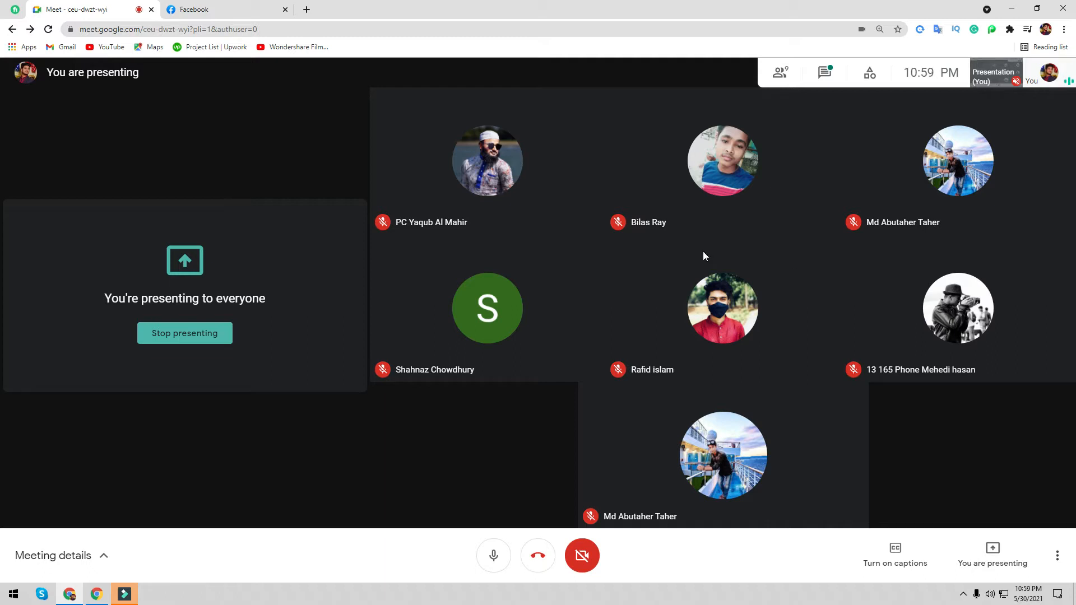
- Switch from the Google Meet presenting view to the Facebook tab
{"action": "left_click", "coordinate": [208, 6]}
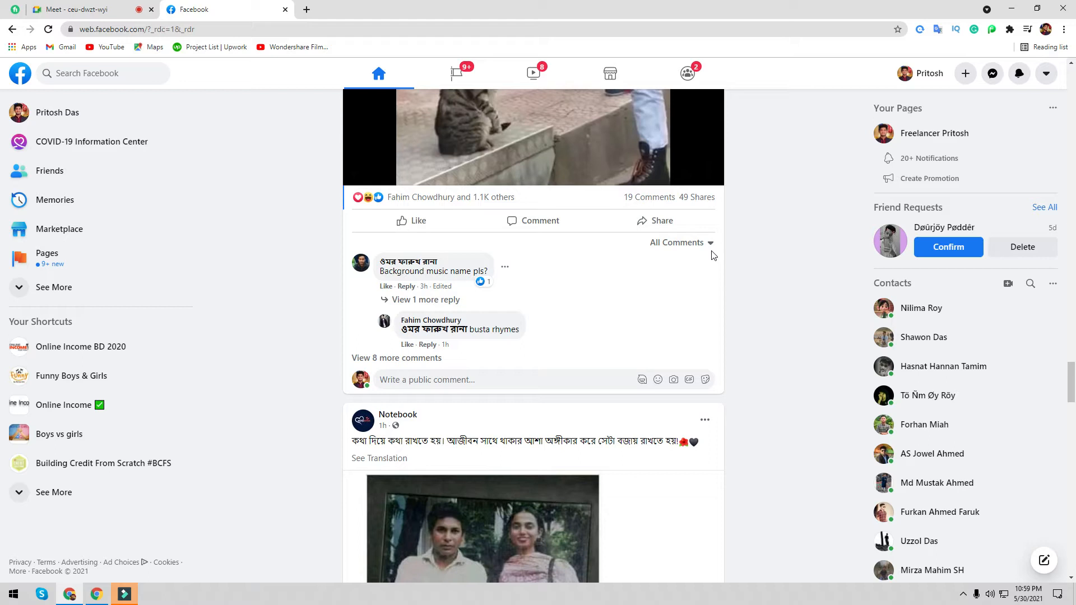
{"action": "left_click", "coordinate": [87, 9]}
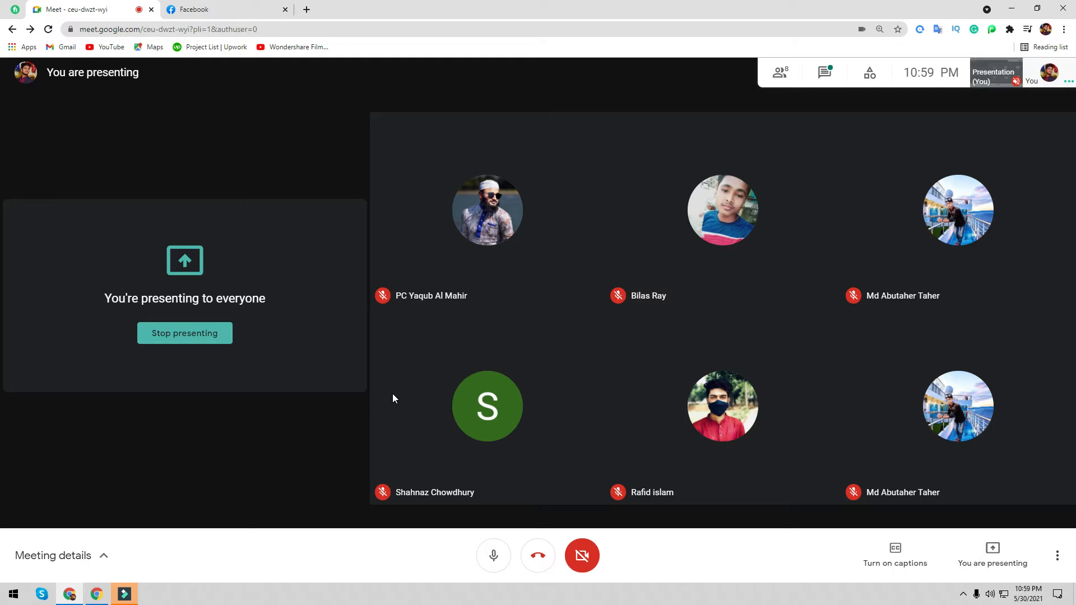
{"action": "left_click", "coordinate": [231, 4]}
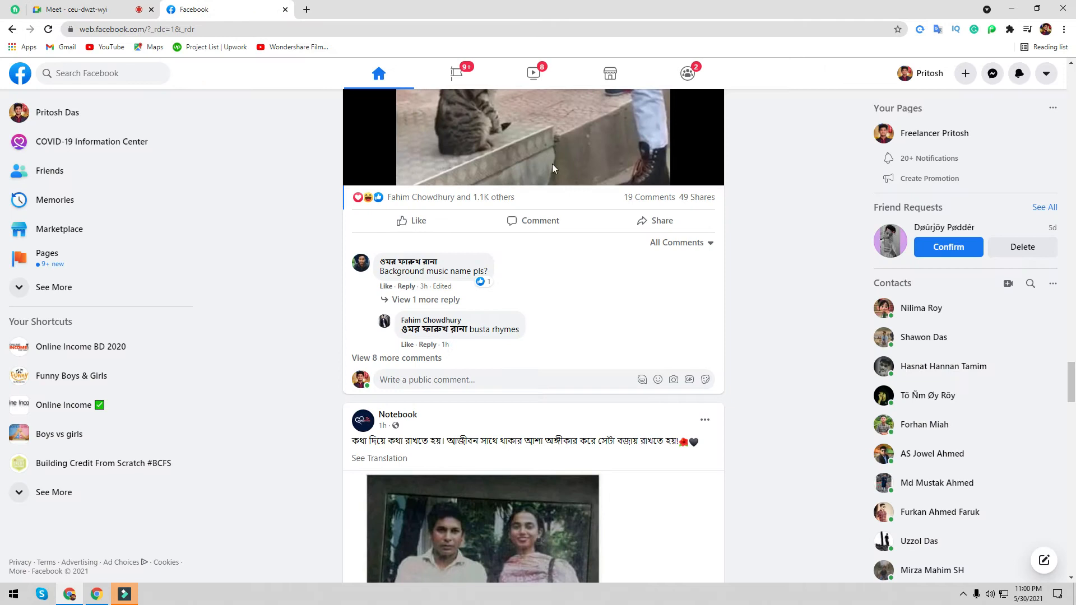
{"action": "scroll", "coordinate": [539, 321], "scroll_direction": "down", "scroll_amount": 10}
{"action": "scroll", "coordinate": [524, 320], "scroll_direction": "up", "scroll_amount": 15}
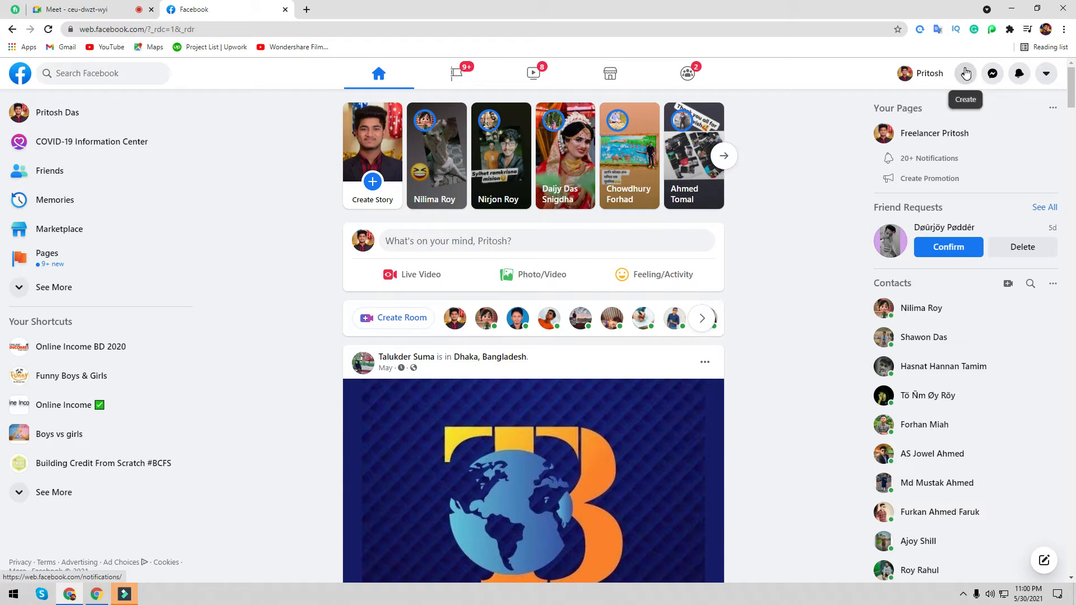
- Open Facebook's Create menu listing Post, Story, Page, Group, Event and more
{"action": "left_click", "coordinate": [1048, 73]}
{"action": "left_click", "coordinate": [1046, 73]}
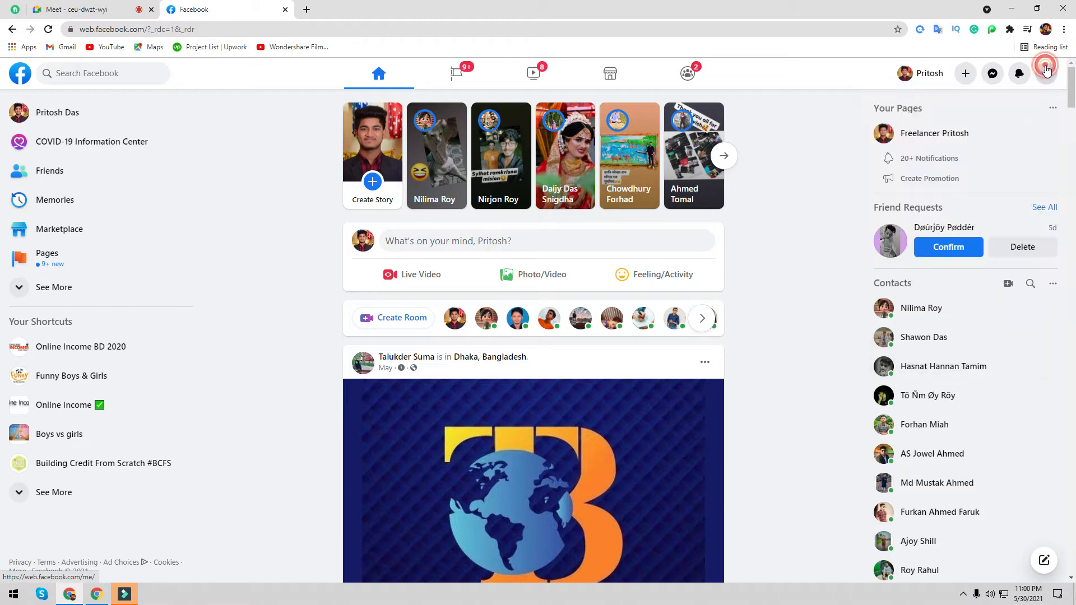
{"action": "left_click", "coordinate": [1046, 73]}
{"action": "left_click", "coordinate": [1046, 73]}
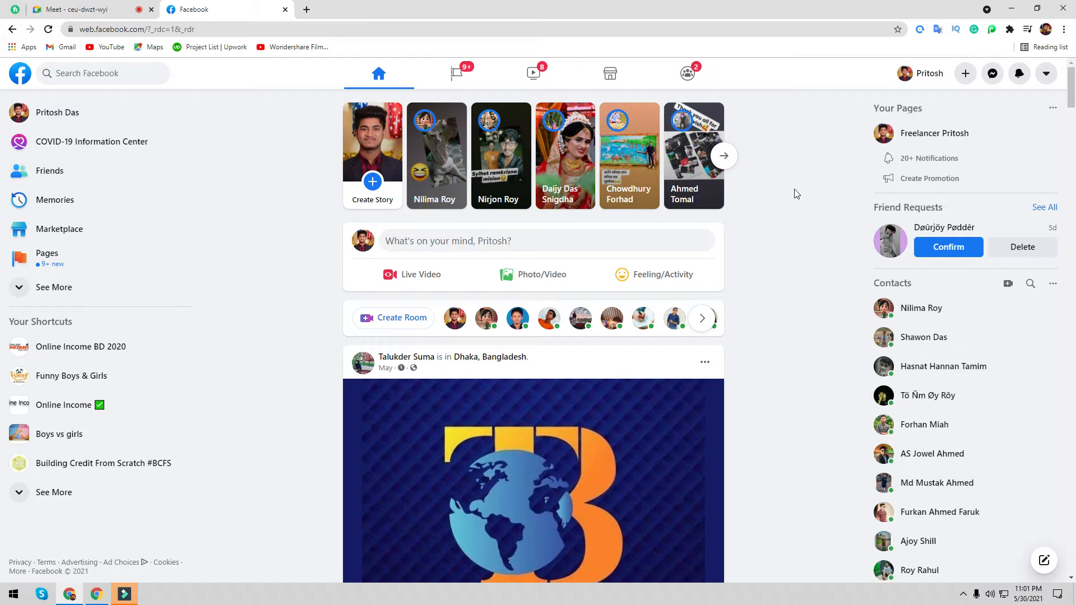
{"action": "left_click", "coordinate": [965, 75]}
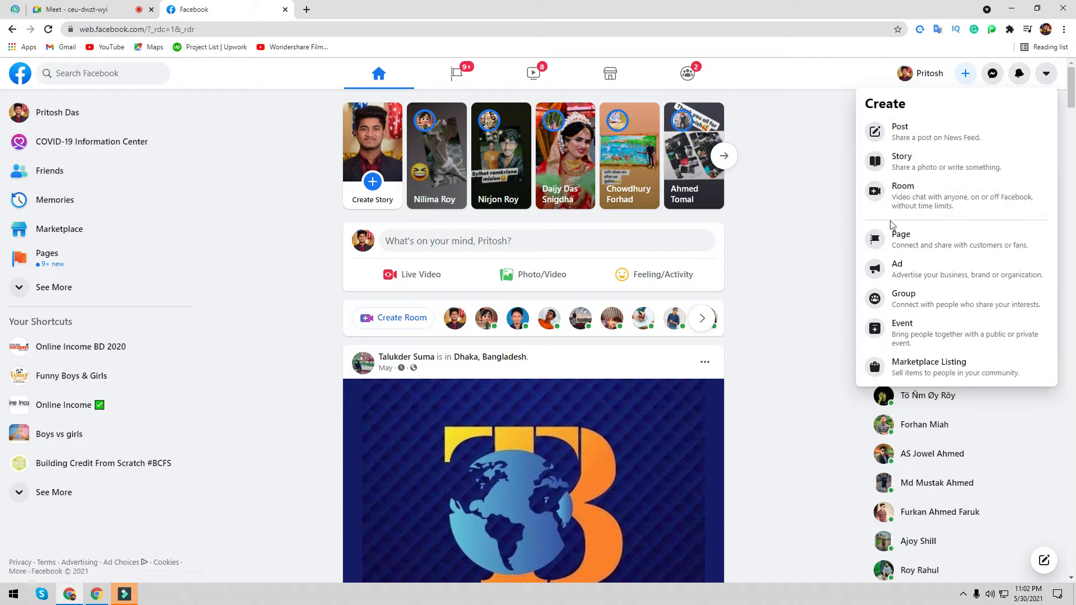
- Start a new Facebook Page with the name field focused, and open a blank browser tab
{"action": "left_click", "coordinate": [915, 243]}
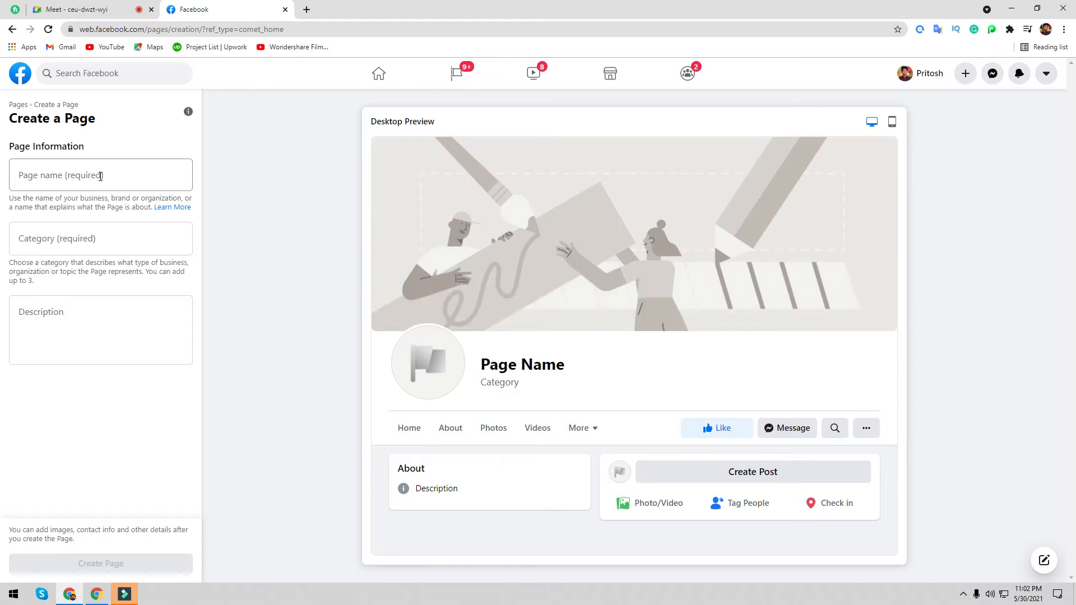
{"action": "left_click", "coordinate": [101, 176]}
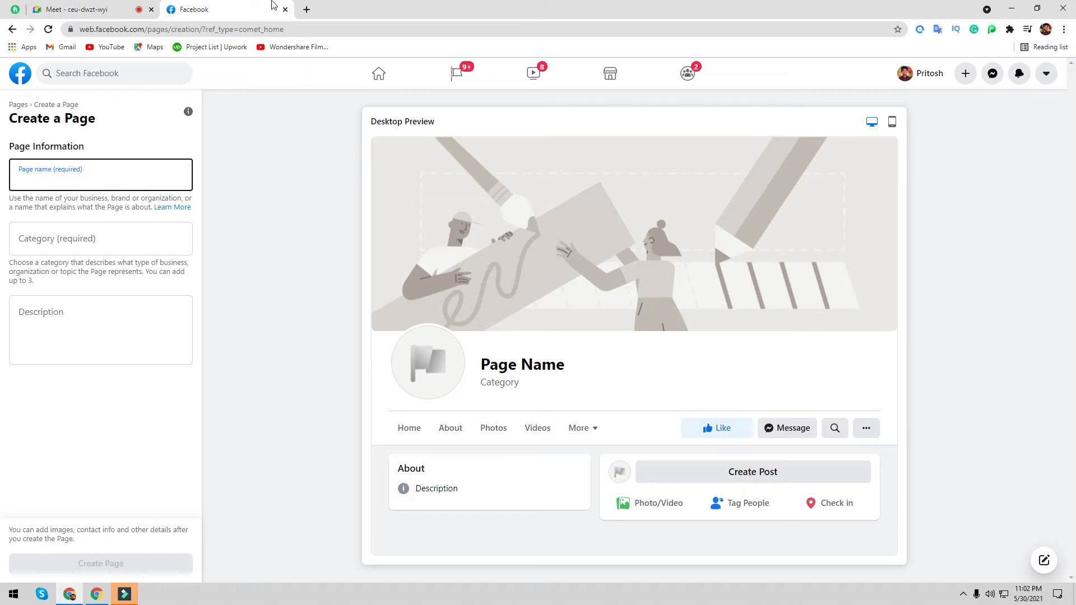
{"action": "left_click", "coordinate": [307, 9]}
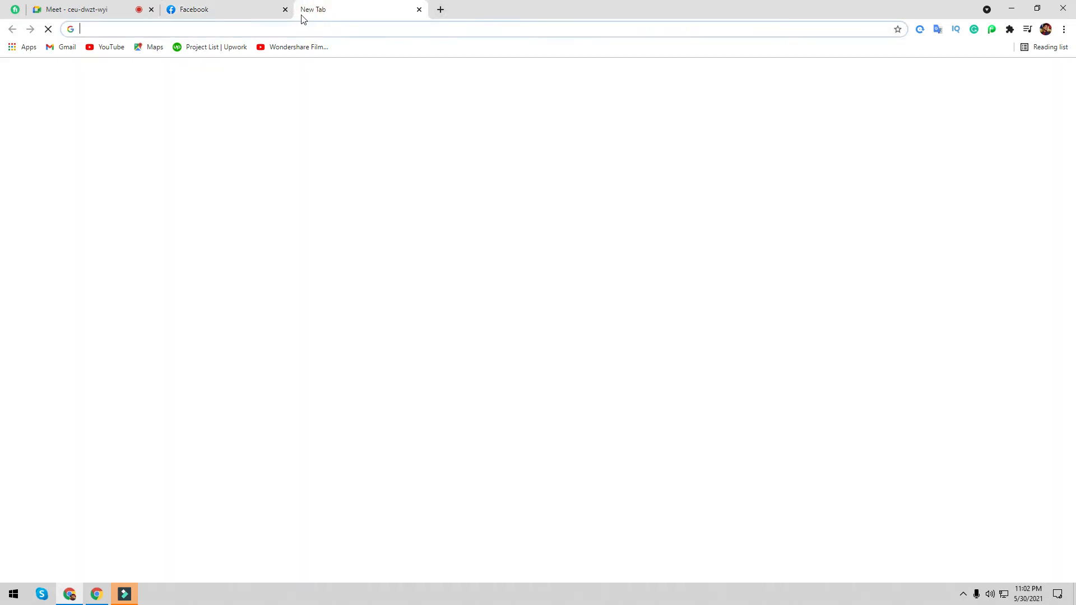
- Load Google Translate set from English to Bangla, then return to the Meet tab
{"action": "type", "text": "eng to"}
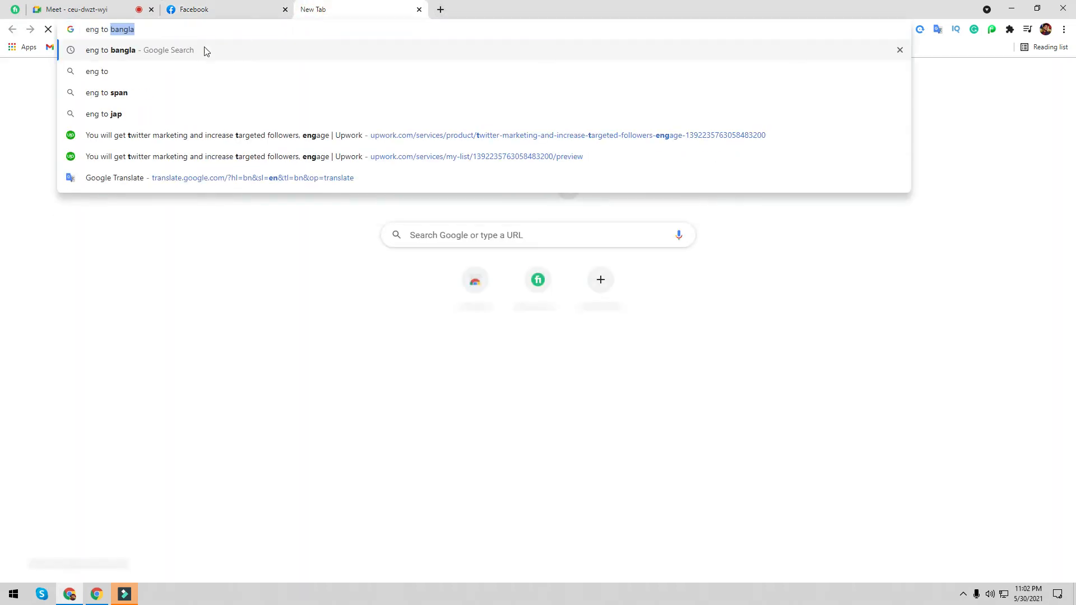
{"action": "left_click", "coordinate": [169, 51]}
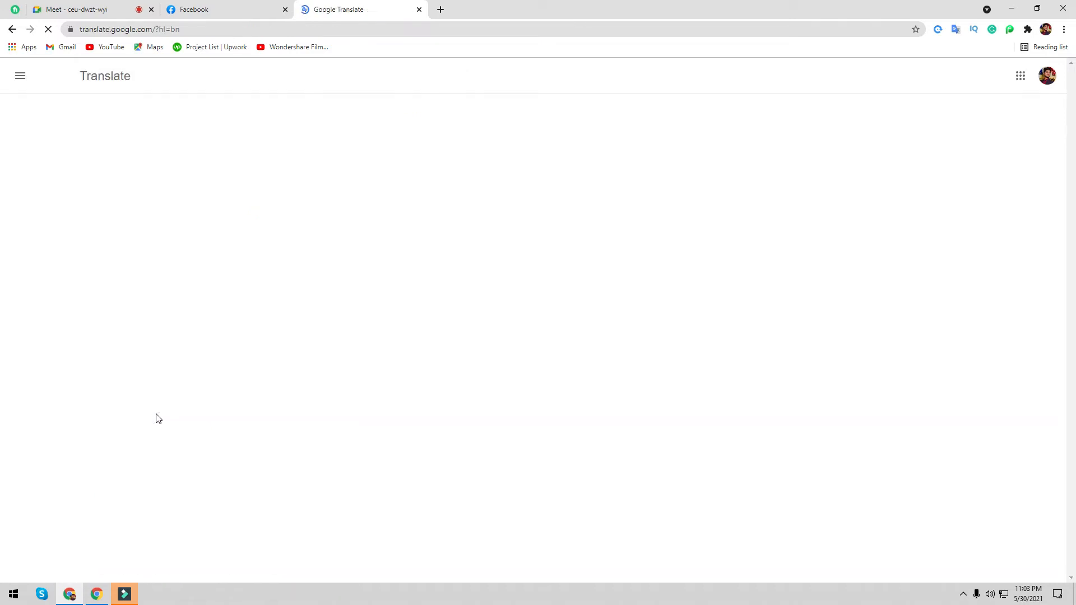
{"action": "left_click", "coordinate": [306, 147]}
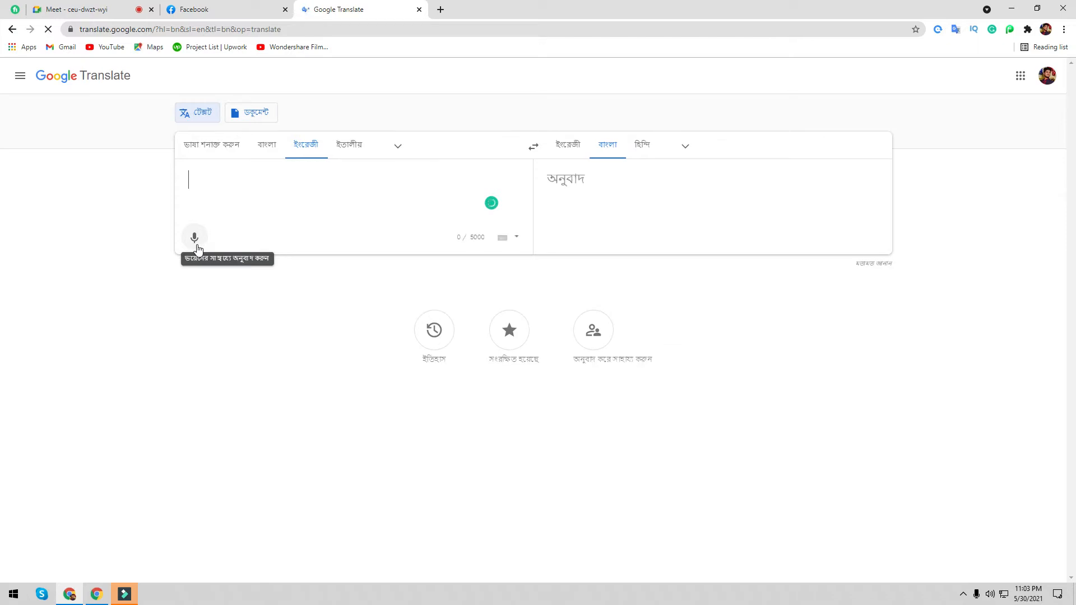
{"action": "left_click", "coordinate": [94, 13]}
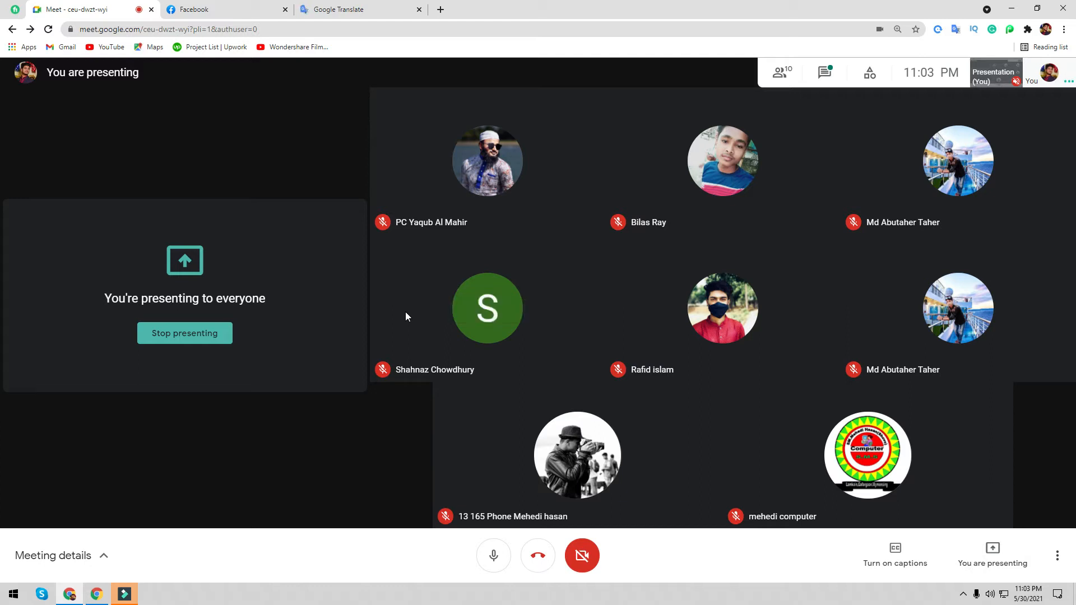
- Search Google for 'lipstick shoppers' in a new tab and copy the query text
{"action": "left_click", "coordinate": [441, 10]}
{"action": "type", "text": "lips"}
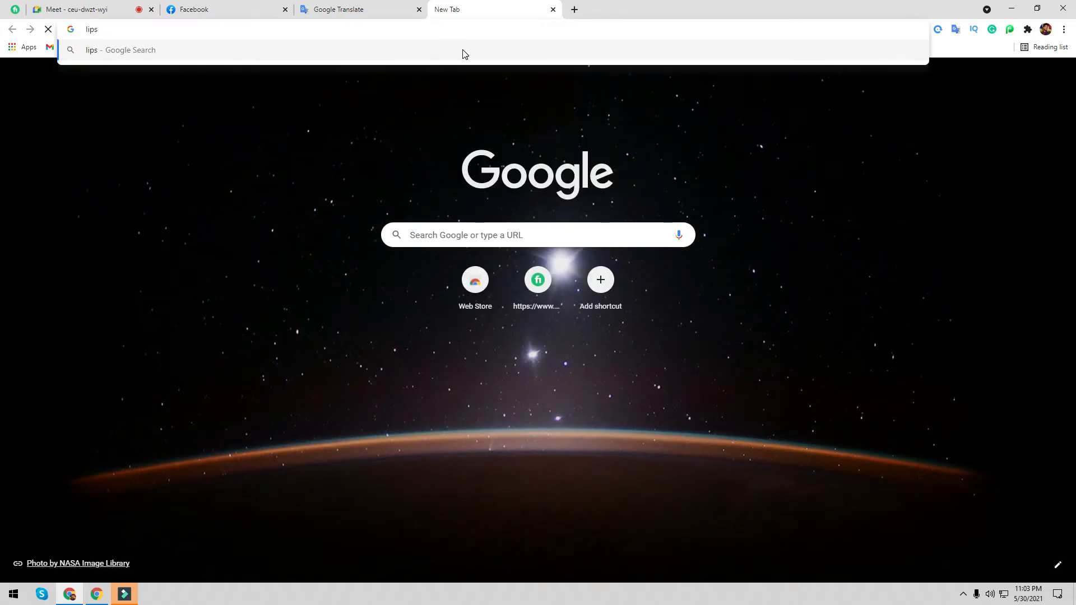
{"action": "type", "text": "t"}
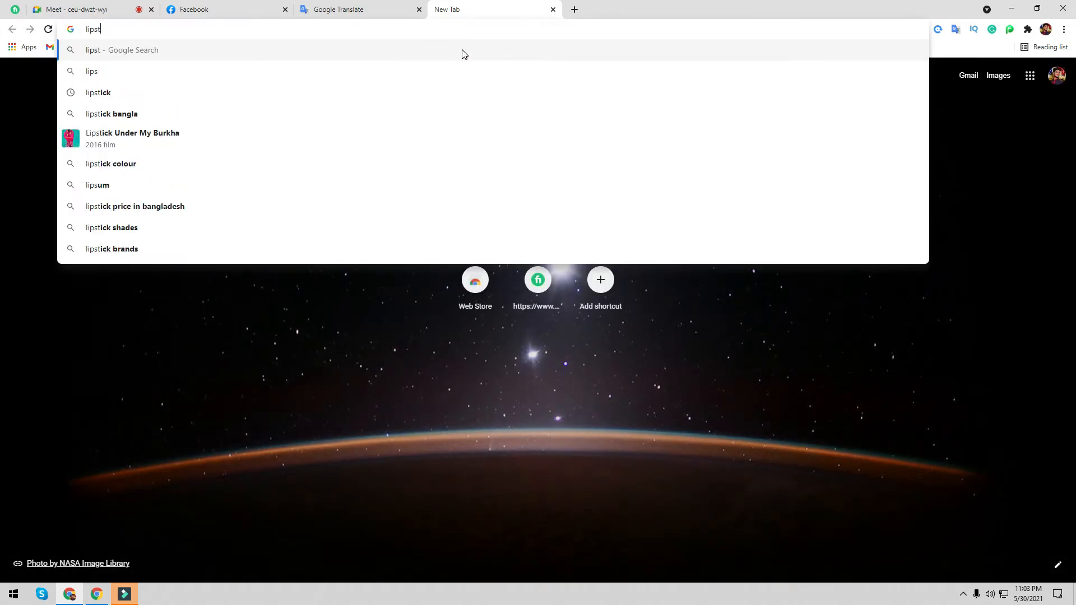
{"action": "type", "text": "ick"}
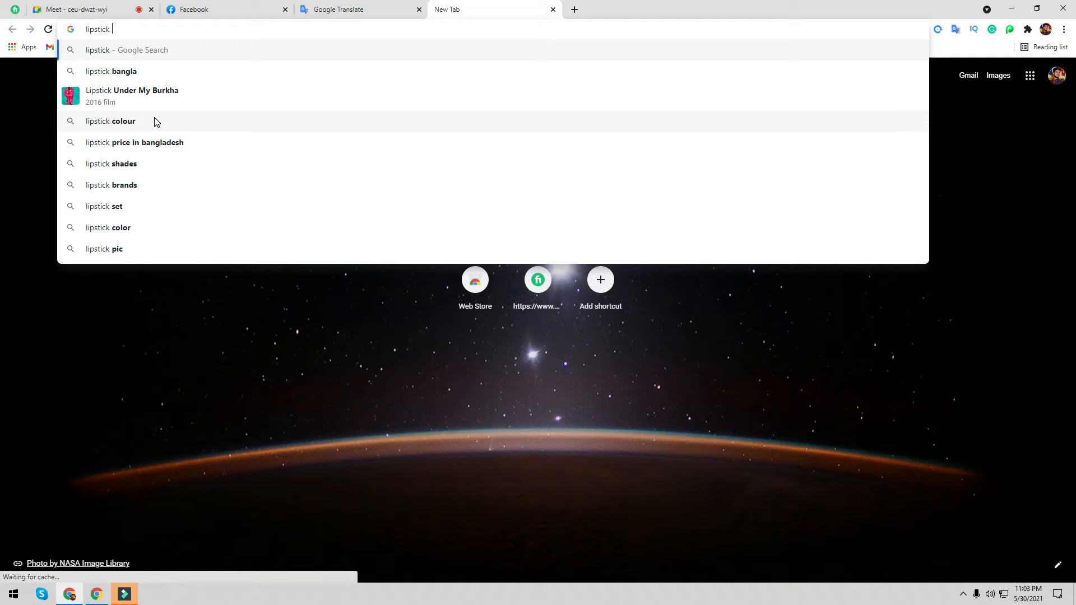
{"action": "type", "text": "shoppers"}
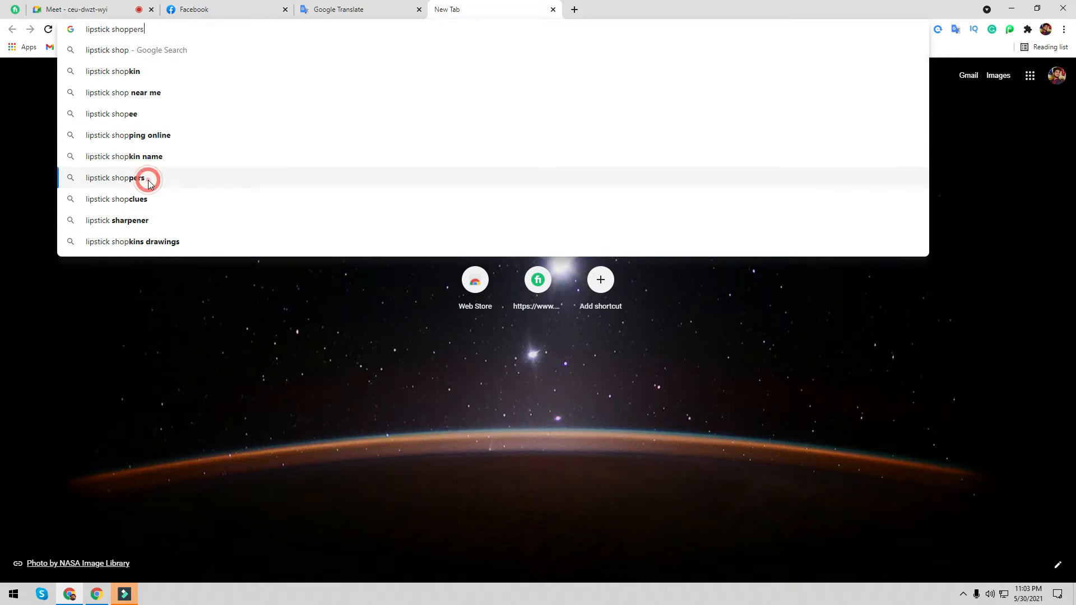
{"action": "left_click", "coordinate": [149, 180]}
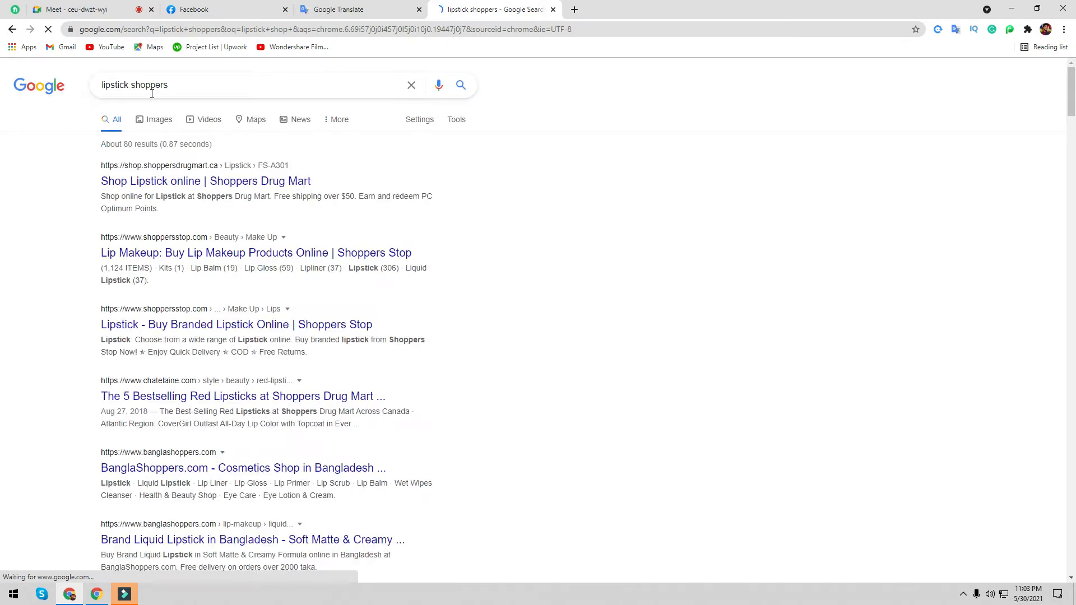
{"action": "triple_click", "coordinate": [151, 84]}
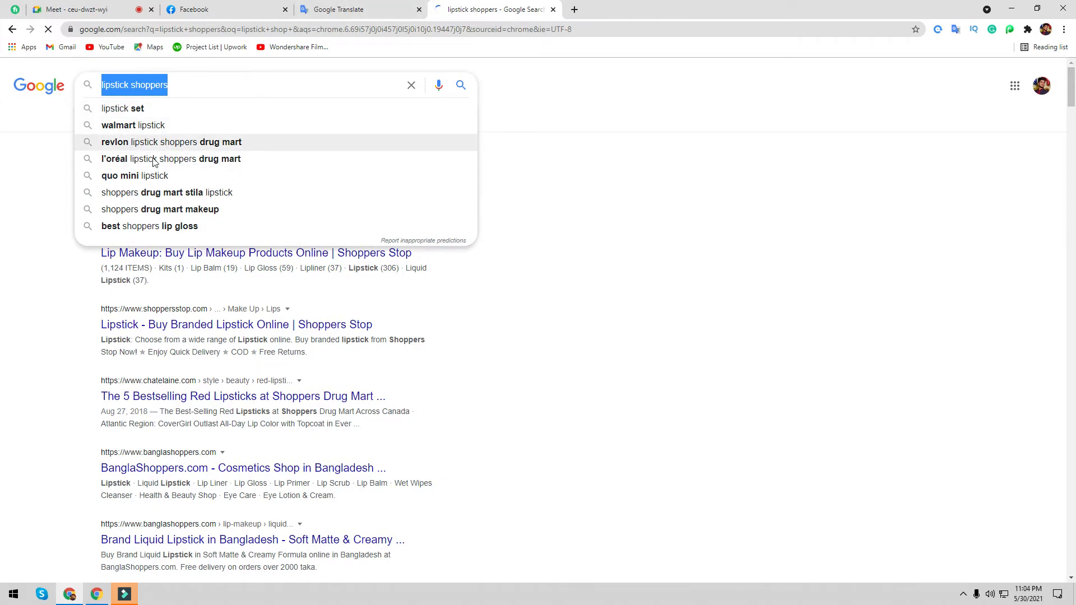
{"action": "double_click", "coordinate": [168, 84]}
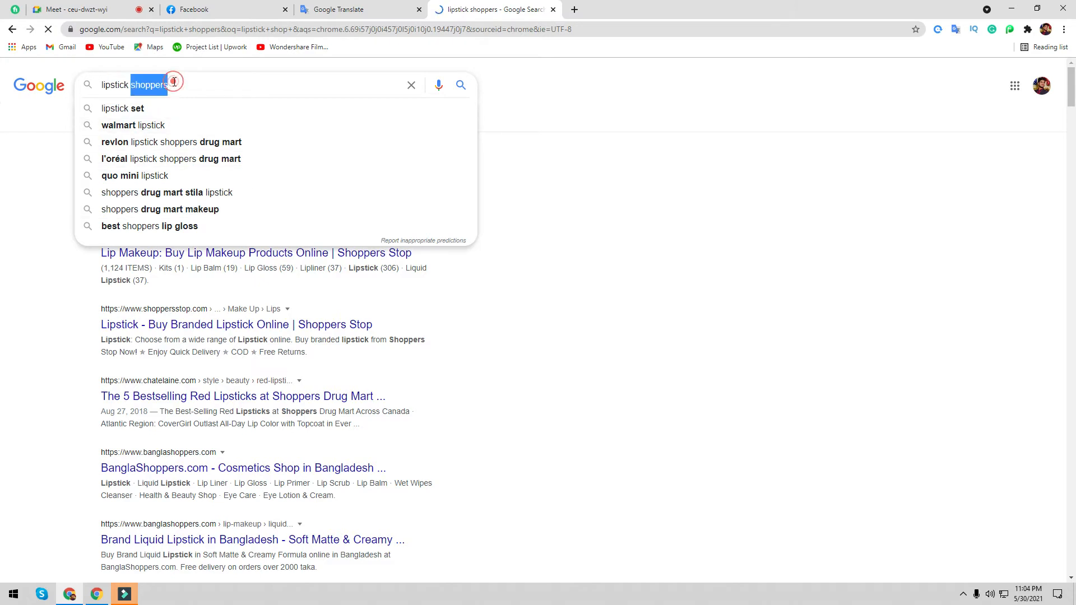
{"action": "triple_click", "coordinate": [145, 84]}
{"action": "key", "text": "ctrl+c"}
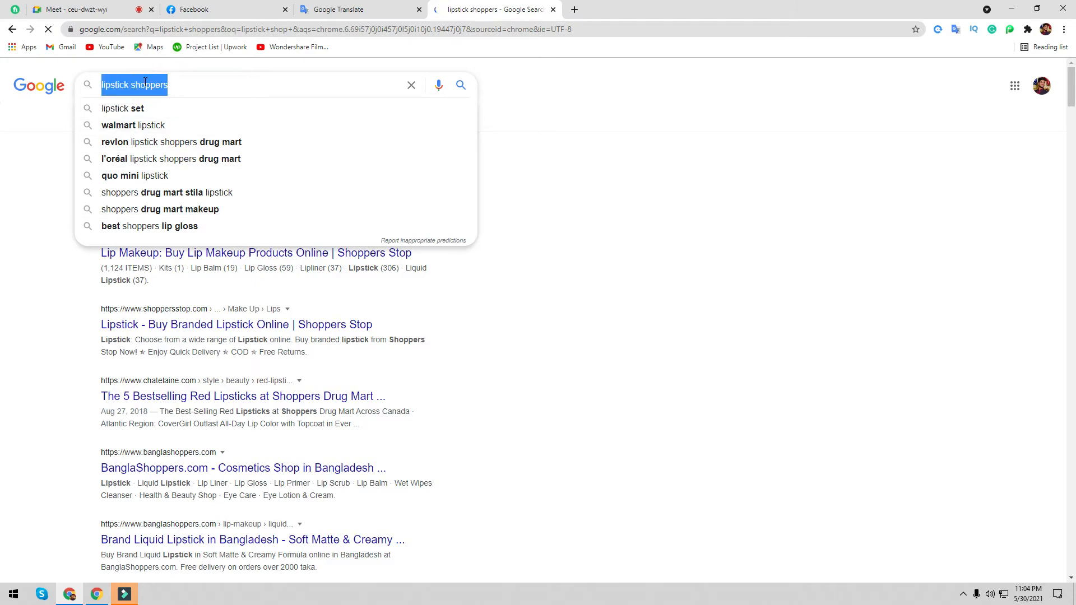
{"action": "left_click", "coordinate": [240, 15]}
- Paste 'lipstick shoppers' as the Page name and into the translator, closing the search tab
{"action": "left_click", "coordinate": [117, 176]}
{"action": "key", "text": "ctrl+v"}
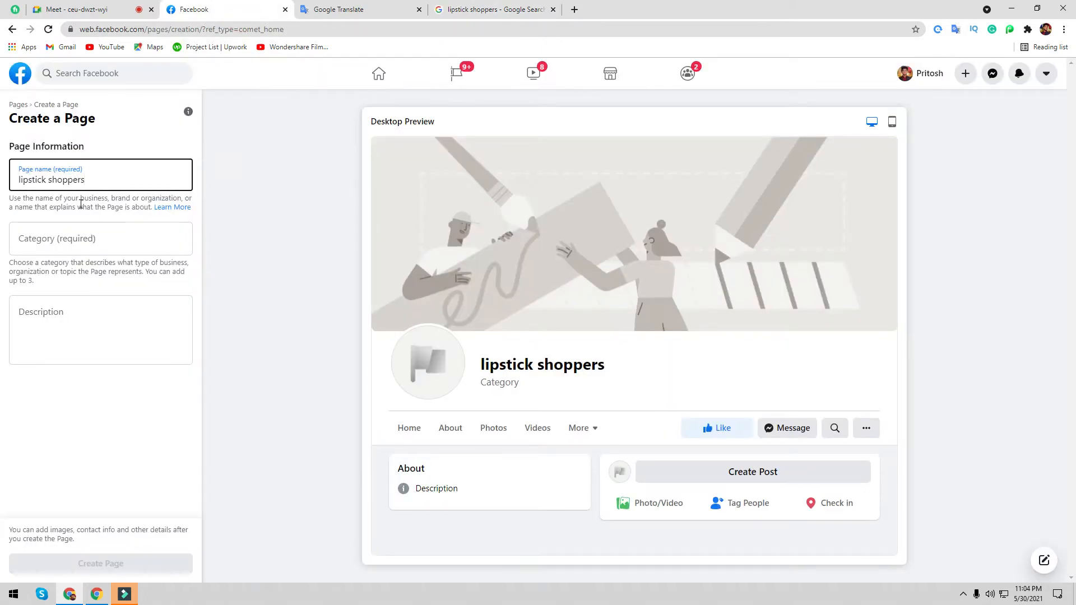
{"action": "left_click", "coordinate": [338, 10]}
{"action": "left_click", "coordinate": [234, 173]}
{"action": "key", "text": "ctrl+v"}
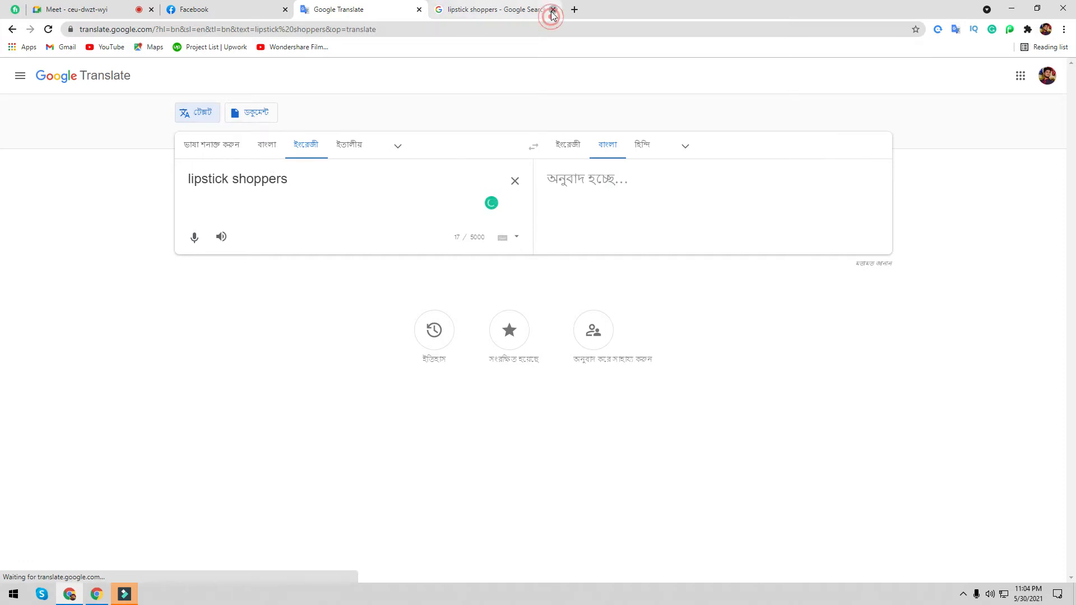
{"action": "left_click", "coordinate": [553, 10]}
{"action": "left_click", "coordinate": [200, 5]}
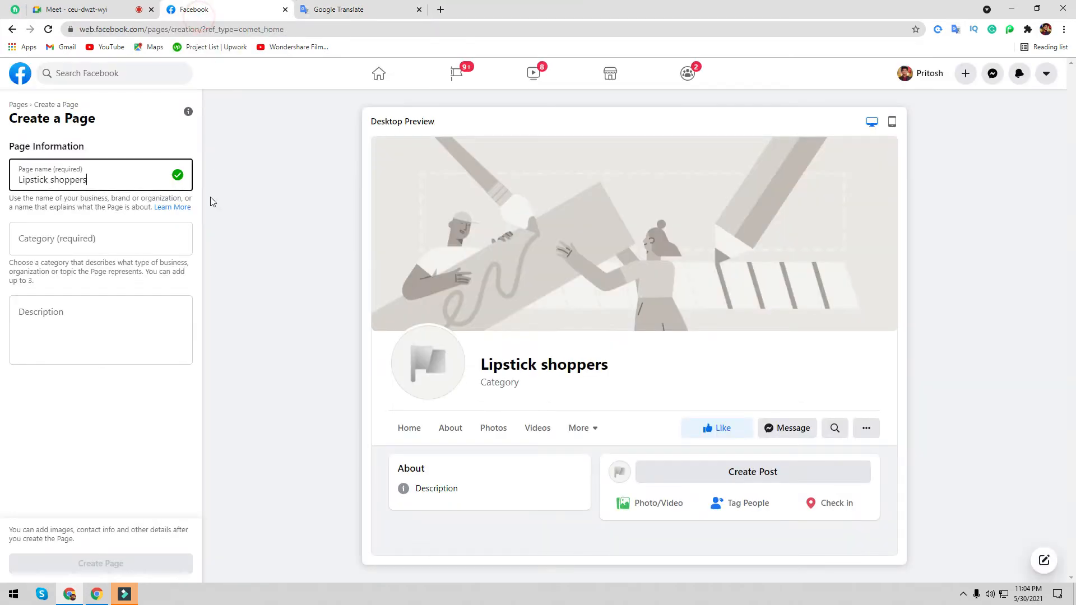
- Search 'busi' in the Category field and pick Business Service
{"action": "left_click", "coordinate": [84, 244]}
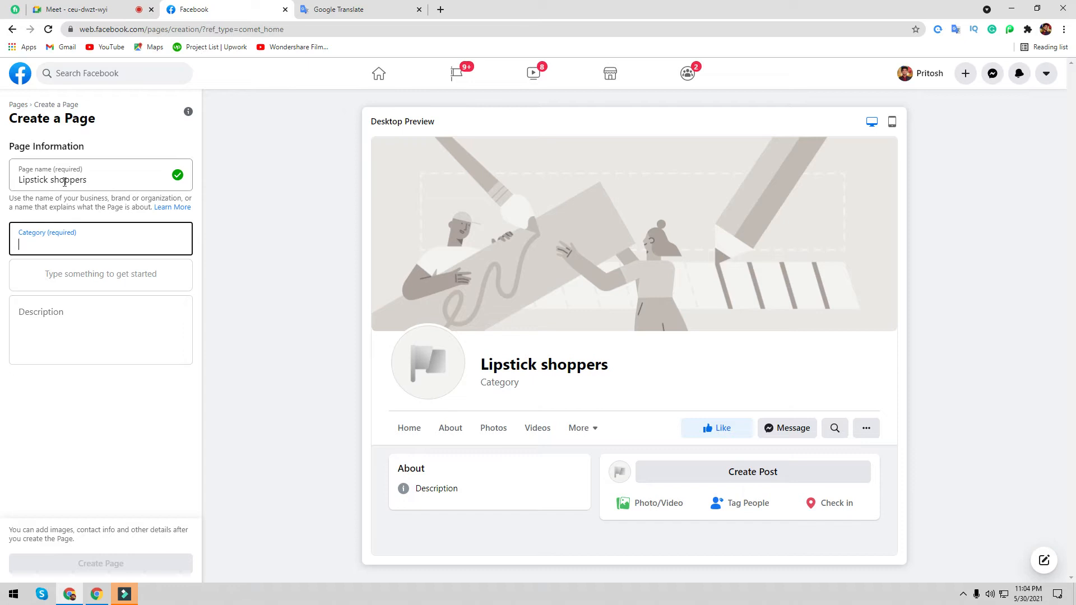
{"action": "left_click_drag", "start_coordinate": [91, 180], "coordinate": [2, 185]}
{"action": "left_click", "coordinate": [50, 173]}
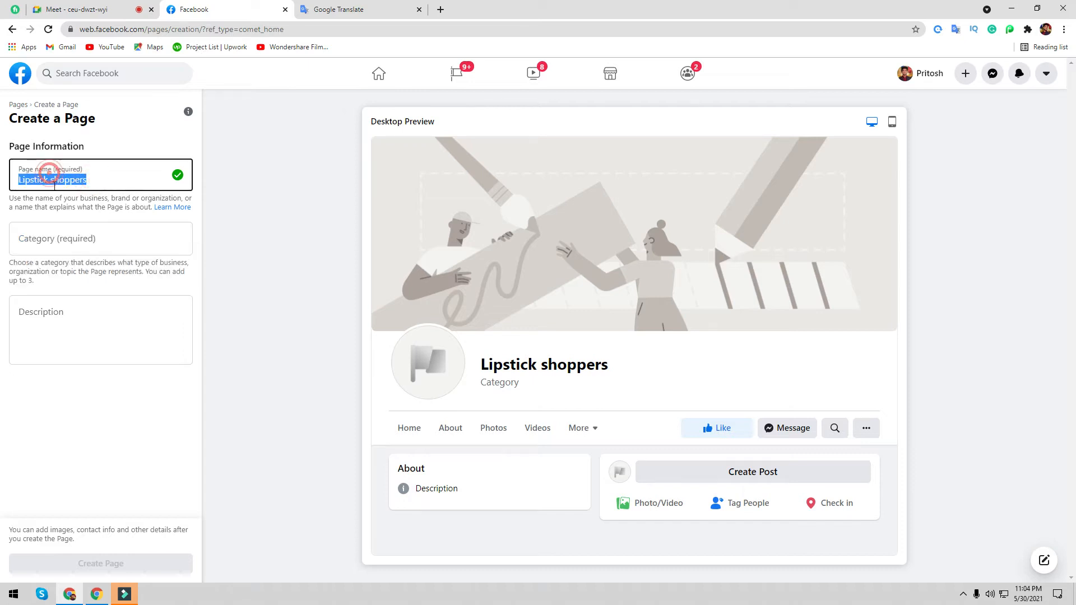
{"action": "left_click", "coordinate": [55, 232]}
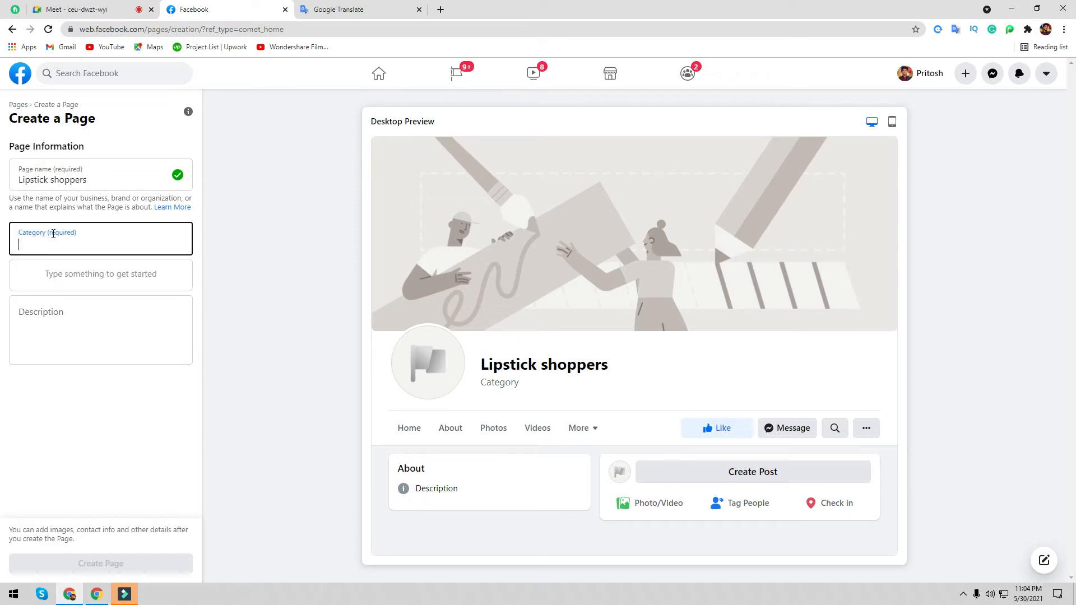
{"action": "type", "text": "busi"}
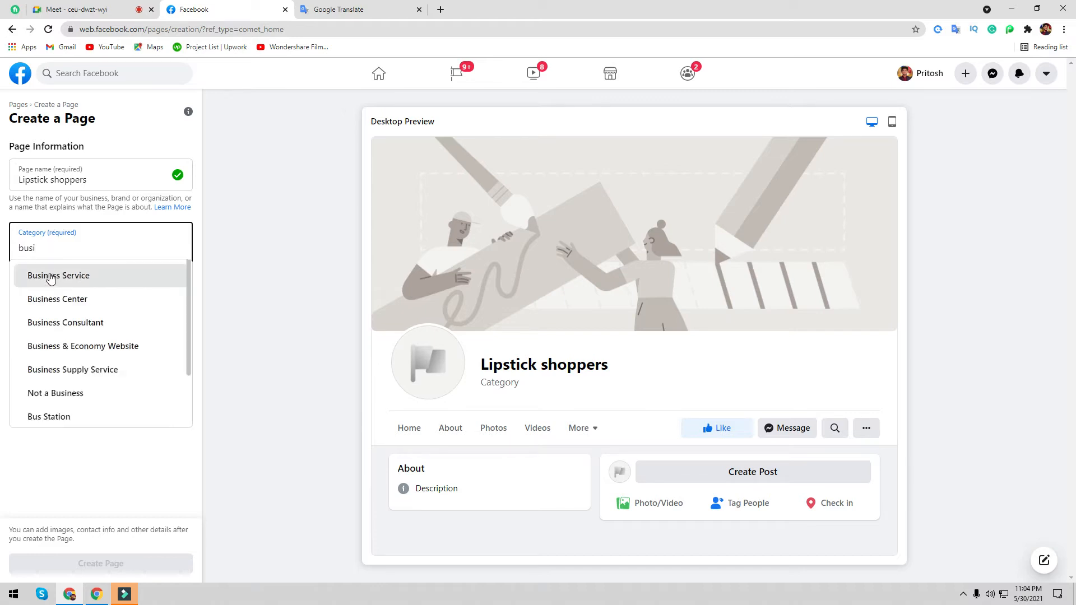
{"action": "left_click", "coordinate": [50, 277]}
- Try category searches 'online ma', 'pub' and 'busin', clearing each
{"action": "type", "text": "o"}
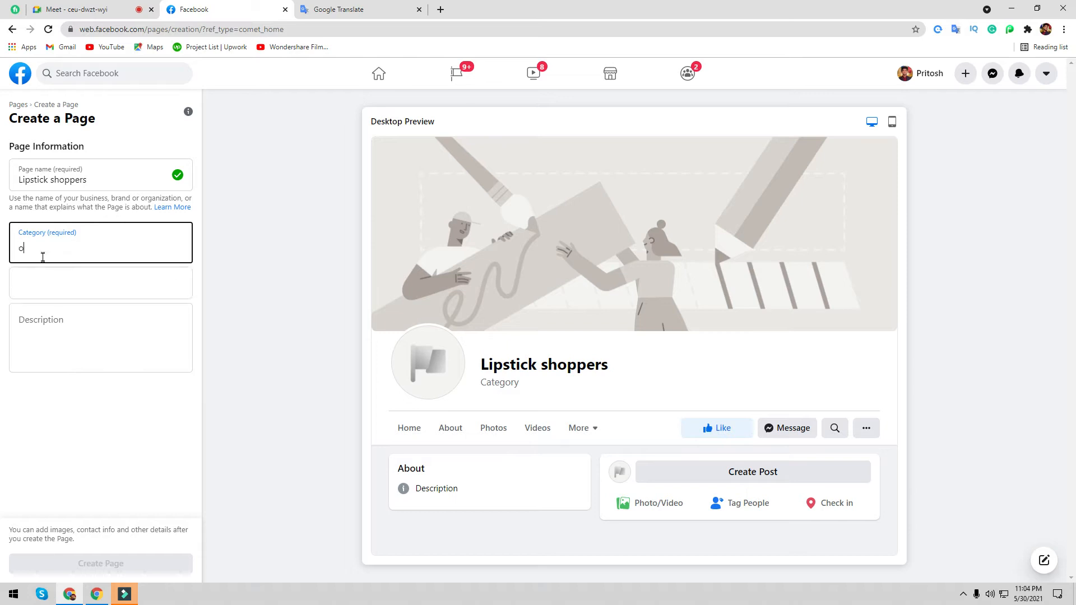
{"action": "type", "text": "nline"}
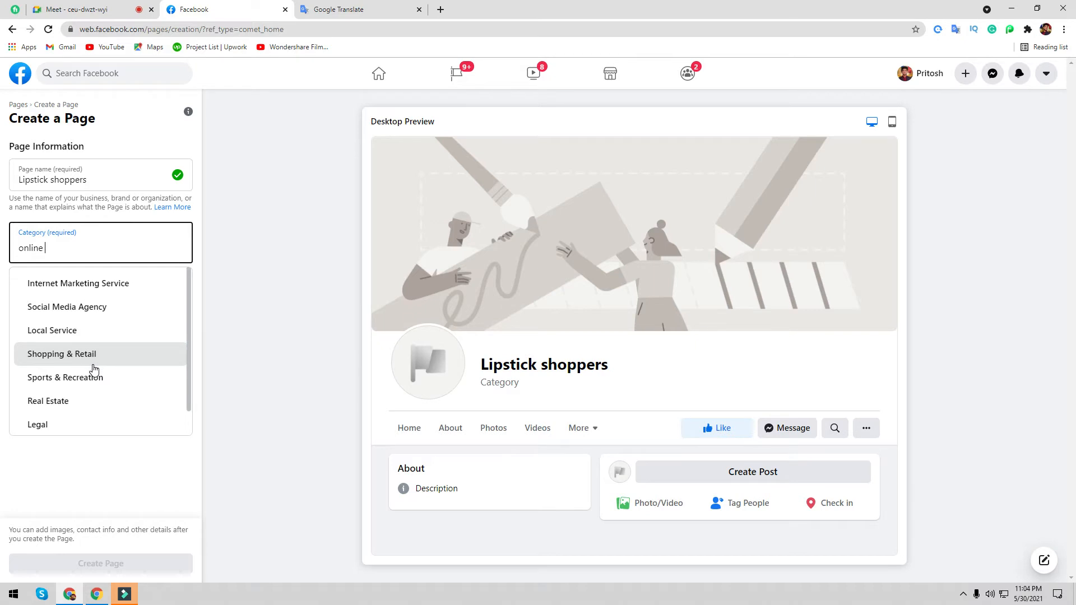
{"action": "type", "text": "ma"}
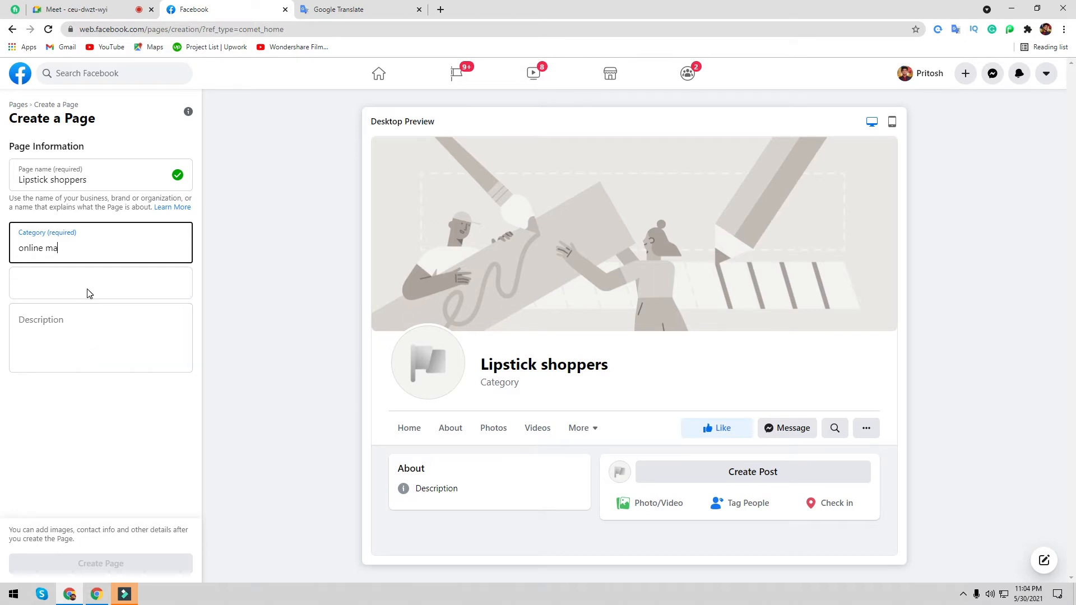
{"action": "key", "text": "BackSpace"}
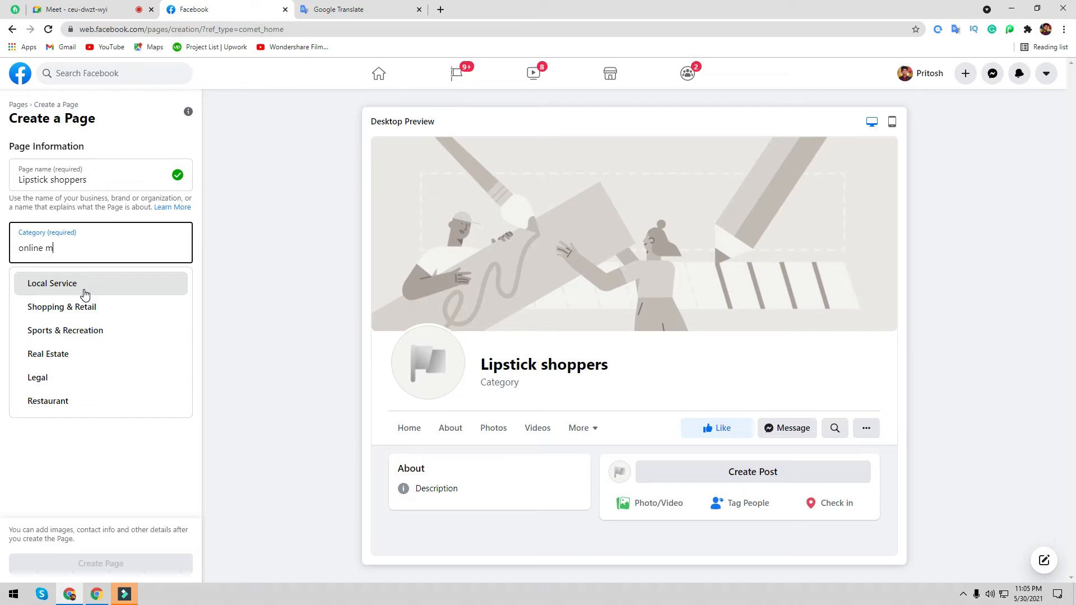
{"action": "key", "text": "BackSpace"}
{"action": "key", "text": "BackSpace"}
{"action": "key", "text": "BackSpace"}
{"action": "key", "text": "BackSpace"}
{"action": "key", "text": "BackSpace"}
{"action": "key", "text": "BackSpace"}
{"action": "key", "text": "BackSpace"}
{"action": "key", "text": "BackSpace"}
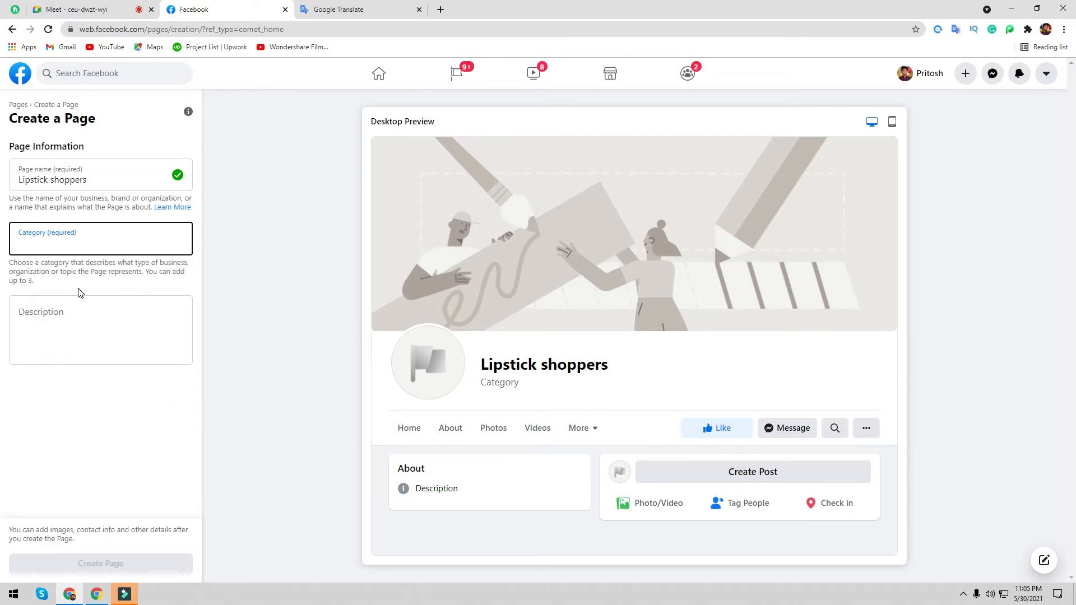
{"action": "type", "text": "pub"}
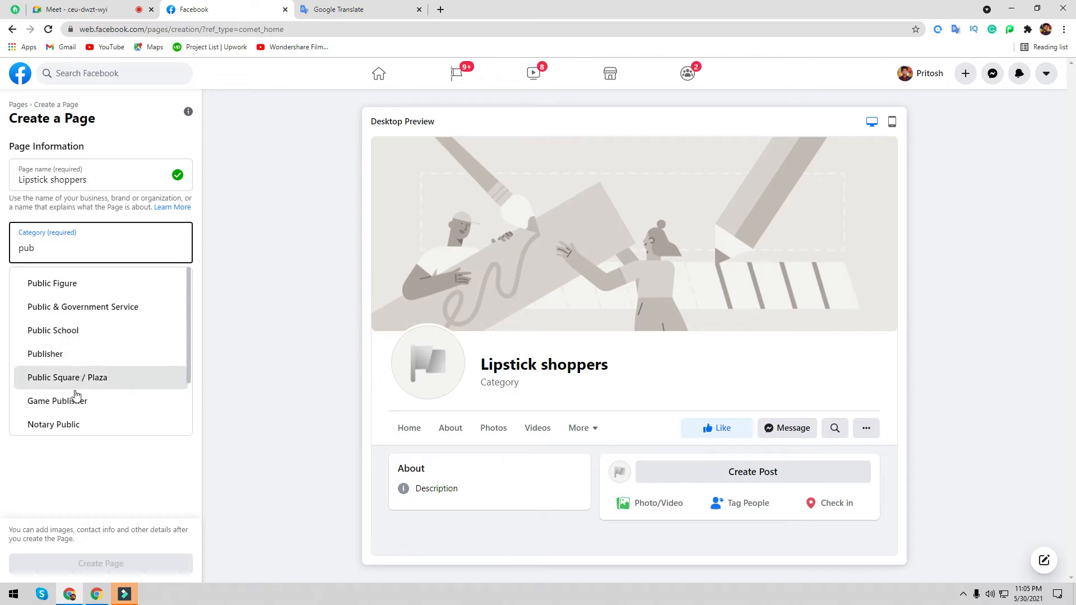
{"action": "key", "text": "BackSpace"}
{"action": "key", "text": "BackSpace"}
{"action": "key", "text": "BackSpace"}
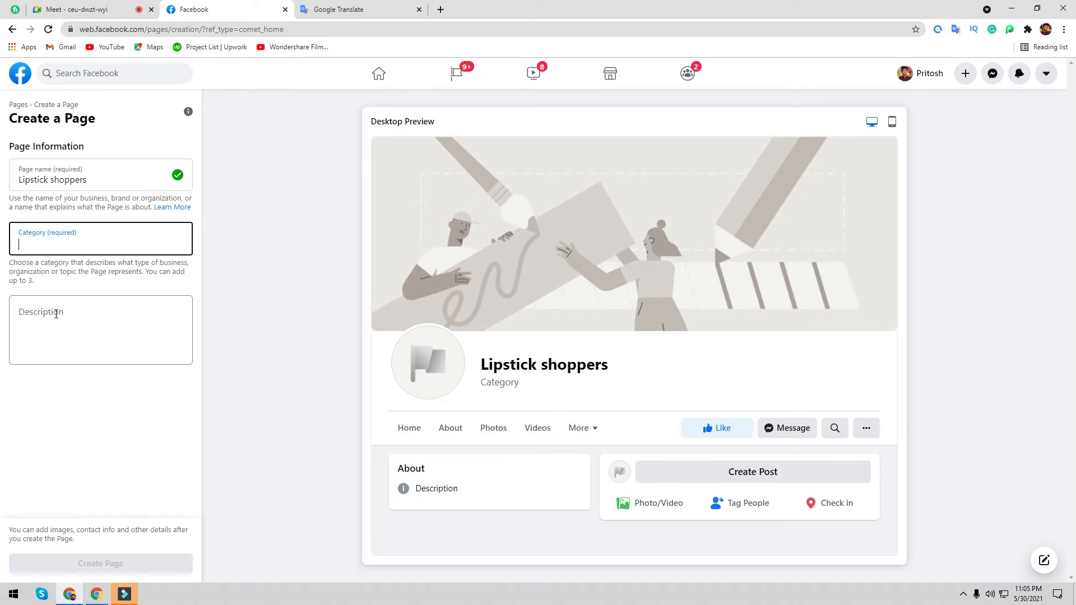
{"action": "type", "text": "busin"}
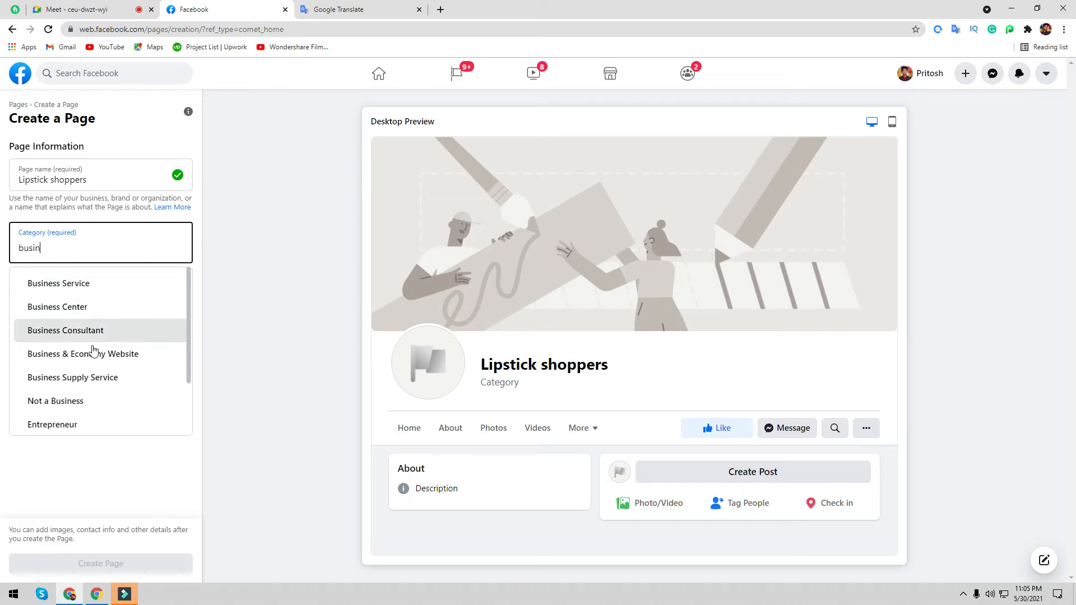
- Clear the category search, type 'onli', and choose Local Service
{"action": "key", "text": "BackSpace"}
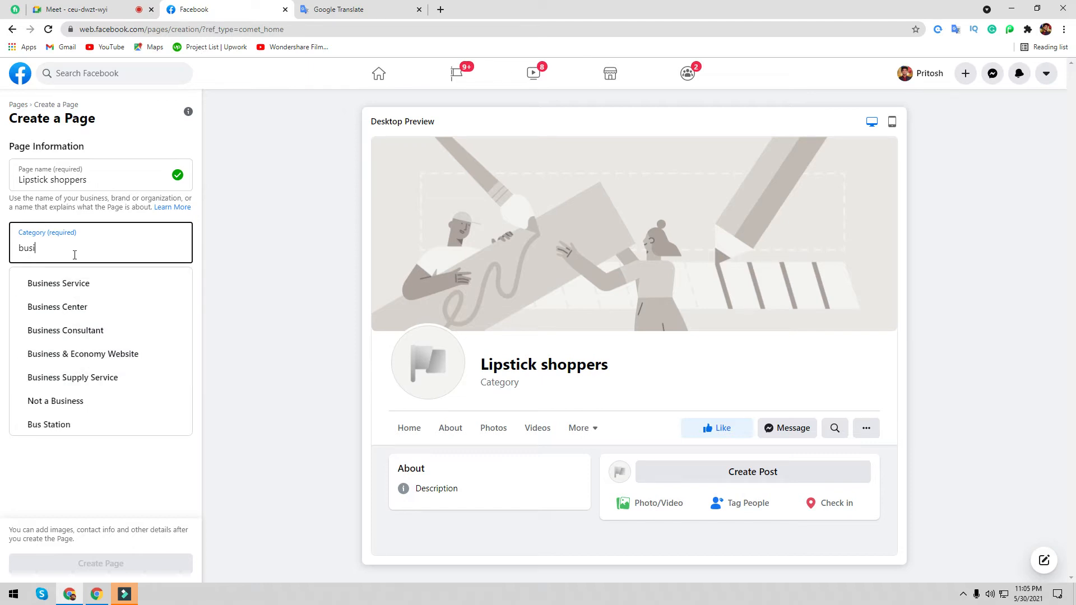
{"action": "key", "text": "BackSpace"}
{"action": "key", "text": "BackSpace"}
{"action": "key", "text": "BackSpace"}
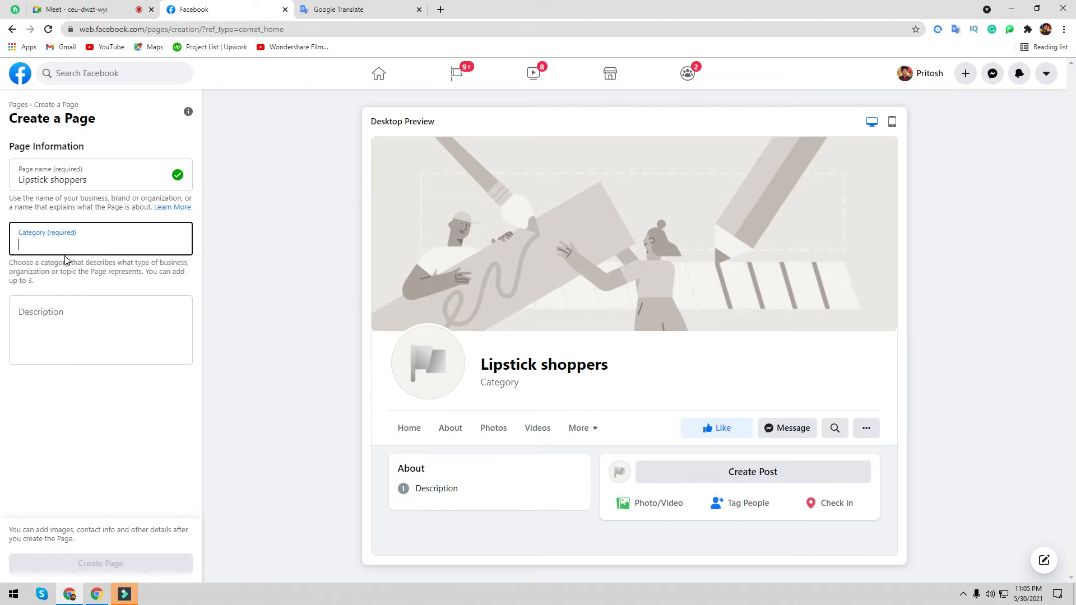
{"action": "type", "text": "on"}
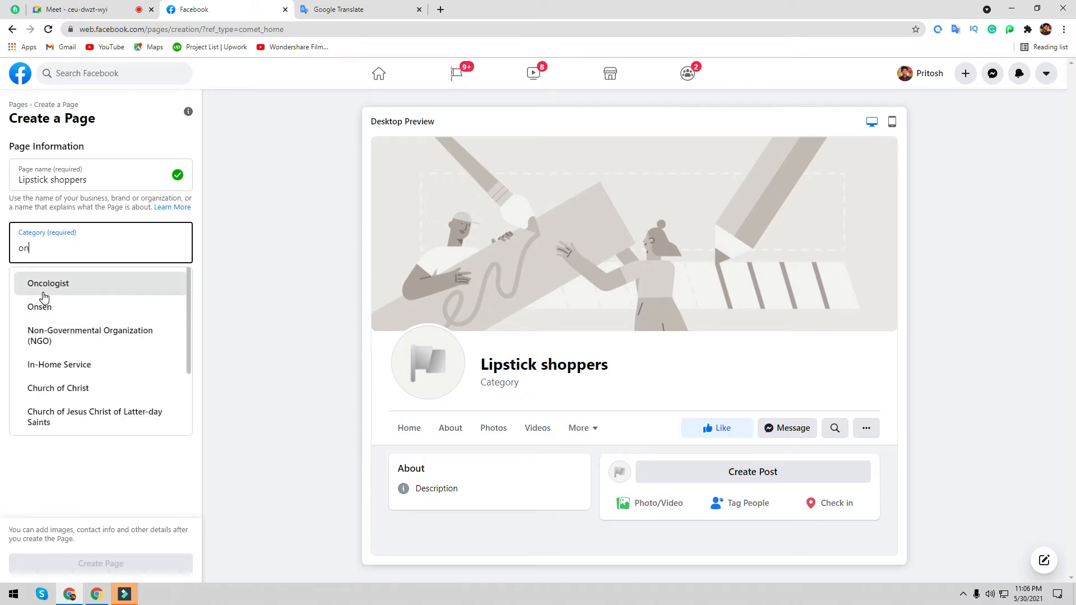
{"action": "type", "text": "li"}
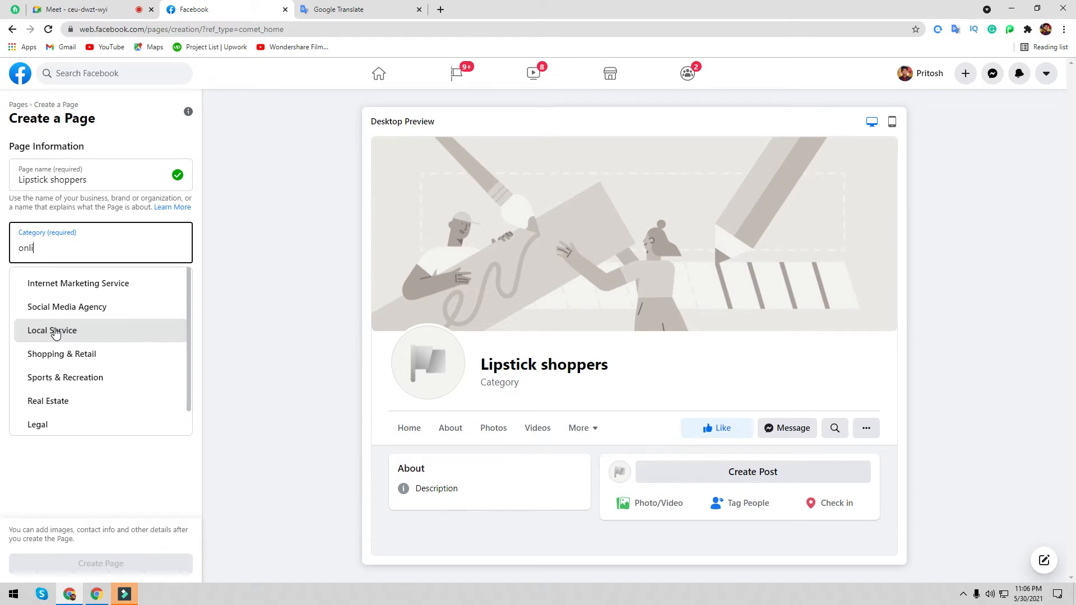
{"action": "left_click", "coordinate": [55, 334]}
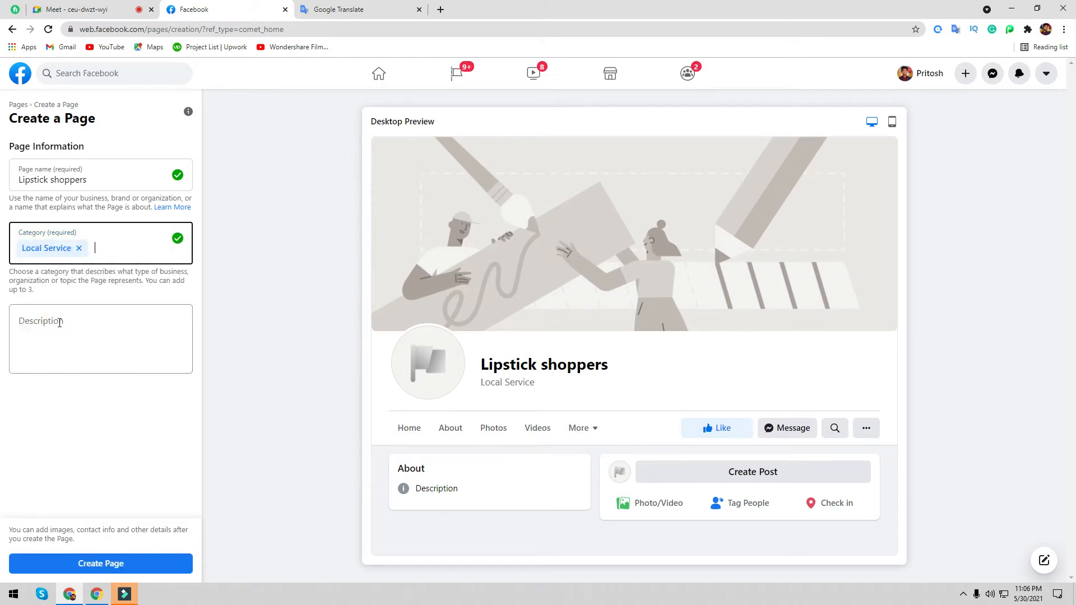
- Change the Page name from 'lipstick shoppers' to 'Lipstick Shoppers' with a capital S
{"action": "left_click", "coordinate": [61, 323]}
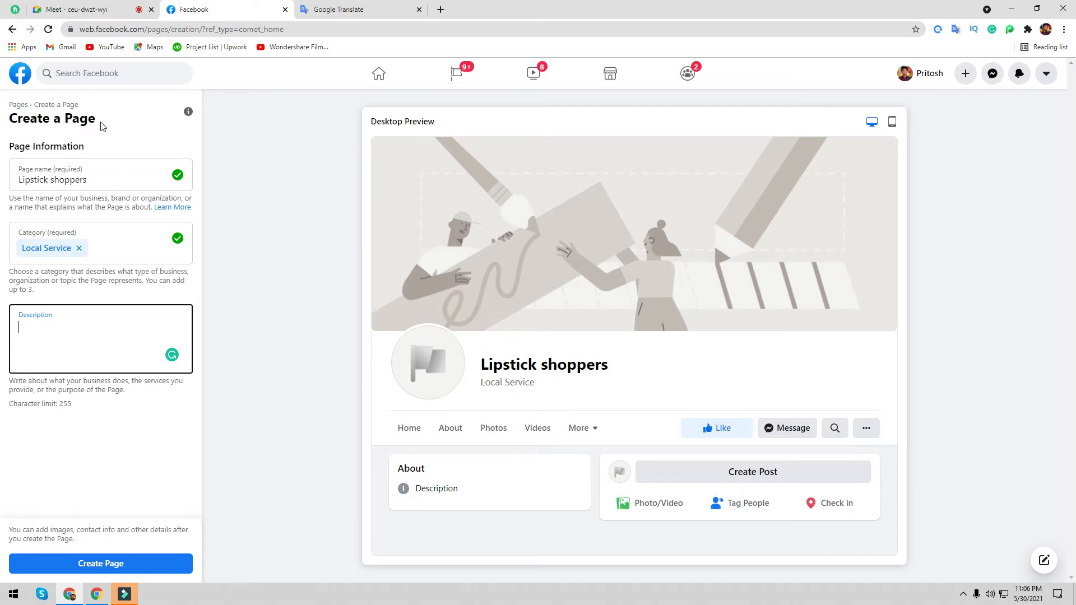
{"action": "left_click", "coordinate": [56, 180]}
{"action": "type", "text": "S"}
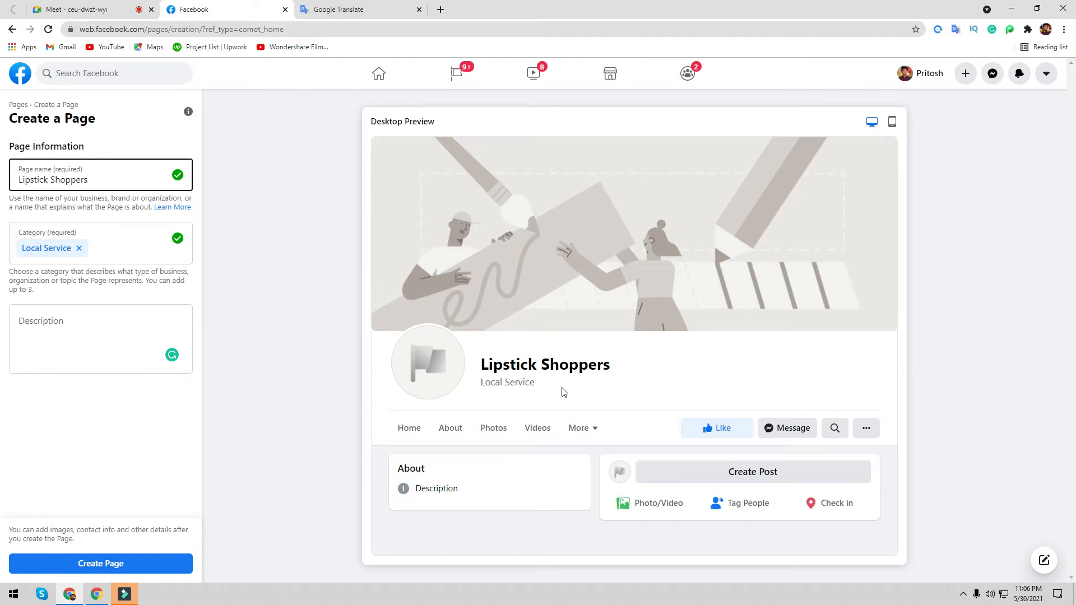
- Create the Lipstick Shoppers Local Service page and save Set Up Your Page with default images
{"action": "left_click", "coordinate": [103, 566]}
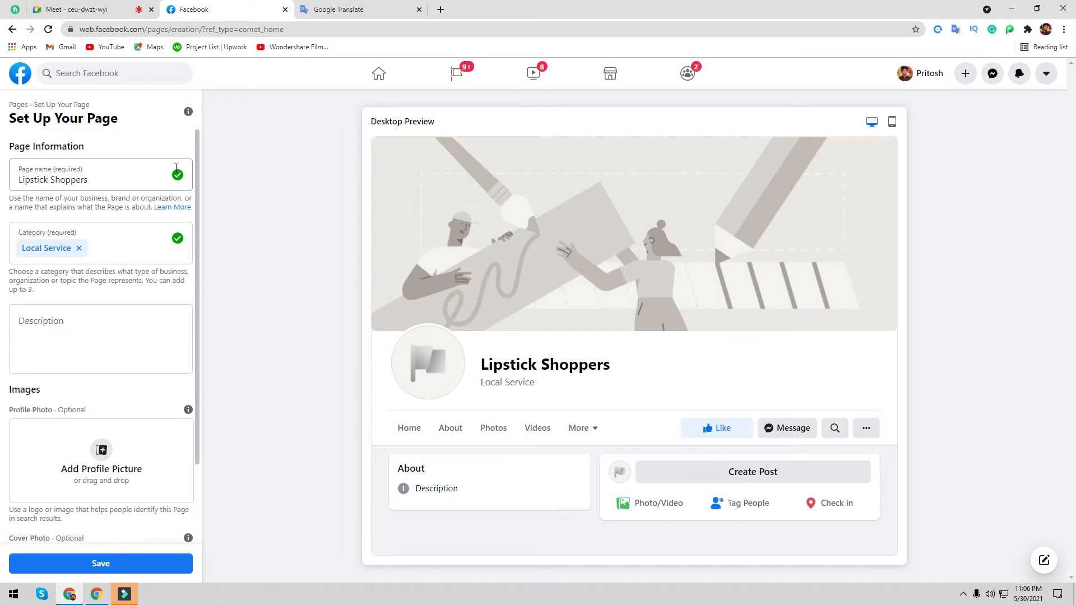
{"action": "scroll", "coordinate": [161, 229], "scroll_direction": "down", "scroll_amount": 2}
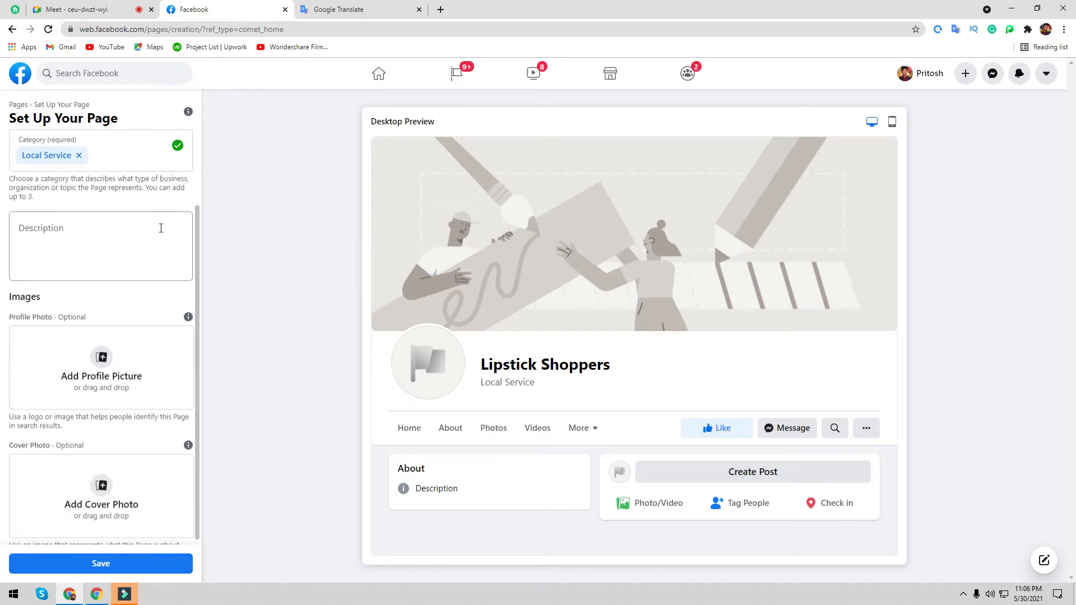
{"action": "scroll", "coordinate": [152, 228], "scroll_direction": "up", "scroll_amount": 2}
{"action": "scroll", "coordinate": [145, 244], "scroll_direction": "down", "scroll_amount": 2}
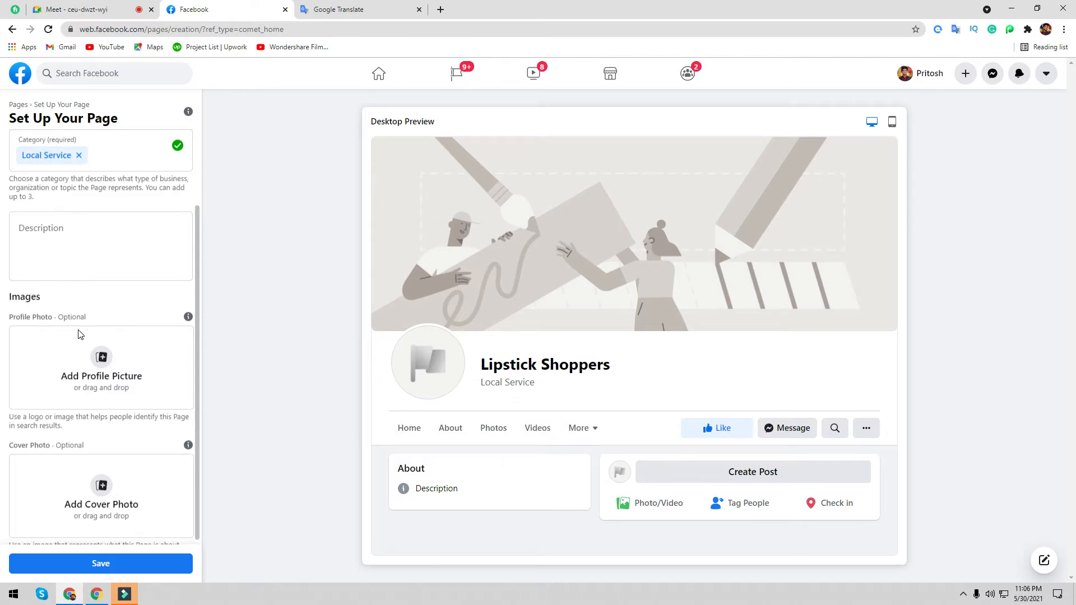
{"action": "scroll", "coordinate": [64, 314], "scroll_direction": "down", "scroll_amount": 1}
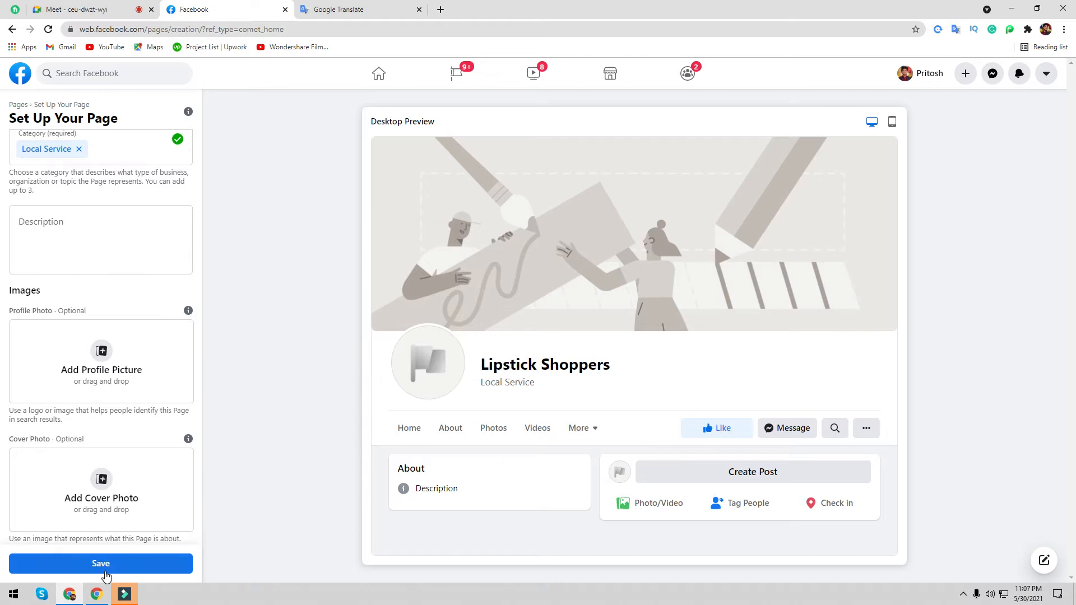
{"action": "scroll", "coordinate": [129, 198], "scroll_direction": "up", "scroll_amount": 2}
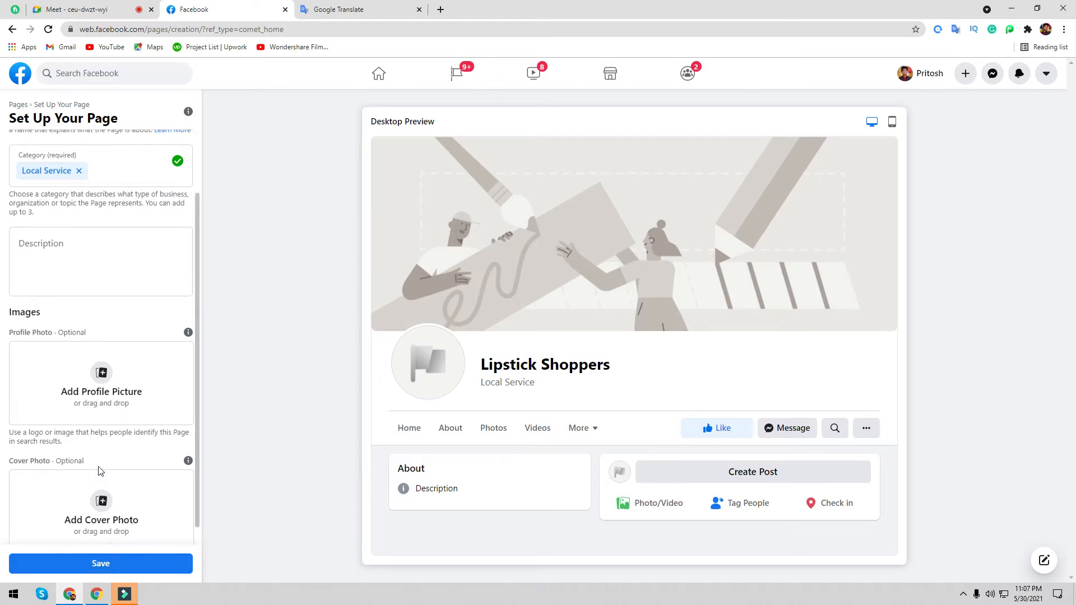
{"action": "scroll", "coordinate": [140, 563], "scroll_direction": "down", "scroll_amount": 2}
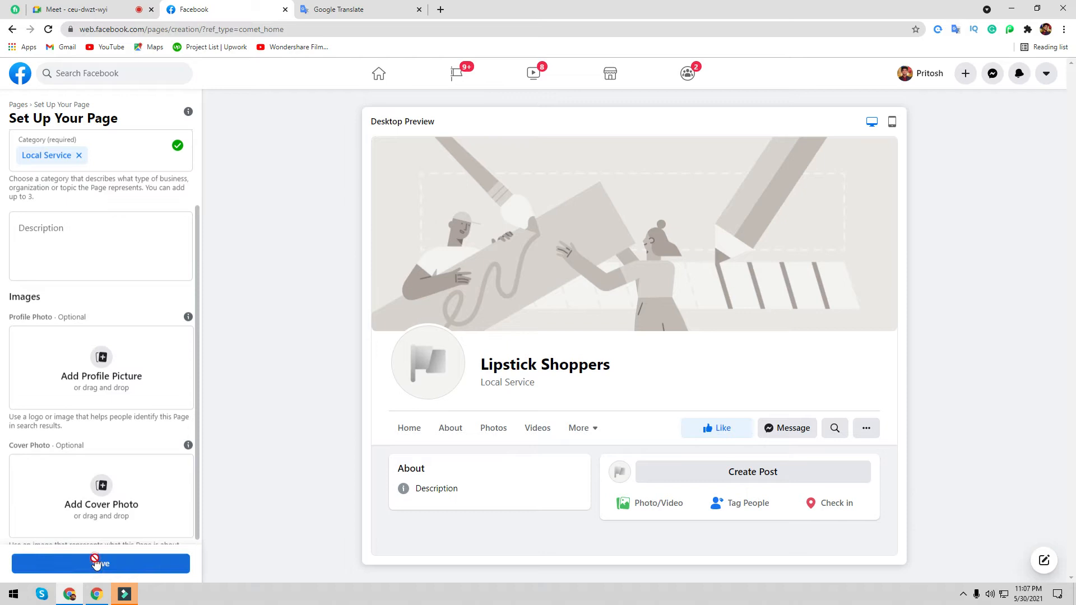
{"action": "left_click", "coordinate": [95, 561]}
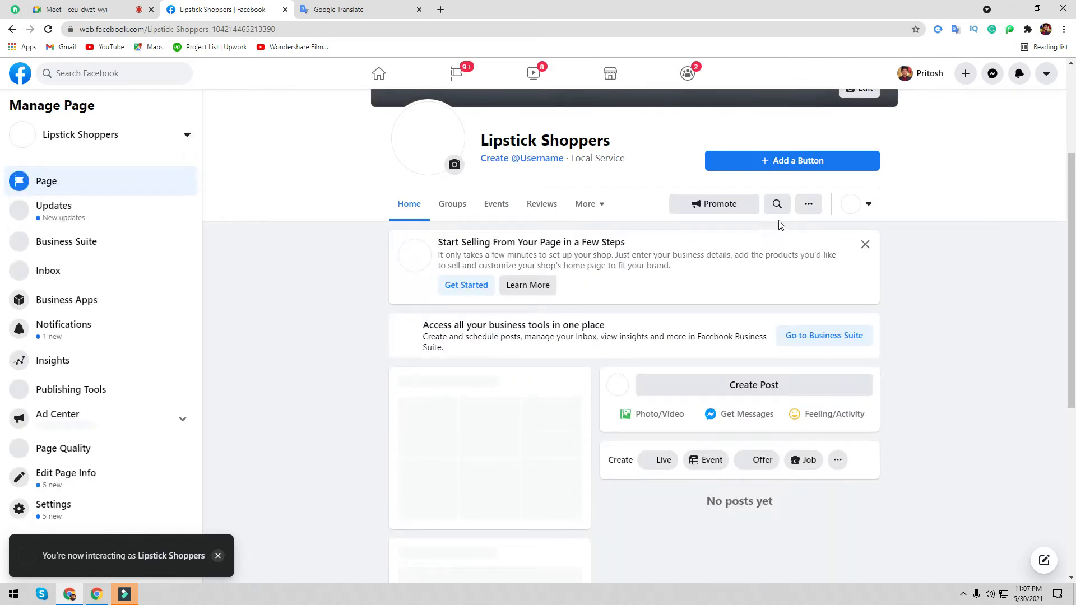
- Scroll through the live Lipstick Shoppers Page's setup cards and back to the top
{"action": "scroll", "coordinate": [535, 238], "scroll_direction": "up", "scroll_amount": 3}
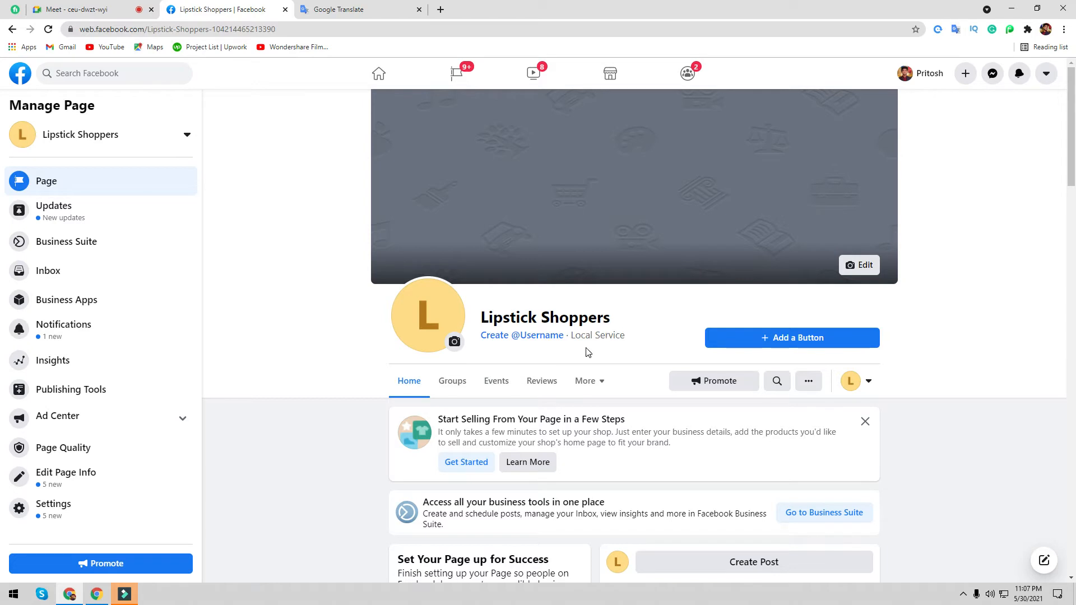
{"action": "scroll", "coordinate": [617, 345], "scroll_direction": "down", "scroll_amount": 5}
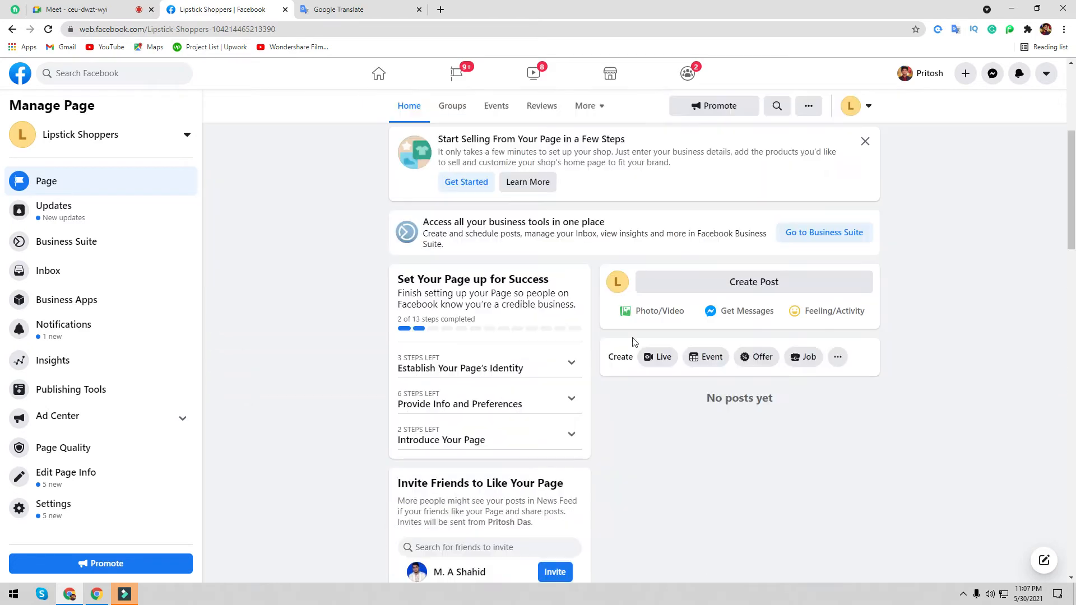
{"action": "scroll", "coordinate": [635, 345], "scroll_direction": "down", "scroll_amount": 15}
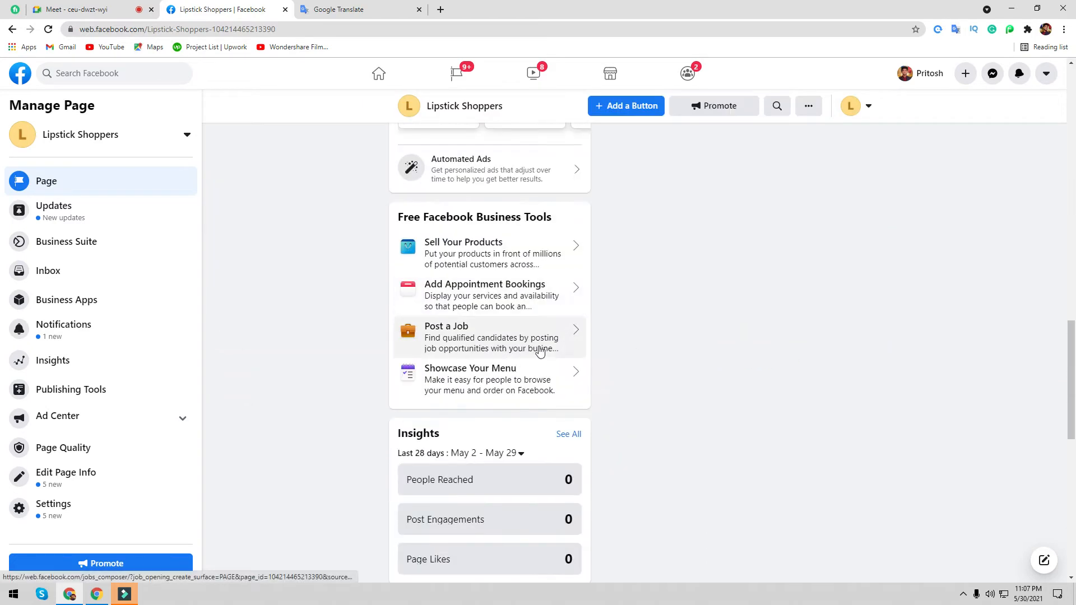
{"action": "scroll", "coordinate": [541, 351], "scroll_direction": "up", "scroll_amount": 20}
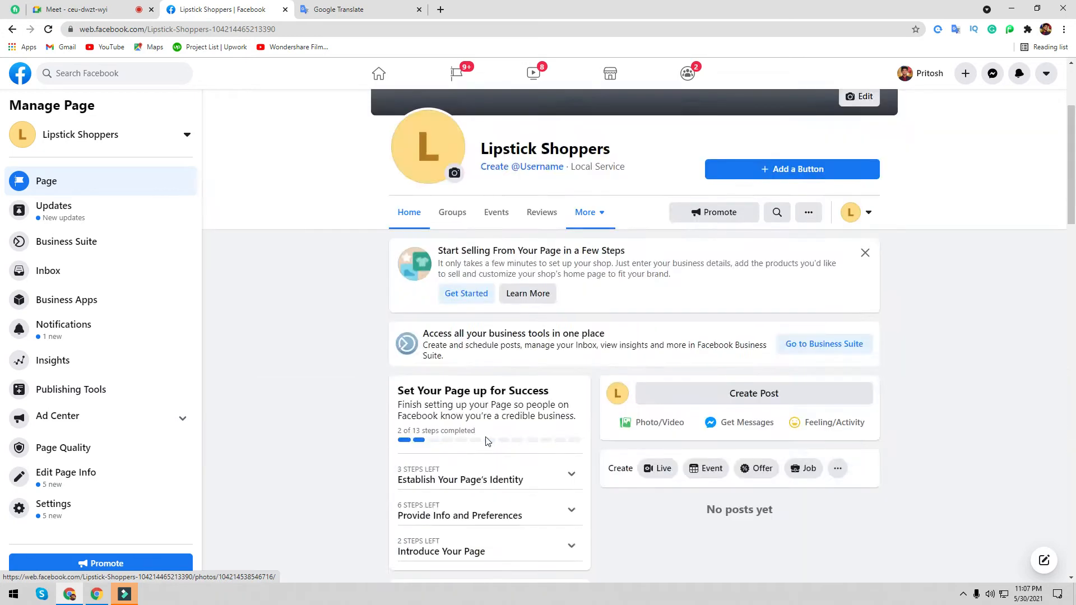
{"action": "scroll", "coordinate": [486, 441], "scroll_direction": "down", "scroll_amount": 20}
{"action": "scroll", "coordinate": [483, 449], "scroll_direction": "up", "scroll_amount": 6}
{"action": "scroll", "coordinate": [479, 457], "scroll_direction": "down", "scroll_amount": 6}
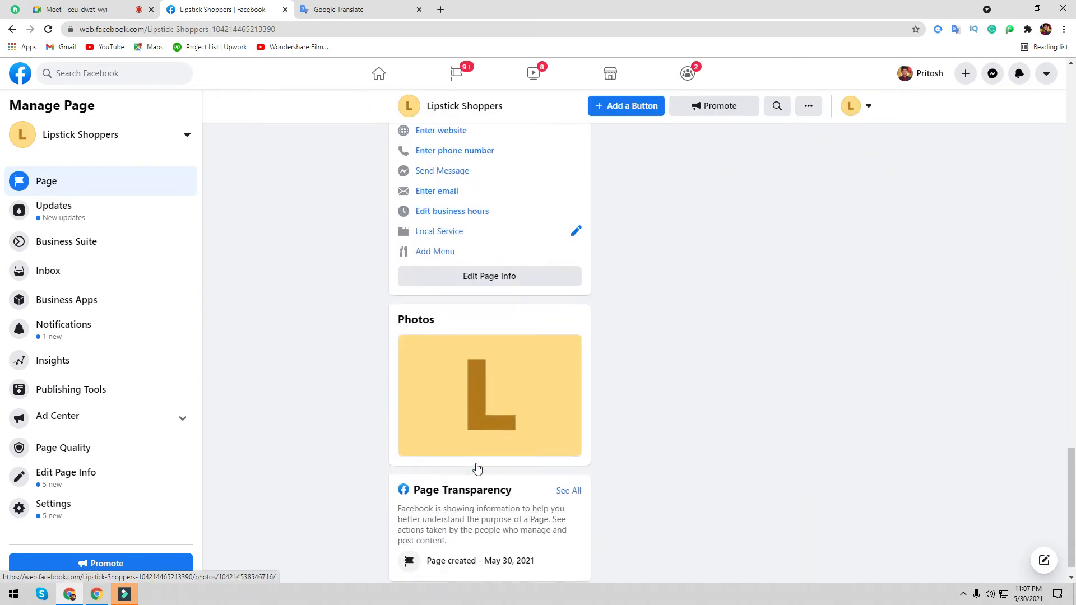
{"action": "scroll", "coordinate": [477, 468], "scroll_direction": "down", "scroll_amount": 1}
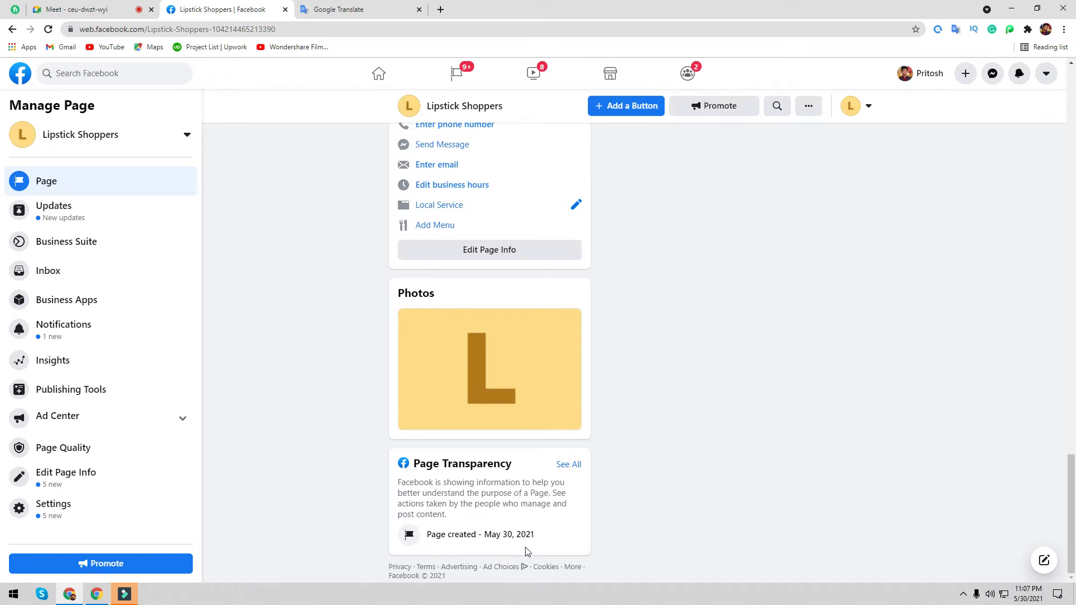
{"action": "scroll", "coordinate": [496, 426], "scroll_direction": "up", "scroll_amount": 6}
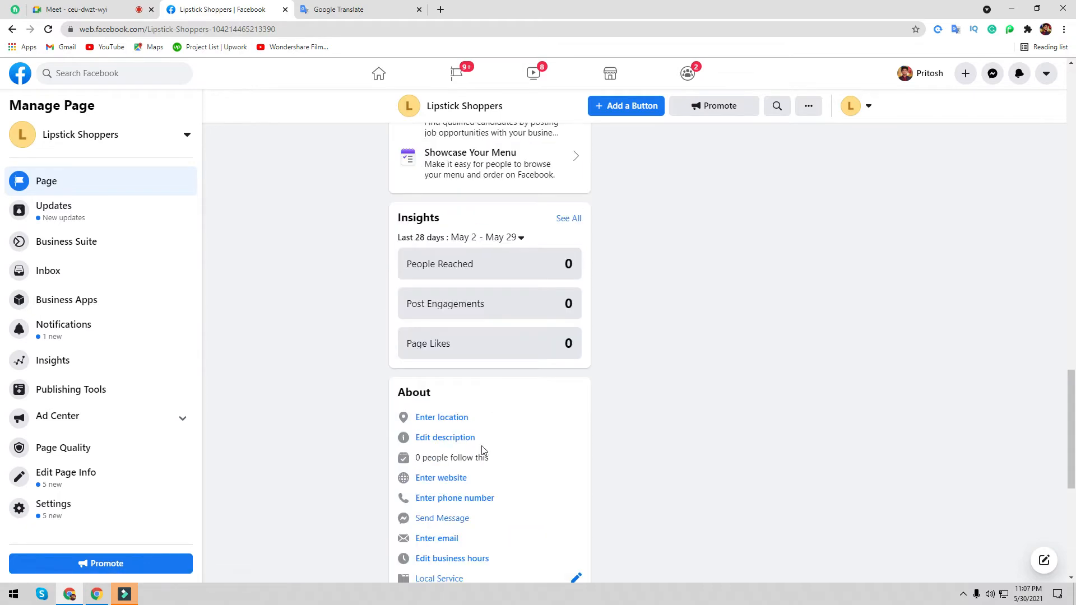
{"action": "scroll", "coordinate": [440, 325], "scroll_direction": "down", "scroll_amount": 1}
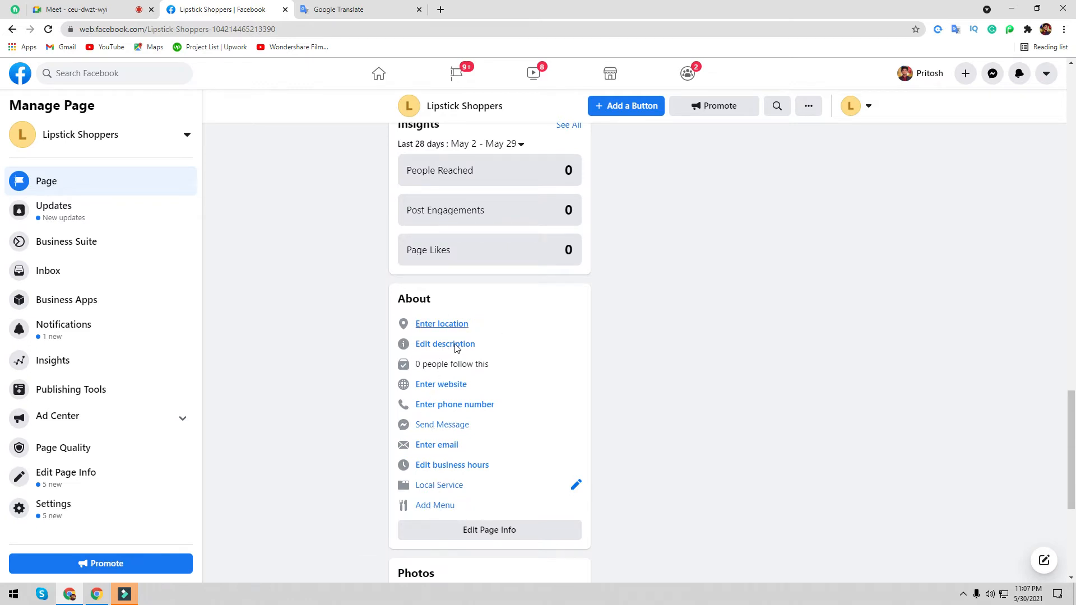
{"action": "scroll", "coordinate": [516, 452], "scroll_direction": "up", "scroll_amount": 3}
{"action": "scroll", "coordinate": [513, 468], "scroll_direction": "up", "scroll_amount": 12}
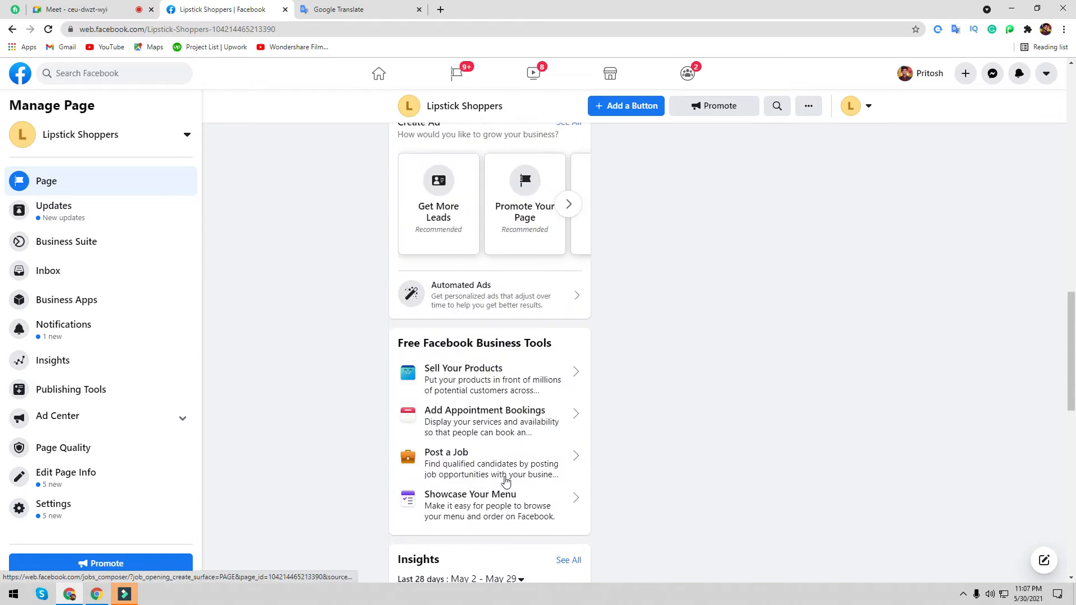
{"action": "scroll", "coordinate": [494, 485], "scroll_direction": "up", "scroll_amount": 9}
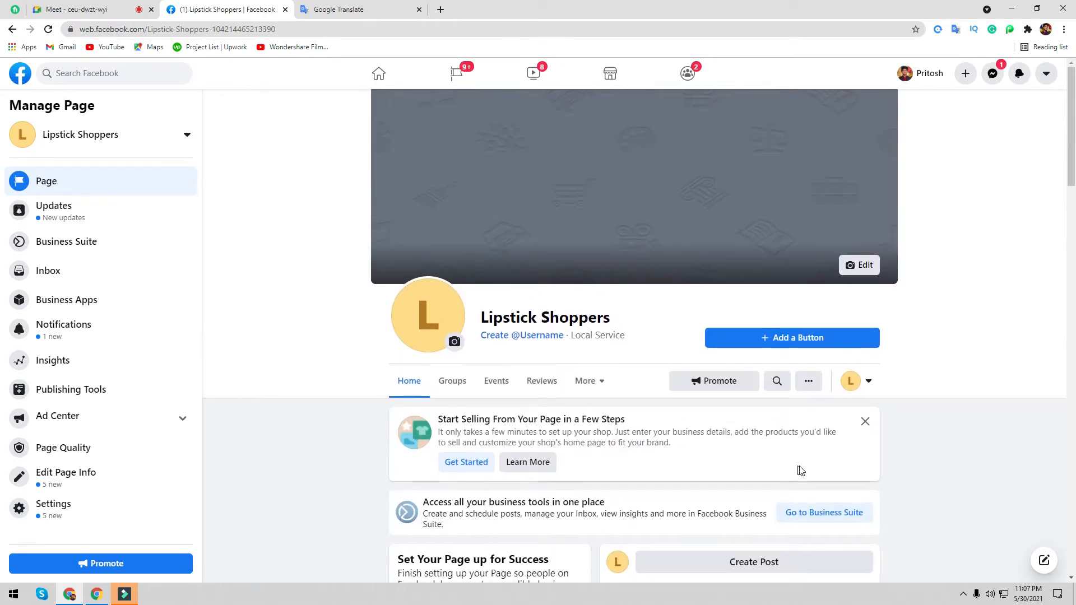
- Dismiss the Start Selling From Your Page card on the Lipstick Shoppers Page
{"action": "left_click", "coordinate": [866, 421]}
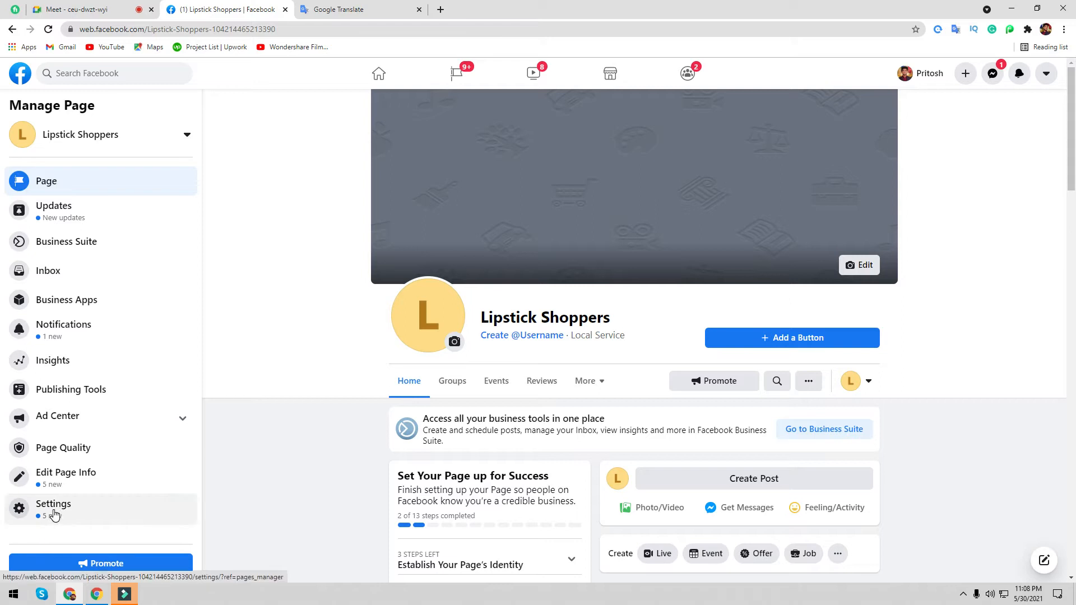
- Open the Page's General settings, zoom the browser to 125% and select the start of the URL
{"action": "left_click", "coordinate": [54, 514]}
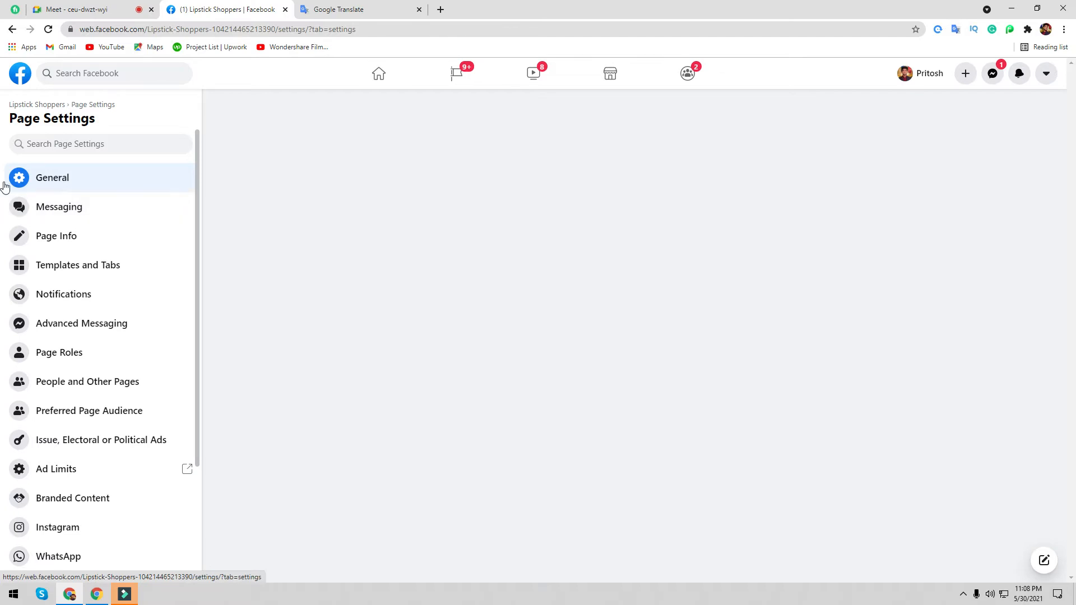
{"action": "left_click", "coordinate": [53, 180]}
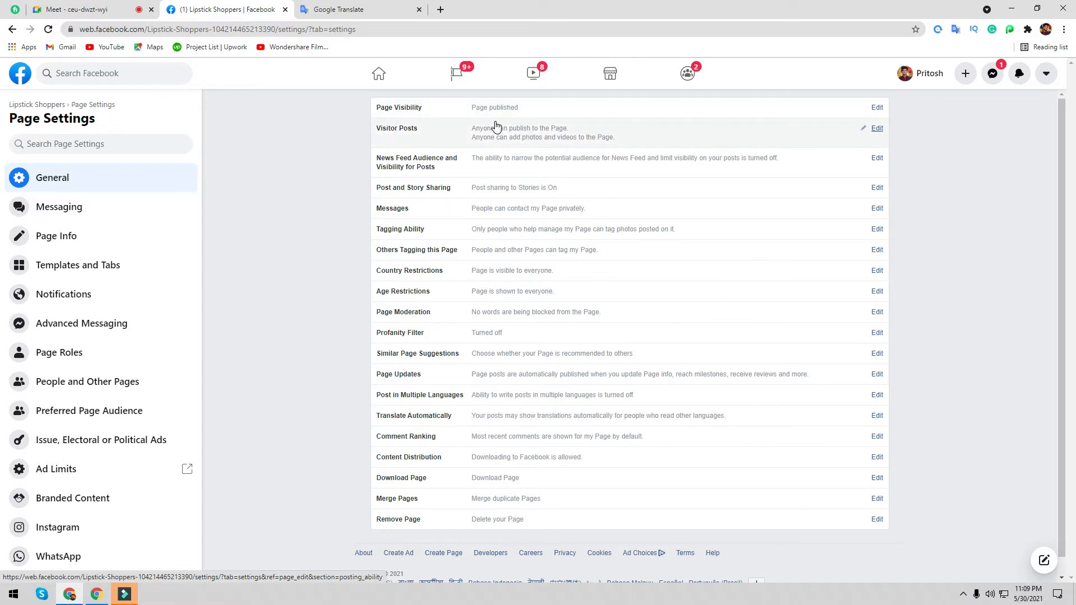
{"action": "key", "text": "ctrl+plus"}
{"action": "key", "text": "ctrl+plus"}
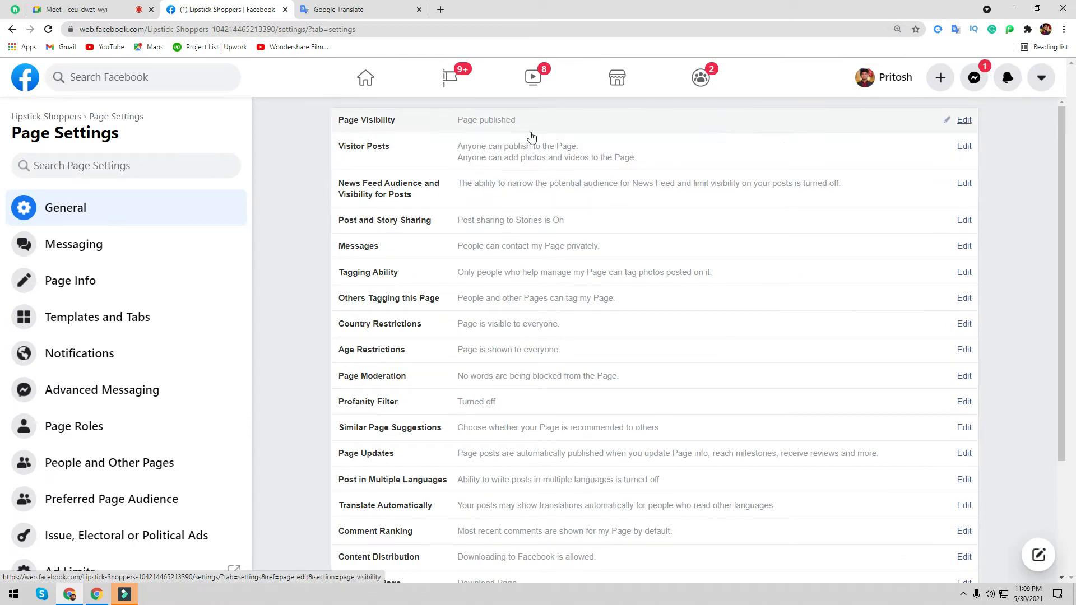
{"action": "left_click_drag", "start_coordinate": [209, 31], "coordinate": [62, 32]}
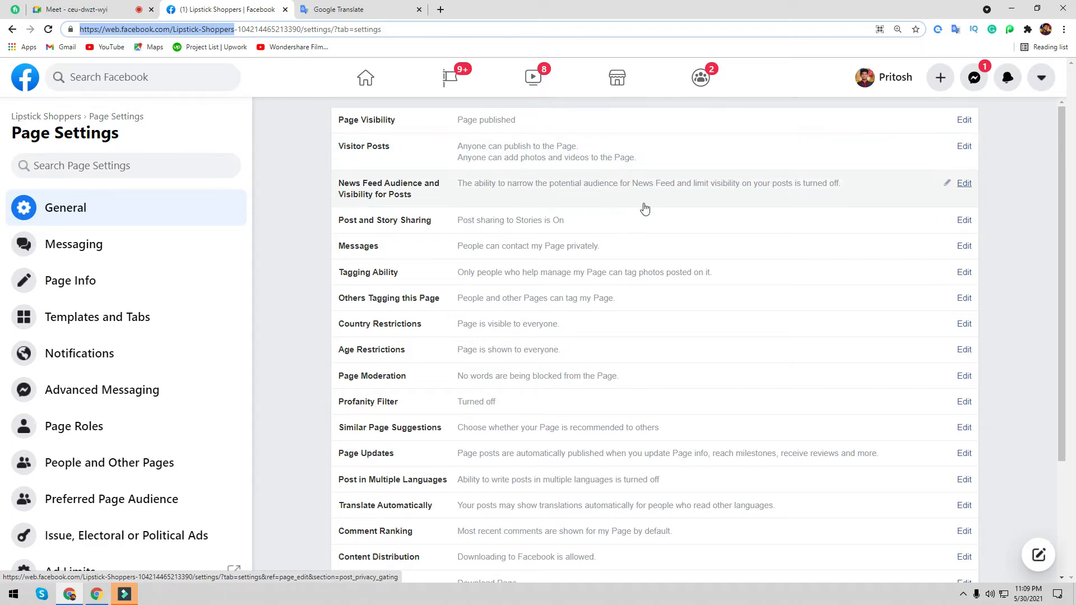
{"action": "left_click", "coordinate": [964, 147]}
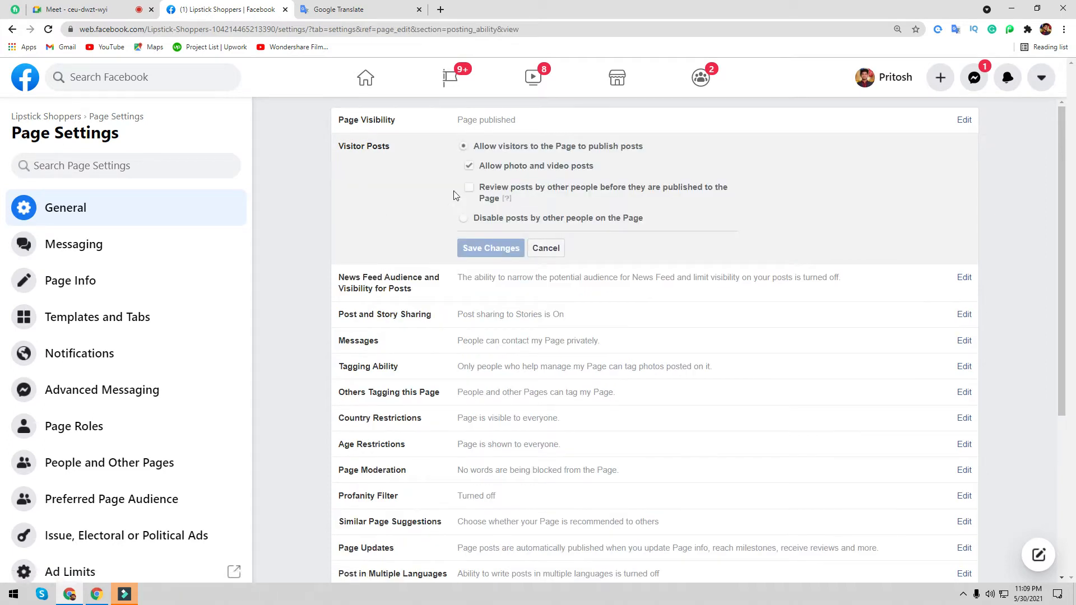
{"action": "left_click", "coordinate": [546, 250]}
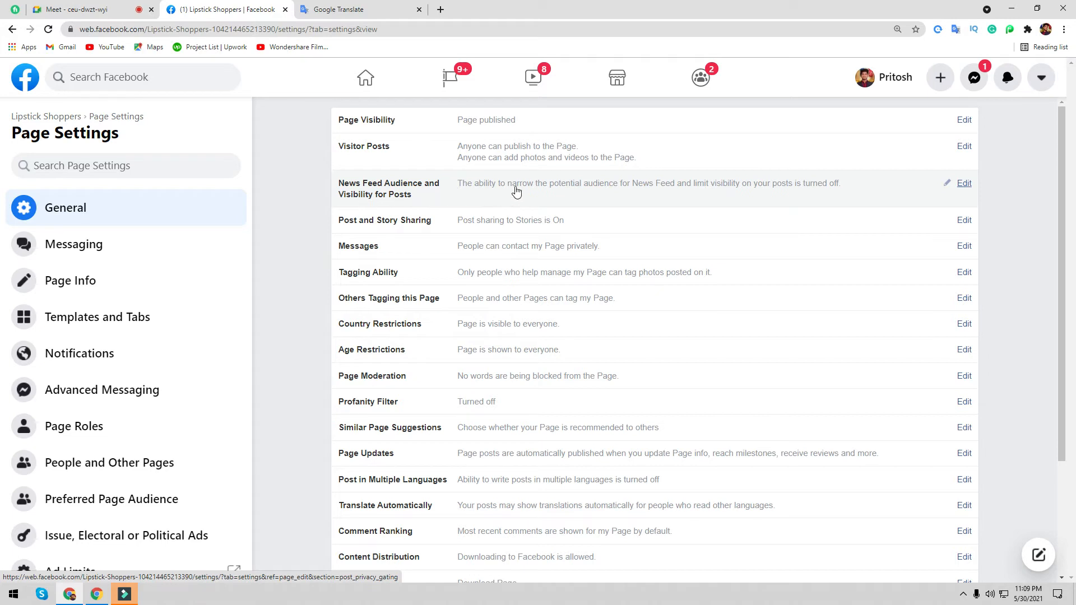
{"action": "left_click", "coordinate": [964, 185]}
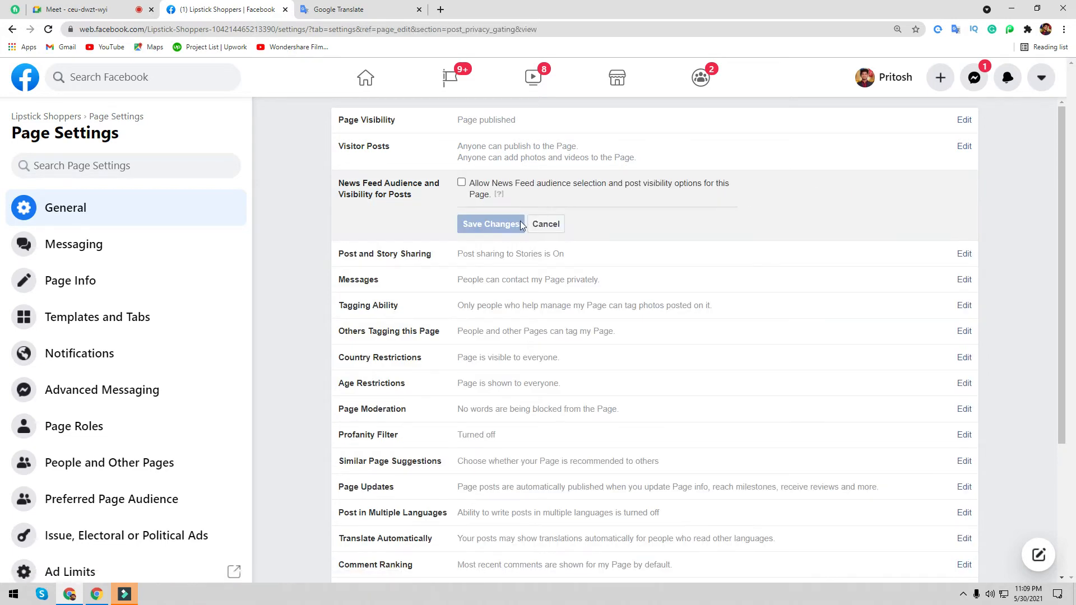
{"action": "left_click", "coordinate": [549, 226]}
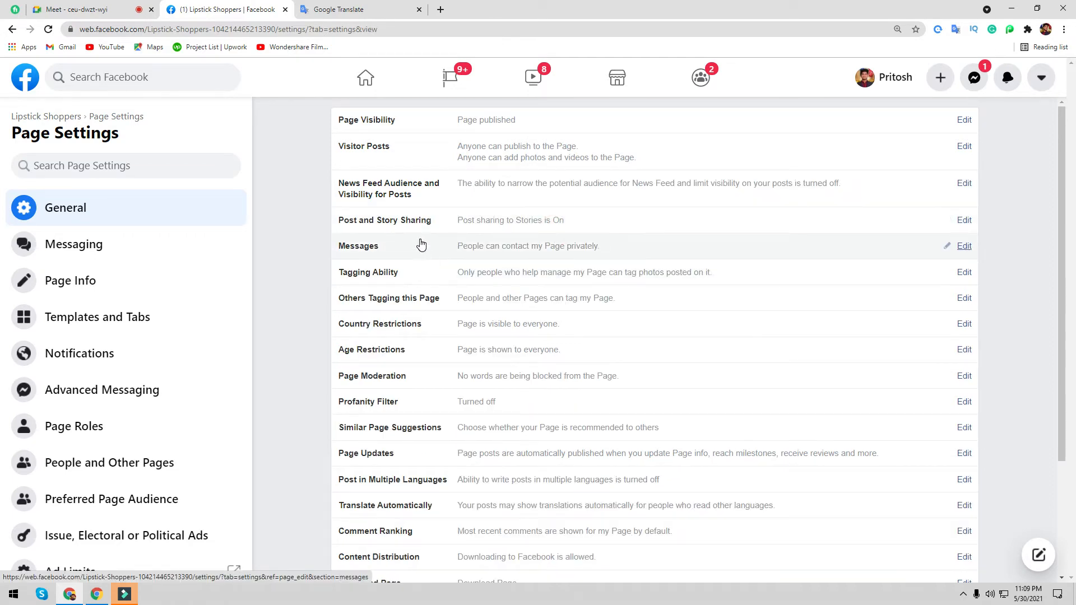
{"action": "left_click", "coordinate": [962, 220]}
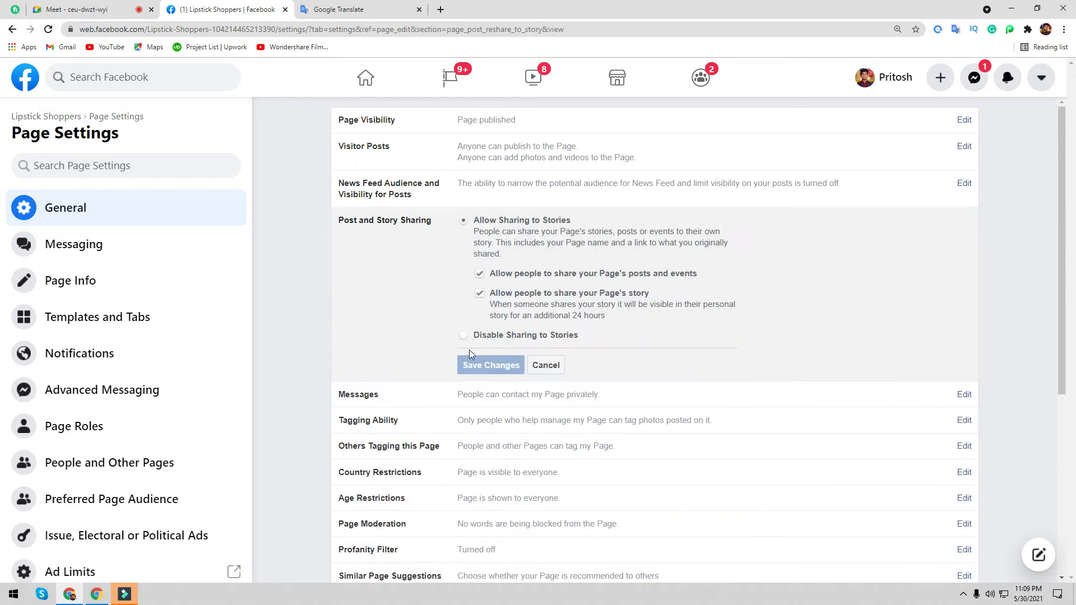
{"action": "left_click", "coordinate": [552, 367]}
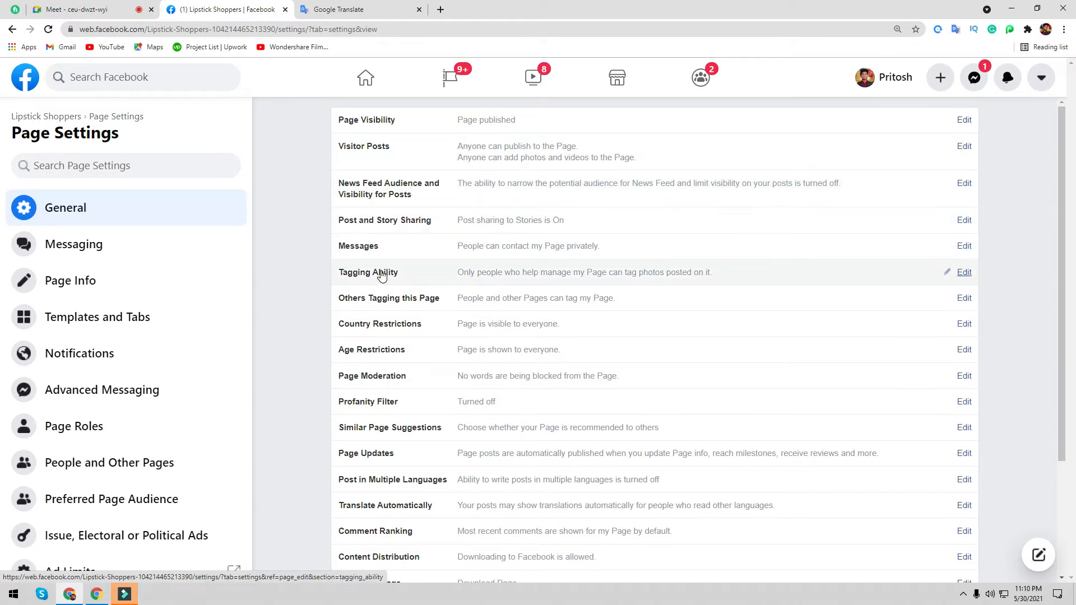
- Open the Messages setting and cancel it without making changes
{"action": "left_click", "coordinate": [966, 247]}
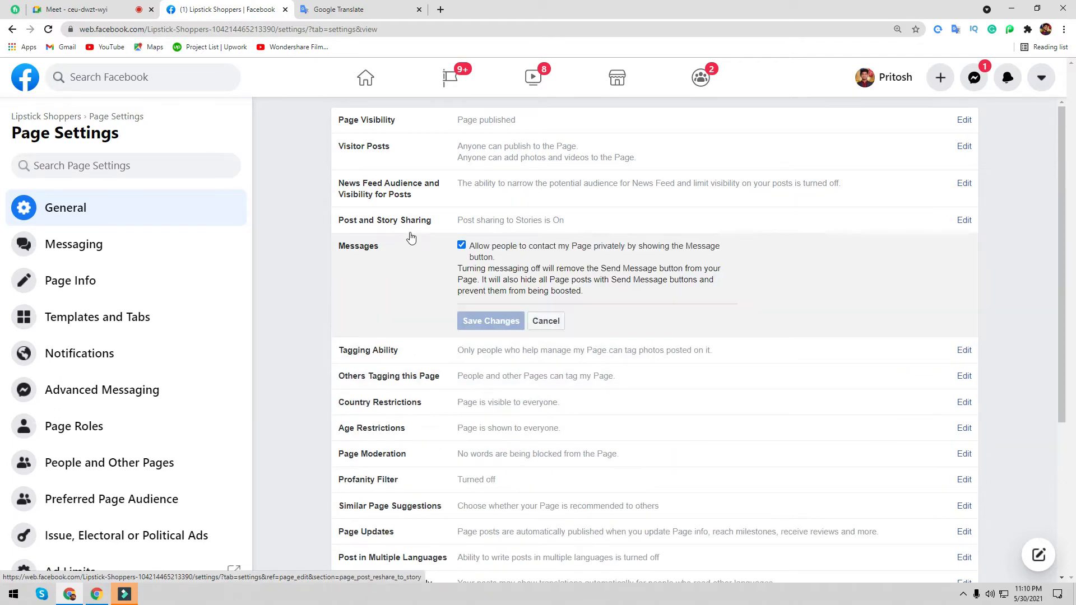
{"action": "left_click", "coordinate": [548, 320]}
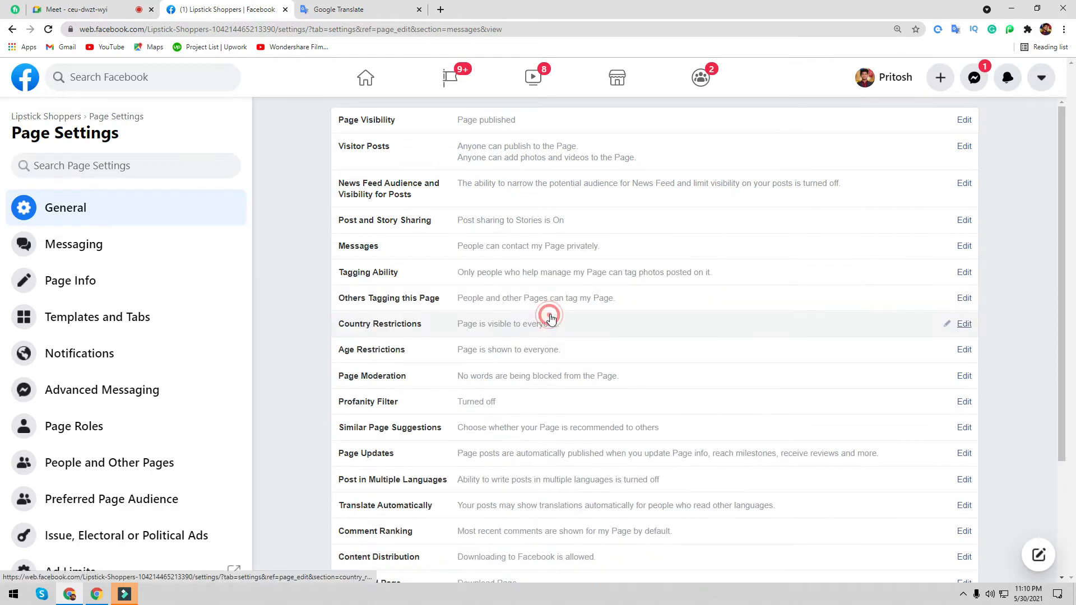
{"action": "scroll", "coordinate": [416, 367], "scroll_direction": "down", "scroll_amount": 3}
{"action": "scroll", "coordinate": [420, 524], "scroll_direction": "up", "scroll_amount": 3}
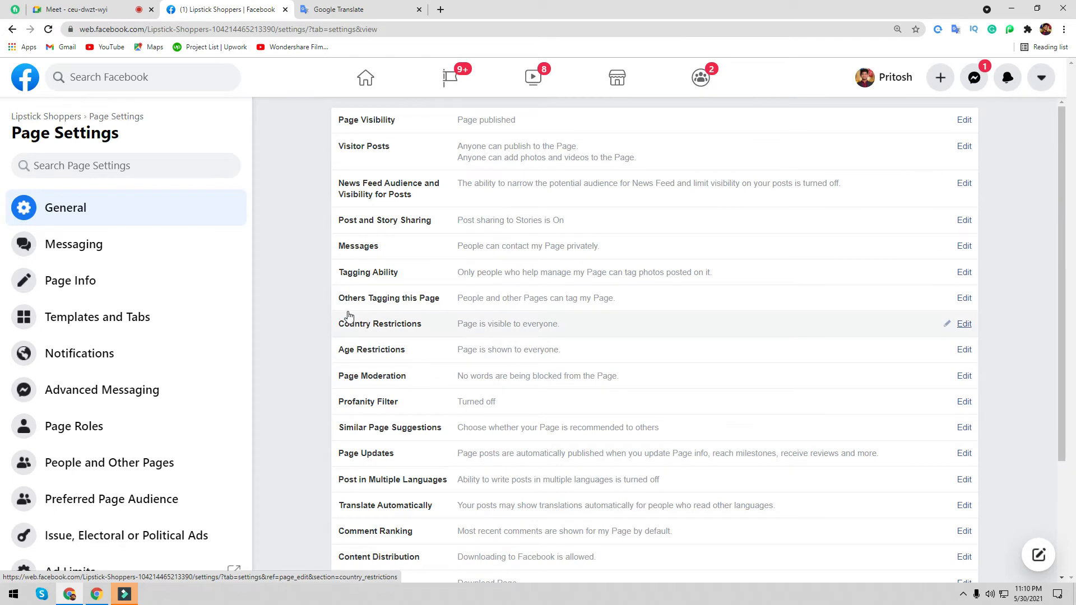
{"action": "scroll", "coordinate": [471, 465], "scroll_direction": "down", "scroll_amount": 3}
{"action": "scroll", "coordinate": [469, 496], "scroll_direction": "up", "scroll_amount": 3}
- Turn off Allow people and other Pages to tag this Page and save the change
{"action": "left_click", "coordinate": [959, 300]}
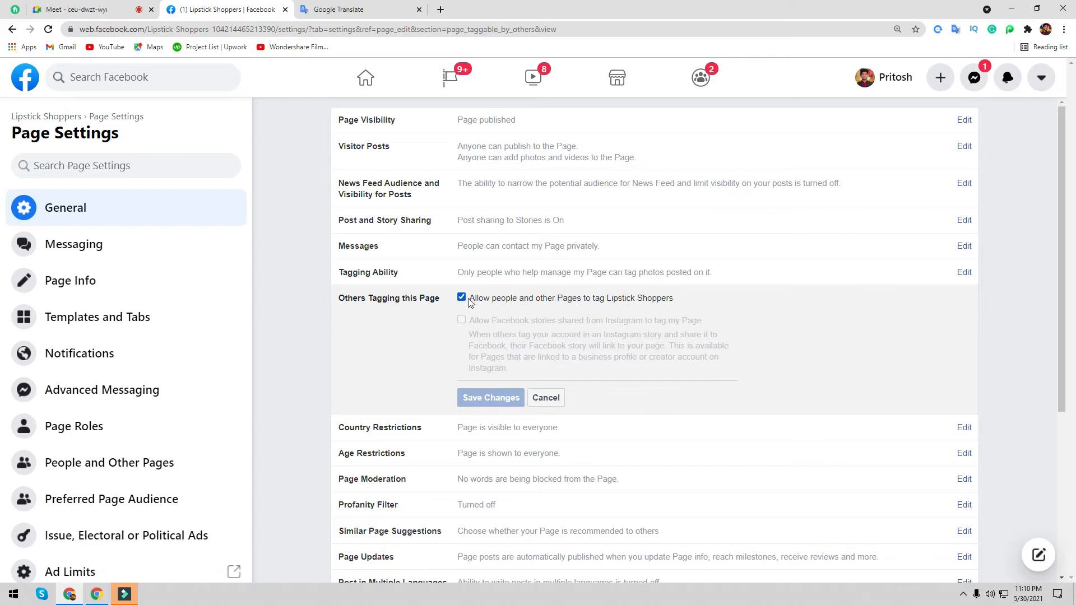
{"action": "left_click", "coordinate": [462, 299]}
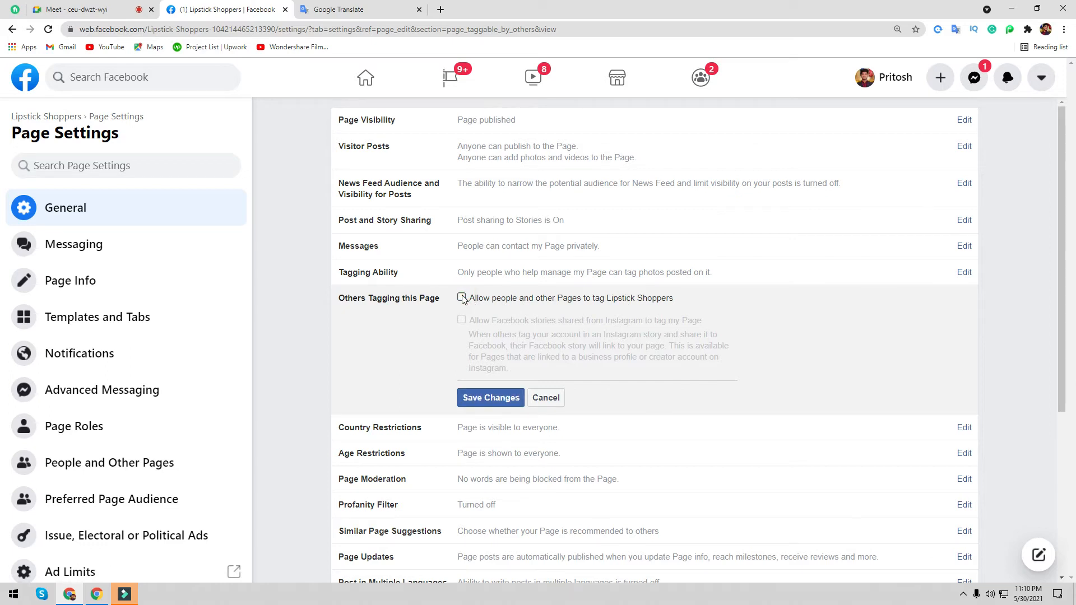
{"action": "left_click", "coordinate": [487, 398]}
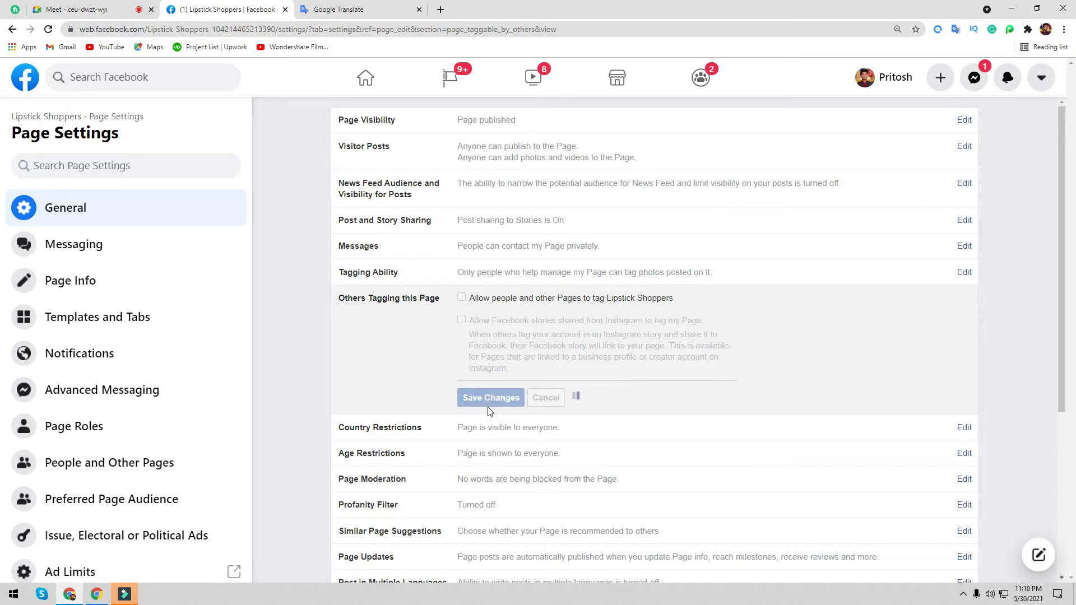
{"action": "scroll", "coordinate": [390, 367], "scroll_direction": "down", "scroll_amount": 2}
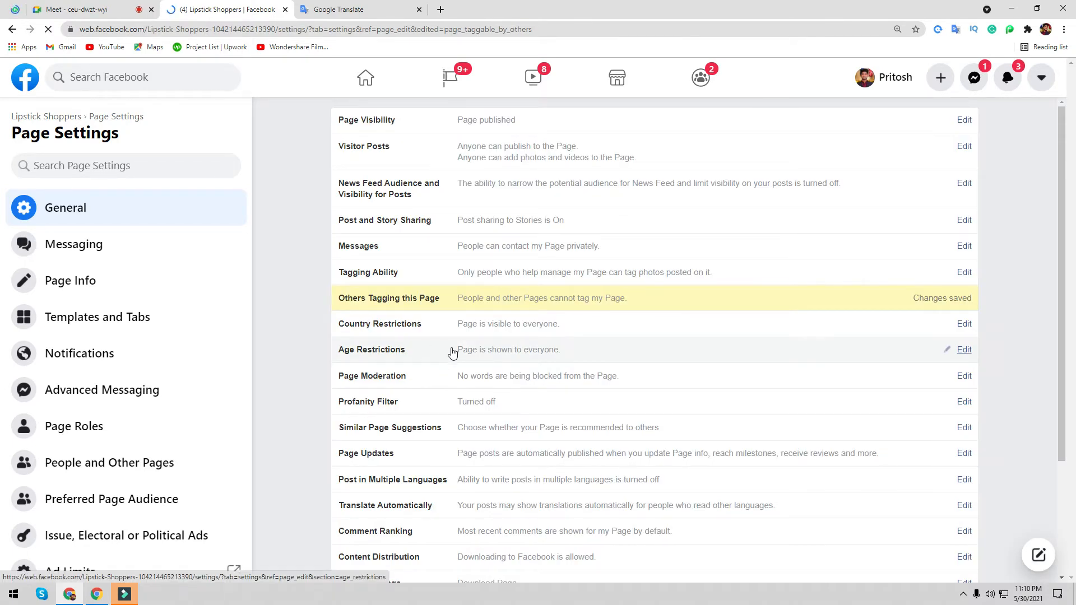
- Restrict the Page to viewers in Canada only under Country Restrictions and save
{"action": "left_click", "coordinate": [967, 325]}
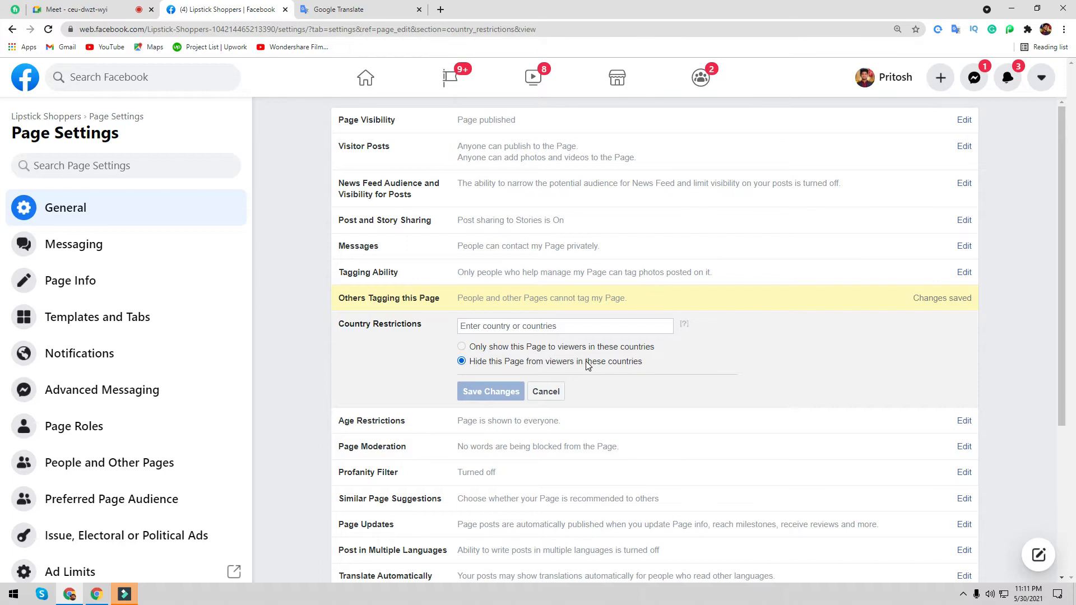
{"action": "left_click", "coordinate": [468, 329]}
{"action": "type", "text": "can"}
{"action": "left_click", "coordinate": [504, 341]}
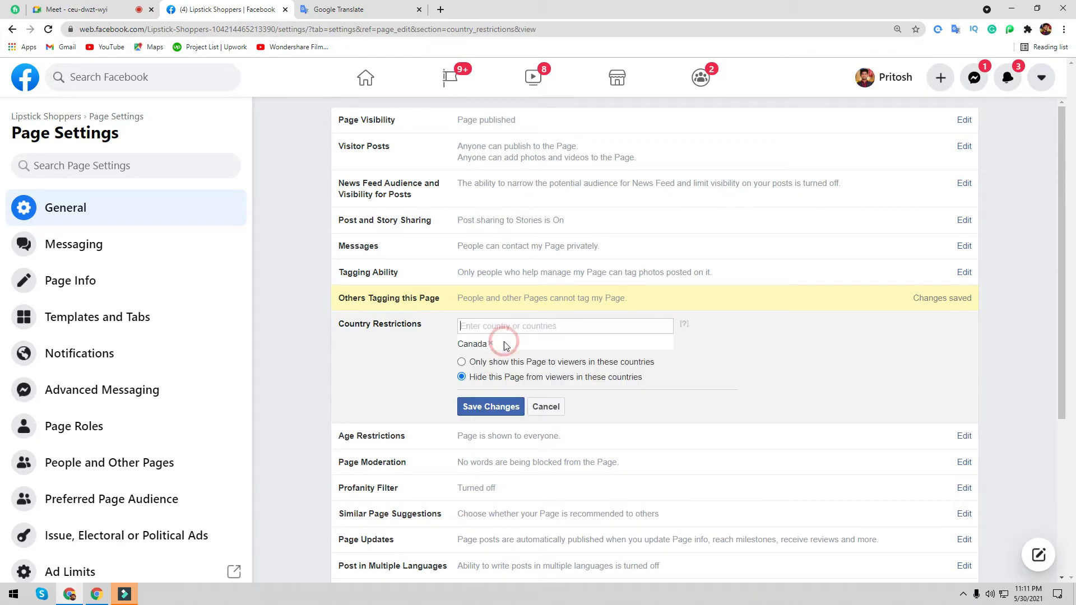
{"action": "left_click", "coordinate": [463, 362]}
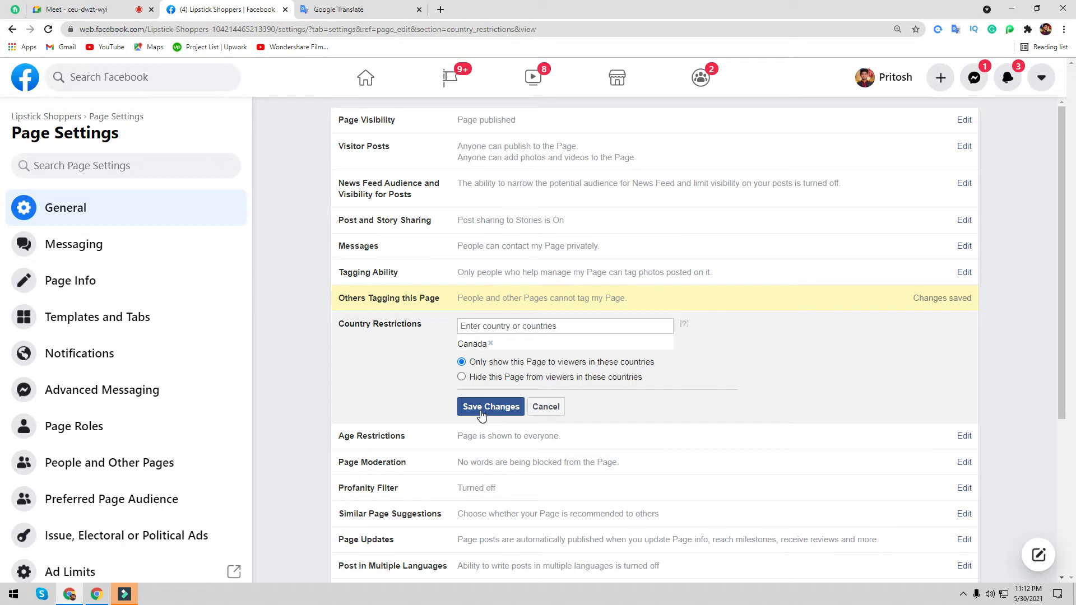
{"action": "left_click", "coordinate": [481, 412]}
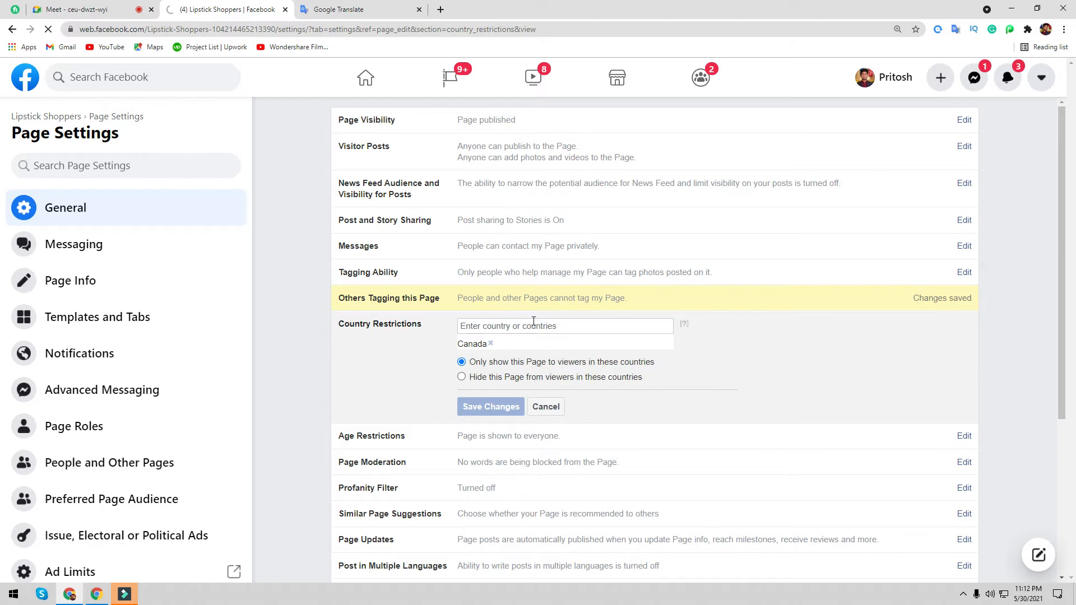
- Return to the Lipstick Shoppers settings and copy the settings web address
{"action": "left_click", "coordinate": [44, 116]}
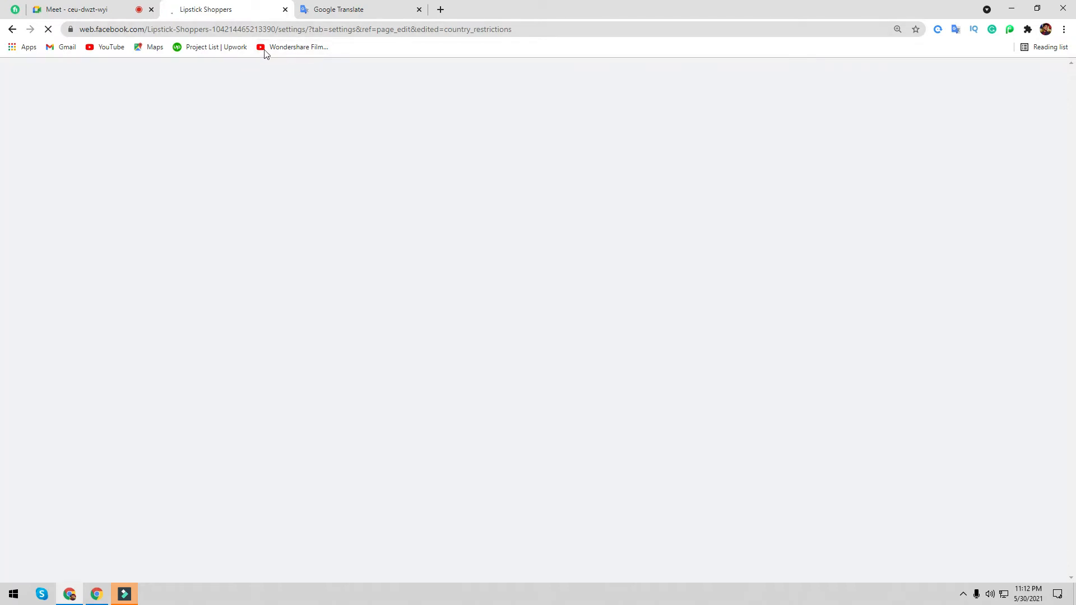
{"action": "left_click", "coordinate": [331, 29]}
{"action": "left_click", "coordinate": [329, 30]}
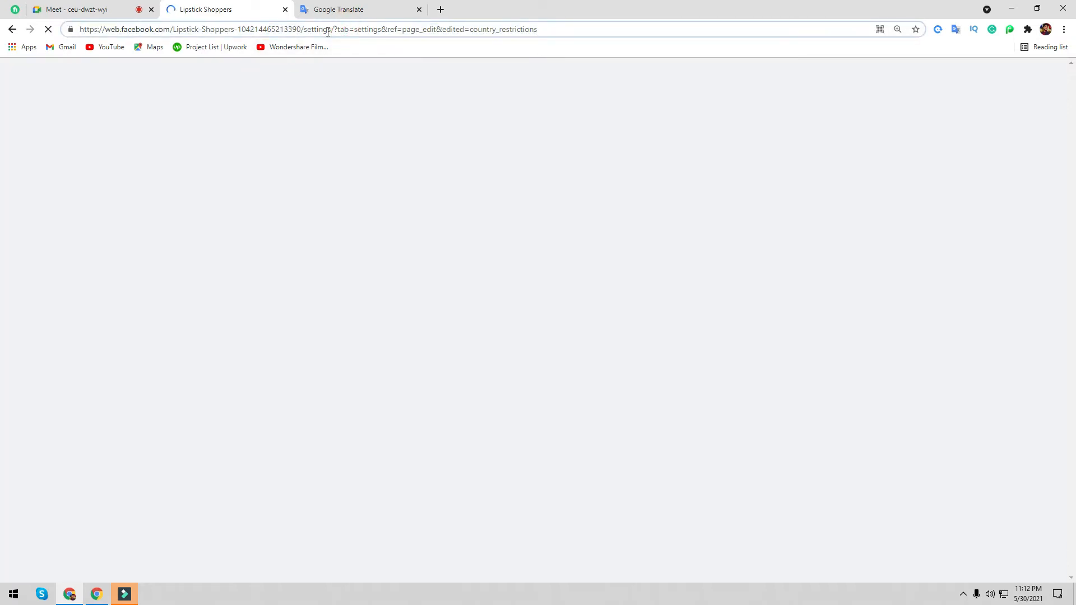
{"action": "left_click_drag", "start_coordinate": [331, 29], "coordinate": [11, 41]}
{"action": "key", "text": "ctrl+c"}
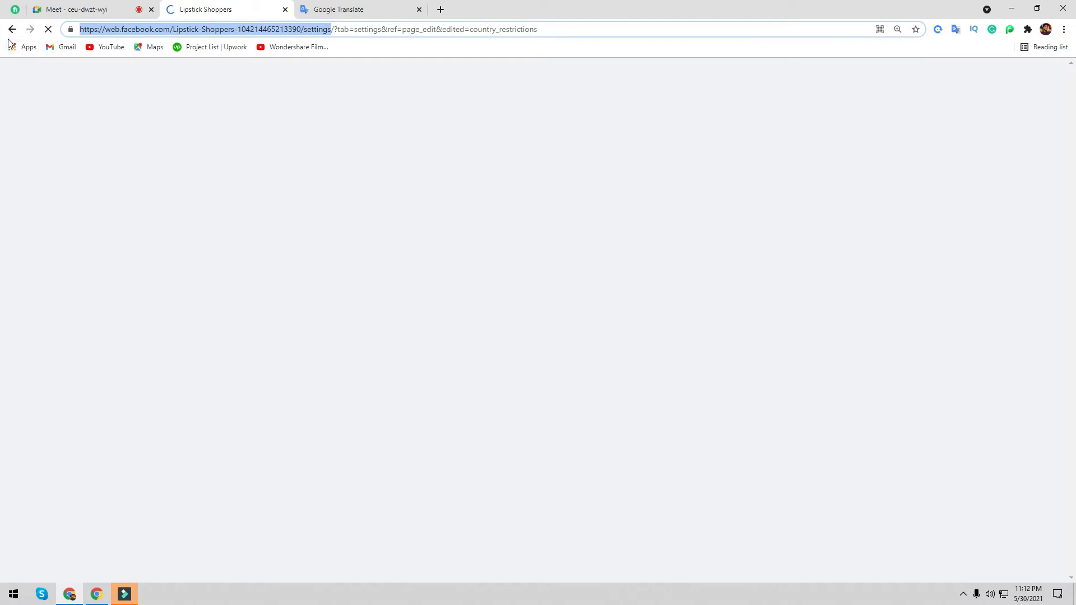
{"action": "left_click", "coordinate": [89, 7]}
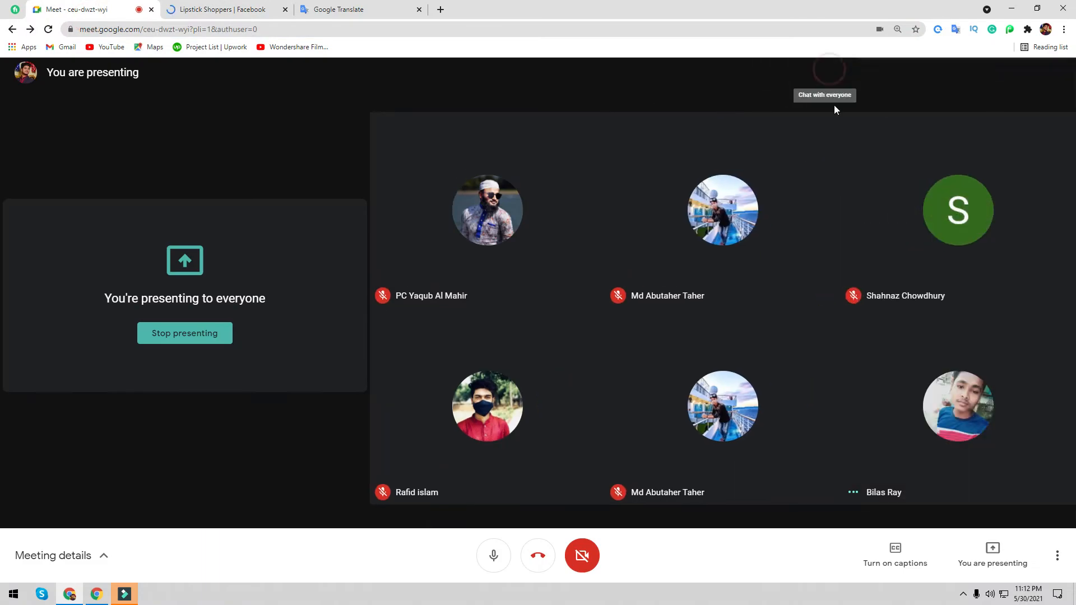
- Paste the Page settings link into the Meet chat and send it to everyone
{"action": "left_click", "coordinate": [830, 72]}
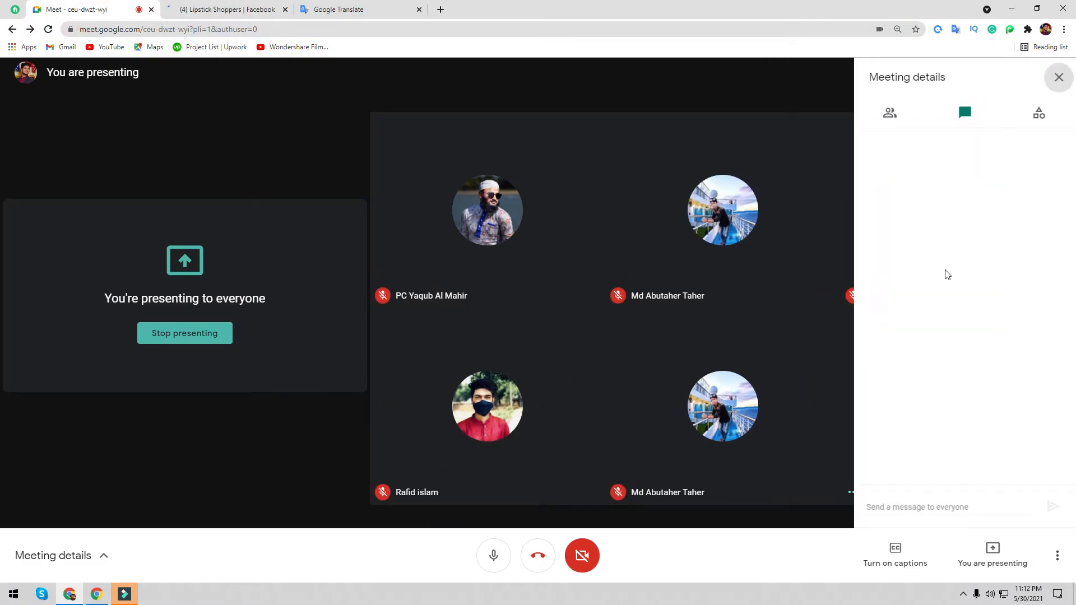
{"action": "key", "text": "ctrl+v"}
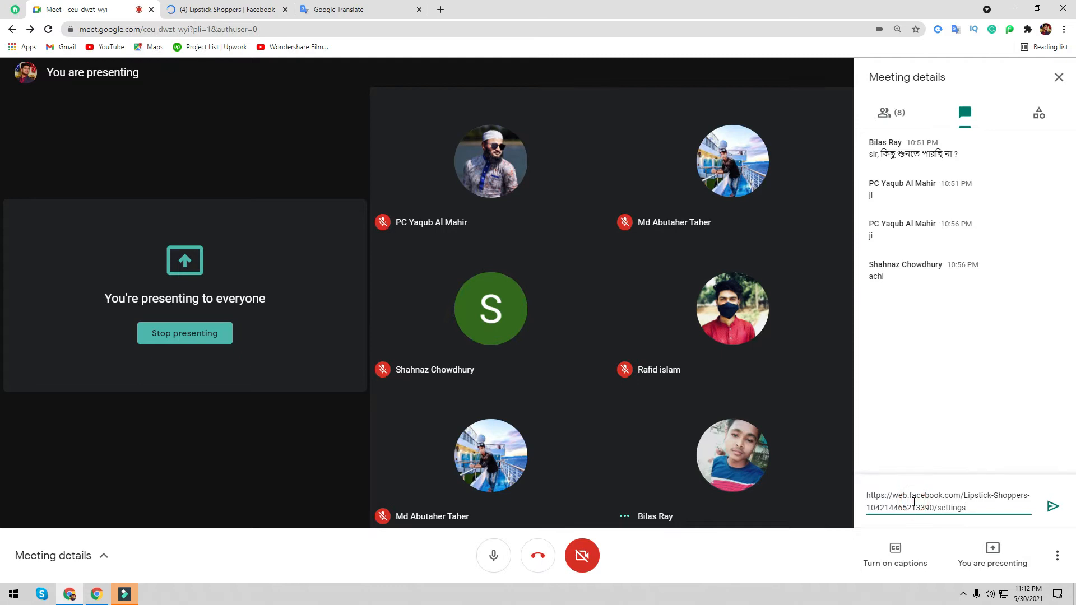
{"action": "key", "text": "Return"}
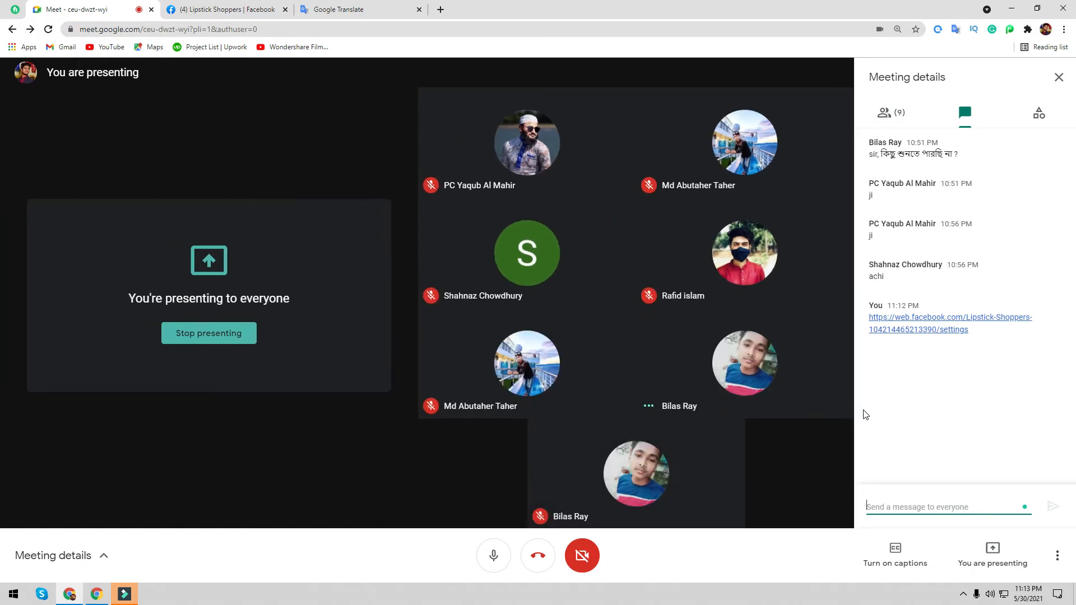
- Reload the settings and change Country Restrictions to hide the Page from viewers in Canada
{"action": "left_click", "coordinate": [240, 9]}
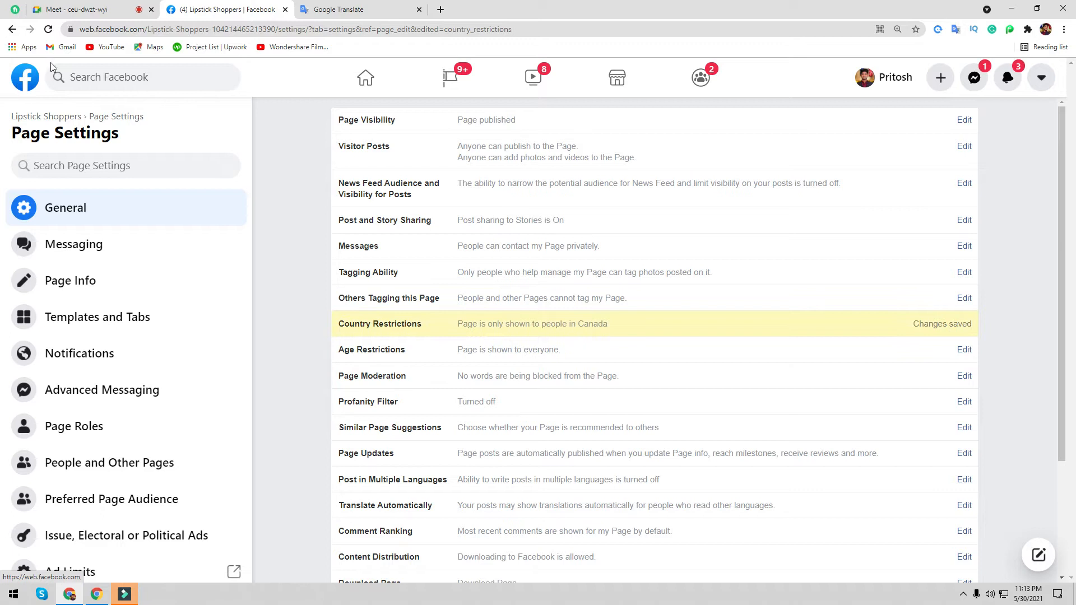
{"action": "left_click", "coordinate": [48, 28]}
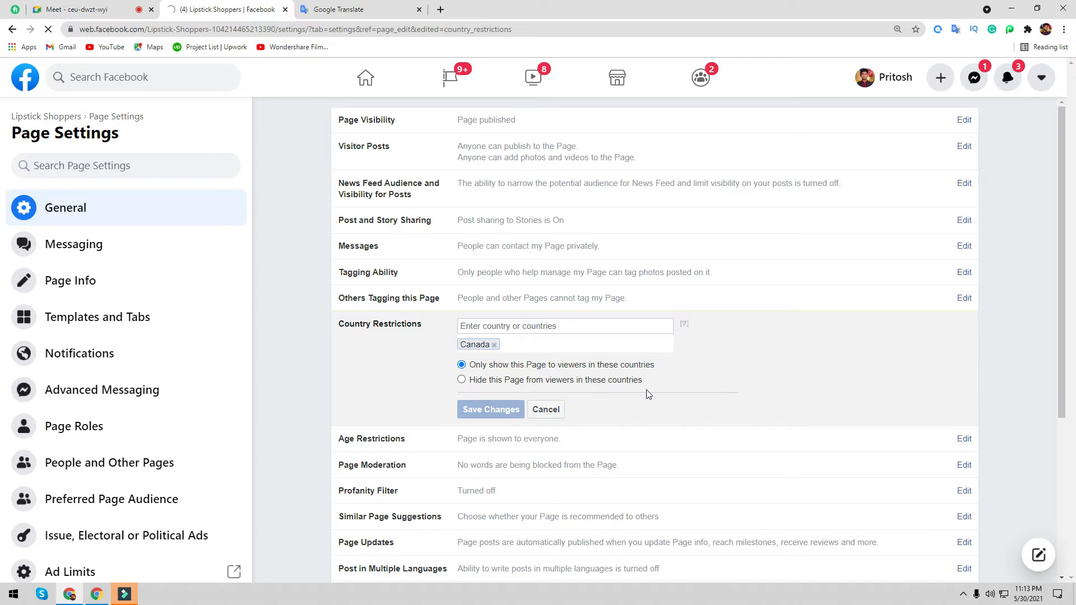
{"action": "left_click", "coordinate": [461, 380]}
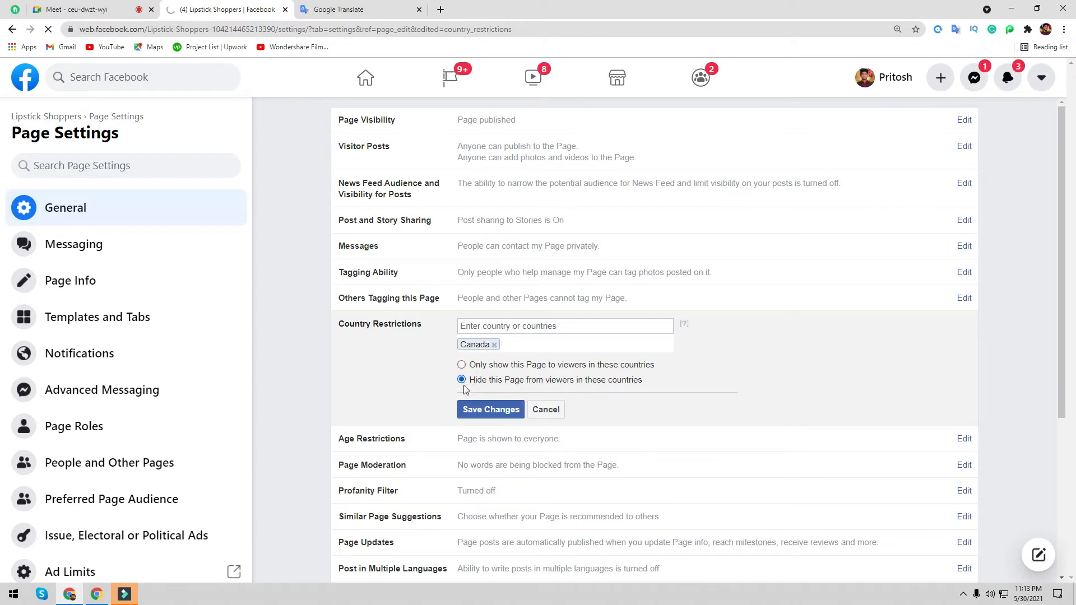
{"action": "left_click", "coordinate": [476, 410]}
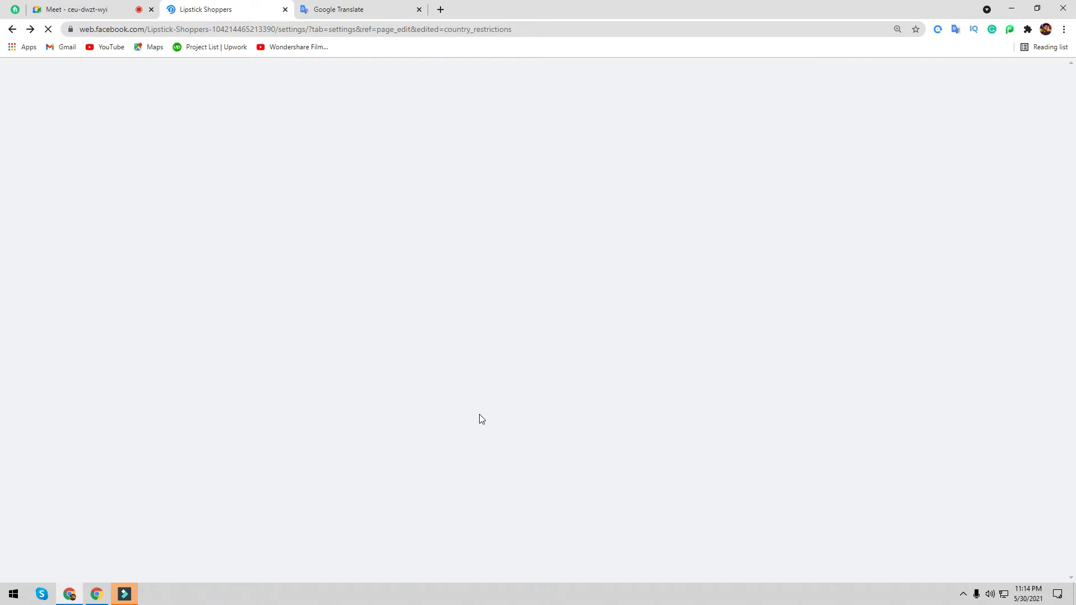
{"action": "left_click", "coordinate": [95, 9]}
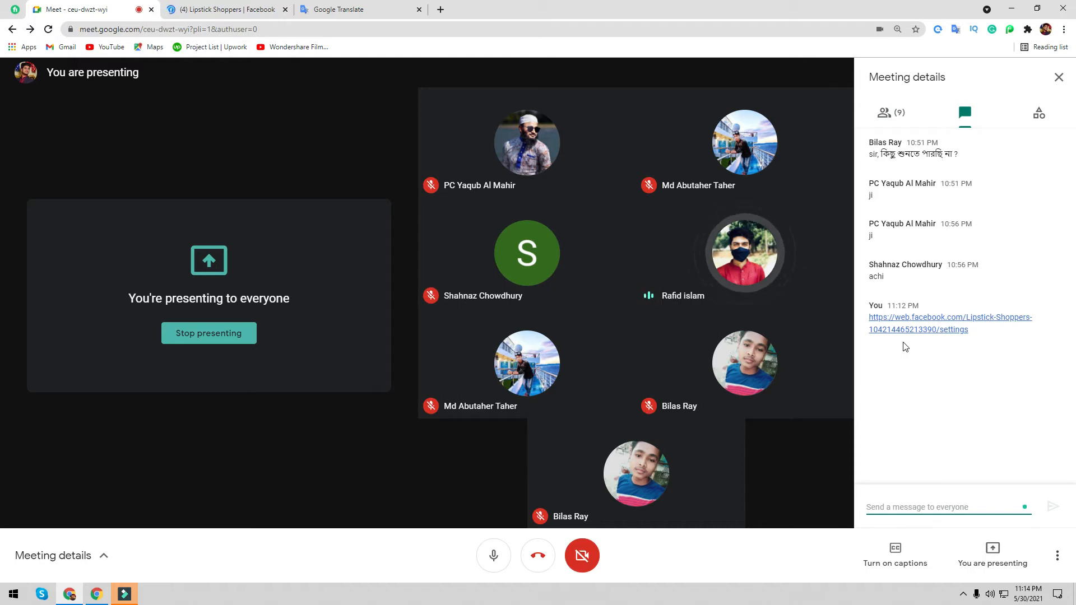
- Try opening the Lipstick Shoppers Page from the settings breadcrumb
{"action": "left_click", "coordinate": [243, 9]}
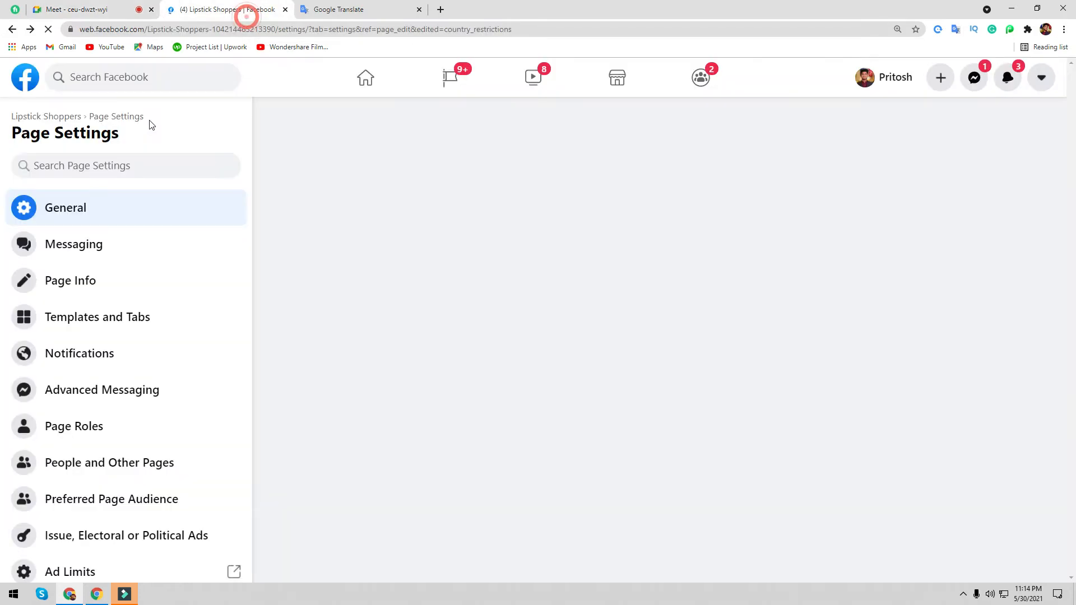
{"action": "left_click", "coordinate": [25, 117]}
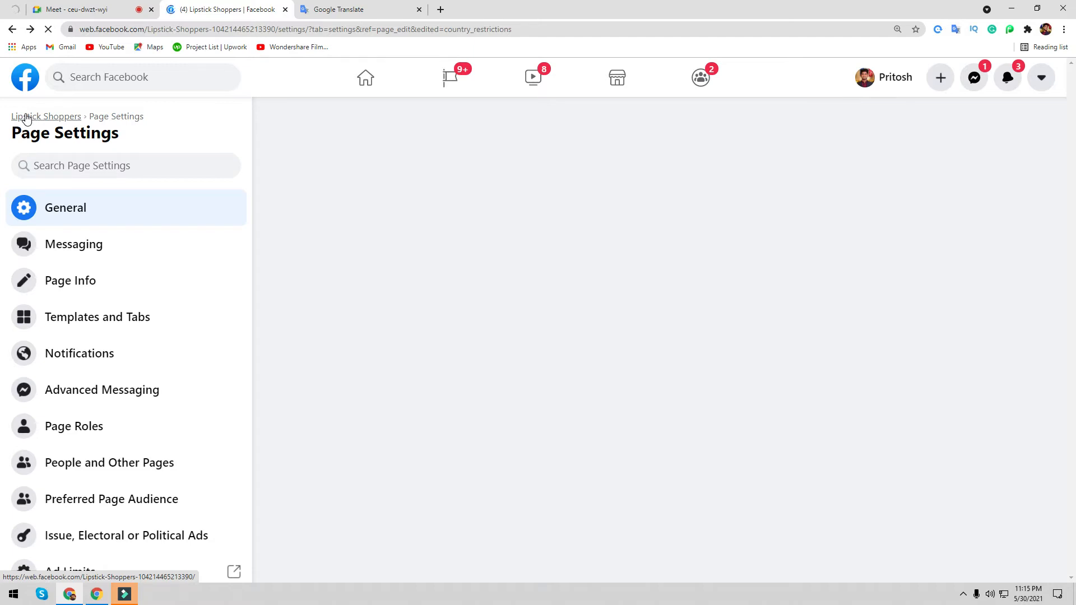
{"action": "left_click", "coordinate": [33, 117]}
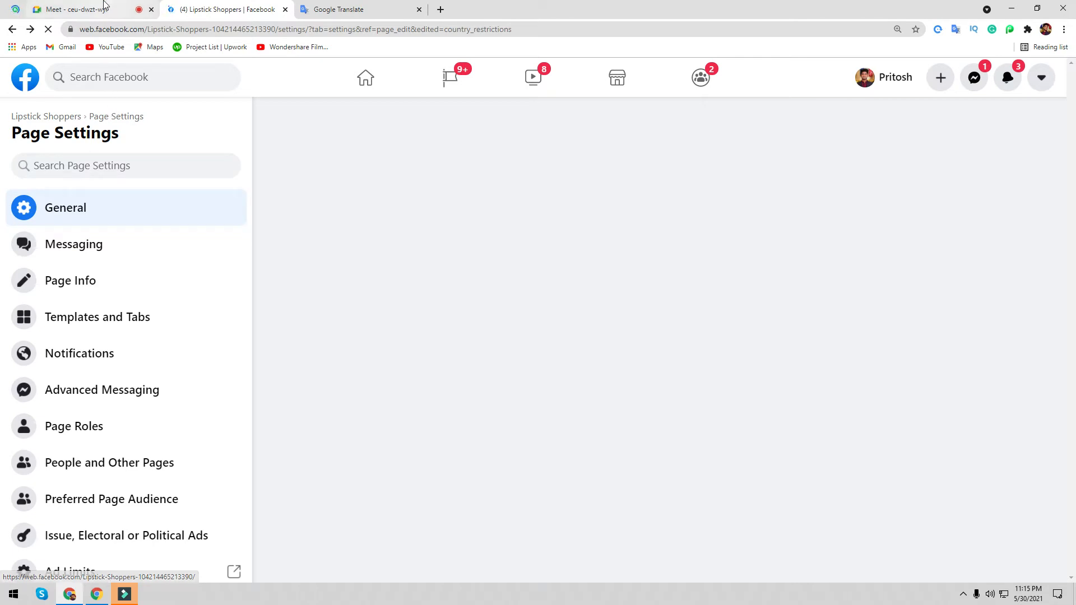
{"action": "left_click", "coordinate": [368, 7]}
{"action": "left_click", "coordinate": [264, 9]}
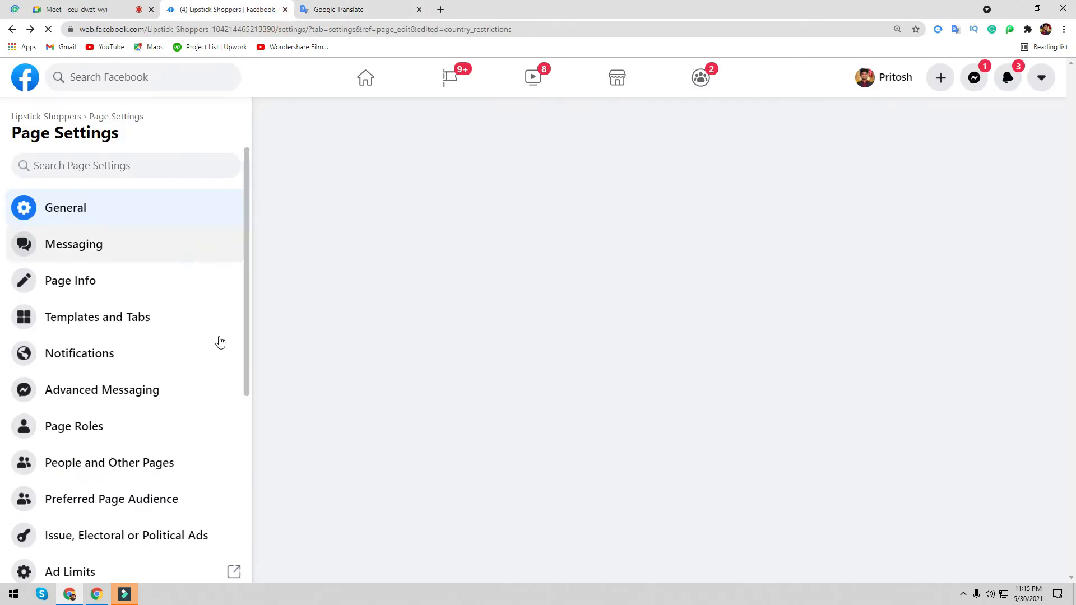
- Open the Lipstick Shoppers Page in a new tab and select its full web address
{"action": "right_click", "coordinate": [35, 116]}
{"action": "left_click", "coordinate": [64, 121]}
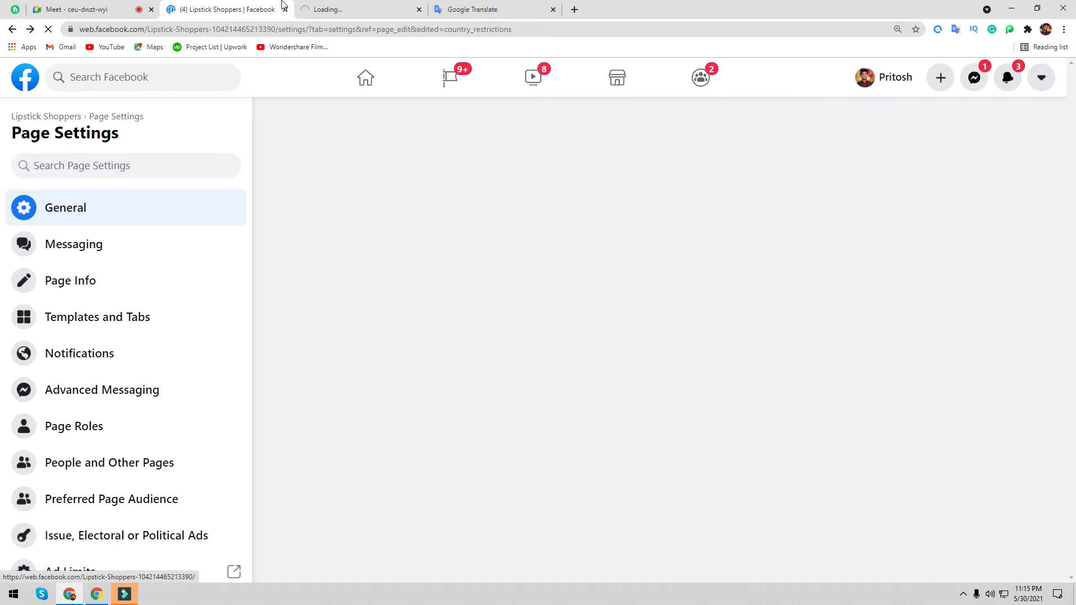
{"action": "left_click", "coordinate": [334, 9]}
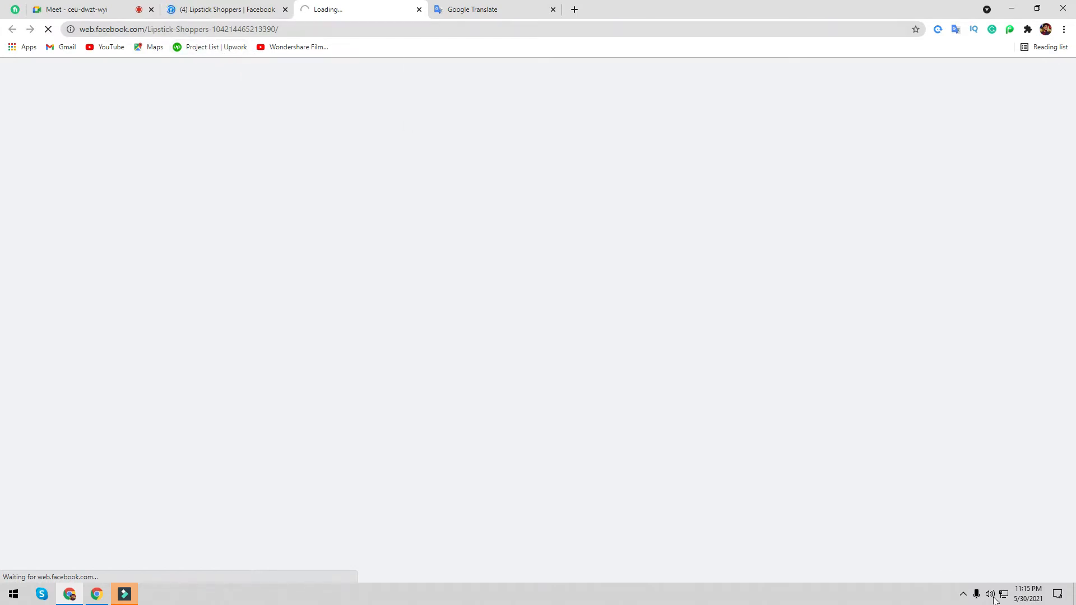
{"action": "left_click", "coordinate": [962, 595]}
{"action": "left_click", "coordinate": [972, 560]}
{"action": "left_click", "coordinate": [974, 561]}
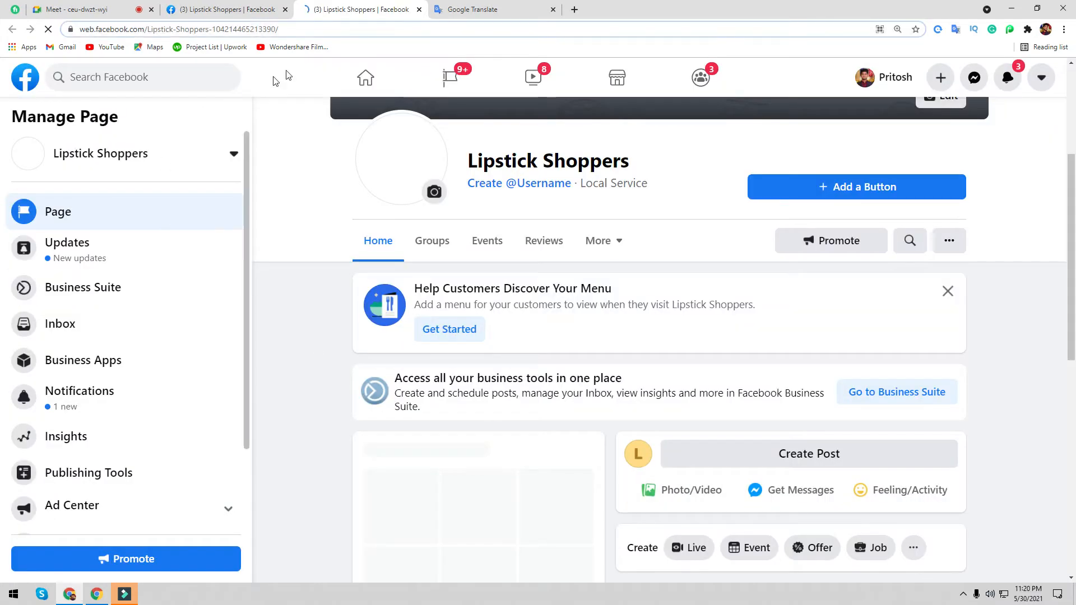
{"action": "left_click", "coordinate": [325, 29]}
{"action": "key", "text": "ctrl+c"}
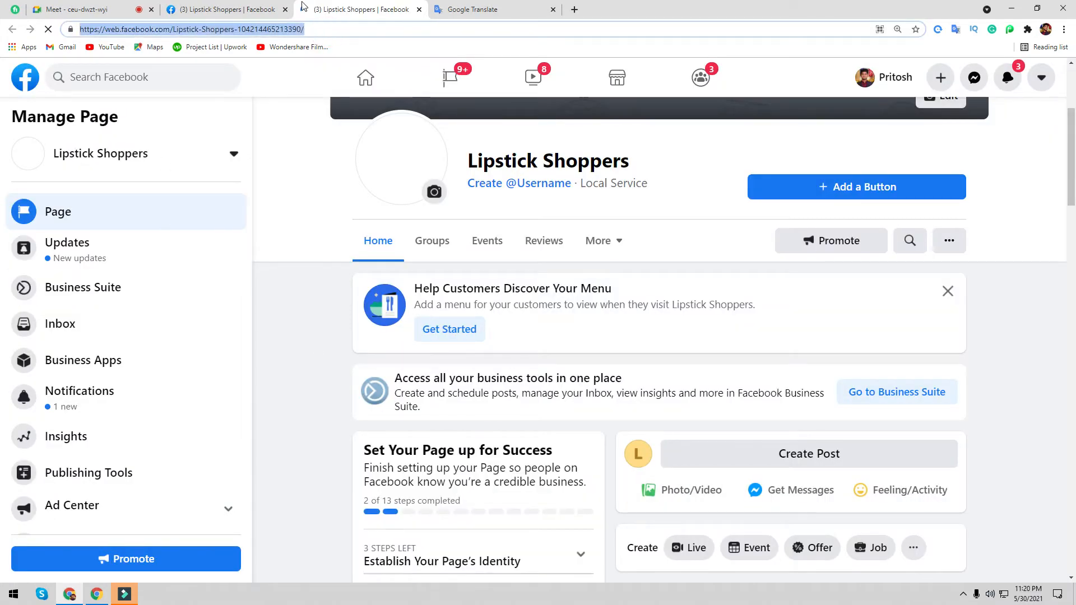
{"action": "left_click", "coordinate": [88, 10]}
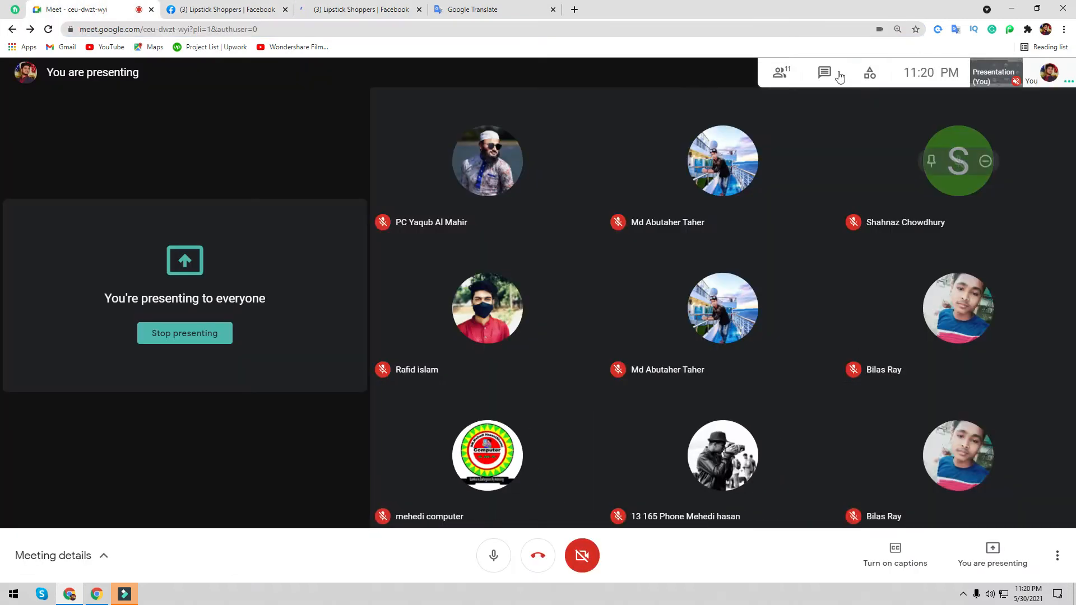
- Paste the Lipstick Shoppers Page link into the Meet chat and send it
{"action": "left_click", "coordinate": [911, 499]}
{"action": "key", "text": "ctrl+v"}
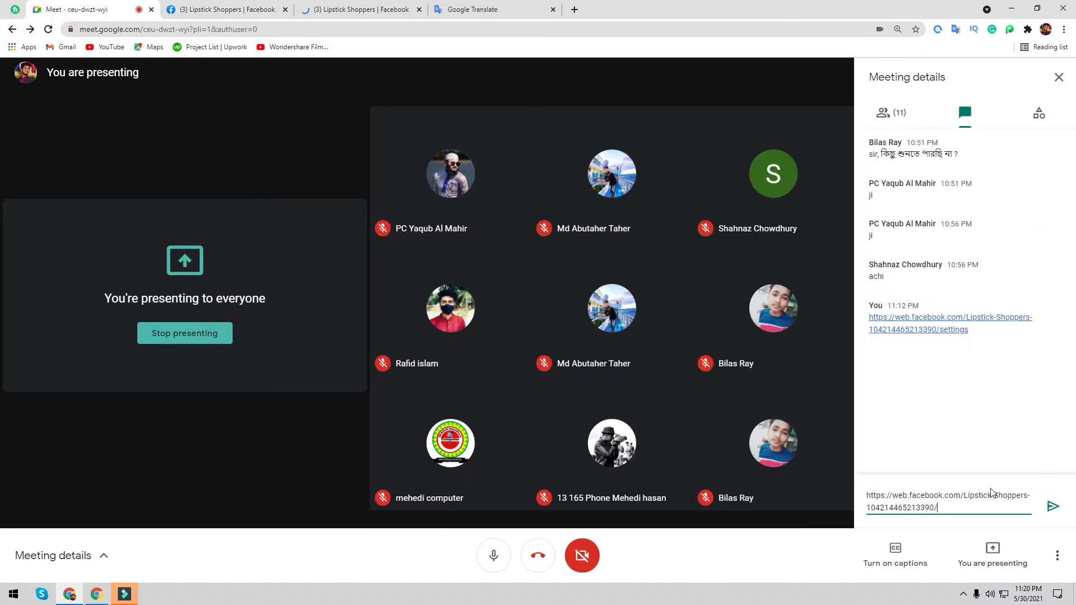
{"action": "key", "text": "Return"}
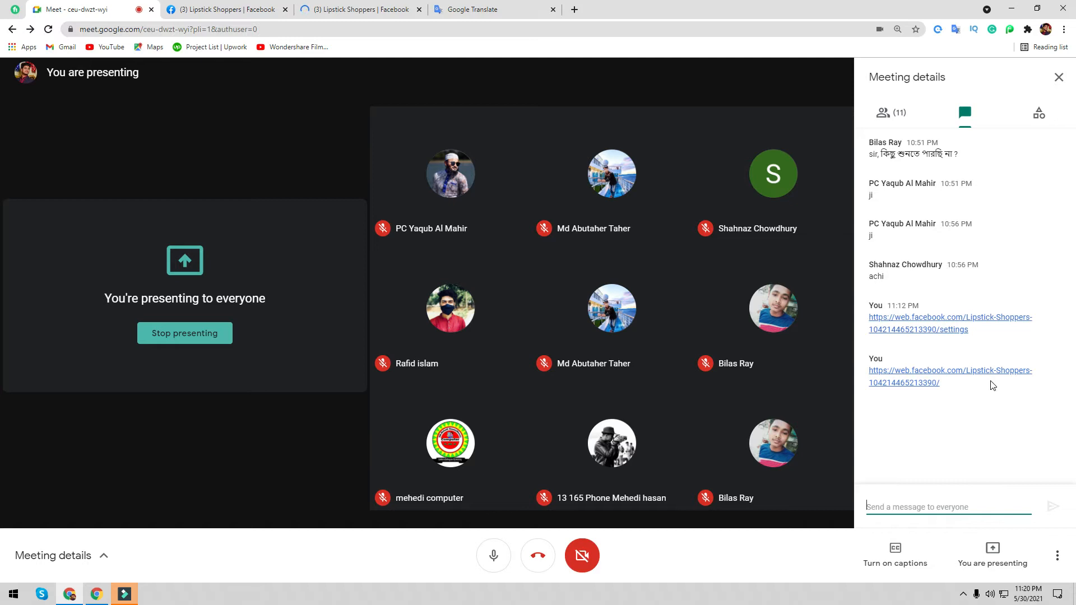
{"action": "left_click", "coordinate": [263, 10]}
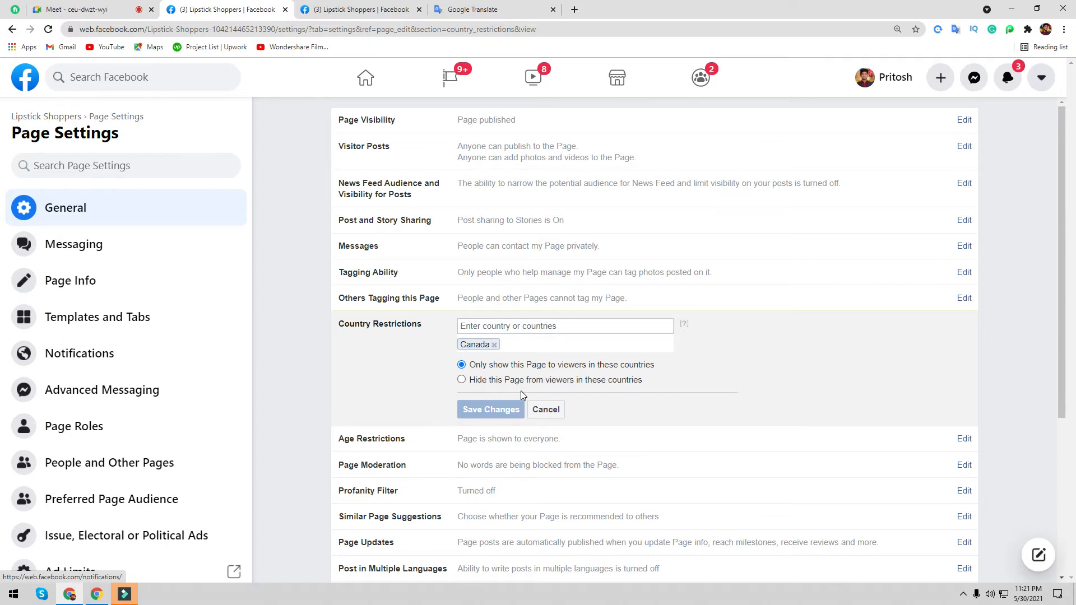
- Open the Lipstick Shoppers Facebook link posted in the Meet chat
{"action": "left_click", "coordinate": [98, 9]}
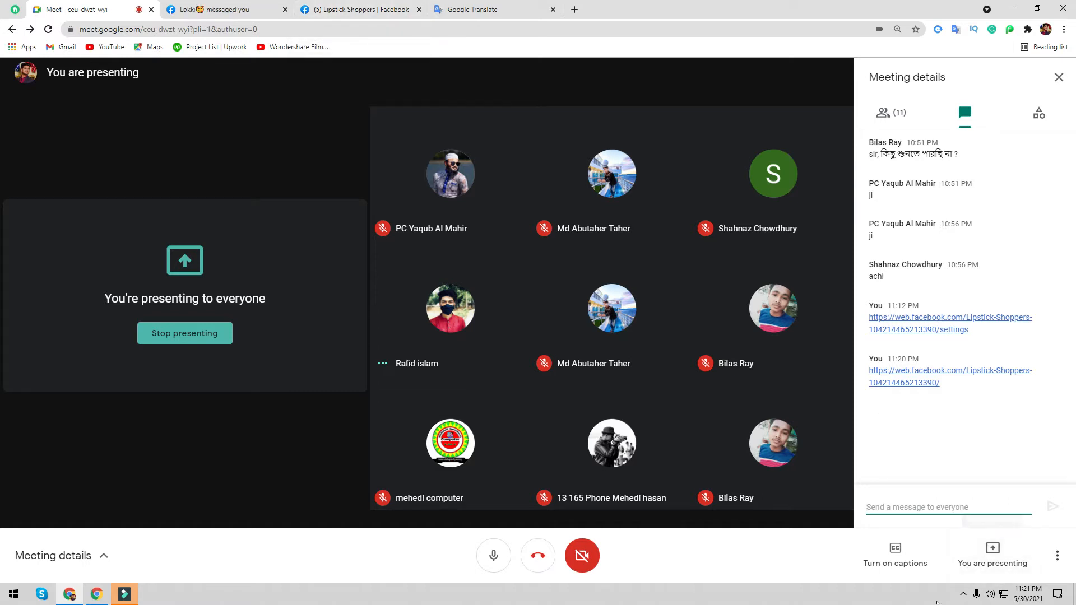
{"action": "left_click", "coordinate": [963, 595]}
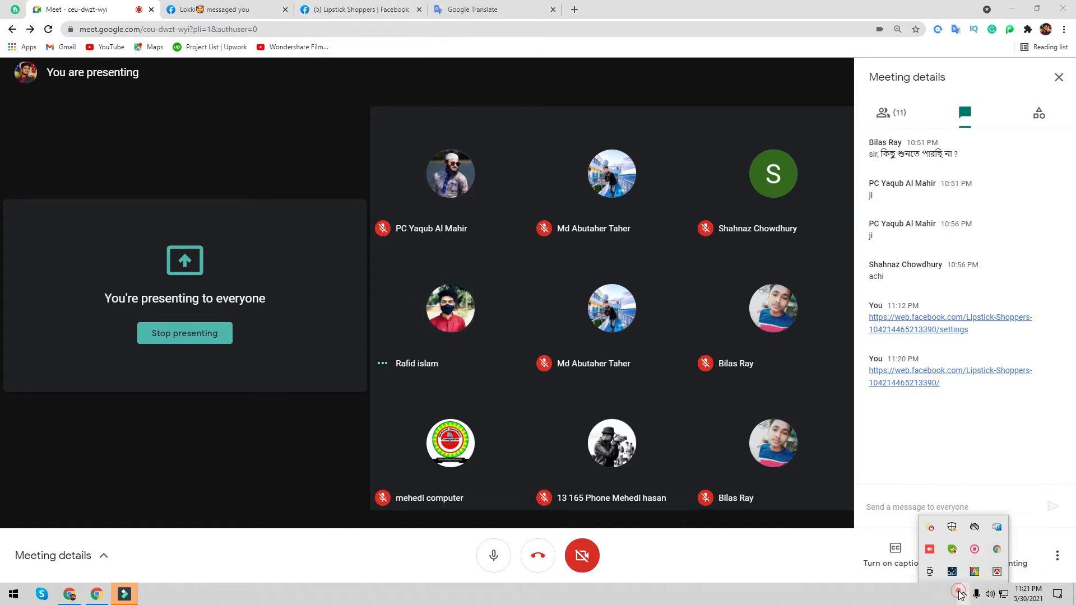
{"action": "left_click", "coordinate": [974, 551]}
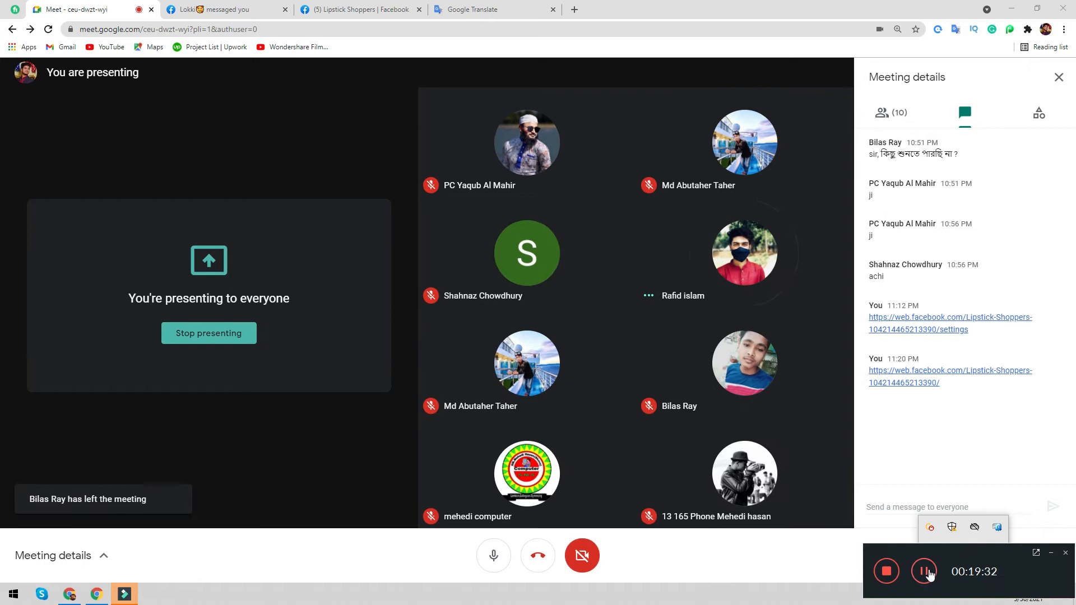
{"action": "left_click", "coordinate": [924, 569]}
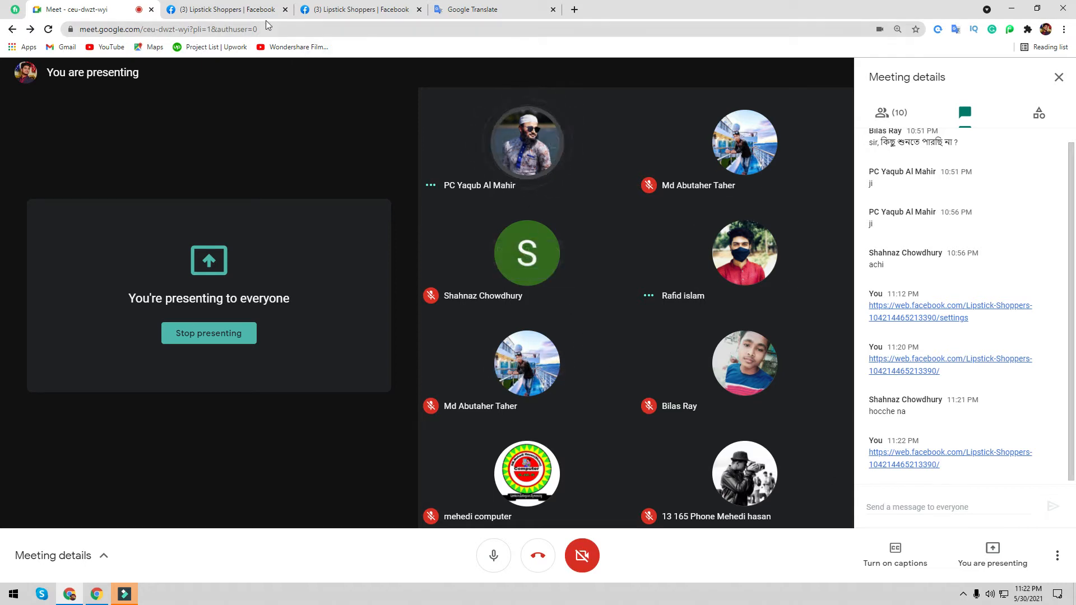
{"action": "left_click", "coordinate": [914, 458]}
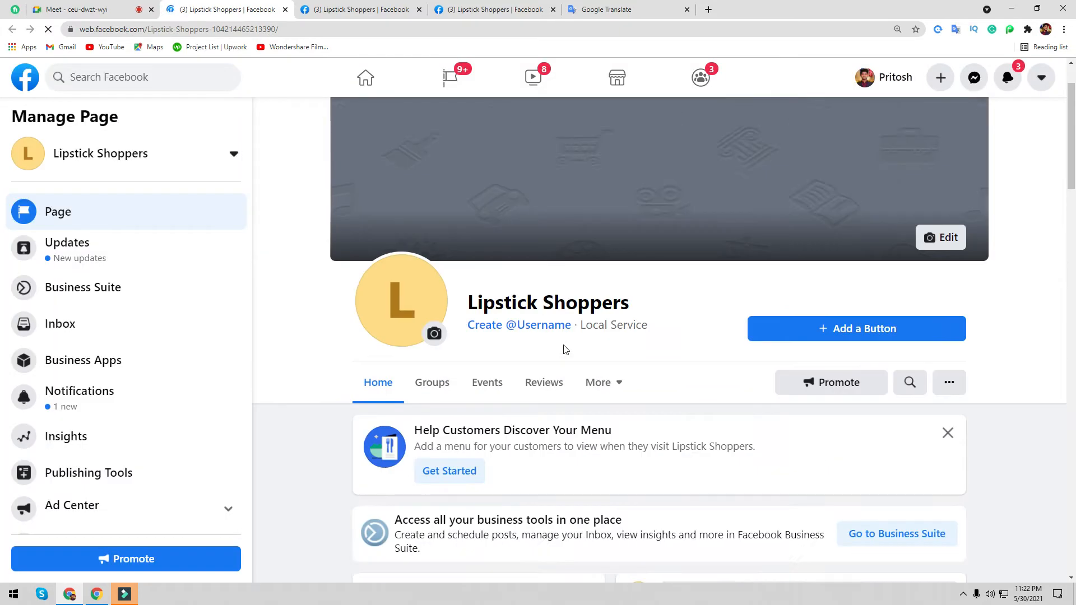
- Close the duplicate Lipstick Shoppers tab and bring the Page Settings tab back to the front
{"action": "scroll", "coordinate": [565, 349], "scroll_direction": "up", "scroll_amount": 2}
{"action": "scroll", "coordinate": [480, 287], "scroll_direction": "down", "scroll_amount": 5}
{"action": "scroll", "coordinate": [298, 106], "scroll_direction": "up", "scroll_amount": 5}
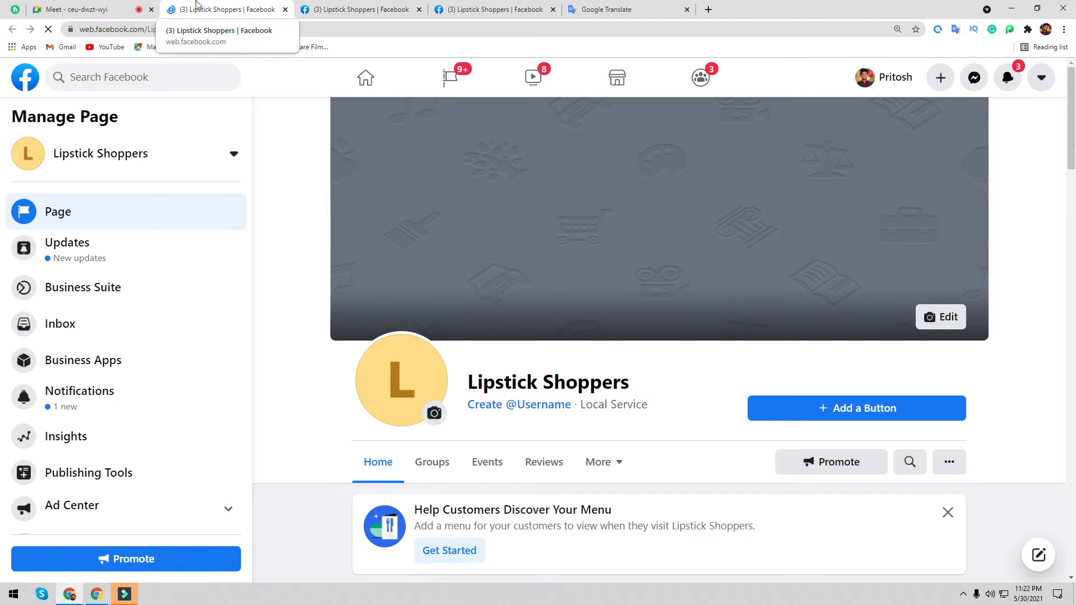
{"action": "left_click", "coordinate": [78, 7]}
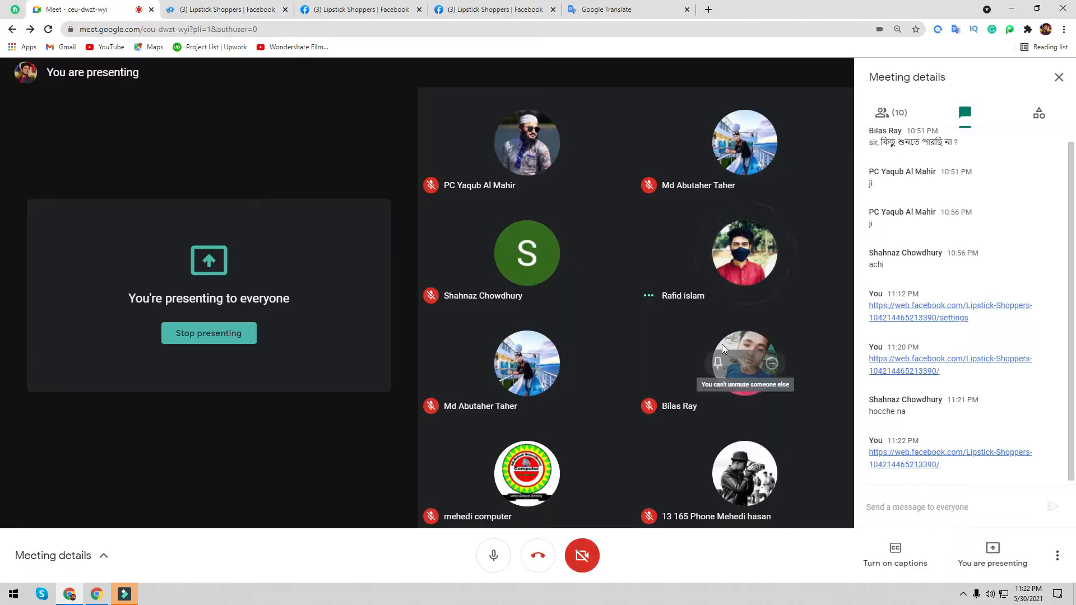
{"action": "left_click", "coordinate": [285, 10]}
{"action": "left_click", "coordinate": [235, 9]}
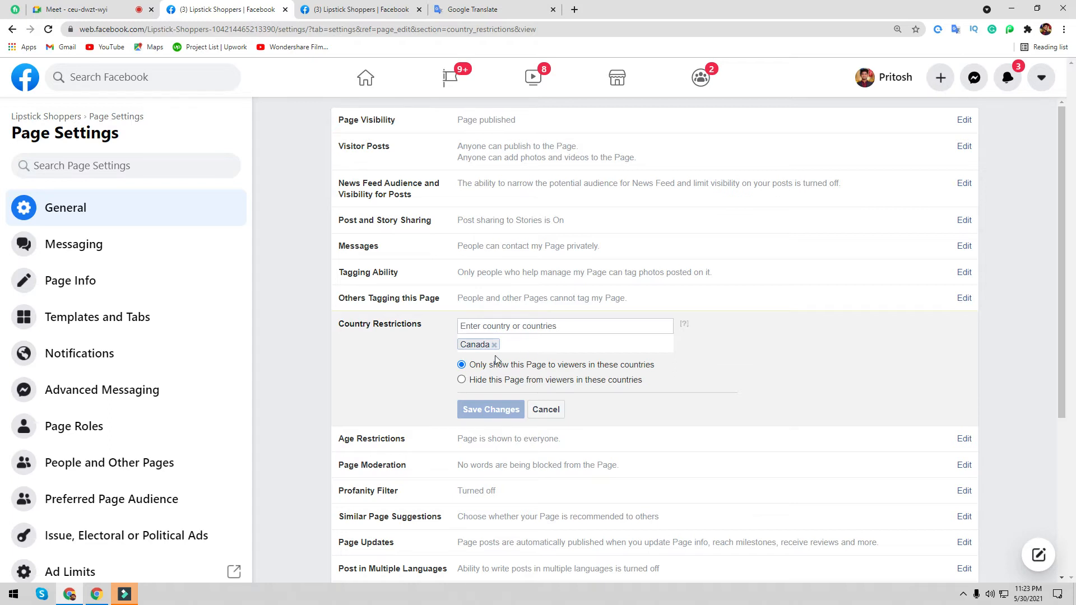
- Save the Country Restriction that hides the Page from viewers in Canada
{"action": "left_click", "coordinate": [461, 381]}
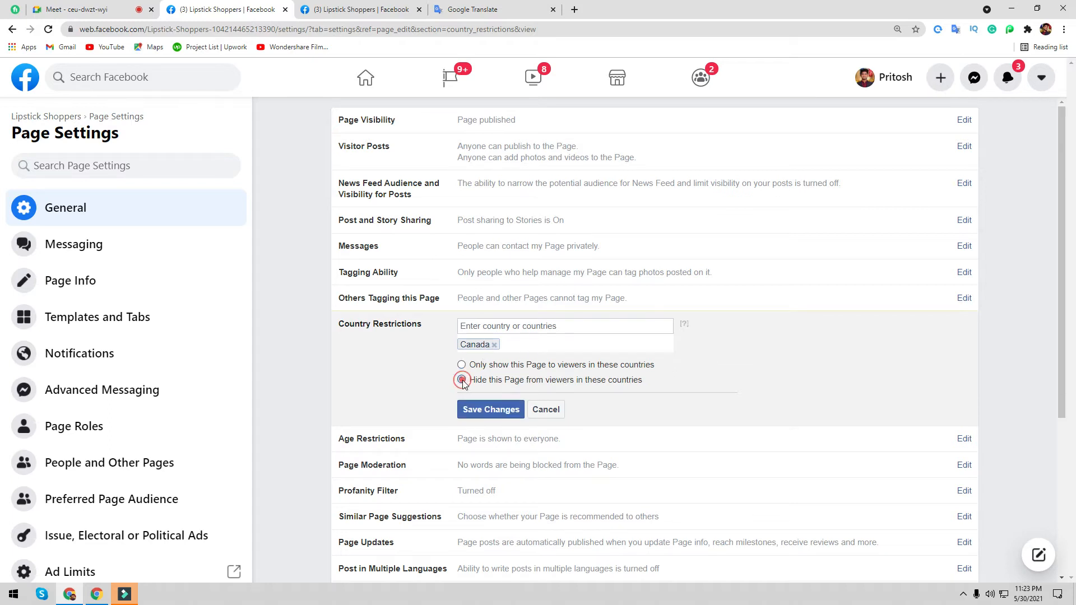
{"action": "left_click", "coordinate": [489, 410]}
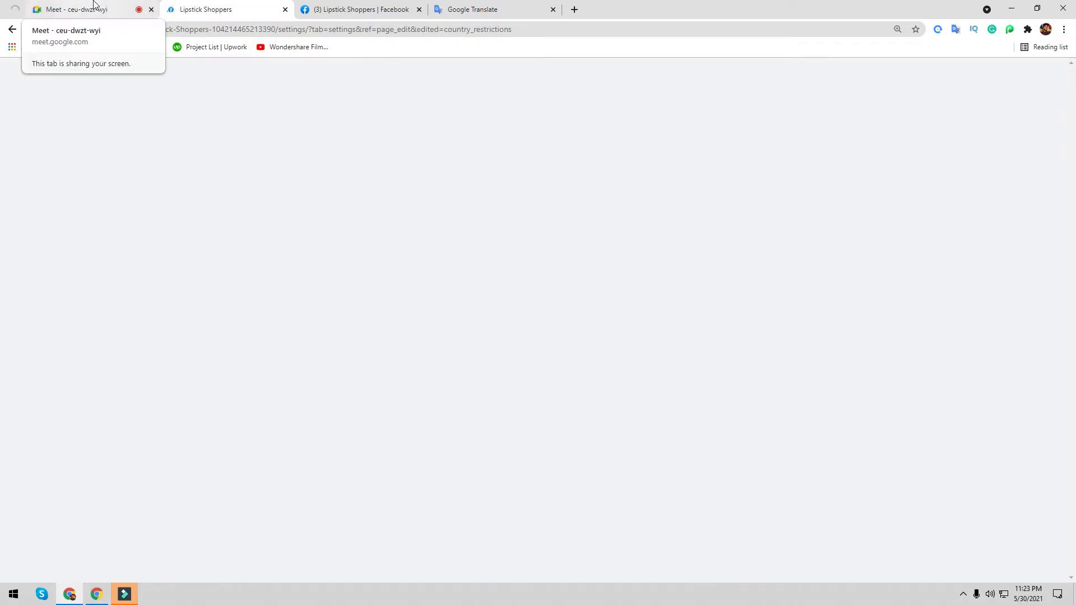
{"action": "left_click", "coordinate": [84, 9]}
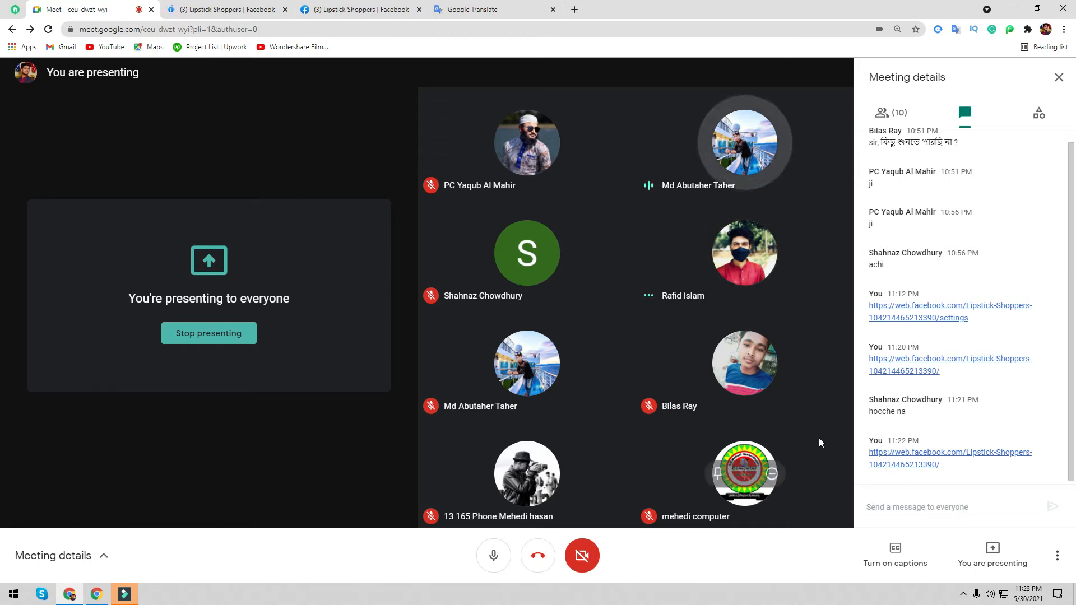
{"action": "left_click", "coordinate": [264, 9]}
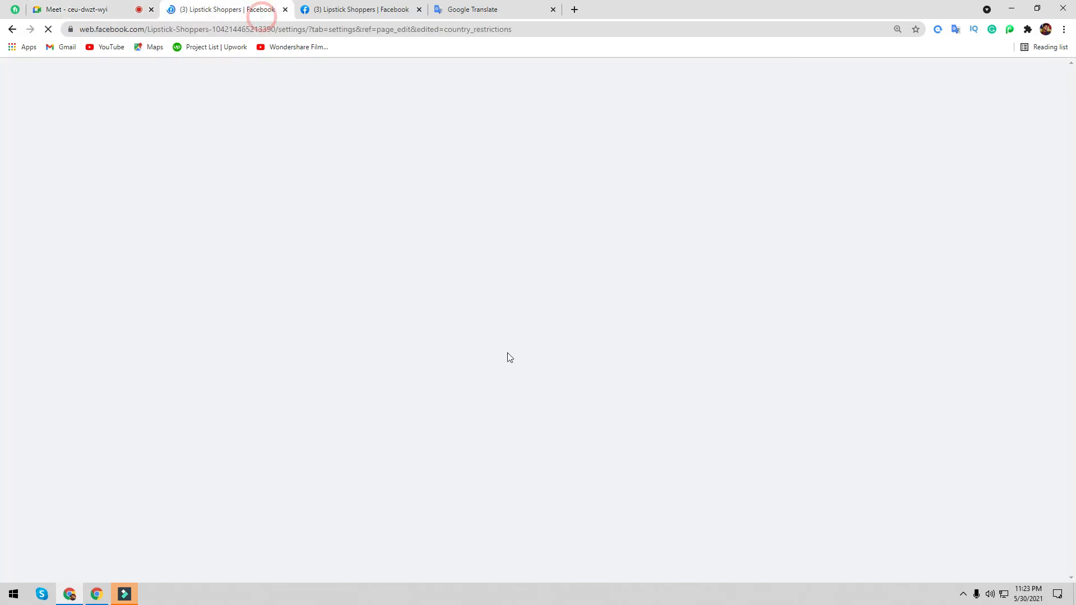
- Reopen the Country Restrictions editor and remove Canada from the country list
{"action": "left_click", "coordinate": [962, 329]}
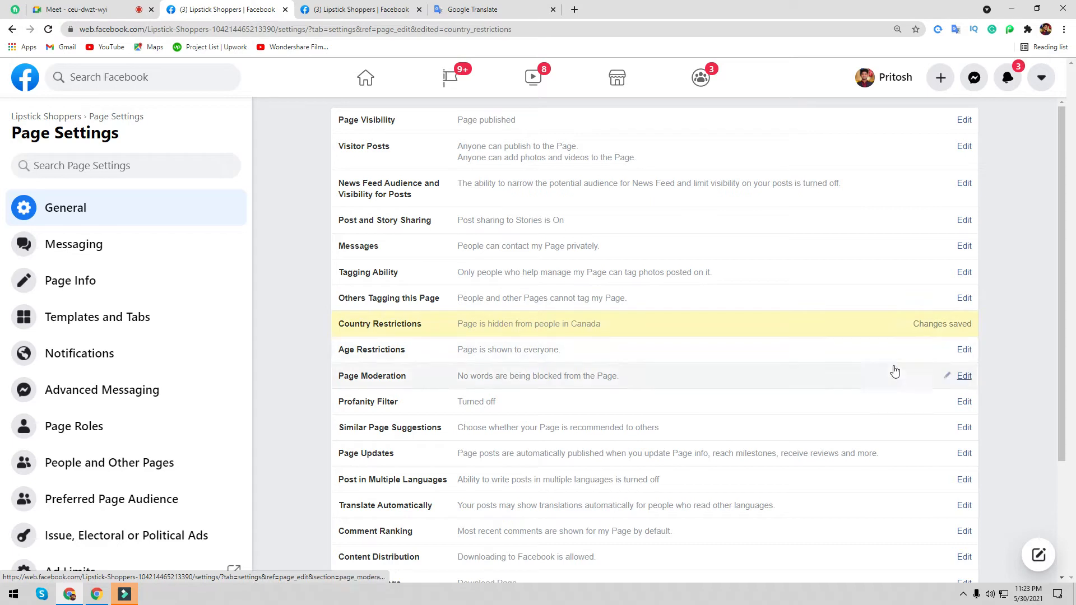
{"action": "left_click", "coordinate": [960, 322]}
{"action": "left_click", "coordinate": [508, 330]}
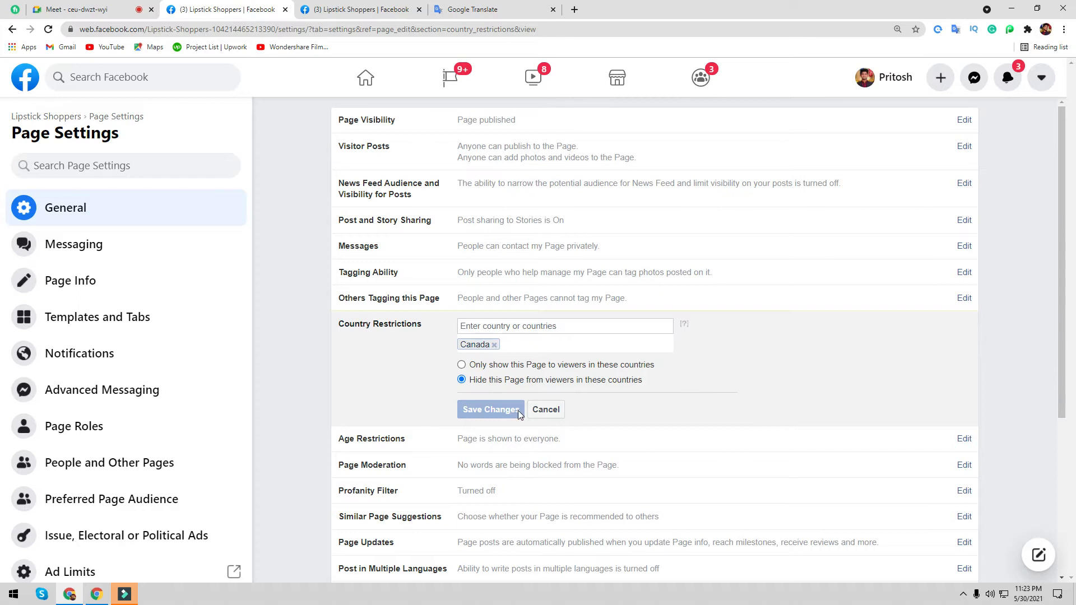
{"action": "left_click", "coordinate": [494, 344]}
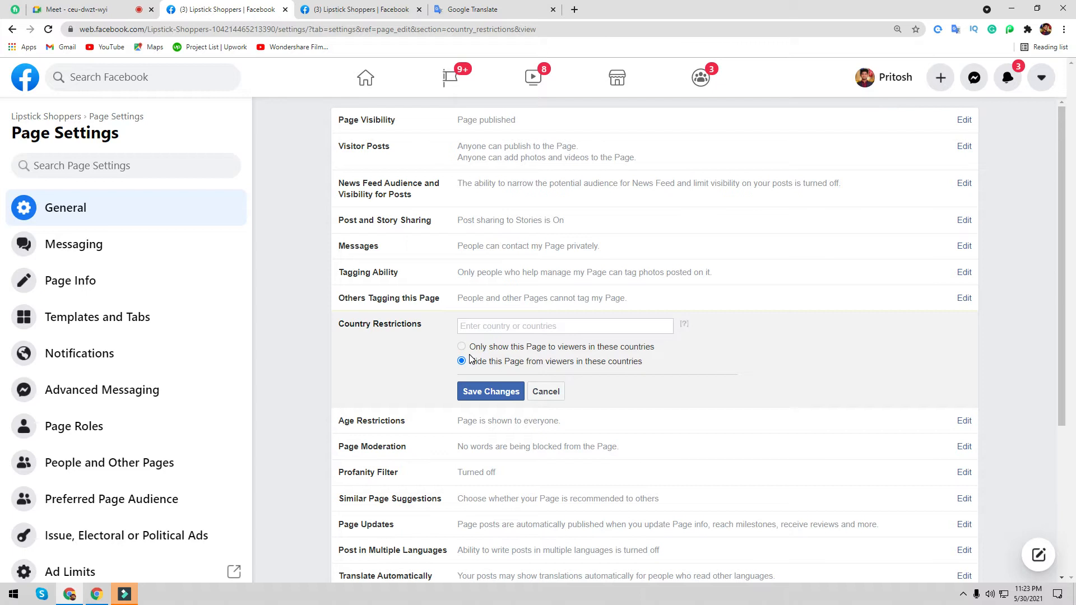
- Add United States, Germany and France to the restricted countries
{"action": "type", "text": "uni"}
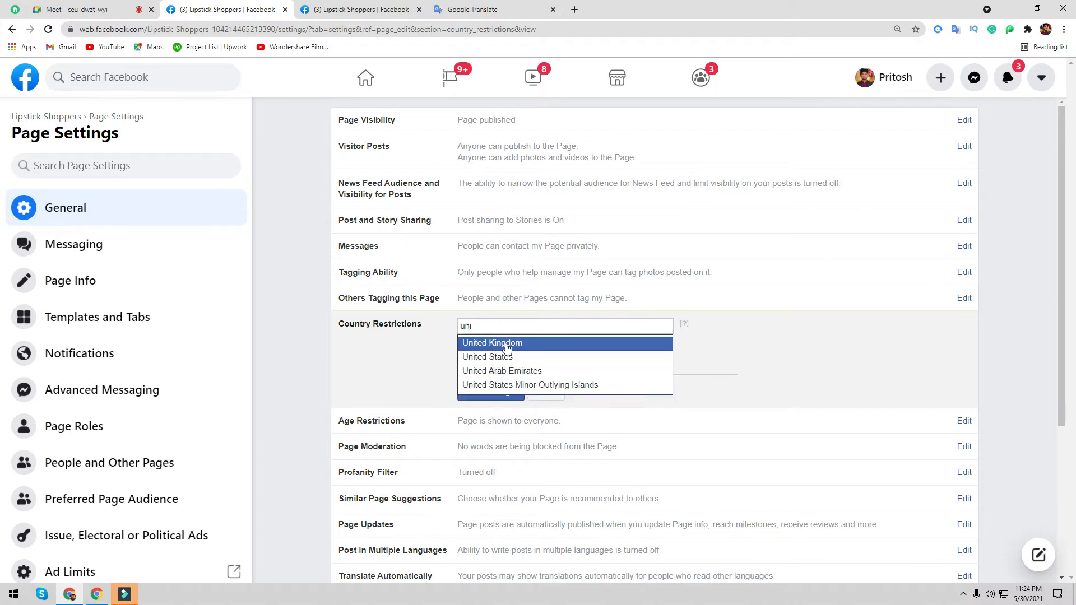
{"action": "left_click", "coordinate": [505, 359]}
{"action": "left_click", "coordinate": [97, 5]}
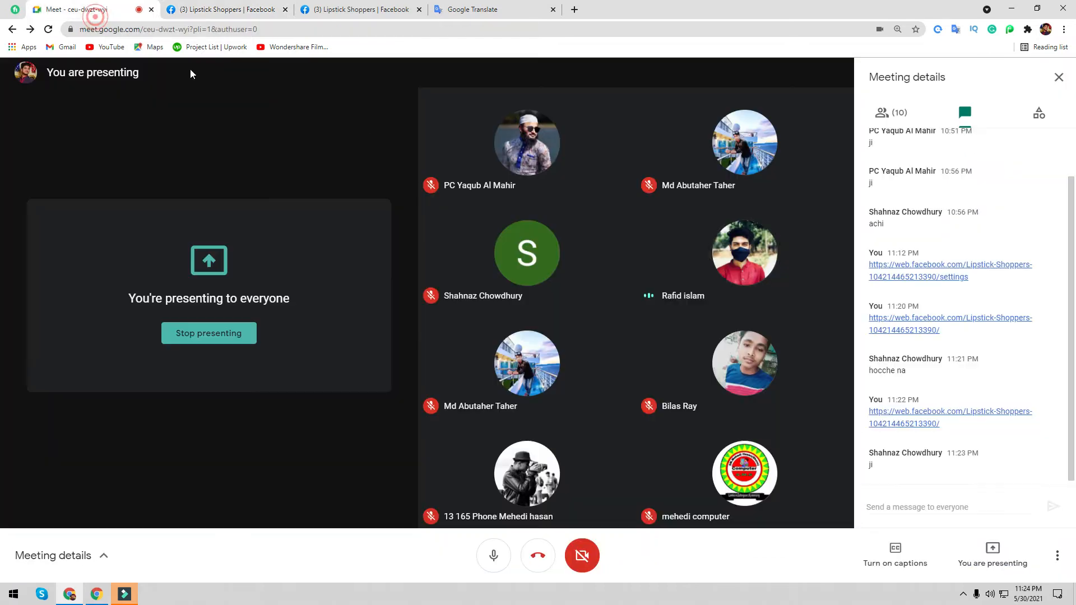
{"action": "mouse_move", "coordinate": [781, 355]}
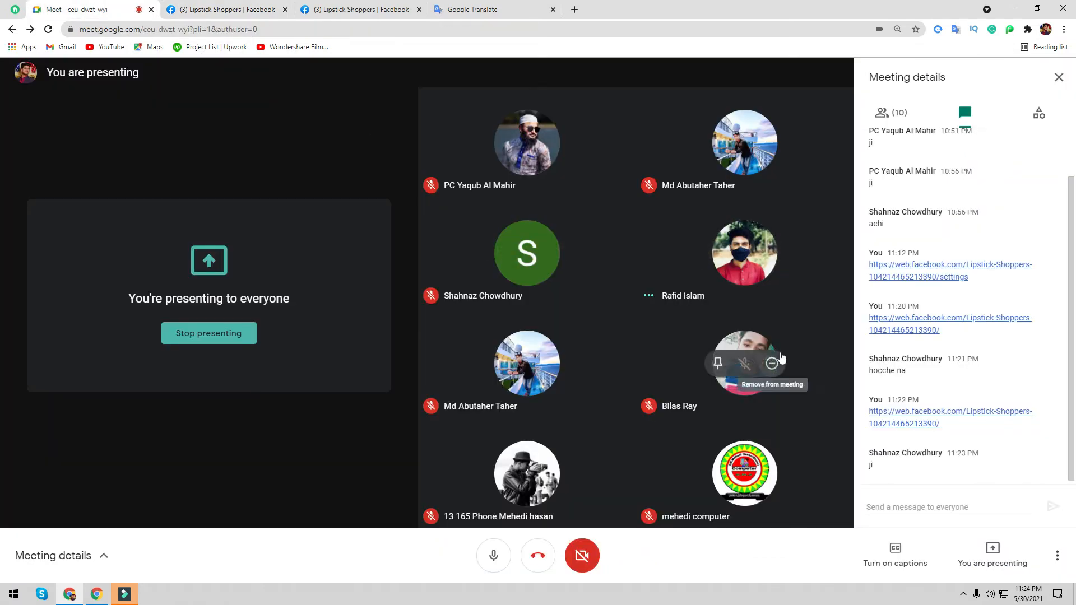
{"action": "left_click", "coordinate": [227, 10]}
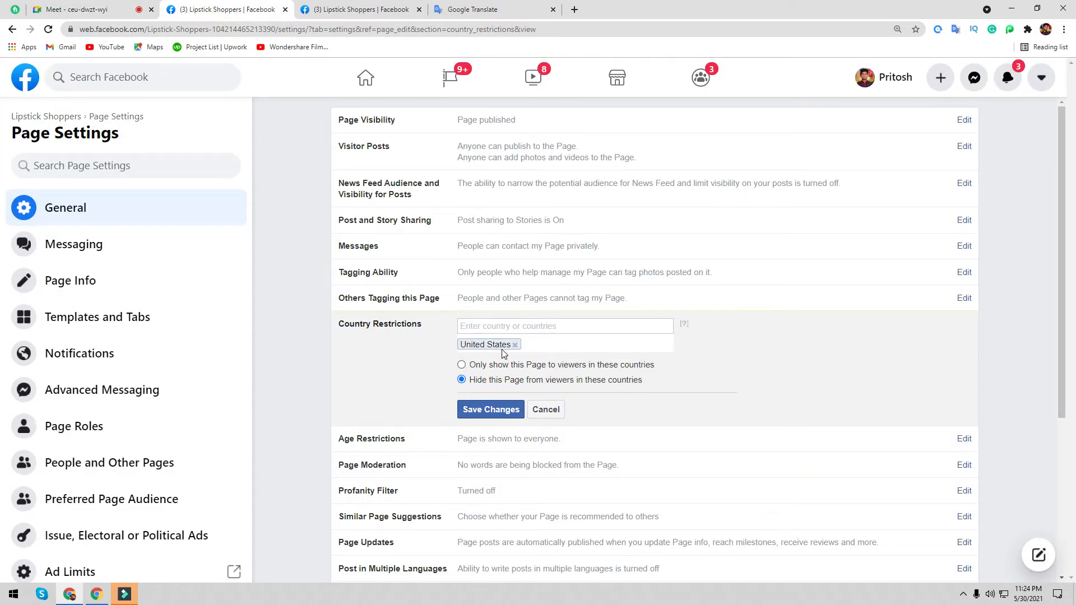
{"action": "type", "text": "ger"}
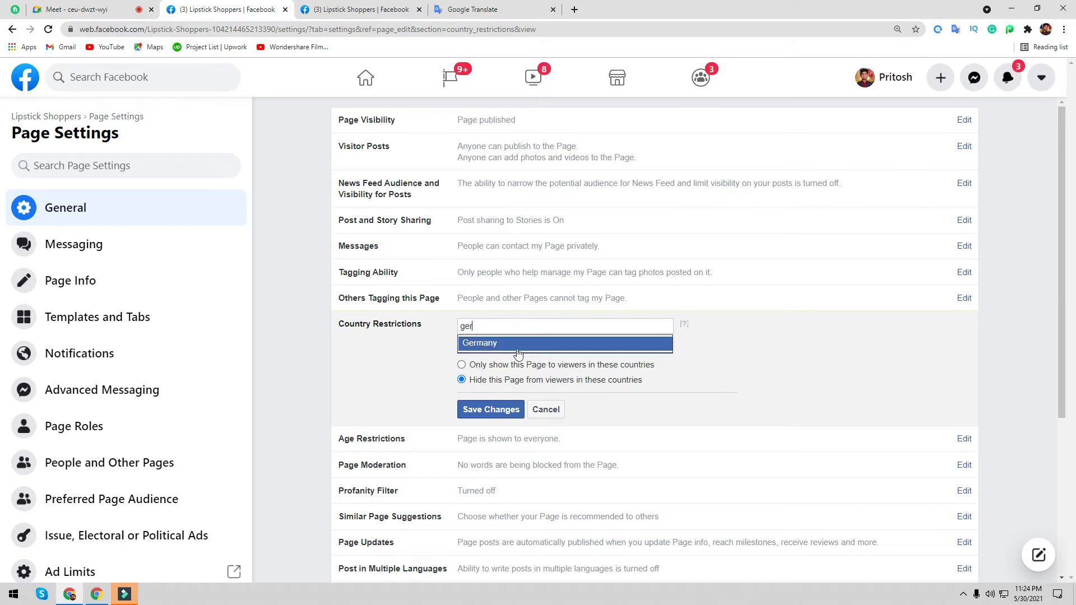
{"action": "left_click", "coordinate": [483, 345]}
{"action": "type", "text": "fr"}
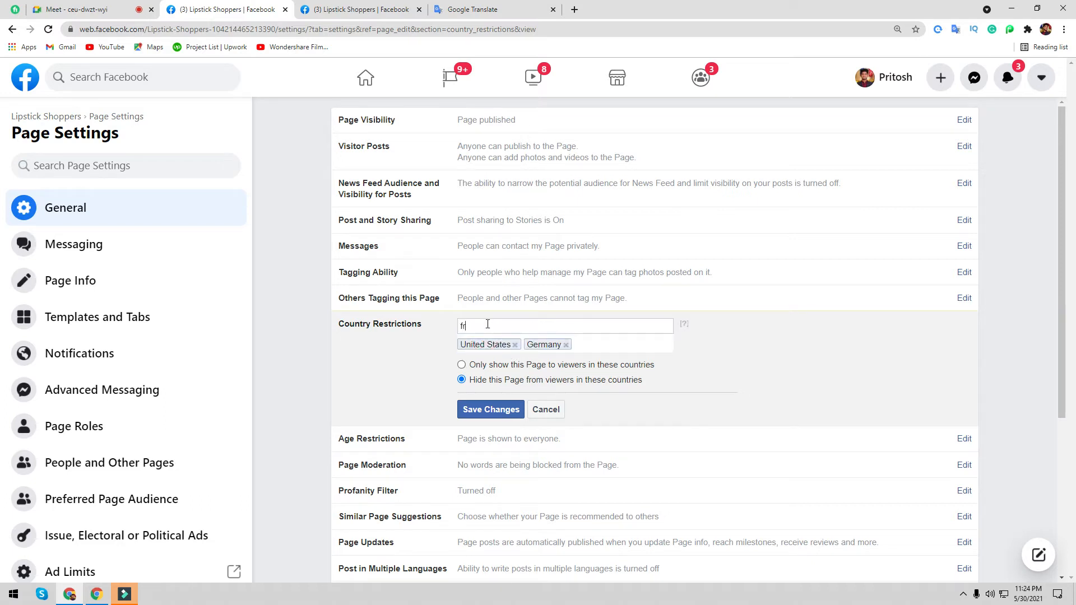
{"action": "type", "text": "a"}
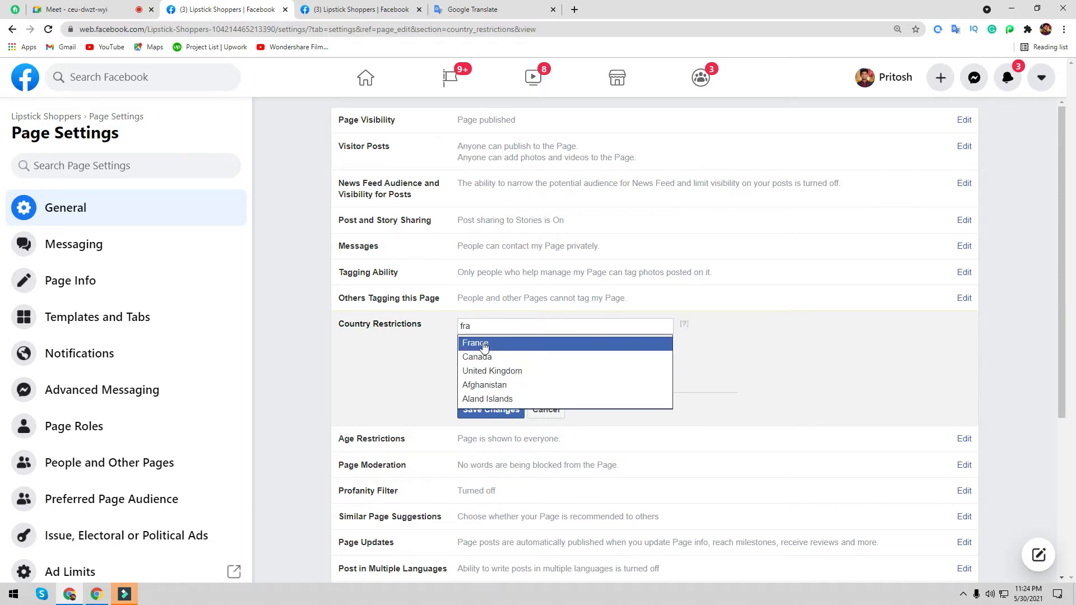
{"action": "left_click", "coordinate": [477, 340]}
- Add Italy, Canada, United Kingdom and Australia to the restricted countries
{"action": "type", "text": "it"}
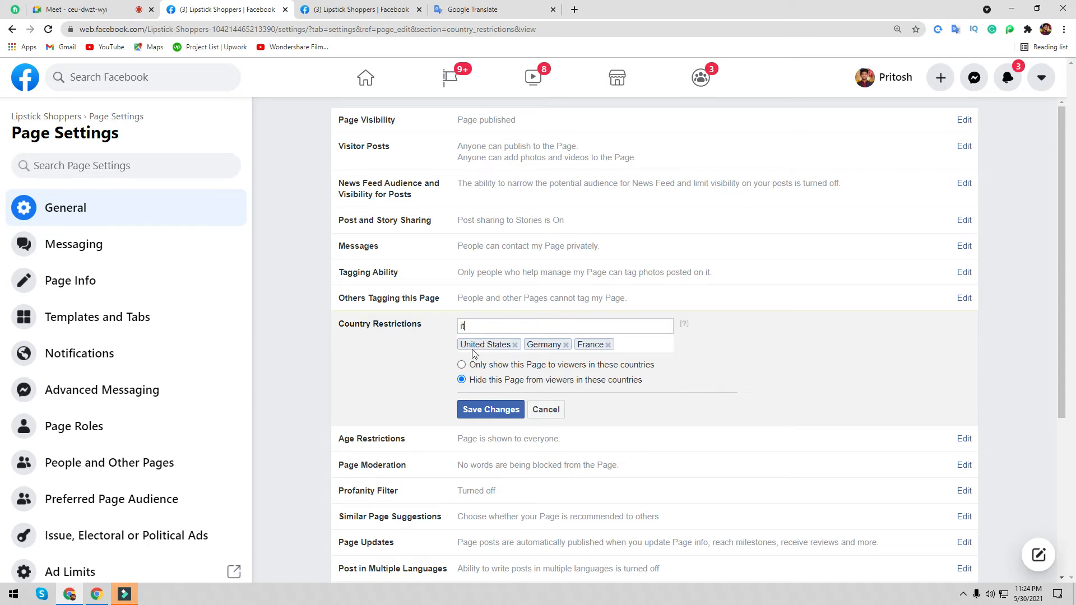
{"action": "left_click", "coordinate": [478, 343]}
{"action": "type", "text": "cana"}
{"action": "left_click", "coordinate": [468, 348]}
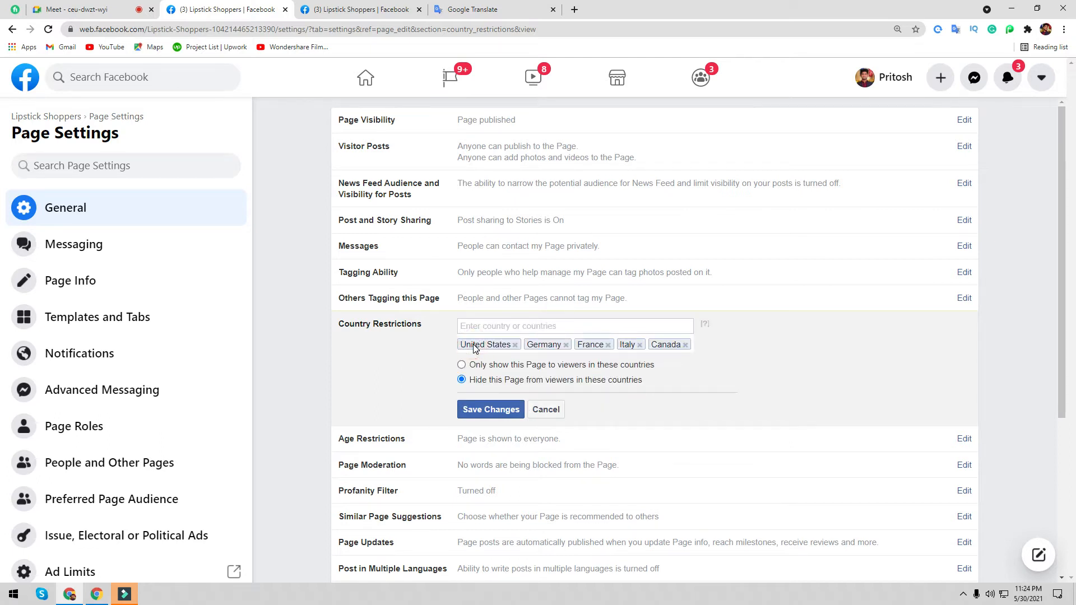
{"action": "type", "text": "un"}
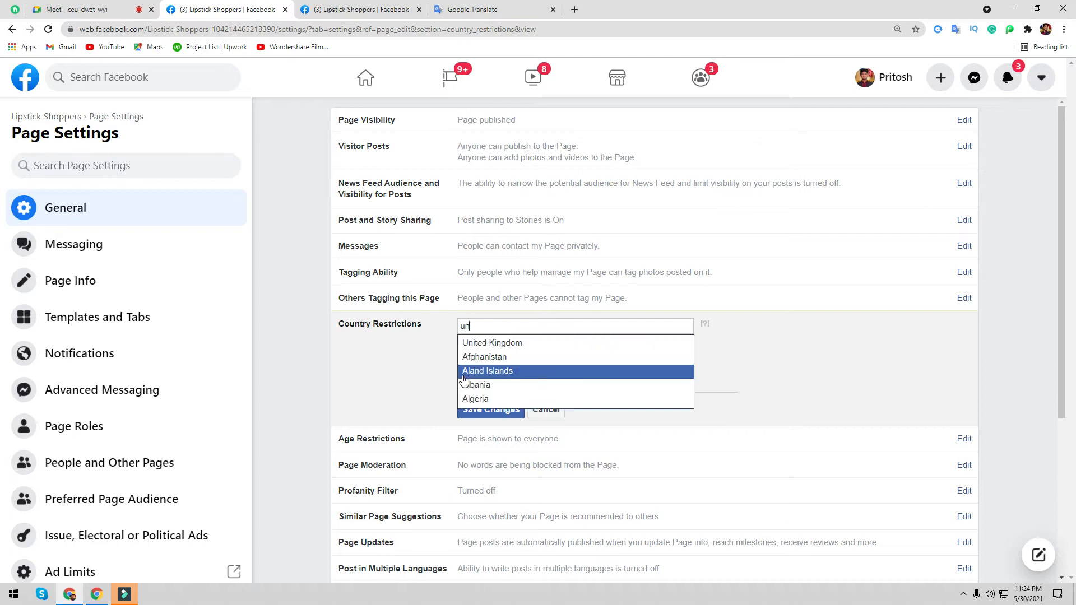
{"action": "left_click", "coordinate": [498, 348]}
{"action": "type", "text": "aus"}
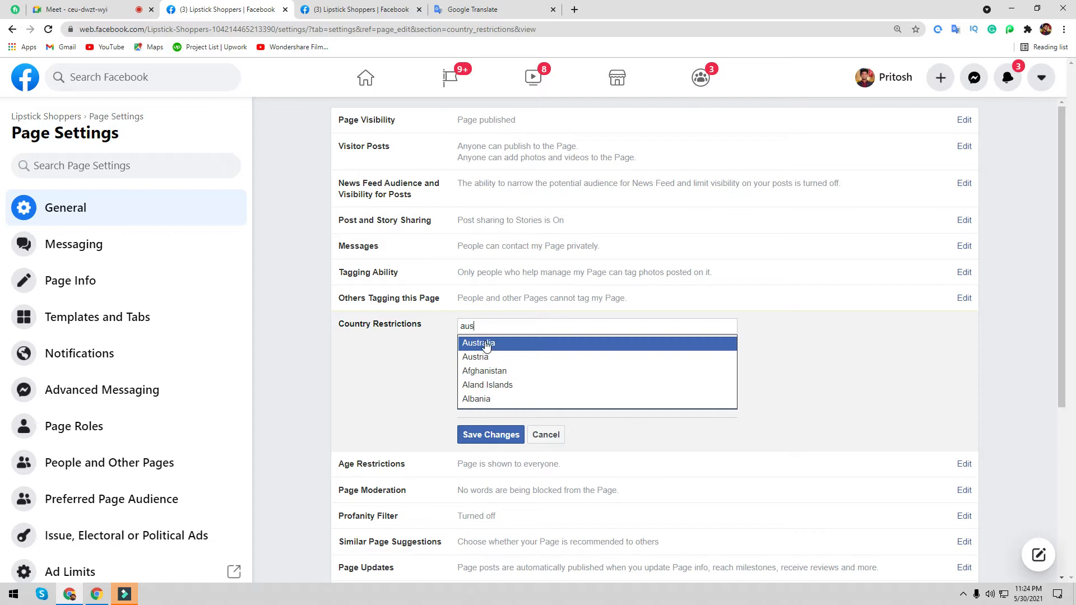
{"action": "left_click", "coordinate": [476, 346]}
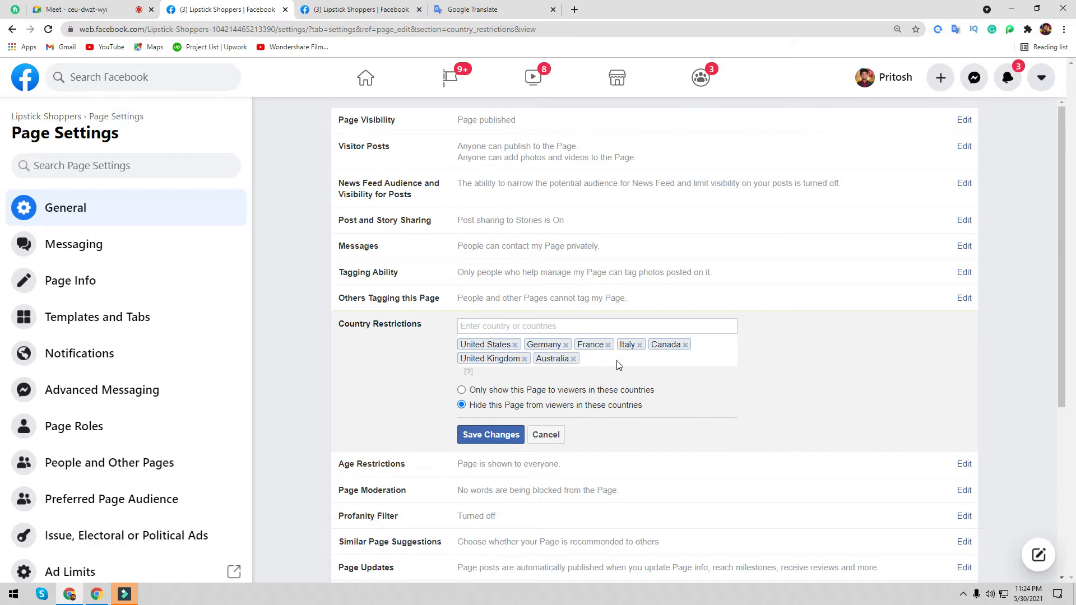
- Remove a participant from the Google Meet call
{"action": "left_click", "coordinate": [56, 10]}
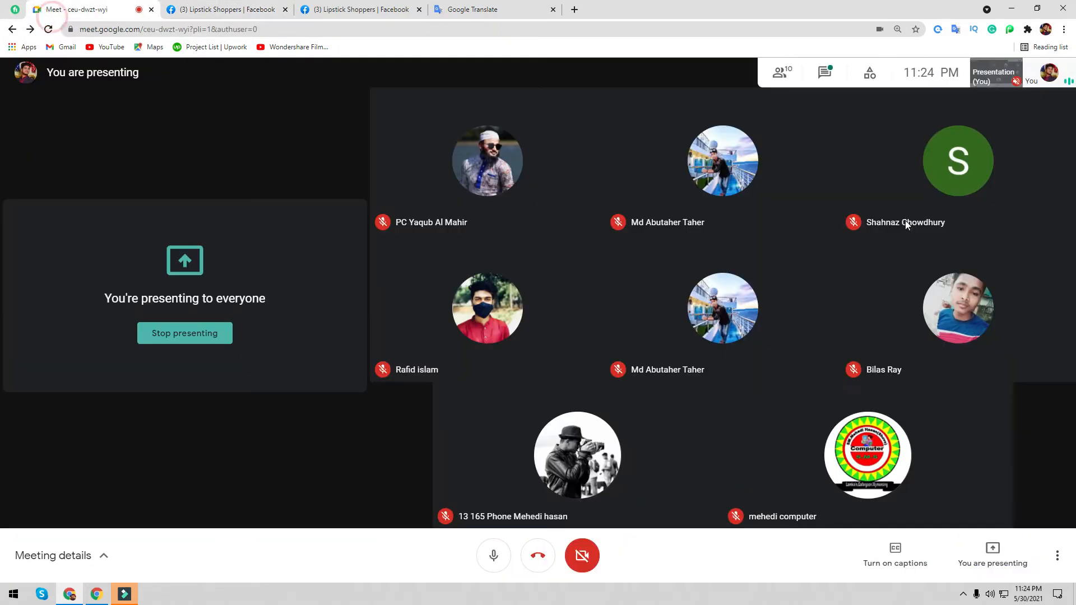
{"action": "left_click", "coordinate": [824, 73]}
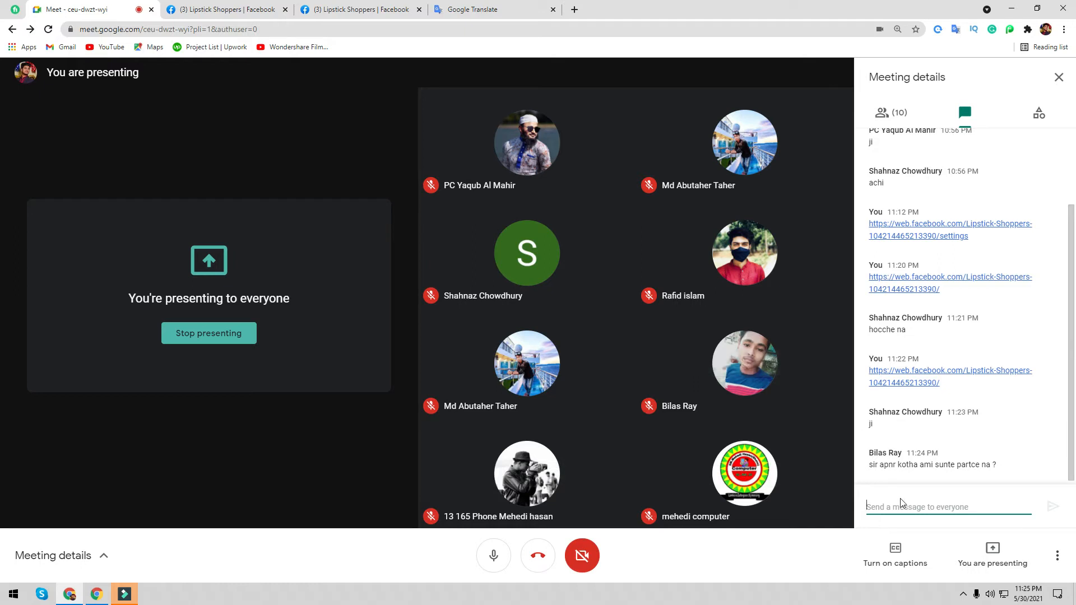
{"action": "mouse_move", "coordinate": [731, 396]}
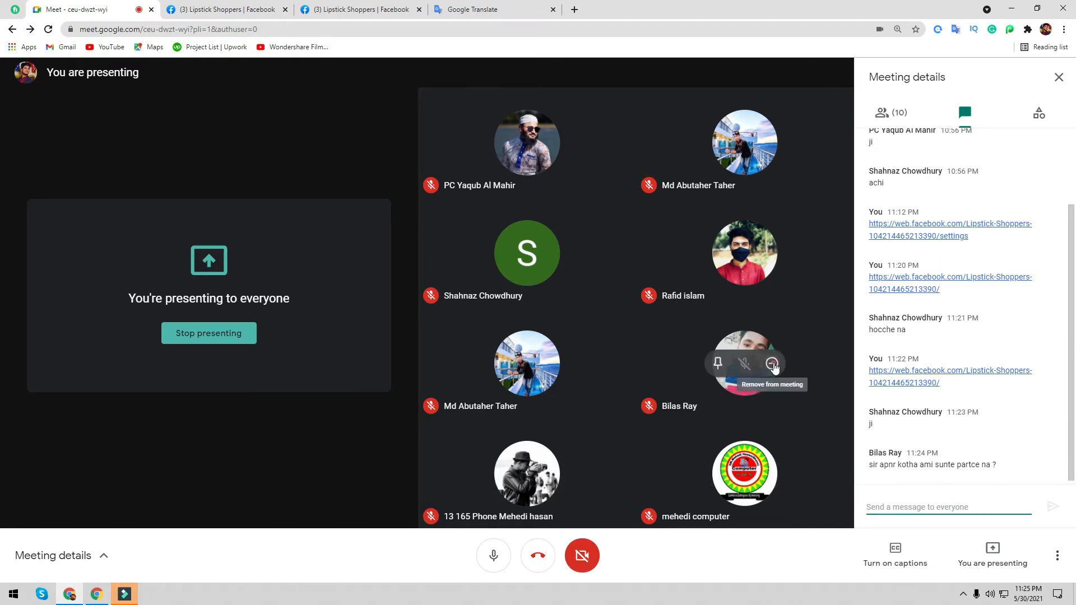
{"action": "left_click", "coordinate": [773, 365]}
{"action": "left_click", "coordinate": [593, 350]}
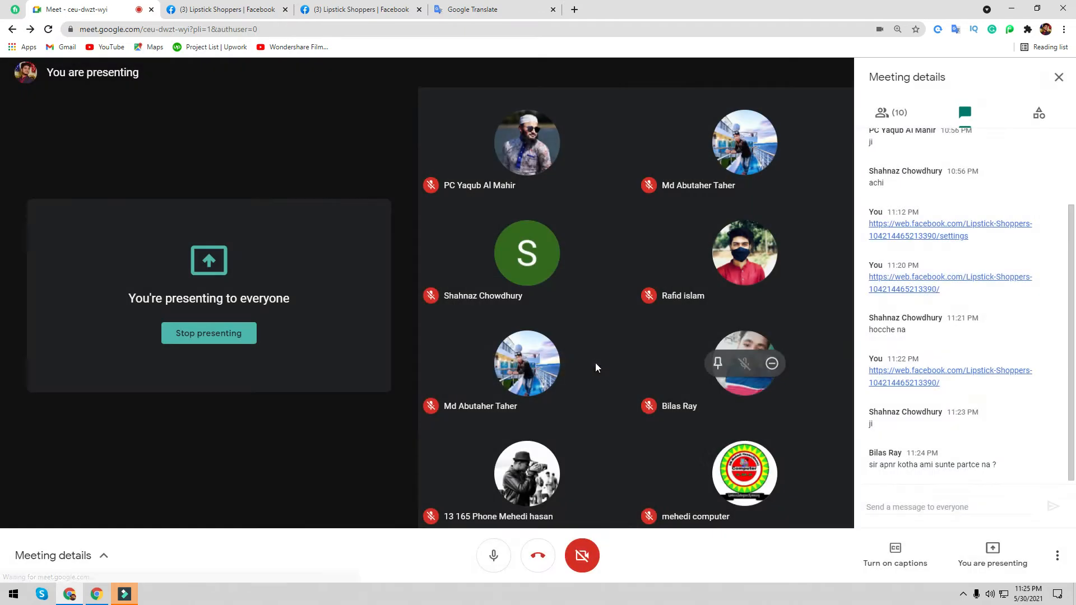
- Switch Country Restrictions to only show the Page in listed countries, and readmit the participant
{"action": "key", "text": "ctrl+Tab"}
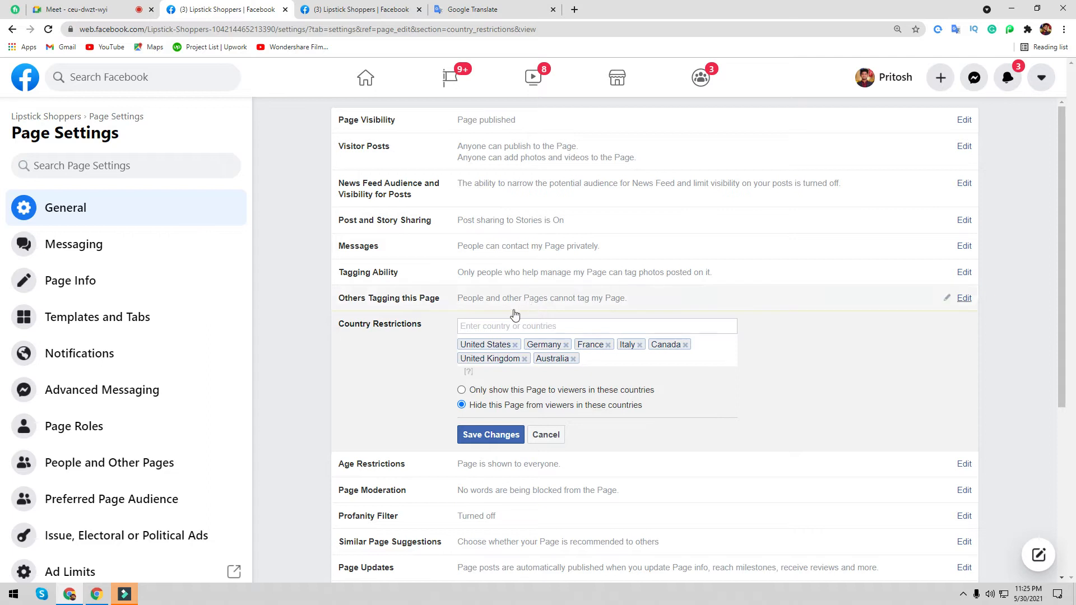
{"action": "left_click", "coordinate": [461, 391]}
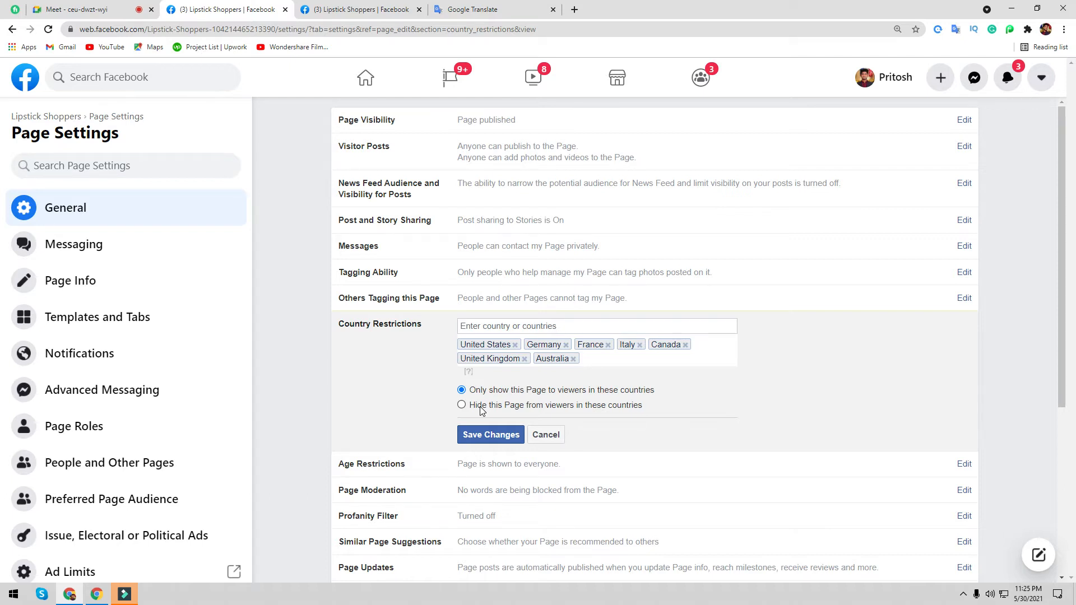
{"action": "left_click", "coordinate": [76, 10]}
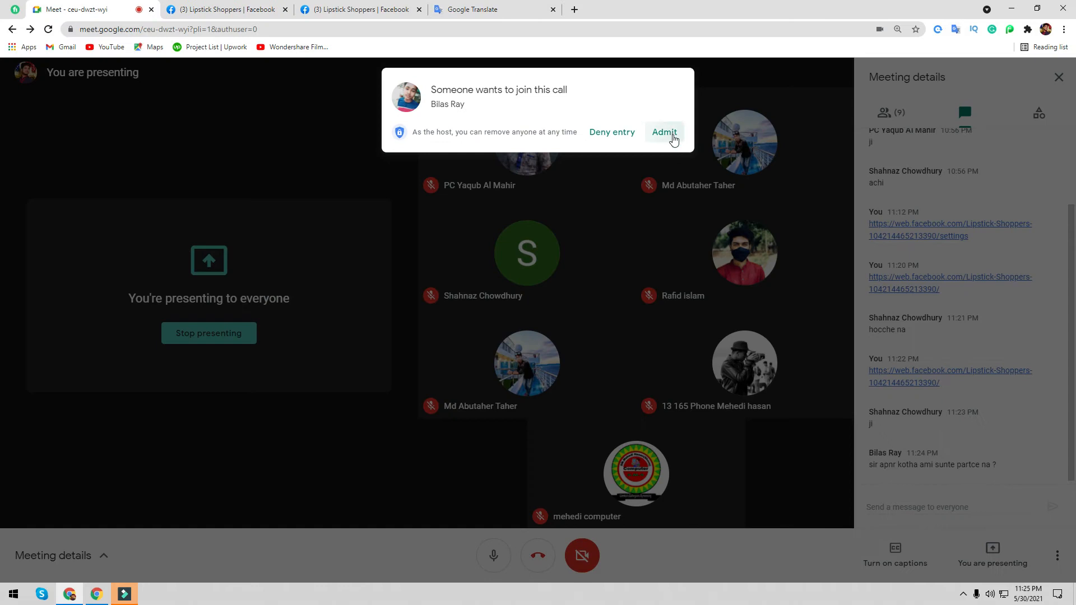
{"action": "left_click", "coordinate": [665, 133]}
{"action": "left_click", "coordinate": [228, 9]}
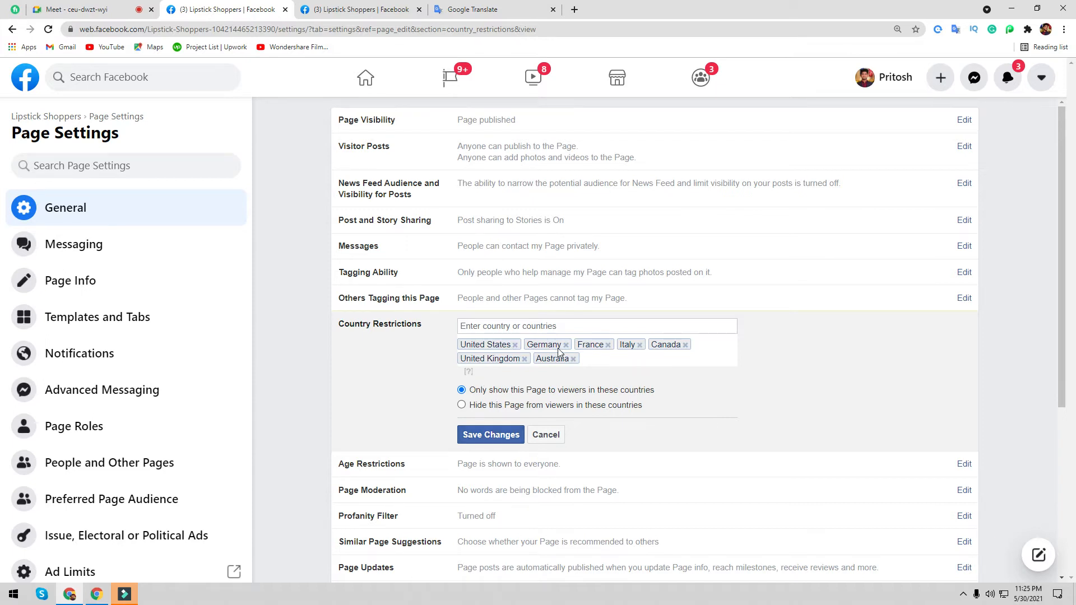
- Remove United States, Germany, France, Italy, Canada, United Kingdom and Australia, then save the restrictions
{"action": "left_click", "coordinate": [462, 406]}
{"action": "left_click", "coordinate": [515, 345]}
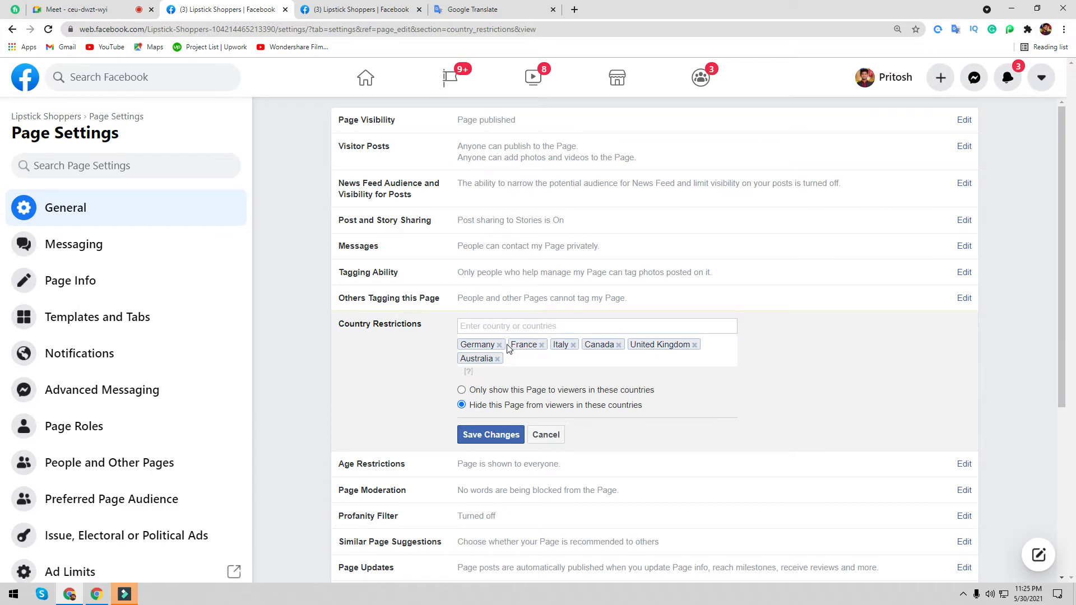
{"action": "left_click", "coordinate": [499, 344]}
{"action": "left_click", "coordinate": [491, 345]}
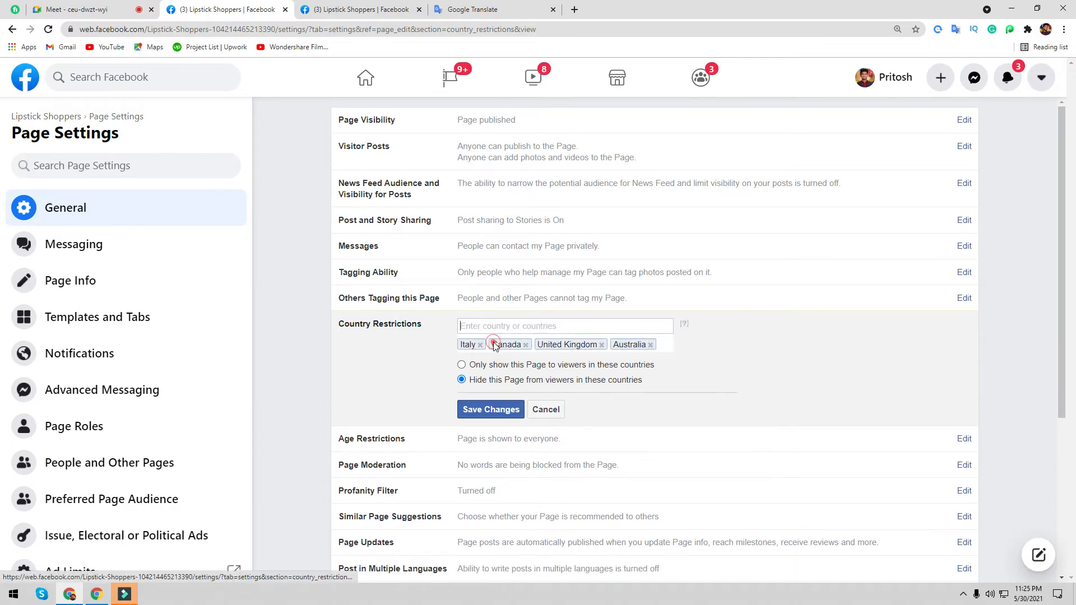
{"action": "left_click", "coordinate": [482, 344]}
{"action": "left_click", "coordinate": [494, 344]}
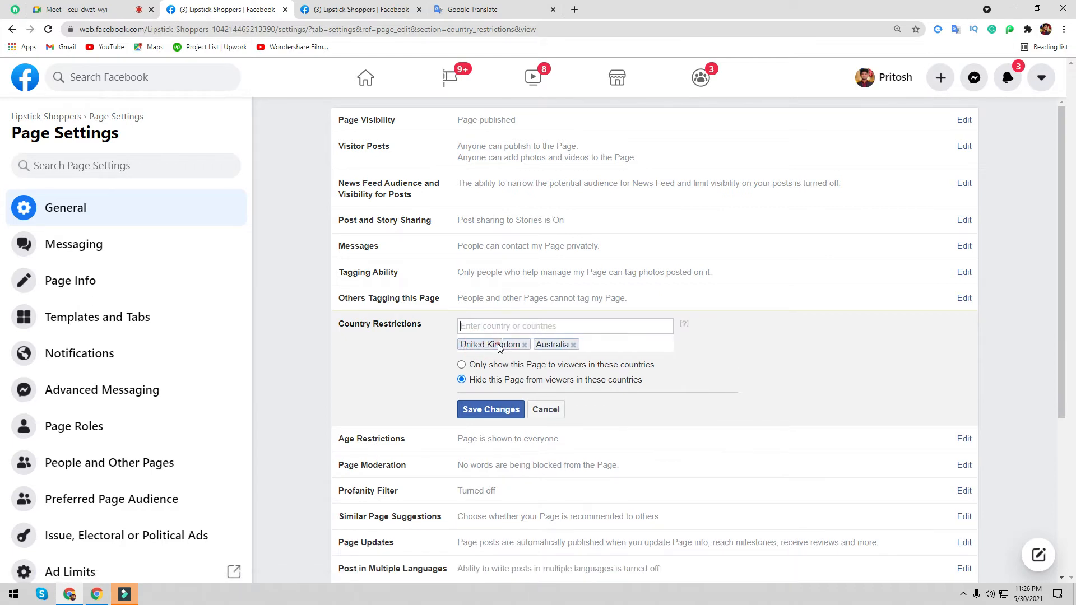
{"action": "left_click", "coordinate": [525, 345]}
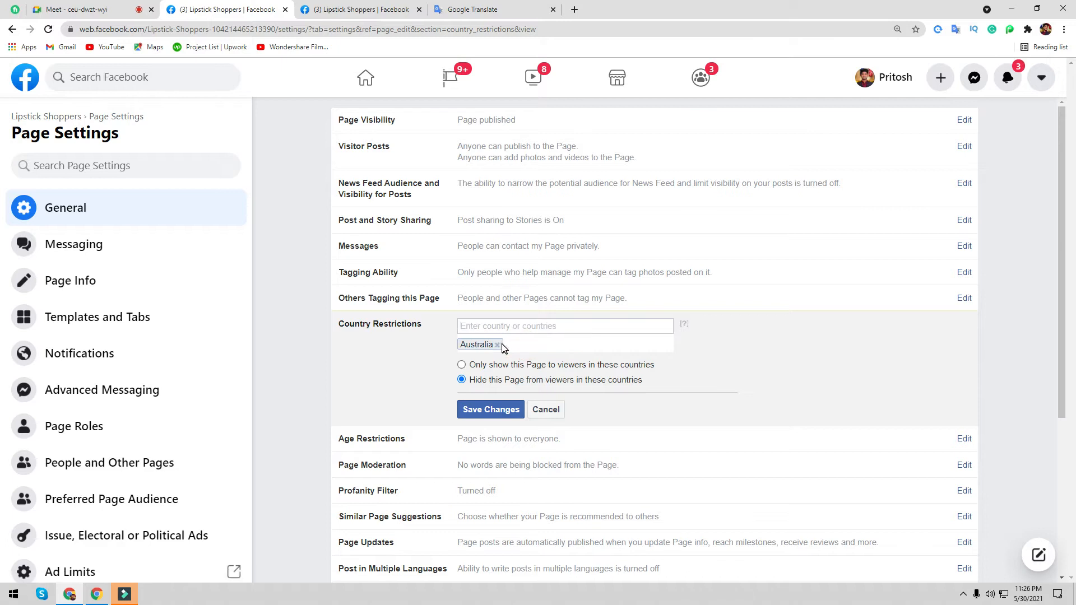
{"action": "left_click", "coordinate": [497, 345]}
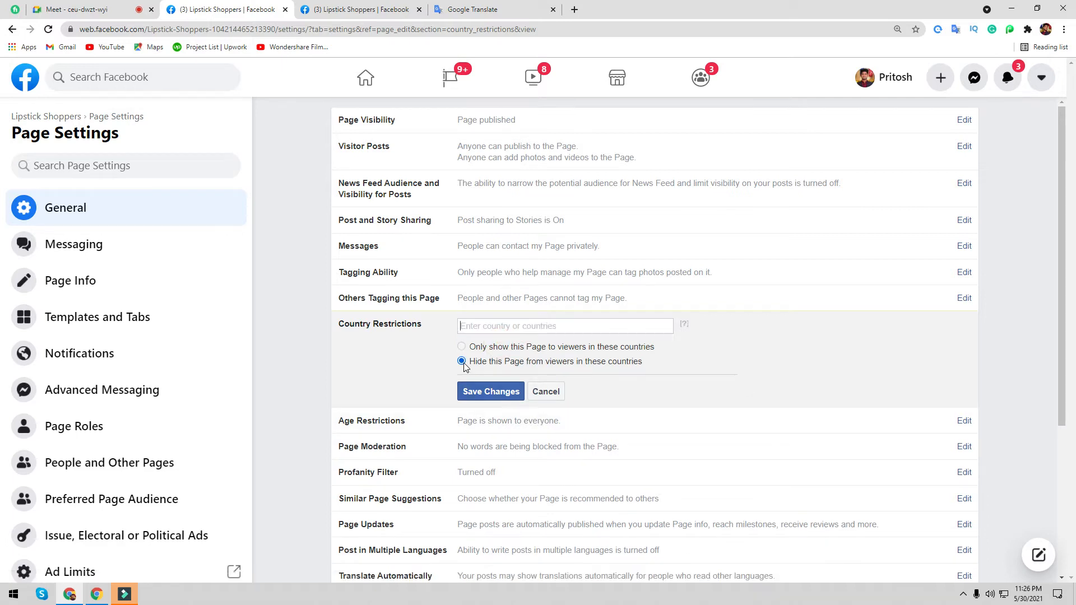
{"action": "left_click", "coordinate": [514, 394]}
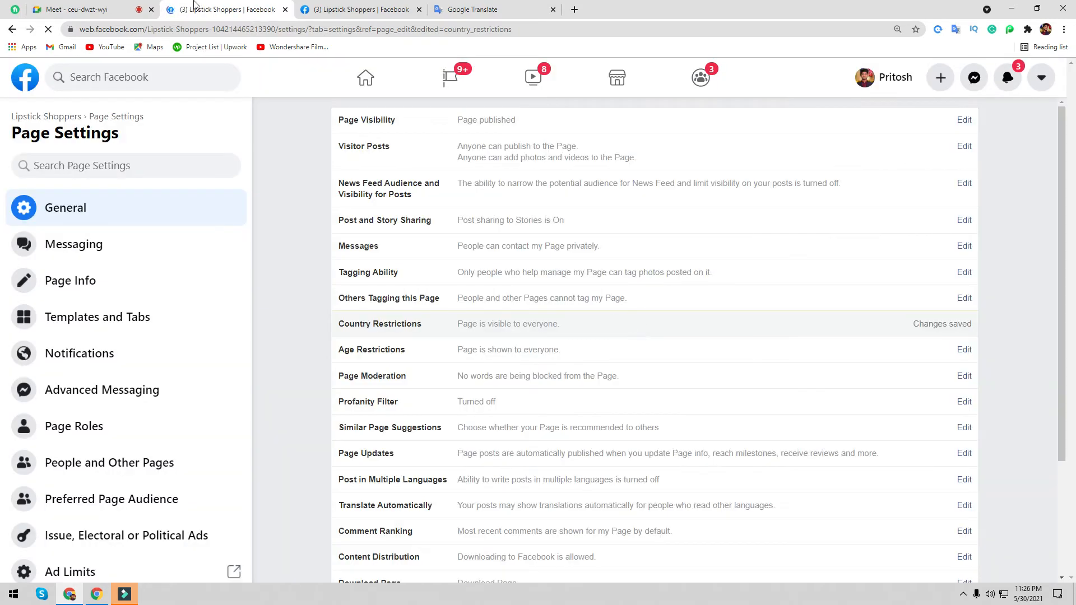
{"action": "scroll", "coordinate": [716, 440], "scroll_direction": "down", "scroll_amount": 2}
- Try 'People 18 and over' in Age Restrictions, then save it back at Public
{"action": "left_click", "coordinate": [965, 257]}
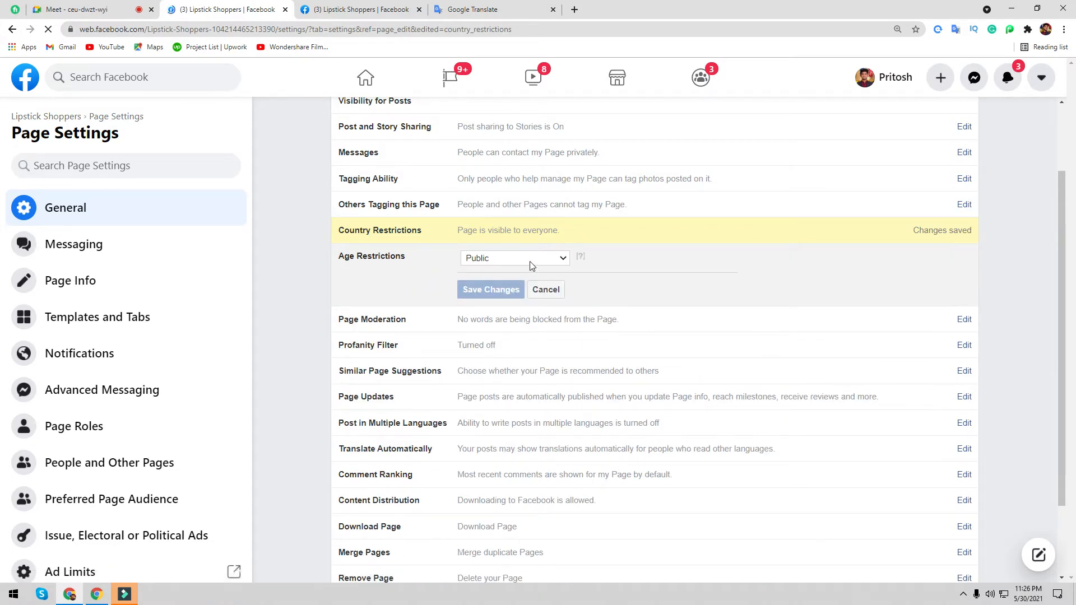
{"action": "left_click", "coordinate": [532, 263]}
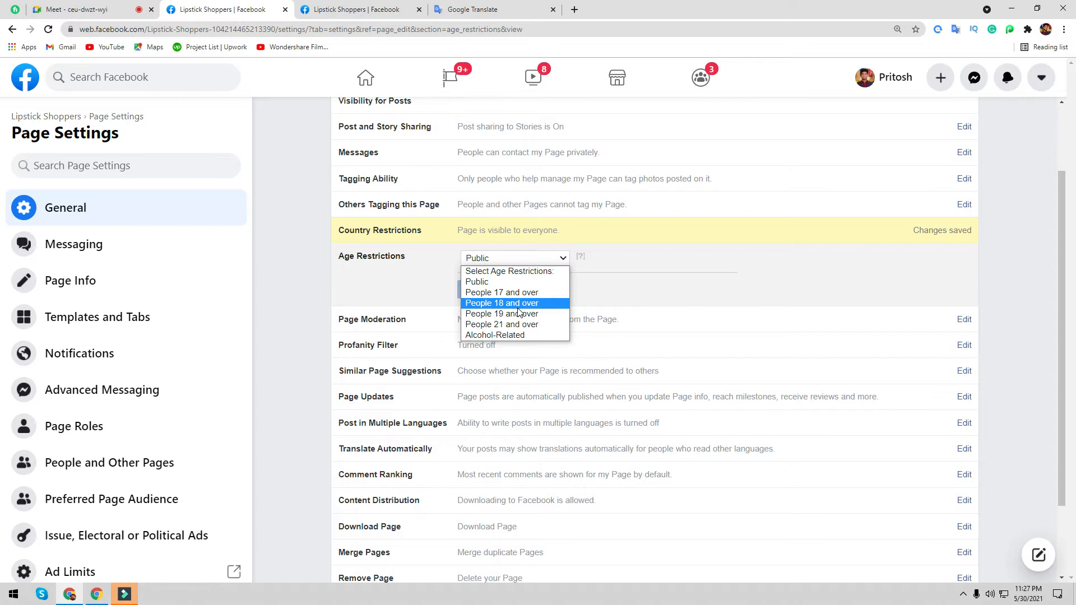
{"action": "left_click", "coordinate": [497, 283]}
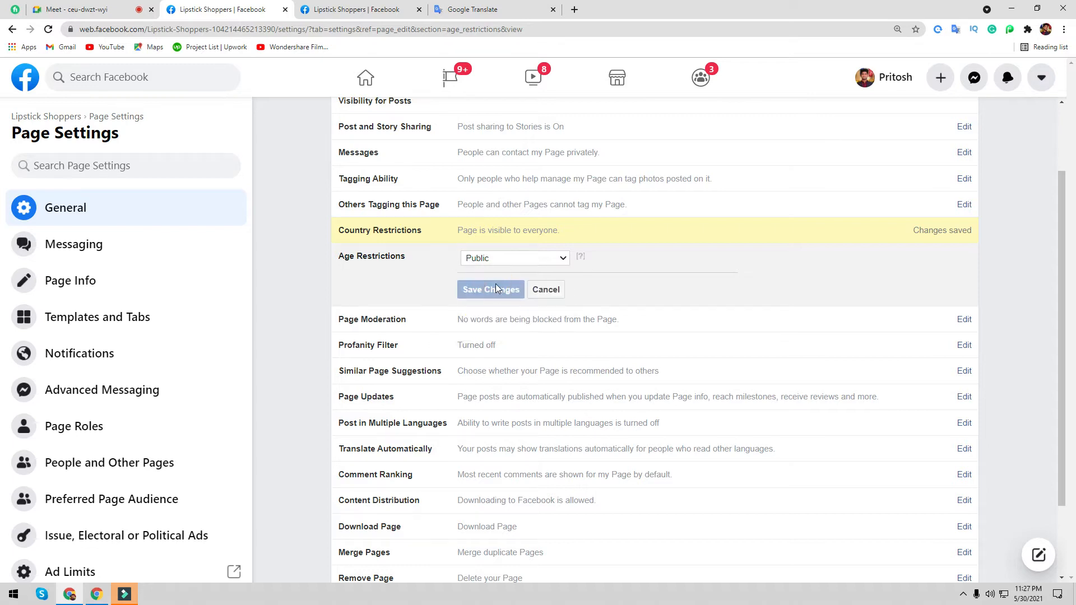
{"action": "left_click", "coordinate": [564, 258]}
{"action": "left_click", "coordinate": [505, 304]}
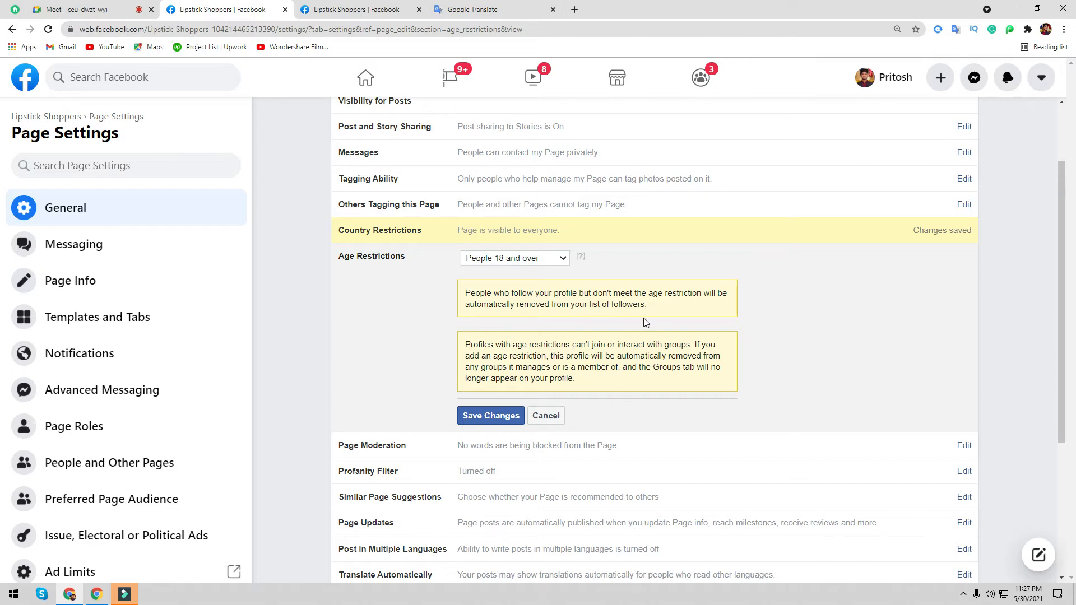
{"action": "left_click", "coordinate": [533, 259]}
{"action": "left_click", "coordinate": [498, 282]}
{"action": "left_click", "coordinate": [491, 286]}
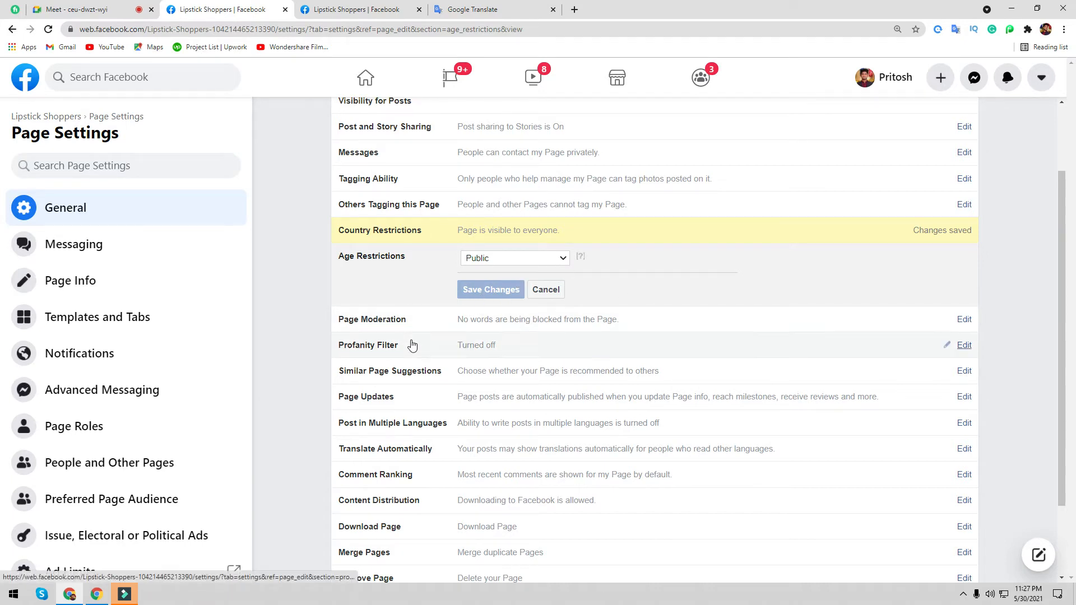
- Return to the Lipstick Shoppers Page and delete five recent searches from the history
{"action": "left_click", "coordinate": [965, 320]}
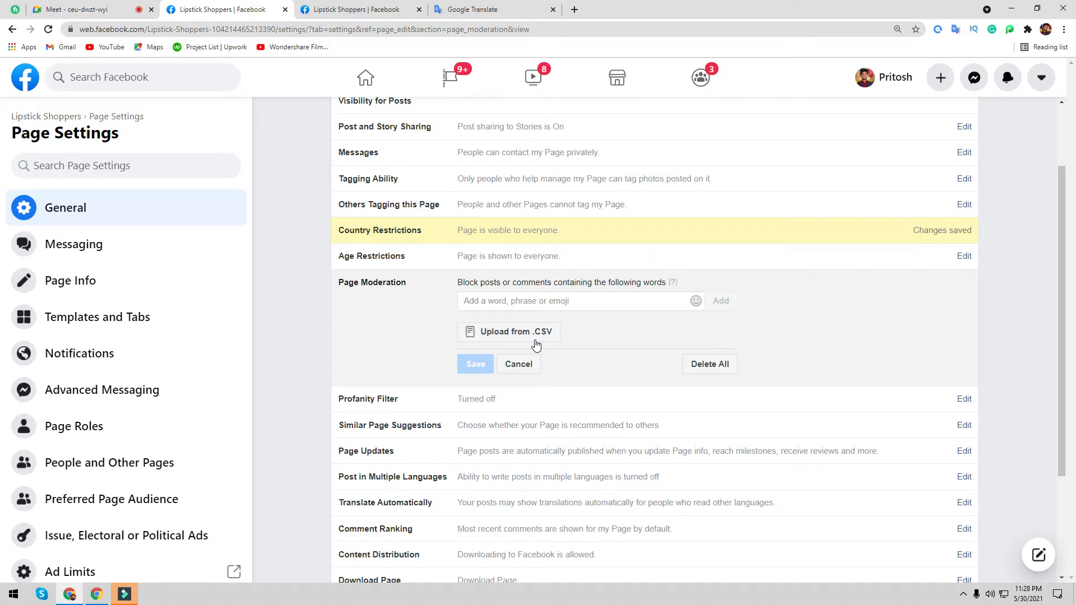
{"action": "left_click", "coordinate": [357, 9]}
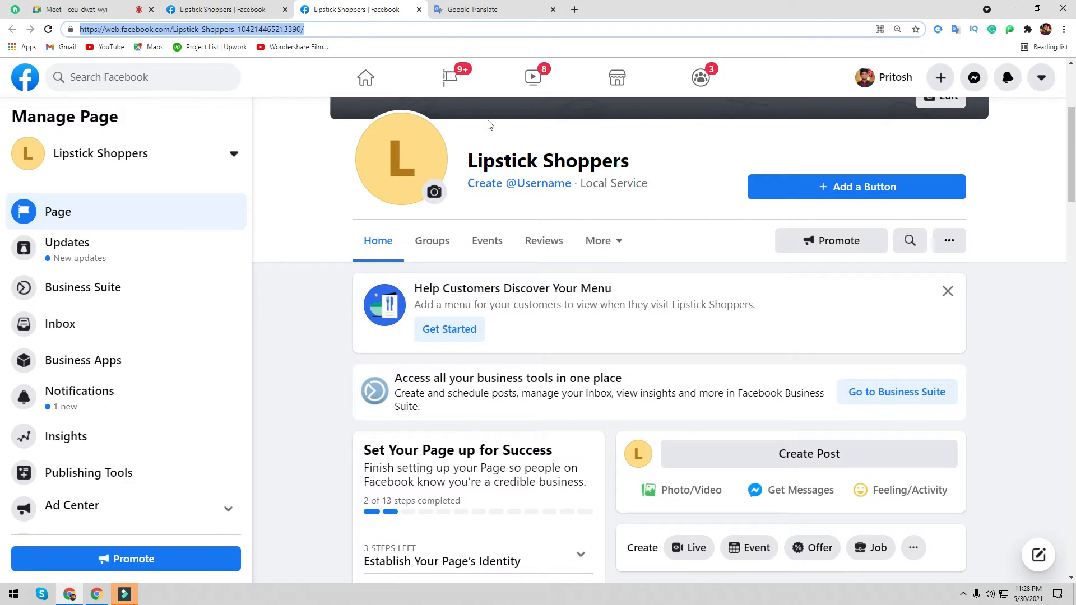
{"action": "left_click", "coordinate": [103, 77]}
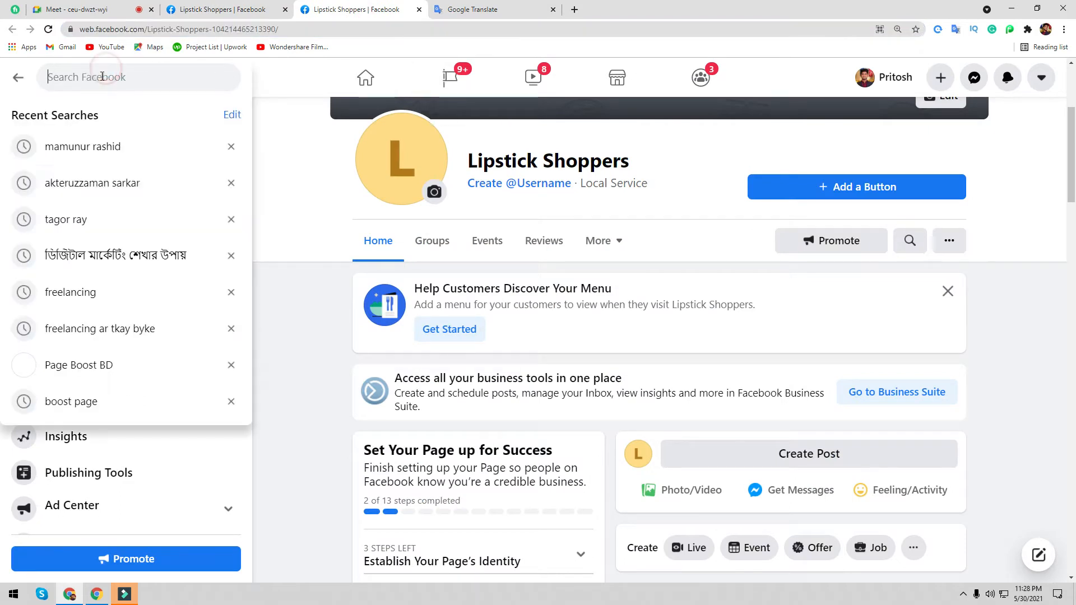
{"action": "left_click", "coordinate": [231, 147]}
{"action": "left_click", "coordinate": [231, 147]}
{"action": "left_click", "coordinate": [231, 147]}
{"action": "left_click", "coordinate": [231, 146]}
{"action": "left_click", "coordinate": [231, 146]}
{"action": "left_click", "coordinate": [231, 147]}
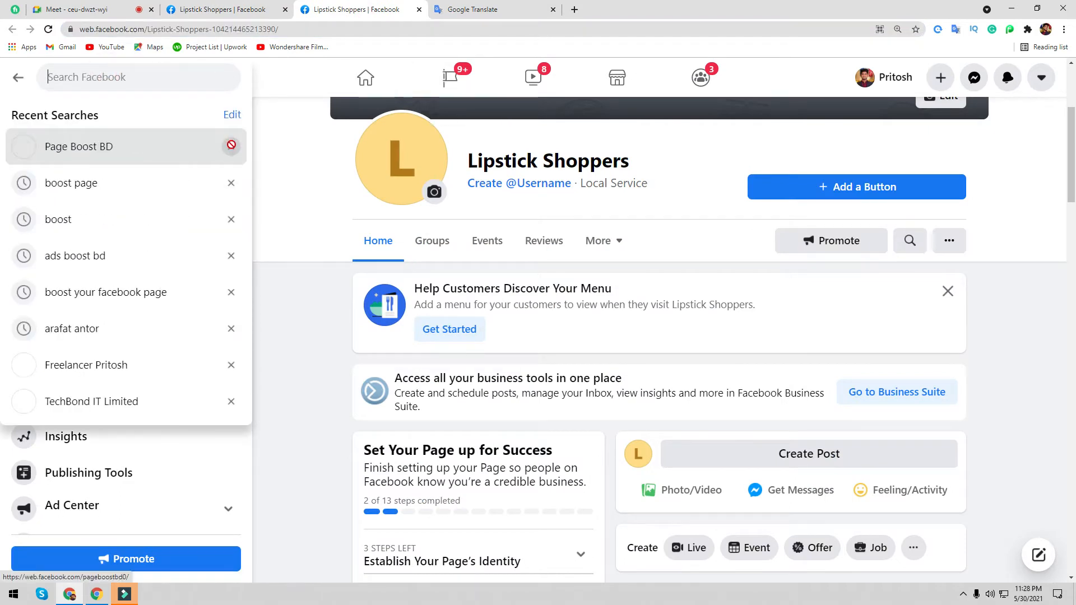
{"action": "left_click", "coordinate": [231, 147]}
{"action": "left_click", "coordinate": [231, 146]}
{"action": "left_click", "coordinate": [231, 146]}
{"action": "left_click", "coordinate": [231, 146]}
{"action": "left_click", "coordinate": [231, 146]}
{"action": "left_click", "coordinate": [231, 146]}
{"action": "left_click", "coordinate": [231, 147]}
{"action": "left_click", "coordinate": [231, 146]}
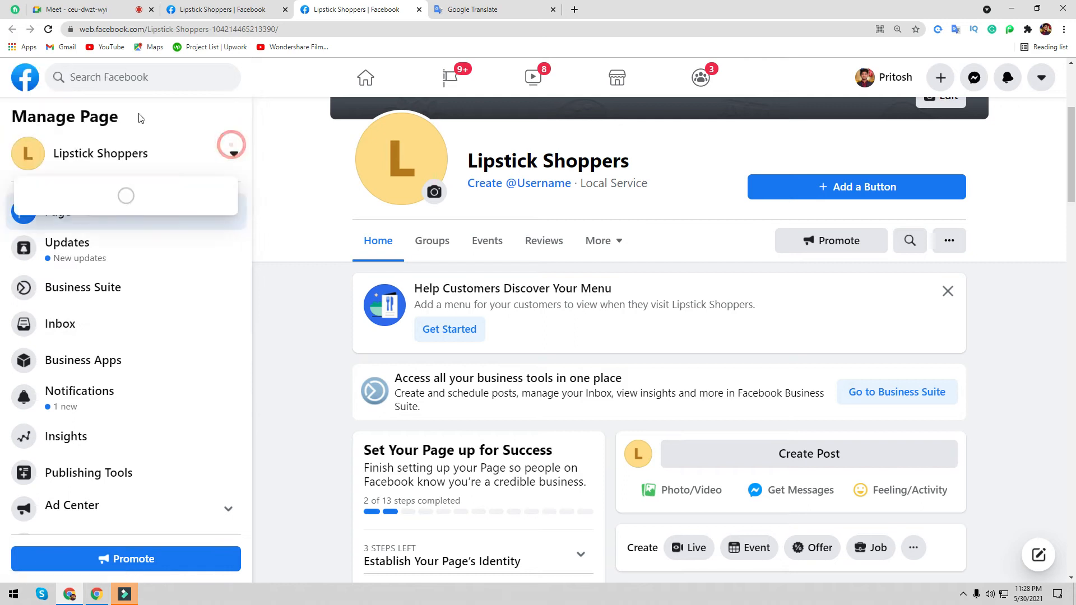
- Search Facebook for 'fr' and pick the freelancer page suggestion
{"action": "left_click", "coordinate": [134, 85]}
{"action": "type", "text": "fr"}
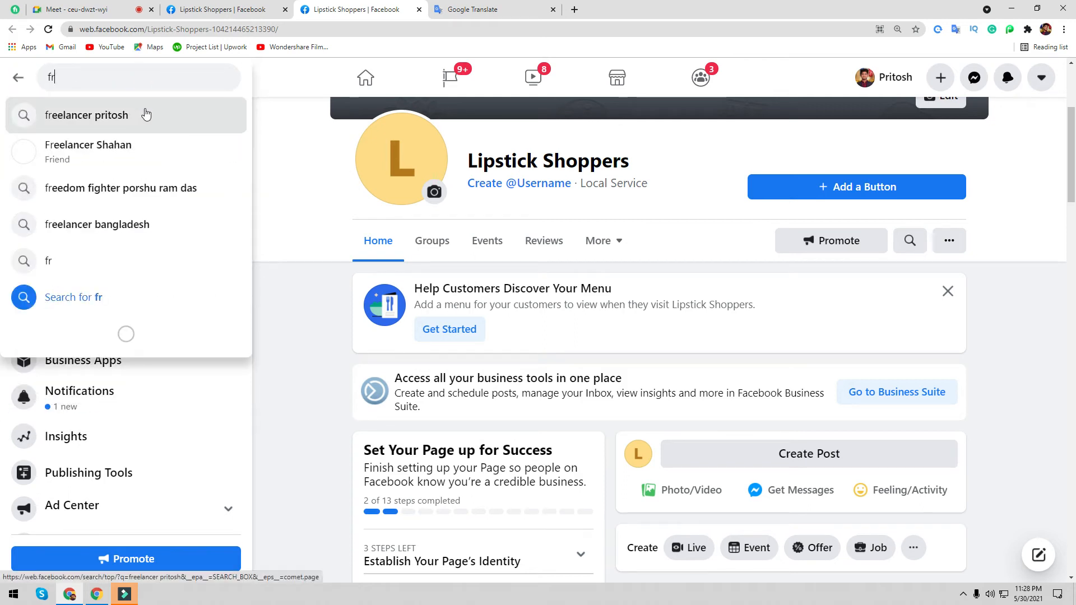
{"action": "left_click", "coordinate": [146, 114]}
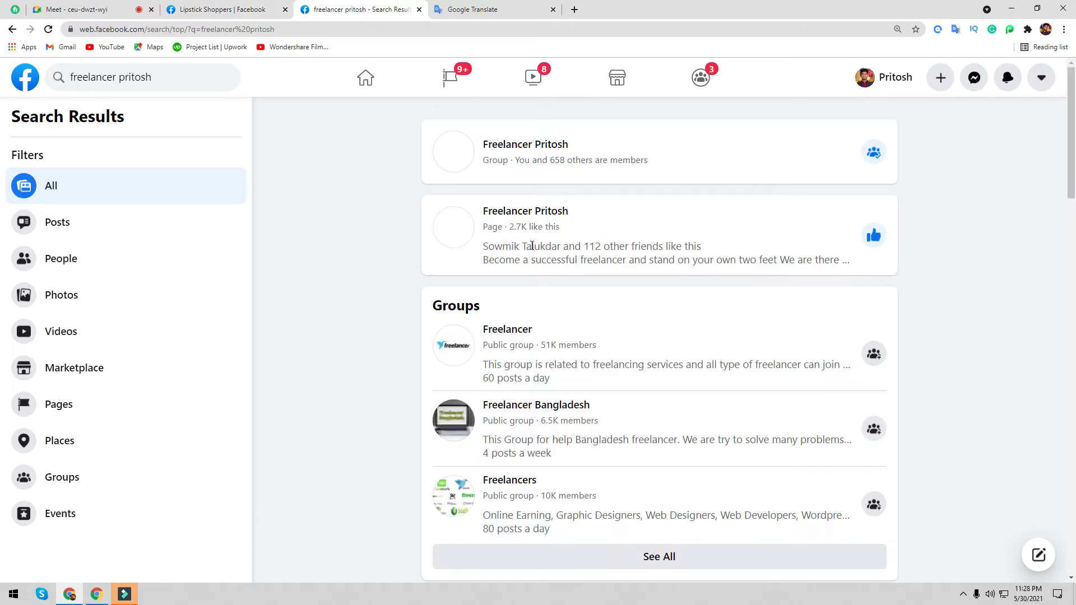
{"action": "left_click", "coordinate": [225, 6]}
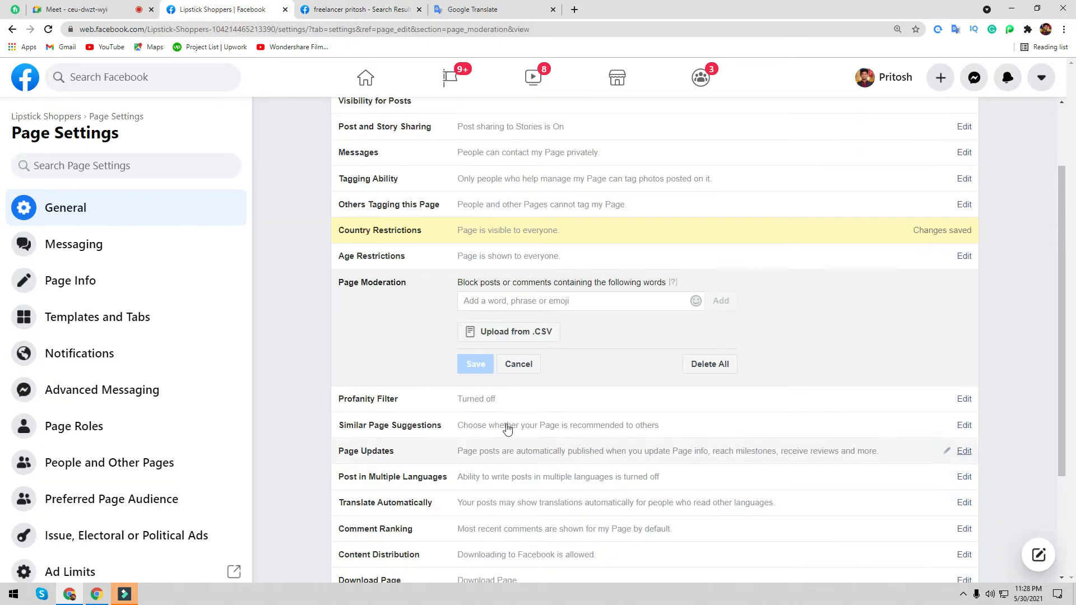
{"action": "left_click", "coordinate": [538, 337]}
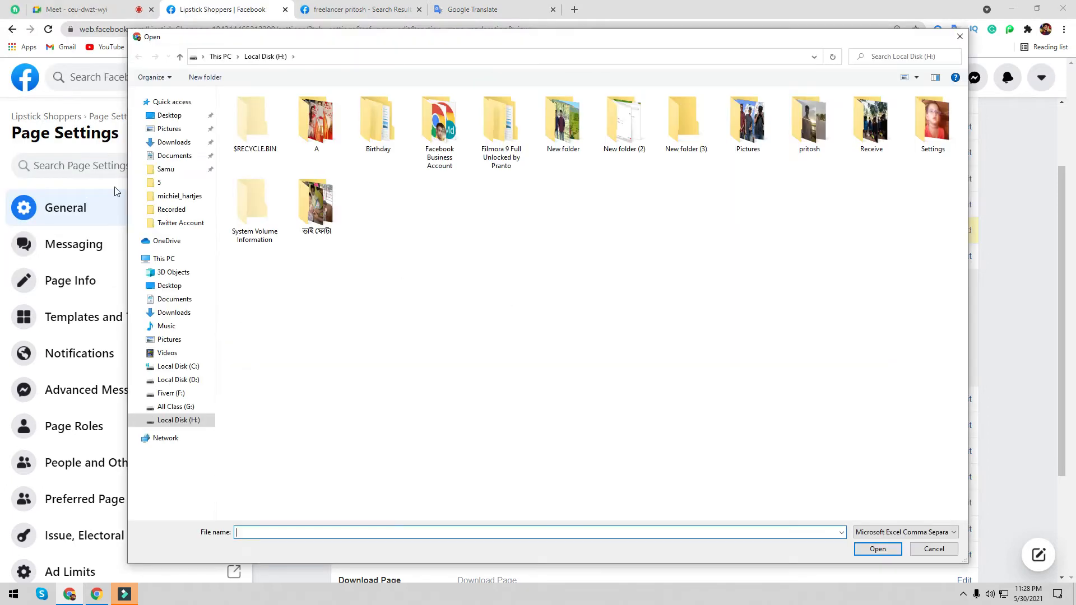
{"action": "left_click", "coordinate": [171, 116]}
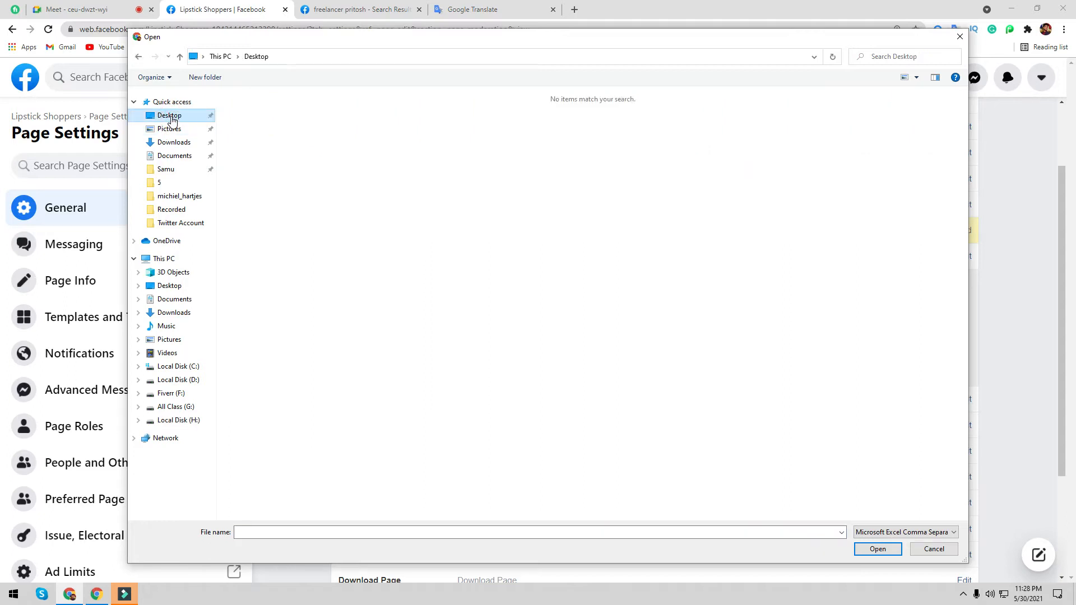
{"action": "left_click", "coordinate": [174, 141]}
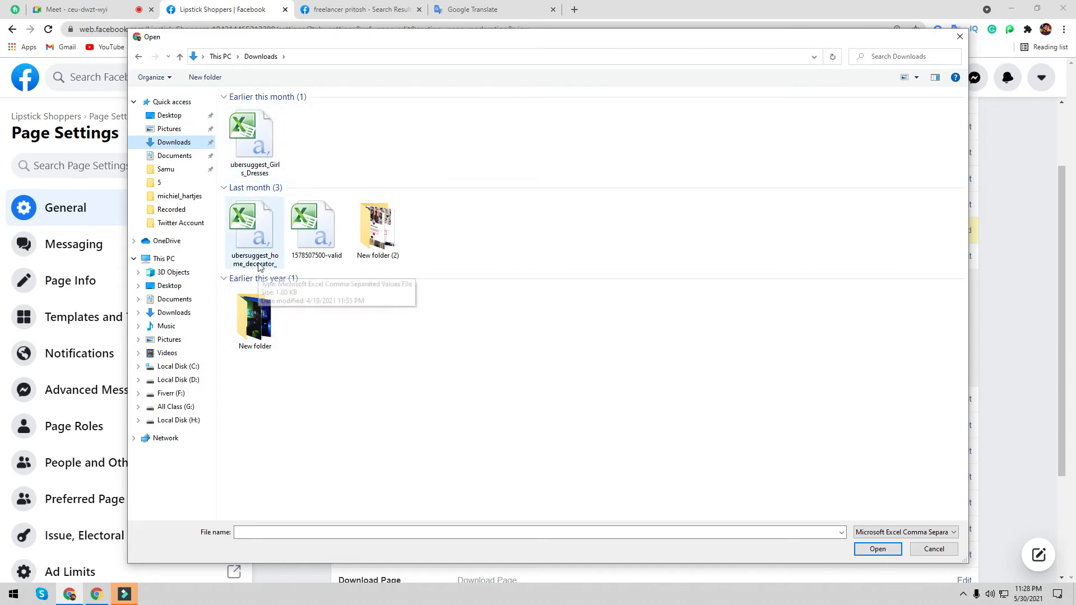
{"action": "left_click", "coordinate": [305, 226]}
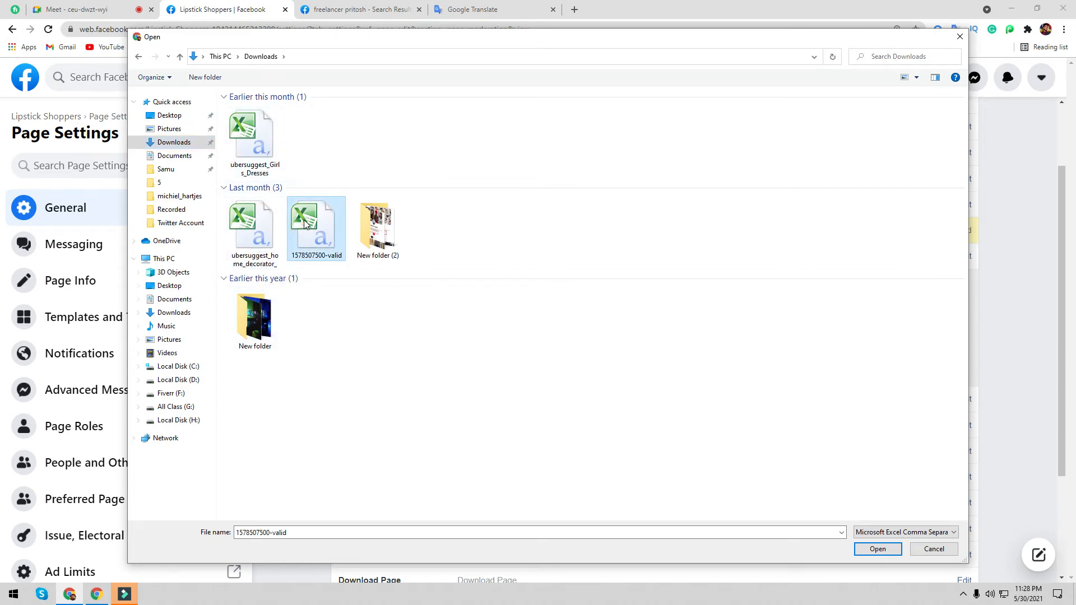
{"action": "right_click", "coordinate": [300, 212]}
{"action": "left_click", "coordinate": [359, 498]}
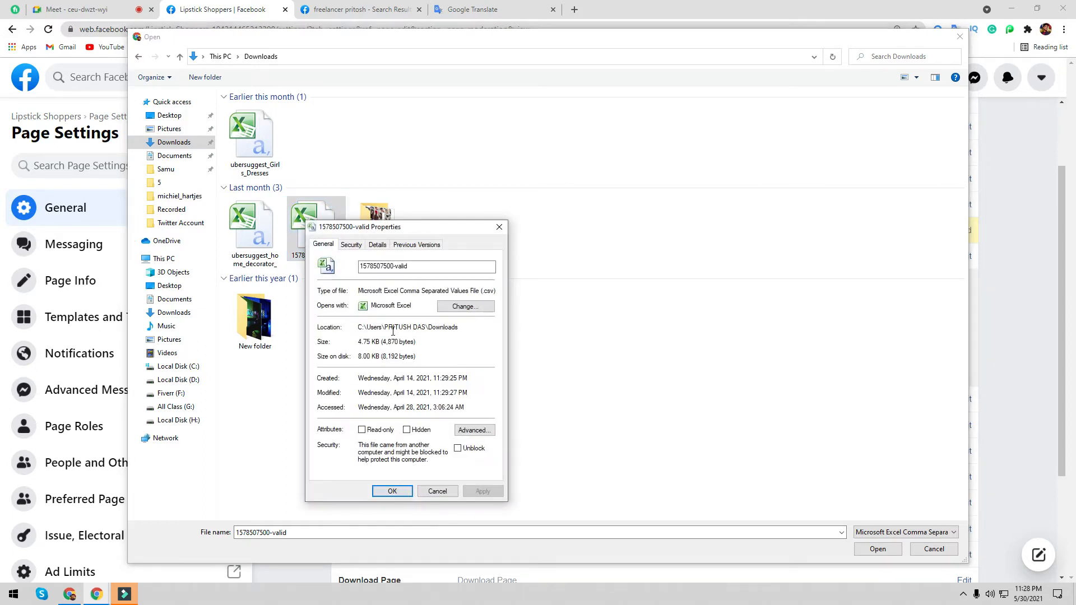
{"action": "left_click", "coordinate": [377, 244]}
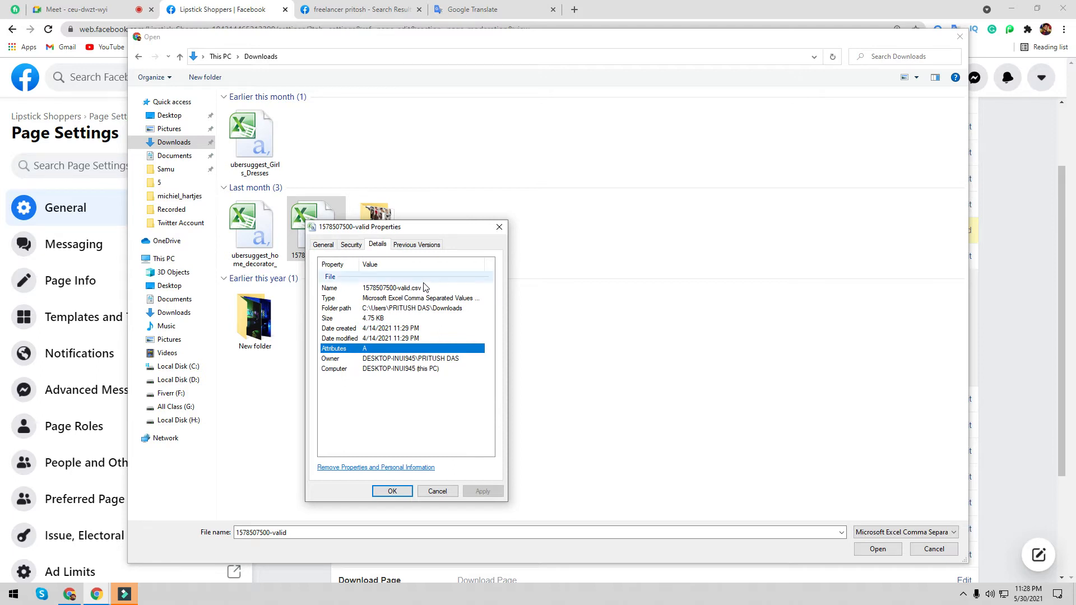
{"action": "left_click", "coordinate": [498, 228]}
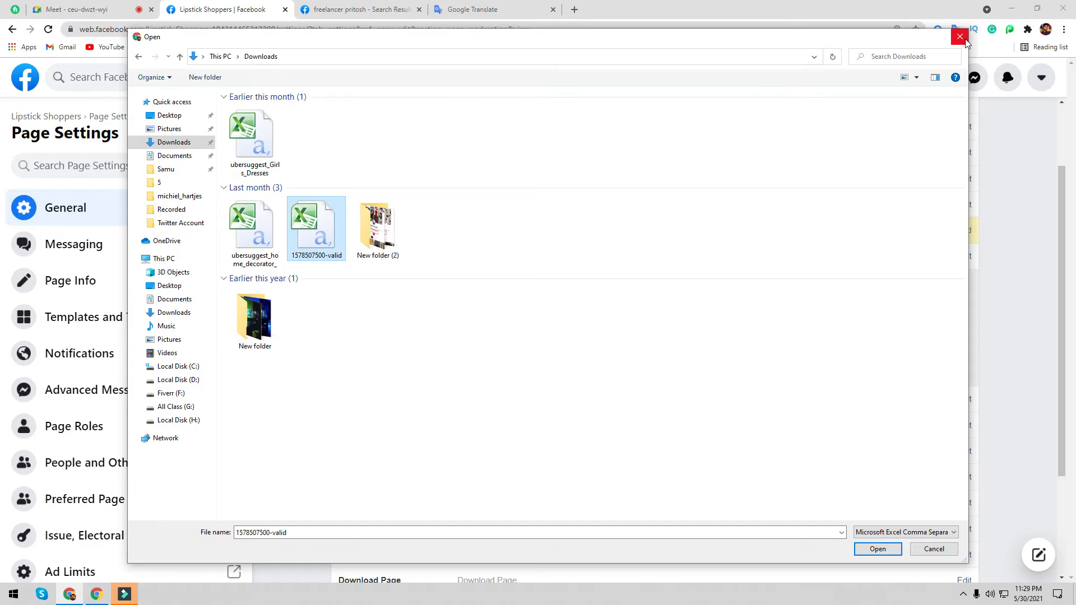
- Cancel the upload and create a New Microsoft Word Document in Downloads via File Explorer
{"action": "left_click", "coordinate": [960, 36]}
{"action": "left_click", "coordinate": [1012, 9]}
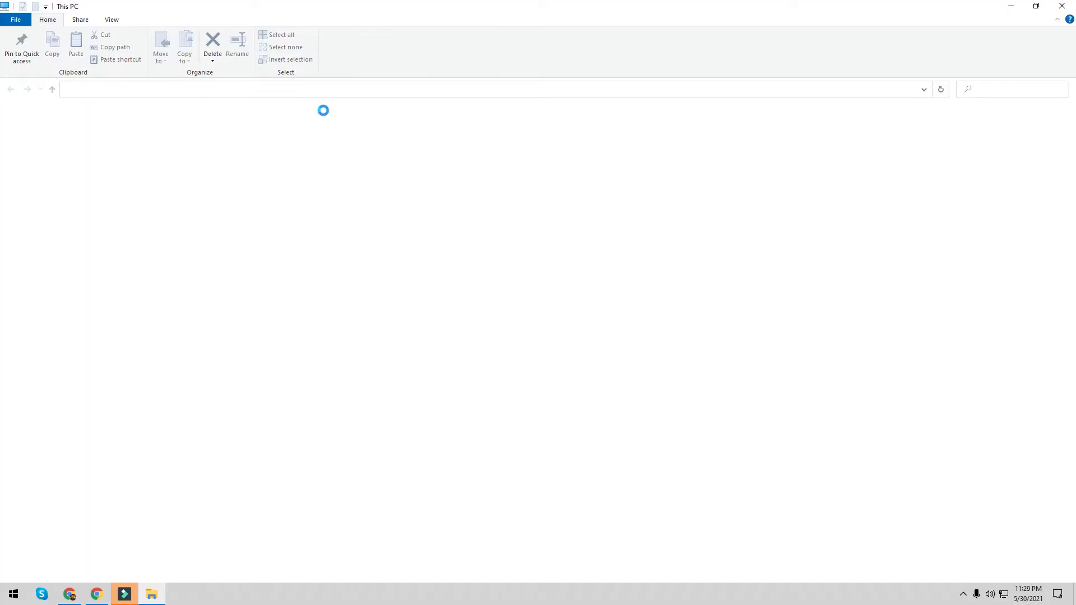
{"action": "double_click", "coordinate": [620, 136]}
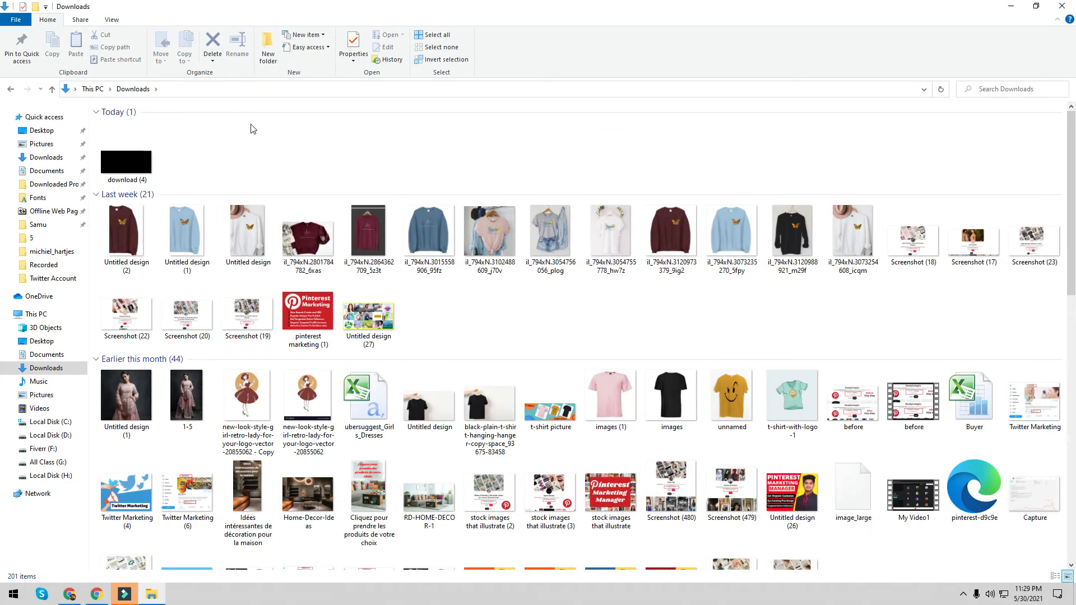
{"action": "right_click", "coordinate": [269, 141]}
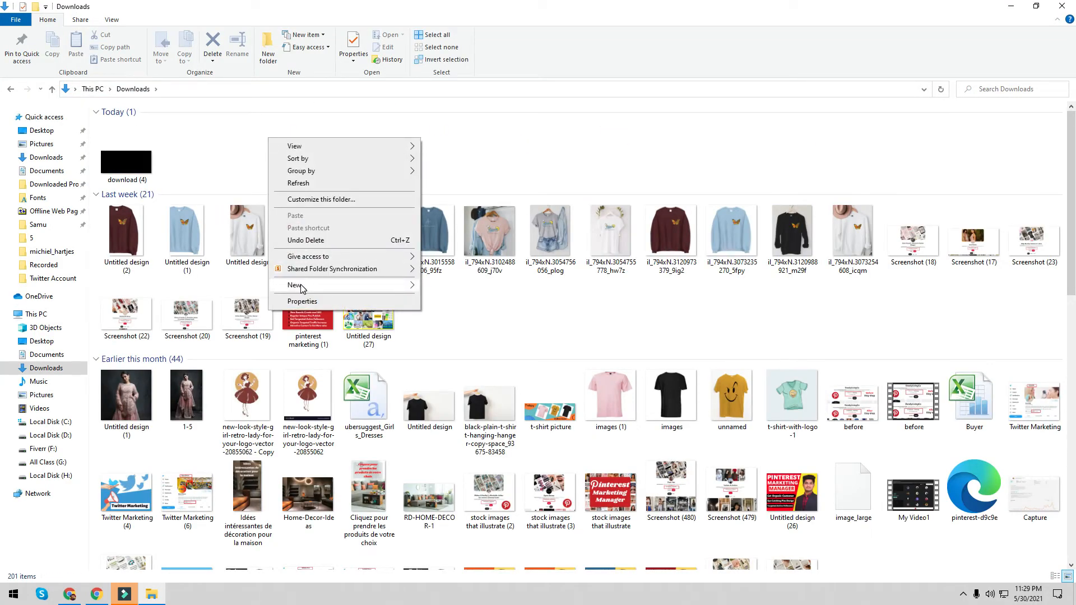
{"action": "mouse_move", "coordinate": [307, 286]}
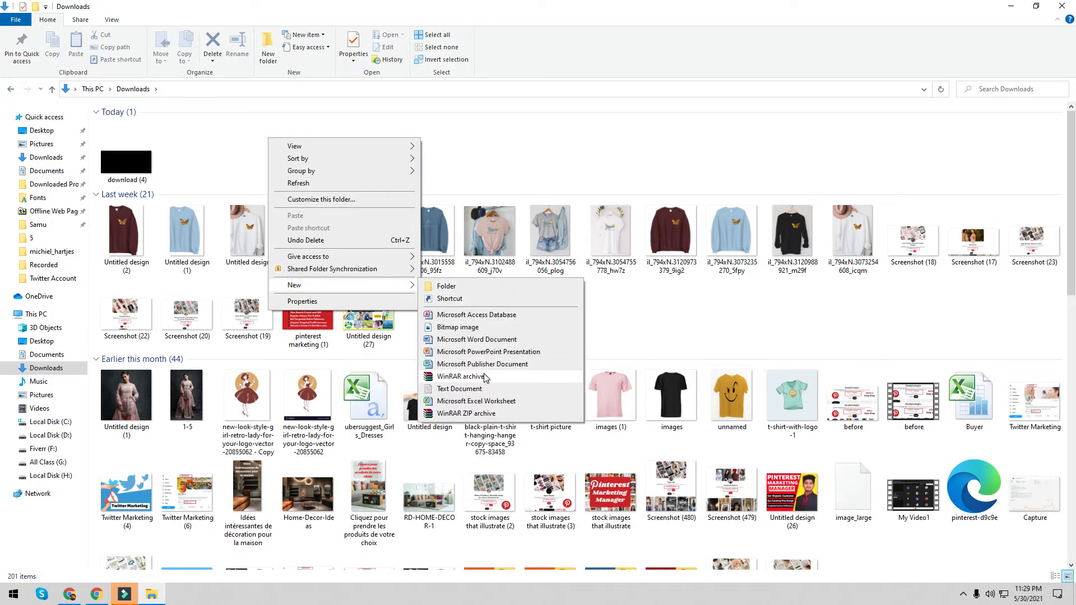
{"action": "left_click", "coordinate": [486, 341]}
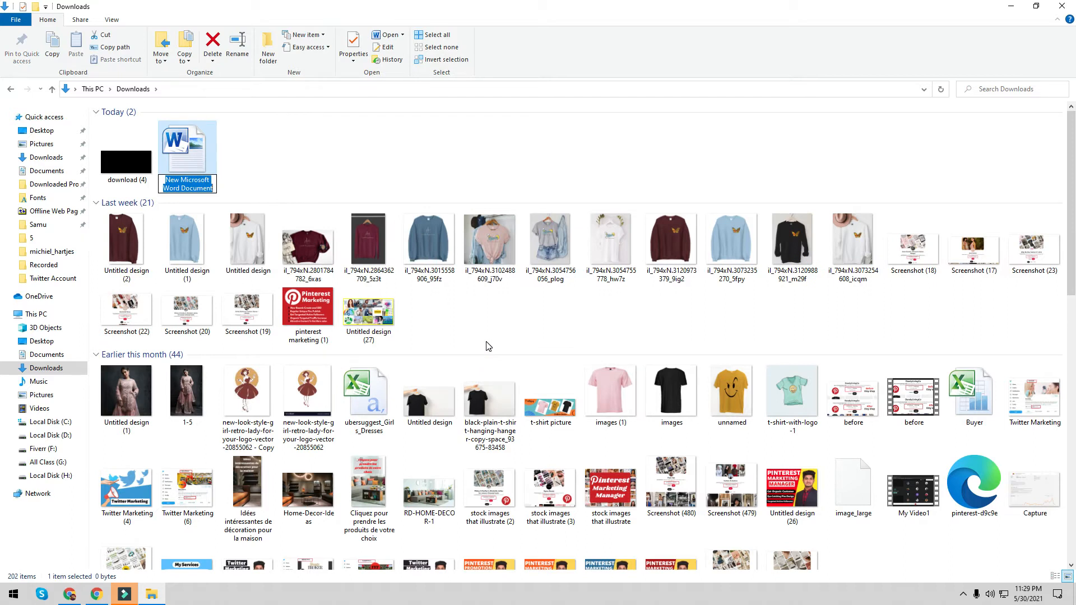
{"action": "left_click", "coordinate": [469, 311]}
- Type 'Nice, like,' into the new Word document, save it, and close Word
{"action": "double_click", "coordinate": [203, 167]}
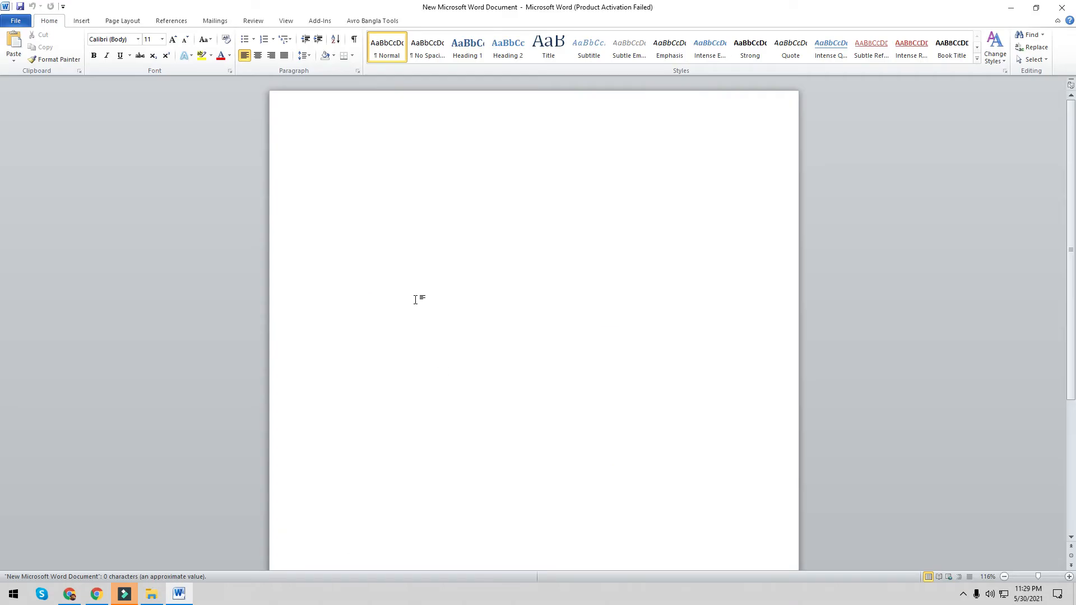
{"action": "type", "text": "Nic"}
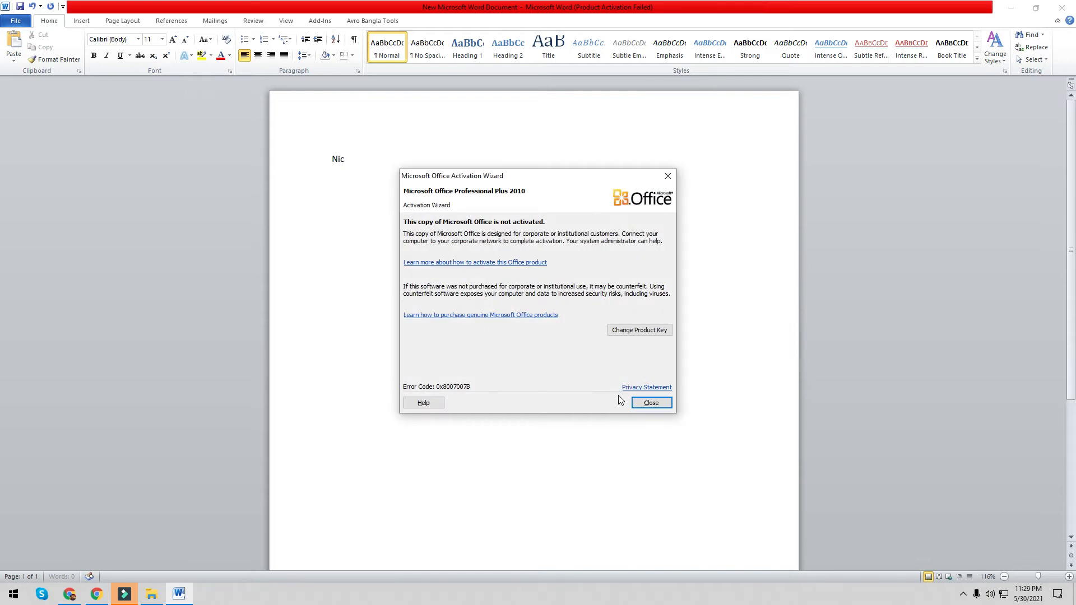
{"action": "left_click", "coordinate": [639, 403]}
{"action": "type", "text": "e, like,"}
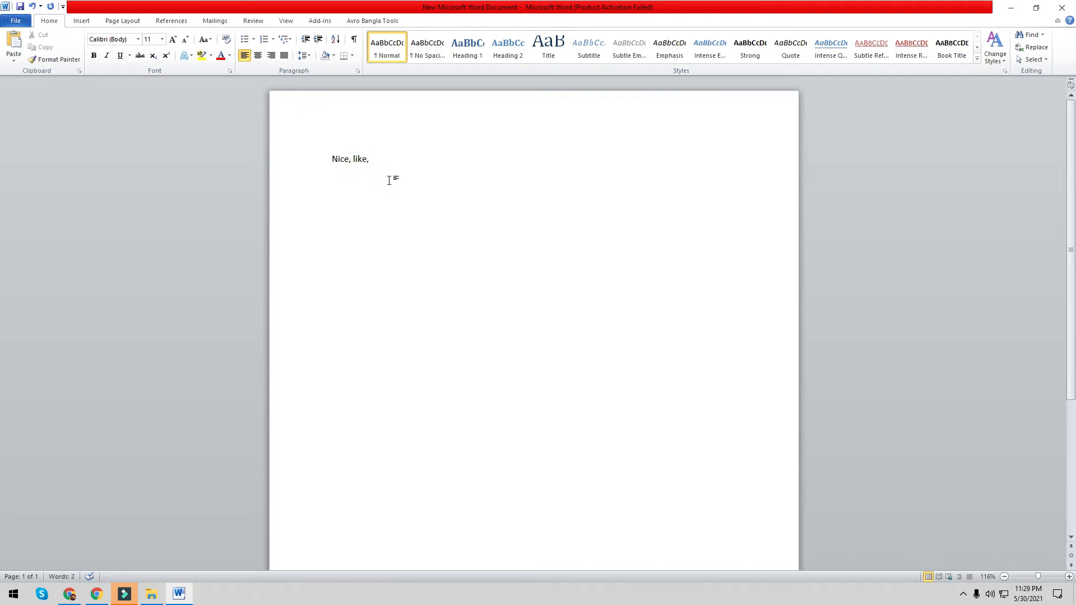
{"action": "key", "text": "ctrl+s"}
{"action": "left_click", "coordinate": [1075, 6]}
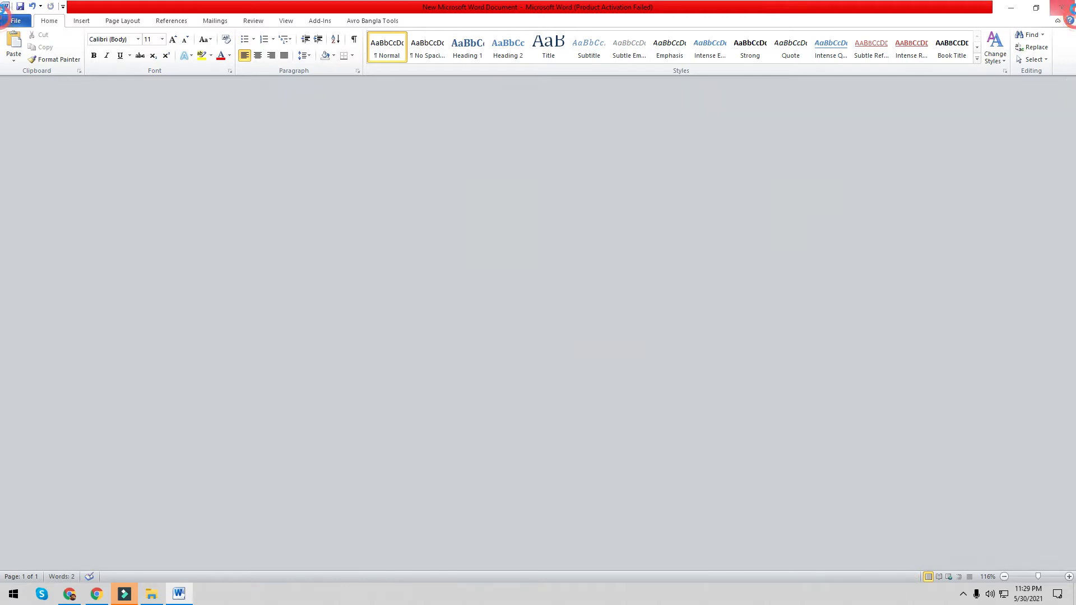
- Start a CSV upload from Downloads in Facebook, then cancel it and minimize Chrome
{"action": "left_click", "coordinate": [1074, 6]}
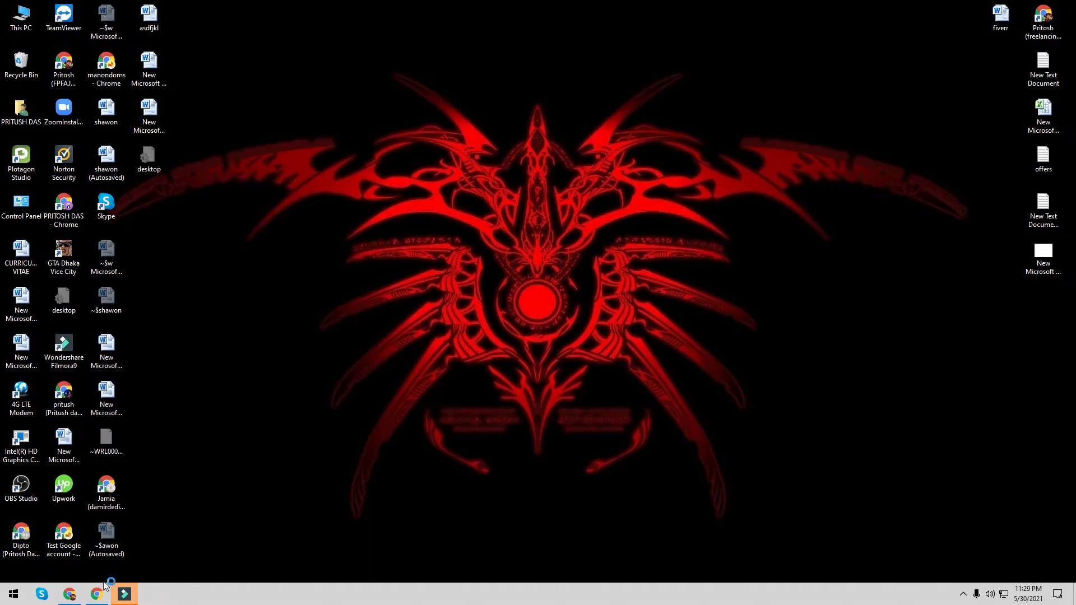
{"action": "left_click", "coordinate": [69, 594]}
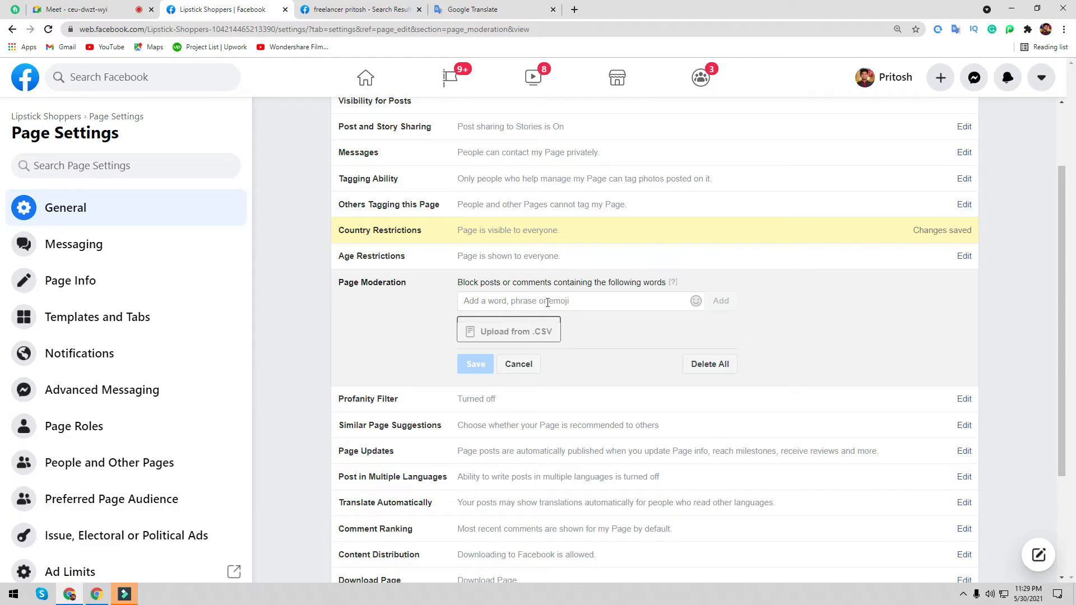
{"action": "left_click", "coordinate": [509, 335]}
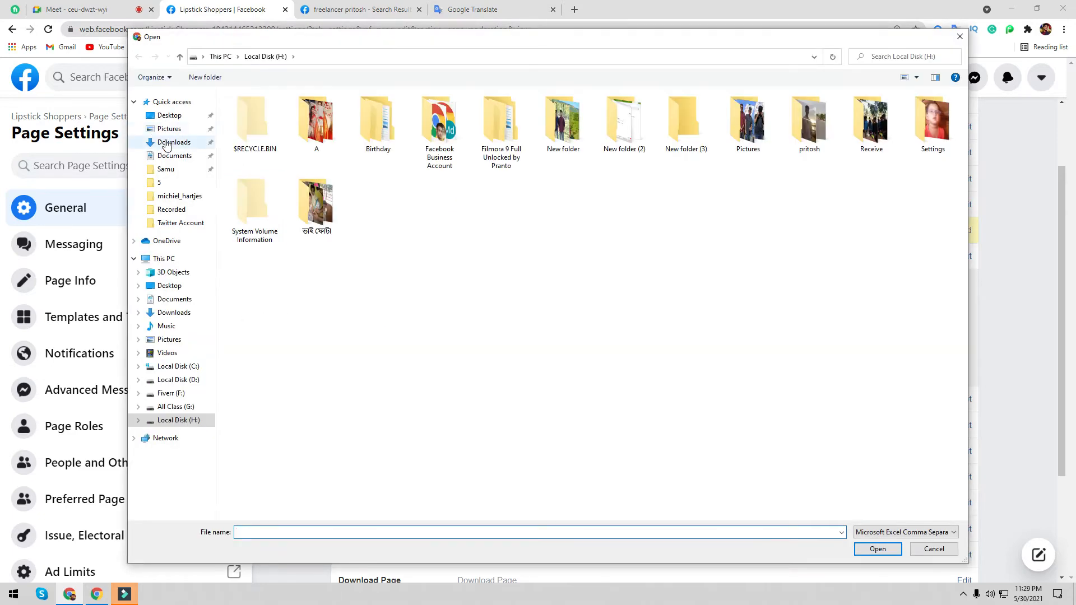
{"action": "left_click", "coordinate": [166, 143]}
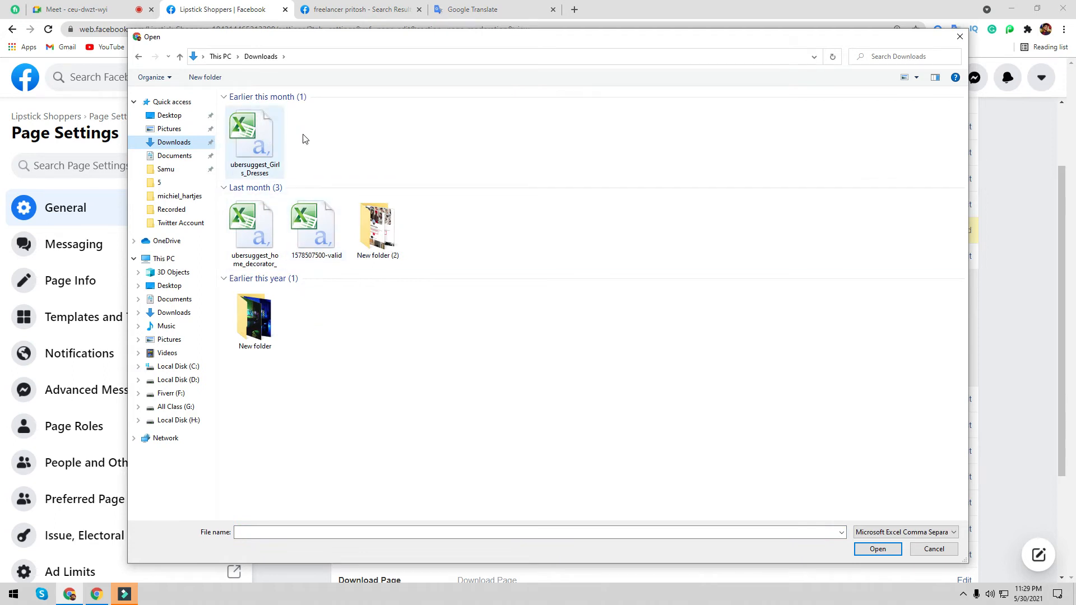
{"action": "left_click", "coordinate": [960, 36]}
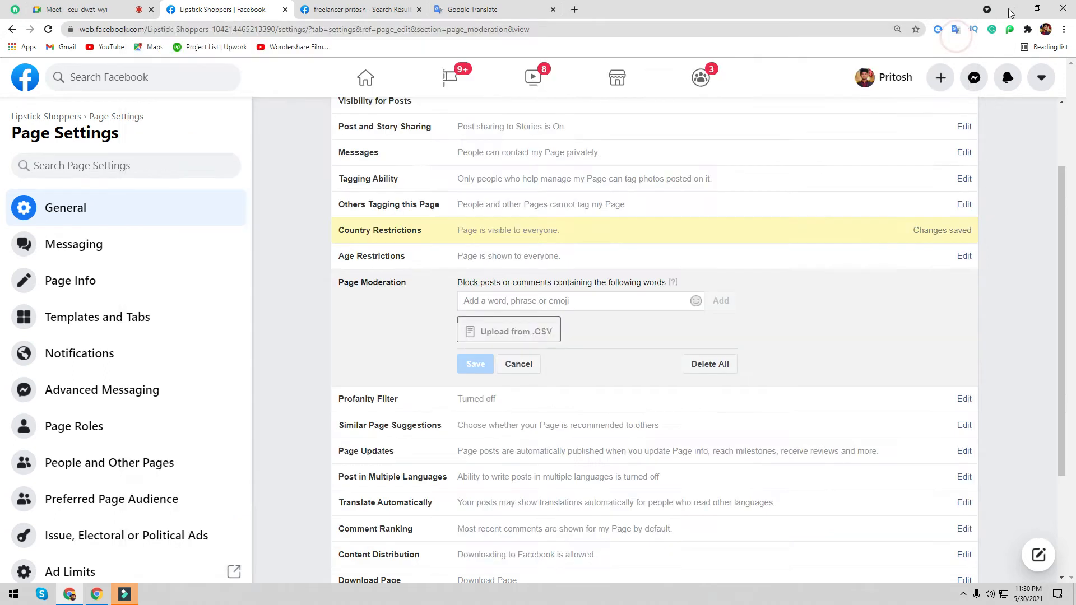
{"action": "left_click", "coordinate": [1012, 9]}
- Shrink the browser window and open the Downloads folder in File Explorer
{"action": "left_click", "coordinate": [66, 594]}
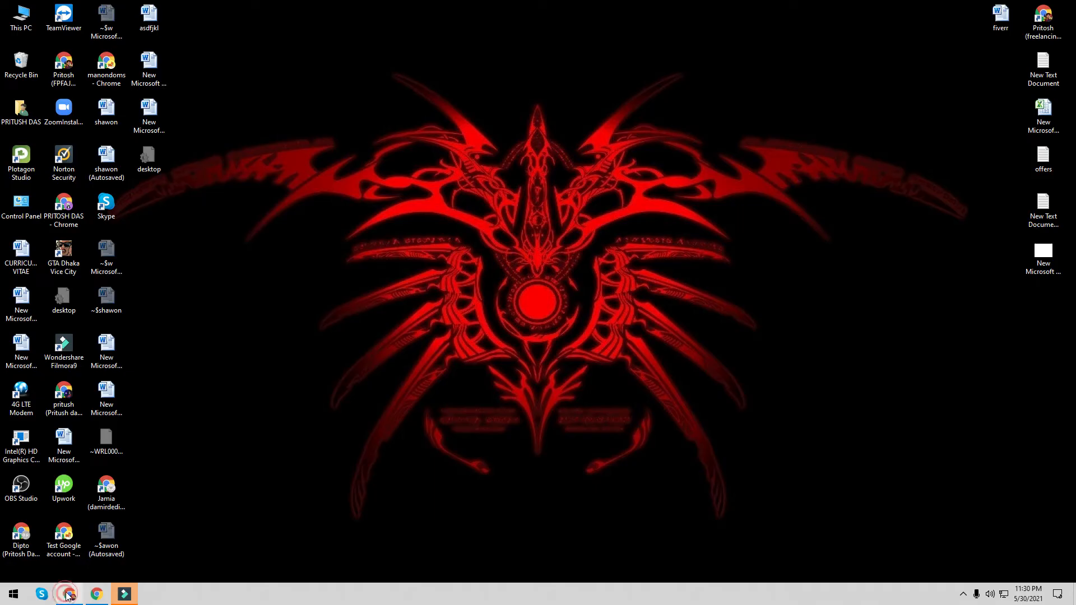
{"action": "left_click_drag", "start_coordinate": [682, 16], "coordinate": [695, 101]}
{"action": "double_click", "coordinate": [20, 16]}
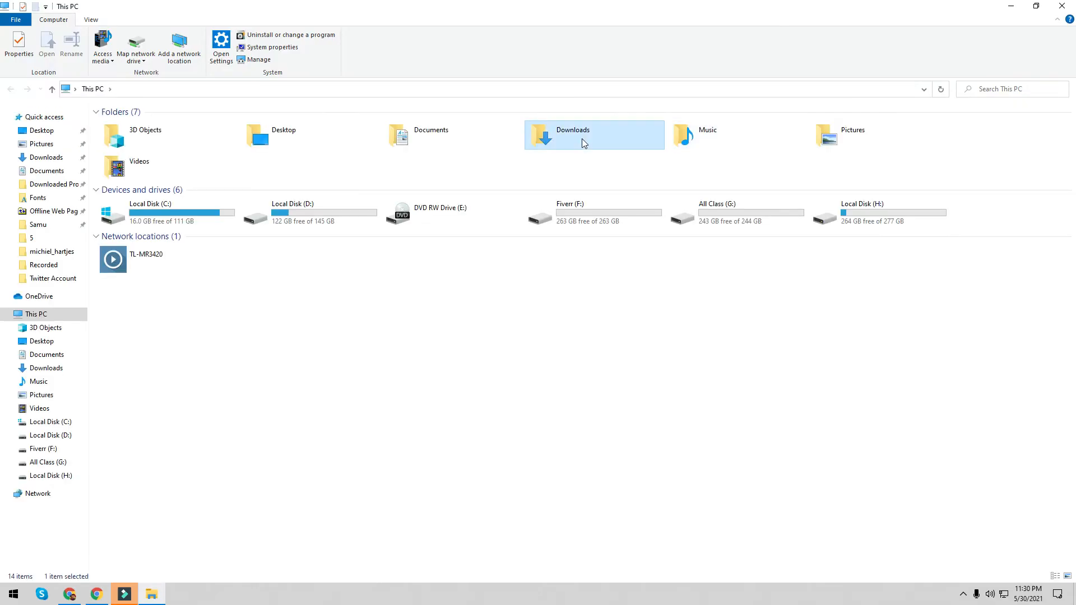
{"action": "double_click", "coordinate": [581, 139]}
- Check the New Microsoft Word Document's details (one word, 12 characters), then close its properties
{"action": "left_click", "coordinate": [131, 167]}
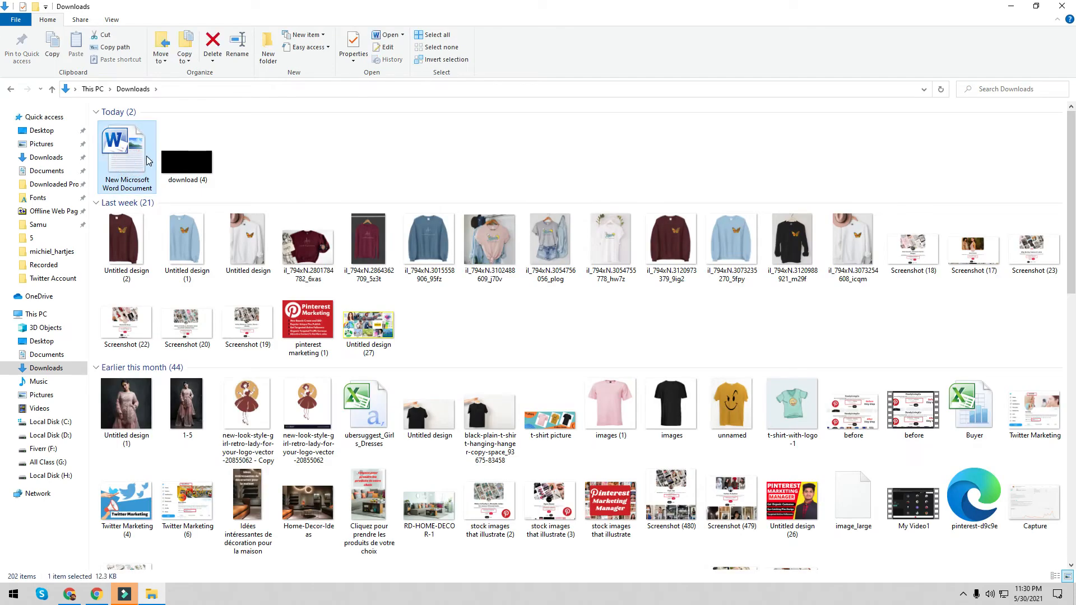
{"action": "right_click", "coordinate": [130, 164]}
{"action": "left_click", "coordinate": [160, 461]}
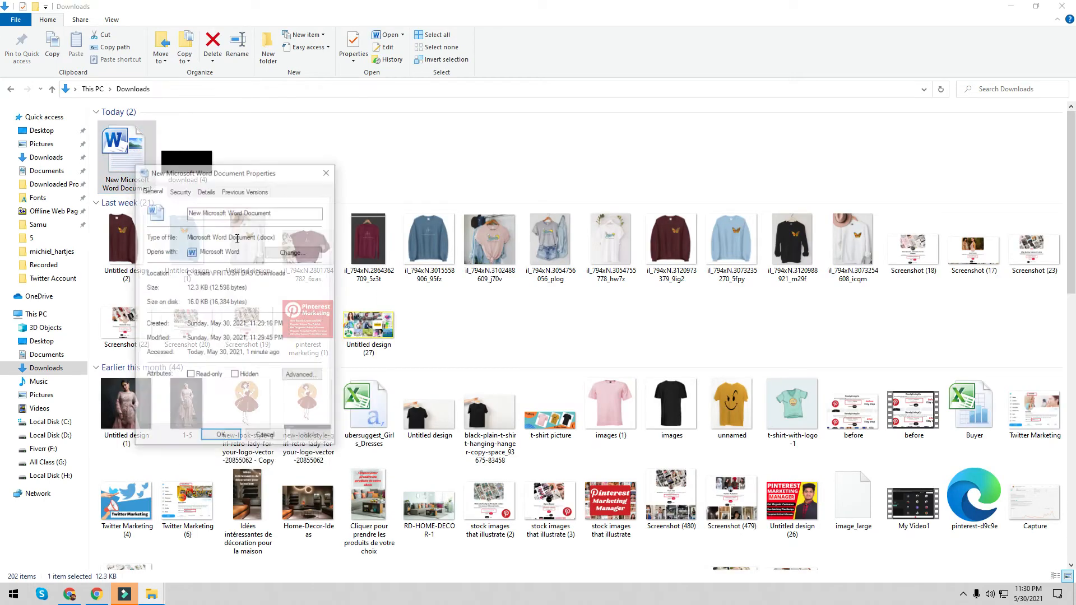
{"action": "left_click", "coordinate": [207, 192]}
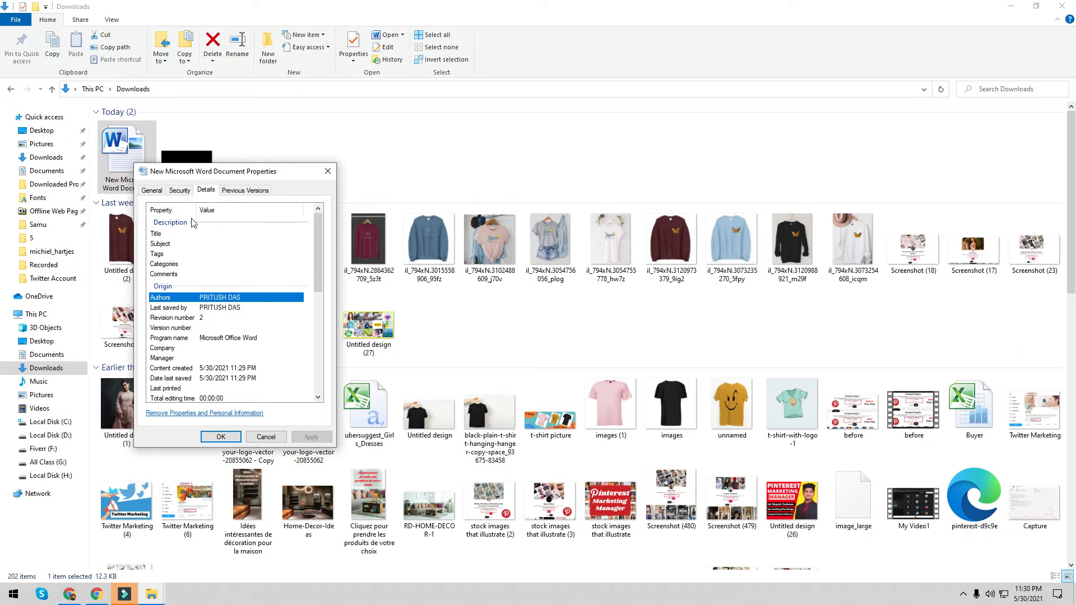
{"action": "scroll", "coordinate": [223, 354], "scroll_direction": "down", "scroll_amount": 5}
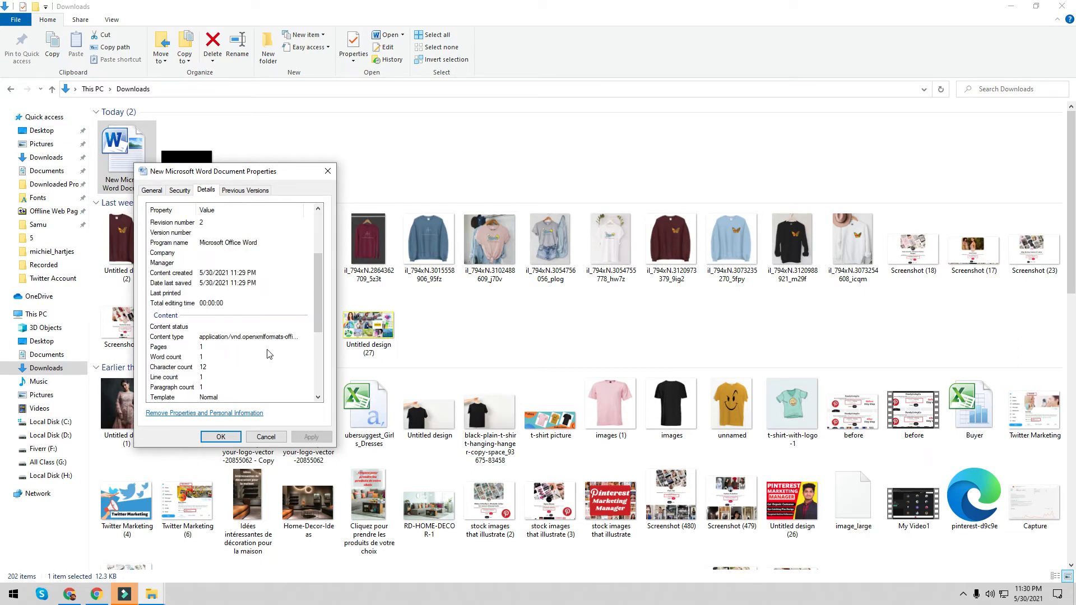
{"action": "scroll", "coordinate": [236, 302], "scroll_direction": "down", "scroll_amount": 4}
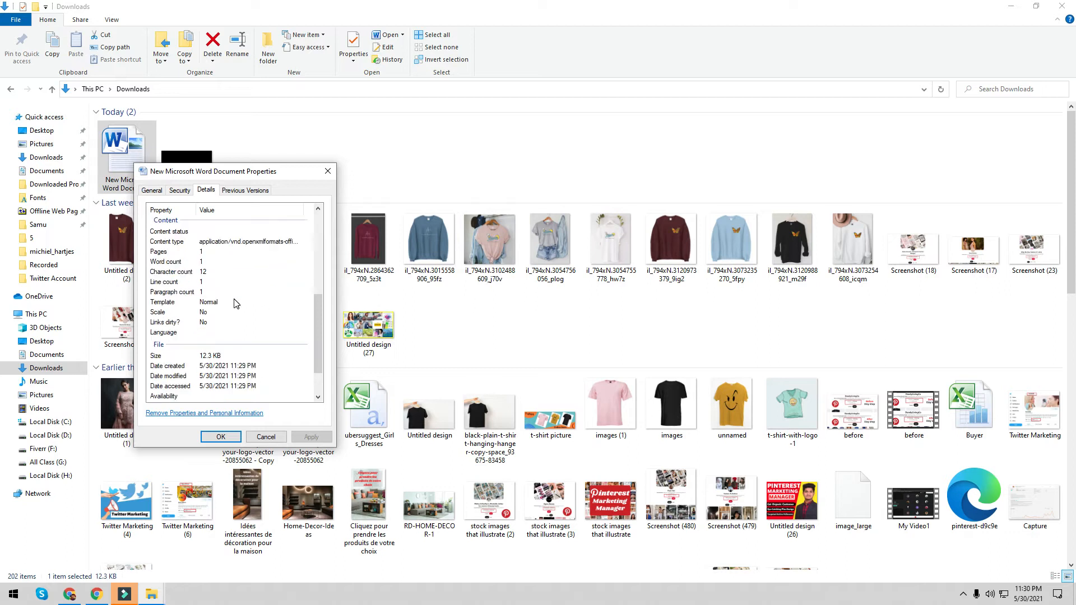
{"action": "scroll", "coordinate": [244, 299], "scroll_direction": "up", "scroll_amount": 8}
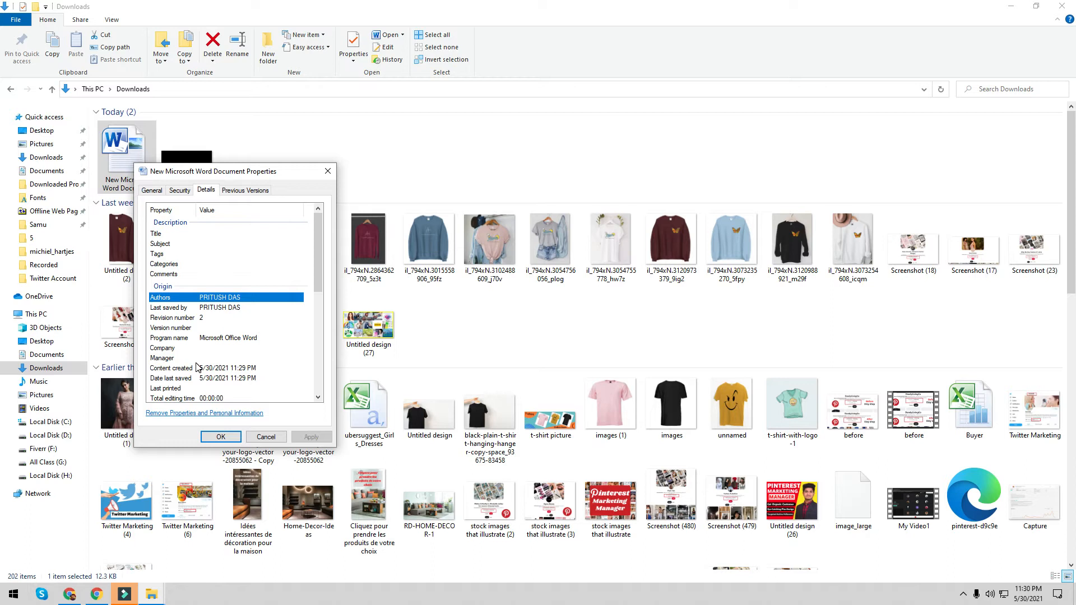
{"action": "left_click", "coordinate": [328, 172]}
- Dismiss the Office activation notice, close ubersuggest_Girls_Dresses, and return to the Facebook Page Settings window
{"action": "left_click", "coordinate": [375, 426]}
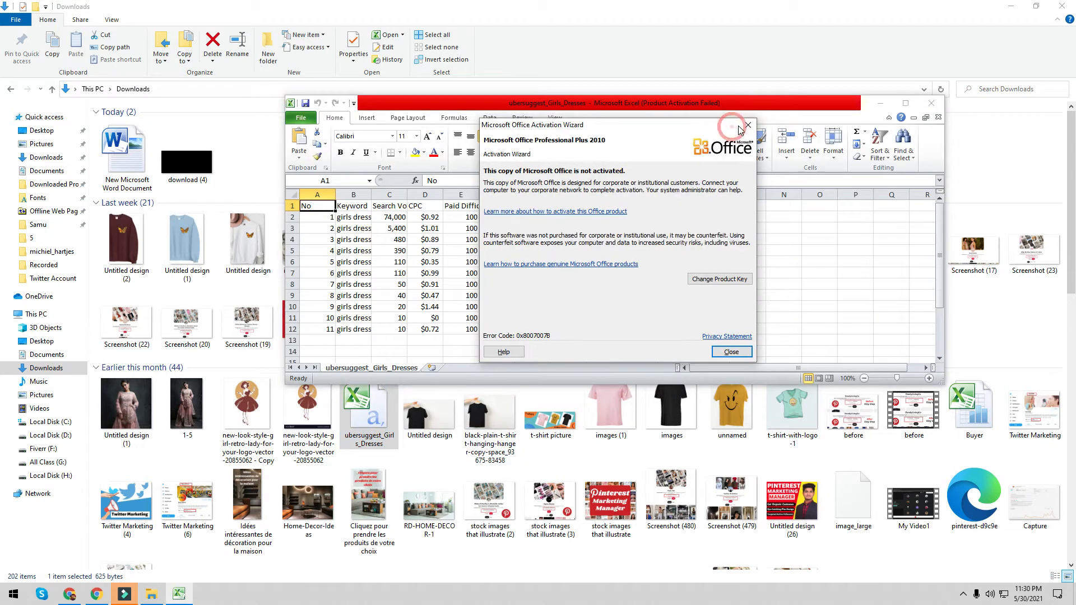
{"action": "left_click", "coordinate": [745, 126]}
{"action": "left_click", "coordinate": [932, 103]}
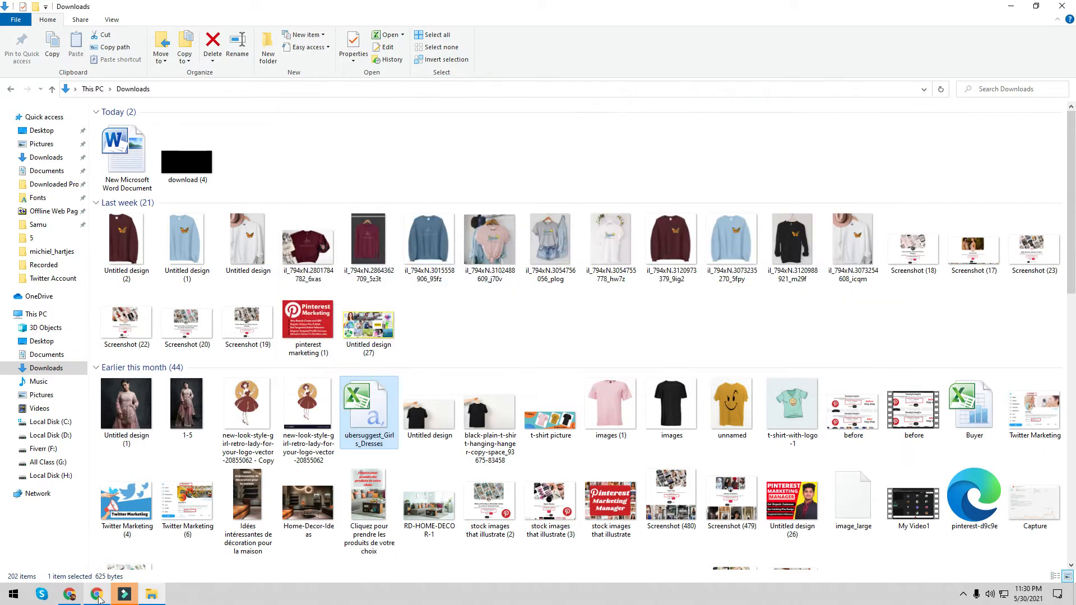
{"action": "left_click", "coordinate": [69, 595]}
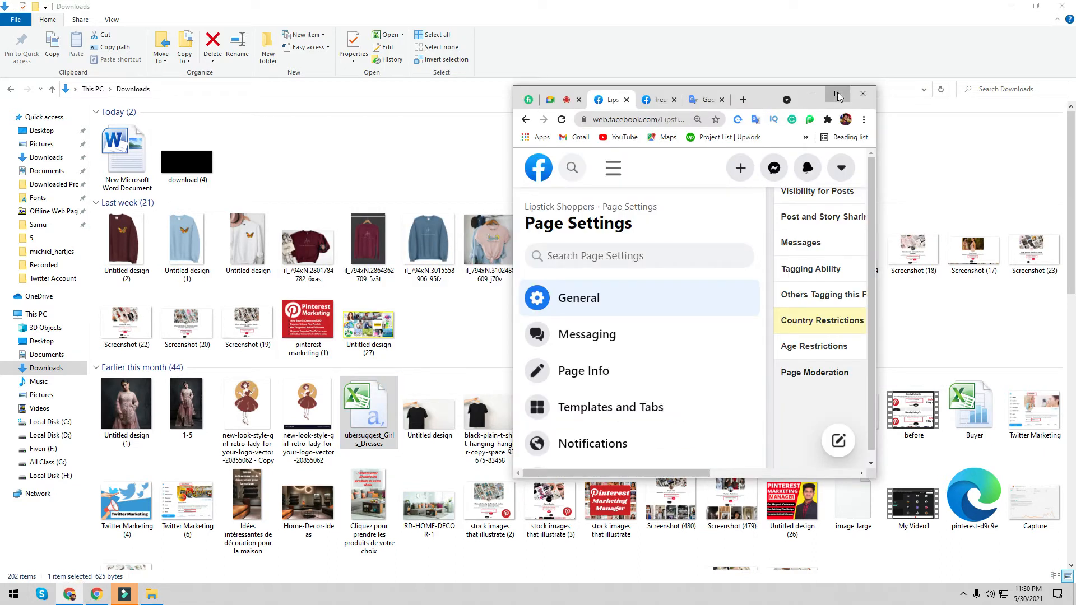
{"action": "left_click", "coordinate": [838, 94]}
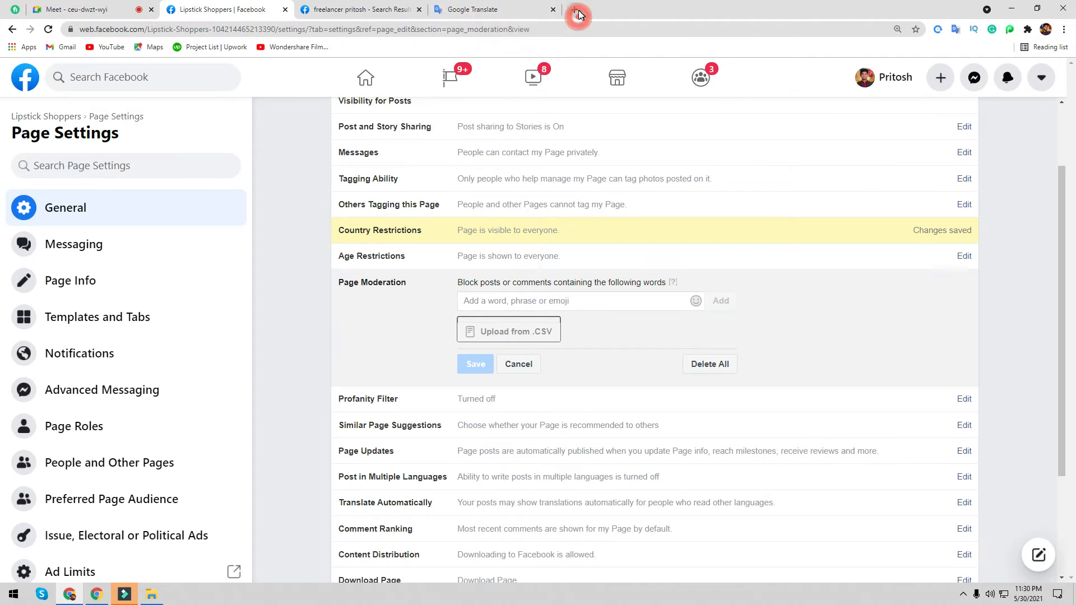
{"action": "left_click", "coordinate": [577, 11]}
{"action": "type", "text": "wor"}
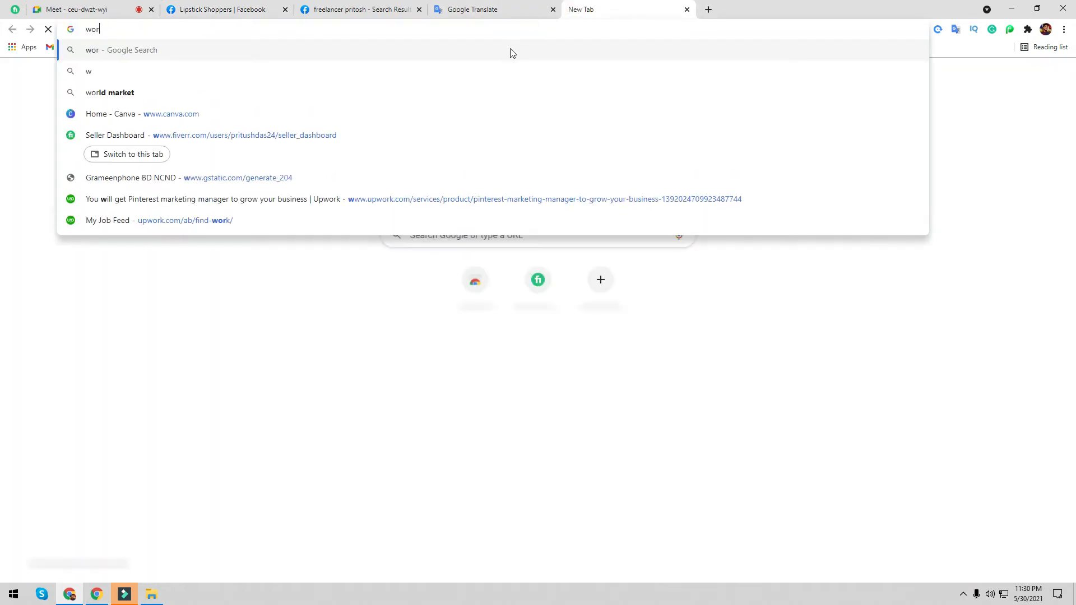
{"action": "type", "text": "d to"}
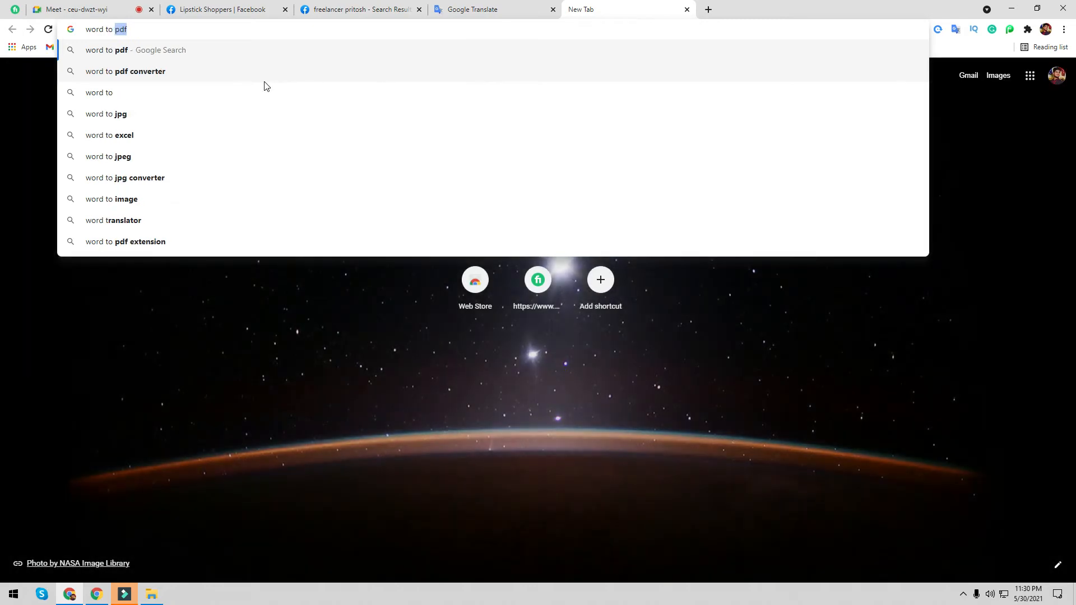
{"action": "type", "text": " csv"}
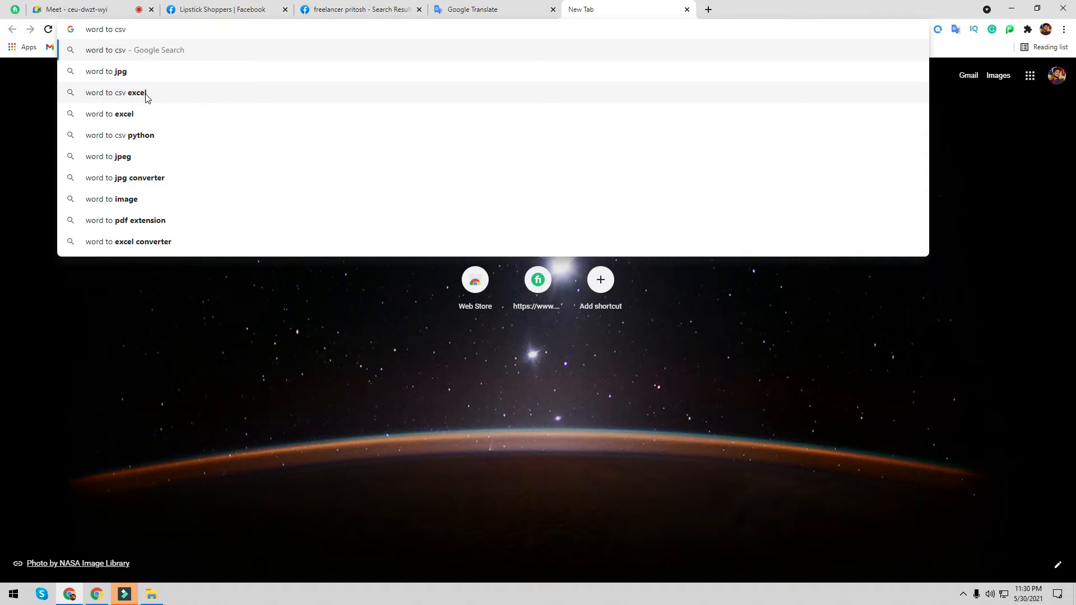
{"action": "left_click", "coordinate": [687, 9]}
{"action": "double_click", "coordinate": [732, 14]}
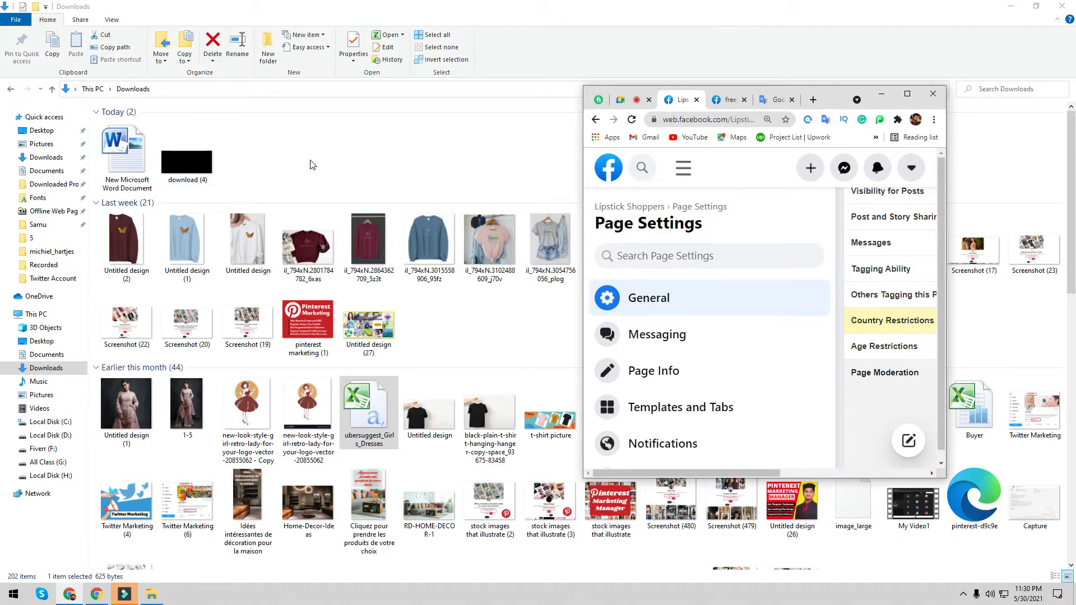
- Create a New Microsoft Excel Worksheet in Downloads, keeping its default name
{"action": "right_click", "coordinate": [310, 162]}
{"action": "mouse_move", "coordinate": [337, 307]}
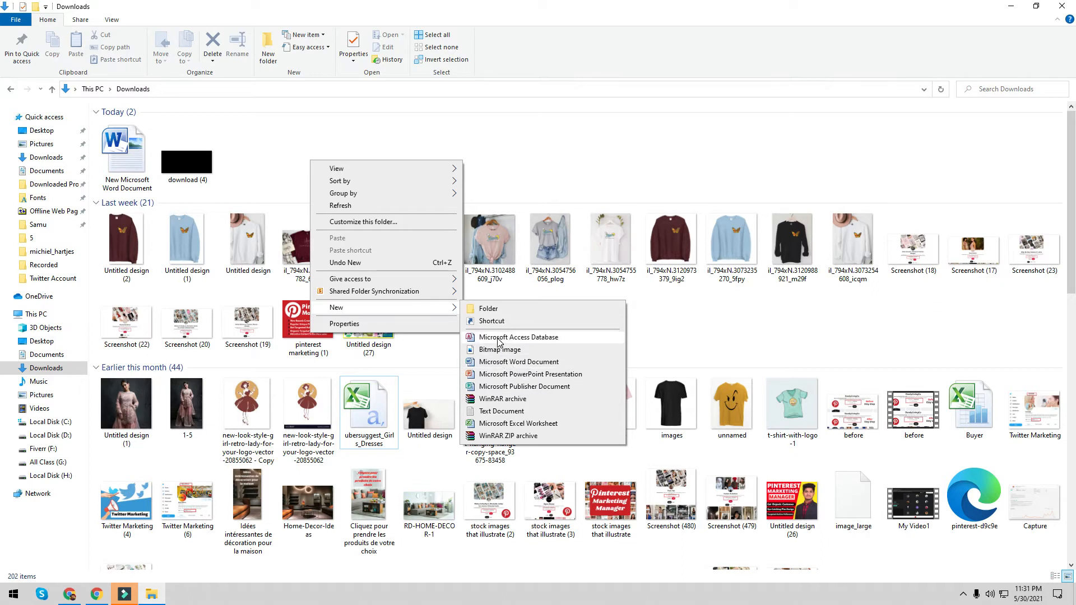
{"action": "left_click", "coordinate": [499, 424]}
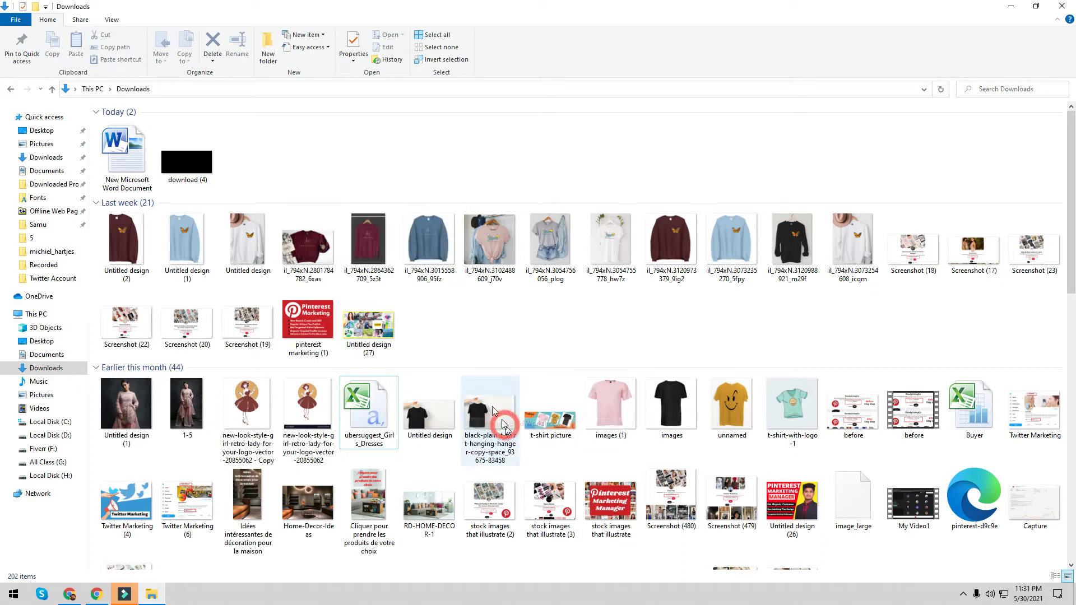
{"action": "left_click", "coordinate": [362, 152]}
- Check the new worksheet's details, an 8.54 KB Excel file, then close its properties
{"action": "right_click", "coordinate": [263, 155]}
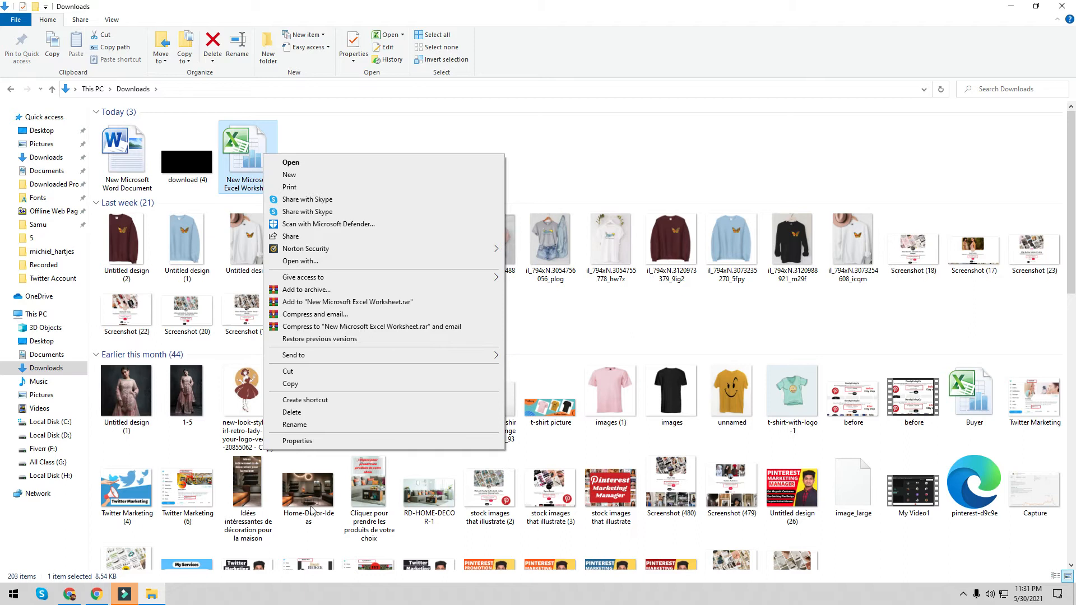
{"action": "left_click", "coordinate": [314, 444]}
{"action": "left_click", "coordinate": [339, 185]}
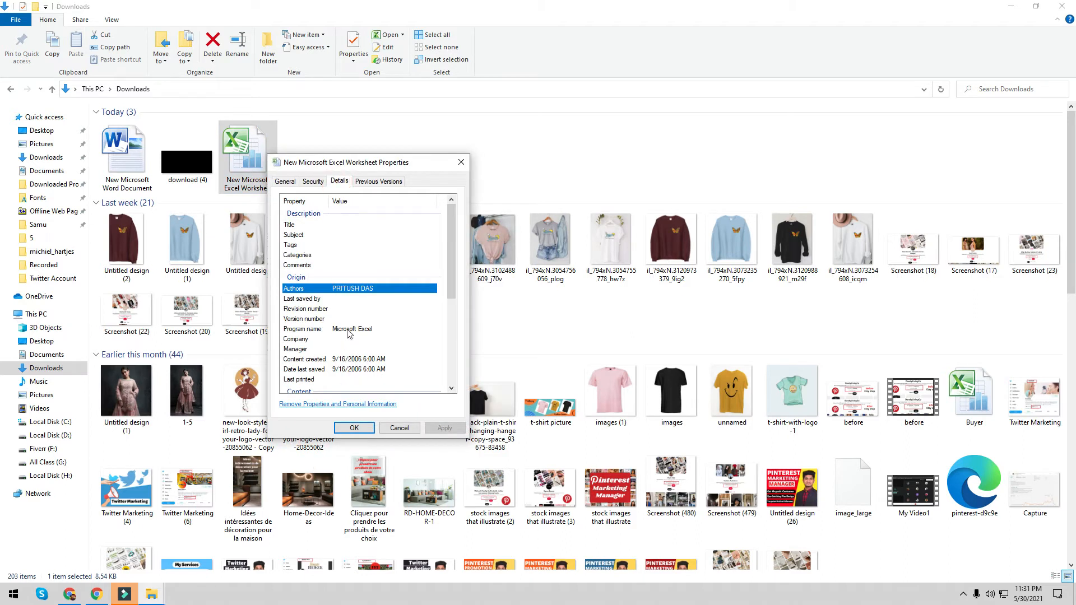
{"action": "left_click", "coordinate": [461, 163]}
- Minimize the folder and view New Text Document (2)'s details, a 0-byte text file
{"action": "left_click", "coordinate": [1010, 6]}
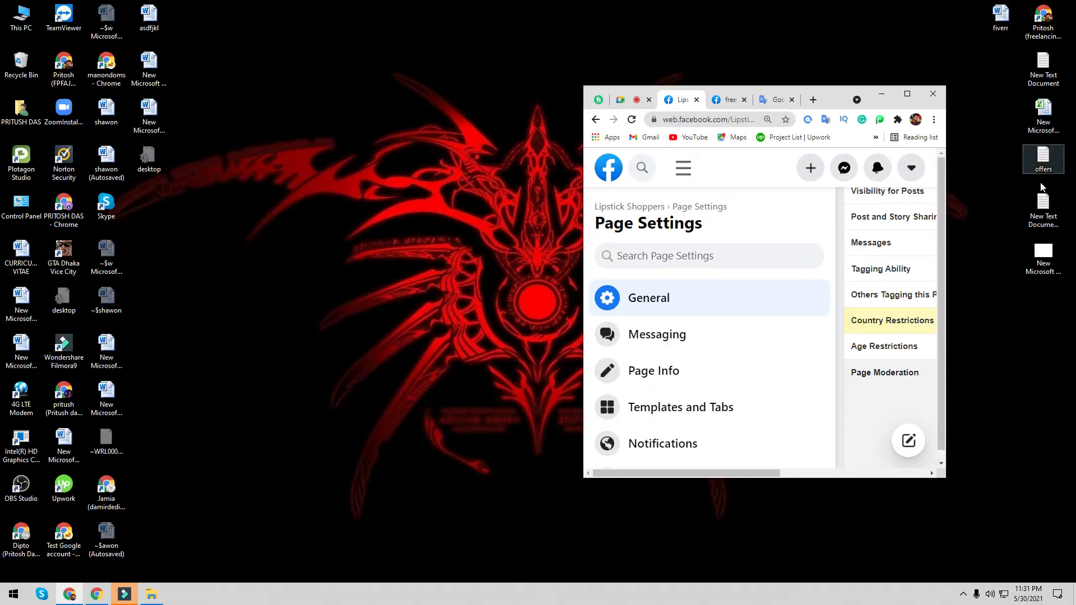
{"action": "right_click", "coordinate": [1042, 199]}
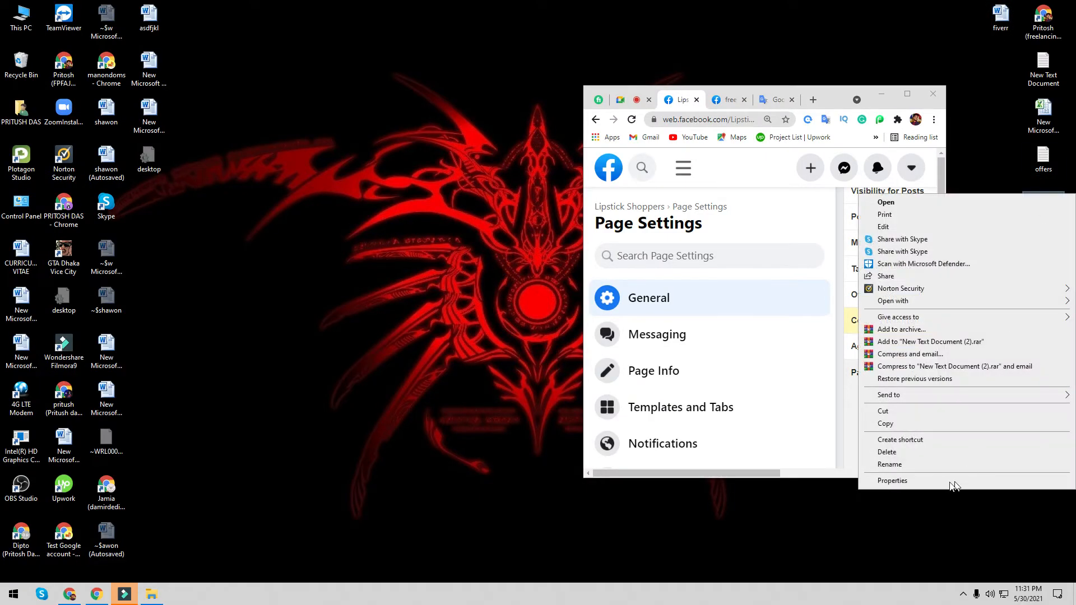
{"action": "left_click", "coordinate": [912, 474]}
{"action": "left_click", "coordinate": [941, 221]}
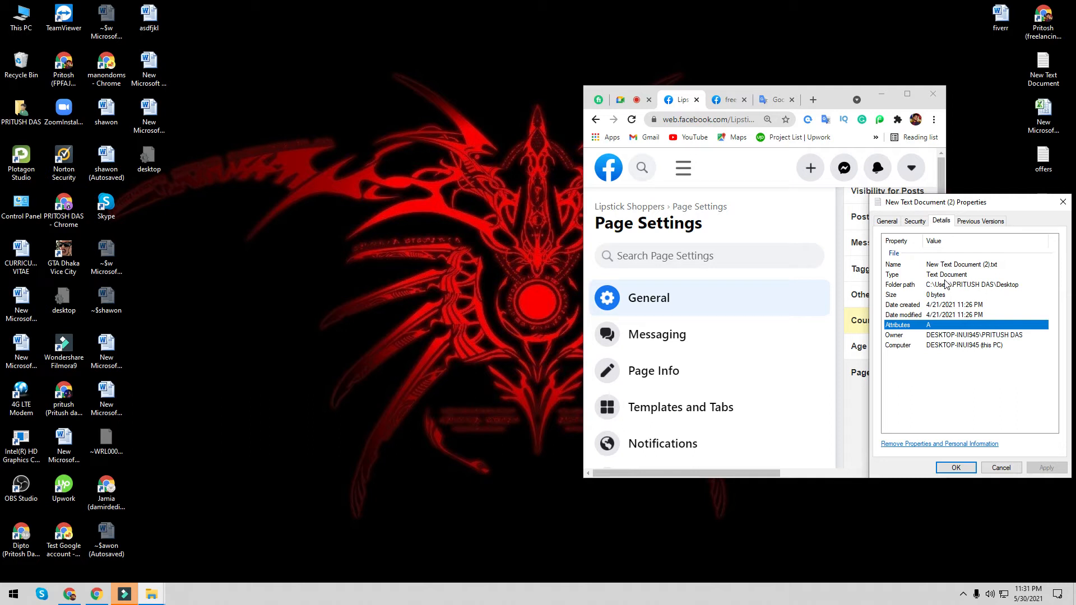
{"action": "left_click", "coordinate": [1063, 202]}
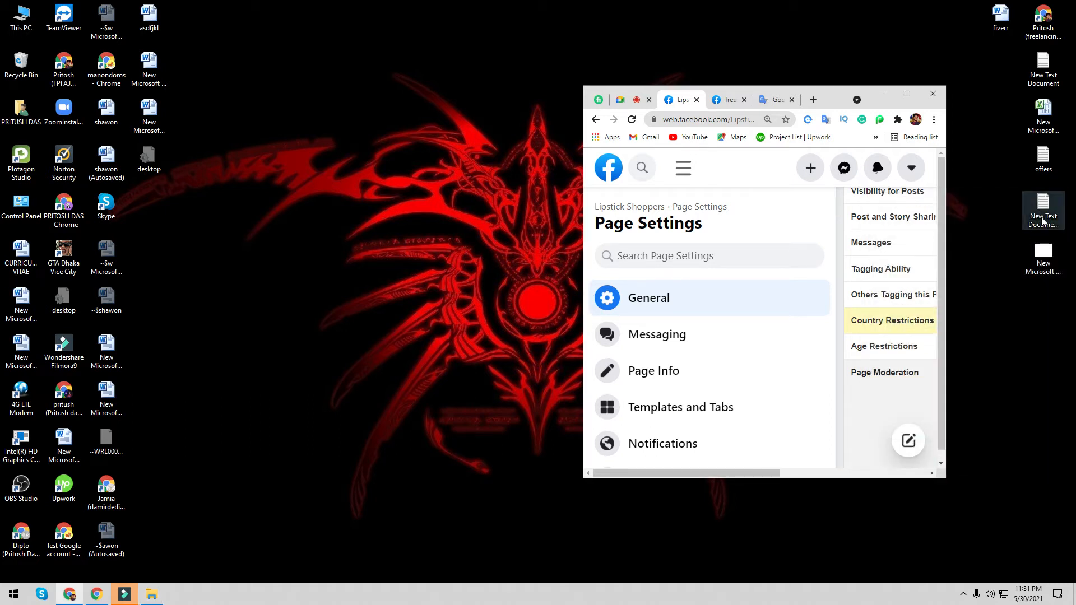
- Reopen New Text Document (2)'s properties on the Details tab
{"action": "right_click", "coordinate": [1042, 216]}
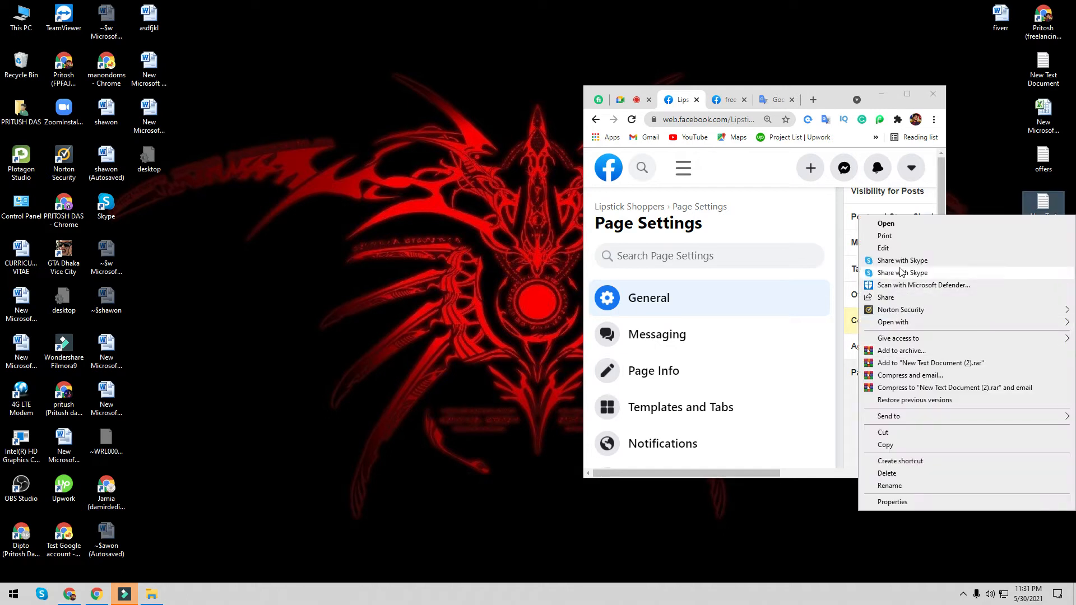
{"action": "left_click", "coordinate": [897, 502]}
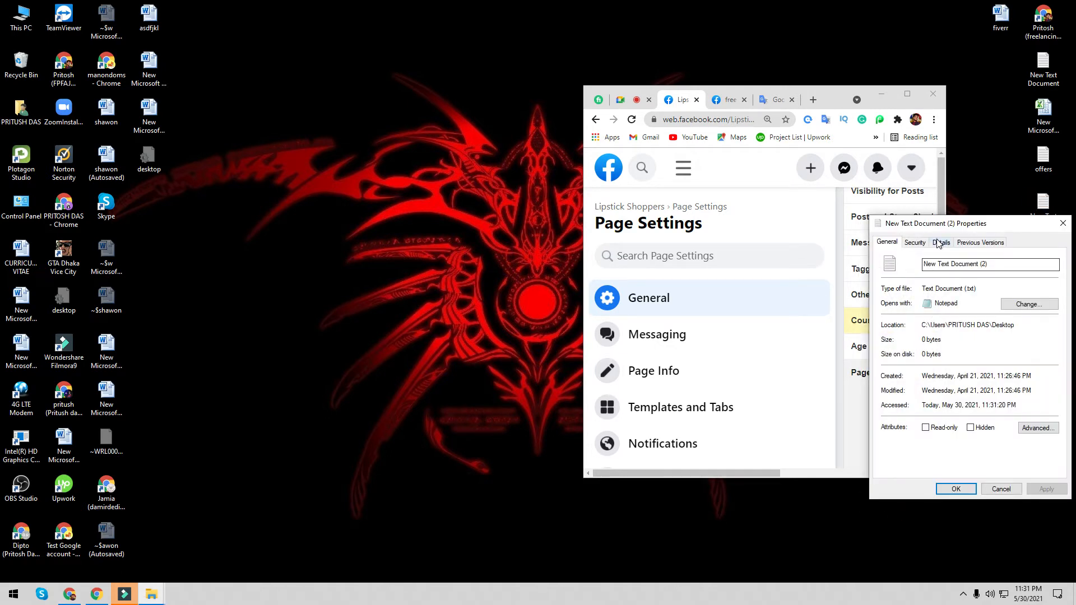
{"action": "left_click", "coordinate": [940, 243]}
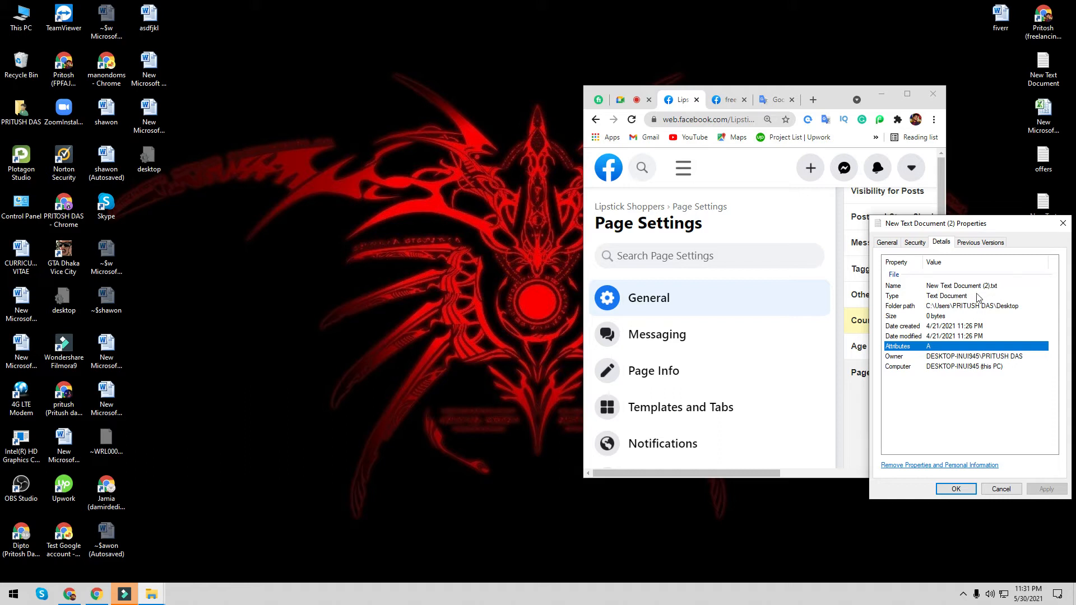
- Bring the Facebook browser window back and maximize it
{"action": "left_click", "coordinate": [71, 594]}
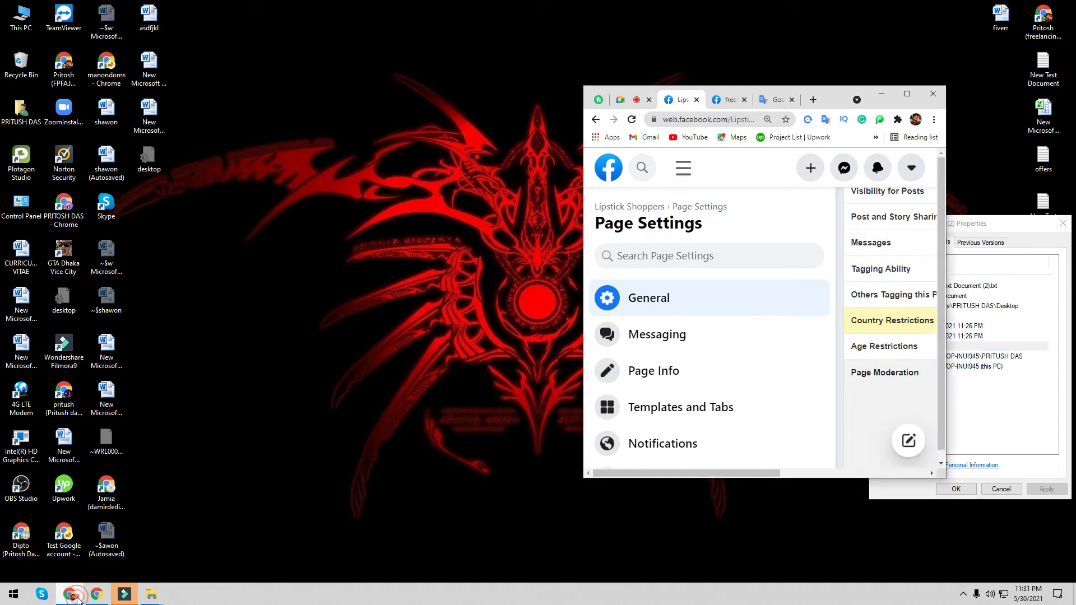
{"action": "left_click", "coordinate": [72, 595]}
{"action": "left_click", "coordinate": [71, 594]}
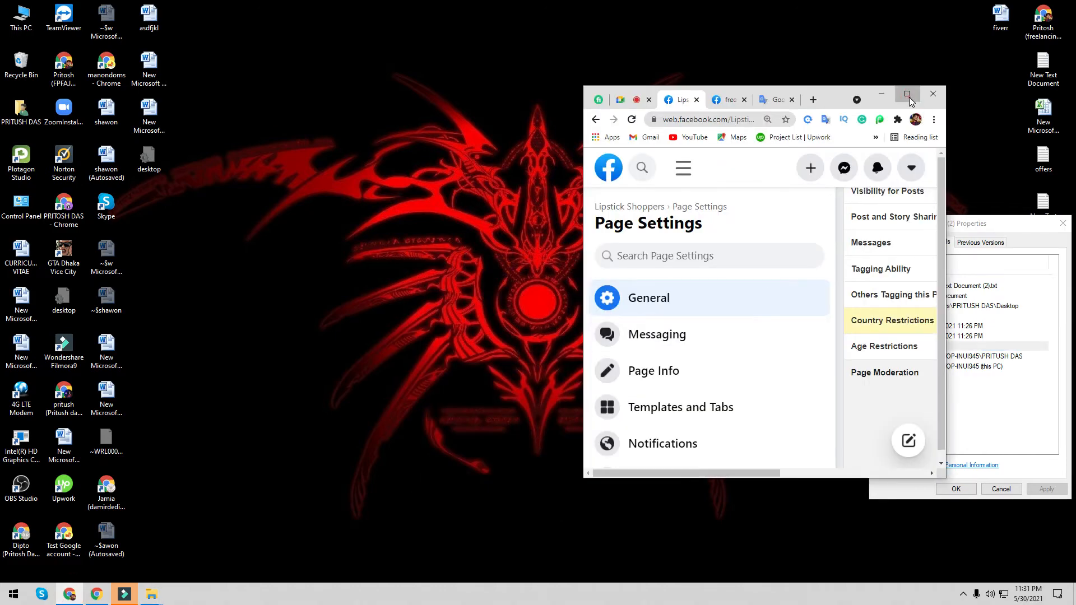
{"action": "left_click", "coordinate": [908, 94]}
- In a new tab, search Google for 'word to csv excel'
{"action": "left_click", "coordinate": [574, 16]}
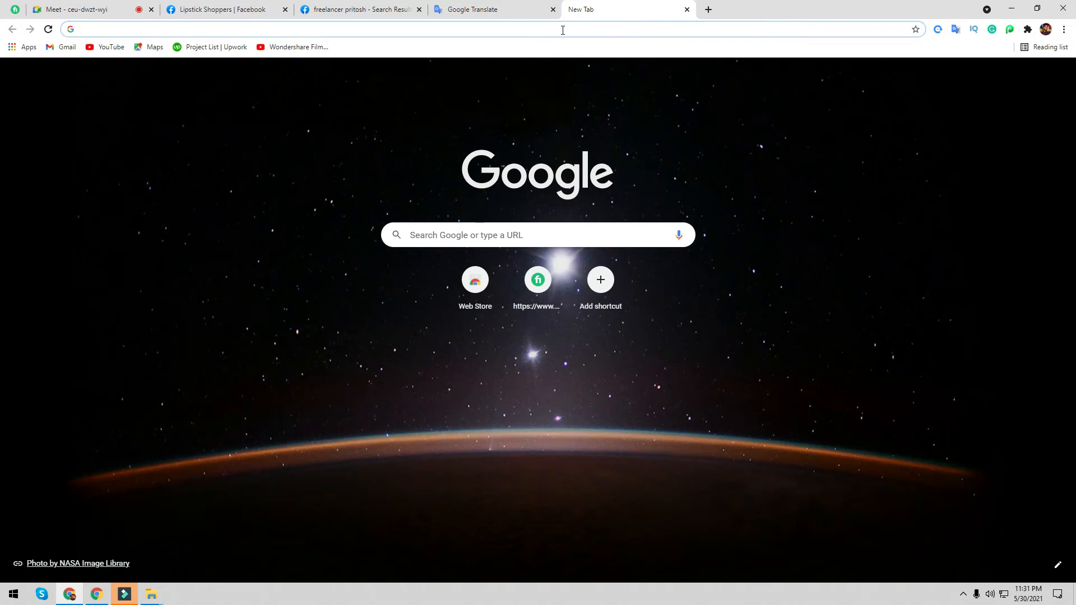
{"action": "type", "text": "word "}
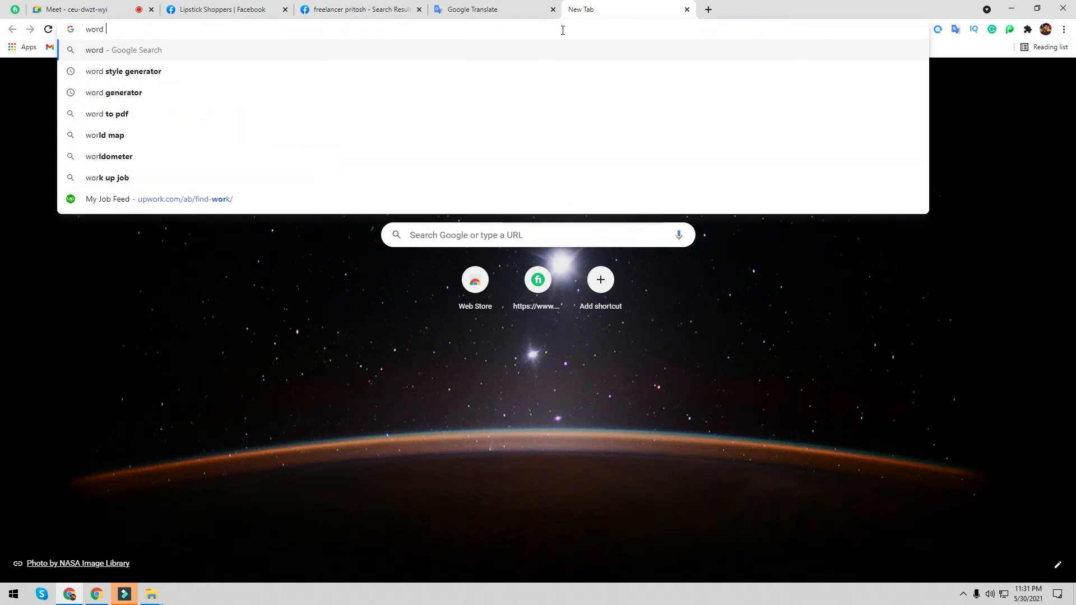
{"action": "type", "text": "to"}
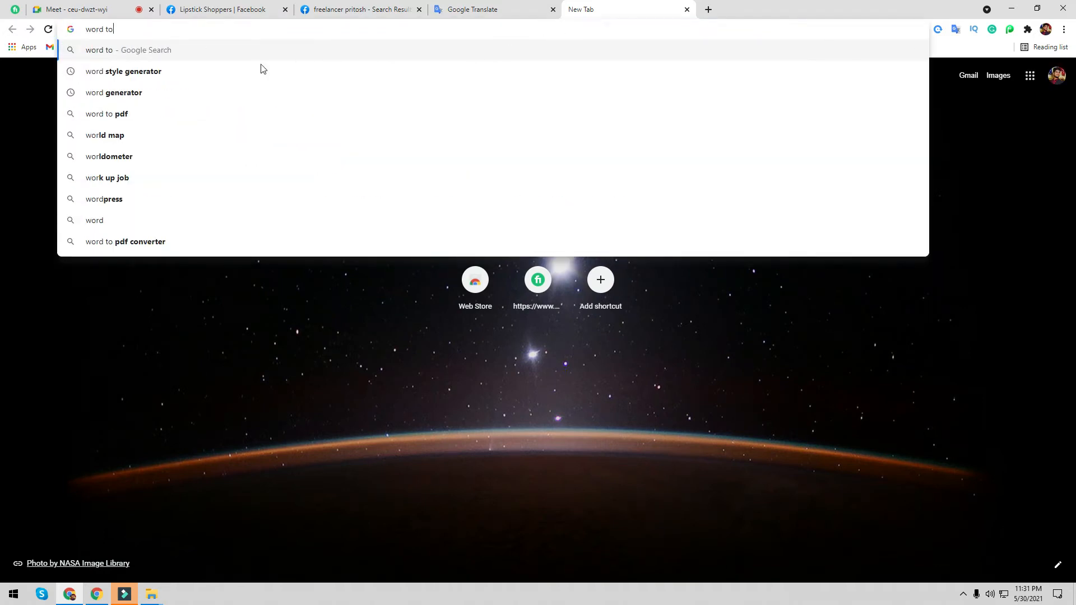
{"action": "type", "text": "csv"}
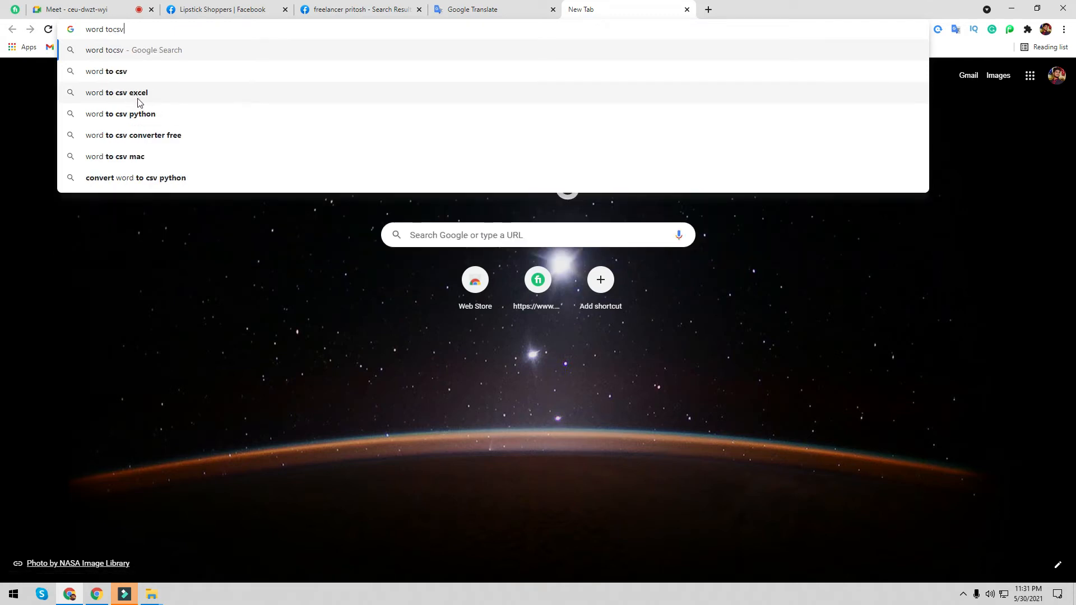
{"action": "left_click", "coordinate": [155, 95]}
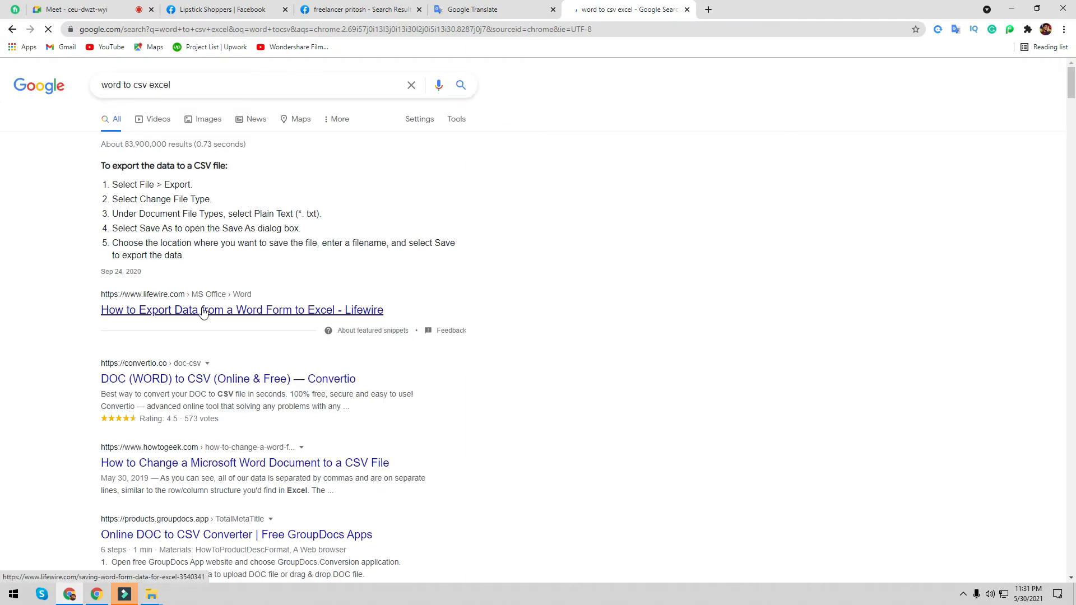
{"action": "scroll", "coordinate": [229, 106], "scroll_direction": "down", "scroll_amount": 2}
{"action": "scroll", "coordinate": [207, 101], "scroll_direction": "up", "scroll_amount": 2}
- Refine the search to 'word to csv excel converter' and open the GroupDocs DOC to CSV result
{"action": "left_click", "coordinate": [207, 88]}
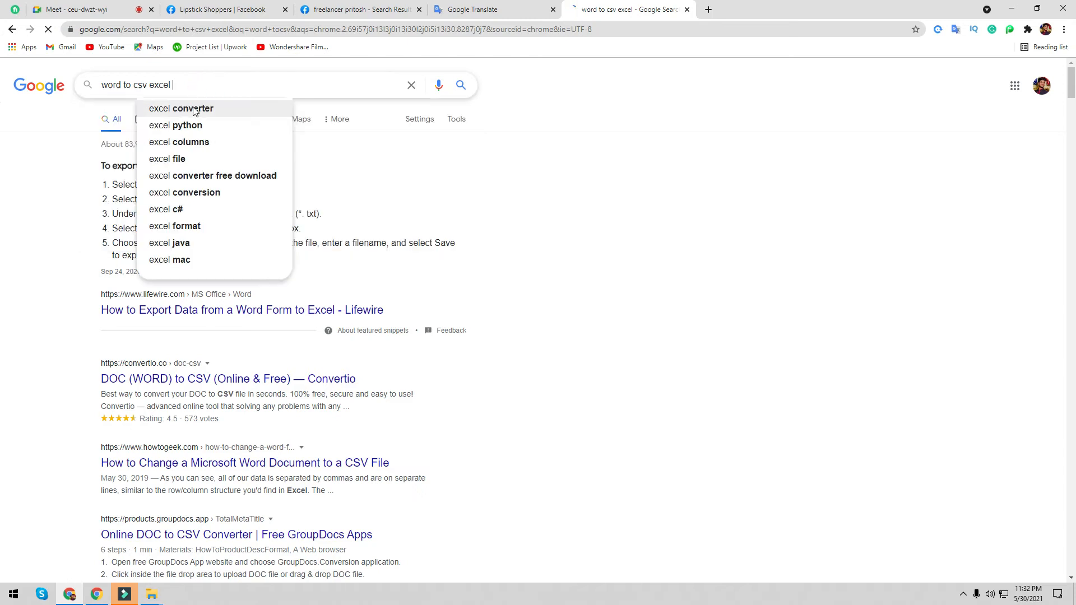
{"action": "left_click", "coordinate": [197, 113]}
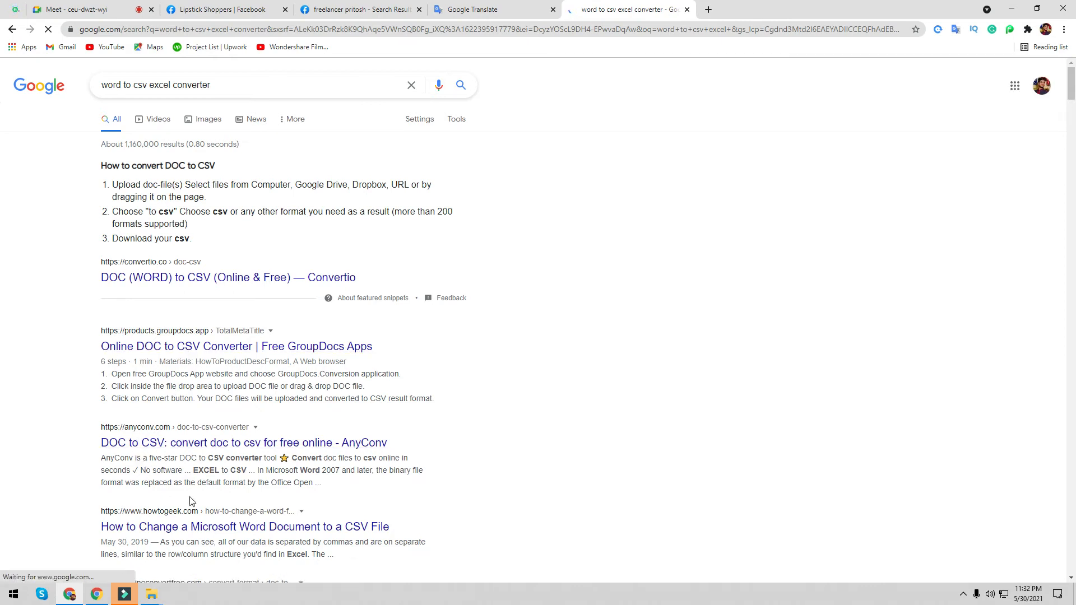
{"action": "left_click", "coordinate": [192, 346]}
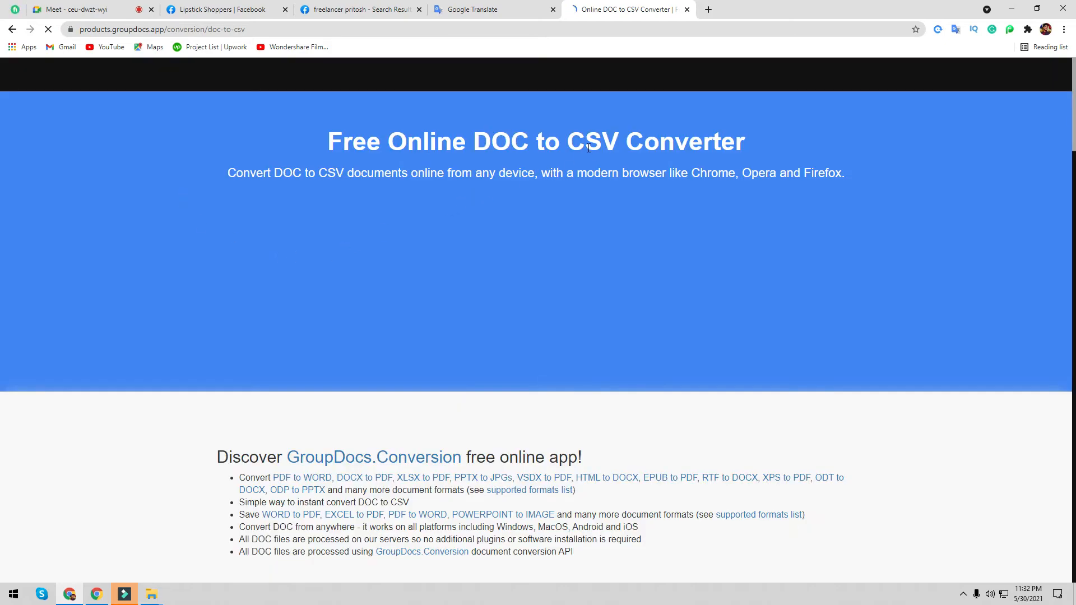
- Read through GroupDocs' six-step DOC to CSV guide, then go back to the Google results
{"action": "scroll", "coordinate": [601, 200], "scroll_direction": "down", "scroll_amount": 10}
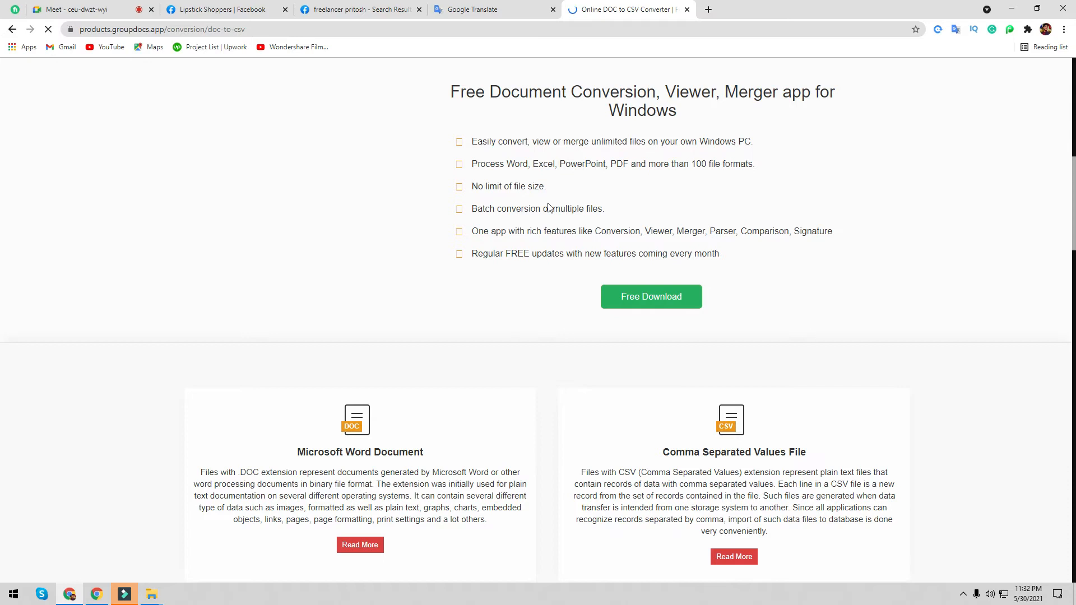
{"action": "scroll", "coordinate": [542, 218], "scroll_direction": "down", "scroll_amount": 5}
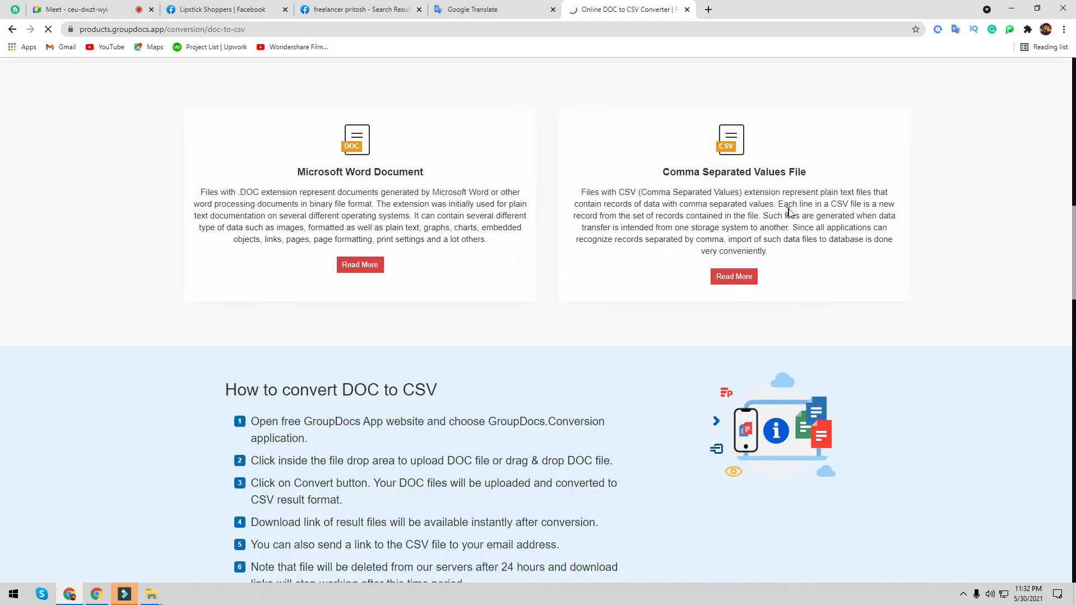
{"action": "scroll", "coordinate": [635, 280], "scroll_direction": "down", "scroll_amount": 9}
{"action": "scroll", "coordinate": [577, 365], "scroll_direction": "up", "scroll_amount": 20}
{"action": "scroll", "coordinate": [577, 367], "scroll_direction": "down", "scroll_amount": 1}
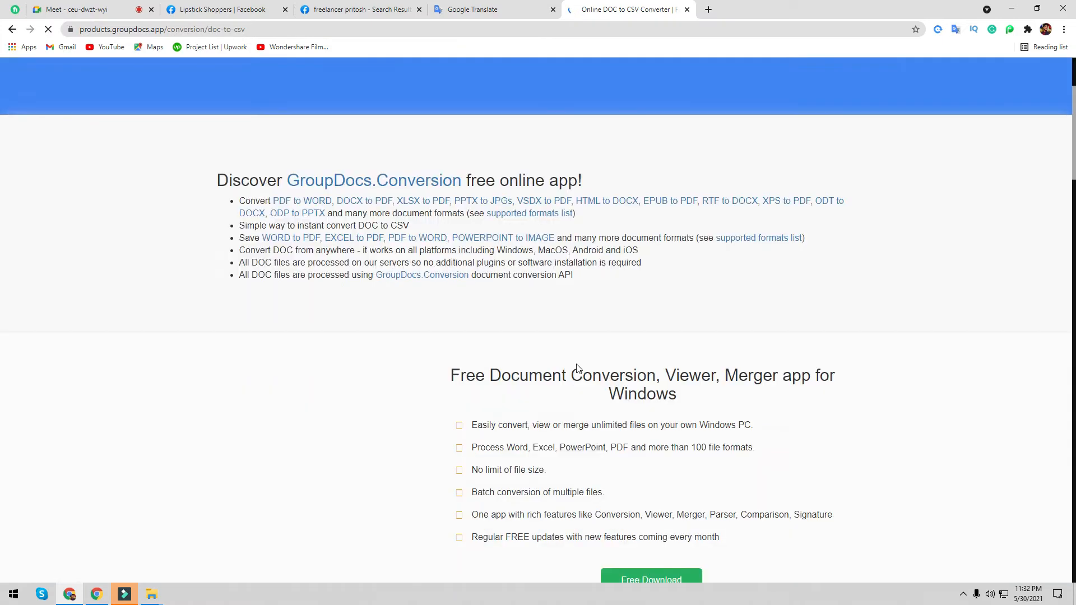
{"action": "scroll", "coordinate": [577, 367], "scroll_direction": "down", "scroll_amount": 3}
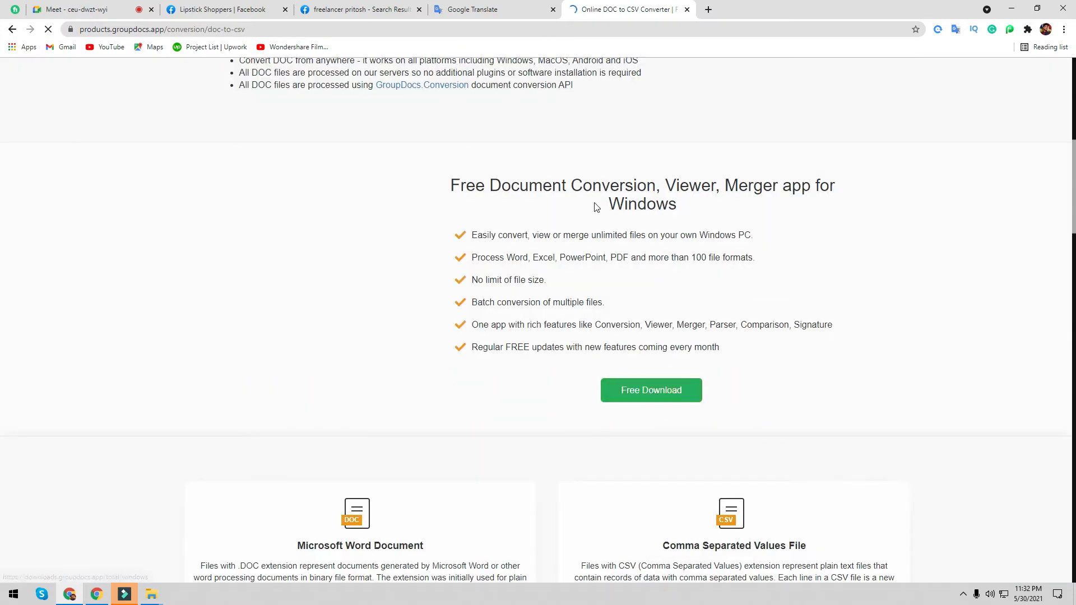
{"action": "scroll", "coordinate": [637, 305], "scroll_direction": "down", "scroll_amount": 12}
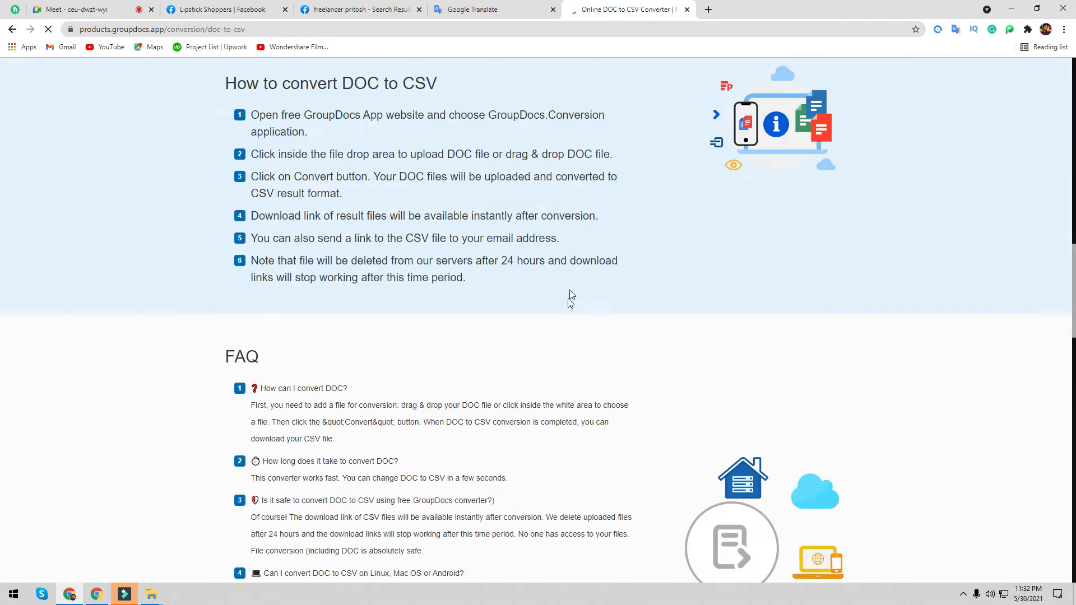
{"action": "scroll", "coordinate": [554, 110], "scroll_direction": "up", "scroll_amount": 7}
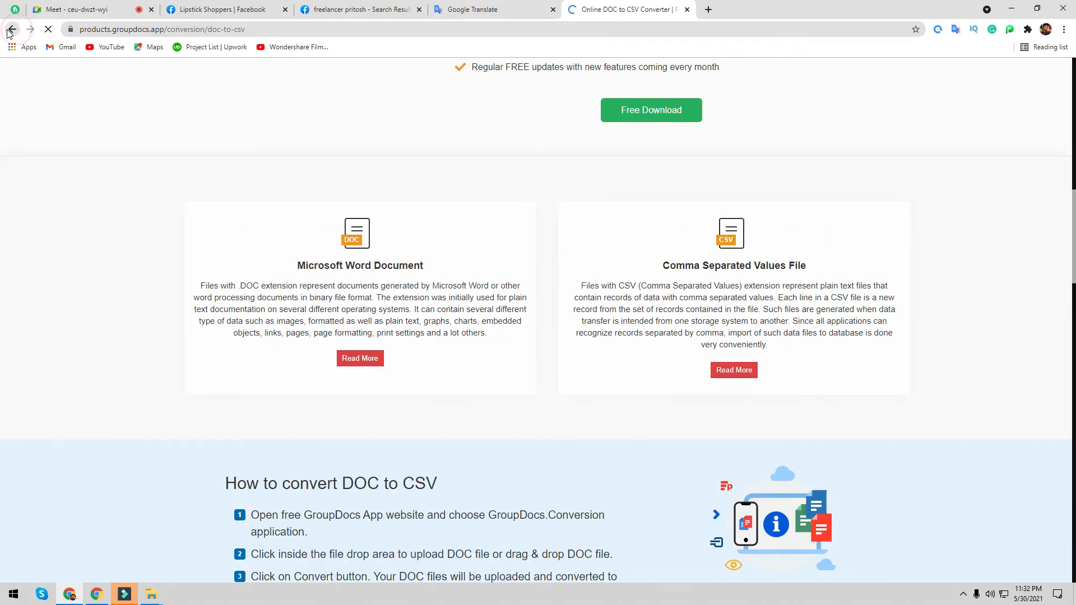
{"action": "left_click", "coordinate": [13, 29]}
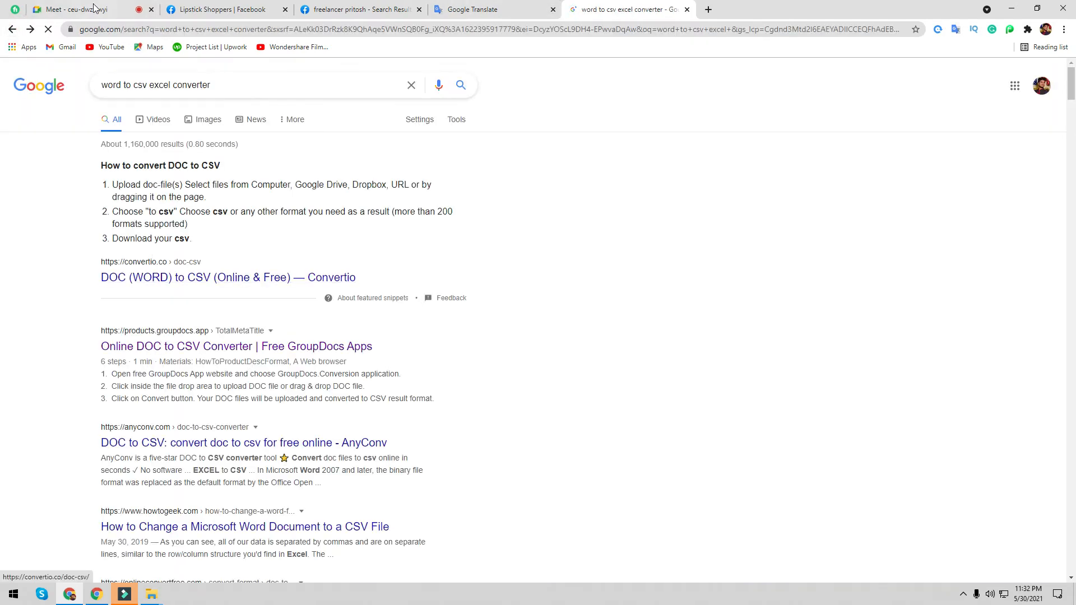
- Open the onlineconvertfree.com DOC to CSV result in a new tab and switch to it
{"action": "left_click", "coordinate": [92, 8]}
{"action": "left_click", "coordinate": [676, 5]}
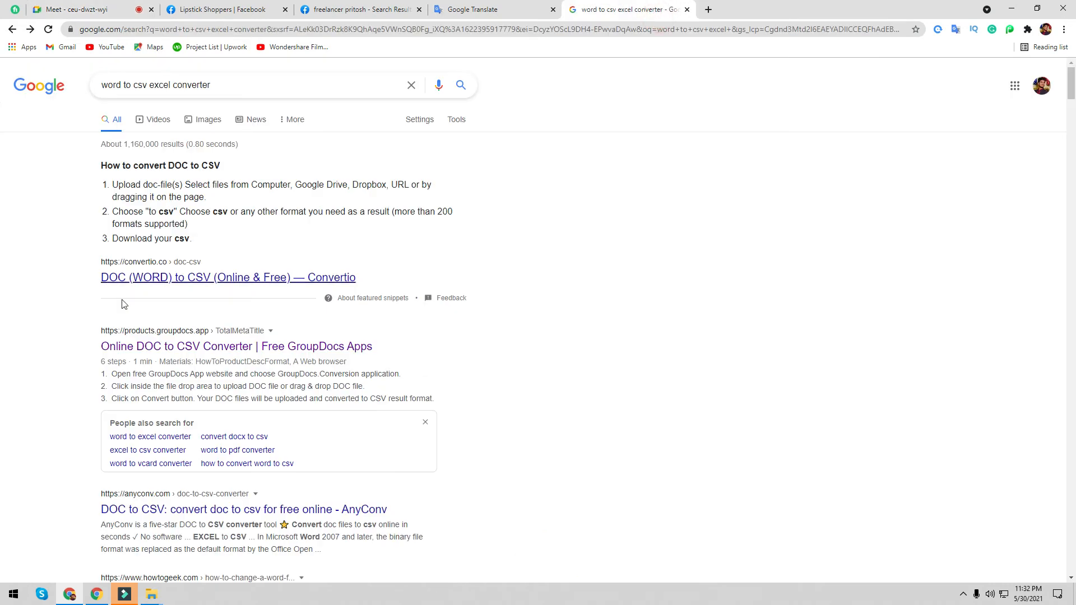
{"action": "scroll", "coordinate": [240, 422], "scroll_direction": "down", "scroll_amount": 6}
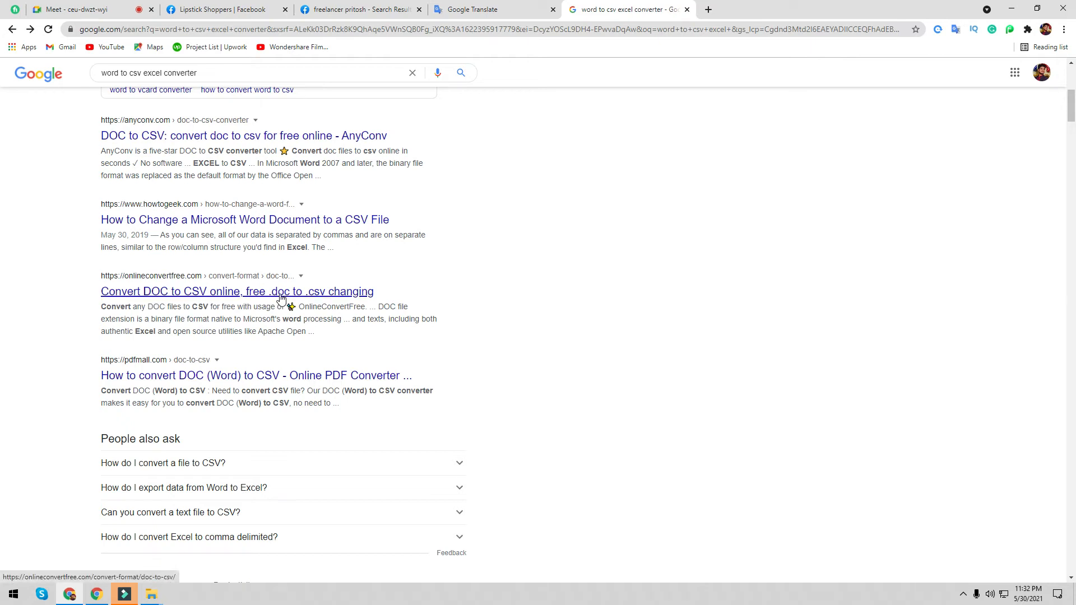
{"action": "right_click", "coordinate": [281, 298]}
{"action": "left_click", "coordinate": [295, 303]}
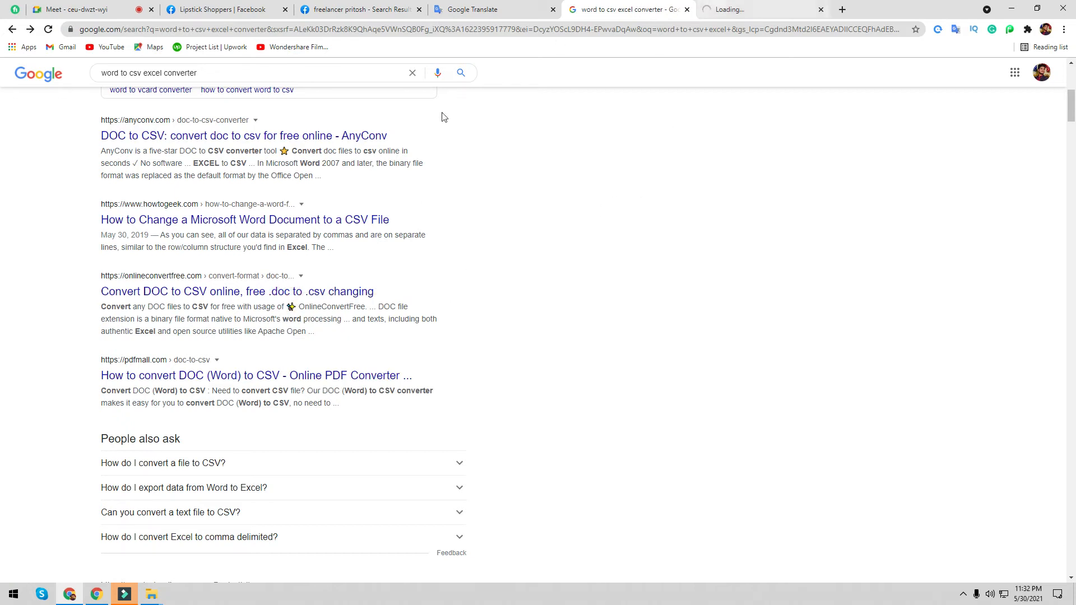
{"action": "scroll", "coordinate": [345, 309], "scroll_direction": "up", "scroll_amount": 2}
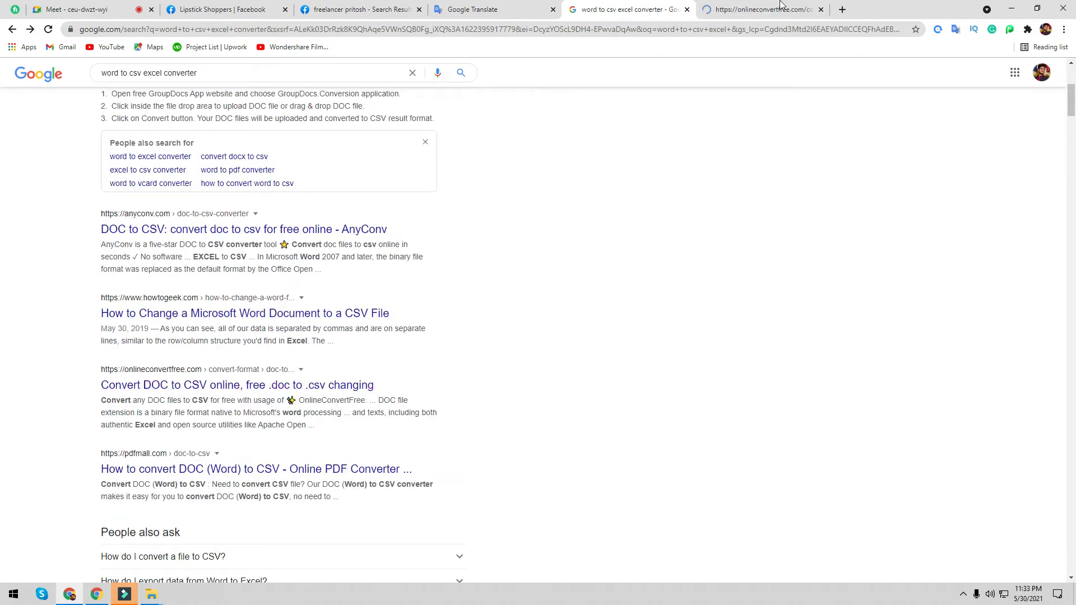
{"action": "left_click", "coordinate": [733, 7]}
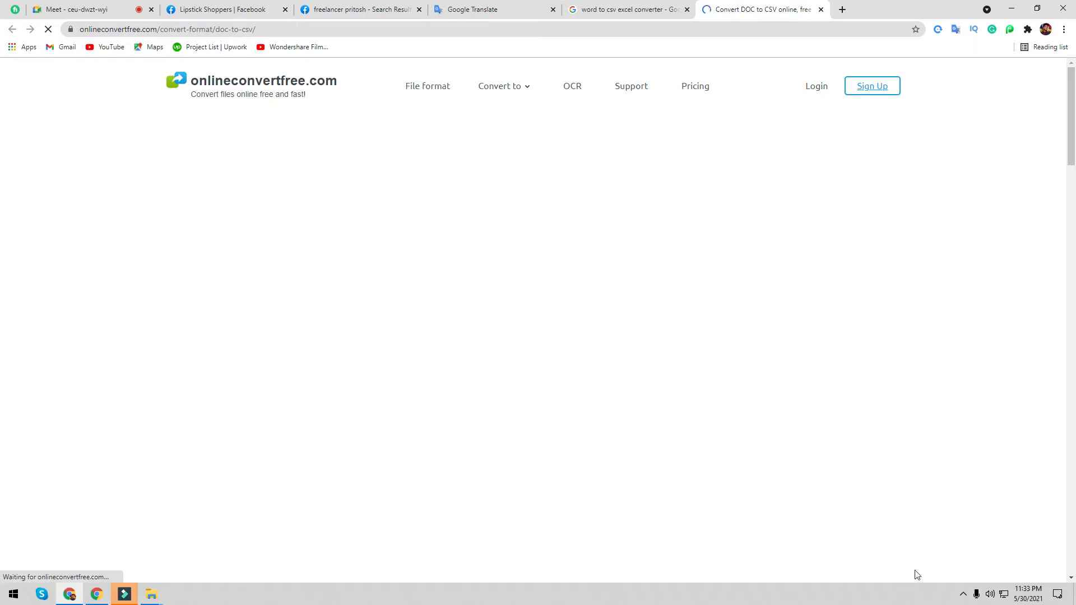
- Operate the taskbar's system tray area while the onlineconvertfree DOC to CSV page loads
{"action": "left_click", "coordinate": [964, 593]}
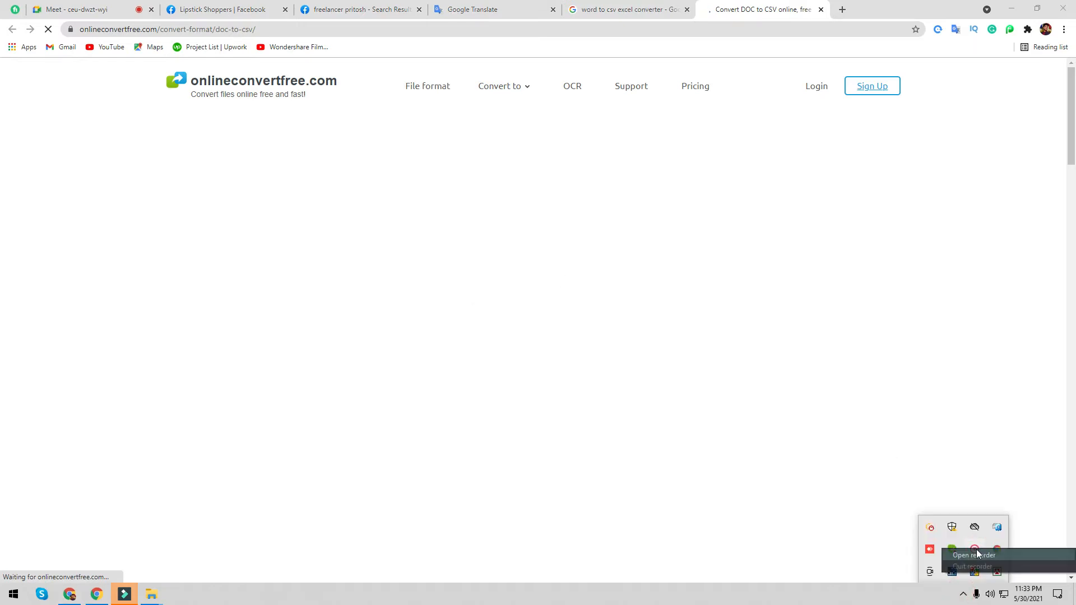
{"action": "left_click", "coordinate": [968, 555]}
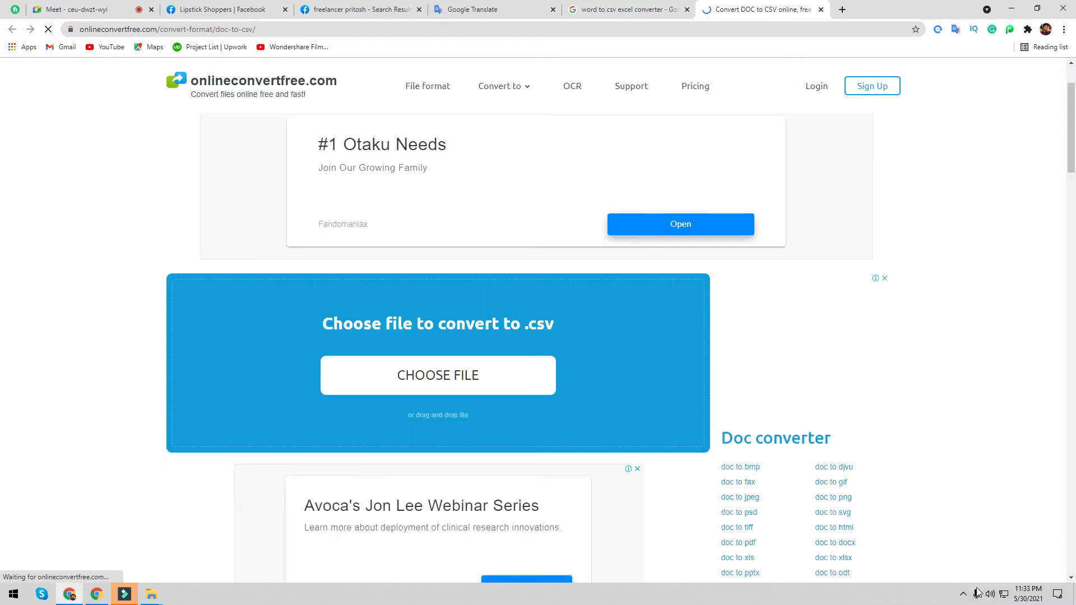
{"action": "left_click", "coordinate": [963, 593]}
{"action": "right_click", "coordinate": [980, 559]}
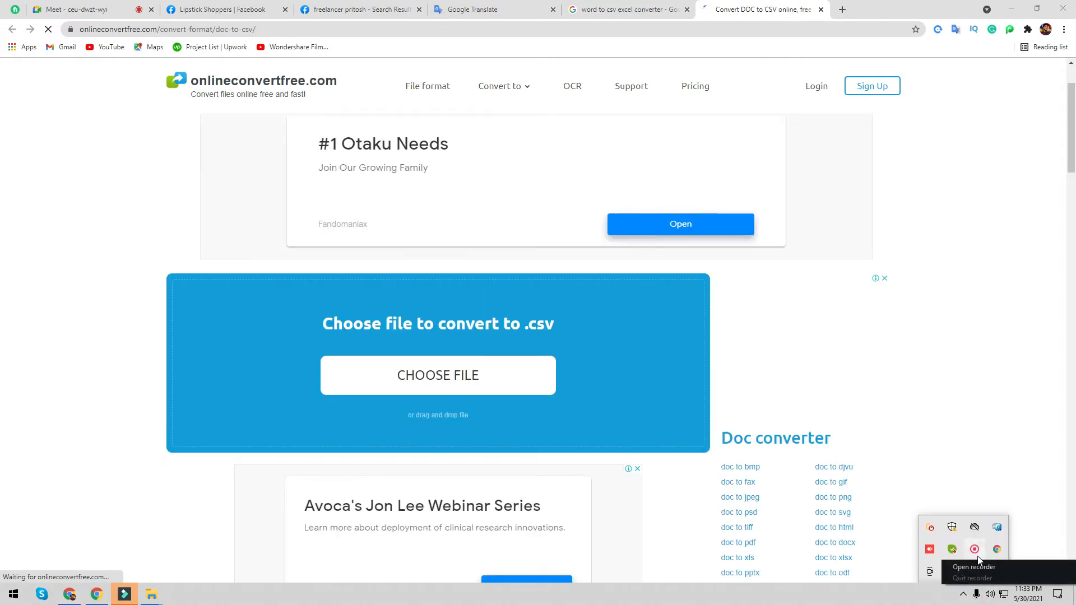
{"action": "left_click", "coordinate": [975, 567]}
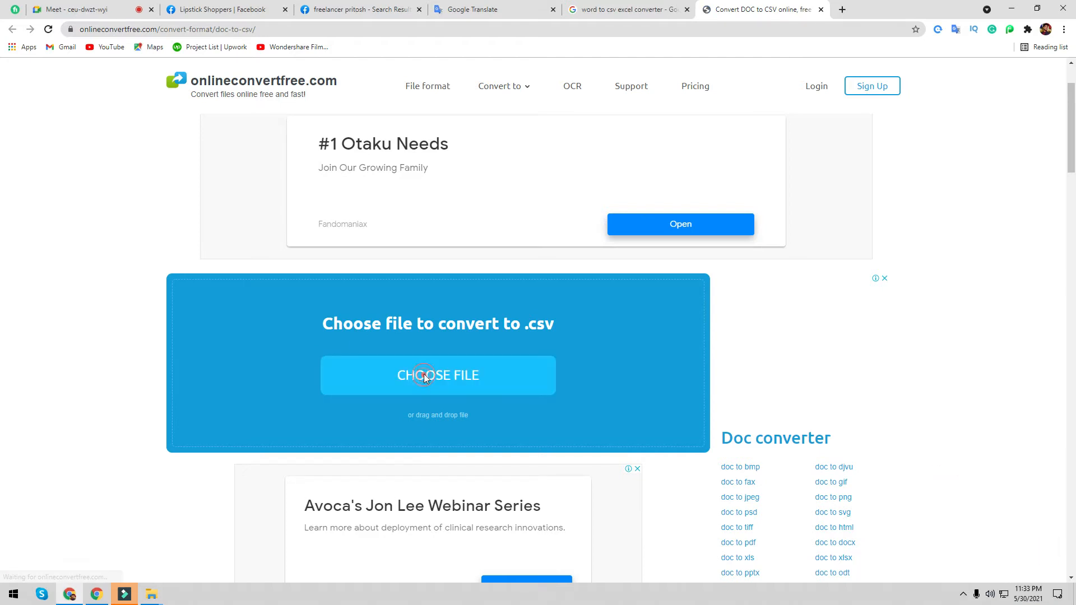
- Choose New Microsoft Word Document from the Downloads folder as the file to convert
{"action": "left_click", "coordinate": [449, 381]}
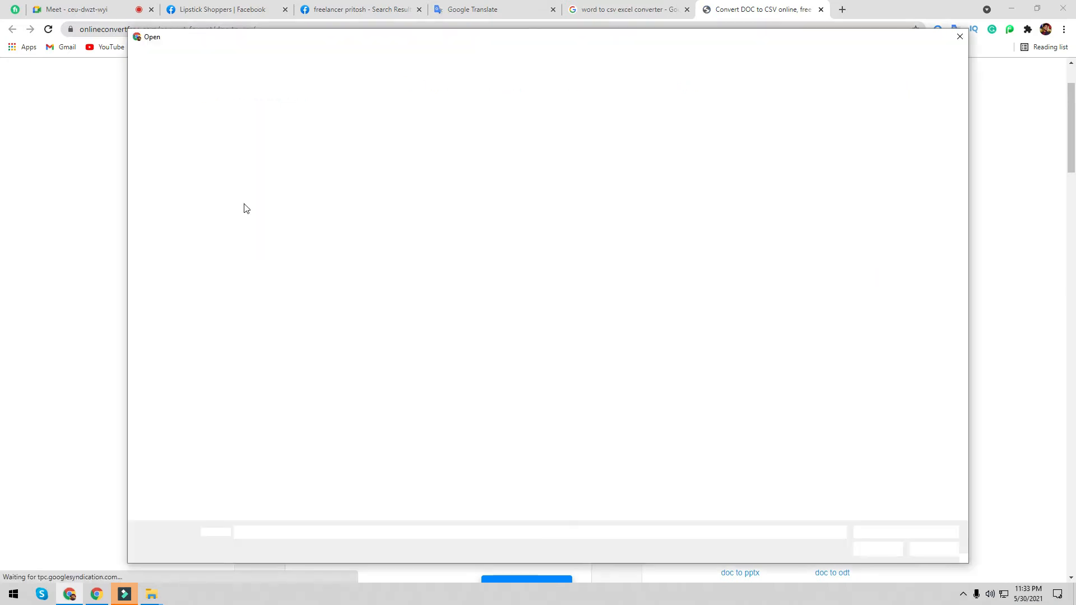
{"action": "left_click", "coordinate": [173, 143]}
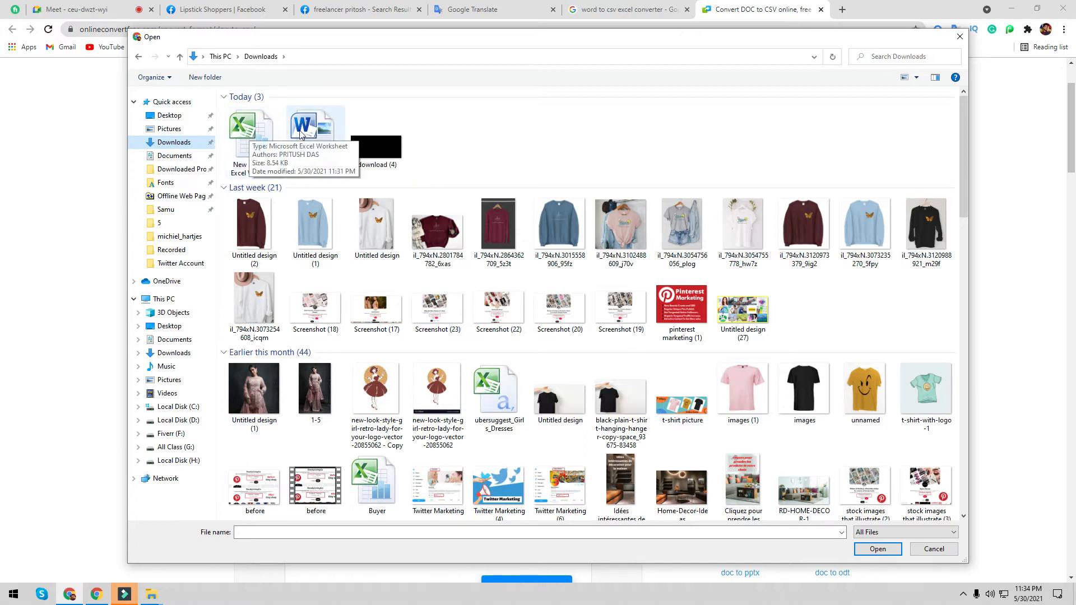
{"action": "double_click", "coordinate": [325, 130]}
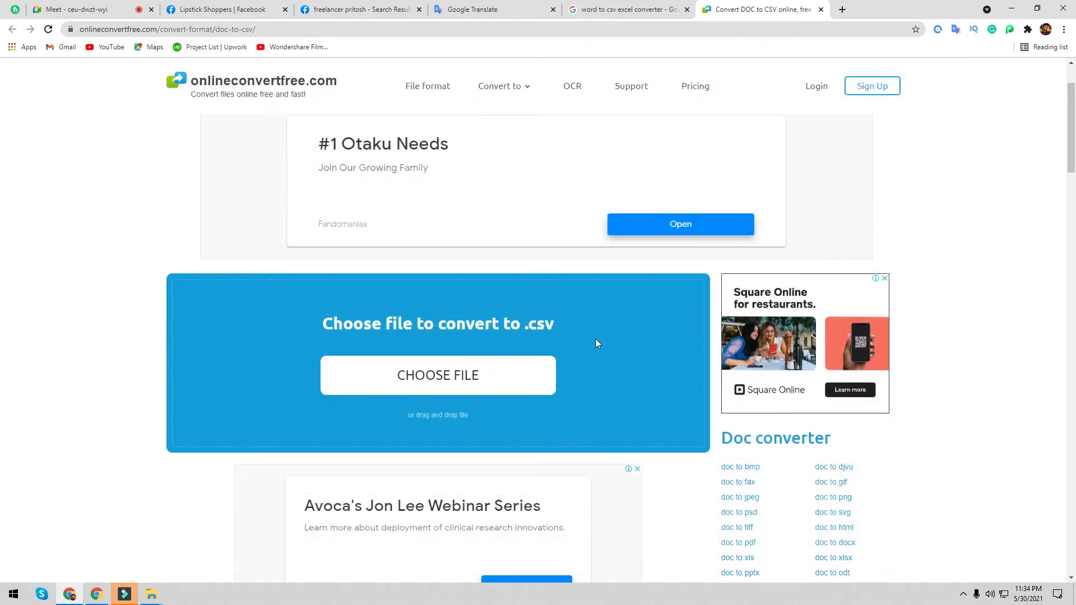
- Reopen the file picker and dismiss it with Esc without choosing anything
{"action": "scroll", "coordinate": [533, 339], "scroll_direction": "down", "scroll_amount": 2}
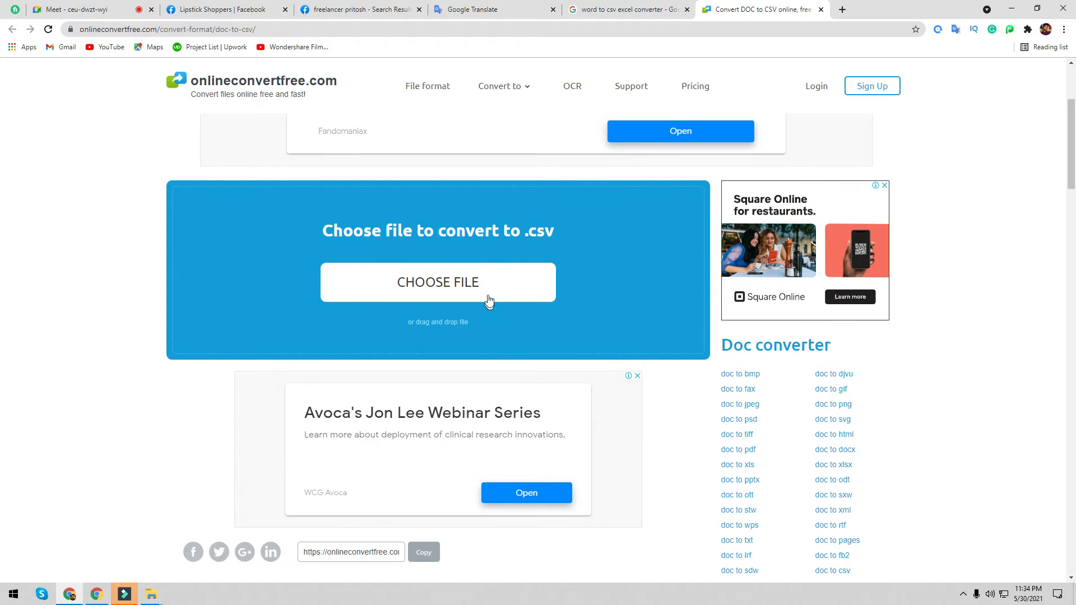
{"action": "scroll", "coordinate": [519, 281], "scroll_direction": "down", "scroll_amount": 3}
{"action": "scroll", "coordinate": [529, 297], "scroll_direction": "up", "scroll_amount": 7}
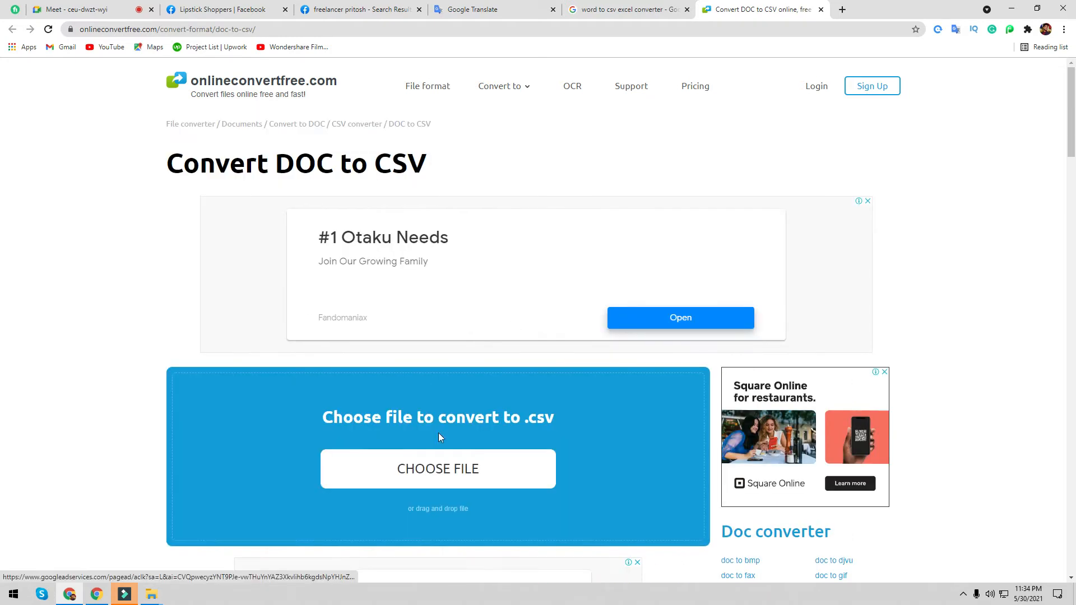
{"action": "left_click", "coordinate": [426, 469]}
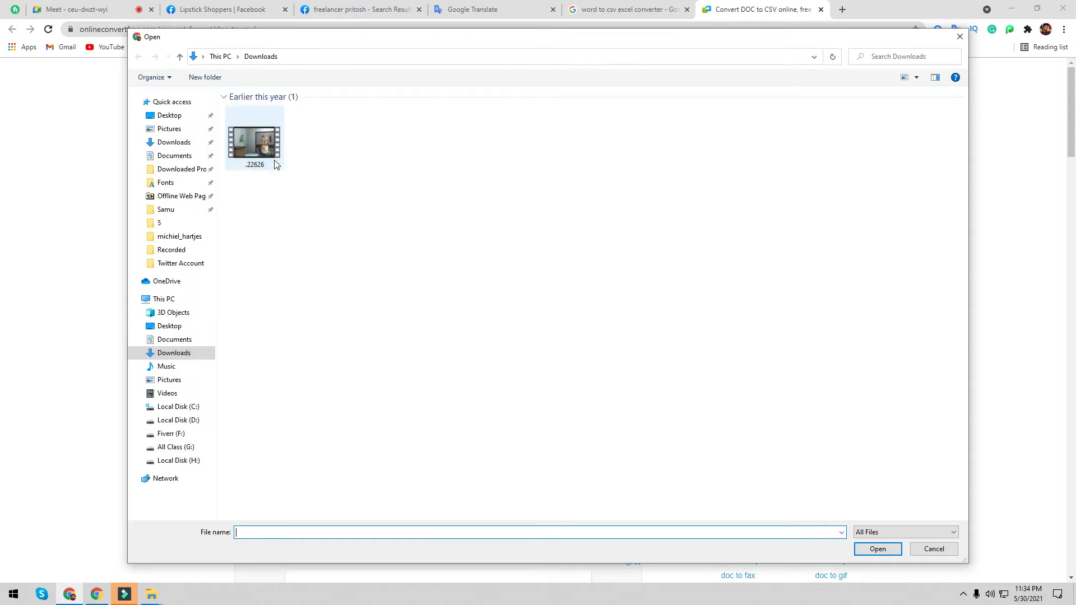
{"action": "key", "text": "Escape"}
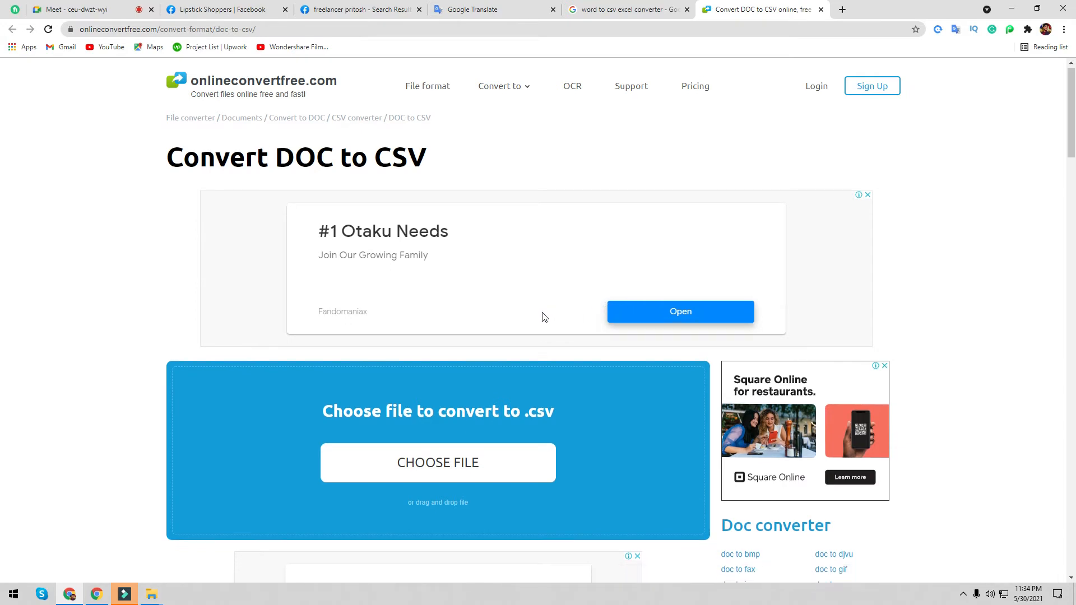
- Start converting New Microsoft Word Document.docx to csv with the CONVERT button
{"action": "scroll", "coordinate": [543, 314], "scroll_direction": "down", "scroll_amount": 5}
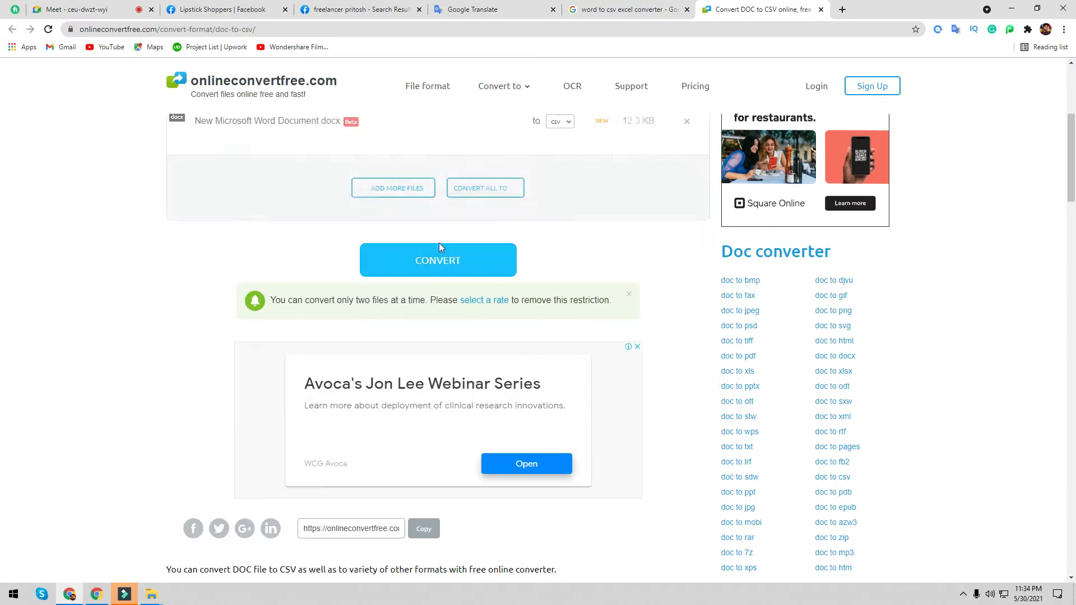
{"action": "scroll", "coordinate": [543, 259], "scroll_direction": "up", "scroll_amount": 2}
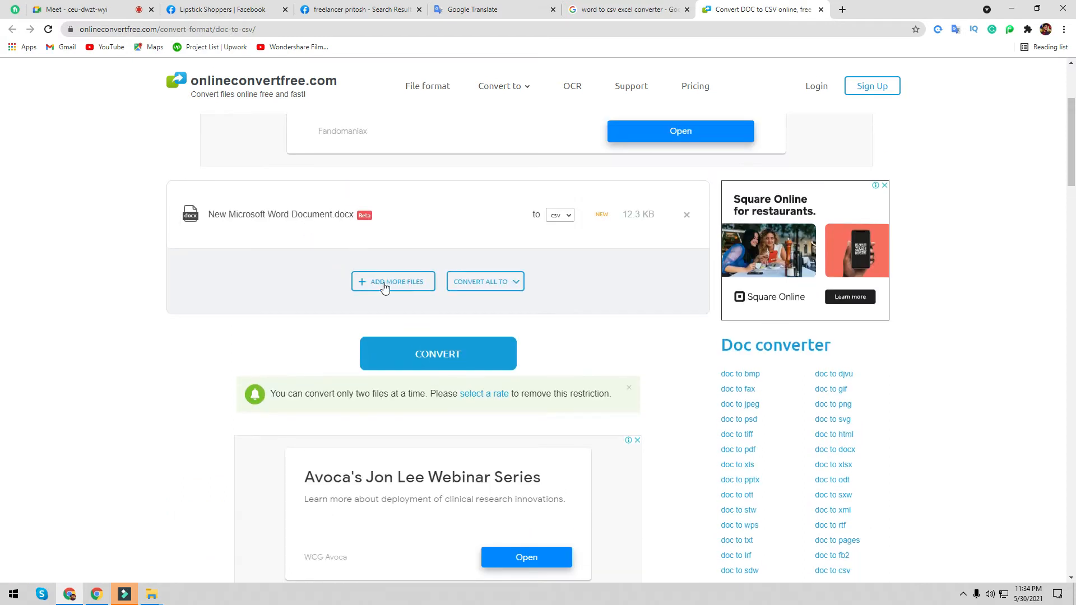
{"action": "scroll", "coordinate": [545, 488], "scroll_direction": "down", "scroll_amount": 3}
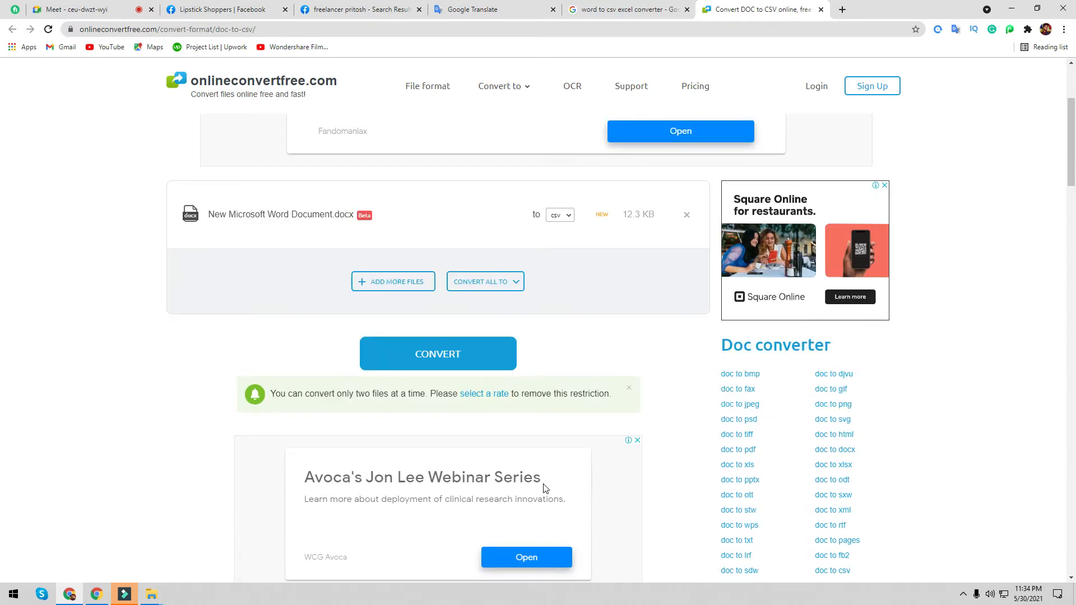
{"action": "scroll", "coordinate": [545, 403], "scroll_direction": "up", "scroll_amount": 3}
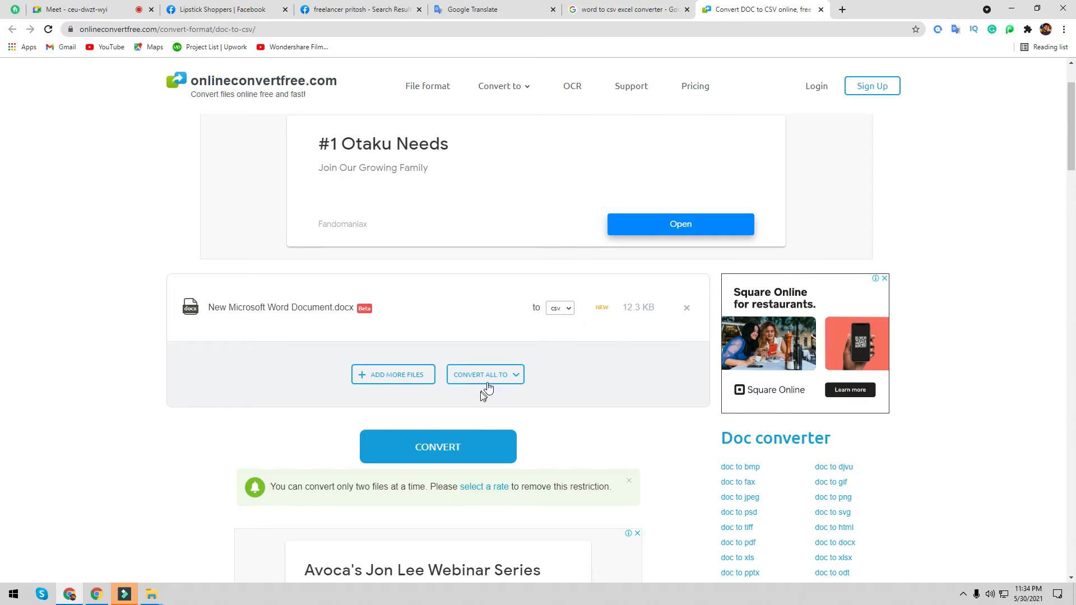
{"action": "left_click", "coordinate": [442, 449]}
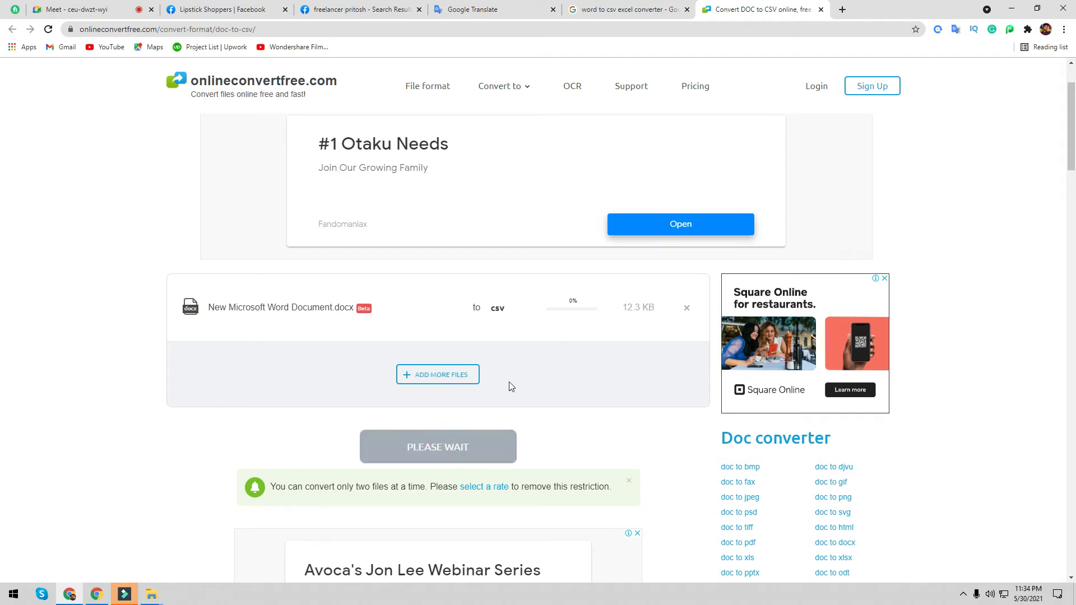
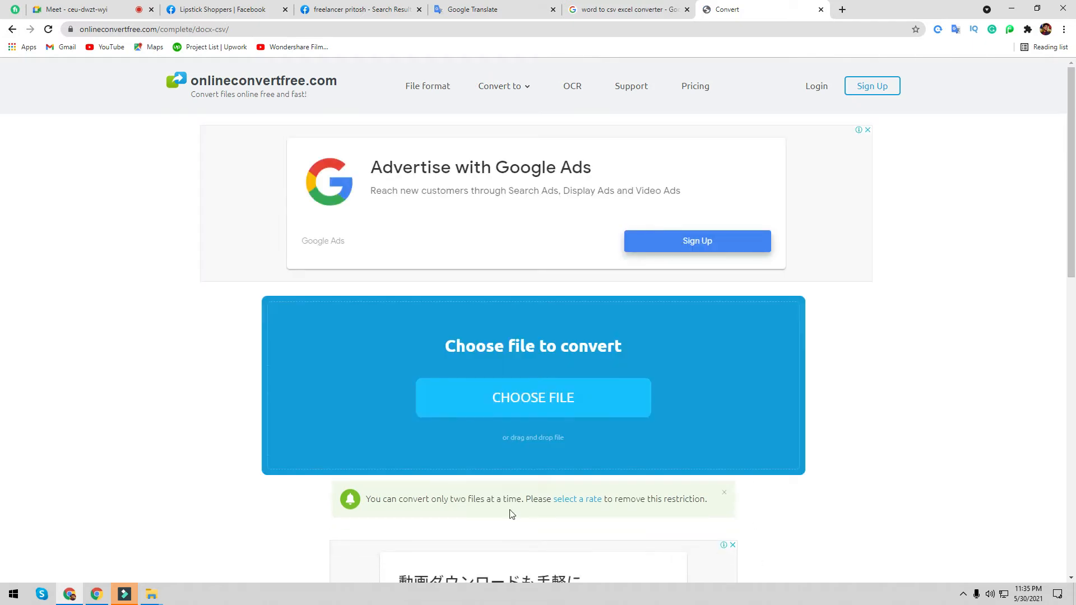
- Clear the File Conversion Error left by the failed Word-to-CSV conversion
{"action": "scroll", "coordinate": [511, 483], "scroll_direction": "down", "scroll_amount": 10}
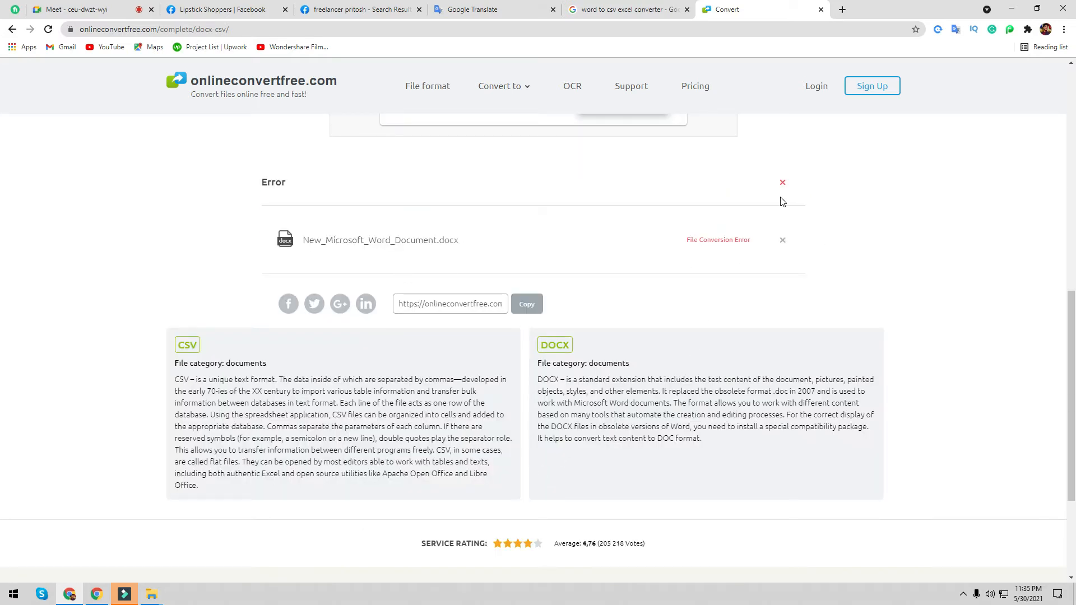
{"action": "left_click", "coordinate": [782, 182]}
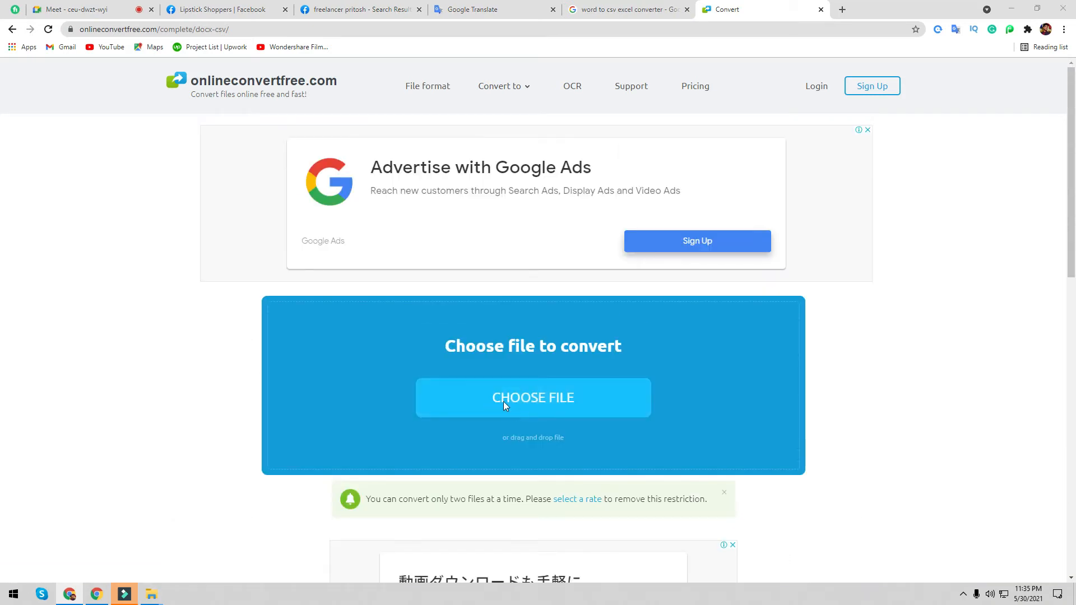
- Pick the Word document again, dismiss the advertisement banner, and scroll back to the Choose file panel
{"action": "left_click", "coordinate": [504, 401]}
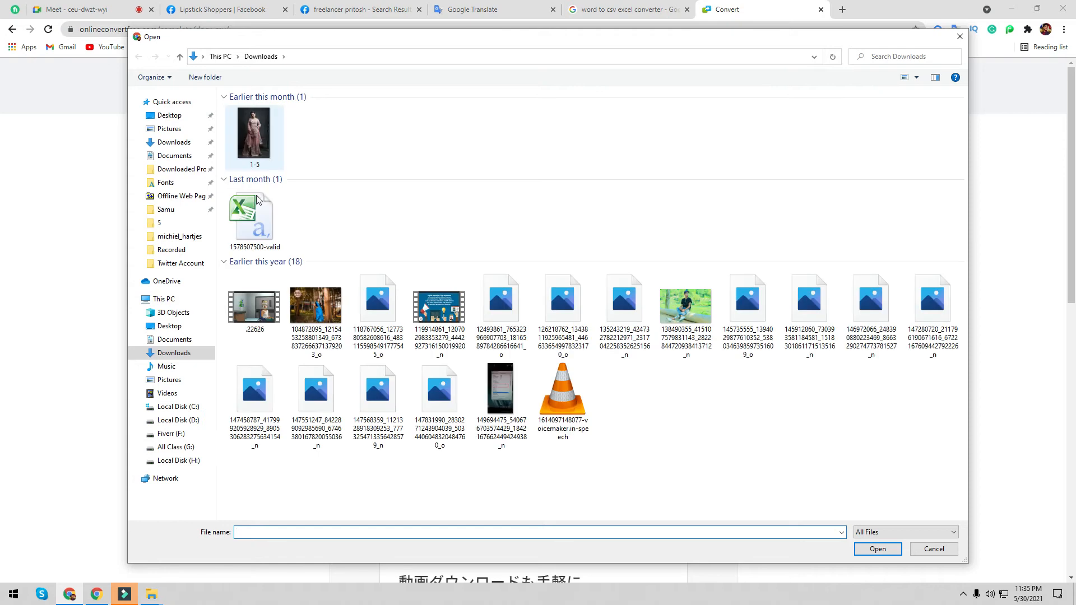
{"action": "double_click", "coordinate": [257, 147]}
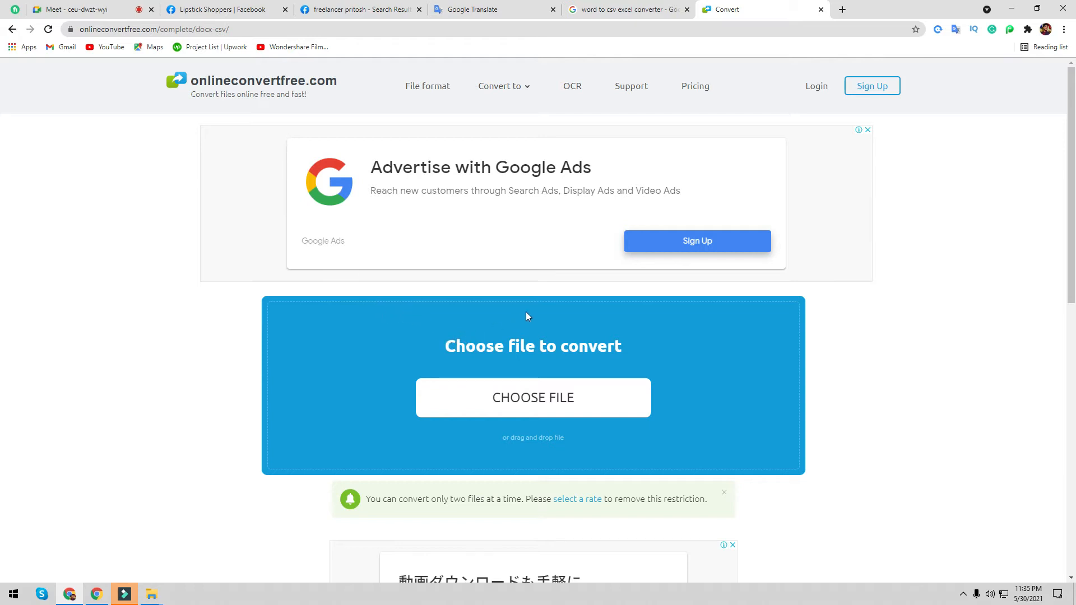
{"action": "left_click", "coordinate": [868, 130]}
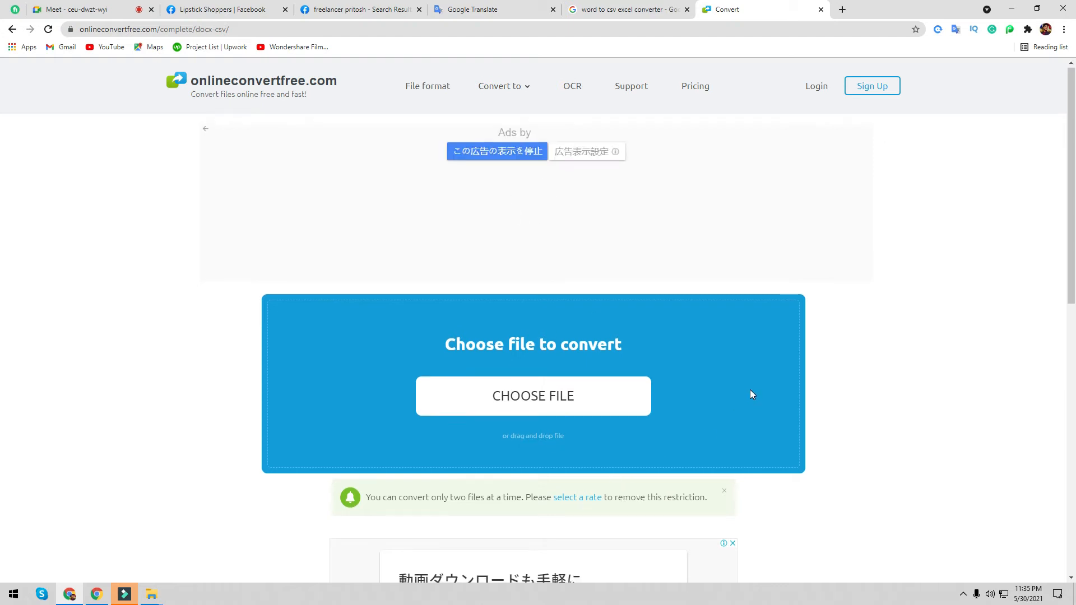
{"action": "scroll", "coordinate": [751, 391], "scroll_direction": "down", "scroll_amount": 2}
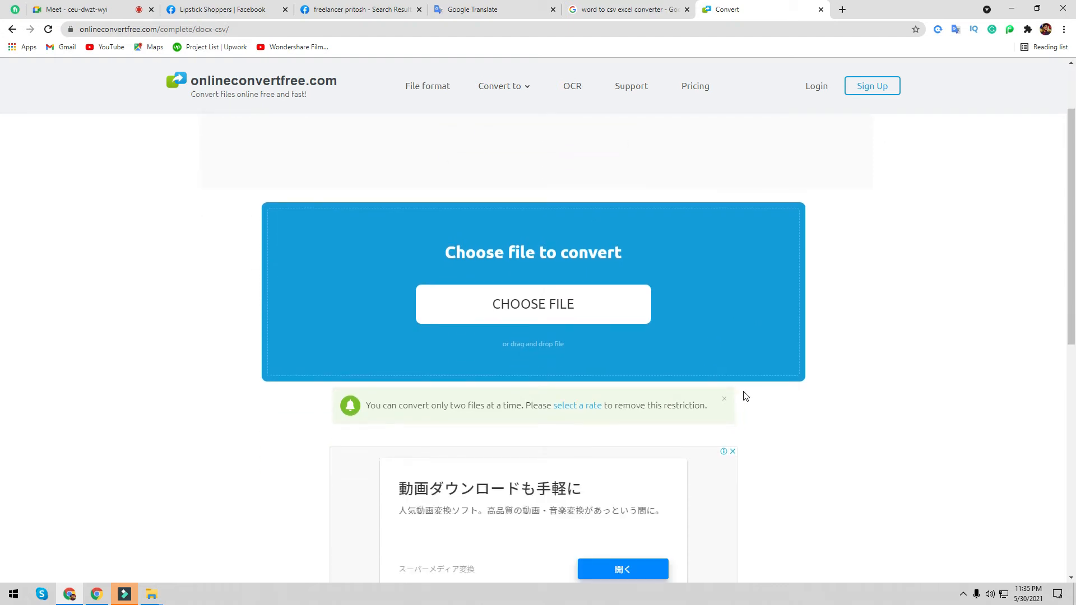
{"action": "scroll", "coordinate": [740, 394], "scroll_direction": "down", "scroll_amount": 5}
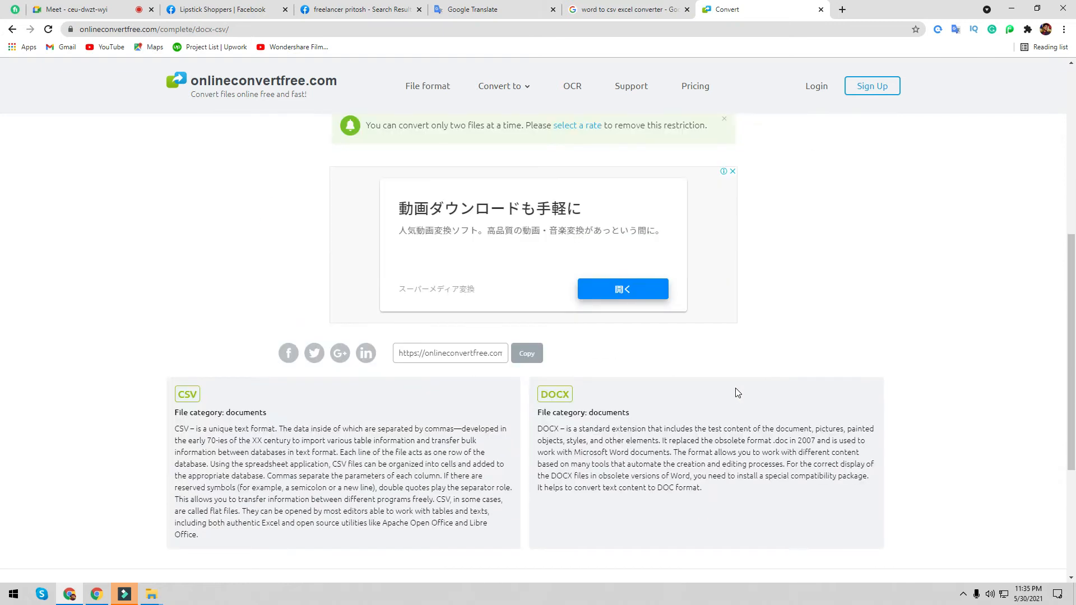
{"action": "scroll", "coordinate": [723, 389], "scroll_direction": "down", "scroll_amount": 2}
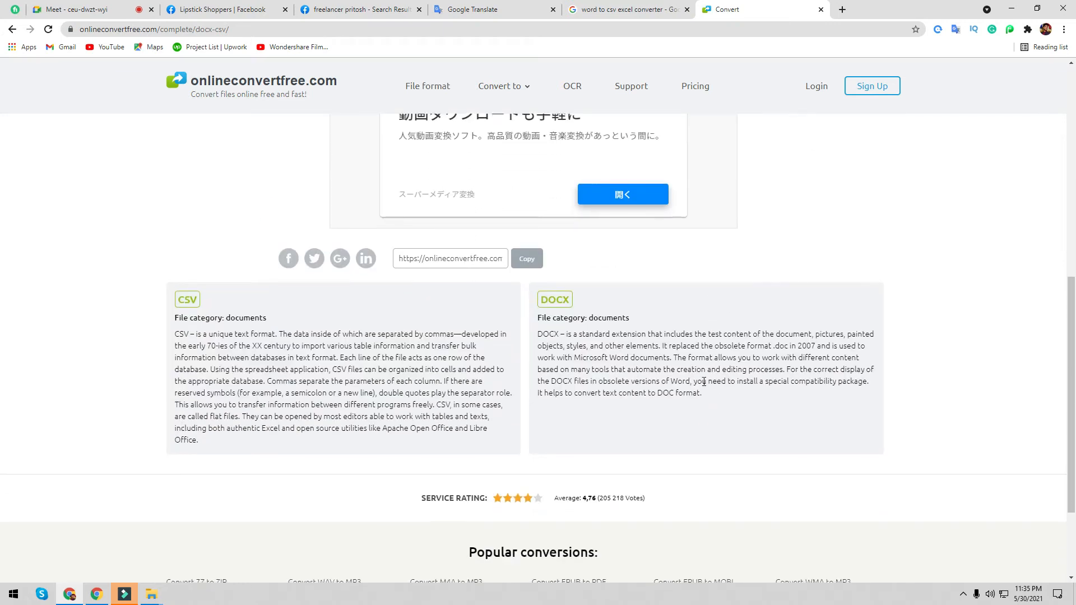
{"action": "scroll", "coordinate": [708, 384], "scroll_direction": "down", "scroll_amount": 2}
{"action": "scroll", "coordinate": [616, 380], "scroll_direction": "up", "scroll_amount": 12}
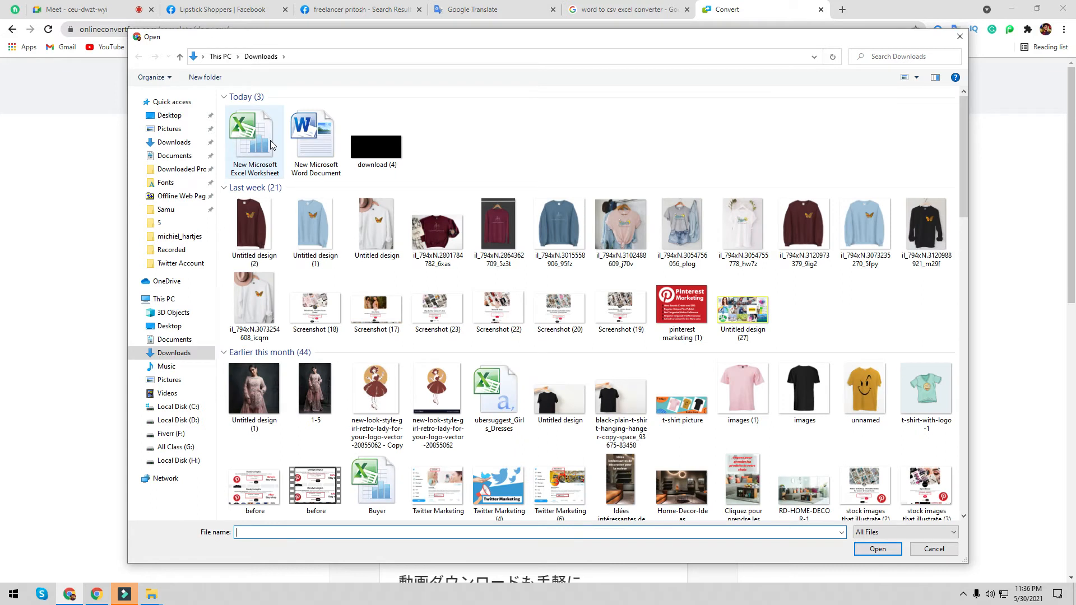
- Convert New Microsoft Excel Worksheet.xlsx to CSV, download it, then open This PC
{"action": "double_click", "coordinate": [270, 140]}
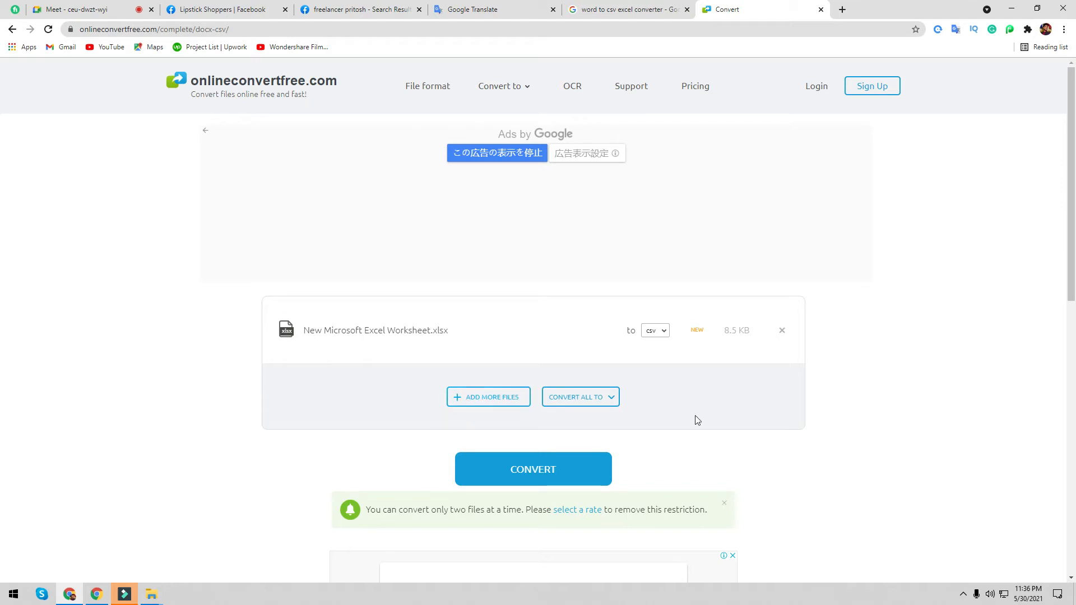
{"action": "left_click", "coordinate": [519, 471]}
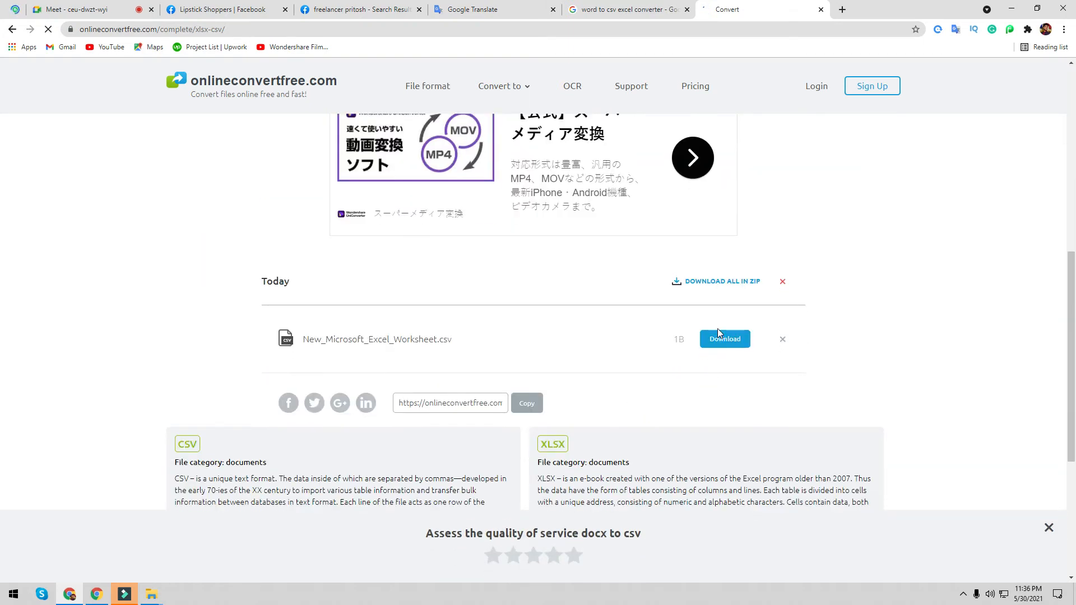
{"action": "left_click", "coordinate": [718, 339]}
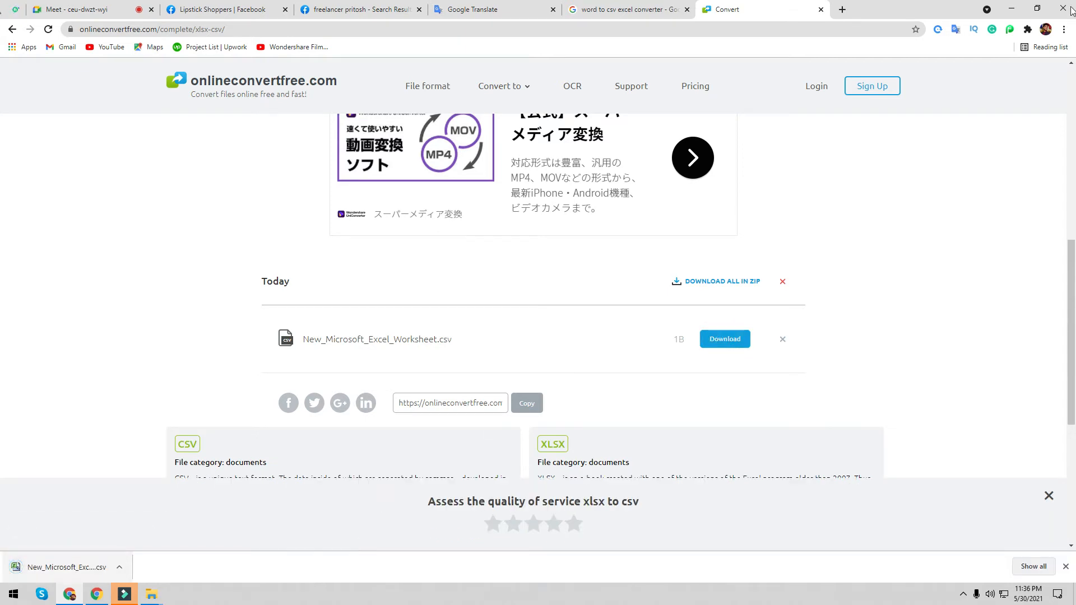
{"action": "left_click", "coordinate": [1012, 9]}
{"action": "double_click", "coordinate": [21, 17]}
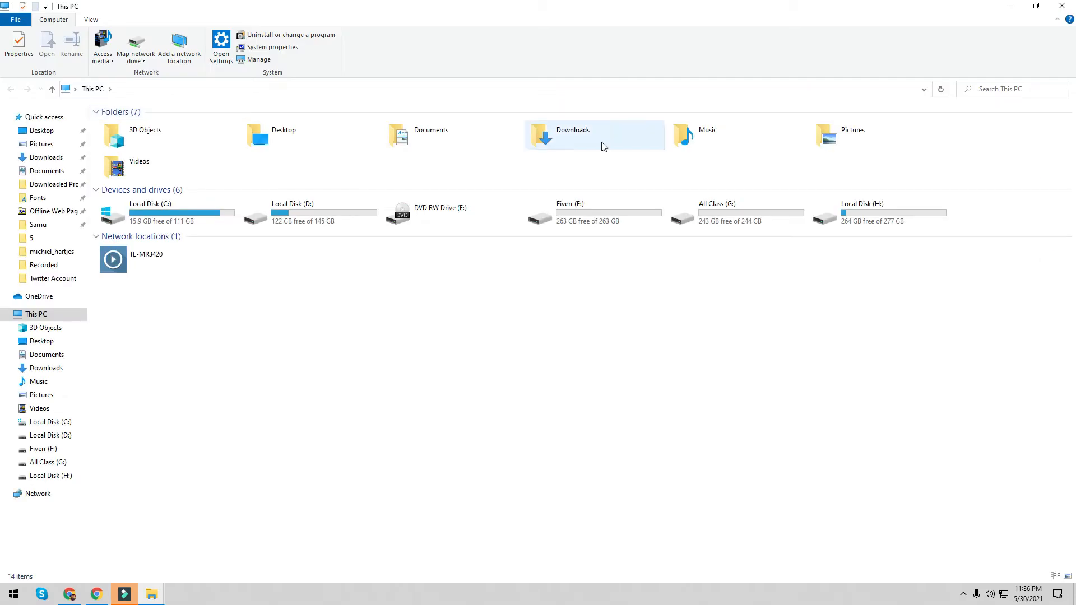
- Check the Details properties of the downloaded New_Microsoft_Excel_Worksheet.csv in Downloads
{"action": "double_click", "coordinate": [600, 140]}
{"action": "left_click", "coordinate": [124, 164]}
{"action": "right_click", "coordinate": [124, 163]}
{"action": "left_click", "coordinate": [157, 447]}
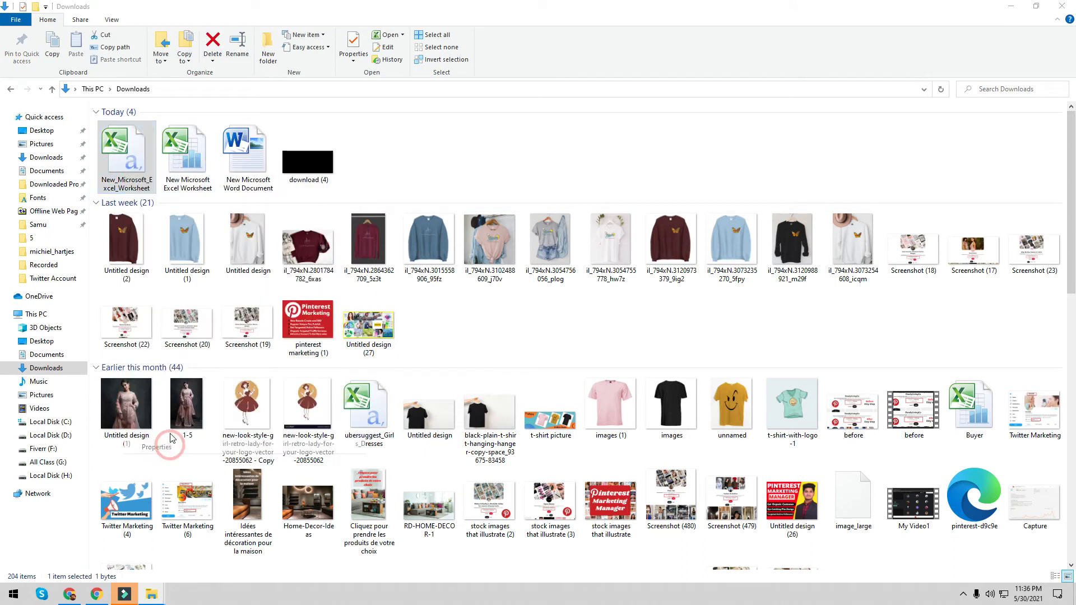
{"action": "left_click", "coordinate": [199, 187]}
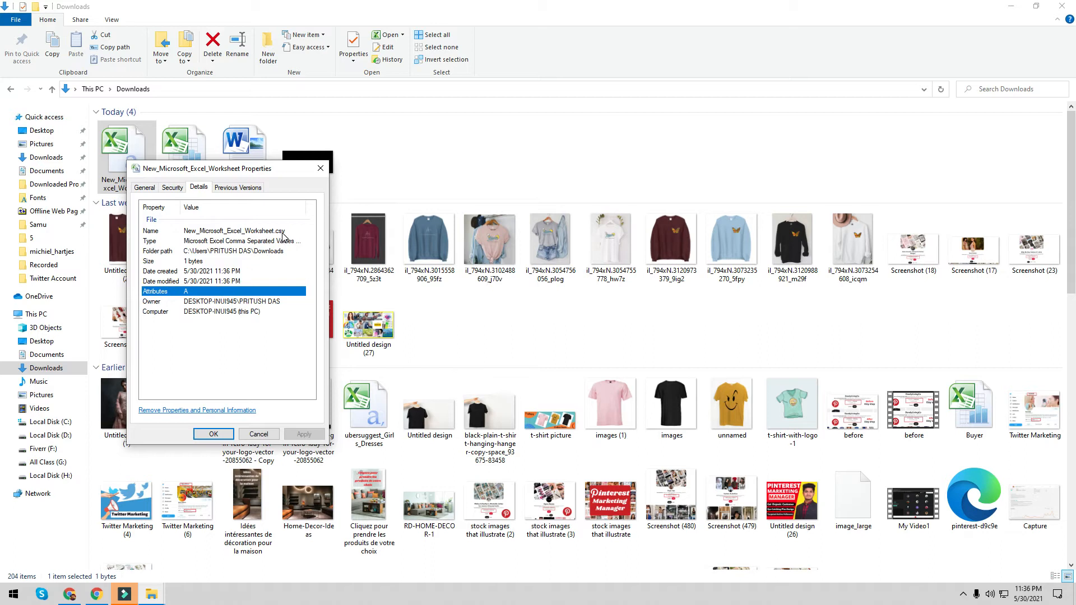
- Open the CSV in Excel, dismiss the activation prompt, and maximize the window
{"action": "double_click", "coordinate": [130, 152]}
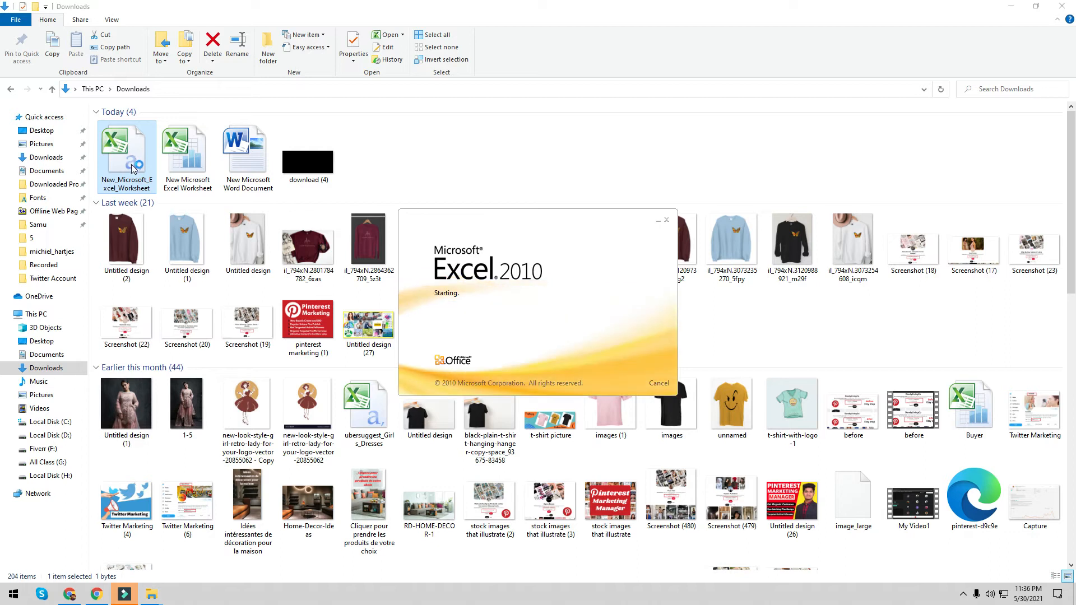
{"action": "left_click", "coordinate": [913, 105]}
{"action": "left_click", "coordinate": [733, 352]}
{"action": "left_click", "coordinate": [908, 100]}
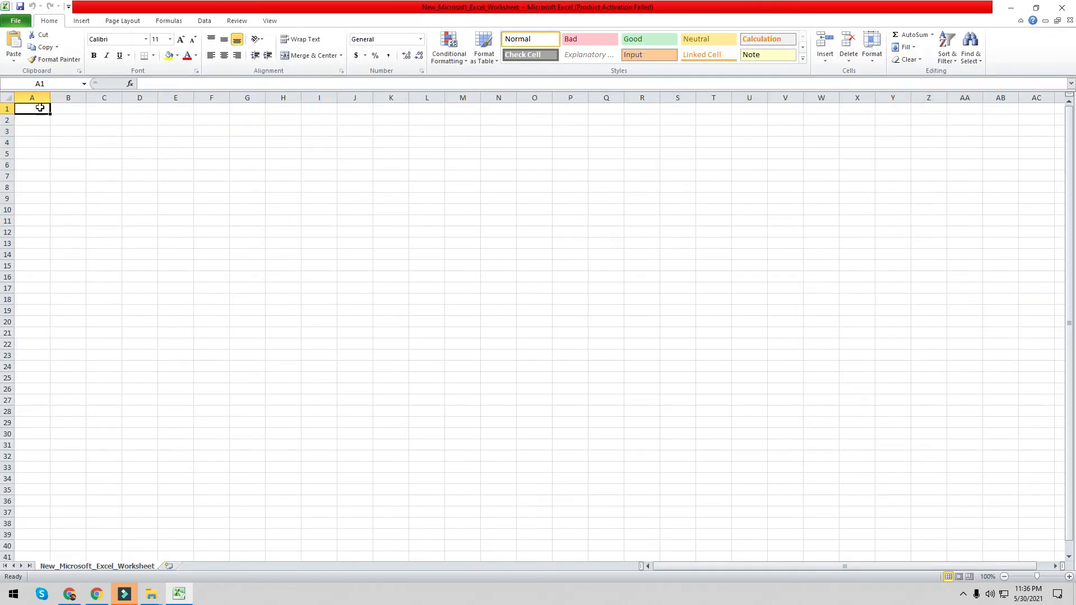
- Widen column A and enter Nice in A1 and Like in A2
{"action": "left_click_drag", "start_coordinate": [47, 98], "coordinate": [229, 106]}
{"action": "double_click", "coordinate": [97, 109]}
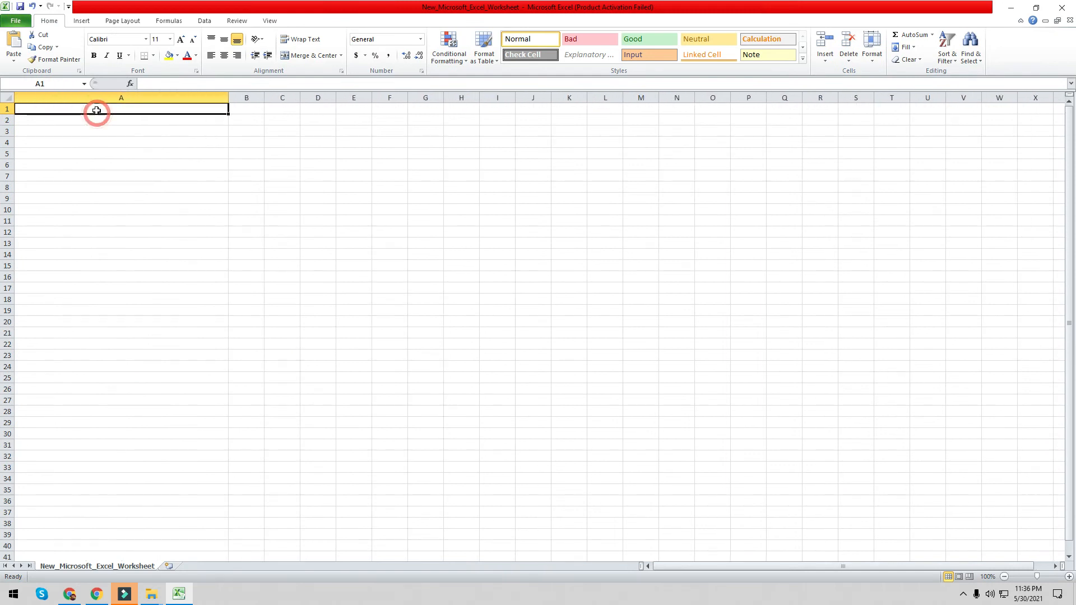
{"action": "type", "text": "Nice"}
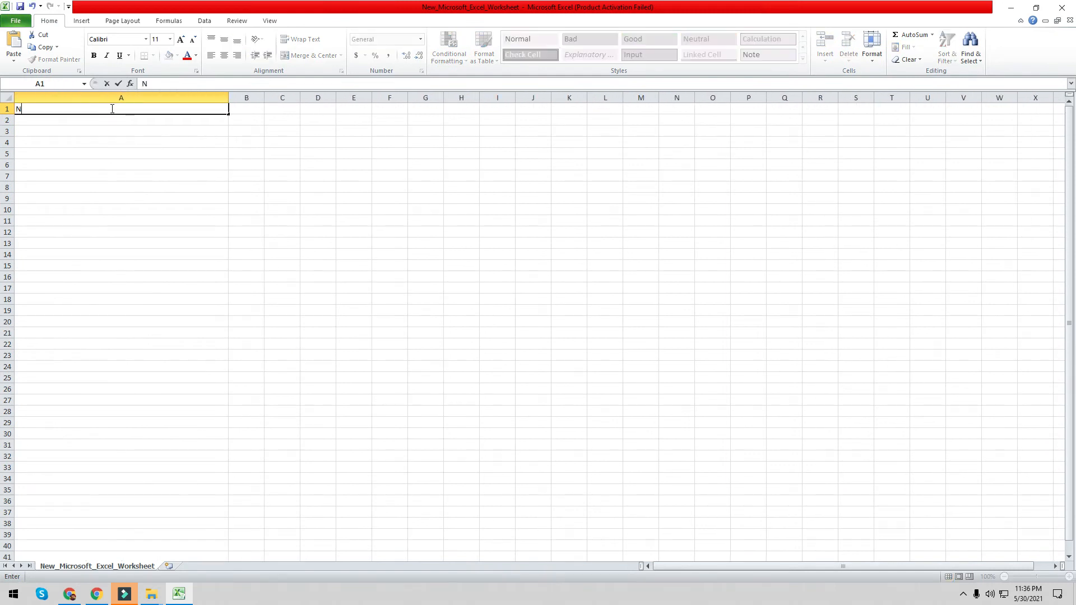
{"action": "double_click", "coordinate": [68, 119]}
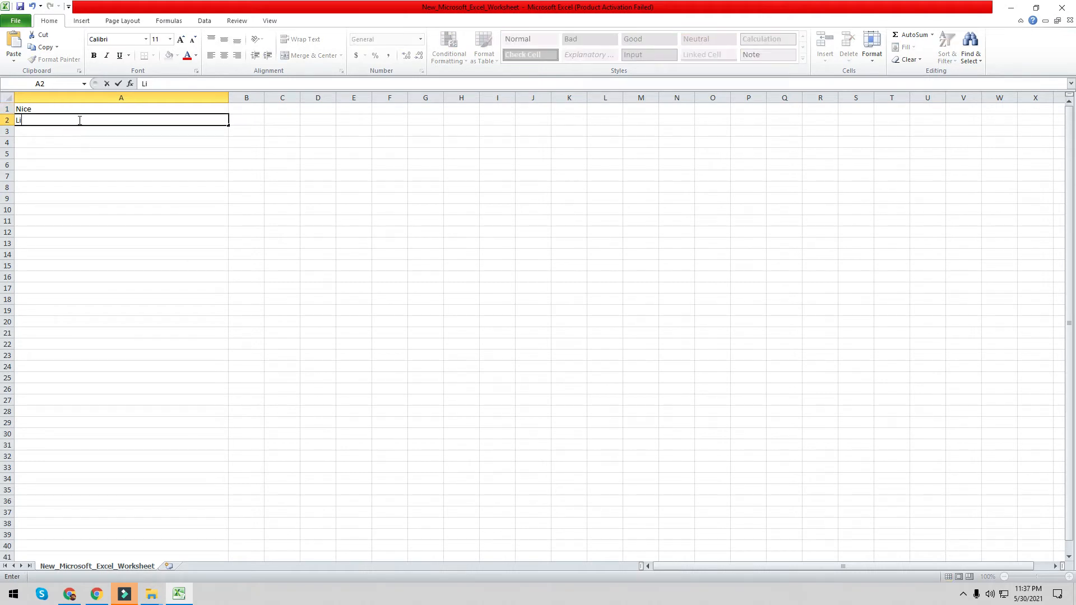
{"action": "left_click", "coordinate": [41, 129]}
{"action": "left_click", "coordinate": [101, 187]}
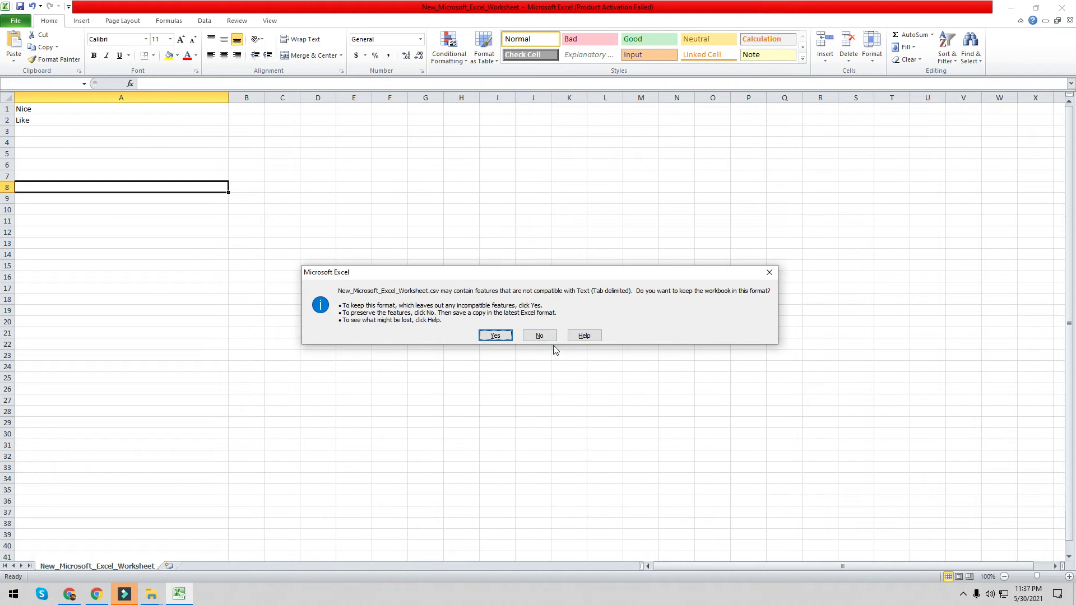
- Close Excel, saving the sheet as facebook in Tab-delimited text format
{"action": "left_click", "coordinate": [495, 336]}
{"action": "left_click", "coordinate": [1063, 7]}
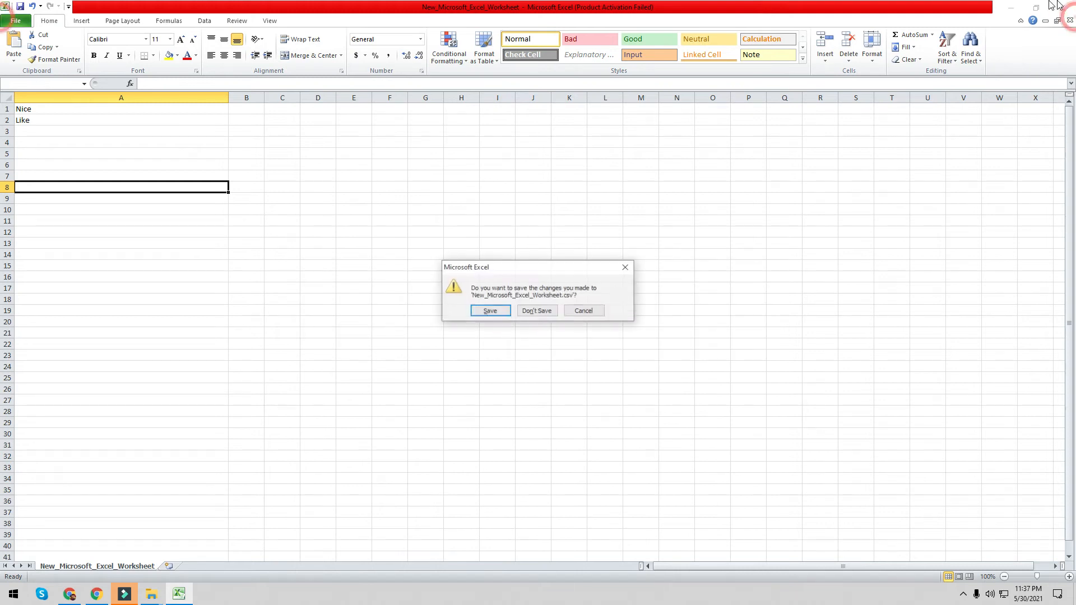
{"action": "left_click", "coordinate": [481, 314]}
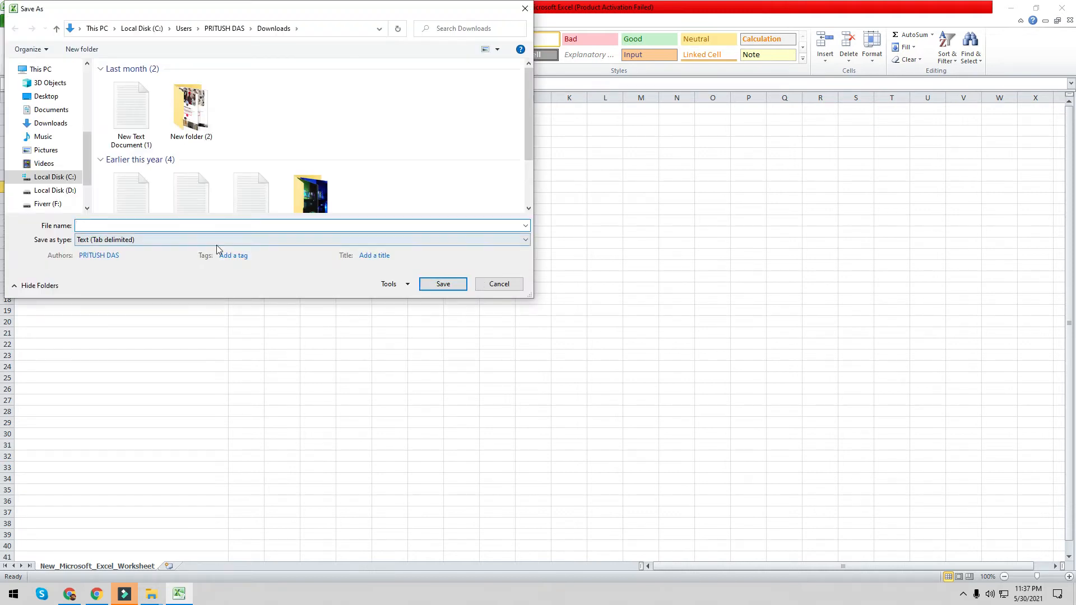
{"action": "type", "text": "fa"}
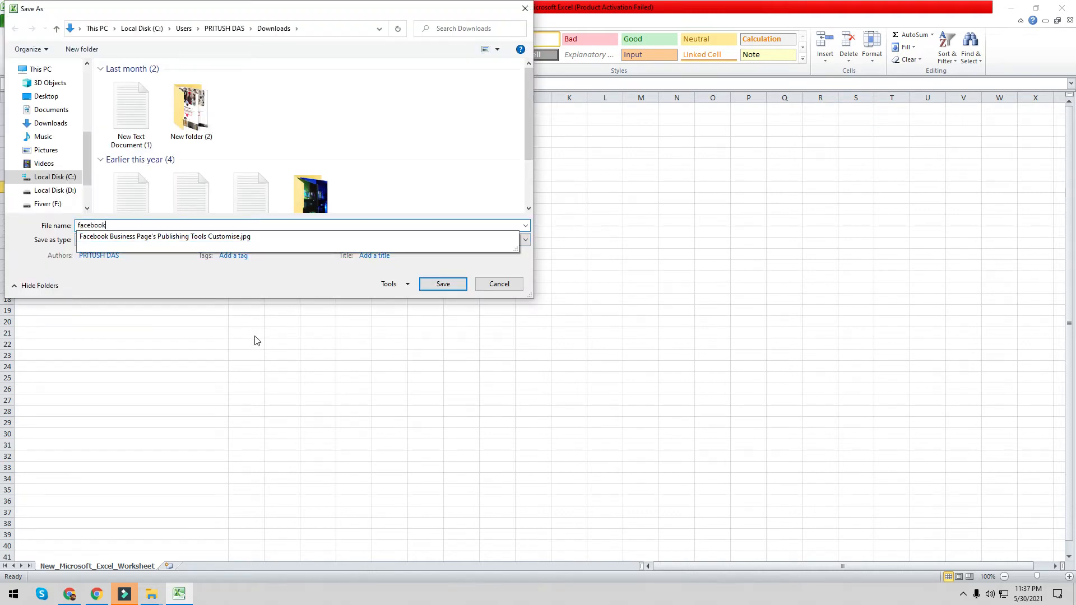
{"action": "type", "text": "cebook"}
{"action": "left_click", "coordinate": [443, 284]}
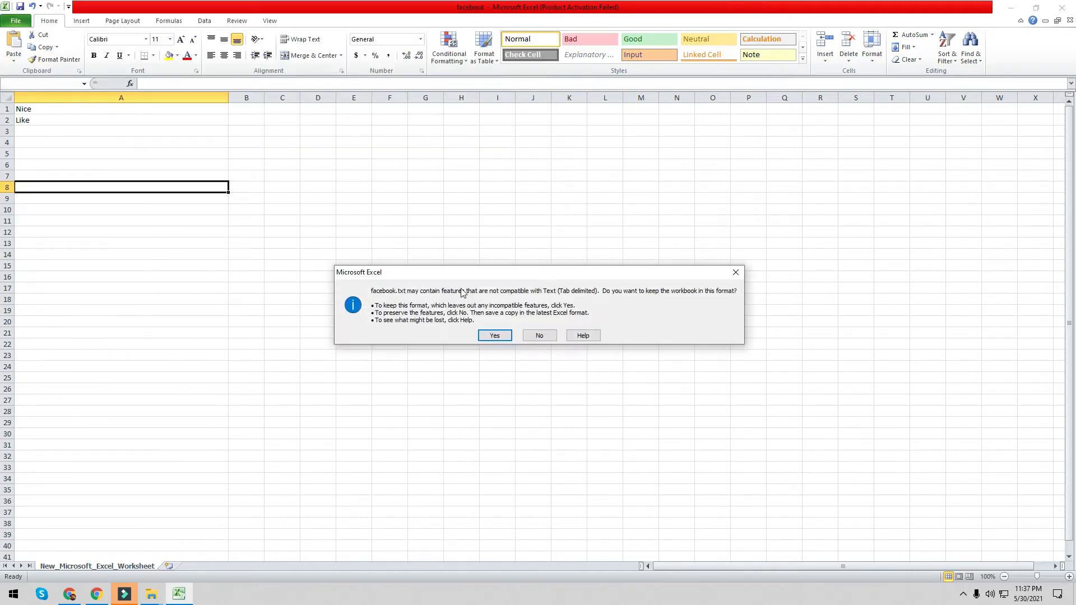
{"action": "left_click", "coordinate": [484, 336]}
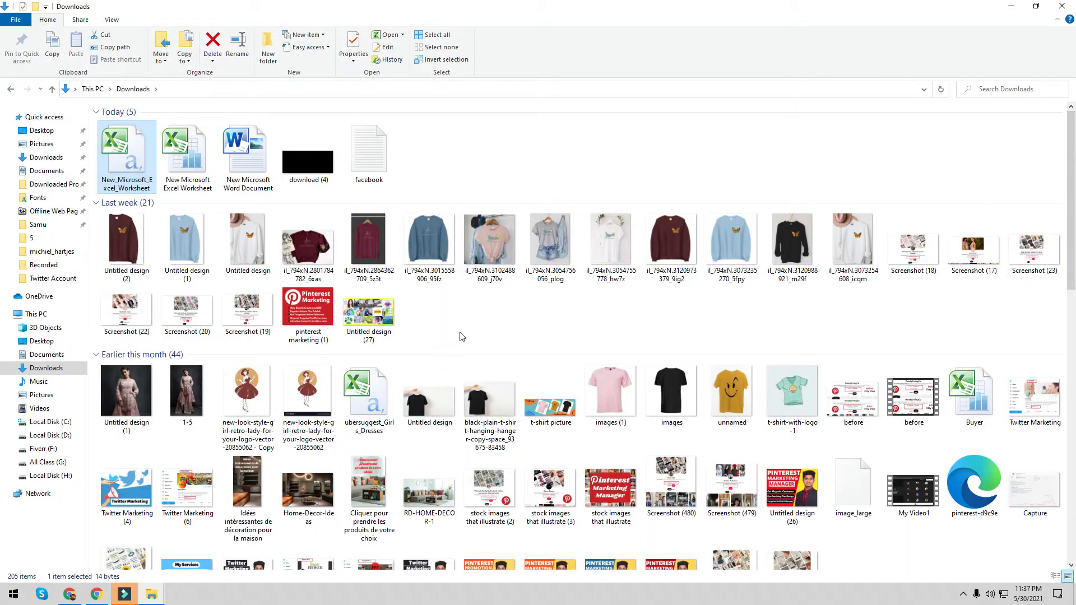
- Refresh Downloads, open the facebook file, and review its Details properties
{"action": "right_click", "coordinate": [497, 126]}
{"action": "left_click", "coordinate": [510, 166]}
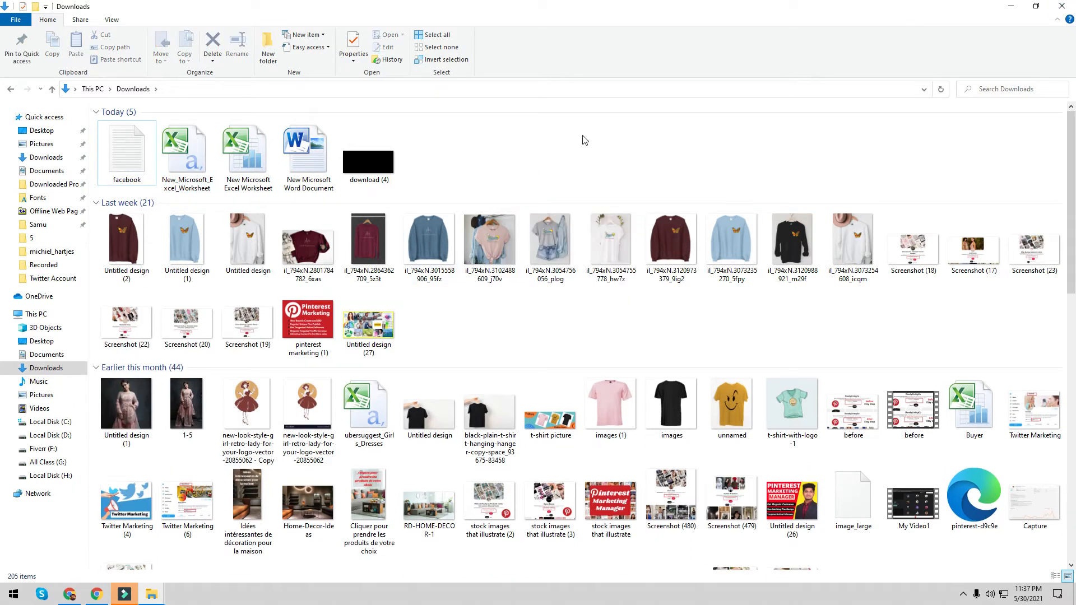
{"action": "double_click", "coordinate": [130, 145]}
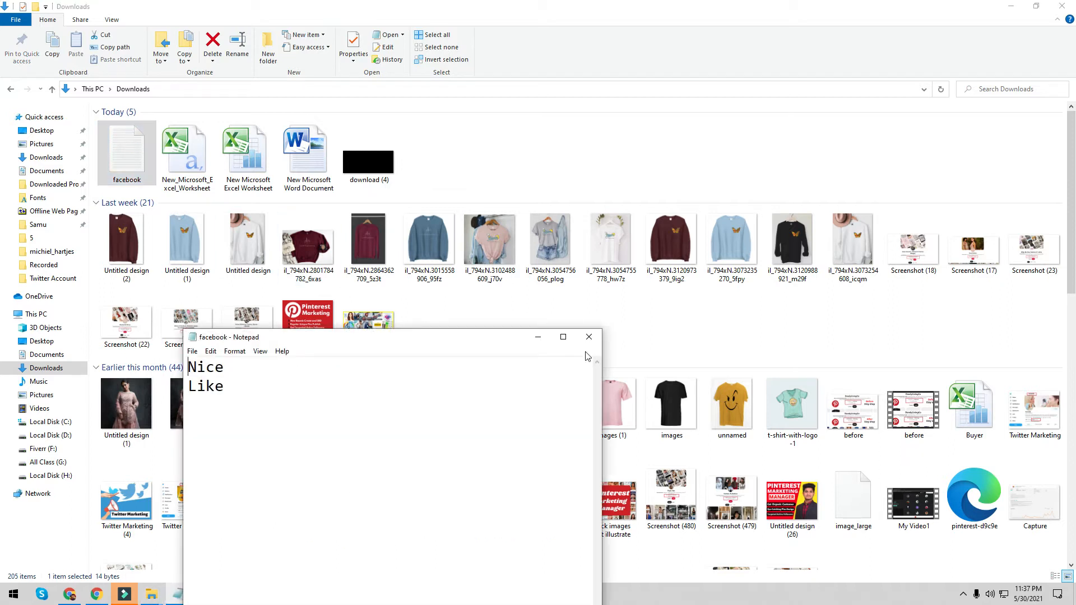
{"action": "left_click", "coordinate": [591, 340]}
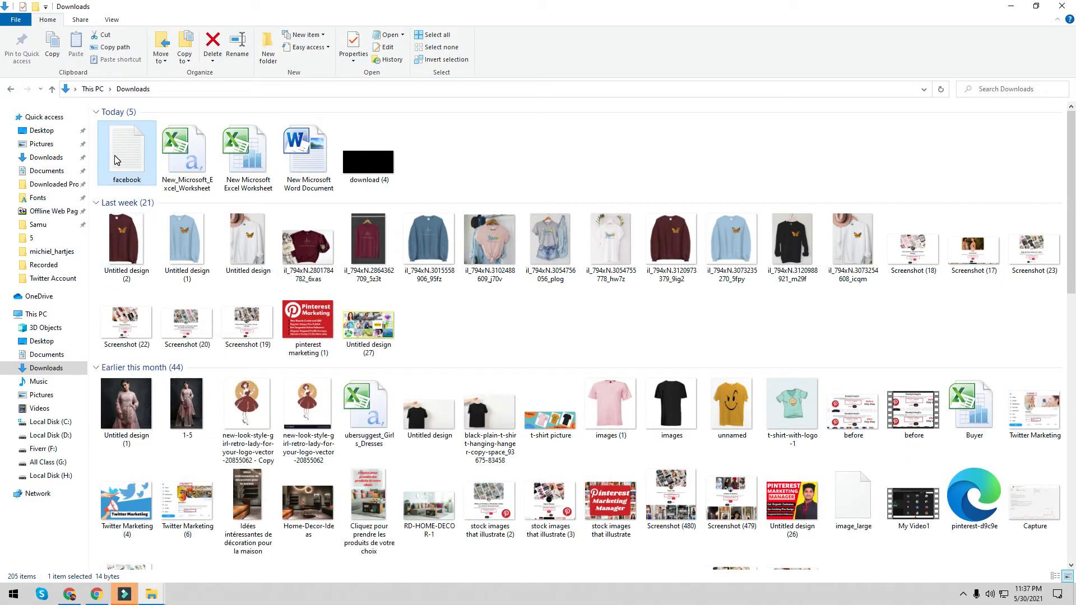
{"action": "right_click", "coordinate": [116, 160]}
{"action": "left_click", "coordinate": [145, 442]}
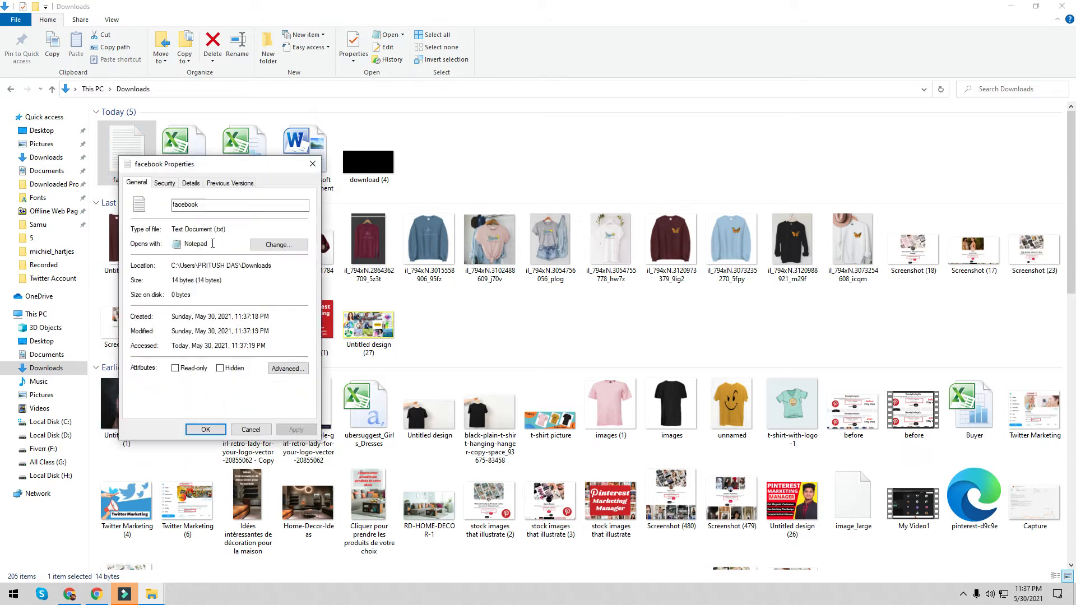
{"action": "left_click", "coordinate": [191, 183]}
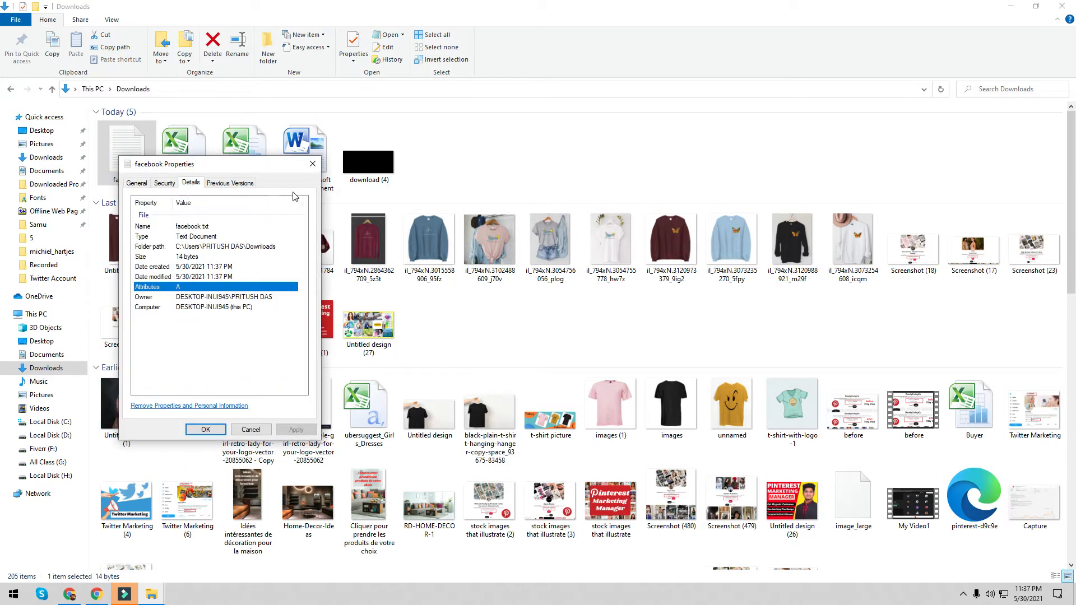
{"action": "left_click", "coordinate": [312, 164]}
- Check New_Microsoft_Excel_Worksheet's Nice and Like entries, close everything, and restore Chrome
{"action": "double_click", "coordinate": [200, 149]}
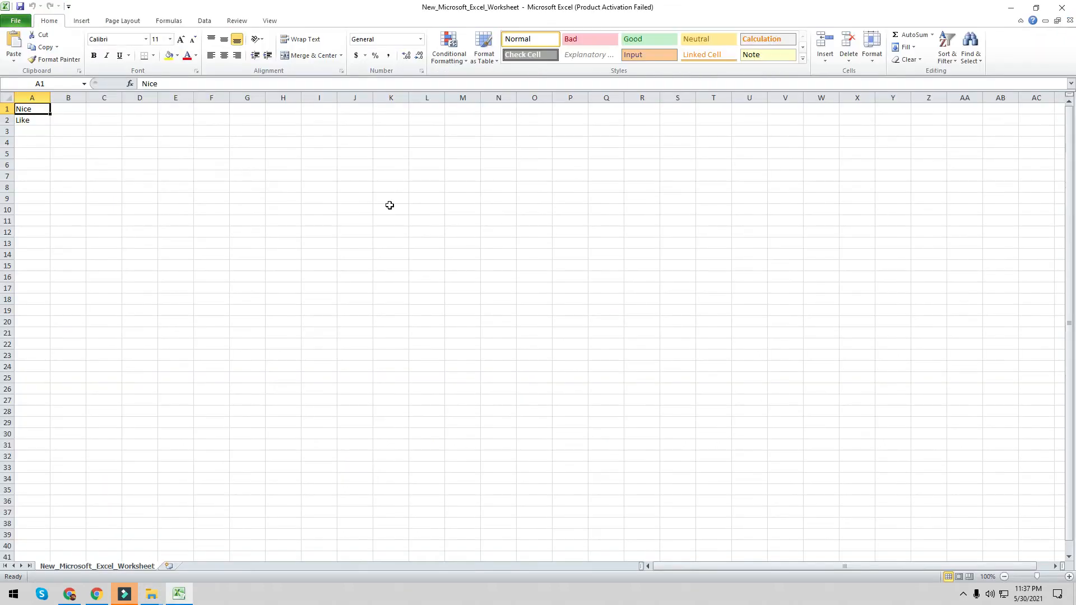
{"action": "left_click", "coordinate": [650, 399]}
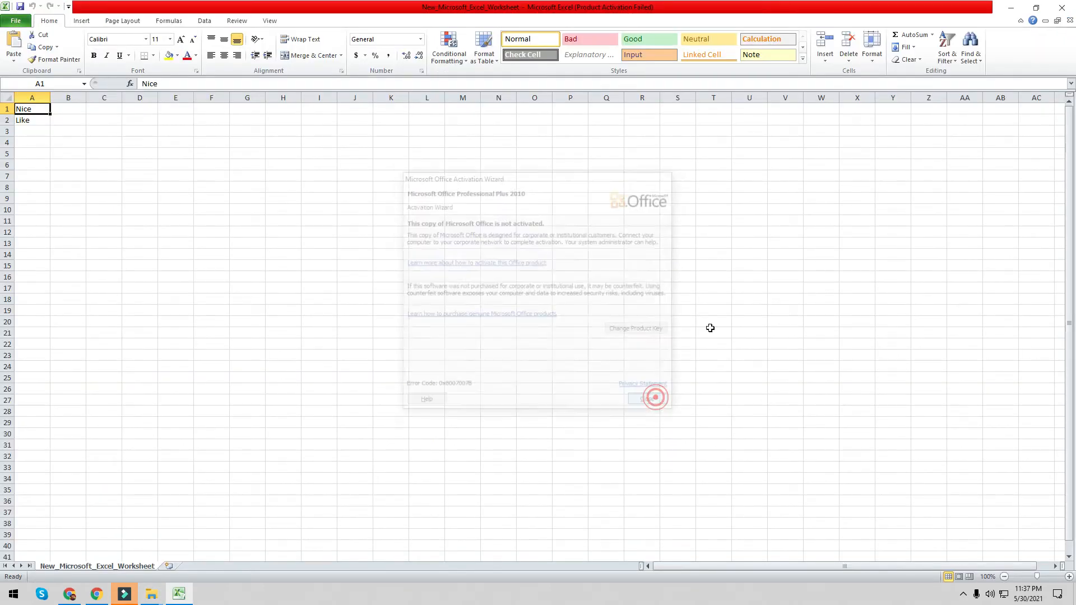
{"action": "left_click", "coordinate": [1074, 4]}
{"action": "left_click", "coordinate": [1007, 5]}
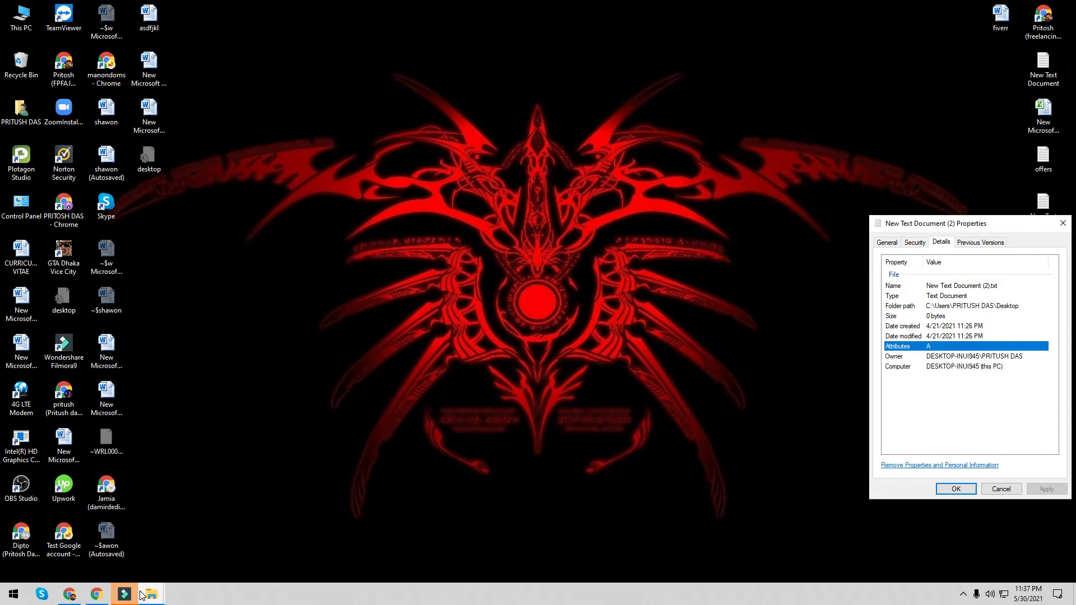
{"action": "left_click", "coordinate": [65, 598]}
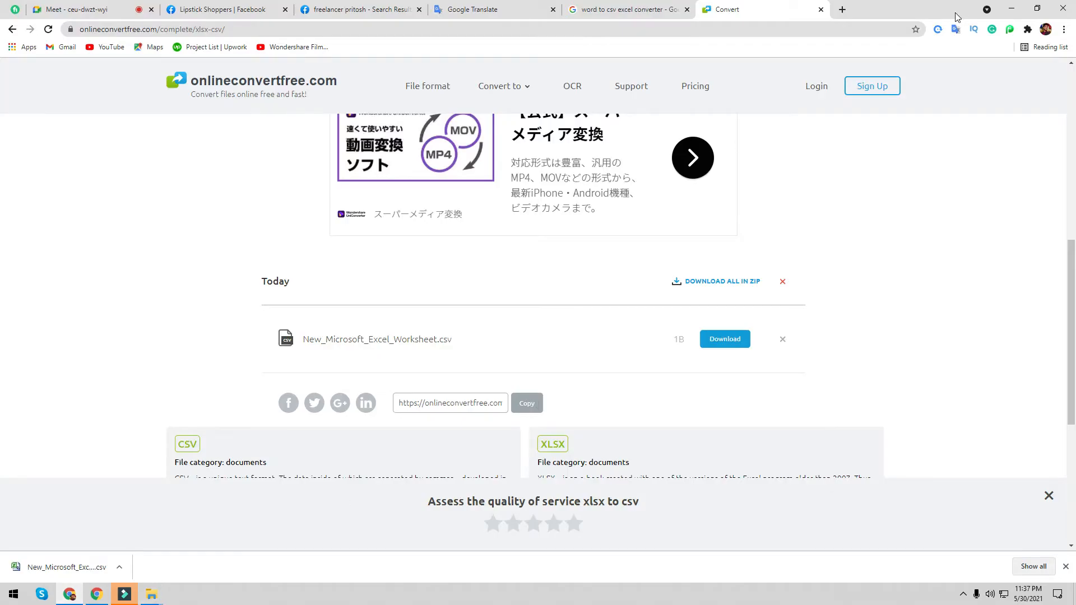
{"action": "left_click", "coordinate": [1011, 9]}
{"action": "left_click", "coordinate": [1063, 219]}
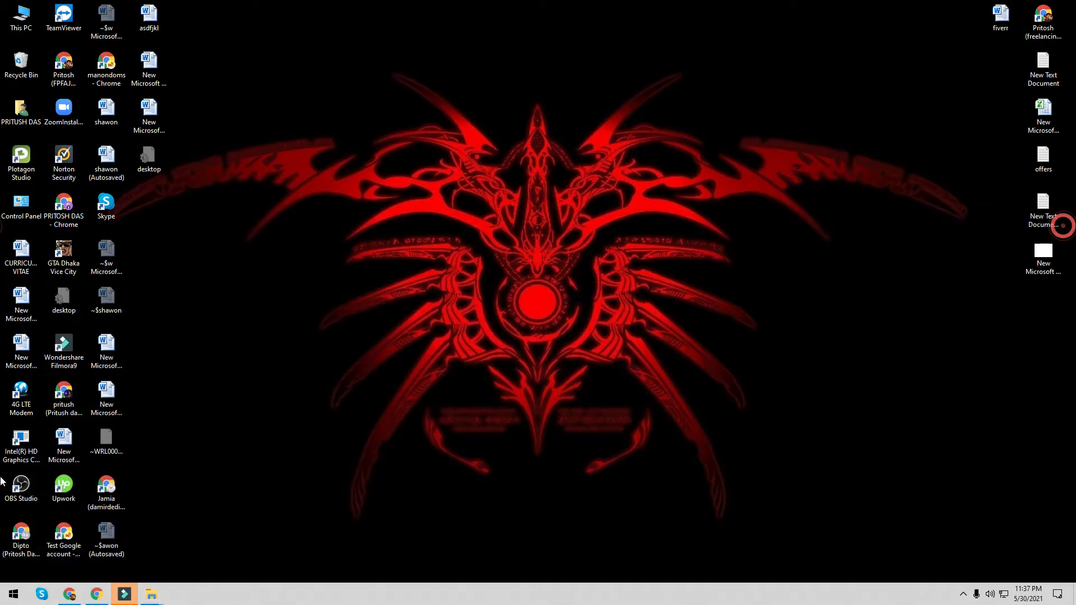
{"action": "left_click", "coordinate": [69, 594]}
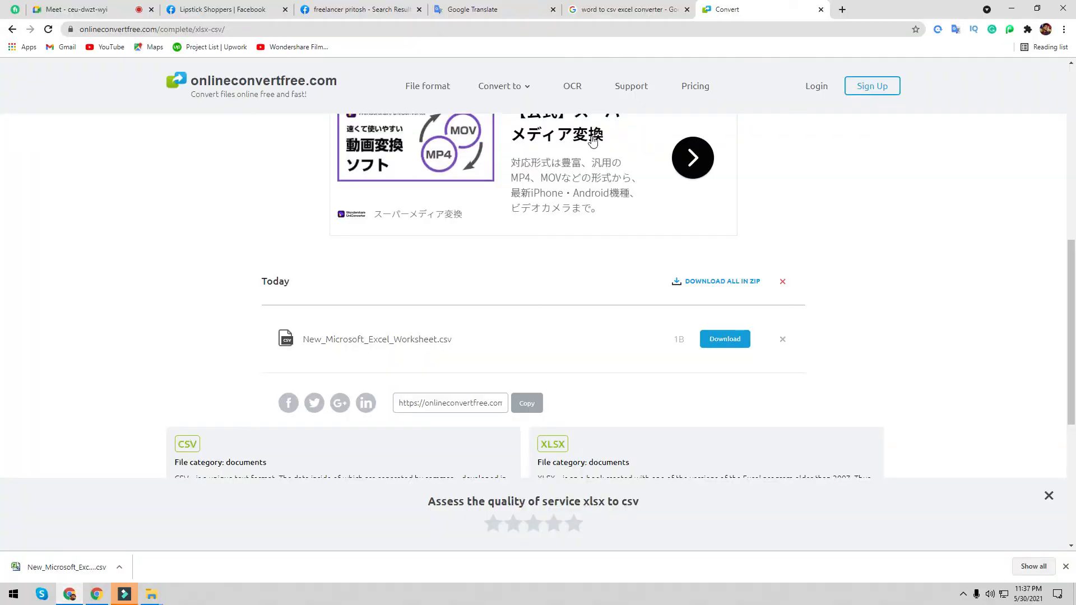
{"action": "scroll", "coordinate": [568, 137], "scroll_direction": "up", "scroll_amount": 3}
- Upload the worksheet CSV to block like and nice in Lipstick Shoppers Page Moderation, then enter 'onl'
{"action": "left_click", "coordinate": [325, 7]}
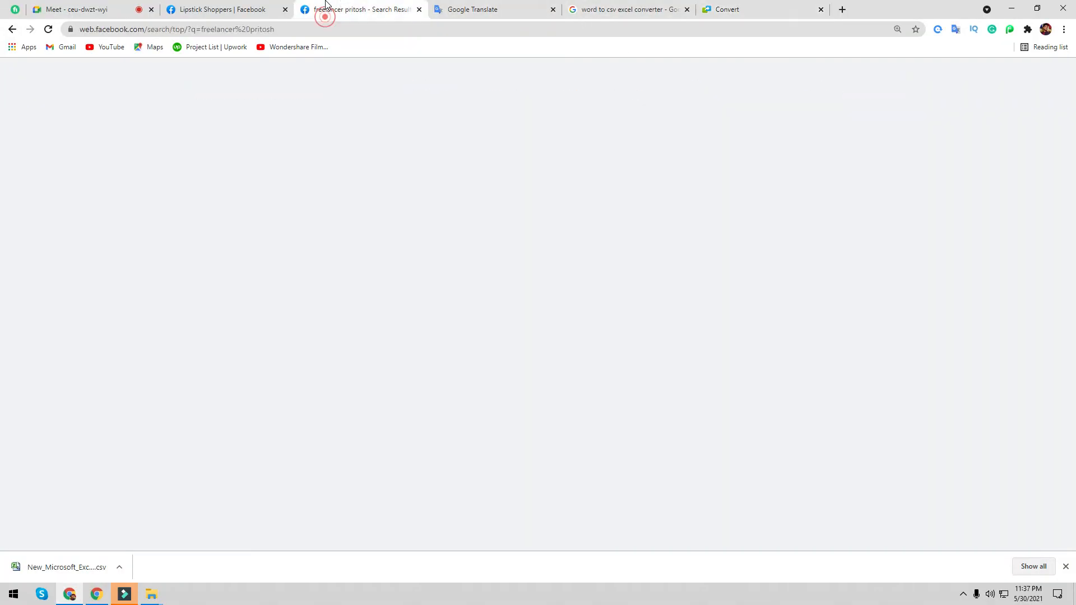
{"action": "left_click", "coordinate": [223, 9]}
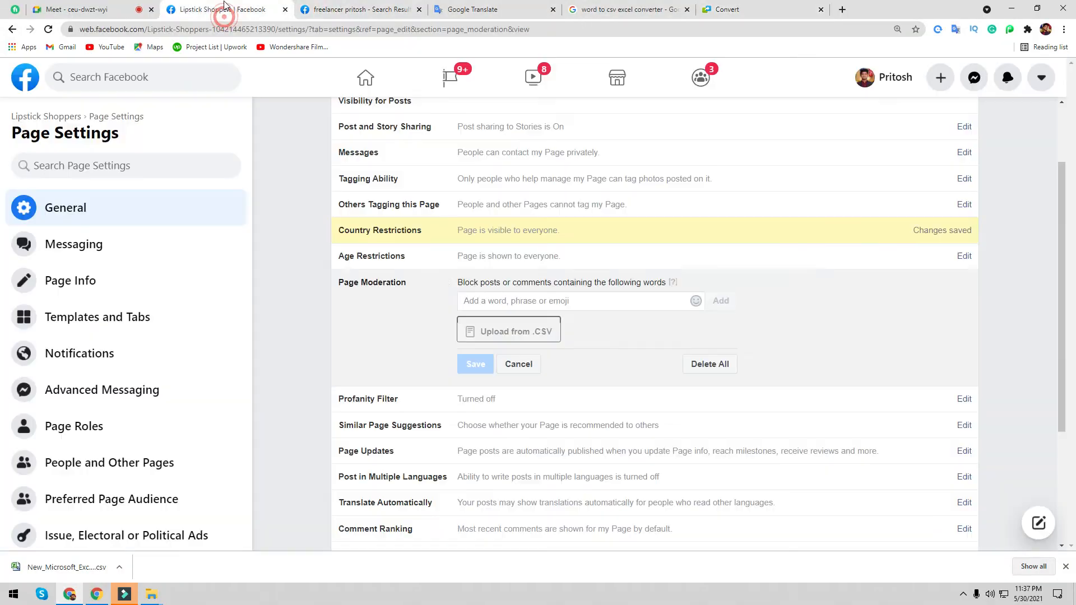
{"action": "left_click", "coordinate": [500, 333]}
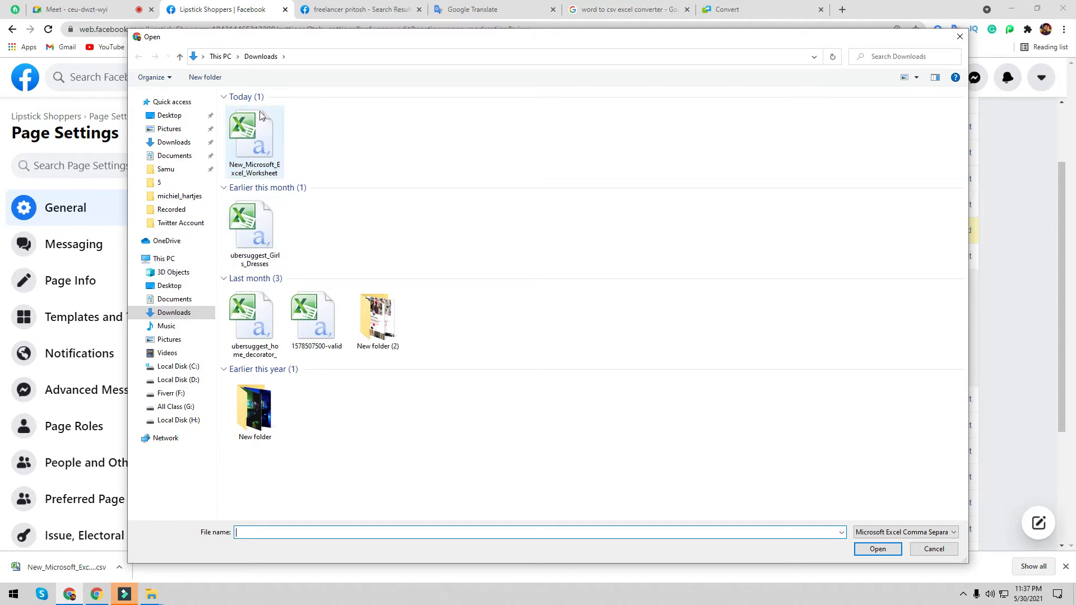
{"action": "double_click", "coordinate": [249, 145]}
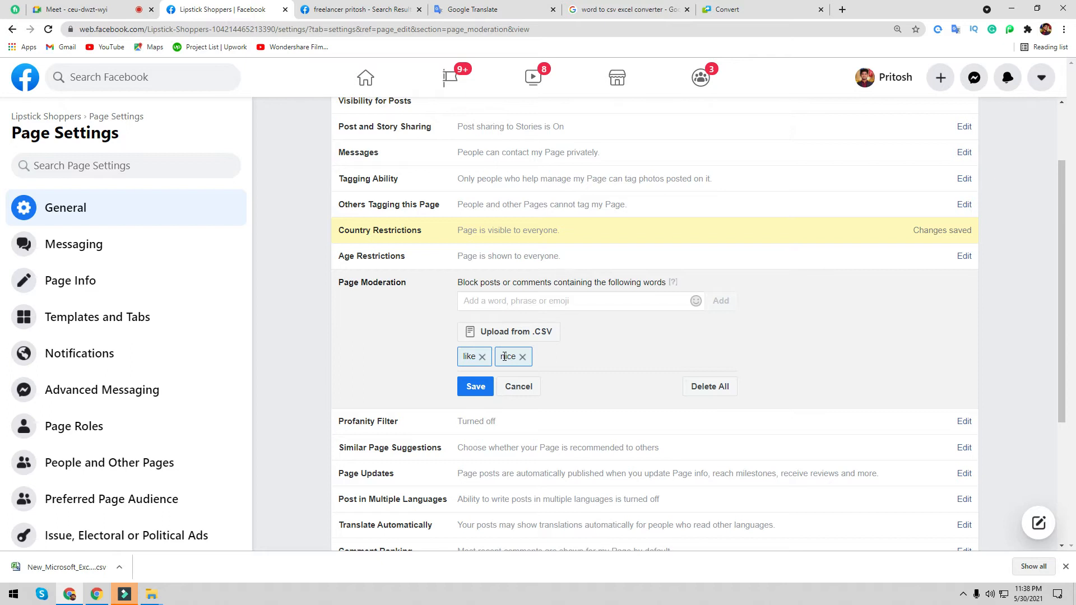
{"action": "type", "text": "online"}
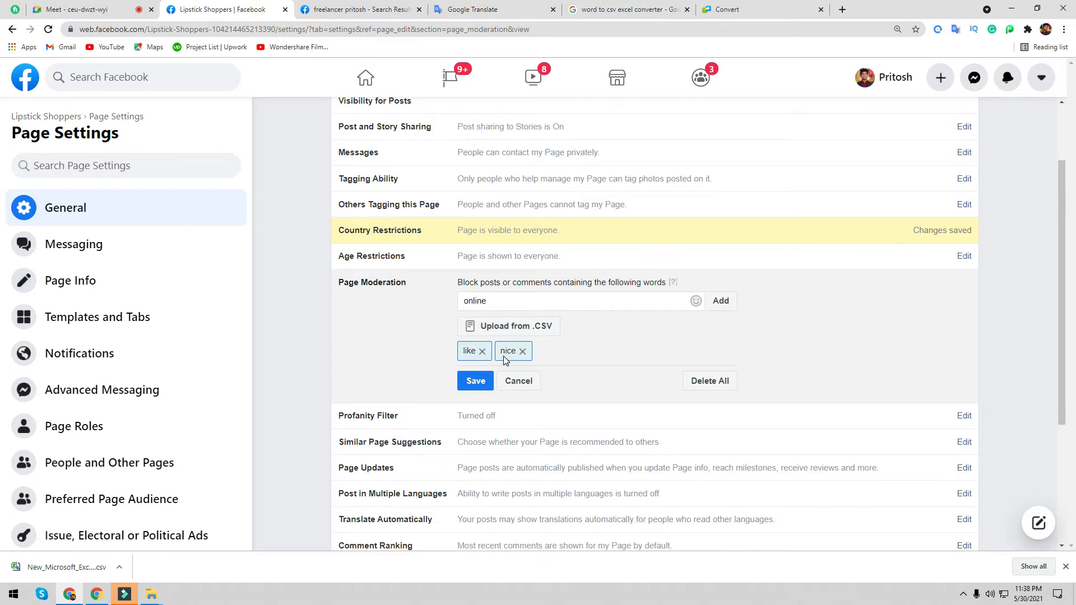
- Add online as a blocked word, then remove the online, like and nice tags
{"action": "key", "text": "Return"}
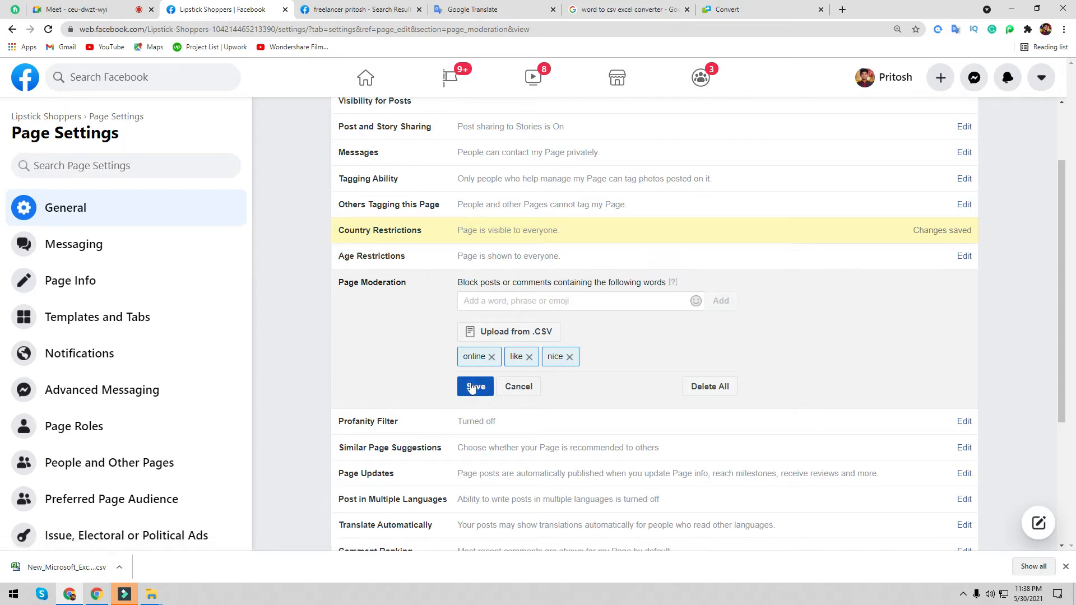
{"action": "left_click", "coordinate": [491, 357]}
{"action": "left_click", "coordinate": [486, 358]}
{"action": "left_click", "coordinate": [485, 360]}
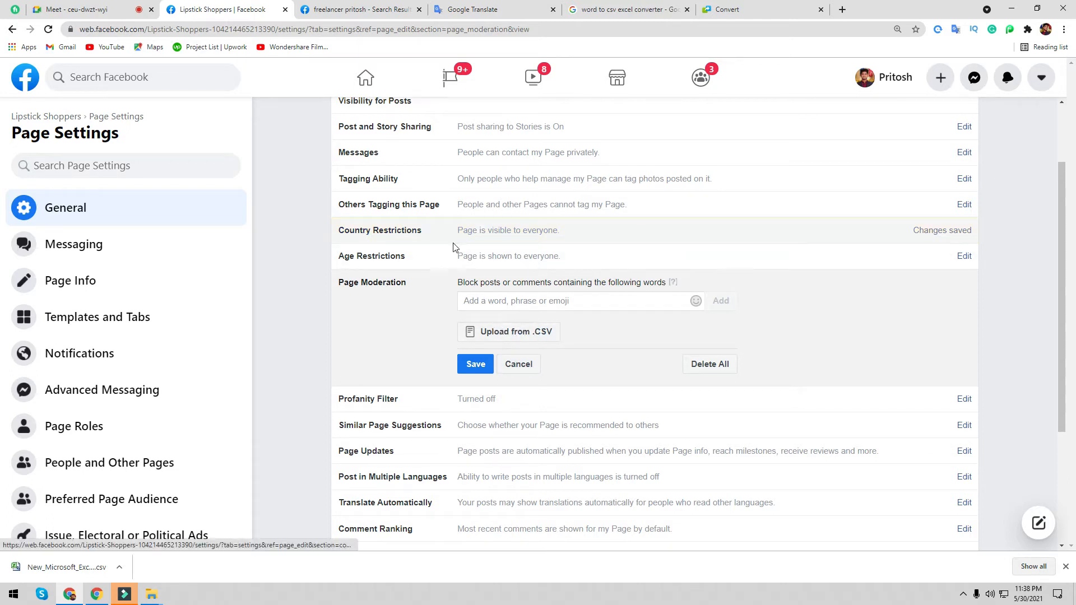
{"action": "scroll", "coordinate": [608, 411], "scroll_direction": "down", "scroll_amount": 2}
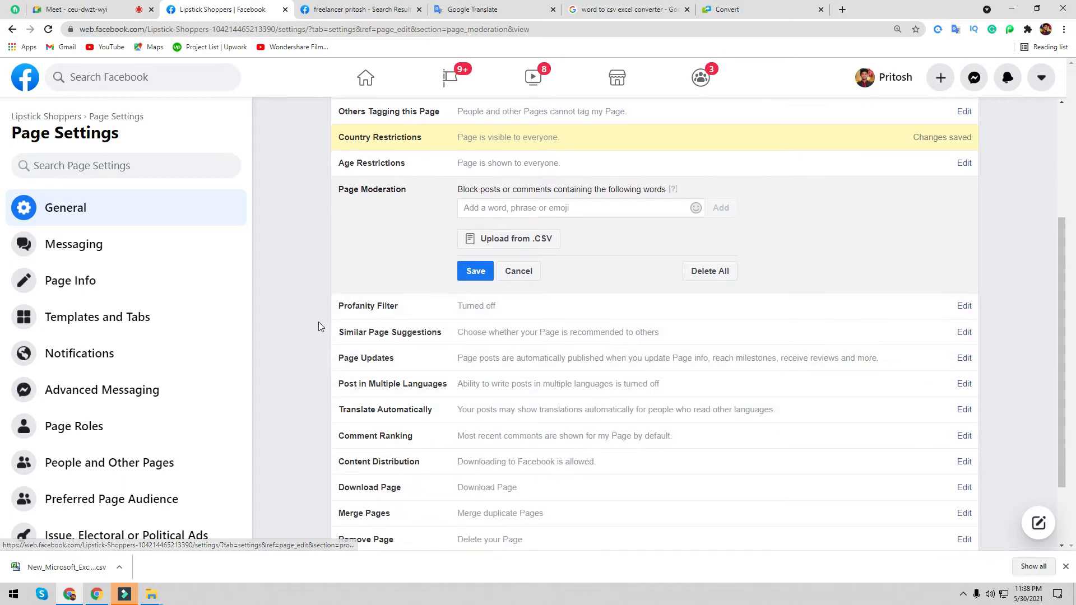
- Open the Profanity Filter and Similar Page Suggestions edit panels, then go to the search results tab
{"action": "left_click", "coordinate": [964, 308]}
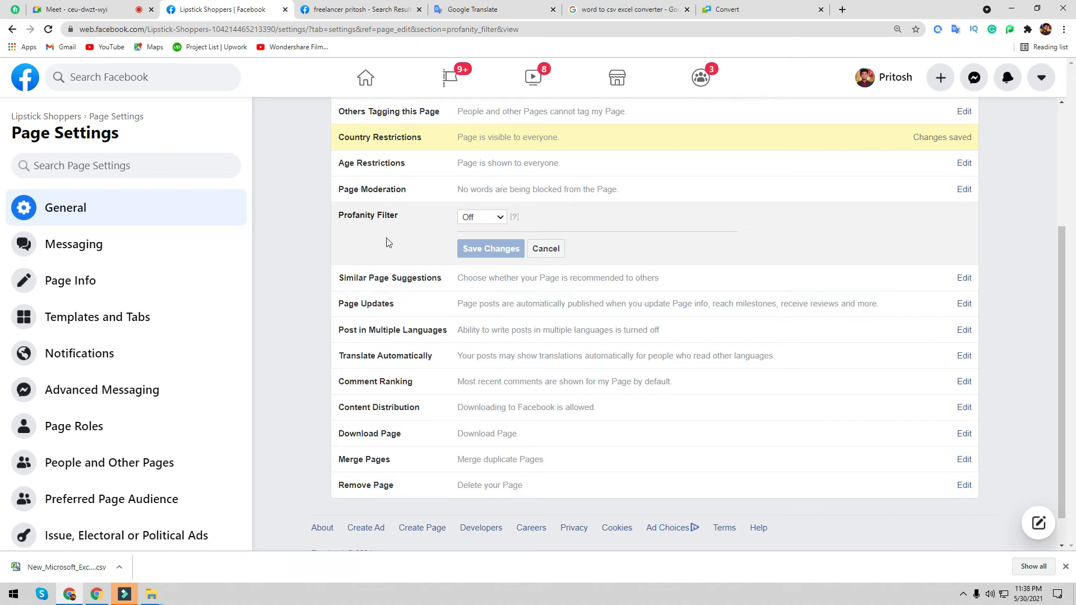
{"action": "left_click", "coordinate": [966, 276]}
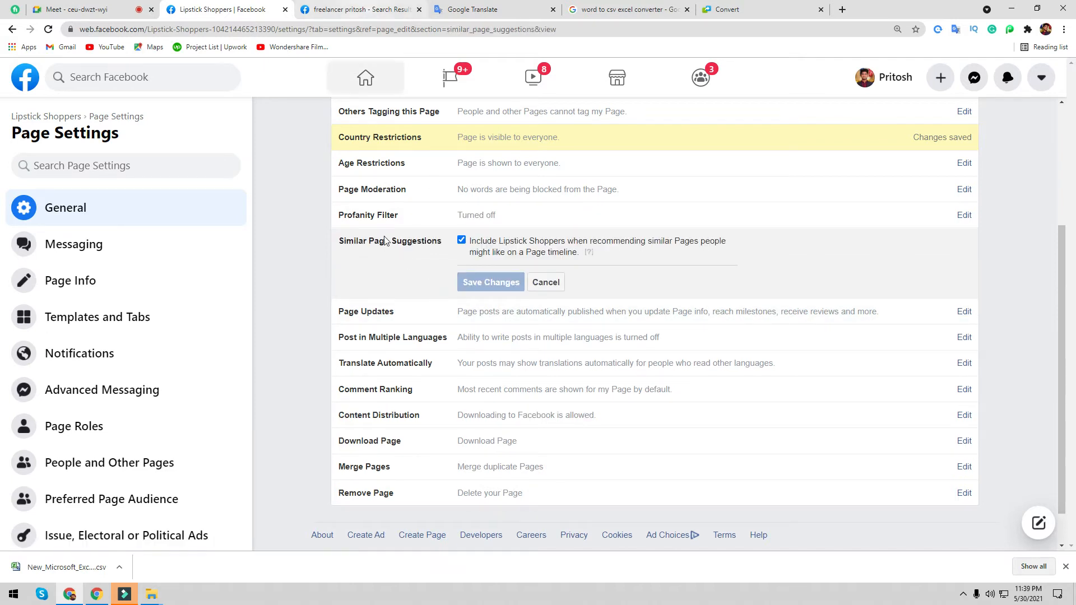
{"action": "left_click", "coordinate": [364, 4]}
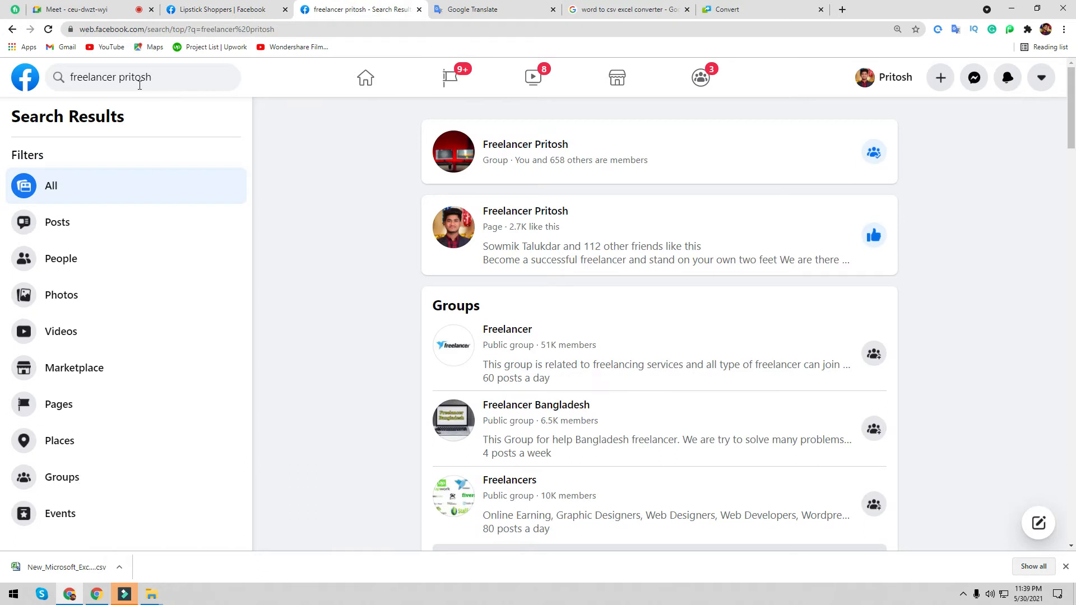
- Search Facebook for 'online shop bd' and return to its results tab
{"action": "left_click", "coordinate": [178, 76]}
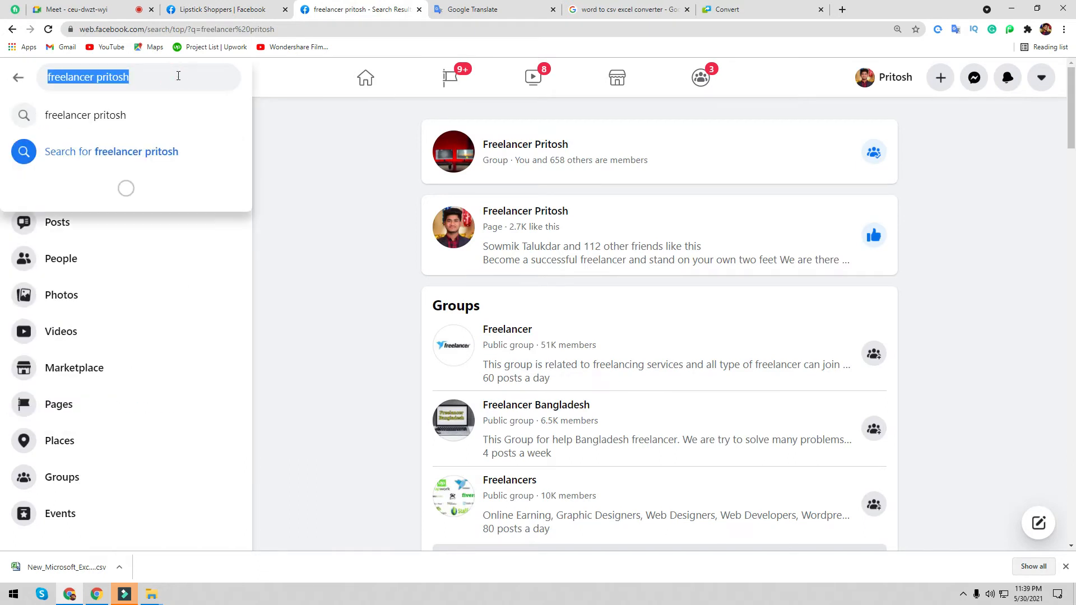
{"action": "key", "text": "BackSpace"}
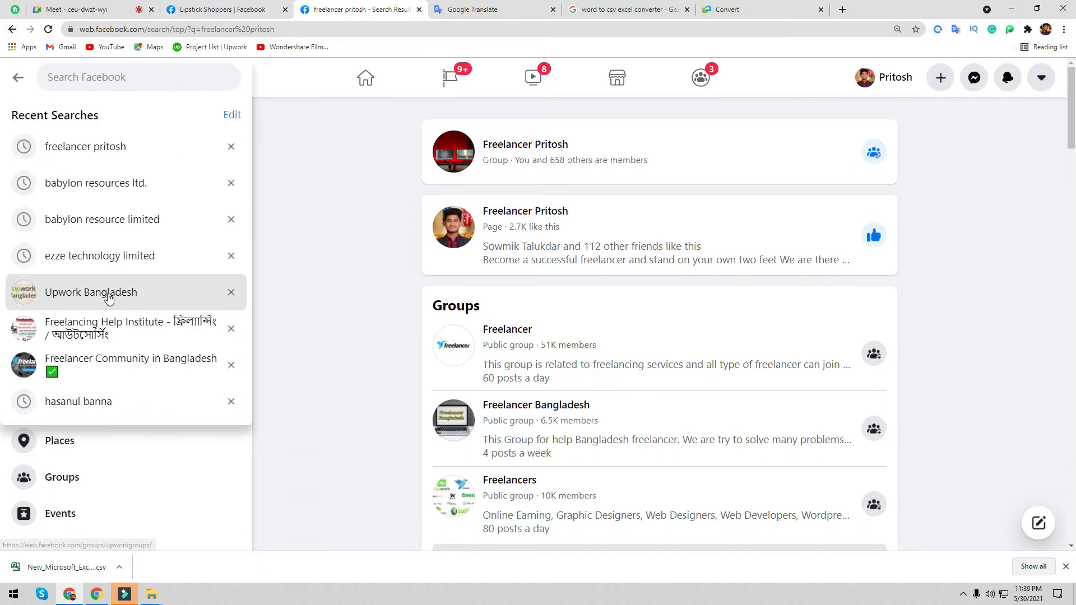
{"action": "type", "text": "onl"}
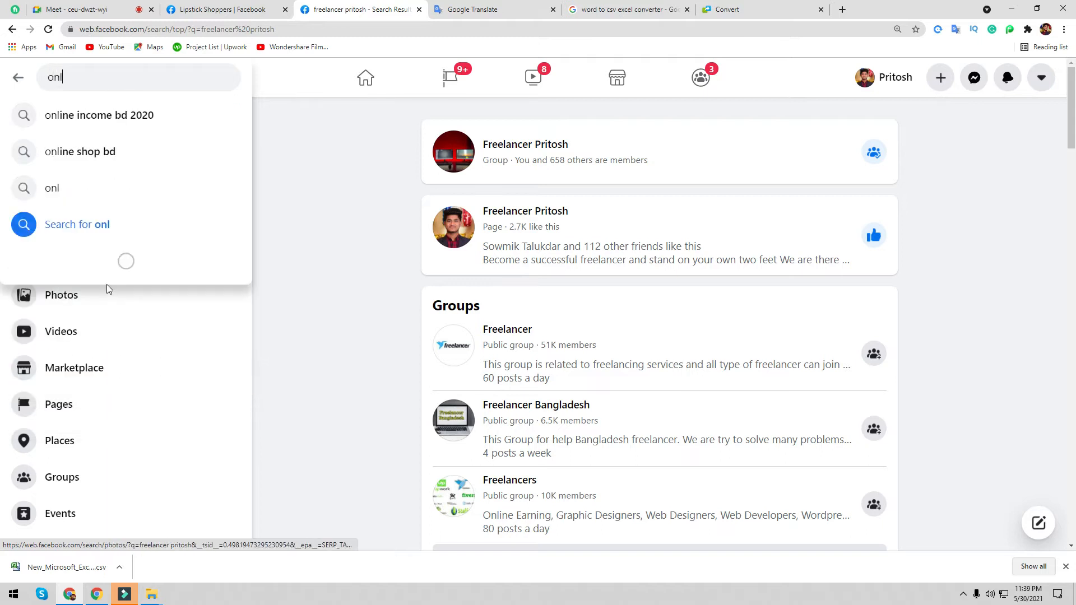
{"action": "type", "text": "ine"}
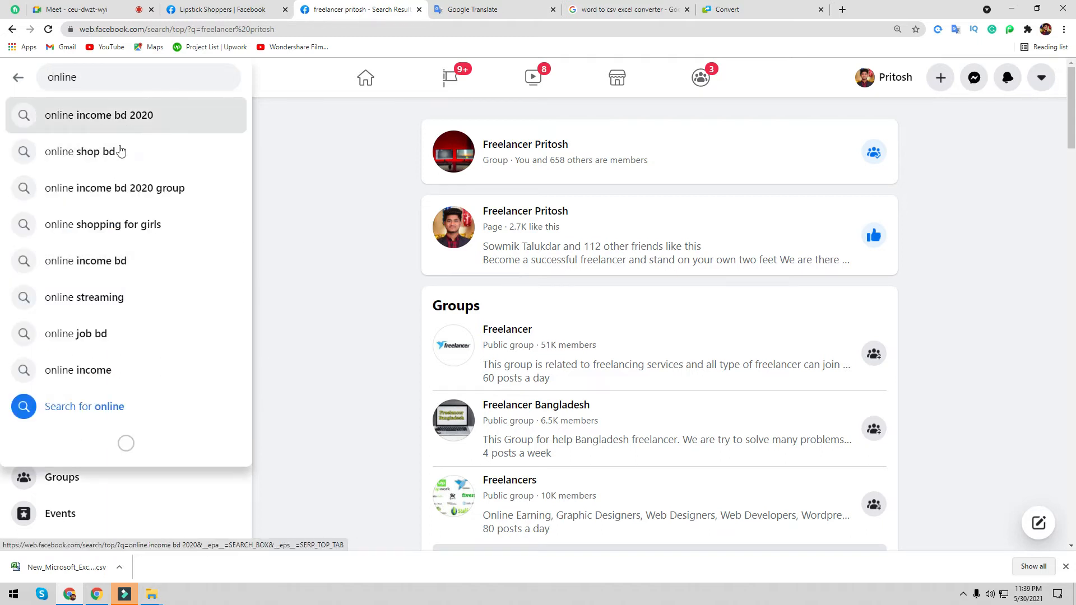
{"action": "left_click", "coordinate": [119, 157]}
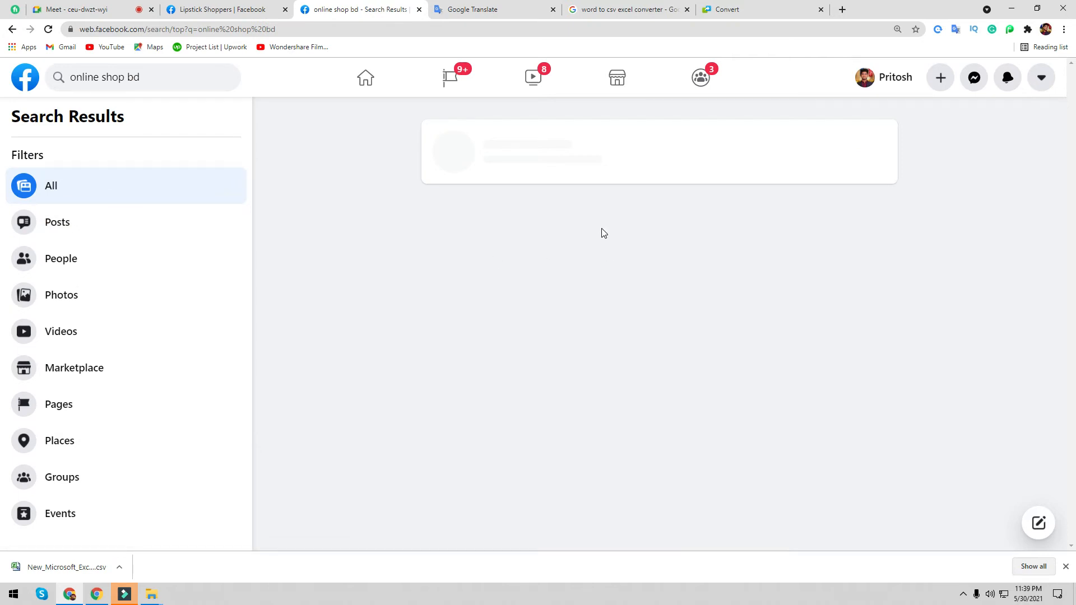
{"action": "left_click", "coordinate": [242, 6]}
{"action": "left_click", "coordinate": [369, 6]}
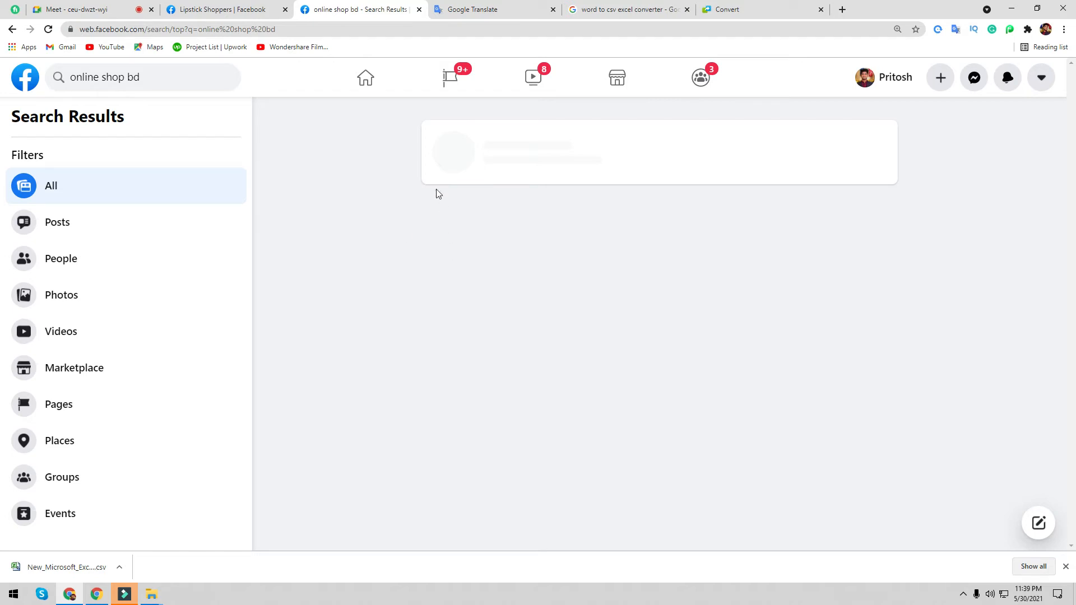
{"action": "left_click", "coordinate": [960, 595]}
{"action": "left_click", "coordinate": [903, 597]}
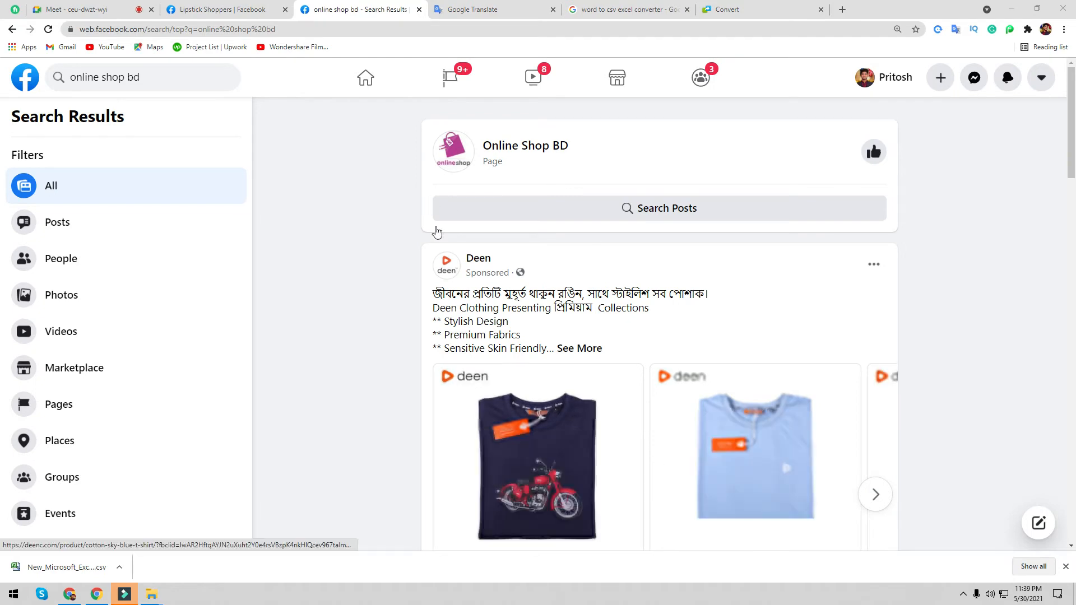
- Open the Online Shop Bd page, scroll through it, and go back to the results
{"action": "scroll", "coordinate": [601, 411], "scroll_direction": "down", "scroll_amount": 6}
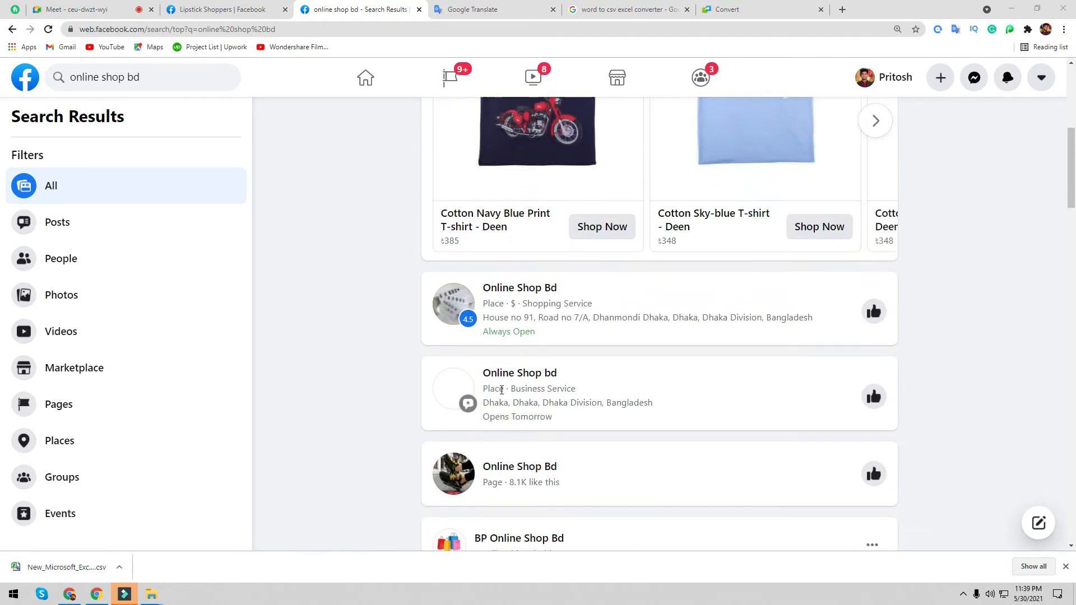
{"action": "left_click", "coordinate": [517, 288]}
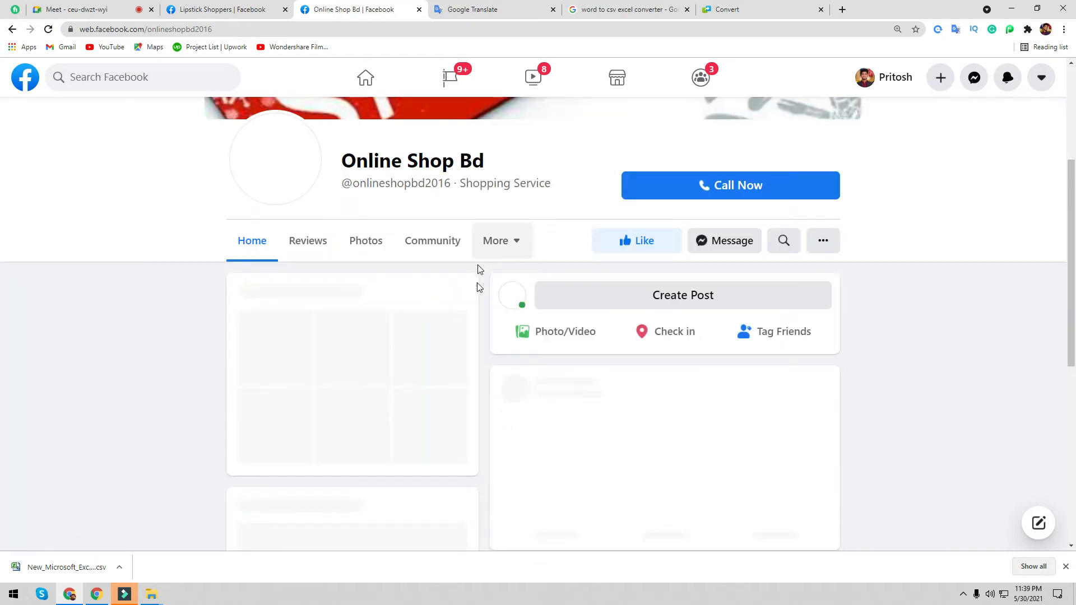
{"action": "scroll", "coordinate": [474, 285], "scroll_direction": "down", "scroll_amount": 5}
{"action": "scroll", "coordinate": [327, 260], "scroll_direction": "down", "scroll_amount": 10}
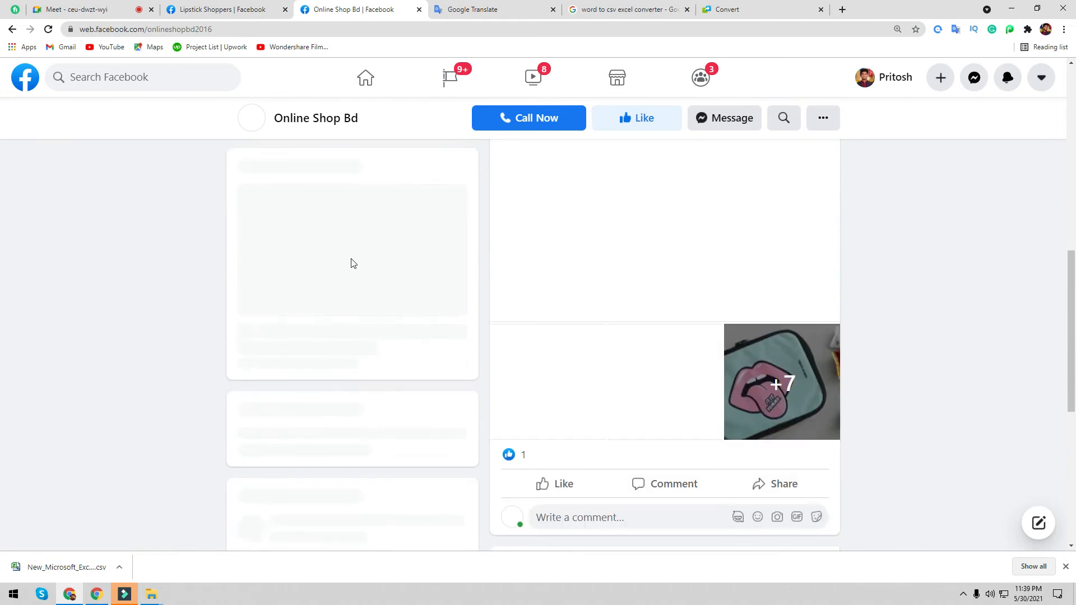
{"action": "scroll", "coordinate": [459, 297], "scroll_direction": "up", "scroll_amount": 6}
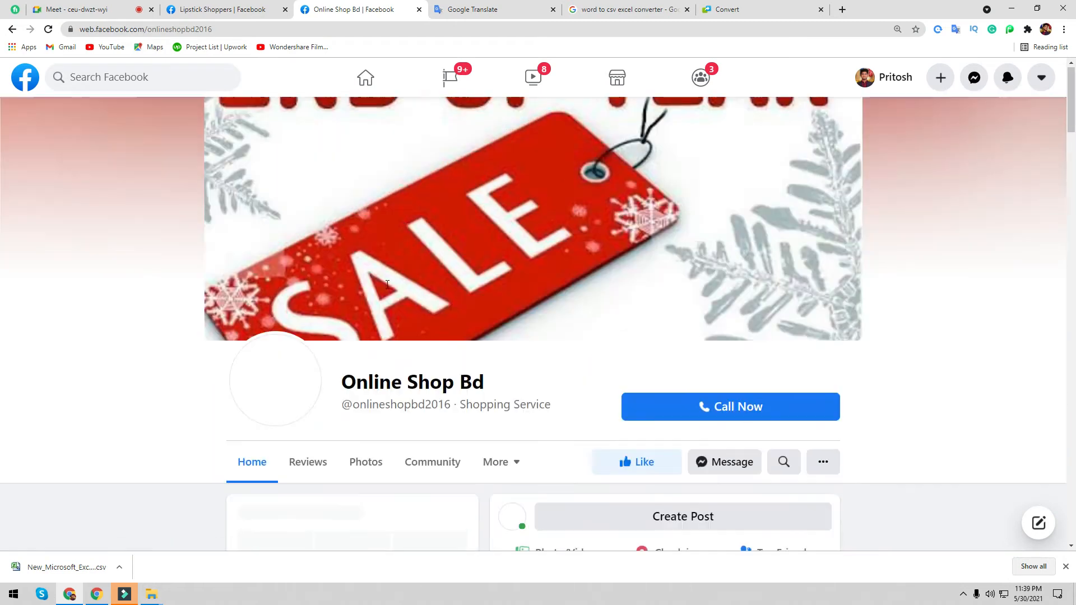
{"action": "scroll", "coordinate": [341, 285], "scroll_direction": "down", "scroll_amount": 15}
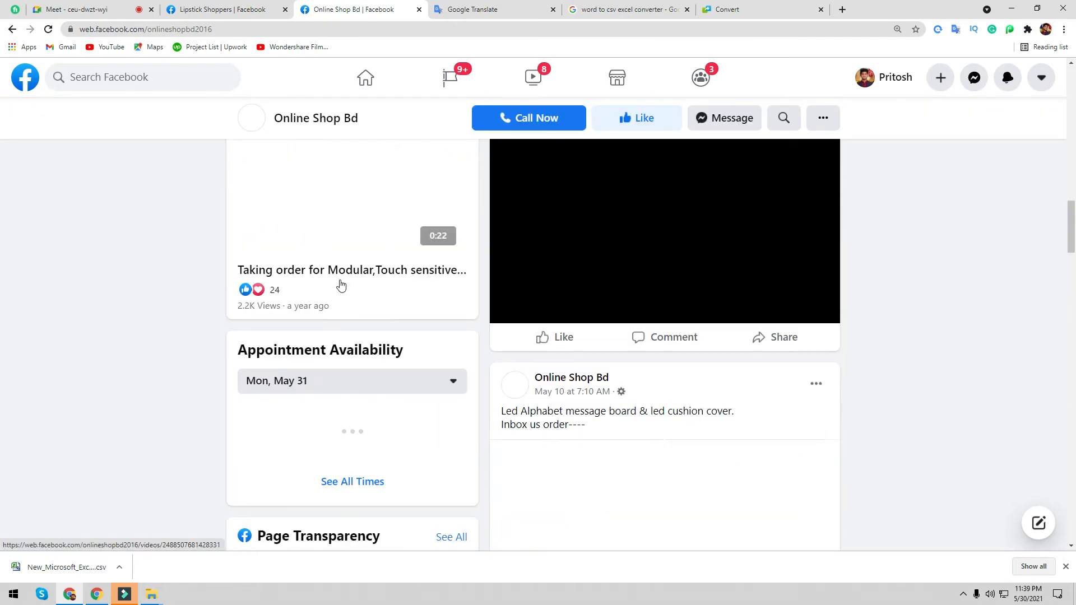
{"action": "scroll", "coordinate": [341, 285], "scroll_direction": "down", "scroll_amount": 2}
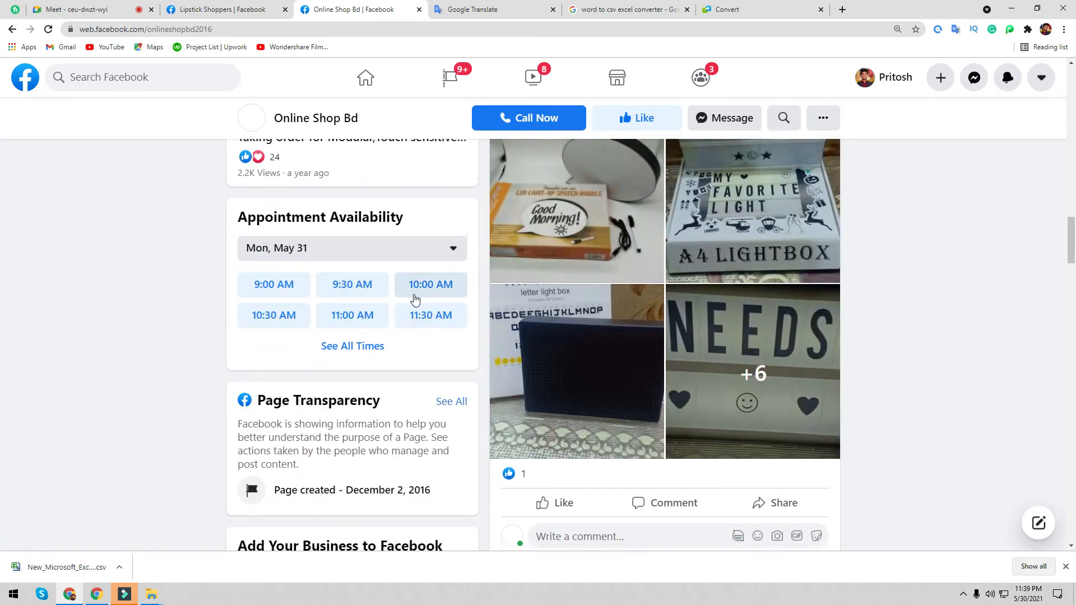
{"action": "scroll", "coordinate": [335, 360], "scroll_direction": "up", "scroll_amount": 10}
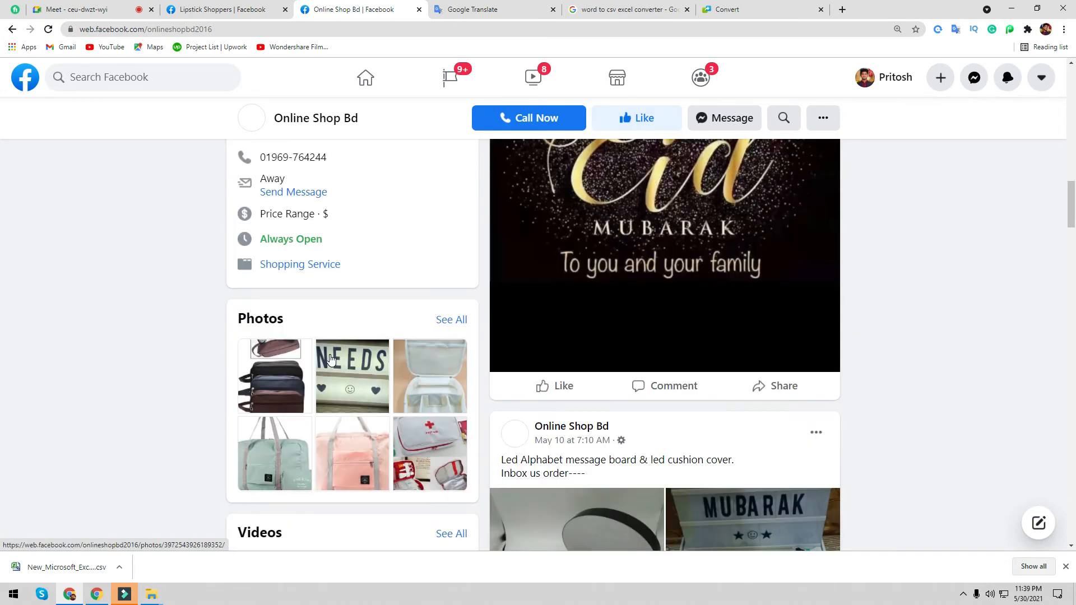
{"action": "scroll", "coordinate": [436, 369], "scroll_direction": "down", "scroll_amount": 5}
{"action": "scroll", "coordinate": [436, 369], "scroll_direction": "up", "scroll_amount": 5}
{"action": "left_click", "coordinate": [12, 29]}
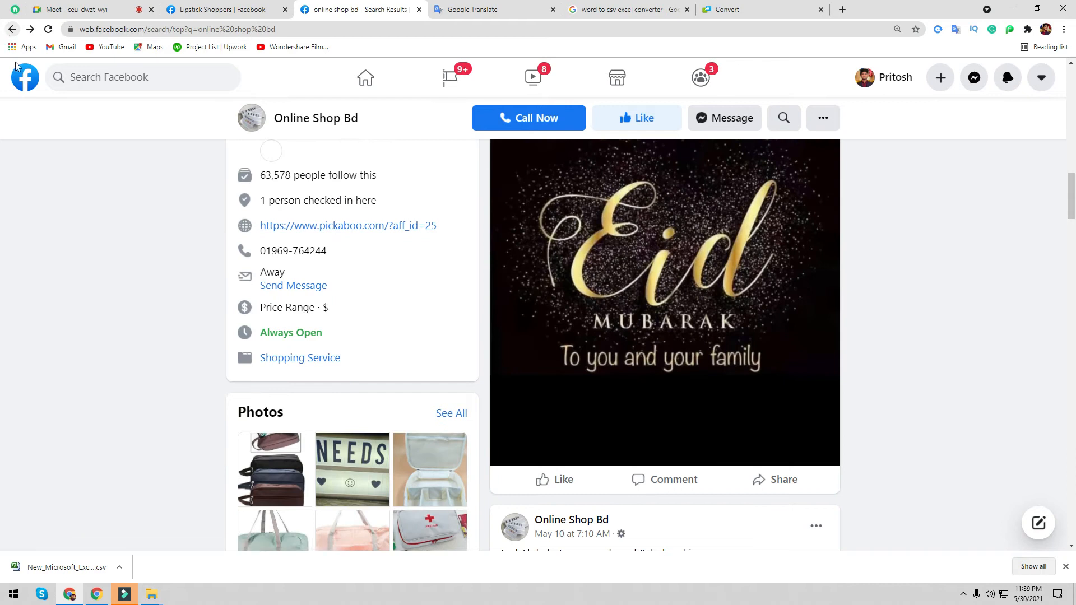
- Open the Online Shop BD page from the results again, then return to the search results
{"action": "scroll", "coordinate": [533, 241], "scroll_direction": "down", "scroll_amount": 3}
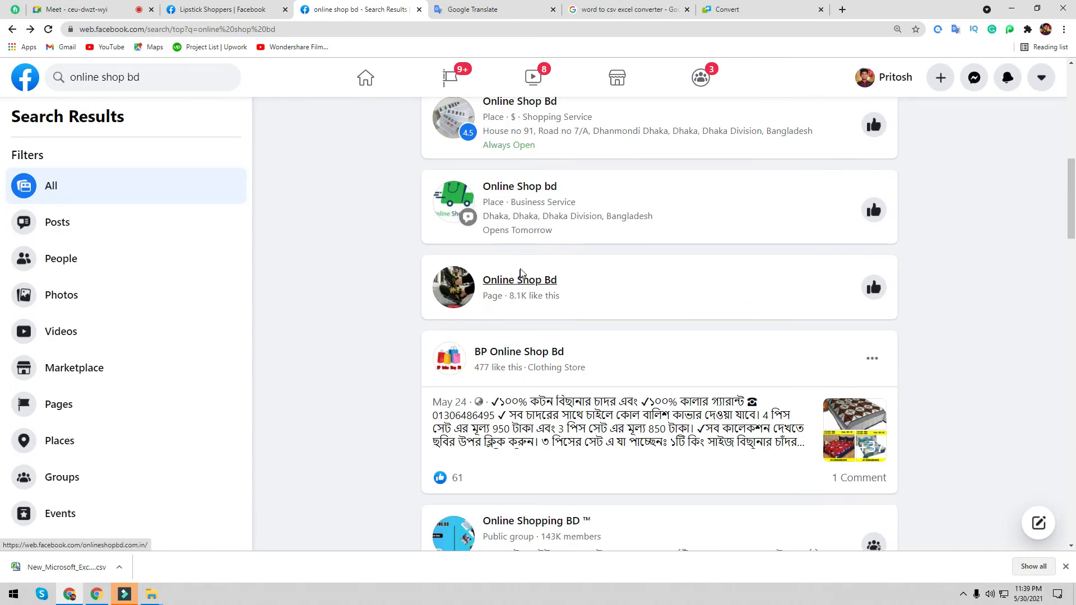
{"action": "scroll", "coordinate": [521, 258], "scroll_direction": "up", "scroll_amount": 7}
{"action": "scroll", "coordinate": [521, 258], "scroll_direction": "up", "scroll_amount": 1}
{"action": "left_click", "coordinate": [499, 144]}
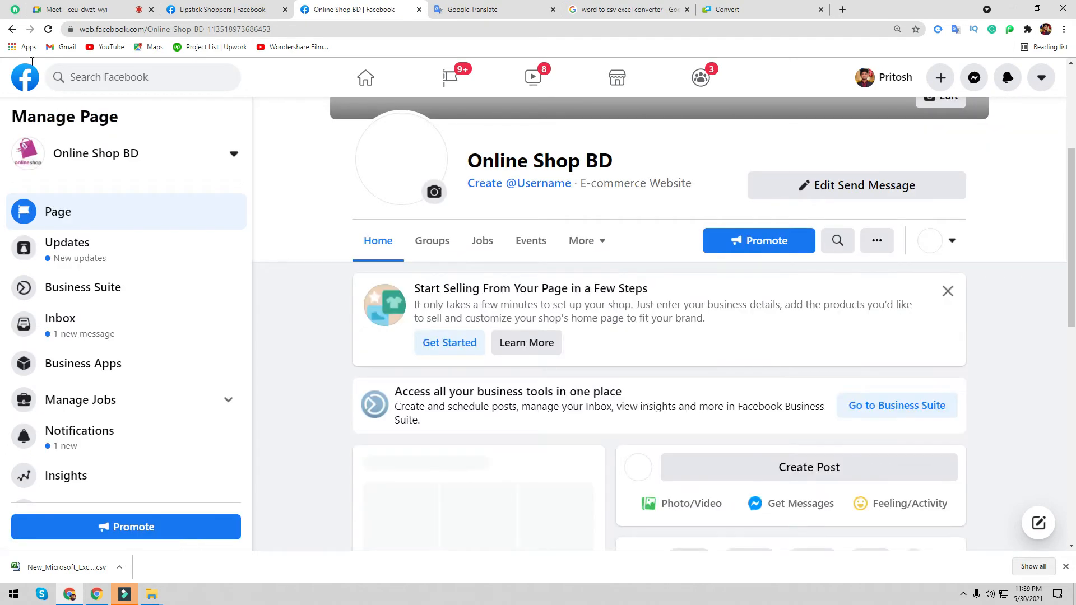
{"action": "left_click", "coordinate": [11, 29]}
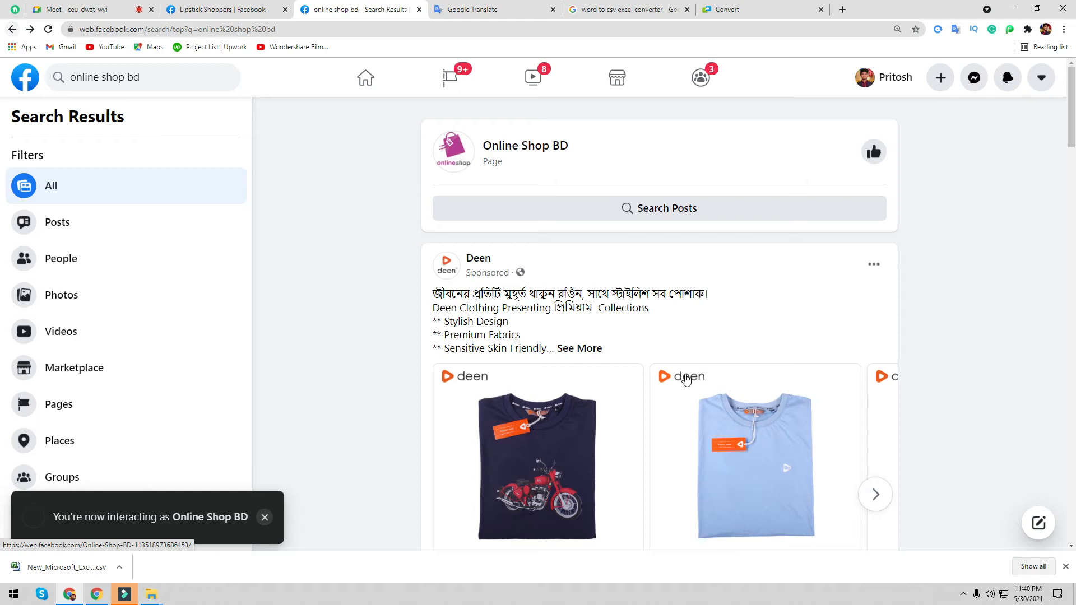
- Open the BP Online Shop Bd page from the search results
{"action": "scroll", "coordinate": [687, 359], "scroll_direction": "down", "scroll_amount": 15}
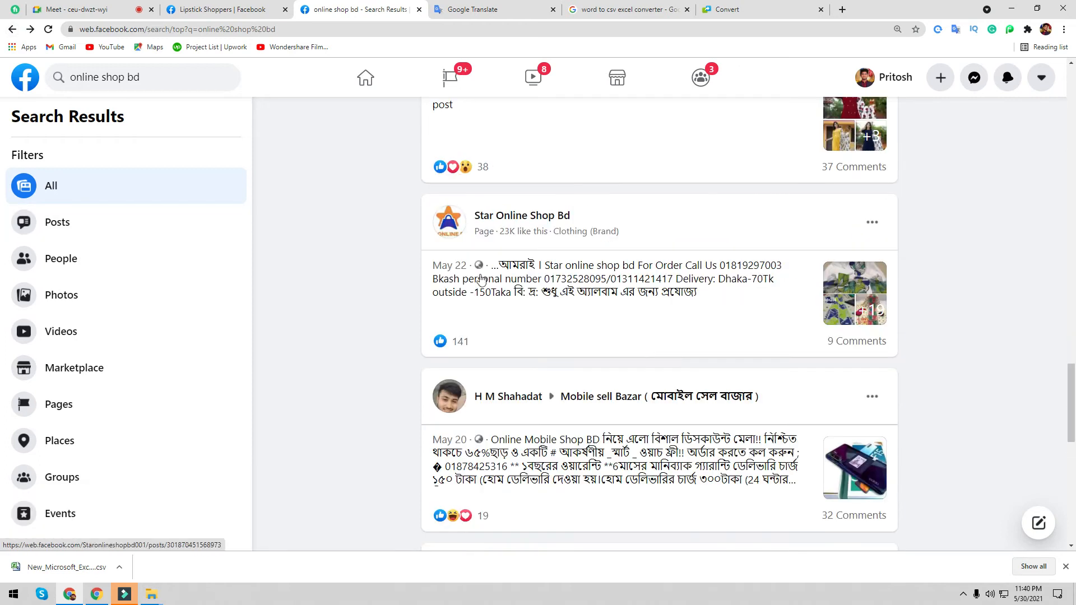
{"action": "scroll", "coordinate": [637, 254], "scroll_direction": "up", "scroll_amount": 20}
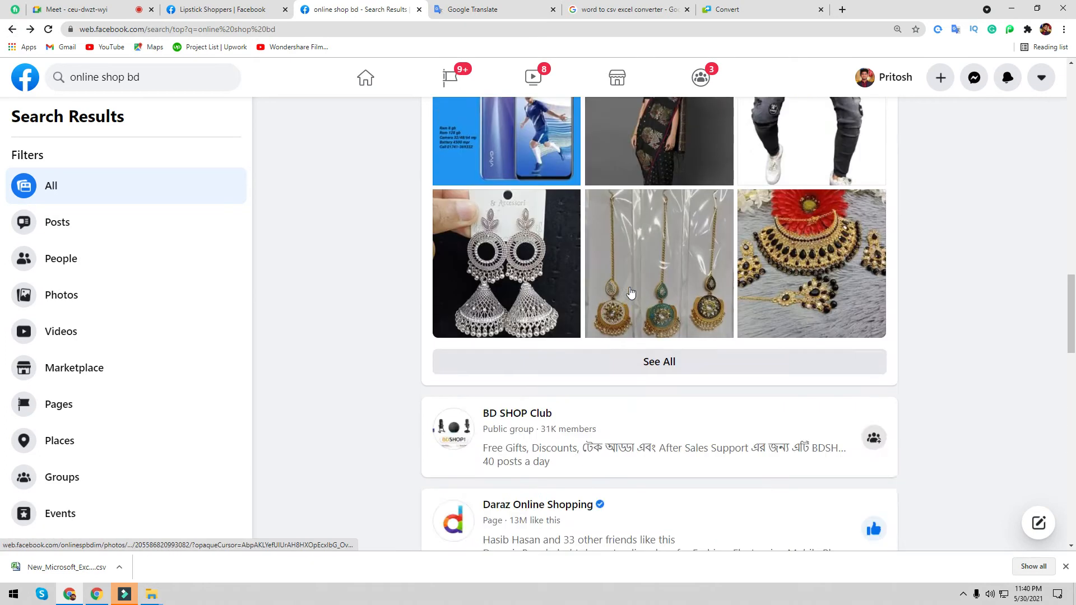
{"action": "scroll", "coordinate": [570, 275], "scroll_direction": "up", "scroll_amount": 3}
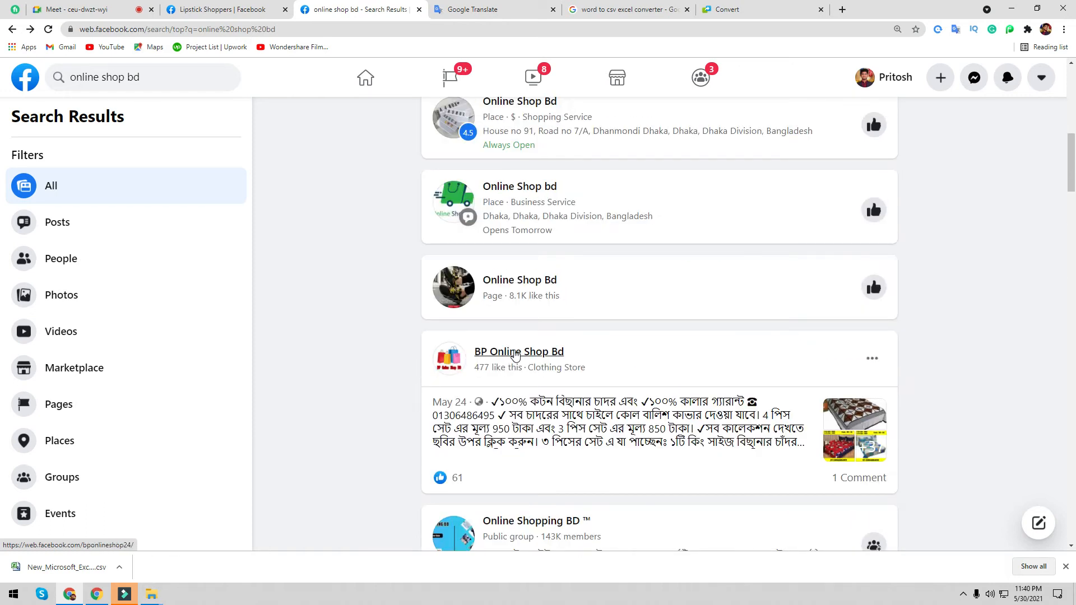
{"action": "scroll", "coordinate": [515, 356], "scroll_direction": "up", "scroll_amount": 2}
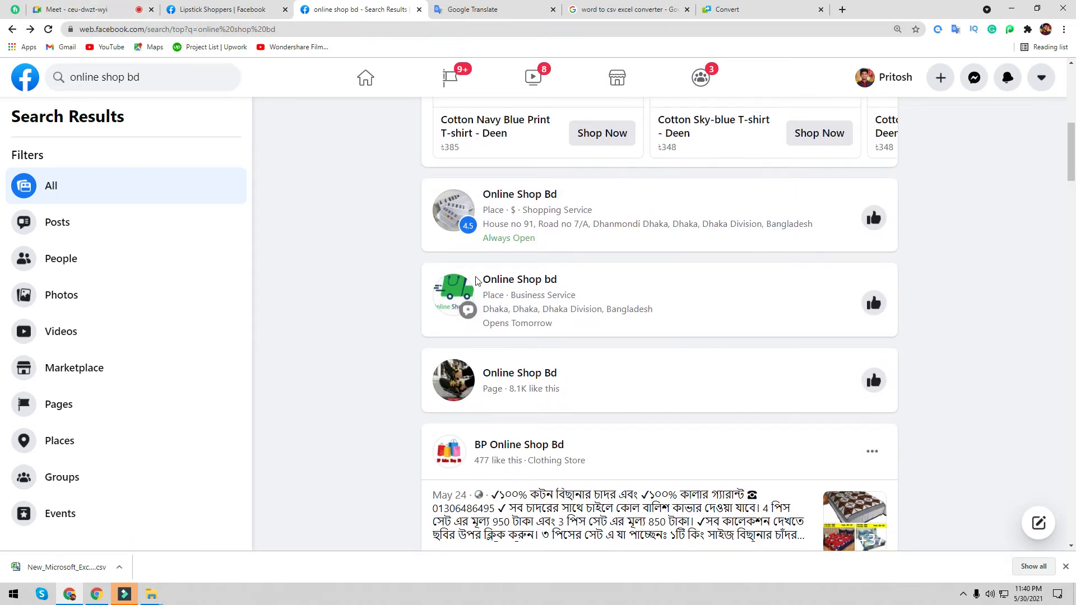
{"action": "key", "text": "ctrl+plus"}
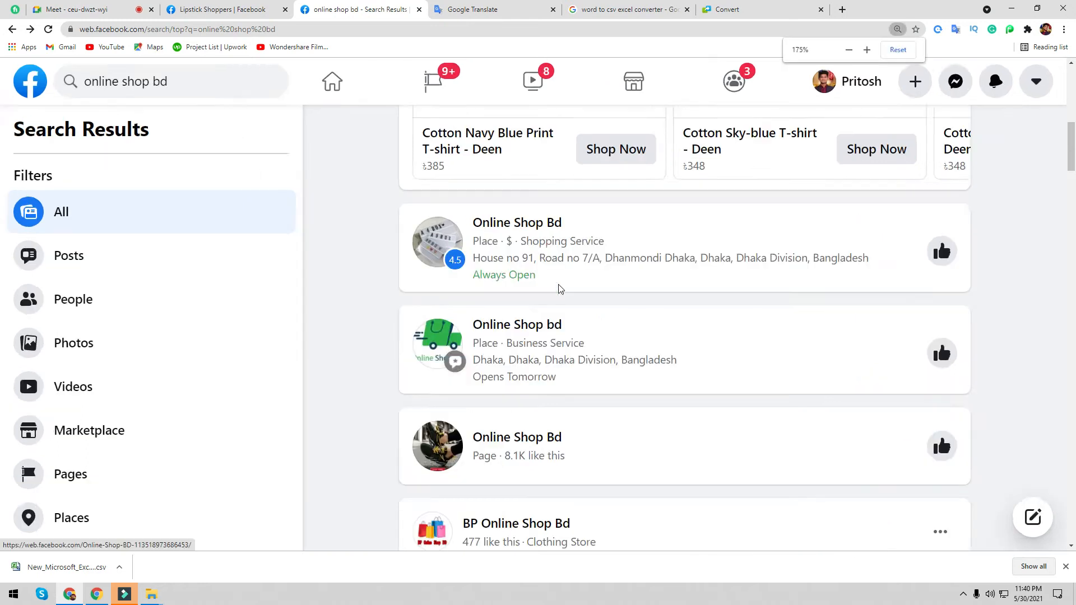
{"action": "key", "text": "ctrl+minus"}
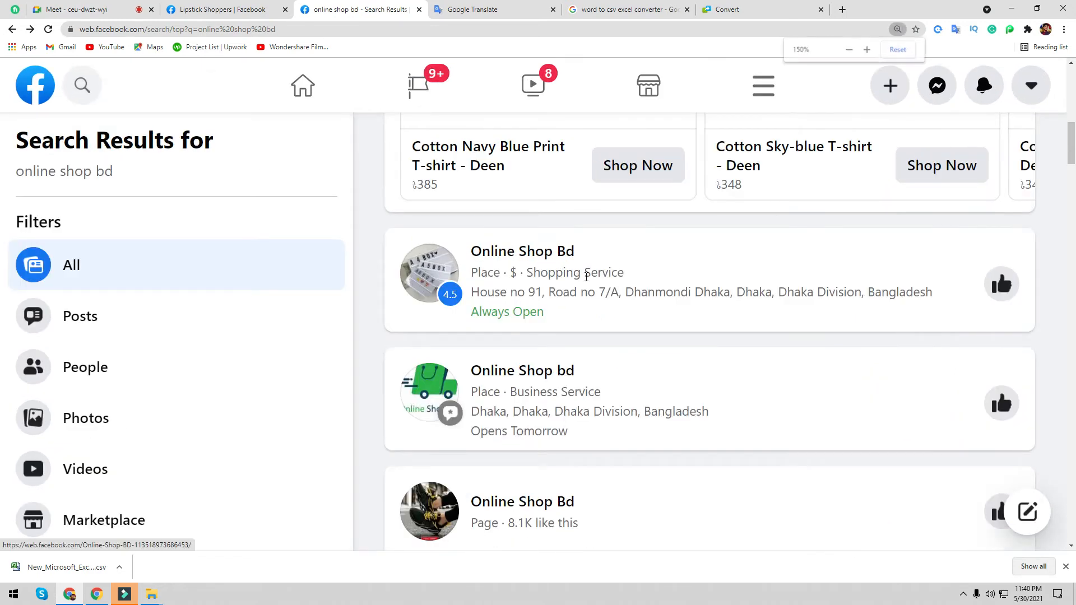
{"action": "scroll", "coordinate": [584, 281], "scroll_direction": "down", "scroll_amount": 2}
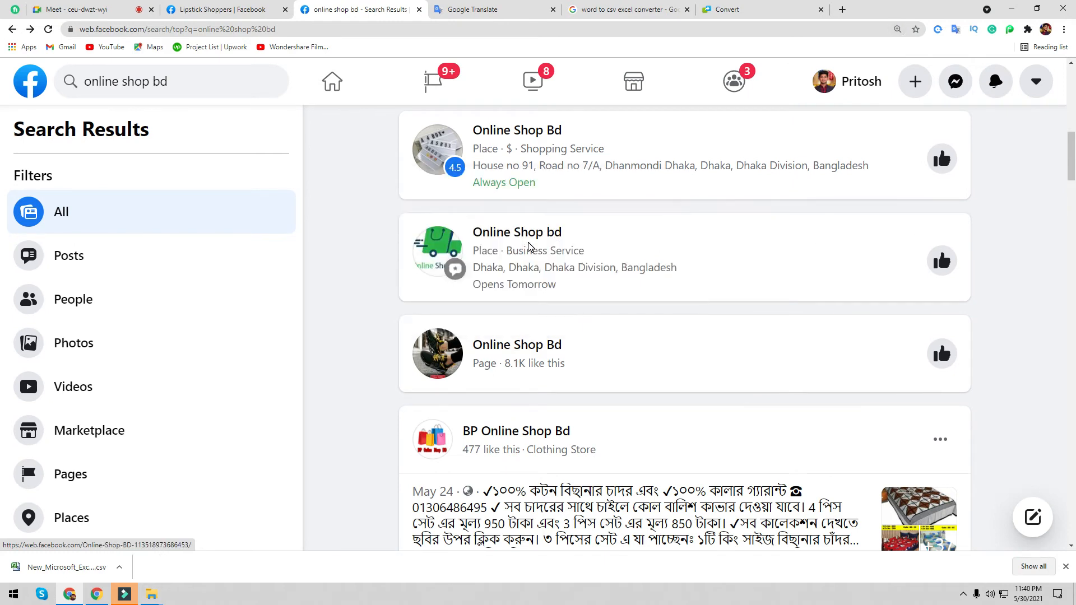
{"action": "scroll", "coordinate": [514, 224], "scroll_direction": "down", "scroll_amount": 2}
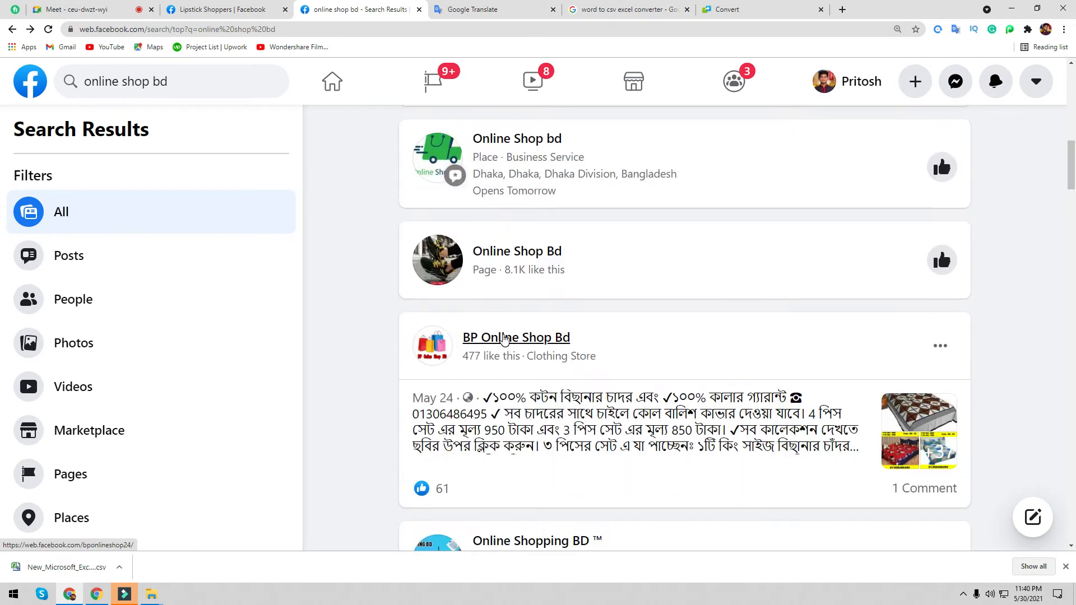
{"action": "left_click", "coordinate": [503, 339]}
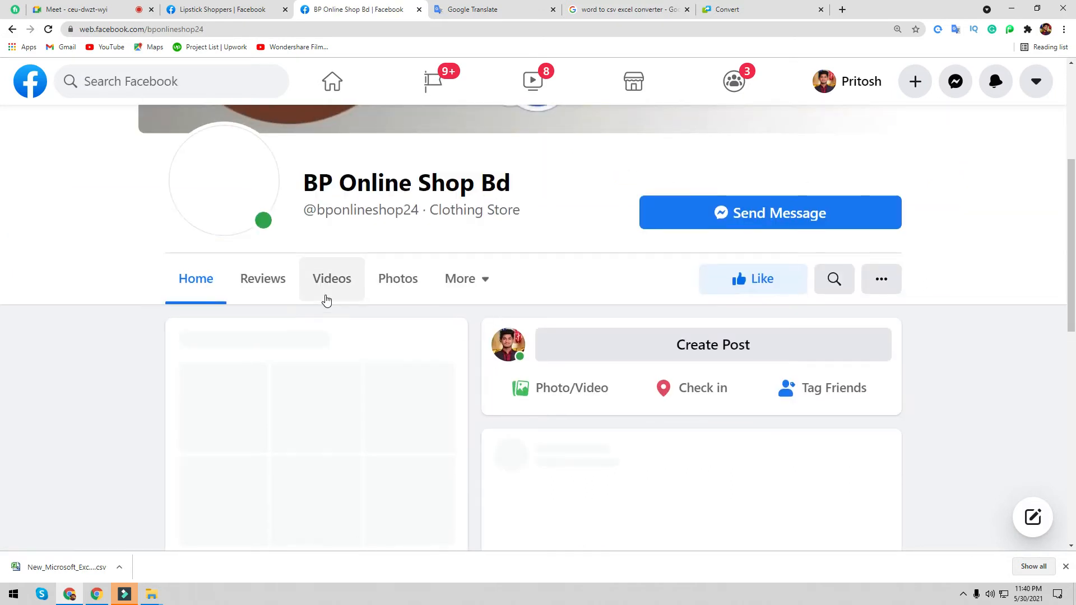
- Browse BP Online Shop Bd at 150% zoom and bring up its '...' options menu beside Like
{"action": "scroll", "coordinate": [329, 303], "scroll_direction": "up", "scroll_amount": 5}
{"action": "scroll", "coordinate": [257, 275], "scroll_direction": "down", "scroll_amount": 10}
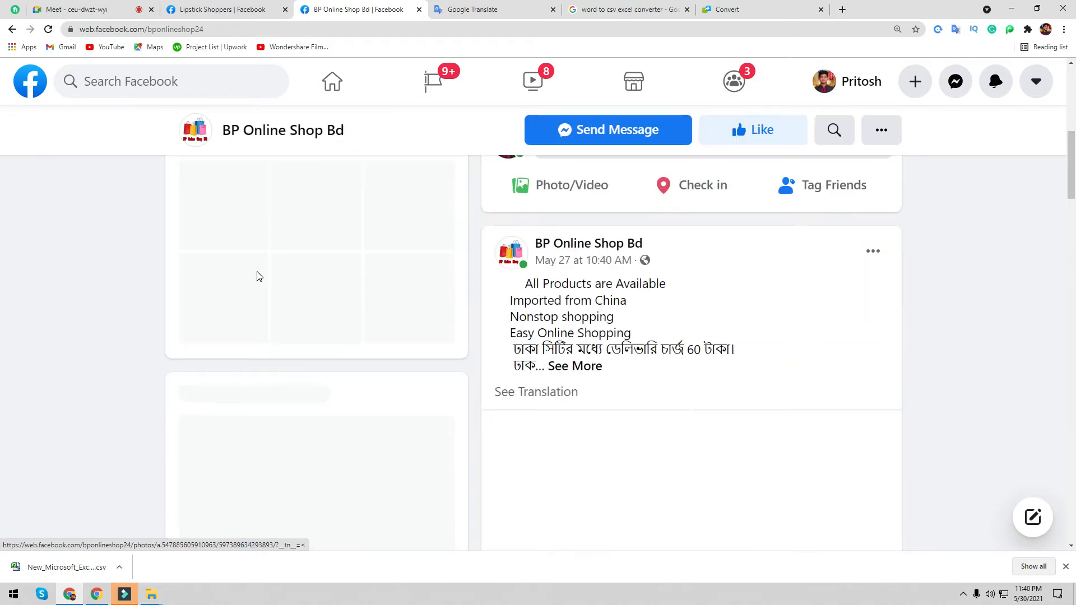
{"action": "scroll", "coordinate": [244, 275], "scroll_direction": "down", "scroll_amount": 2}
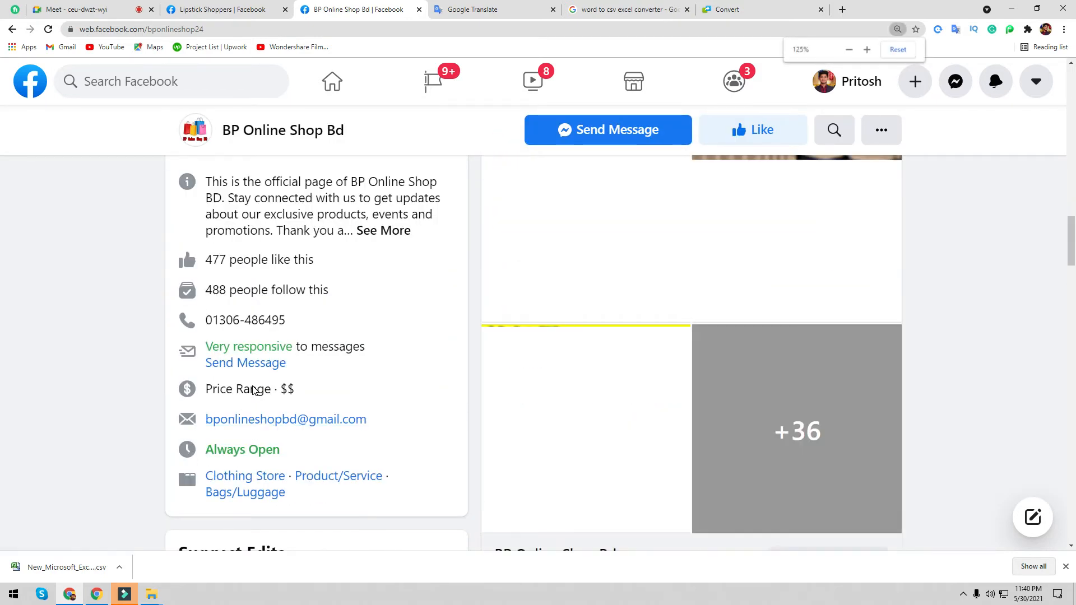
{"action": "key", "text": "ctrl+plus"}
{"action": "scroll", "coordinate": [259, 386], "scroll_direction": "down", "scroll_amount": 13}
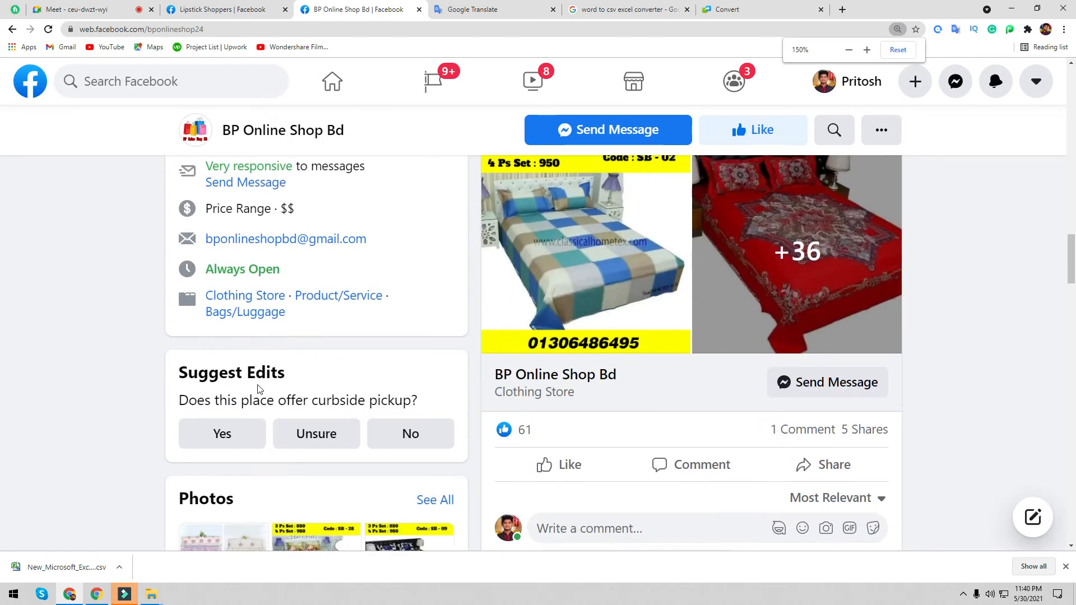
{"action": "scroll", "coordinate": [259, 385], "scroll_direction": "down", "scroll_amount": 1}
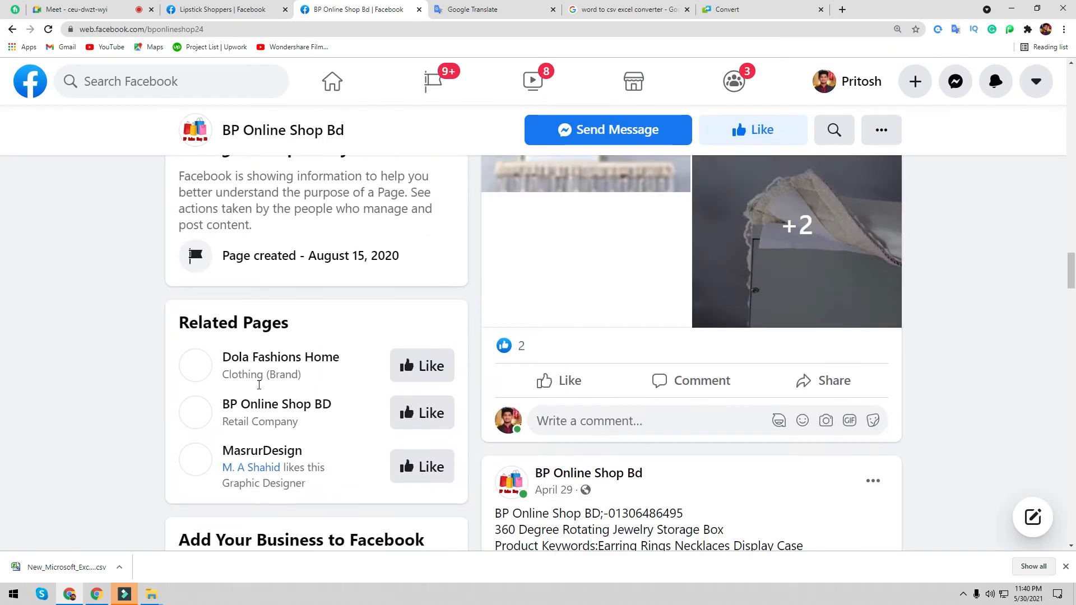
{"action": "left_click", "coordinate": [229, 7]}
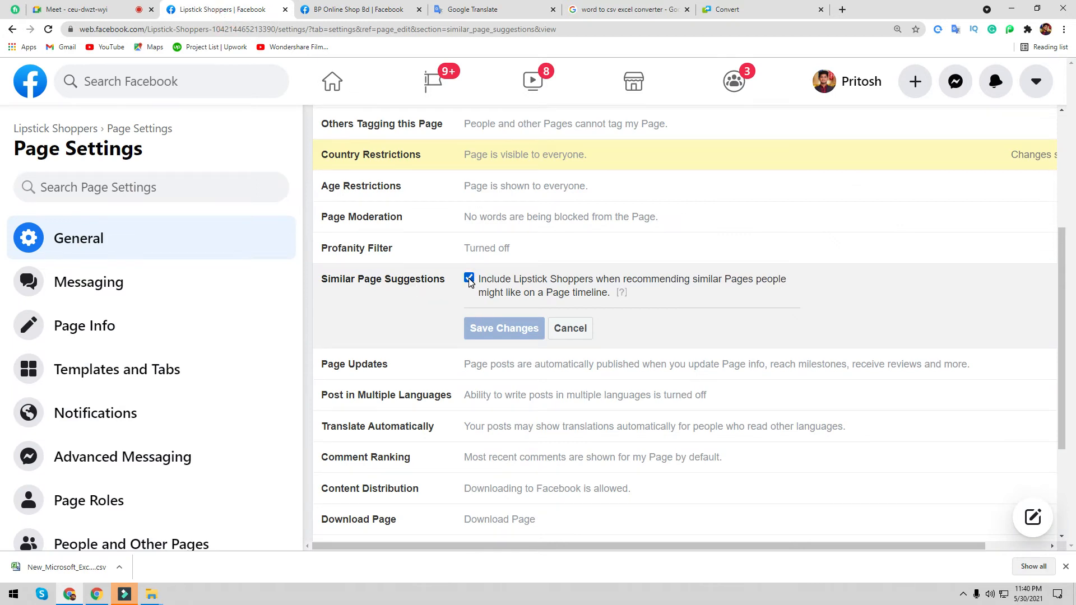
{"action": "left_click", "coordinate": [372, 10]}
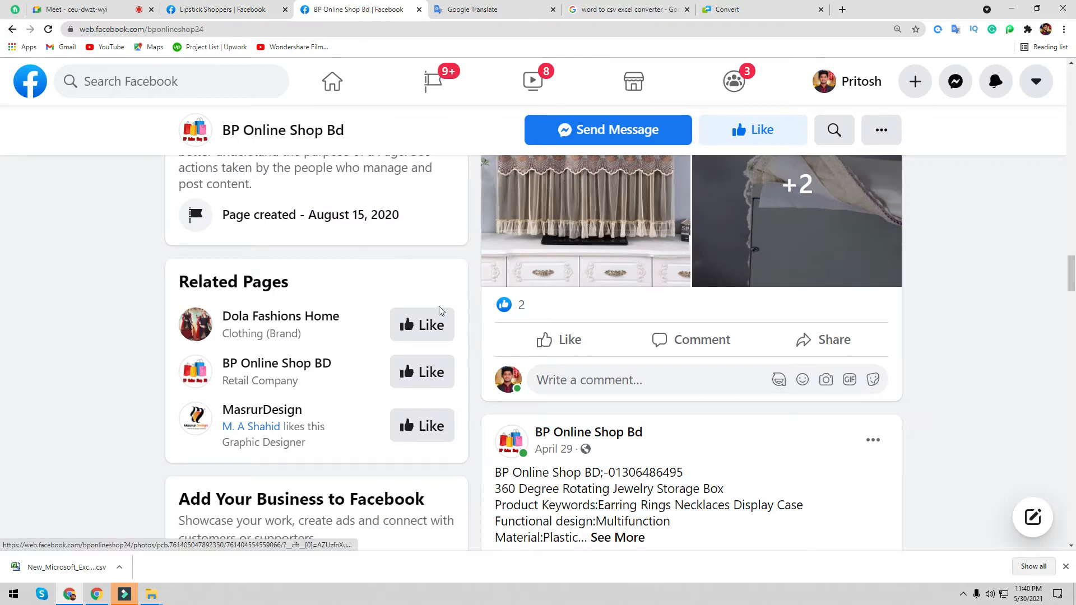
{"action": "scroll", "coordinate": [440, 311], "scroll_direction": "up", "scroll_amount": 20}
{"action": "scroll", "coordinate": [432, 266], "scroll_direction": "down", "scroll_amount": 10}
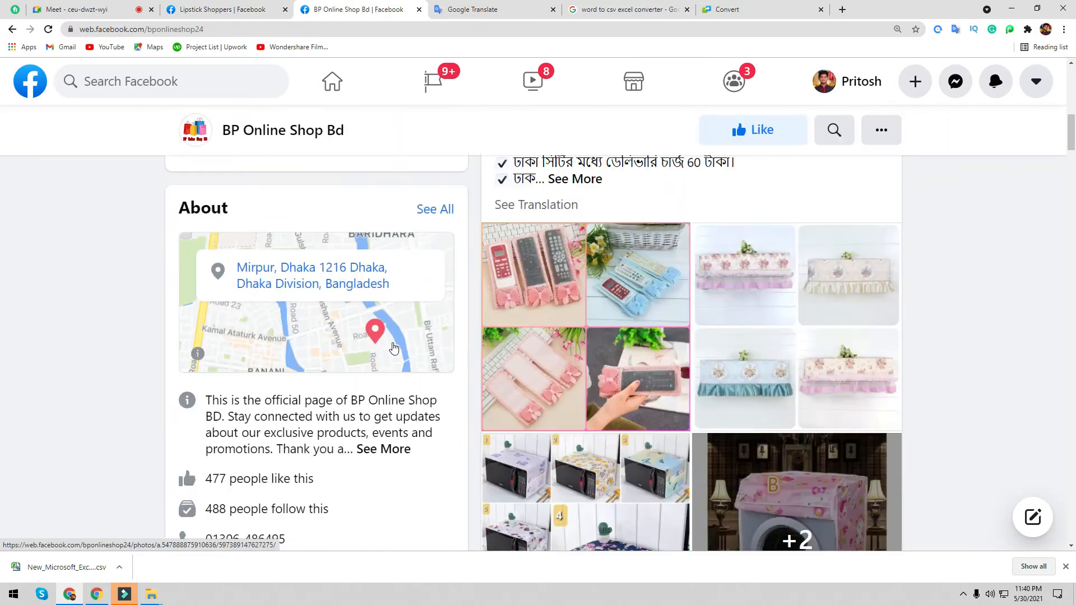
{"action": "scroll", "coordinate": [395, 348], "scroll_direction": "down", "scroll_amount": 10}
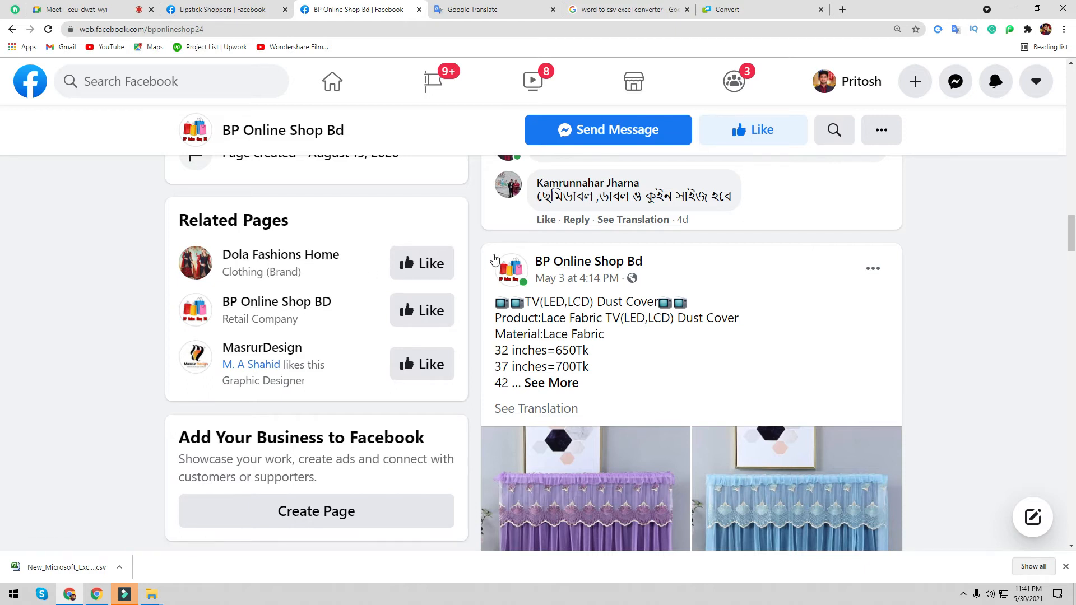
{"action": "left_click", "coordinate": [878, 146]}
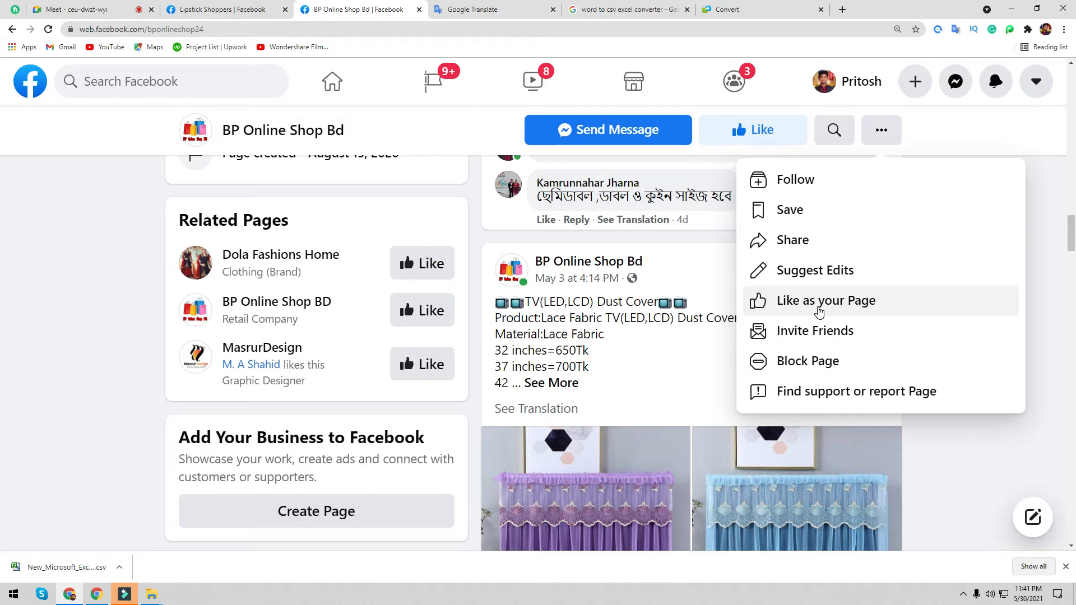
- Like BP Online Shop Bd as your Page, selecting UK Online Shopping, and submit
{"action": "left_click", "coordinate": [820, 309]}
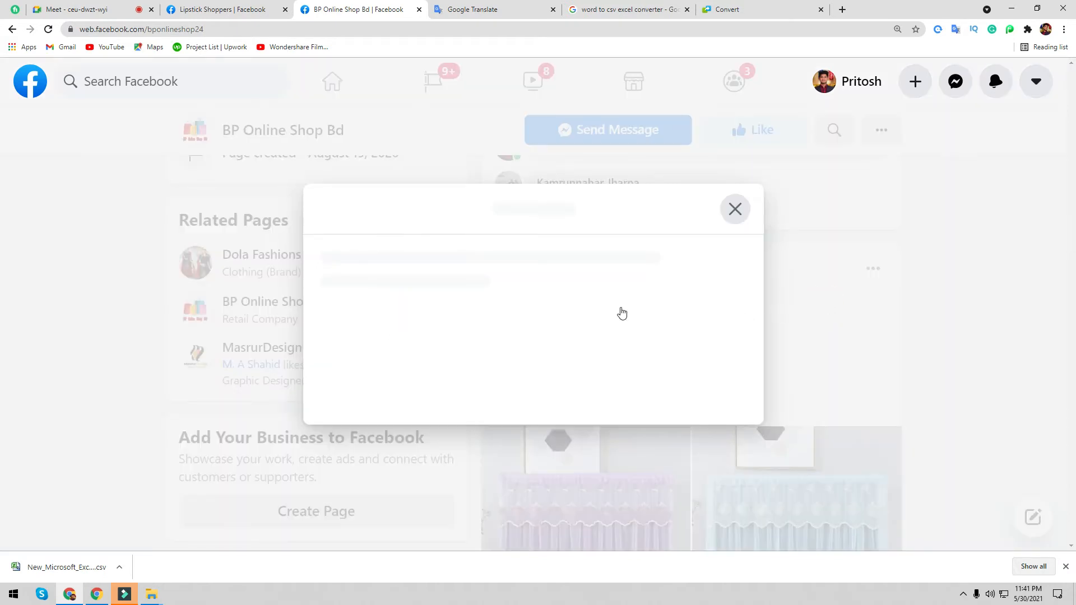
{"action": "left_click", "coordinate": [520, 318]}
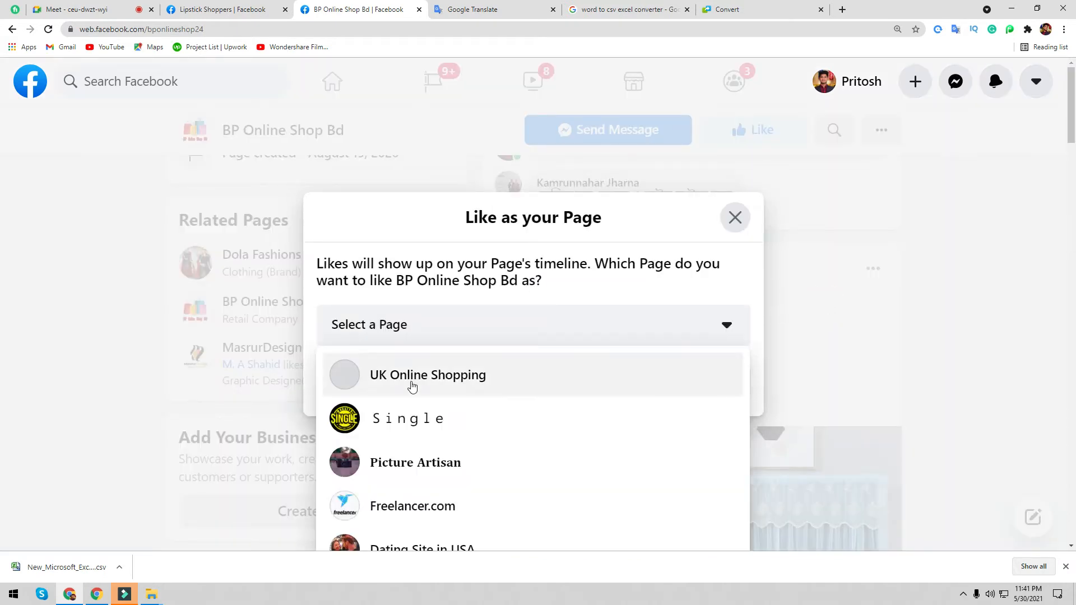
{"action": "left_click", "coordinate": [410, 382]}
{"action": "left_click", "coordinate": [695, 390]}
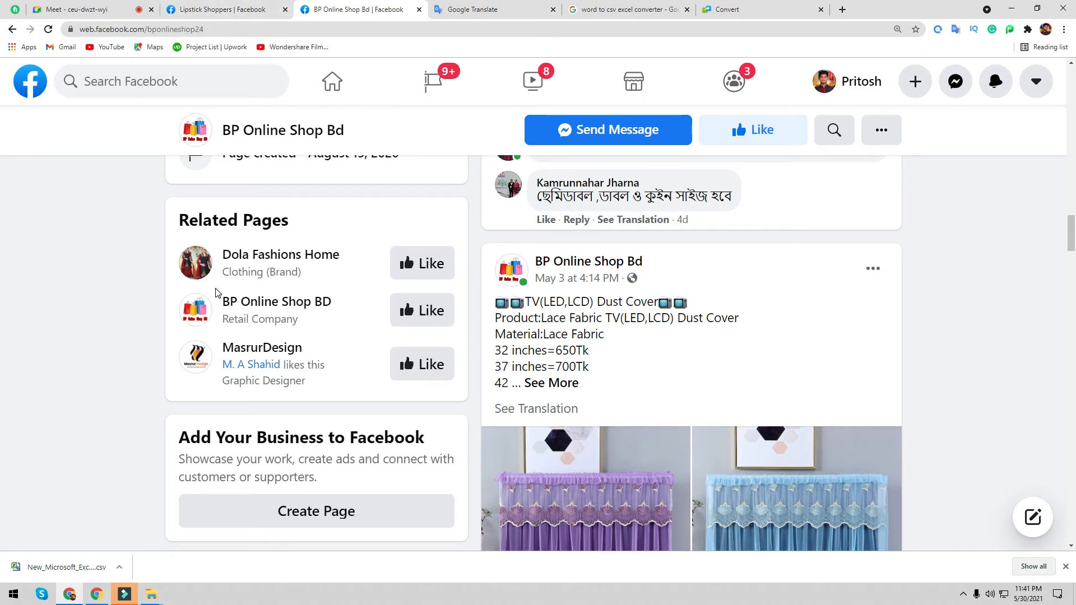
- Uncheck Similar Page Suggestions in Lipstick Shoppers' settings and save the change
{"action": "left_click", "coordinate": [250, 10]}
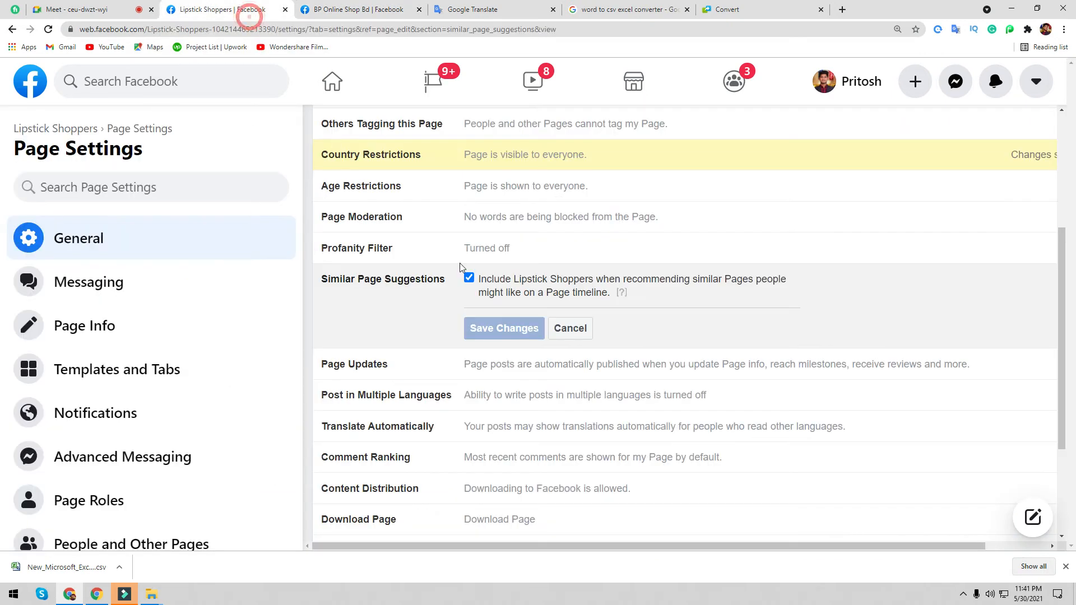
{"action": "left_click", "coordinate": [468, 279]}
{"action": "left_click", "coordinate": [493, 329]}
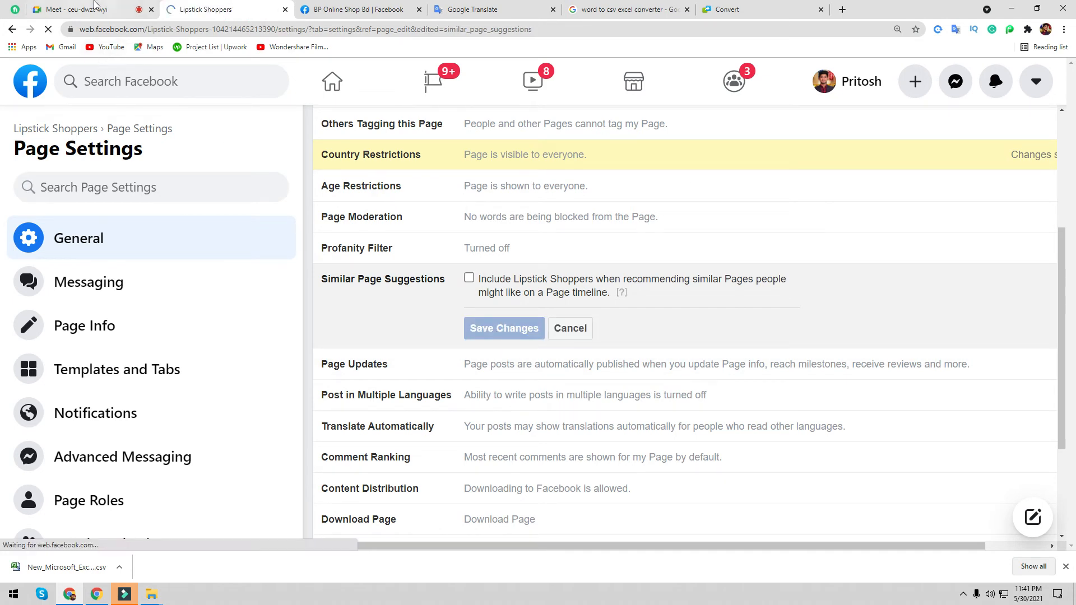
{"action": "left_click", "coordinate": [103, 12]}
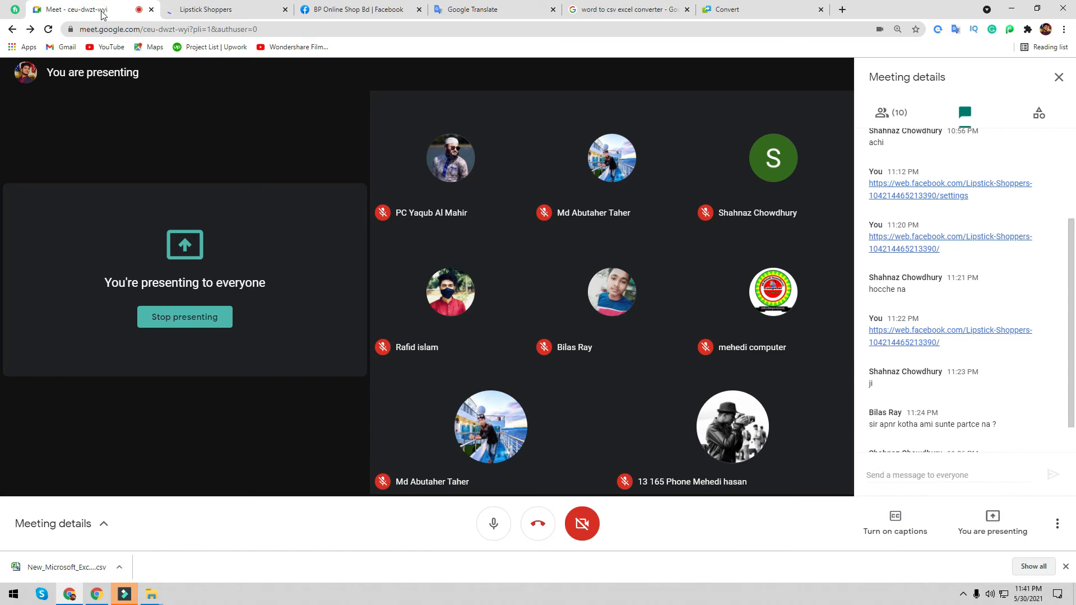
{"action": "left_click", "coordinate": [197, 7]}
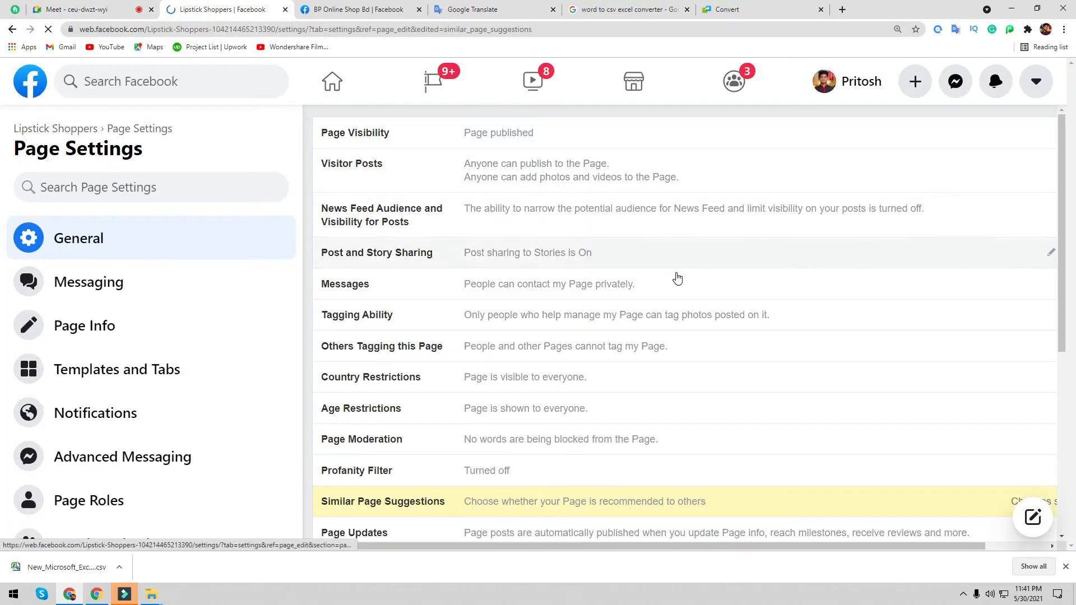
- Zoom out the General Page Settings and edit the Post in Multiple Languages setting
{"action": "scroll", "coordinate": [774, 314], "scroll_direction": "down", "scroll_amount": 5}
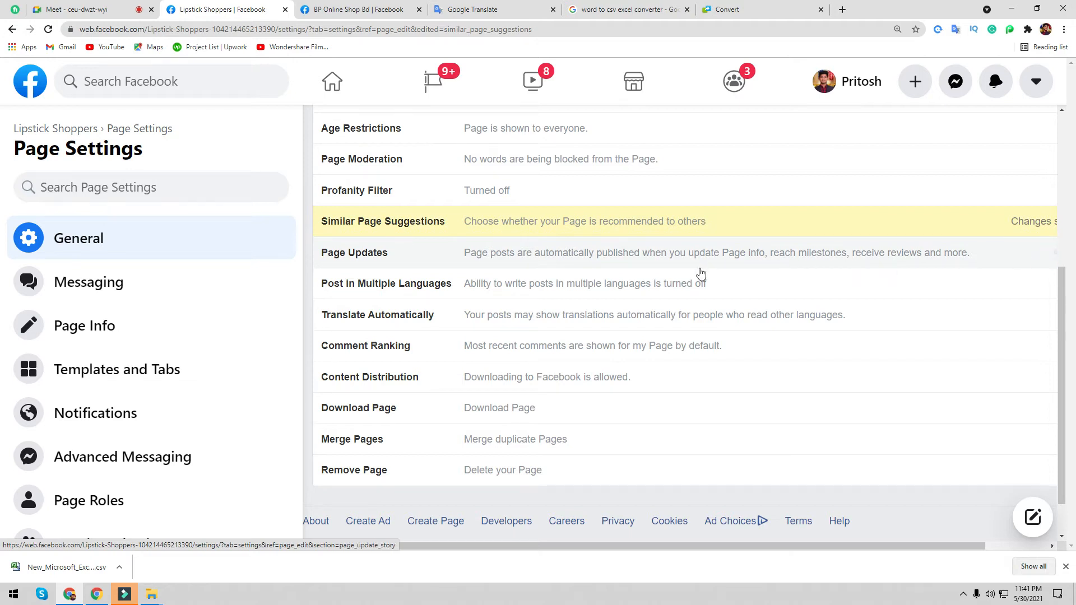
{"action": "scroll", "coordinate": [740, 303], "scroll_direction": "down", "scroll_amount": 1}
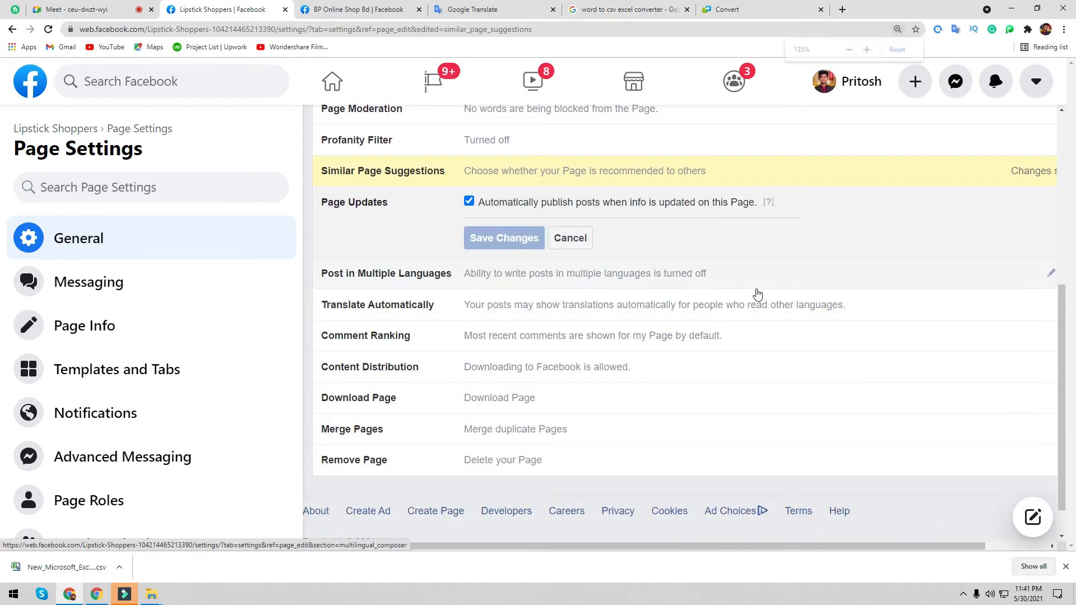
{"action": "key", "text": "ctrl+minus"}
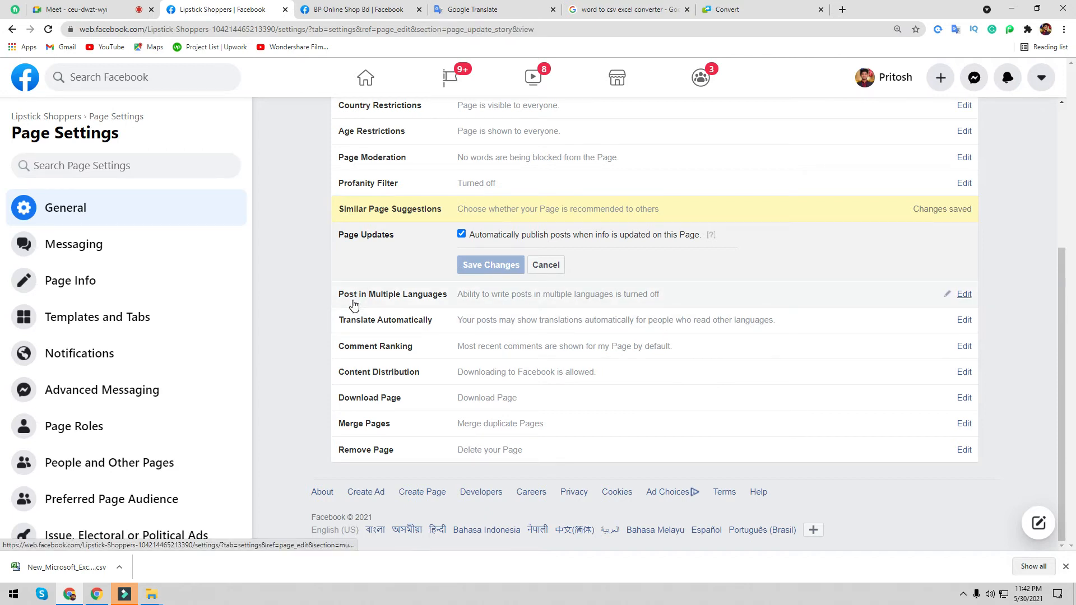
{"action": "left_click", "coordinate": [965, 295]}
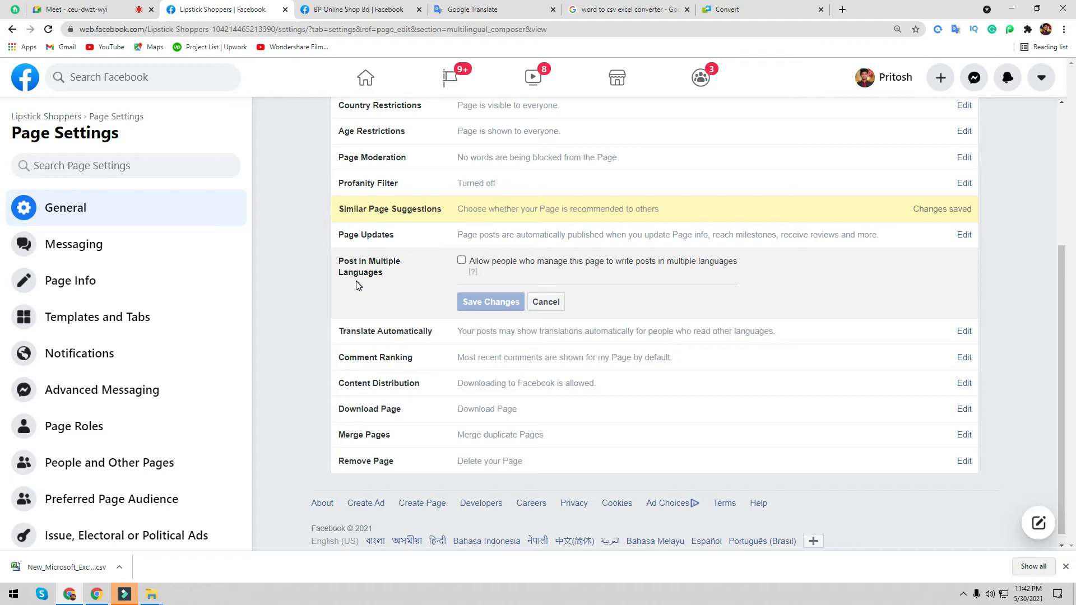
- See the translation of BP Online Shop Bd's TV dust cover post, then return to Lipstick Shoppers settings
{"action": "left_click", "coordinate": [387, 10]}
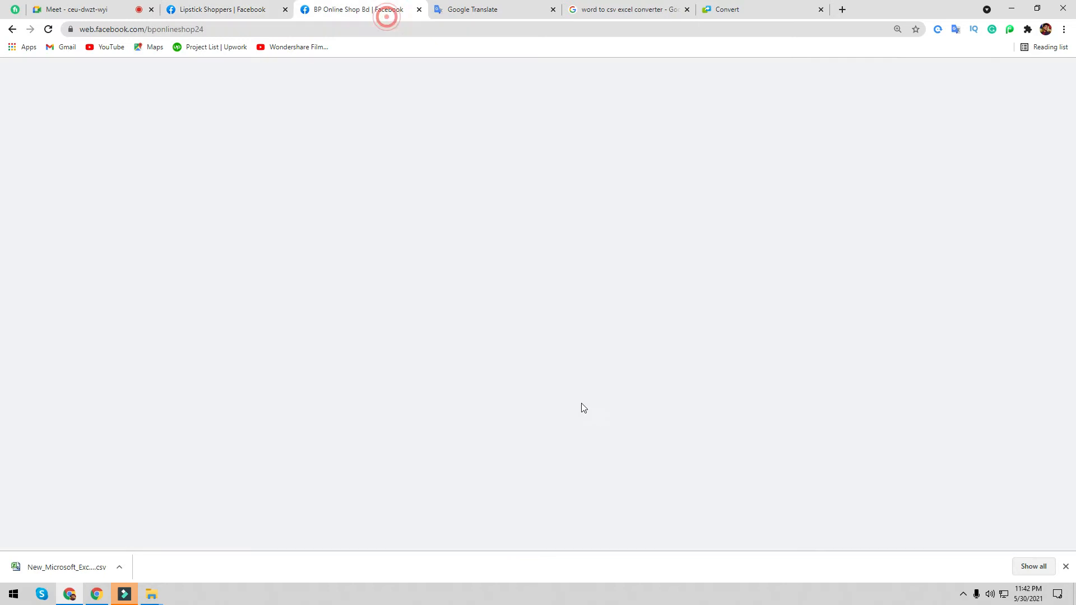
{"action": "scroll", "coordinate": [616, 413], "scroll_direction": "up", "scroll_amount": 2}
{"action": "scroll", "coordinate": [617, 413], "scroll_direction": "down", "scroll_amount": 5}
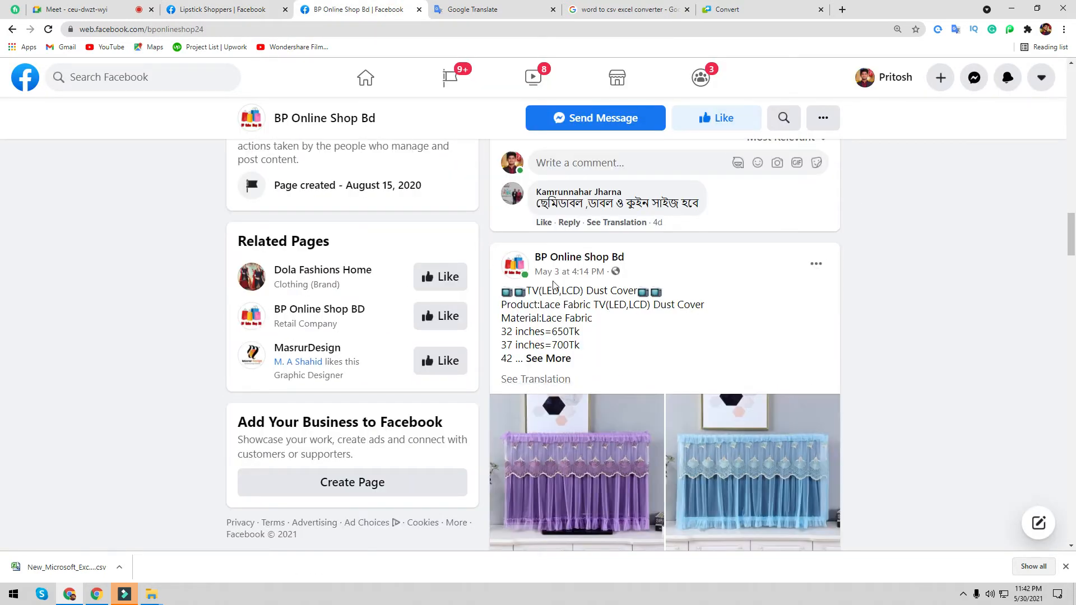
{"action": "left_click", "coordinate": [542, 380]}
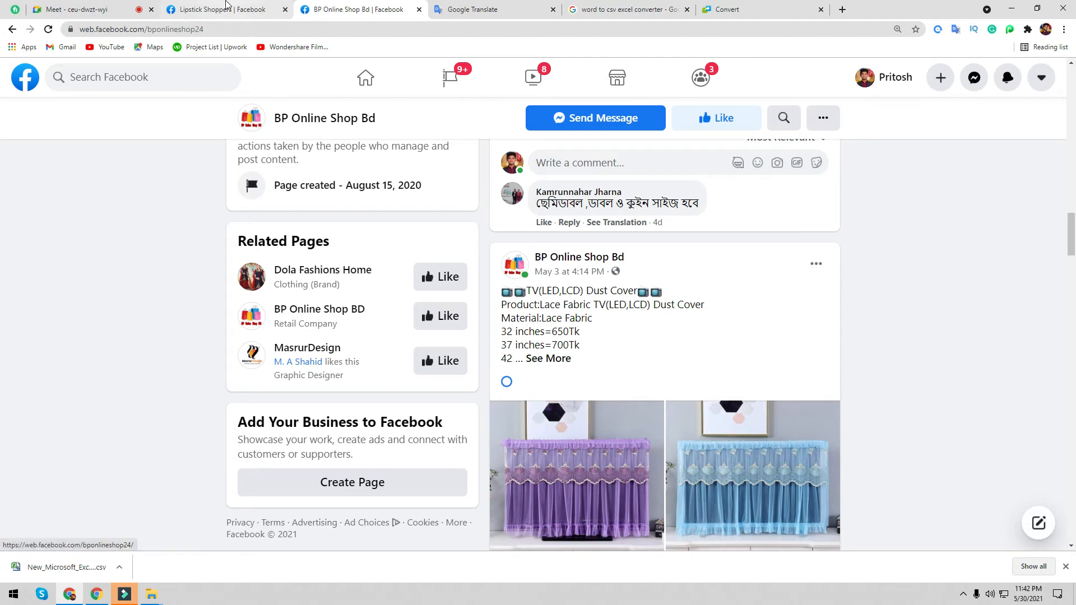
{"action": "left_click", "coordinate": [224, 10]}
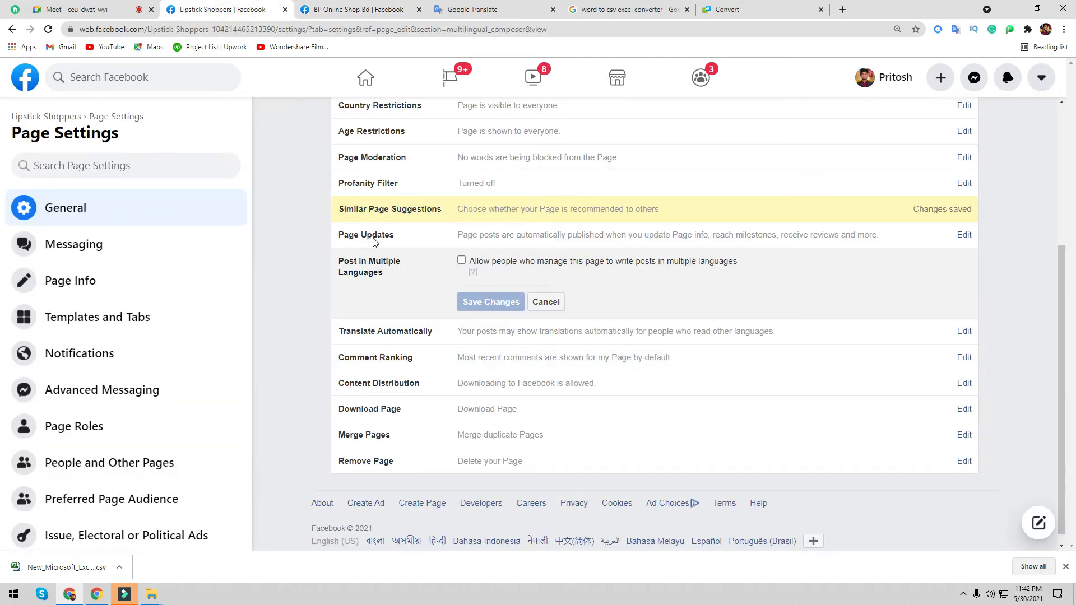
{"action": "left_click", "coordinate": [386, 9]}
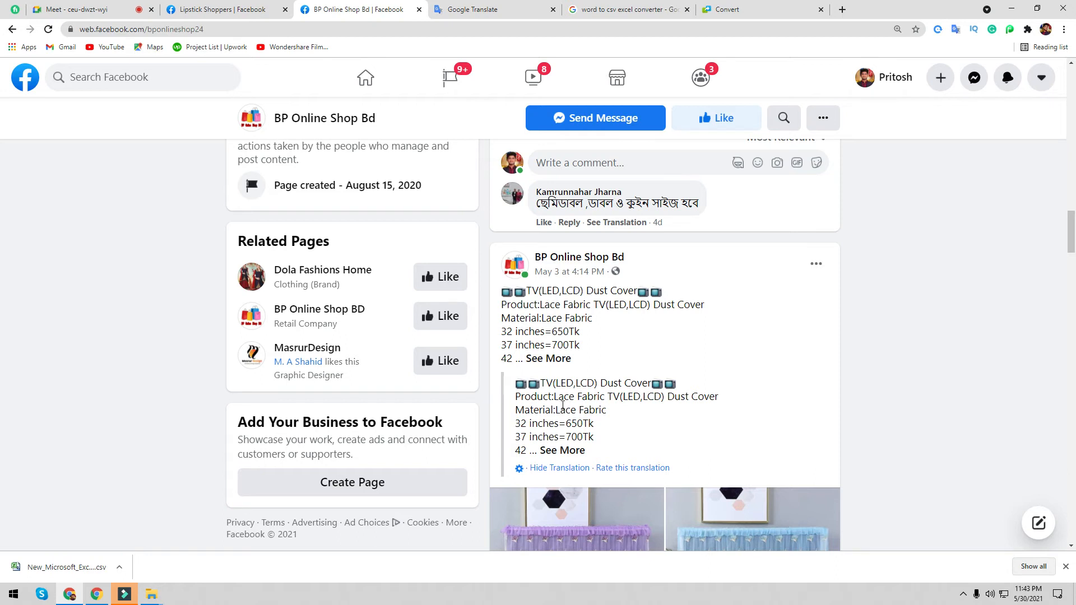
{"action": "left_click", "coordinate": [220, 6]}
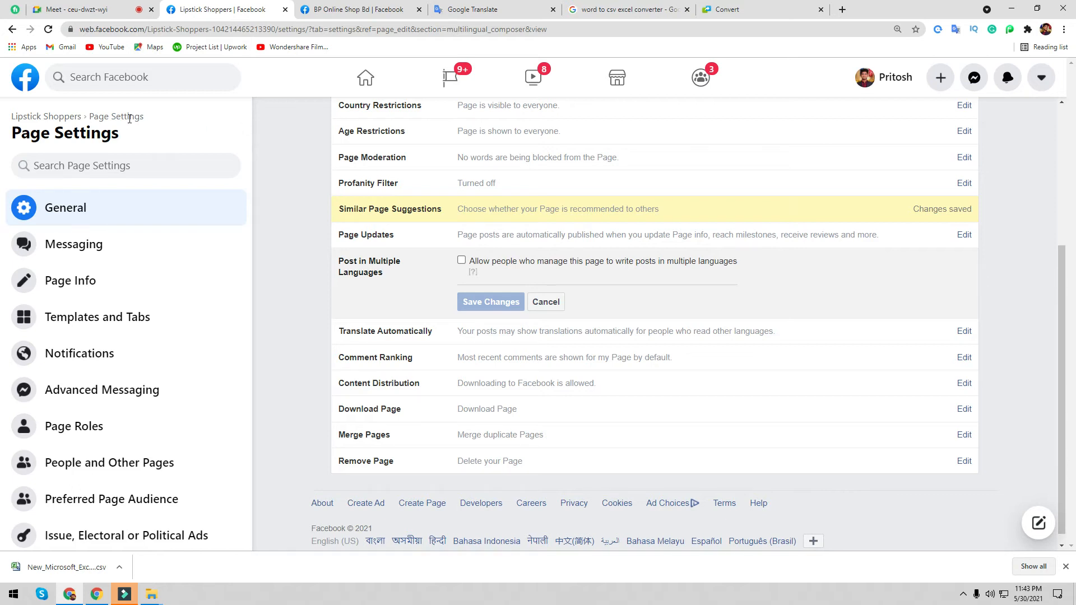
- Tick 'Allow people who manage this page to write posts in multiple languages' and save
{"action": "left_click", "coordinate": [461, 261]}
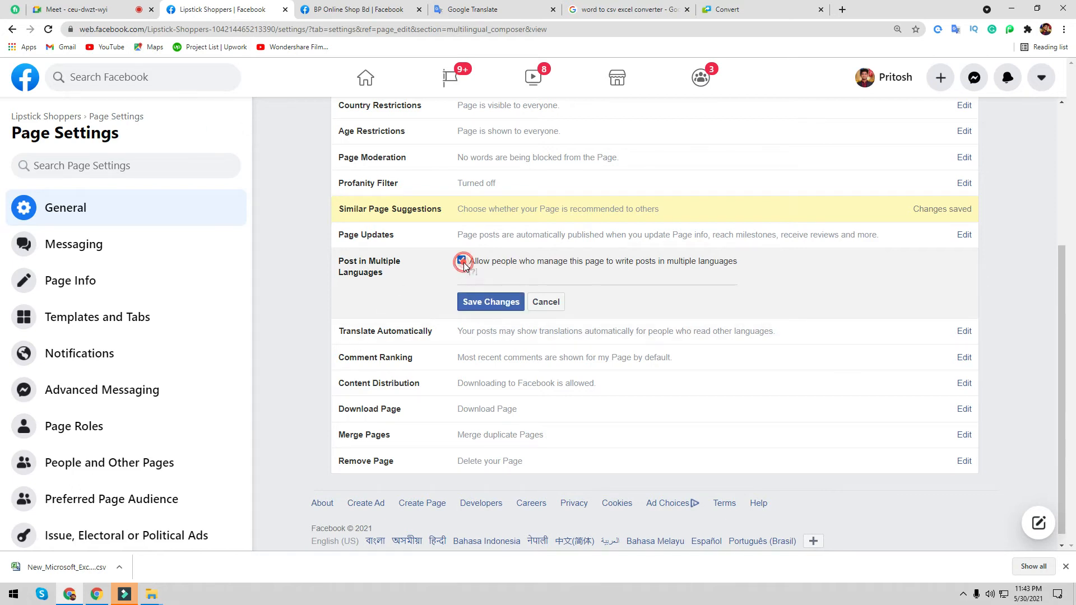
{"action": "left_click", "coordinate": [490, 301]}
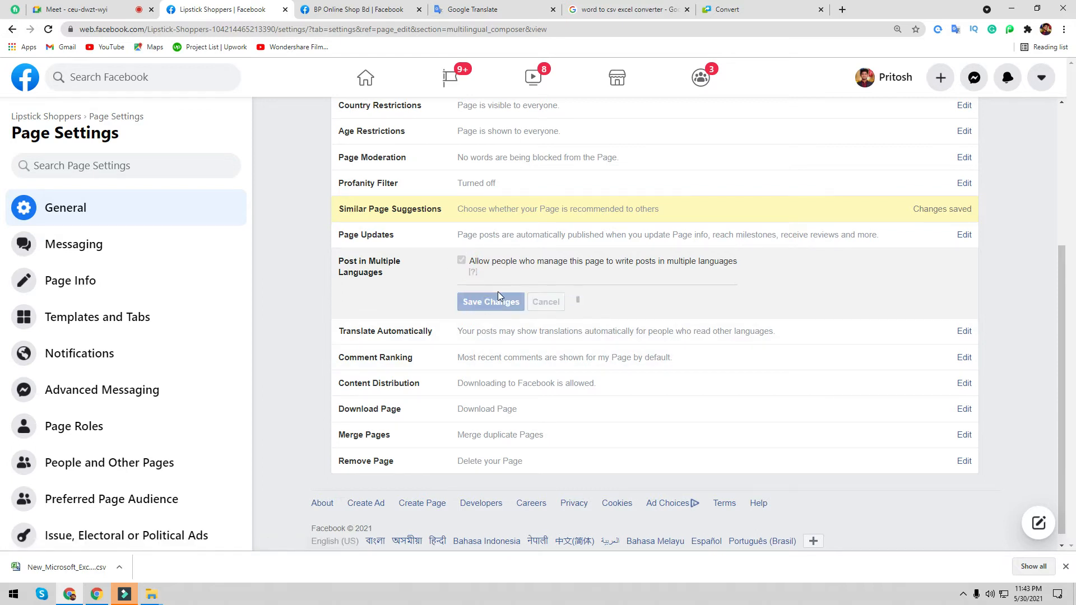
{"action": "left_click", "coordinate": [93, 12]}
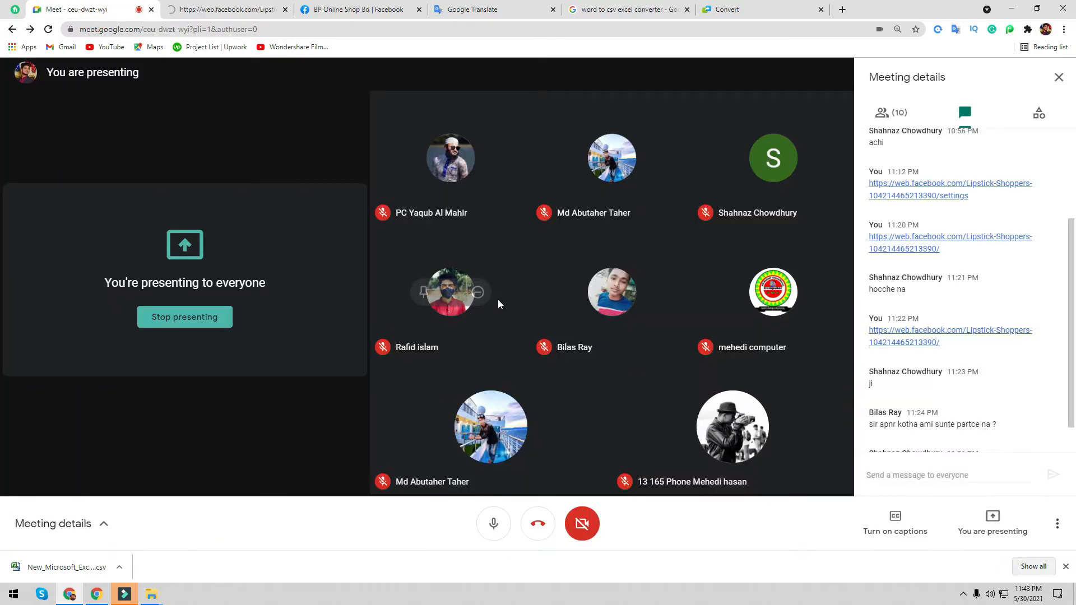
{"action": "scroll", "coordinate": [990, 349], "scroll_direction": "down", "scroll_amount": 1}
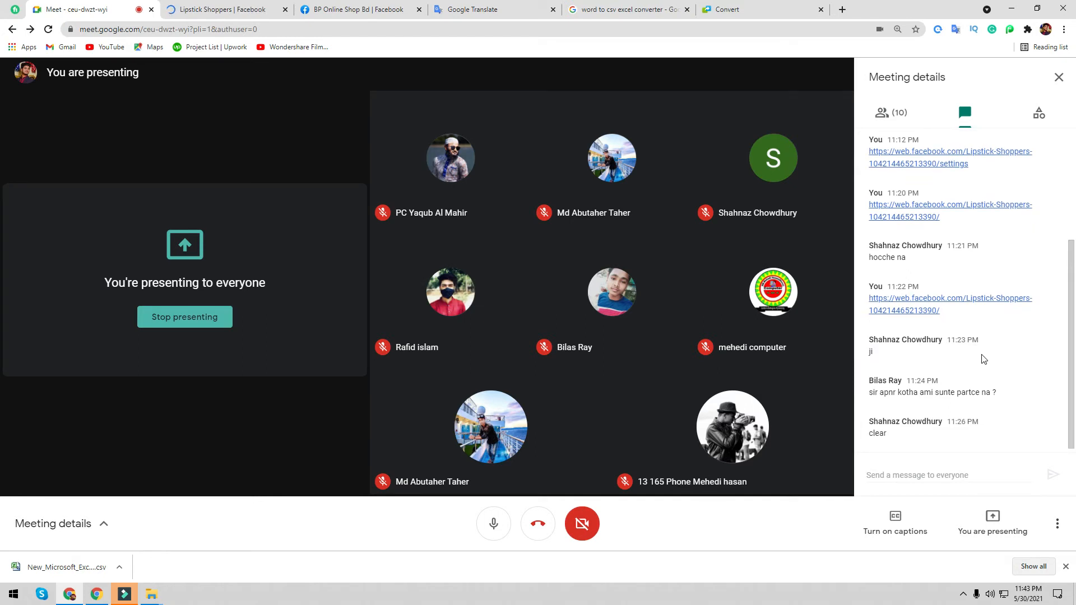
{"action": "left_click", "coordinate": [215, 7]}
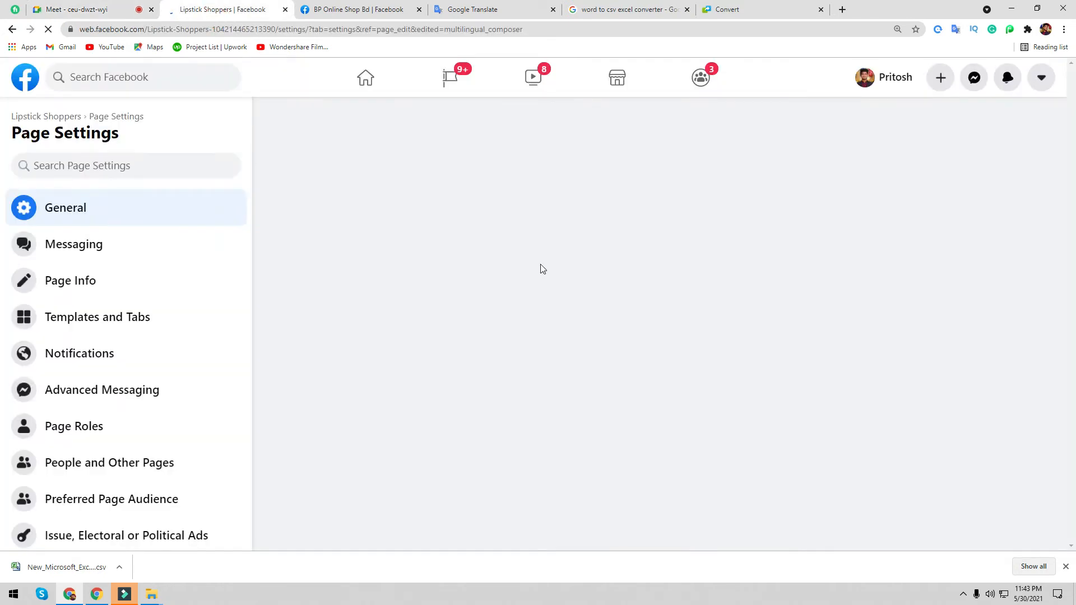
- Close the browser's downloads bar and come back to the Lipstick Shoppers settings
{"action": "scroll", "coordinate": [511, 339], "scroll_direction": "down", "scroll_amount": 4}
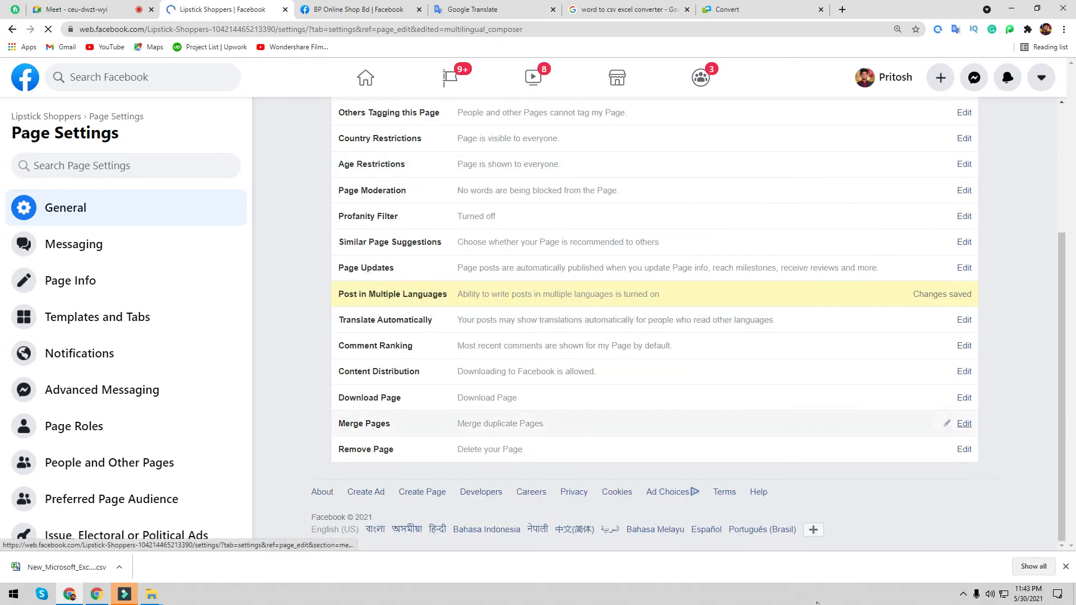
{"action": "left_click", "coordinate": [124, 13]}
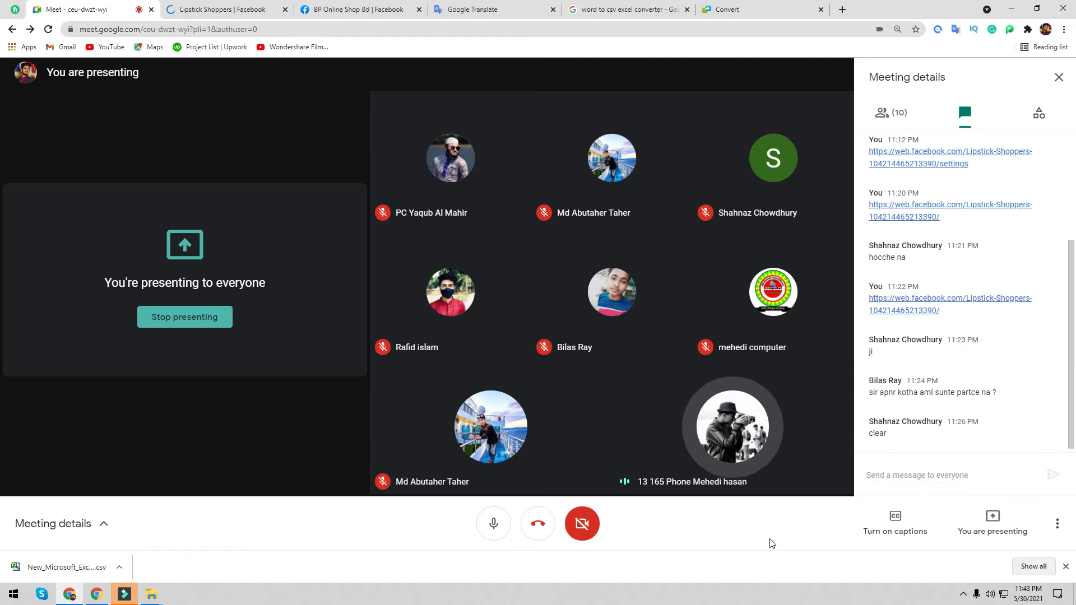
{"action": "left_click", "coordinate": [1064, 569]}
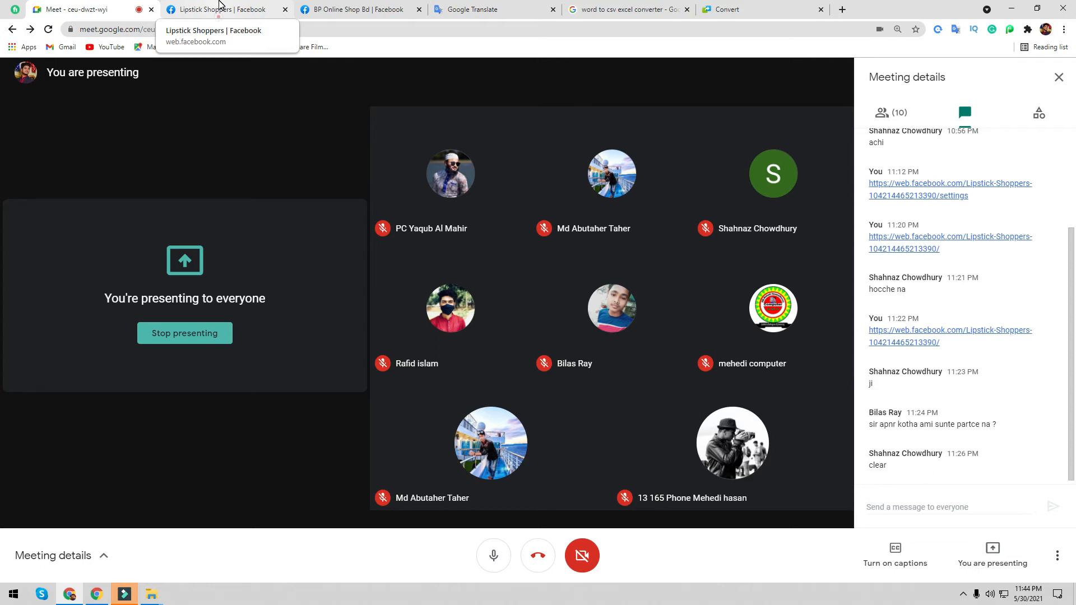
{"action": "left_click", "coordinate": [219, 7]}
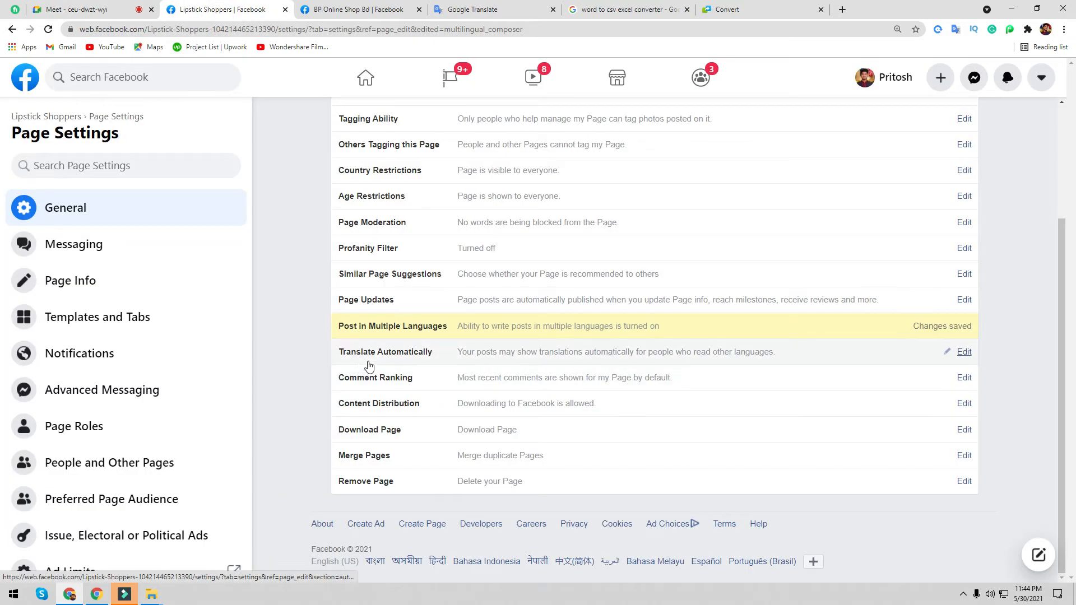
- Edit Translate Automatically, Comment Ranking and Content Distribution in turn, ending on the Merge Pages setting
{"action": "left_click", "coordinate": [964, 353]}
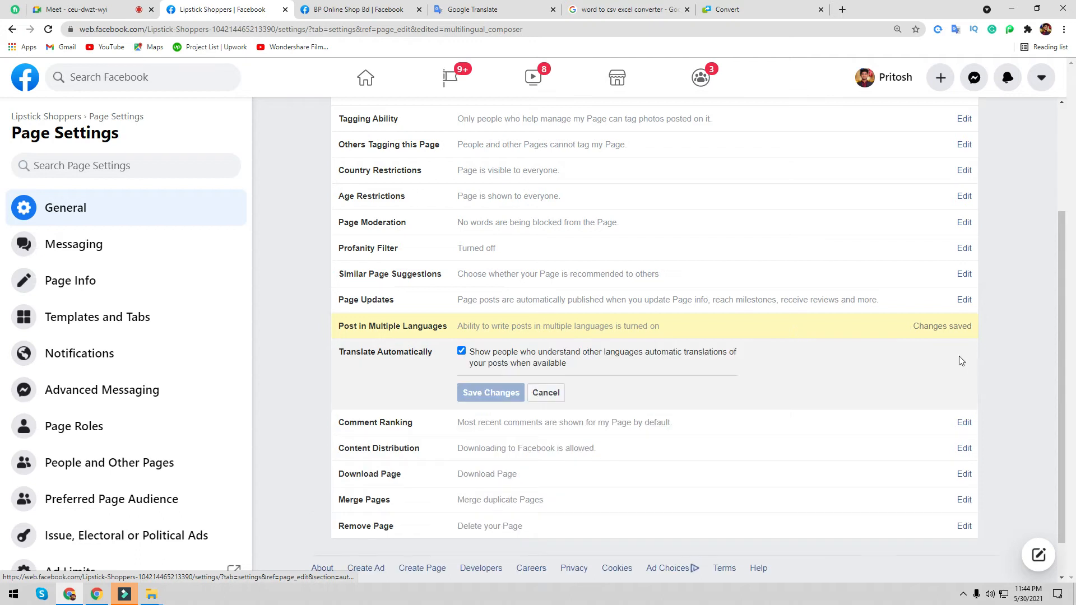
{"action": "scroll", "coordinate": [545, 393], "scroll_direction": "down", "scroll_amount": 1}
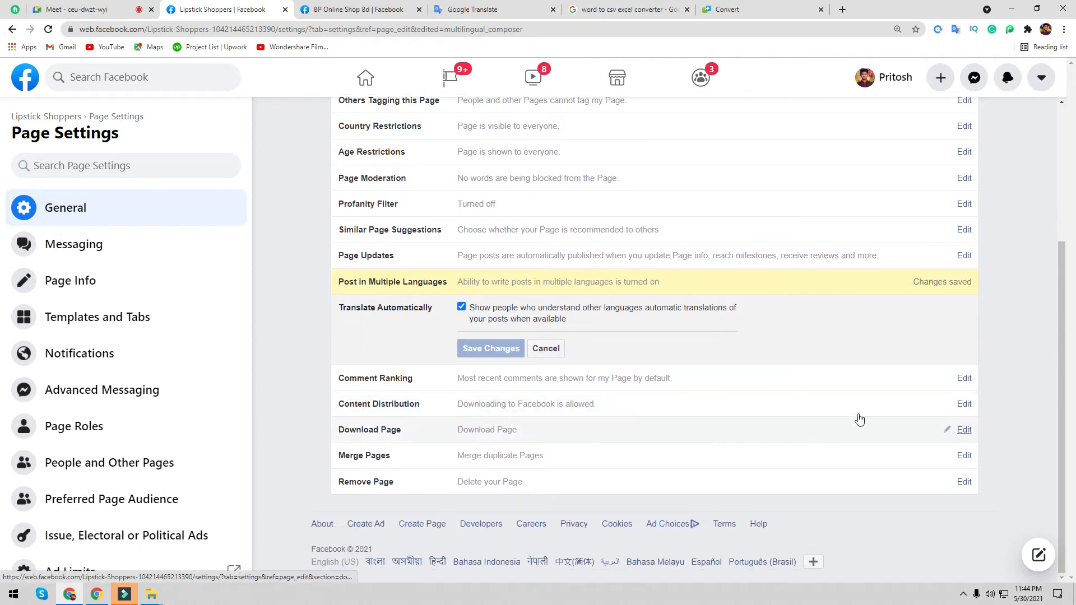
{"action": "left_click", "coordinate": [962, 379]}
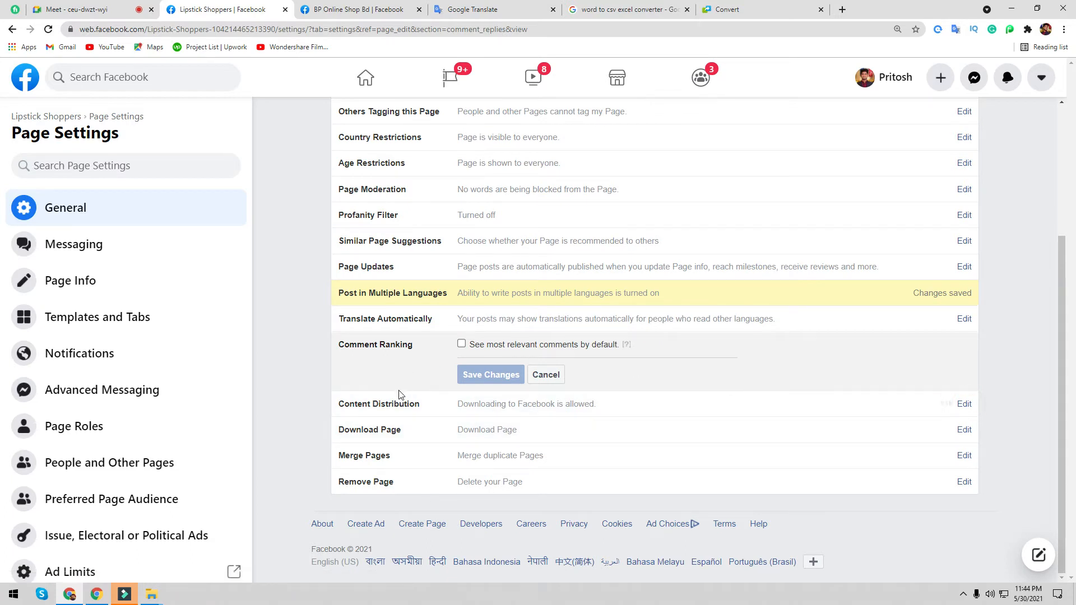
{"action": "left_click", "coordinate": [404, 408]}
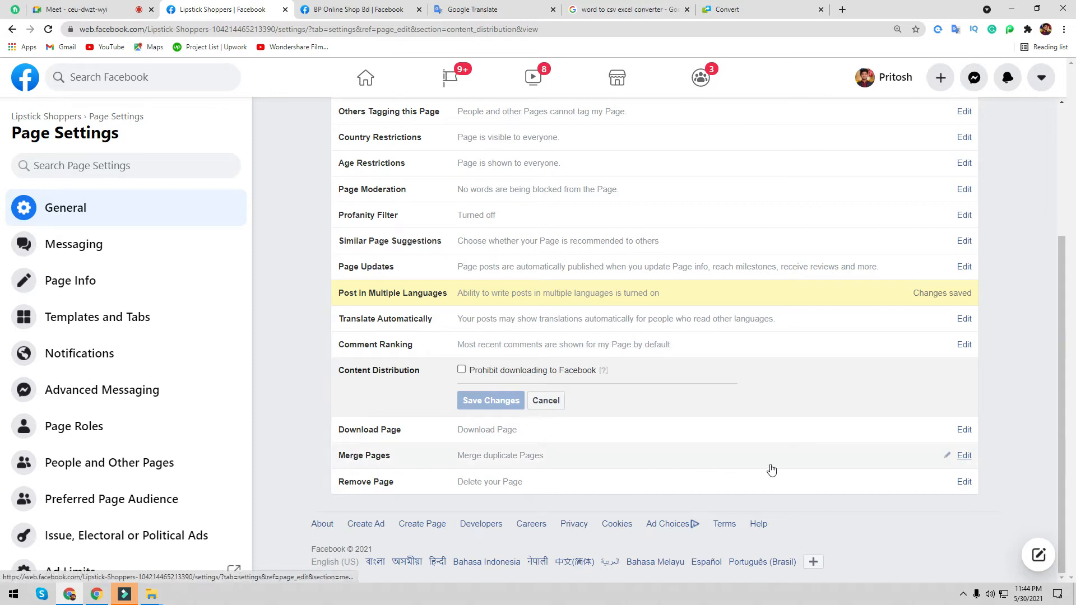
{"action": "left_click", "coordinate": [965, 456]}
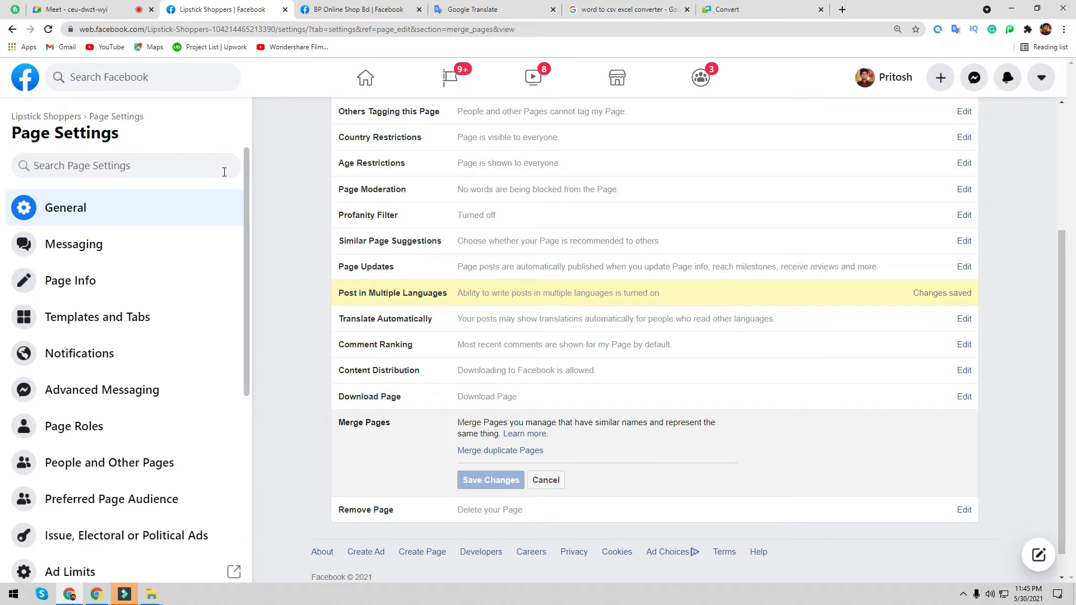
- Follow the Merge duplicate Pages link and re-authenticate with the saved account password
{"action": "left_click", "coordinate": [509, 454]}
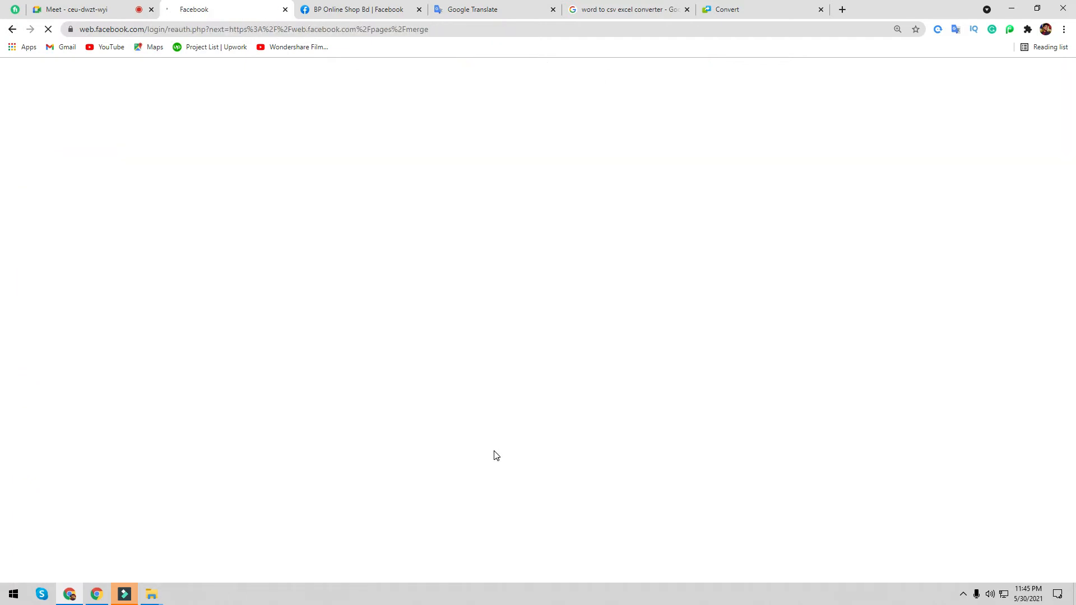
{"action": "left_click", "coordinate": [475, 238]}
{"action": "left_click", "coordinate": [467, 237]}
{"action": "left_click", "coordinate": [466, 270]}
{"action": "left_click", "coordinate": [680, 290]}
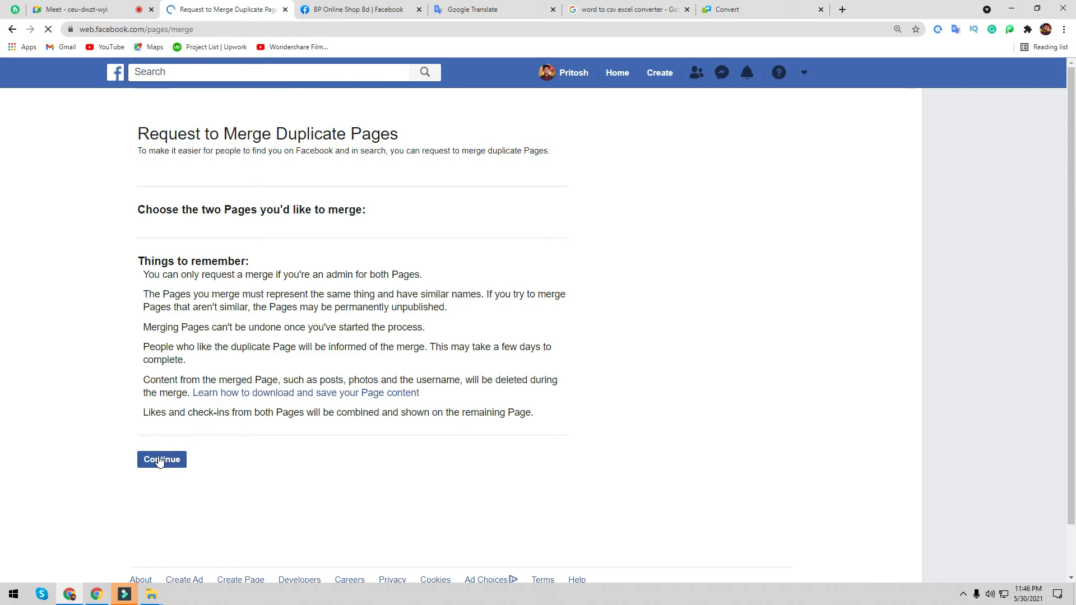
- Continue through to the Request to Merge Duplicate Pages form
{"action": "left_click", "coordinate": [170, 460]}
{"action": "left_click", "coordinate": [83, 8]}
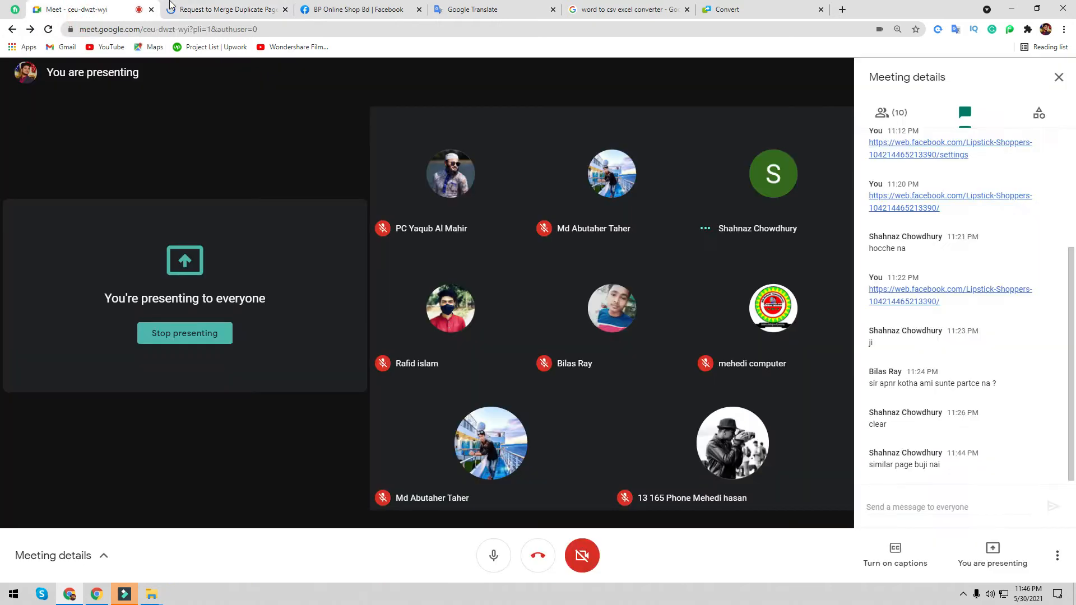
{"action": "left_click", "coordinate": [224, 9]}
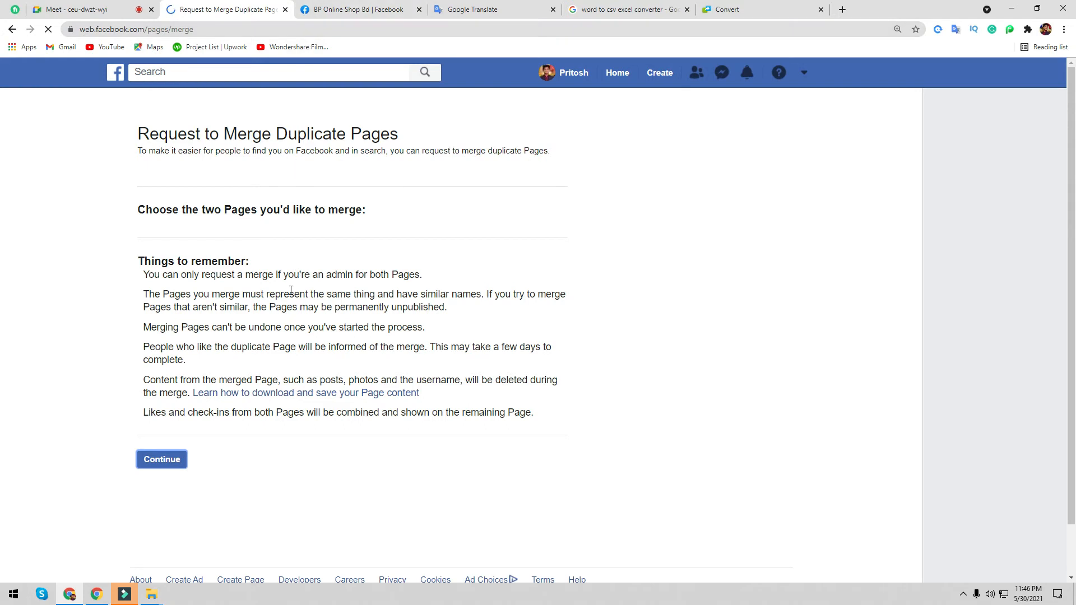
- Proceed with the merge request and choose Free fire Pro as the first Page
{"action": "left_click", "coordinate": [164, 464]}
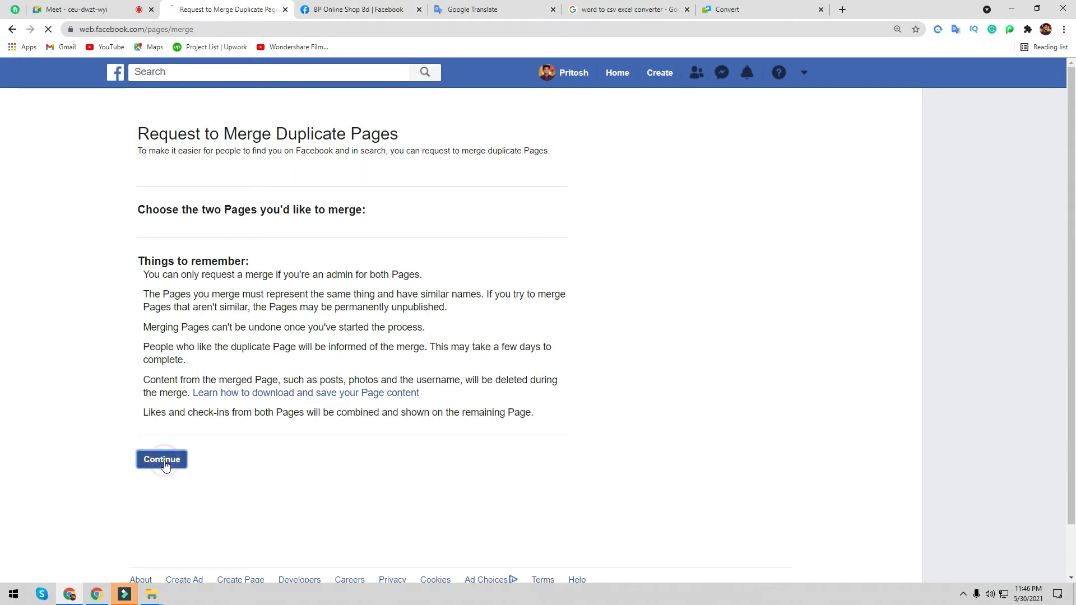
{"action": "left_click", "coordinate": [961, 591]}
{"action": "left_click", "coordinate": [963, 557]}
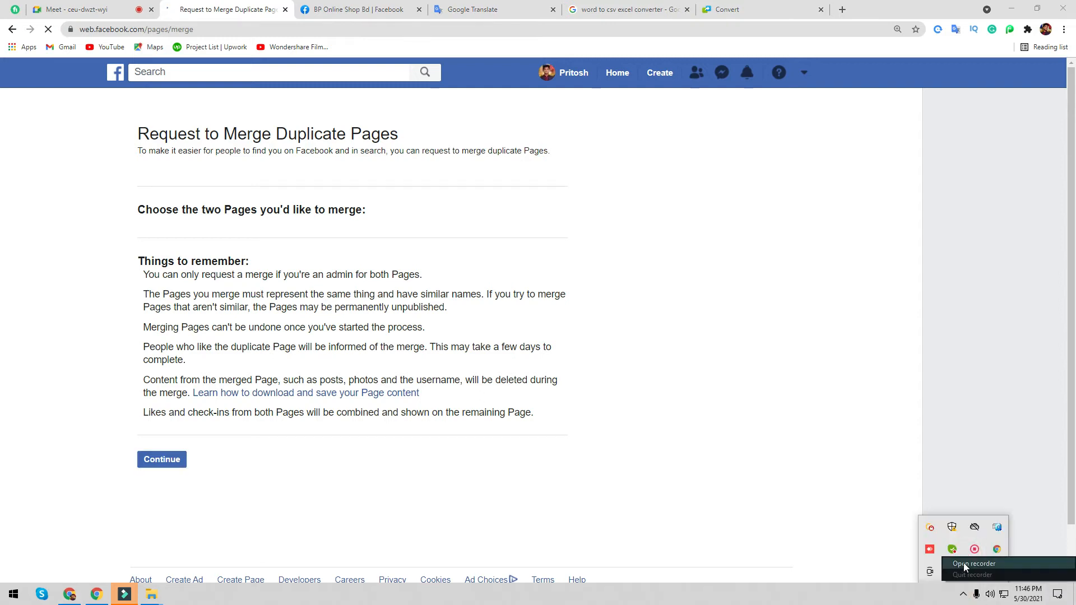
{"action": "left_click", "coordinate": [882, 559]}
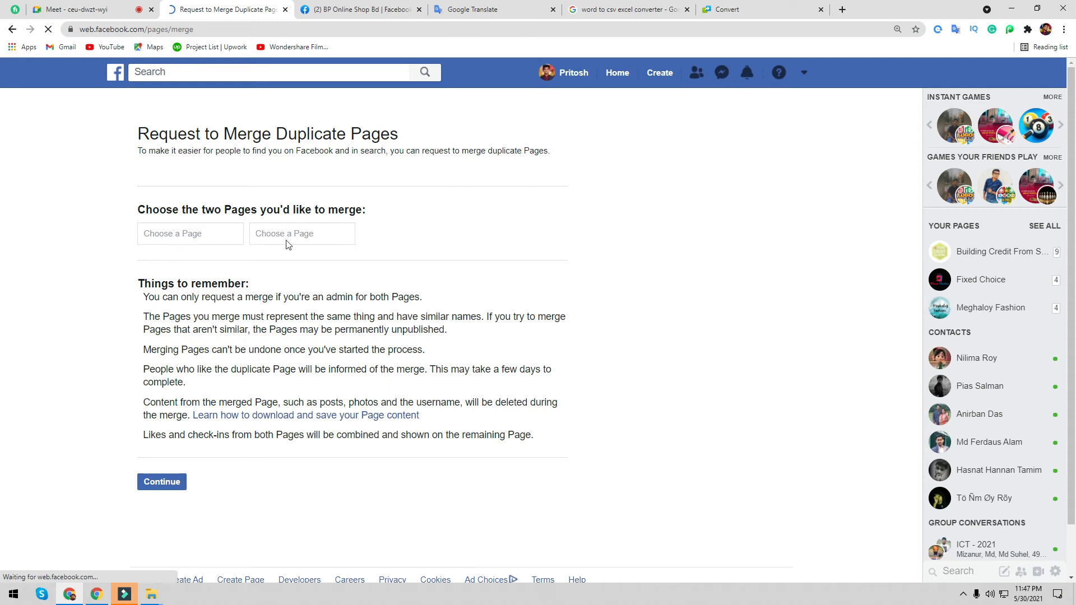
{"action": "left_click", "coordinate": [181, 233]}
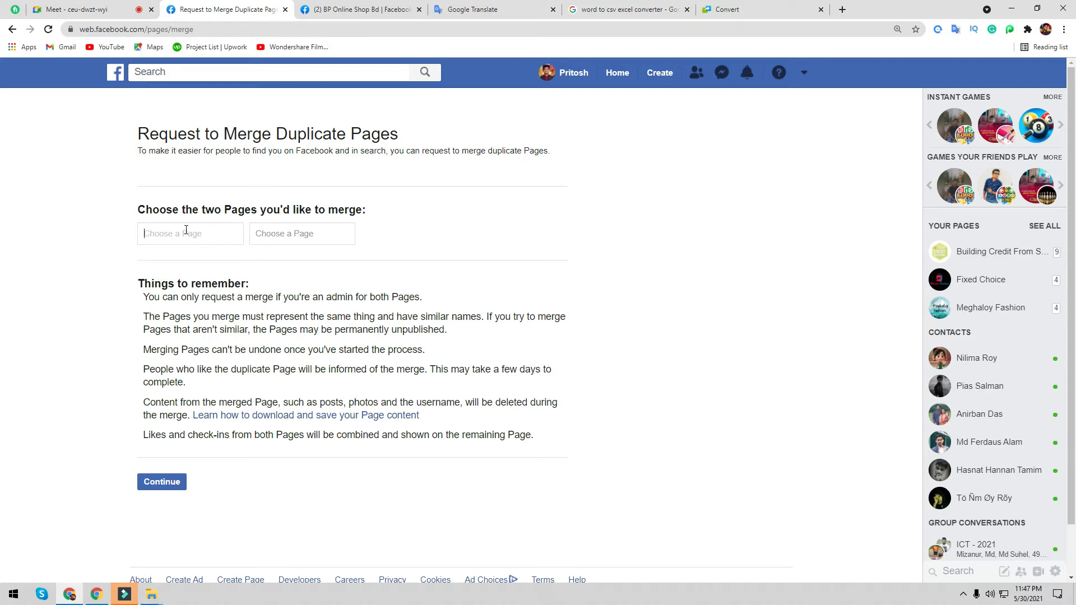
{"action": "type", "text": "f"}
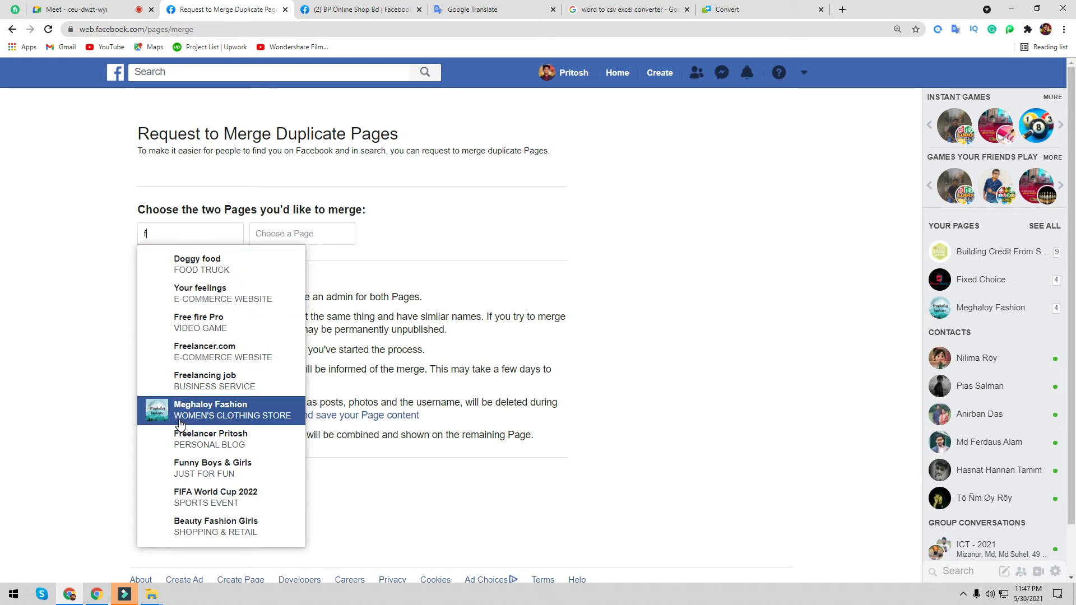
{"action": "scroll", "coordinate": [224, 289], "scroll_direction": "down", "scroll_amount": 1}
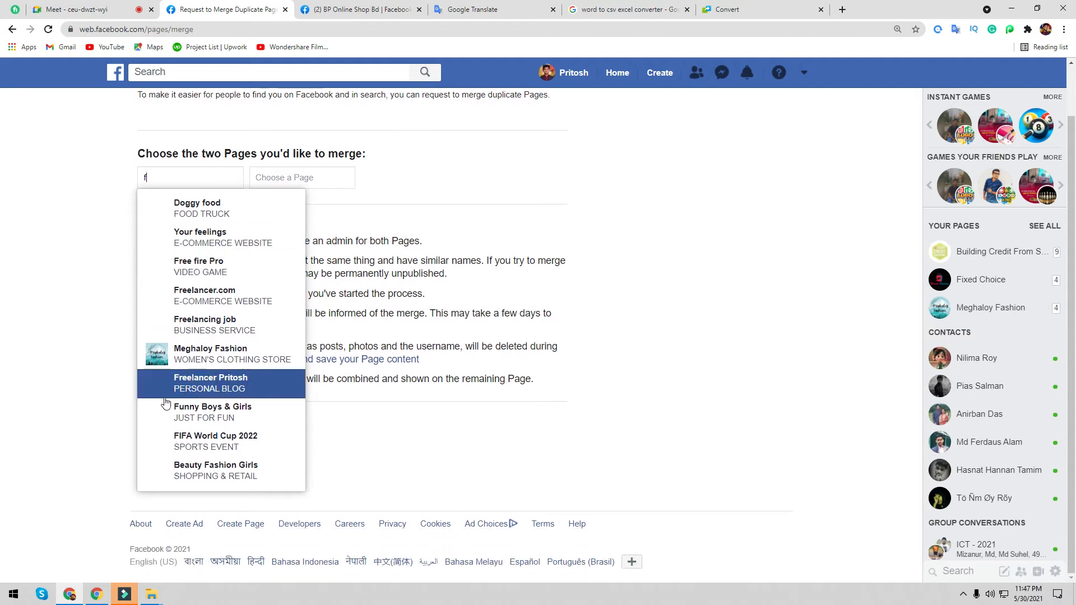
{"action": "scroll", "coordinate": [221, 463], "scroll_direction": "up", "scroll_amount": 1}
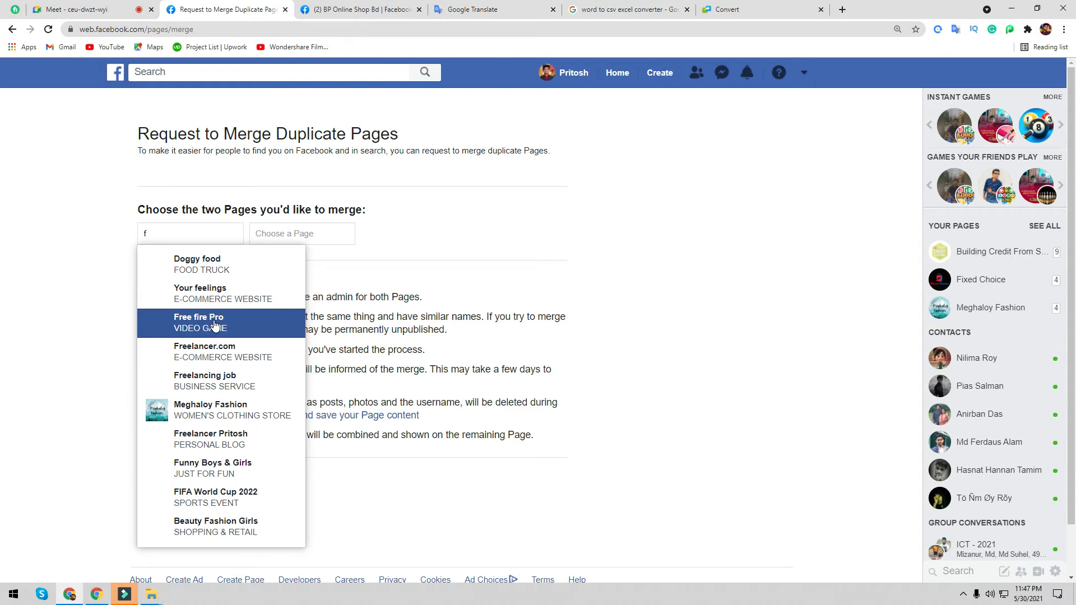
{"action": "left_click", "coordinate": [215, 324]}
- Choose Free fire Pro as the second Page too and submit the merge request
{"action": "left_click", "coordinate": [277, 237]}
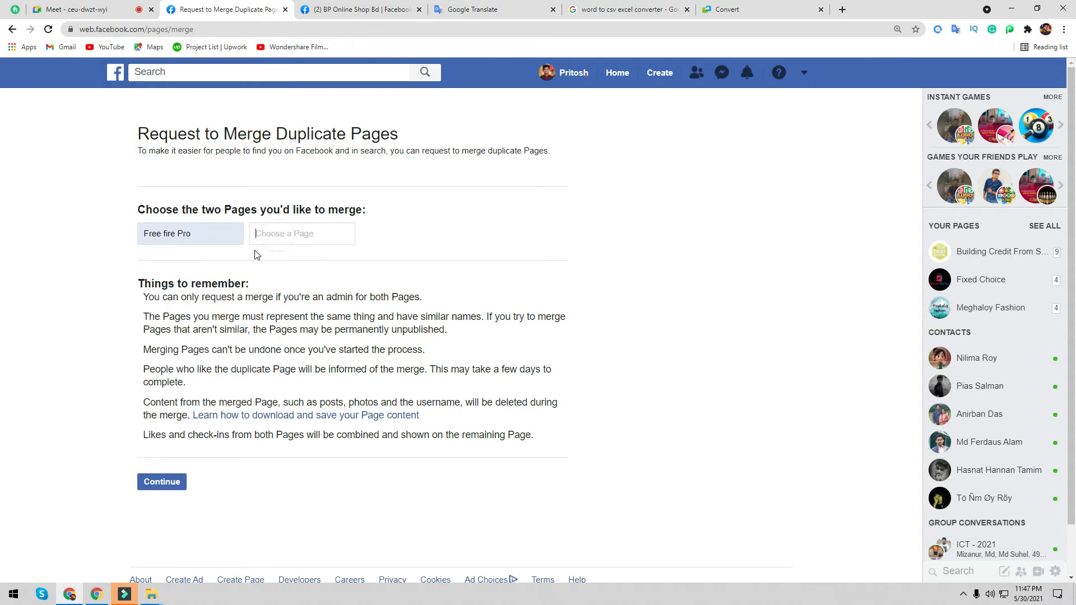
{"action": "type", "text": "f"}
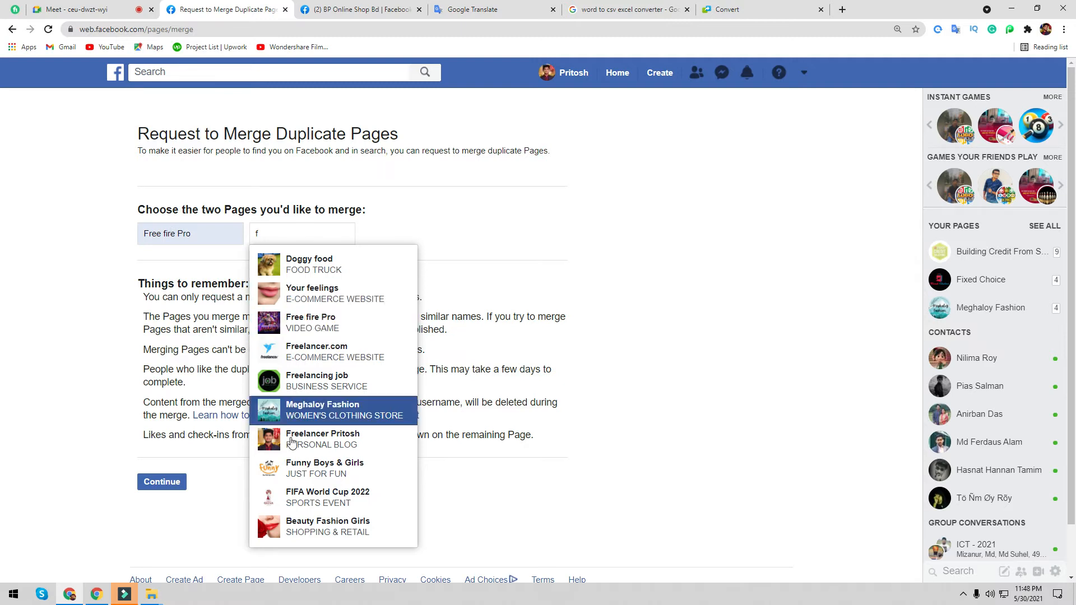
{"action": "left_click", "coordinate": [325, 320]}
{"action": "left_click", "coordinate": [167, 485]}
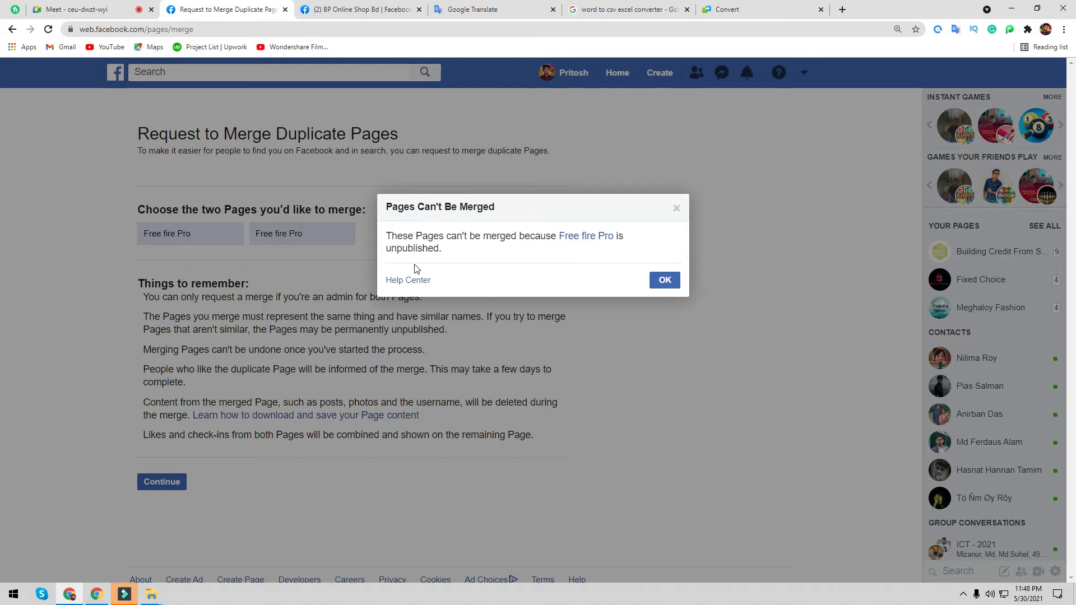
- Dismiss the Pages Can't Be Merged notice with OK and go back in the browser
{"action": "left_click", "coordinate": [666, 279]}
{"action": "left_click", "coordinate": [12, 28]}
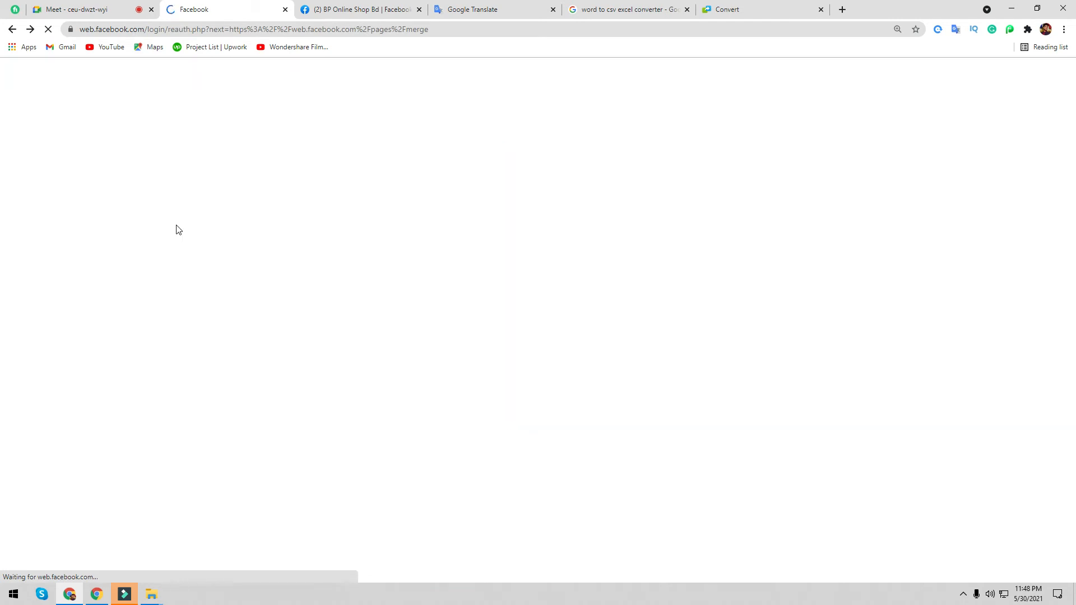
- Navigate back twice from the password re-entry prompt
{"action": "left_click", "coordinate": [10, 26]}
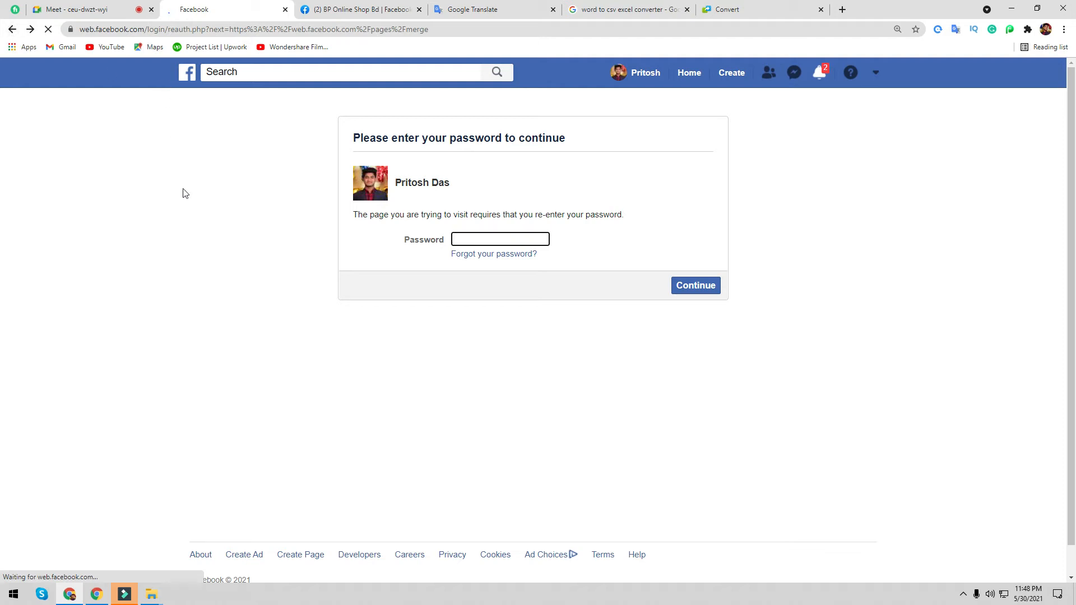
{"action": "left_click", "coordinate": [11, 32]}
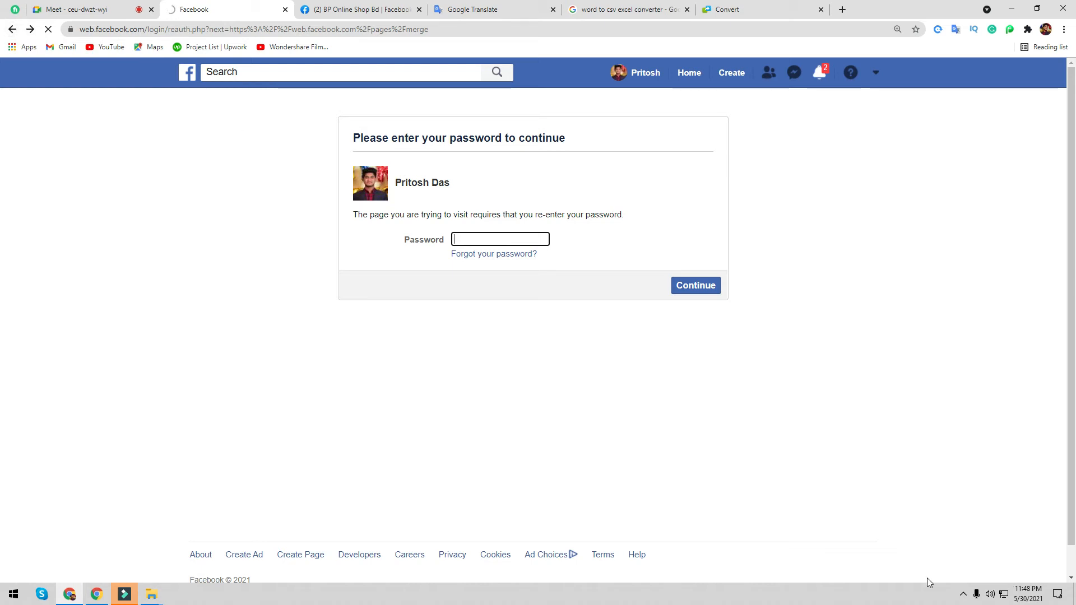
- Return to Lipstick Shoppers Page Settings and edit the Similar Page Suggestions row
{"action": "left_click", "coordinate": [963, 595]}
{"action": "left_click", "coordinate": [975, 551]}
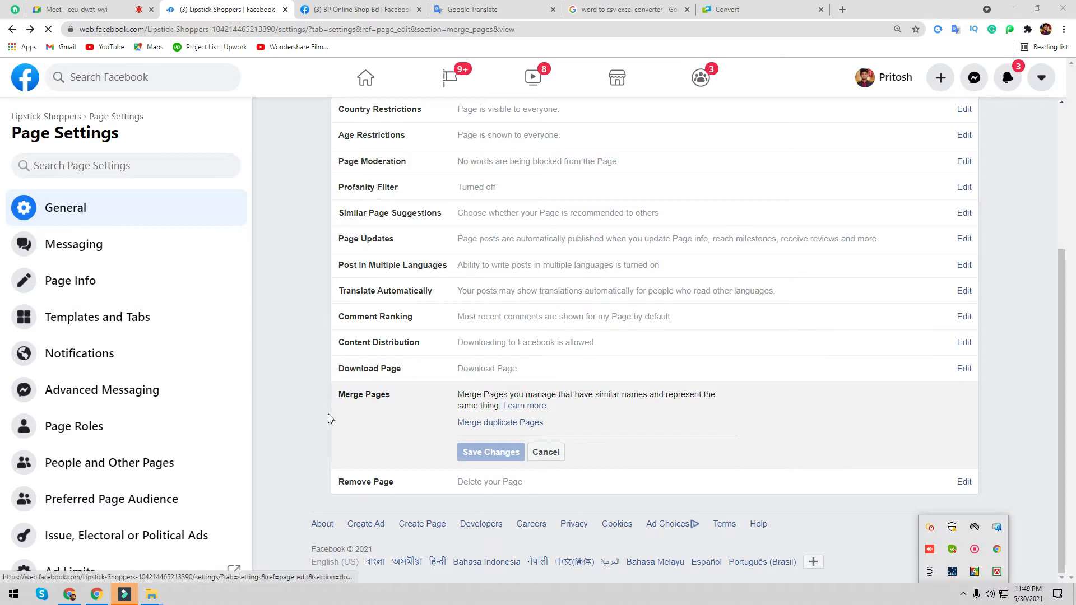
{"action": "left_click", "coordinate": [309, 420]}
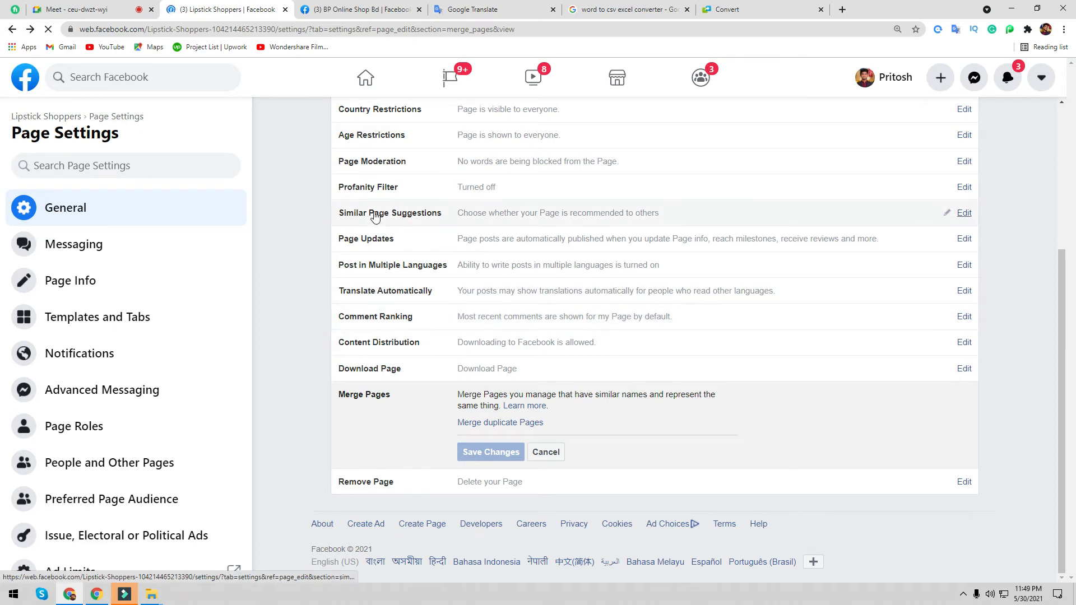
{"action": "left_click", "coordinate": [962, 214]}
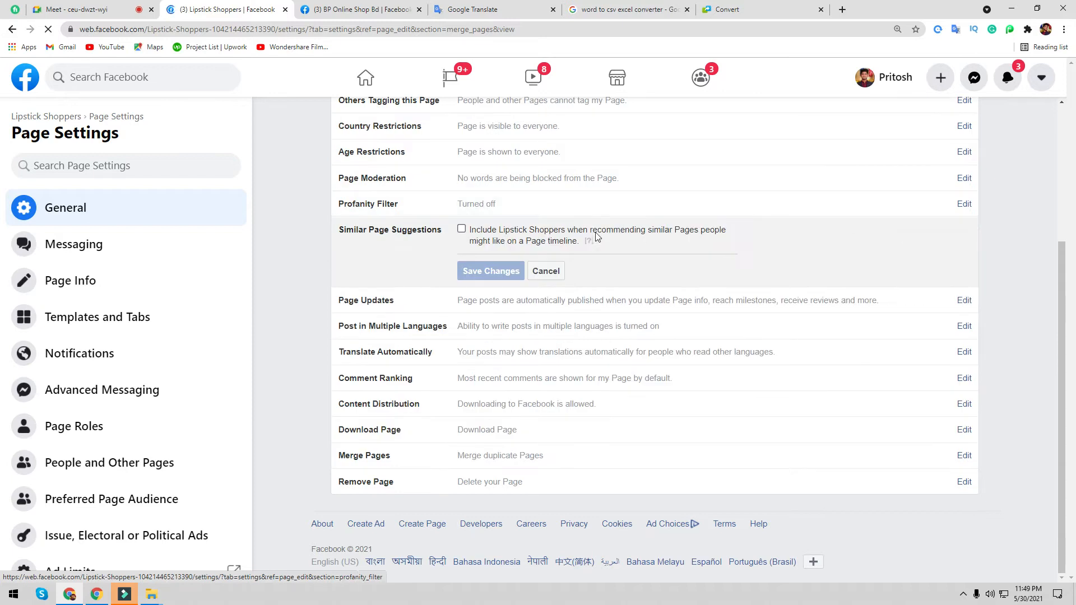
- On the BP Online Shop Bd page, zoom out, browse its details, and open its options menu
{"action": "left_click", "coordinate": [356, 6]}
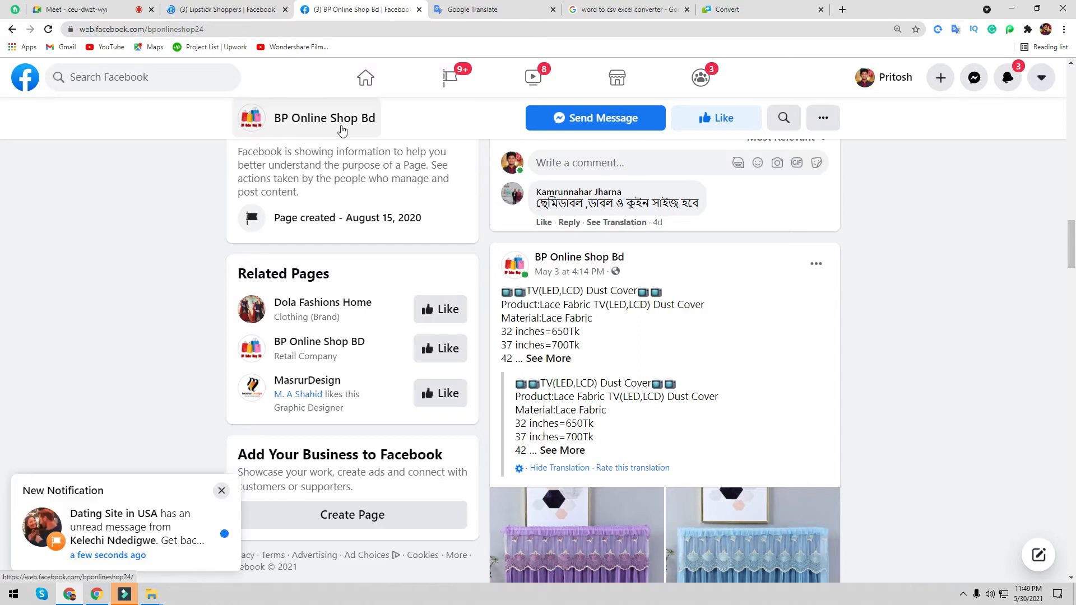
{"action": "scroll", "coordinate": [485, 382], "scroll_direction": "down", "scroll_amount": 10}
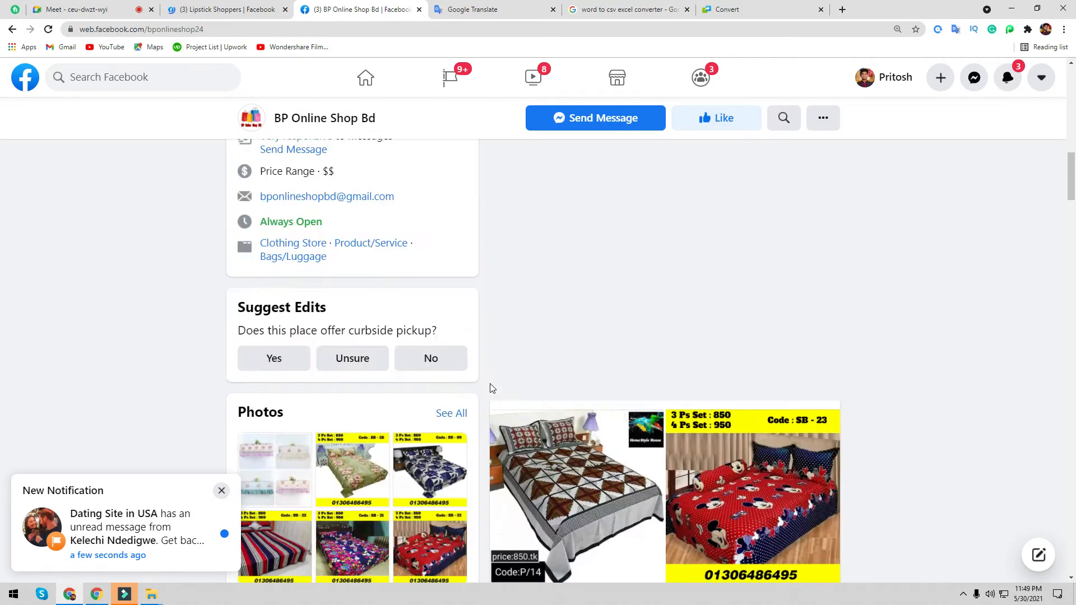
{"action": "scroll", "coordinate": [486, 383], "scroll_direction": "up", "scroll_amount": 12}
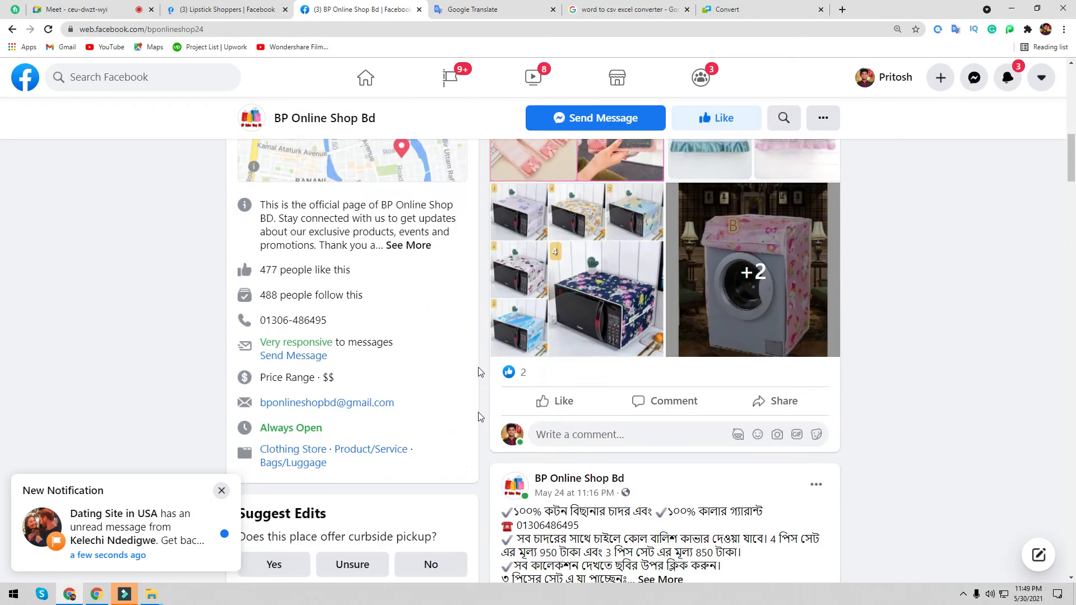
{"action": "key", "text": "ctrl+minus"}
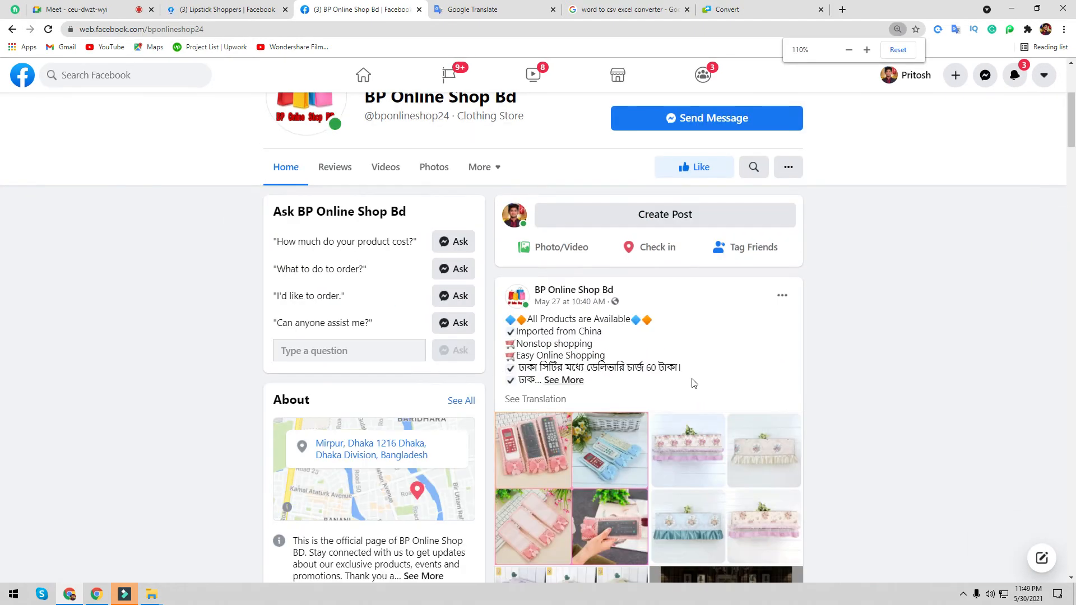
{"action": "scroll", "coordinate": [694, 379], "scroll_direction": "up", "scroll_amount": 4}
{"action": "scroll", "coordinate": [421, 425], "scroll_direction": "down", "scroll_amount": 10}
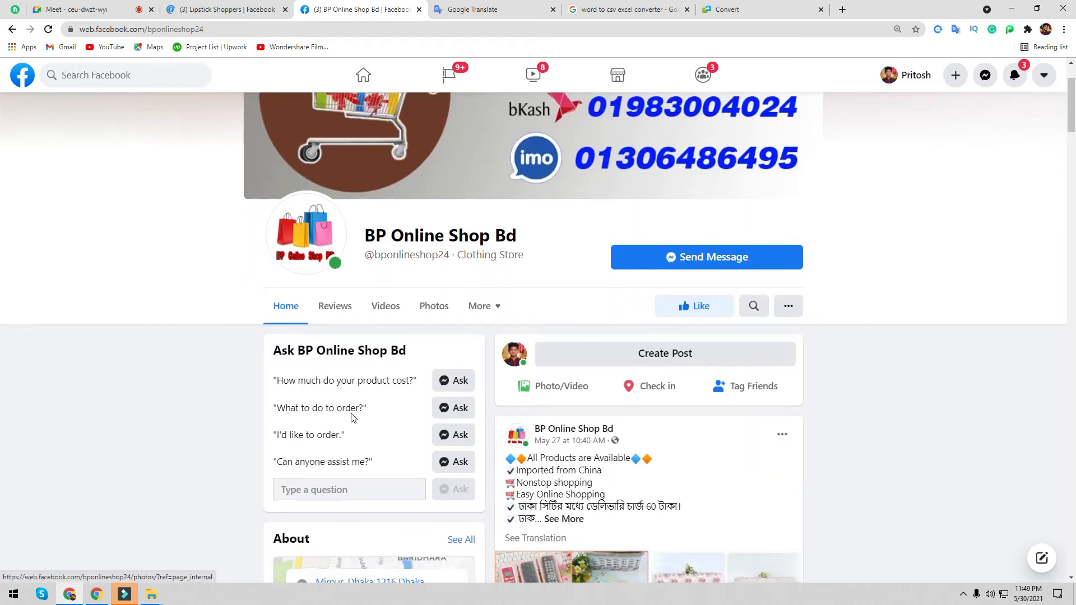
{"action": "scroll", "coordinate": [353, 413], "scroll_direction": "down", "scroll_amount": 2}
{"action": "scroll", "coordinate": [286, 335], "scroll_direction": "up", "scroll_amount": 4}
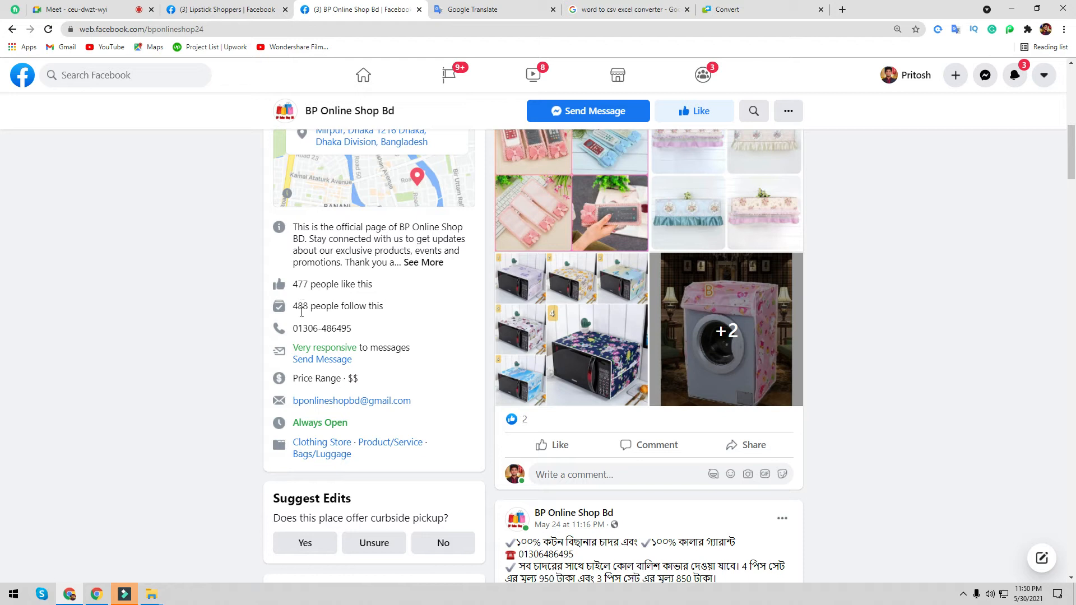
{"action": "scroll", "coordinate": [308, 328], "scroll_direction": "down", "scroll_amount": 5}
{"action": "scroll", "coordinate": [316, 321], "scroll_direction": "up", "scroll_amount": 3}
{"action": "scroll", "coordinate": [316, 320], "scroll_direction": "down", "scroll_amount": 10}
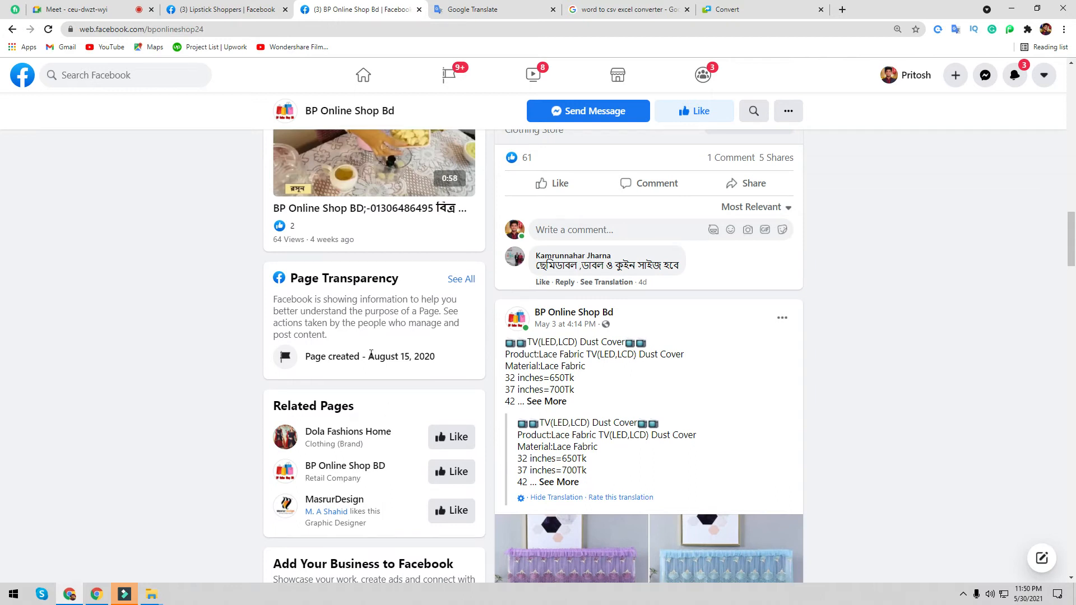
{"action": "scroll", "coordinate": [372, 354], "scroll_direction": "down", "scroll_amount": 2}
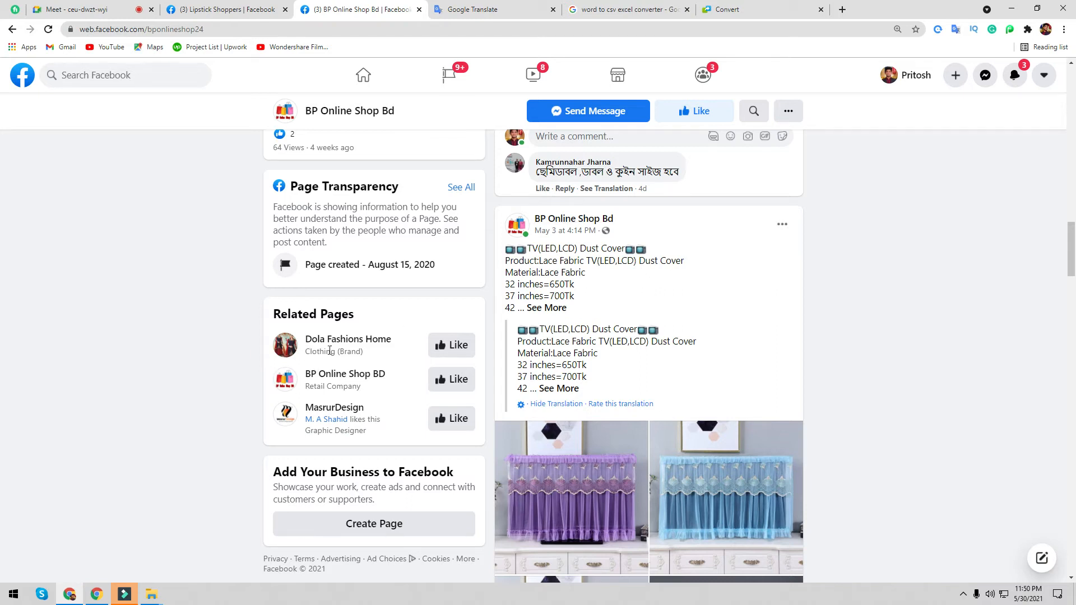
{"action": "left_click", "coordinate": [787, 111]}
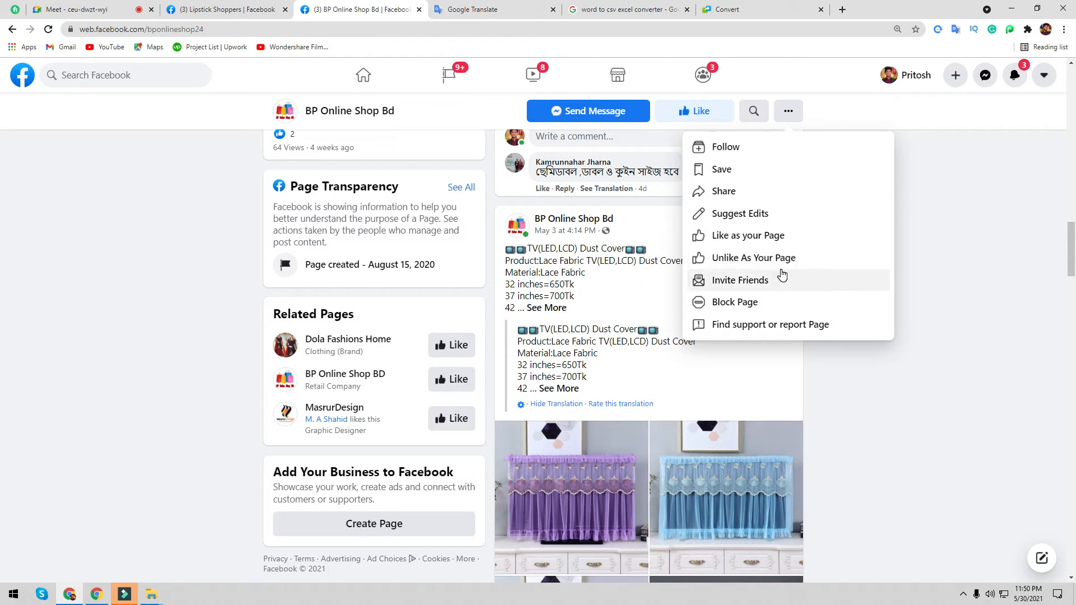
- Like BP Online Shop Bd as your Page Single
{"action": "left_click", "coordinate": [758, 238]}
{"action": "left_click", "coordinate": [479, 346]}
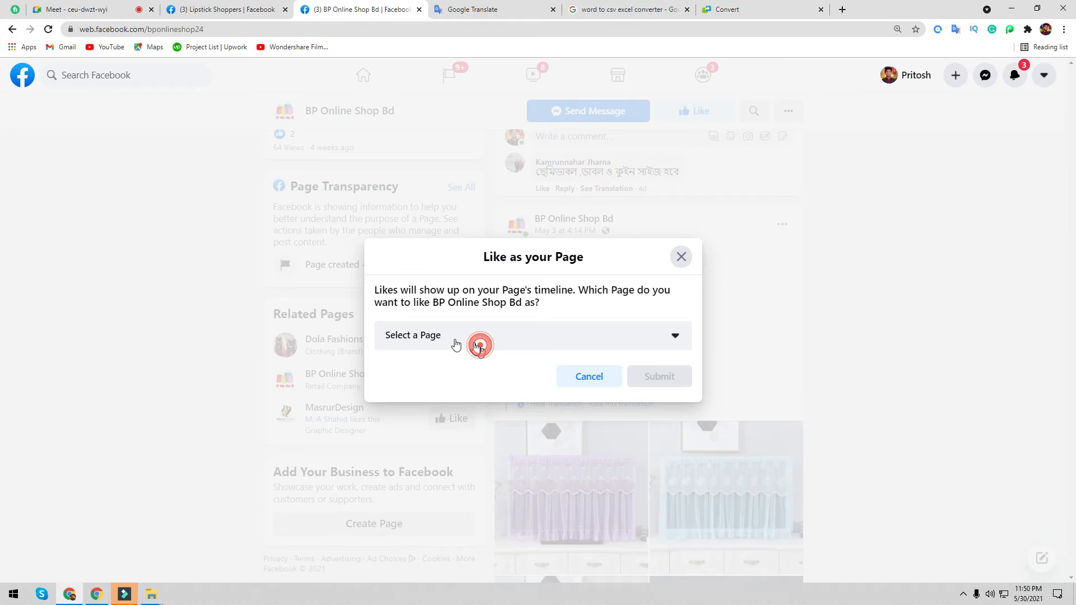
{"action": "left_click", "coordinate": [436, 343]}
{"action": "left_click", "coordinate": [457, 376]}
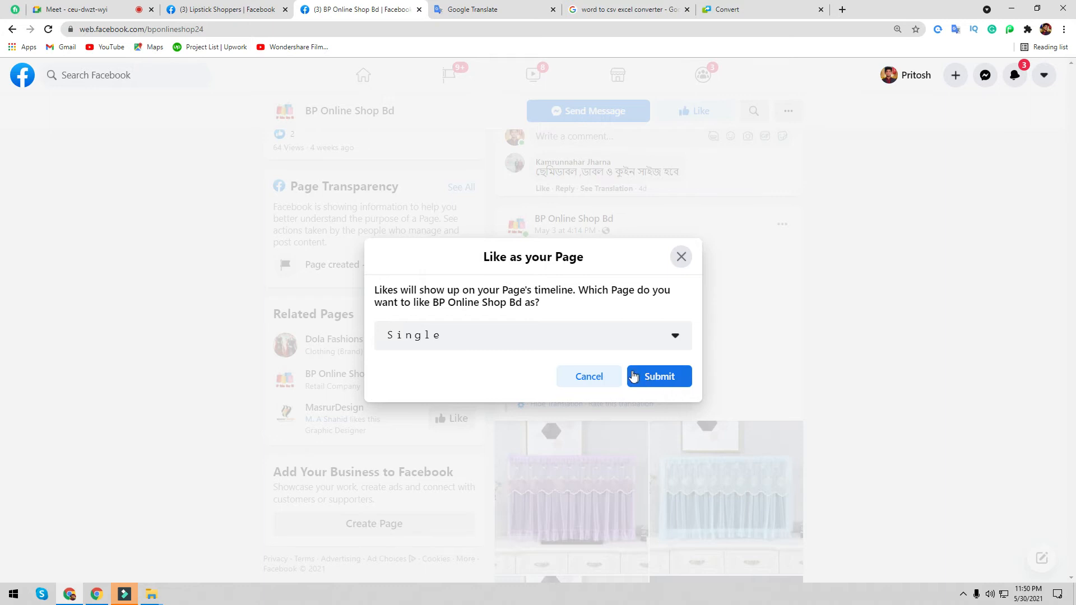
{"action": "left_click", "coordinate": [658, 378]}
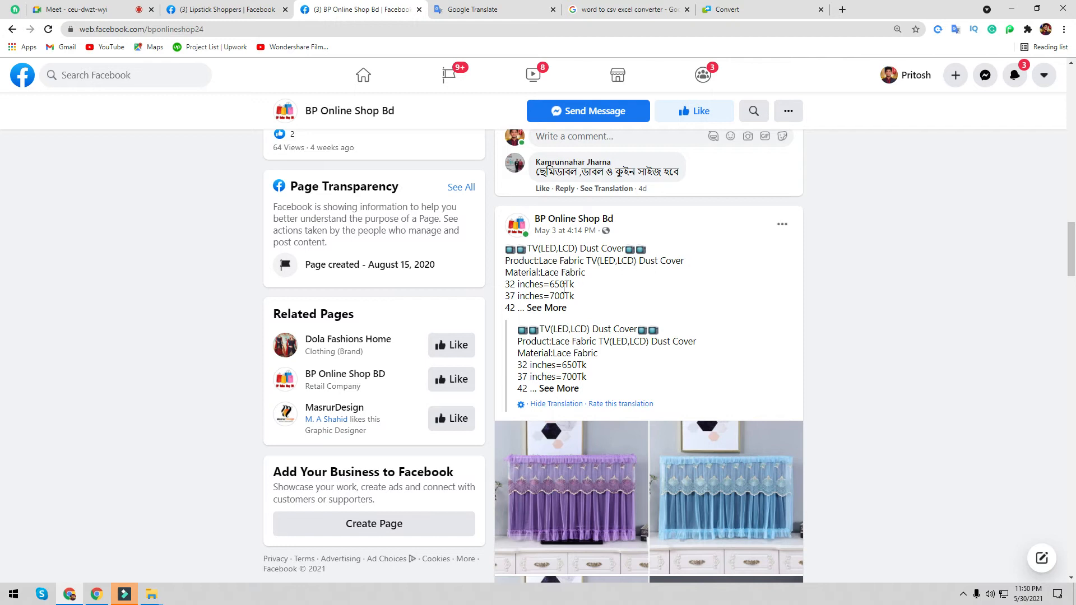
- Scroll BP Online Shop Bd to its Related Pages list of similar Pages
{"action": "scroll", "coordinate": [566, 293], "scroll_direction": "up", "scroll_amount": 15}
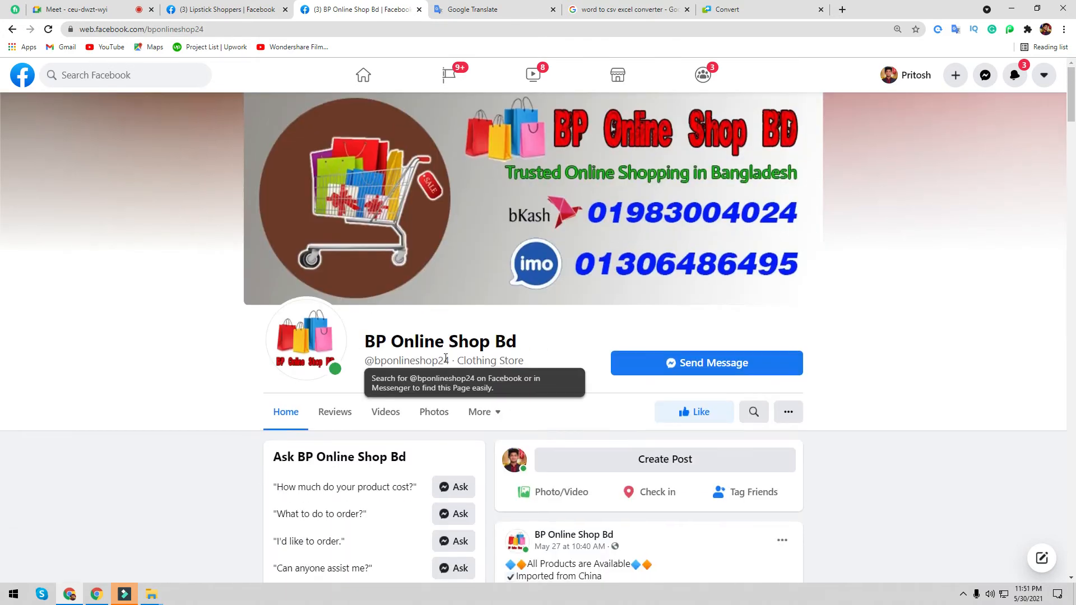
{"action": "scroll", "coordinate": [448, 362], "scroll_direction": "down", "scroll_amount": 20}
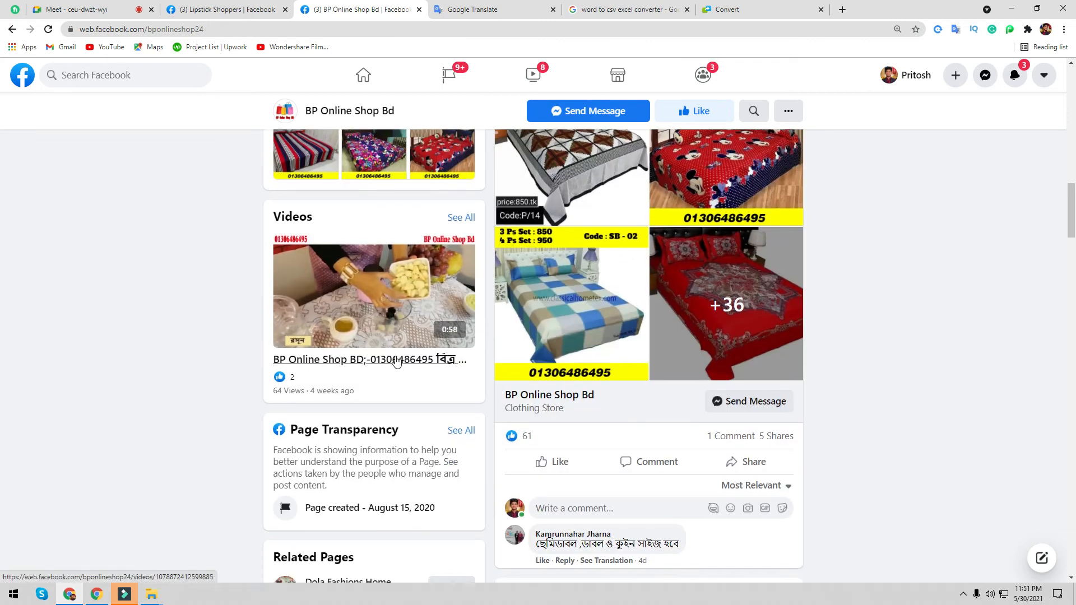
{"action": "scroll", "coordinate": [393, 370], "scroll_direction": "down", "scroll_amount": 4}
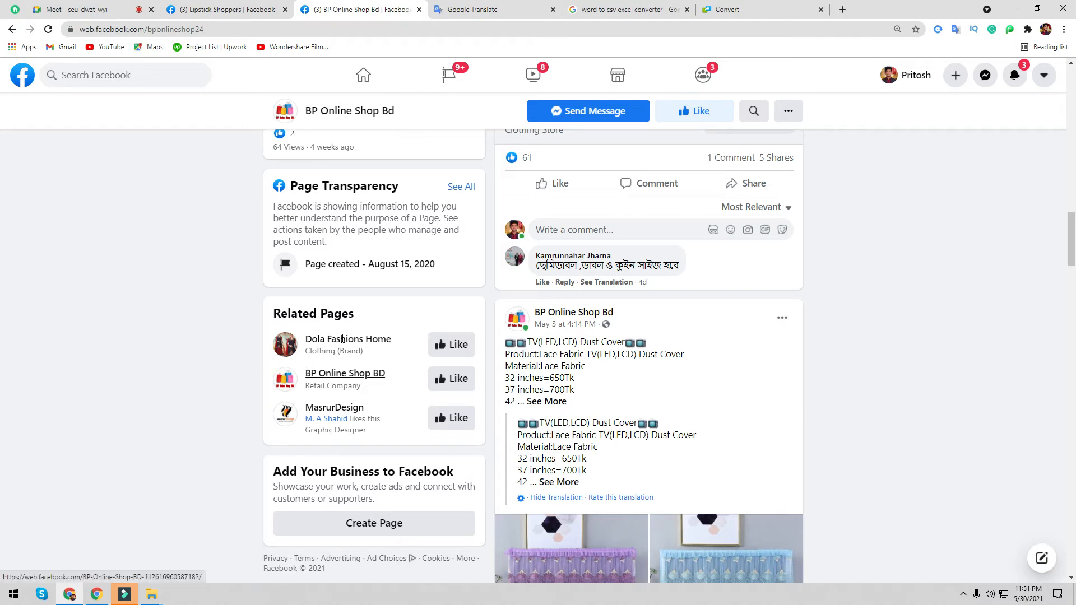
{"action": "left_click", "coordinate": [224, 9]}
{"action": "left_click", "coordinate": [363, 9]}
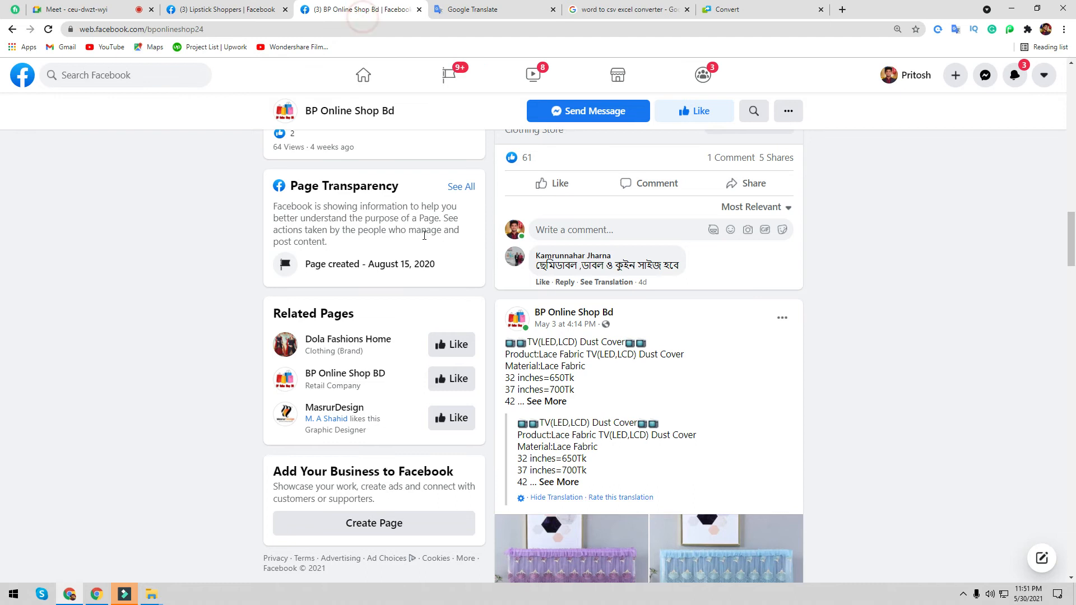
- In Lipstick Shoppers settings, tick then untick the Similar Page Suggestions option
{"action": "left_click", "coordinate": [225, 8]}
{"action": "scroll", "coordinate": [320, 189], "scroll_direction": "up", "scroll_amount": 1}
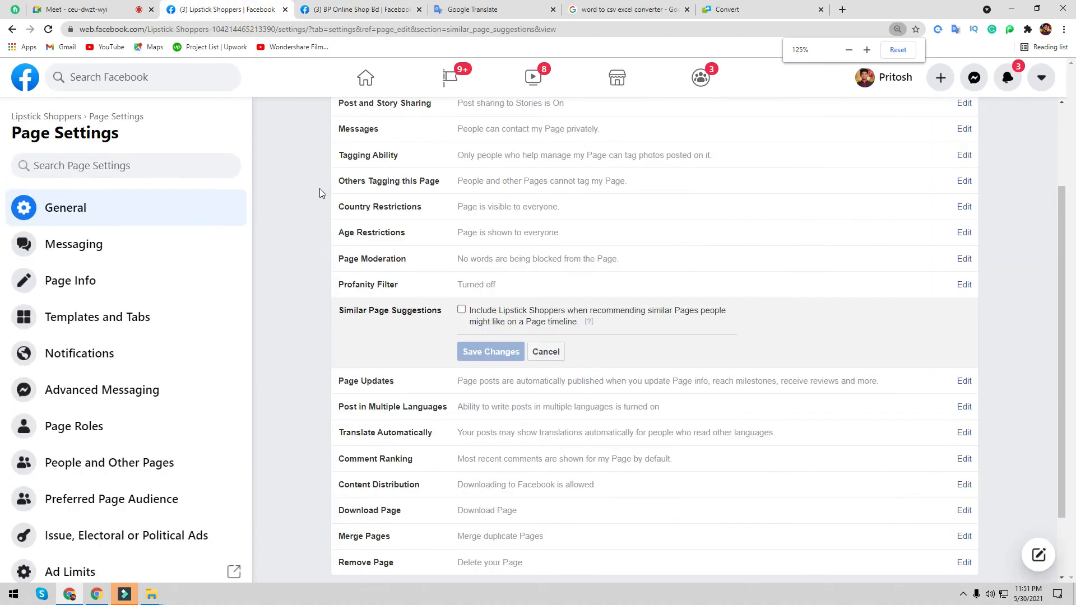
{"action": "left_click", "coordinate": [337, 6]}
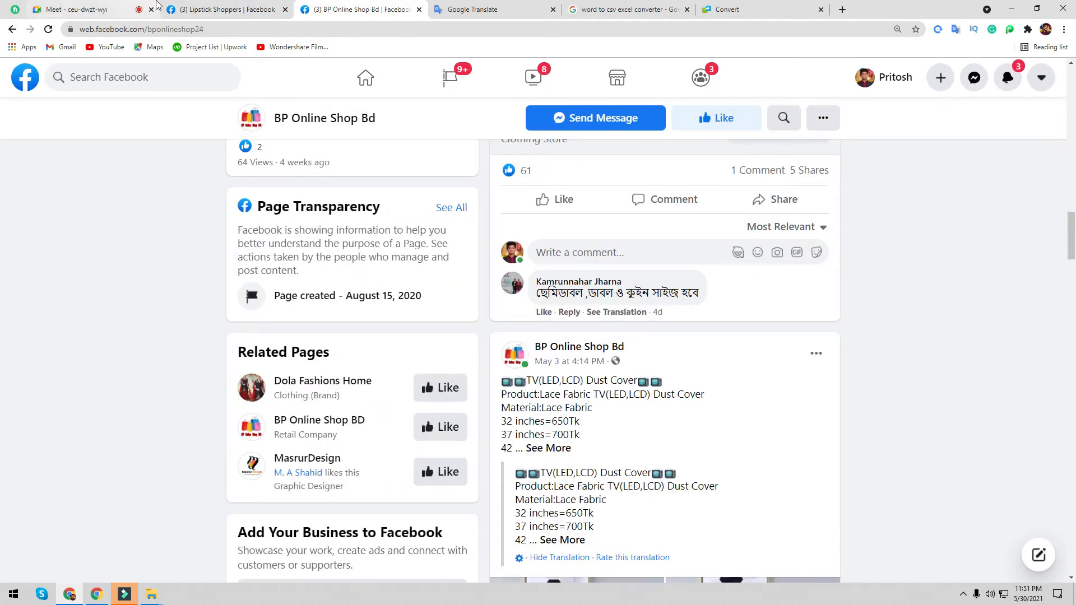
{"action": "left_click", "coordinate": [226, 6]}
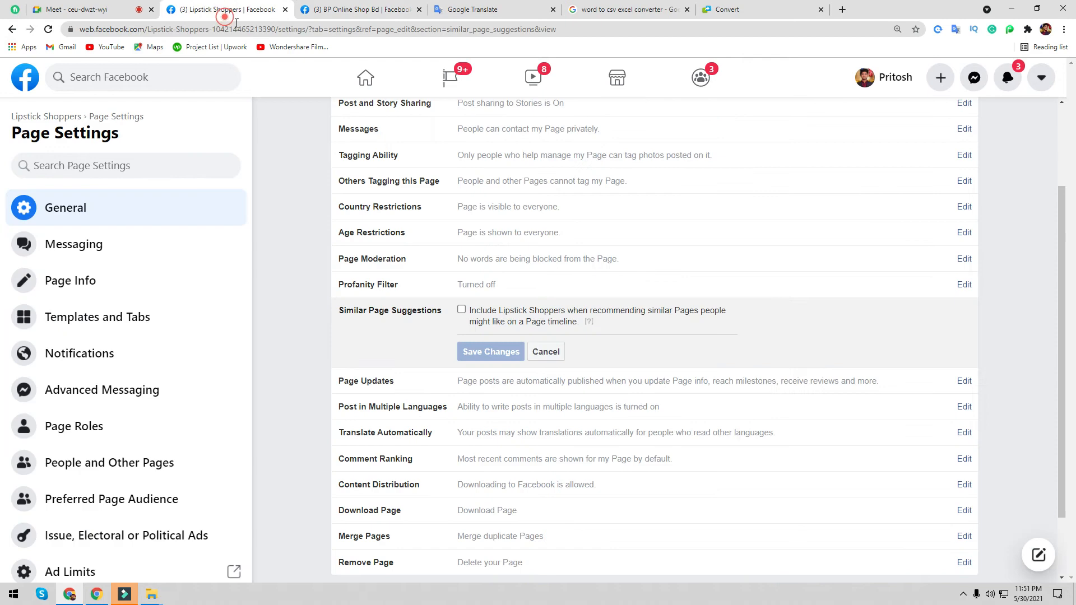
{"action": "left_click", "coordinate": [463, 311]}
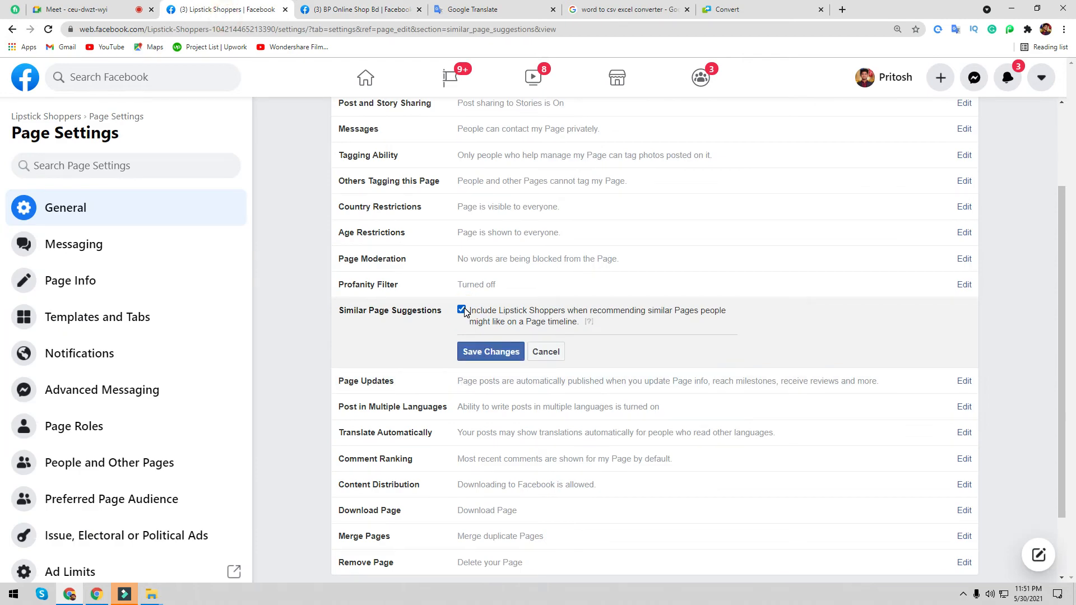
{"action": "left_click", "coordinate": [463, 311]}
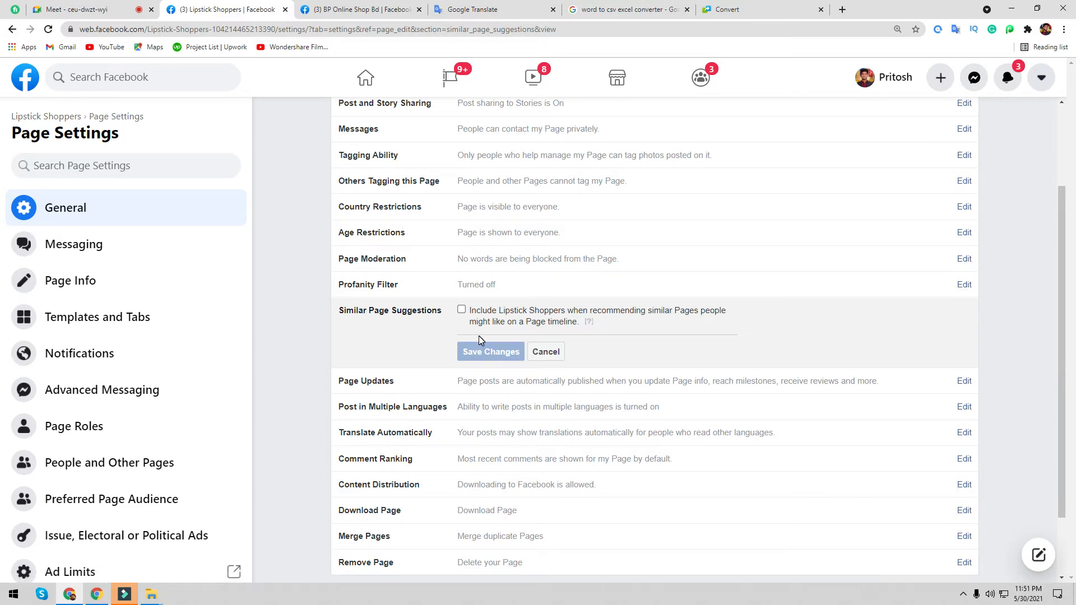
- Check the Google Meet call, then come back to Lipstick Shoppers Page Settings
{"action": "left_click", "coordinate": [90, 9]}
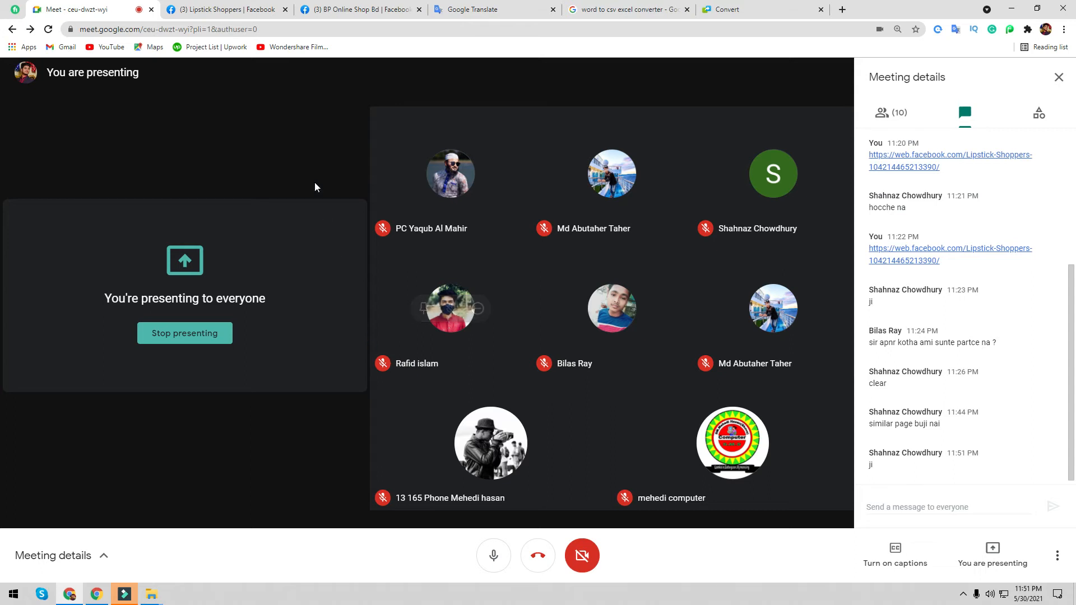
{"action": "left_click", "coordinate": [252, 9]}
{"action": "scroll", "coordinate": [396, 334], "scroll_direction": "down", "scroll_amount": 3}
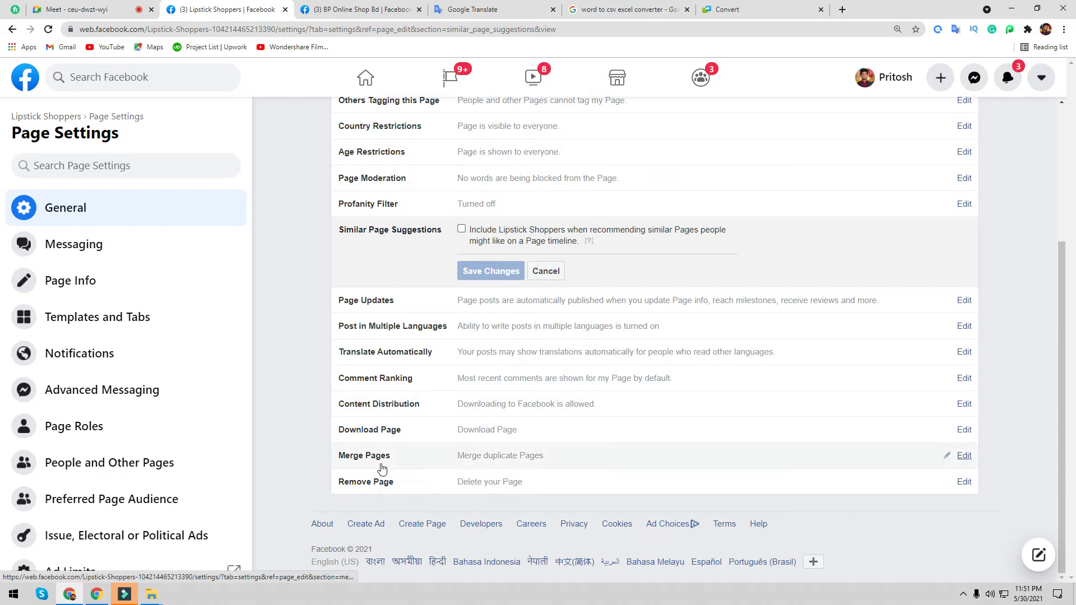
- Cancel Remove Page, view Messaging and Preferred Page Audience, then open Page Info
{"action": "left_click", "coordinate": [965, 482]}
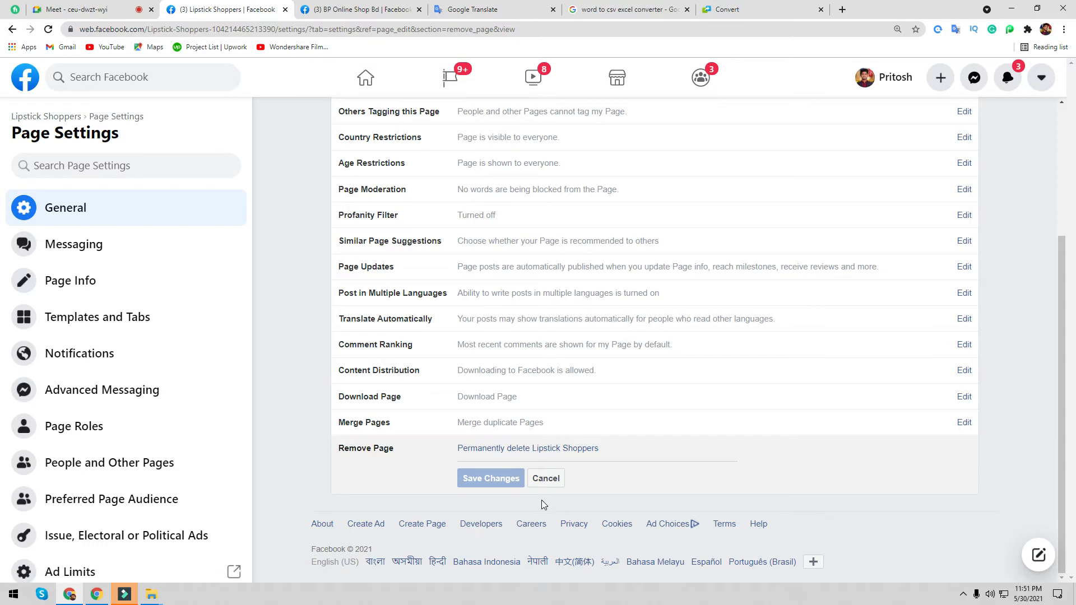
{"action": "left_click", "coordinate": [552, 481]}
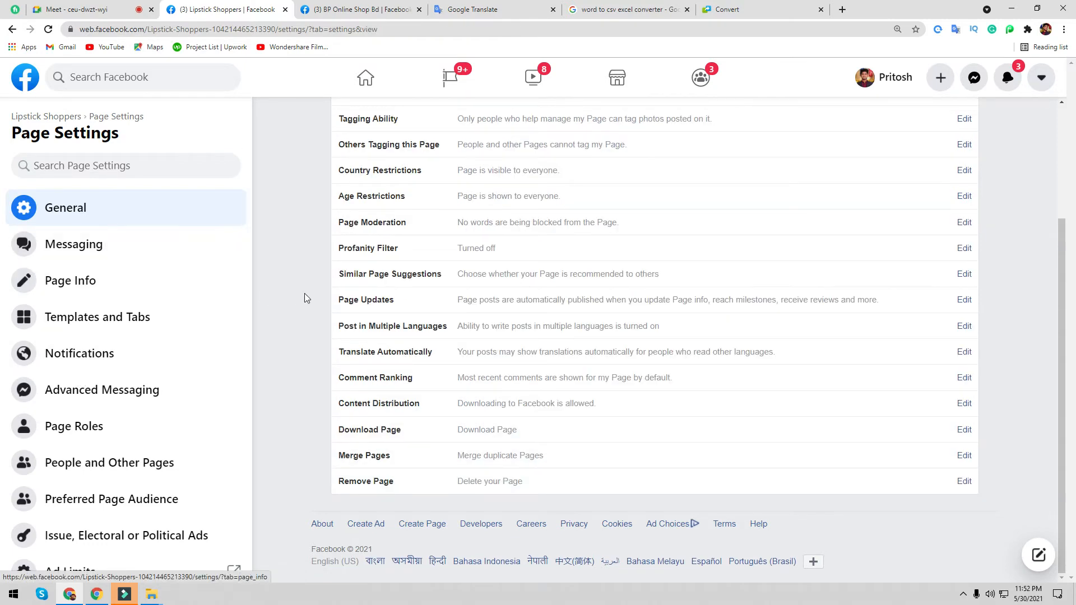
{"action": "left_click", "coordinate": [83, 247]}
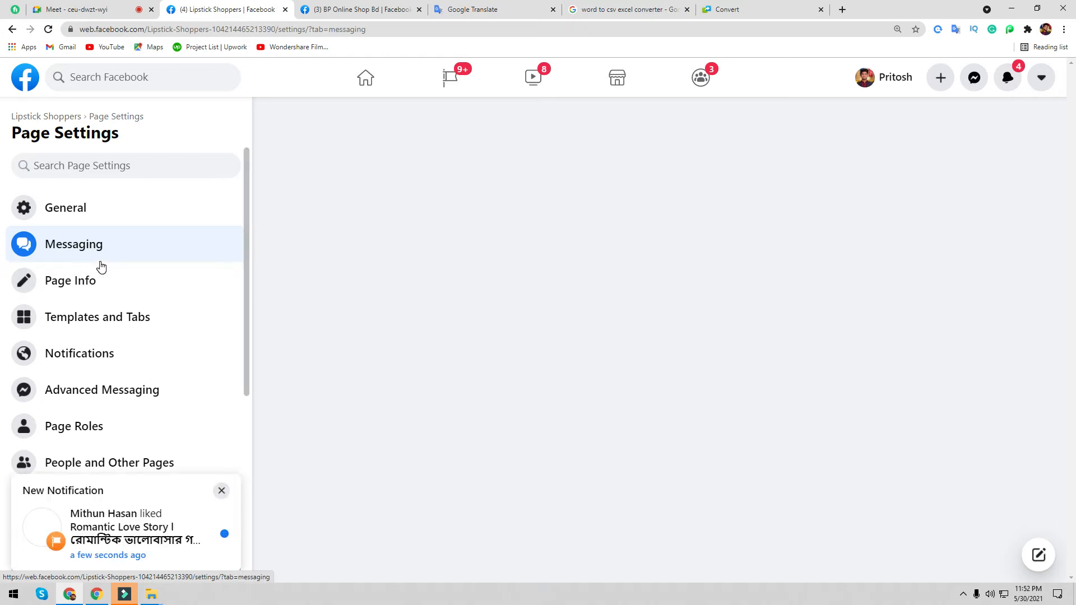
{"action": "left_click", "coordinate": [226, 495]}
{"action": "left_click", "coordinate": [225, 494]}
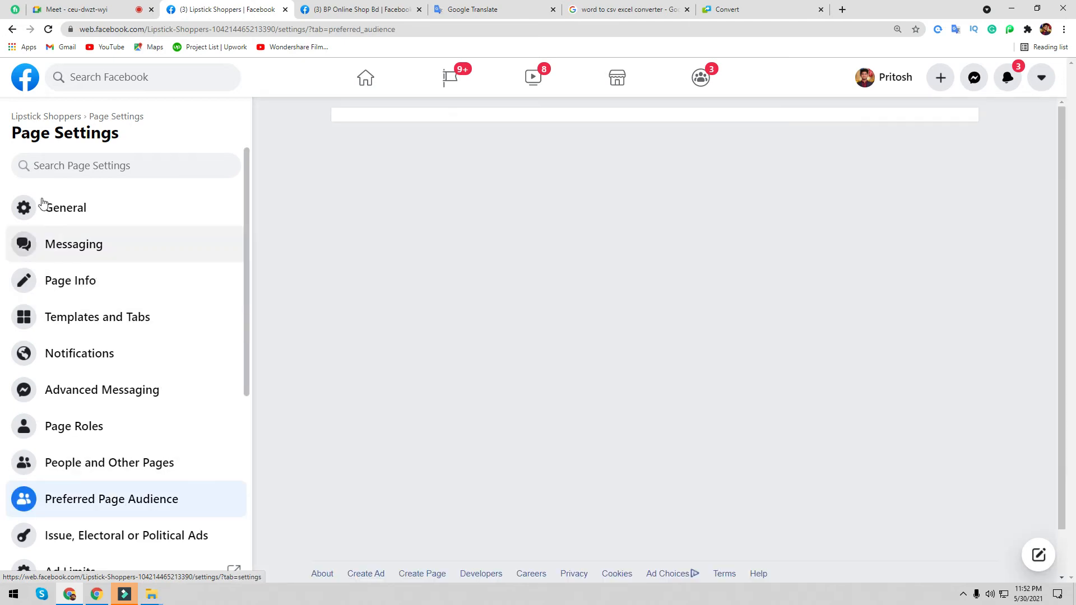
{"action": "left_click", "coordinate": [96, 285]}
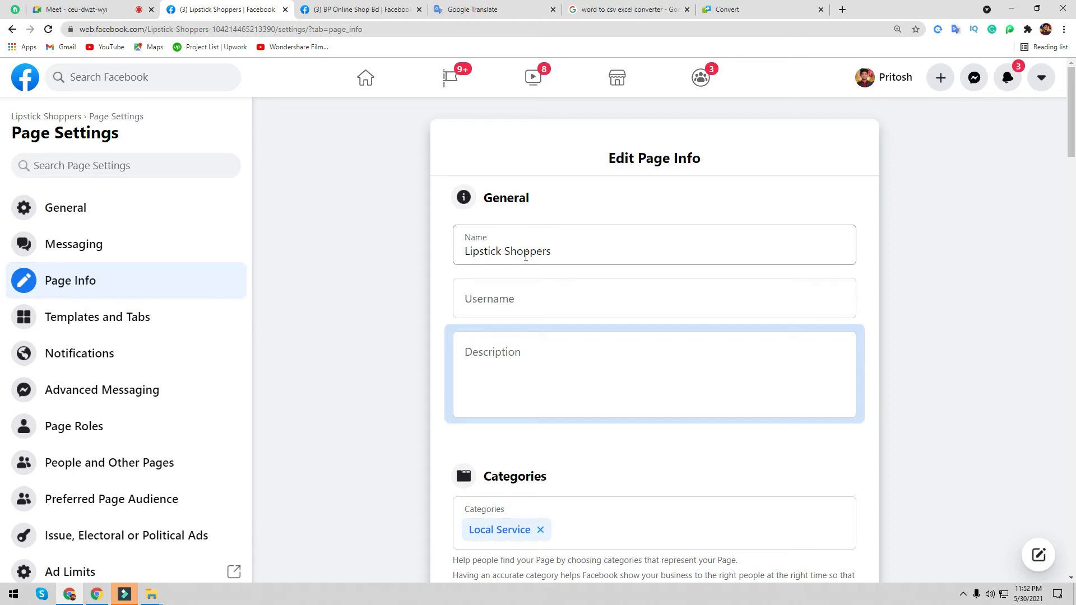
- Paste the Page name into Username and edit it to lipstickshoppers
{"action": "triple_click", "coordinate": [509, 251]}
{"action": "key", "text": "ctrl+c"}
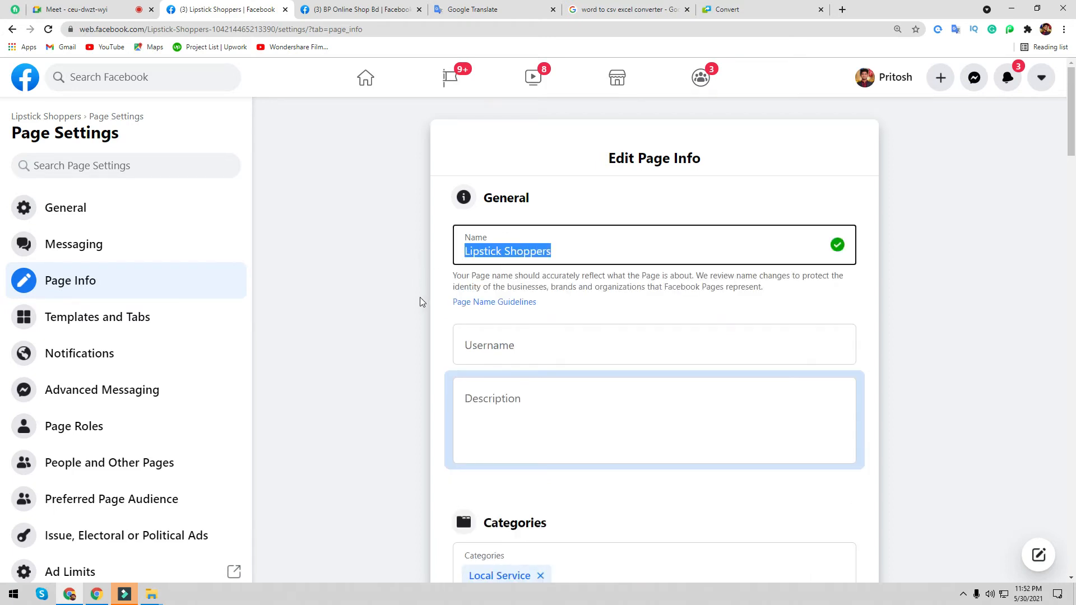
{"action": "left_click", "coordinate": [492, 351]}
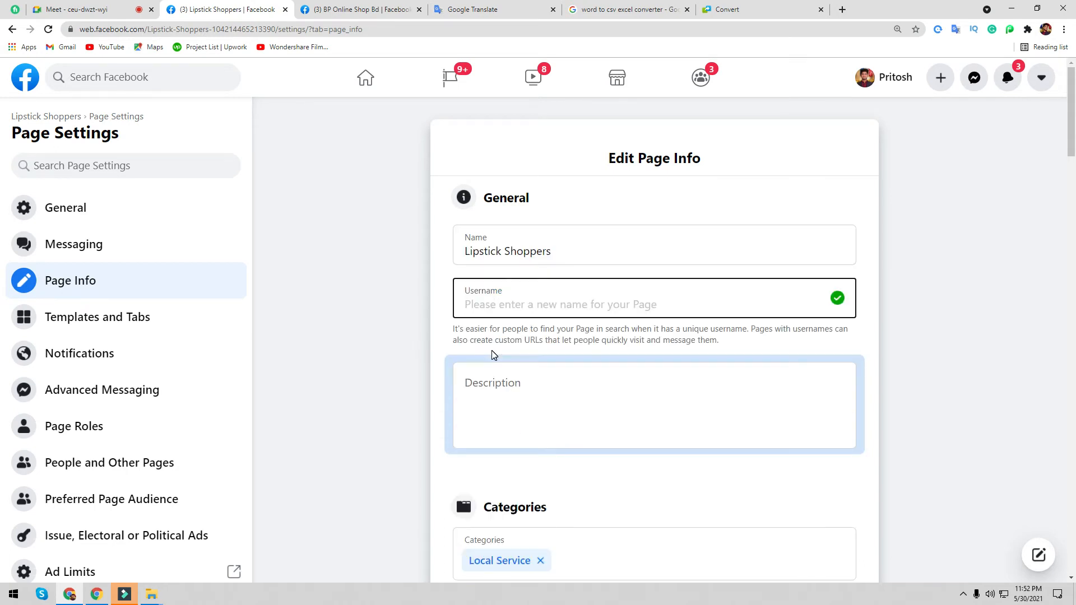
{"action": "key", "text": "ctrl+v"}
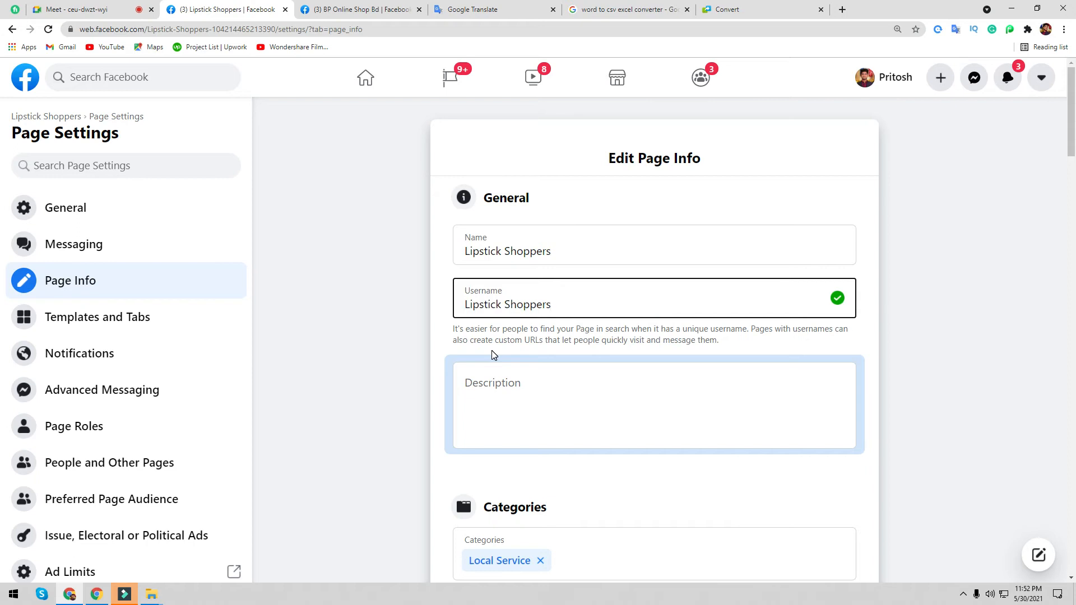
{"action": "key", "text": "BackSpace"}
{"action": "key", "text": "BackSpace"}
{"action": "key", "text": "BackSpace"}
{"action": "type", "text": "k S"}
{"action": "key", "text": "BackSpace"}
{"action": "key", "text": "BackSpace"}
{"action": "type", "text": "s"}
{"action": "left_click_drag", "start_coordinate": [470, 306], "coordinate": [464, 312]}
{"action": "type", "text": "l"}
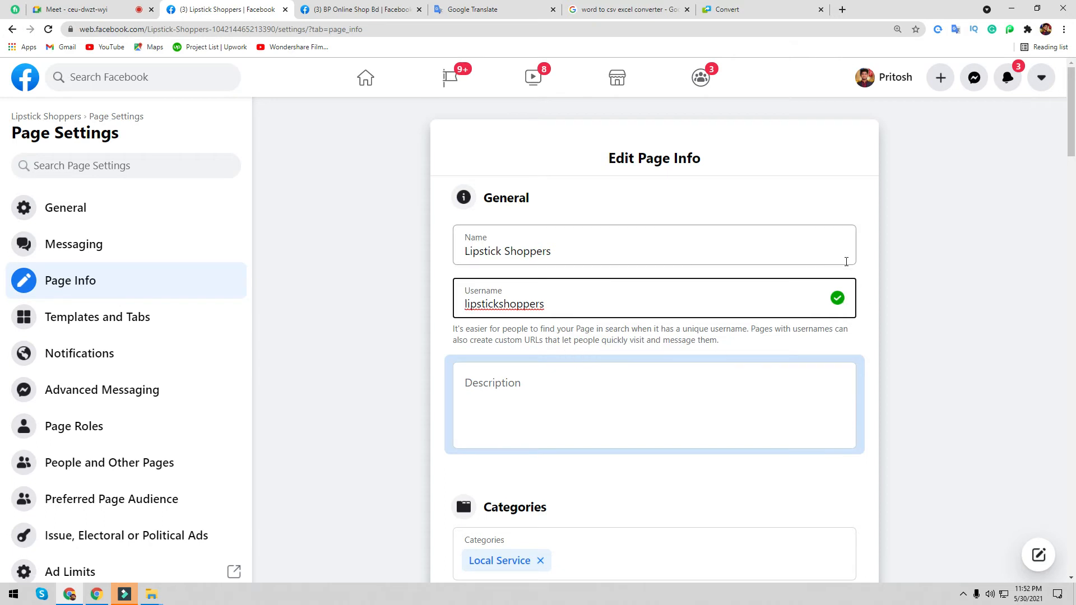
- Move to the Description field so the username lipstickshoppers gets checked
{"action": "left_click", "coordinate": [857, 282]}
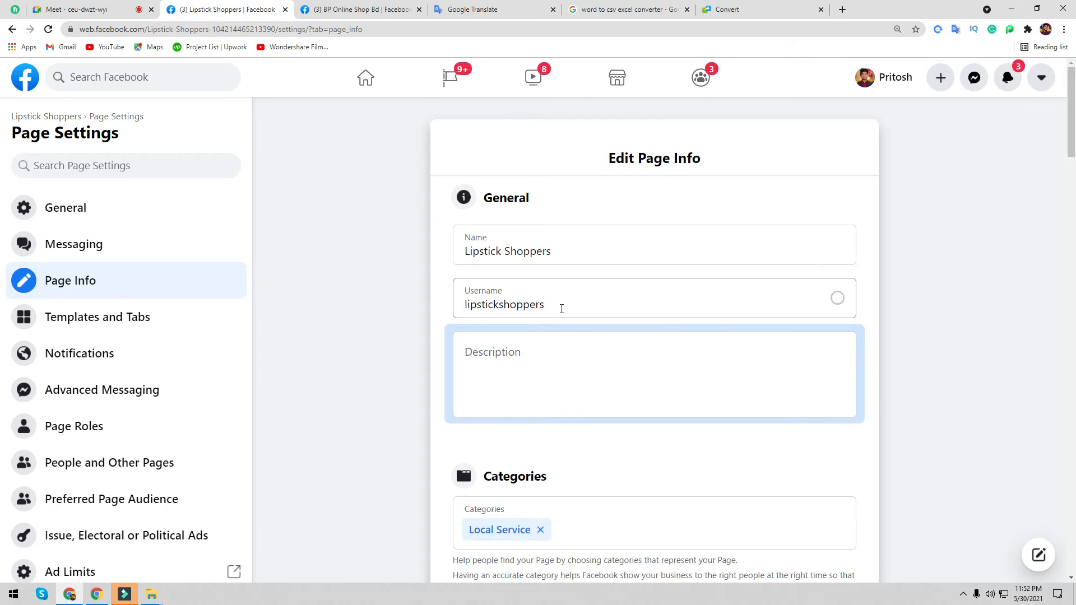
{"action": "left_click", "coordinate": [550, 357]}
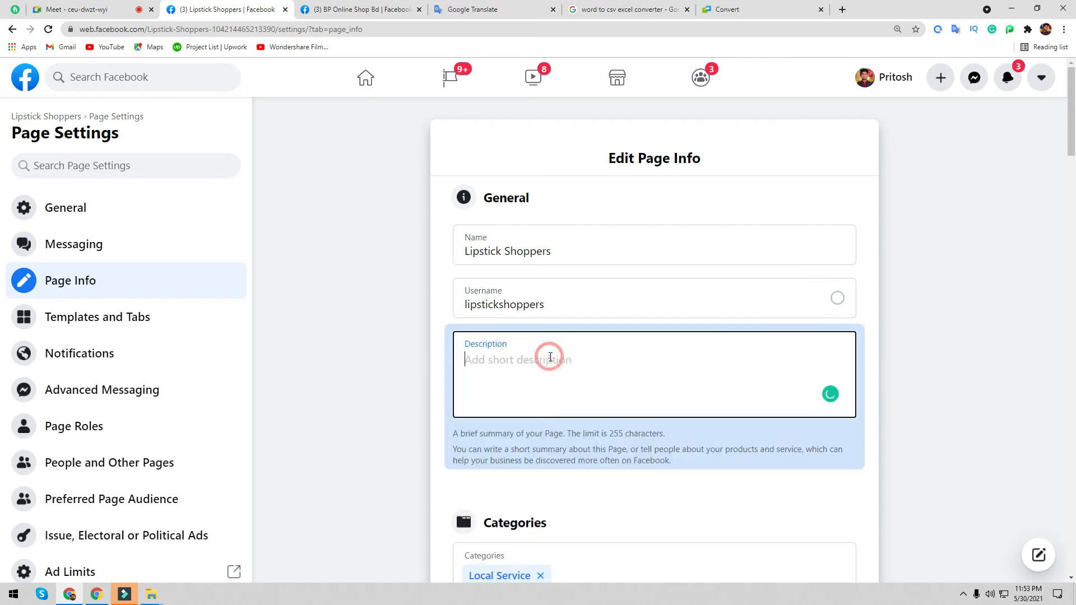
{"action": "left_click", "coordinate": [682, 304]}
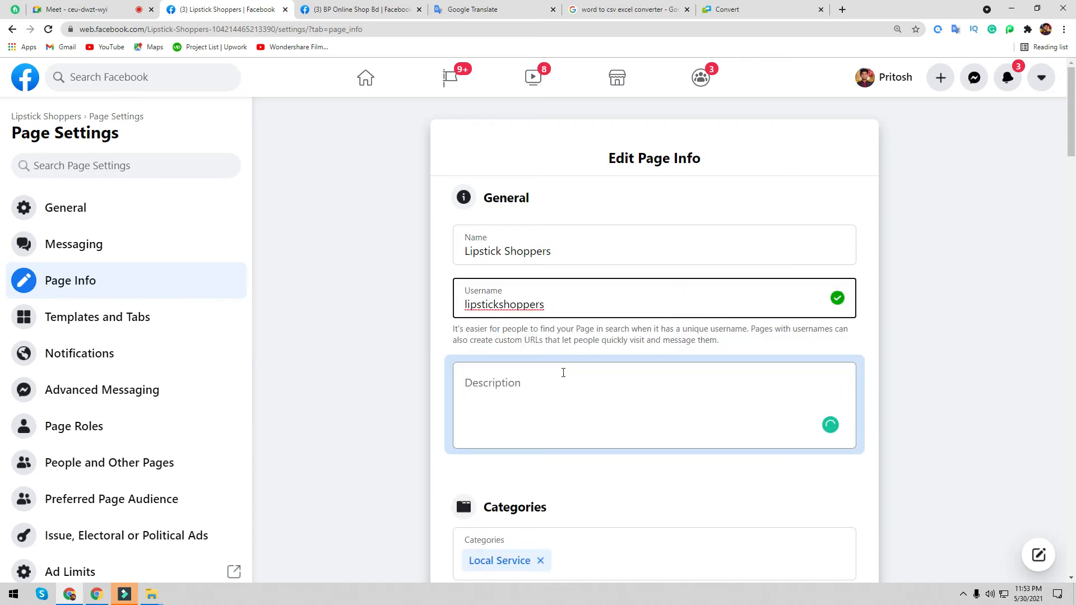
{"action": "left_click", "coordinate": [562, 370]}
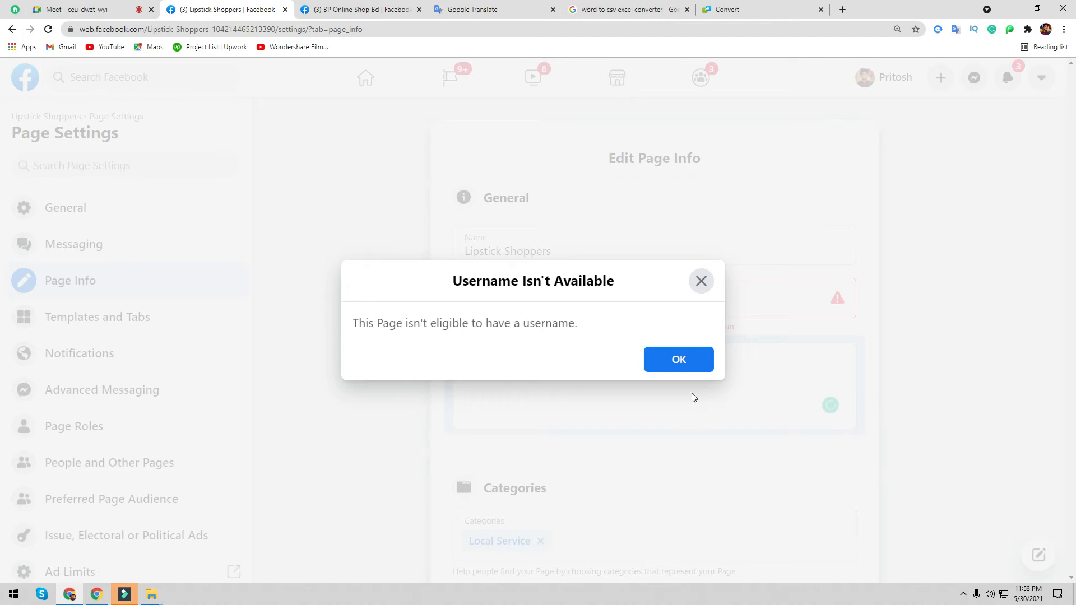
- Append 65148951 to the username and dismiss the repeated not-available notices
{"action": "left_click", "coordinate": [684, 368]}
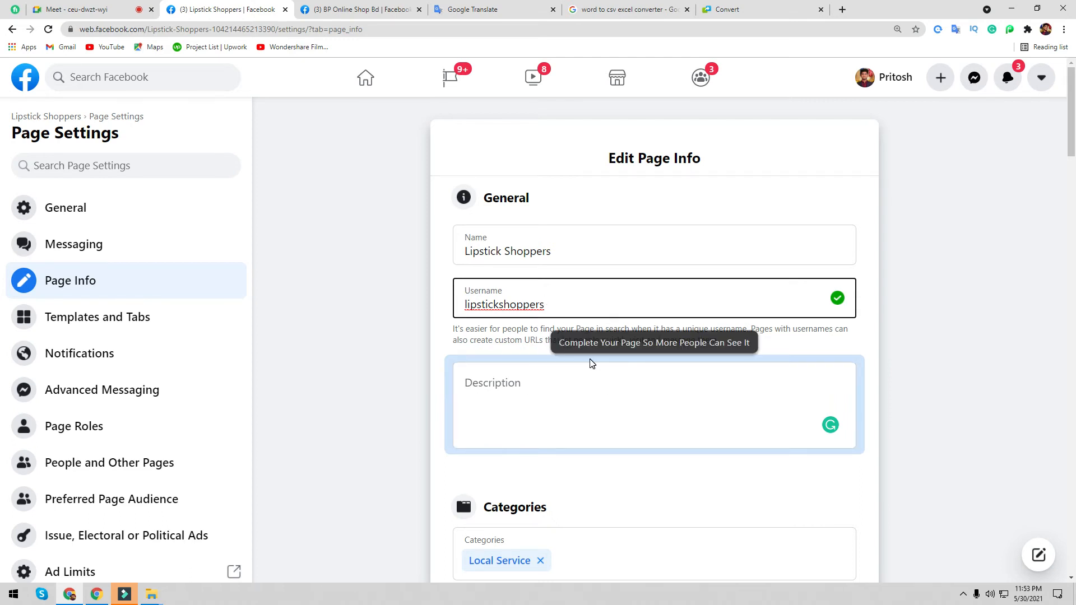
{"action": "type", "text": "65148951"}
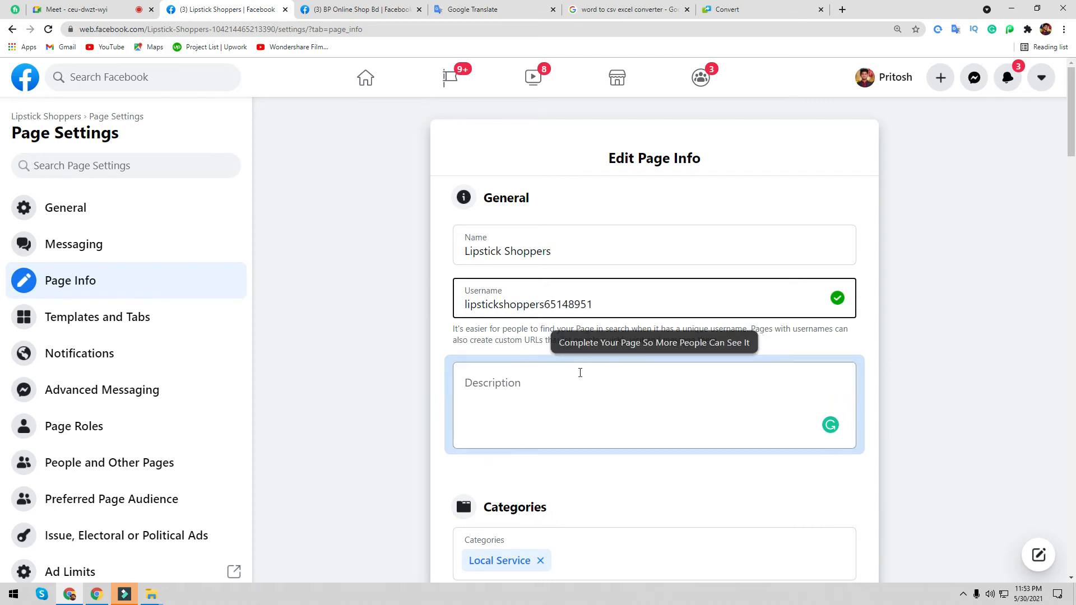
{"action": "left_click", "coordinate": [579, 372]}
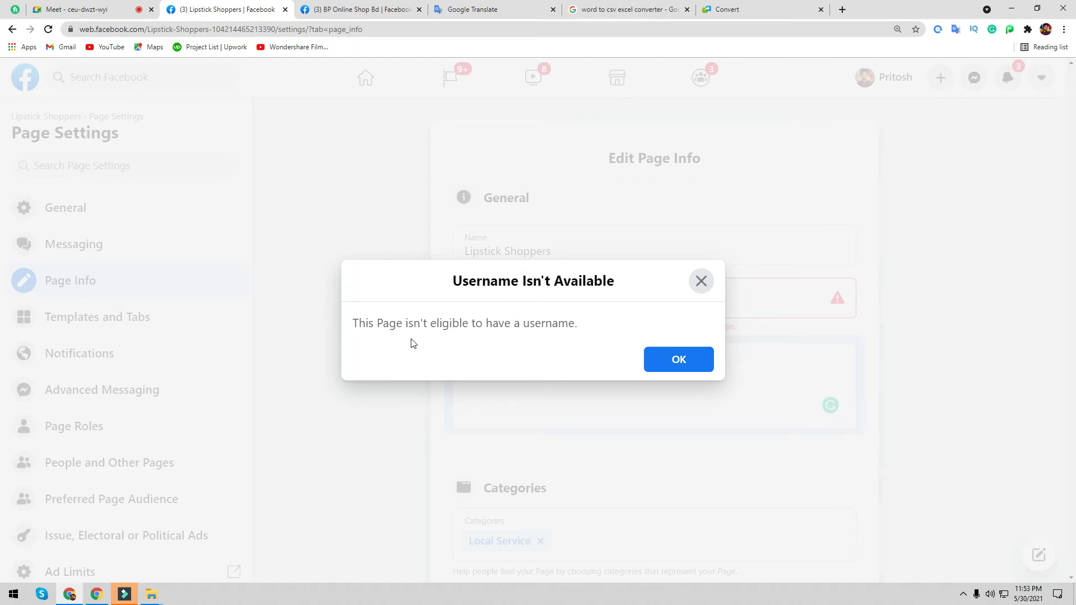
{"action": "left_click", "coordinate": [709, 282]}
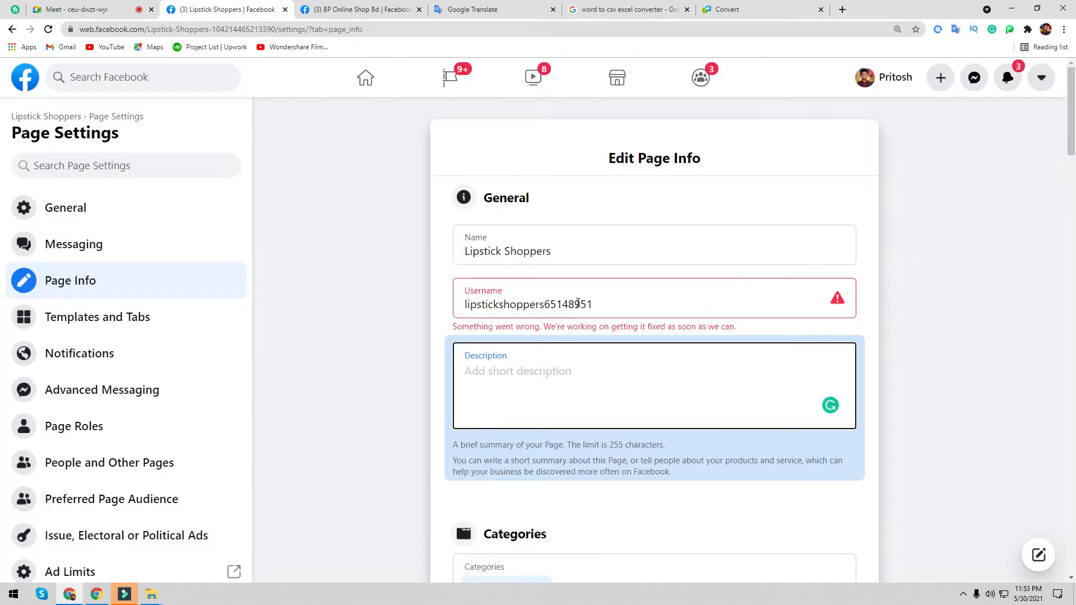
{"action": "left_click", "coordinate": [578, 303]}
{"action": "left_click", "coordinate": [561, 414]}
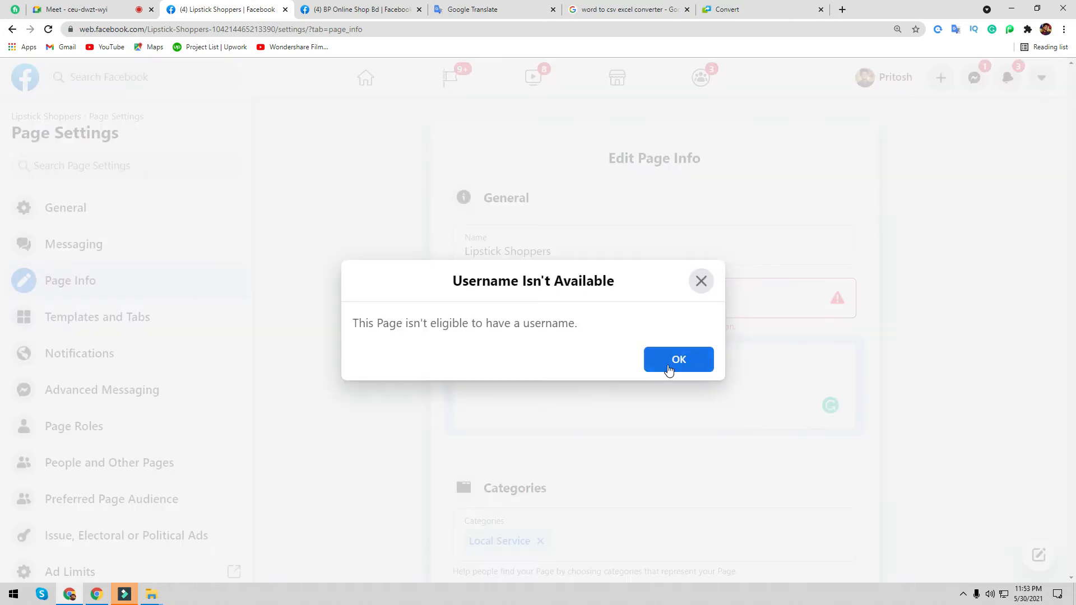
{"action": "left_click", "coordinate": [669, 369]}
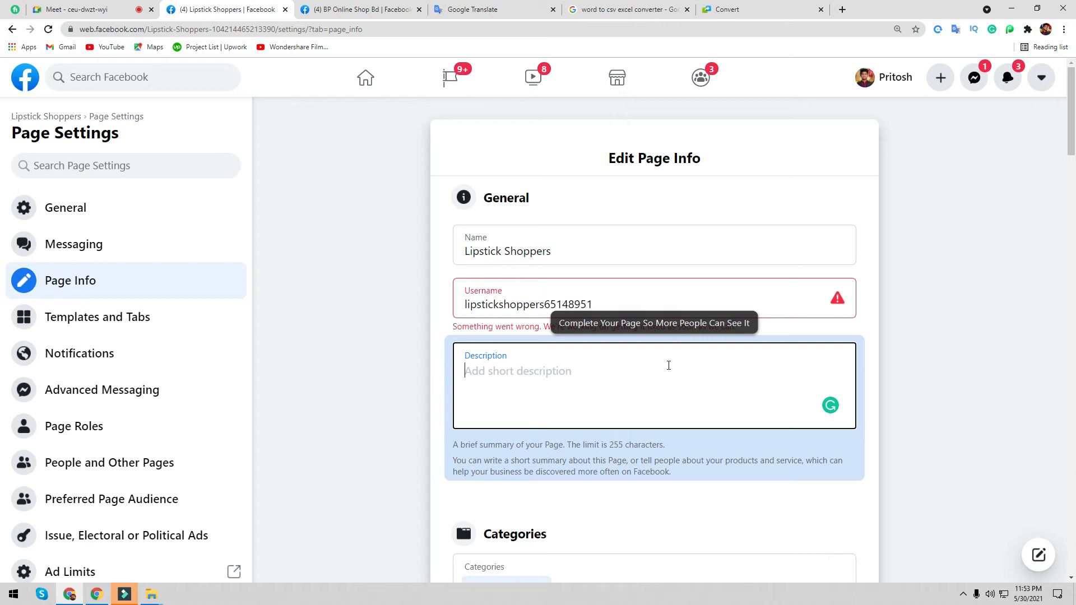
- Reselect the appended 65148951 in Username and close the not-available notice again
{"action": "left_click", "coordinate": [332, 353]}
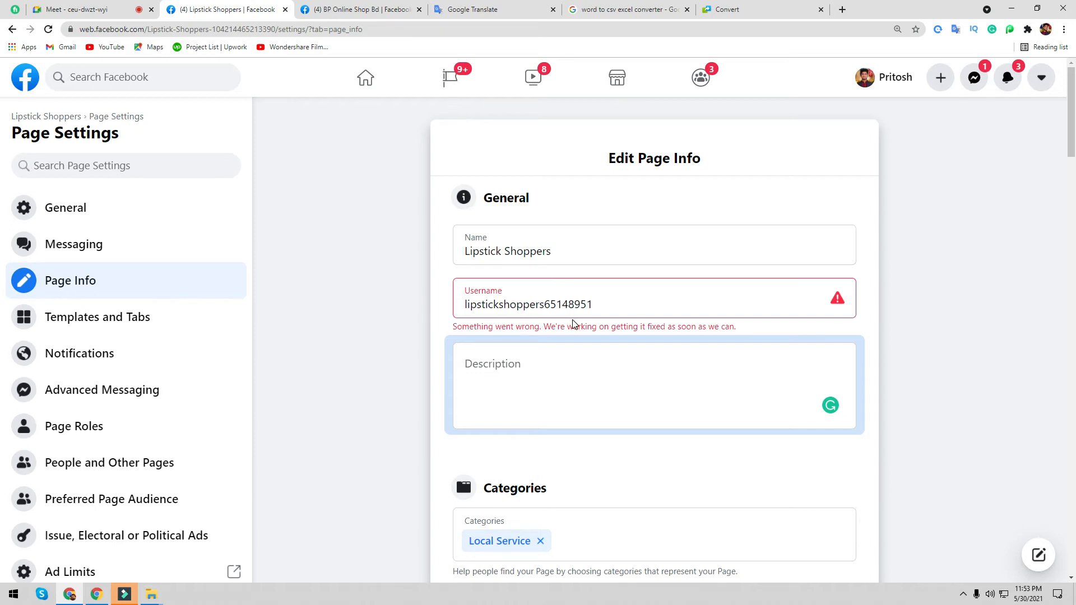
{"action": "left_click", "coordinate": [546, 305]}
{"action": "left_click_drag", "start_coordinate": [546, 305], "coordinate": [599, 305]}
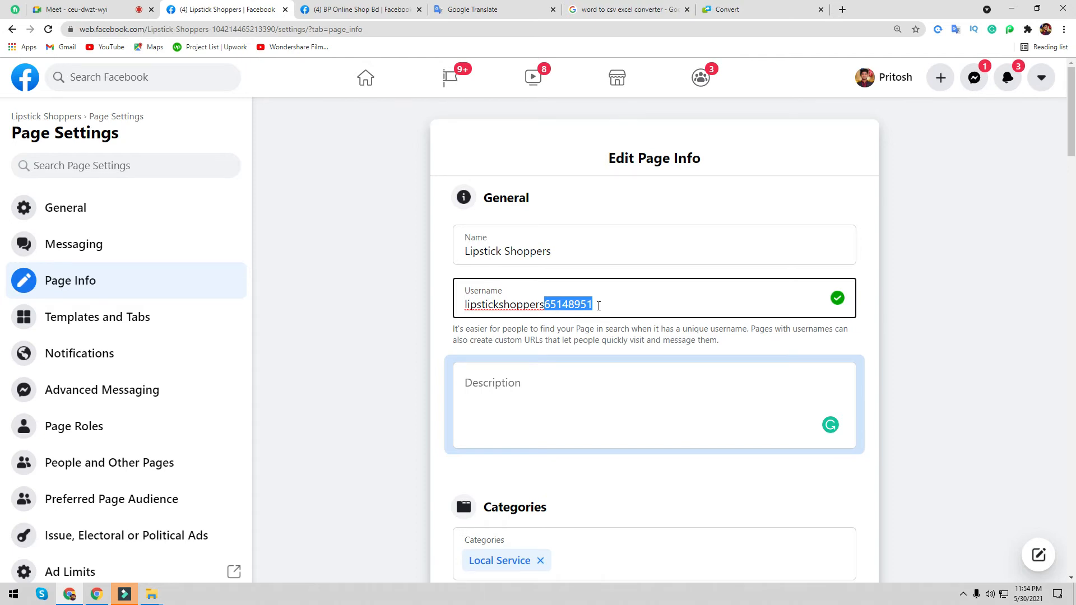
{"action": "left_click", "coordinate": [535, 401]}
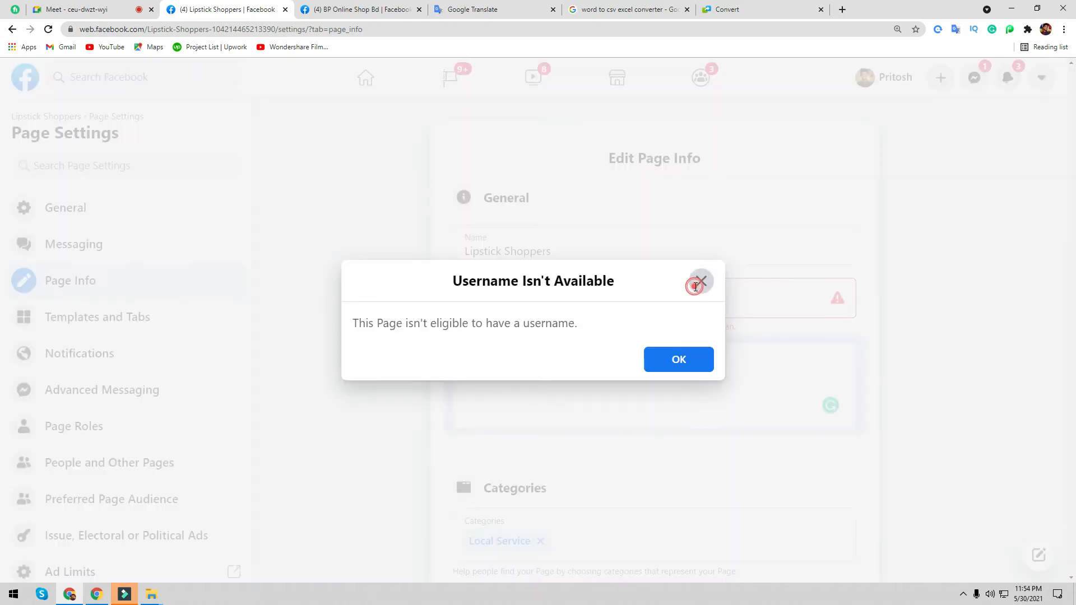
{"action": "left_click", "coordinate": [698, 282]}
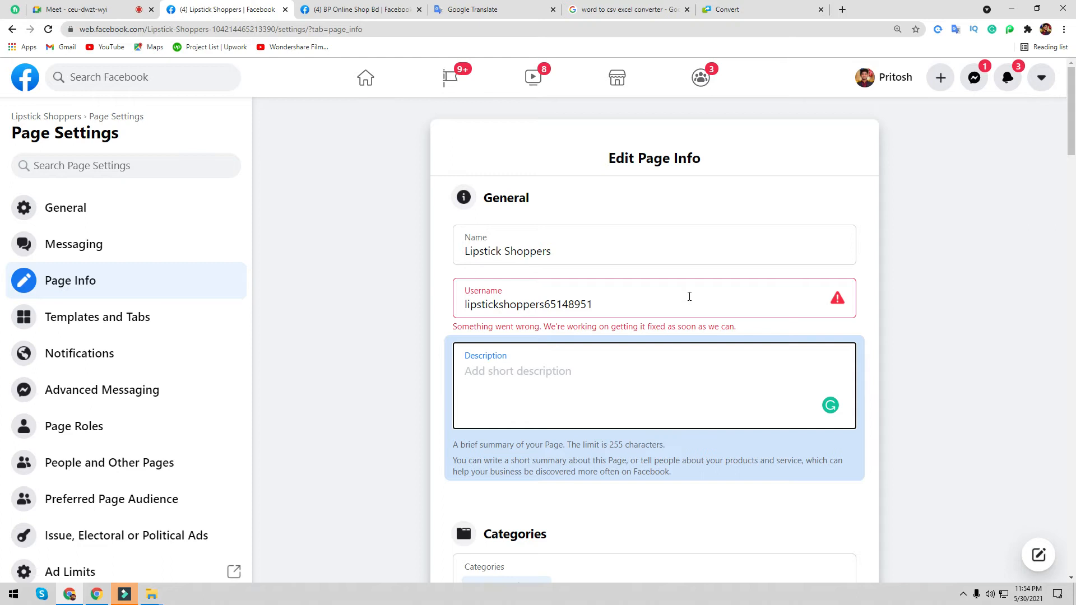
{"action": "left_click", "coordinate": [389, 10]}
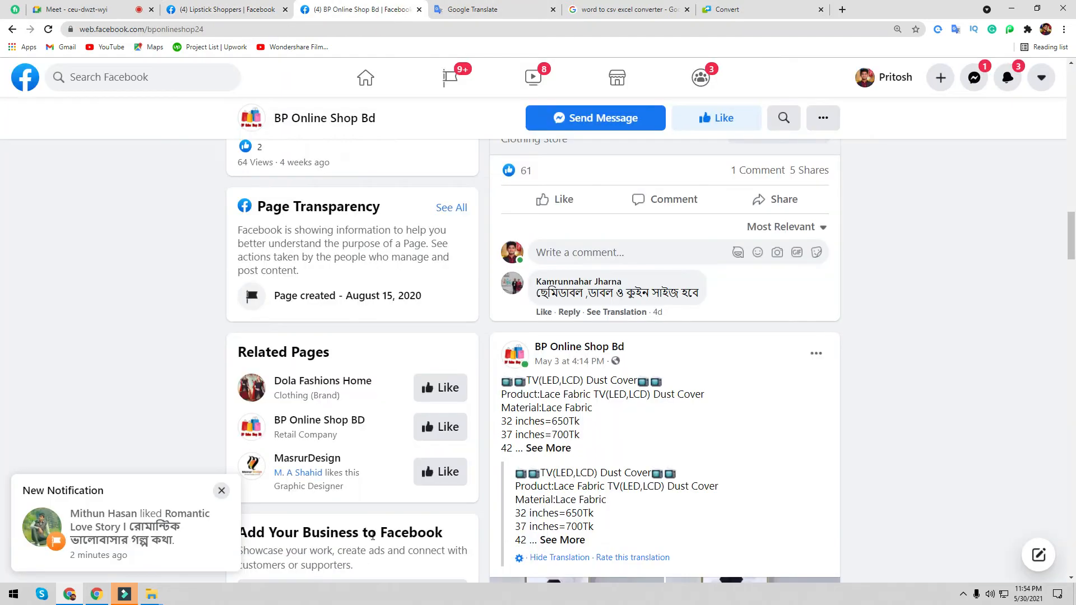
{"action": "scroll", "coordinate": [372, 507], "scroll_direction": "up", "scroll_amount": 10}
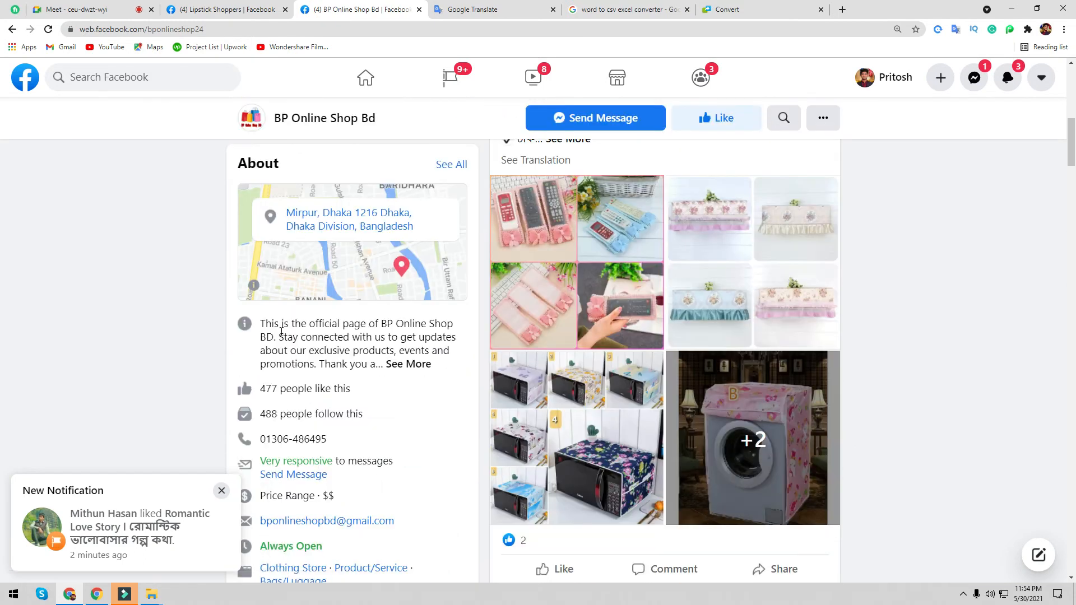
{"action": "left_click", "coordinate": [399, 365]}
{"action": "left_click_drag", "start_coordinate": [260, 324], "coordinate": [319, 352]}
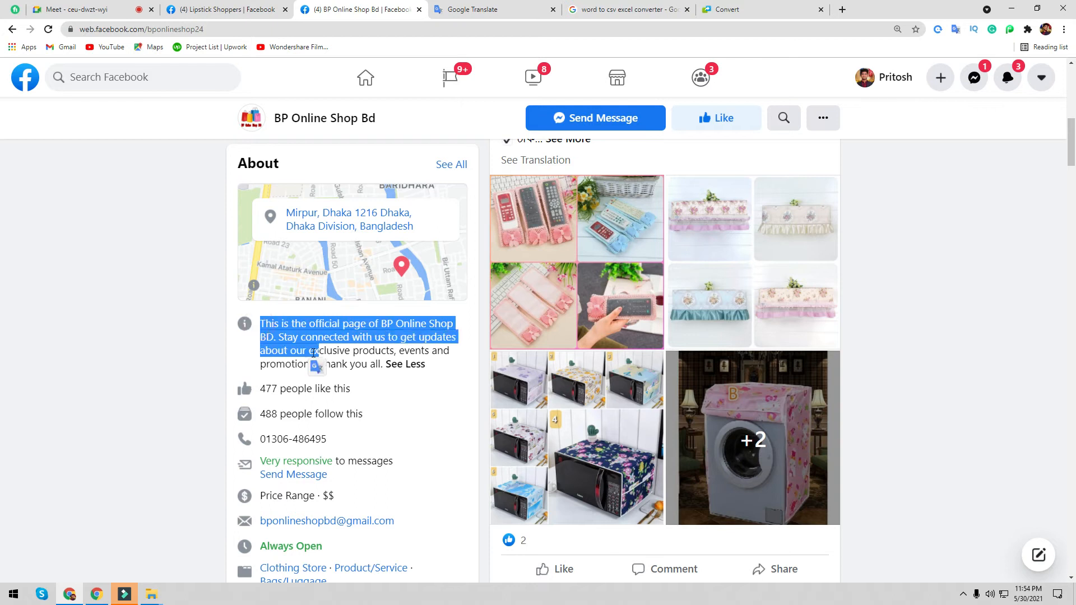
{"action": "left_click", "coordinate": [313, 353]}
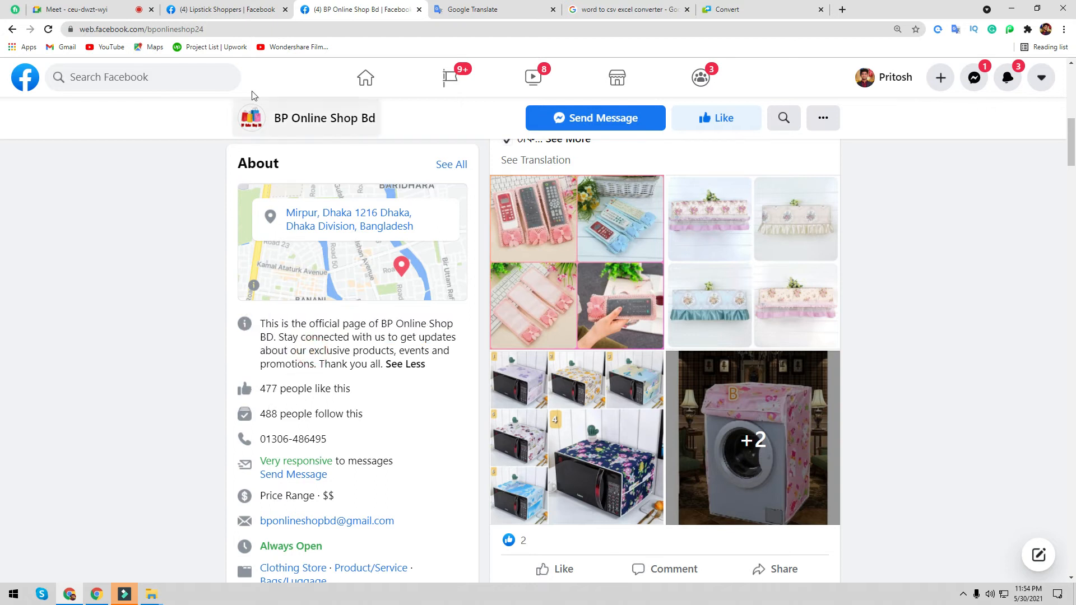
{"action": "left_click", "coordinate": [244, 4]}
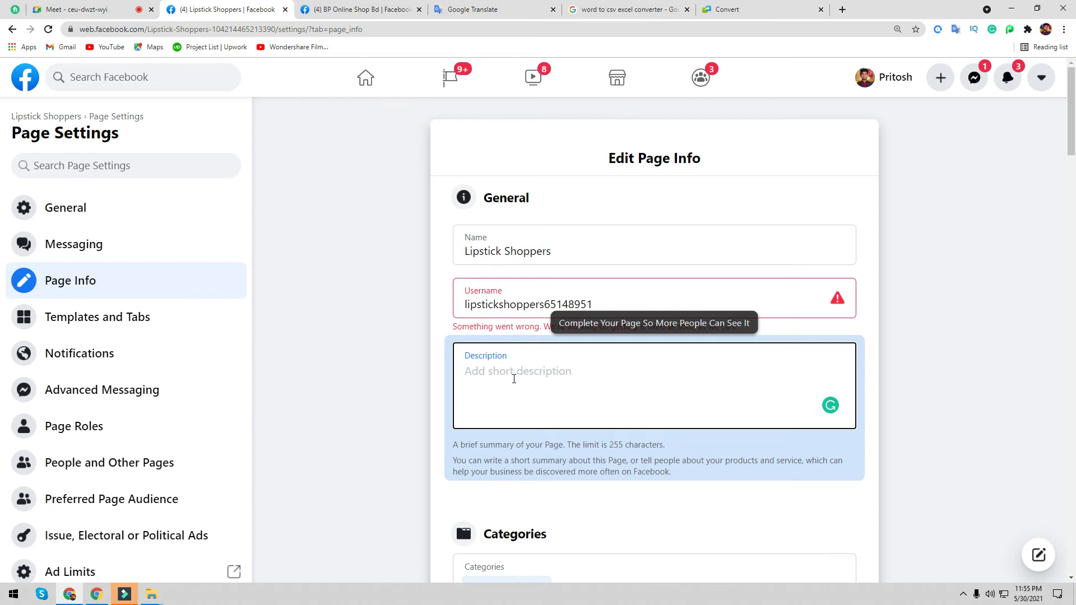
- Add E-commerce Website as a Page category
{"action": "scroll", "coordinate": [518, 371], "scroll_direction": "down", "scroll_amount": 3}
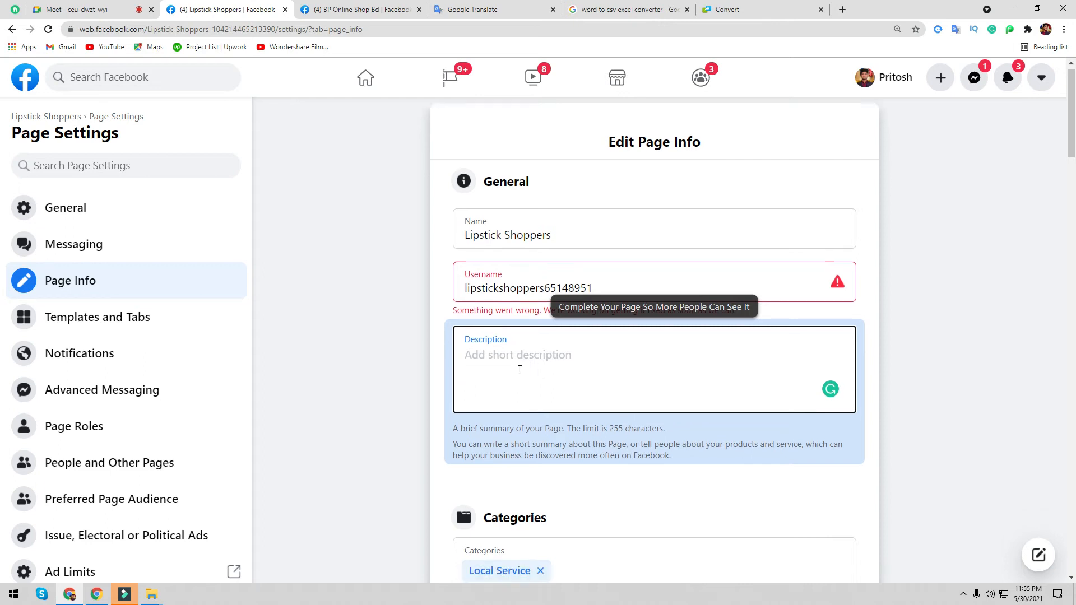
{"action": "left_click", "coordinate": [574, 404]}
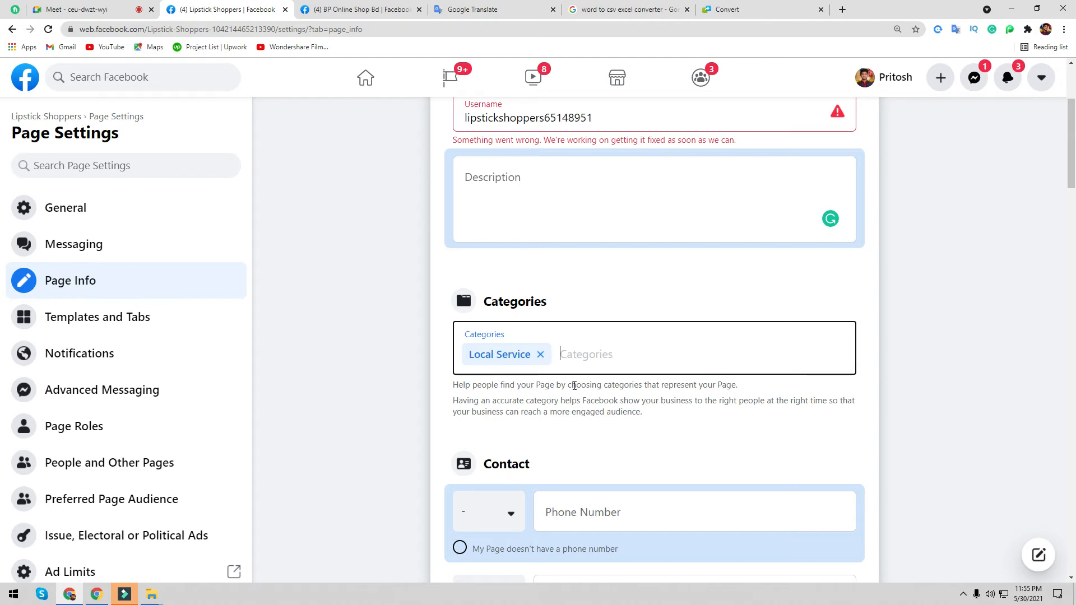
{"action": "type", "text": "e"}
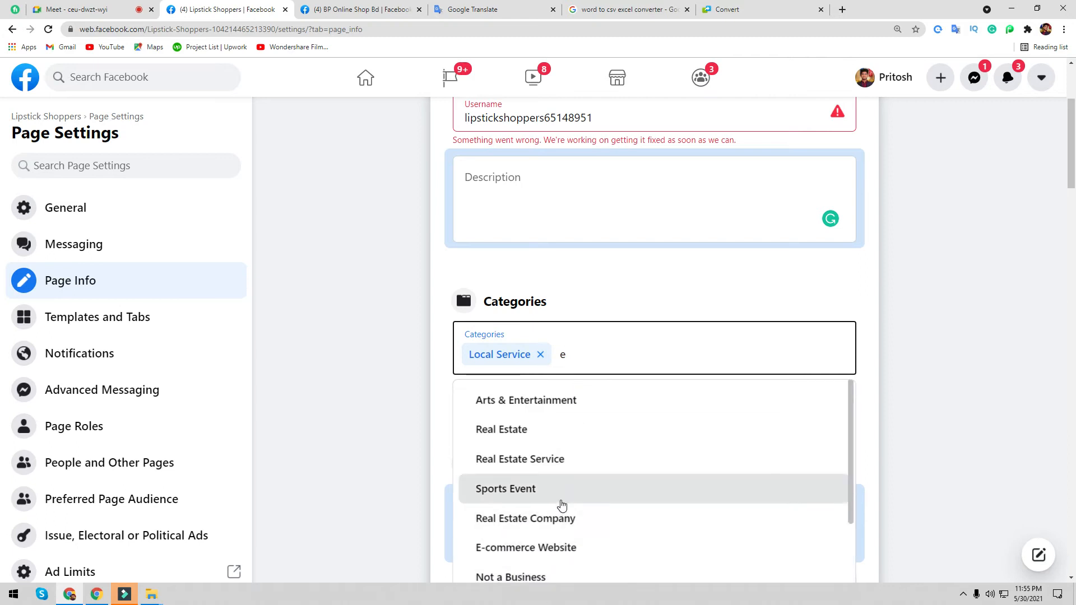
{"action": "scroll", "coordinate": [571, 507], "scroll_direction": "down", "scroll_amount": 1}
{"action": "scroll", "coordinate": [572, 507], "scroll_direction": "down", "scroll_amount": 1}
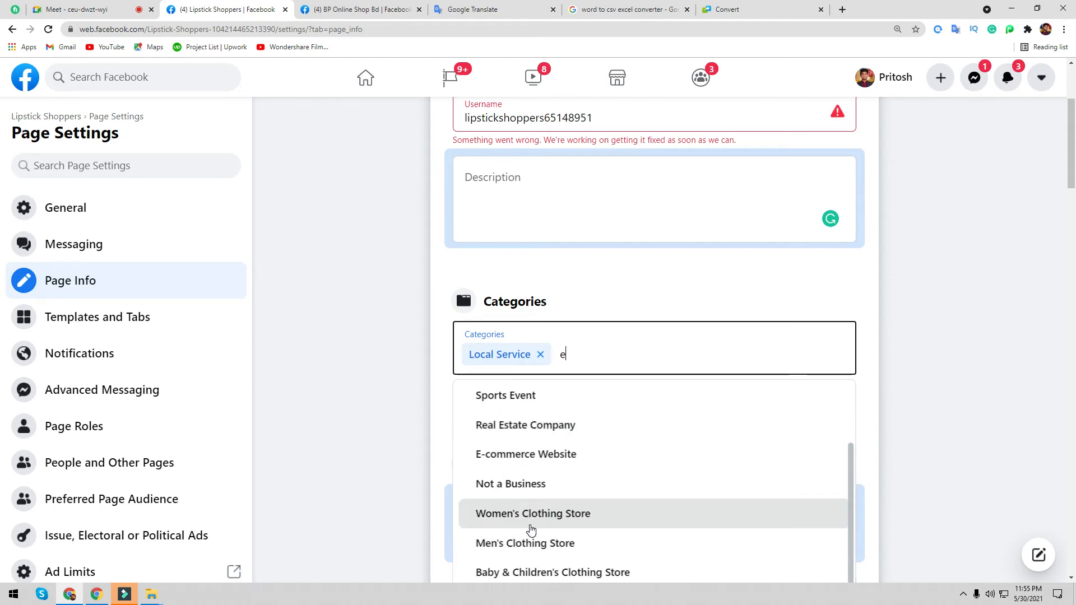
{"action": "scroll", "coordinate": [532, 530], "scroll_direction": "down", "scroll_amount": 1}
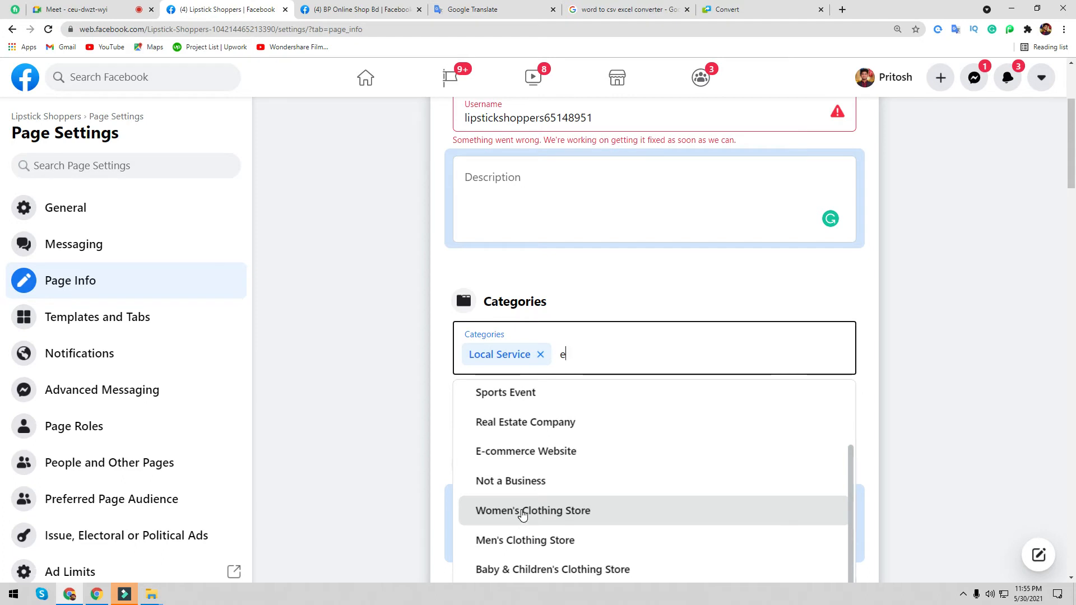
{"action": "left_click", "coordinate": [557, 453]}
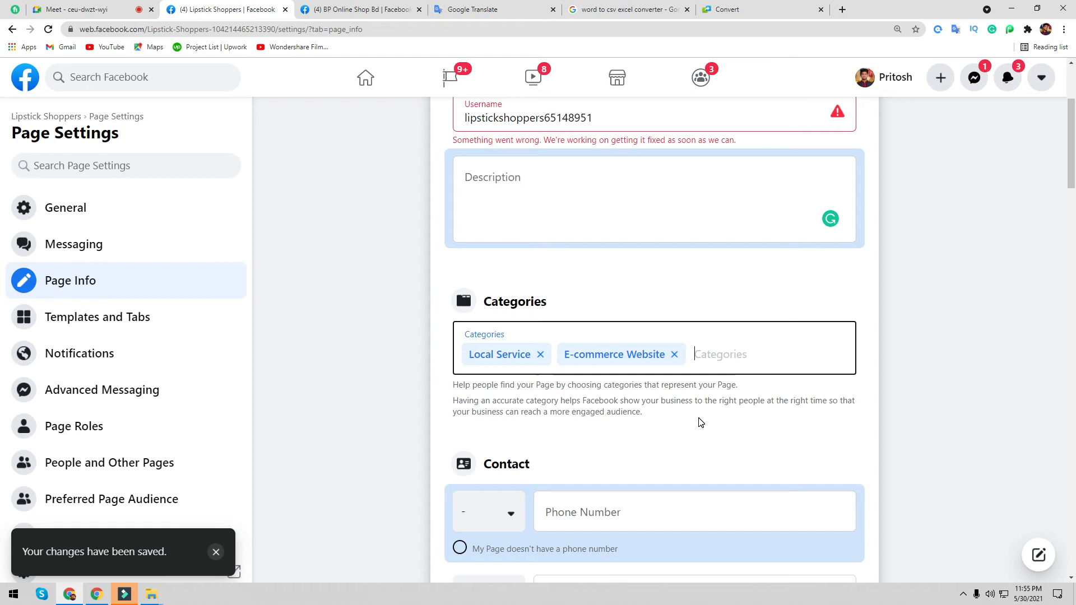
- Search 'online' to add Shopping & Retail as a category and save
{"action": "type", "text": "o"}
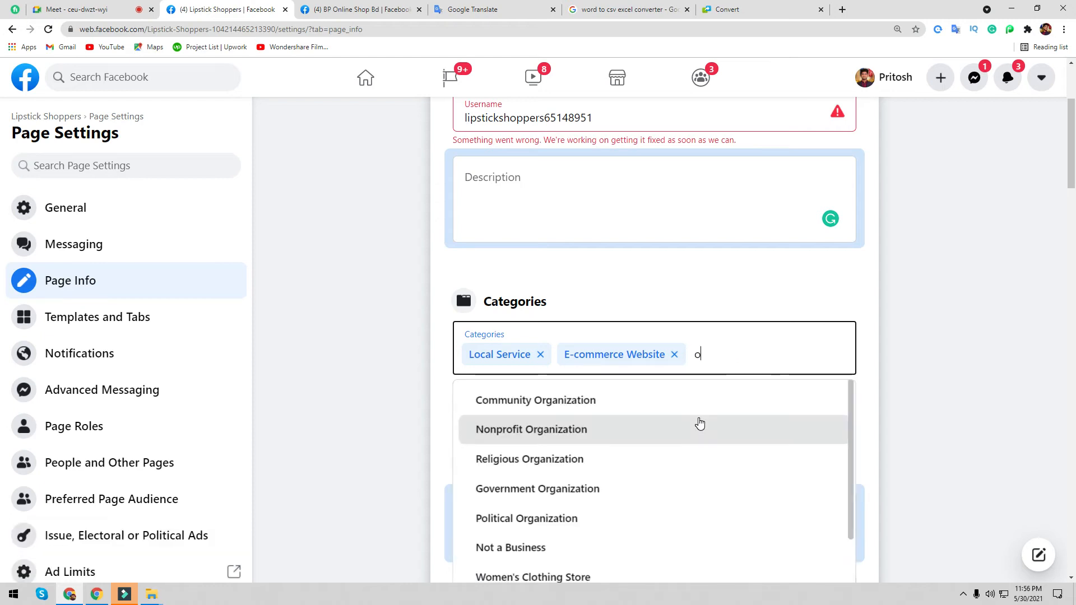
{"action": "type", "text": "n"}
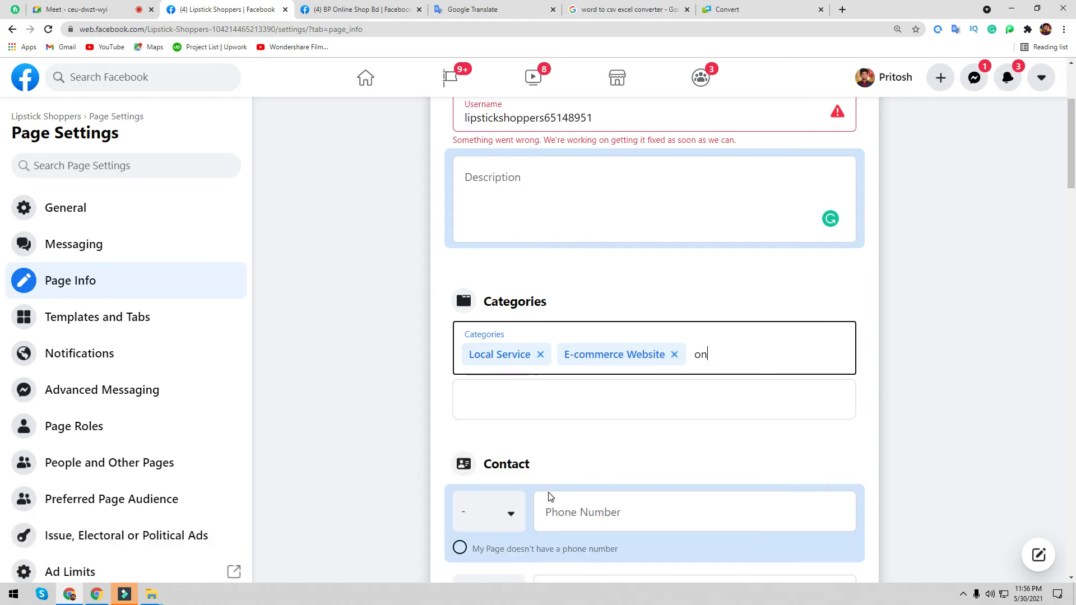
{"action": "type", "text": "line"}
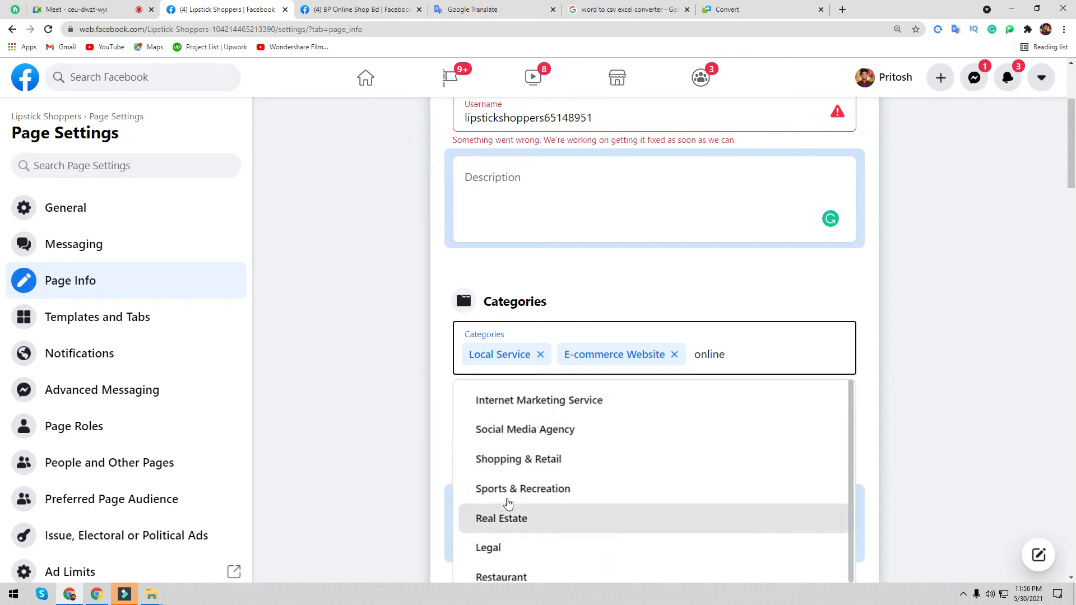
{"action": "left_click", "coordinate": [539, 459]}
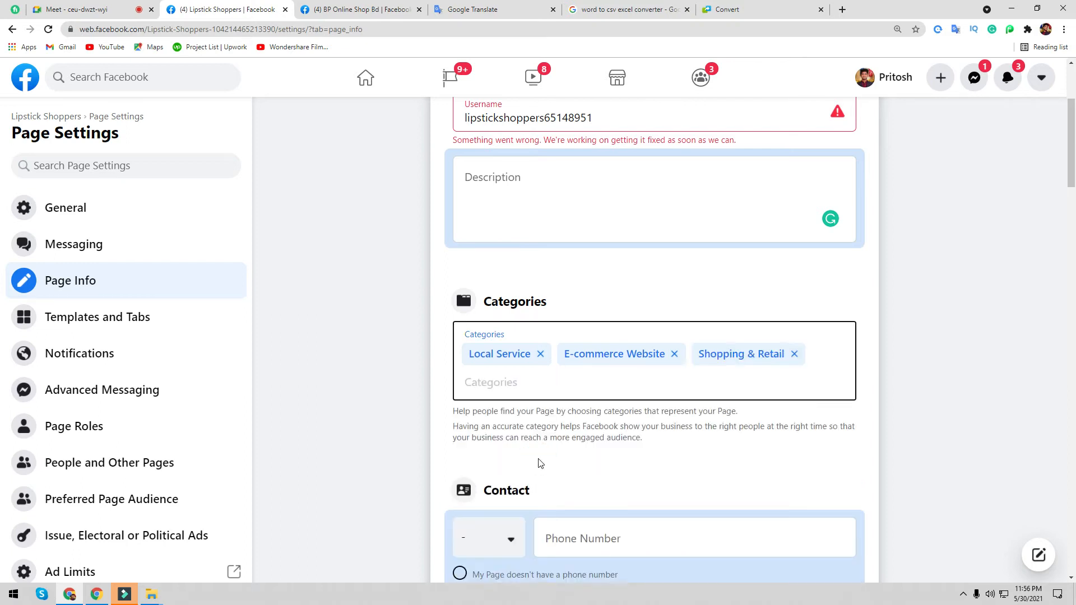
{"action": "left_click", "coordinate": [574, 477]}
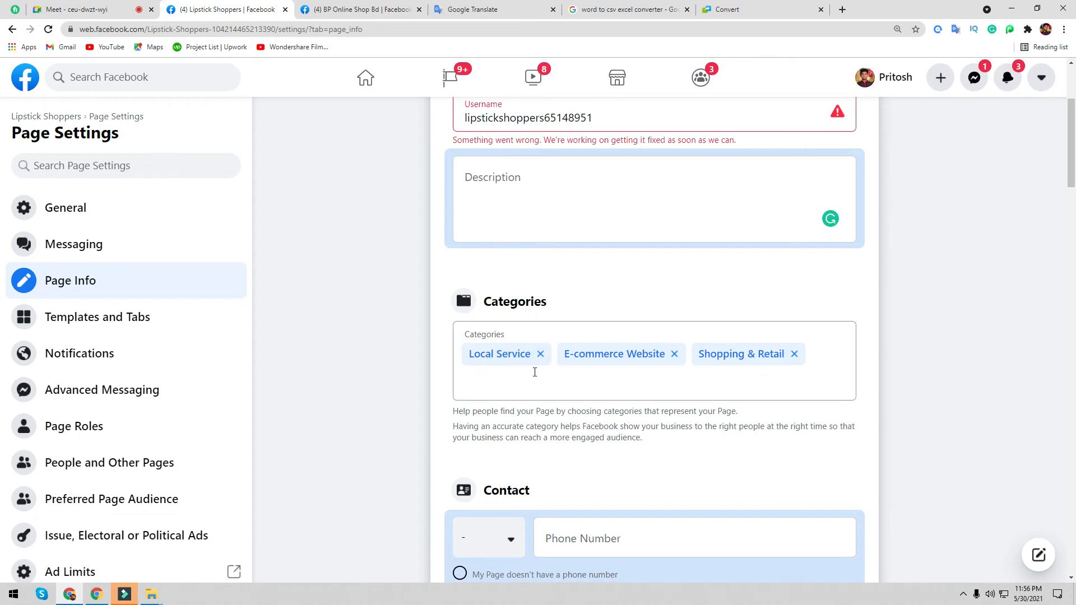
{"action": "left_click", "coordinate": [702, 468]}
{"action": "left_click", "coordinate": [674, 447]}
{"action": "left_click", "coordinate": [625, 451]}
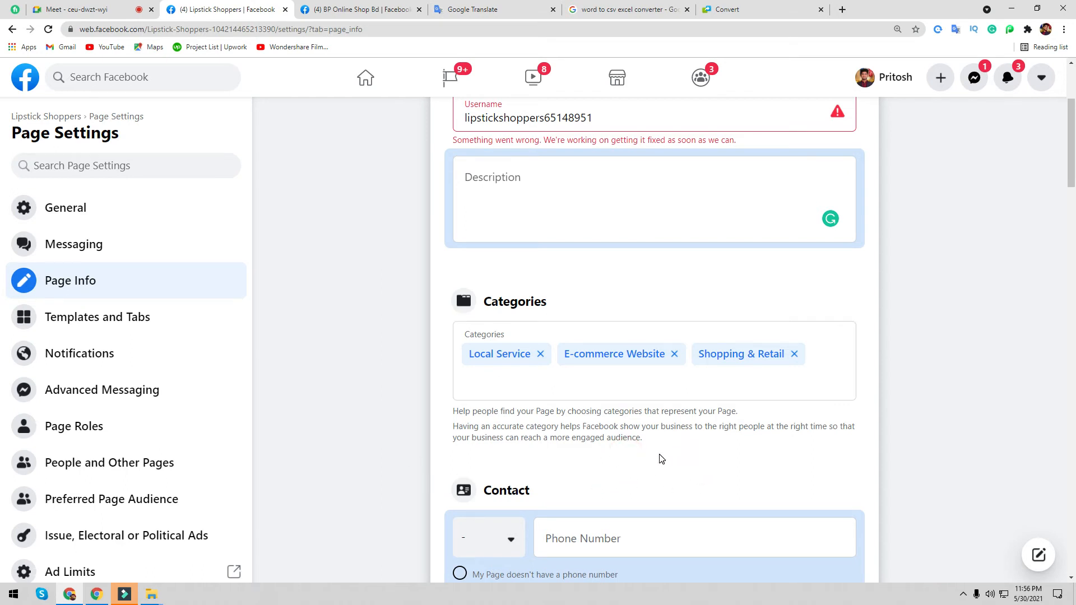
{"action": "scroll", "coordinate": [664, 493], "scroll_direction": "up", "scroll_amount": 3}
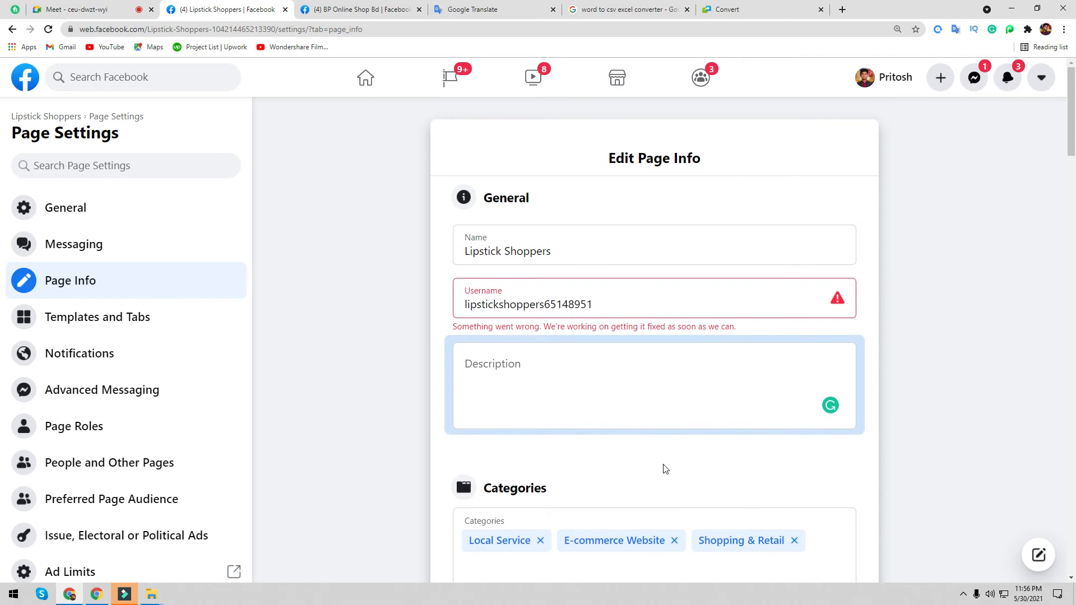
- Choose Bangladesh as the phone country code
{"action": "scroll", "coordinate": [639, 437], "scroll_direction": "down", "scroll_amount": 10}
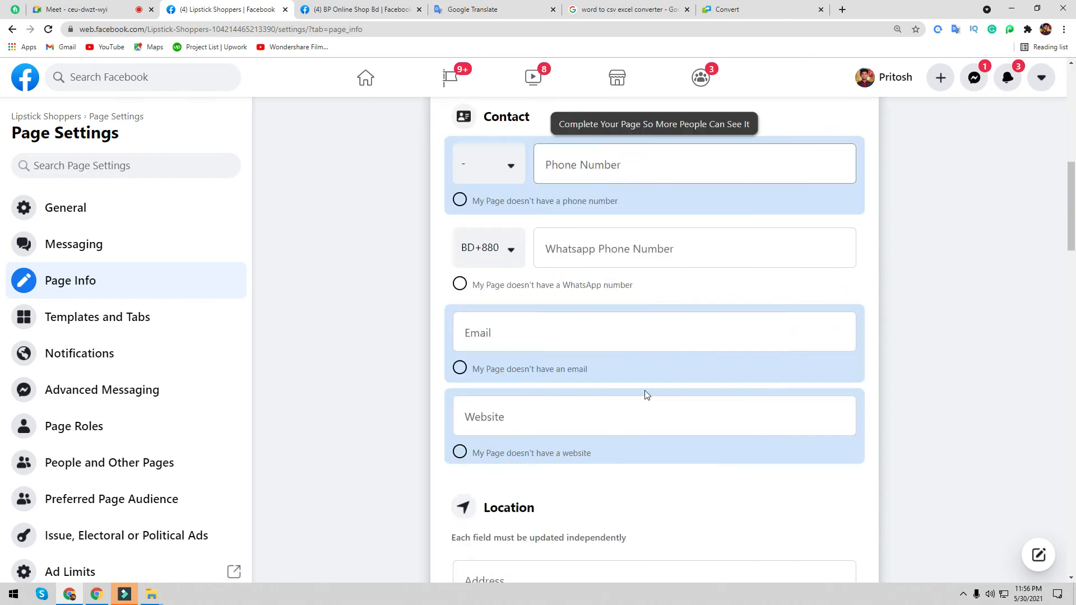
{"action": "scroll", "coordinate": [547, 306], "scroll_direction": "up", "scroll_amount": 3}
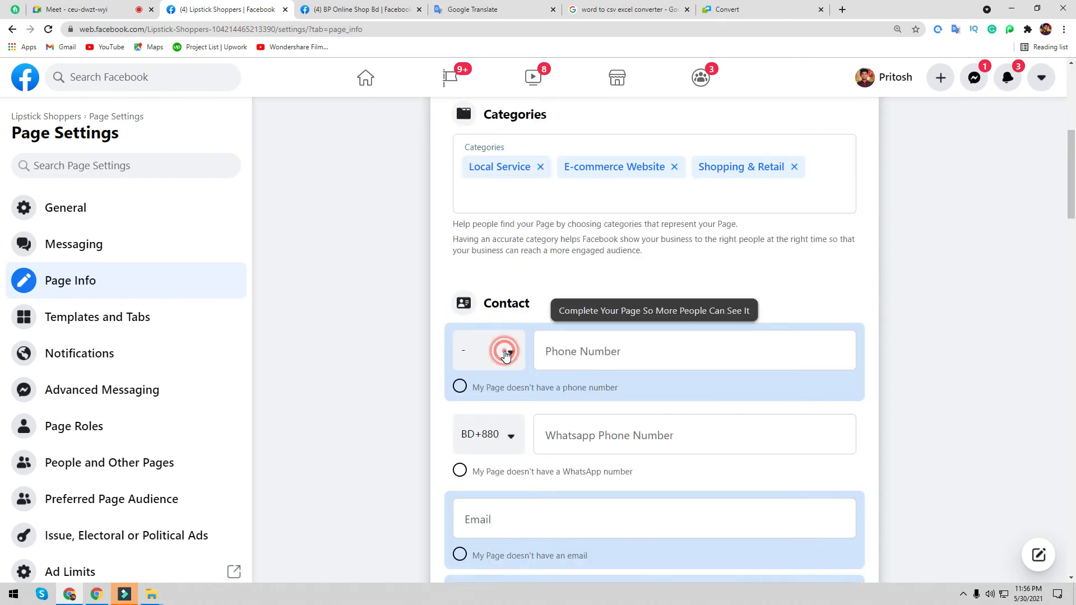
{"action": "left_click", "coordinate": [508, 354]}
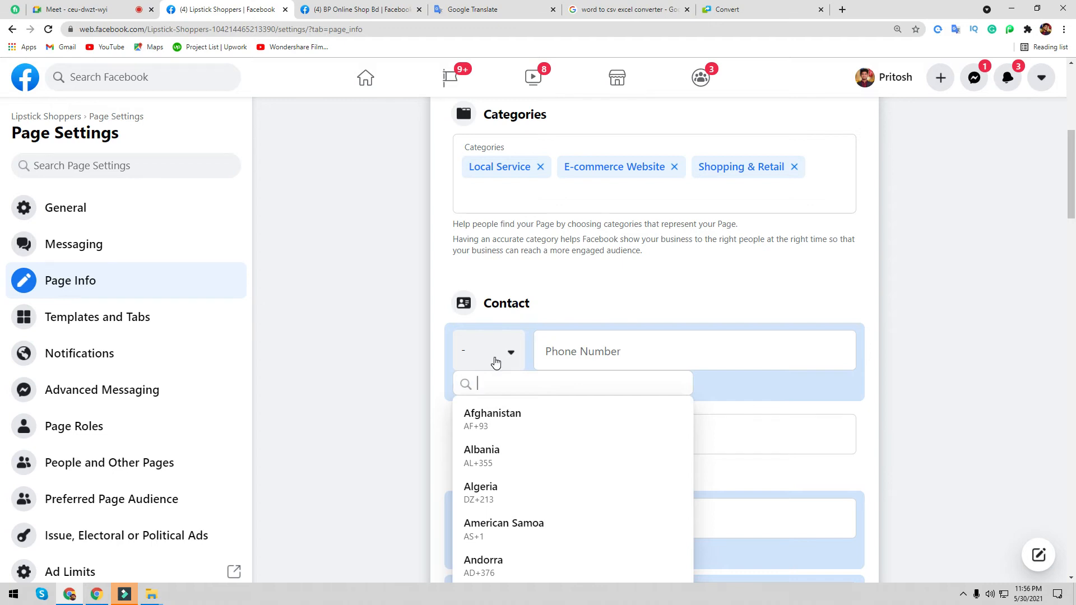
{"action": "type", "text": "b"}
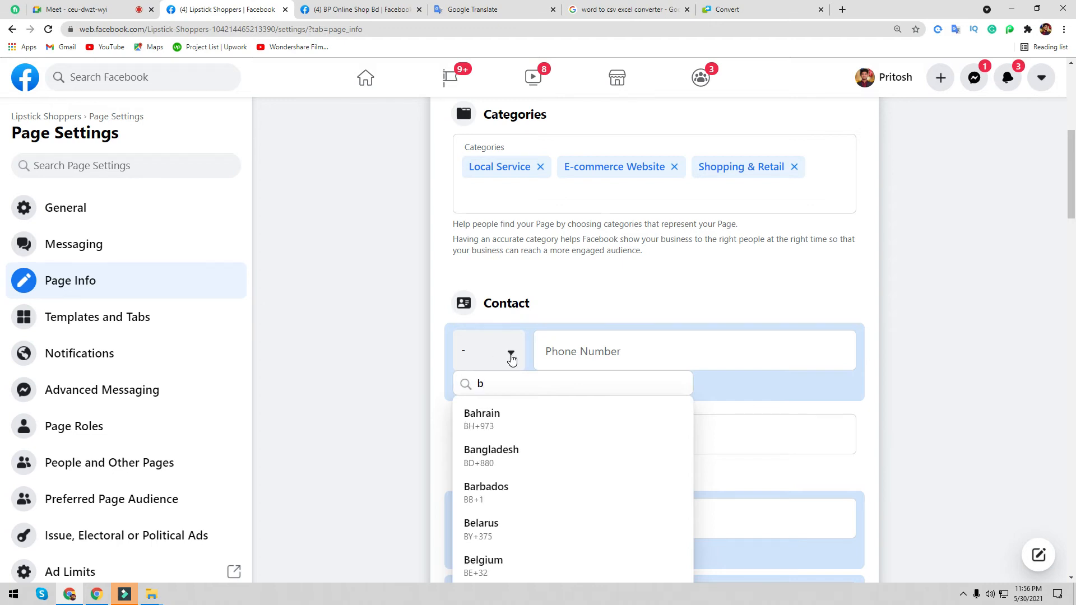
{"action": "left_click", "coordinate": [502, 455]}
{"action": "left_click", "coordinate": [574, 343]}
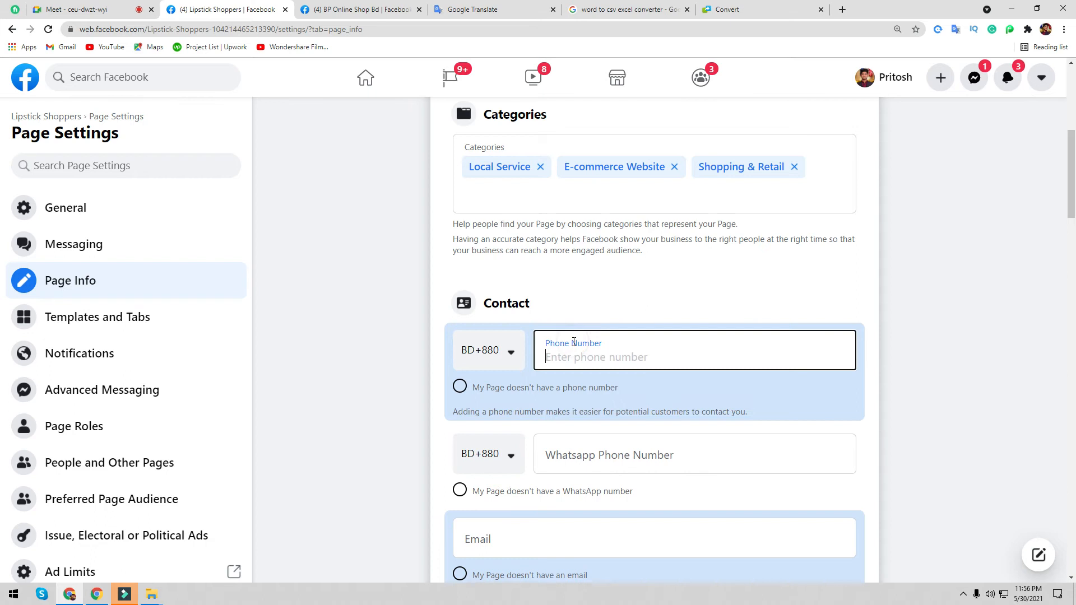
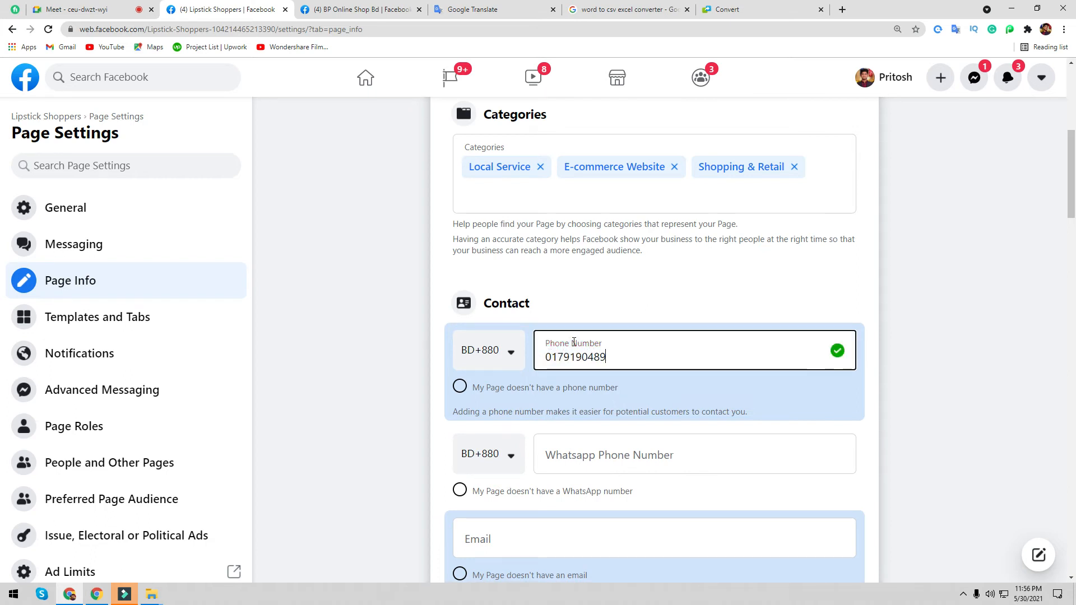
{"action": "left_click", "coordinate": [373, 421]}
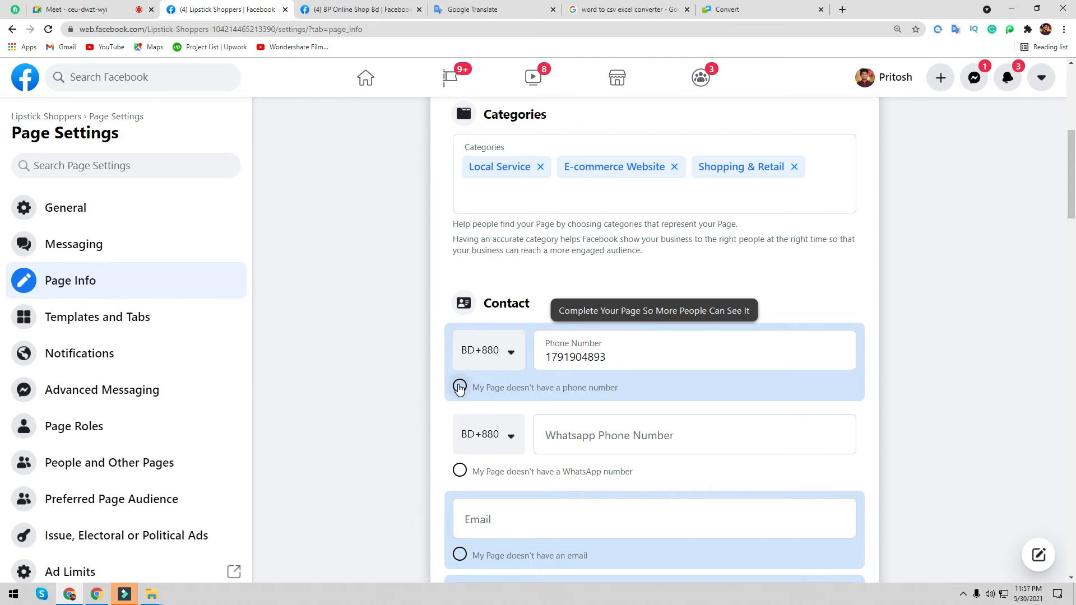
{"action": "left_click", "coordinate": [459, 386]}
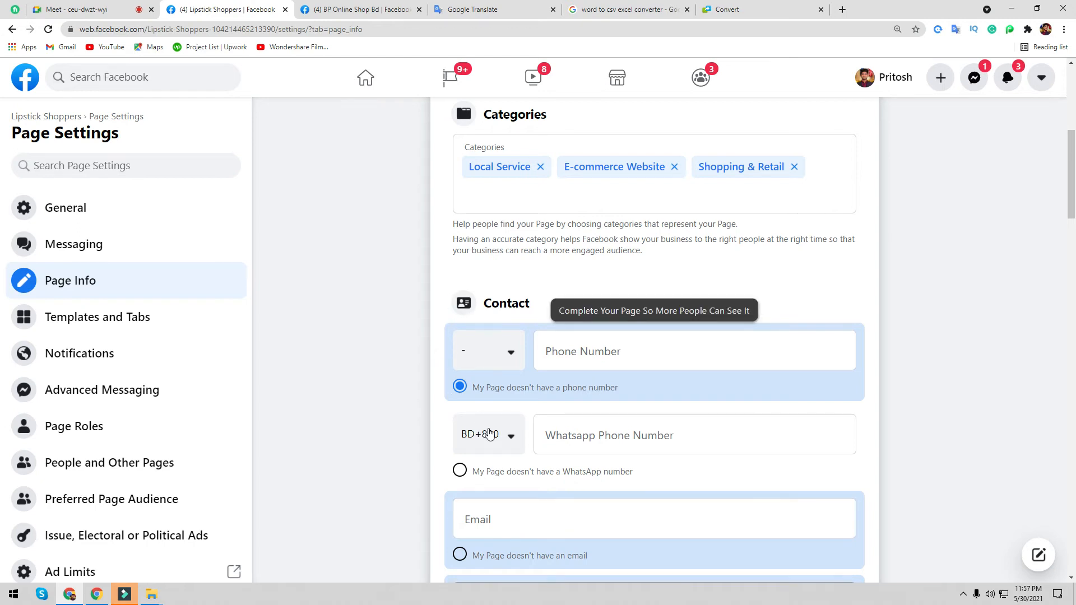
{"action": "scroll", "coordinate": [624, 446], "scroll_direction": "down", "scroll_amount": 3}
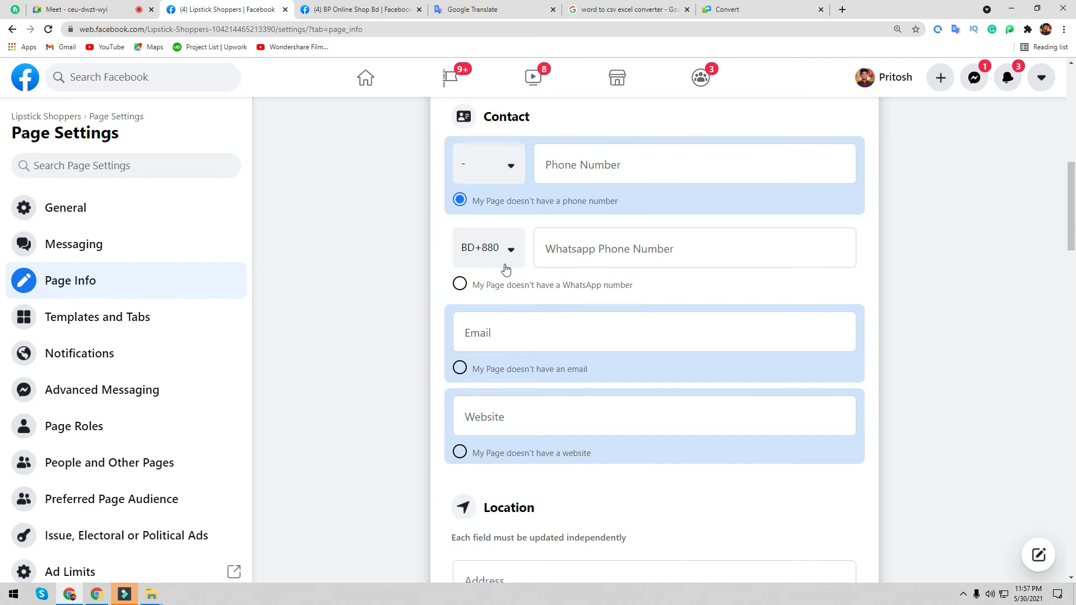
{"action": "left_click", "coordinate": [84, 9]}
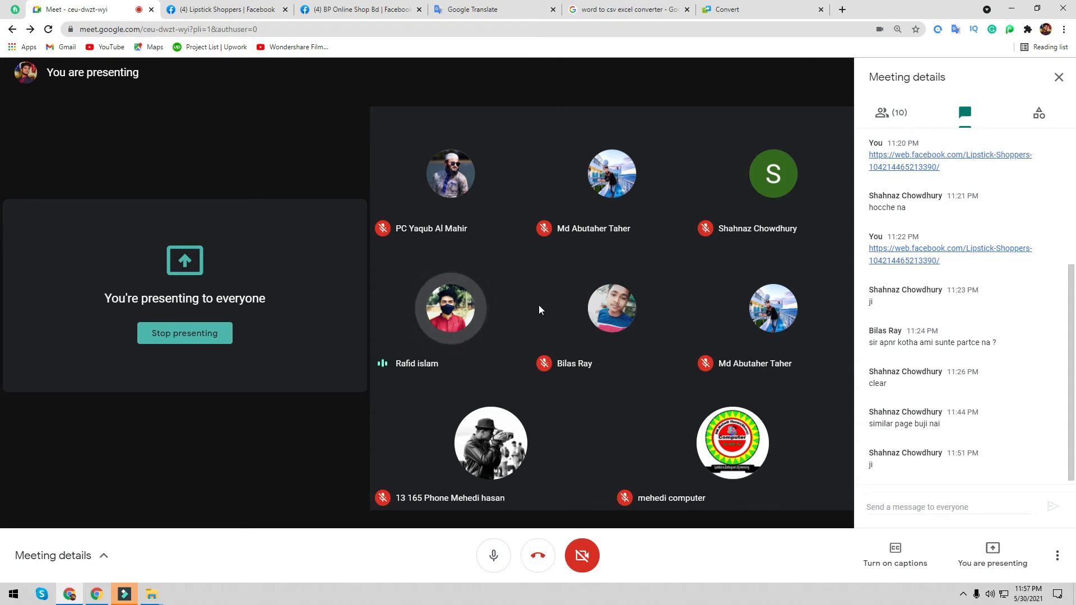
{"action": "left_click", "coordinate": [238, 17]}
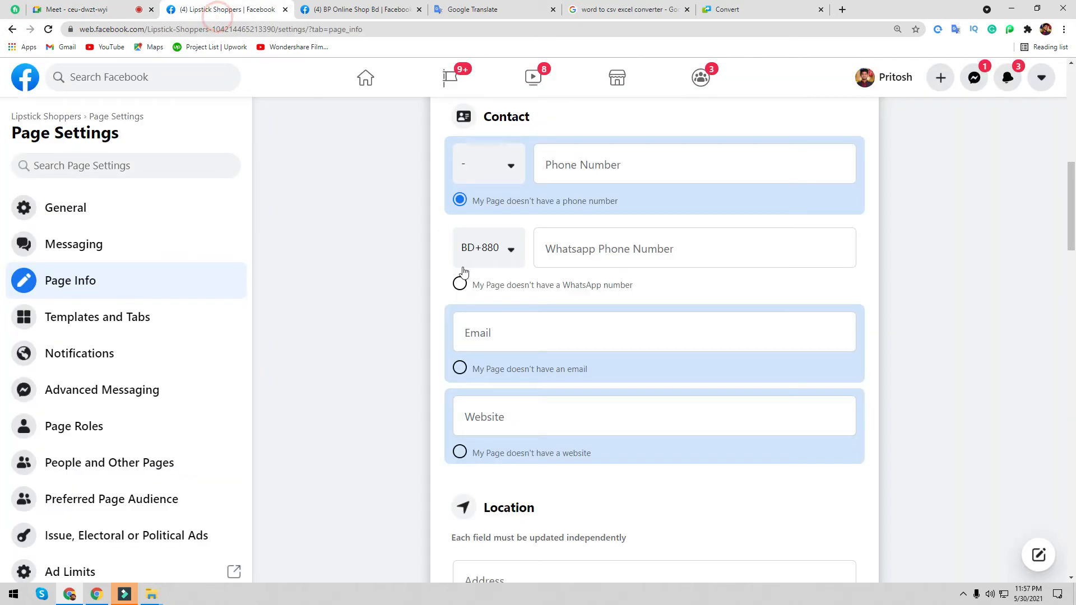
{"action": "left_click", "coordinate": [115, 7]}
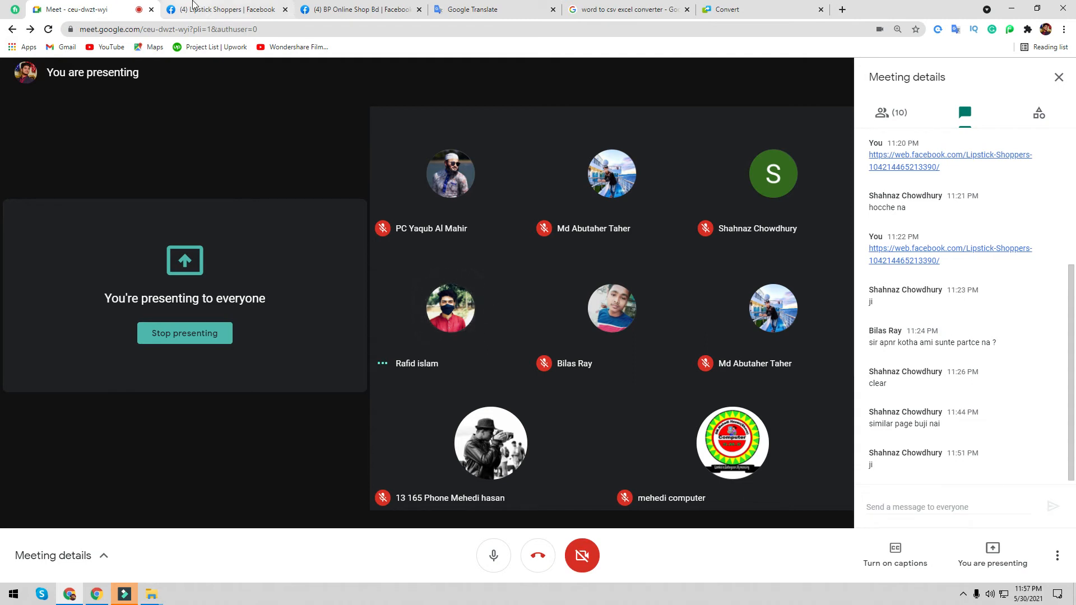
{"action": "left_click", "coordinate": [192, 11]}
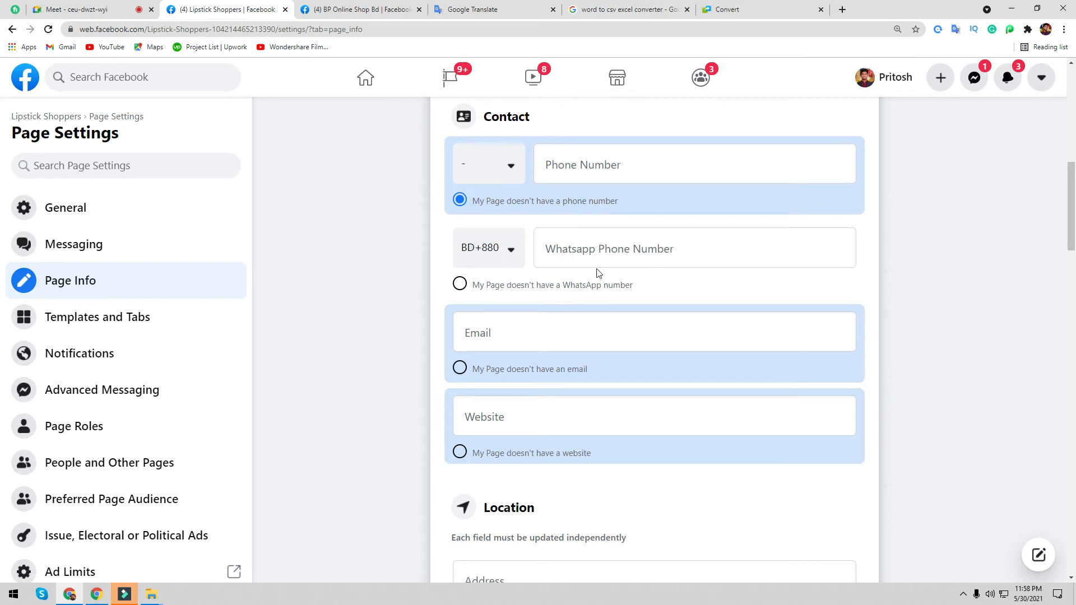
- Enter the page's BD+880 WhatsApp phone number, request a confirmation code, then dismiss the code dialog
{"action": "left_click", "coordinate": [600, 252]}
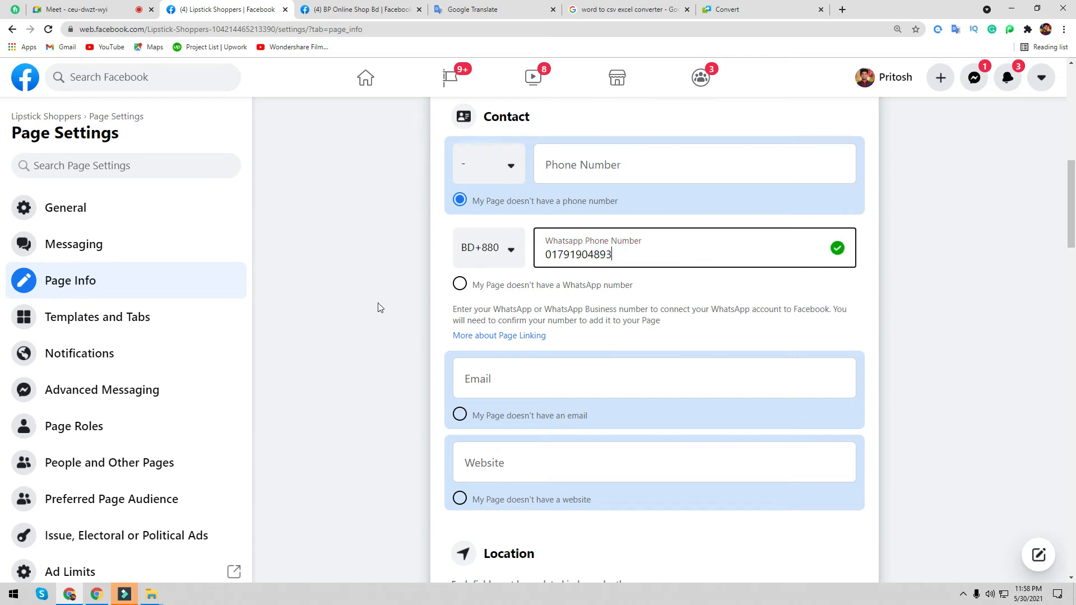
{"action": "left_click", "coordinate": [368, 302]}
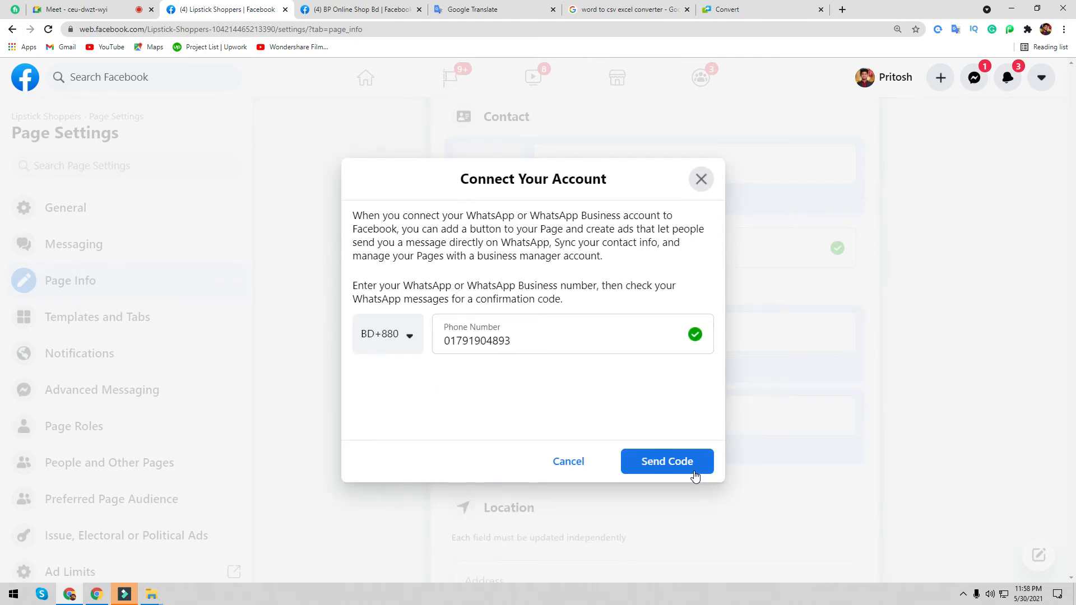
{"action": "left_click", "coordinate": [655, 462]}
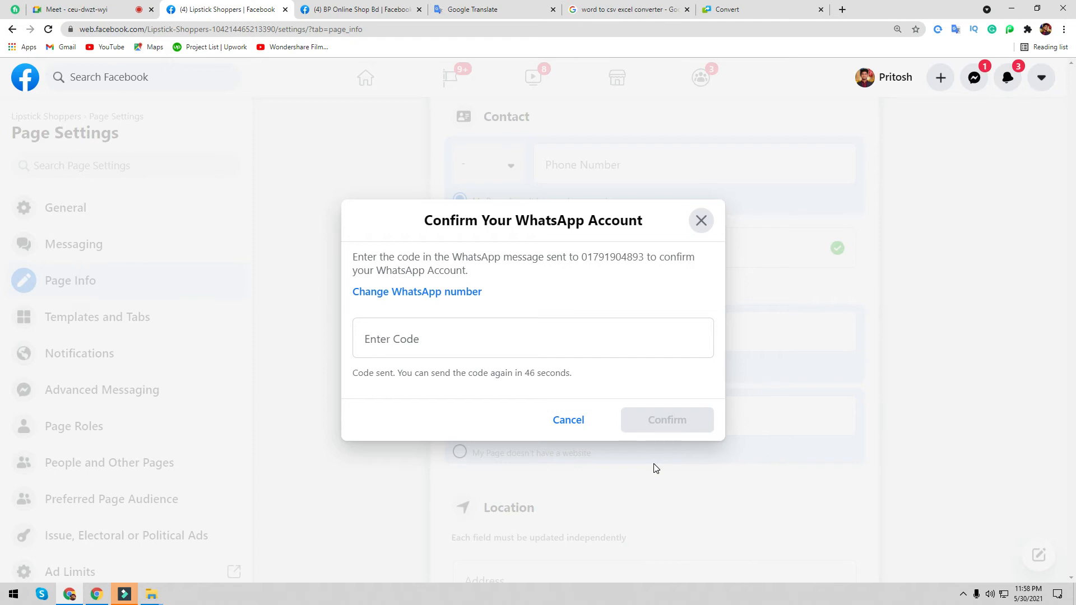
{"action": "left_click", "coordinate": [703, 223]}
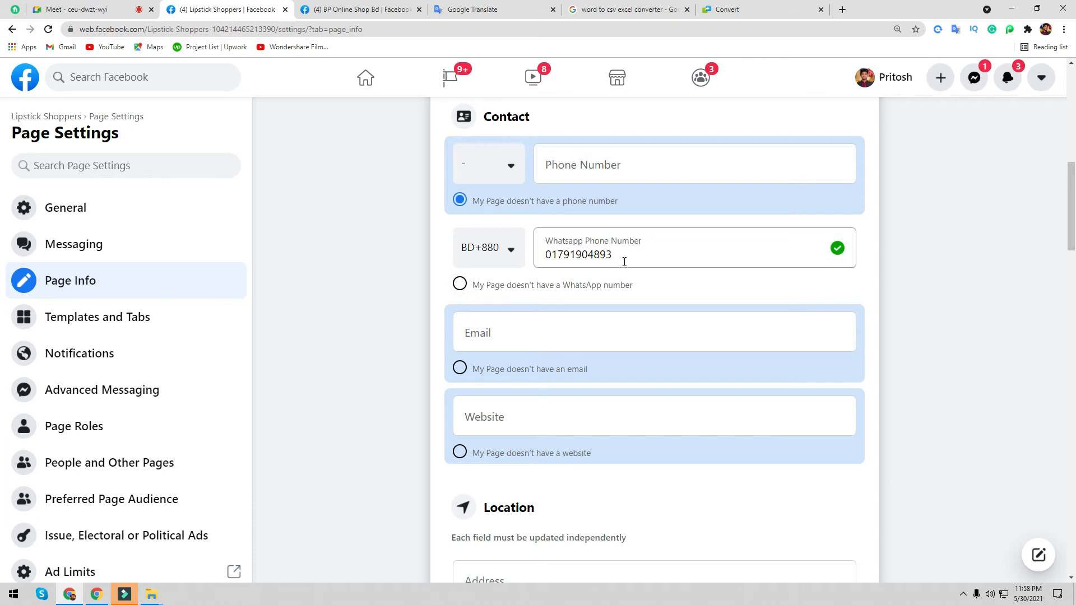
- Check the signed-in Google account in a new tab, then return to the page settings
{"action": "left_click", "coordinate": [515, 337]}
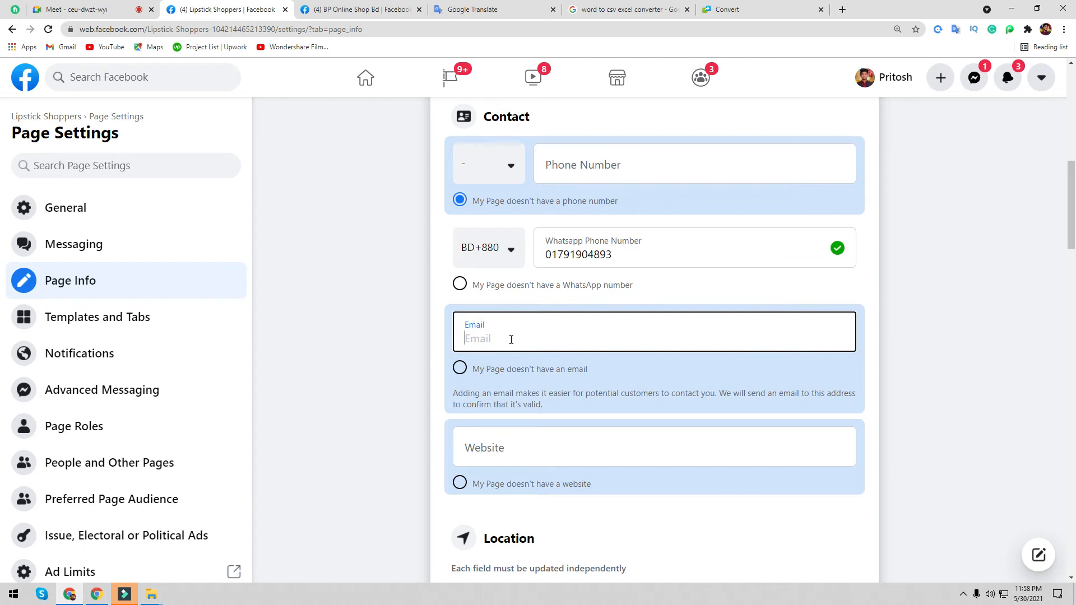
{"action": "left_click", "coordinate": [842, 9]}
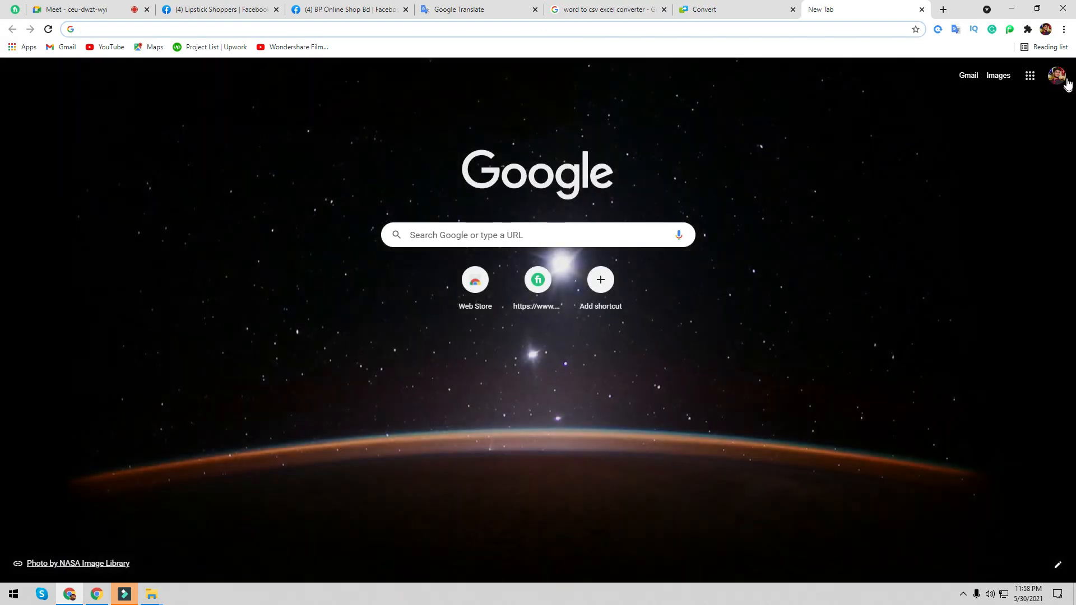
{"action": "left_click", "coordinate": [1057, 76]}
{"action": "left_click", "coordinate": [435, 327]}
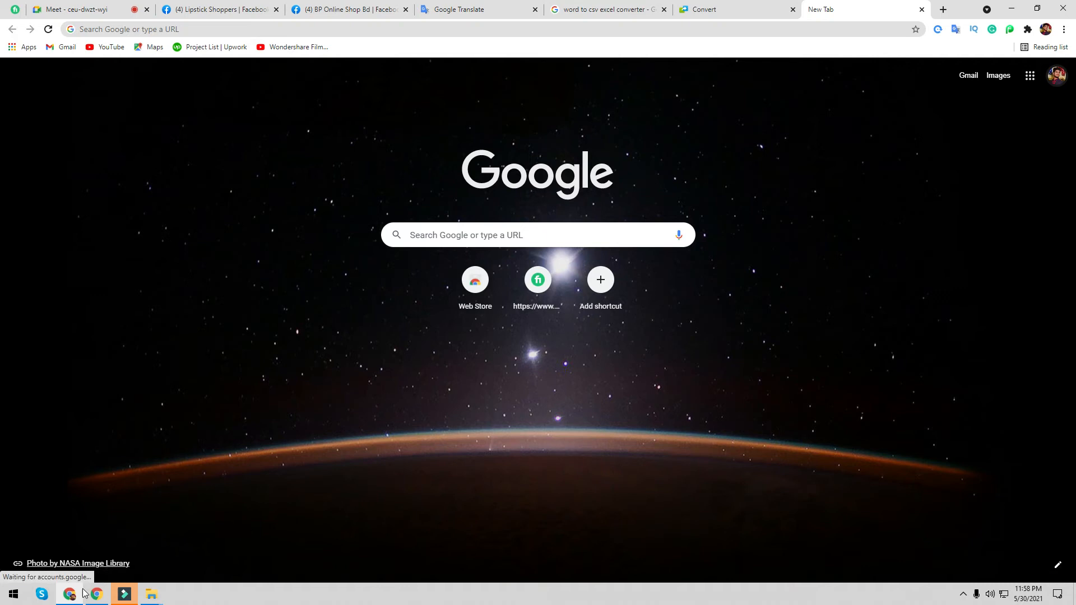
{"action": "left_click", "coordinate": [219, 9]}
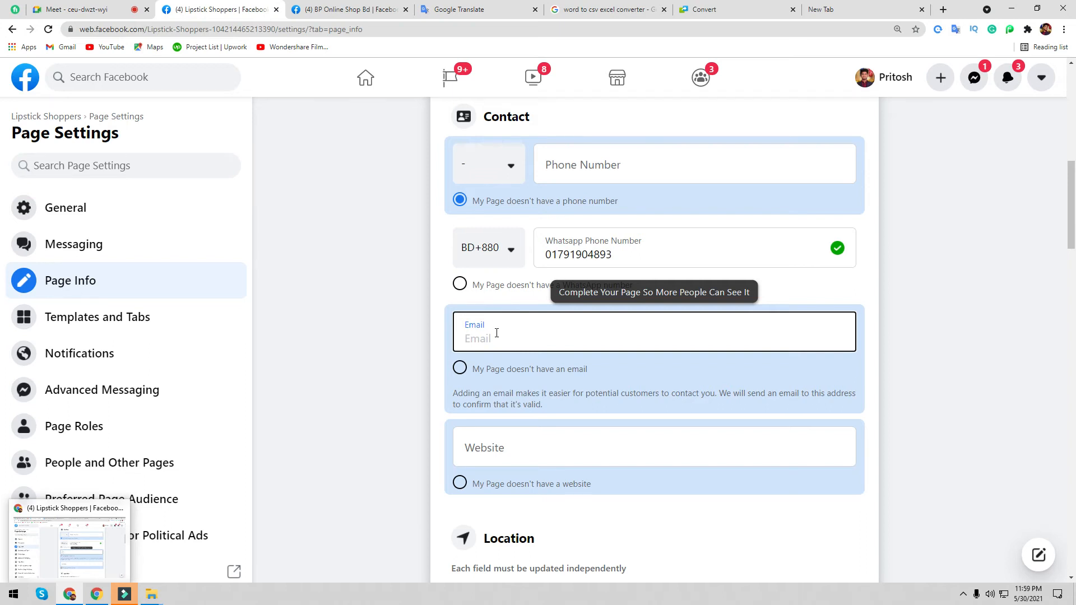
{"action": "left_click", "coordinate": [922, 10]}
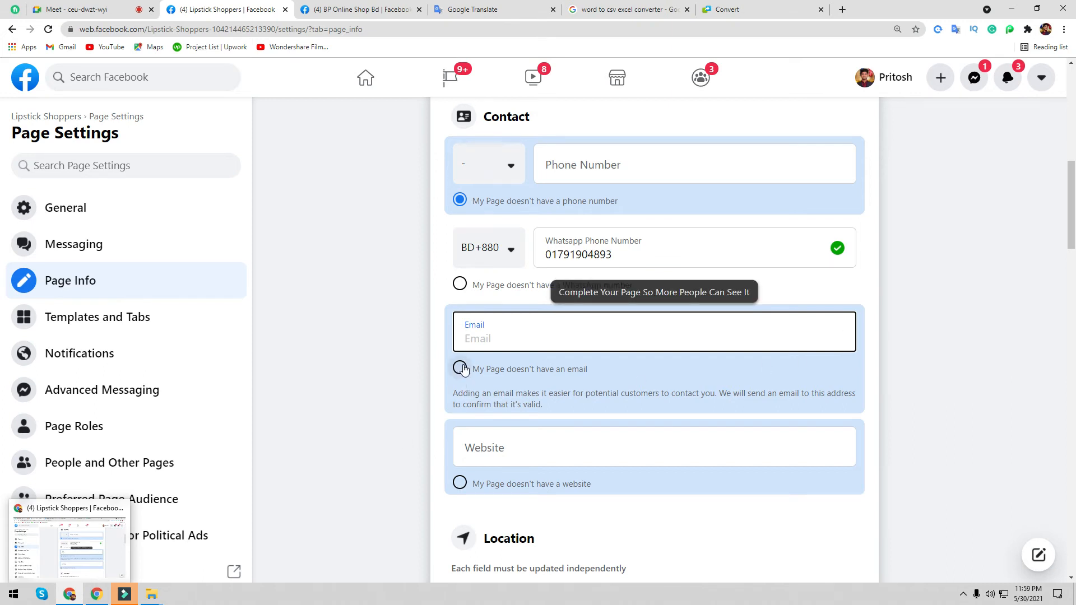
{"action": "left_click", "coordinate": [485, 448]}
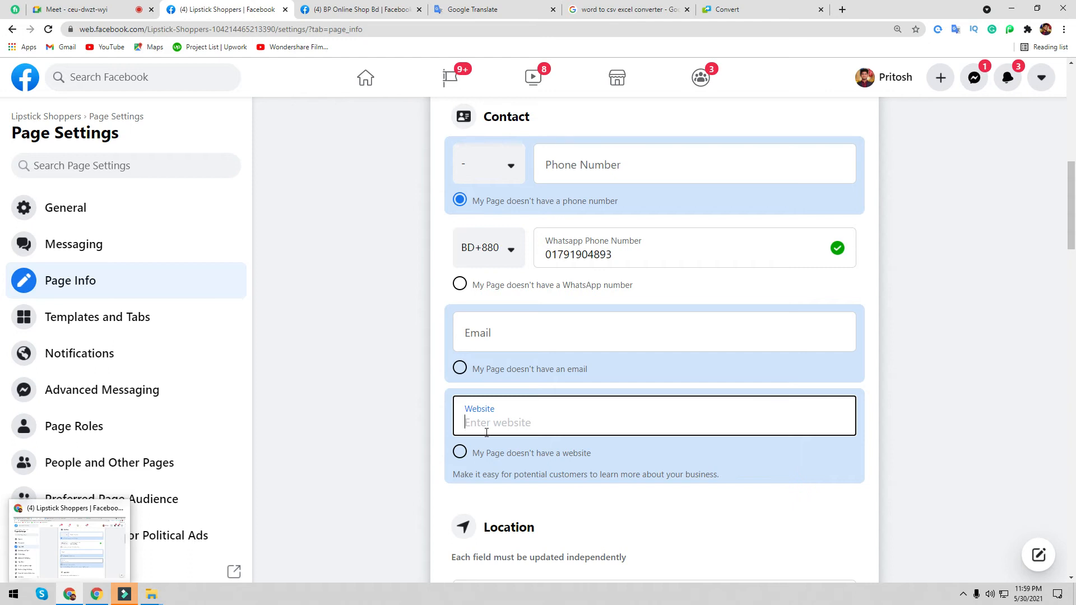
{"action": "type", "text": "www"}
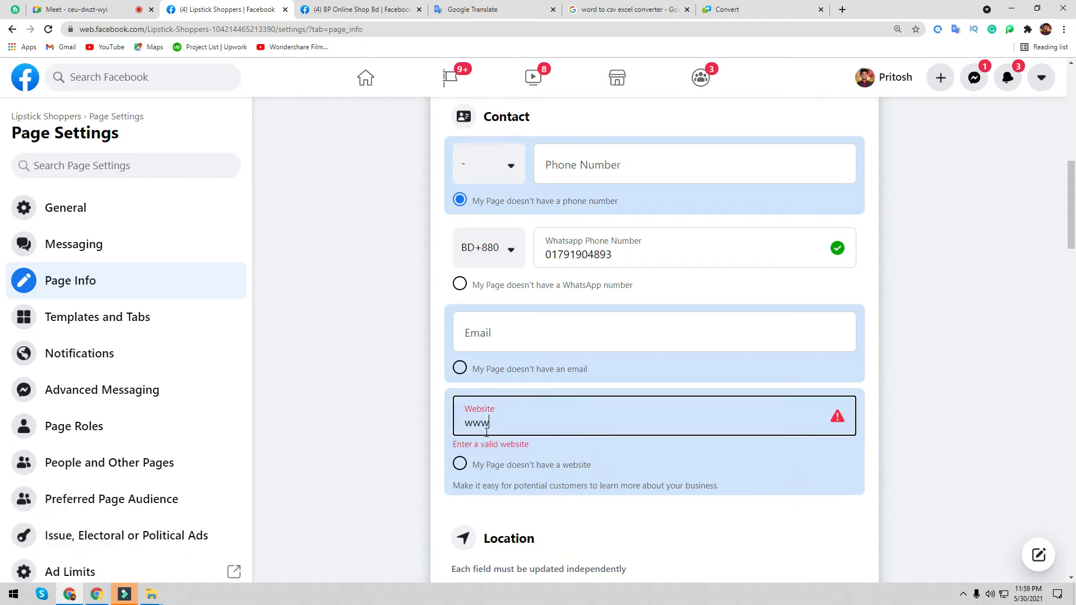
{"action": "type", "text": ".face"}
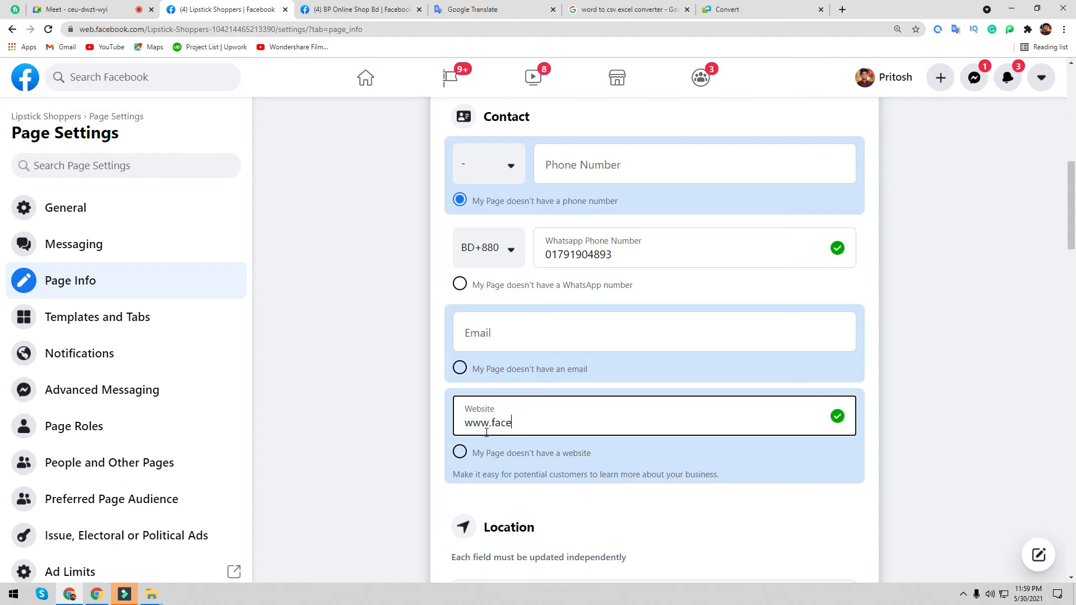
{"action": "type", "text": "book.com/freelancerpritosh"}
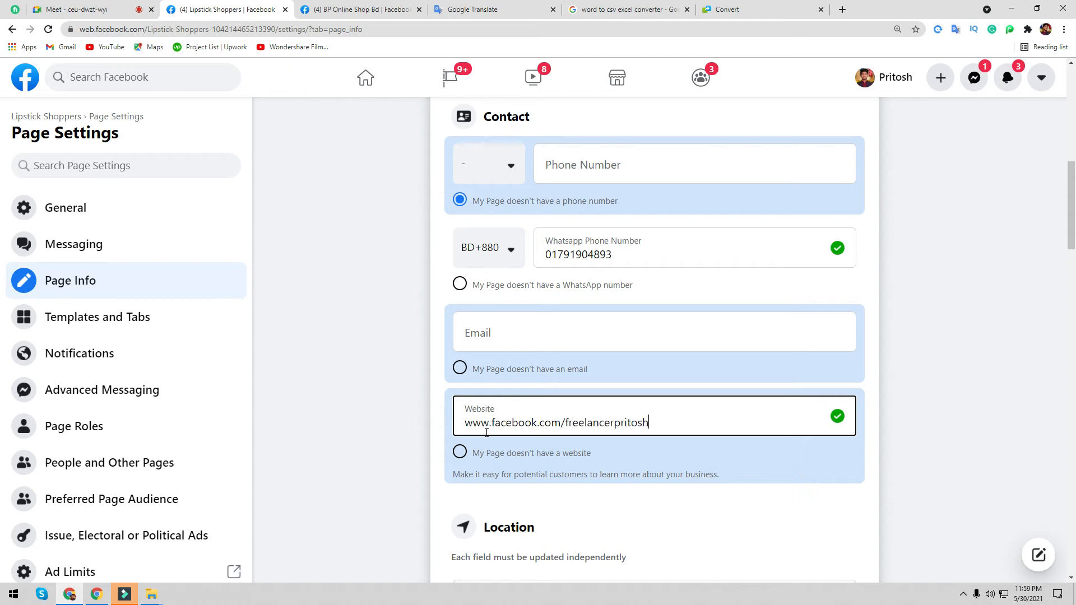
{"action": "left_click", "coordinate": [409, 472]}
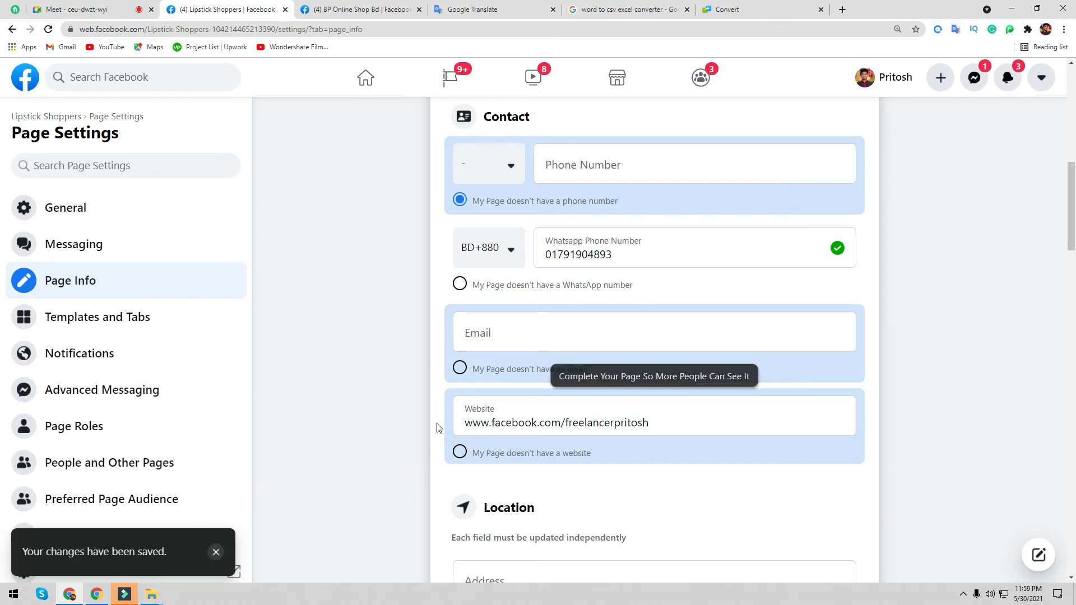
{"action": "scroll", "coordinate": [437, 429], "scroll_direction": "down", "scroll_amount": 3}
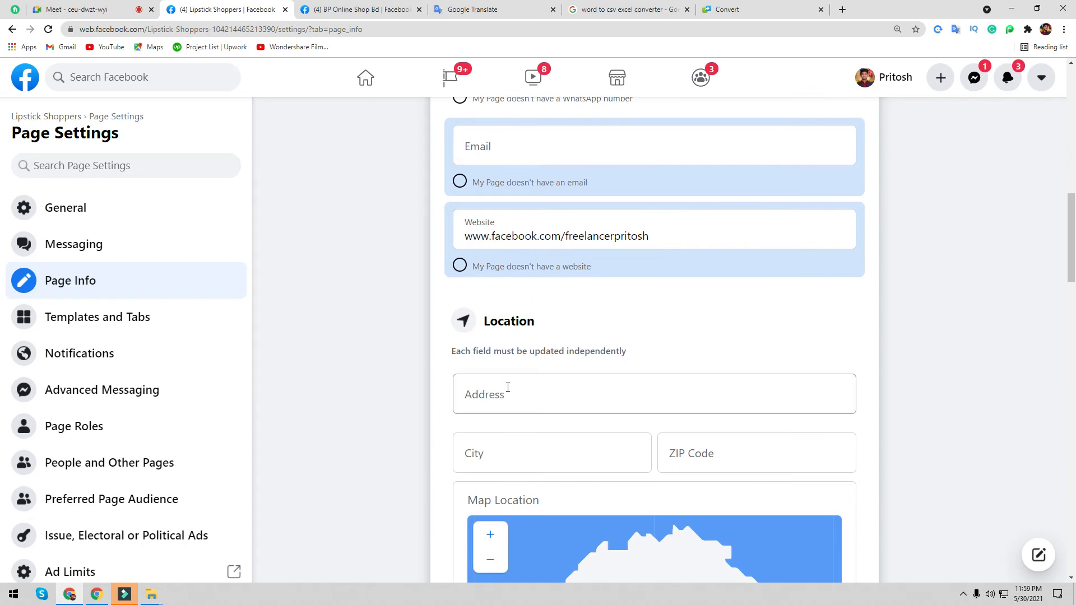
{"action": "scroll", "coordinate": [522, 394], "scroll_direction": "down", "scroll_amount": 2}
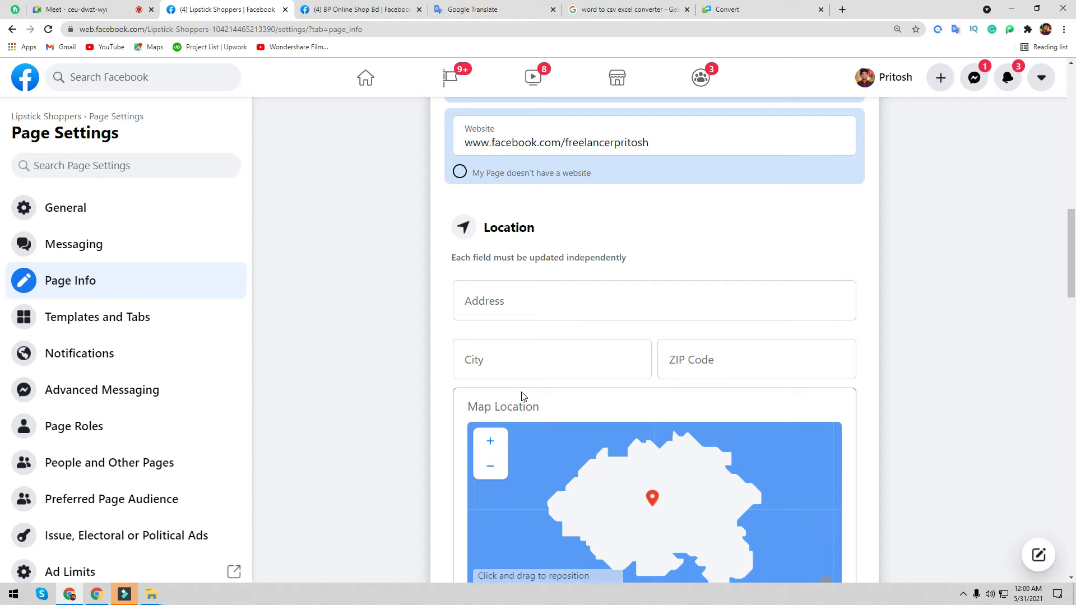
- Type 'amborkhana' into the Location Address field
{"action": "left_click", "coordinate": [516, 307]}
{"action": "type", "text": "ab"}
{"action": "key", "text": "BackSpace"}
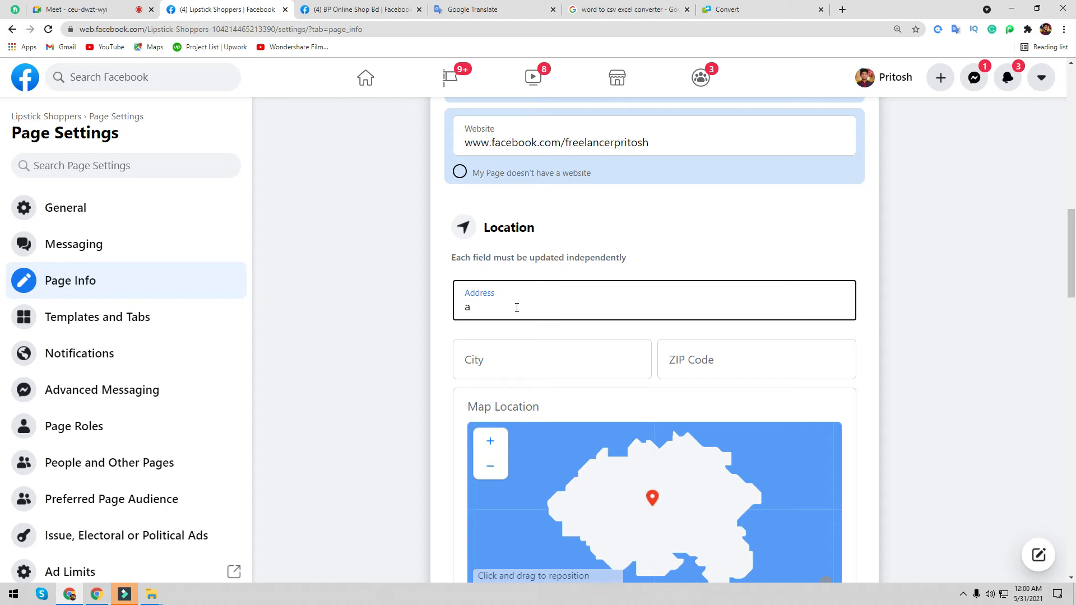
{"action": "type", "text": "mborkhana"}
- Open the Freelancer Pritosh Facebook page from a recent search and scroll to its details
{"action": "left_click", "coordinate": [342, 10]}
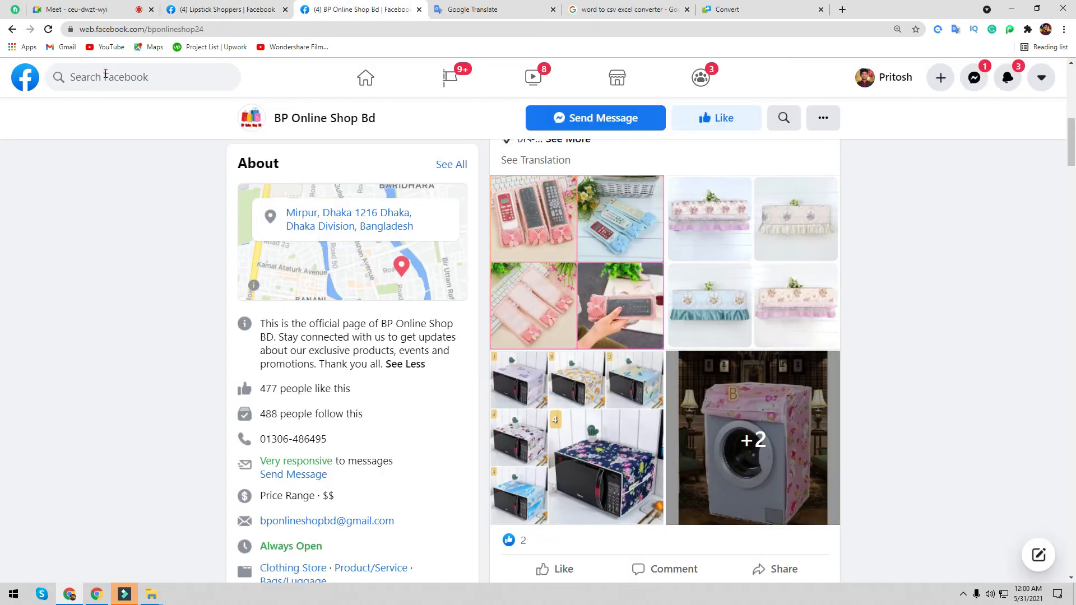
{"action": "left_click", "coordinate": [100, 78]}
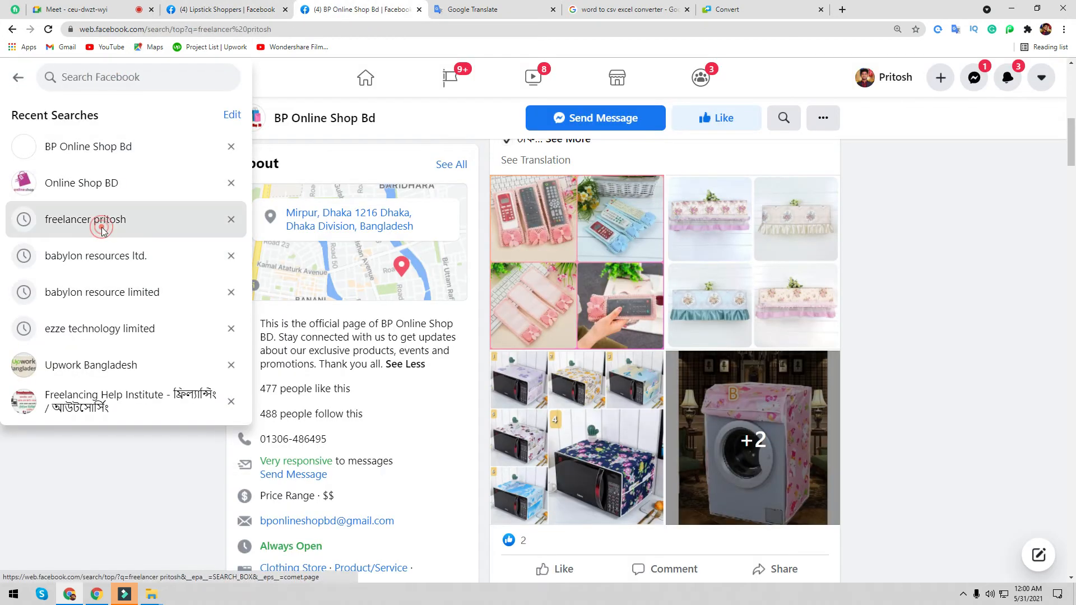
{"action": "left_click", "coordinate": [102, 222]}
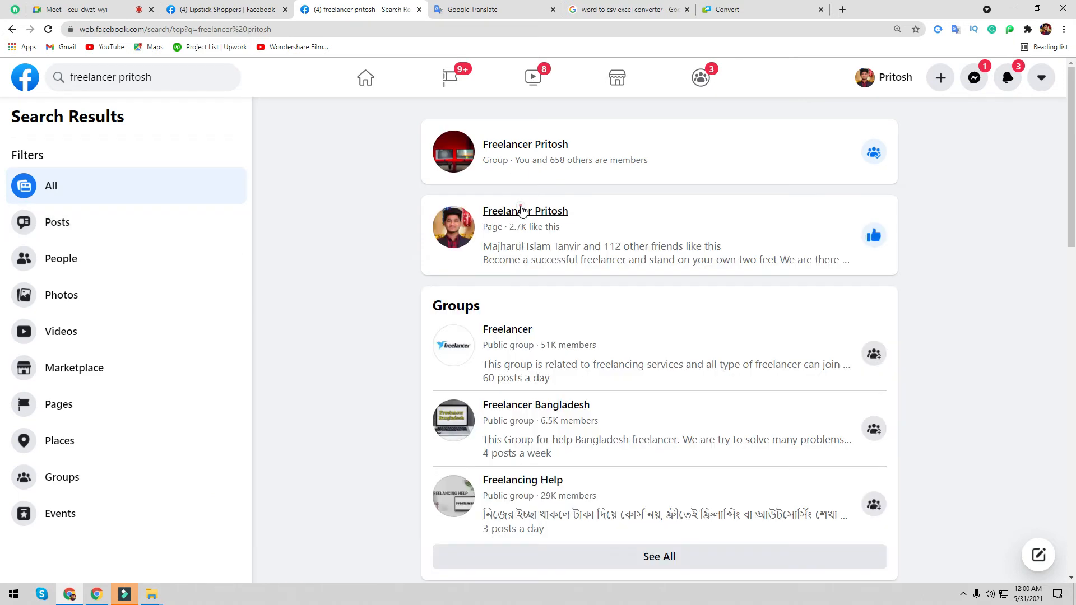
{"action": "left_click", "coordinate": [520, 211]}
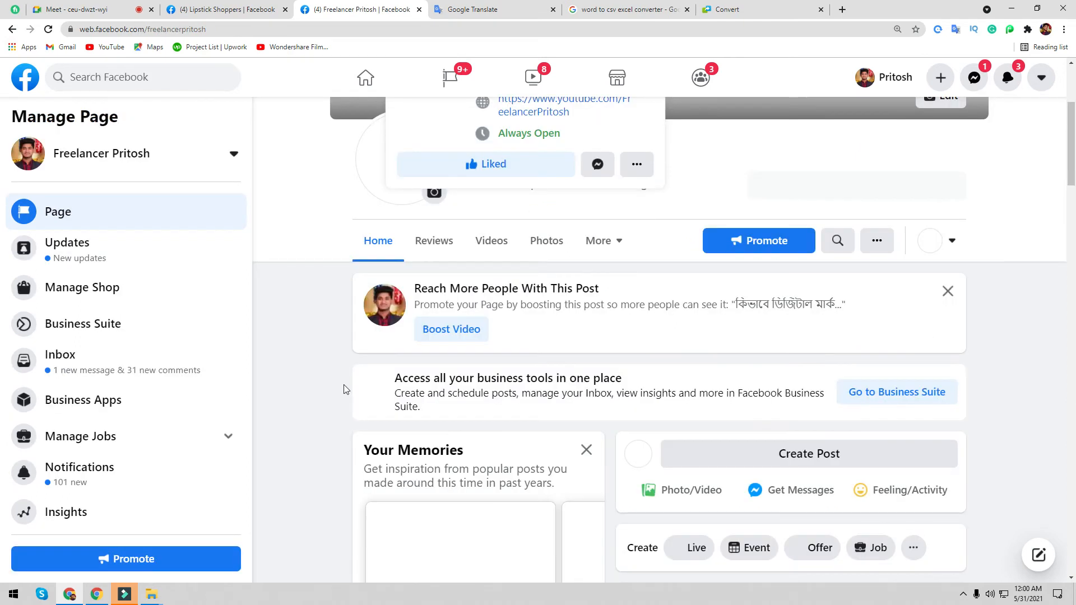
{"action": "scroll", "coordinate": [547, 359], "scroll_direction": "down", "scroll_amount": 7}
{"action": "scroll", "coordinate": [547, 385], "scroll_direction": "down", "scroll_amount": 10}
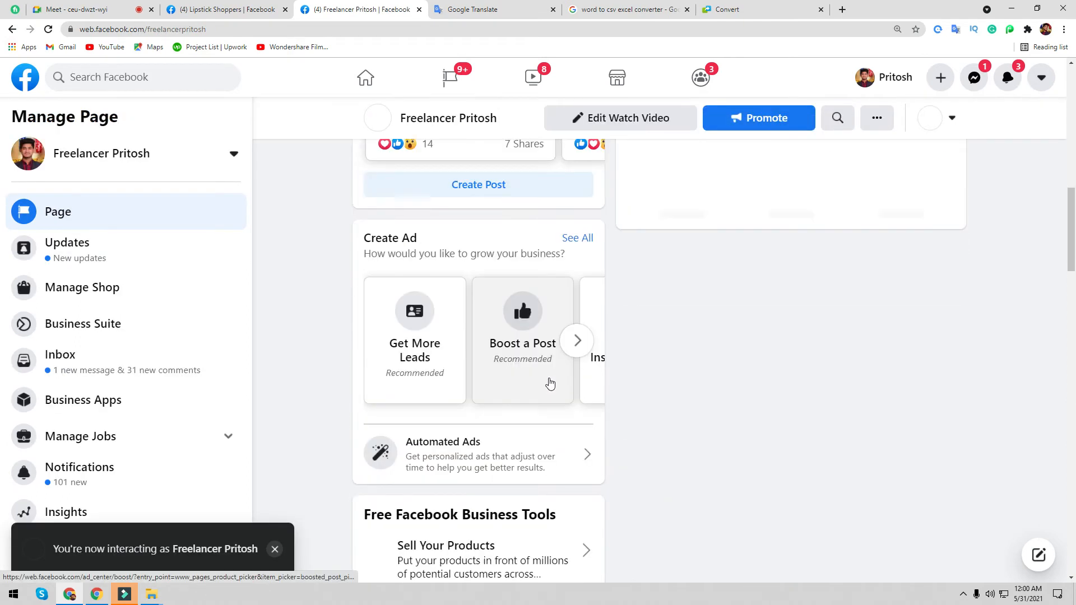
{"action": "scroll", "coordinate": [539, 384], "scroll_direction": "down", "scroll_amount": 3}
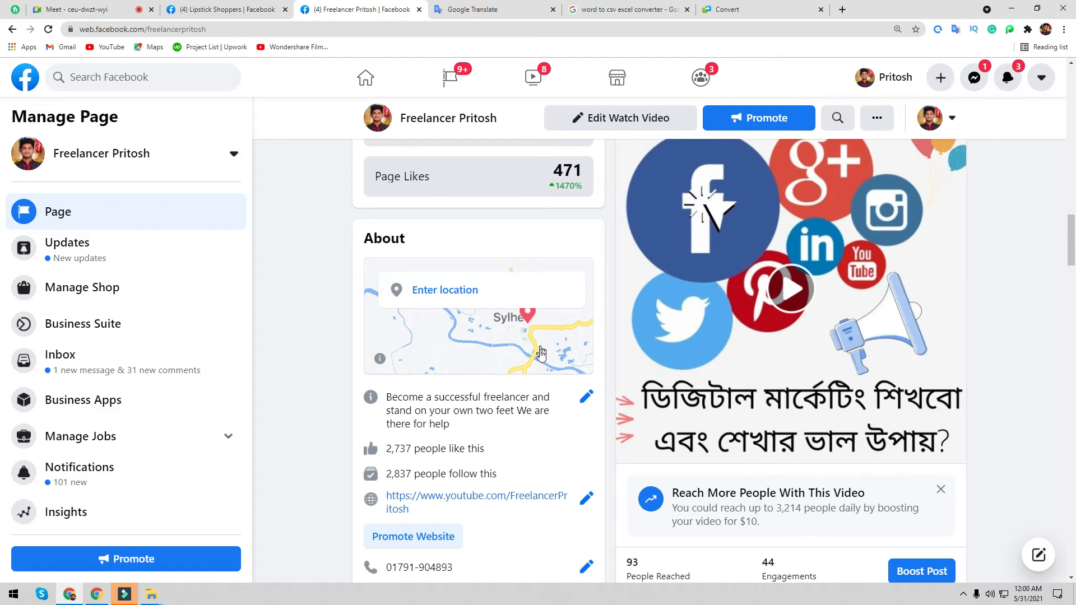
- View the page's location map and Google Maps directions, then close both
{"action": "left_click", "coordinate": [530, 312]}
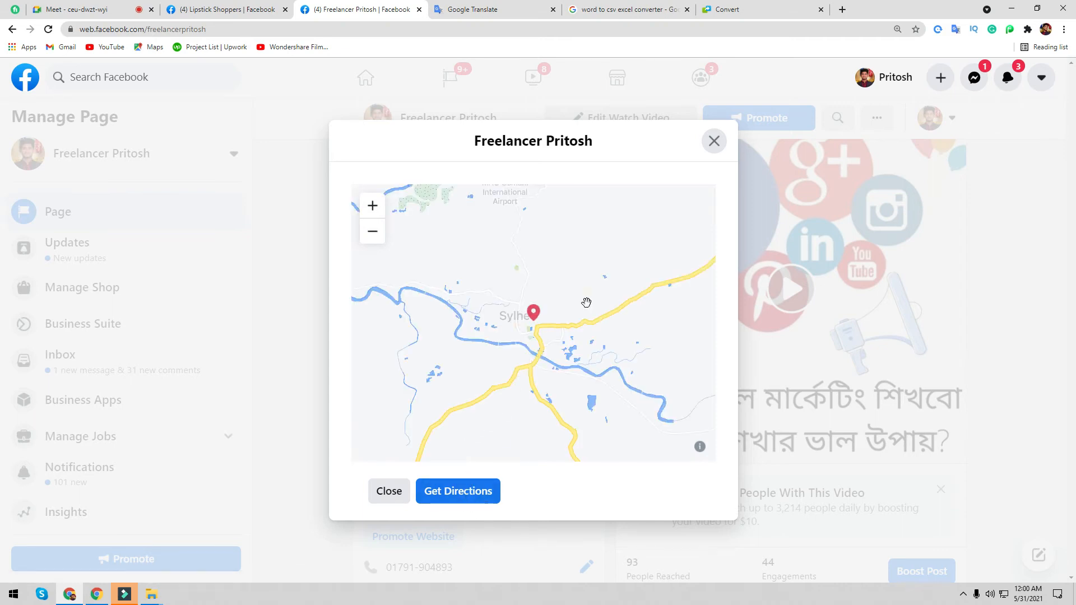
{"action": "left_click", "coordinate": [449, 494]}
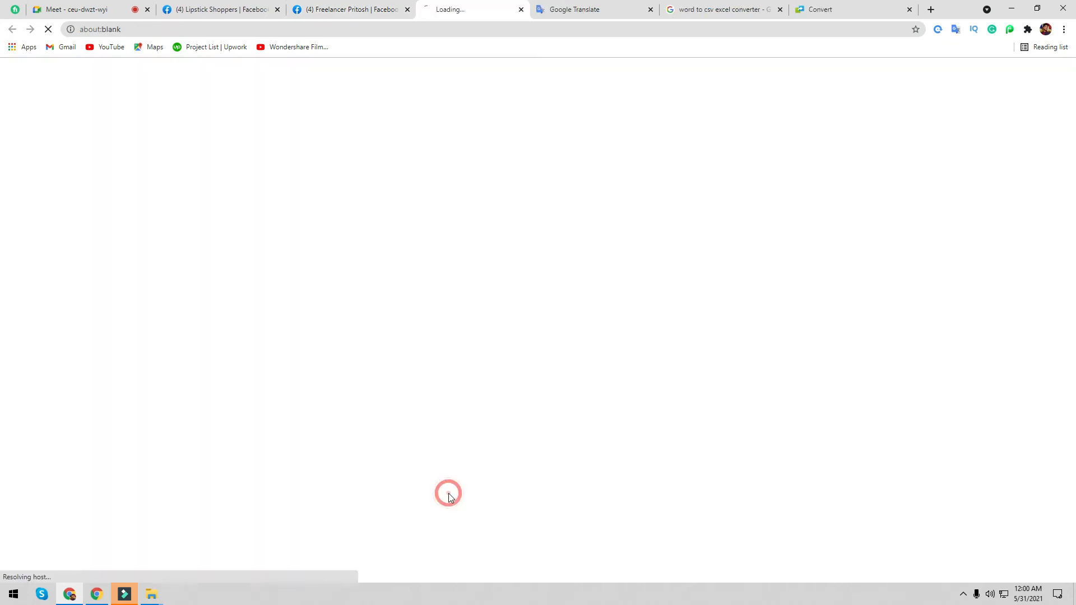
{"action": "left_click", "coordinate": [361, 7]}
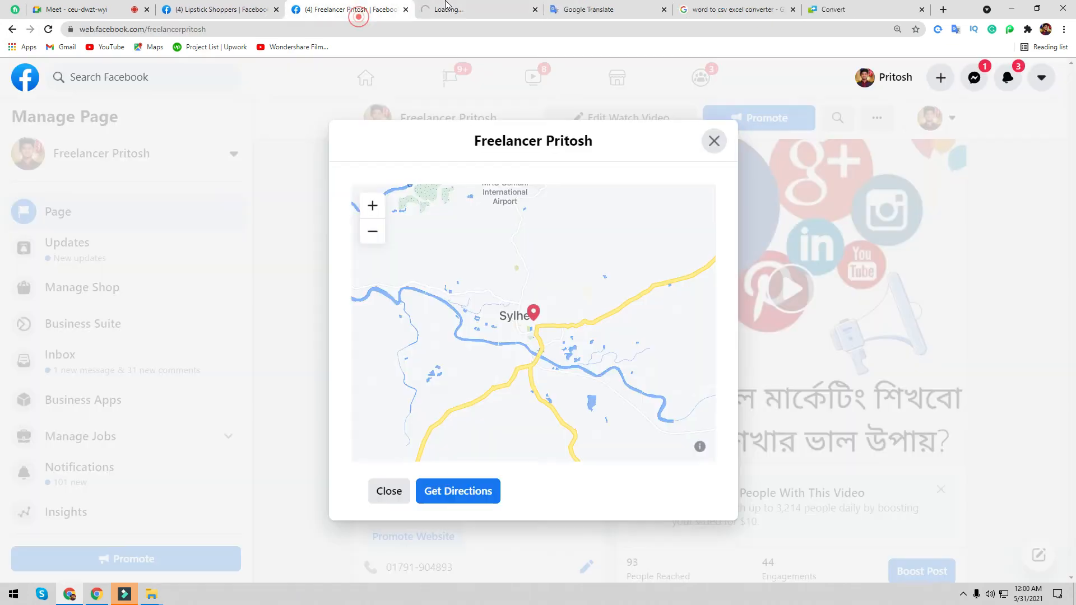
{"action": "left_click", "coordinate": [452, 5]}
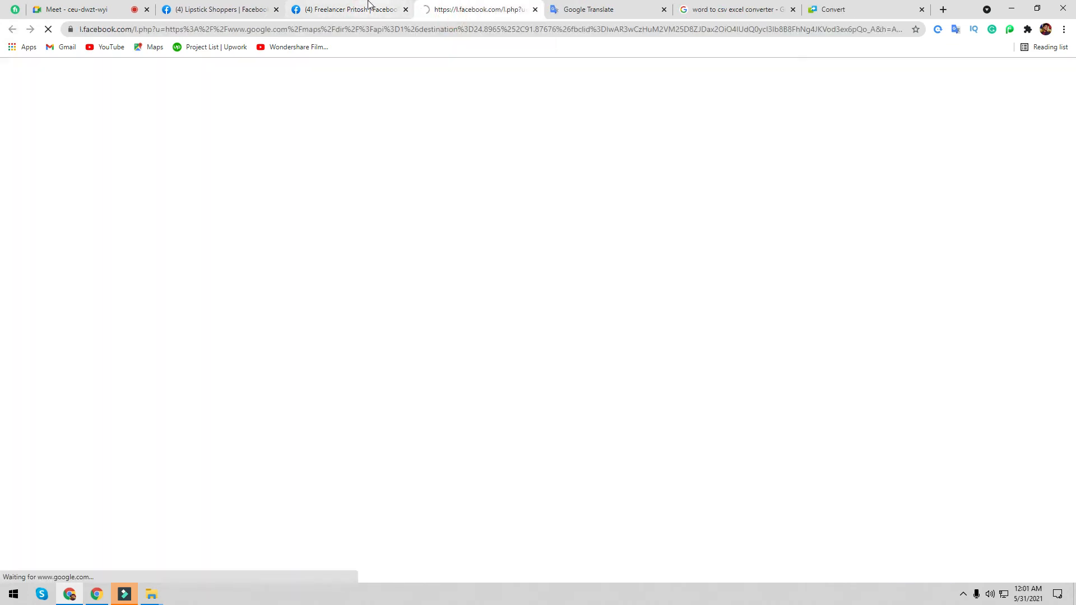
{"action": "left_click", "coordinate": [371, 8]}
{"action": "left_click", "coordinate": [500, 6]}
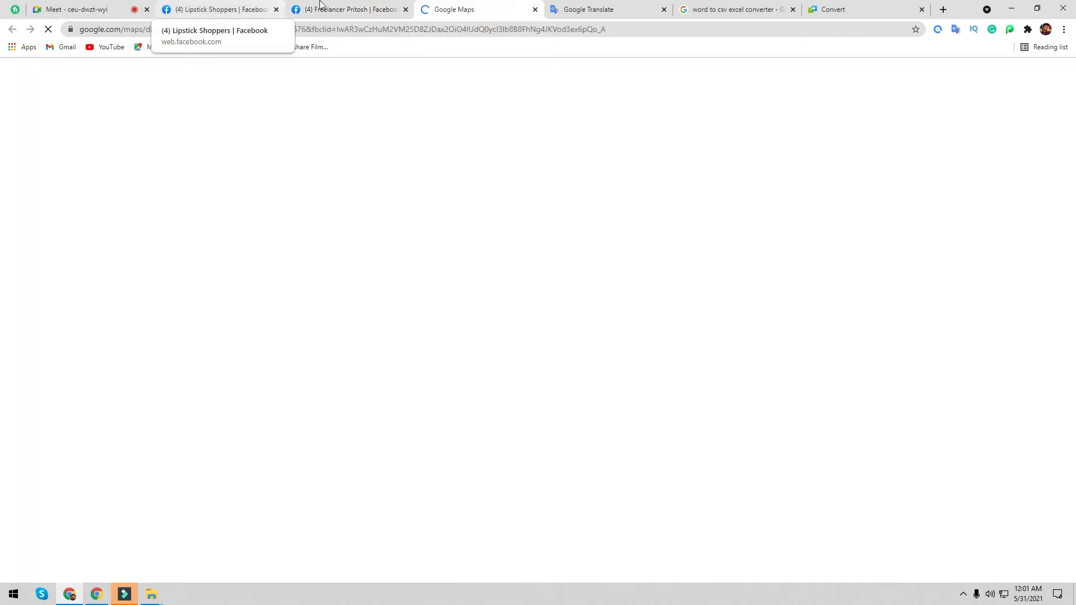
{"action": "left_click", "coordinate": [535, 10]}
{"action": "left_click", "coordinate": [714, 143]}
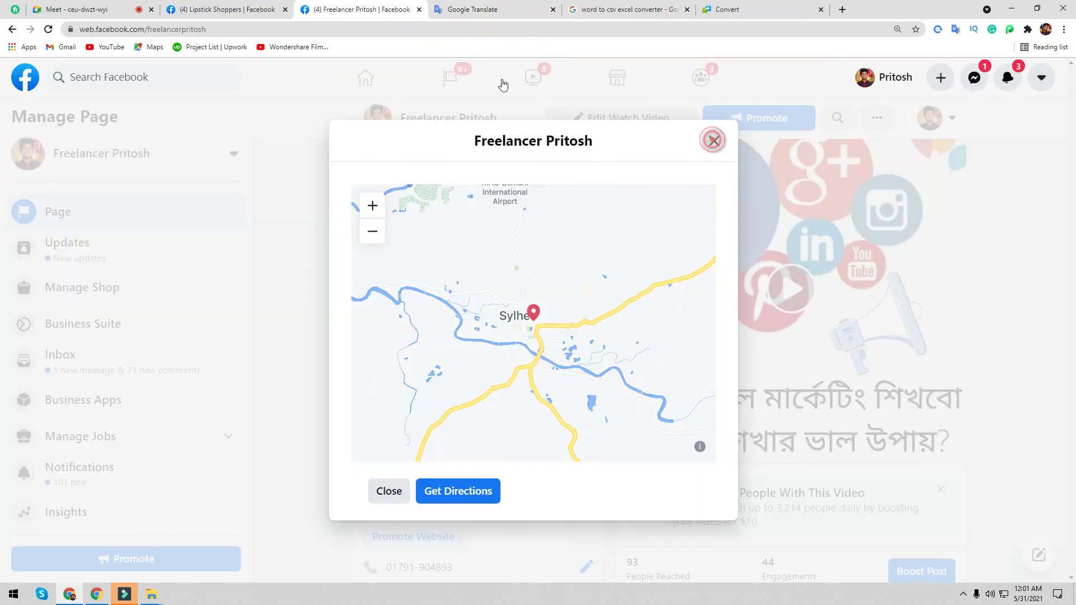
- Replace the address with 'Sylhet' and set City to Sylhet, Sylhet Division, Bangladesh
{"action": "left_click", "coordinate": [255, 10]}
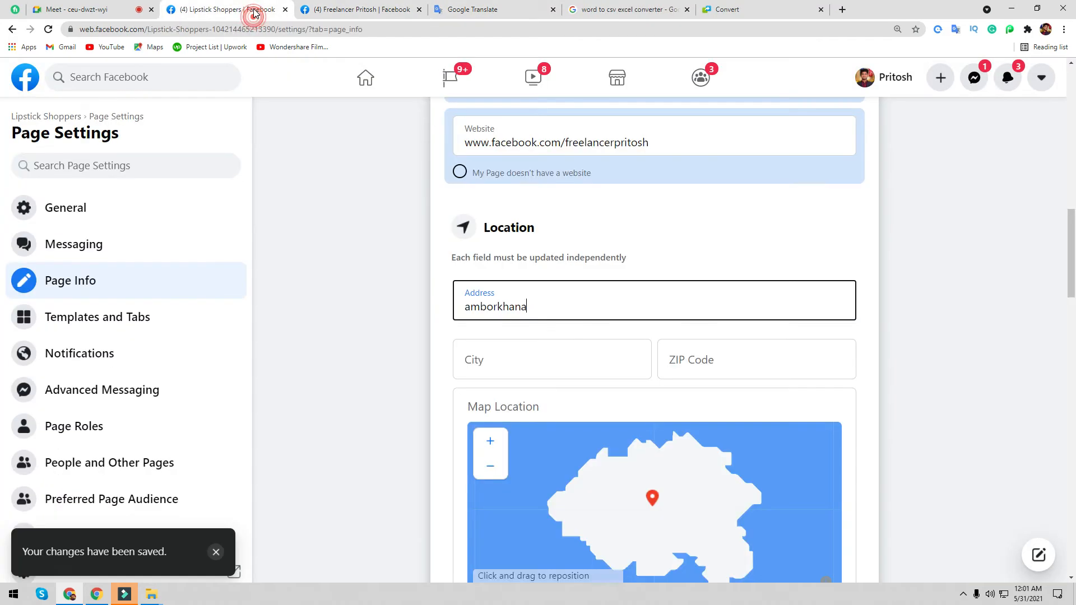
{"action": "left_click_drag", "start_coordinate": [544, 308], "coordinate": [429, 324]}
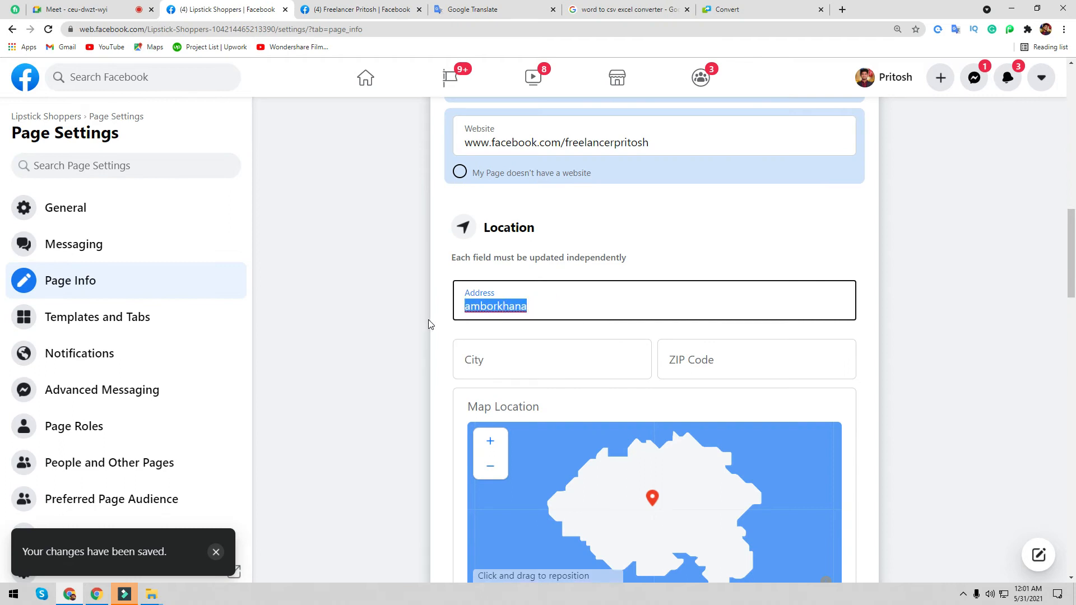
{"action": "type", "text": "Sylhet"}
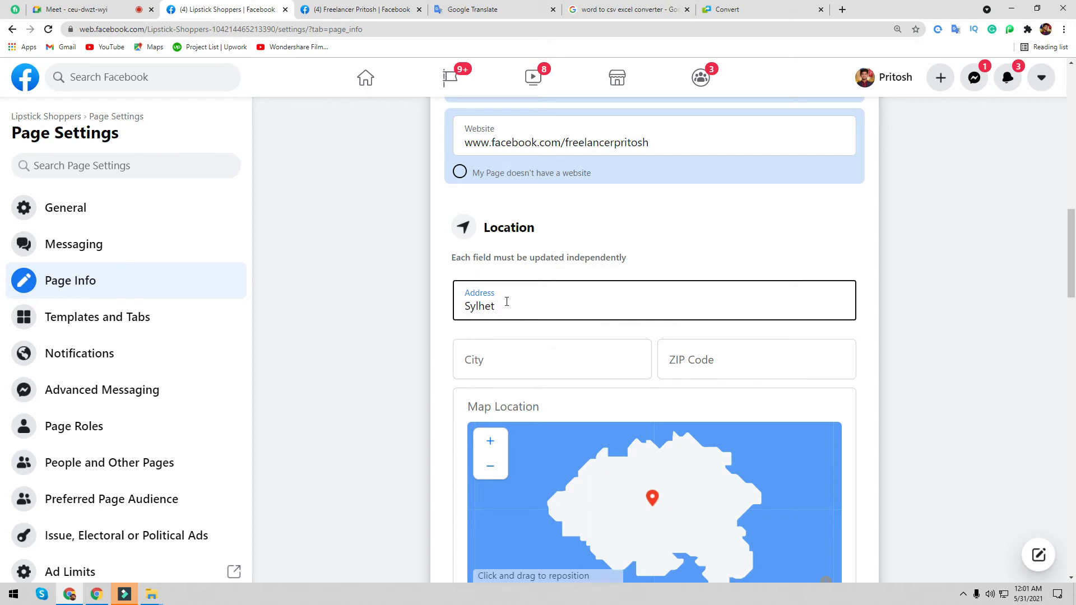
{"action": "left_click", "coordinate": [485, 367]}
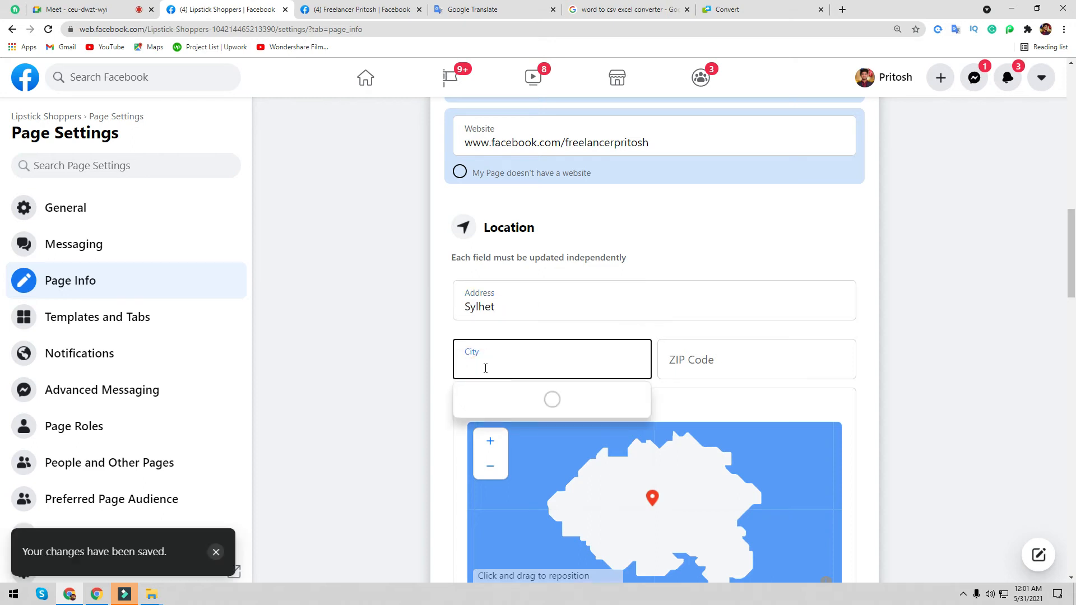
{"action": "type", "text": "s"}
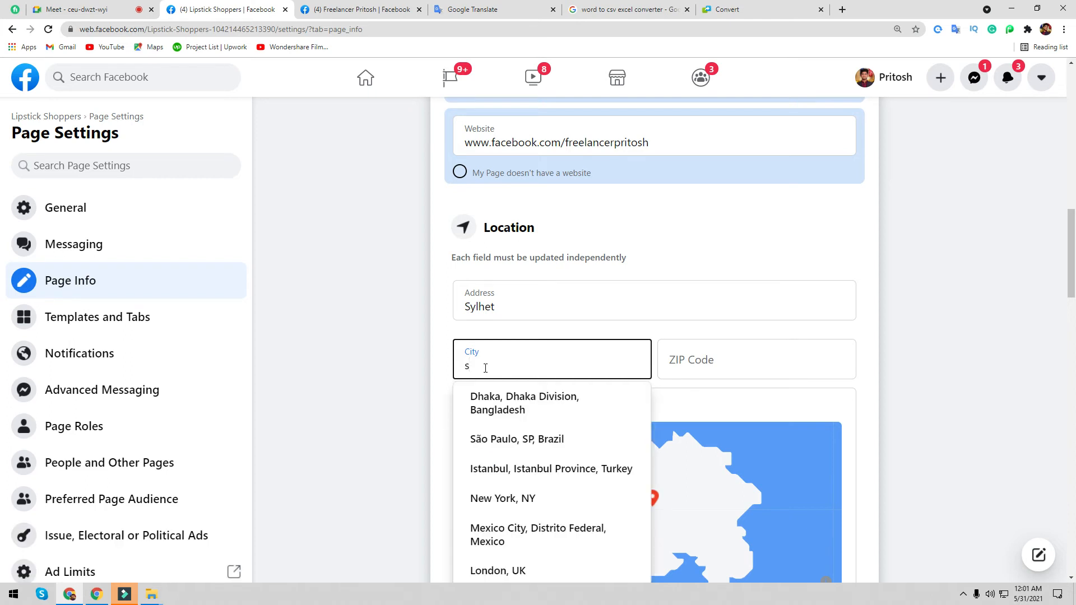
{"action": "type", "text": "ylhet"}
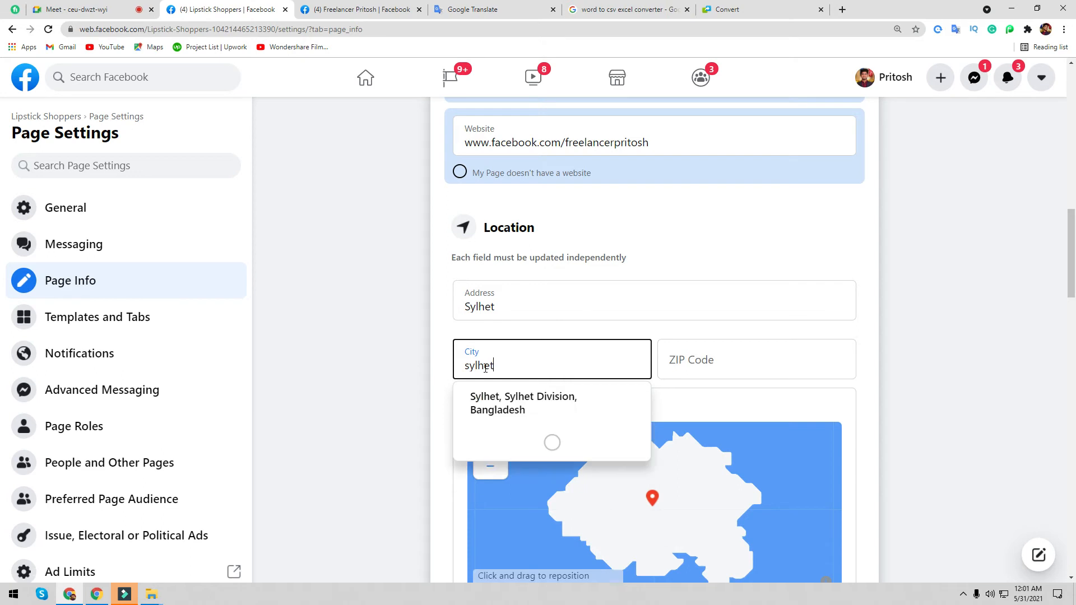
{"action": "left_click", "coordinate": [548, 402]}
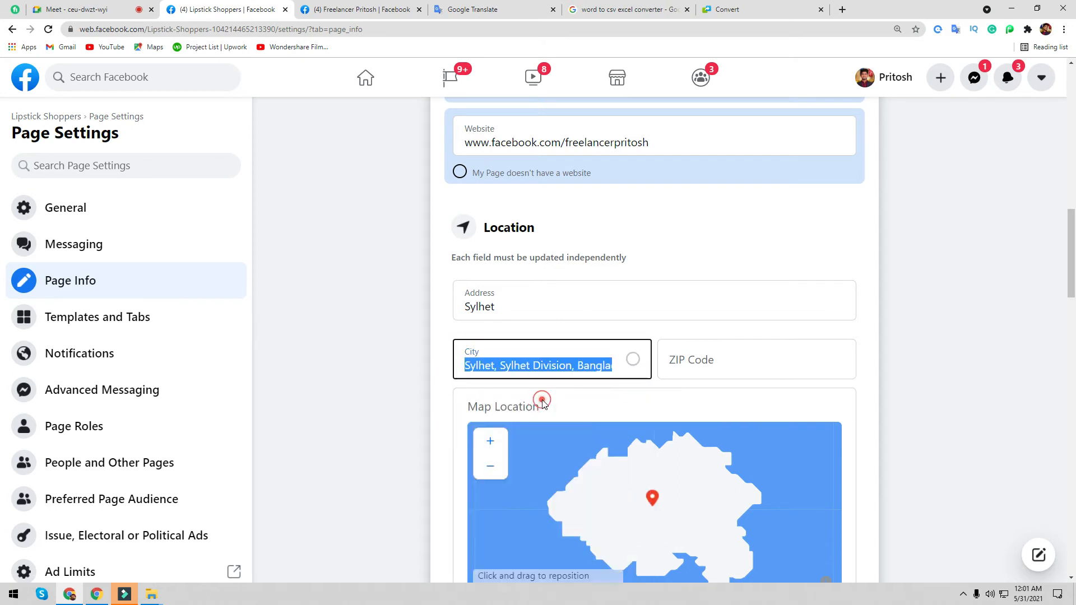
- Enter ZIP code 3100 and shift the map to center on Sylhet
{"action": "left_click", "coordinate": [720, 363]}
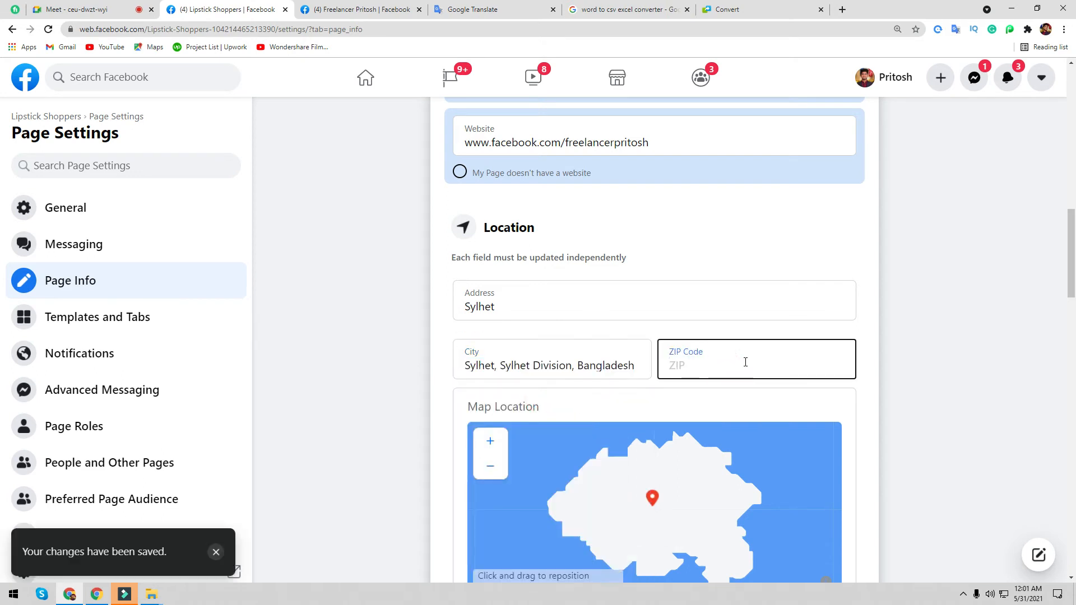
{"action": "type", "text": "3100"}
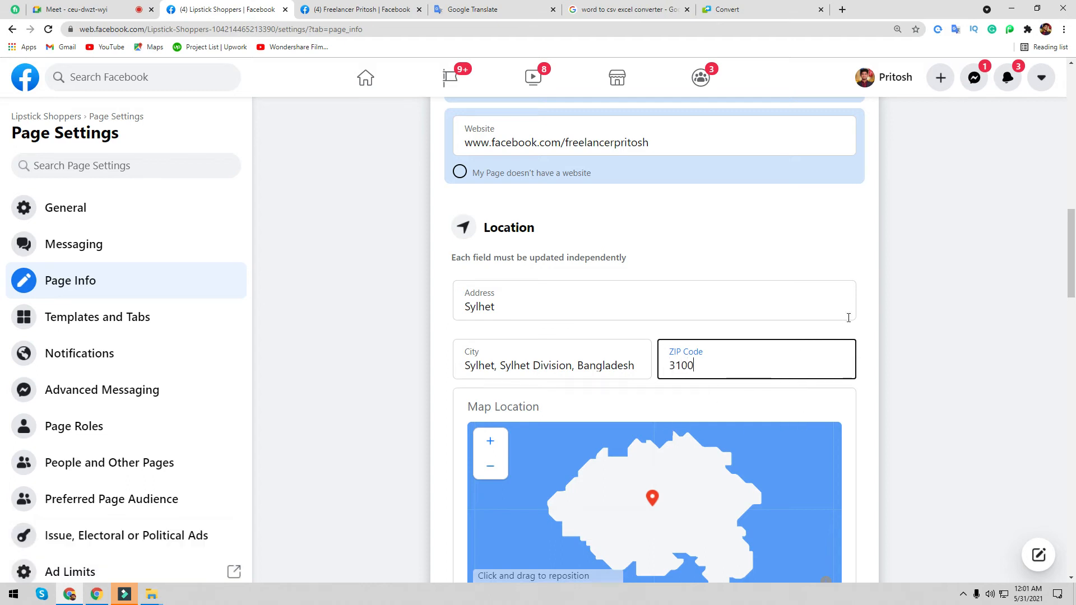
{"action": "left_click", "coordinate": [867, 283]}
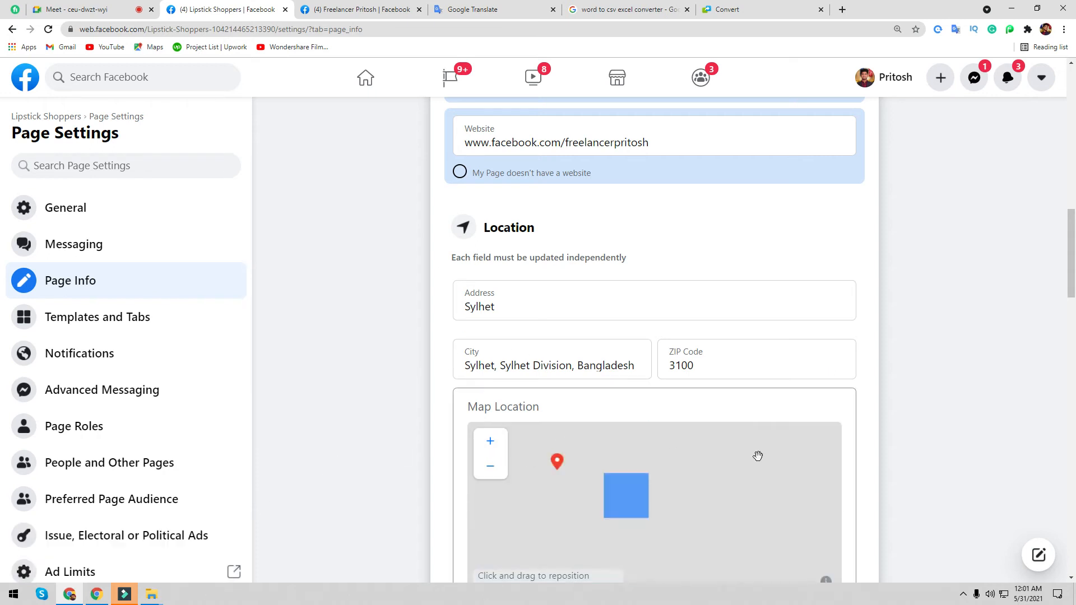
{"action": "scroll", "coordinate": [875, 445], "scroll_direction": "down", "scroll_amount": 3}
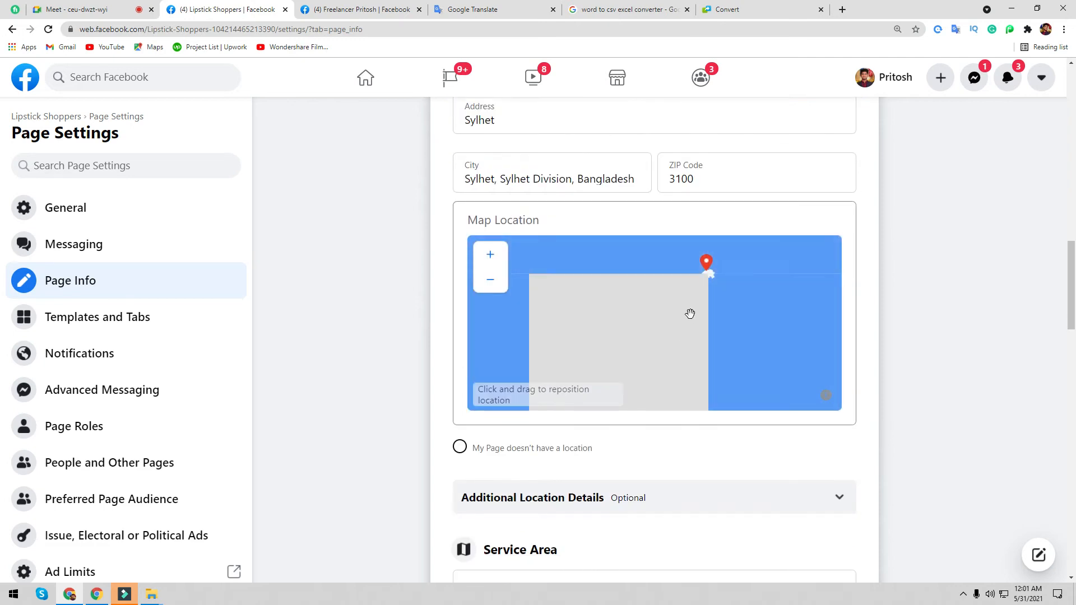
{"action": "left_click_drag", "start_coordinate": [710, 275], "coordinate": [603, 335]}
{"action": "scroll", "coordinate": [602, 334], "scroll_direction": "up", "scroll_amount": 2}
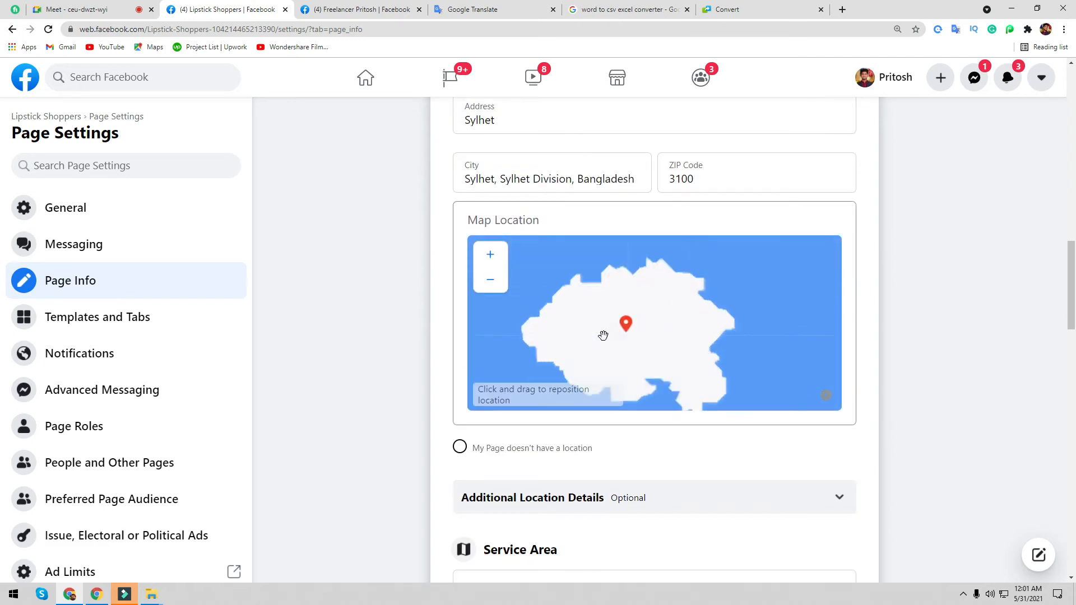
{"action": "scroll", "coordinate": [623, 346], "scroll_direction": "up", "scroll_amount": 1}
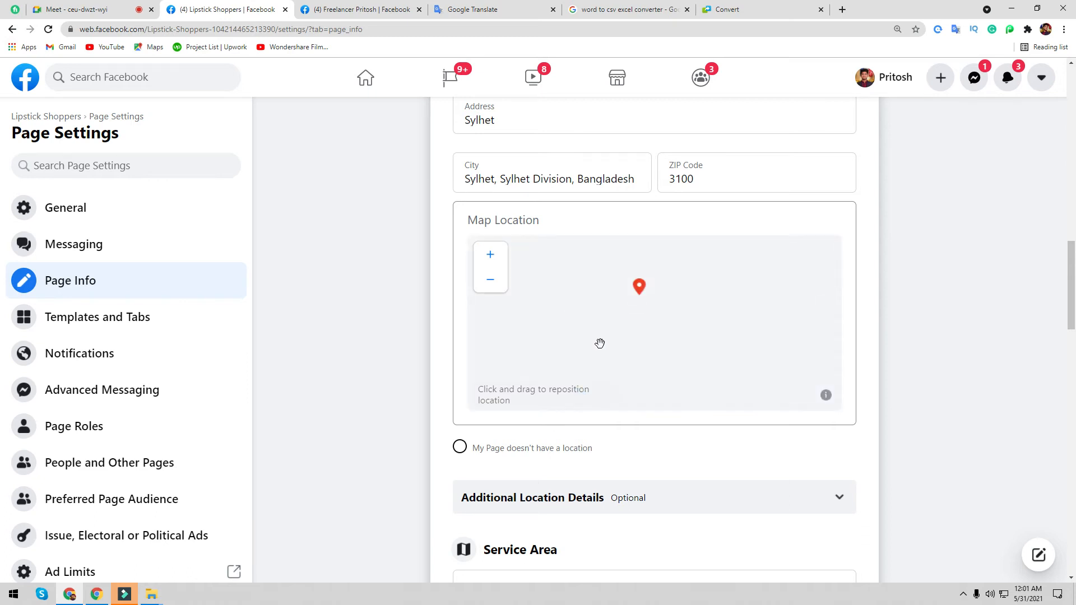
{"action": "scroll", "coordinate": [399, 486], "scroll_direction": "down", "scroll_amount": 2}
{"action": "scroll", "coordinate": [612, 415], "scroll_direction": "up", "scroll_amount": 4}
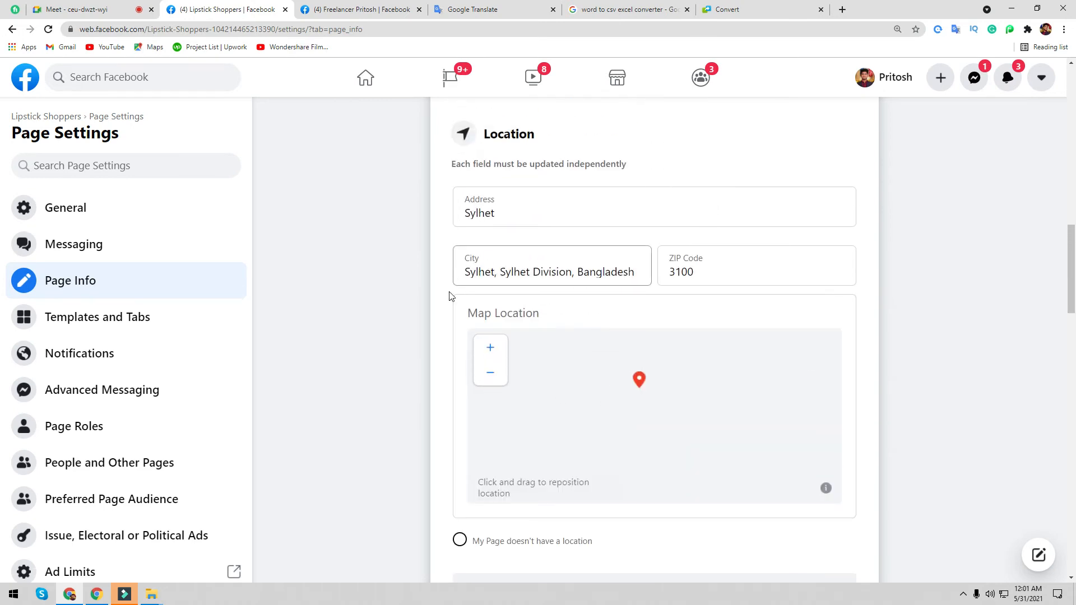
{"action": "scroll", "coordinate": [398, 329], "scroll_direction": "down", "scroll_amount": 8}
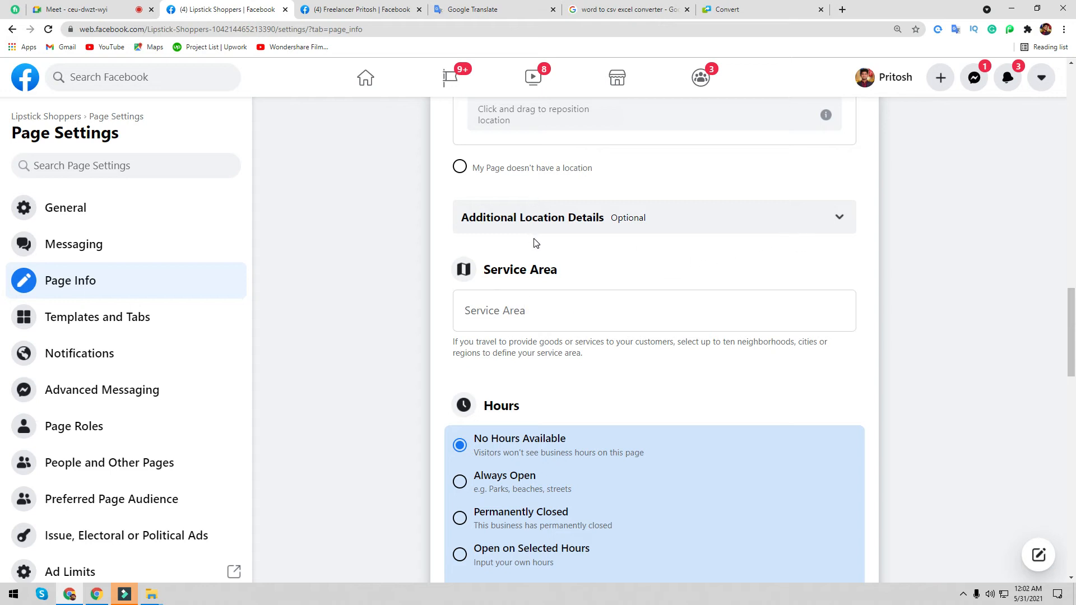
- Answer Yes, No, Yes to the physical location, travel-to-customers and online-purchase questions
{"action": "left_click", "coordinate": [839, 230]}
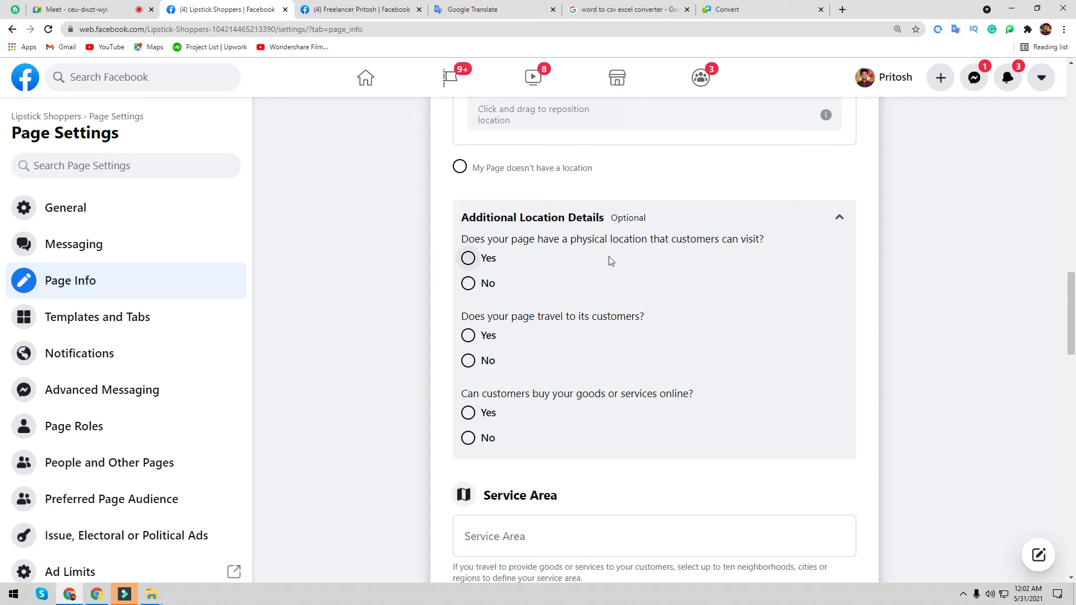
{"action": "left_click", "coordinate": [468, 257]}
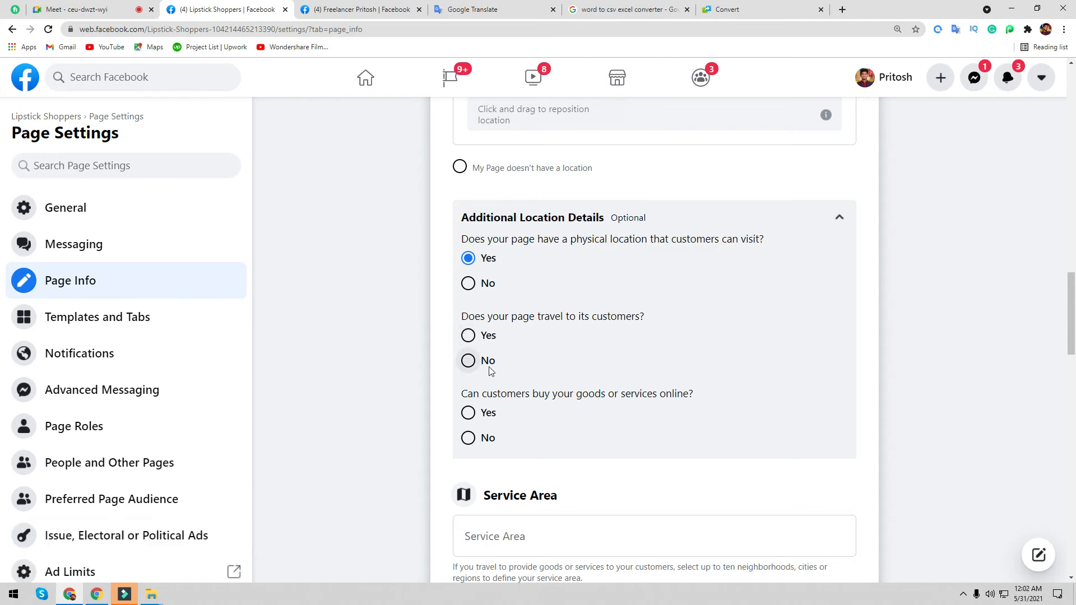
{"action": "left_click", "coordinate": [469, 361]}
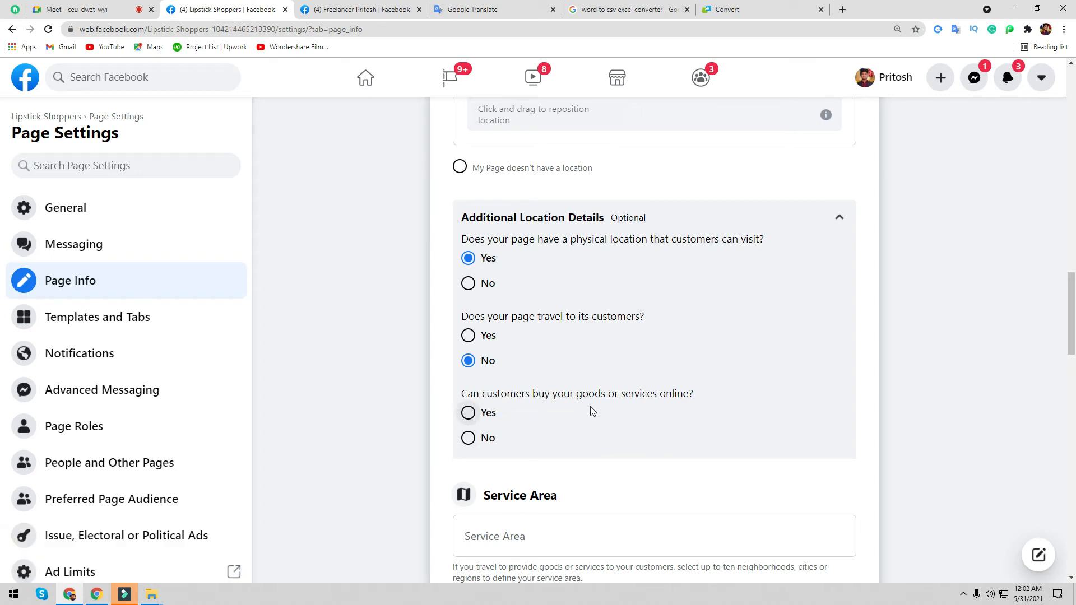
{"action": "left_click", "coordinate": [468, 412]}
{"action": "scroll", "coordinate": [571, 428], "scroll_direction": "down", "scroll_amount": 3}
{"action": "scroll", "coordinate": [571, 429], "scroll_direction": "down", "scroll_amount": 4}
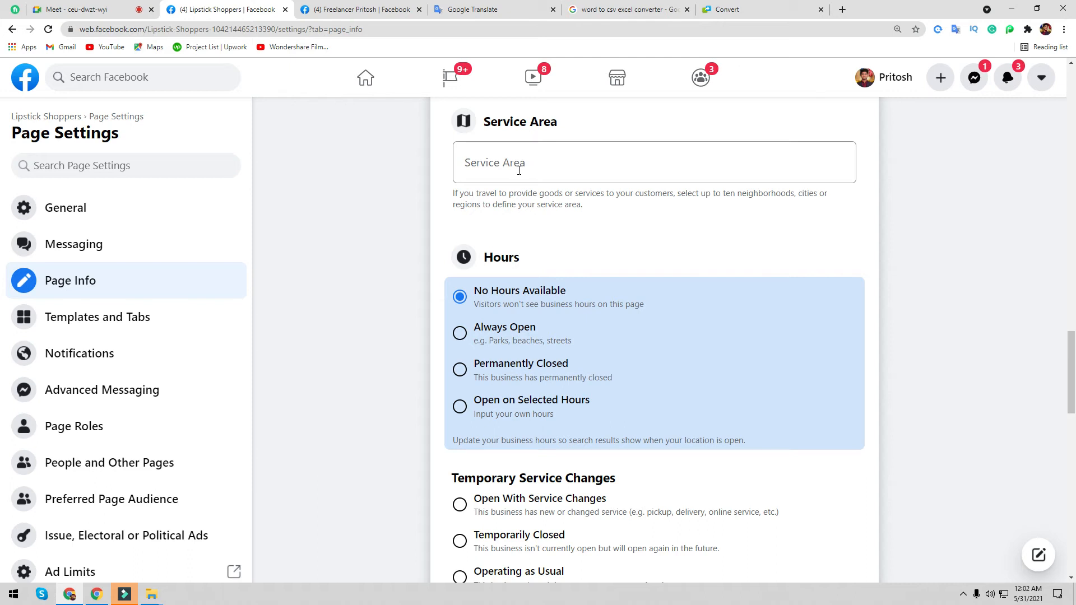
{"action": "left_click", "coordinate": [519, 171]}
{"action": "type", "text": "sy"}
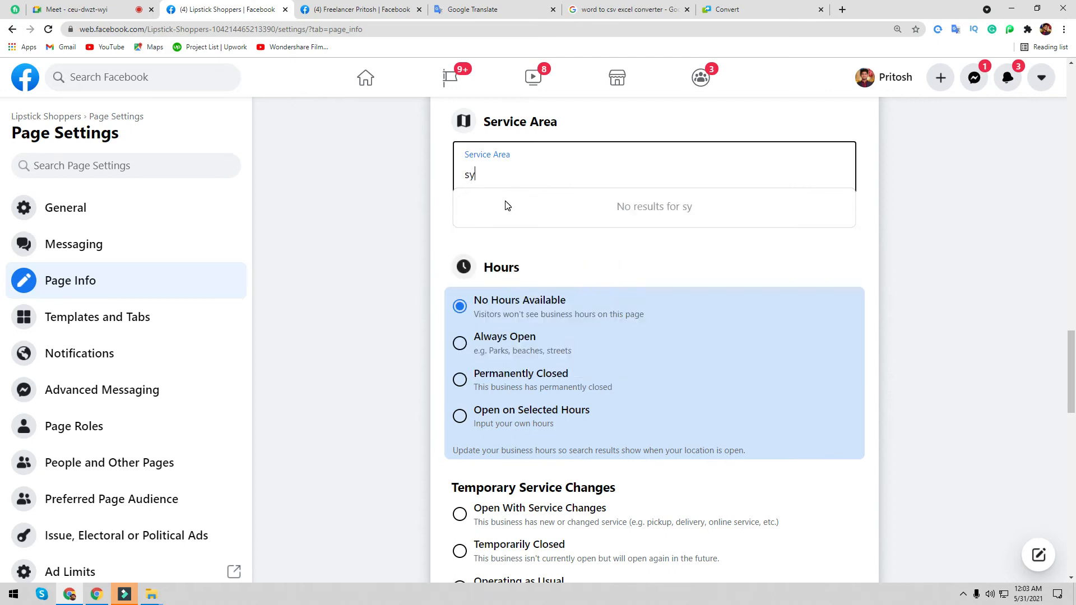
{"action": "type", "text": "lhet"}
{"action": "left_click", "coordinate": [506, 208]}
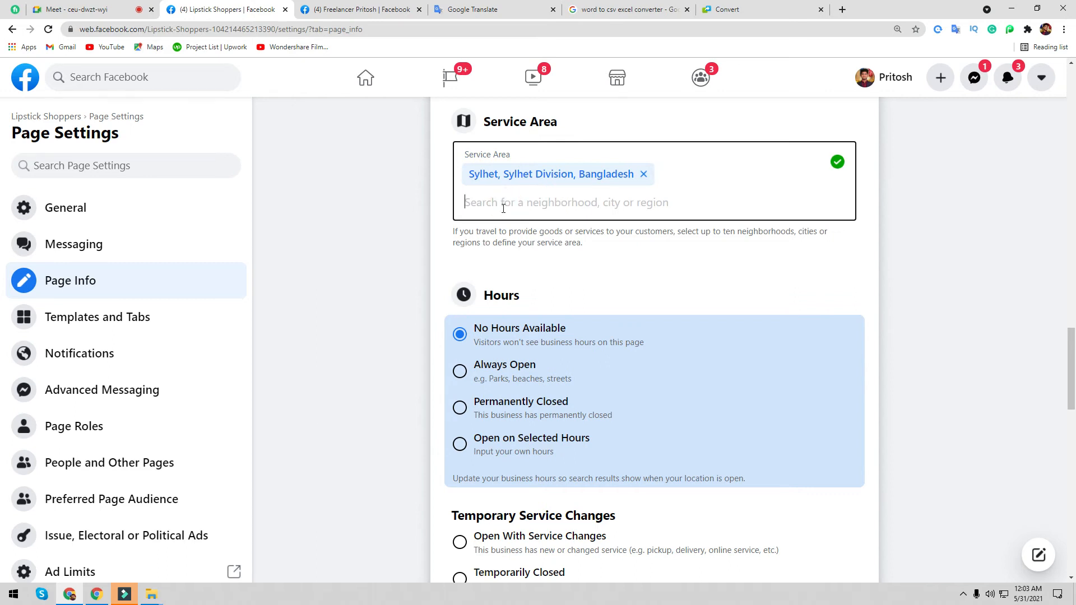
{"action": "type", "text": "dha"}
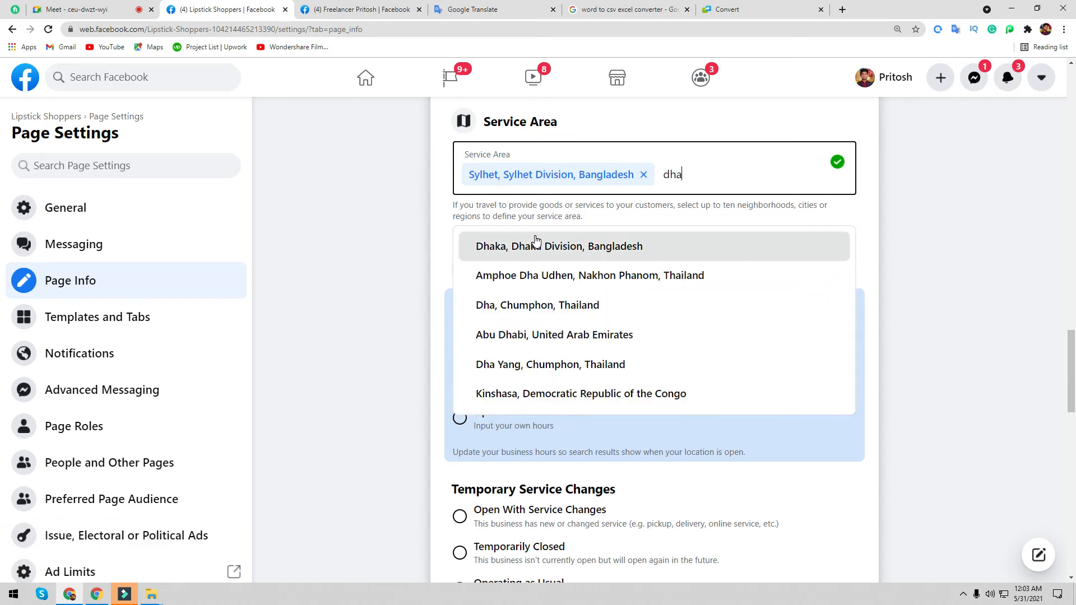
{"action": "left_click", "coordinate": [535, 243]}
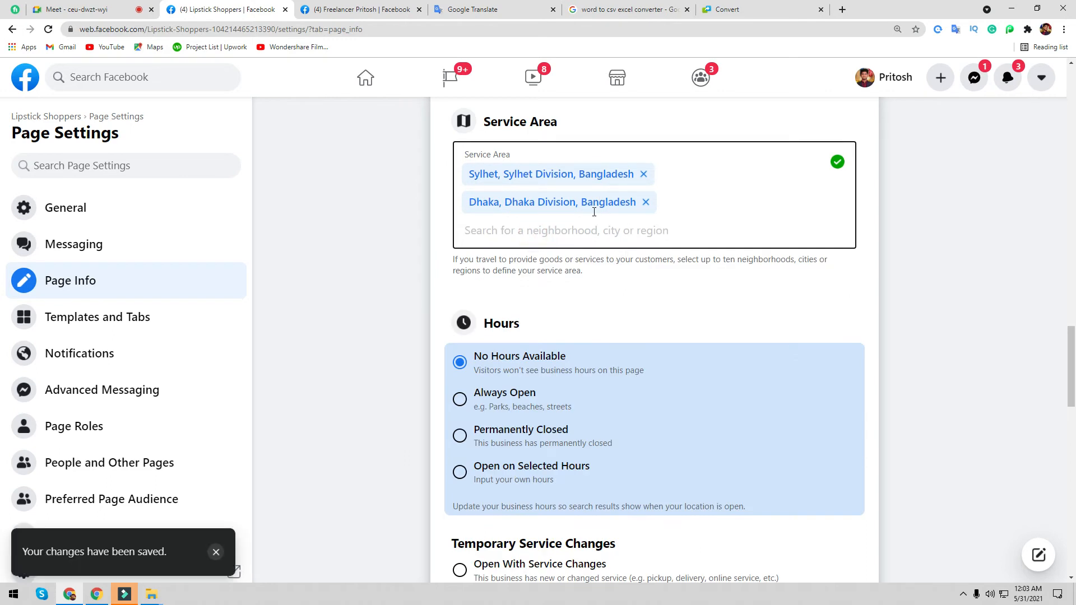
{"action": "left_click", "coordinate": [646, 202]}
{"action": "left_click", "coordinate": [644, 173]}
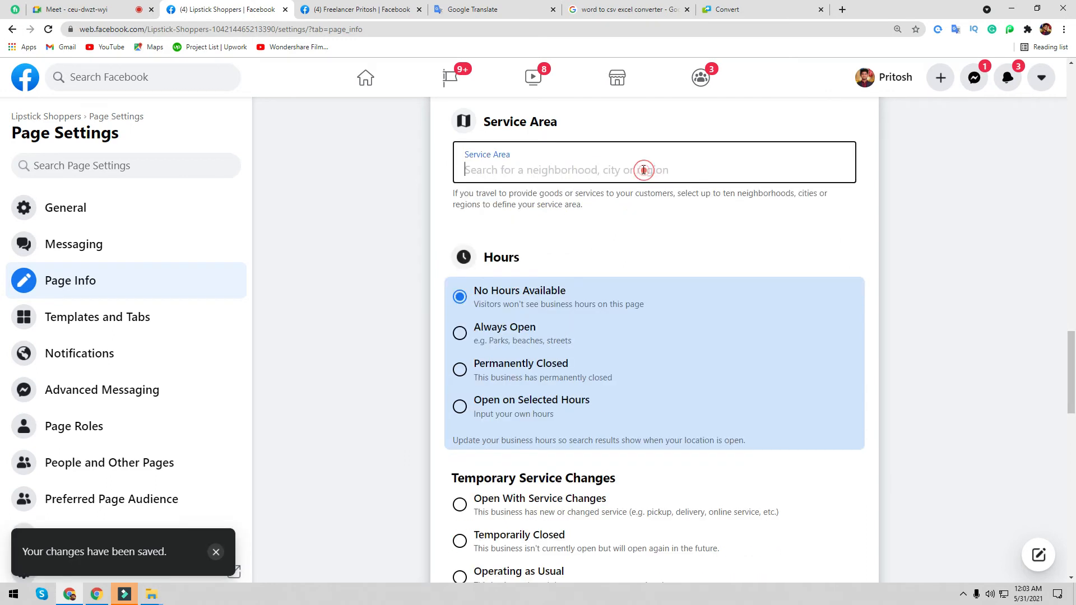
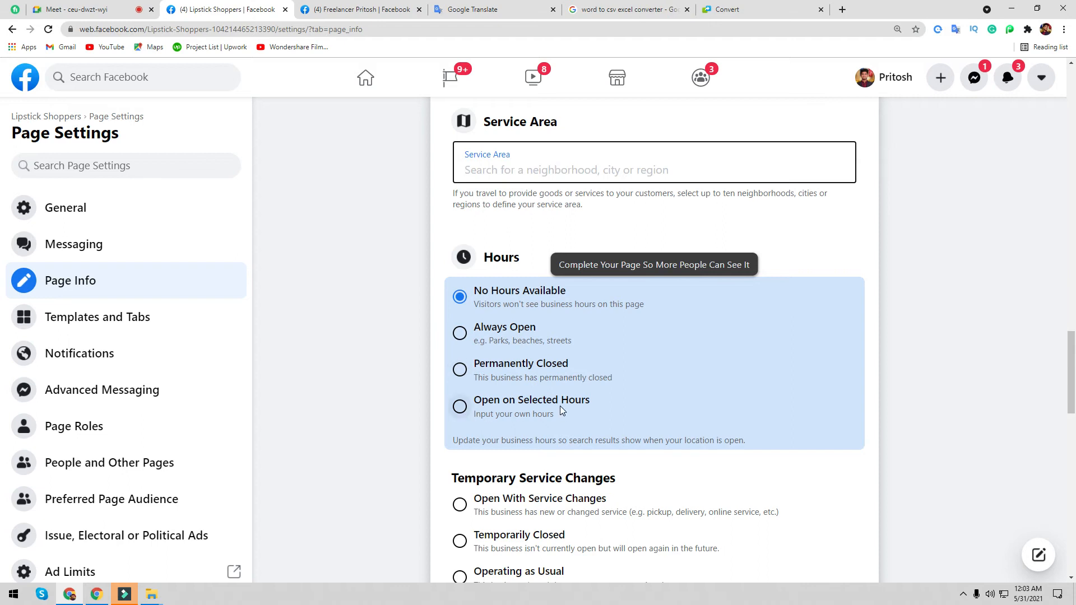
- Switch Hours to Open on Selected Hours and browse the Monday and Tuesday time pickers without choosing times
{"action": "left_click", "coordinate": [459, 406]}
{"action": "scroll", "coordinate": [483, 418], "scroll_direction": "down", "scroll_amount": 3}
{"action": "scroll", "coordinate": [548, 366], "scroll_direction": "down", "scroll_amount": 2}
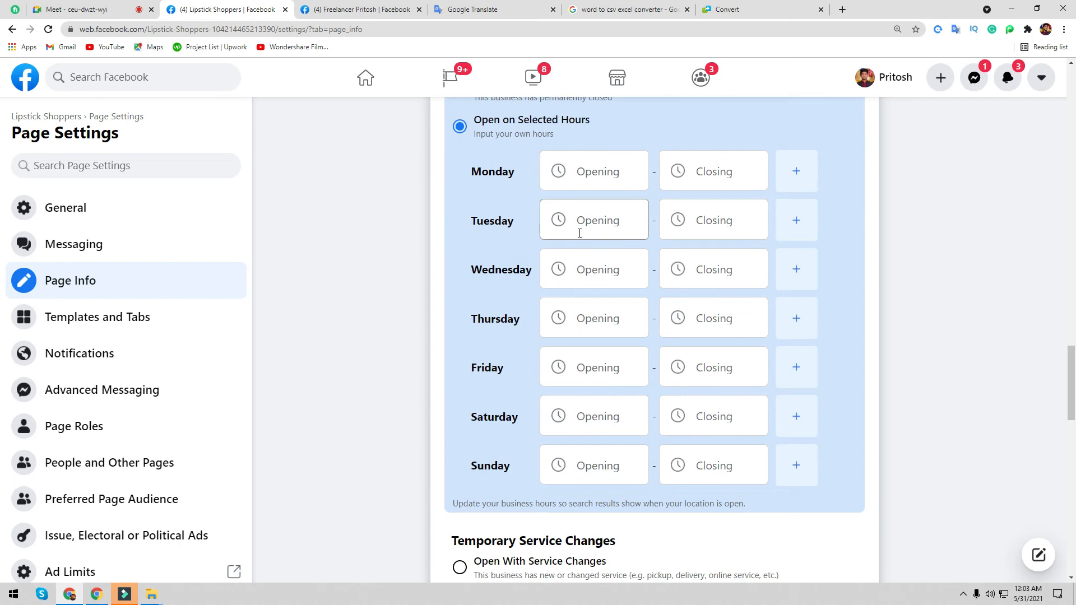
{"action": "left_click", "coordinate": [614, 171]}
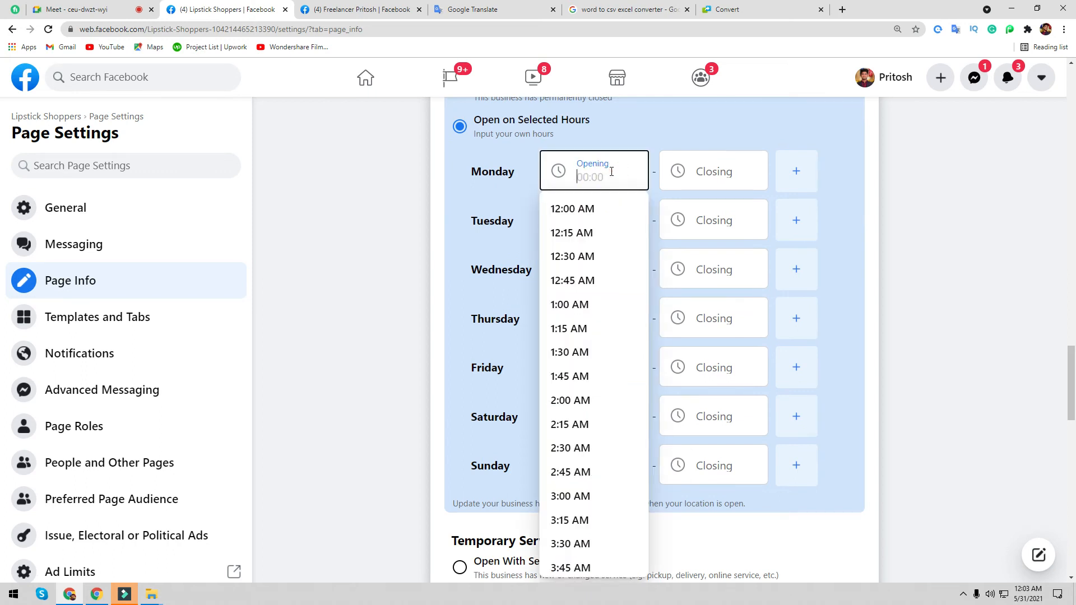
{"action": "left_click", "coordinate": [735, 176]}
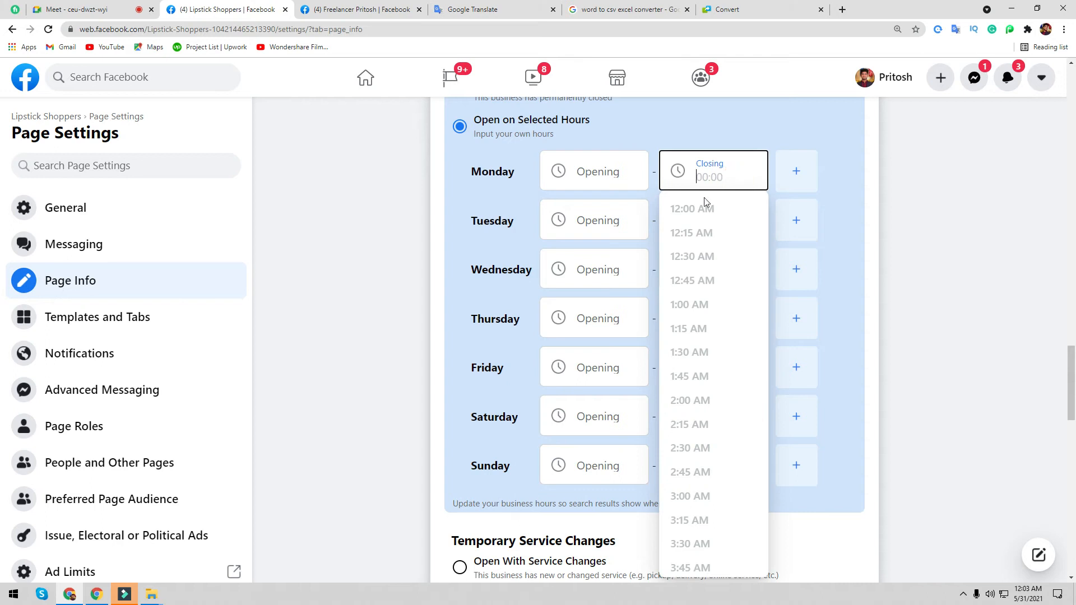
{"action": "left_click", "coordinate": [611, 223]}
{"action": "left_click", "coordinate": [449, 387]}
- Add a second Friday hours range, then remove it, leaving all times empty
{"action": "left_click", "coordinate": [591, 367]}
{"action": "scroll", "coordinate": [599, 505], "scroll_direction": "down", "scroll_amount": 20}
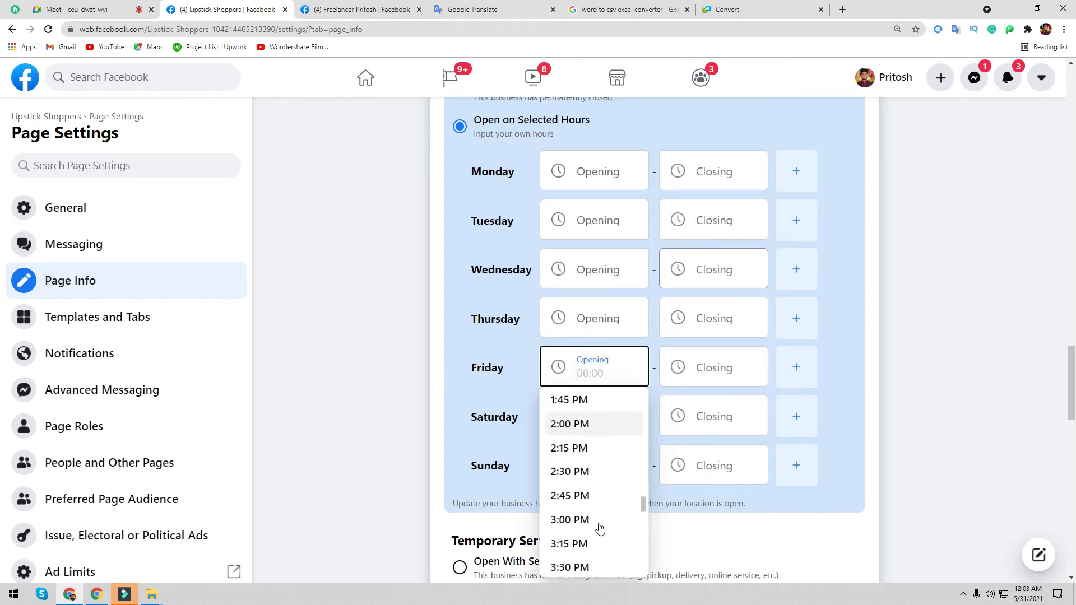
{"action": "left_click", "coordinate": [797, 368]}
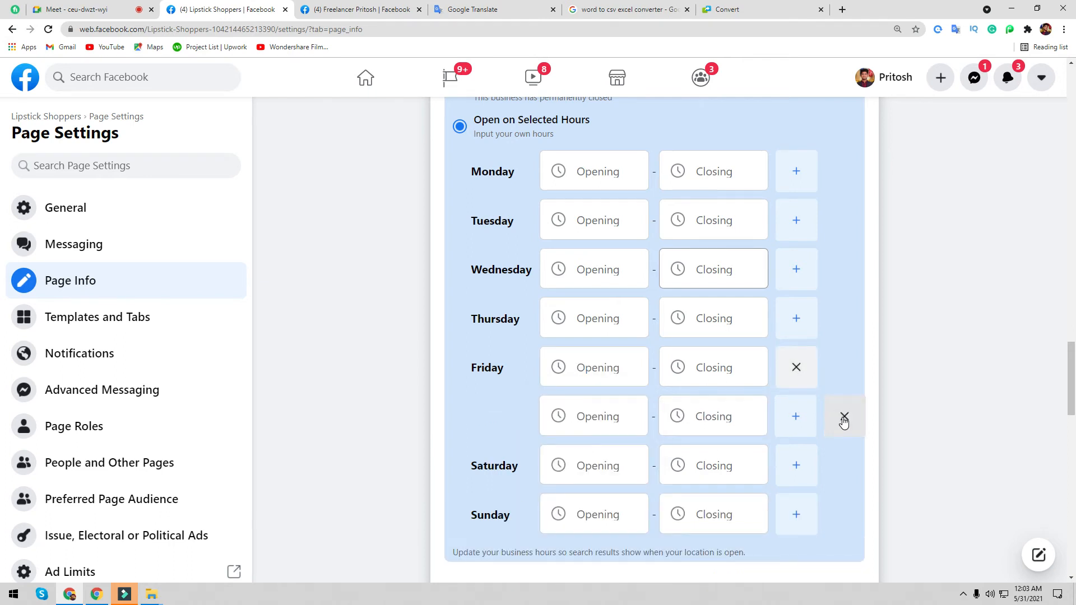
{"action": "left_click", "coordinate": [844, 417]}
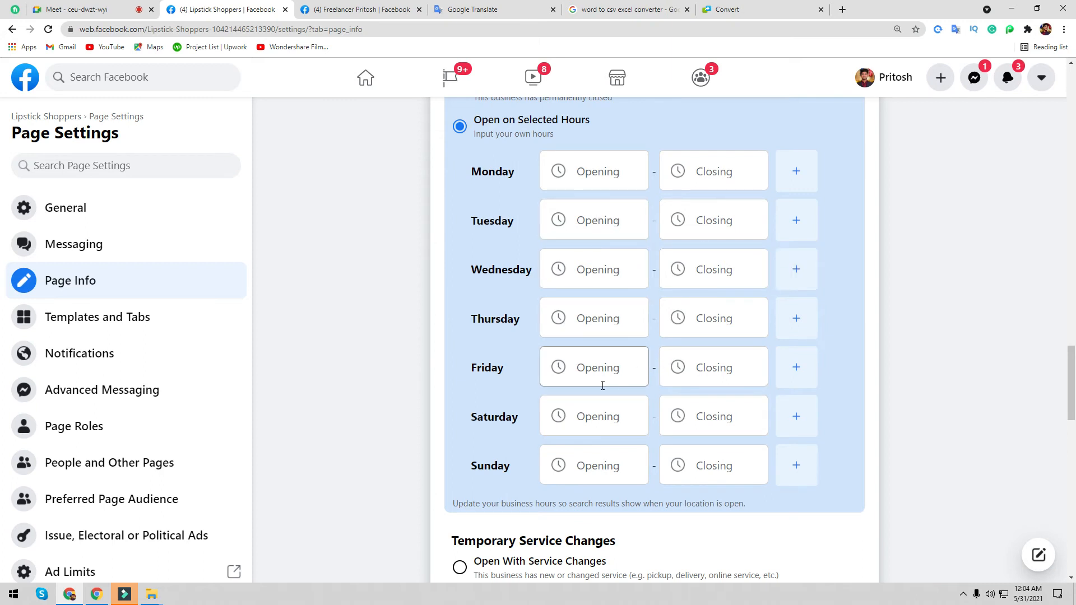
{"action": "scroll", "coordinate": [597, 386], "scroll_direction": "up", "scroll_amount": 3}
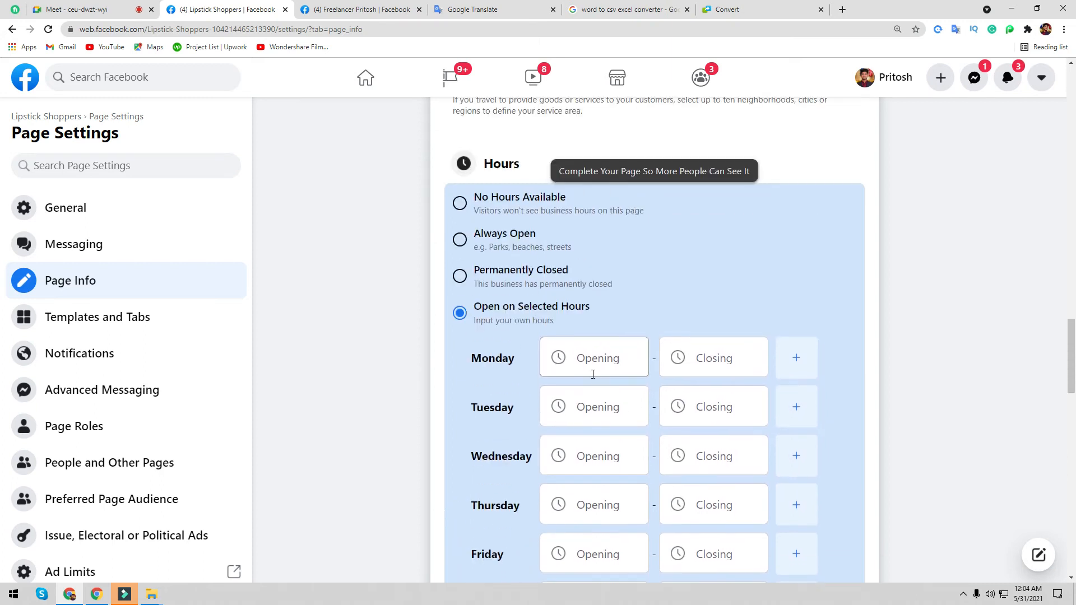
- Set the page's Hours to Always Open, briefly checking the Google Meet tab in between
{"action": "left_click", "coordinate": [460, 246]}
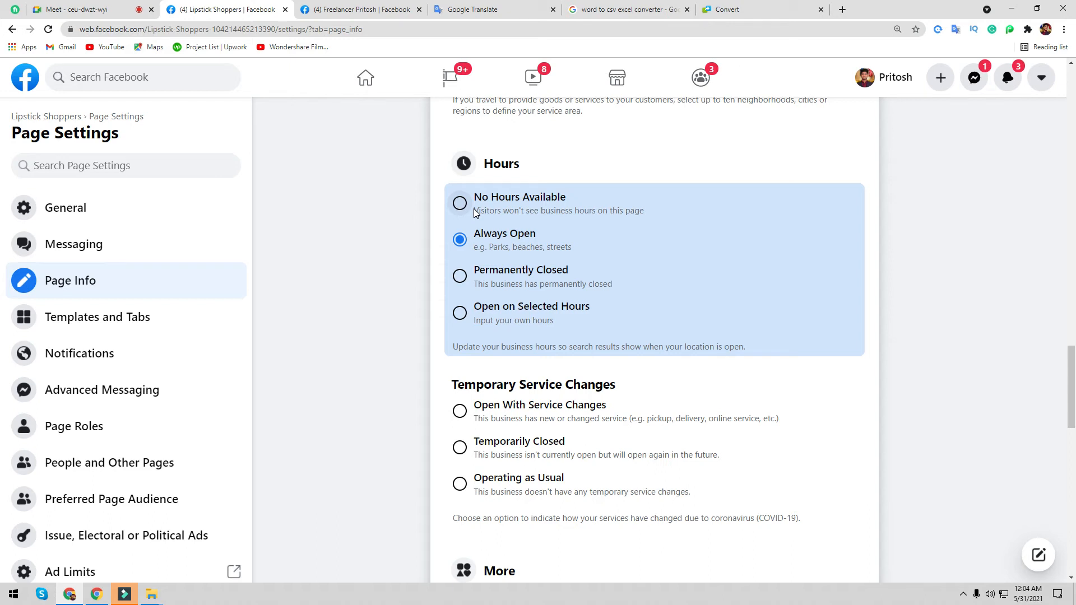
{"action": "left_click", "coordinate": [84, 9]}
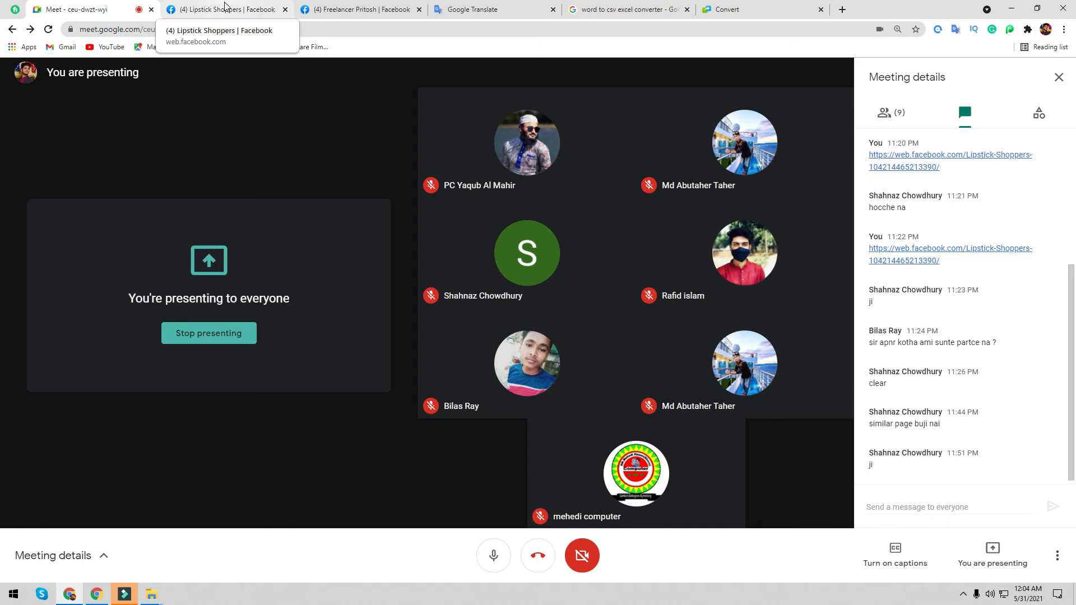
{"action": "left_click", "coordinate": [224, 6]}
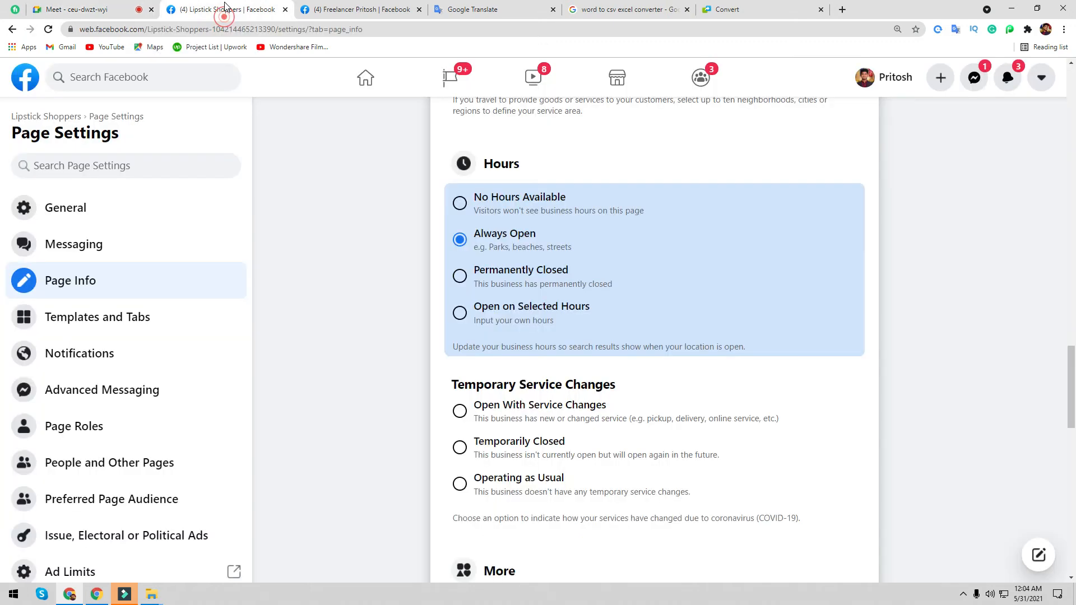
{"action": "left_click", "coordinate": [129, 4]}
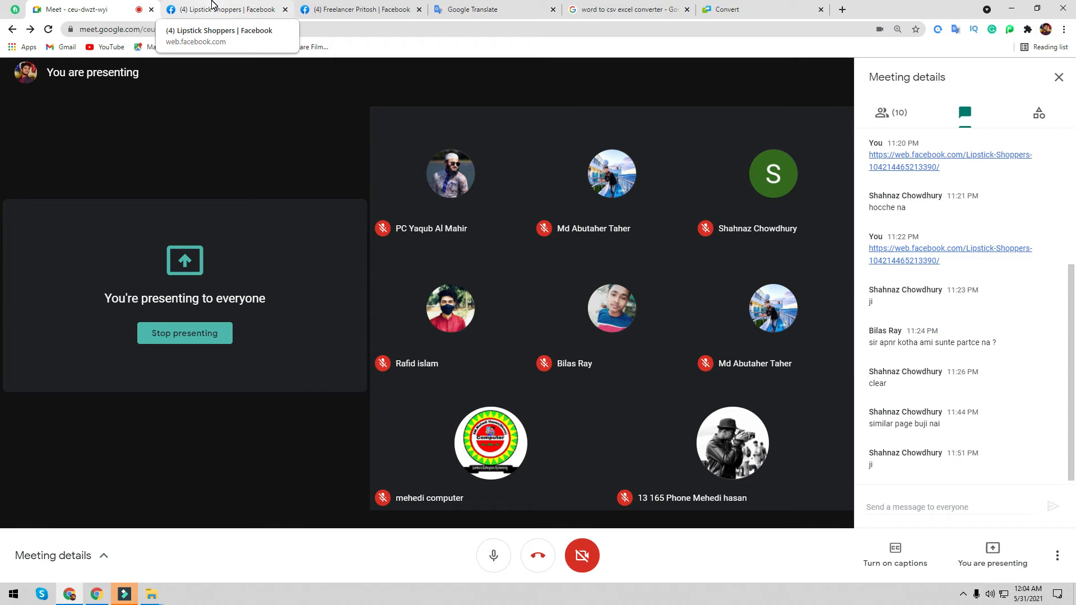
{"action": "left_click", "coordinate": [212, 5]}
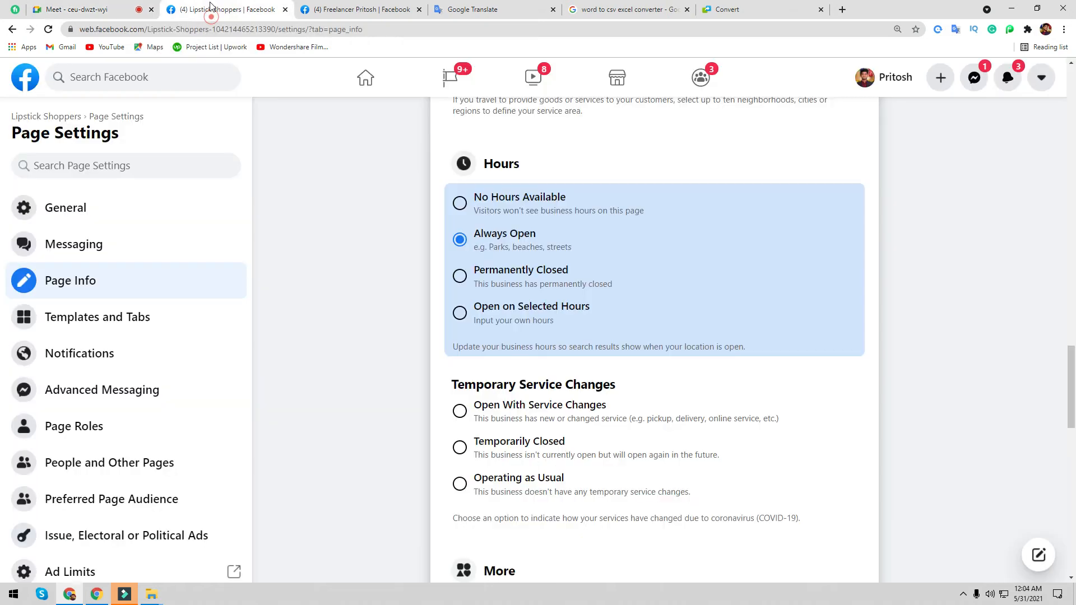
- Scroll to the More section and click into the Privacy Policy and Impressum fields
{"action": "scroll", "coordinate": [531, 269], "scroll_direction": "down", "scroll_amount": 3}
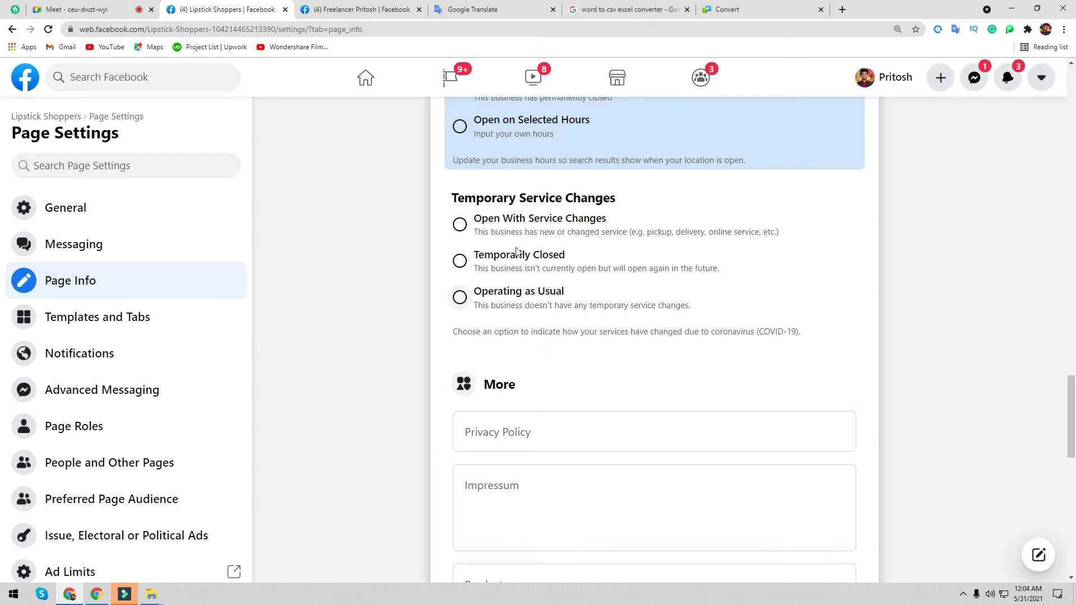
{"action": "scroll", "coordinate": [557, 385], "scroll_direction": "down", "scroll_amount": 5}
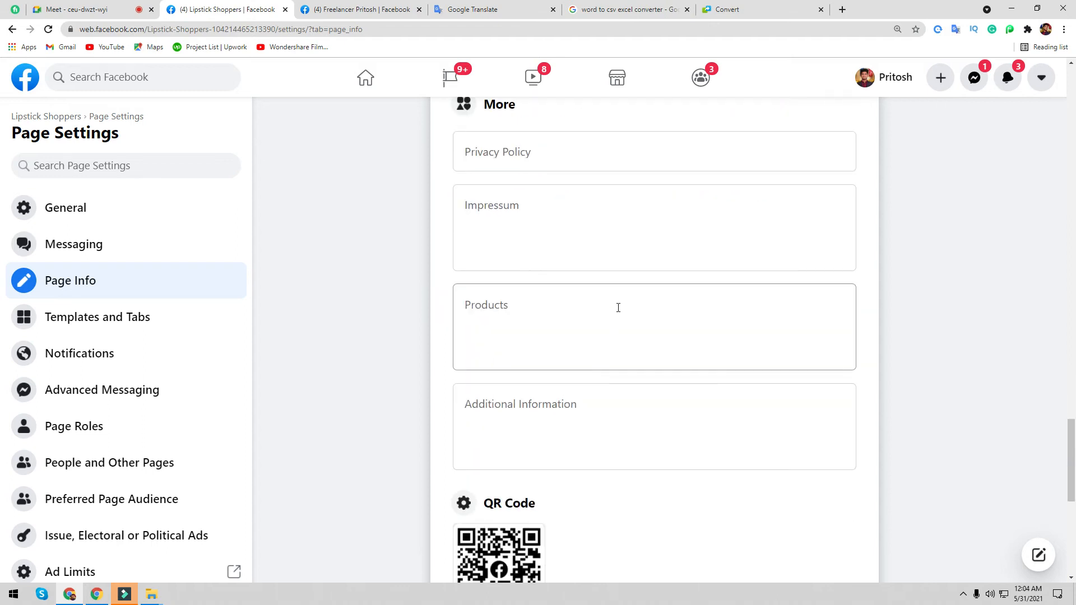
{"action": "scroll", "coordinate": [558, 317], "scroll_direction": "up", "scroll_amount": 3}
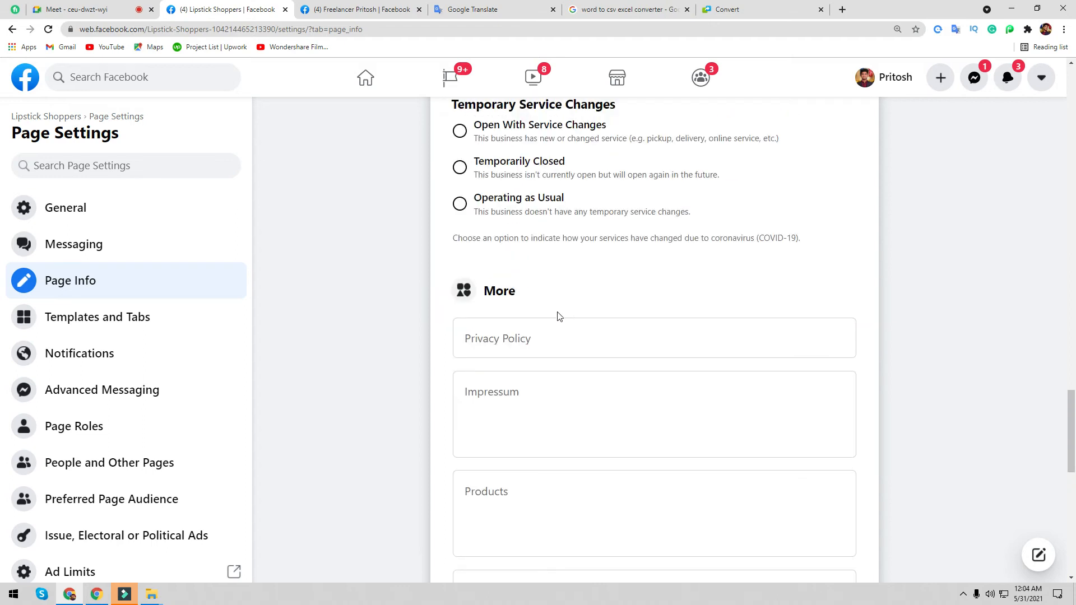
{"action": "left_click", "coordinate": [573, 338]}
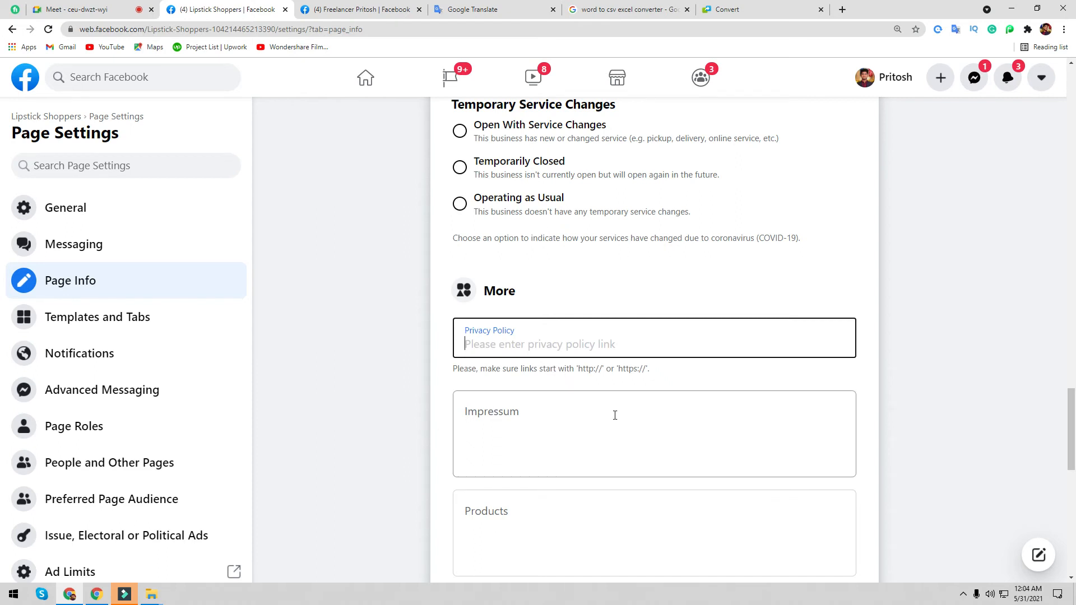
{"action": "scroll", "coordinate": [615, 415], "scroll_direction": "down", "scroll_amount": 2}
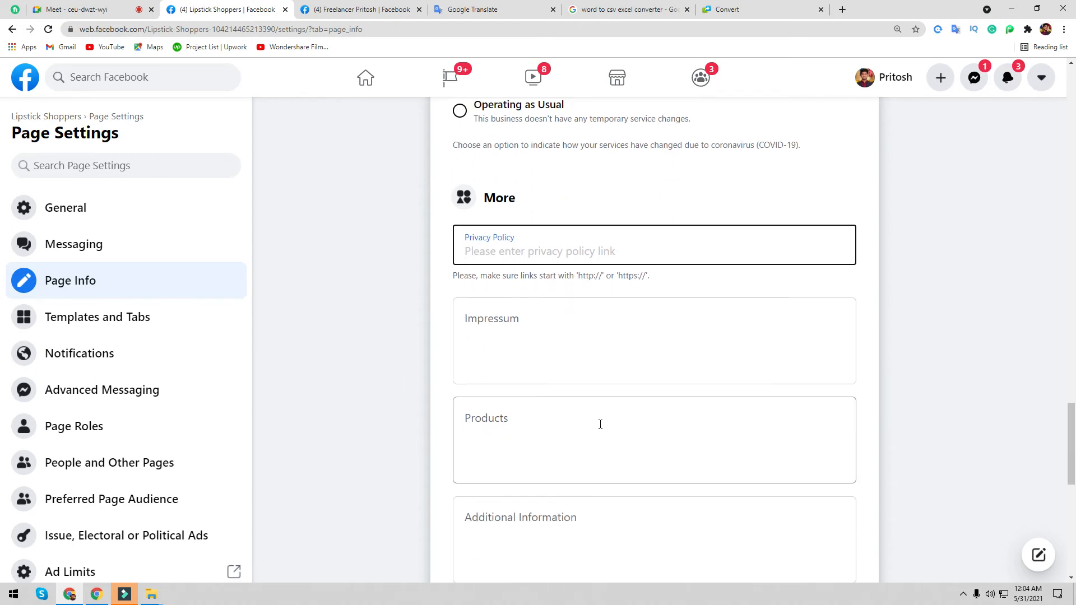
{"action": "left_click", "coordinate": [501, 319]}
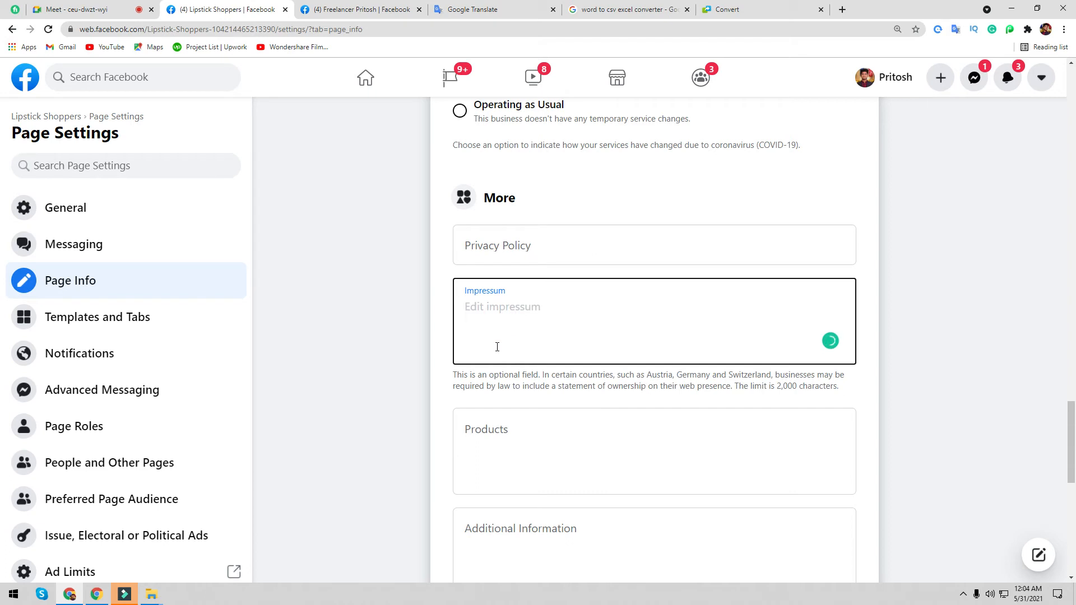
- Open the reference Freelancer page and expand its full About description
{"action": "left_click", "coordinate": [390, 8]}
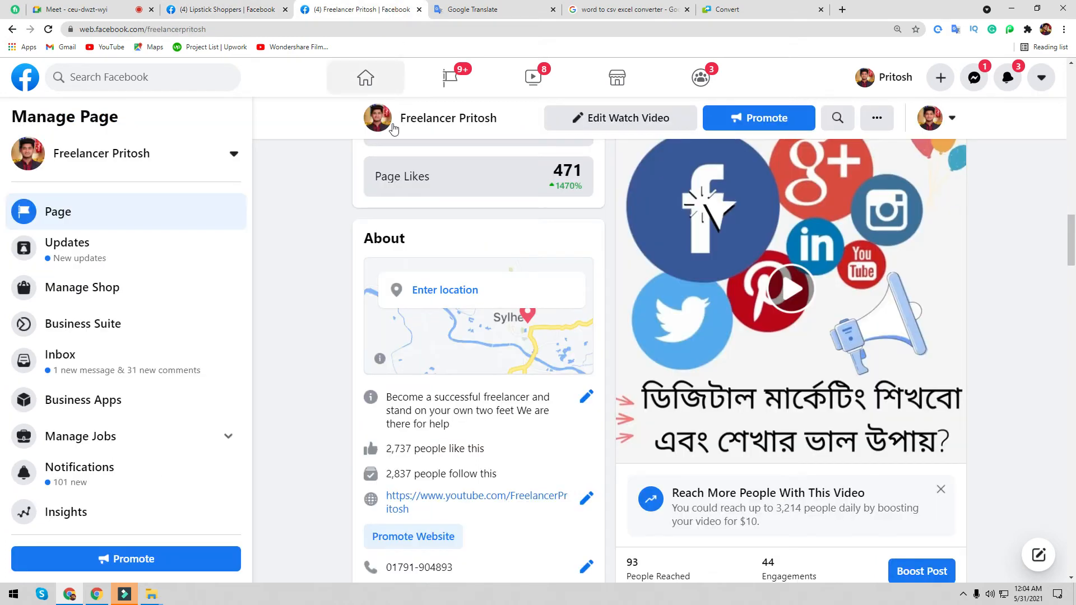
{"action": "scroll", "coordinate": [575, 277], "scroll_direction": "down", "scroll_amount": 10}
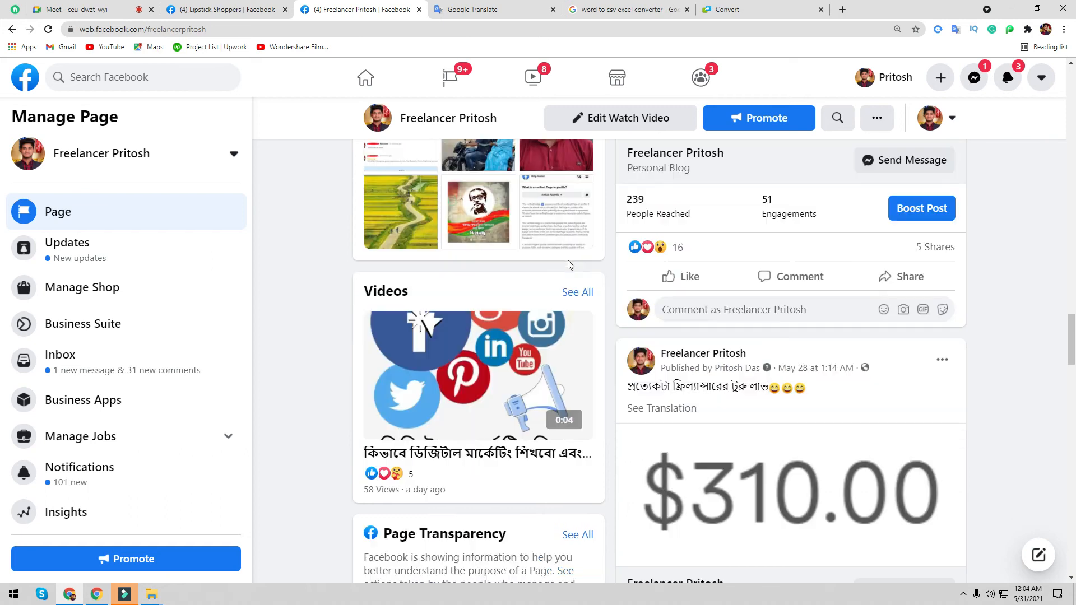
{"action": "scroll", "coordinate": [569, 270], "scroll_direction": "up", "scroll_amount": 12}
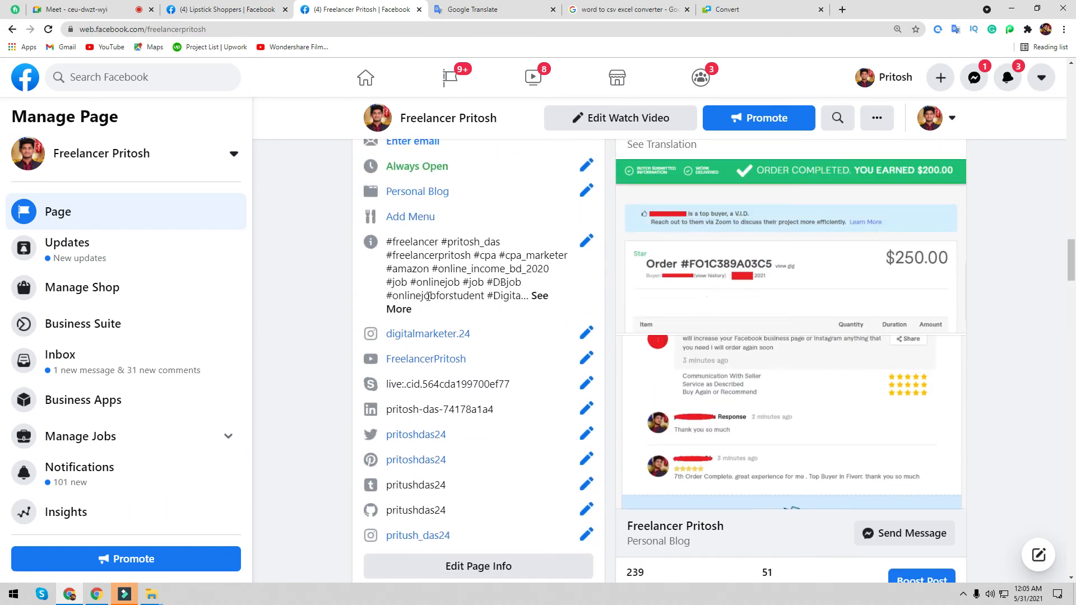
{"action": "left_click", "coordinate": [399, 308]}
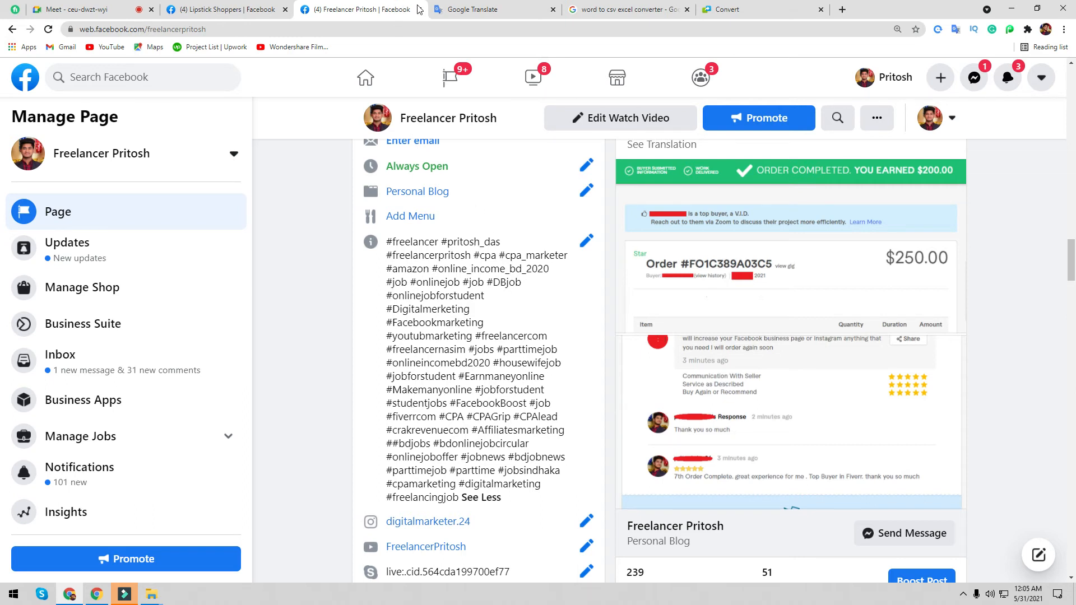
- Return to the Lipstick Shoppers settings, refocus the Impressum field, then bring up the 'lipstick shoppers' translation
{"action": "left_click", "coordinate": [259, 10]}
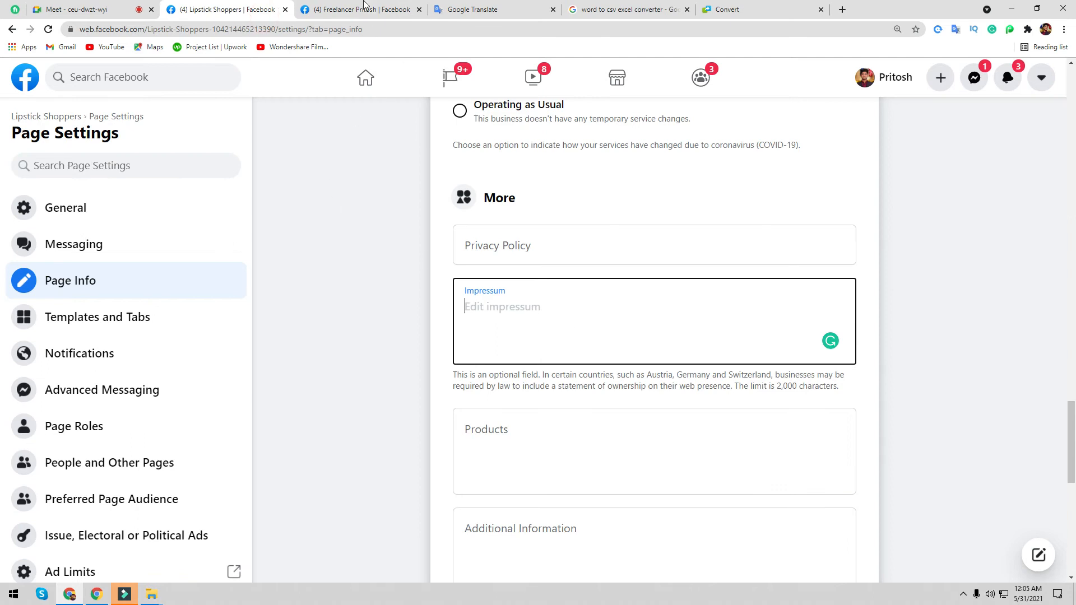
{"action": "left_click", "coordinate": [363, 6]}
{"action": "left_click", "coordinate": [252, 12]}
{"action": "left_click", "coordinate": [471, 324]}
{"action": "scroll", "coordinate": [471, 324], "scroll_direction": "up", "scroll_amount": 20}
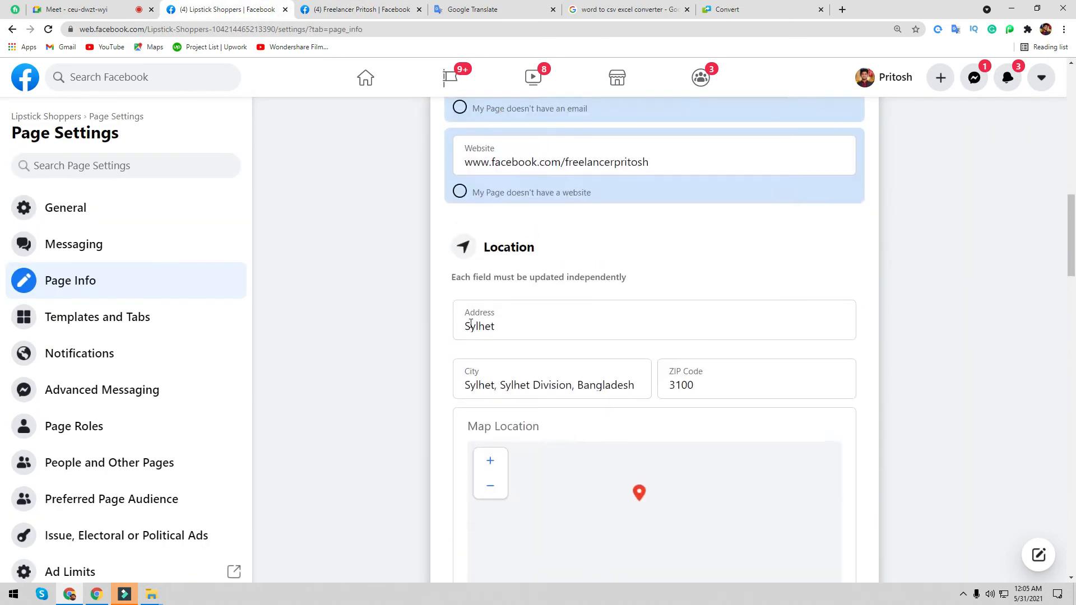
{"action": "scroll", "coordinate": [471, 324], "scroll_direction": "down", "scroll_amount": 15}
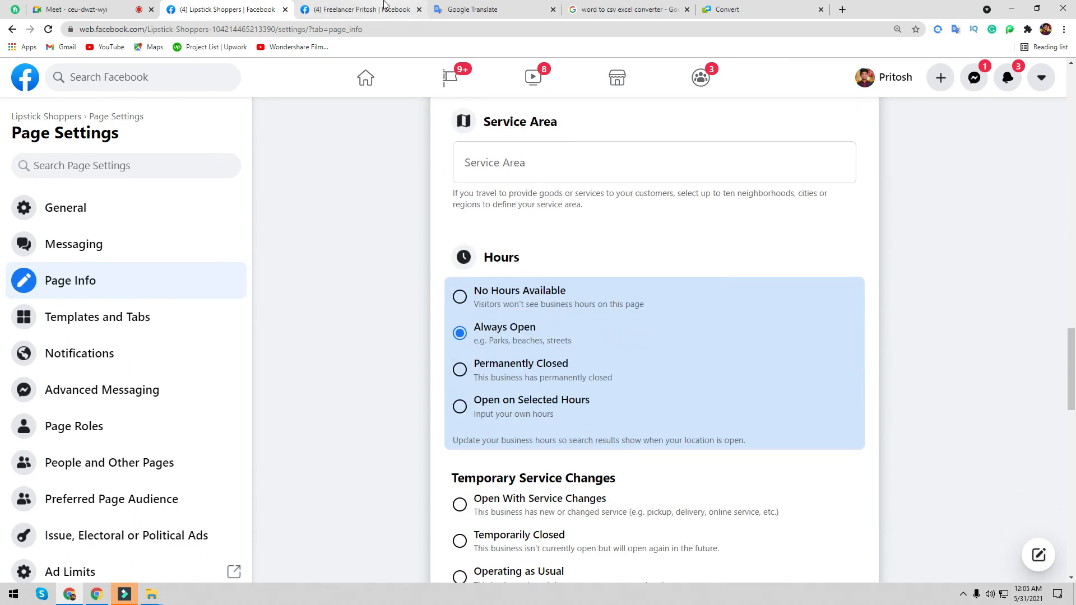
{"action": "left_click", "coordinate": [385, 7]}
{"action": "left_click", "coordinate": [465, 9]}
- Copy the word 'lipstick' from Google Translate and close the unused converter tab
{"action": "double_click", "coordinate": [228, 181]}
{"action": "right_click", "coordinate": [200, 180]}
{"action": "left_click", "coordinate": [230, 219]}
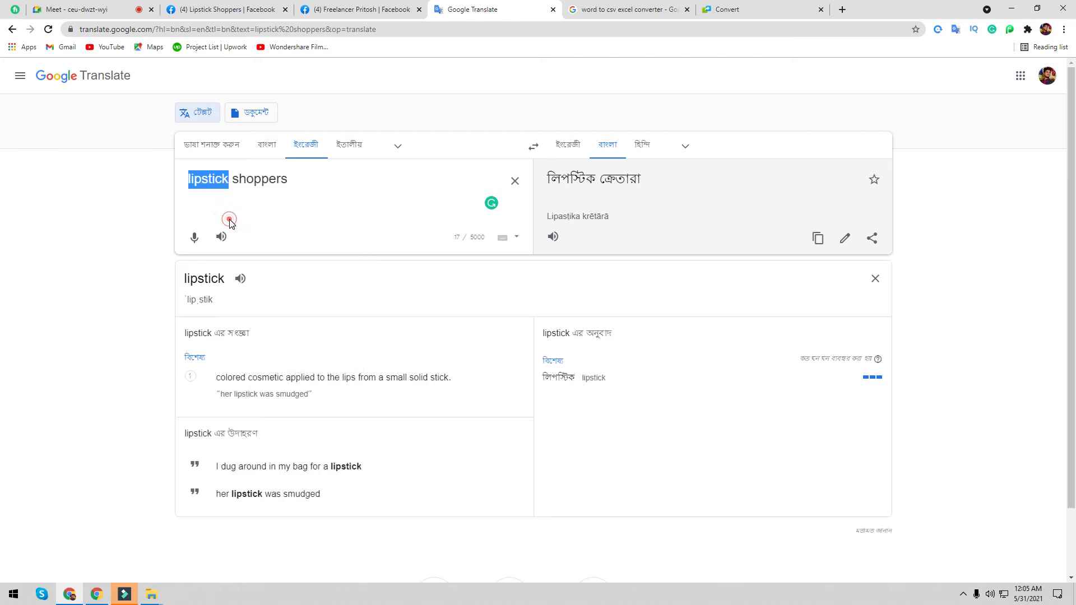
{"action": "left_click", "coordinate": [281, 188]}
{"action": "left_click", "coordinate": [346, 8]}
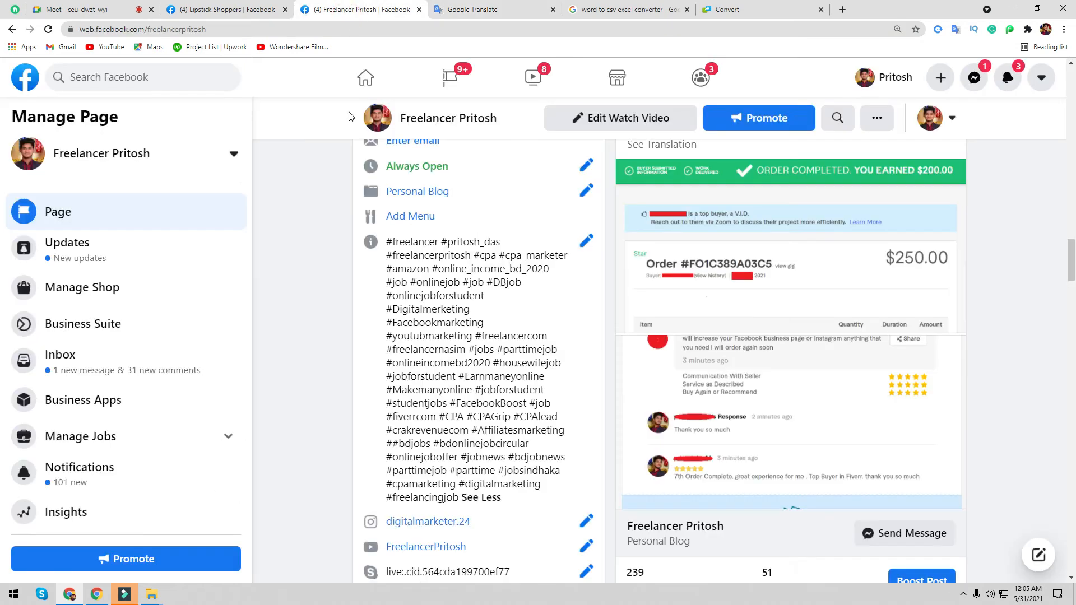
{"action": "left_click", "coordinate": [821, 9]}
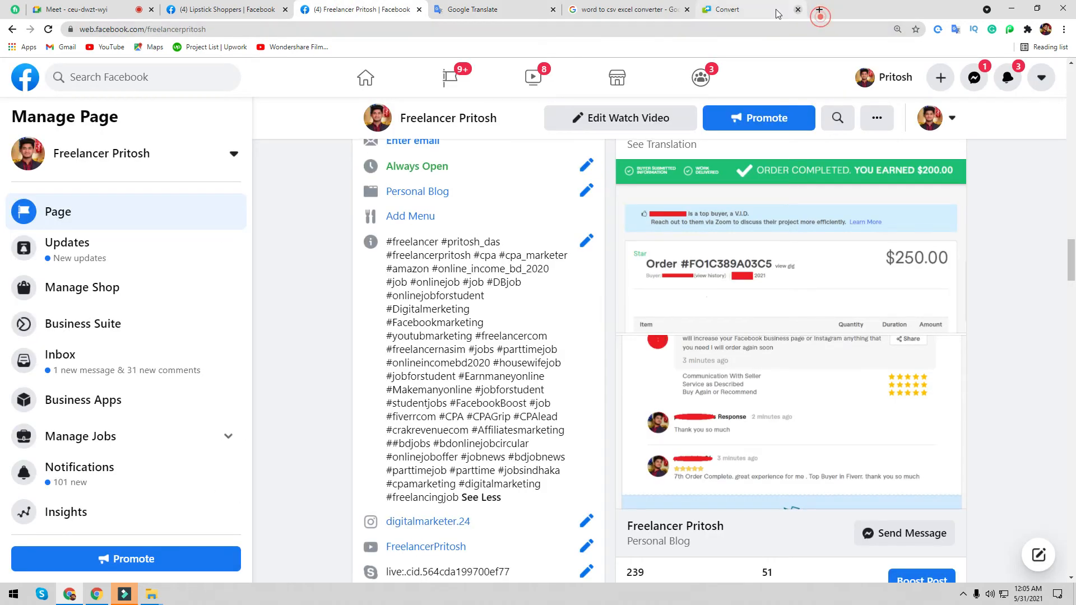
- Search Google for 'ubersuggest' in a new tab and open the Ubersuggest free keyword tool
{"action": "left_click", "coordinate": [708, 10]}
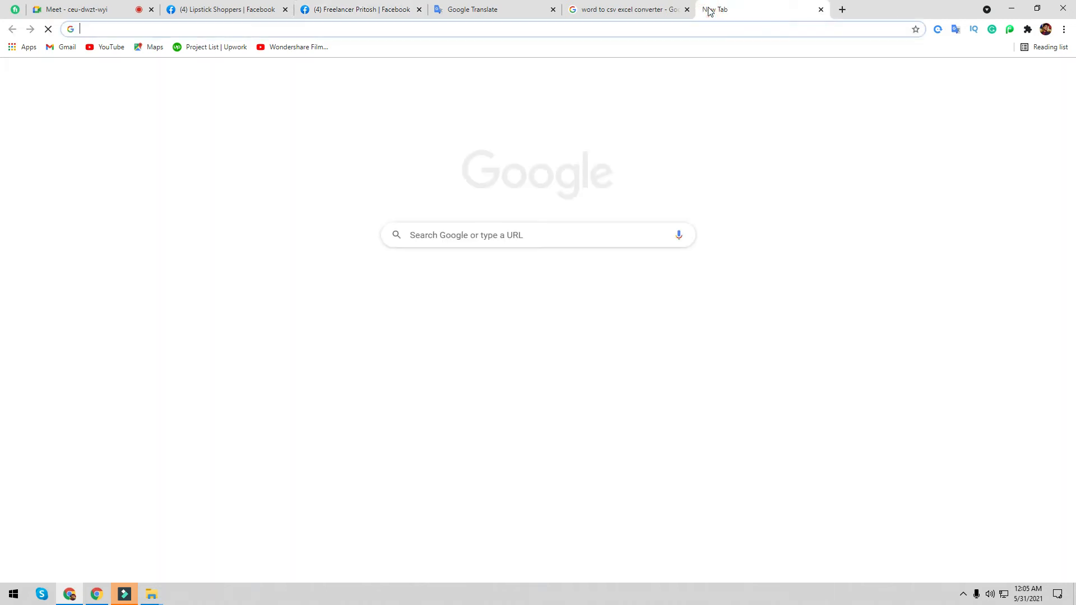
{"action": "type", "text": "uber"}
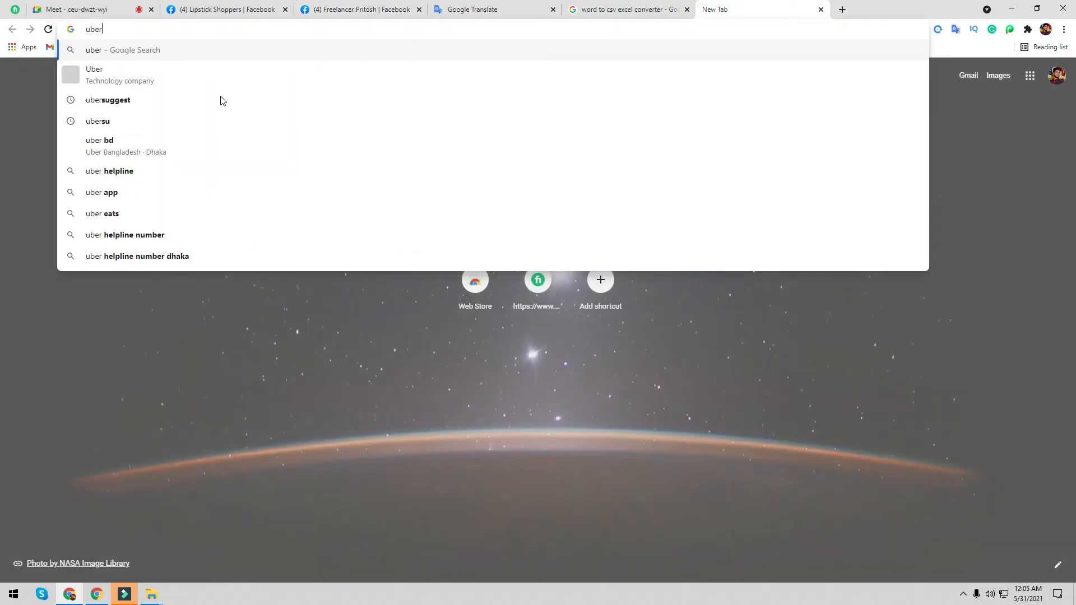
{"action": "left_click", "coordinate": [182, 101]}
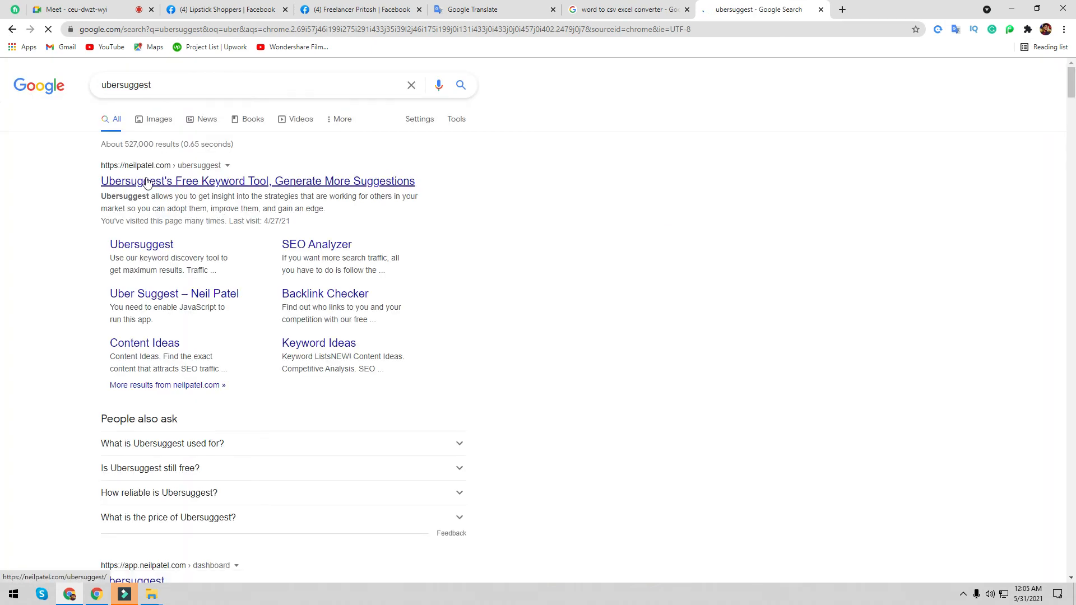
{"action": "left_click", "coordinate": [149, 184]}
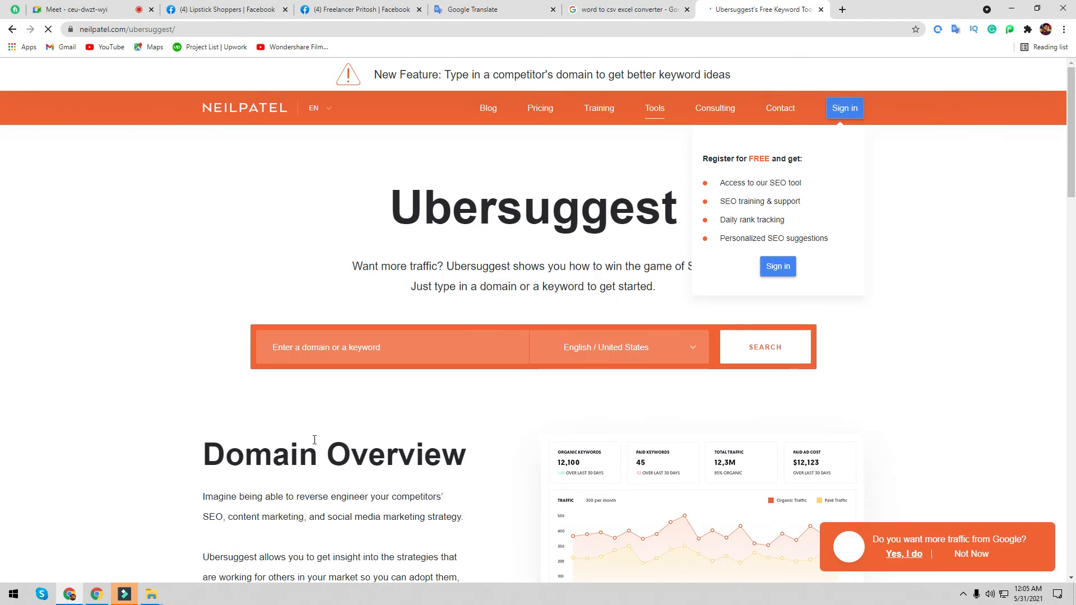
- Paste 'lipstick' into the Ubersuggest keyword box and run the search
{"action": "right_click", "coordinate": [326, 349]}
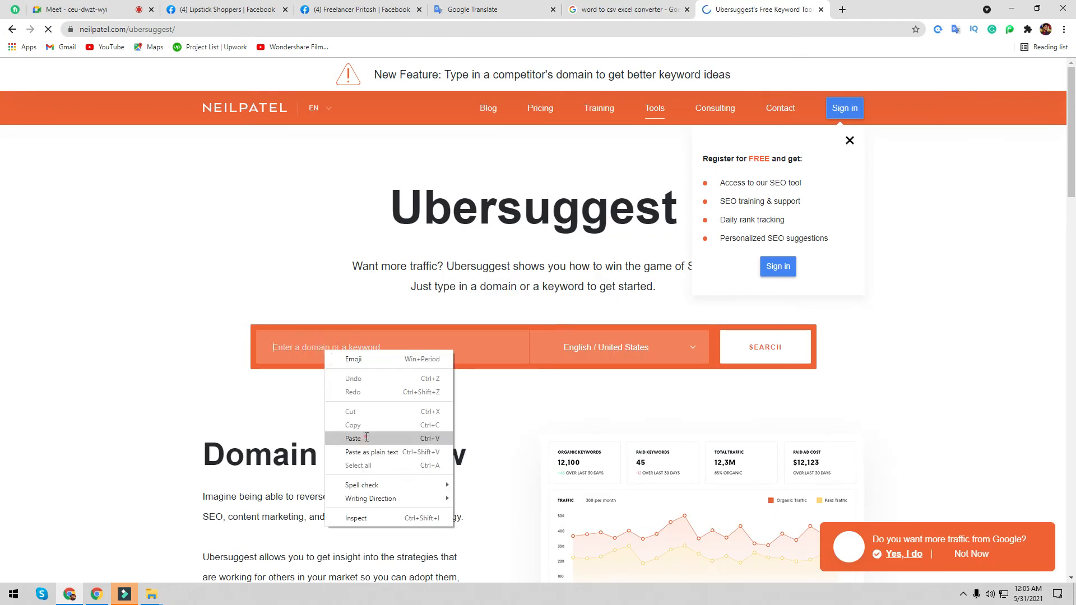
{"action": "left_click", "coordinate": [364, 439]}
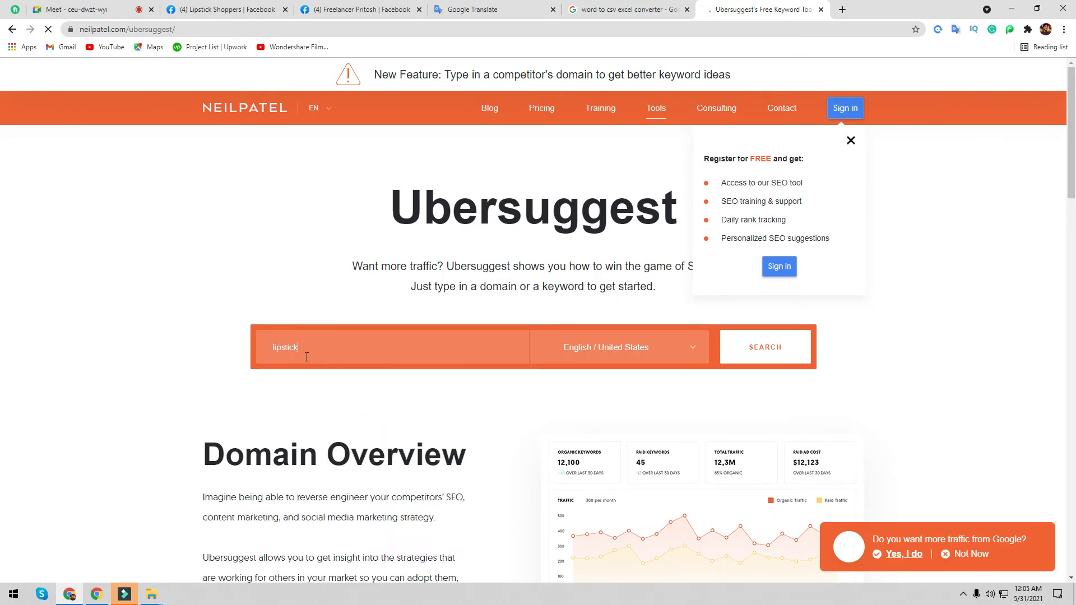
{"action": "left_click", "coordinate": [764, 356]}
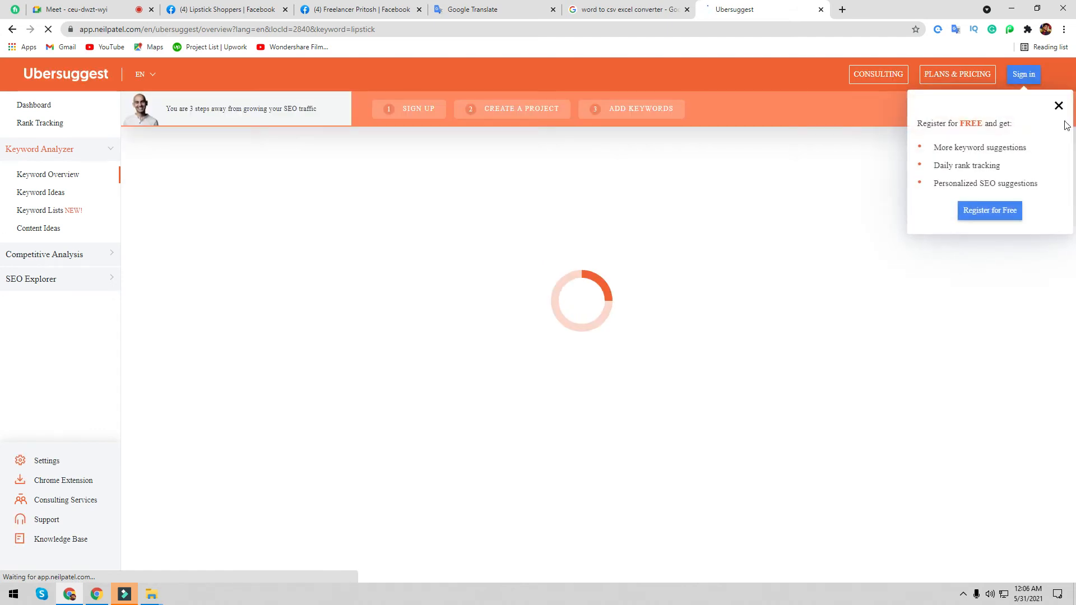
- Dismiss the registration popup, open Keyword Ideas for lipstick, and Copy All to the clipboard
{"action": "left_click", "coordinate": [1059, 105]}
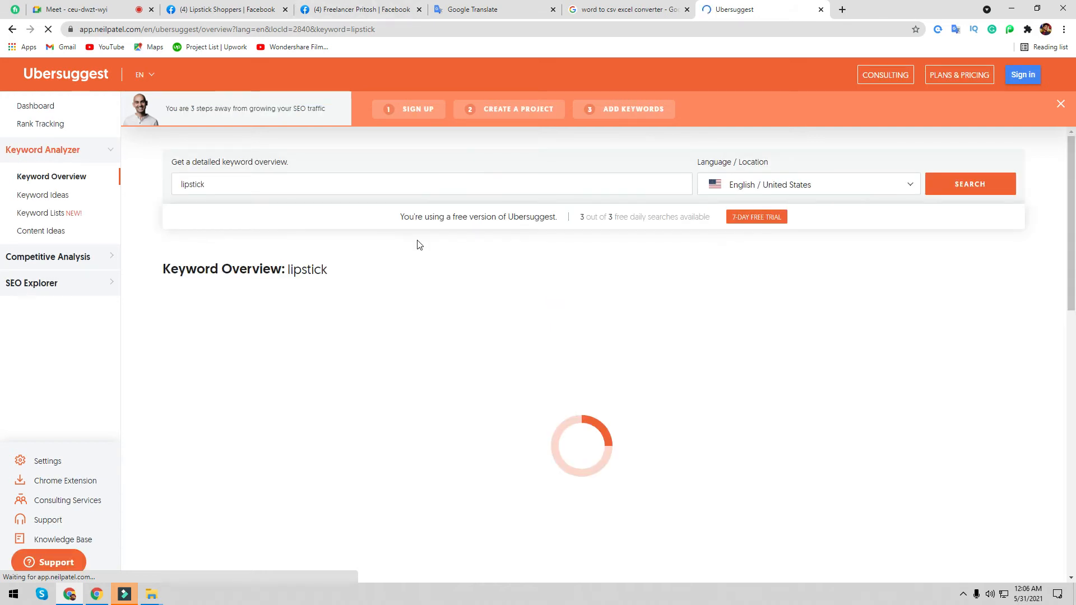
{"action": "left_click", "coordinate": [48, 196]}
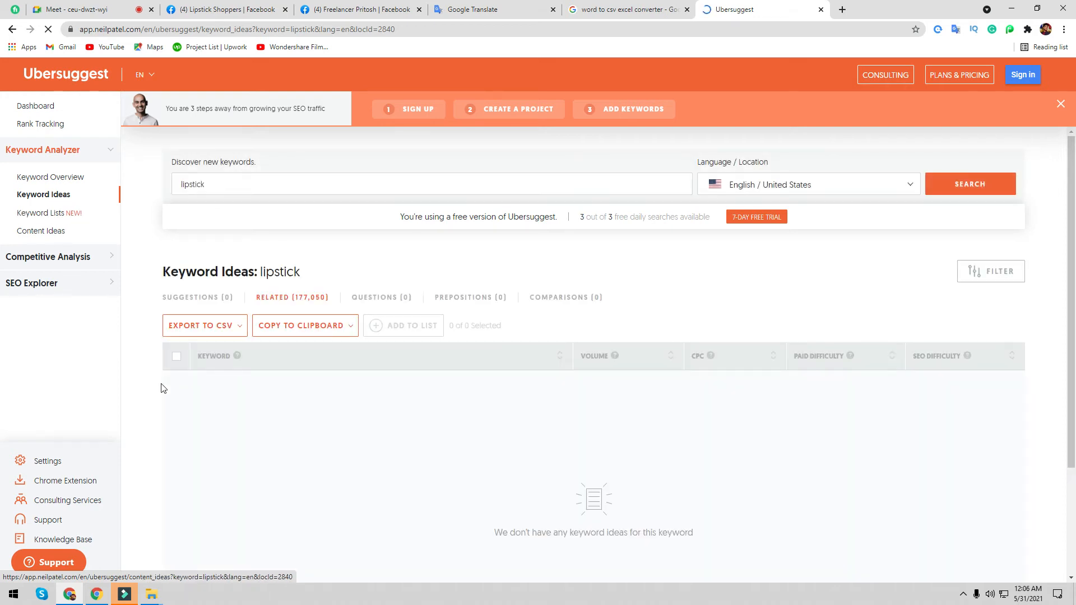
{"action": "scroll", "coordinate": [645, 404], "scroll_direction": "down", "scroll_amount": 3}
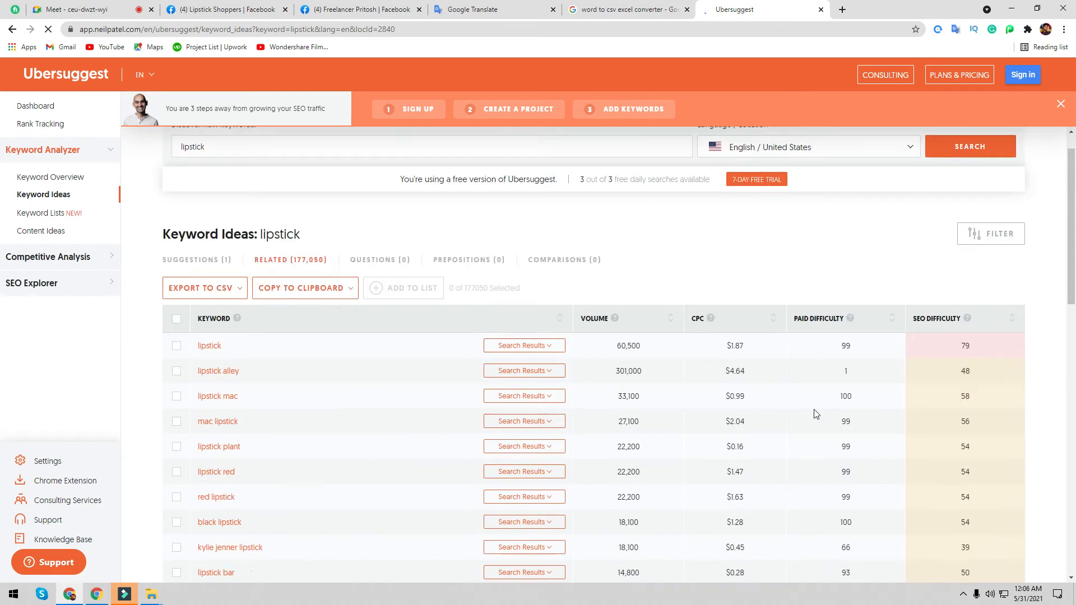
{"action": "scroll", "coordinate": [638, 428], "scroll_direction": "up", "scroll_amount": 3}
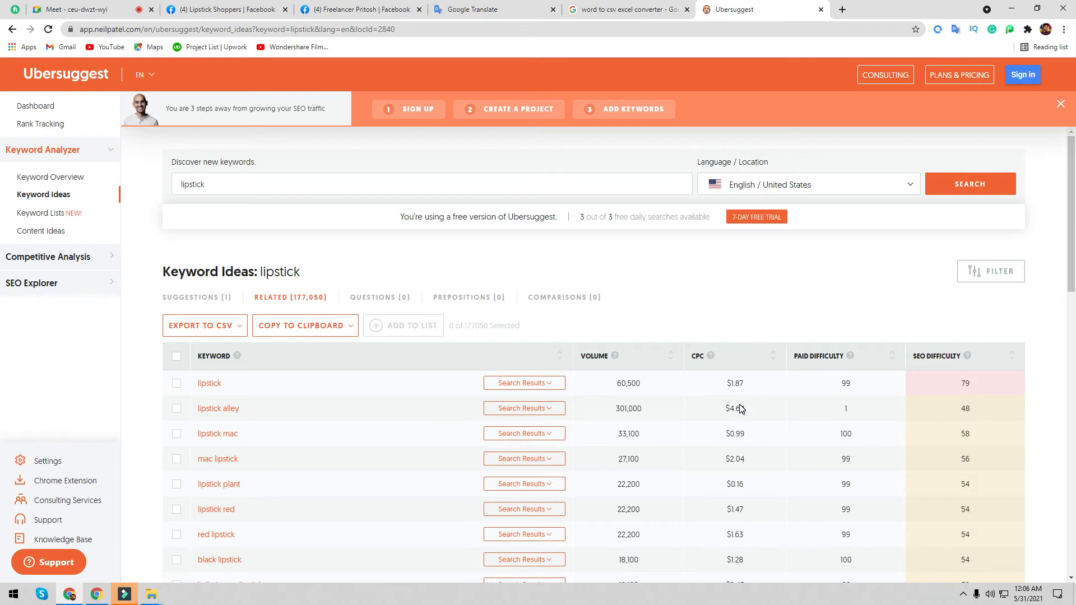
{"action": "scroll", "coordinate": [718, 406], "scroll_direction": "down", "scroll_amount": 2}
{"action": "scroll", "coordinate": [257, 315], "scroll_direction": "up", "scroll_amount": 2}
{"action": "scroll", "coordinate": [515, 563], "scroll_direction": "down", "scroll_amount": 5}
{"action": "scroll", "coordinate": [392, 448], "scroll_direction": "up", "scroll_amount": 5}
{"action": "left_click", "coordinate": [307, 326]}
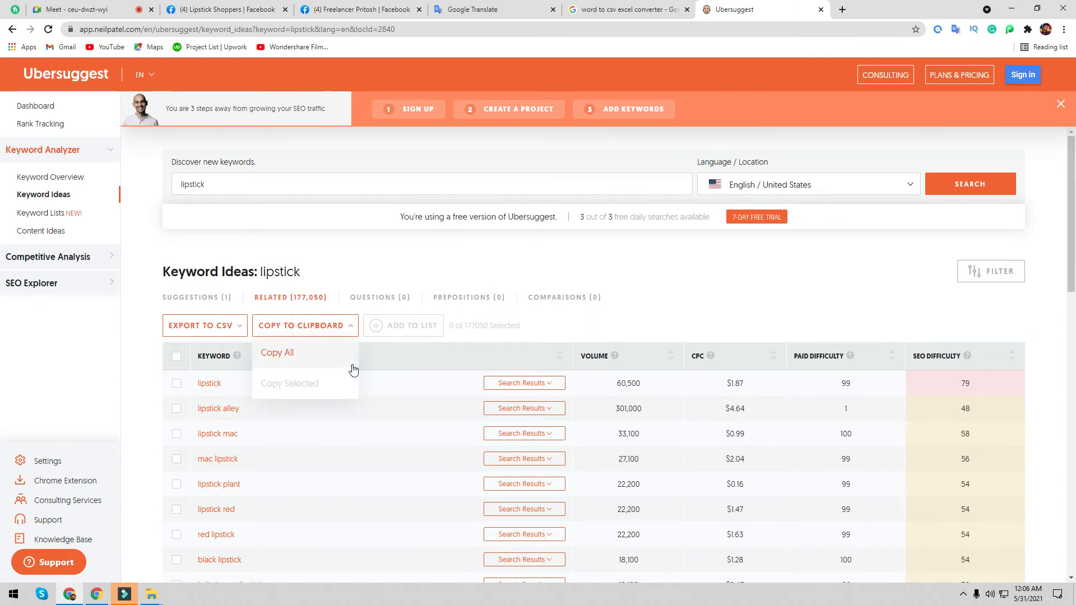
{"action": "left_click", "coordinate": [323, 358]}
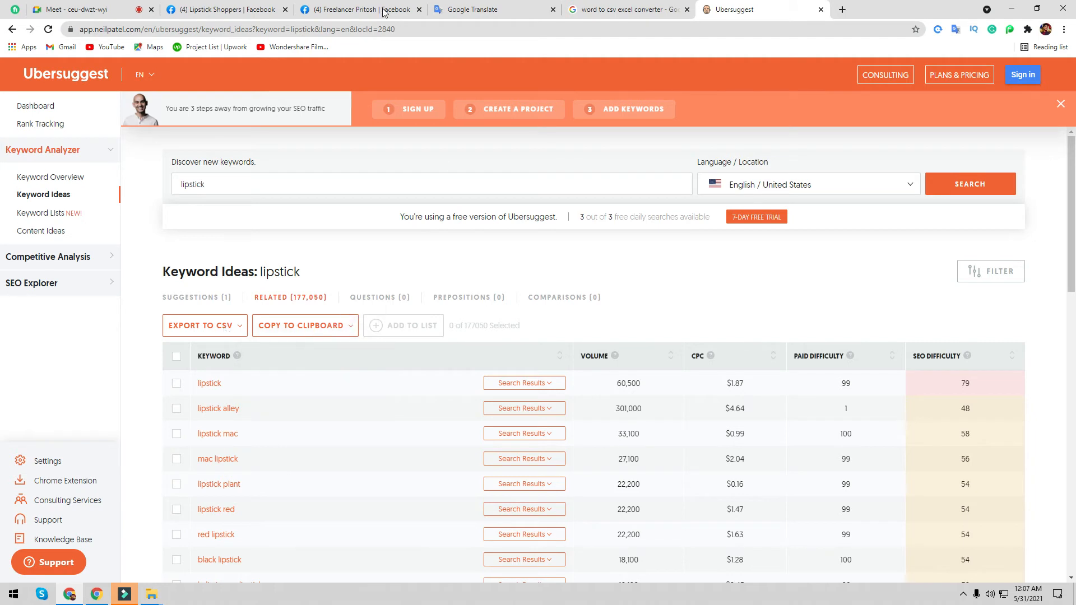
- Paste the copied lipstick keyword list into the Lipstick Shoppers Impressum field
{"action": "left_click", "coordinate": [224, 9]}
{"action": "scroll", "coordinate": [606, 392], "scroll_direction": "down", "scroll_amount": 5}
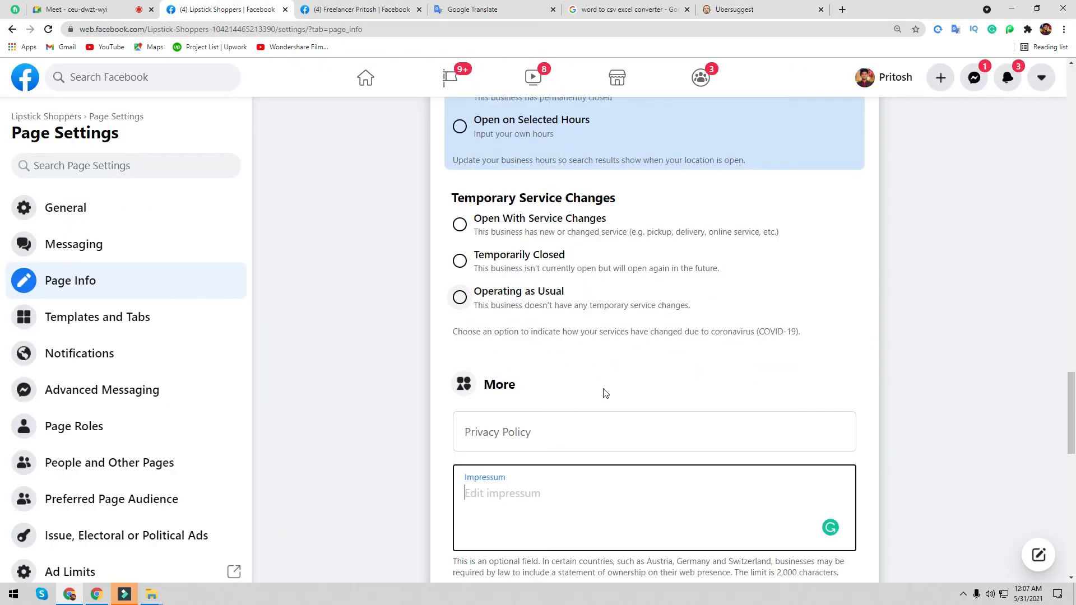
{"action": "key", "text": "ctrl+v"}
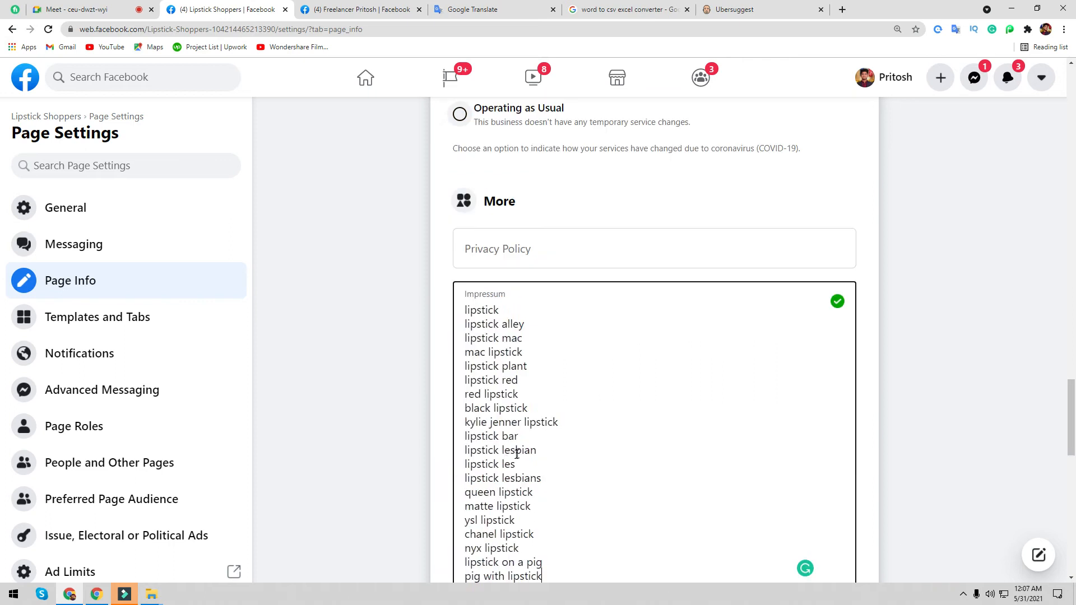
{"action": "scroll", "coordinate": [597, 415], "scroll_direction": "down", "scroll_amount": 5}
{"action": "scroll", "coordinate": [474, 232], "scroll_direction": "up", "scroll_amount": 3}
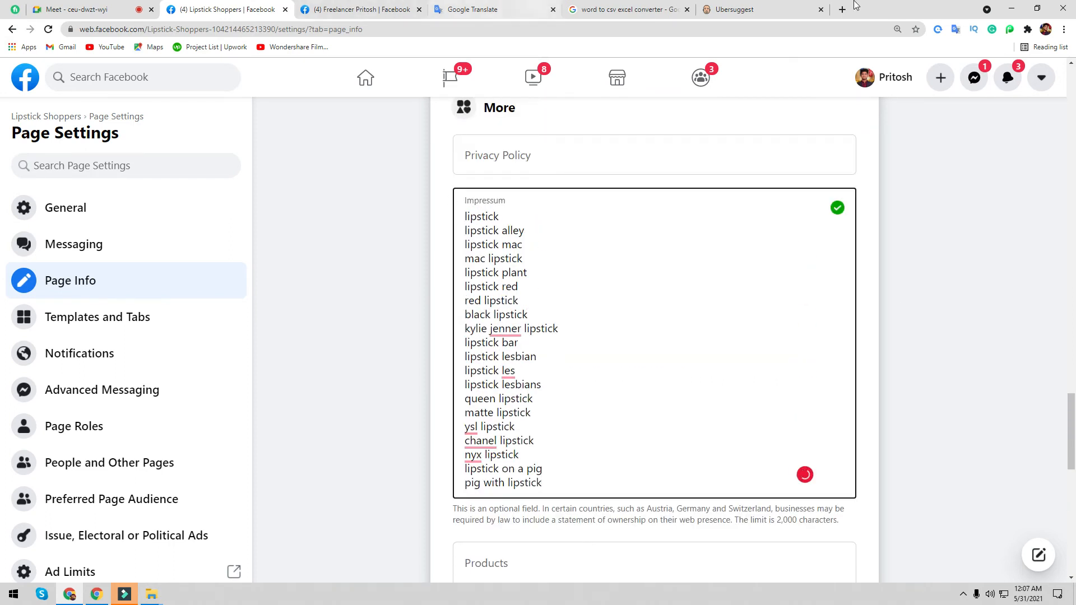
- Compare against Ubersuggest, checking the CSV export options and the 20 free keyword results
{"action": "left_click", "coordinate": [760, 15]}
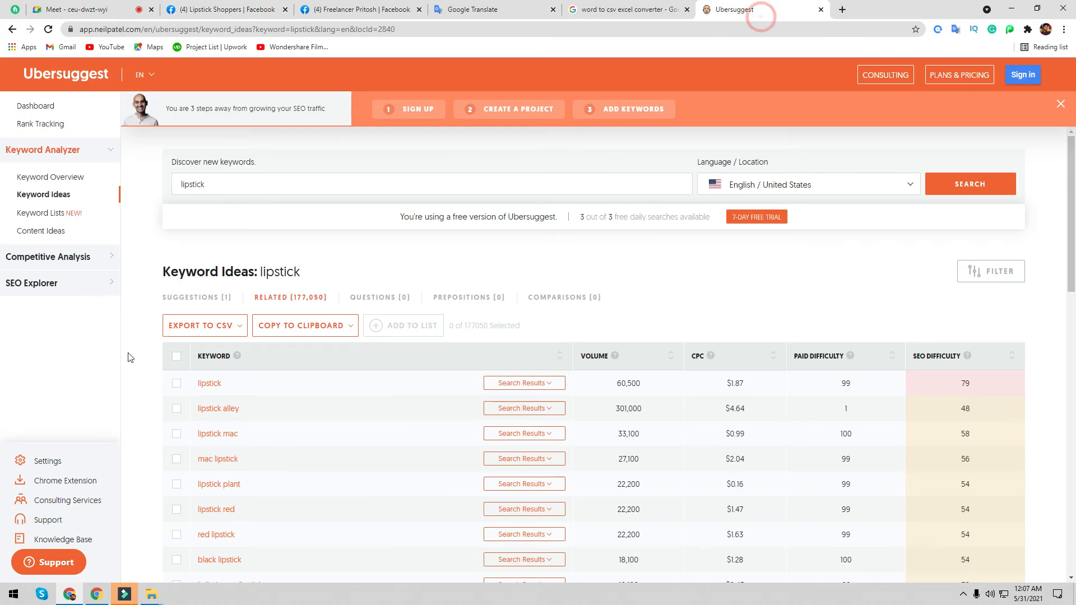
{"action": "left_click", "coordinate": [234, 331]}
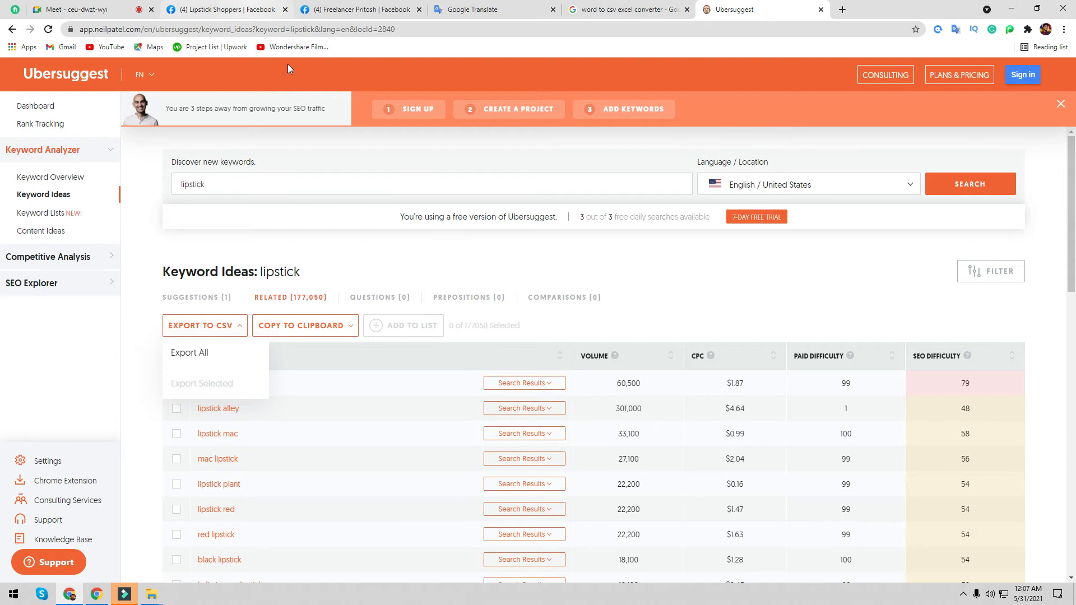
{"action": "left_click", "coordinate": [246, 10]}
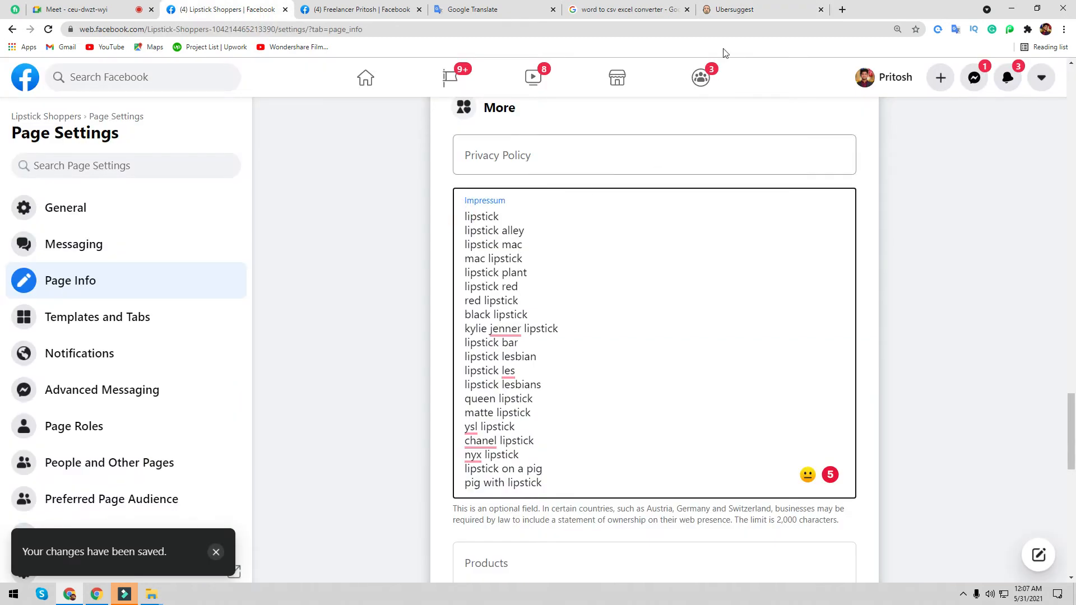
{"action": "left_click", "coordinate": [708, 10]}
{"action": "scroll", "coordinate": [441, 493], "scroll_direction": "down", "scroll_amount": 3}
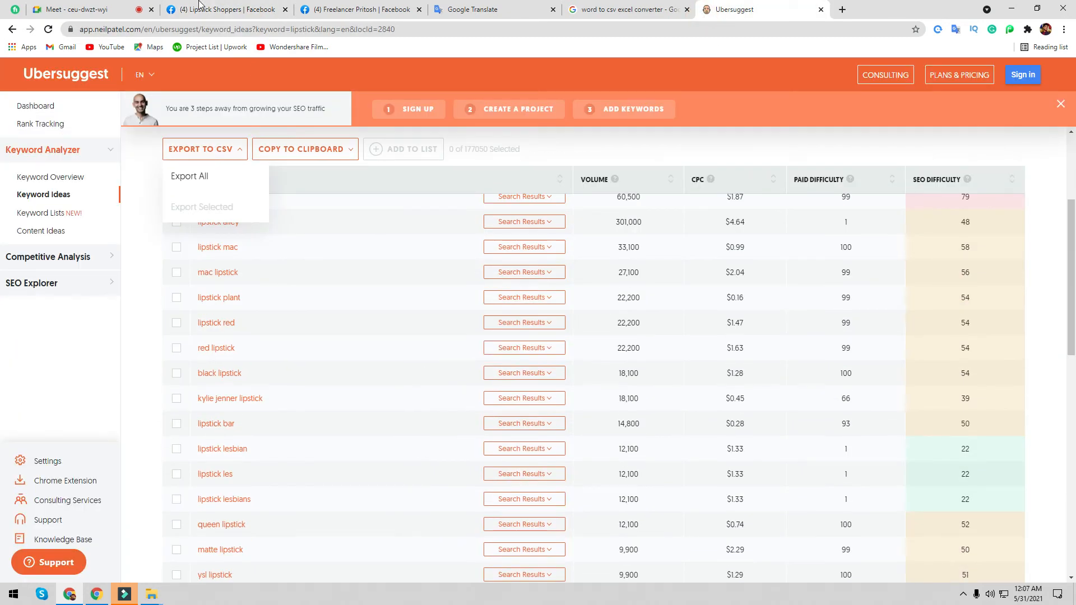
{"action": "left_click", "coordinate": [202, 9]}
{"action": "left_click", "coordinate": [740, 9]}
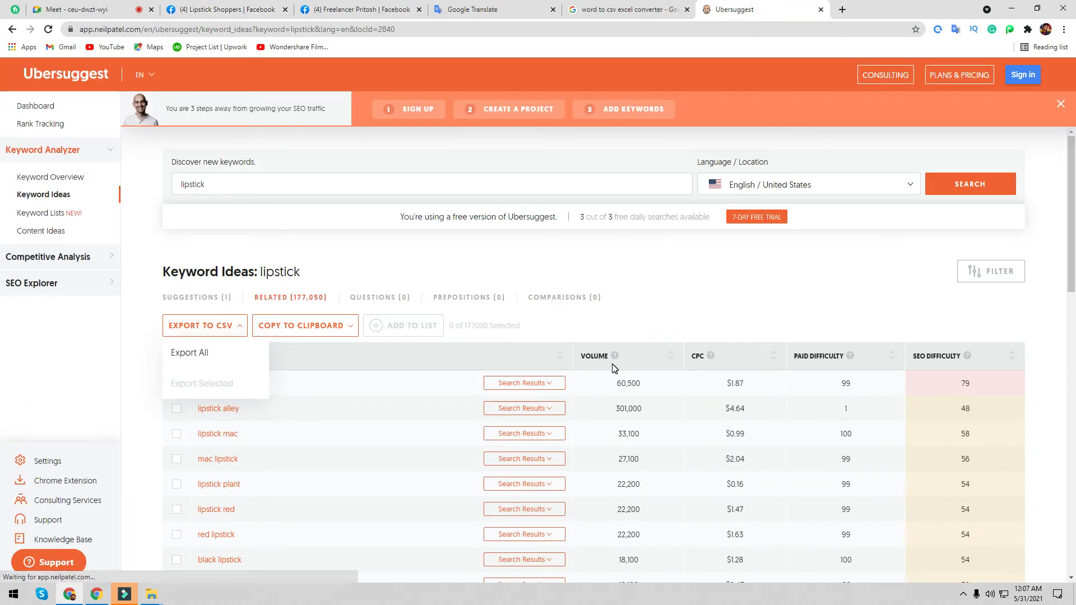
{"action": "scroll", "coordinate": [711, 418], "scroll_direction": "down", "scroll_amount": 2}
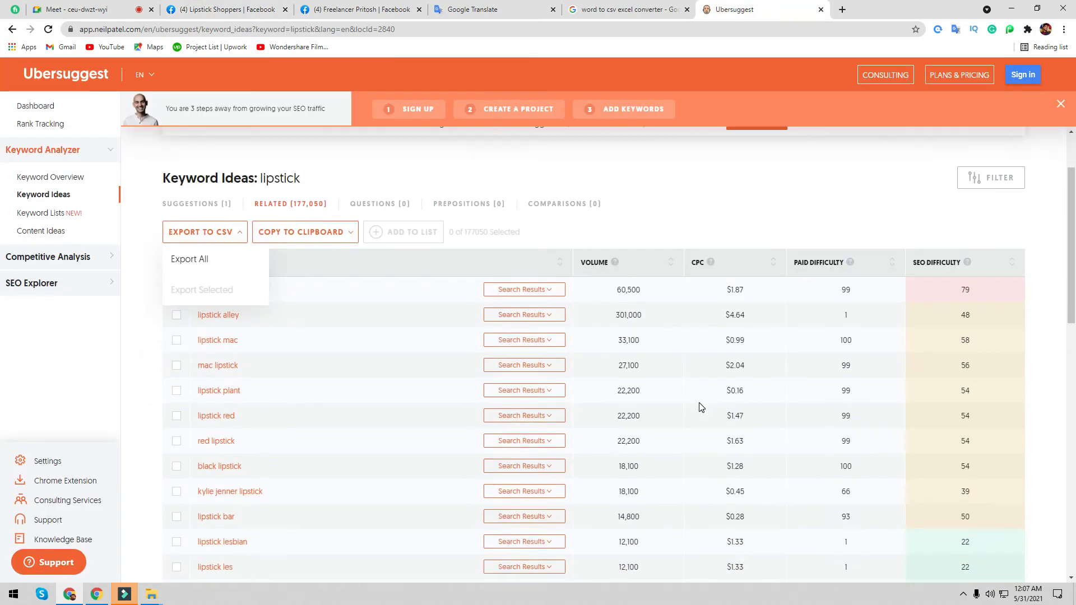
{"action": "scroll", "coordinate": [643, 325], "scroll_direction": "down", "scroll_amount": 5}
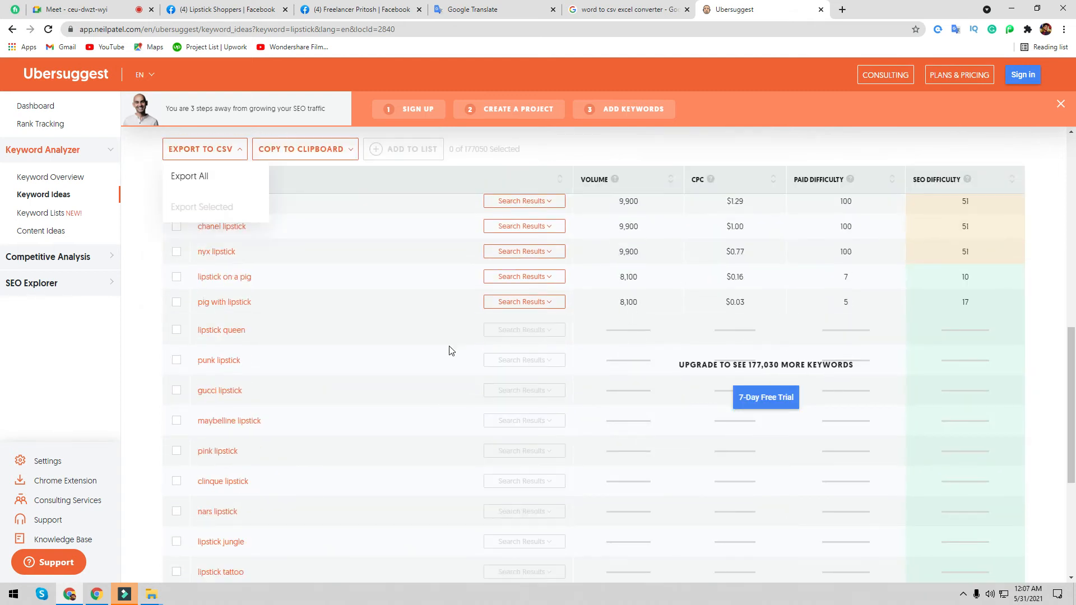
{"action": "scroll", "coordinate": [606, 423], "scroll_direction": "up", "scroll_amount": 2}
{"action": "scroll", "coordinate": [616, 415], "scroll_direction": "up", "scroll_amount": 9}
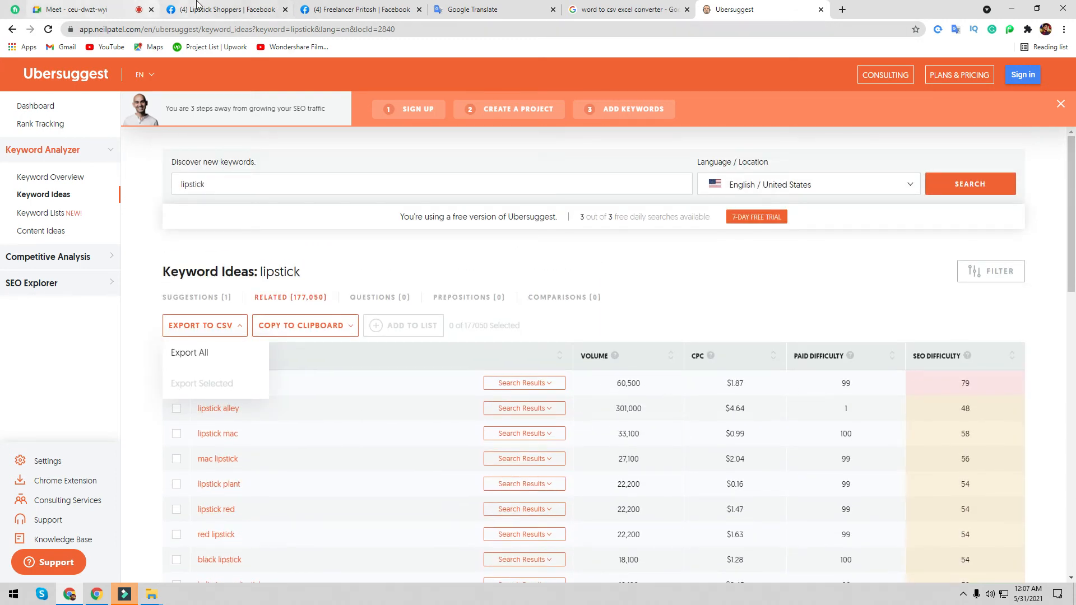
- Prefix # to the first ten Impressum keywords, from lipstick through lipstick bar
{"action": "left_click", "coordinate": [257, 9]}
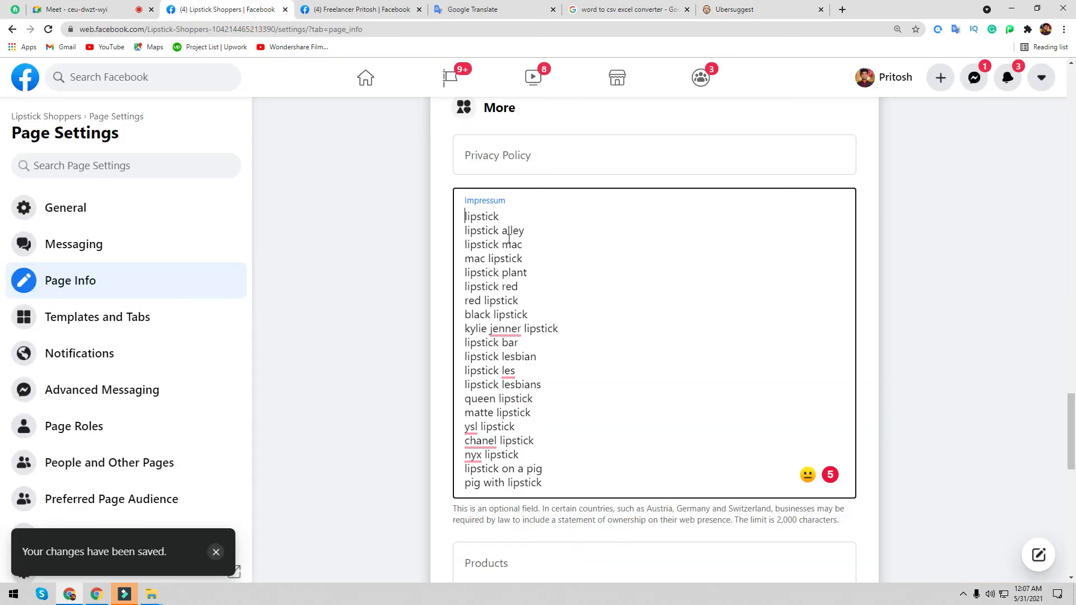
{"action": "type", "text": "#"}
{"action": "left_click", "coordinate": [463, 231]}
{"action": "type", "text": "#"}
{"action": "left_click", "coordinate": [464, 245]}
{"action": "type", "text": "#"}
{"action": "left_click", "coordinate": [464, 259]}
{"action": "type", "text": "#"}
{"action": "left_click", "coordinate": [464, 273]}
{"action": "type", "text": "#"}
{"action": "left_click", "coordinate": [464, 288]}
{"action": "type", "text": "#"}
{"action": "left_click", "coordinate": [459, 308]}
{"action": "type", "text": "#"}
{"action": "left_click", "coordinate": [460, 315]}
{"action": "type", "text": "#"}
{"action": "left_click", "coordinate": [462, 330]}
{"action": "type", "text": "#"}
{"action": "left_click", "coordinate": [462, 349]}
{"action": "type", "text": "#"}
- Prefix # to the remaining keywords, from lipstick lesbian through pig with lipstick
{"action": "left_click", "coordinate": [462, 356]}
{"action": "type", "text": "#"}
{"action": "type", "text": "#"}
{"action": "left_click", "coordinate": [465, 384]}
{"action": "type", "text": "#"}
{"action": "left_click", "coordinate": [464, 412]}
{"action": "type", "text": "#"}
{"action": "left_click", "coordinate": [457, 396]}
{"action": "type", "text": "#"}
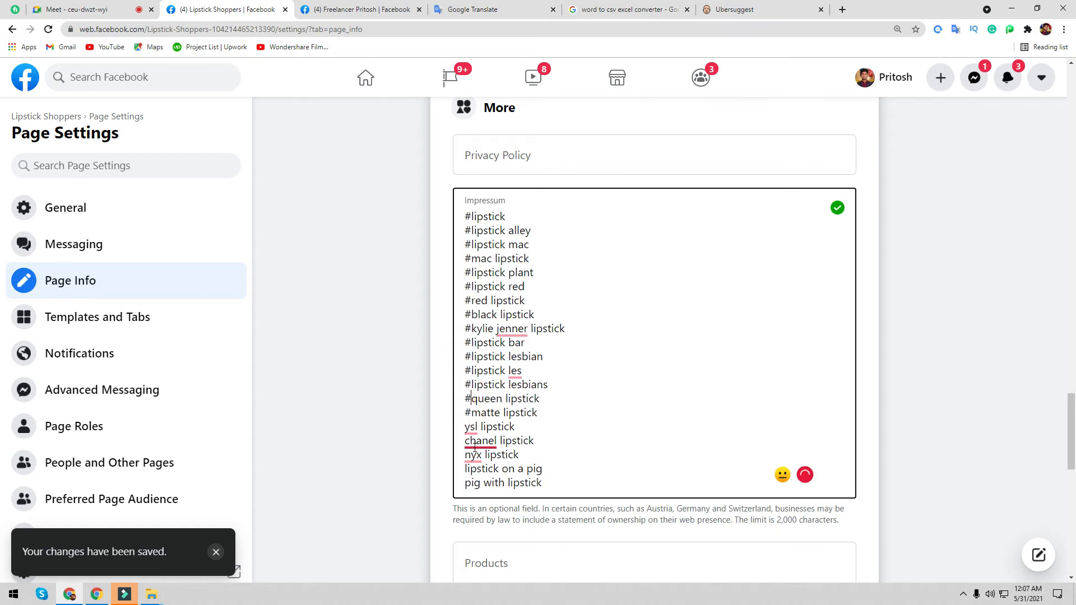
{"action": "left_click", "coordinate": [465, 426]}
{"action": "type", "text": "#"}
{"action": "left_click", "coordinate": [463, 440]}
{"action": "type", "text": "#"}
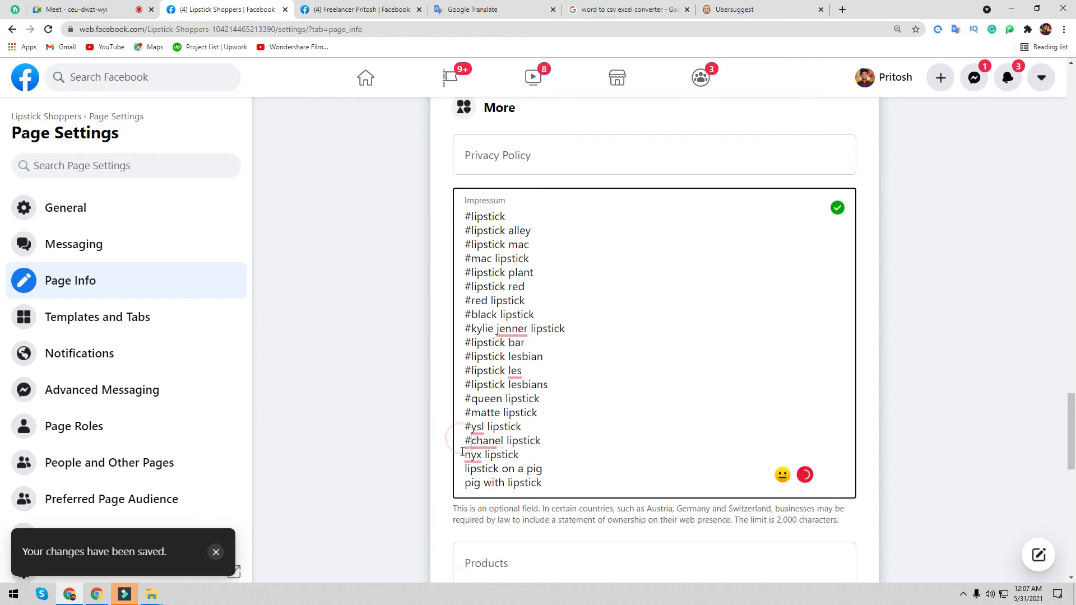
{"action": "left_click", "coordinate": [457, 455]}
{"action": "type", "text": "#"}
{"action": "left_click", "coordinate": [459, 470]}
{"action": "type", "text": "#"}
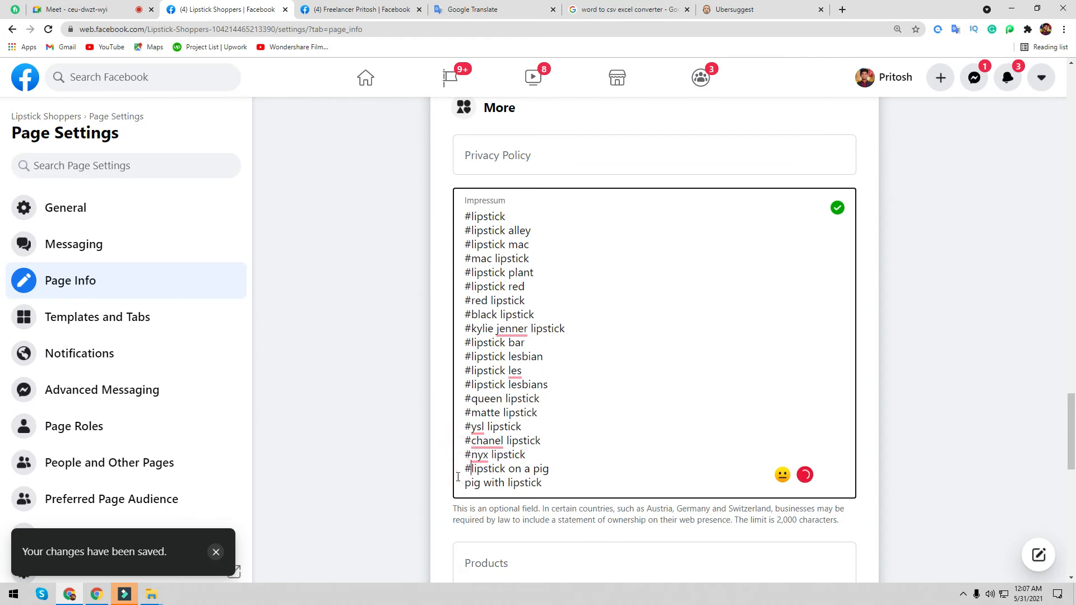
{"action": "left_click", "coordinate": [461, 483]}
{"action": "type", "text": "#"}
{"action": "left_click", "coordinate": [505, 232]}
- Underscore #lipstick_alley, #lipstick_mac, #mac_lipstick and #lipstick_plant in the Impressum field
{"action": "key", "text": "BackSpace"}
{"action": "type", "text": "_"}
{"action": "left_click", "coordinate": [509, 246]}
{"action": "key", "text": "BackSpace"}
{"action": "type", "text": "_"}
{"action": "left_click", "coordinate": [495, 259]}
{"action": "key", "text": "BackSpace"}
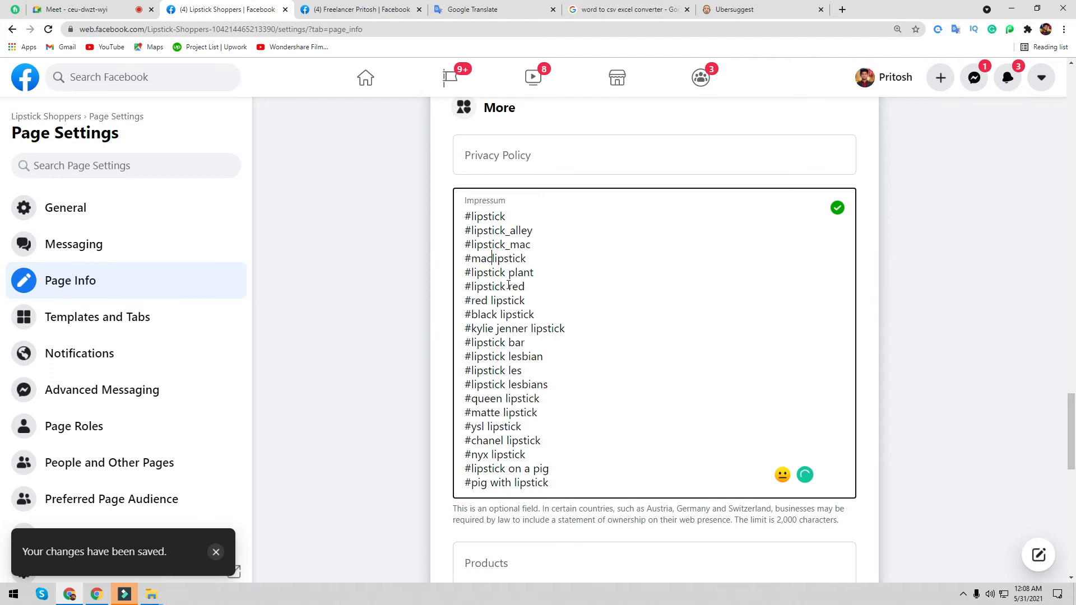
{"action": "type", "text": "_"}
{"action": "left_click", "coordinate": [509, 274]}
{"action": "key", "text": "BackSpace"}
{"action": "type", "text": "_"}
- Underscore #lipstick_red, #red_lipstick, #black_lipstick and the kylie_jenner lipstick hashtag
{"action": "left_click", "coordinate": [508, 287]}
{"action": "key", "text": "BackSpace"}
{"action": "type", "text": "_"}
{"action": "left_click", "coordinate": [493, 300]}
{"action": "key", "text": "BackSpace"}
{"action": "type", "text": "_"}
{"action": "left_click", "coordinate": [502, 315]}
{"action": "key", "text": "BackSpace"}
{"action": "type", "text": "_"}
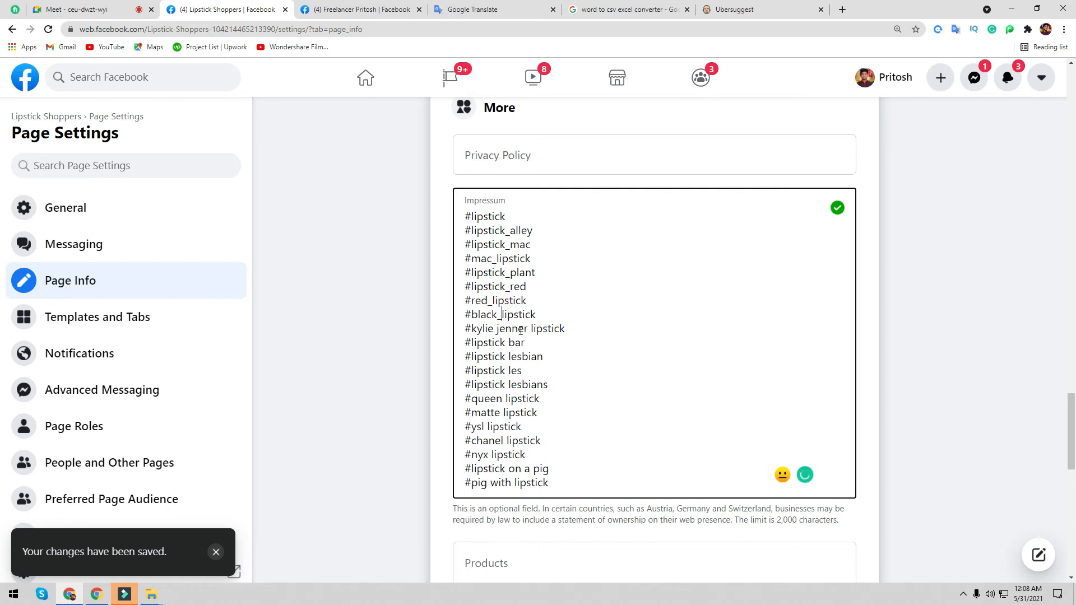
{"action": "left_click", "coordinate": [530, 328]}
{"action": "key", "text": "BackSpace"}
{"action": "type", "text": "_"}
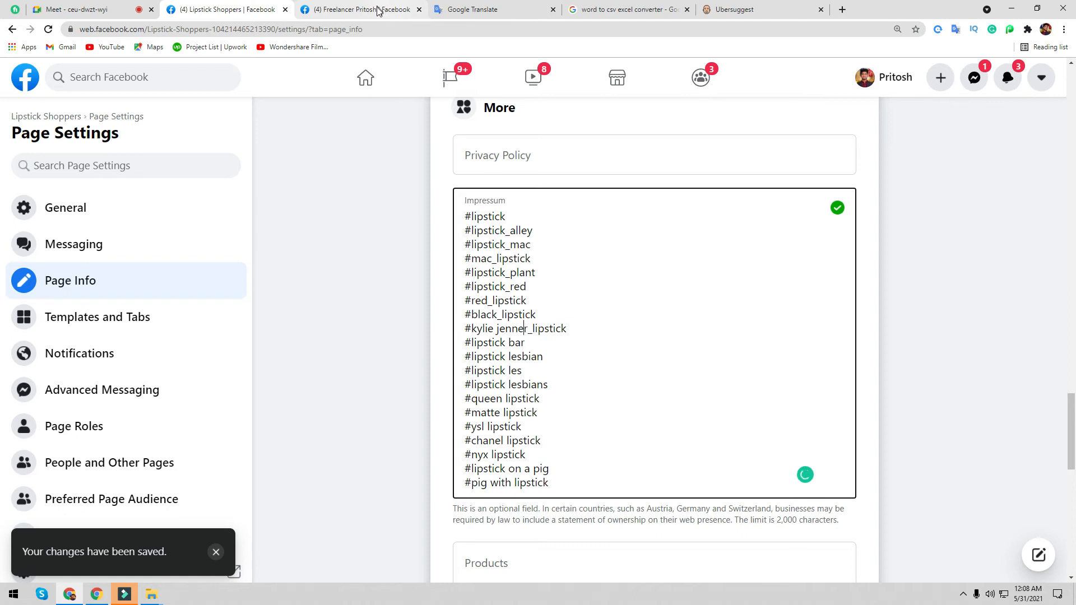
{"action": "key", "text": "Left"}
{"action": "key", "text": "Left"}
{"action": "key", "text": "Left"}
{"action": "key", "text": "Left"}
{"action": "key", "text": "Left"}
{"action": "key", "text": "BackSpace"}
{"action": "type", "text": "_"}
- Underscore #lipstick_bar, #lipstick_lesbian, #lipstick_les and #lipstick_lesbians
{"action": "left_click", "coordinate": [510, 343]}
{"action": "key", "text": "BackSpace"}
{"action": "type", "text": "_"}
{"action": "left_click", "coordinate": [509, 355]}
{"action": "key", "text": "BackSpace"}
{"action": "type", "text": "_"}
{"action": "left_click", "coordinate": [509, 372]}
{"action": "key", "text": "BackSpace"}
{"action": "type", "text": "_"}
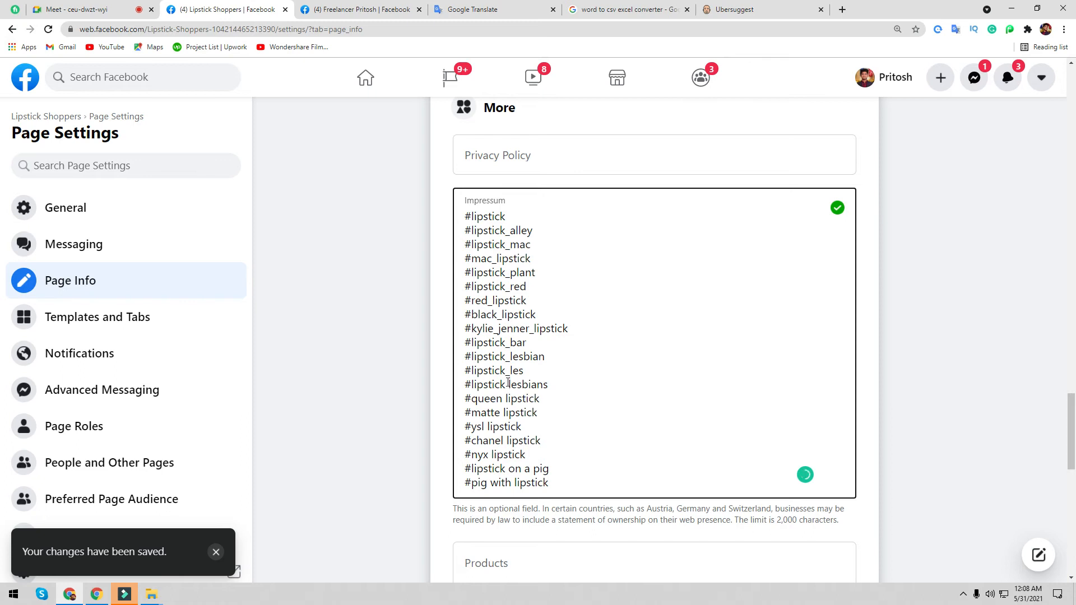
{"action": "left_click", "coordinate": [509, 384]}
{"action": "key", "text": "BackSpace"}
{"action": "type", "text": "_"}
- Underscore #queen_lipstick, #matte_lipstick, #ysl_lipstick, #chanel_lipstick and #nyx_lipstick
{"action": "left_click", "coordinate": [508, 400]}
{"action": "key", "text": "BackSpace"}
{"action": "type", "text": "_"}
{"action": "left_click", "coordinate": [504, 413]}
{"action": "key", "text": "BackSpace"}
{"action": "type", "text": "_"}
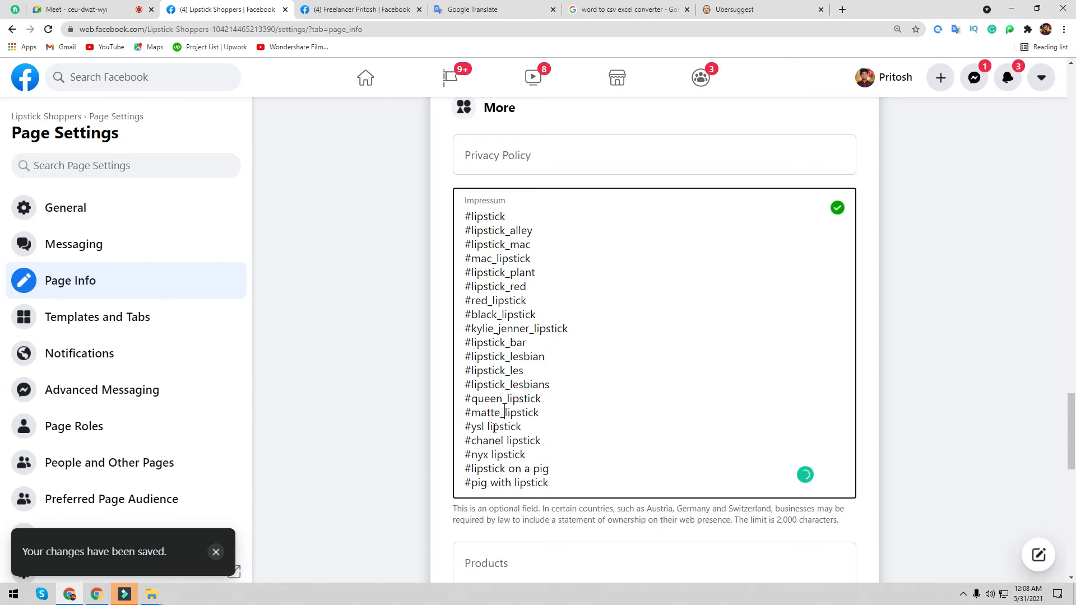
{"action": "left_click", "coordinate": [490, 427]}
{"action": "key", "text": "BackSpace"}
{"action": "type", "text": "_"}
{"action": "left_click", "coordinate": [509, 441]}
{"action": "key", "text": "BackSpace"}
{"action": "type", "text": "_"}
{"action": "left_click", "coordinate": [493, 455]}
{"action": "key", "text": "BackSpace"}
{"action": "type", "text": "_"}
- Turn the last two into #lipstick_on_a_pig and #pig_with_lipstick, then save the Impressum field
{"action": "left_click", "coordinate": [510, 470]}
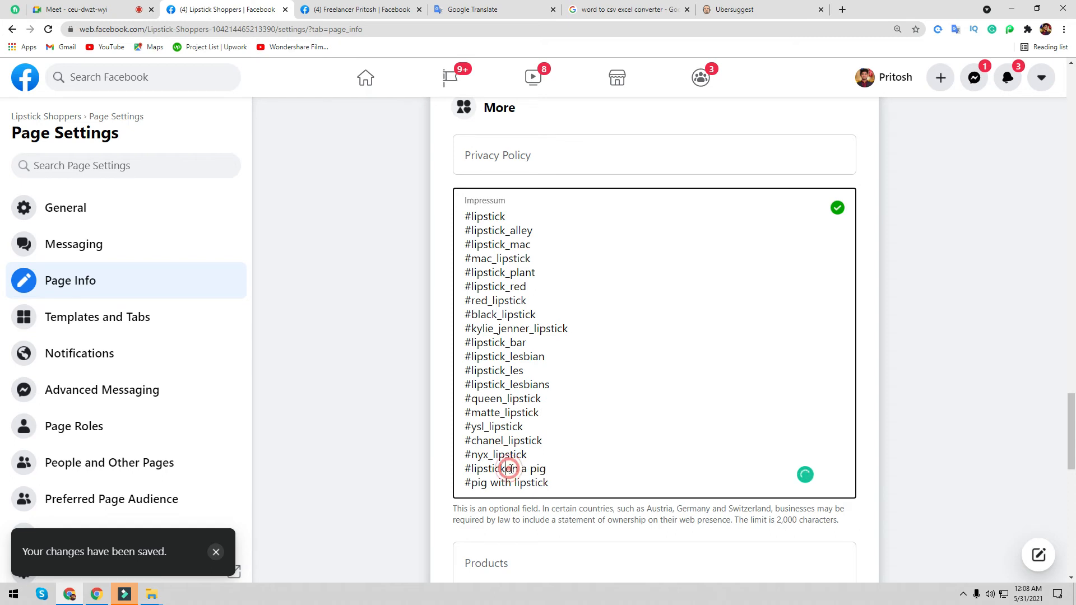
{"action": "key", "text": "BackSpace"}
{"action": "type", "text": "_"}
{"action": "left_click", "coordinate": [529, 470]}
{"action": "key", "text": "BackSpace"}
{"action": "left_click", "coordinate": [529, 469]}
{"action": "type", "text": "_"}
{"action": "left_click", "coordinate": [539, 469]}
{"action": "key", "text": "BackSpace"}
{"action": "type", "text": "_"}
{"action": "left_click", "coordinate": [516, 483]}
{"action": "key", "text": "BackSpace"}
{"action": "type", "text": "_"}
{"action": "left_click", "coordinate": [492, 483]}
{"action": "key", "text": "BackSpace"}
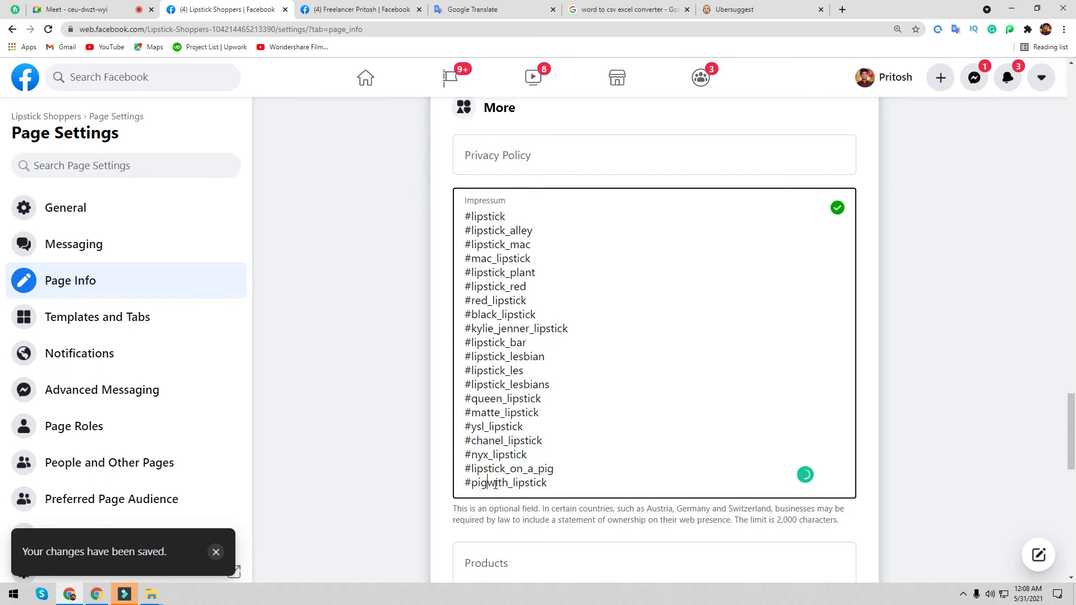
{"action": "type", "text": "_"}
{"action": "left_click", "coordinate": [372, 377]}
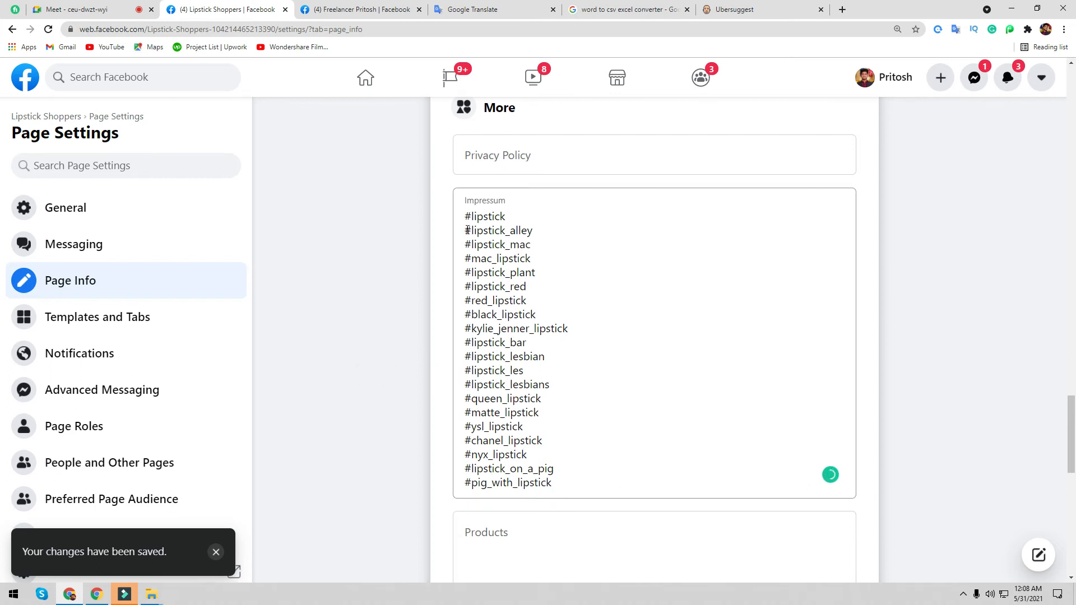
- Join #lipstick_alley, #lipstick_mac, #mac_lipstick and #lipstick_plant onto the first hashtag line
{"action": "left_click", "coordinate": [467, 230]}
{"action": "key", "text": "BackSpace"}
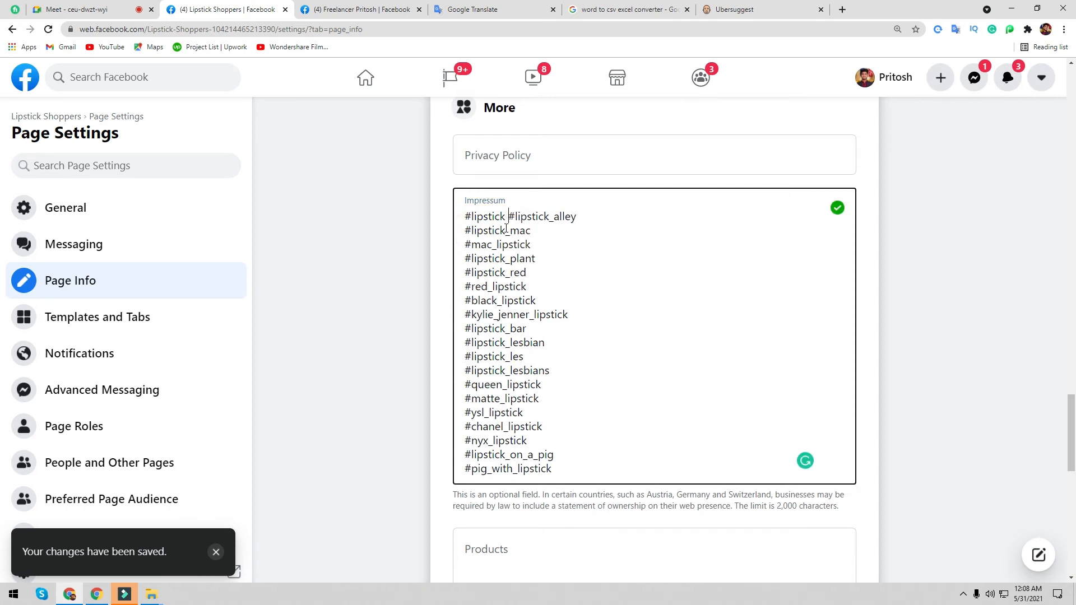
{"action": "left_click", "coordinate": [466, 230]}
{"action": "key", "text": "BackSpace"}
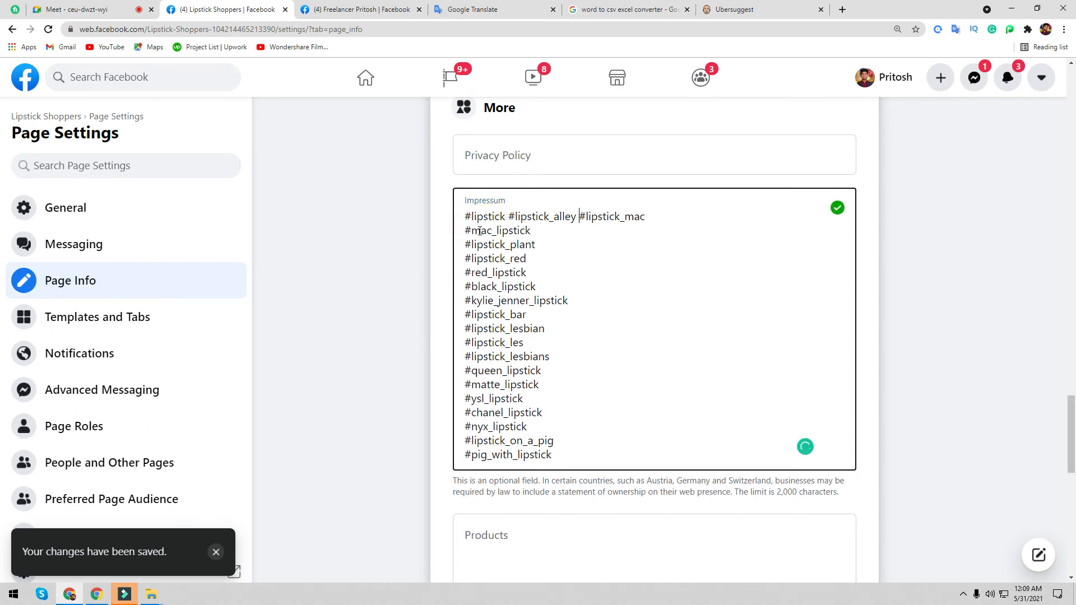
{"action": "left_click", "coordinate": [467, 229]}
{"action": "key", "text": "BackSpace"}
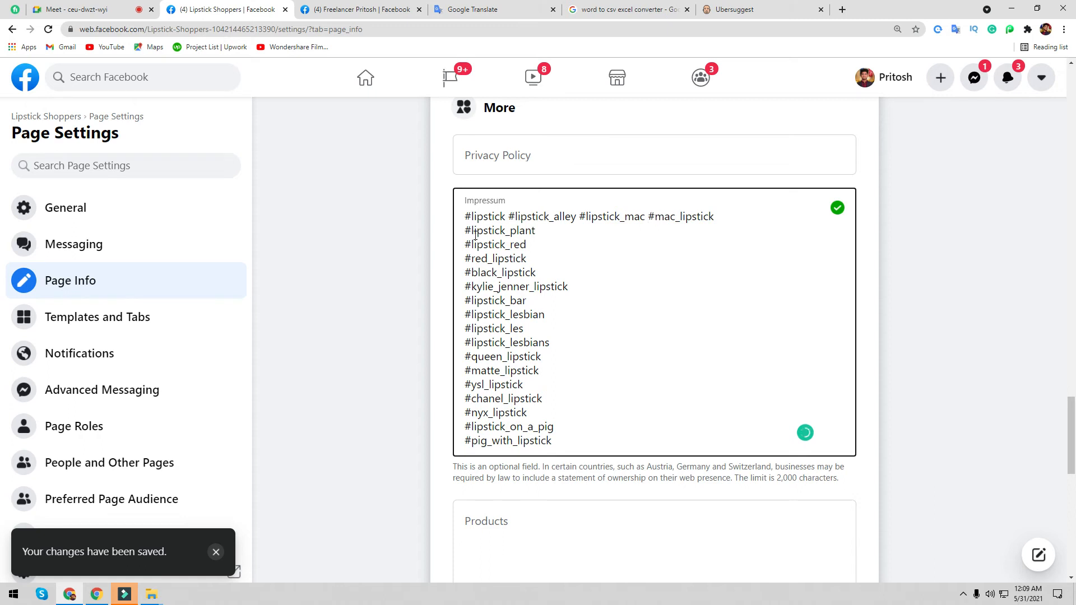
{"action": "left_click", "coordinate": [465, 230]}
{"action": "key", "text": "BackSpace"}
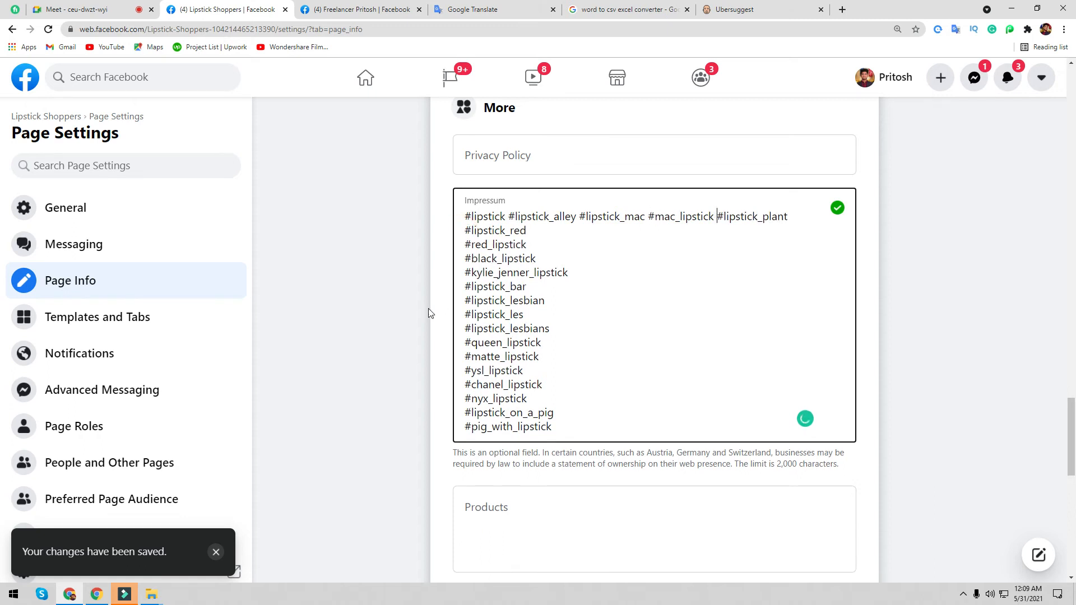
{"action": "left_click", "coordinate": [430, 313]}
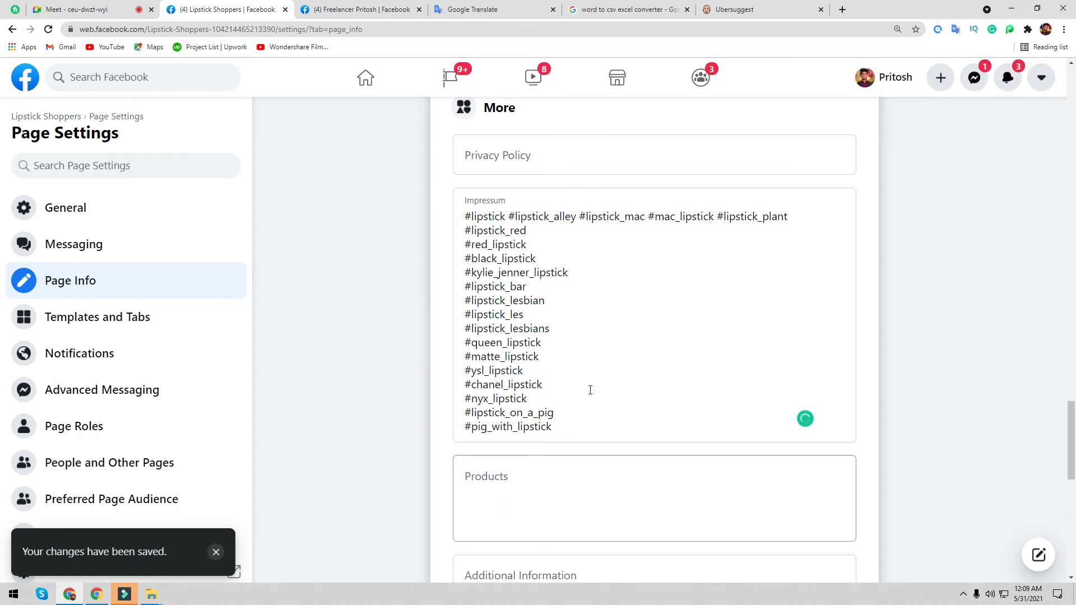
- Put focus in the Products field, then open a new blank browser tab
{"action": "scroll", "coordinate": [572, 409], "scroll_direction": "down", "scroll_amount": 2}
{"action": "left_click", "coordinate": [516, 386]}
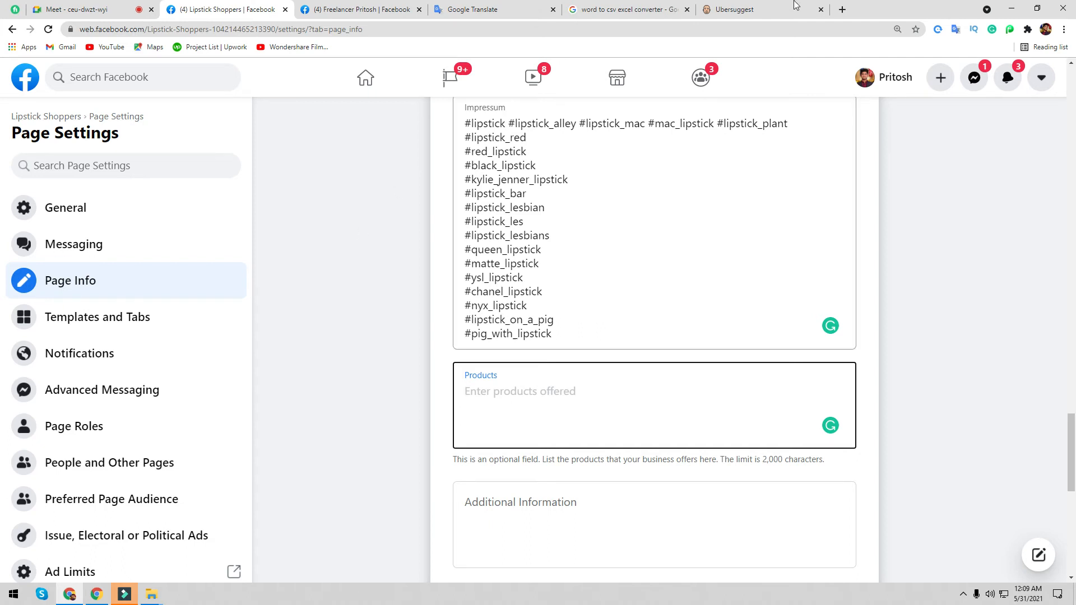
{"action": "left_click", "coordinate": [844, 11]}
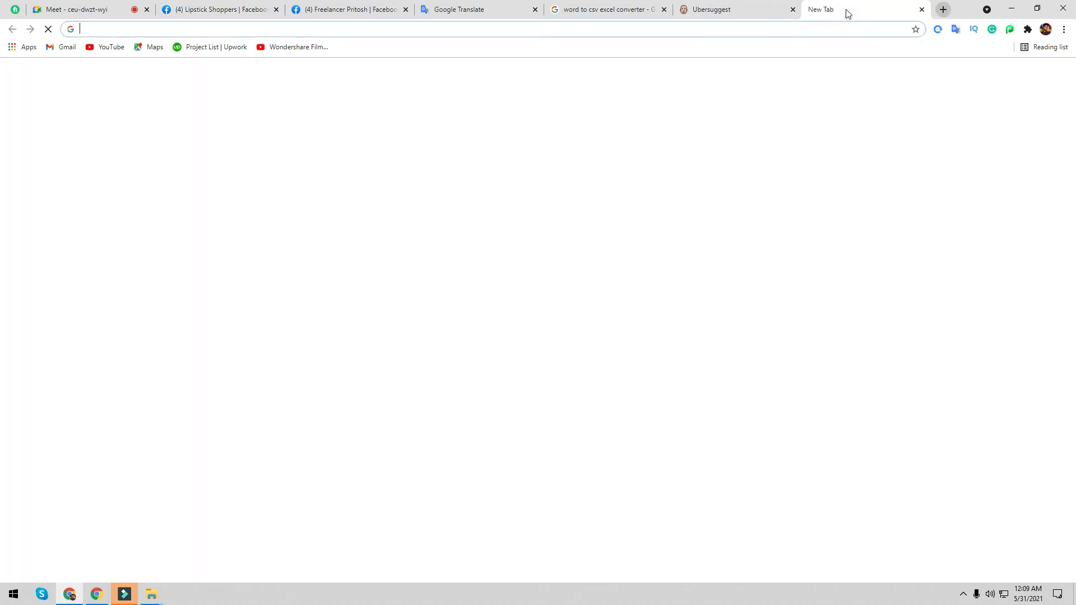
- Search Google for 'amazon' from the address bar and open the Amazon.com result
{"action": "type", "text": "amaz"}
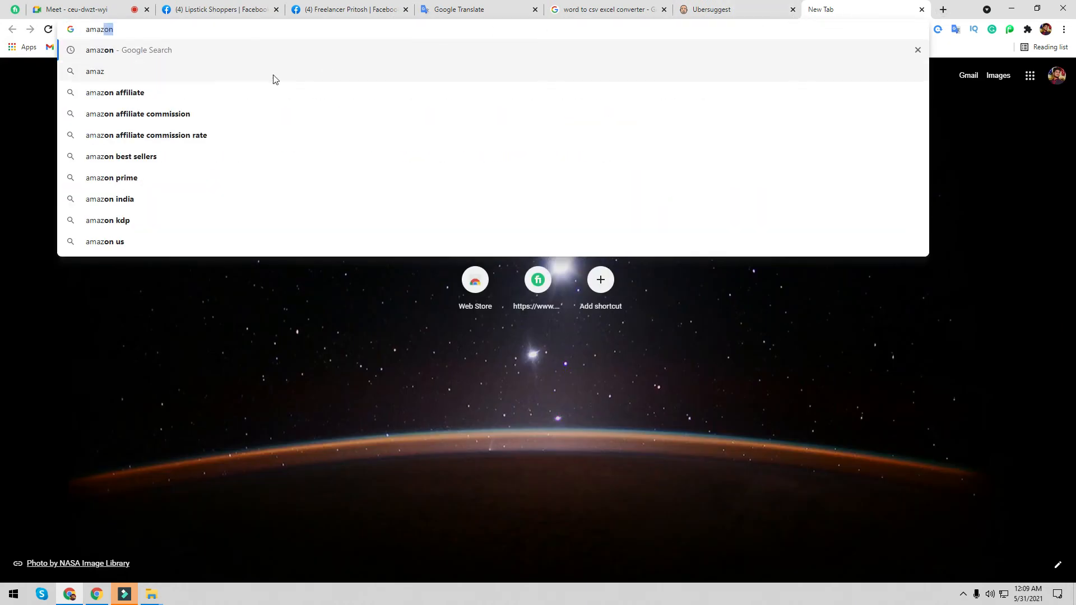
{"action": "left_click", "coordinate": [217, 55]}
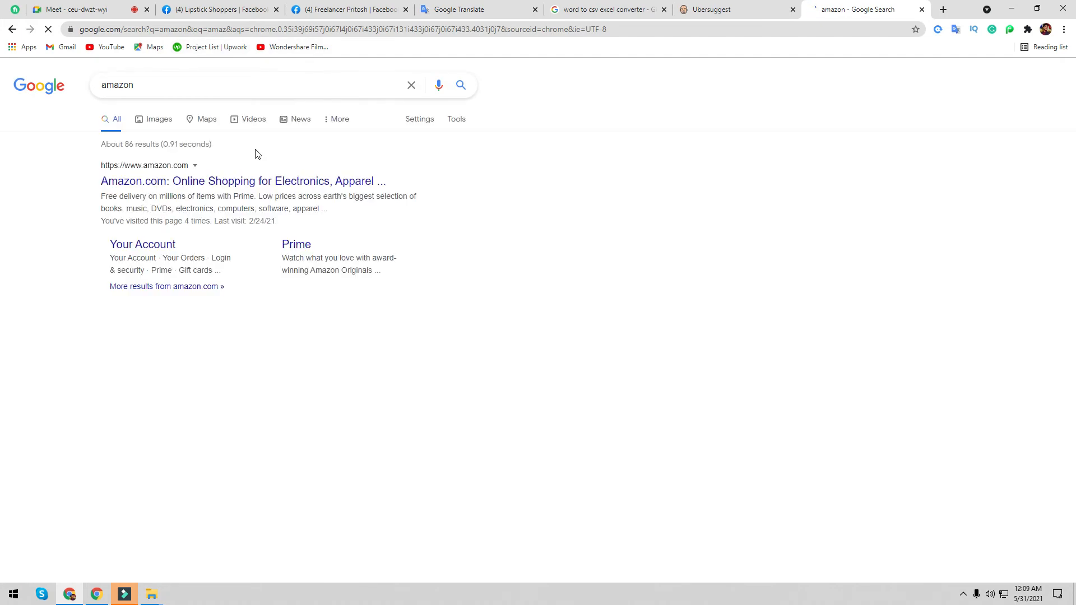
{"action": "left_click", "coordinate": [182, 184]}
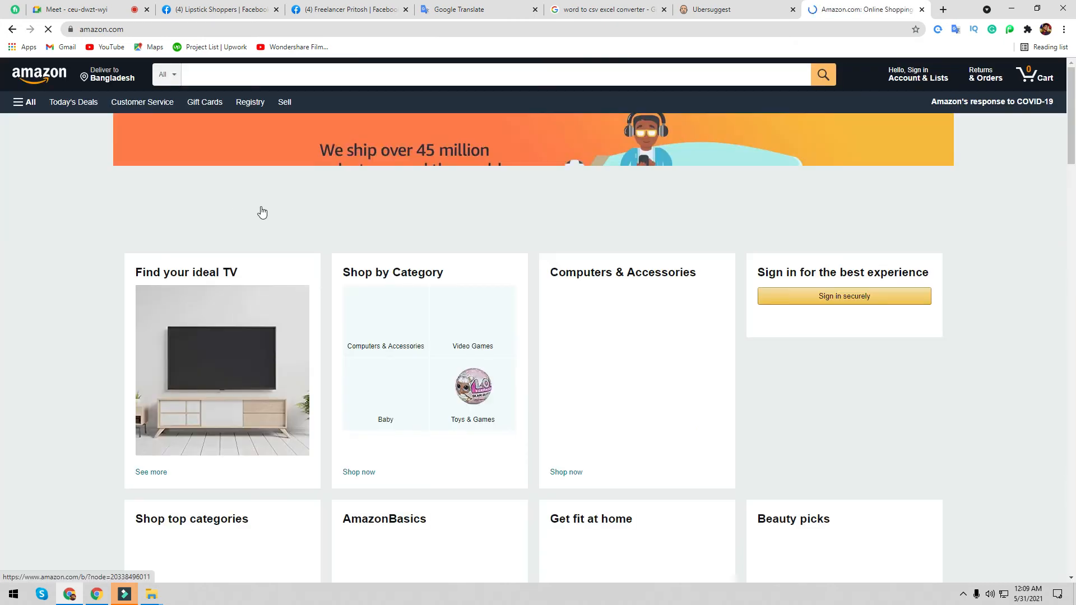
- Choose the Baby search department and open the Baby Boys' Clothing results
{"action": "left_click", "coordinate": [172, 86]}
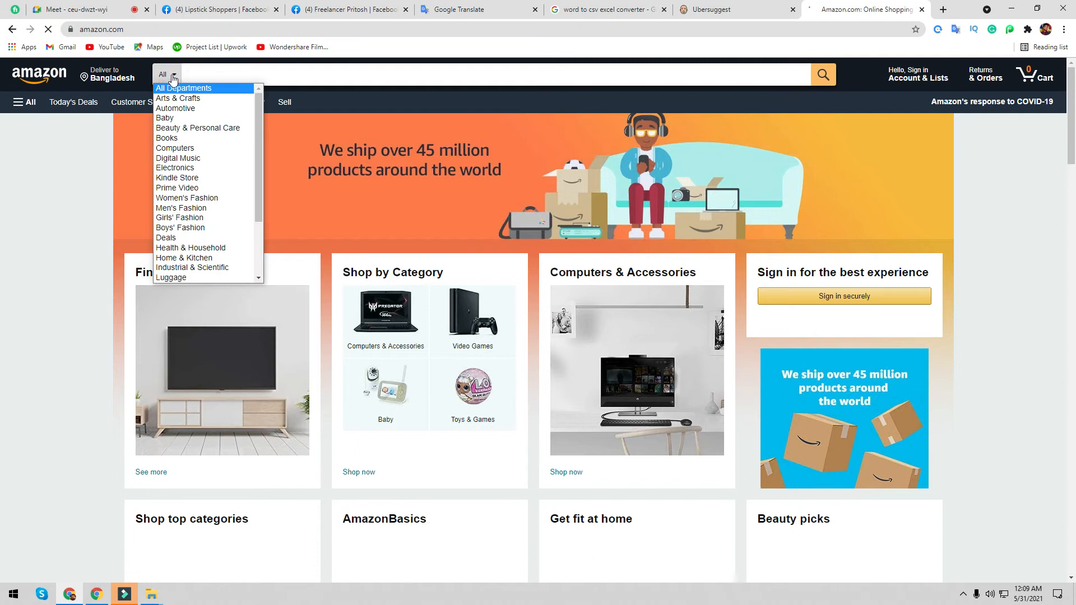
{"action": "left_click", "coordinate": [173, 121]}
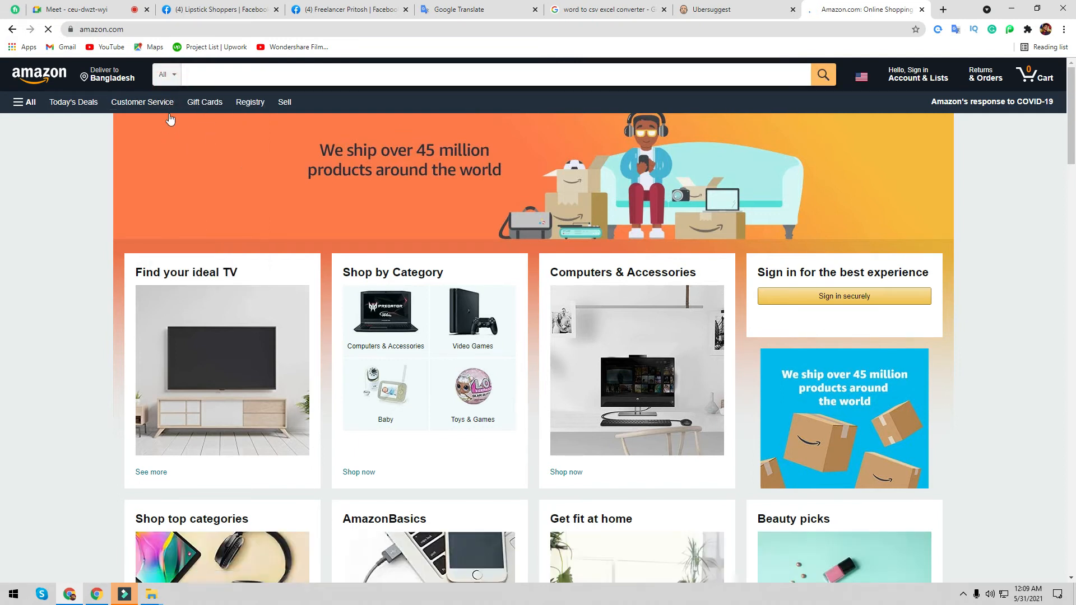
{"action": "left_click", "coordinate": [166, 74]}
{"action": "left_click", "coordinate": [171, 117]}
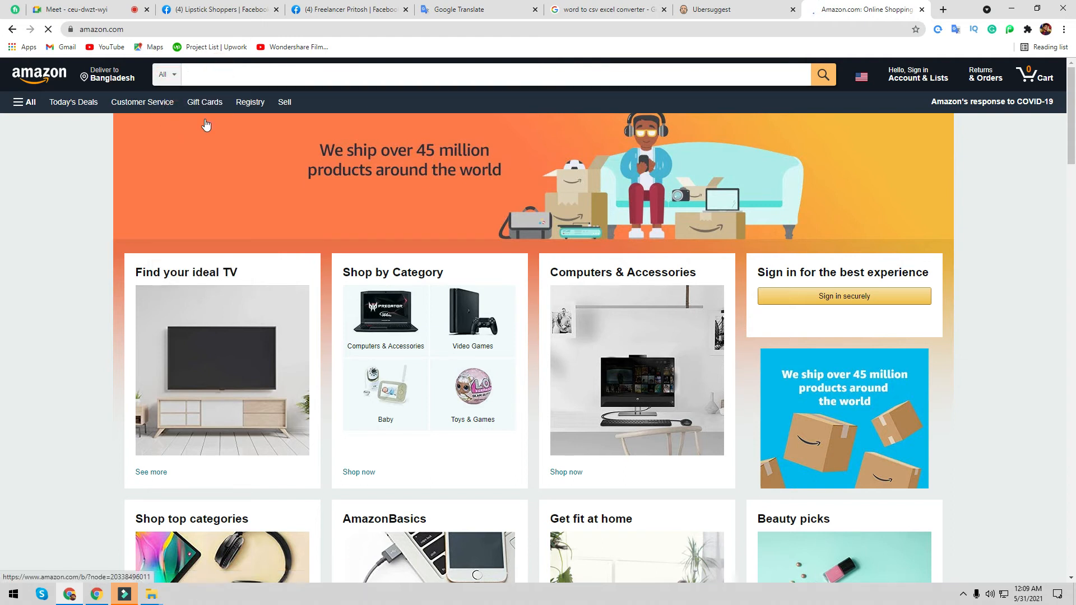
{"action": "left_click", "coordinate": [160, 73]}
{"action": "left_click", "coordinate": [161, 73]}
{"action": "left_click", "coordinate": [825, 69]}
{"action": "left_click", "coordinate": [205, 72]}
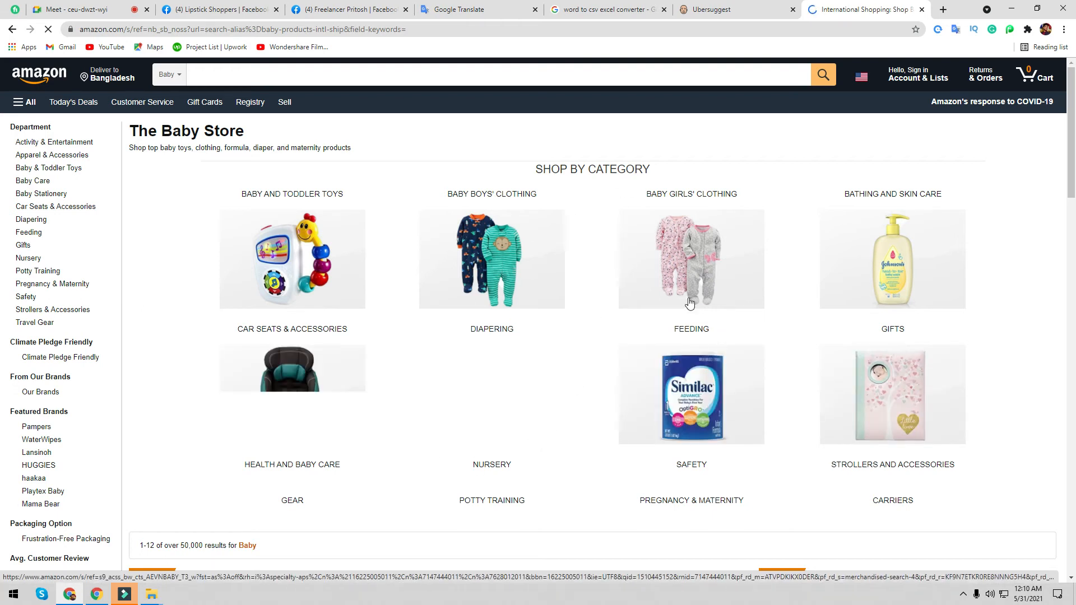
{"action": "left_click", "coordinate": [488, 277]}
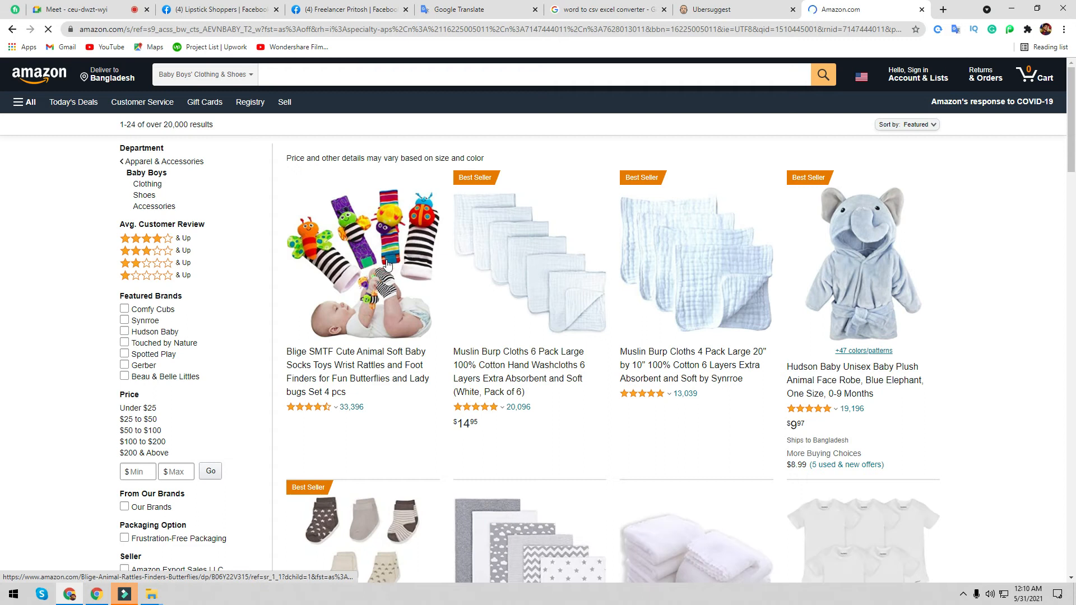
- Open the Muslin Burp Cloths 6 Pack page and select its About this item text
{"action": "left_click", "coordinate": [399, 352]}
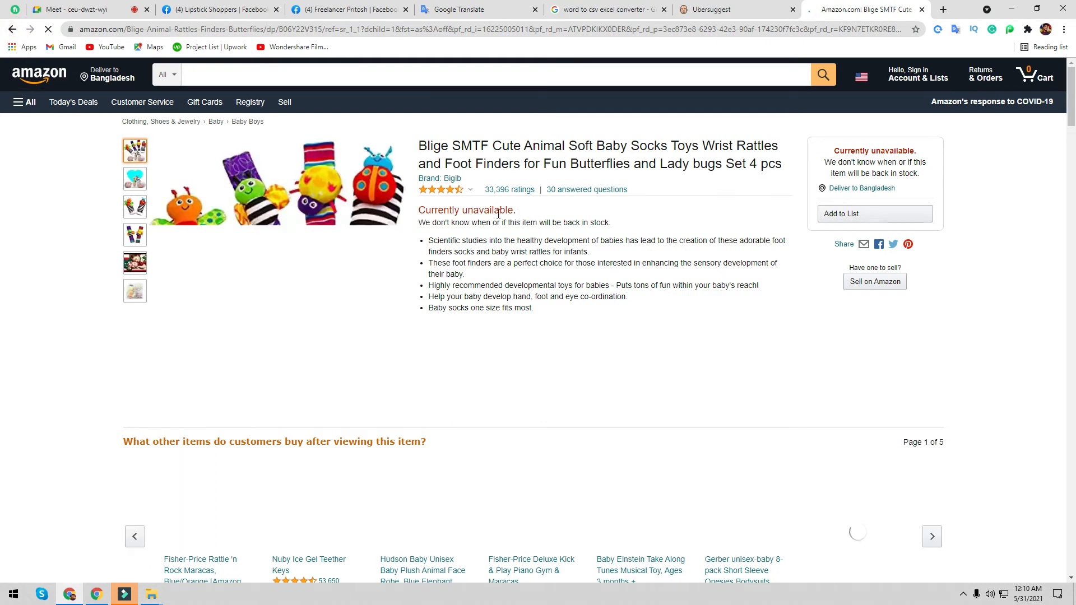
{"action": "left_click", "coordinate": [12, 30]}
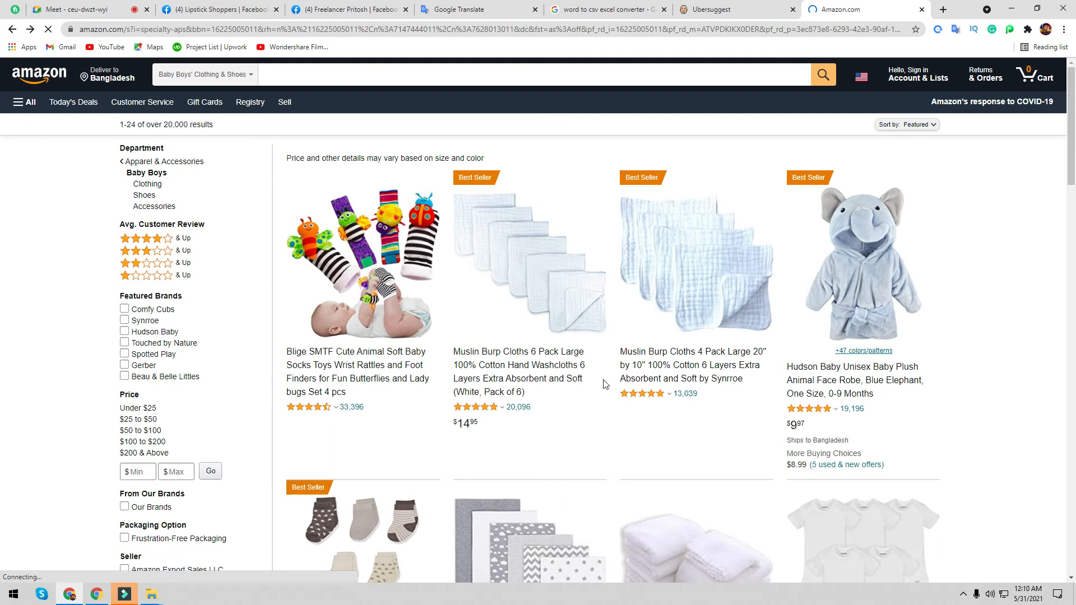
{"action": "scroll", "coordinate": [536, 189], "scroll_direction": "down", "scroll_amount": 2}
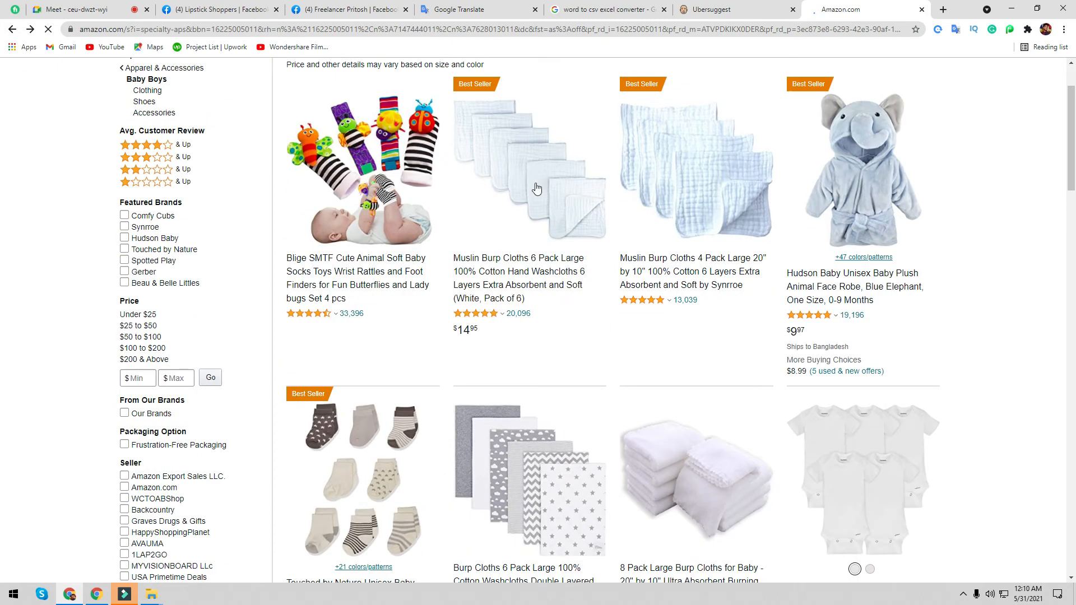
{"action": "left_click", "coordinate": [542, 259]}
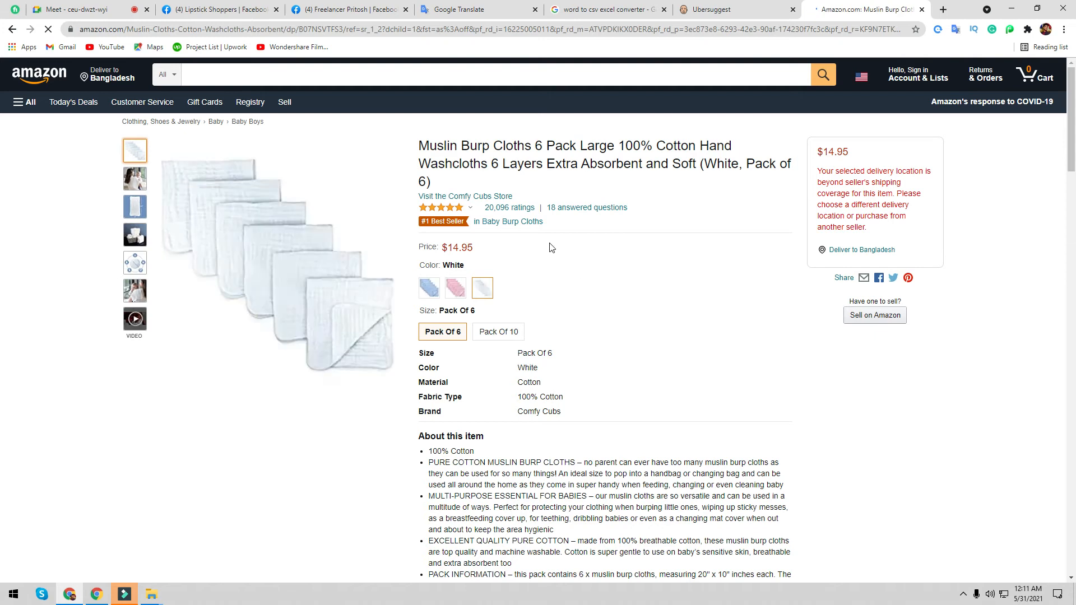
{"action": "scroll", "coordinate": [471, 330], "scroll_direction": "down", "scroll_amount": 2}
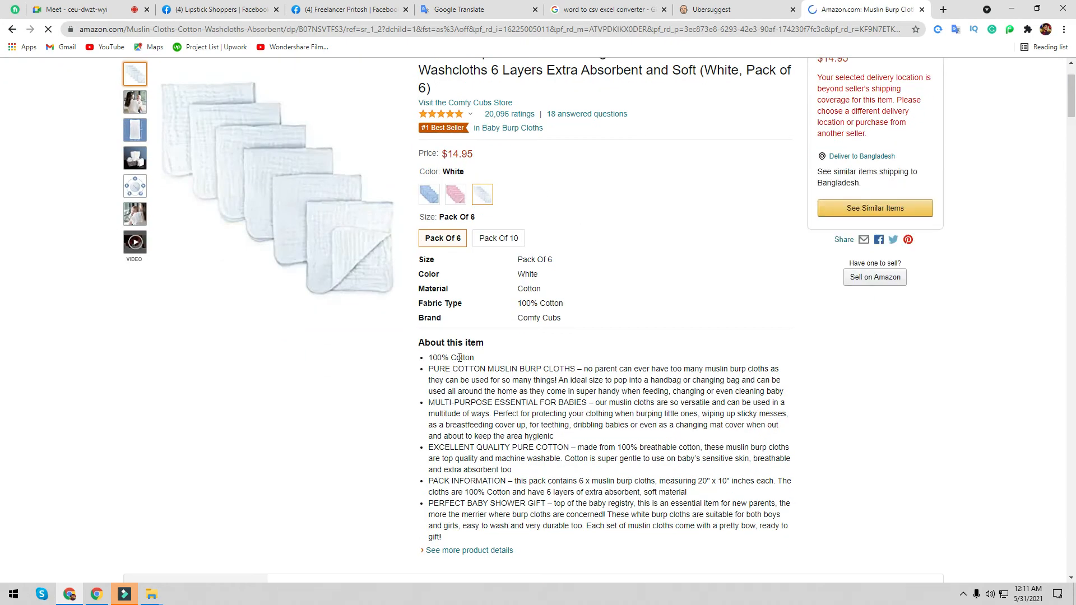
{"action": "scroll", "coordinate": [459, 358], "scroll_direction": "down", "scroll_amount": 2}
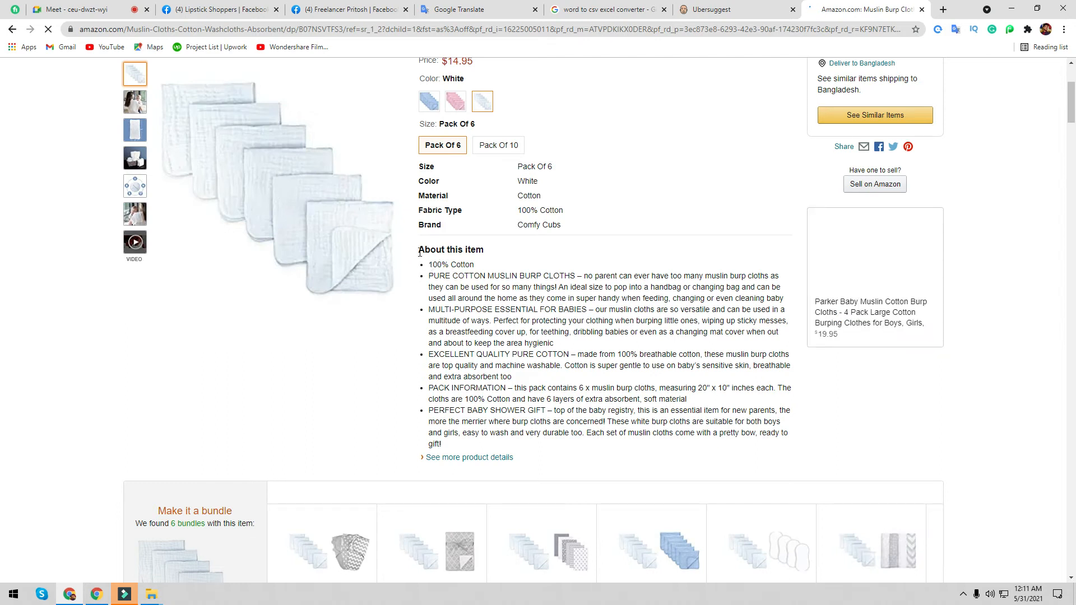
{"action": "left_click_drag", "start_coordinate": [420, 251], "coordinate": [512, 454]}
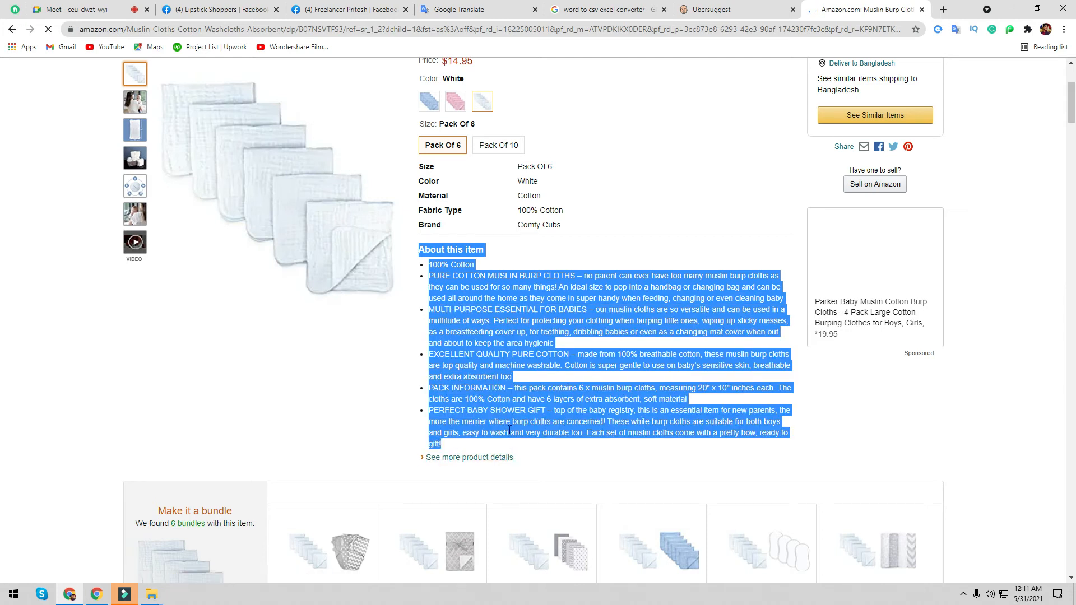
- Copy the word 'lipstick' from the Google Translate source text
{"action": "left_click", "coordinate": [224, 10]}
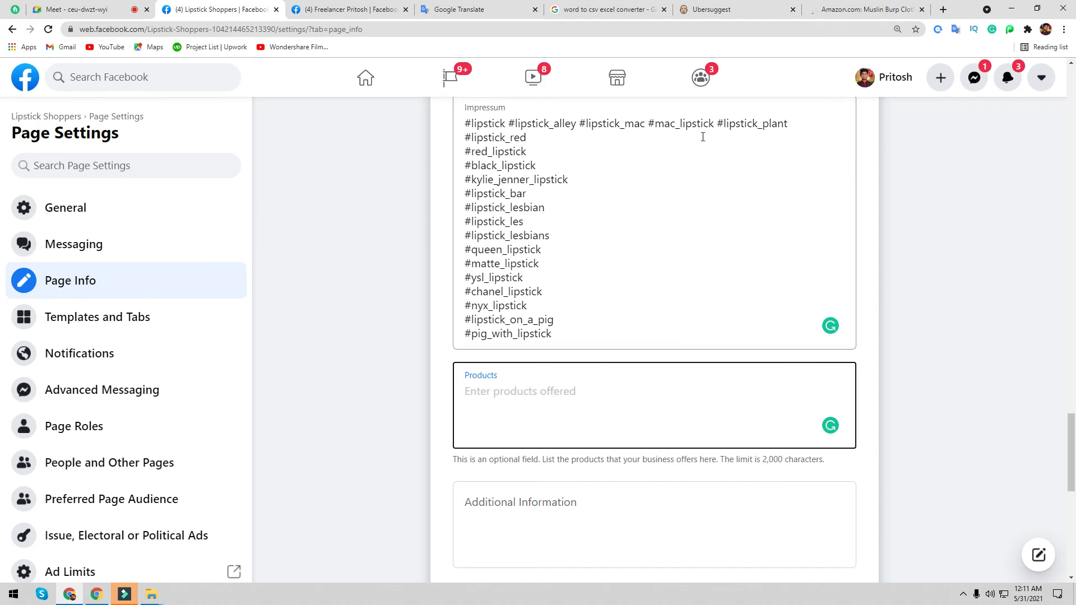
{"action": "left_click", "coordinate": [863, 10]}
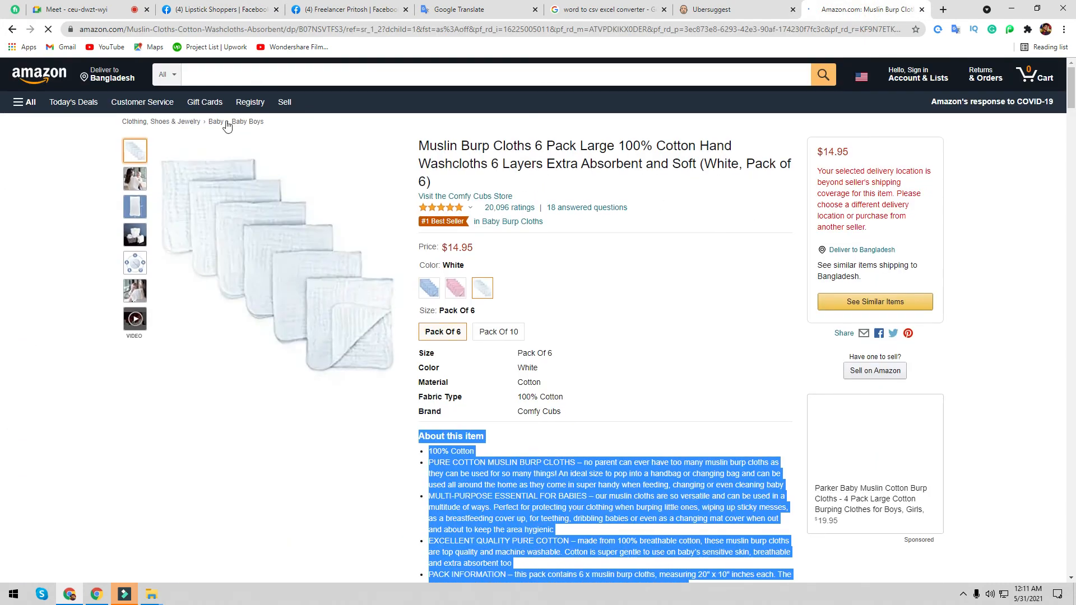
{"action": "left_click", "coordinate": [168, 75]}
{"action": "left_click", "coordinate": [216, 74]}
{"action": "left_click", "coordinate": [459, 10]}
{"action": "left_click_drag", "start_coordinate": [233, 179], "coordinate": [188, 179]}
{"action": "key", "text": "ctrl+c"}
- Search Amazon for 'lipstick', open the UCANBE 13pcs Lady's Night Lipstick Makeup Set, and select its About this item text
{"action": "left_click", "coordinate": [863, 9]}
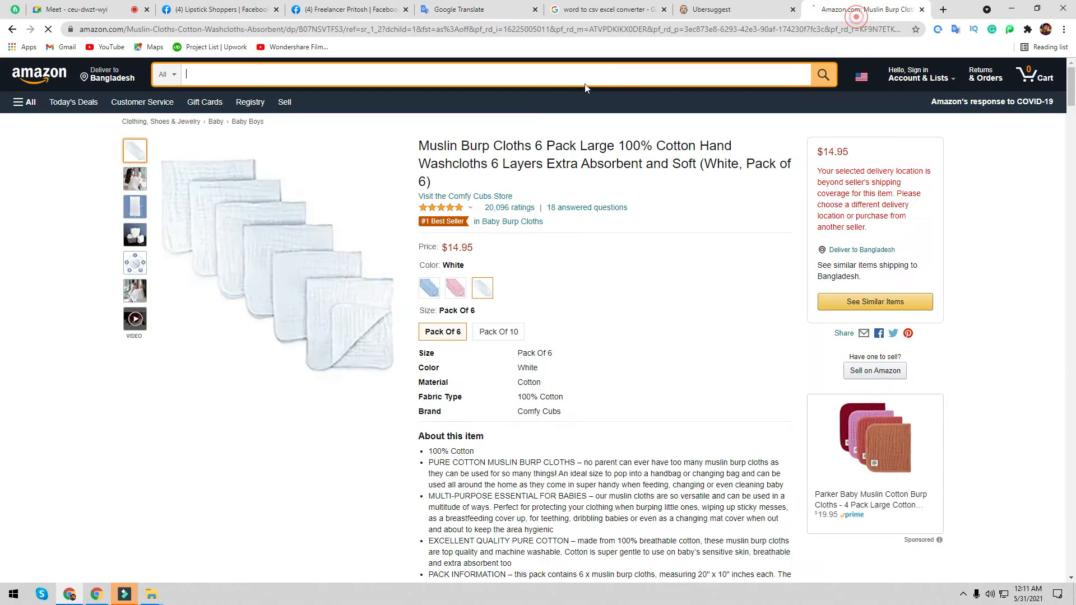
{"action": "key", "text": "ctrl+v"}
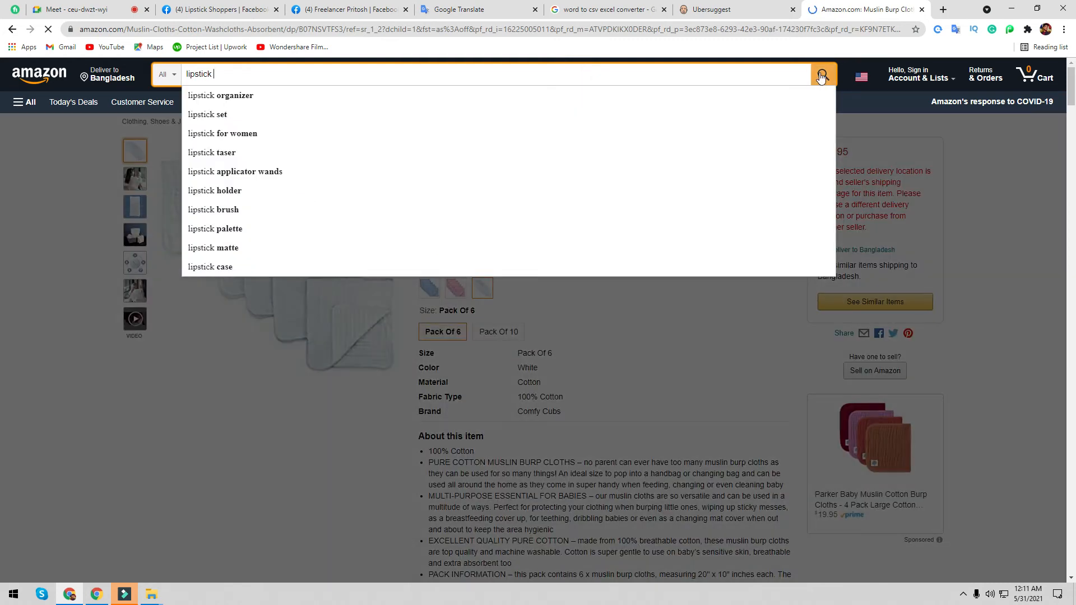
{"action": "left_click", "coordinate": [821, 76]}
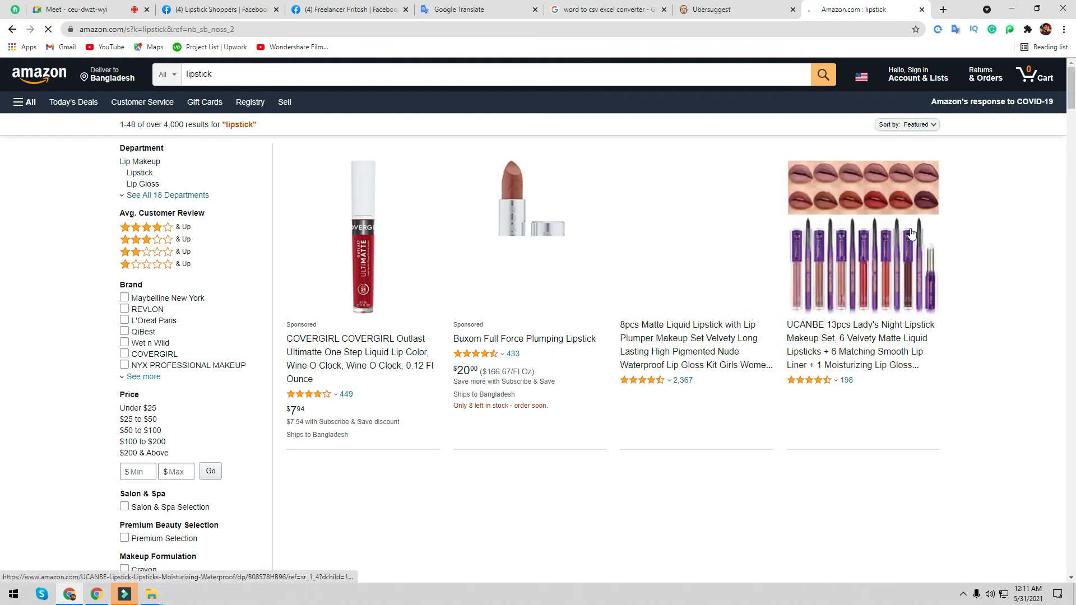
{"action": "left_click", "coordinate": [900, 216]}
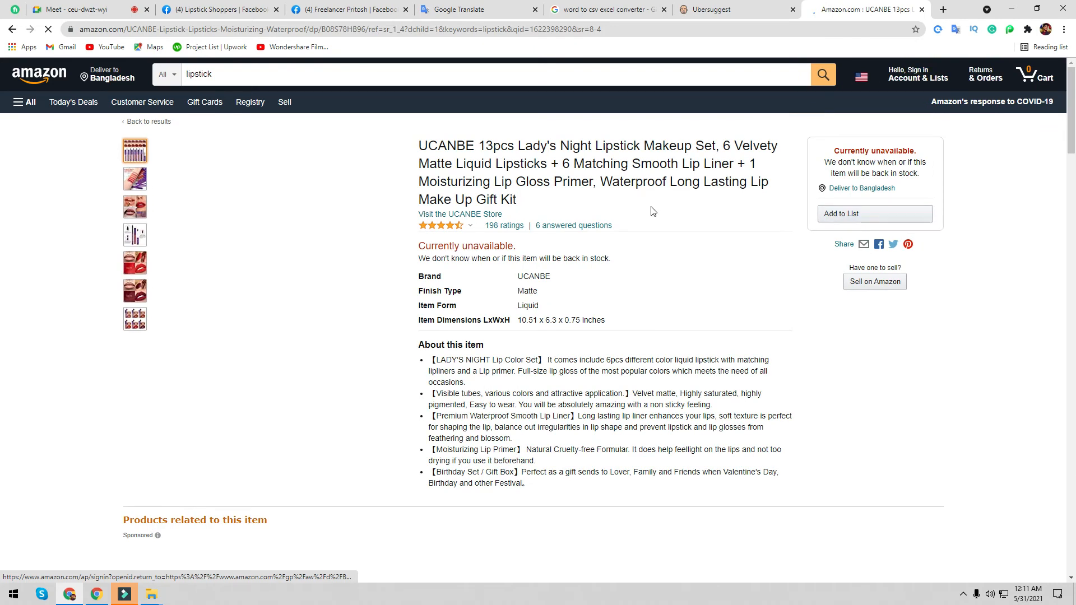
{"action": "scroll", "coordinate": [418, 274], "scroll_direction": "down", "scroll_amount": 2}
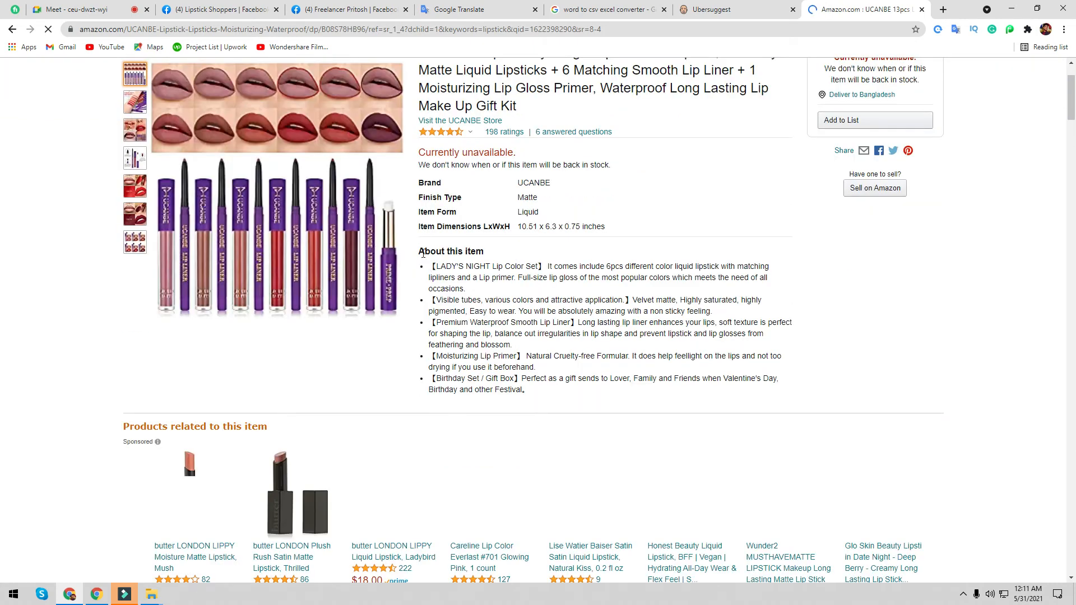
{"action": "left_click_drag", "start_coordinate": [421, 252], "coordinate": [527, 412]}
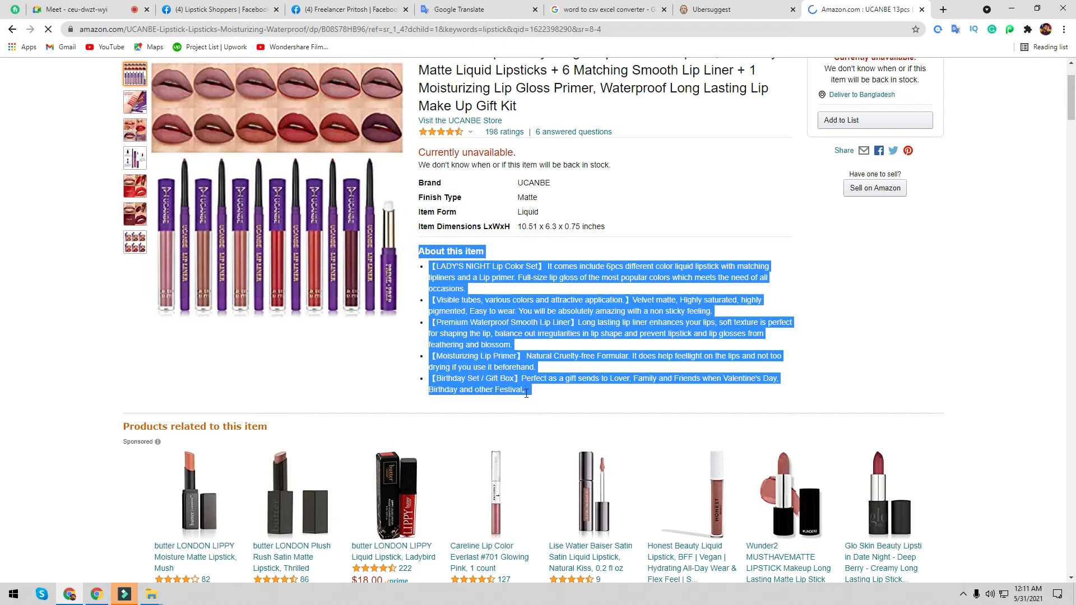
- Paste the lipstick set description into the Lipstick Shoppers Products field
{"action": "left_click", "coordinate": [233, 5]}
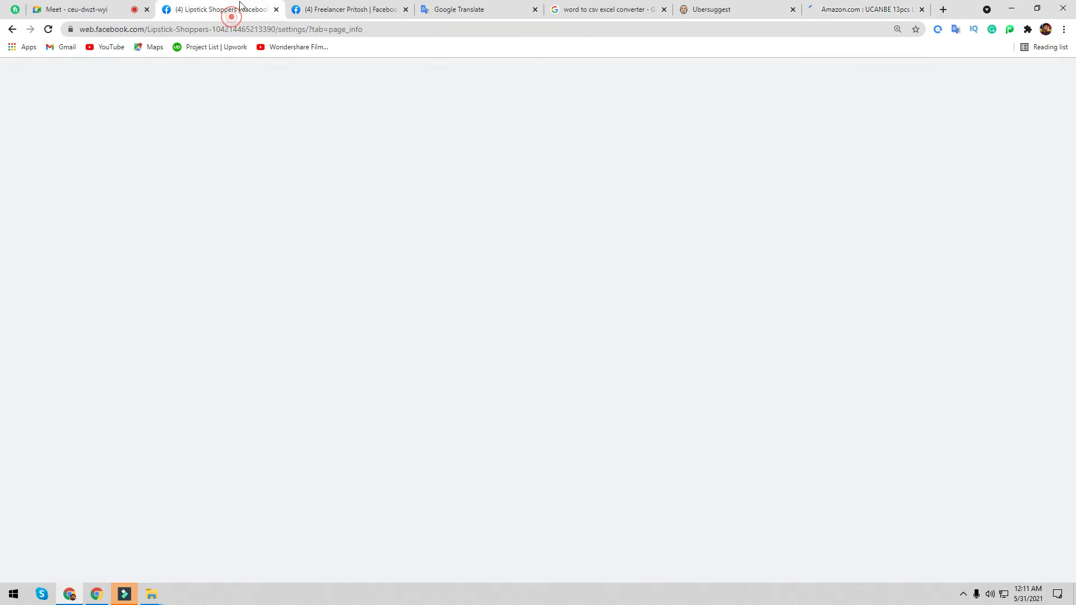
{"action": "key", "text": "ctrl+v"}
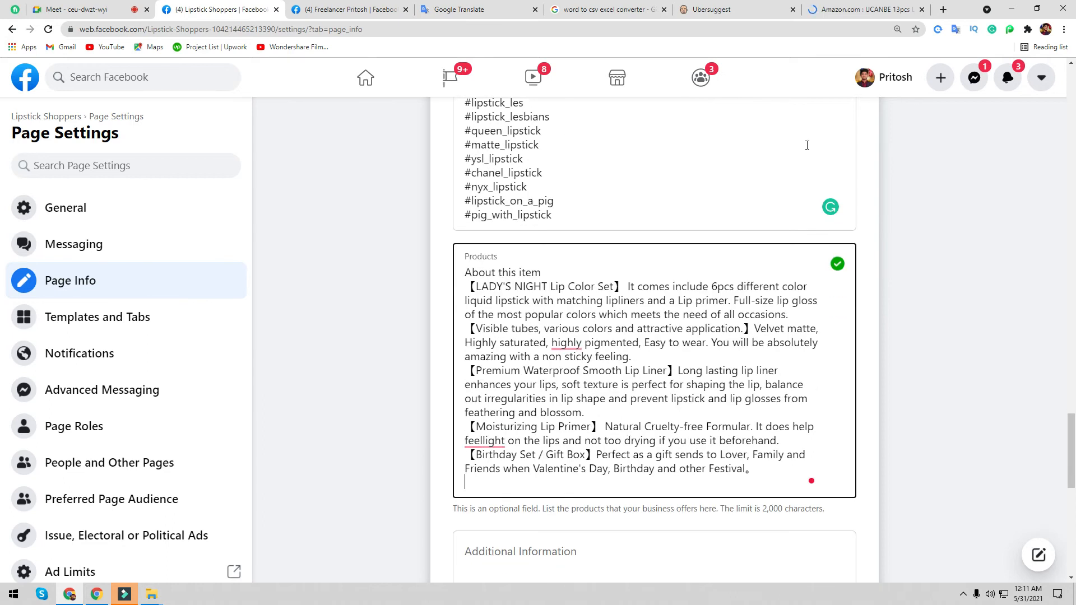
{"action": "left_click", "coordinate": [836, 9]}
{"action": "left_click", "coordinate": [185, 9]}
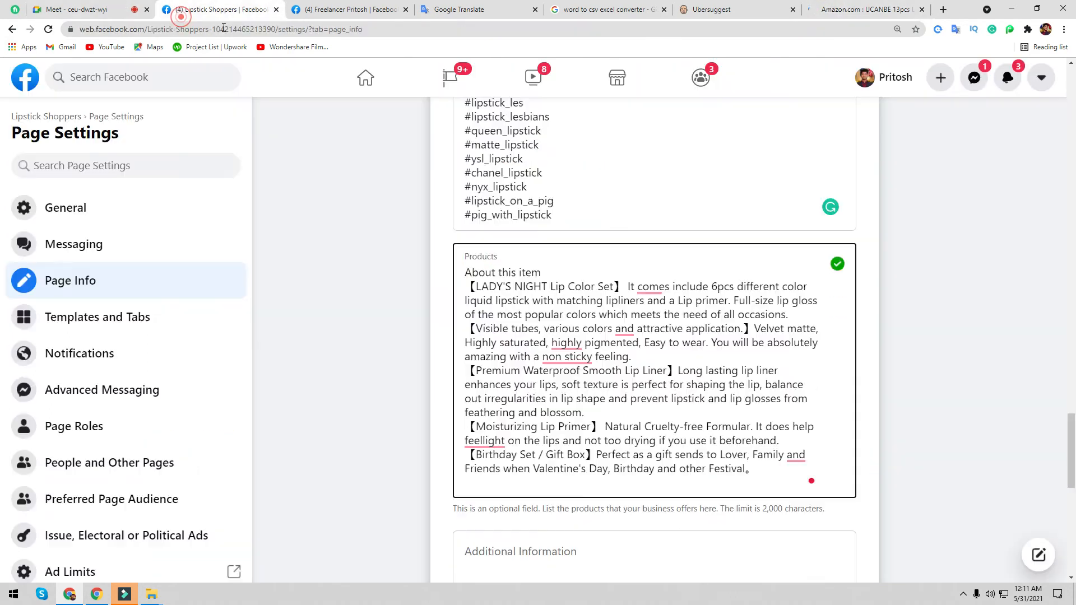
- Accept Grammarly fixes: added commas, 'nonsticky', 'Highly', 'feel light', and a comma after Birthday
{"action": "mouse_move", "coordinate": [796, 456]}
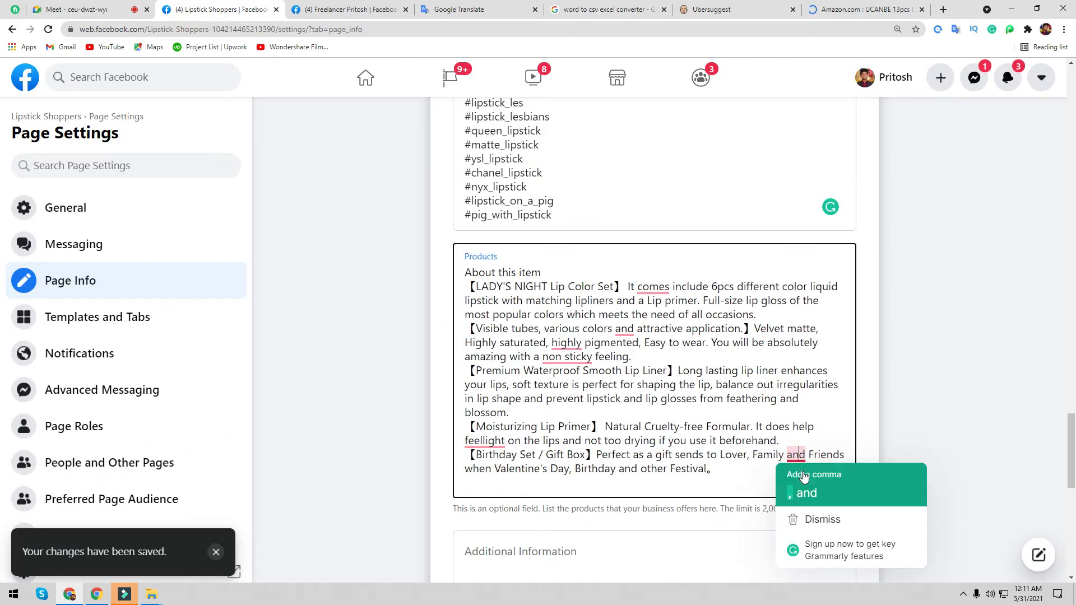
{"action": "left_click", "coordinate": [801, 492]}
{"action": "mouse_move", "coordinate": [639, 289]}
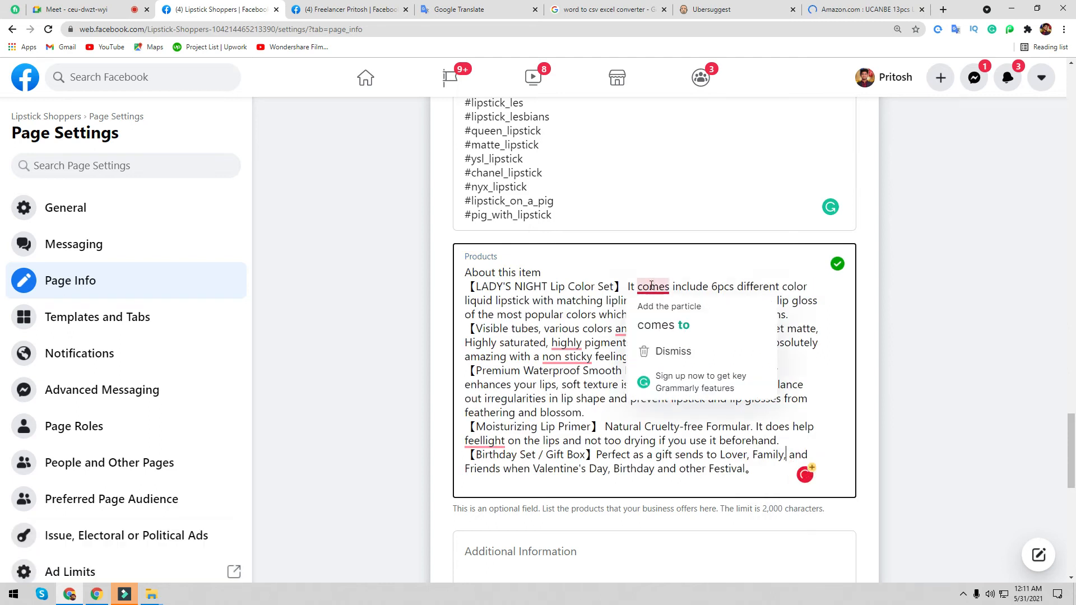
{"action": "left_click", "coordinate": [655, 321]}
{"action": "mouse_move", "coordinate": [569, 362]}
{"action": "left_click", "coordinate": [561, 387]}
{"action": "mouse_move", "coordinate": [623, 332]}
{"action": "left_click", "coordinate": [636, 365]}
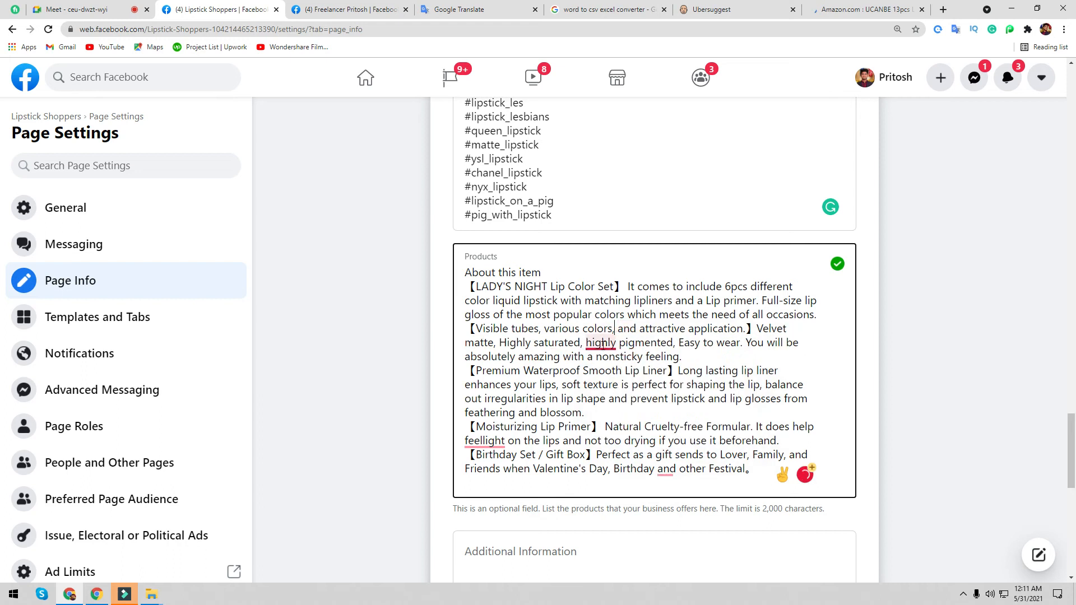
{"action": "left_click", "coordinate": [611, 381]}
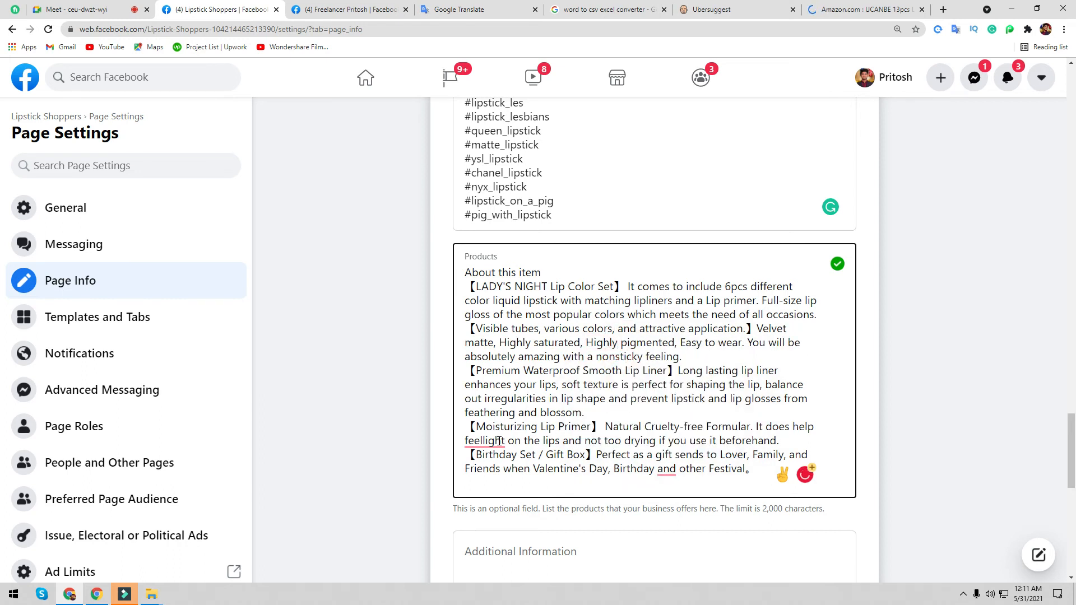
{"action": "mouse_move", "coordinate": [499, 441]}
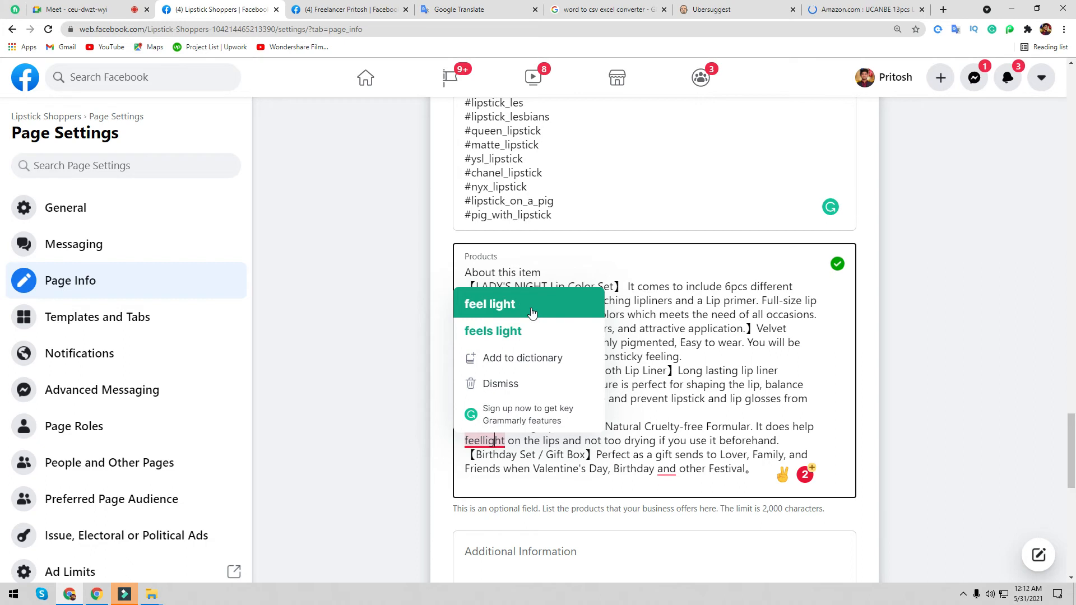
{"action": "left_click", "coordinate": [533, 311]}
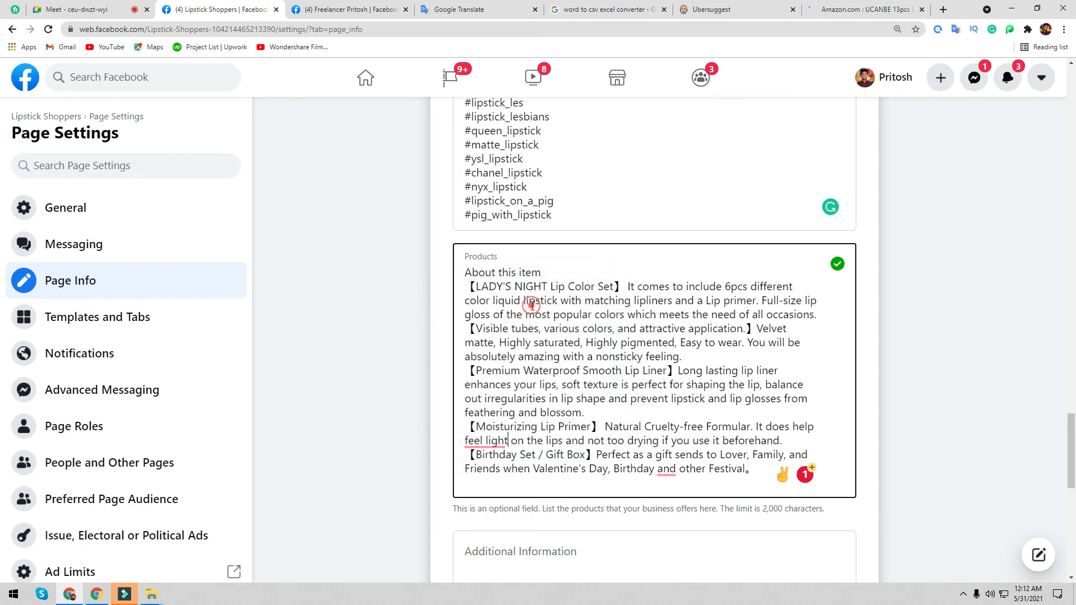
{"action": "left_click", "coordinate": [667, 465]}
{"action": "left_click", "coordinate": [673, 372]}
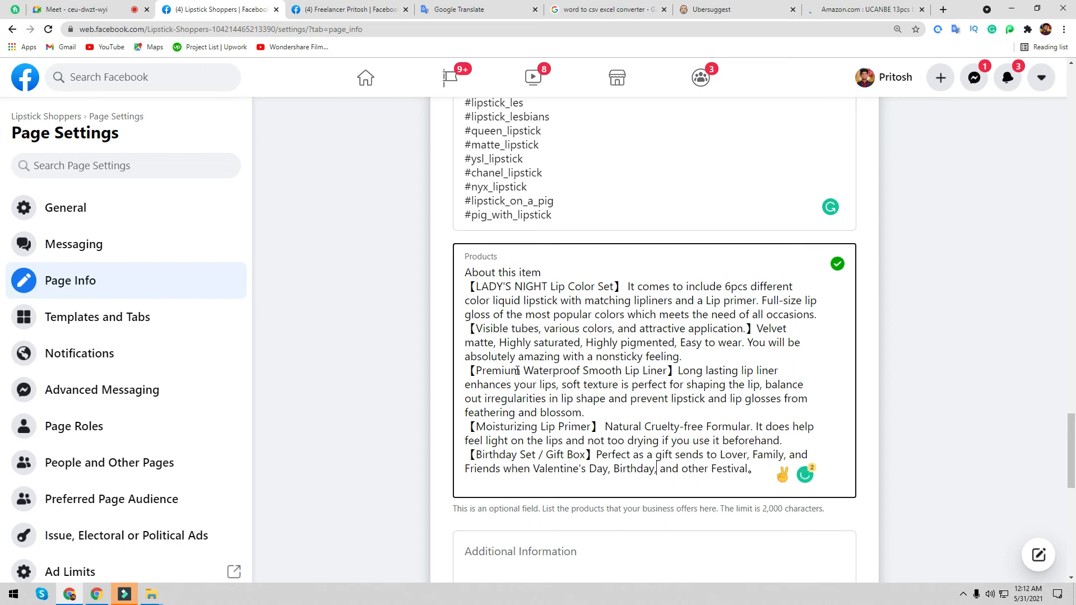
- Save the Products field and open Facebook's Pages You Manage list
{"action": "left_click", "coordinate": [337, 377]}
{"action": "scroll", "coordinate": [497, 370], "scroll_direction": "down", "scroll_amount": 3}
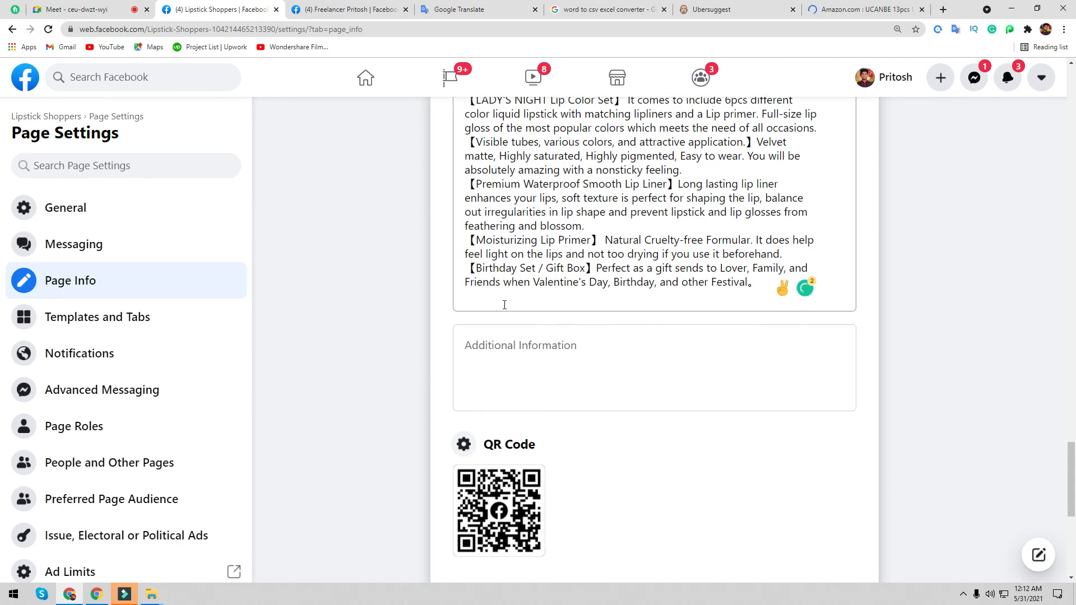
{"action": "scroll", "coordinate": [504, 305], "scroll_direction": "up", "scroll_amount": 2}
{"action": "left_click", "coordinate": [510, 439]}
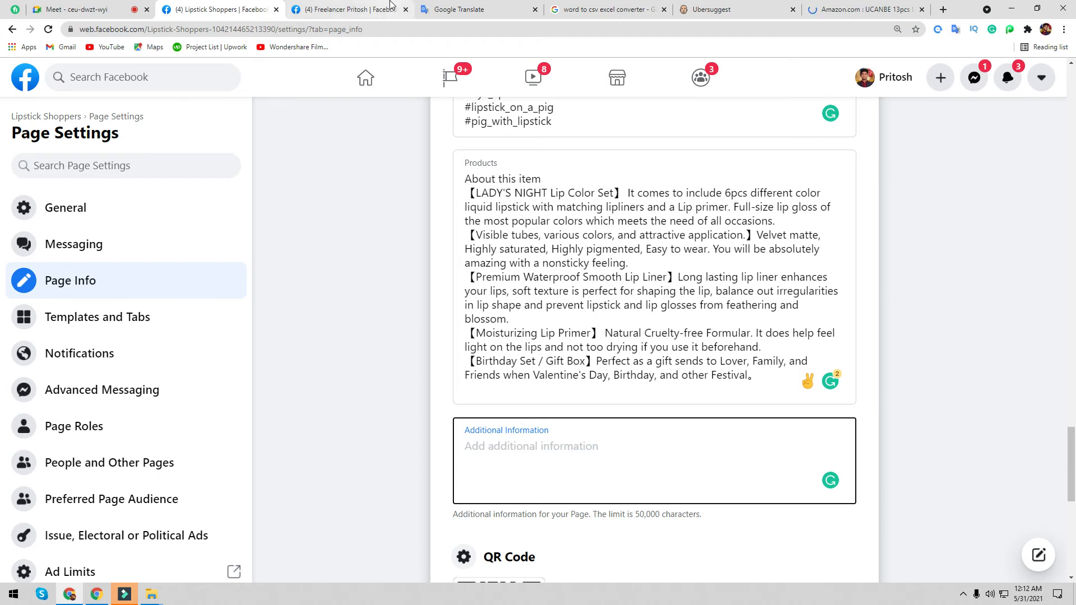
{"action": "left_click", "coordinate": [344, 9]}
{"action": "left_click", "coordinate": [468, 94]}
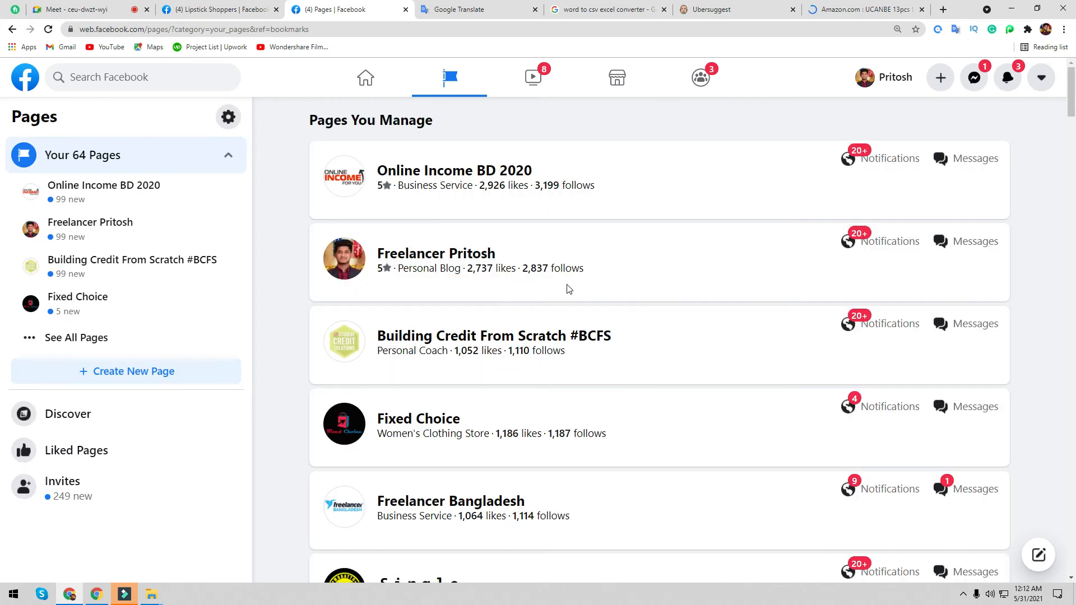
- Open the managed Bengali beauty parlour page, expand its full About description, and go to its Settings
{"action": "scroll", "coordinate": [513, 321], "scroll_direction": "down", "scroll_amount": 5}
{"action": "scroll", "coordinate": [513, 322], "scroll_direction": "down", "scroll_amount": 3}
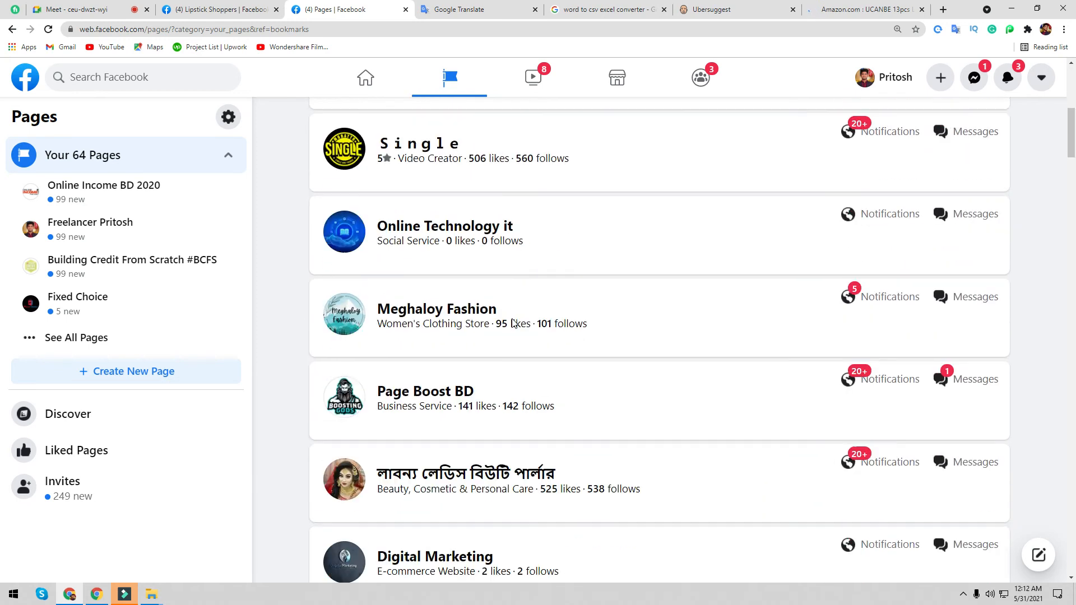
{"action": "left_click", "coordinate": [422, 451]}
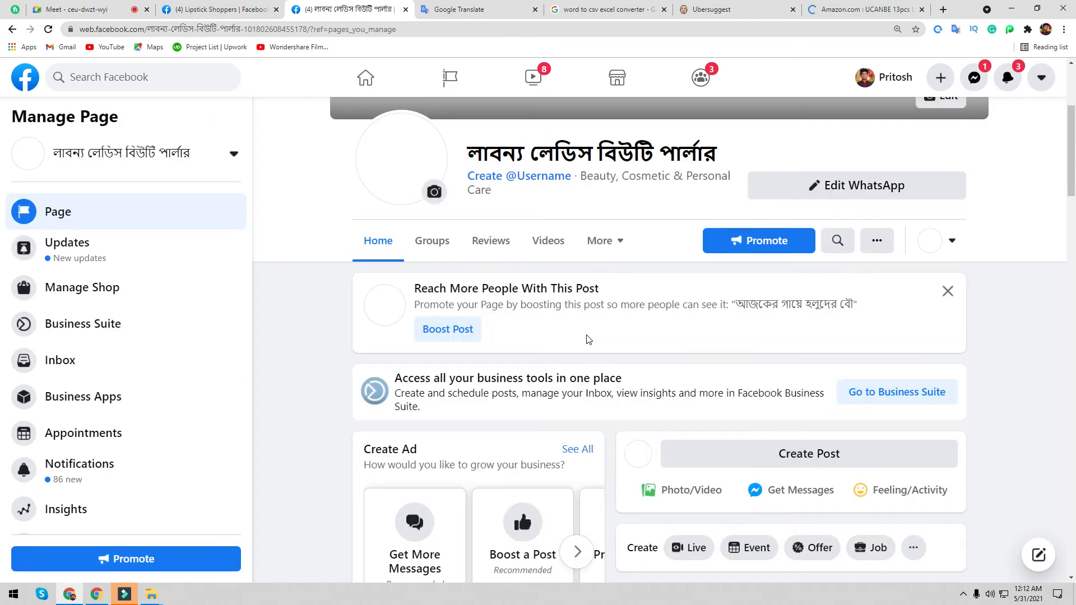
{"action": "scroll", "coordinate": [544, 345], "scroll_direction": "down", "scroll_amount": 15}
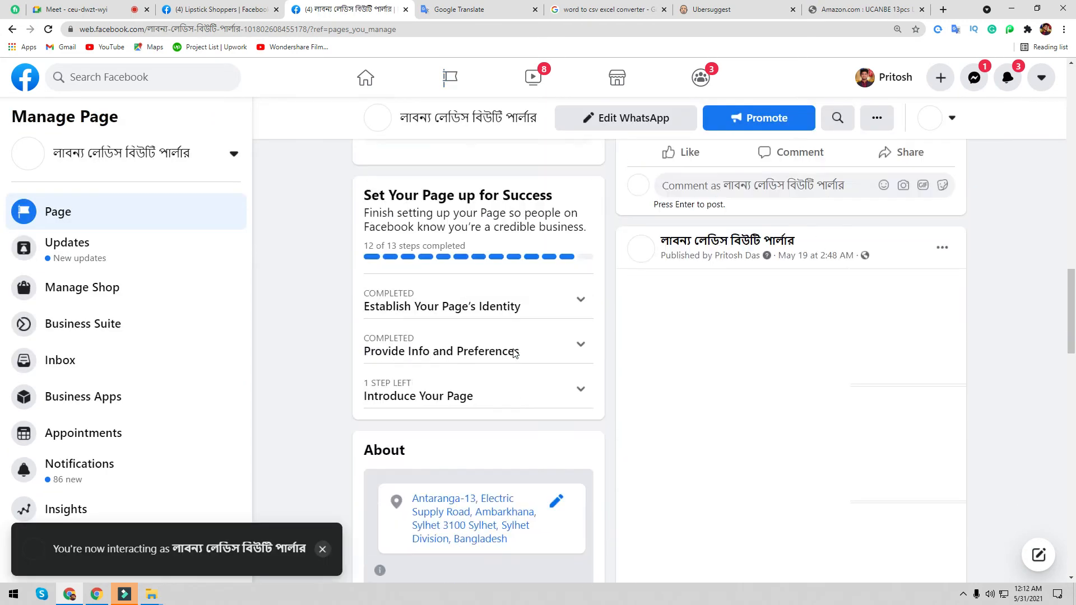
{"action": "scroll", "coordinate": [521, 404], "scroll_direction": "down", "scroll_amount": 4}
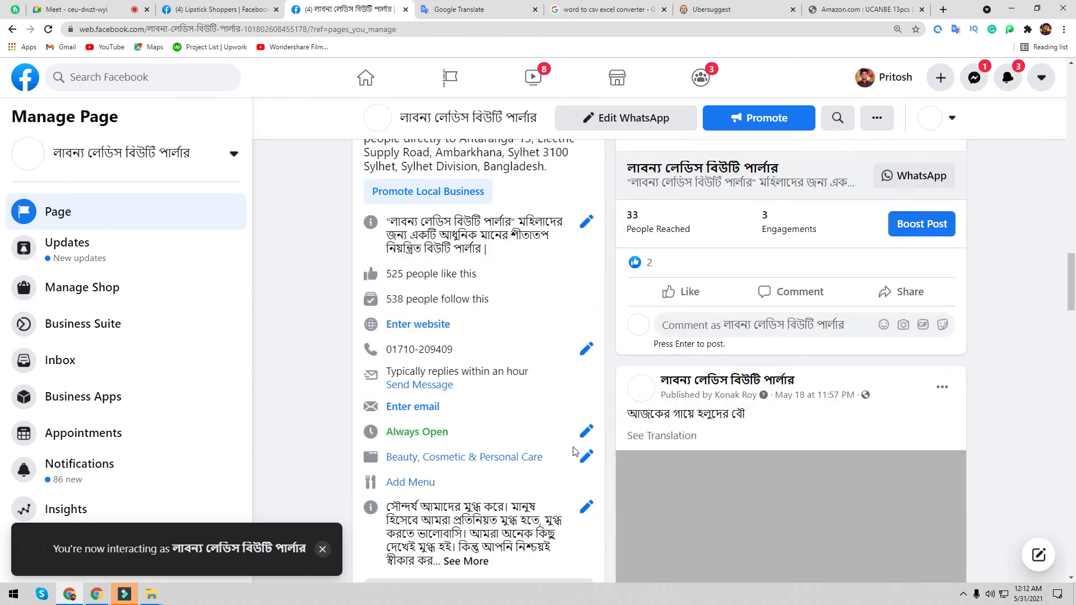
{"action": "scroll", "coordinate": [527, 446], "scroll_direction": "down", "scroll_amount": 3}
{"action": "left_click", "coordinate": [466, 374]}
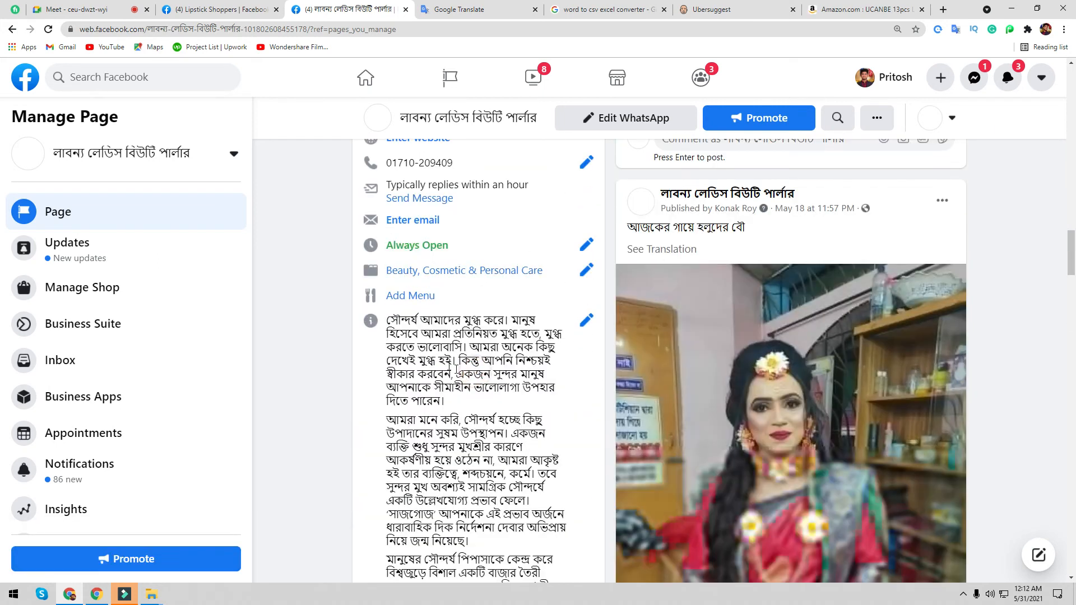
{"action": "scroll", "coordinate": [110, 452], "scroll_direction": "down", "scroll_amount": 3}
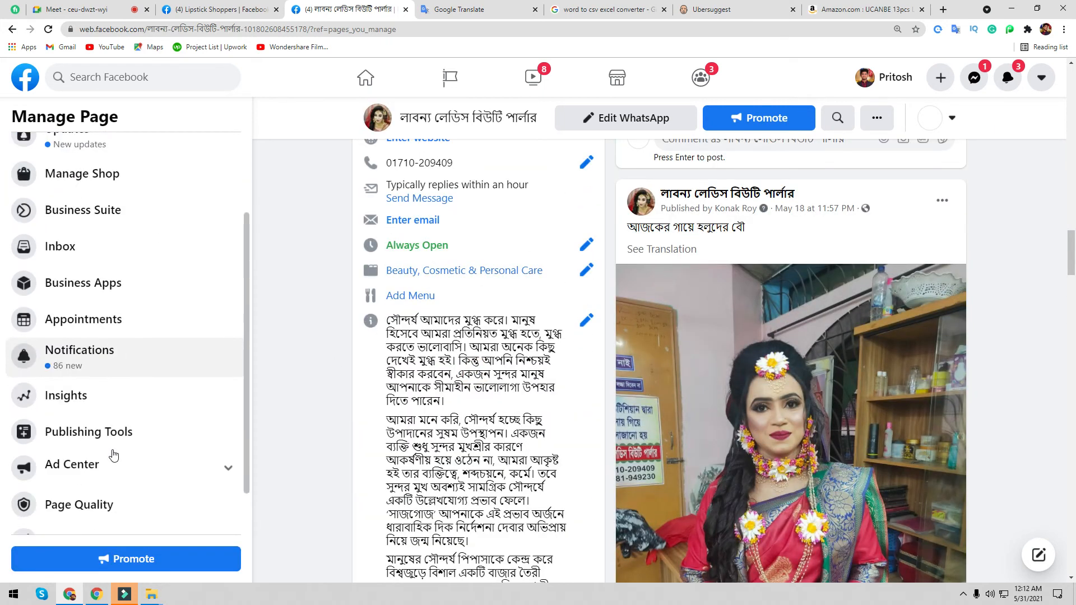
{"action": "left_click", "coordinate": [87, 517]}
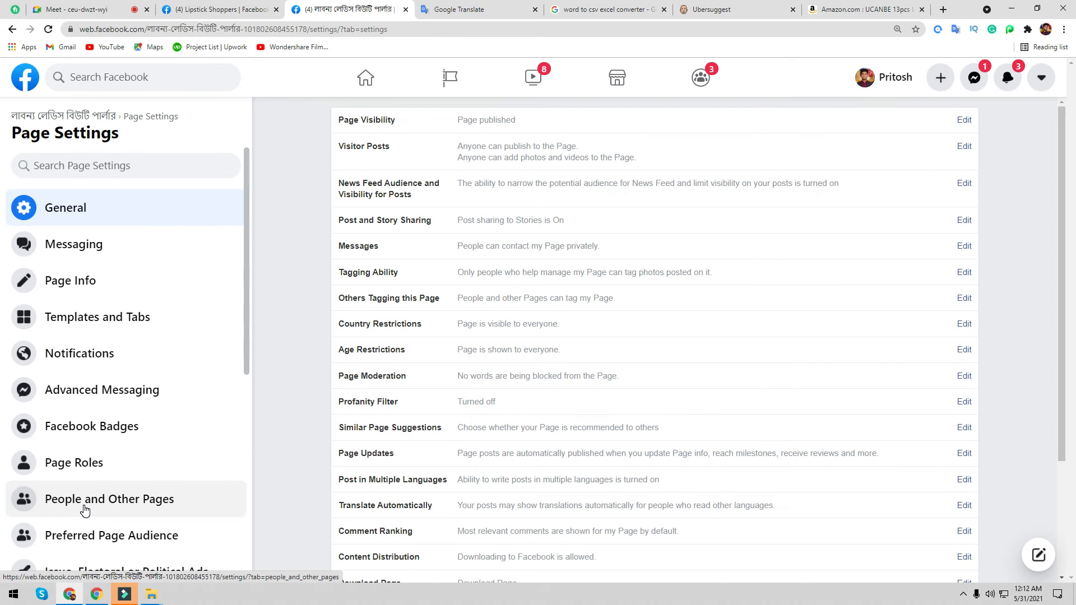
- Open the reference page's Page Info and scroll through its Impressum, Products, Price Range and Other Accounts
{"action": "left_click", "coordinate": [106, 286]}
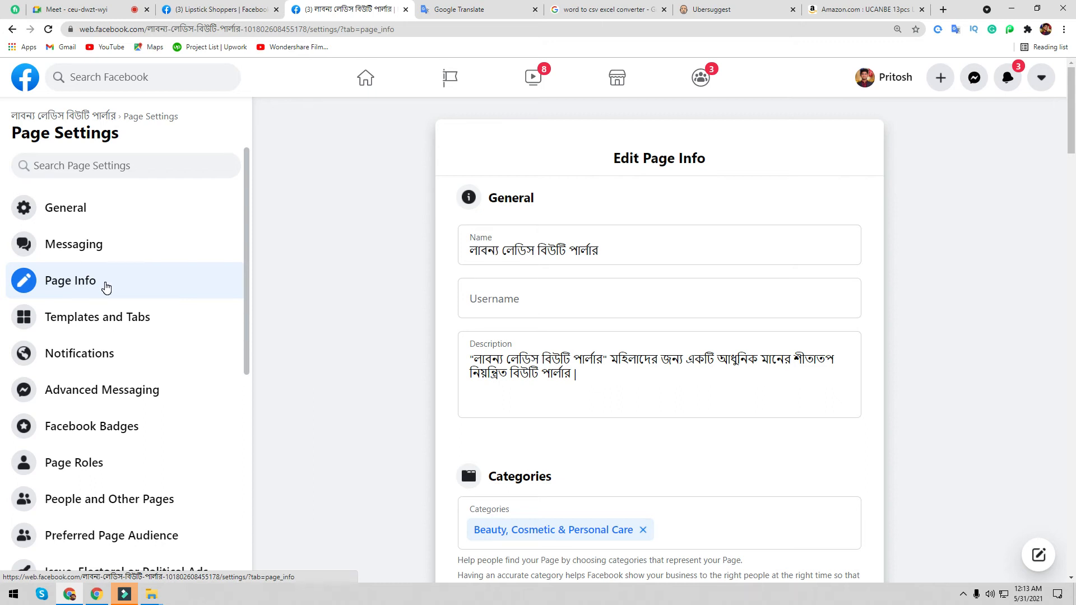
{"action": "scroll", "coordinate": [336, 426], "scroll_direction": "down", "scroll_amount": 15}
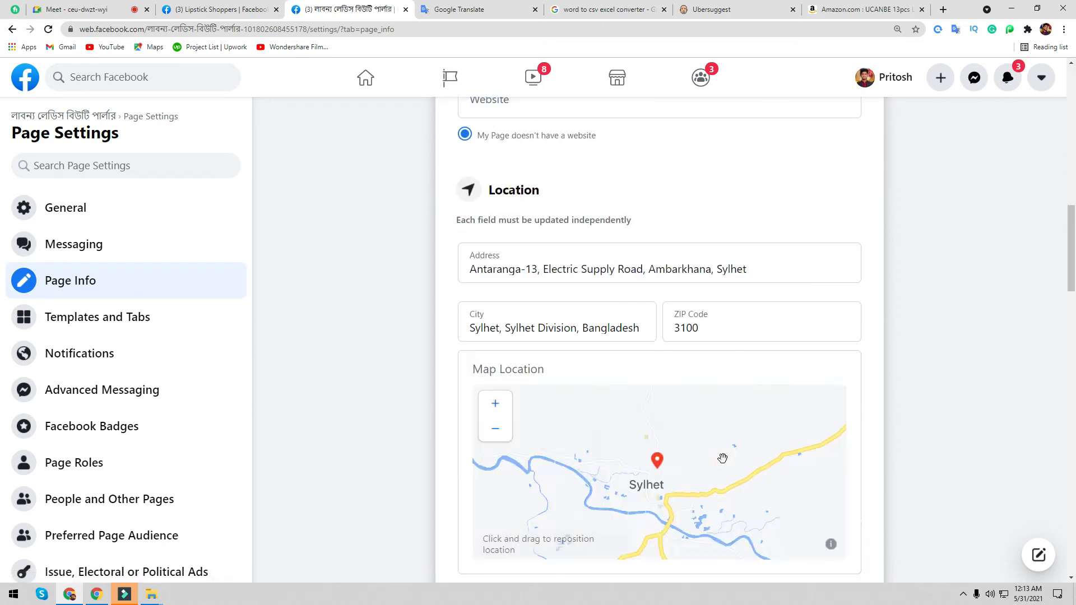
{"action": "scroll", "coordinate": [359, 427], "scroll_direction": "down", "scroll_amount": 15}
{"action": "scroll", "coordinate": [370, 417], "scroll_direction": "up", "scroll_amount": 6}
{"action": "scroll", "coordinate": [527, 354], "scroll_direction": "down", "scroll_amount": 8}
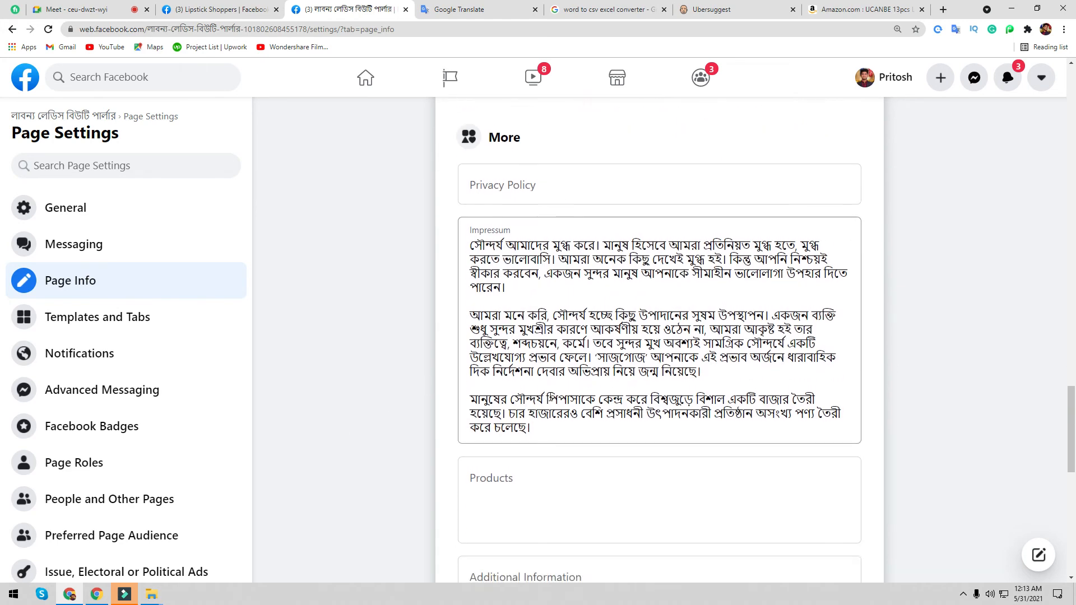
{"action": "scroll", "coordinate": [599, 364], "scroll_direction": "up", "scroll_amount": 3}
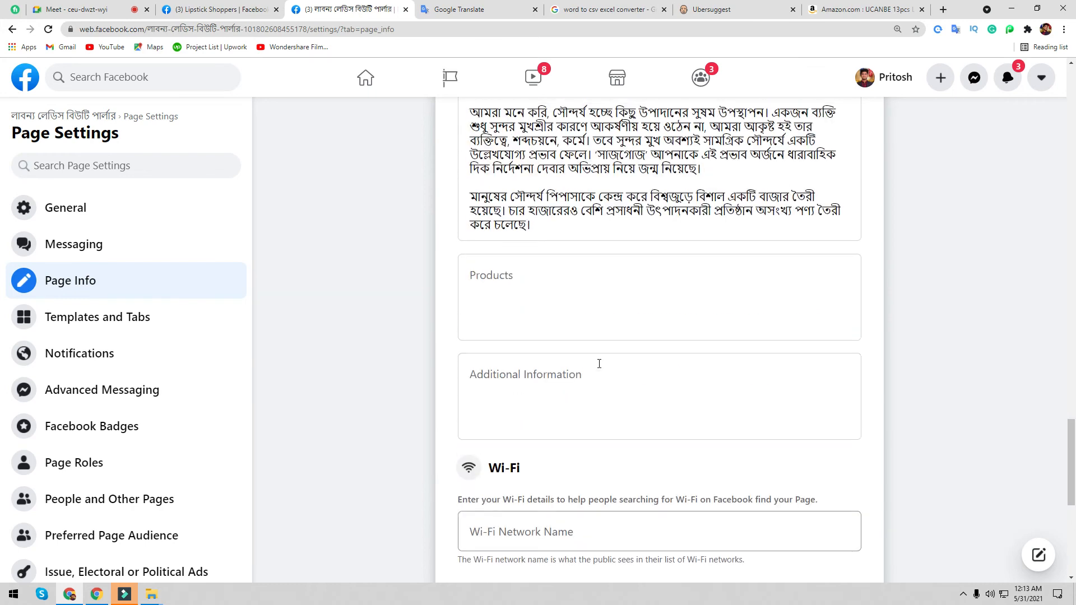
{"action": "scroll", "coordinate": [575, 365], "scroll_direction": "up", "scroll_amount": 2}
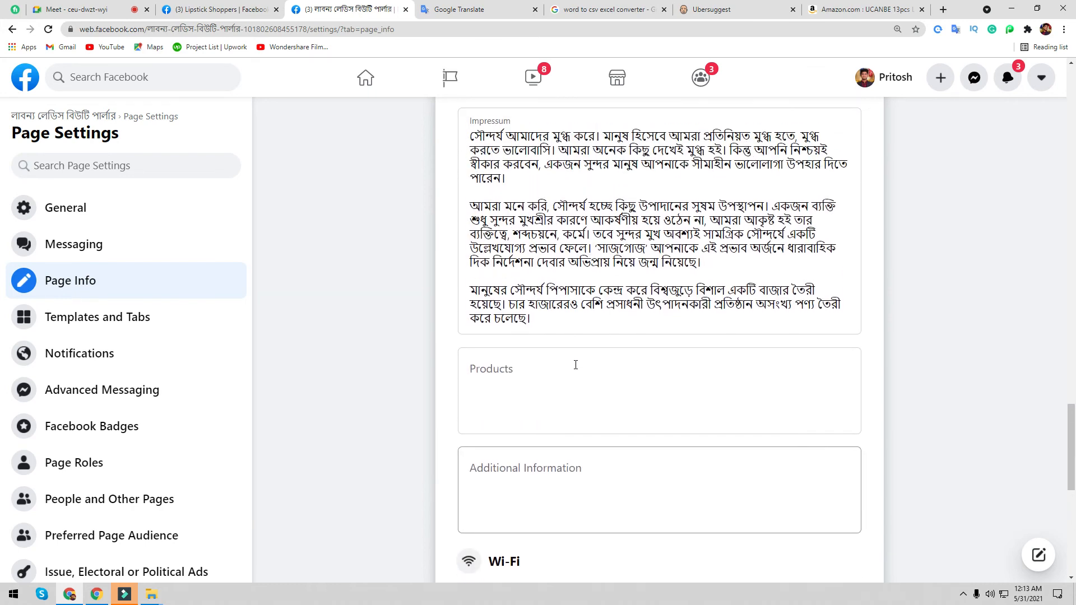
{"action": "scroll", "coordinate": [574, 366], "scroll_direction": "down", "scroll_amount": 9}
{"action": "scroll", "coordinate": [576, 369], "scroll_direction": "up", "scroll_amount": 3}
{"action": "scroll", "coordinate": [575, 367], "scroll_direction": "up", "scroll_amount": 8}
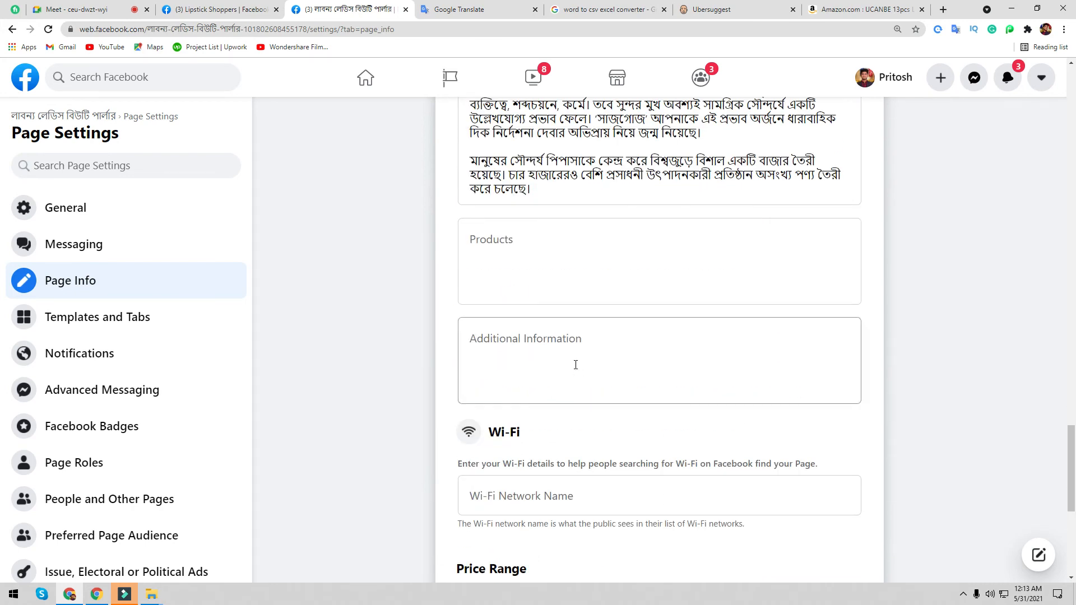
{"action": "scroll", "coordinate": [558, 376], "scroll_direction": "down", "scroll_amount": 3}
{"action": "scroll", "coordinate": [559, 376], "scroll_direction": "up", "scroll_amount": 3}
- Inspect the Impressum text, then close the reference page to return to Lipstick Shoppers
{"action": "left_click", "coordinate": [570, 315]}
{"action": "left_click", "coordinate": [553, 370]}
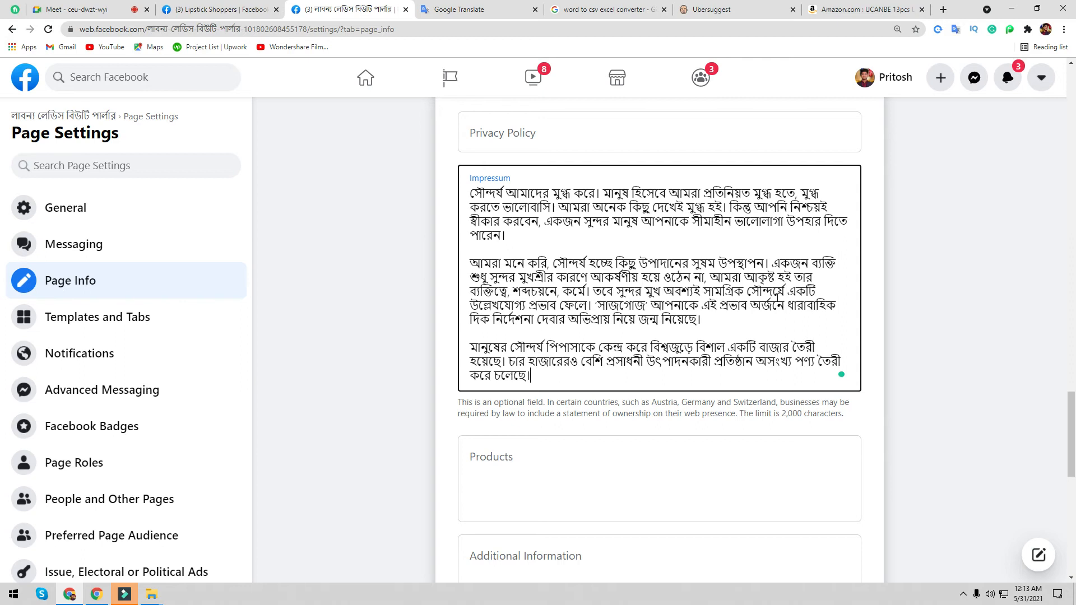
{"action": "scroll", "coordinate": [779, 295], "scroll_direction": "down", "scroll_amount": 10}
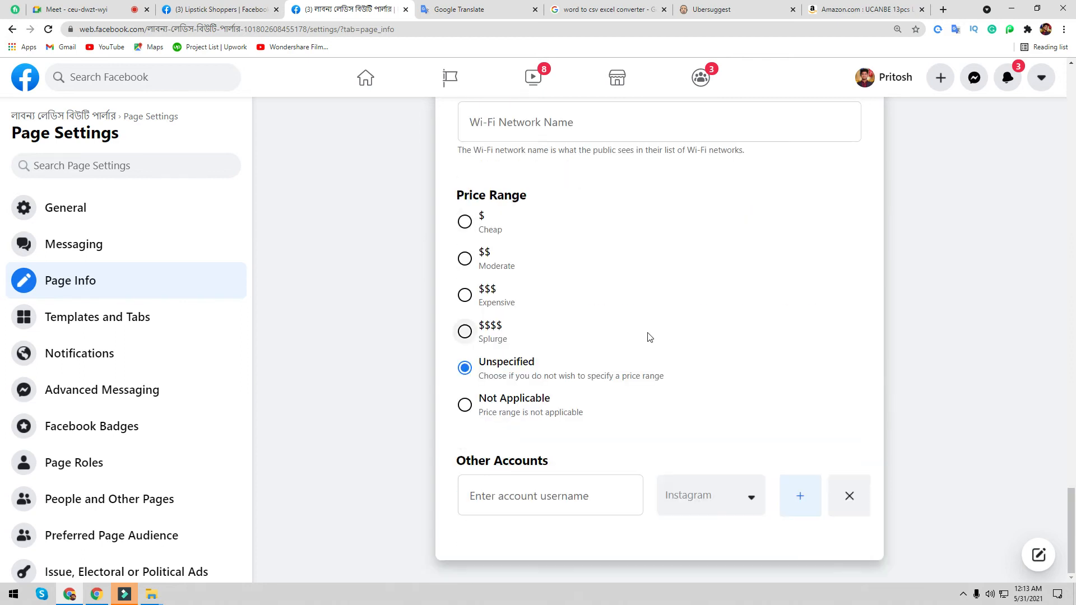
{"action": "scroll", "coordinate": [650, 336], "scroll_direction": "up", "scroll_amount": 10}
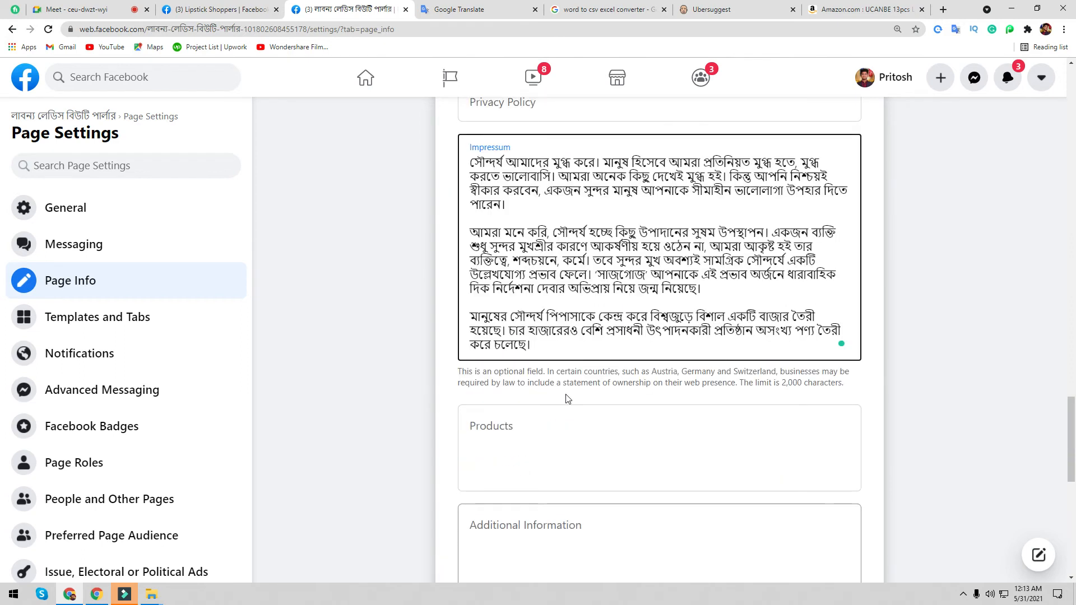
{"action": "left_click", "coordinate": [407, 11]}
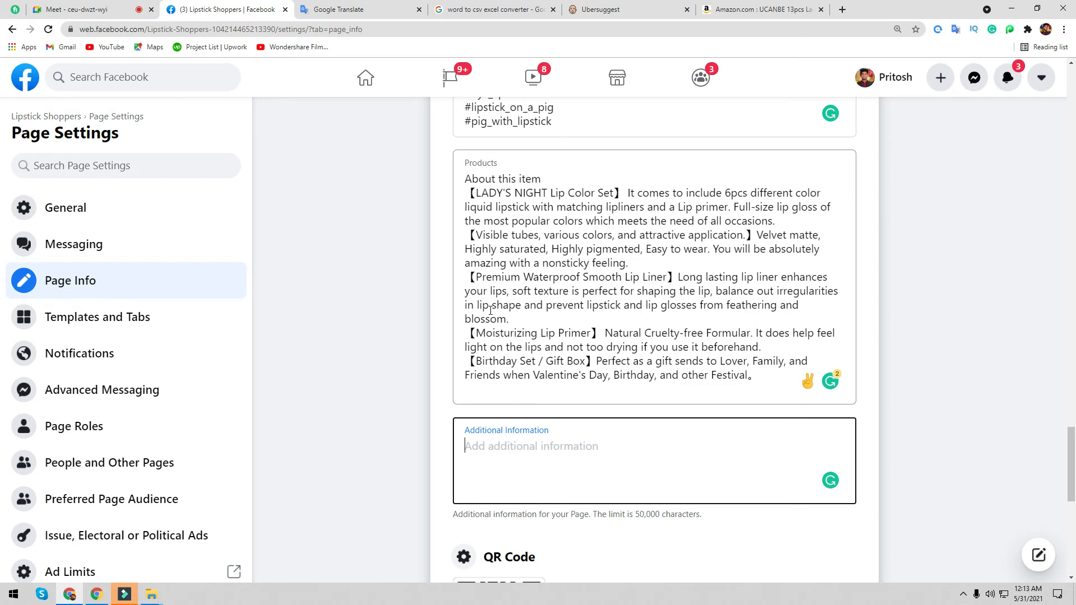
- Mute a participant for everyone in the Google Meet call, then go back to the Facebook tab
{"action": "left_click", "coordinate": [89, 10]}
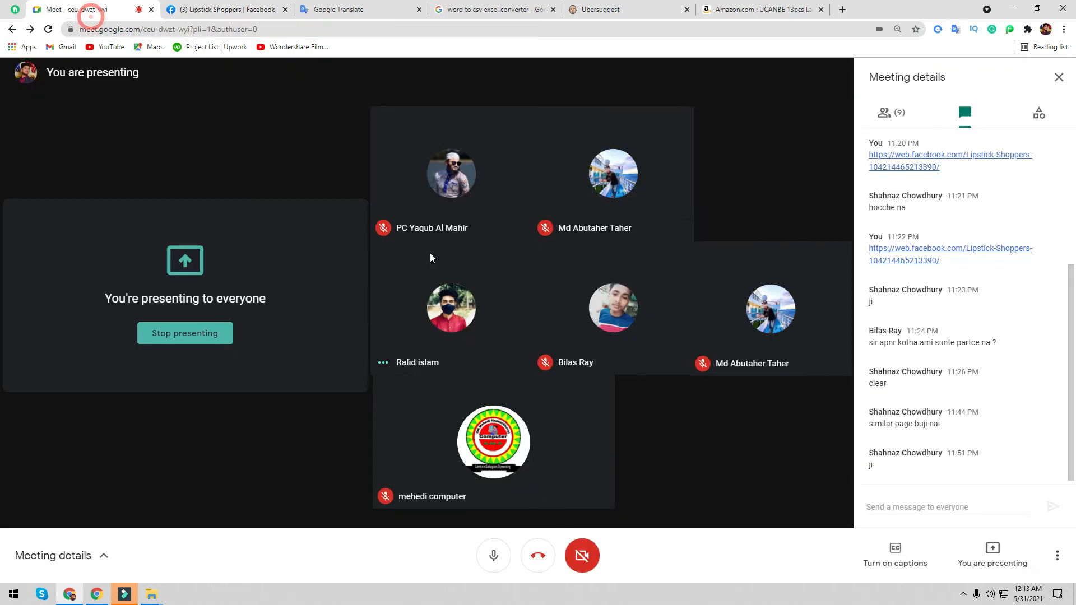
{"action": "left_click", "coordinate": [530, 255]}
{"action": "left_click", "coordinate": [605, 343]}
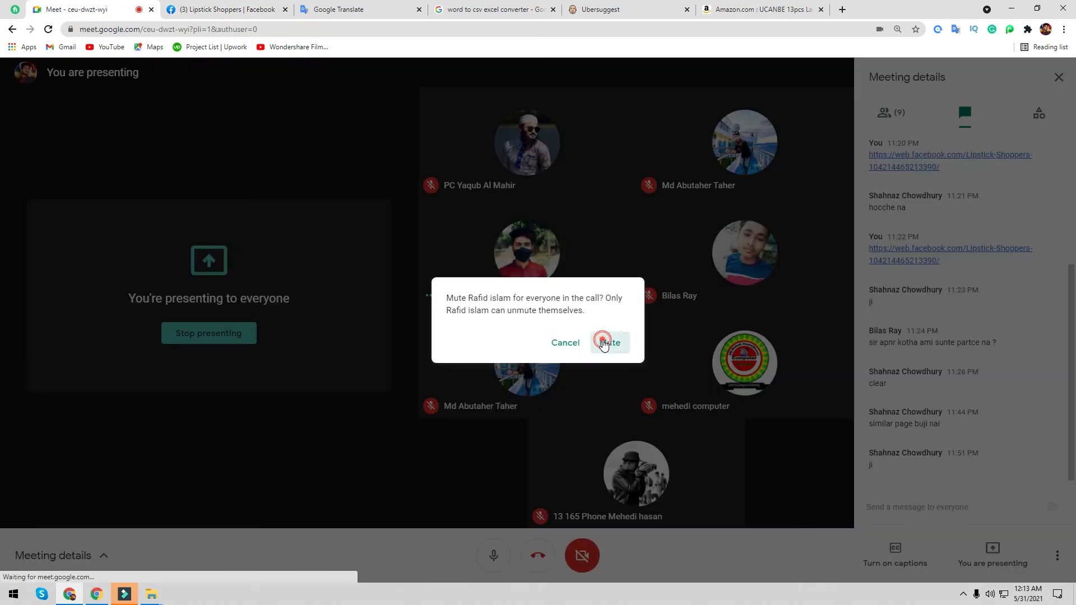
{"action": "left_click", "coordinate": [226, 7]}
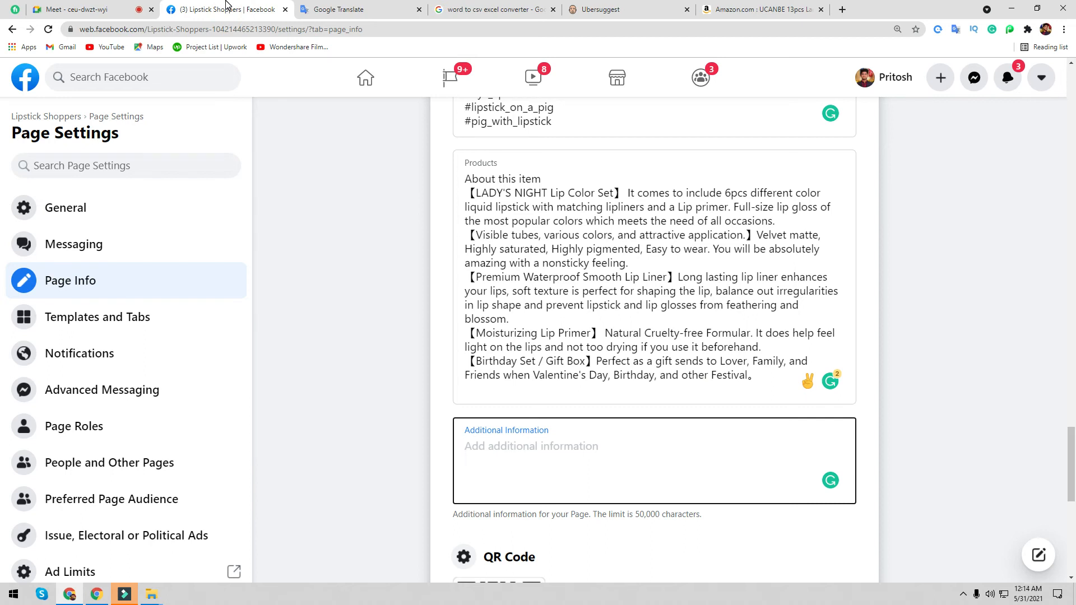
- Try each Price Range option, finally leaving Lipstick Shoppers' price range at $ Cheap
{"action": "scroll", "coordinate": [577, 393], "scroll_direction": "down", "scroll_amount": 7}
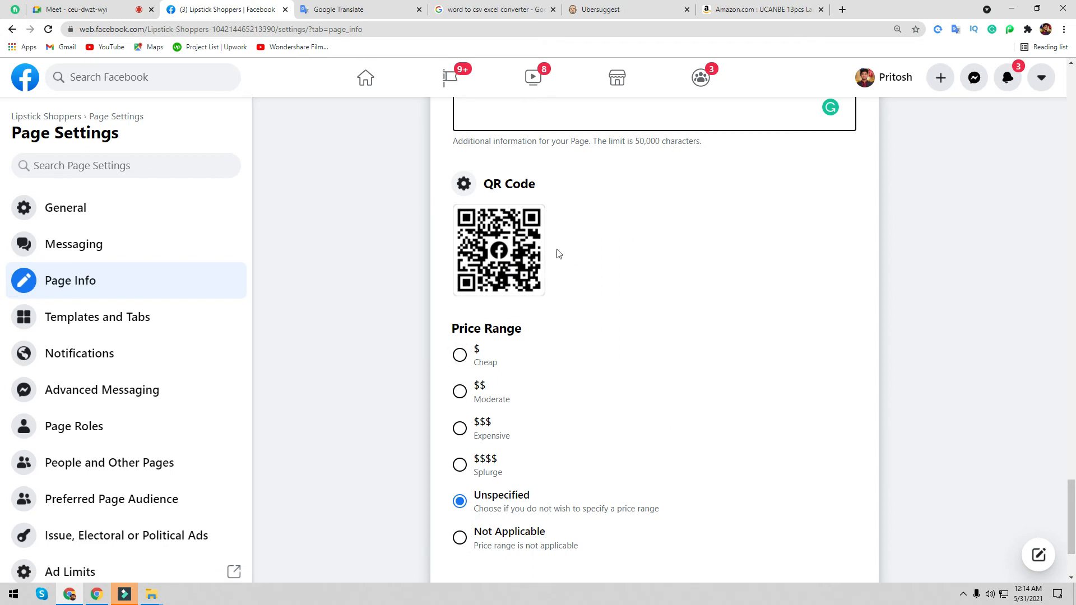
{"action": "scroll", "coordinate": [673, 387], "scroll_direction": "down", "scroll_amount": 2}
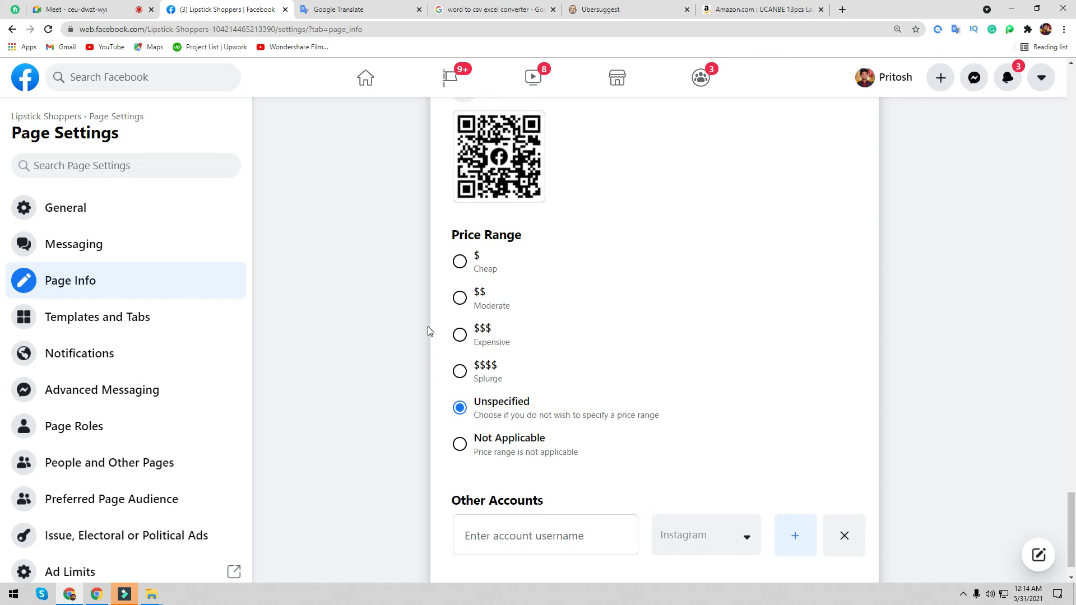
{"action": "left_click", "coordinate": [459, 262]}
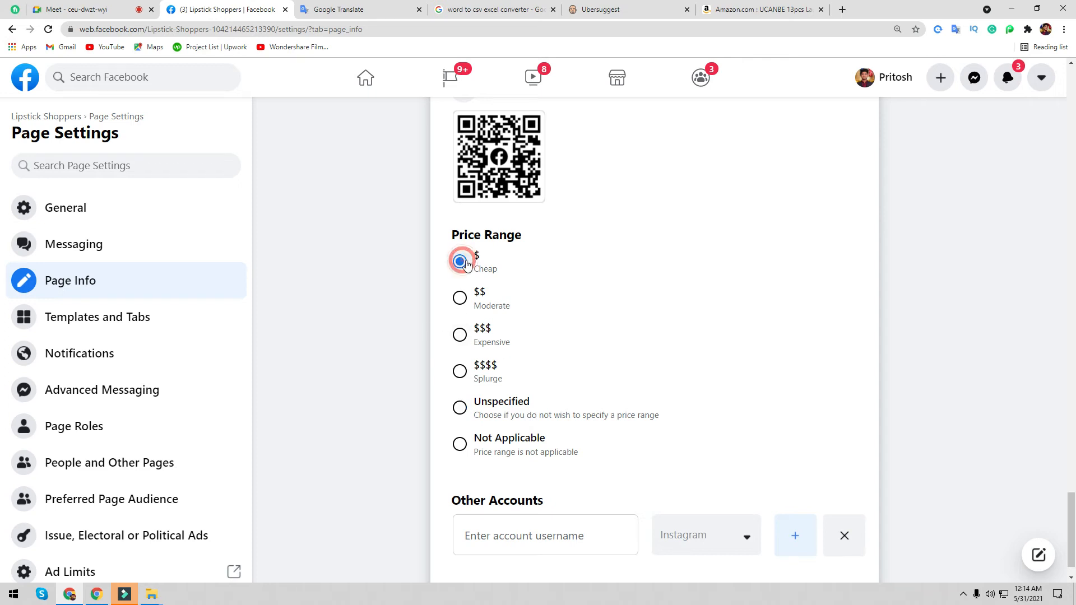
{"action": "left_click", "coordinate": [461, 298]}
{"action": "left_click", "coordinate": [460, 335]}
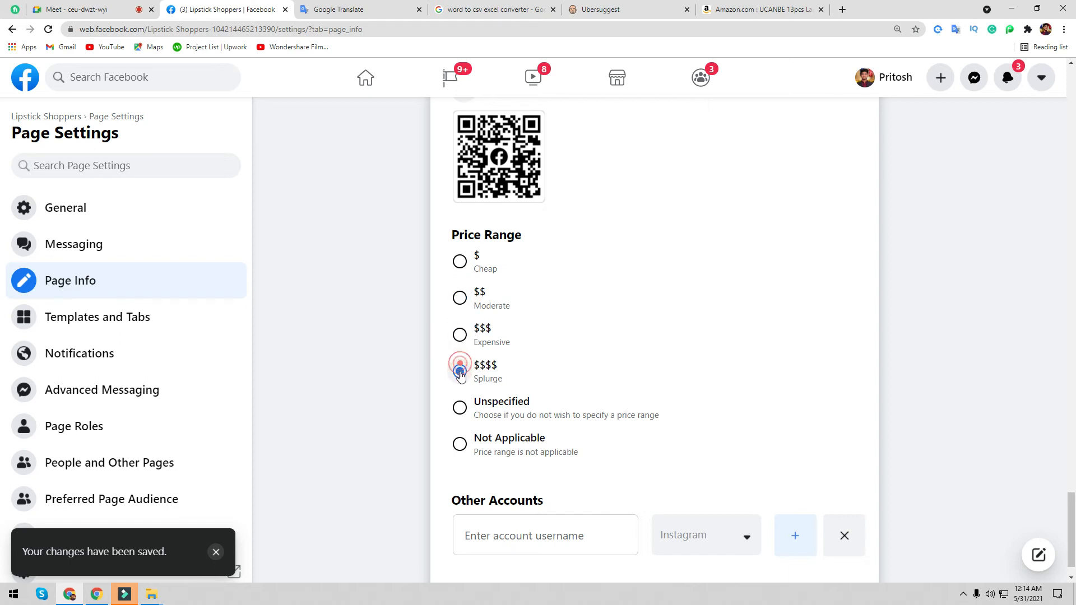
{"action": "left_click", "coordinate": [460, 367]}
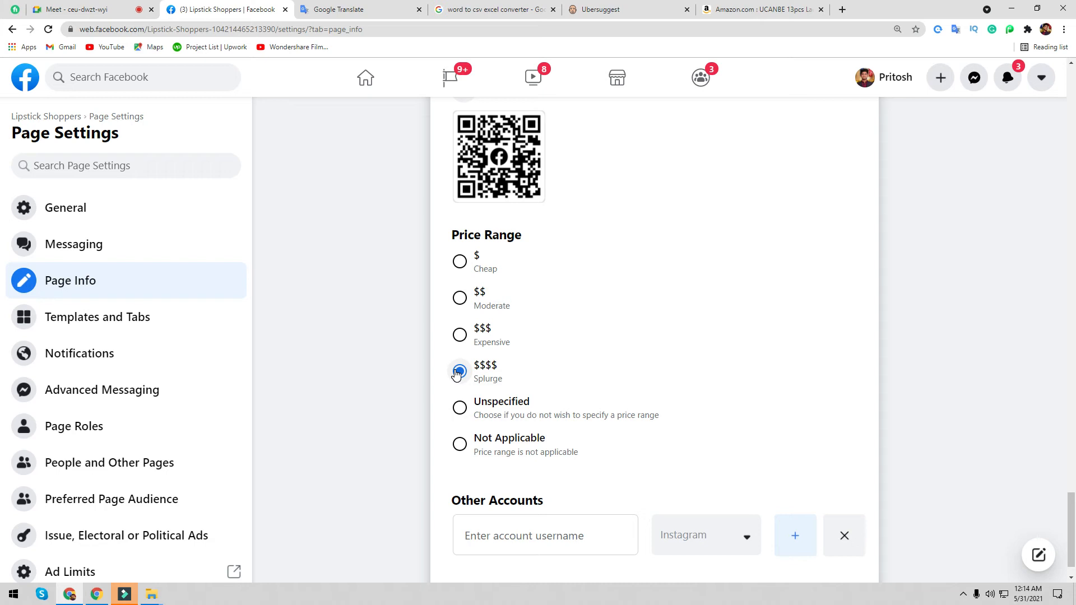
{"action": "left_click", "coordinate": [459, 261]}
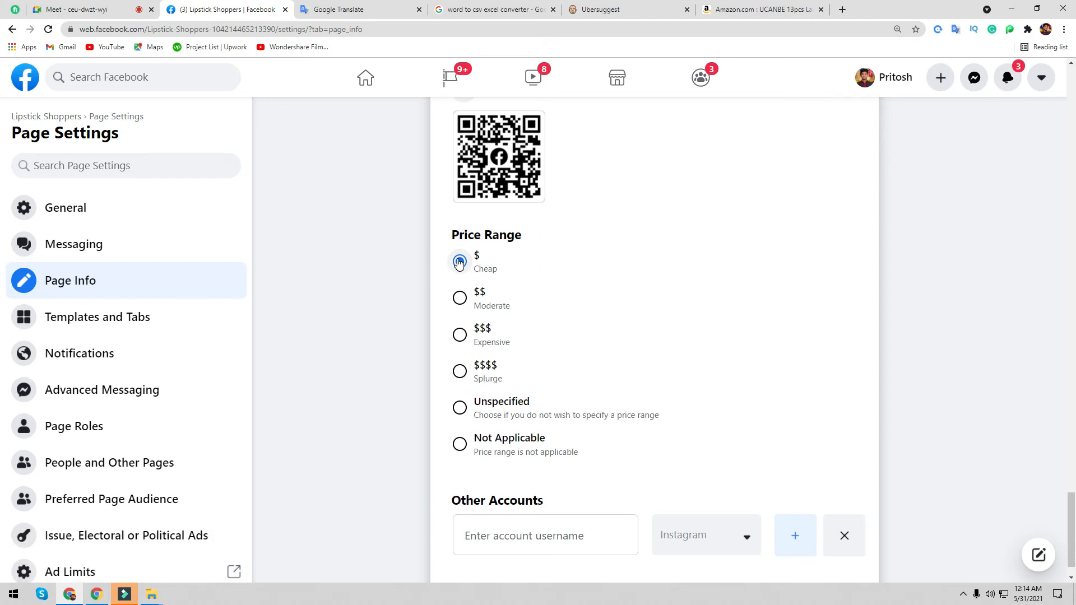
{"action": "left_click", "coordinate": [460, 298]}
{"action": "left_click", "coordinate": [460, 335]}
{"action": "left_click", "coordinate": [460, 262]}
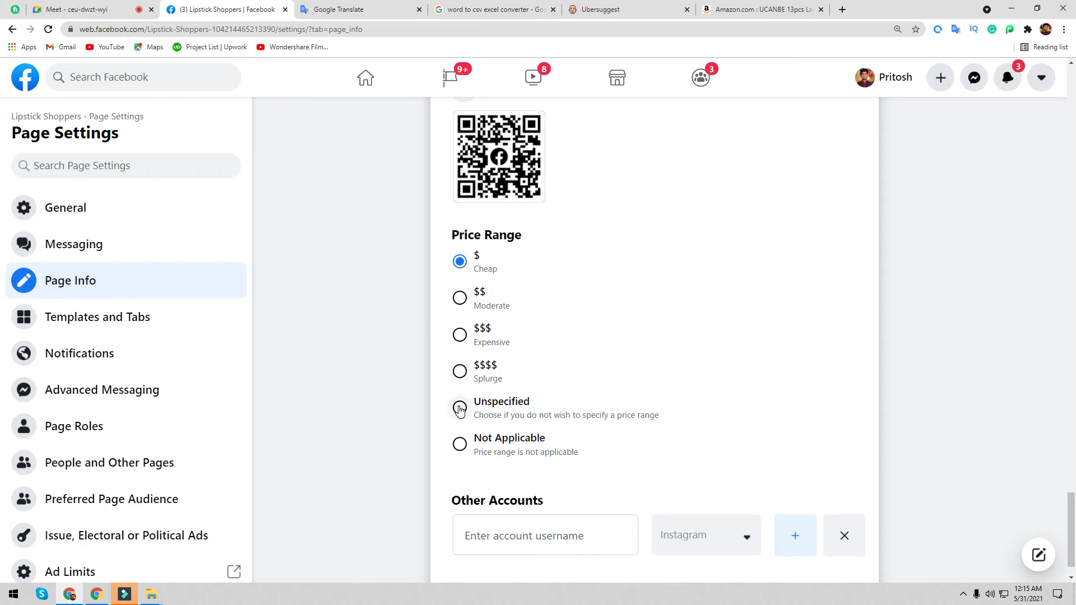
{"action": "scroll", "coordinate": [568, 475], "scroll_direction": "down", "scroll_amount": 1}
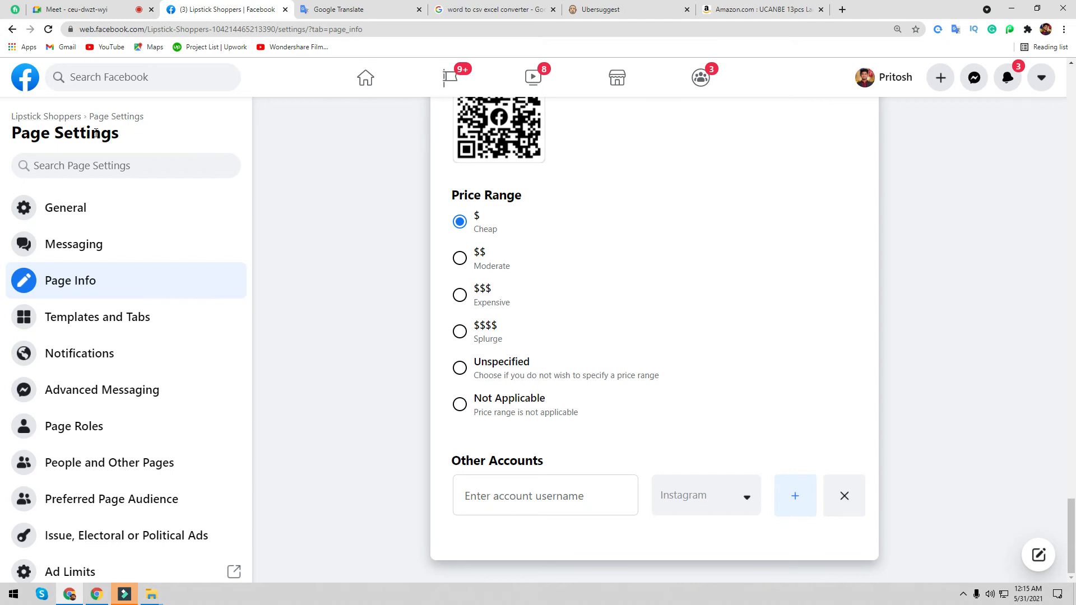
- Add a second Other Accounts row and browse the first row's platform list; price range becomes Not Applicable
{"action": "left_click", "coordinate": [795, 496]}
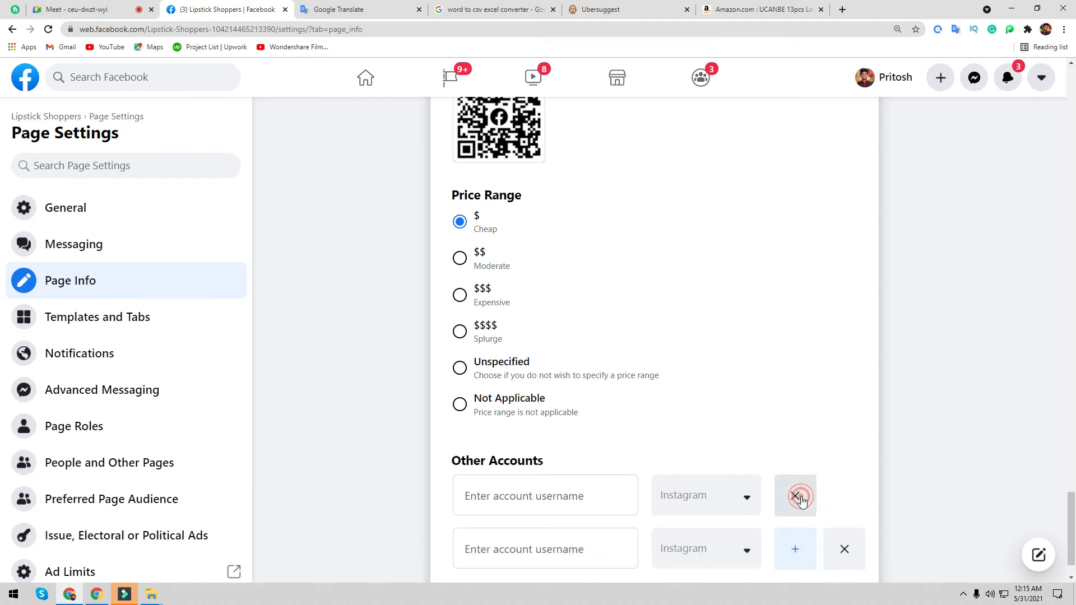
{"action": "scroll", "coordinate": [908, 463], "scroll_direction": "down", "scroll_amount": 1}
{"action": "left_click", "coordinate": [711, 444]}
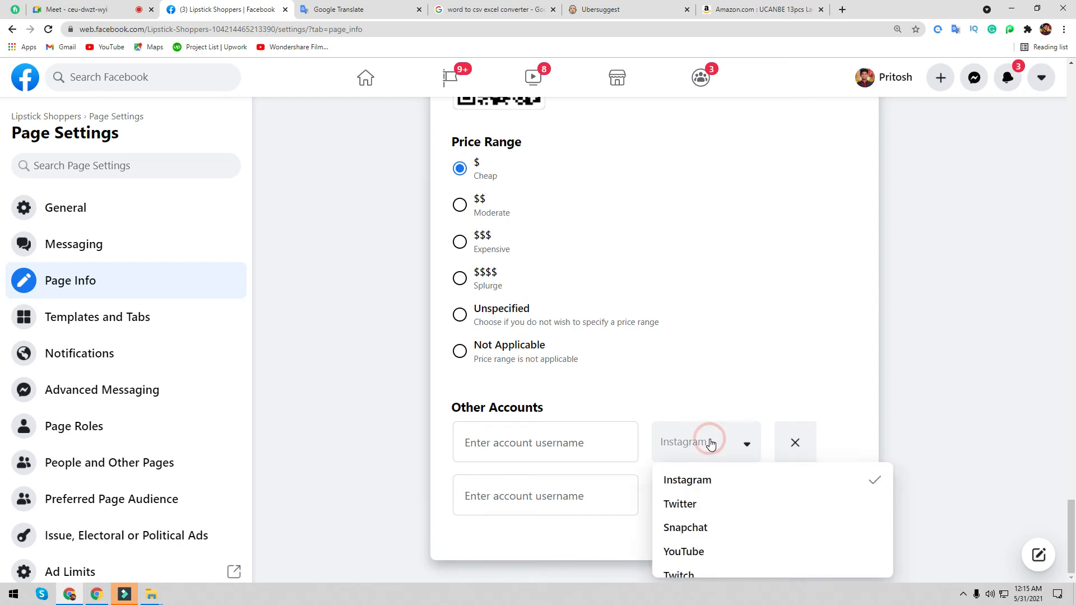
{"action": "scroll", "coordinate": [788, 522], "scroll_direction": "down", "scroll_amount": 2}
{"action": "scroll", "coordinate": [748, 521], "scroll_direction": "up", "scroll_amount": 2}
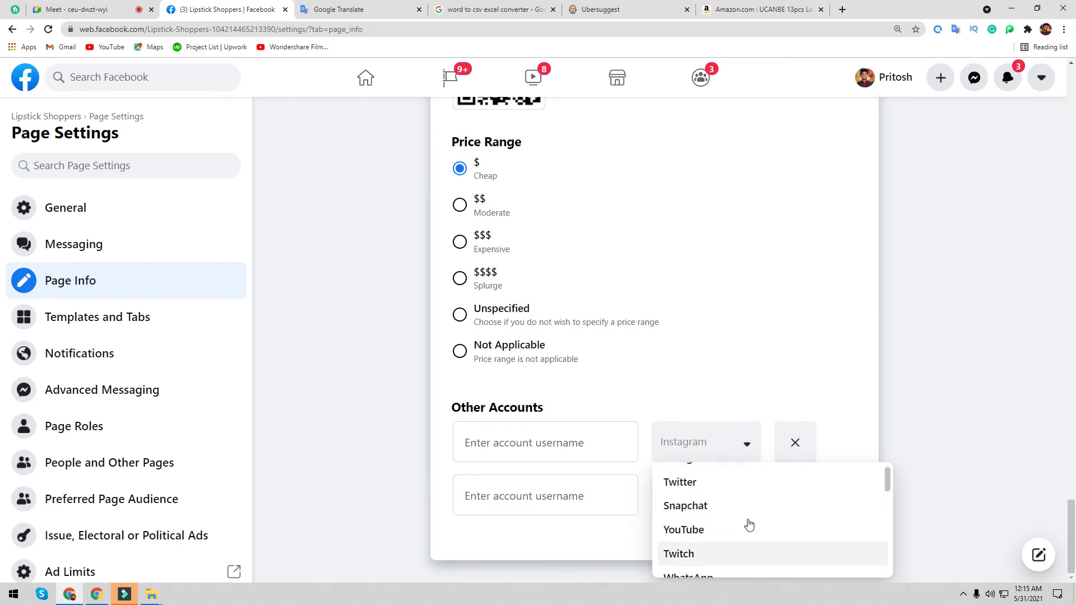
{"action": "scroll", "coordinate": [705, 540], "scroll_direction": "down", "scroll_amount": 2}
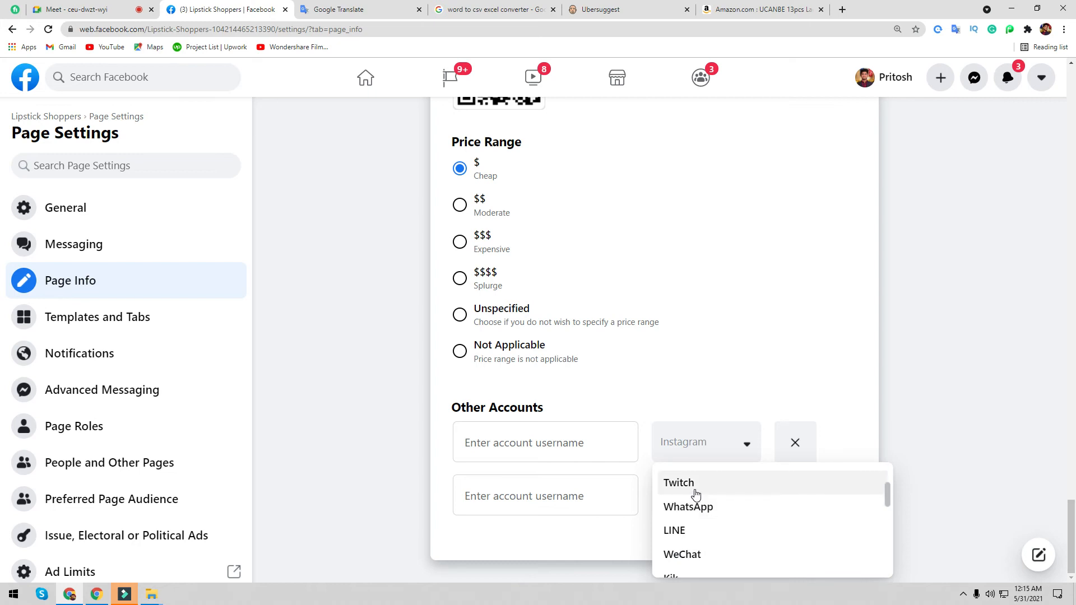
{"action": "scroll", "coordinate": [728, 514], "scroll_direction": "down", "scroll_amount": 3}
{"action": "scroll", "coordinate": [701, 524], "scroll_direction": "down", "scroll_amount": 1}
{"action": "scroll", "coordinate": [712, 540], "scroll_direction": "up", "scroll_amount": 5}
{"action": "scroll", "coordinate": [712, 540], "scroll_direction": "down", "scroll_amount": 4}
{"action": "scroll", "coordinate": [711, 540], "scroll_direction": "up", "scroll_amount": 4}
{"action": "left_click", "coordinate": [757, 344]}
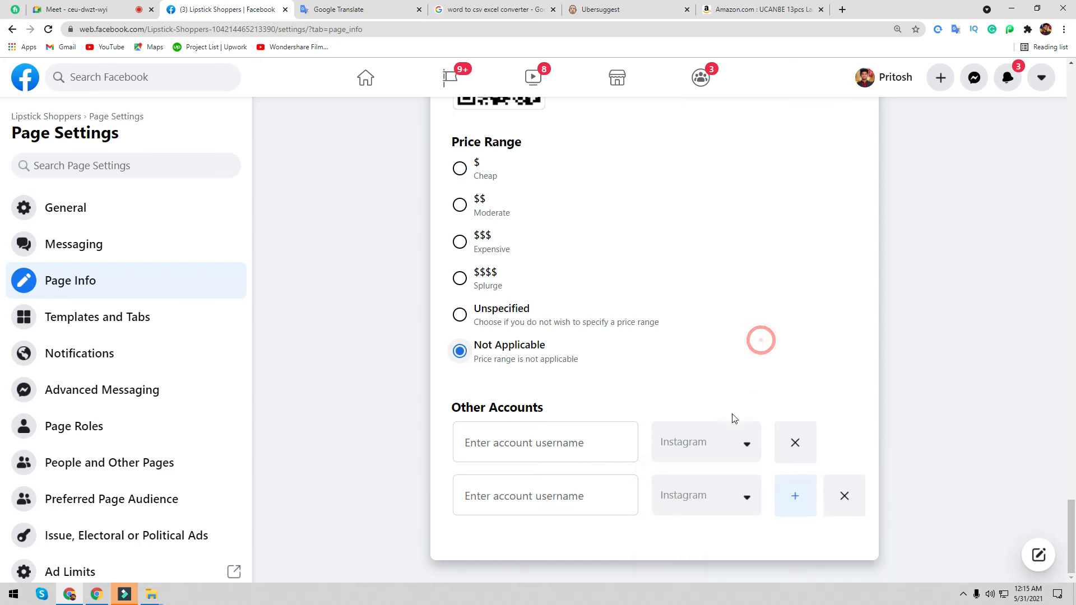
- Browse the first row's platform choices again and close the list without changing it
{"action": "left_click", "coordinate": [685, 448]}
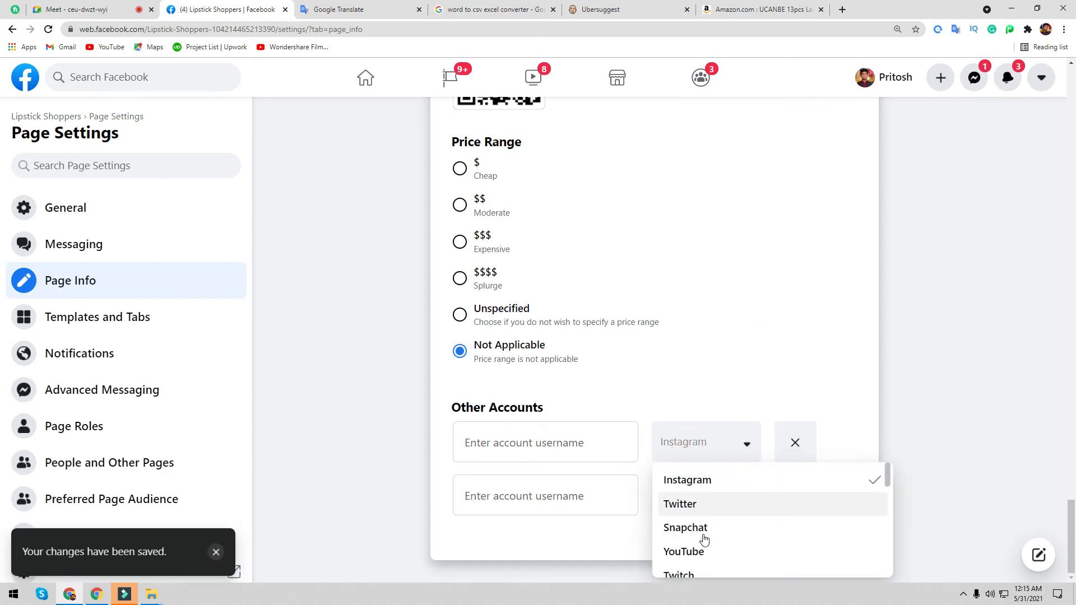
{"action": "scroll", "coordinate": [716, 556], "scroll_direction": "down", "scroll_amount": 2}
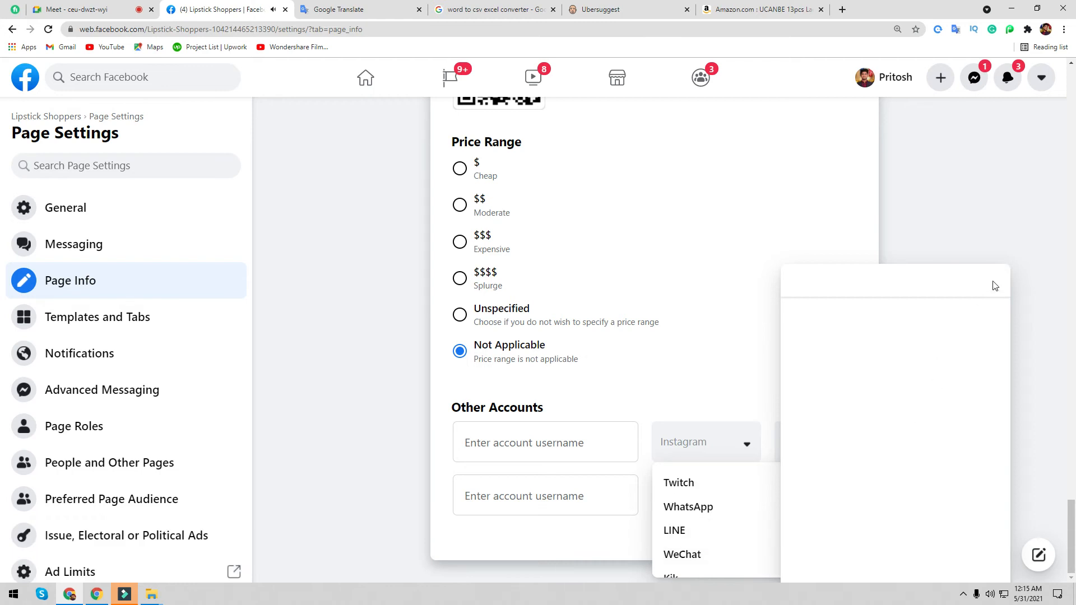
{"action": "left_click", "coordinate": [995, 286]}
{"action": "left_click", "coordinate": [732, 449]}
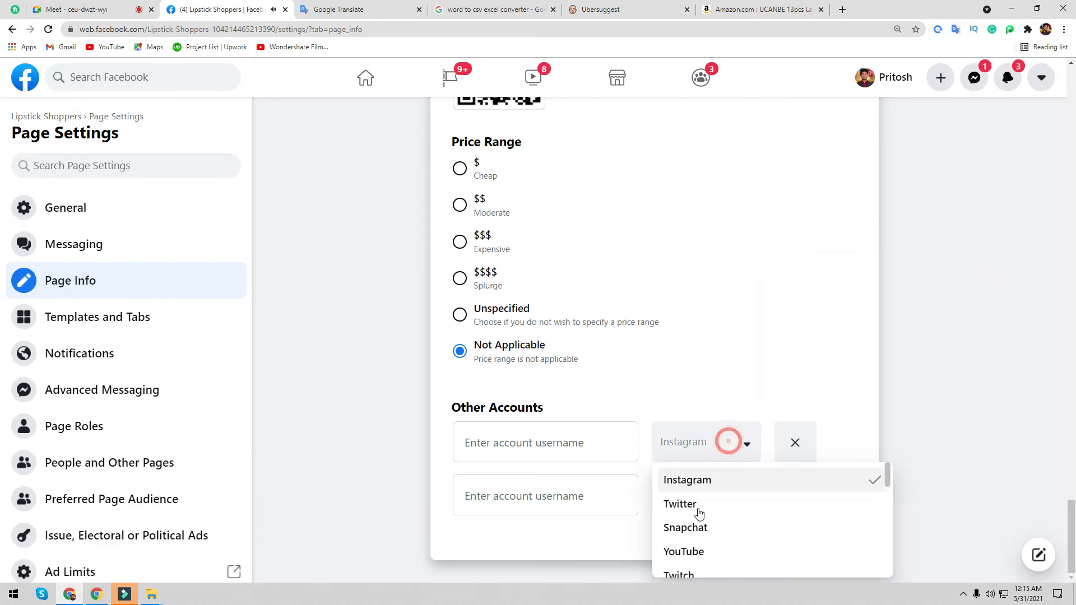
{"action": "scroll", "coordinate": [697, 549], "scroll_direction": "down", "scroll_amount": 3}
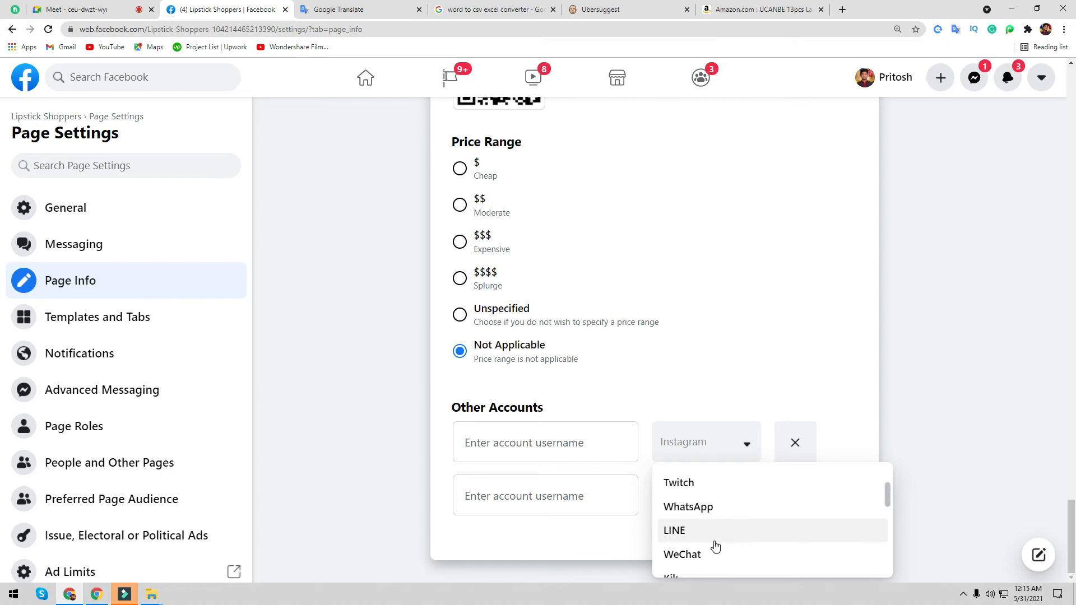
{"action": "scroll", "coordinate": [714, 546], "scroll_direction": "down", "scroll_amount": 2}
{"action": "scroll", "coordinate": [710, 540], "scroll_direction": "down", "scroll_amount": 3}
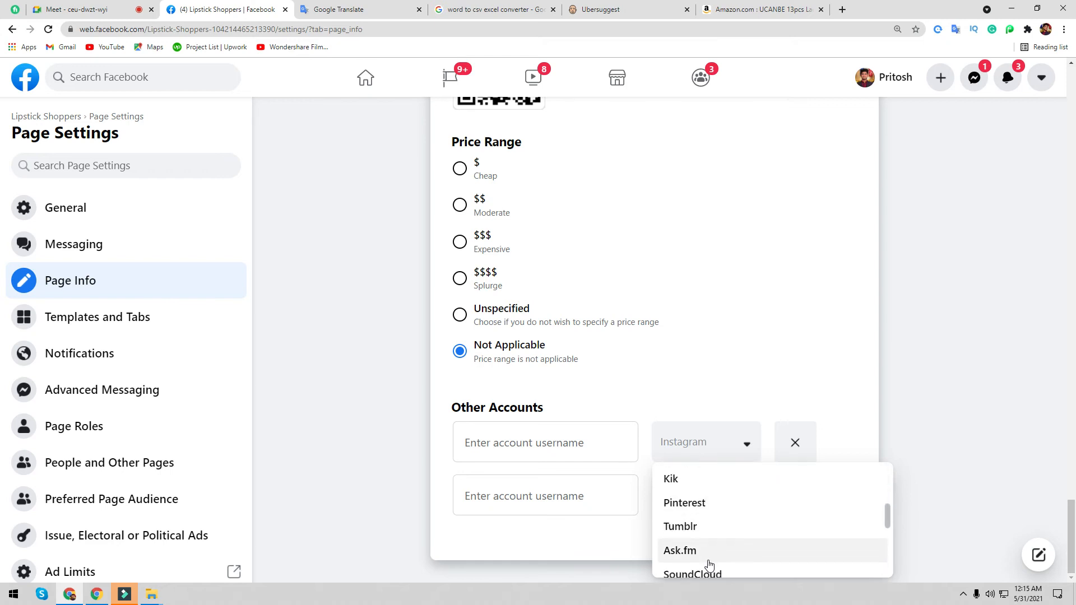
{"action": "scroll", "coordinate": [709, 537], "scroll_direction": "down", "scroll_amount": 2}
{"action": "scroll", "coordinate": [709, 534], "scroll_direction": "up", "scroll_amount": 2}
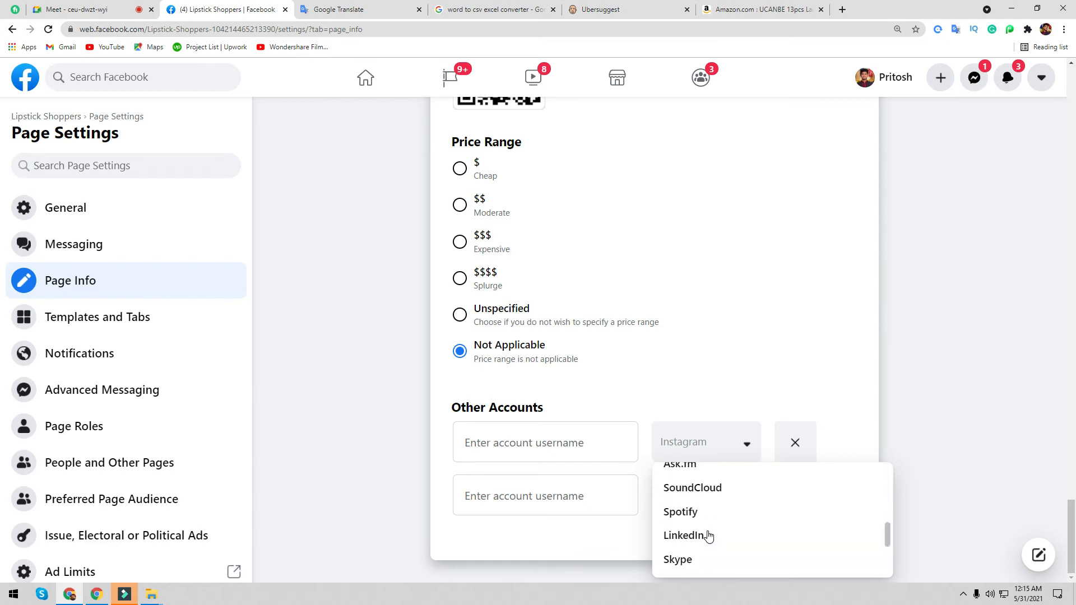
{"action": "scroll", "coordinate": [691, 558], "scroll_direction": "down", "scroll_amount": 2}
{"action": "scroll", "coordinate": [690, 558], "scroll_direction": "down", "scroll_amount": 1}
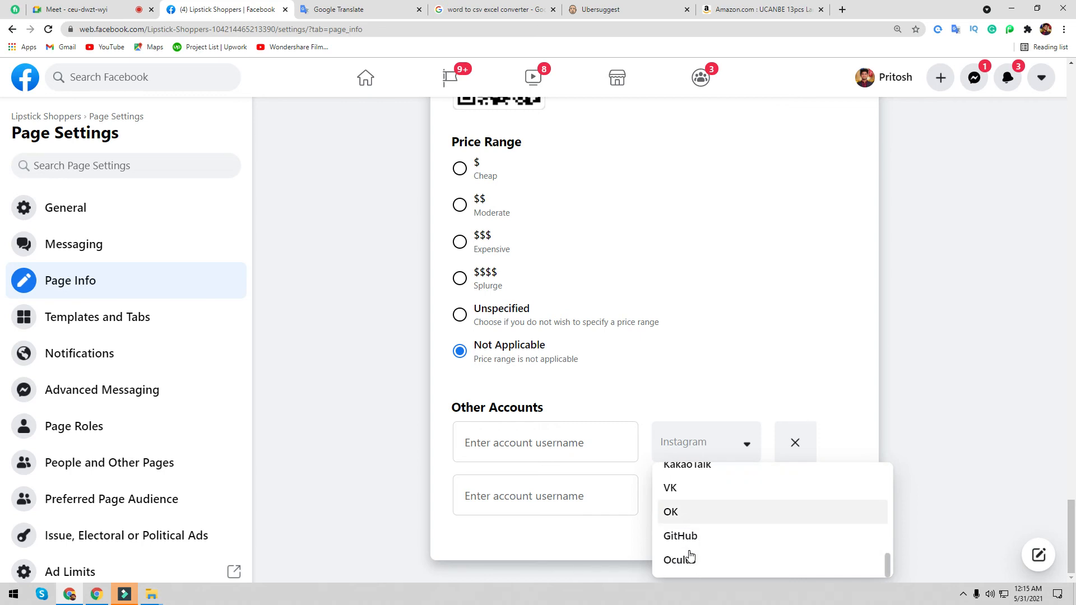
{"action": "left_click", "coordinate": [346, 461]}
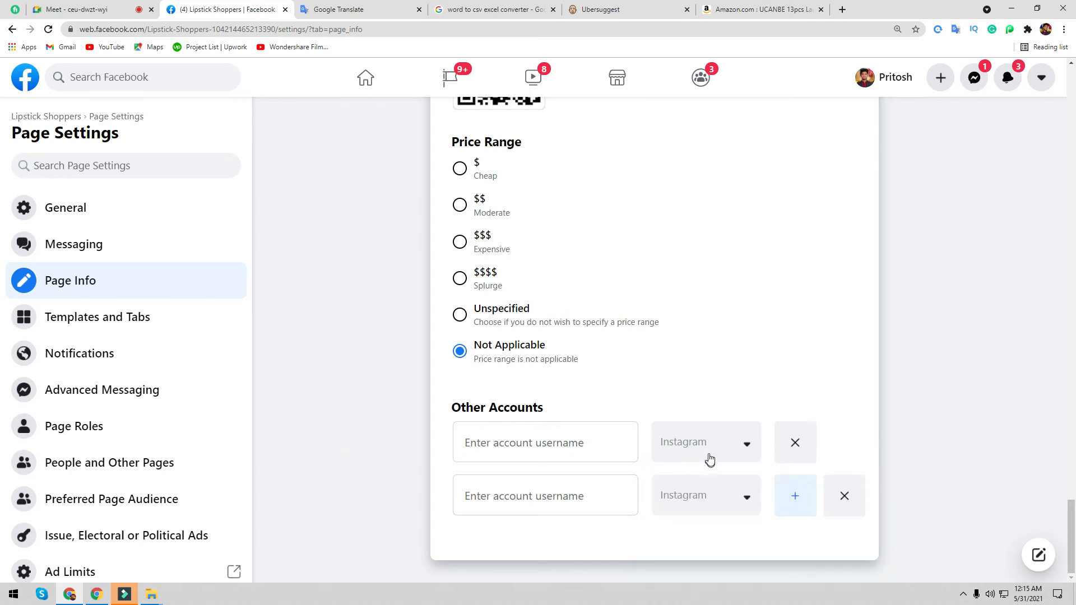
{"action": "left_click", "coordinate": [547, 445]}
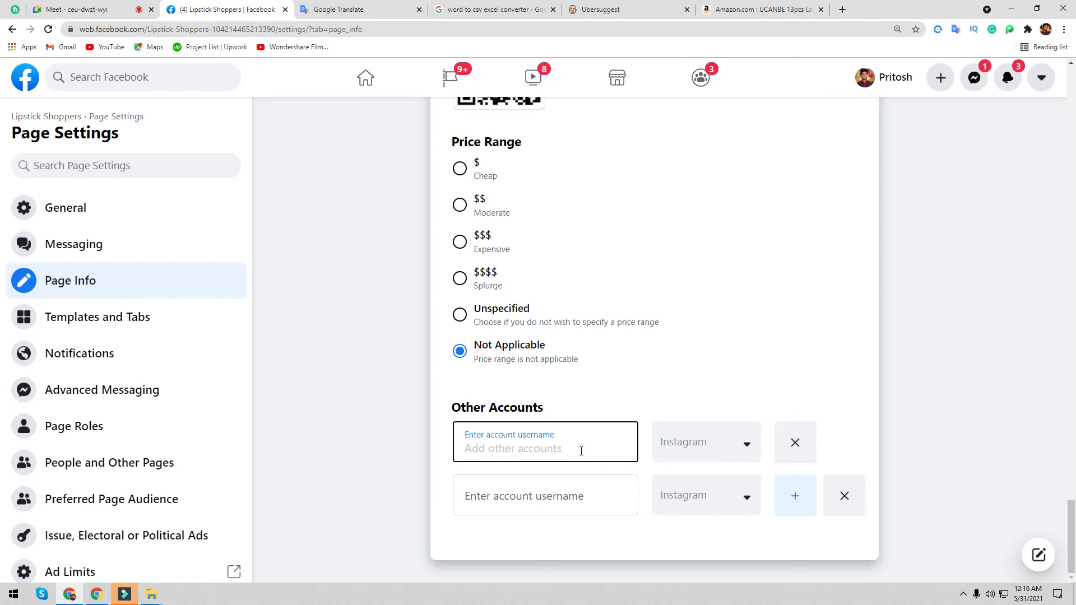
- Add third, fourth and fifth Other Accounts rows and set the second row's platform to YouTube
{"action": "left_click", "coordinate": [809, 501]}
{"action": "scroll", "coordinate": [784, 504], "scroll_direction": "down", "scroll_amount": 1}
{"action": "left_click", "coordinate": [782, 507]}
{"action": "left_click", "coordinate": [790, 549]}
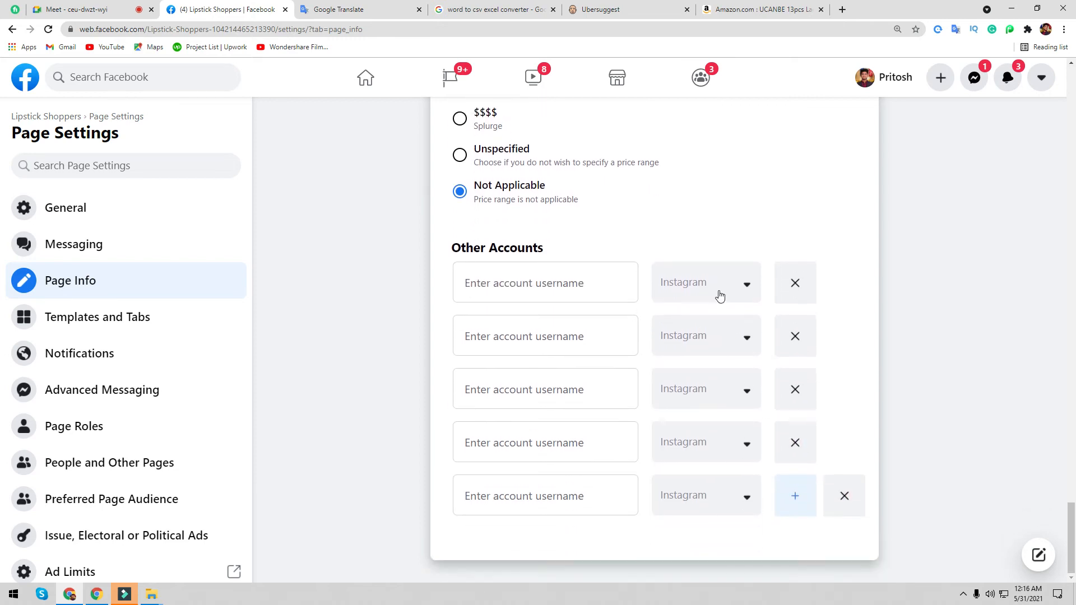
{"action": "left_click", "coordinate": [720, 296]}
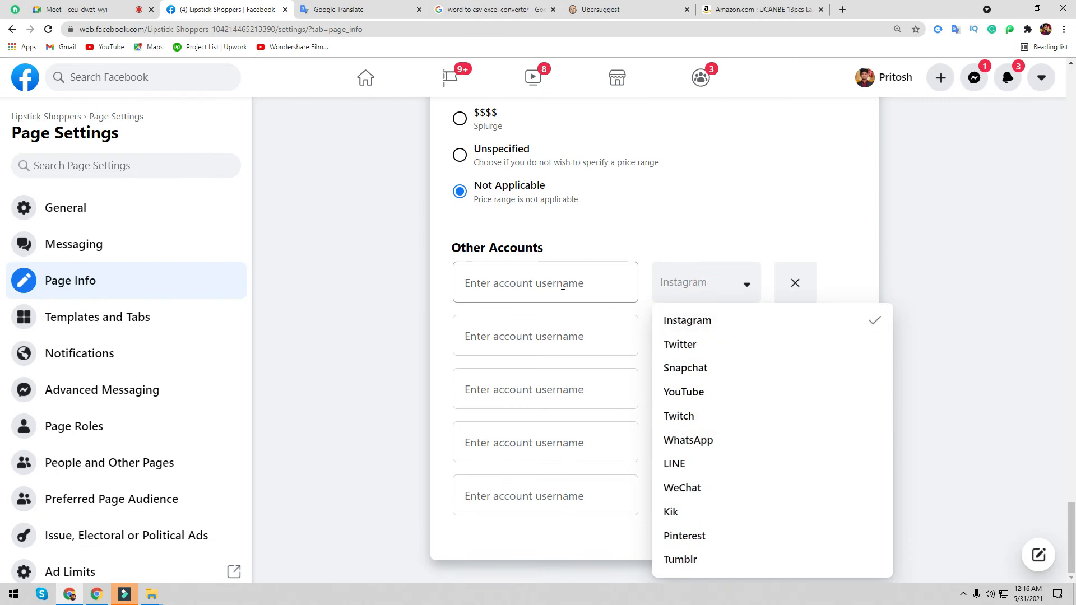
{"action": "left_click", "coordinate": [586, 284]}
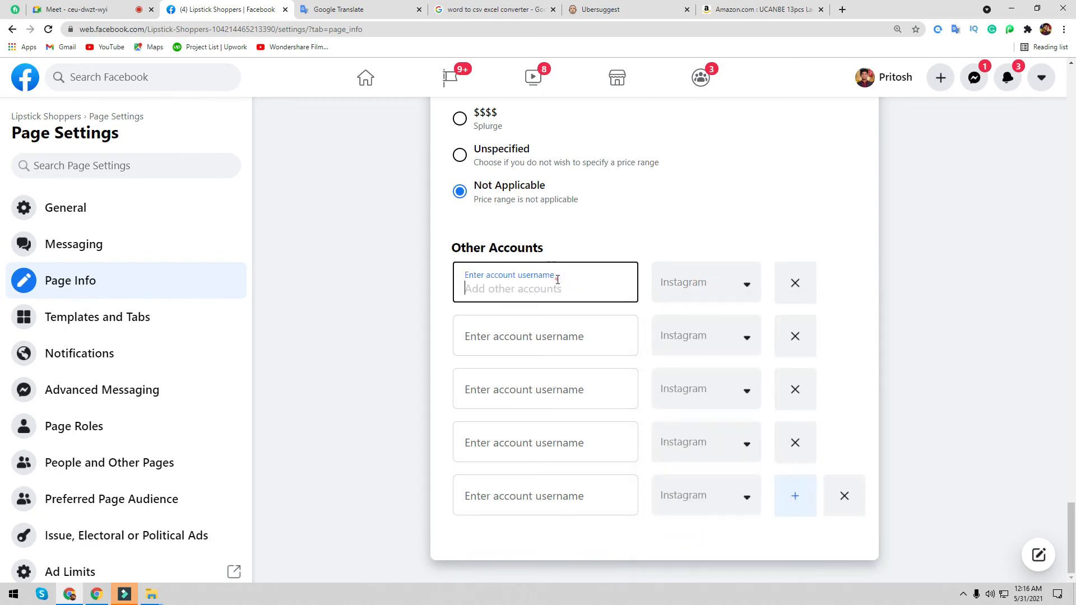
{"action": "left_click", "coordinate": [725, 343]}
{"action": "left_click", "coordinate": [688, 454]}
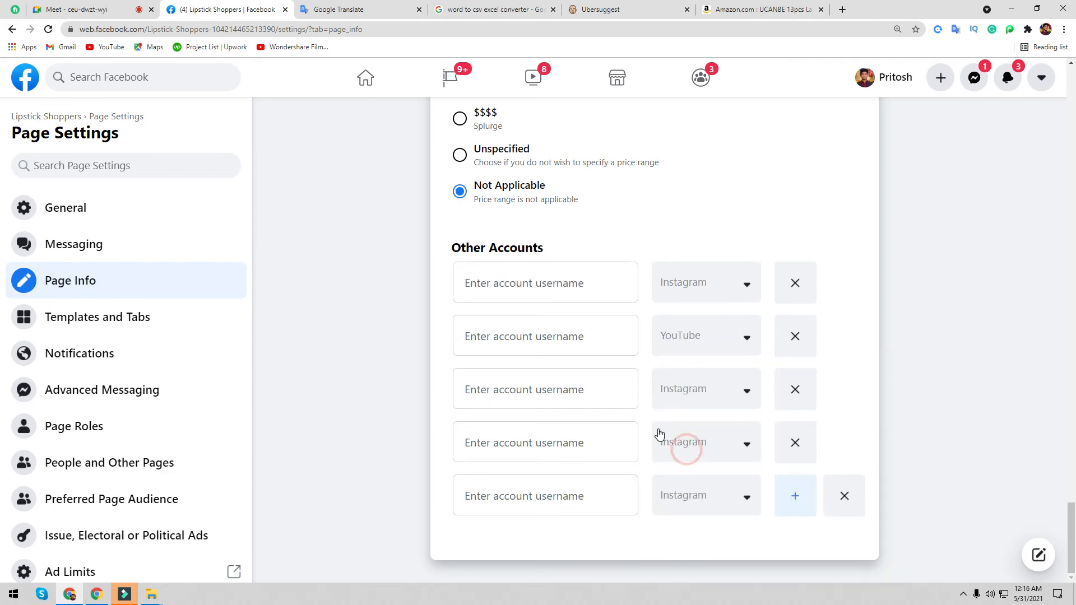
- Open YouTube and go to your own channel page, browsing its Videos and Home tabs
{"action": "left_click", "coordinate": [763, 9]}
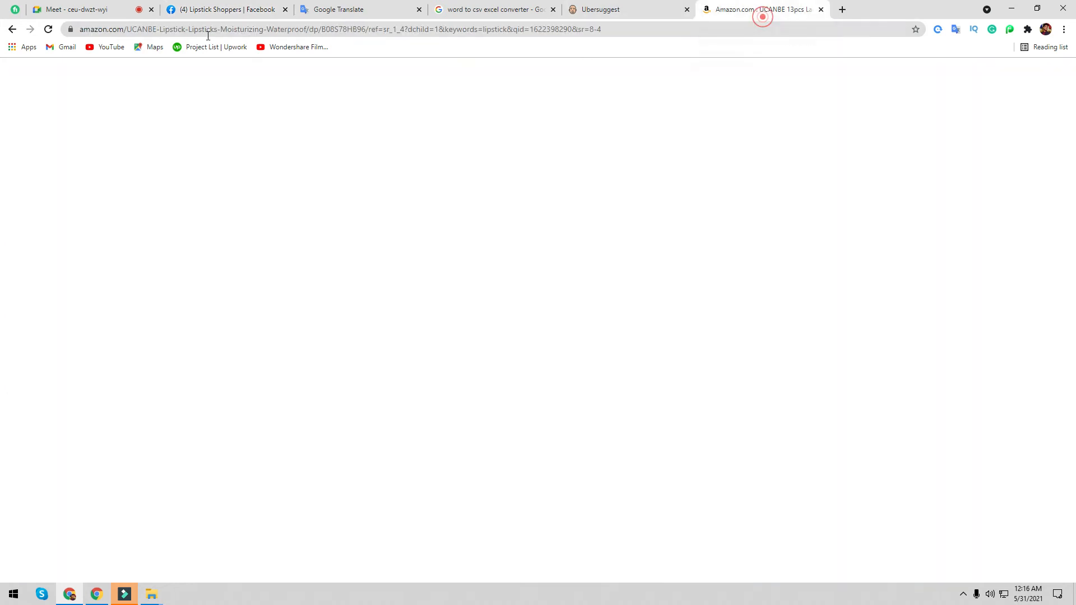
{"action": "left_click", "coordinate": [100, 48]}
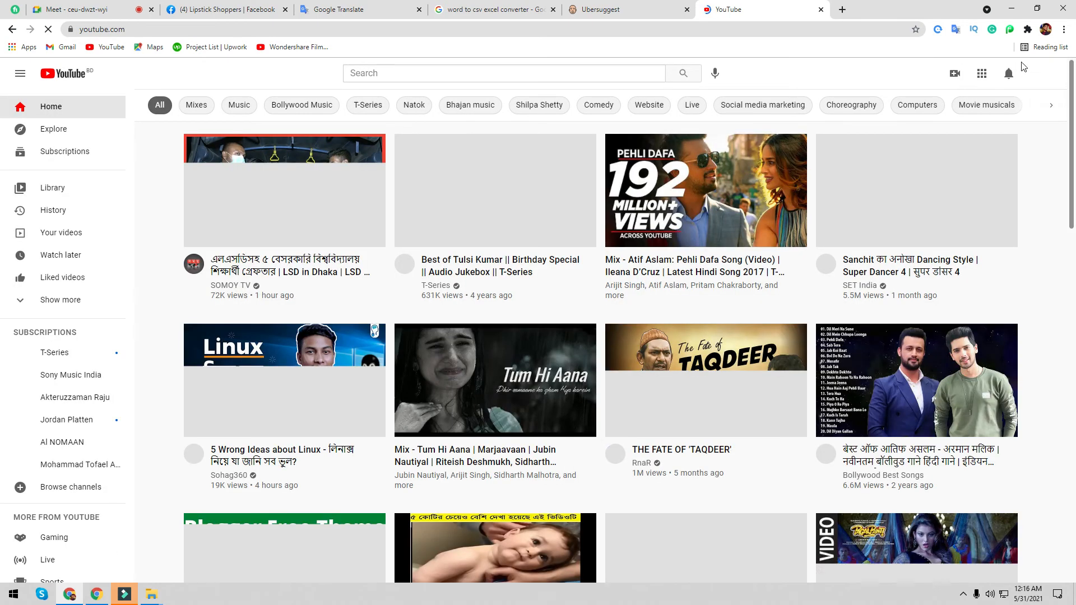
{"action": "left_click", "coordinate": [1041, 74]}
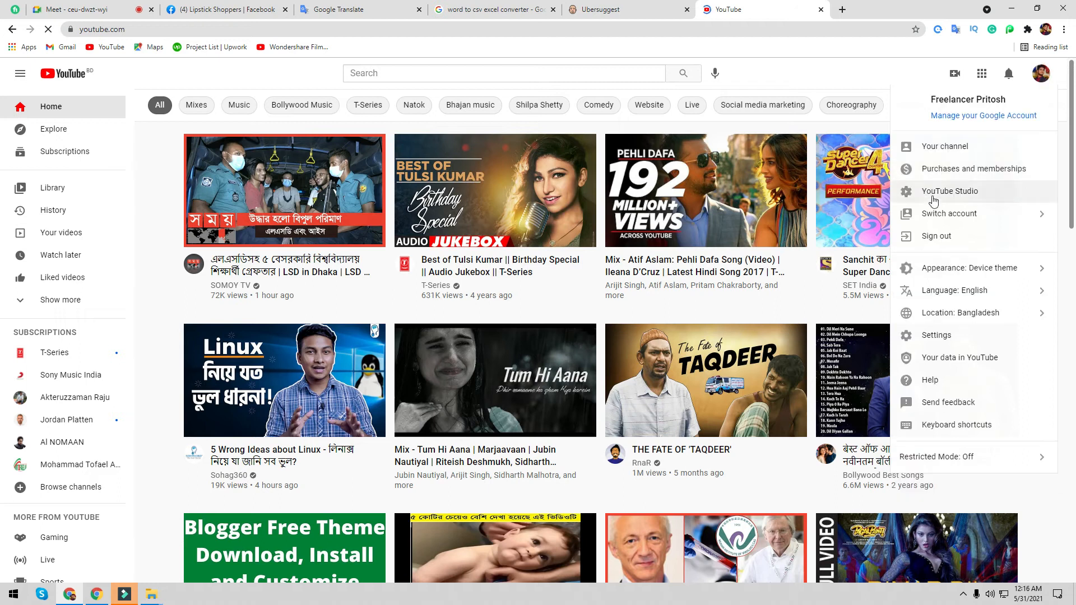
{"action": "left_click", "coordinate": [962, 148]}
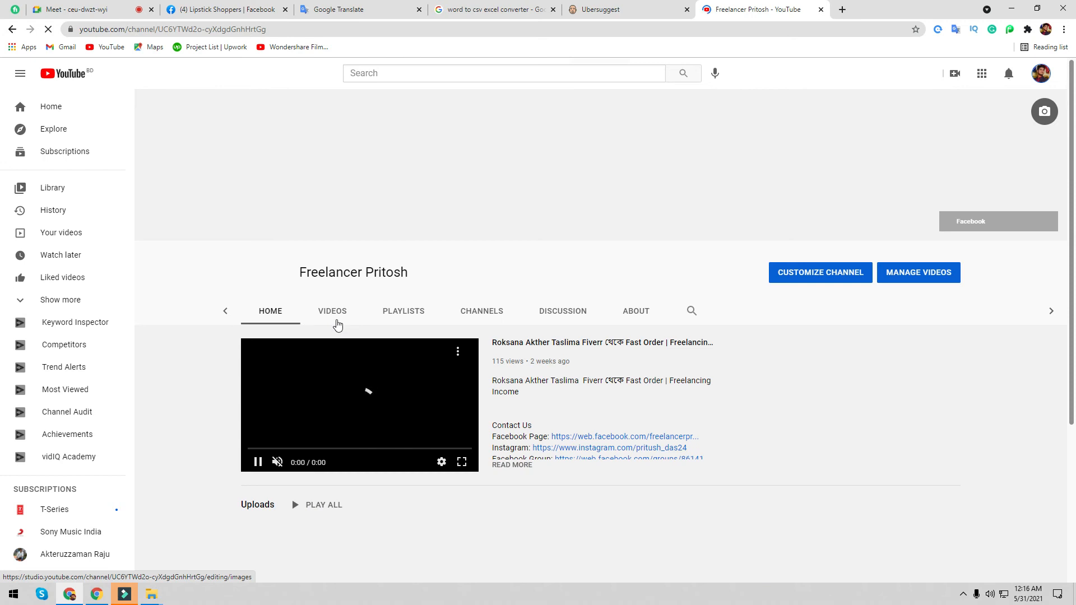
{"action": "left_click", "coordinate": [335, 314]}
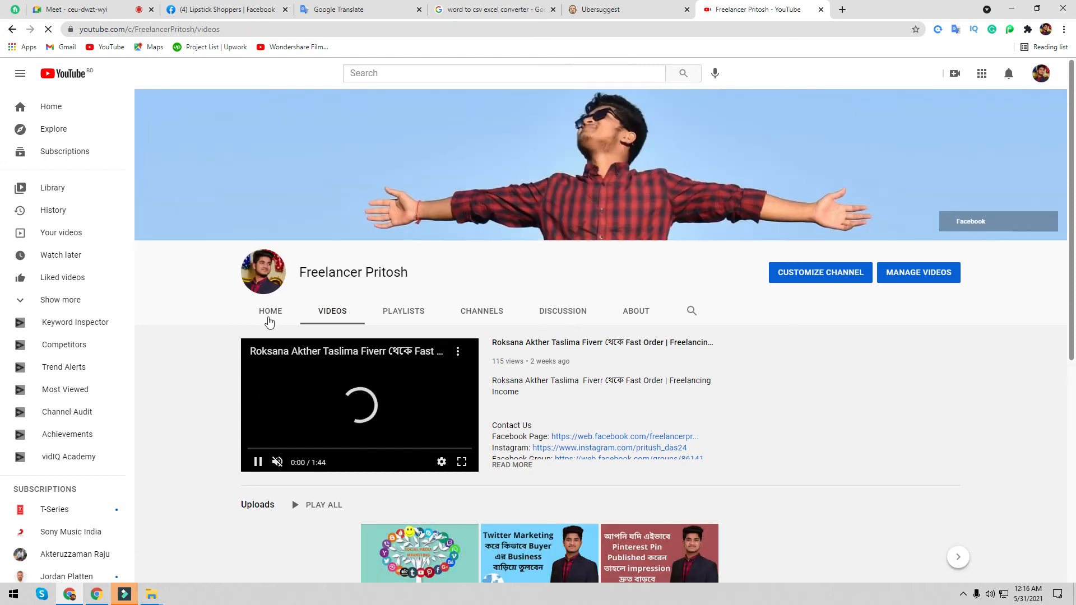
{"action": "left_click", "coordinate": [269, 321]}
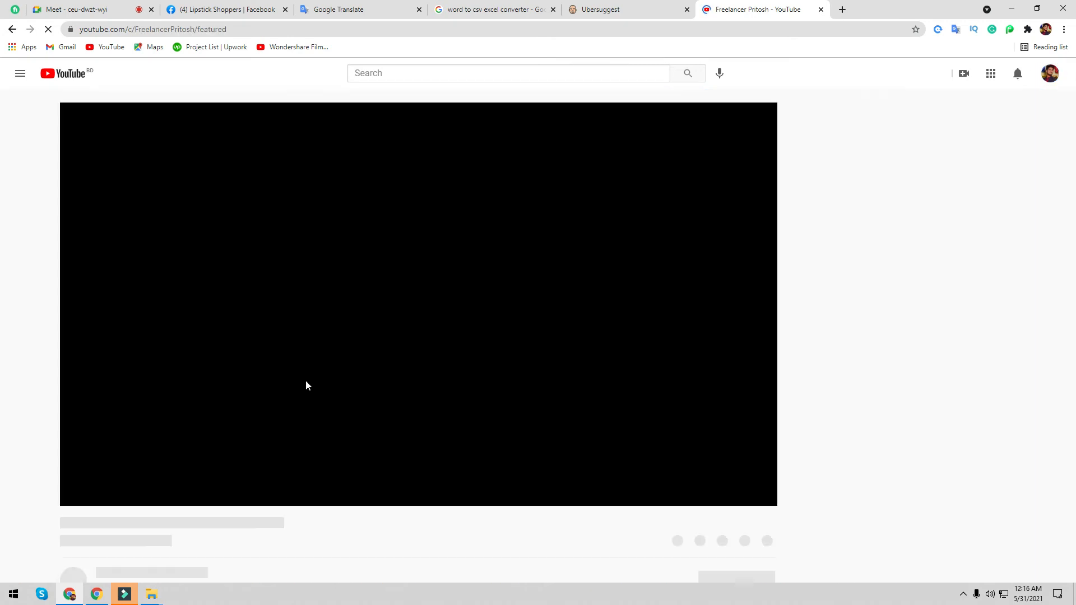
{"action": "left_click", "coordinate": [11, 29]}
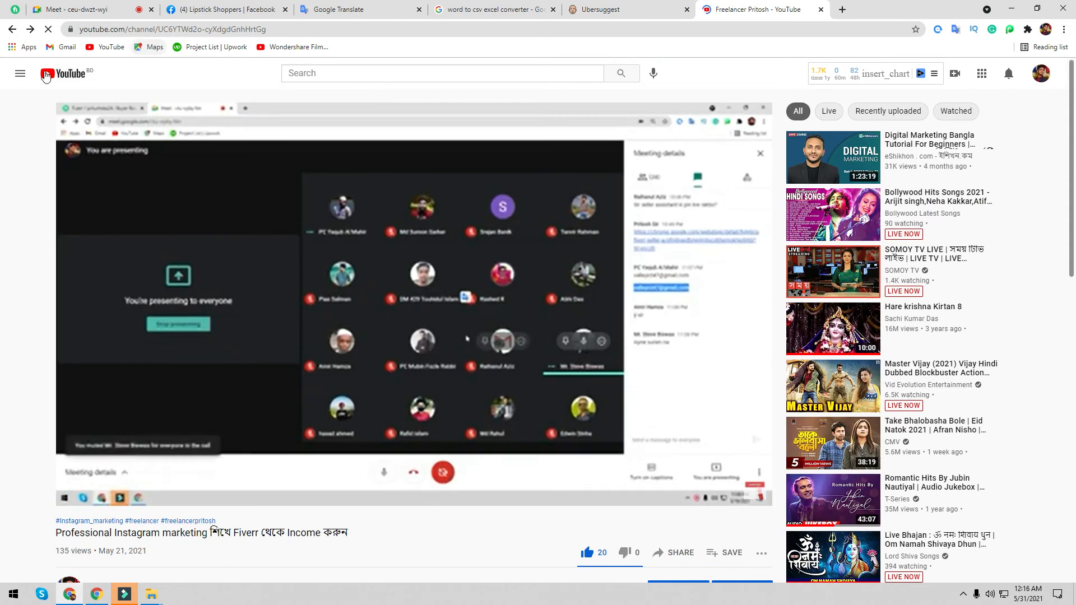
{"action": "left_click", "coordinate": [11, 34]}
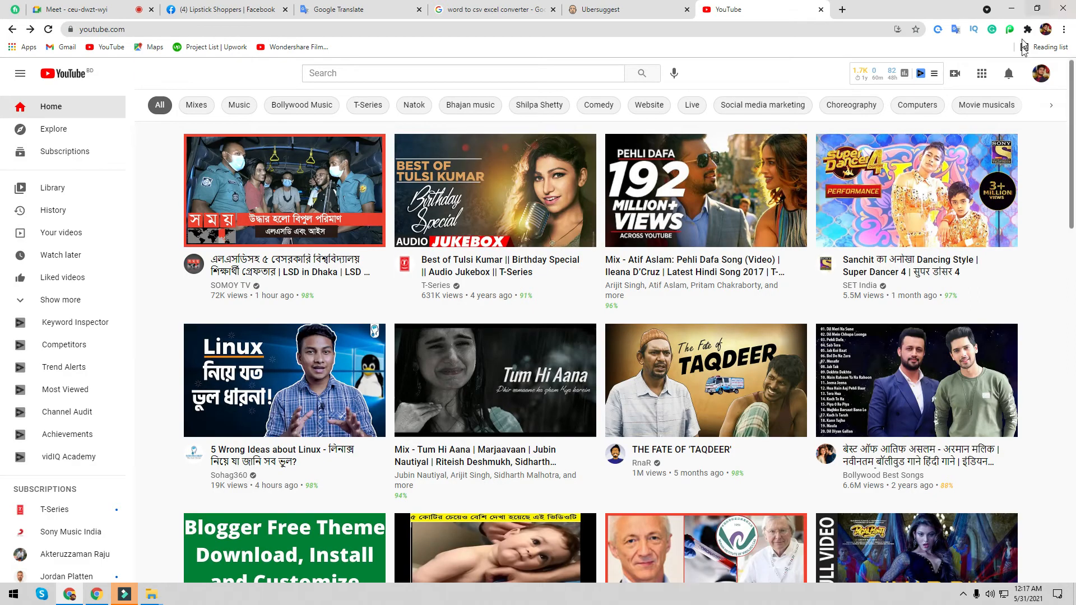
{"action": "left_click", "coordinate": [1041, 73]}
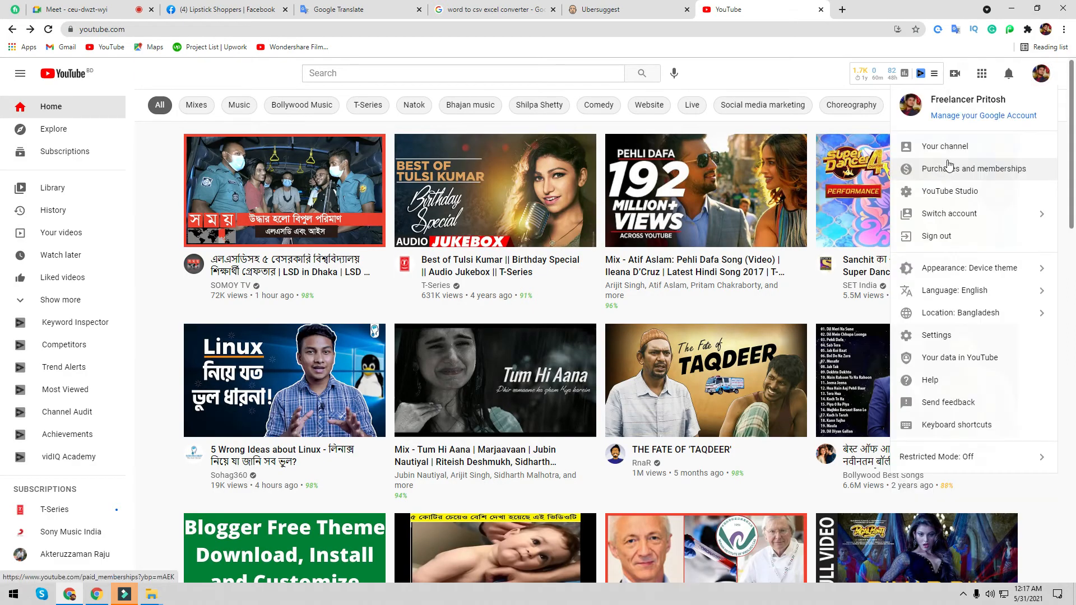
{"action": "left_click", "coordinate": [946, 147]}
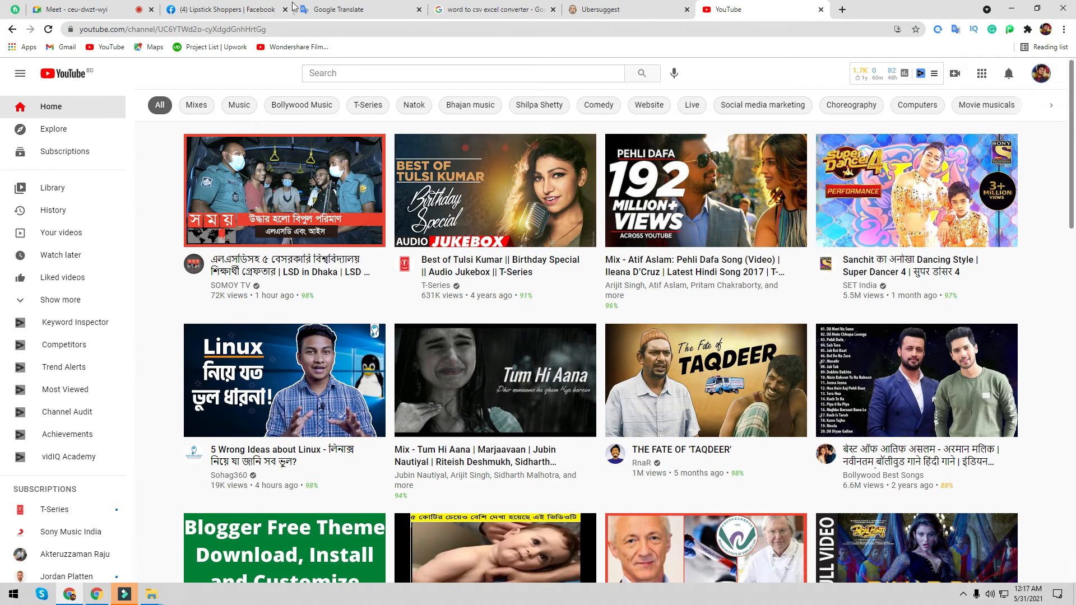
- Back on Facebook, set the third Other Accounts row's platform to Pinterest
{"action": "left_click", "coordinate": [237, 8]}
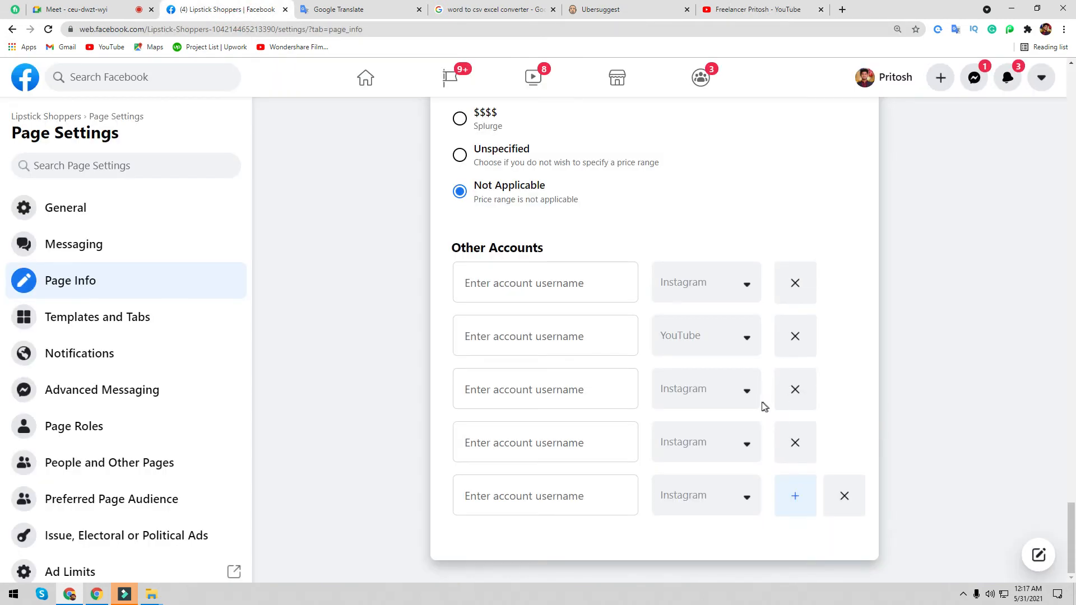
{"action": "left_click", "coordinate": [709, 400]}
{"action": "scroll", "coordinate": [694, 547], "scroll_direction": "down", "scroll_amount": 2}
{"action": "left_click", "coordinate": [694, 551]}
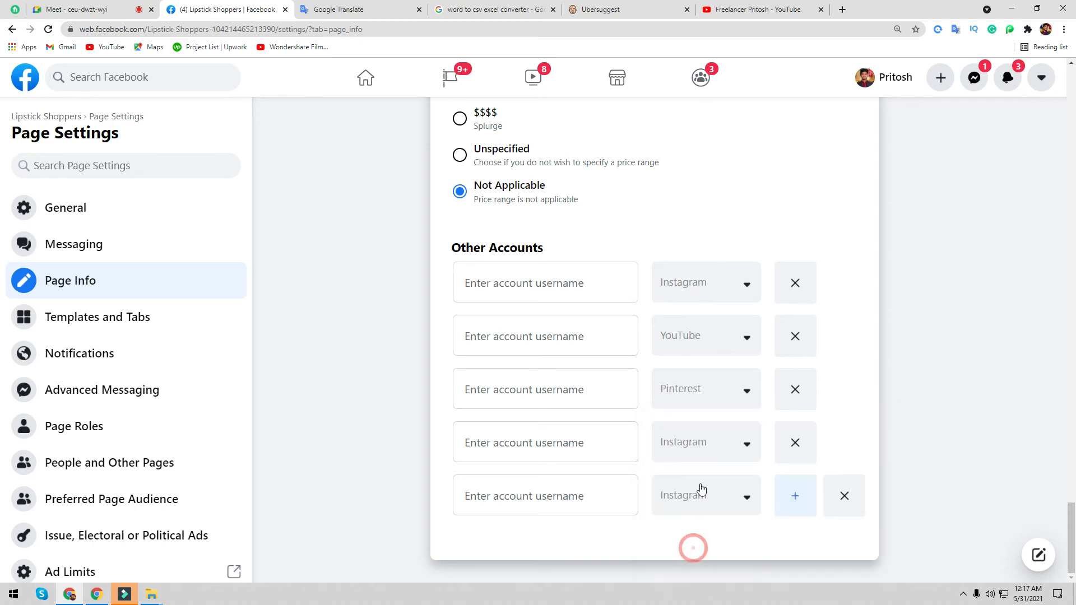
{"action": "left_click", "coordinate": [529, 398]}
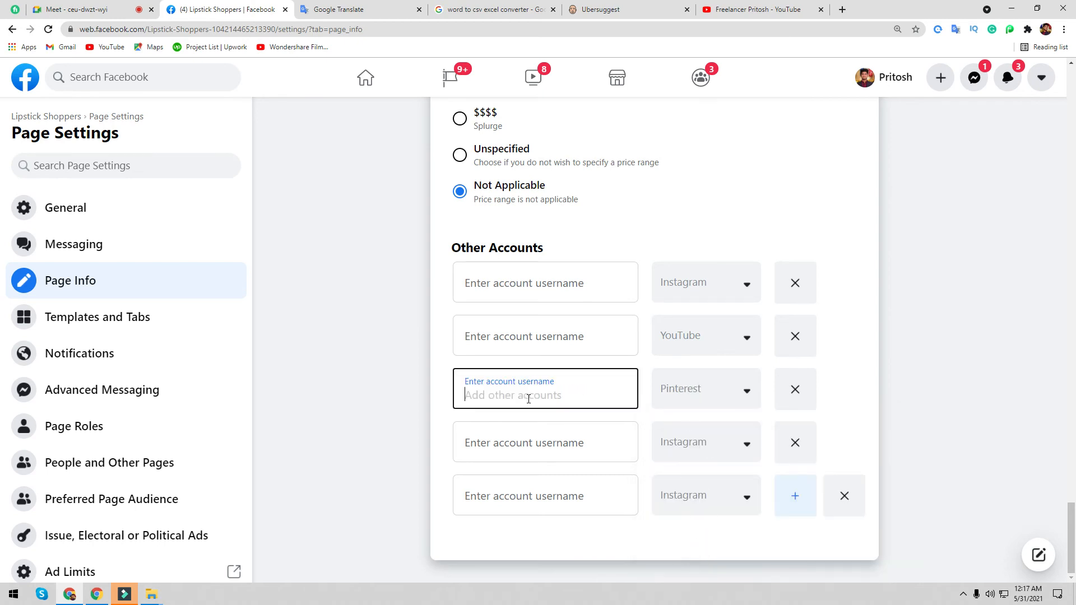
- Select and copy the channel handle from the YouTube channel's web address, then return to Facebook
{"action": "left_click", "coordinate": [749, 9]}
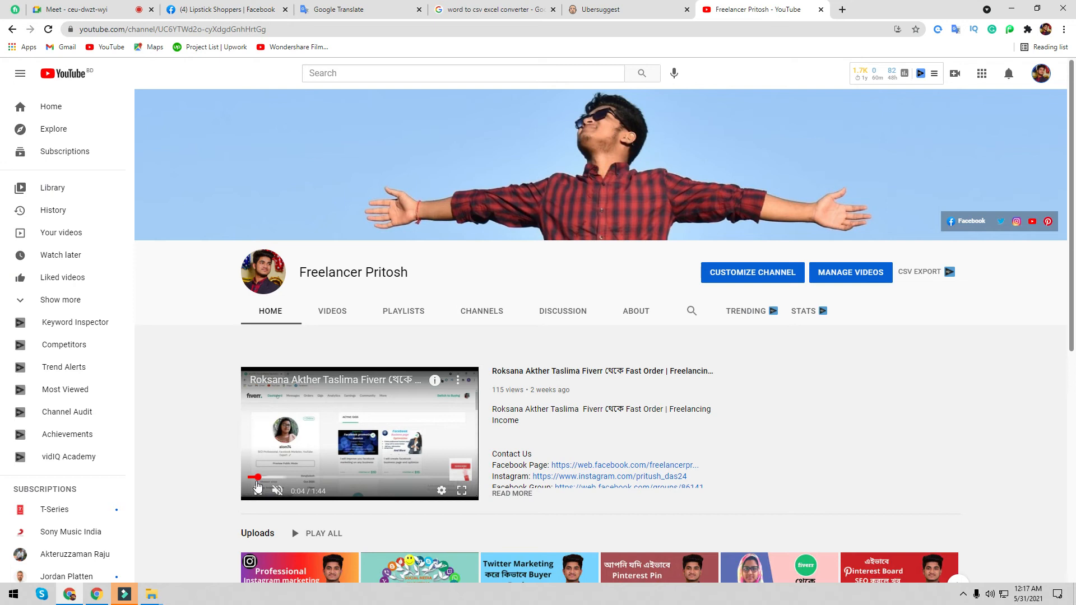
{"action": "left_click", "coordinate": [340, 330]}
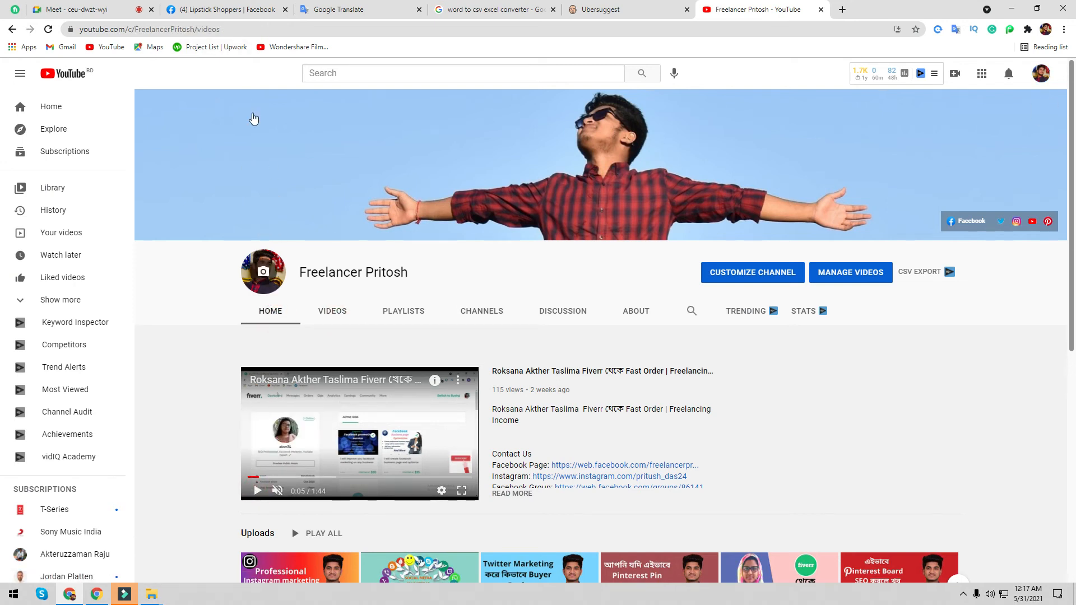
{"action": "left_click", "coordinate": [196, 31]}
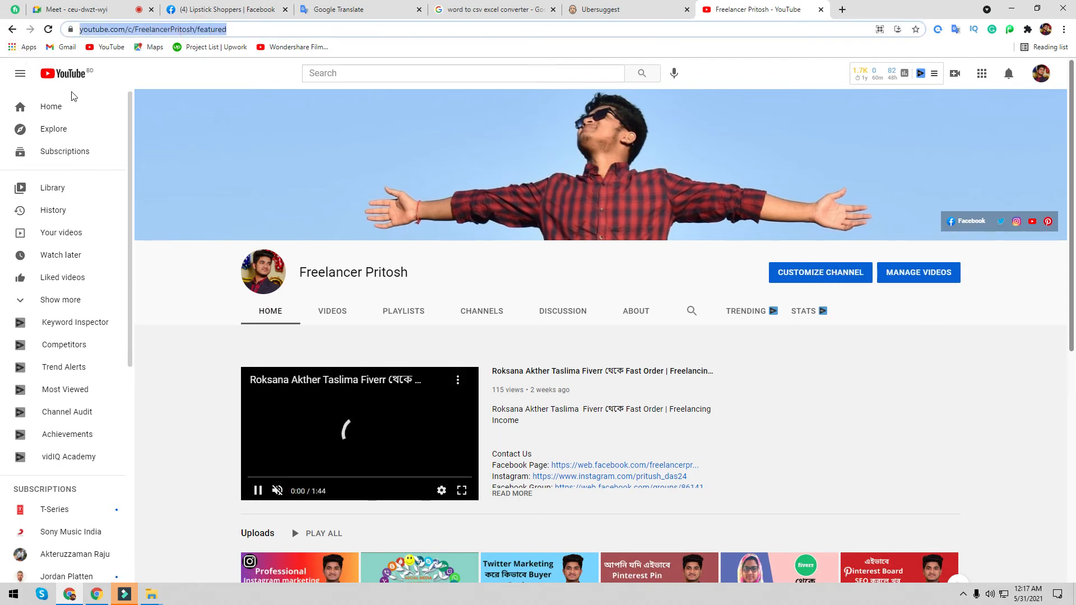
{"action": "left_click", "coordinate": [232, 30]}
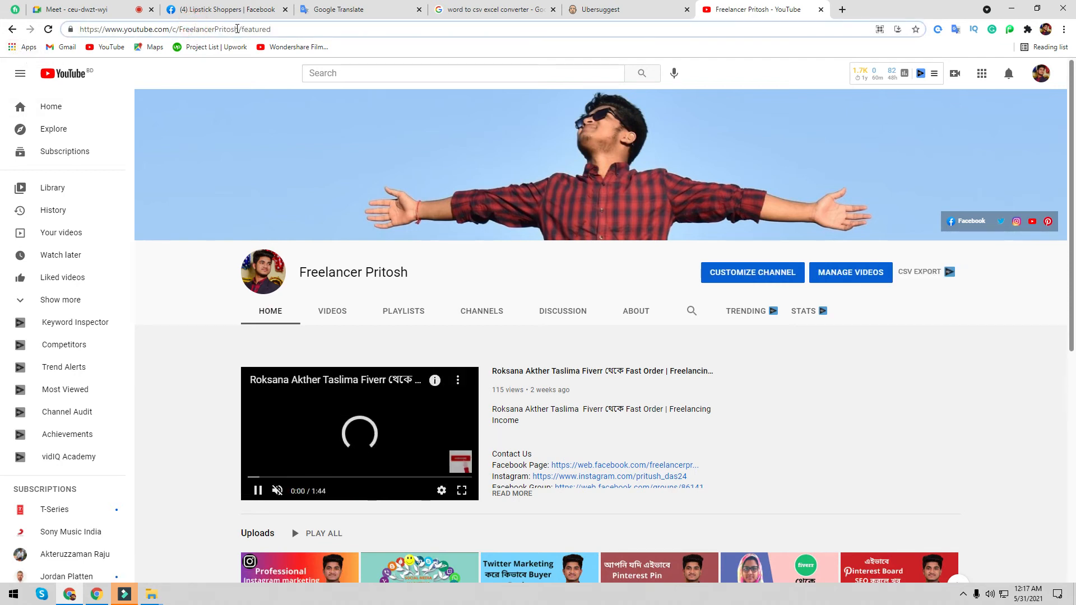
{"action": "left_click_drag", "start_coordinate": [239, 29], "coordinate": [2, 56]}
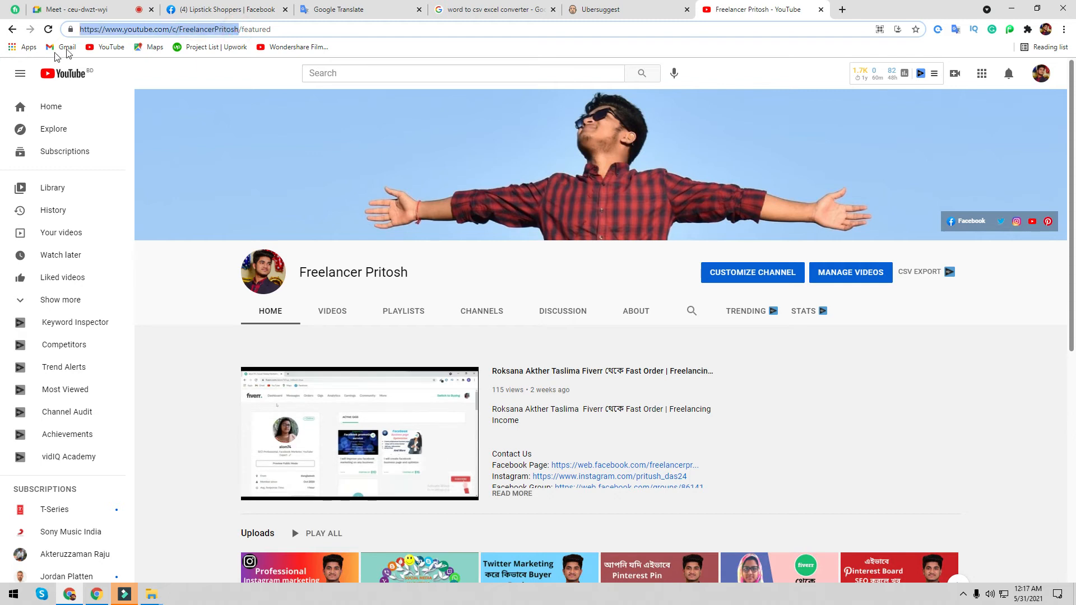
{"action": "left_click", "coordinate": [180, 29]}
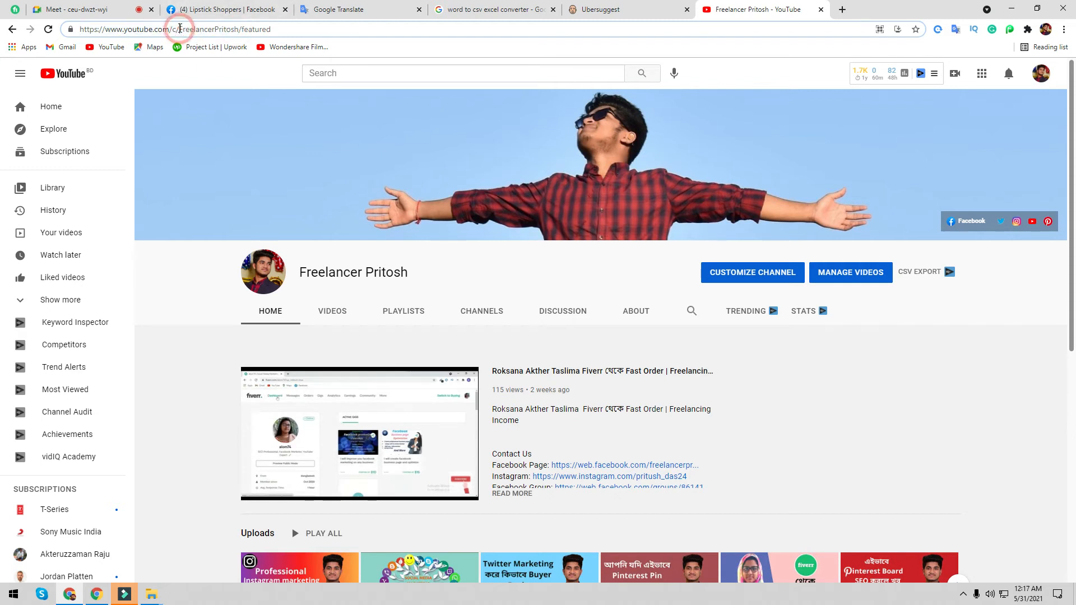
{"action": "left_click_drag", "start_coordinate": [180, 29], "coordinate": [238, 30]}
{"action": "key", "text": "ctrl+c"}
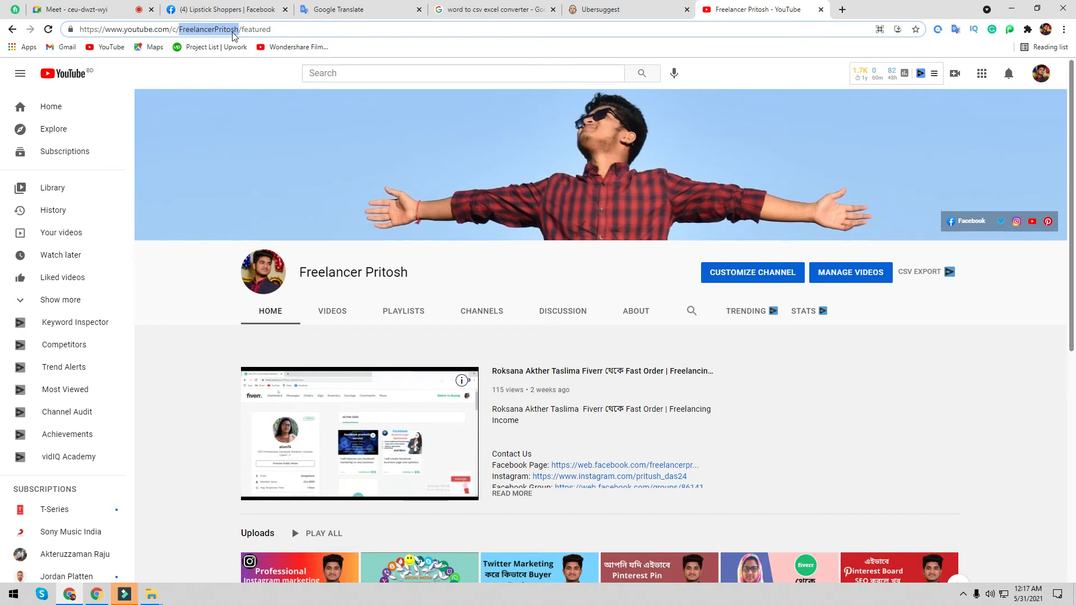
{"action": "left_click", "coordinate": [314, 10]}
{"action": "left_click", "coordinate": [238, 8]}
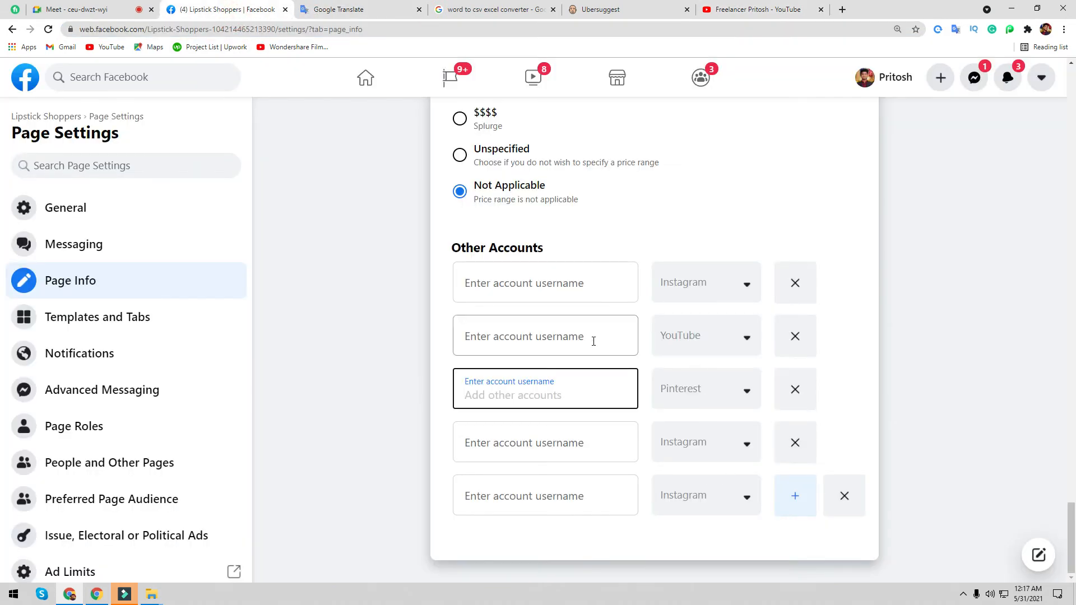
- Paste the YouTube channel handle into the YouTube username field and save the entry
{"action": "left_click", "coordinate": [586, 340]}
{"action": "key", "text": "ctrl+v"}
{"action": "left_click", "coordinate": [516, 389]}
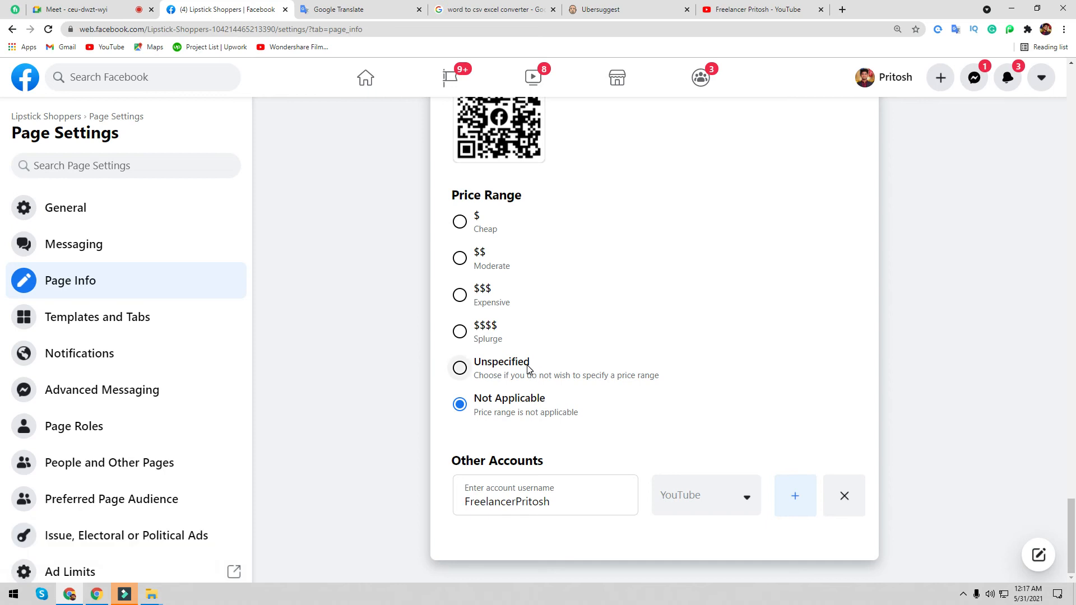
- Add another Other Accounts row, leaving its platform unchanged, and open a new browser tab
{"action": "left_click", "coordinate": [808, 495]}
{"action": "left_click", "coordinate": [754, 541]}
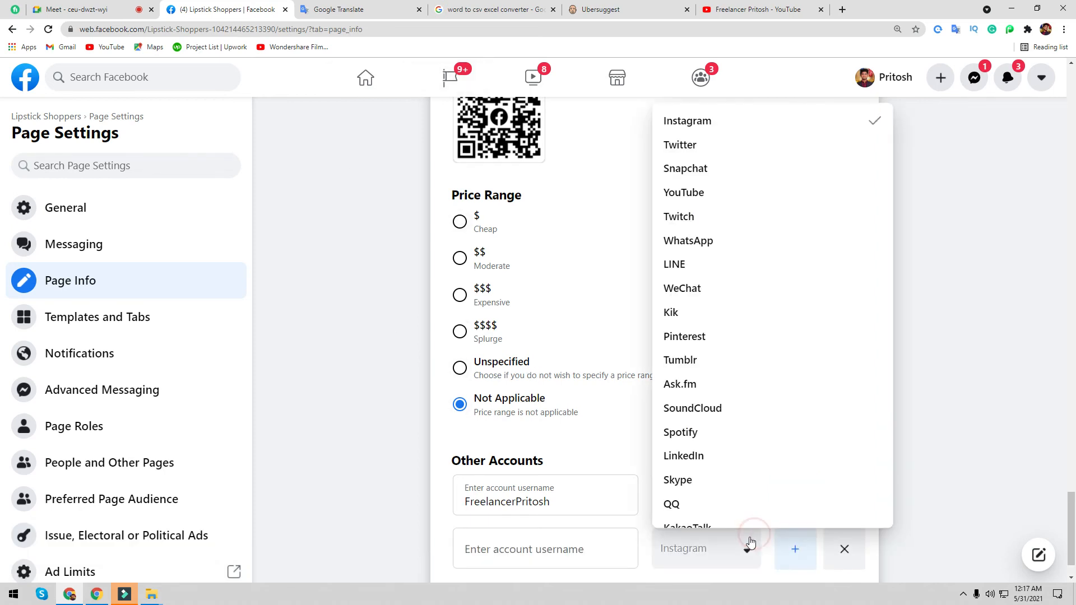
{"action": "left_click", "coordinate": [1033, 402]}
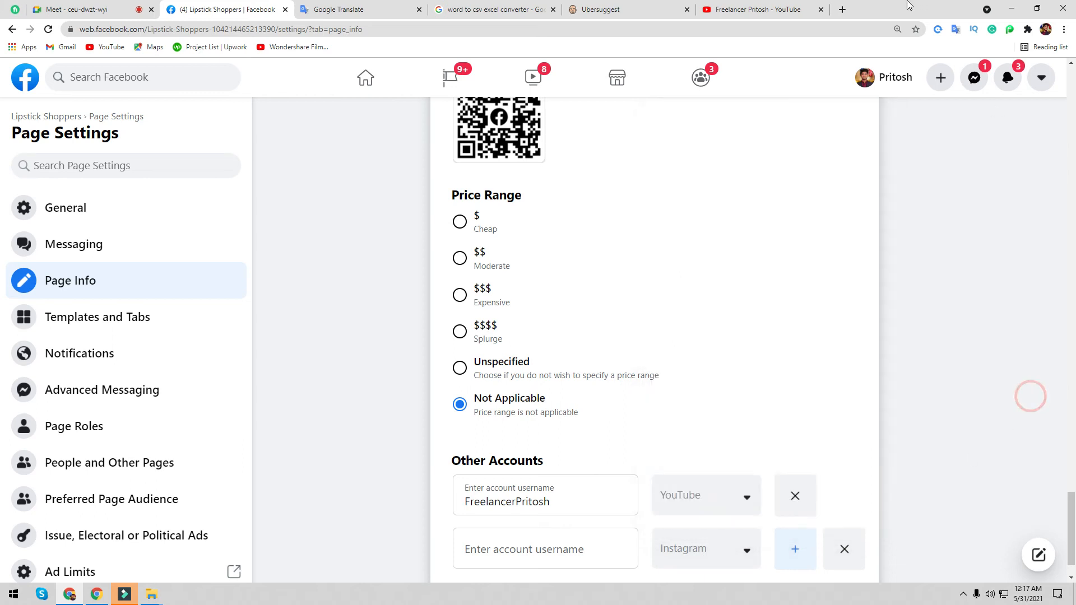
{"action": "left_click", "coordinate": [842, 10]}
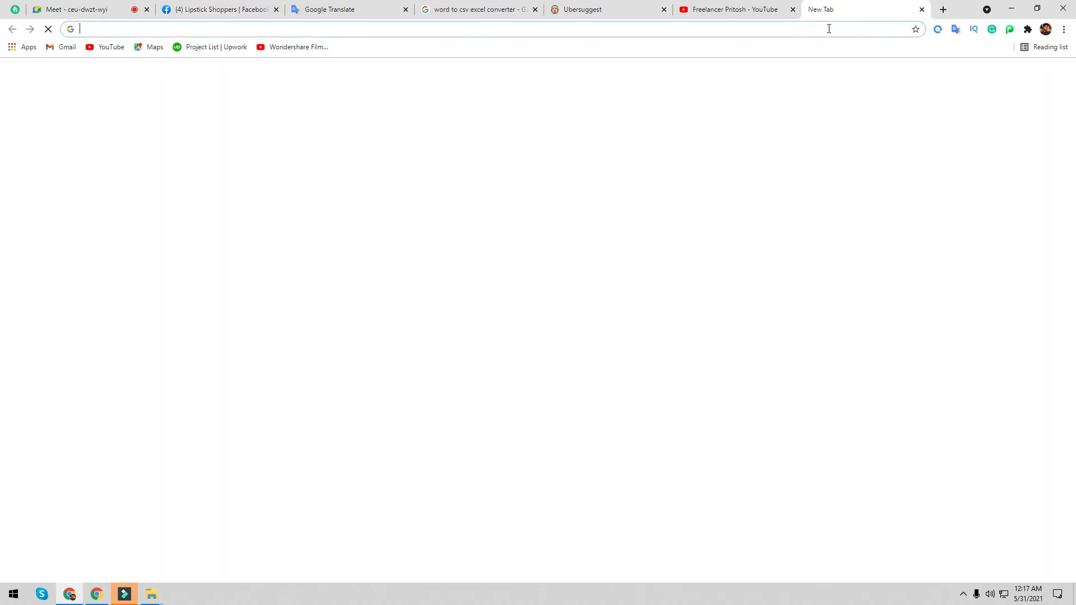
- Search Google for Instagram, go to your own Instagram profile, and select its username in the address
{"action": "type", "text": "in"}
{"action": "left_click", "coordinate": [283, 71]}
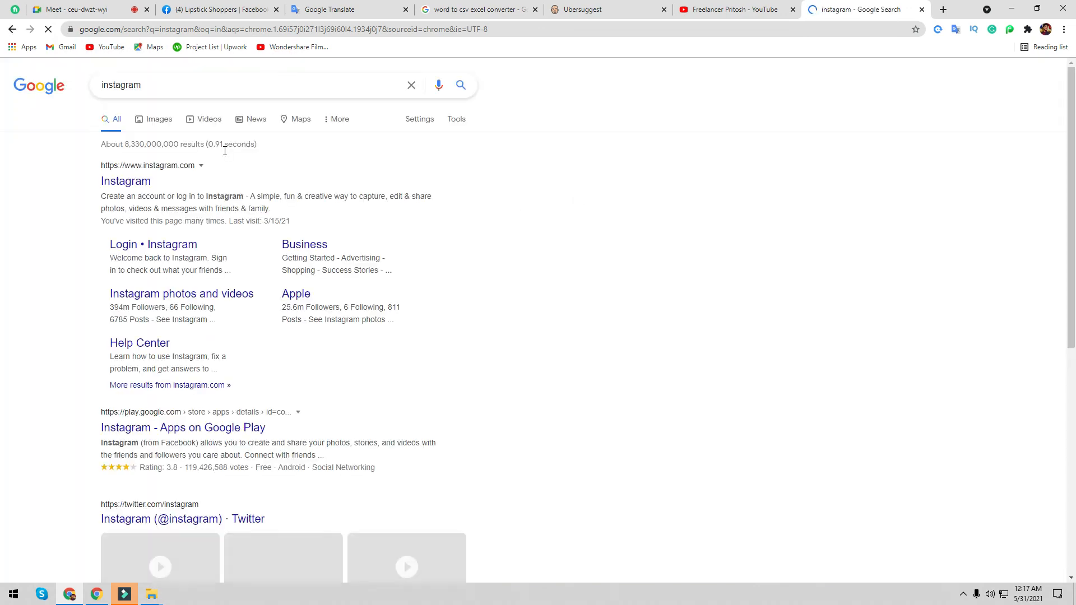
{"action": "left_click", "coordinate": [139, 186]}
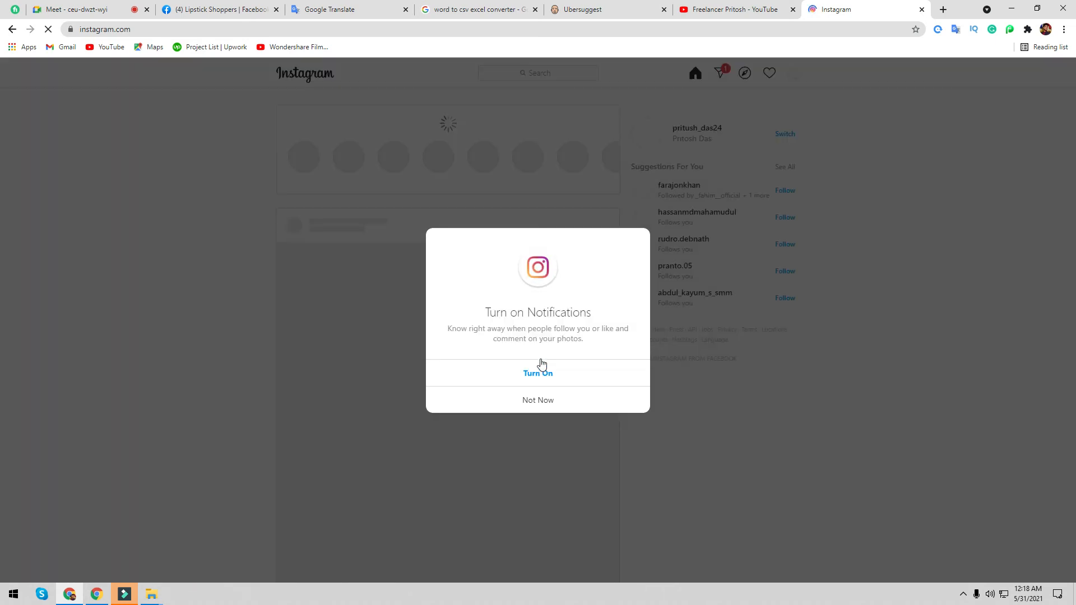
{"action": "left_click", "coordinate": [531, 408]}
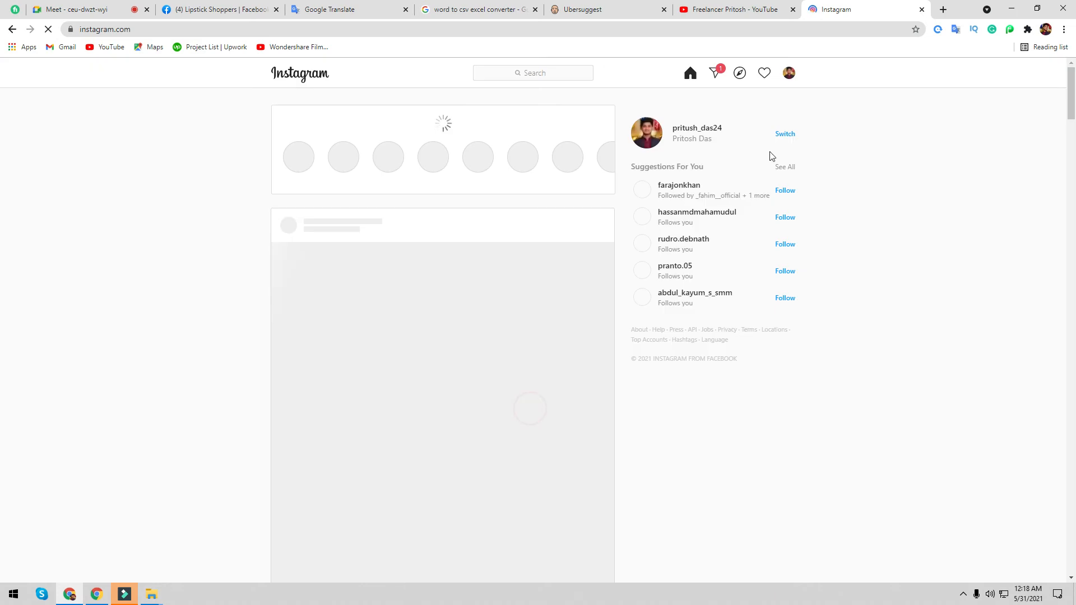
{"action": "left_click", "coordinate": [789, 74]}
{"action": "left_click", "coordinate": [769, 97]}
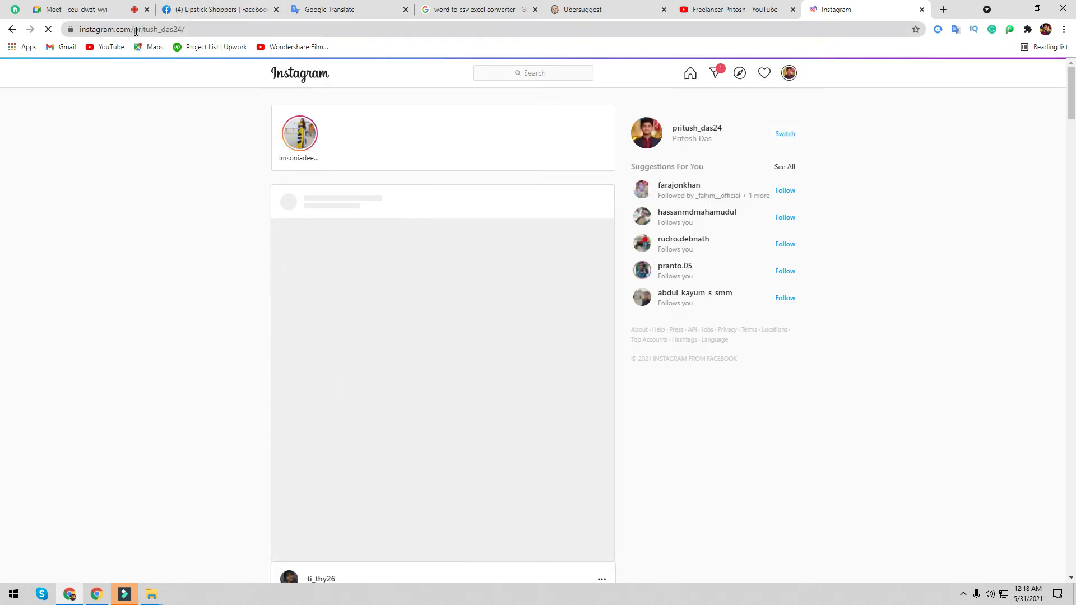
{"action": "double_click", "coordinate": [162, 30]}
{"action": "key", "text": "ctrl+c"}
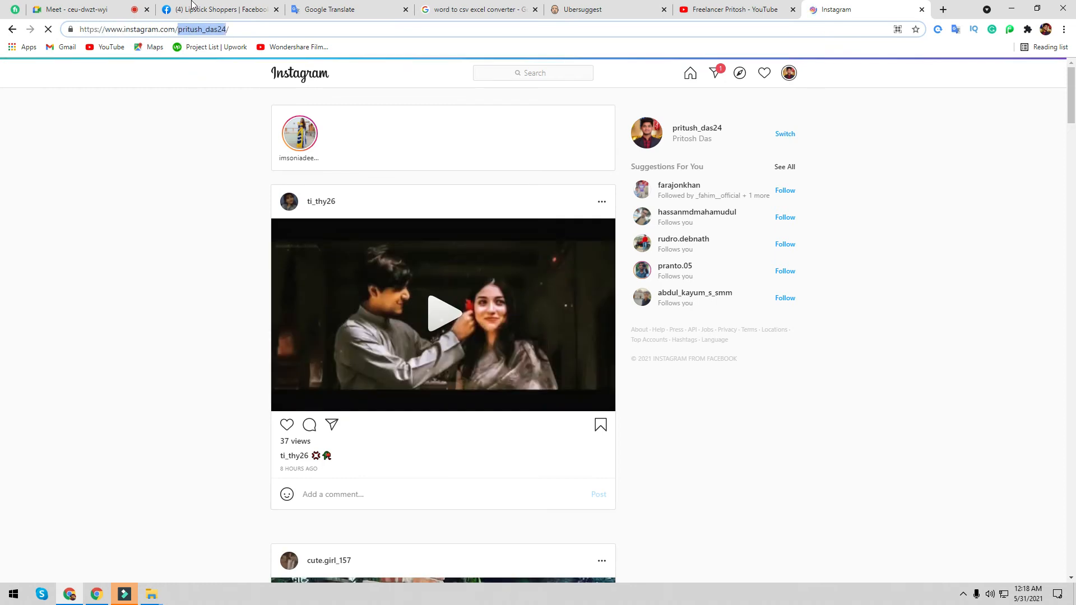
- Paste the Instagram username into Facebook's Instagram account field and save the Other Accounts entries
{"action": "left_click", "coordinate": [208, 16]}
{"action": "left_click", "coordinate": [557, 550]}
{"action": "key", "text": "ctrl+v"}
{"action": "left_click", "coordinate": [796, 495]}
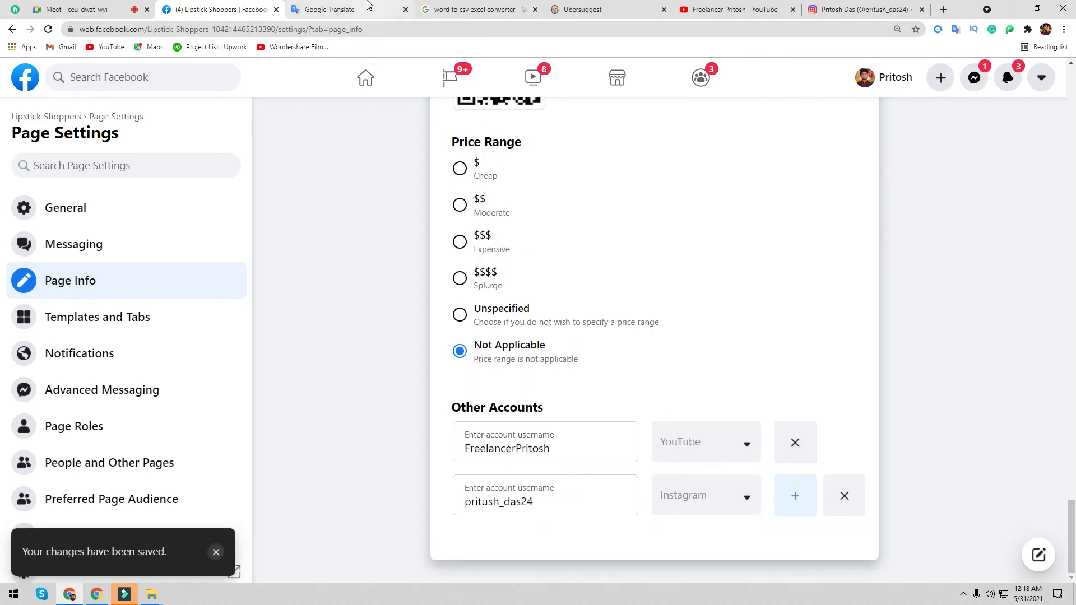
{"action": "right_click", "coordinate": [883, 78]}
{"action": "left_click", "coordinate": [902, 86]}
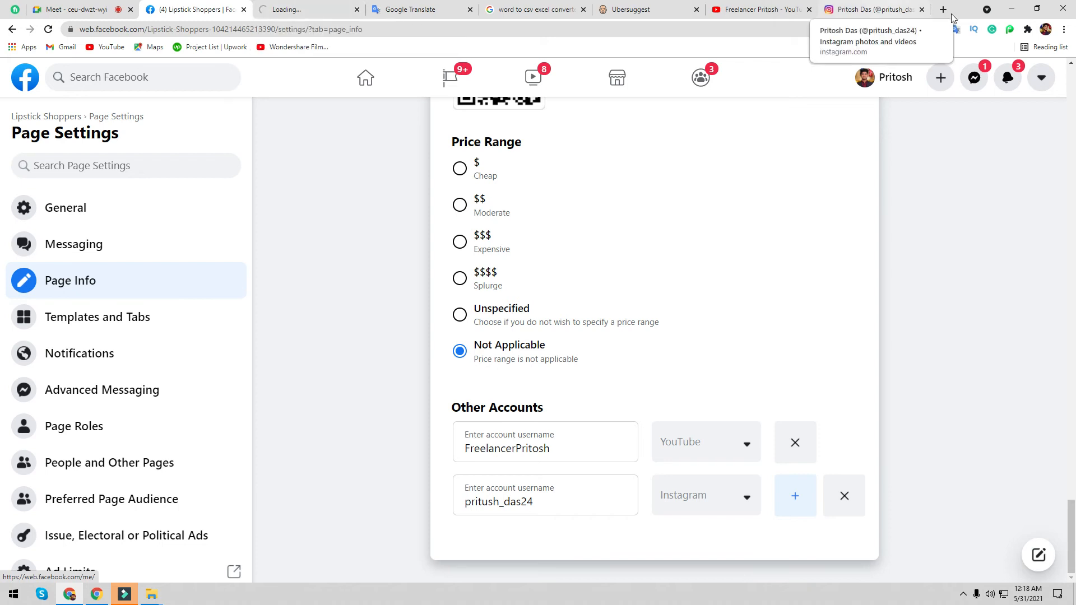
{"action": "left_click", "coordinate": [922, 10]}
{"action": "left_click", "coordinate": [384, 8]}
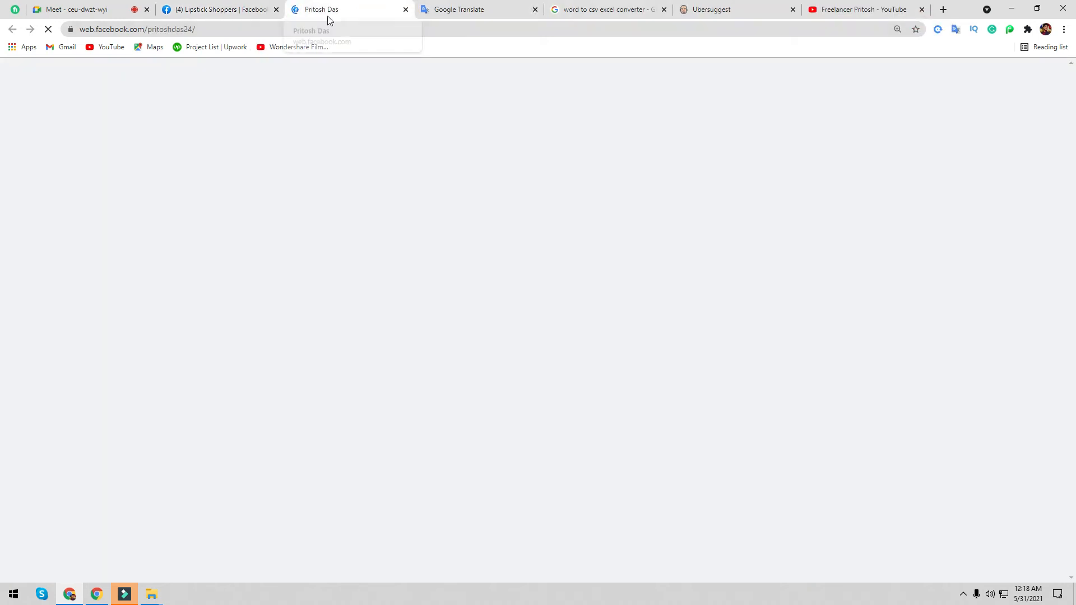
{"action": "left_click", "coordinate": [227, 9]}
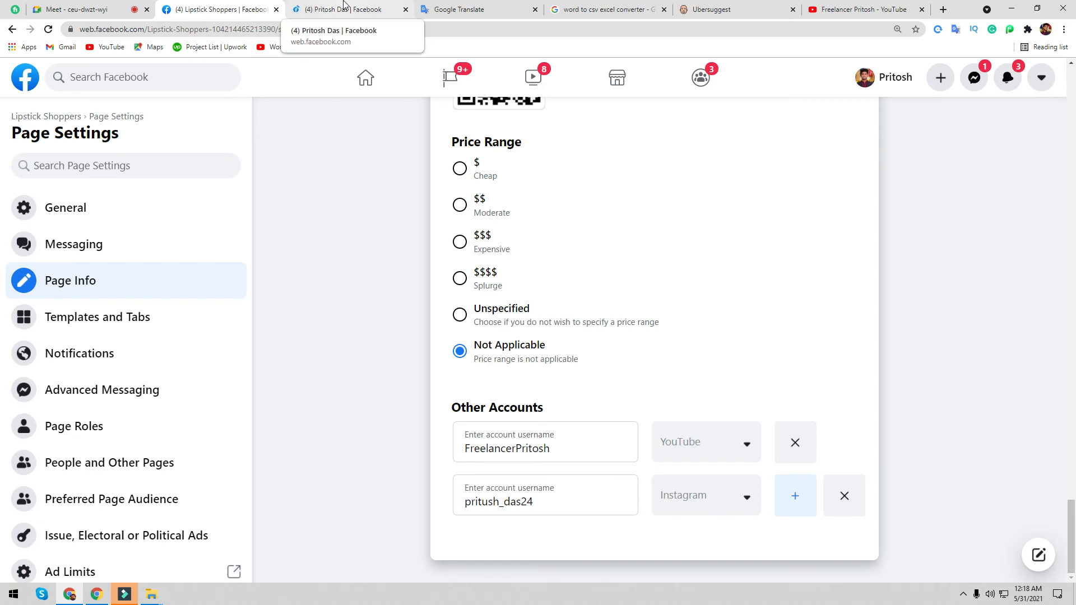
{"action": "left_click", "coordinate": [344, 7]}
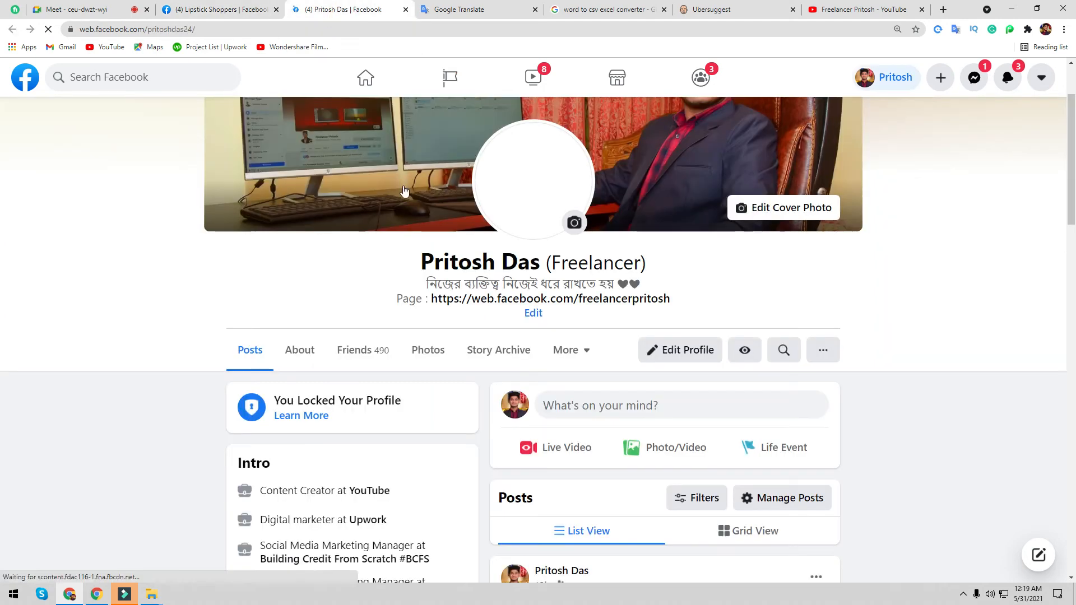
{"action": "scroll", "coordinate": [564, 246], "scroll_direction": "down", "scroll_amount": 2}
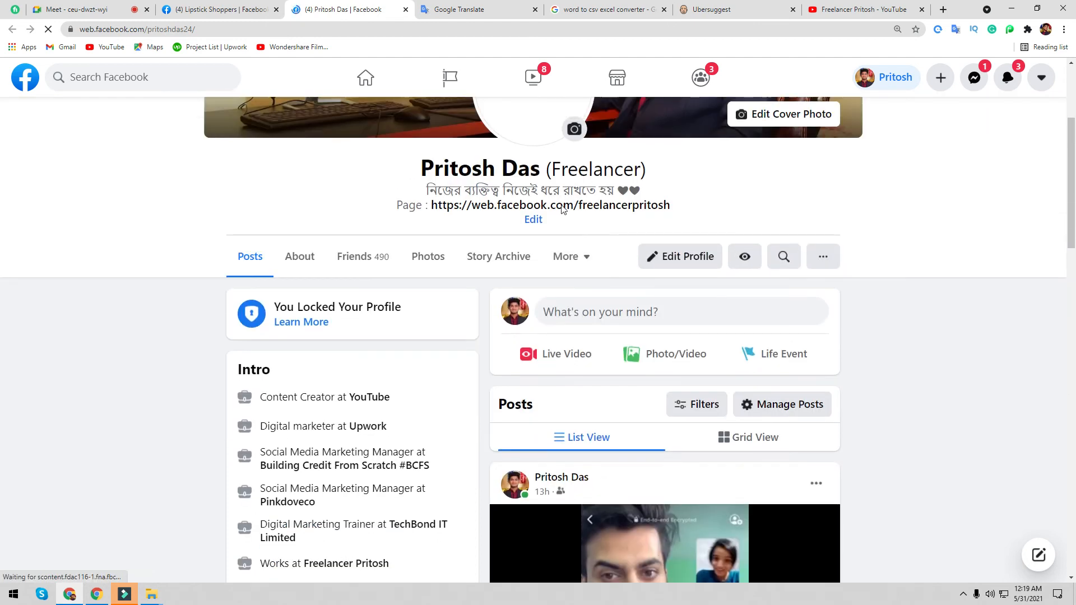
{"action": "left_click", "coordinate": [562, 206]}
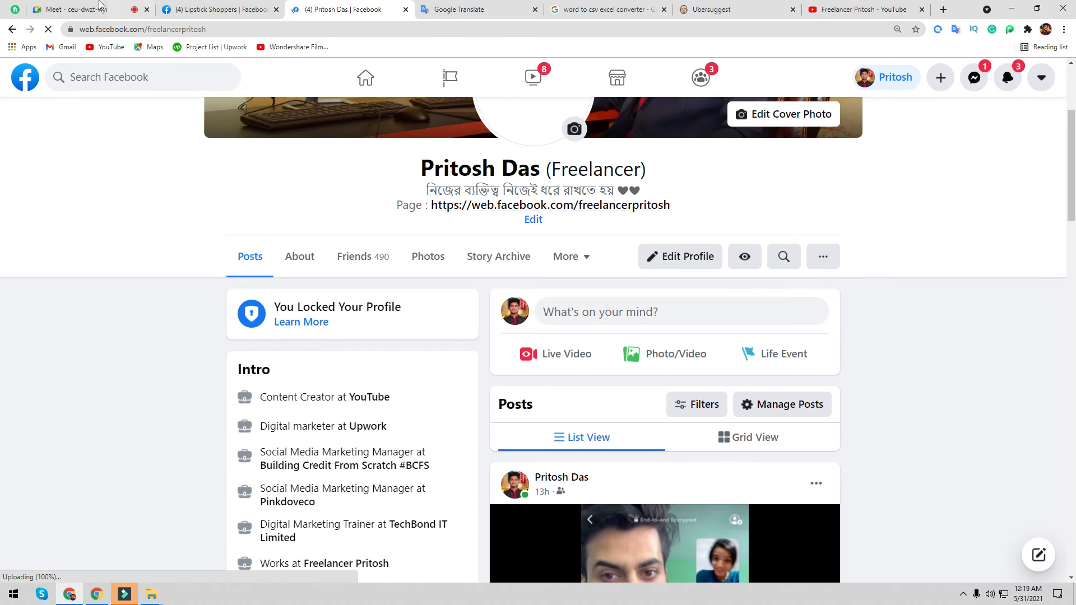
{"action": "left_click", "coordinate": [85, 9]}
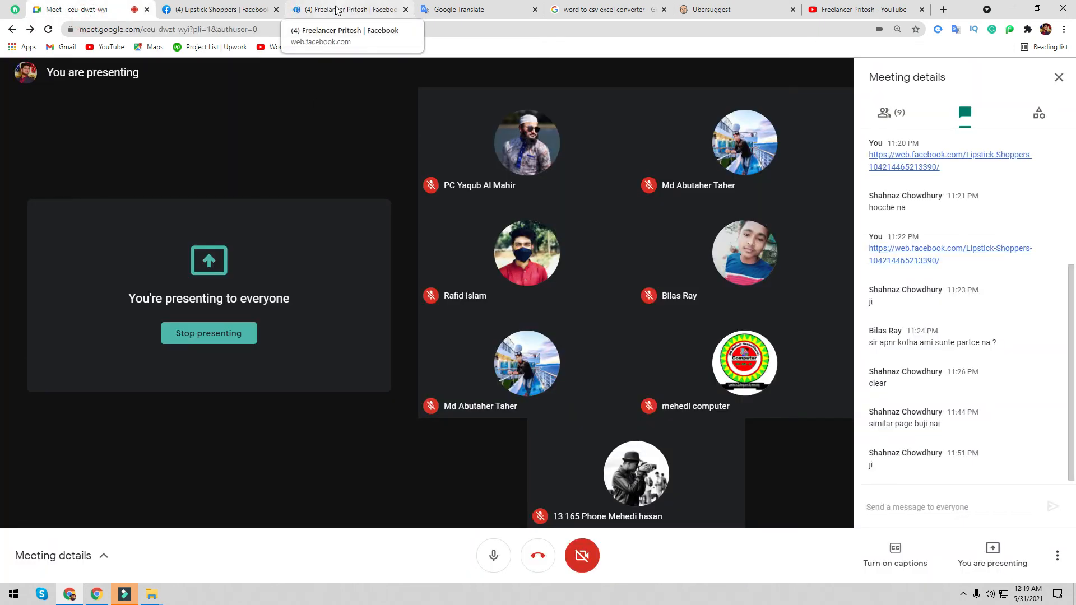
{"action": "left_click", "coordinate": [337, 10]}
{"action": "scroll", "coordinate": [512, 430], "scroll_direction": "down", "scroll_amount": 5}
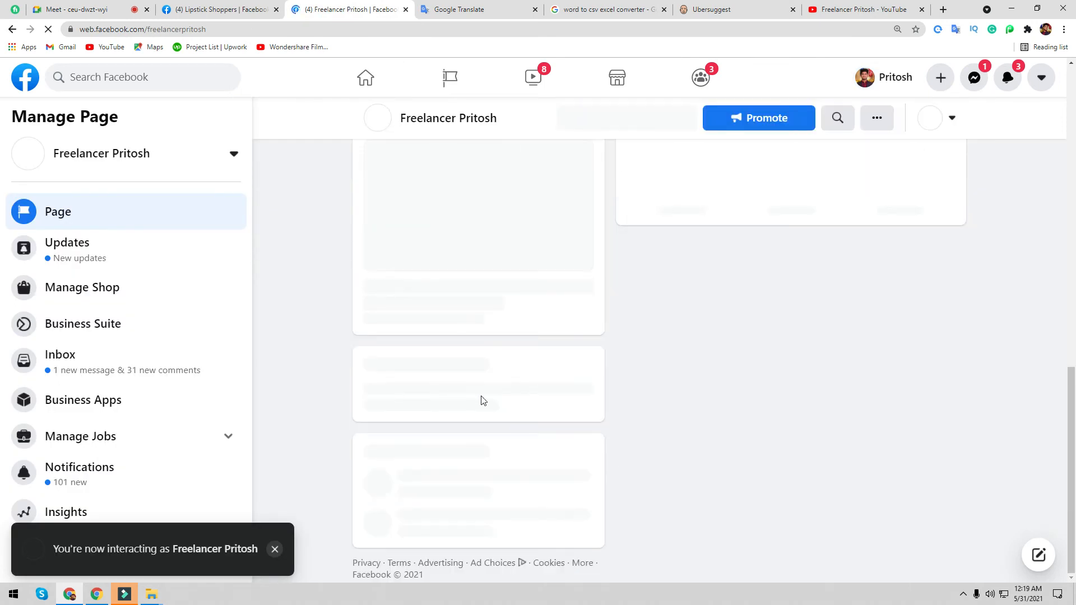
{"action": "scroll", "coordinate": [477, 395], "scroll_direction": "down", "scroll_amount": 11}
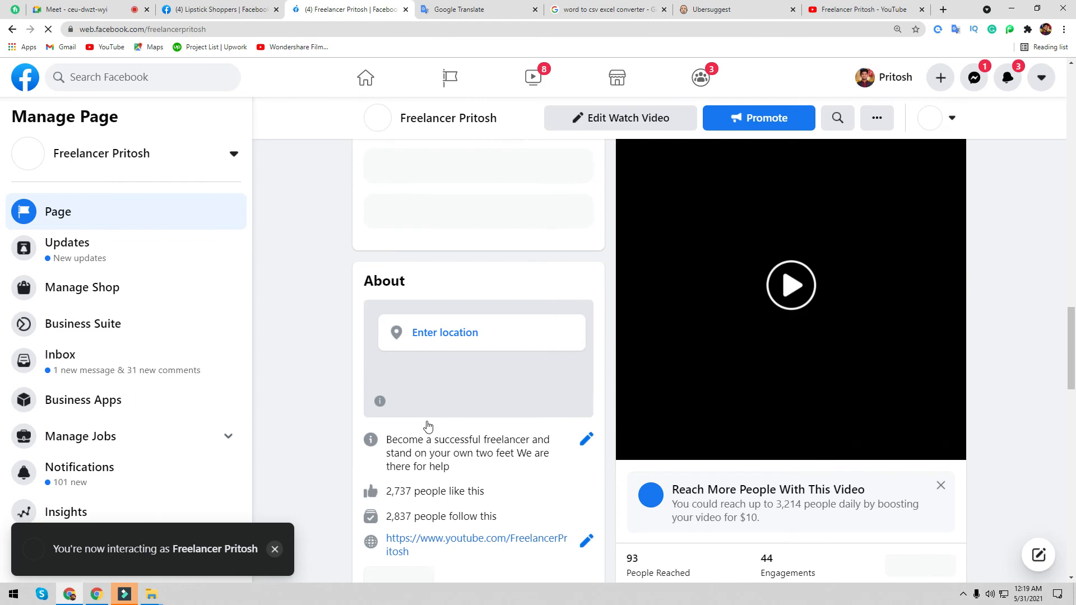
{"action": "scroll", "coordinate": [428, 442], "scroll_direction": "down", "scroll_amount": 6}
{"action": "scroll", "coordinate": [430, 449], "scroll_direction": "up", "scroll_amount": 4}
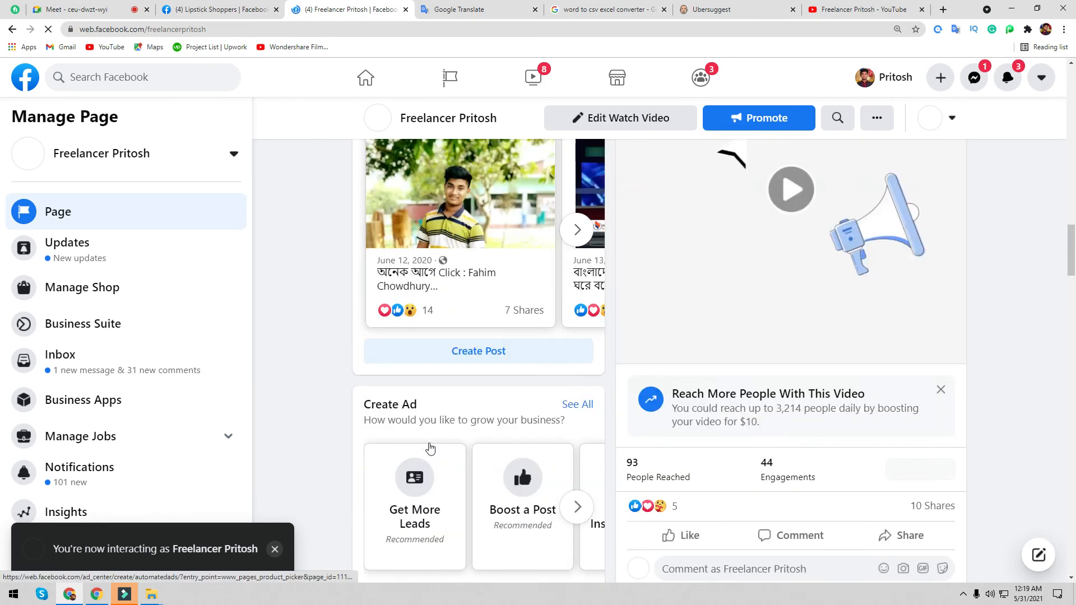
{"action": "scroll", "coordinate": [430, 449], "scroll_direction": "down", "scroll_amount": 10}
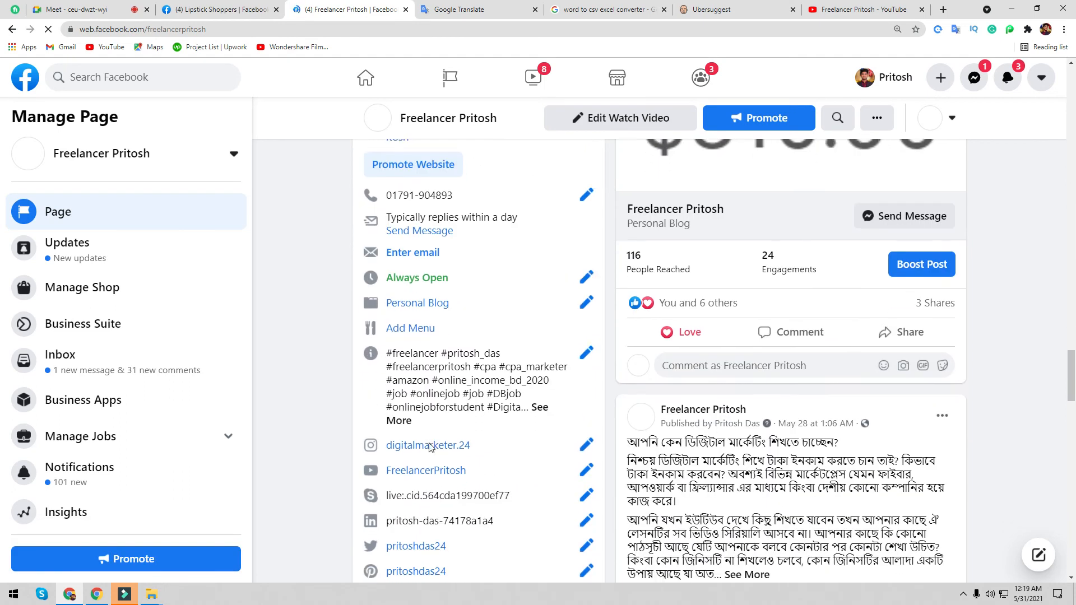
{"action": "scroll", "coordinate": [431, 447], "scroll_direction": "down", "scroll_amount": 5}
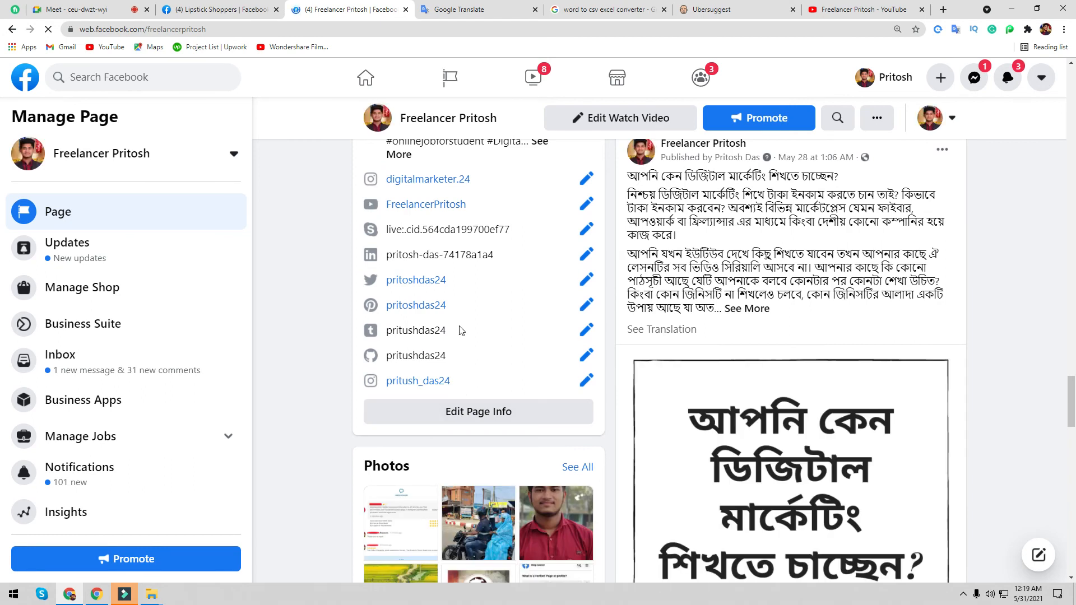
{"action": "left_click_drag", "start_coordinate": [449, 281], "coordinate": [385, 282]}
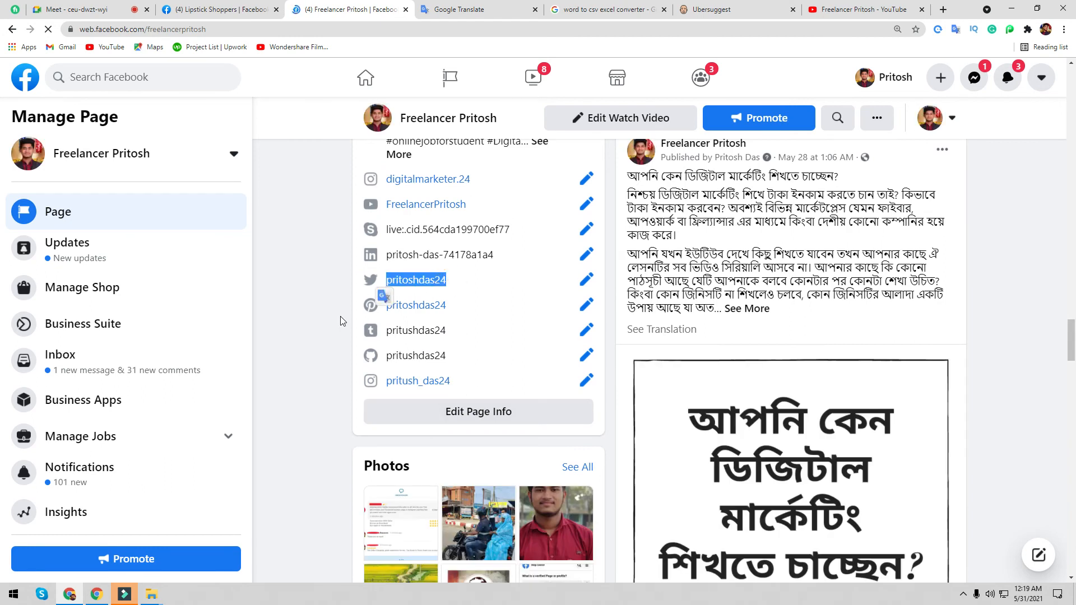
{"action": "key", "text": "ctrl+shift+Tab"}
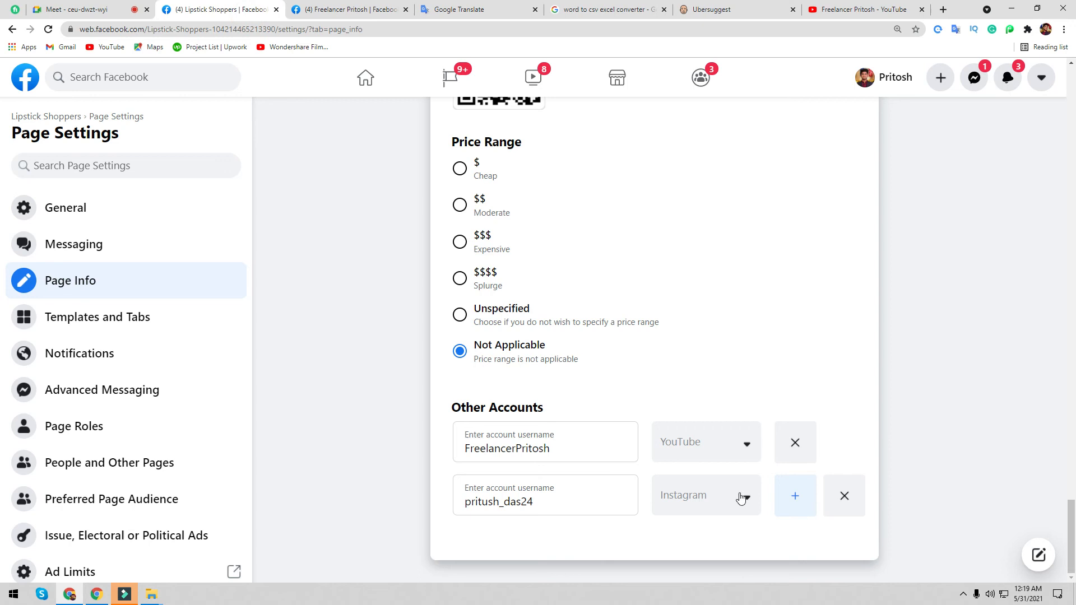
- Add a Twitter entry with the page's Twitter username to Other Accounts and save it
{"action": "left_click", "coordinate": [776, 504]}
{"action": "left_click", "coordinate": [732, 549]}
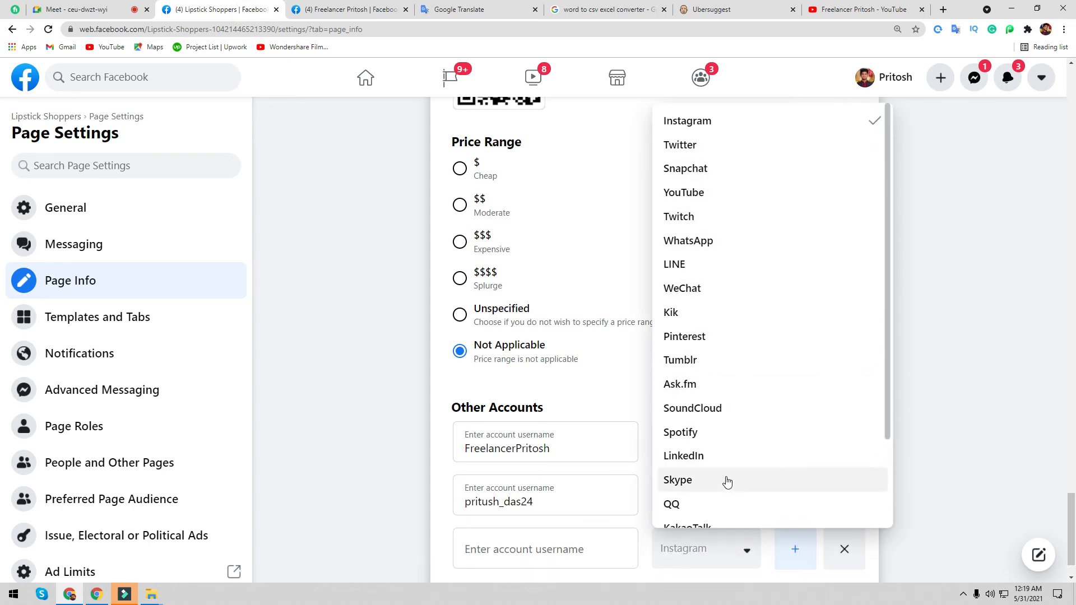
{"action": "scroll", "coordinate": [723, 482], "scroll_direction": "down", "scroll_amount": 2}
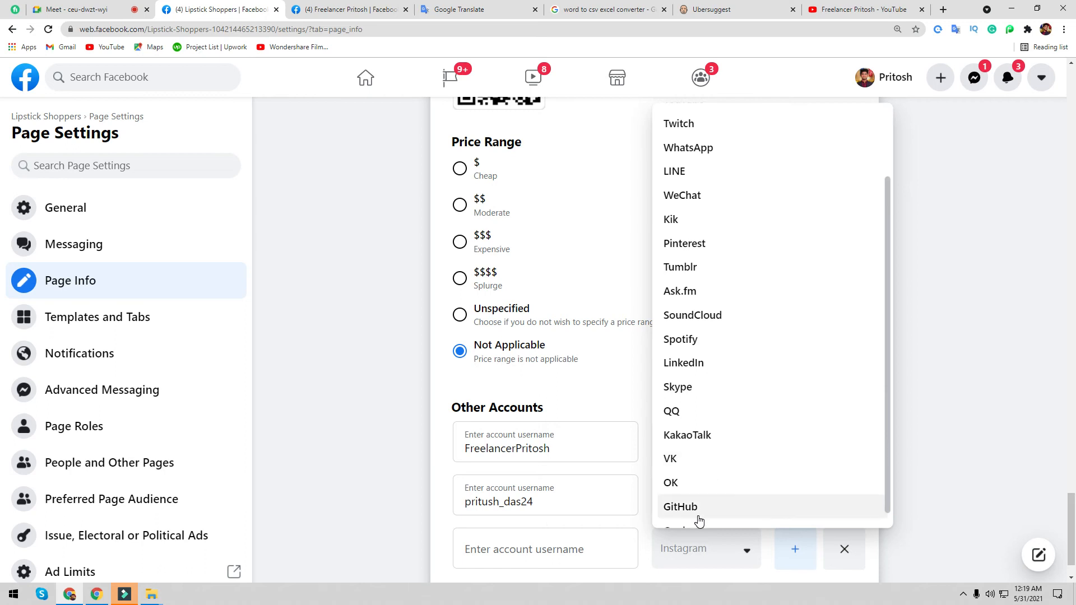
{"action": "scroll", "coordinate": [708, 488], "scroll_direction": "up", "scroll_amount": 2}
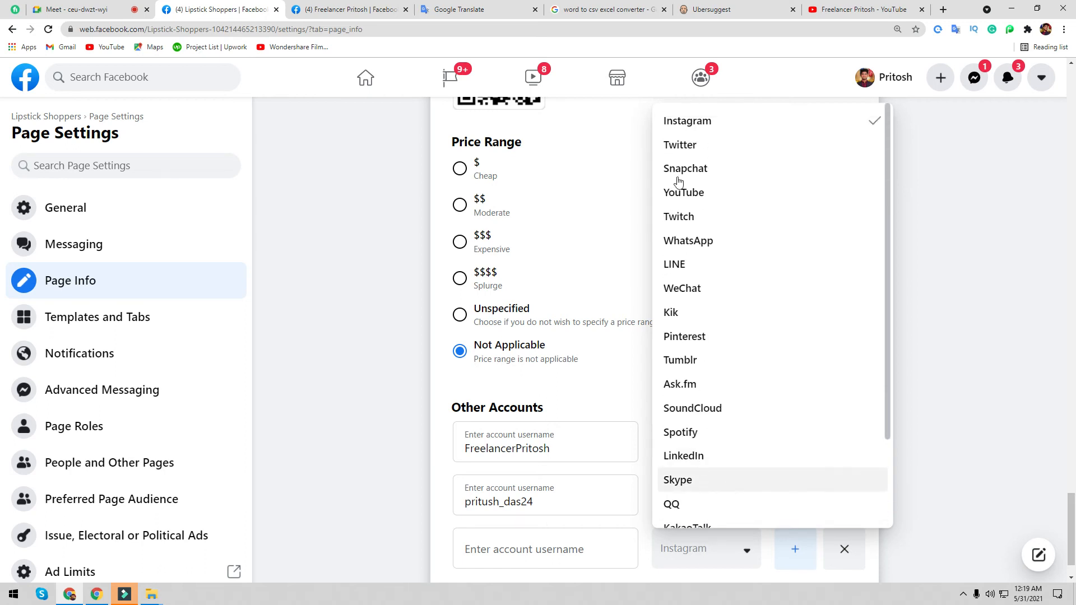
{"action": "left_click", "coordinate": [696, 149]}
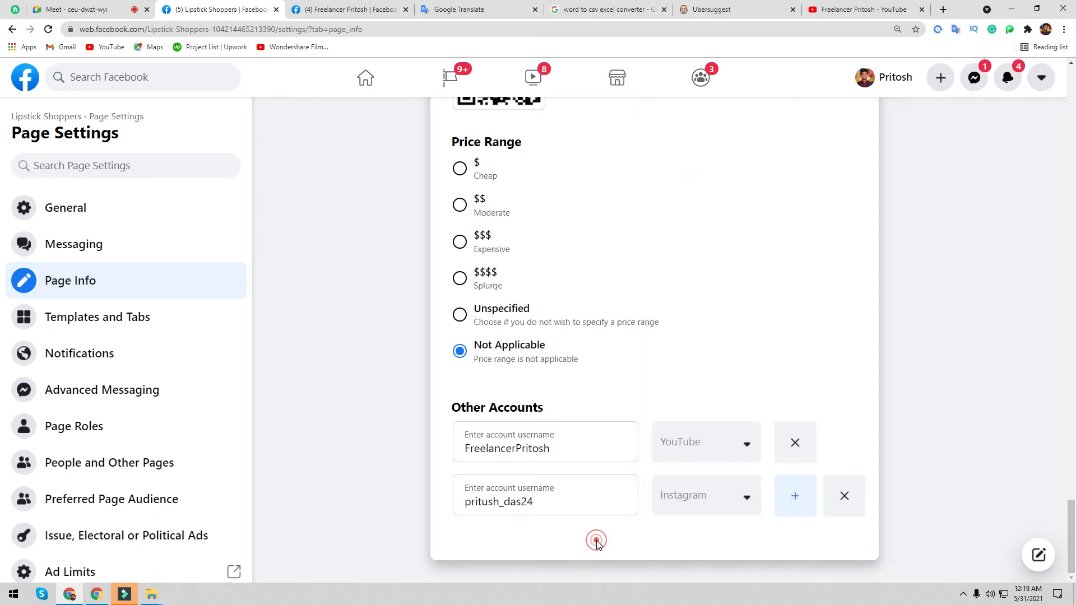
{"action": "left_click", "coordinate": [791, 496]}
{"action": "left_click", "coordinate": [550, 547]}
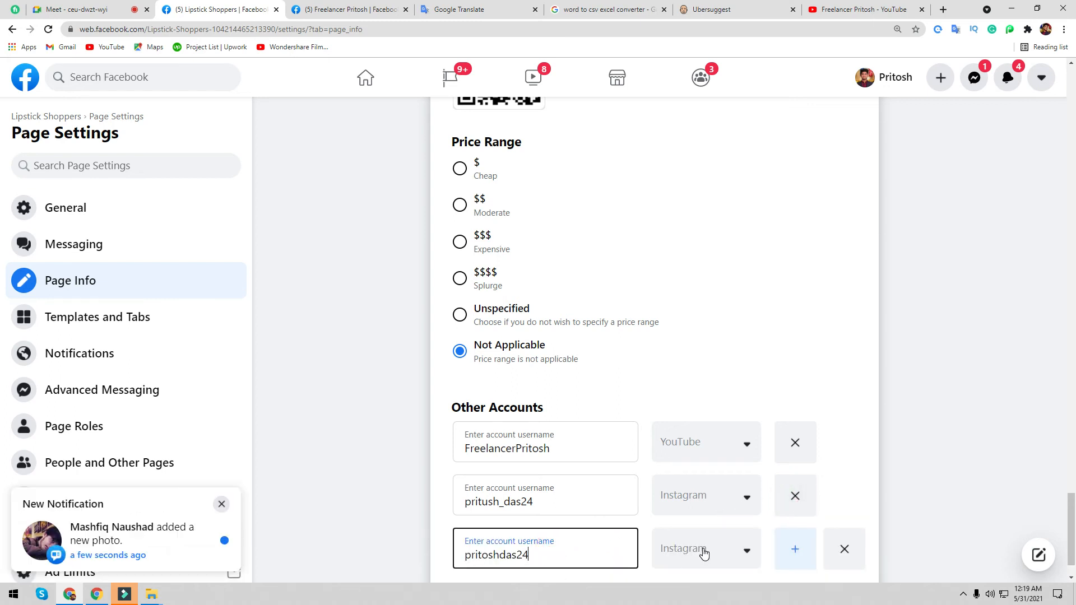
{"action": "left_click", "coordinate": [705, 553]}
{"action": "left_click", "coordinate": [694, 144]}
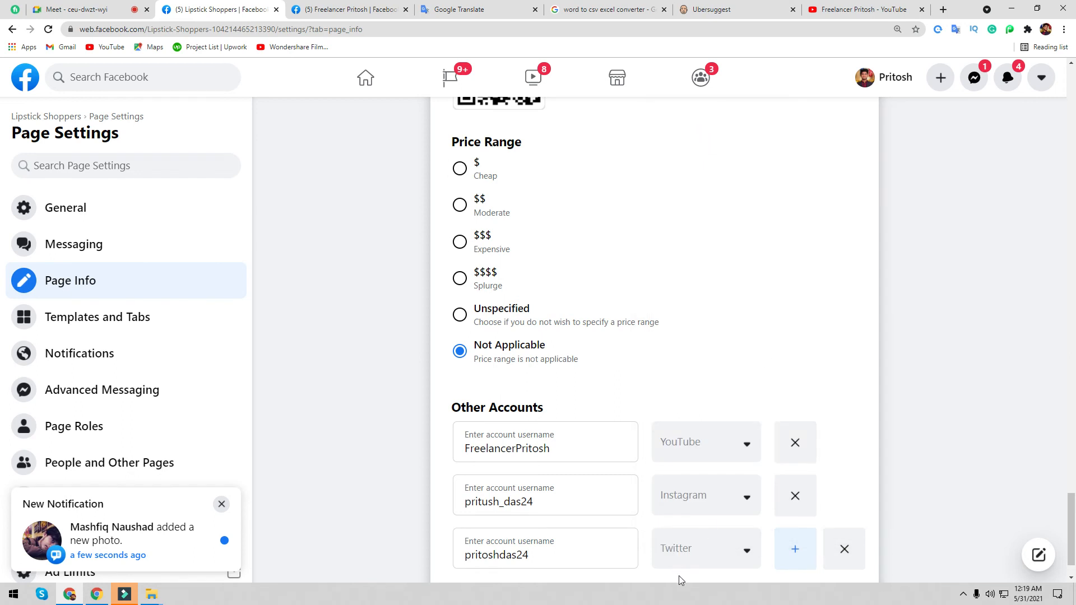
{"action": "left_click", "coordinate": [406, 526]}
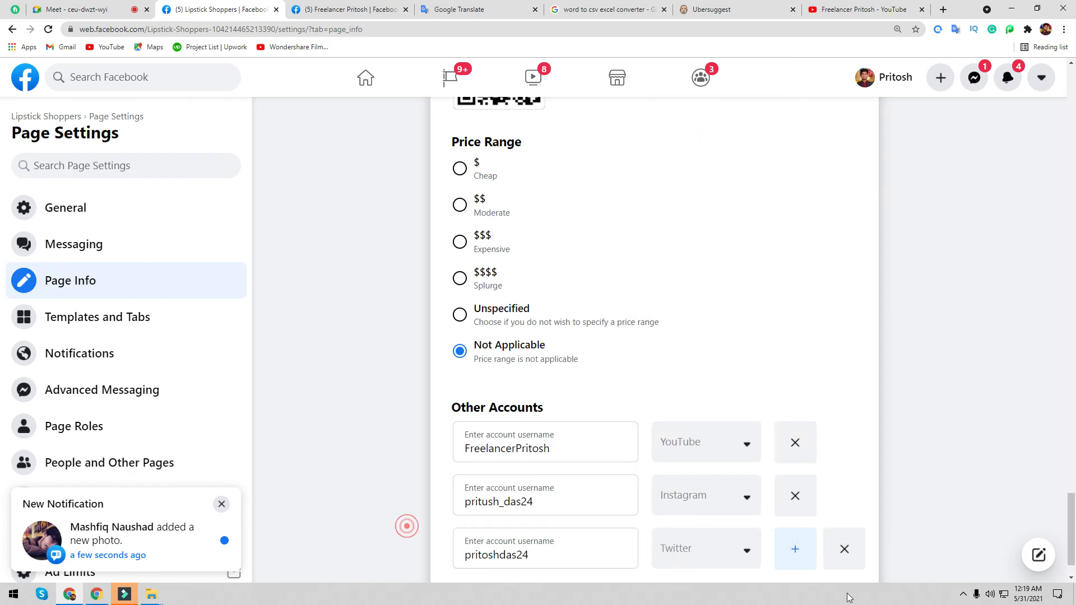
- Copy the reference page's Pinterest username into a new Pinterest row, then open Templates and Tabs
{"action": "left_click", "coordinate": [791, 554]}
{"action": "scroll", "coordinate": [752, 538], "scroll_direction": "down", "scroll_amount": 2}
{"action": "left_click", "coordinate": [268, 14]}
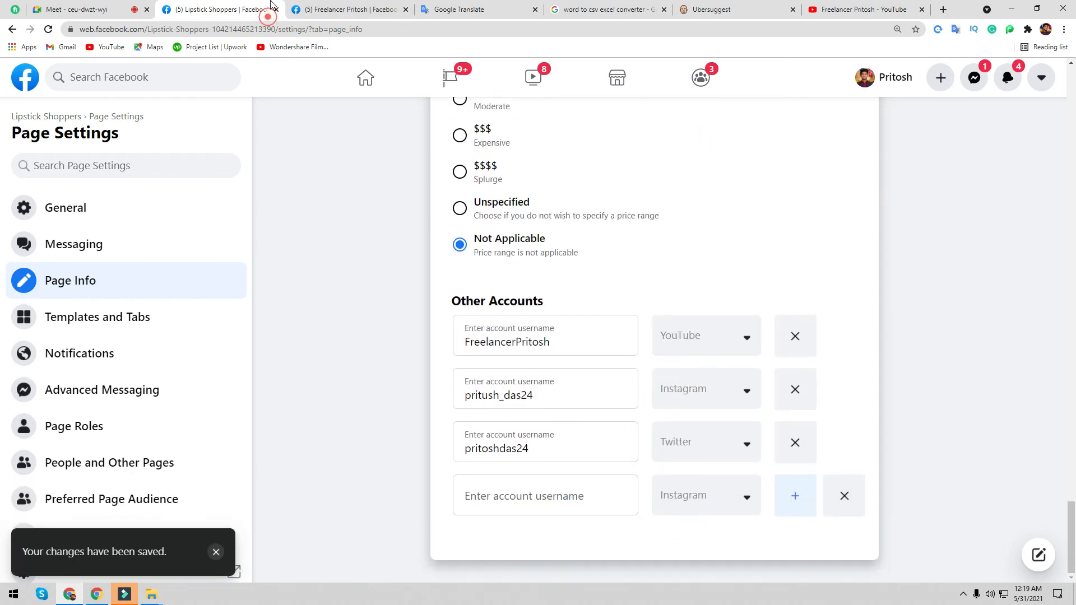
{"action": "left_click", "coordinate": [298, 14]}
{"action": "left_click_drag", "start_coordinate": [464, 302], "coordinate": [377, 307]}
{"action": "key", "text": "ctrl+c"}
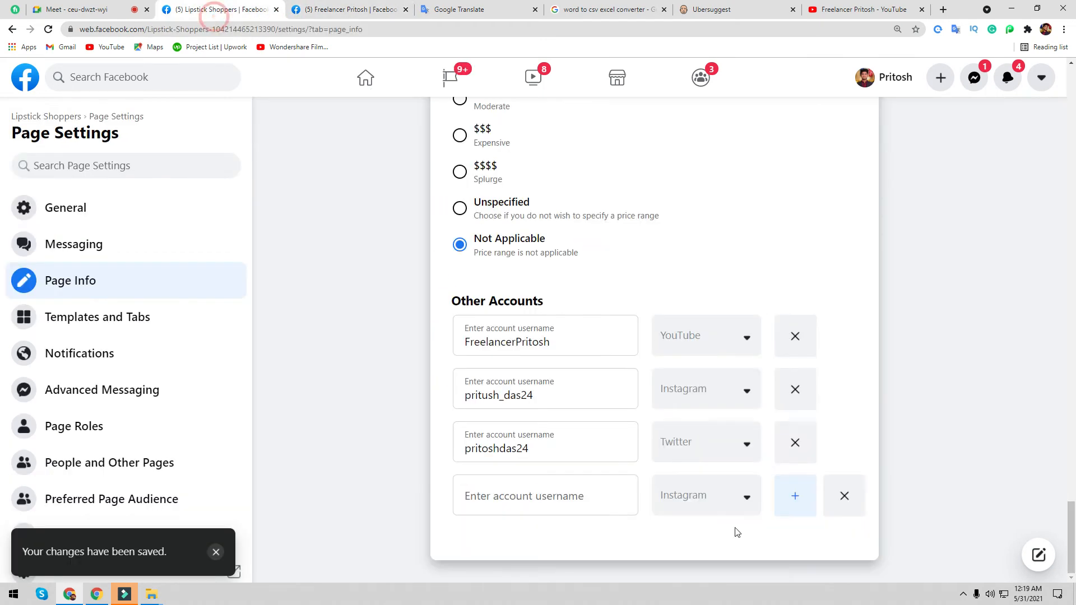
{"action": "left_click", "coordinate": [215, 10]}
{"action": "left_click", "coordinate": [574, 500]}
{"action": "key", "text": "ctrl+v"}
{"action": "left_click", "coordinate": [706, 507]}
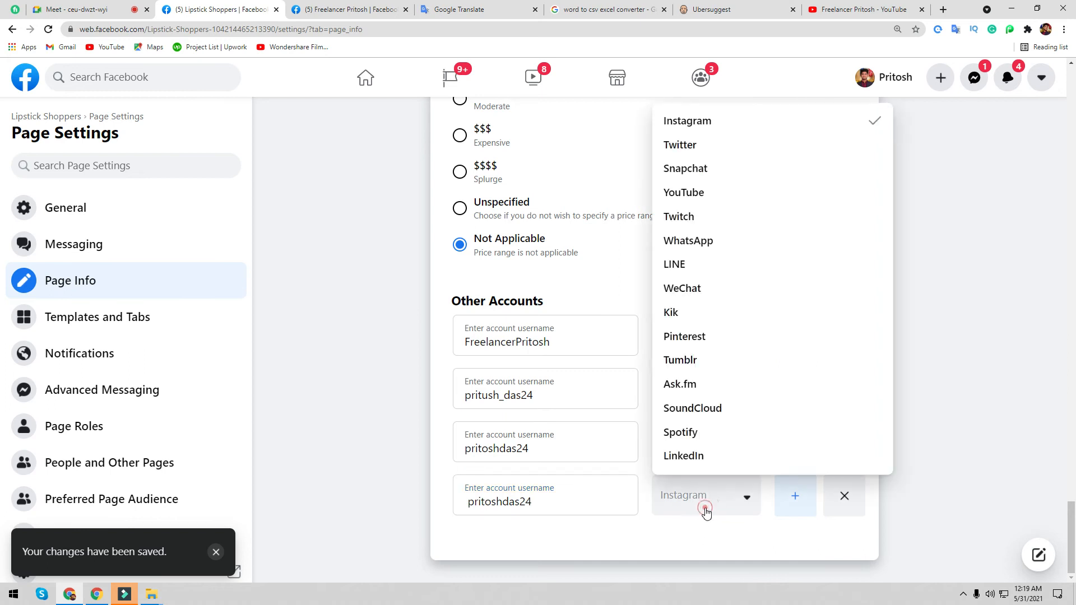
{"action": "left_click", "coordinate": [695, 336]}
{"action": "left_click", "coordinate": [709, 557]}
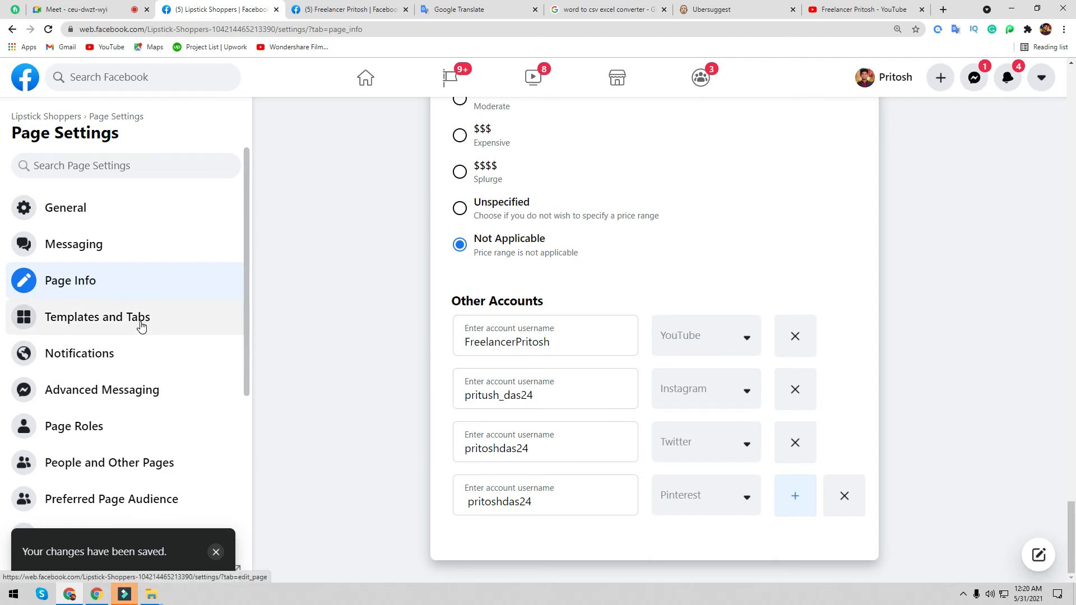
{"action": "left_click", "coordinate": [141, 327]}
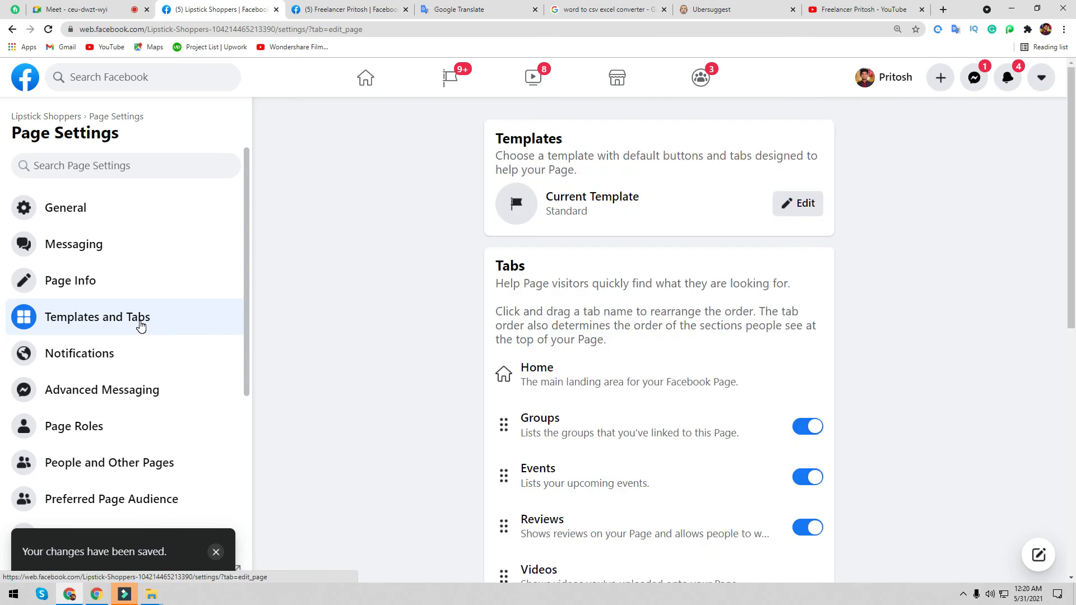
{"action": "left_click", "coordinate": [347, 9]}
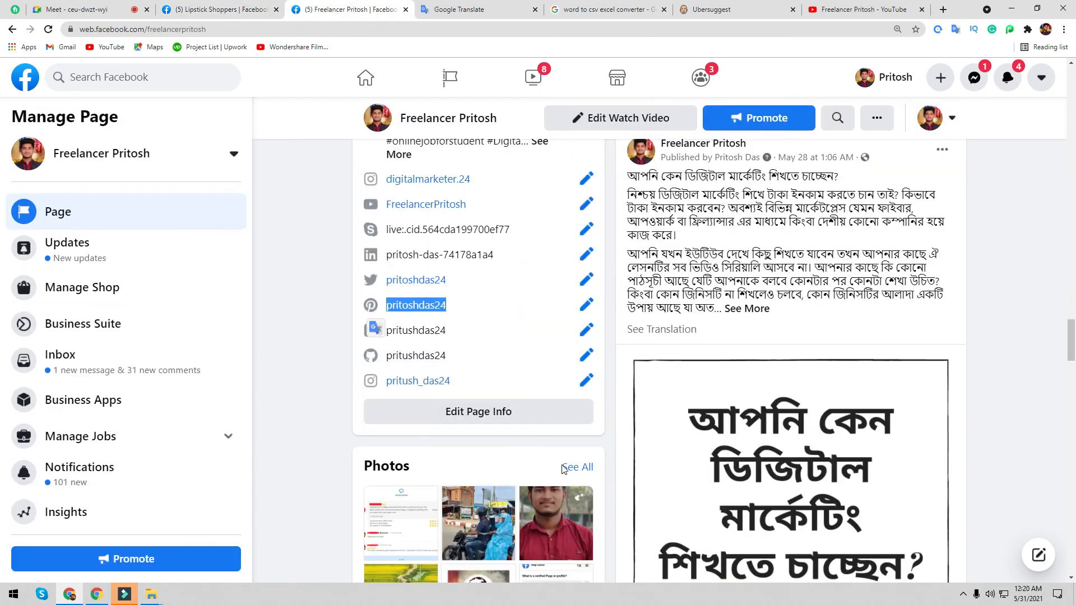
{"action": "scroll", "coordinate": [565, 469], "scroll_direction": "up", "scroll_amount": 20}
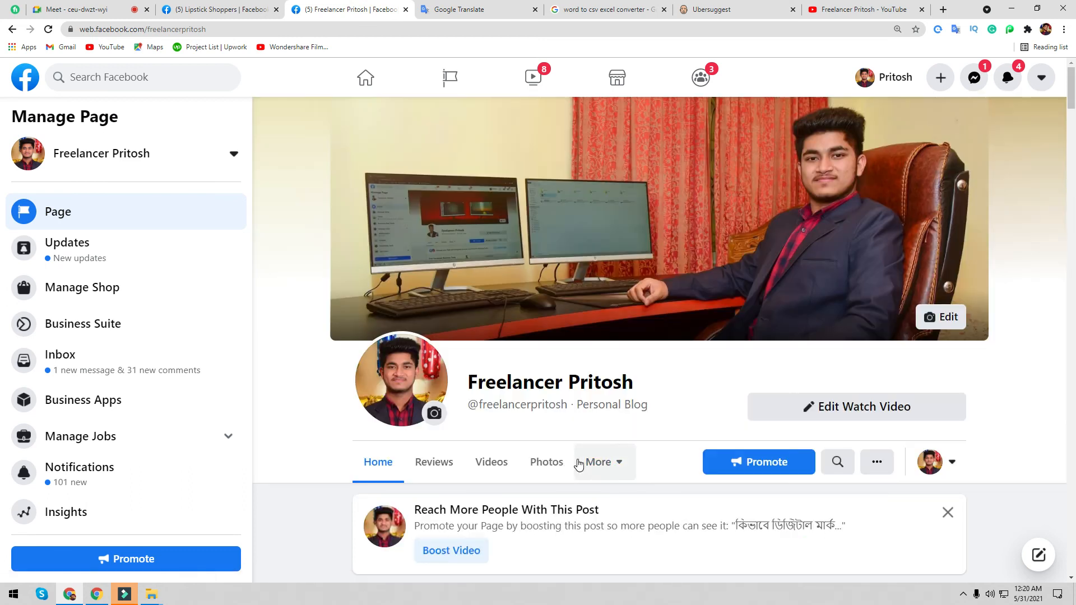
{"action": "scroll", "coordinate": [348, 357], "scroll_direction": "down", "scroll_amount": 2}
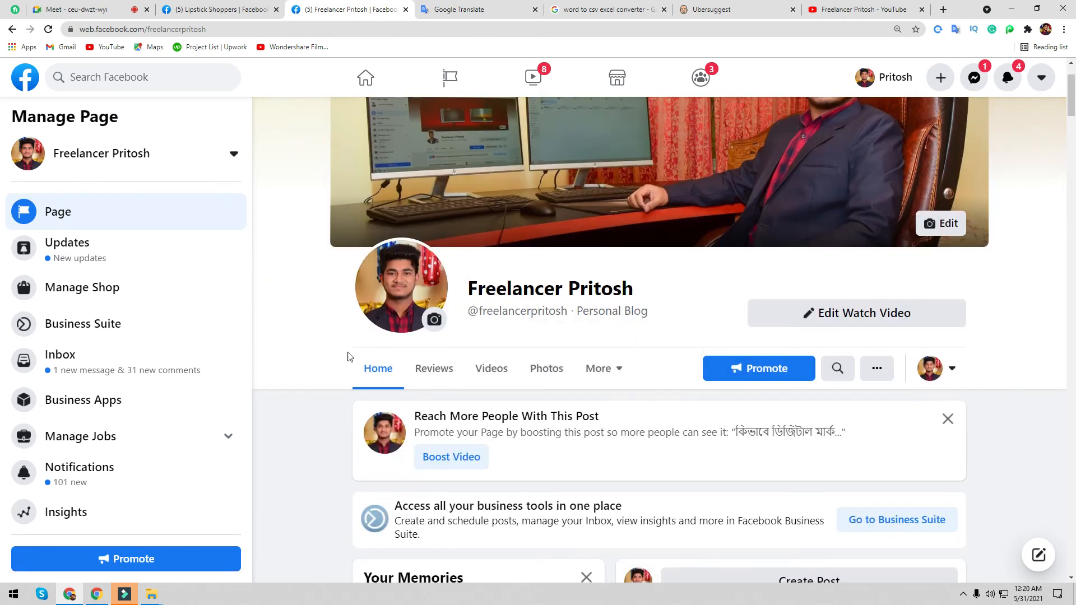
{"action": "scroll", "coordinate": [515, 425], "scroll_direction": "down", "scroll_amount": 1}
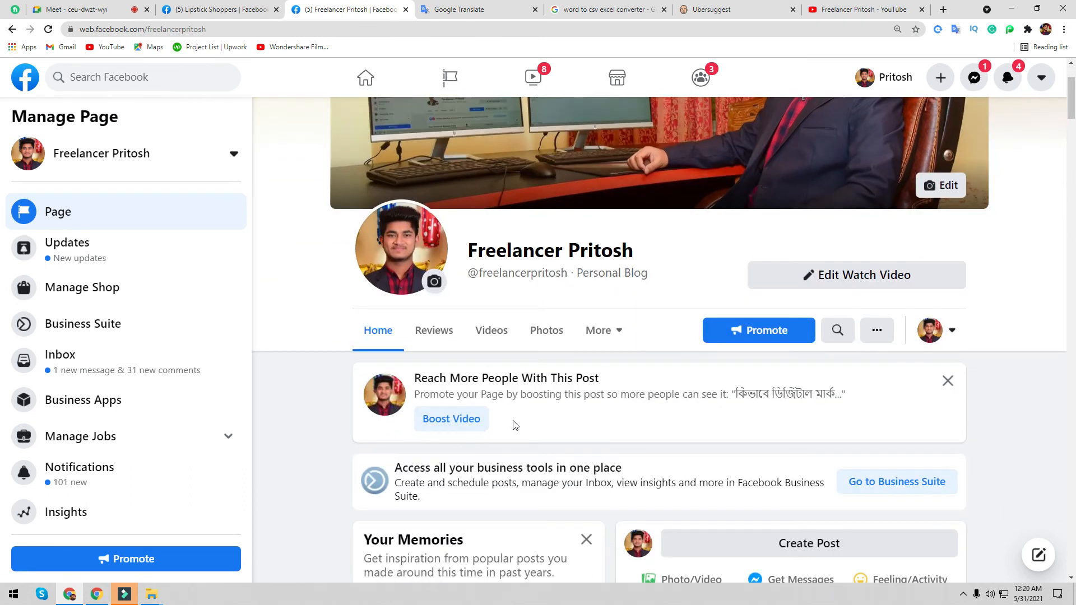
{"action": "scroll", "coordinate": [514, 425], "scroll_direction": "down", "scroll_amount": 1}
{"action": "left_click", "coordinate": [616, 278]}
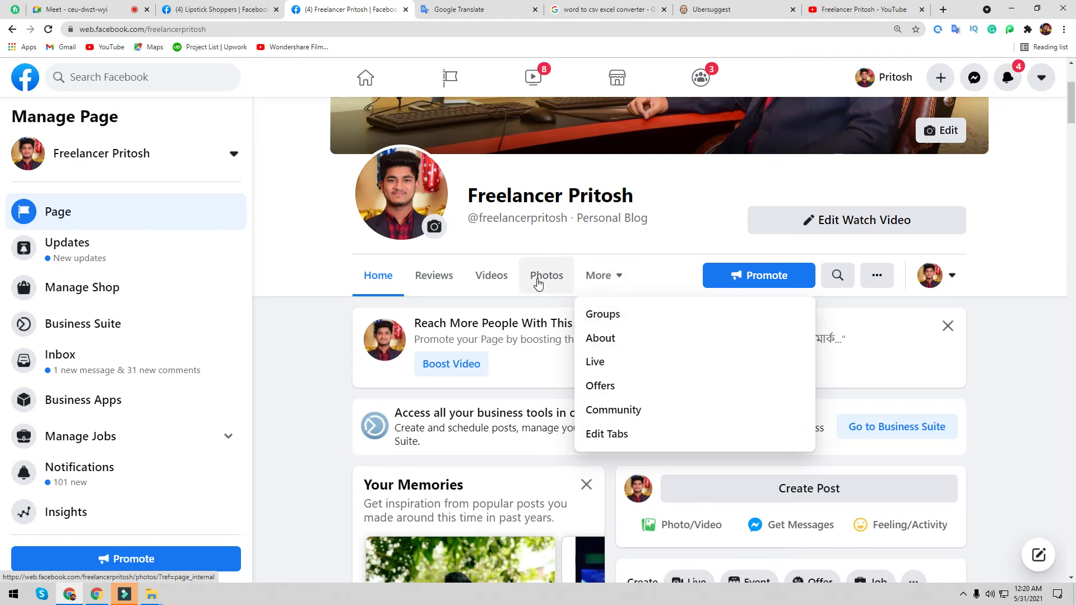
{"action": "left_click", "coordinate": [219, 9]}
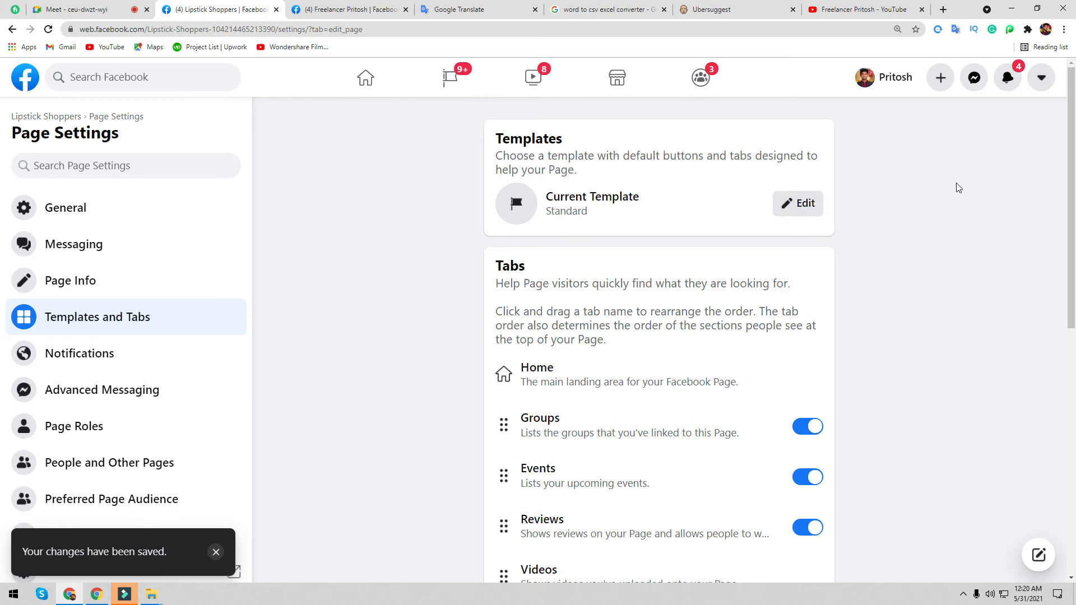
{"action": "left_click", "coordinate": [811, 203]}
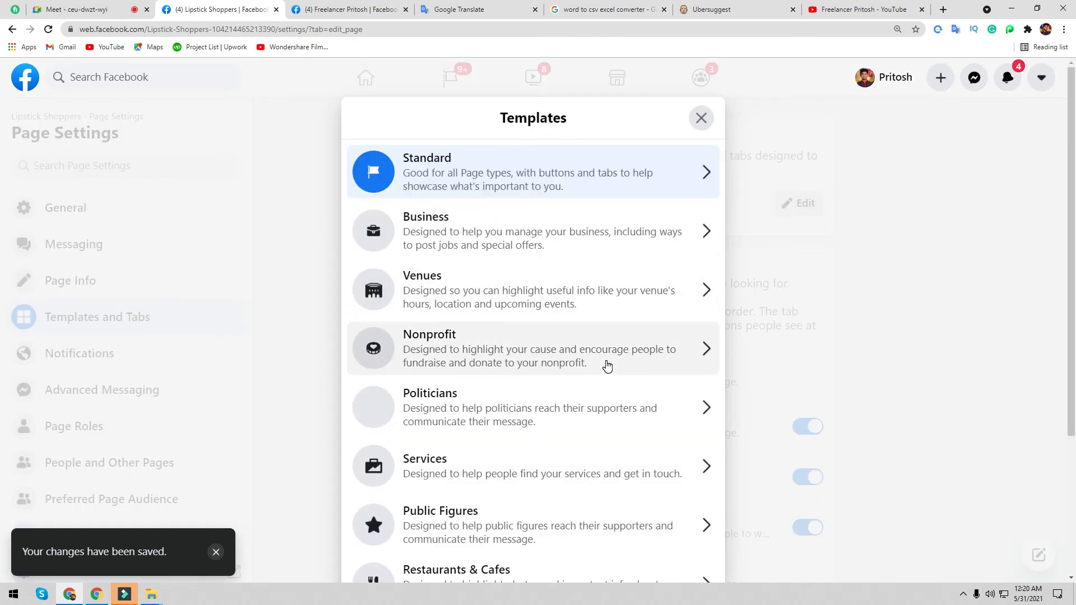
- Review the Business template's details and apply it to Lipstick Shoppers, then return to the reference page
{"action": "scroll", "coordinate": [493, 301], "scroll_direction": "down", "scroll_amount": 2}
{"action": "scroll", "coordinate": [492, 268], "scroll_direction": "up", "scroll_amount": 2}
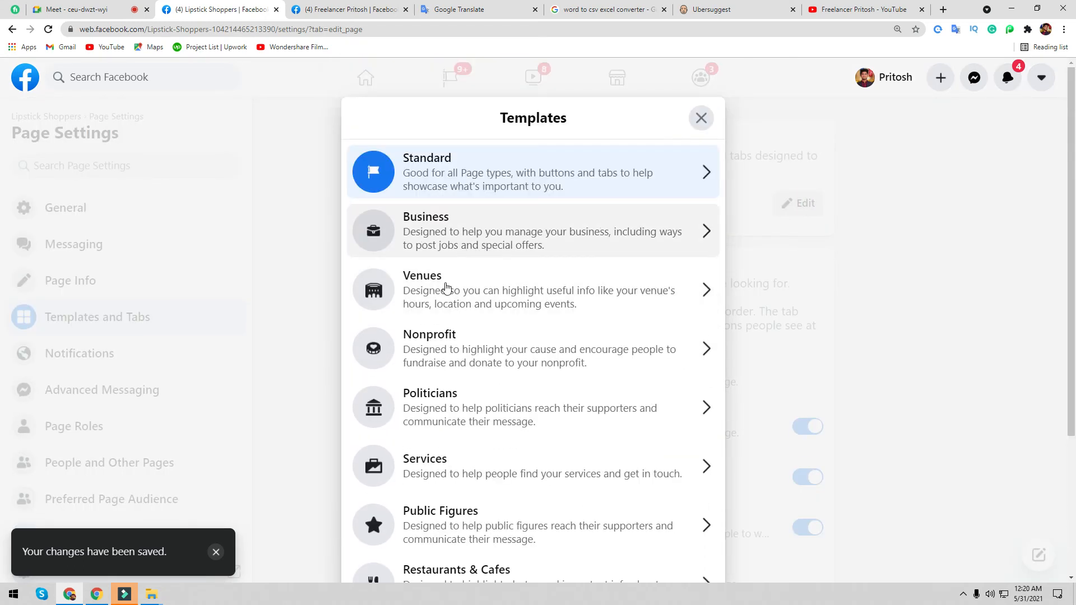
{"action": "scroll", "coordinate": [452, 413], "scroll_direction": "down", "scroll_amount": 2}
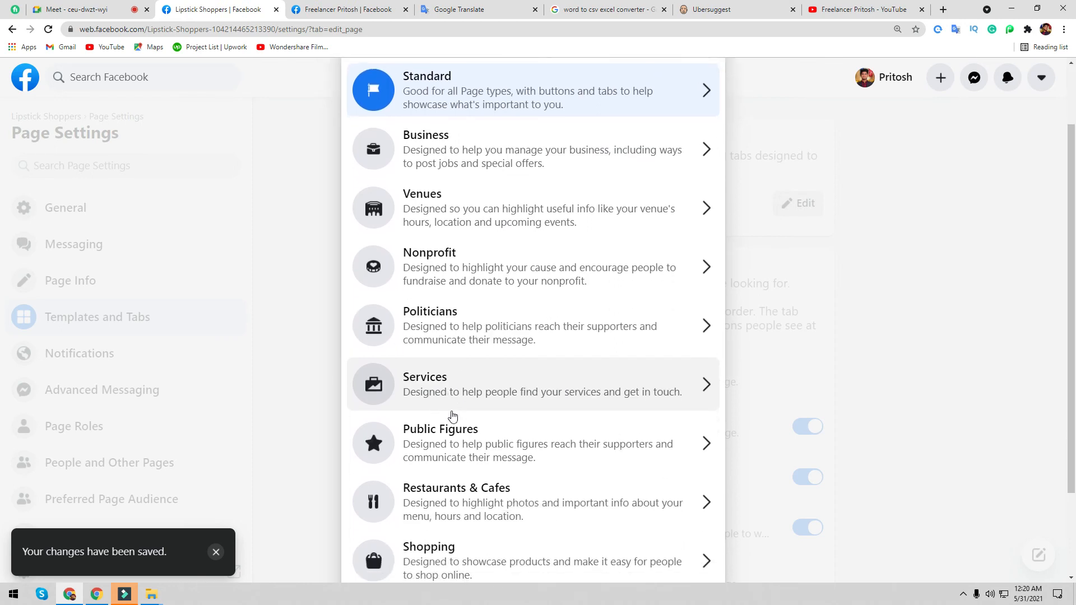
{"action": "scroll", "coordinate": [460, 449], "scroll_direction": "down", "scroll_amount": 2}
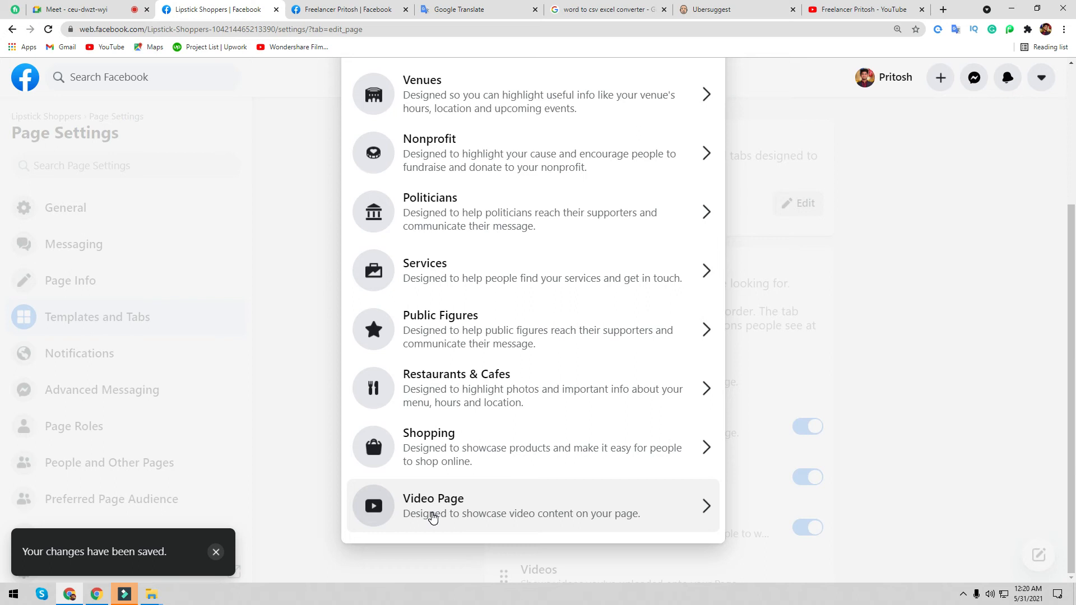
{"action": "scroll", "coordinate": [433, 517], "scroll_direction": "up", "scroll_amount": 4}
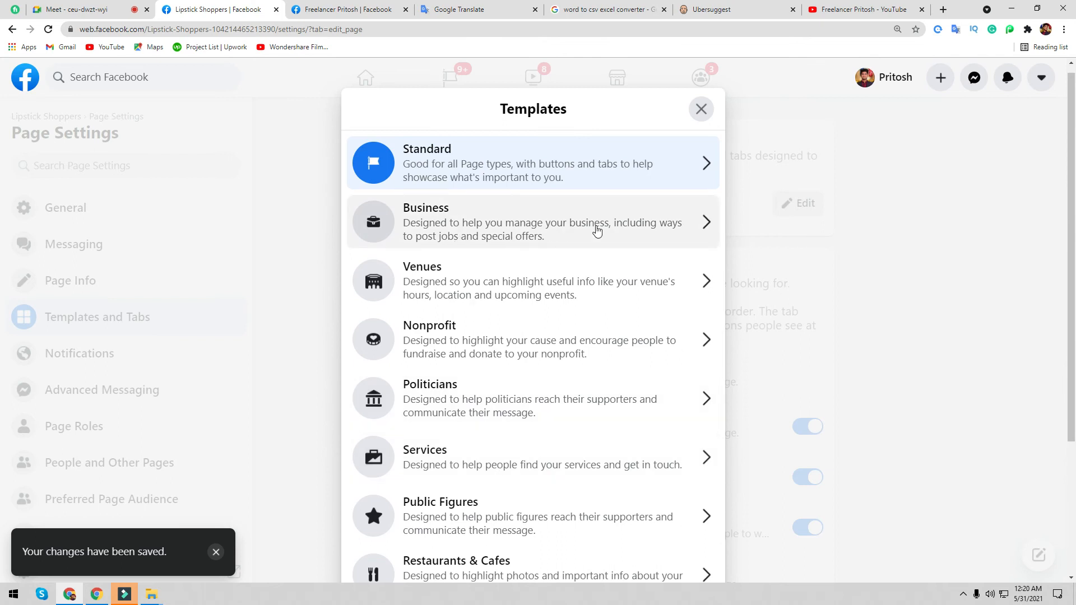
{"action": "left_click", "coordinate": [456, 219]}
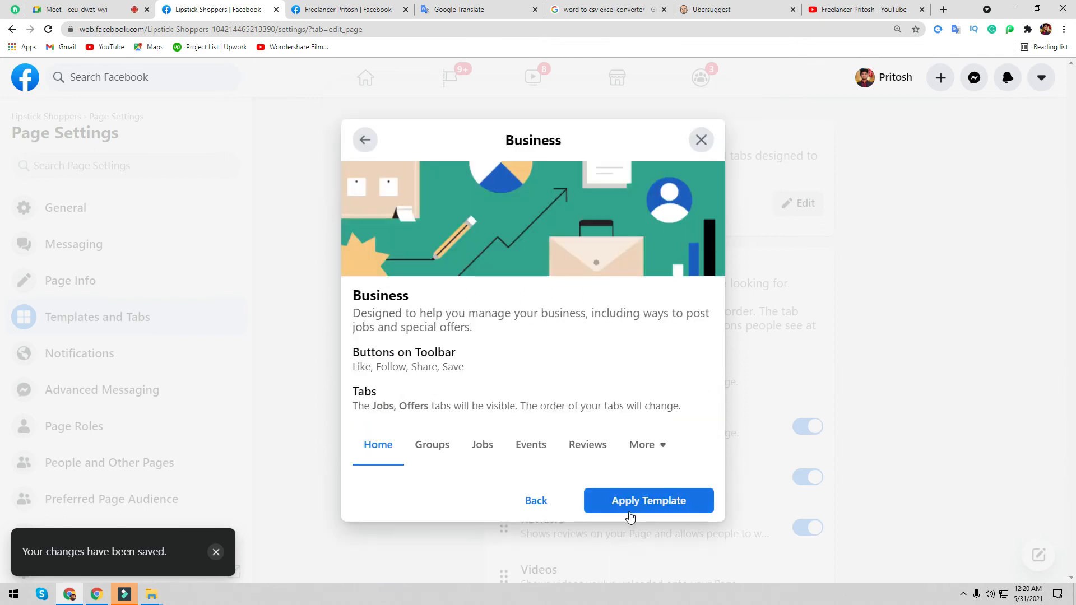
{"action": "left_click", "coordinate": [518, 499]}
{"action": "scroll", "coordinate": [505, 409], "scroll_direction": "down", "scroll_amount": 4}
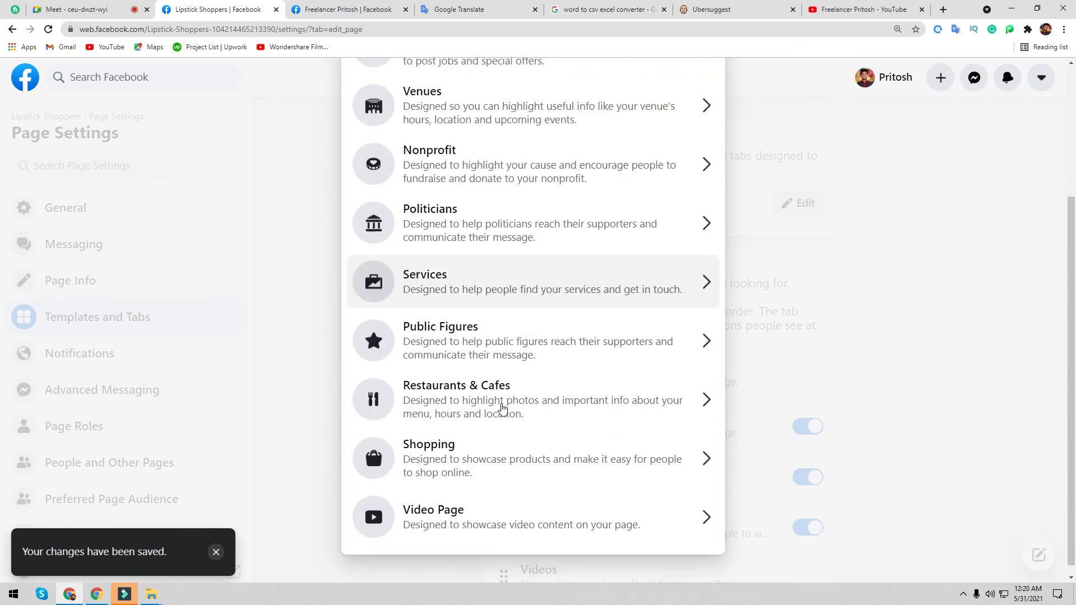
{"action": "scroll", "coordinate": [470, 473], "scroll_direction": "up", "scroll_amount": 4}
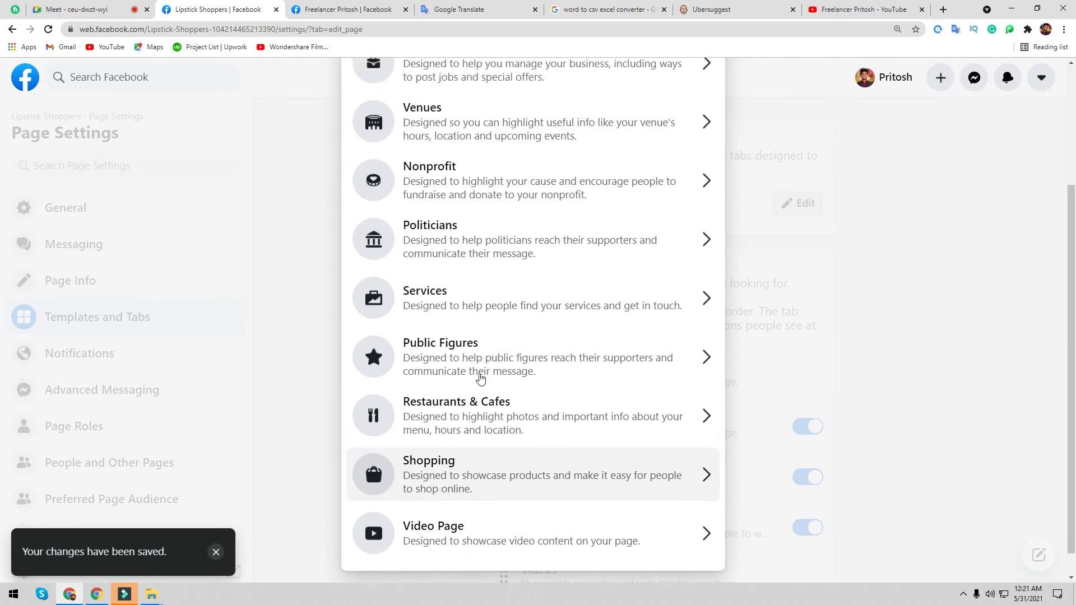
{"action": "left_click", "coordinate": [464, 253]}
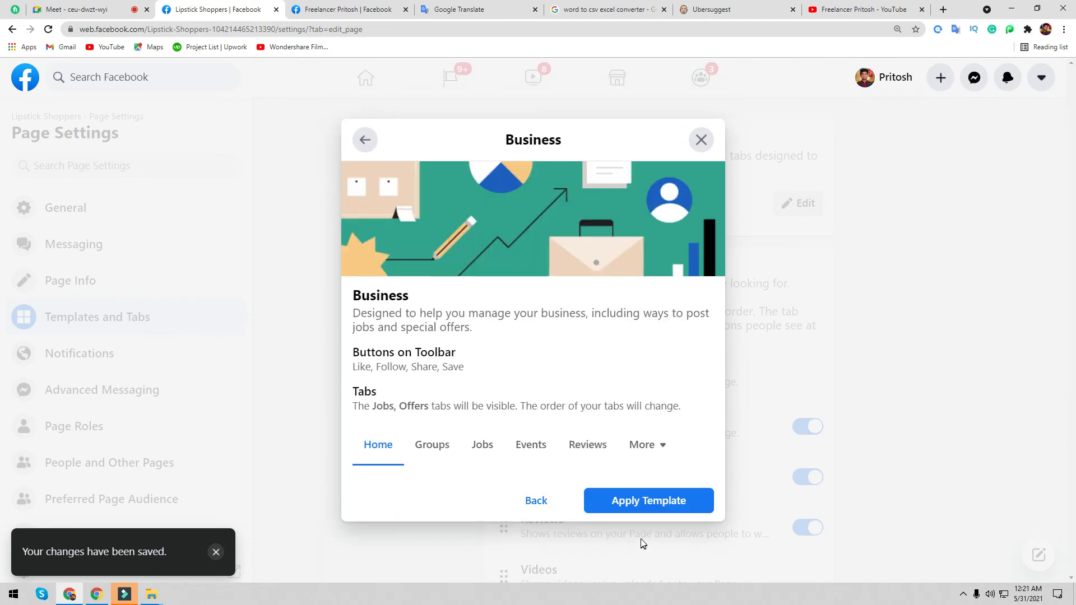
{"action": "left_click", "coordinate": [642, 501]}
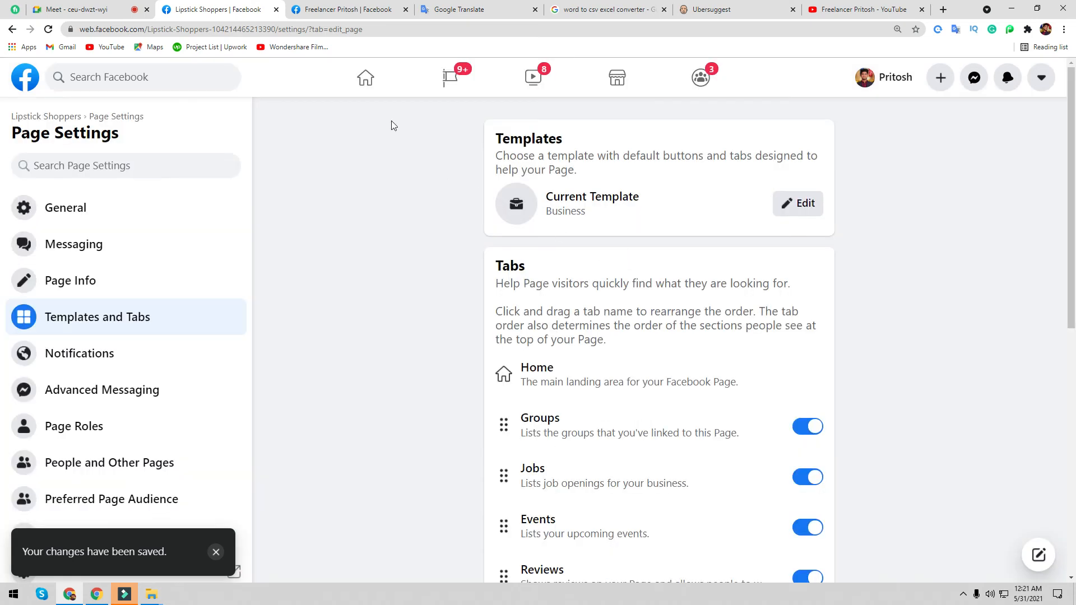
{"action": "left_click", "coordinate": [341, 9]}
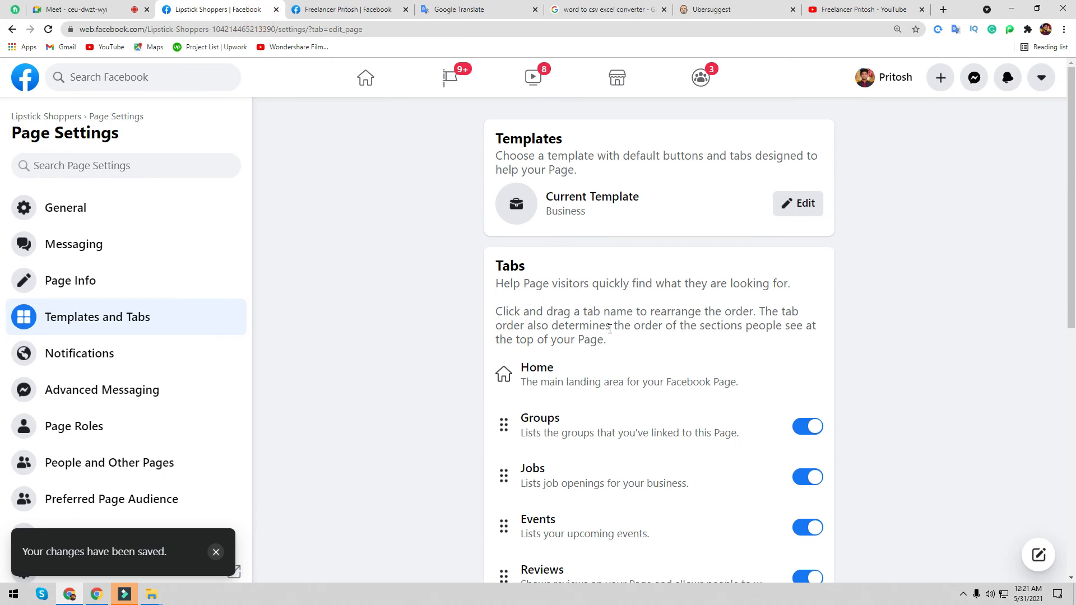
- After checking the reference page's tabs, turn off the Jobs and Events tabs
{"action": "scroll", "coordinate": [610, 329], "scroll_direction": "down", "scroll_amount": 2}
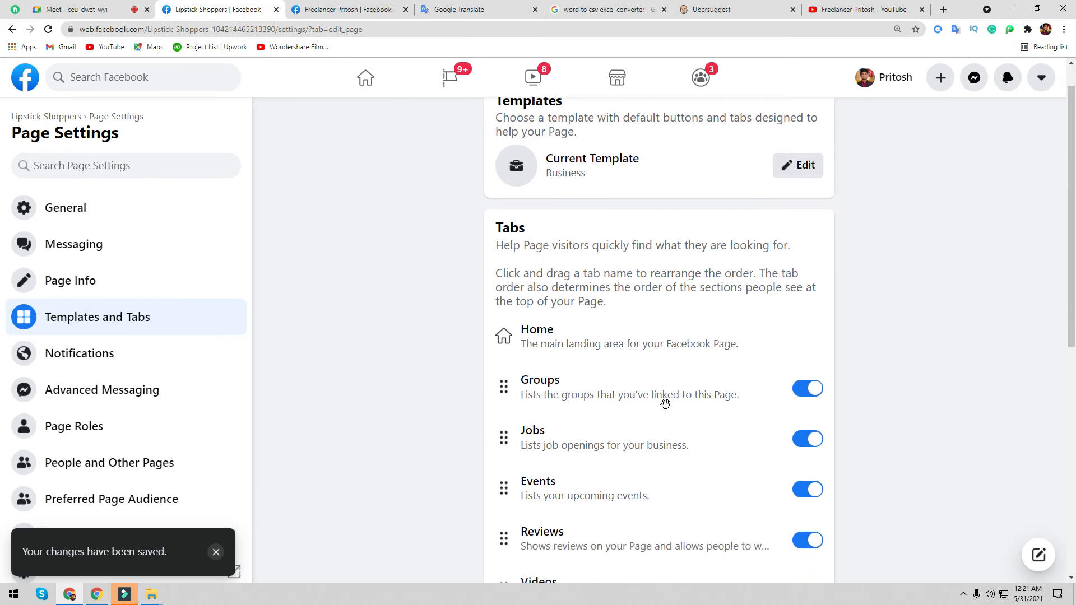
{"action": "left_click", "coordinate": [350, 9]}
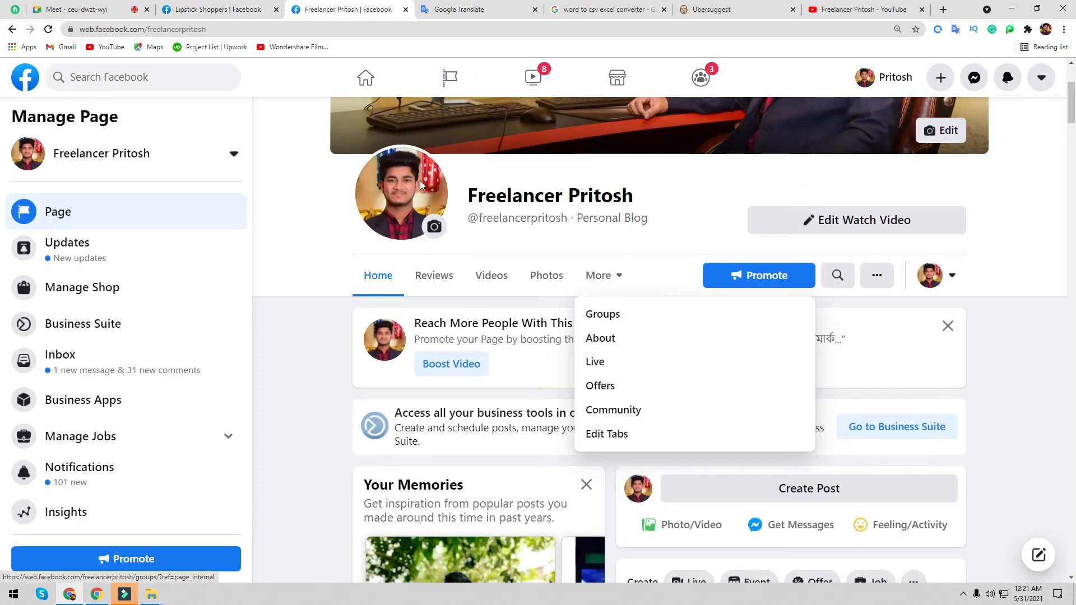
{"action": "left_click", "coordinate": [214, 9]}
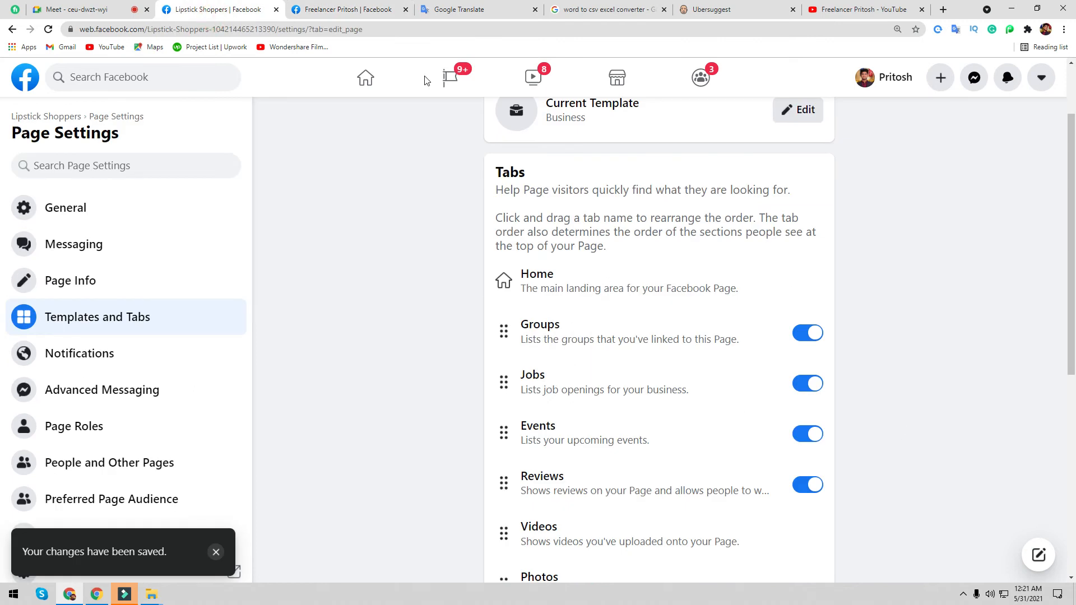
{"action": "left_click", "coordinate": [371, 10]}
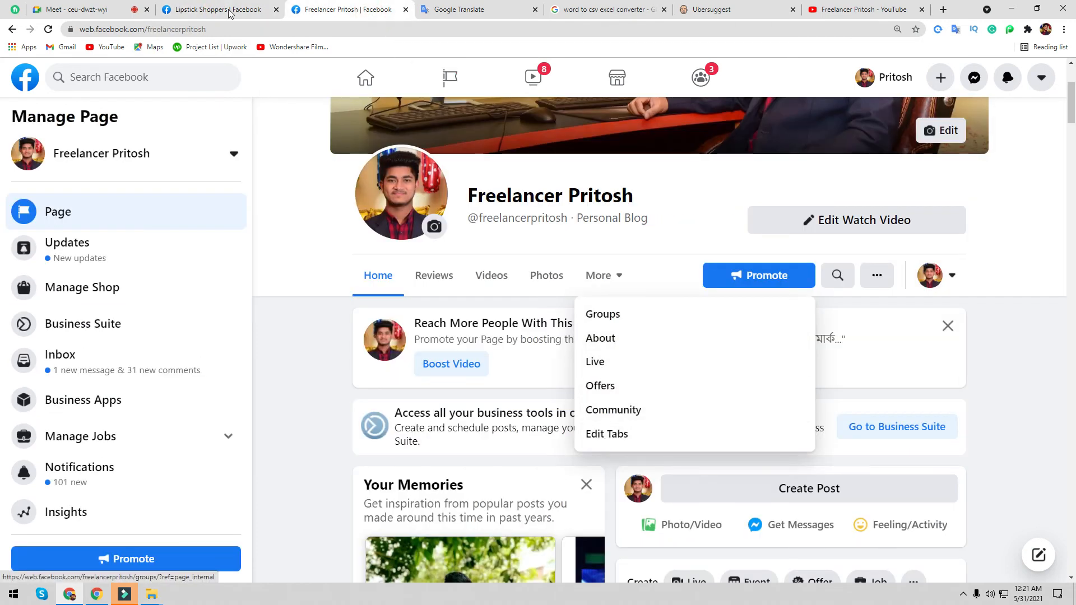
{"action": "left_click", "coordinate": [229, 10]}
{"action": "left_click", "coordinate": [810, 384]}
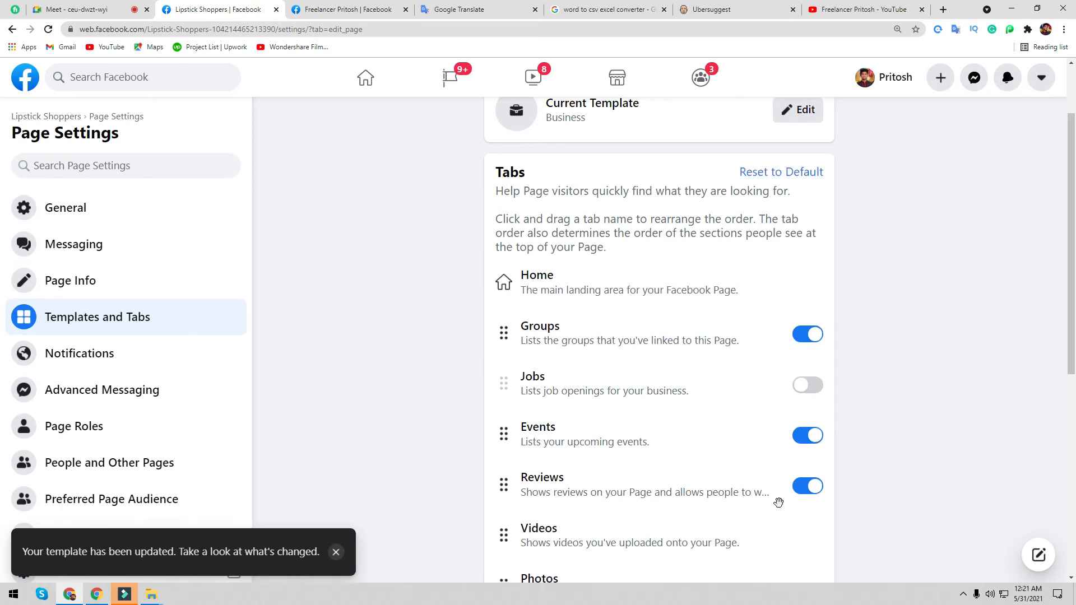
{"action": "left_click", "coordinate": [816, 444]}
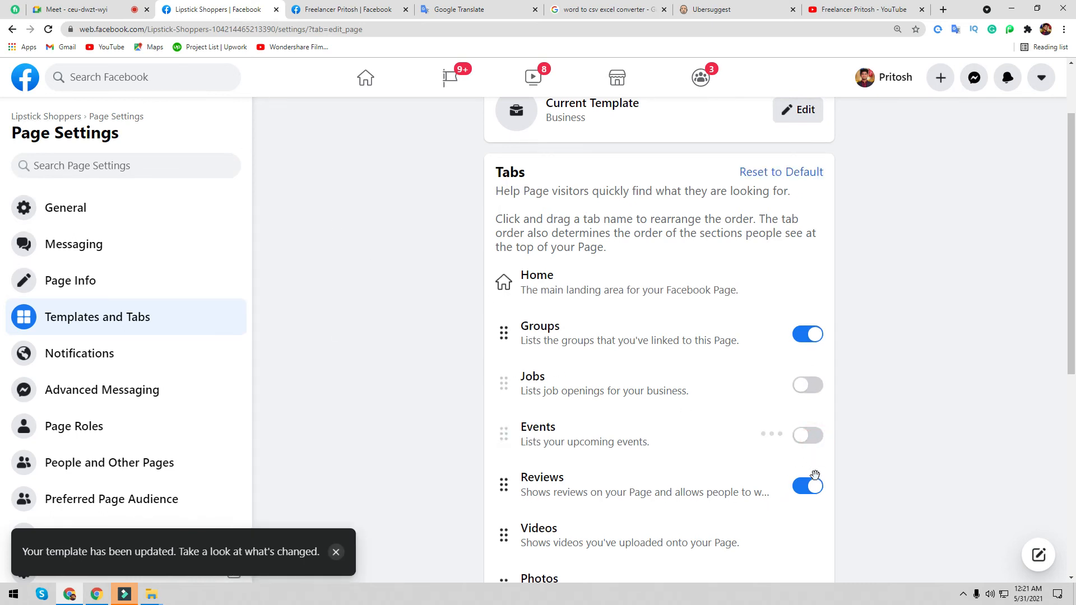
- Turn on the Services tab to match the reference page
{"action": "left_click", "coordinate": [340, 10]}
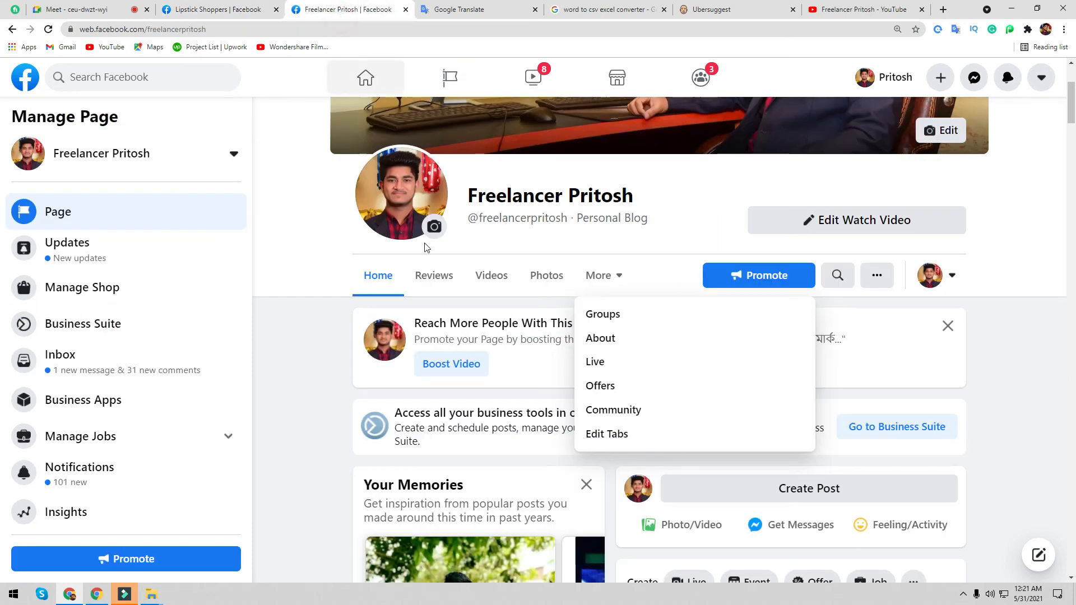
{"action": "left_click", "coordinate": [219, 9]}
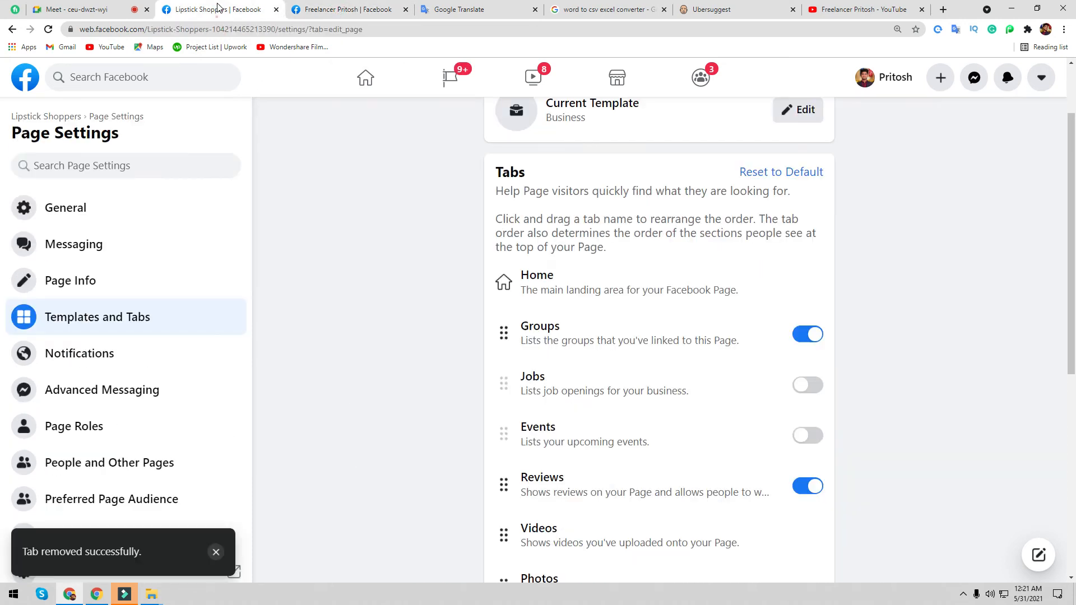
{"action": "scroll", "coordinate": [693, 483], "scroll_direction": "down", "scroll_amount": 5}
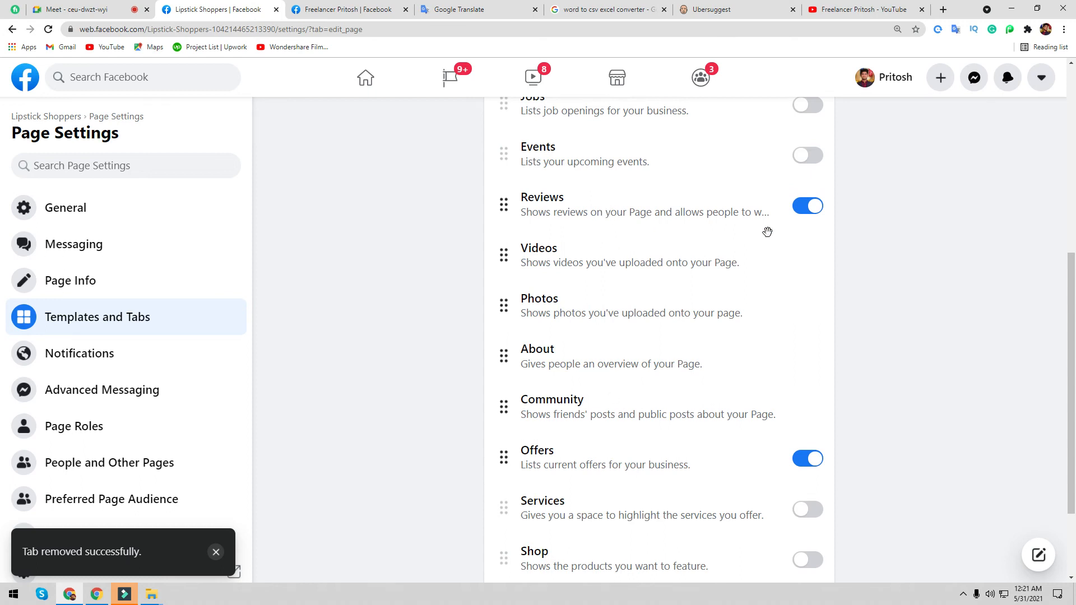
{"action": "scroll", "coordinate": [759, 267], "scroll_direction": "down", "scroll_amount": 2}
{"action": "left_click", "coordinate": [347, 10]}
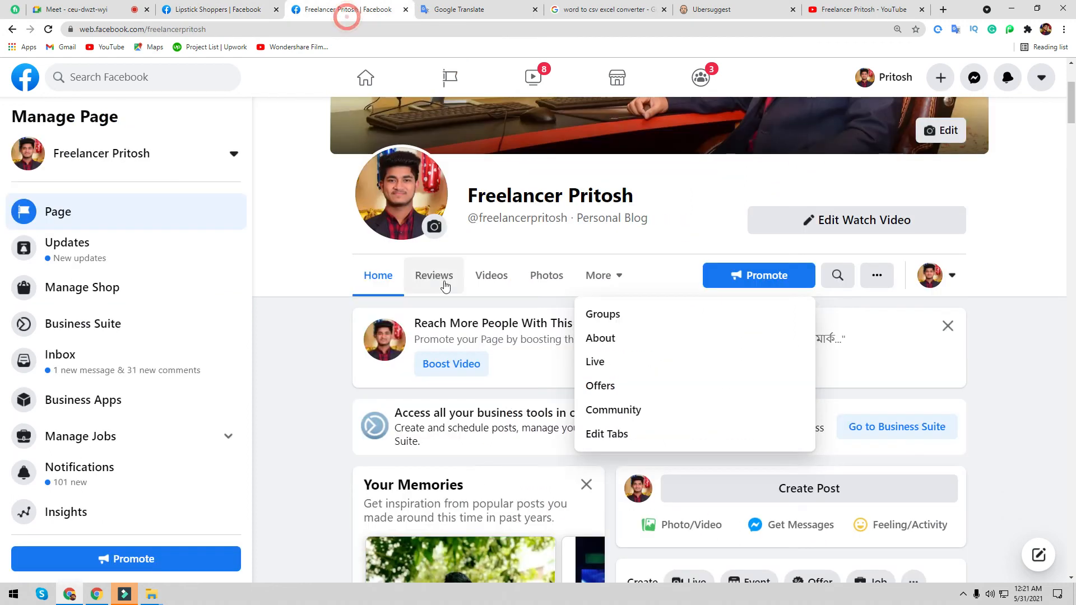
{"action": "left_click", "coordinate": [219, 9]}
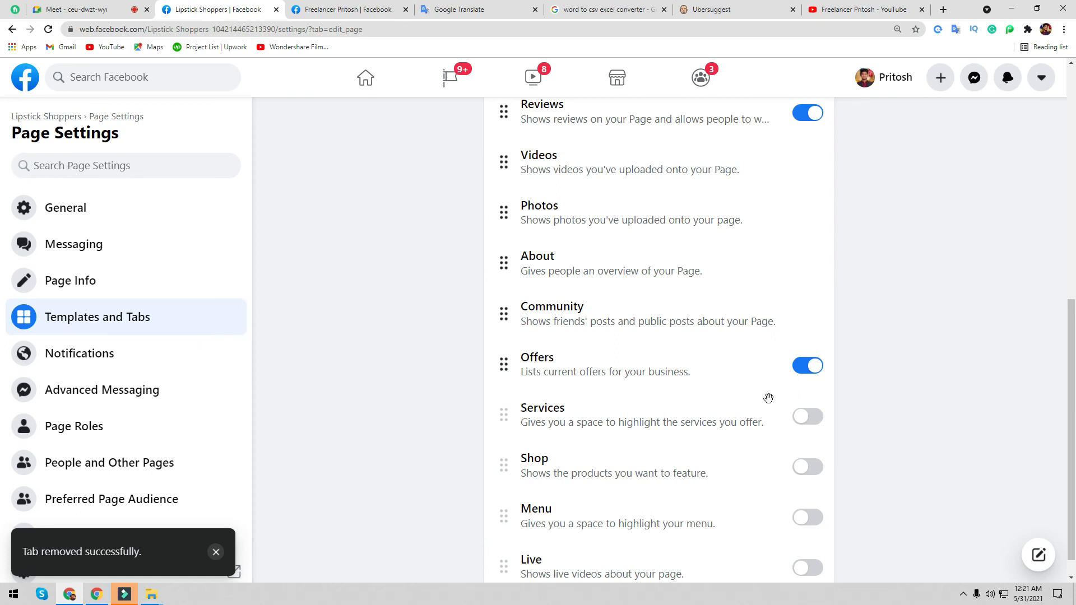
{"action": "left_click", "coordinate": [800, 422]}
- Turn on the Shop and Live tabs, then review the full tab list
{"action": "key", "text": "ctrl+Tab"}
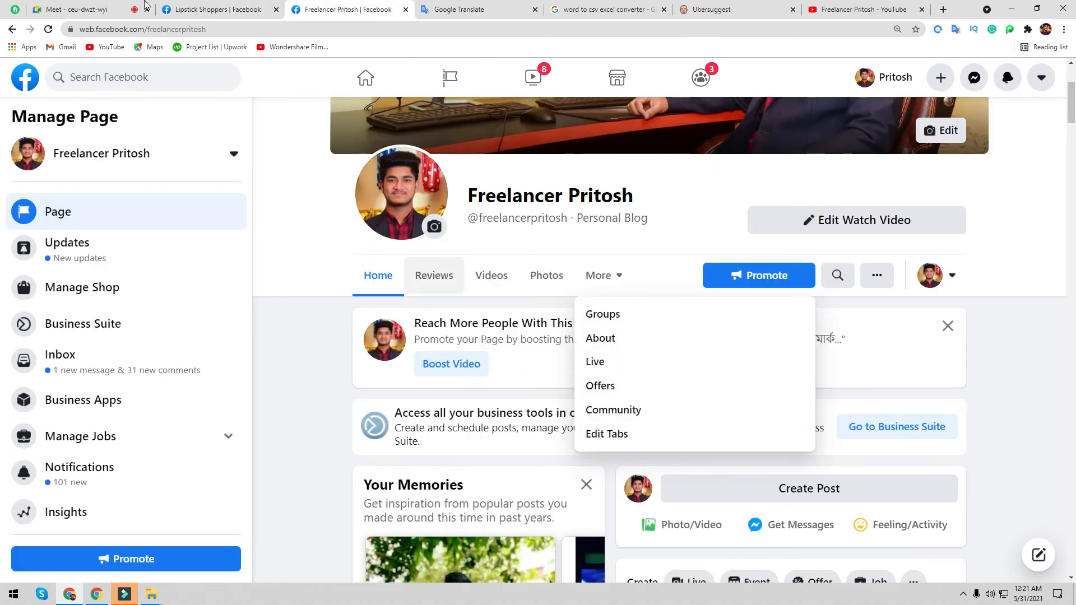
{"action": "key", "text": "ctrl+shift+Tab"}
{"action": "scroll", "coordinate": [662, 409], "scroll_direction": "down", "scroll_amount": 1}
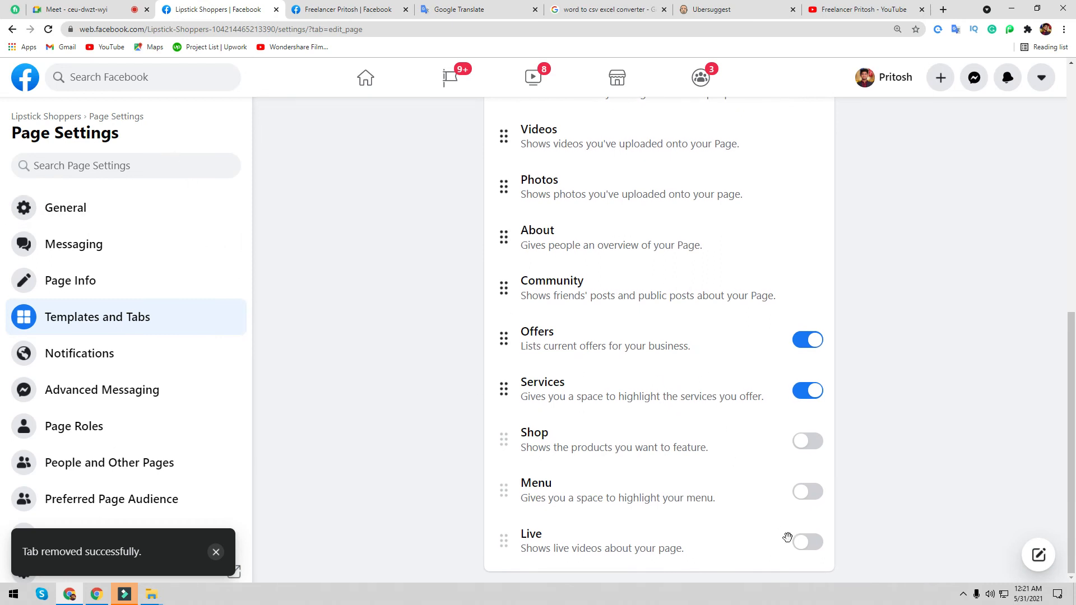
{"action": "left_click", "coordinate": [809, 442]}
{"action": "left_click", "coordinate": [802, 552]}
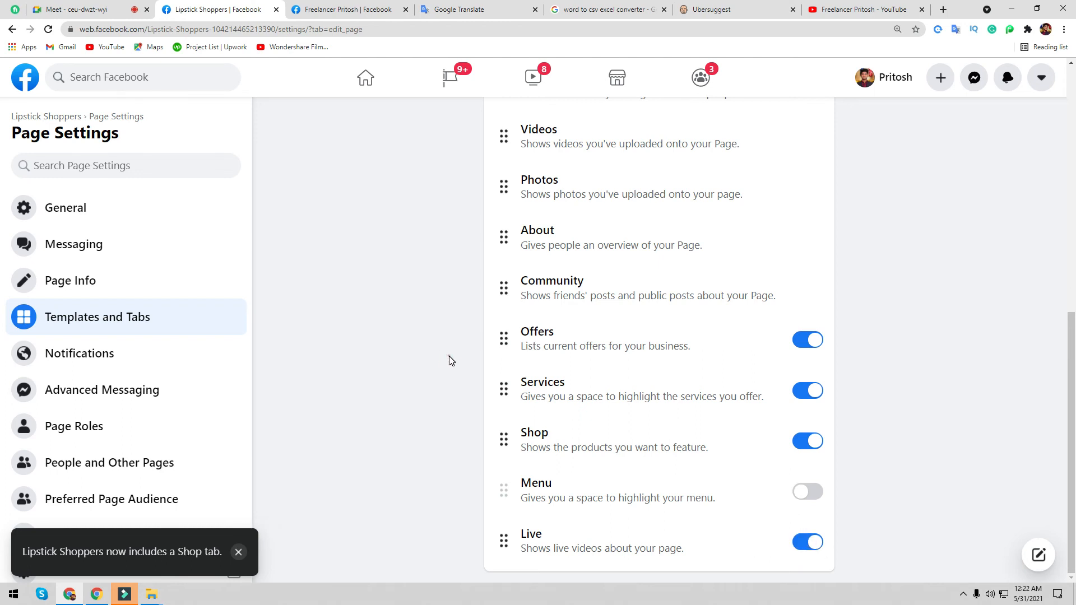
{"action": "scroll", "coordinate": [566, 372], "scroll_direction": "up", "scroll_amount": 6}
{"action": "scroll", "coordinate": [580, 369], "scroll_direction": "down", "scroll_amount": 6}
{"action": "scroll", "coordinate": [157, 404], "scroll_direction": "down", "scroll_amount": 3}
{"action": "scroll", "coordinate": [152, 432], "scroll_direction": "up", "scroll_amount": 3}
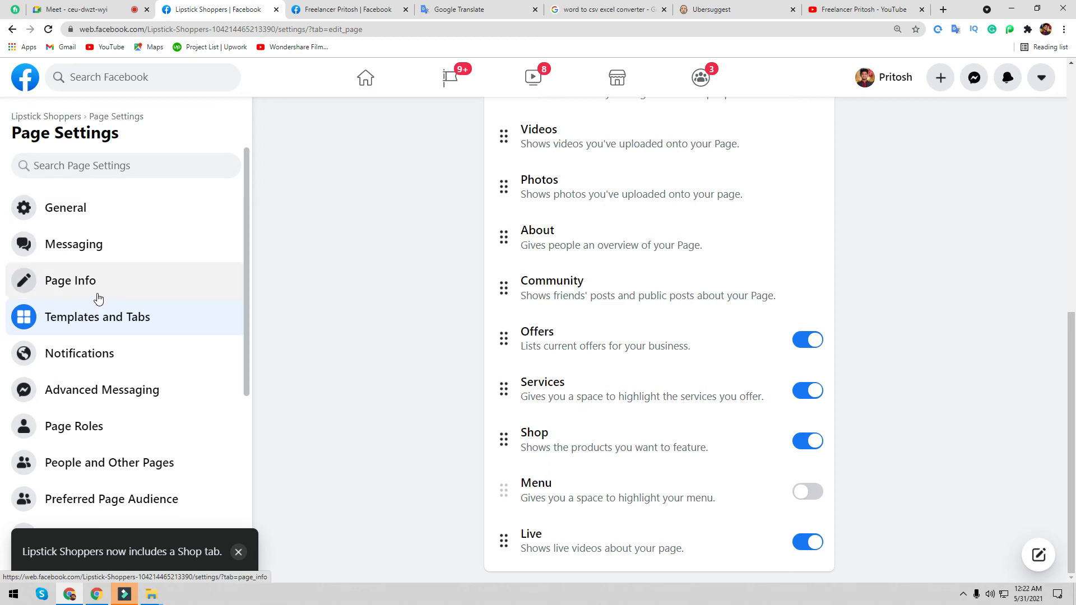
{"action": "scroll", "coordinate": [145, 391], "scroll_direction": "down", "scroll_amount": 2}
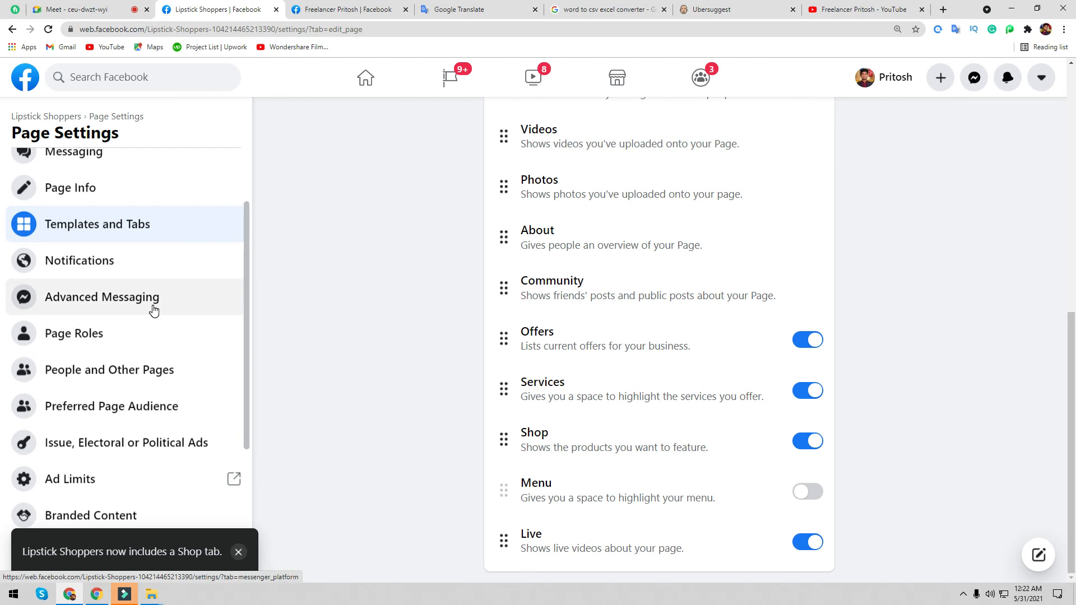
- Go to the Page Roles section in the Lipstick Shoppers page settings sidebar
{"action": "left_click", "coordinate": [87, 334]}
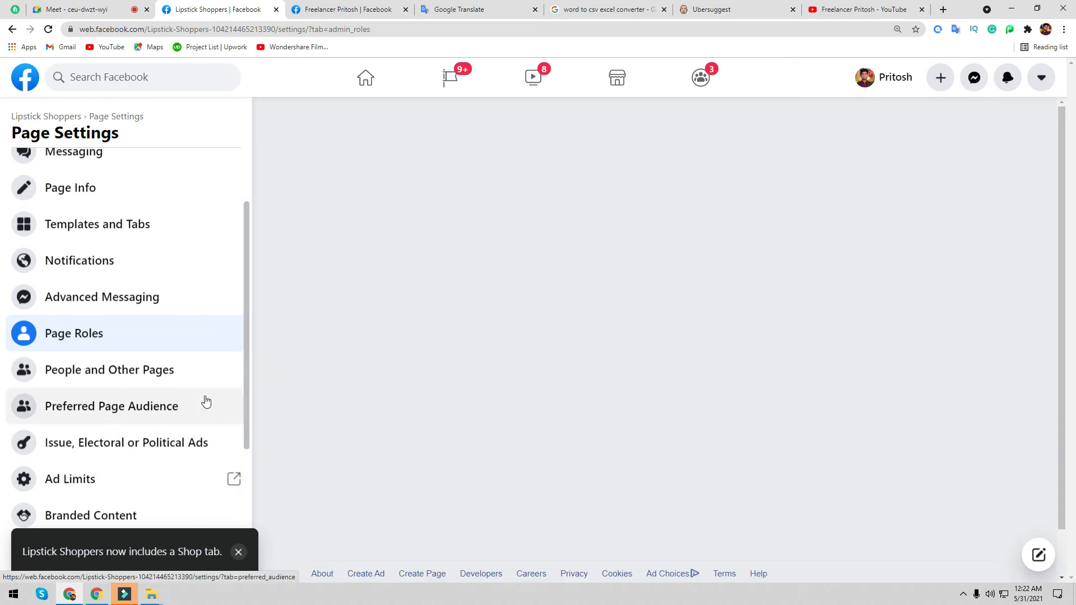
{"action": "scroll", "coordinate": [110, 286], "scroll_direction": "up", "scroll_amount": 2}
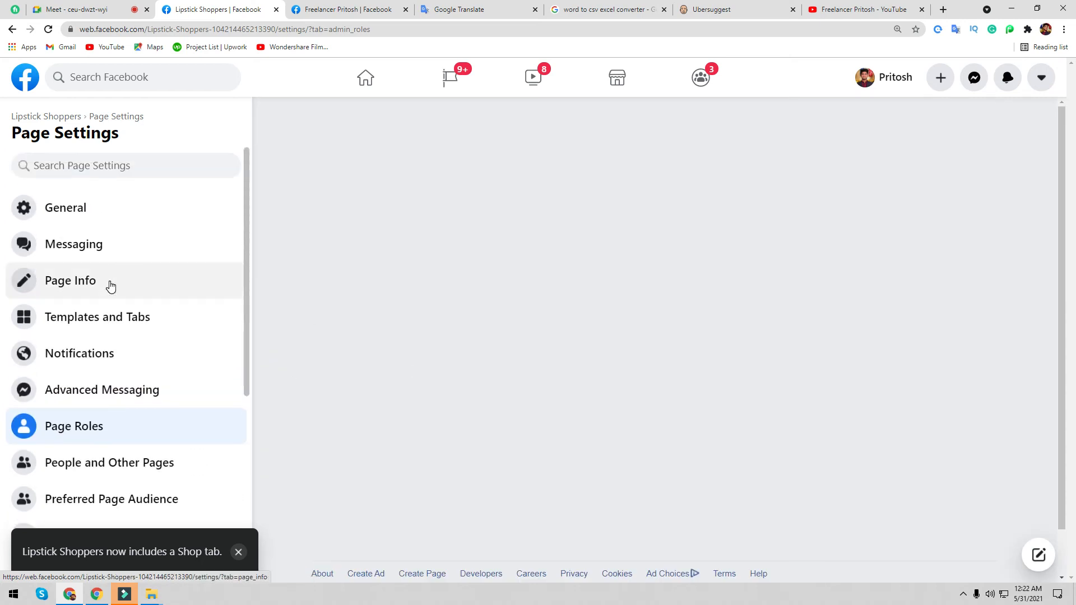
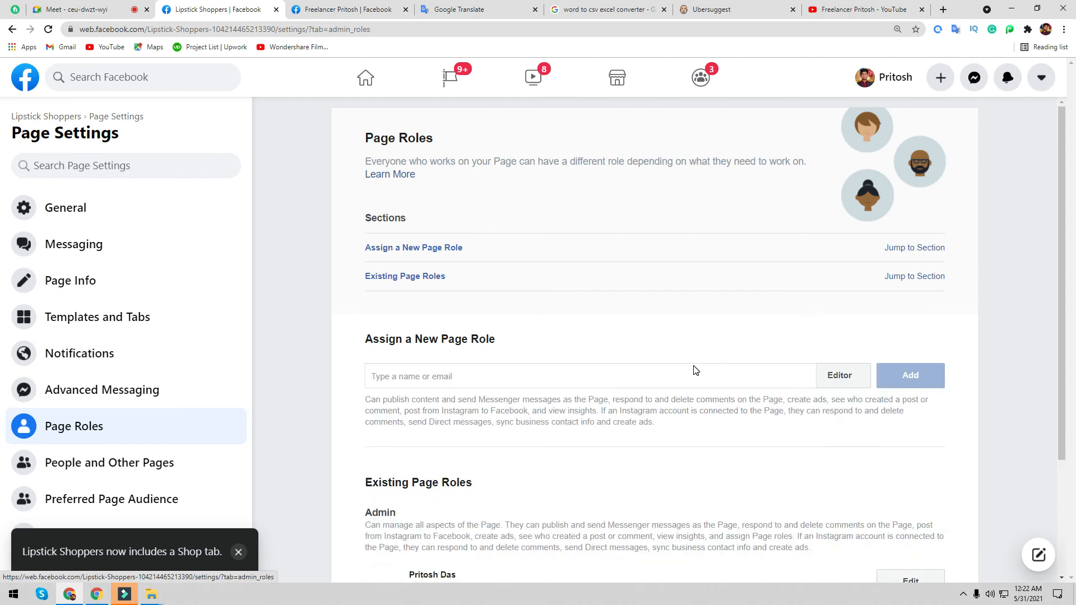
- Review the role options in the new page role dropdown without changing Editor, then go to the personal blog tab
{"action": "scroll", "coordinate": [695, 370], "scroll_direction": "down", "scroll_amount": 2}
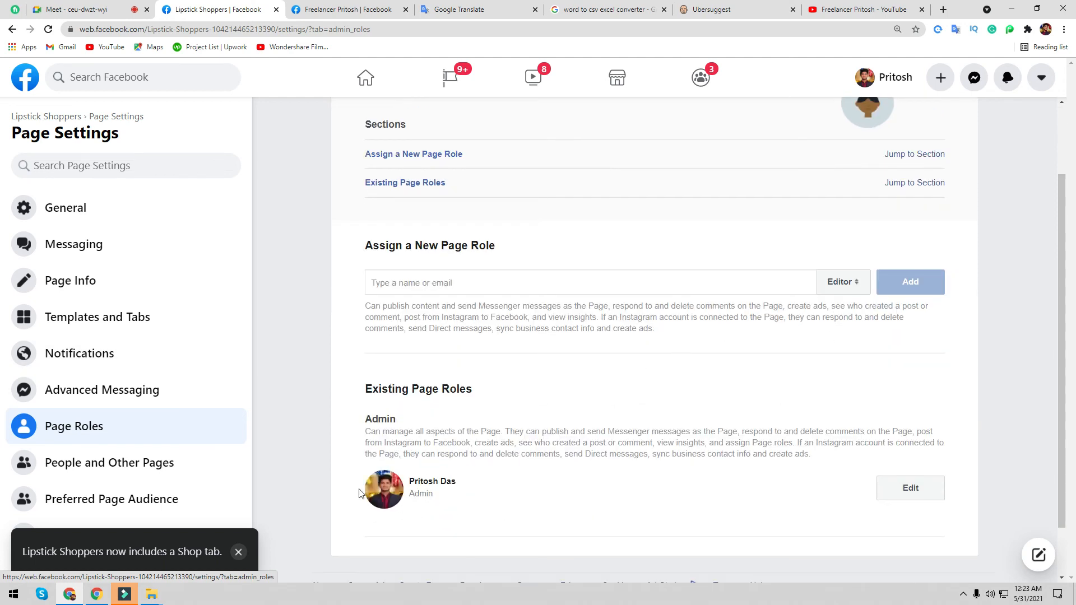
{"action": "left_click", "coordinate": [847, 282]}
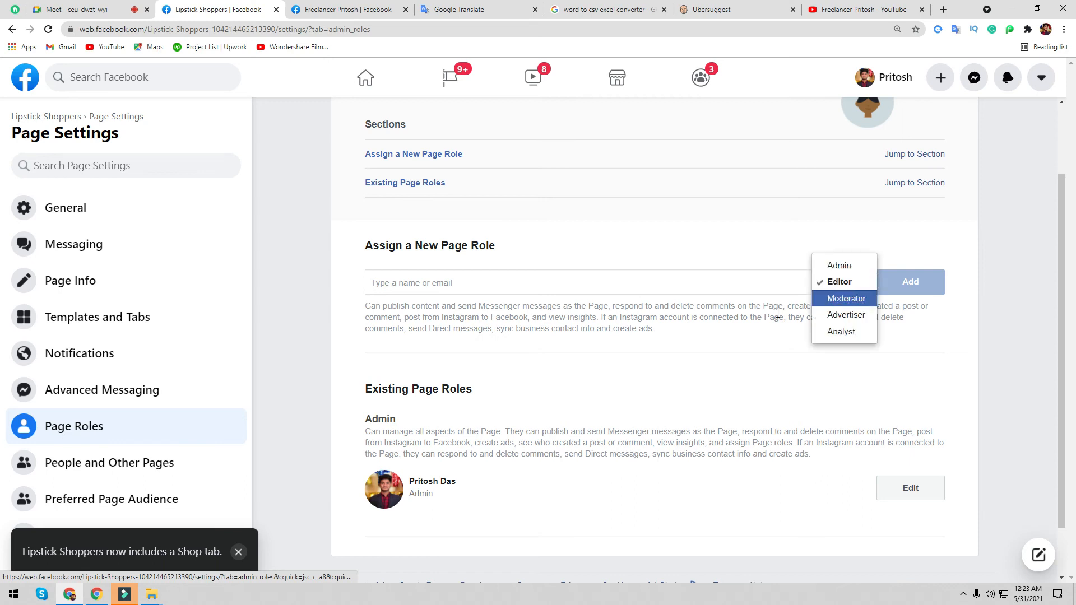
{"action": "left_click", "coordinate": [684, 353]}
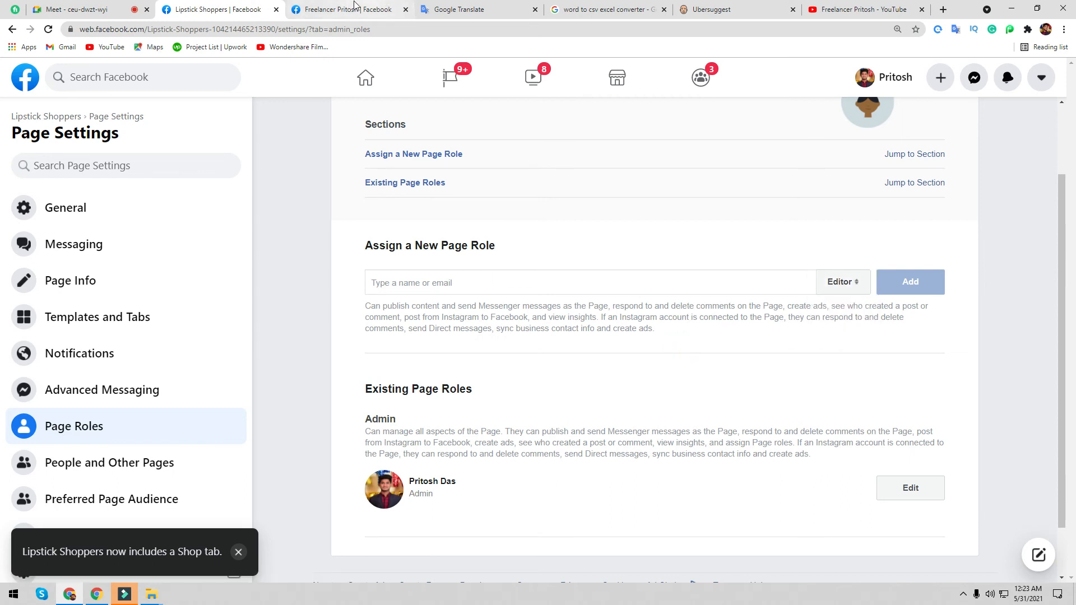
{"action": "left_click", "coordinate": [353, 17]}
- Search Facebook for the person by name and open matching profiles from the results
{"action": "left_click", "coordinate": [175, 75]}
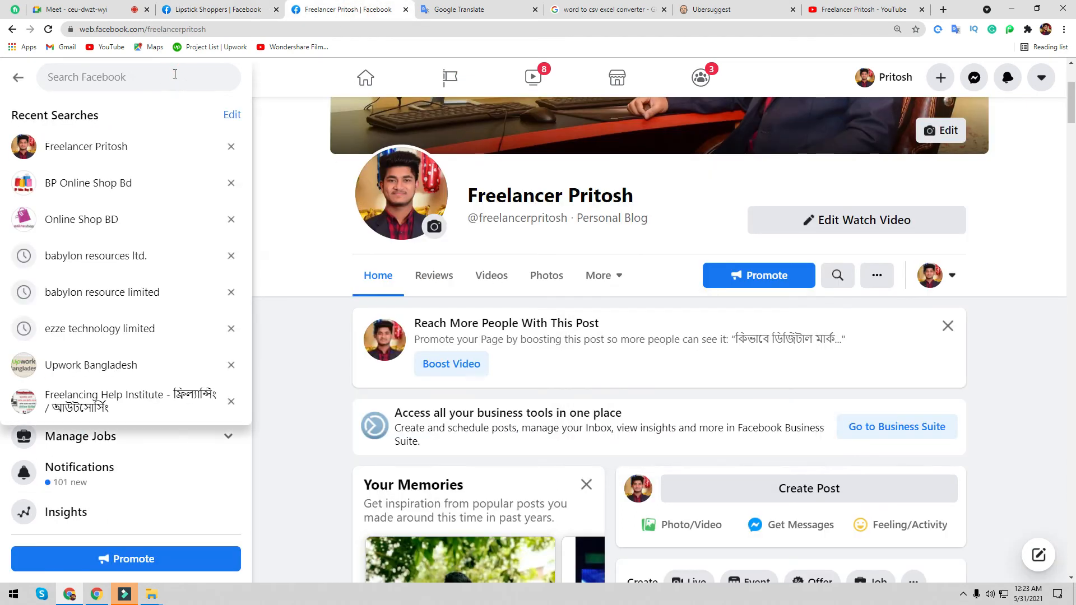
{"action": "type", "text": "su"}
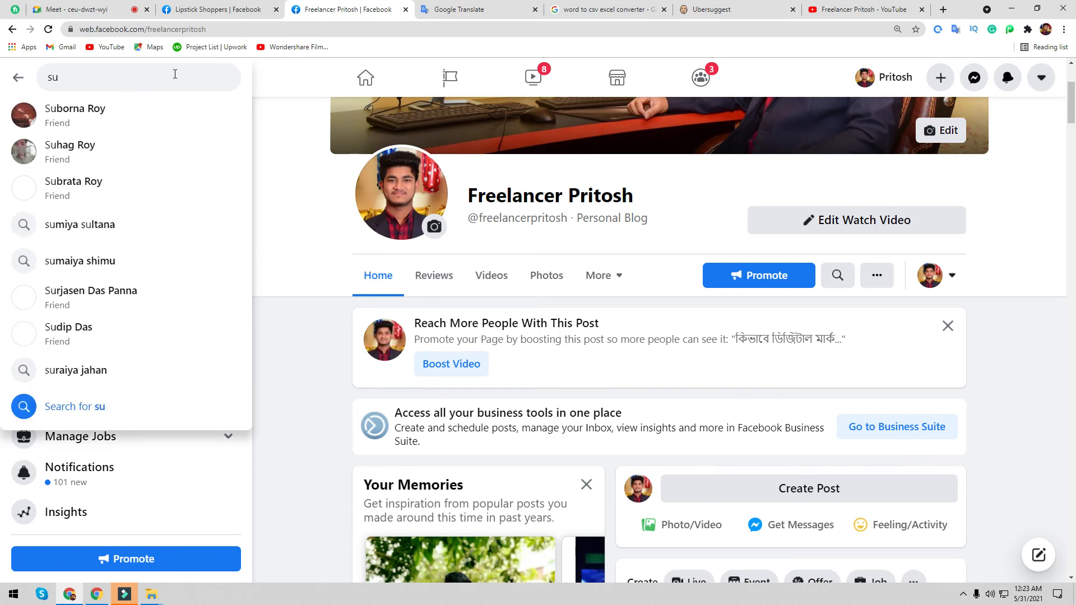
{"action": "type", "text": "rjo"}
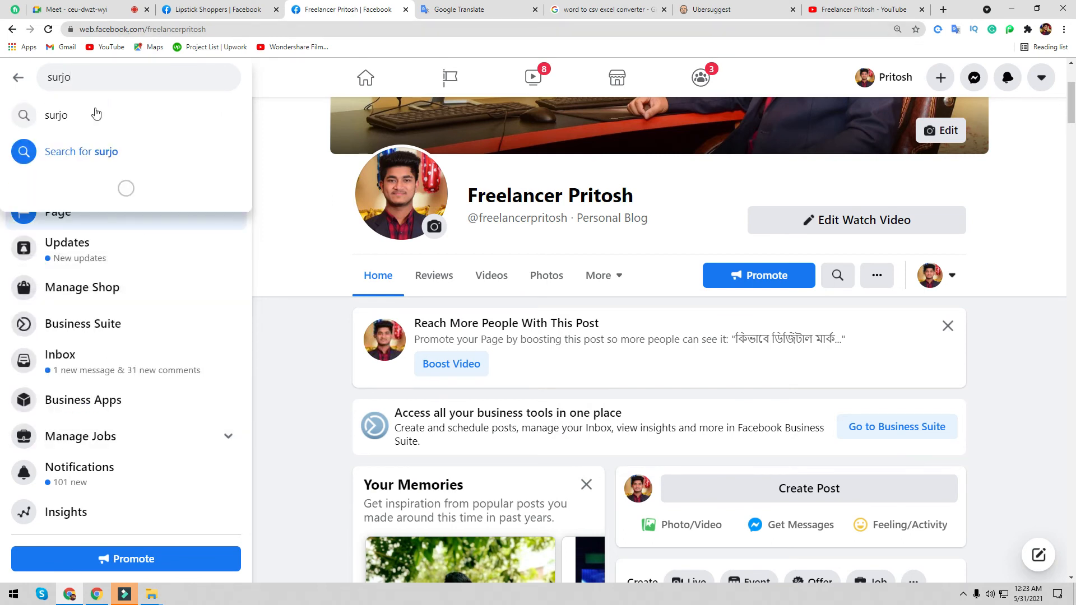
{"action": "left_click", "coordinate": [89, 114]}
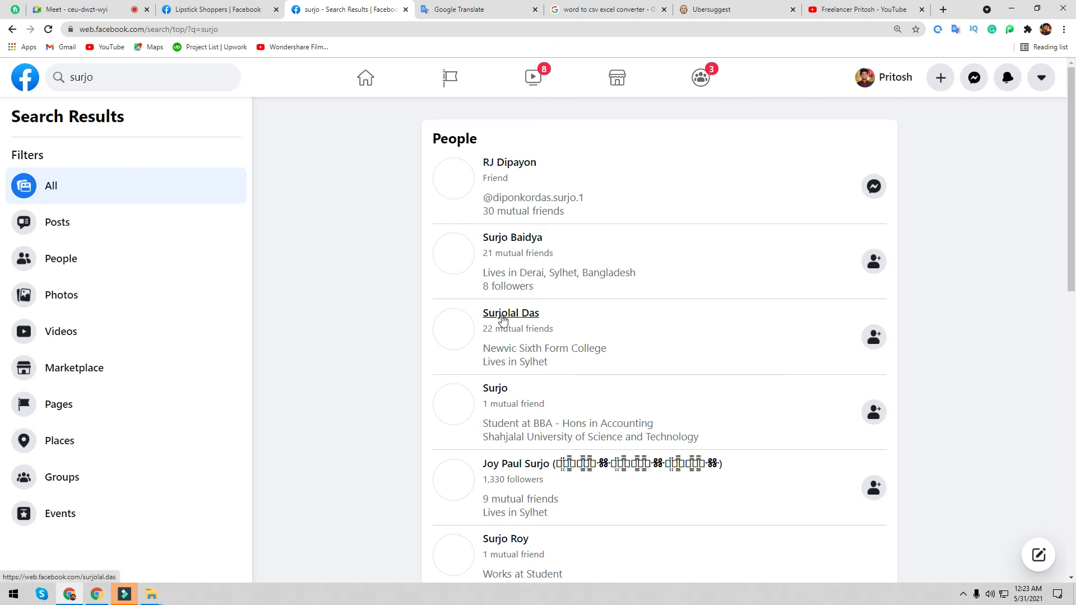
{"action": "scroll", "coordinate": [518, 443], "scroll_direction": "down", "scroll_amount": 2}
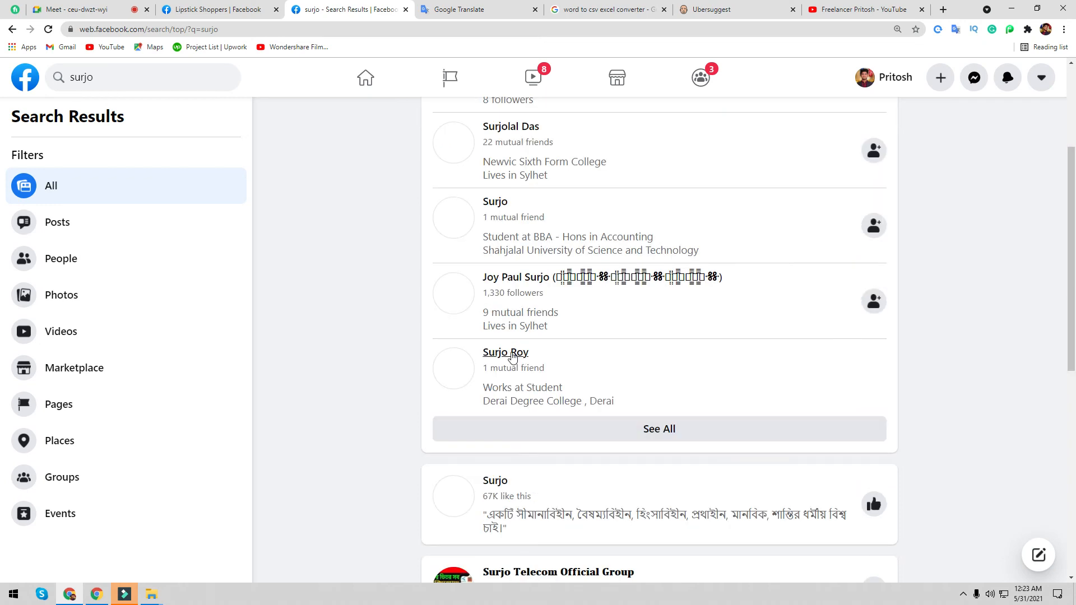
{"action": "left_click", "coordinate": [510, 355]}
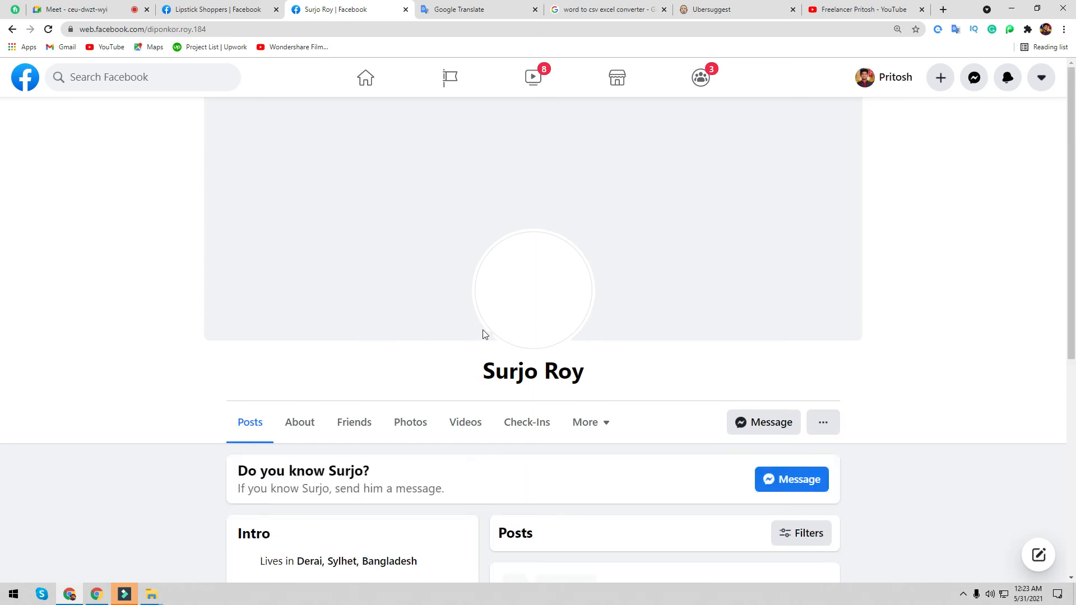
{"action": "scroll", "coordinate": [541, 336], "scroll_direction": "down", "scroll_amount": 5}
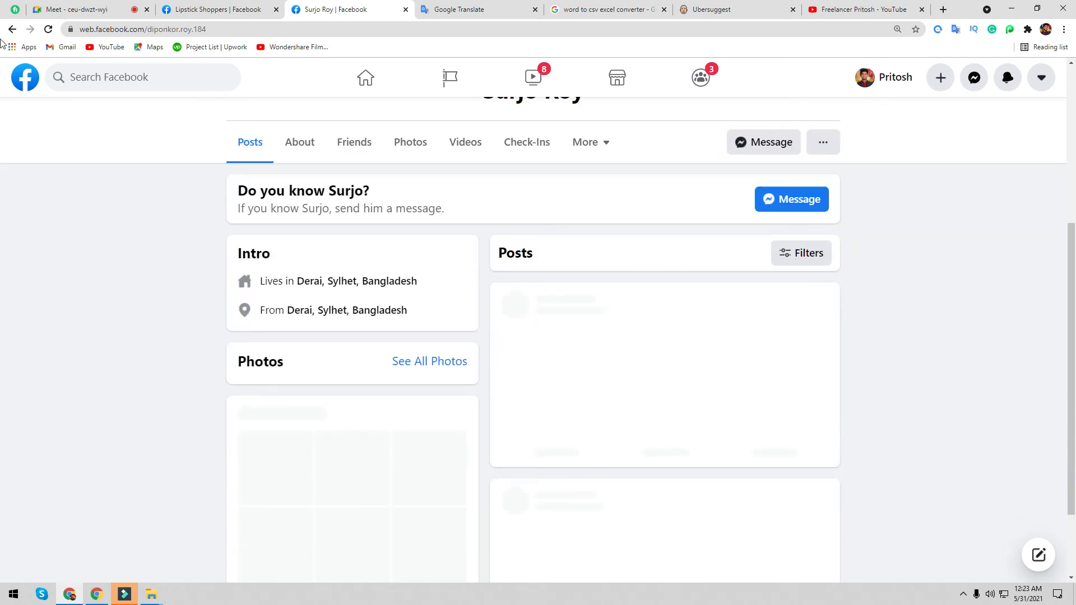
{"action": "left_click", "coordinate": [11, 29]}
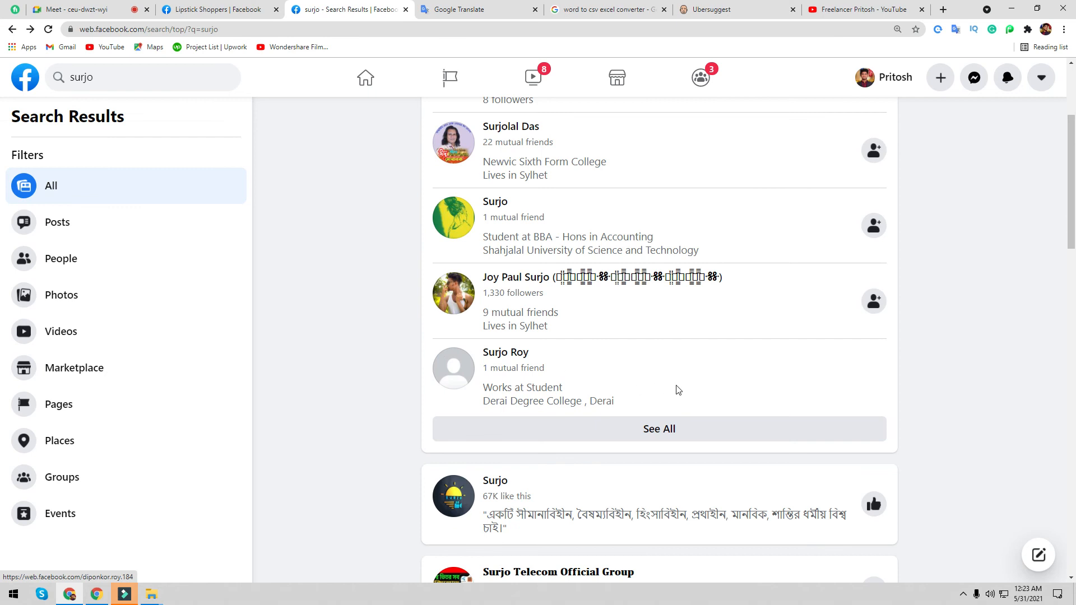
{"action": "scroll", "coordinate": [694, 390], "scroll_direction": "down", "scroll_amount": 10}
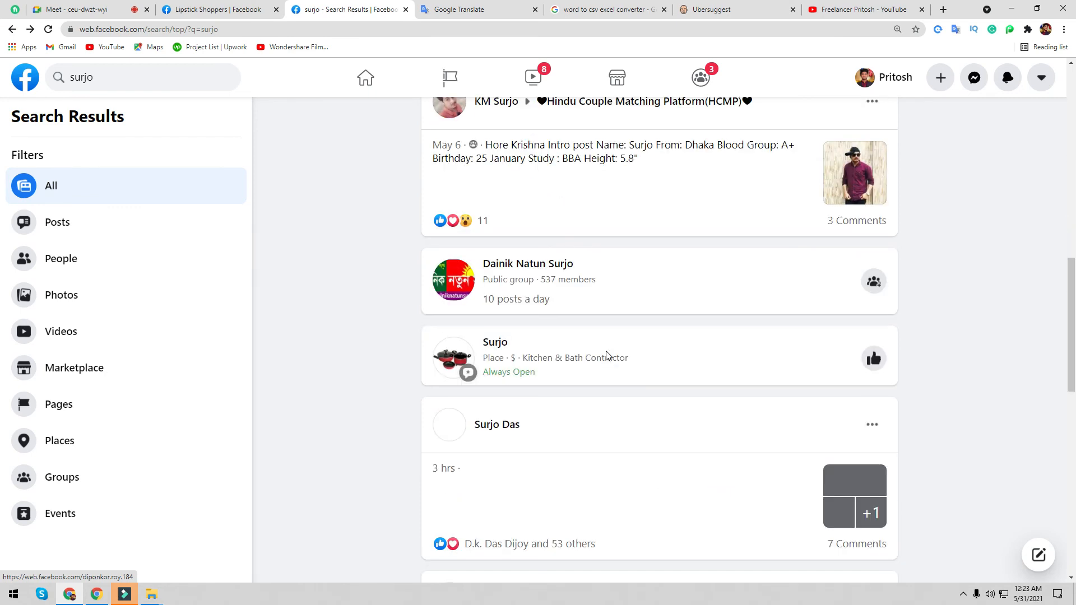
{"action": "scroll", "coordinate": [517, 369], "scroll_direction": "up", "scroll_amount": 8}
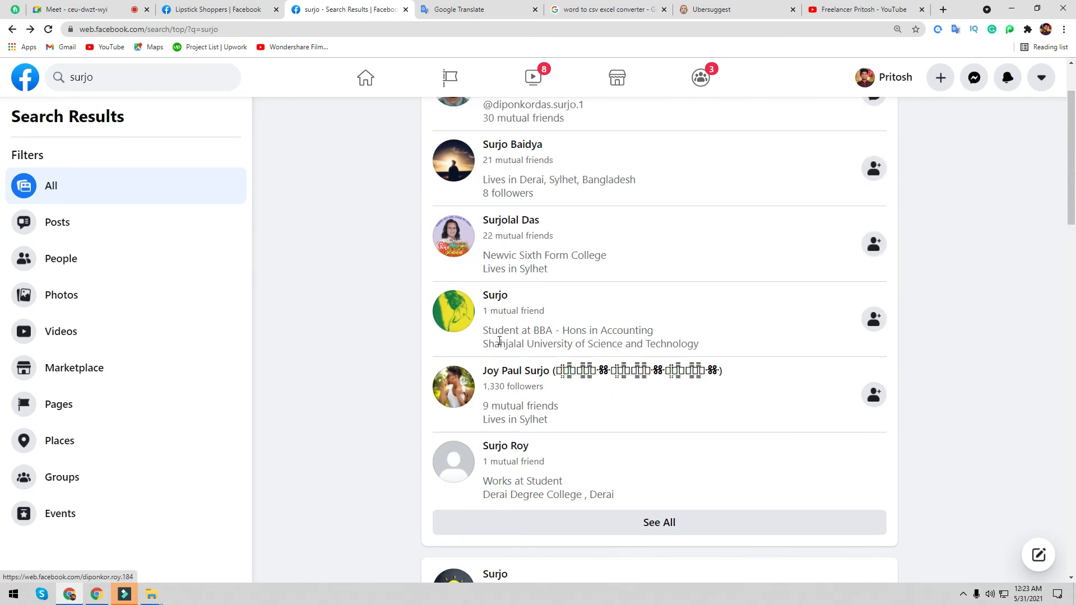
{"action": "left_click", "coordinate": [495, 298]}
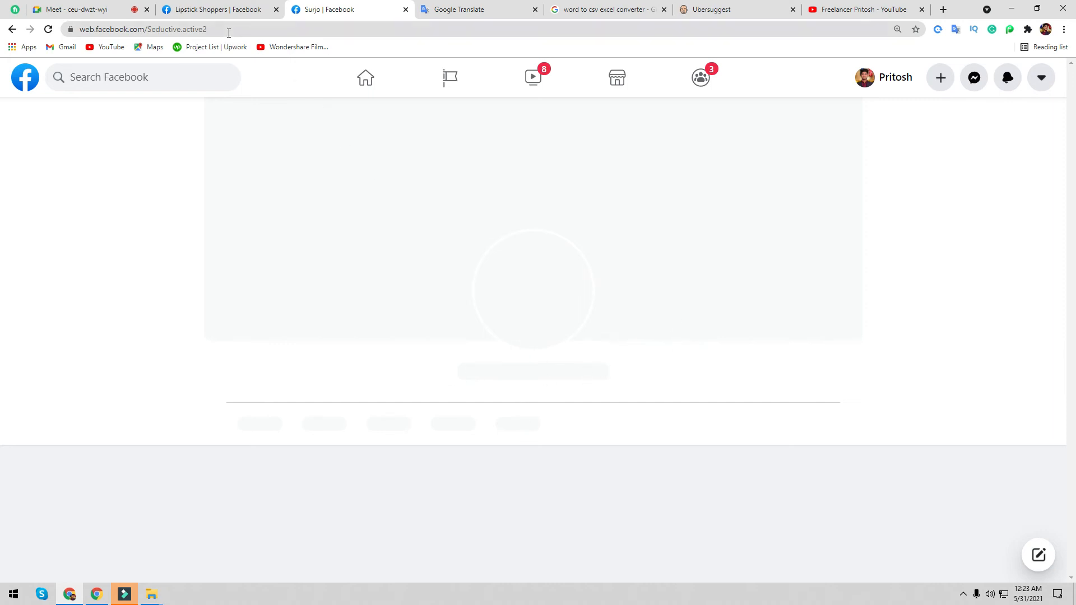
- On the loaded profile page, select its web address in the address bar for copying
{"action": "left_click", "coordinate": [227, 10]}
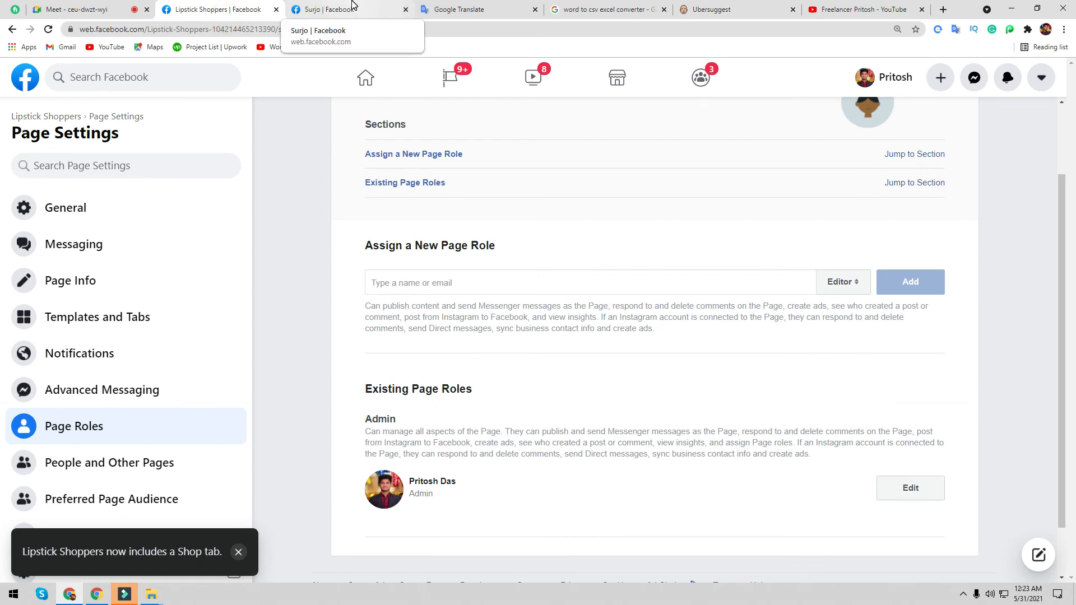
{"action": "left_click", "coordinate": [352, 6]}
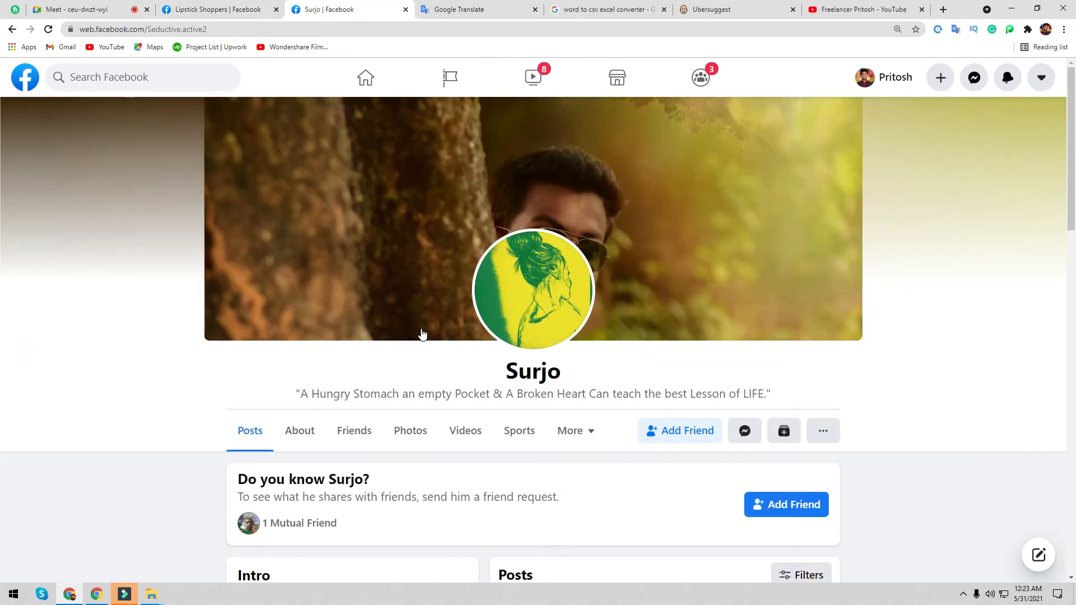
{"action": "scroll", "coordinate": [391, 331], "scroll_direction": "down", "scroll_amount": 5}
{"action": "scroll", "coordinate": [337, 236], "scroll_direction": "up", "scroll_amount": 5}
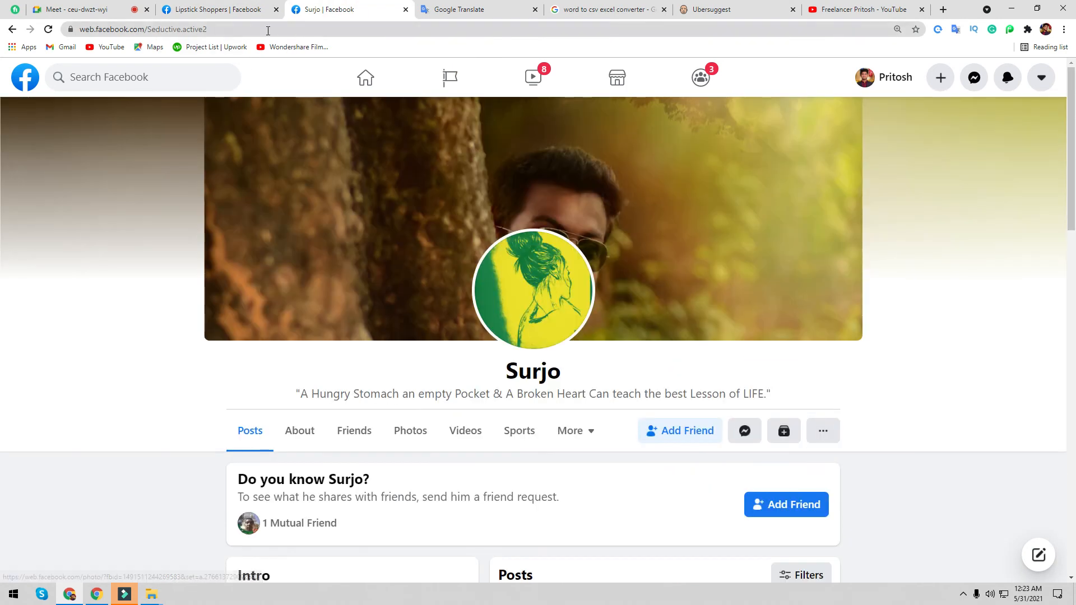
{"action": "left_click", "coordinate": [286, 28]}
{"action": "key", "text": "ctrl+c"}
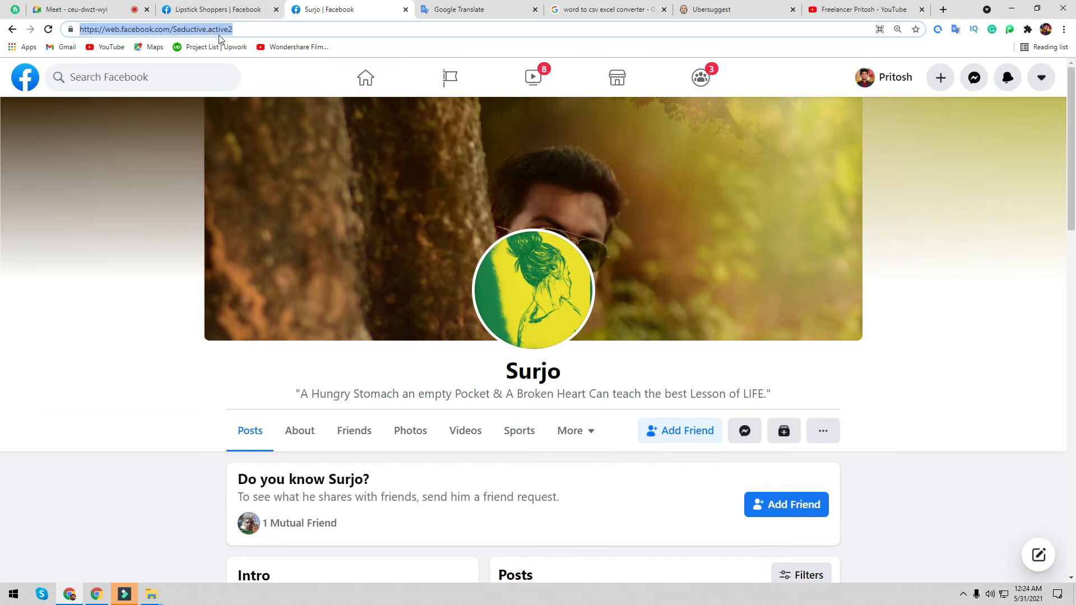
- Paste the copied profile address into the Assign a New Page Role field and pick the matching person
{"action": "left_click", "coordinate": [227, 9]}
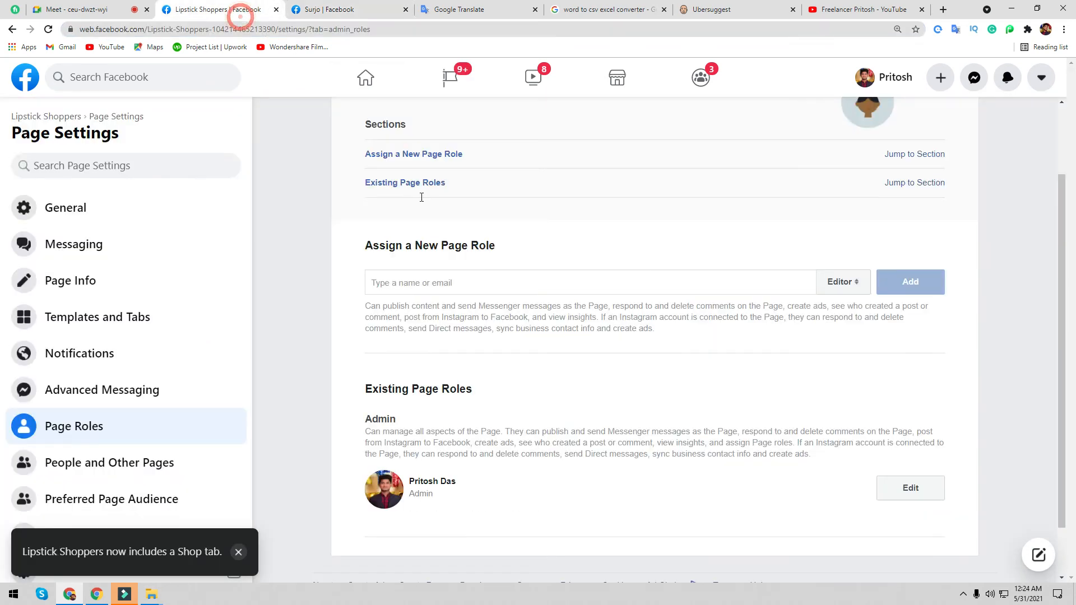
{"action": "left_click", "coordinate": [849, 288]}
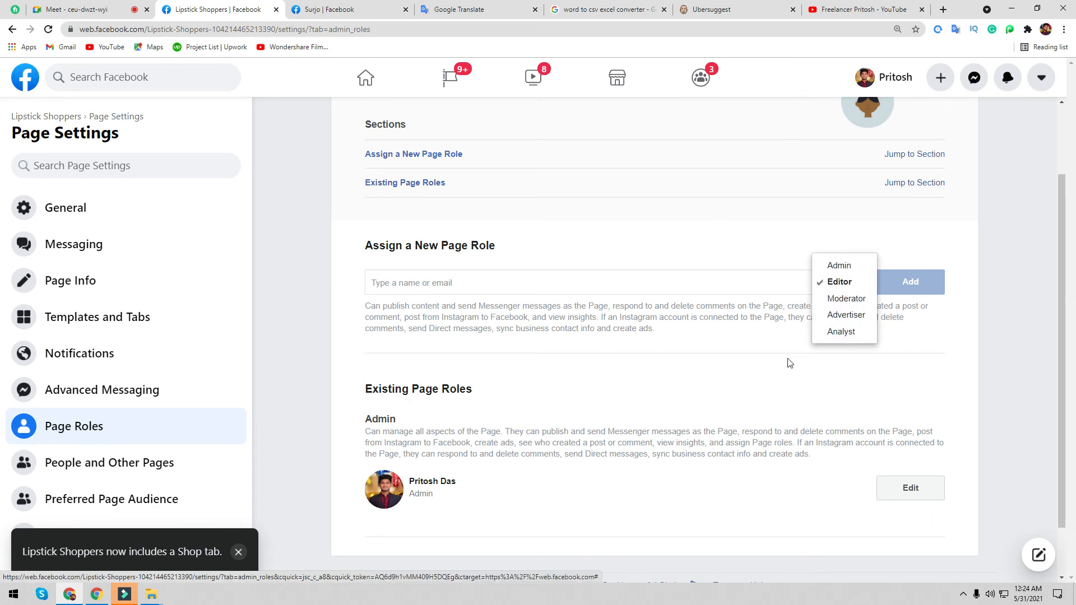
{"action": "left_click", "coordinate": [698, 284]}
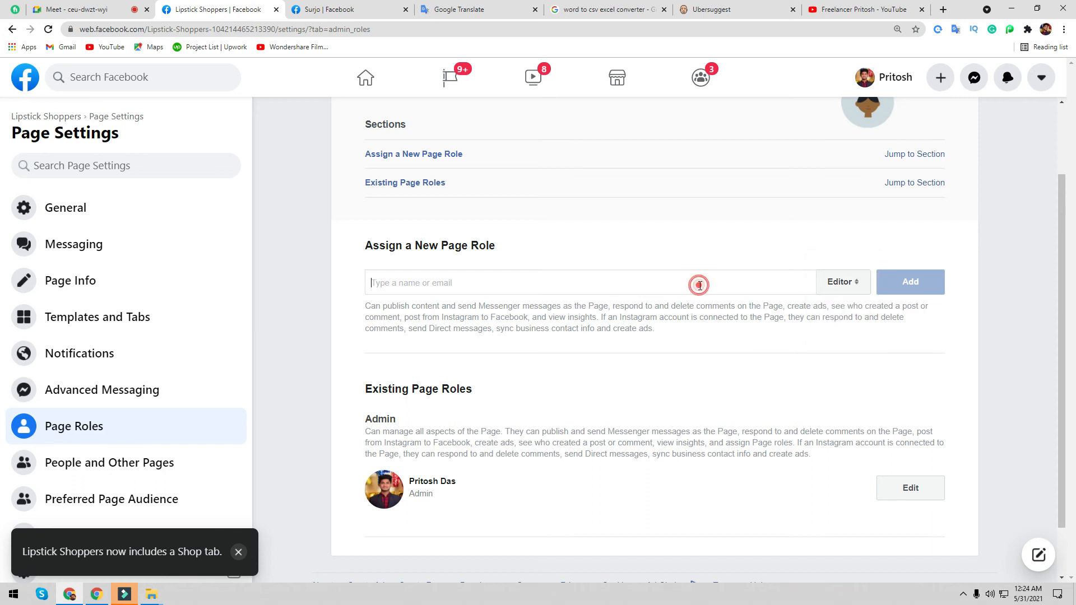
{"action": "key", "text": "ctrl+v"}
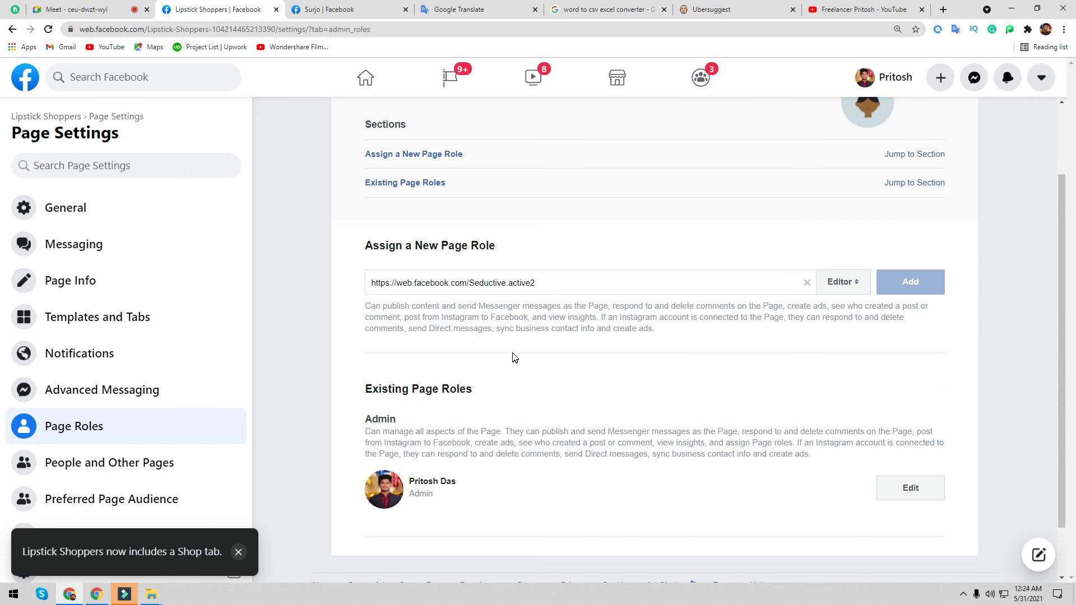
{"action": "triple_click", "coordinate": [470, 282]}
{"action": "key", "text": "ctrl+c"}
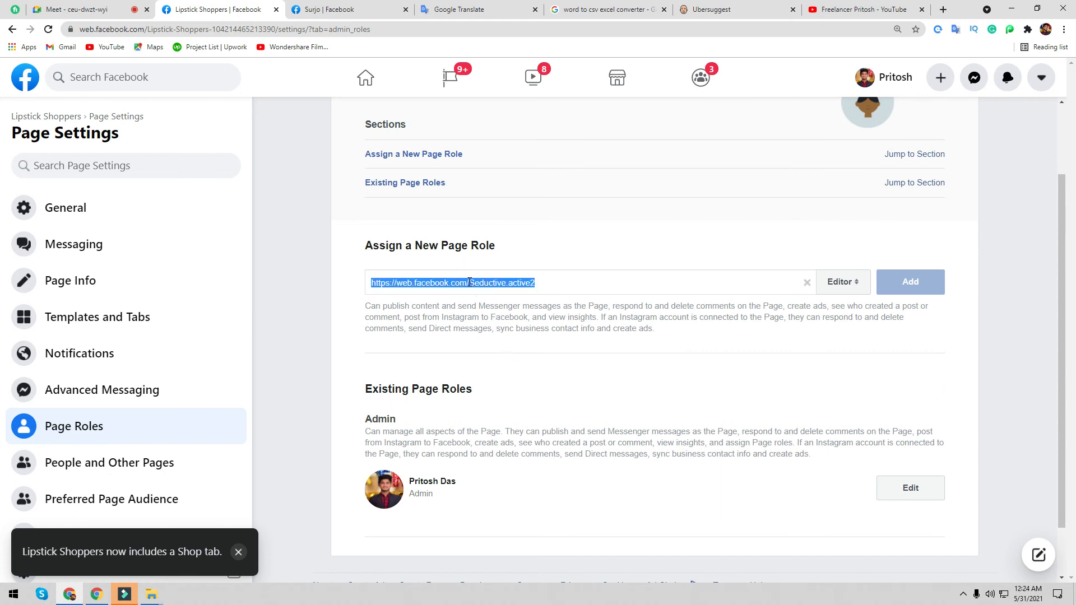
{"action": "key", "text": "BackSpace"}
{"action": "key", "text": "ctrl+v"}
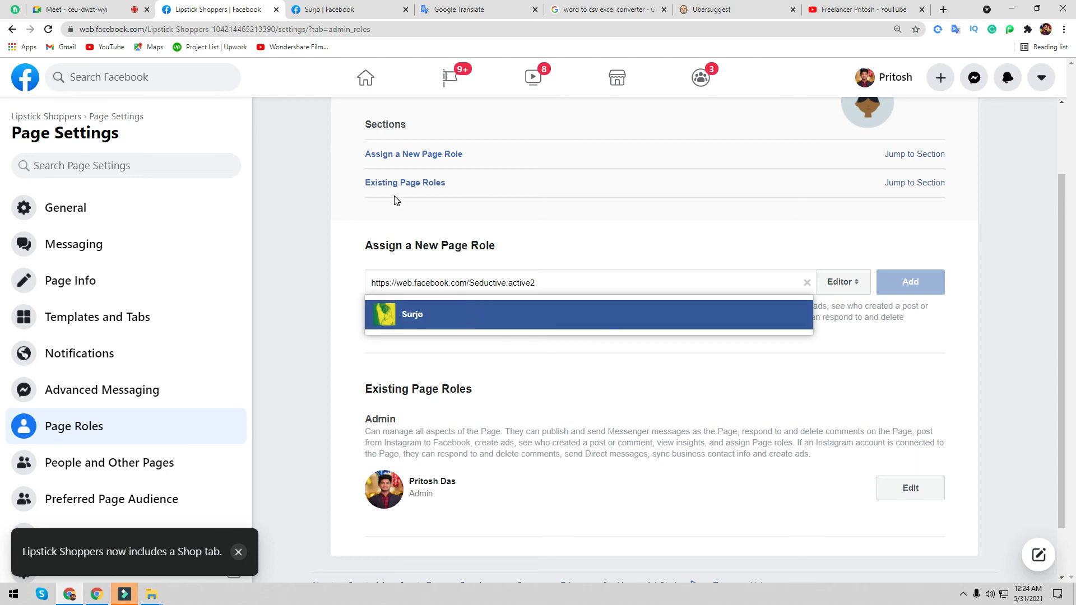
{"action": "left_click", "coordinate": [407, 306]}
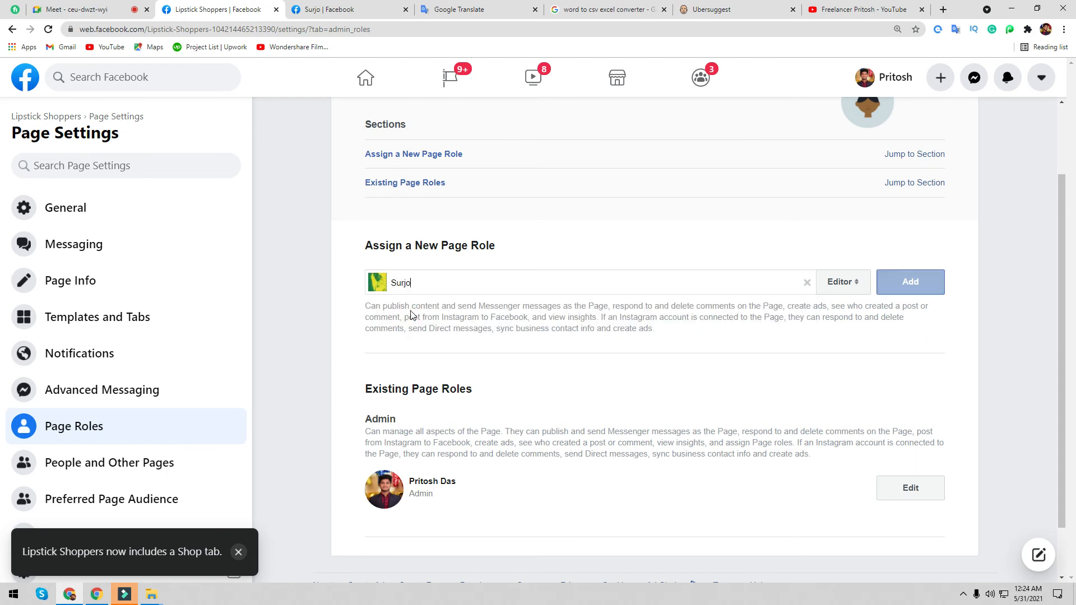
- Try adding them as Editor, then cancel at the password prompt and clear the role field
{"action": "left_click", "coordinate": [851, 284]}
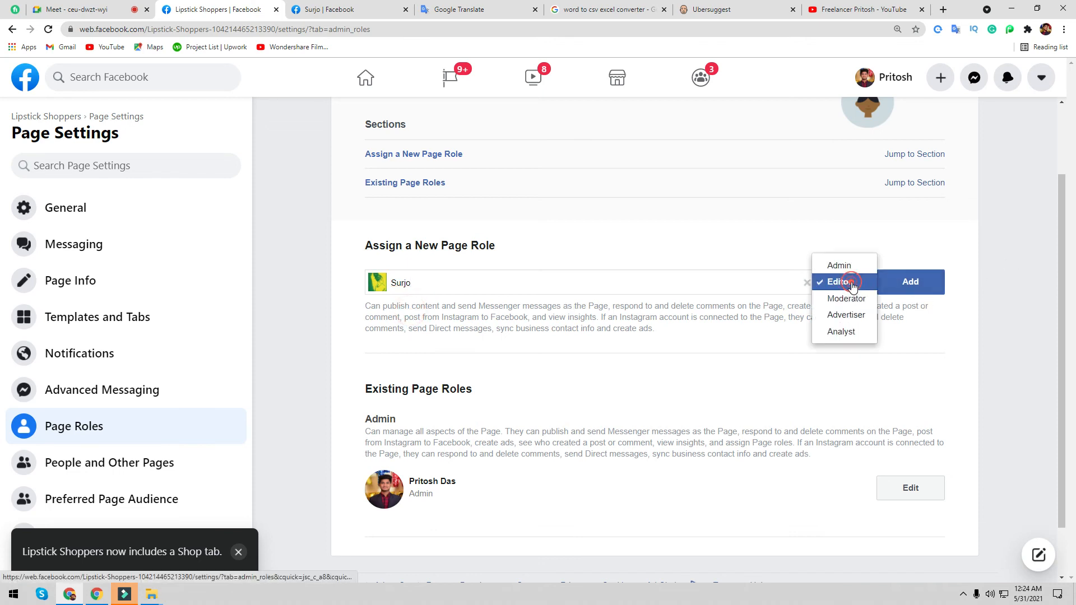
{"action": "left_click", "coordinate": [753, 316]}
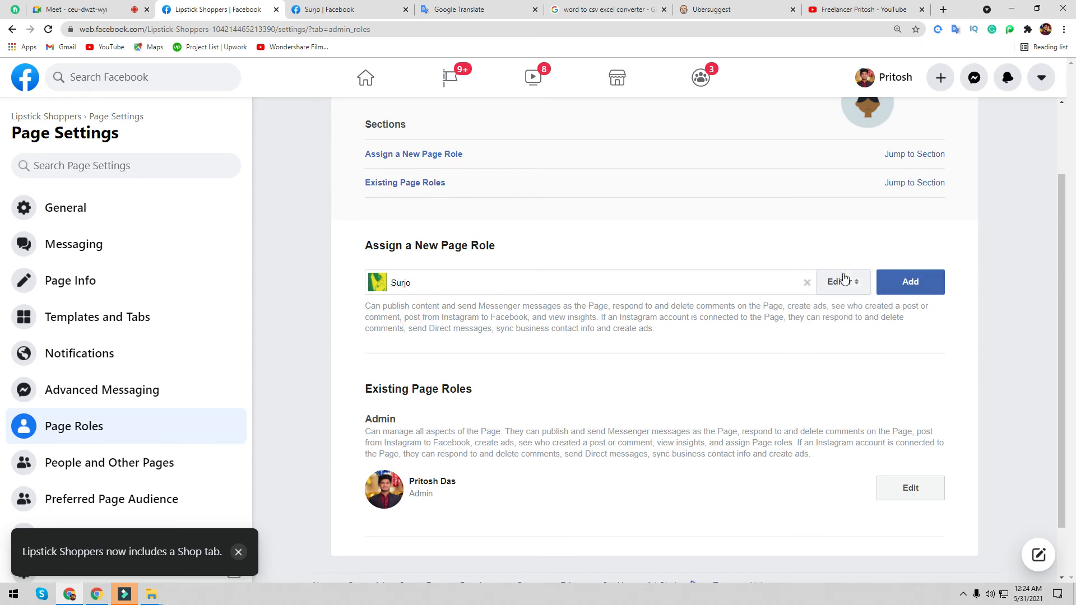
{"action": "left_click", "coordinate": [910, 285]}
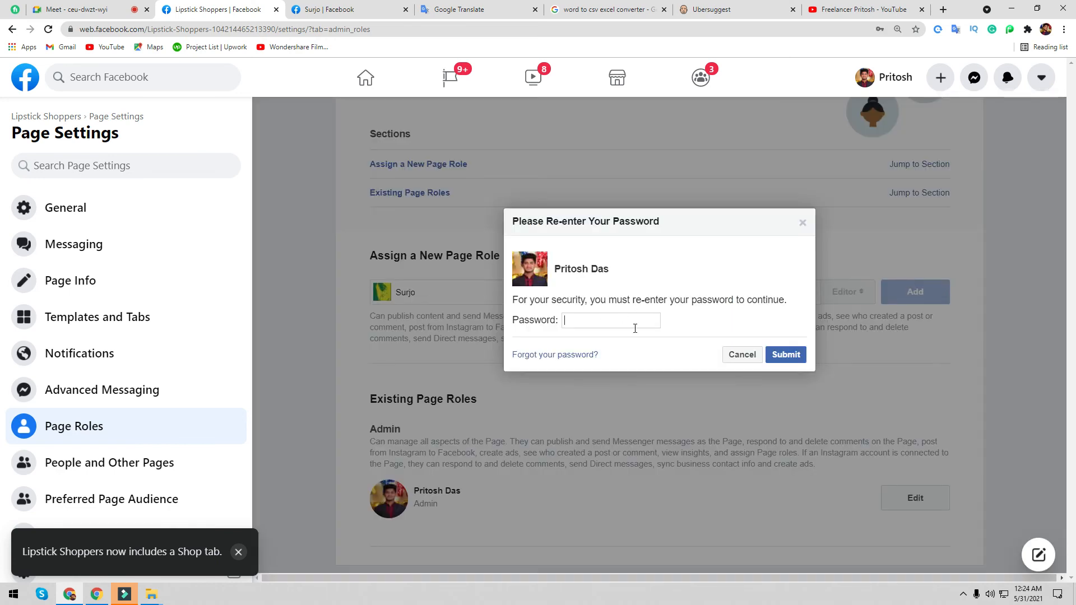
{"action": "left_click", "coordinate": [802, 223]}
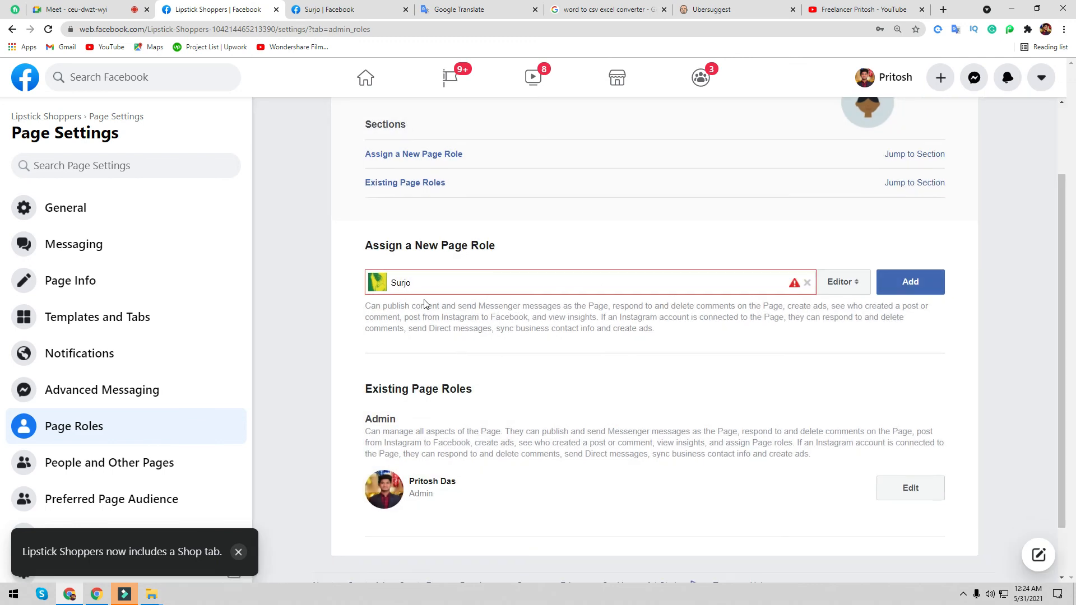
{"action": "left_click", "coordinate": [807, 282]}
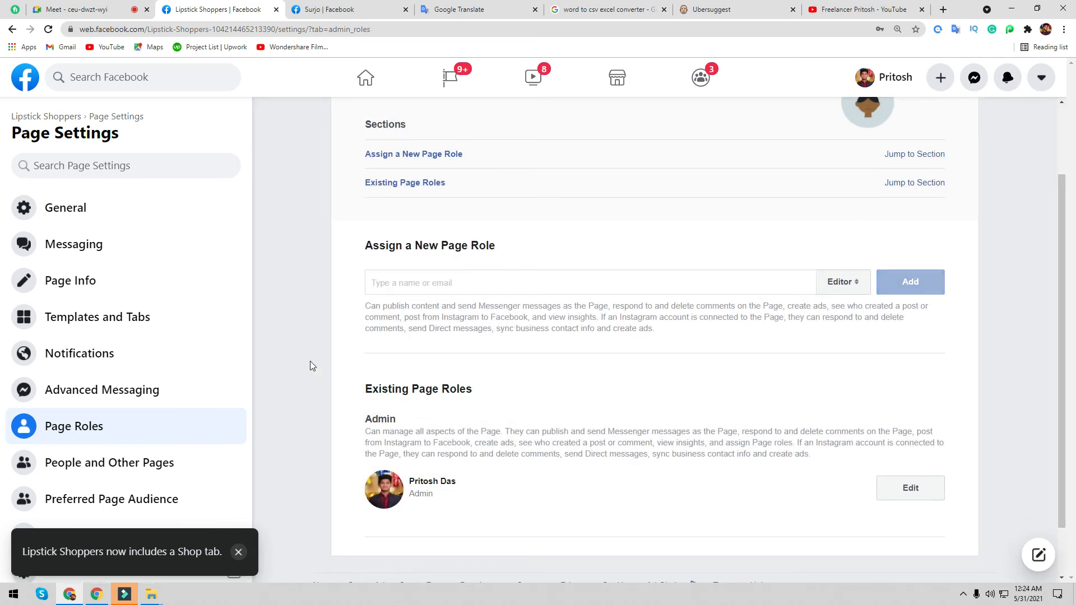
{"action": "left_click", "coordinate": [78, 9]}
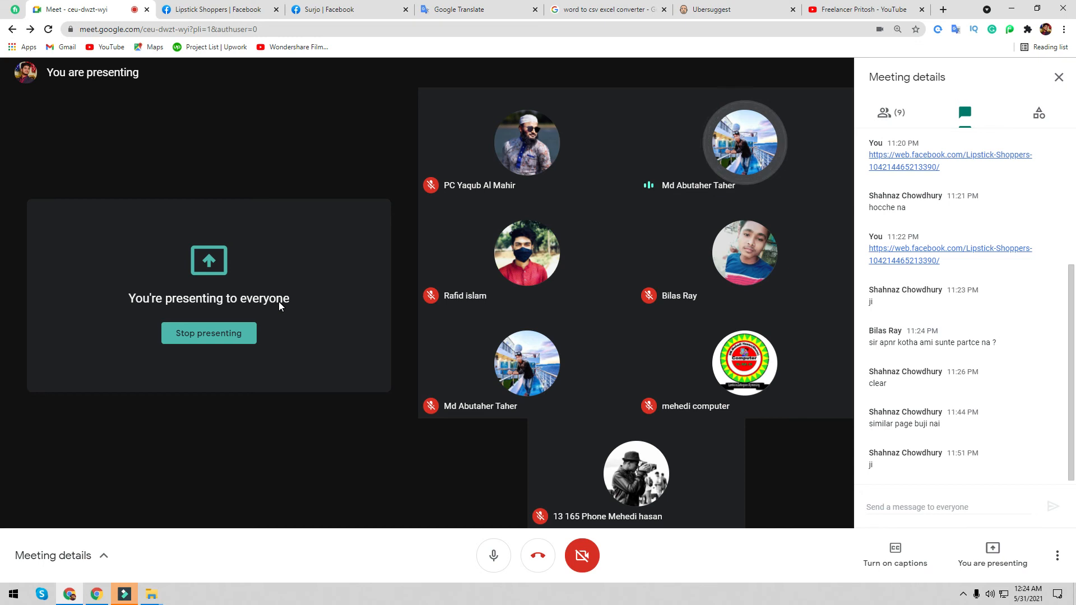
- Back on Lipstick Shoppers Page Roles, enter 't' in the Assign a New Page Role field
{"action": "left_click", "coordinate": [250, 9]}
{"action": "type", "text": "t"}
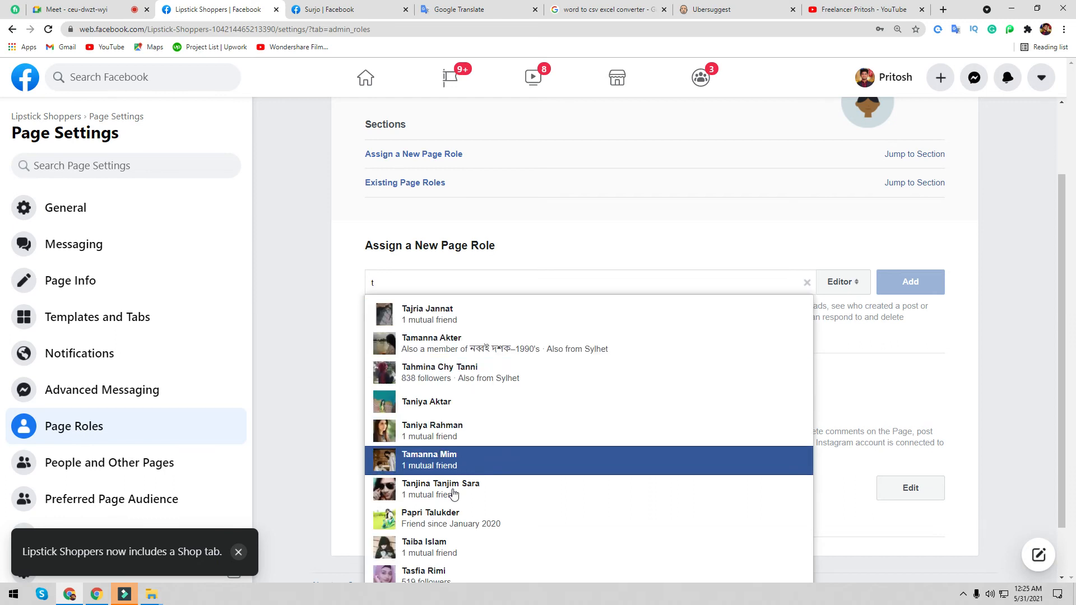
- Browse role suggestions for 't' and then 'a', deleting each letter so the field ends empty
{"action": "scroll", "coordinate": [454, 495], "scroll_direction": "down", "scroll_amount": 1}
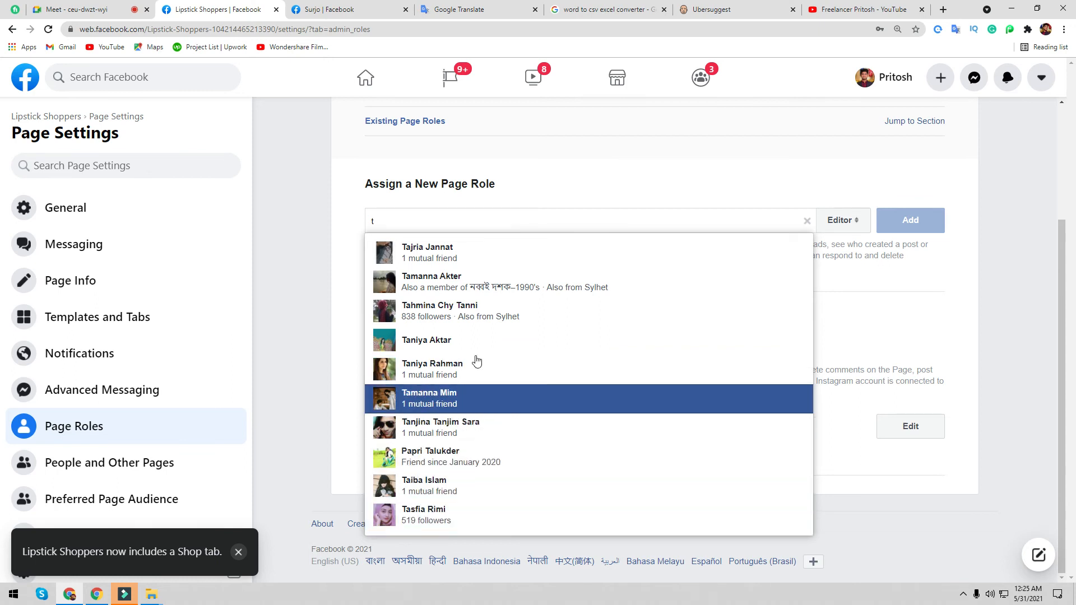
{"action": "left_click", "coordinate": [320, 268]}
{"action": "double_click", "coordinate": [481, 224]}
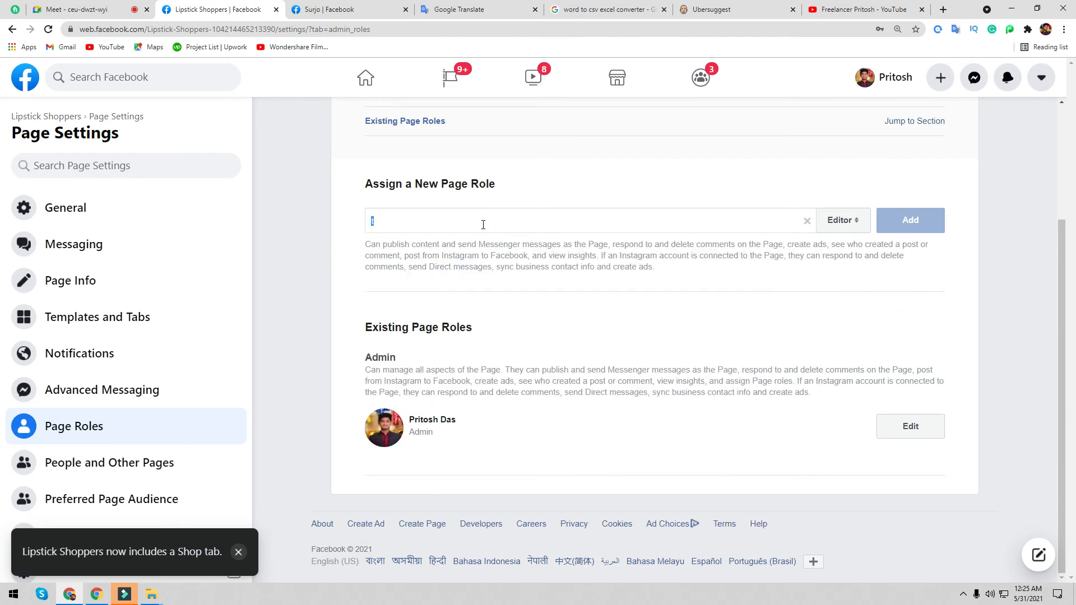
{"action": "key", "text": "BackSpace"}
{"action": "type", "text": "a"}
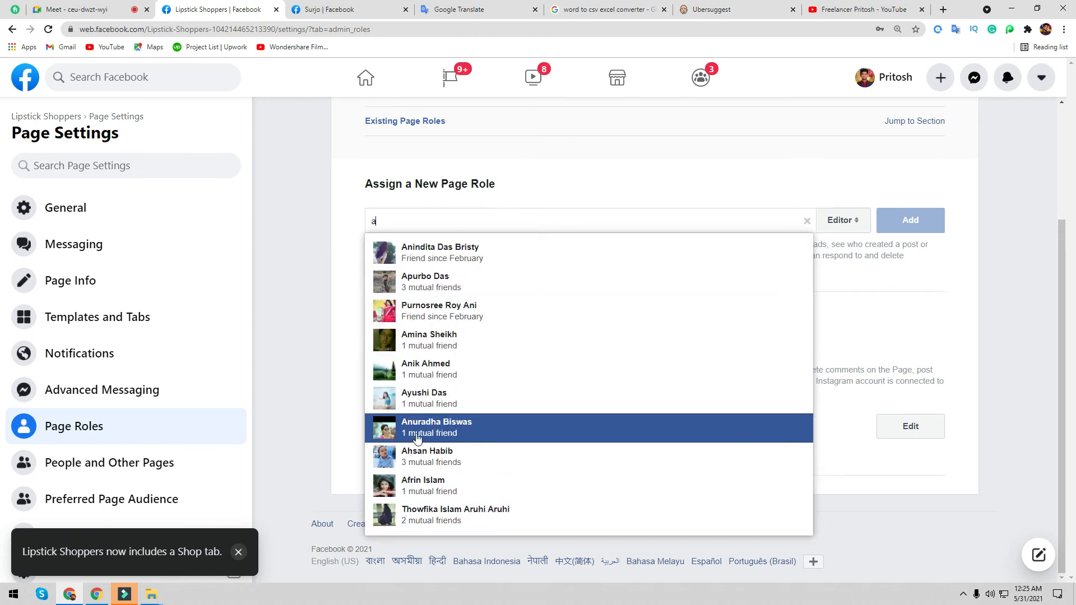
{"action": "left_click", "coordinate": [282, 264]}
{"action": "left_click", "coordinate": [431, 220]}
{"action": "key", "text": "BackSpace"}
{"action": "left_click", "coordinate": [268, 248]}
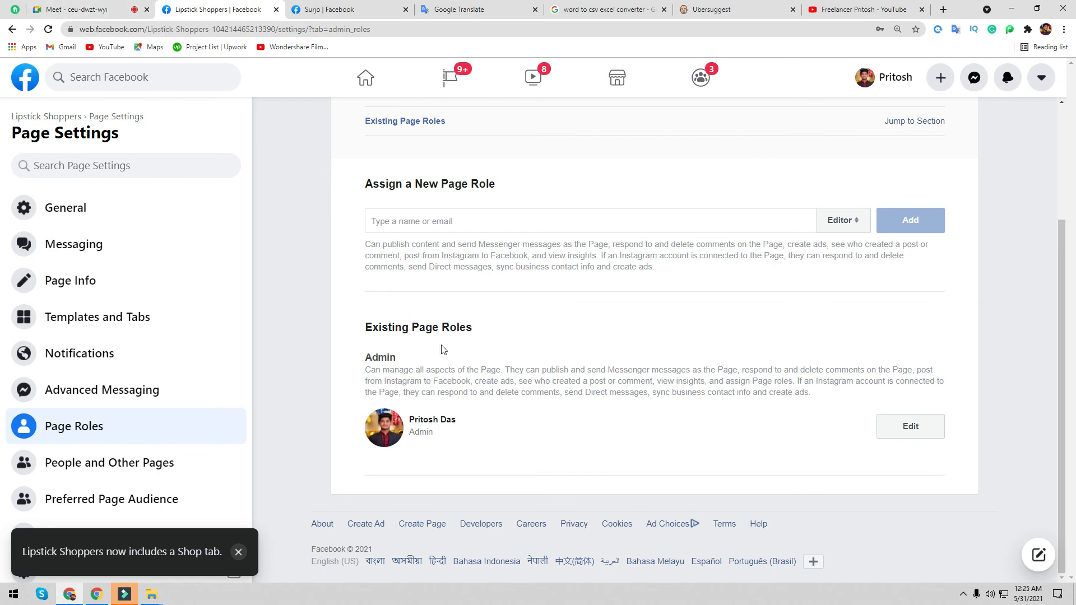
{"action": "scroll", "coordinate": [179, 367], "scroll_direction": "down", "scroll_amount": 2}
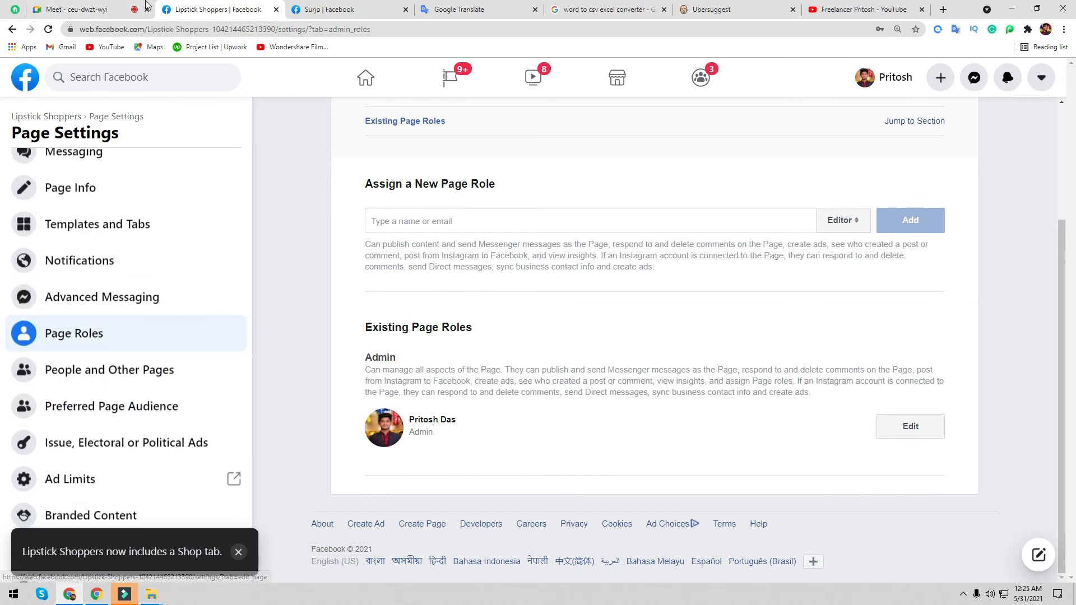
- Copy the earlier Lipstick Shoppers page link in Meet chat and post it again to everyone
{"action": "left_click", "coordinate": [84, 10]}
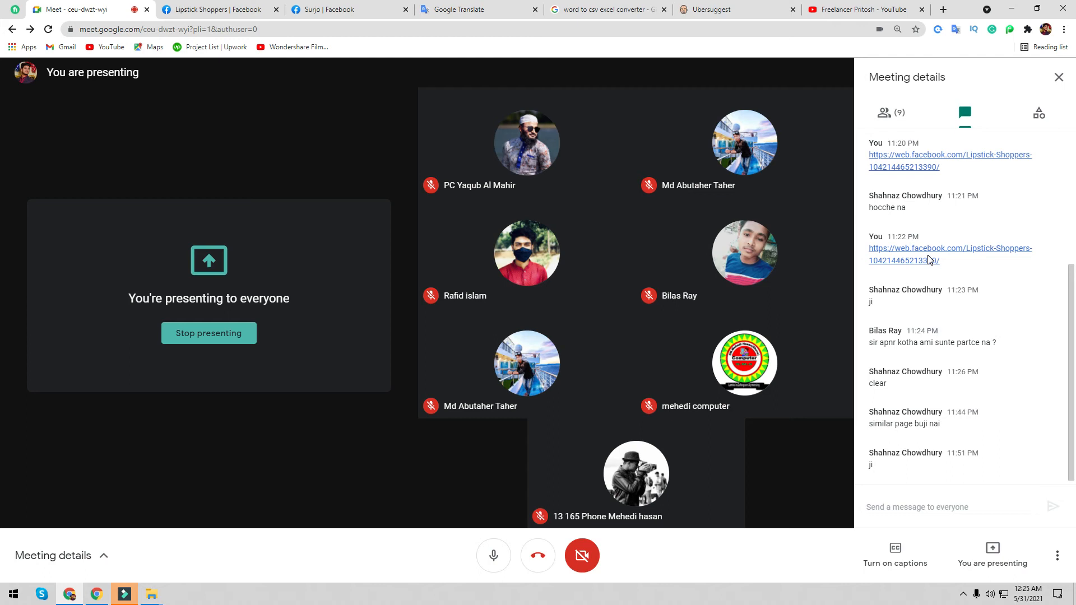
{"action": "left_click_drag", "start_coordinate": [932, 265], "coordinate": [867, 259]}
{"action": "key", "text": "ctrl+c"}
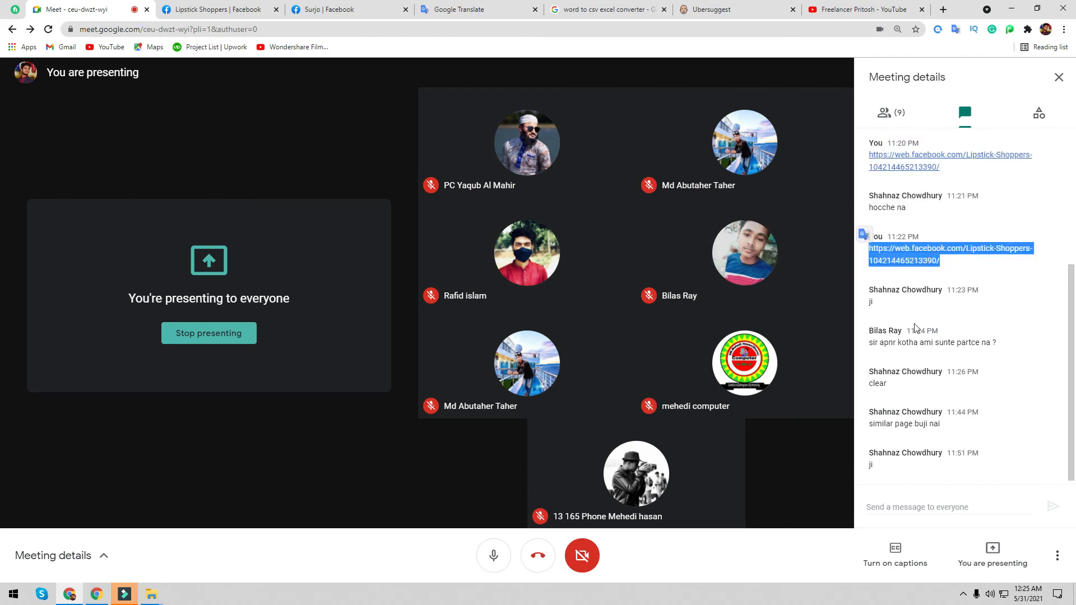
{"action": "left_click", "coordinate": [911, 509]}
{"action": "key", "text": "ctrl+v"}
{"action": "key", "text": "Return"}
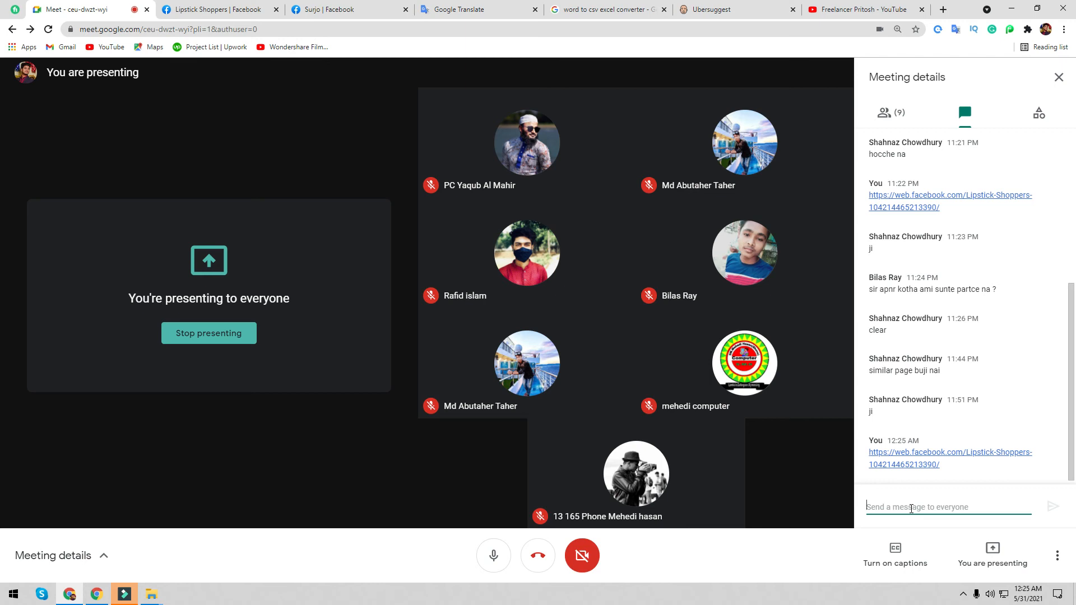
{"action": "left_click", "coordinate": [196, 10]}
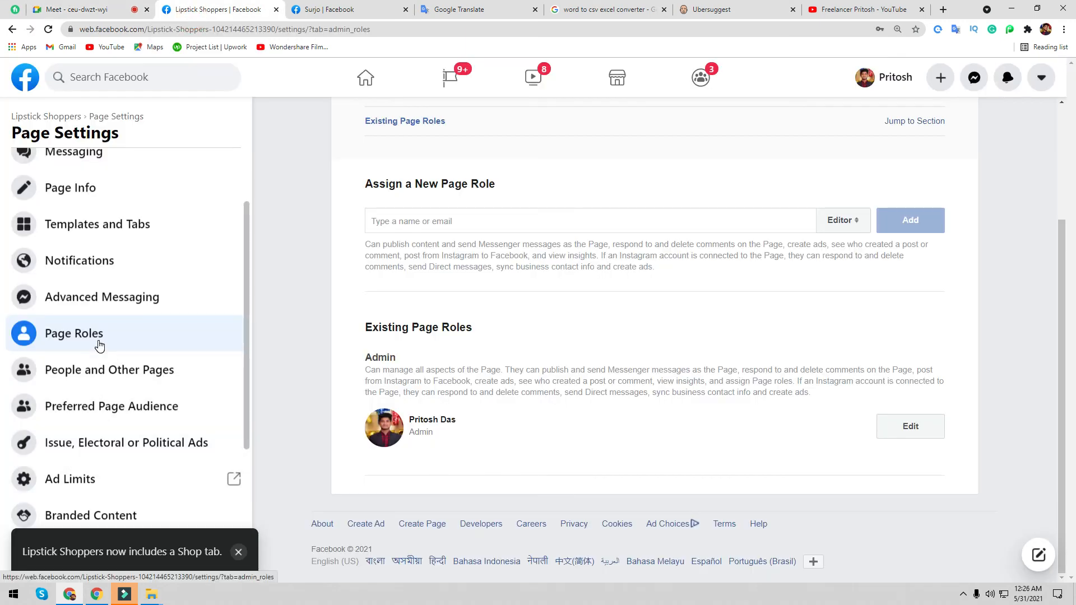
- Open People and Other Pages in the Lipstick Shoppers settings to see the two page likers
{"action": "scroll", "coordinate": [411, 204], "scroll_direction": "up", "scroll_amount": 3}
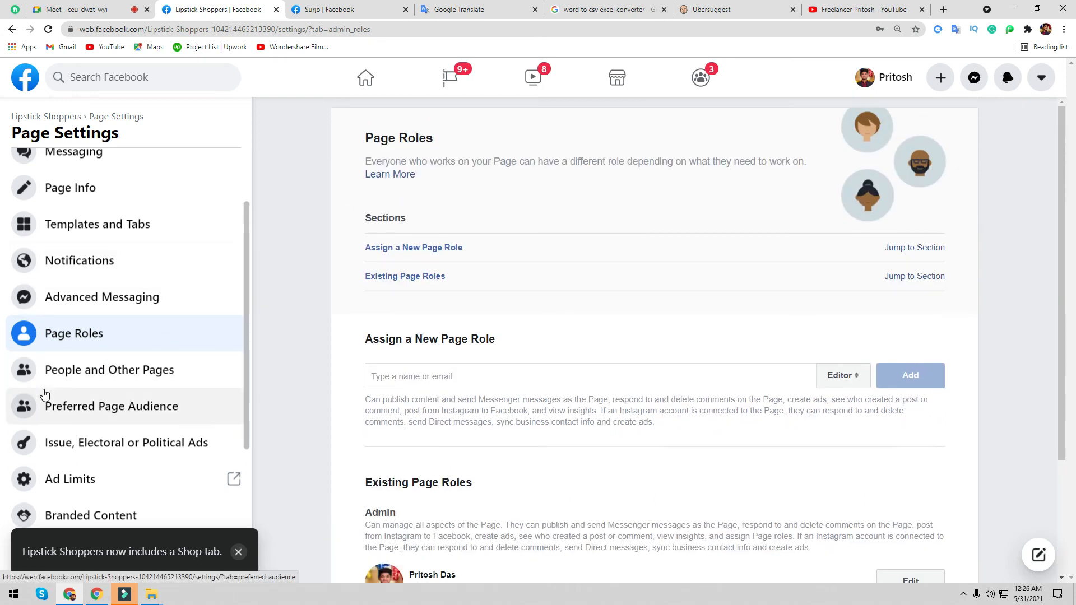
{"action": "left_click", "coordinate": [77, 9]}
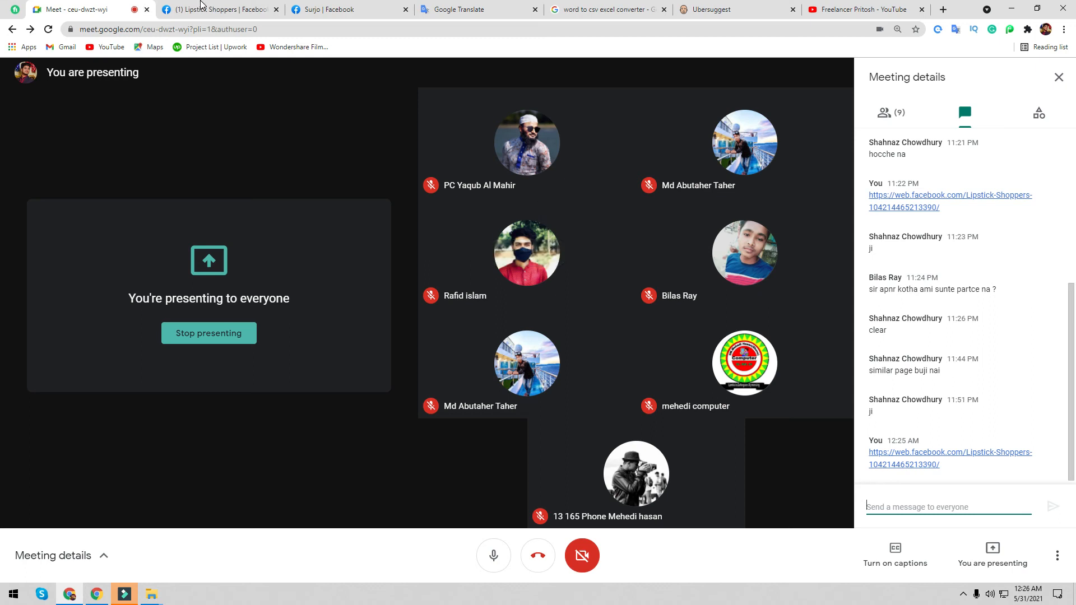
{"action": "left_click", "coordinate": [218, 9]}
{"action": "left_click", "coordinate": [79, 375]}
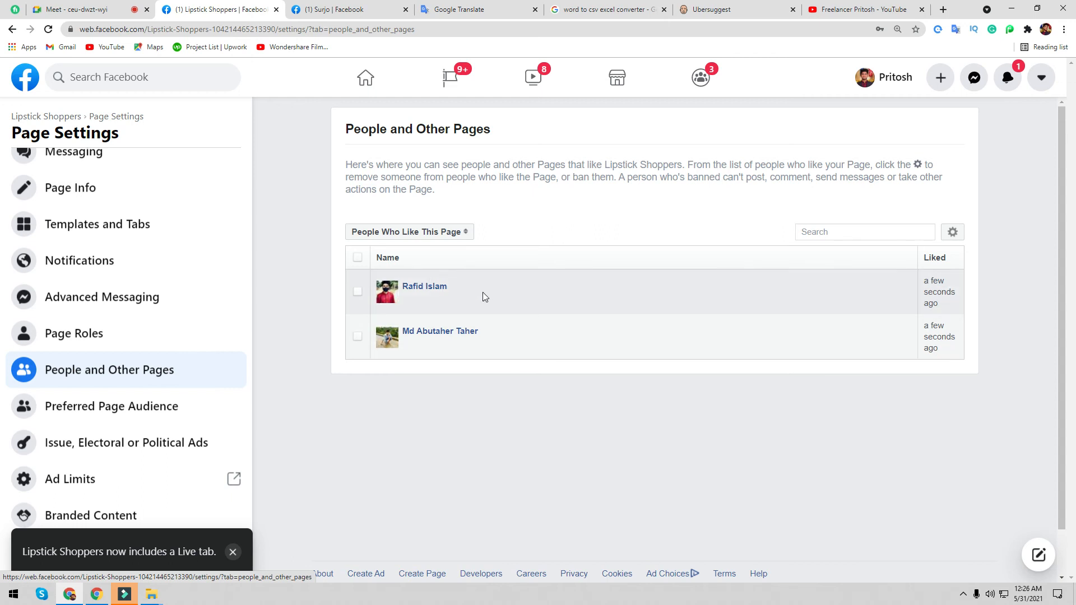
- Filter the people who like the page by 'ra' and check the available actions
{"action": "left_click", "coordinate": [953, 232]}
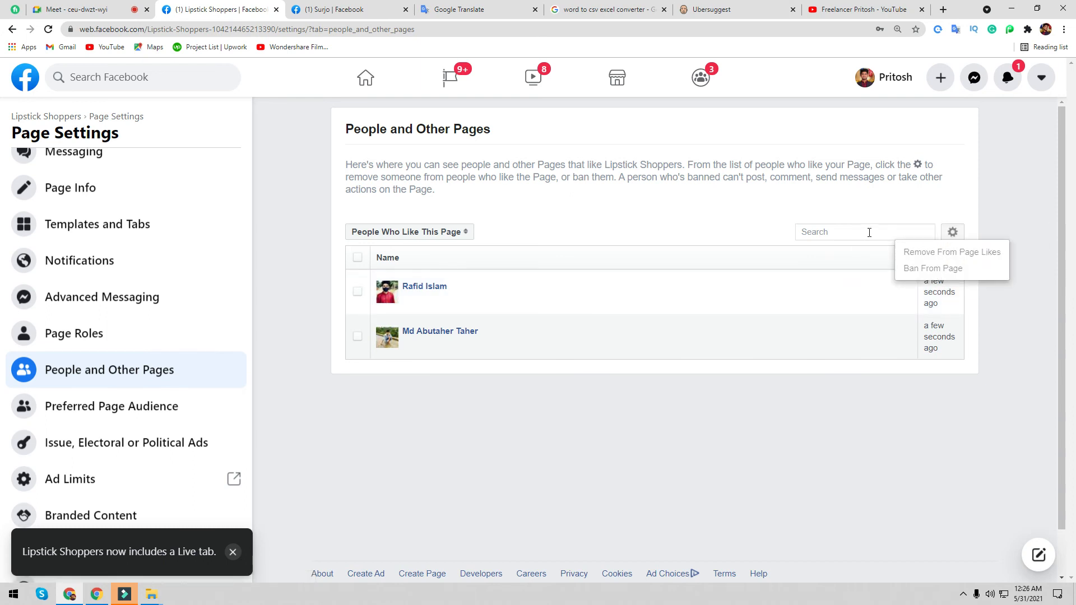
{"action": "left_click", "coordinate": [841, 232]}
{"action": "type", "text": "r"}
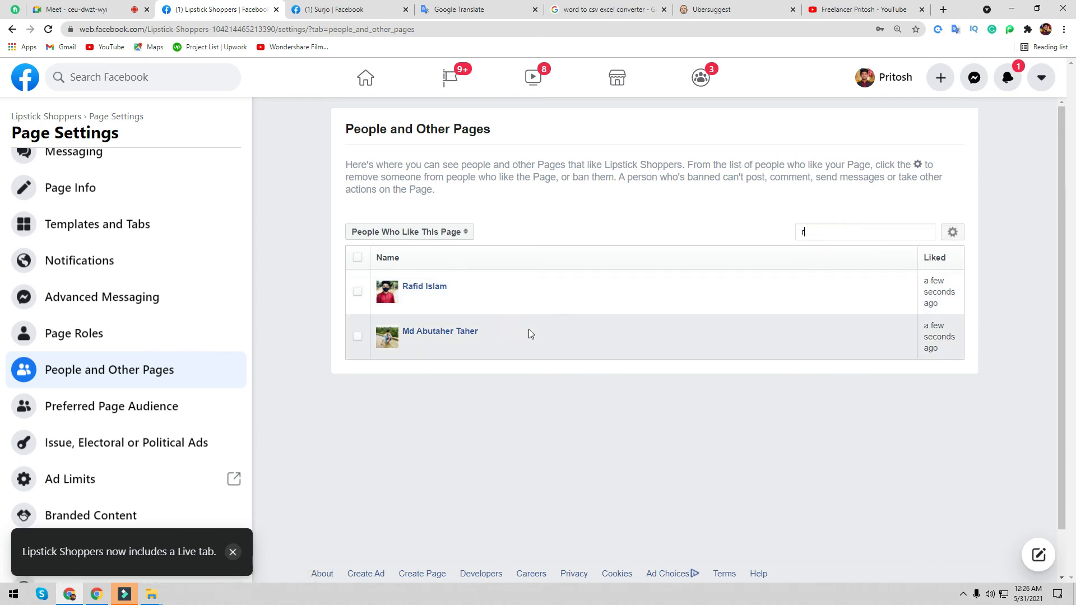
{"action": "type", "text": "a"}
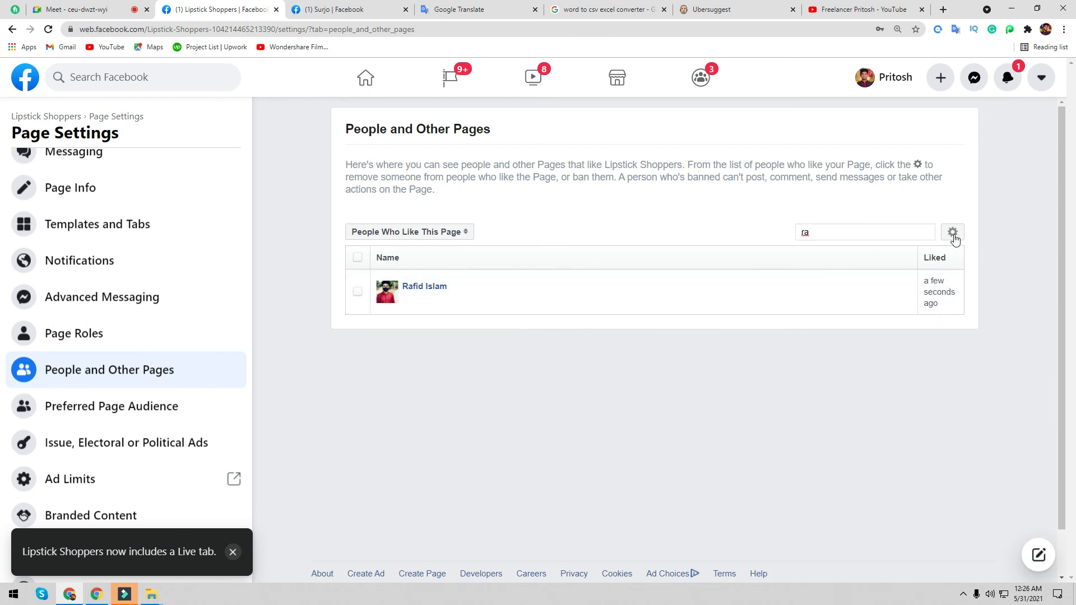
{"action": "left_click", "coordinate": [953, 232]}
- Tick the matching person, view Remove and Ban options, then close them and untick without acting
{"action": "left_click", "coordinate": [359, 290]}
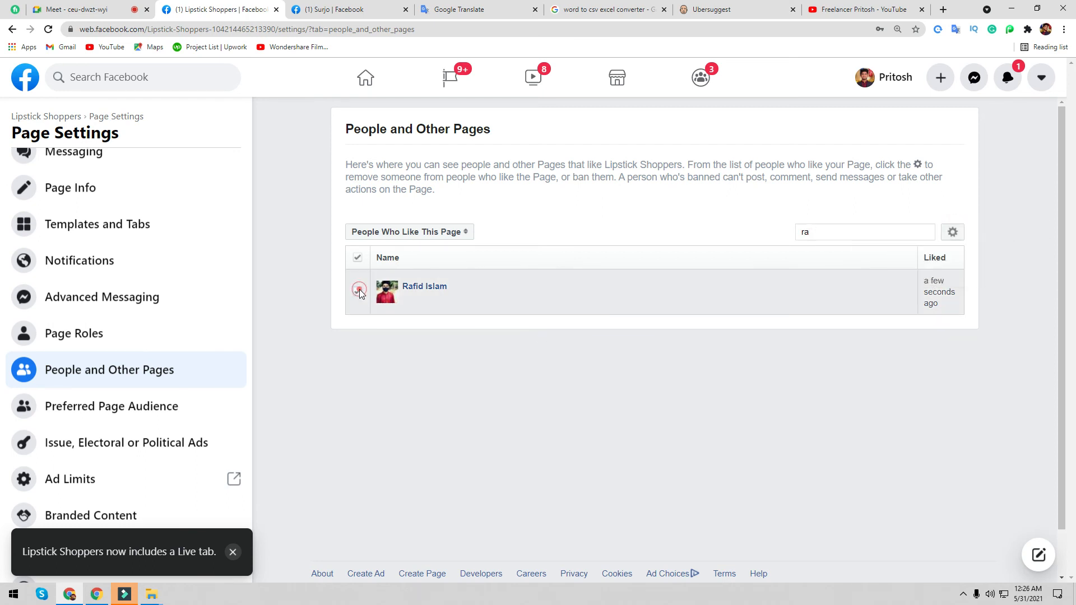
{"action": "left_click", "coordinate": [956, 235]}
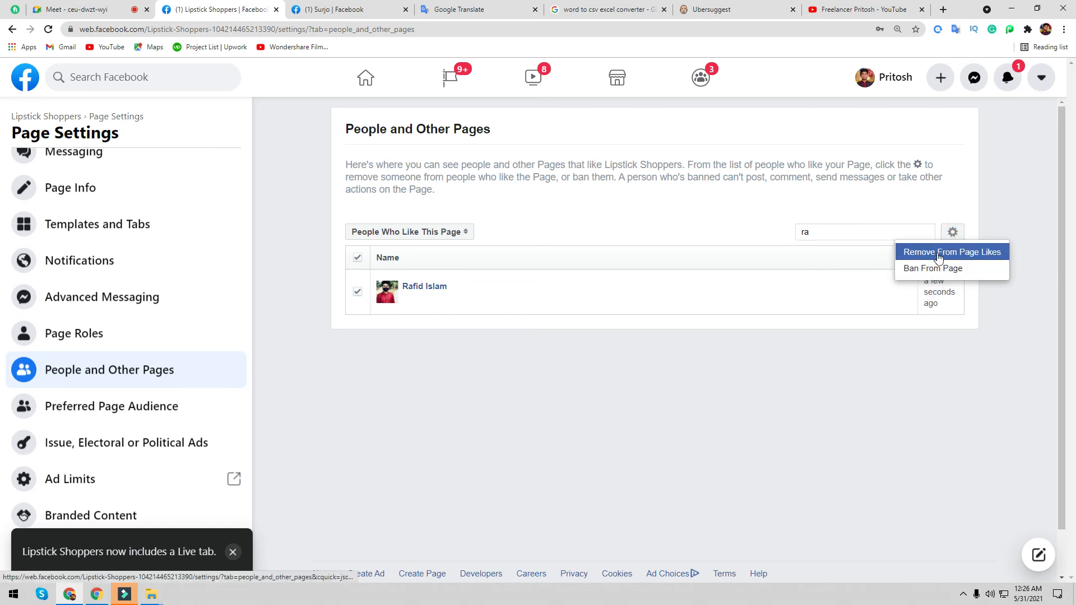
{"action": "left_click", "coordinate": [998, 351]}
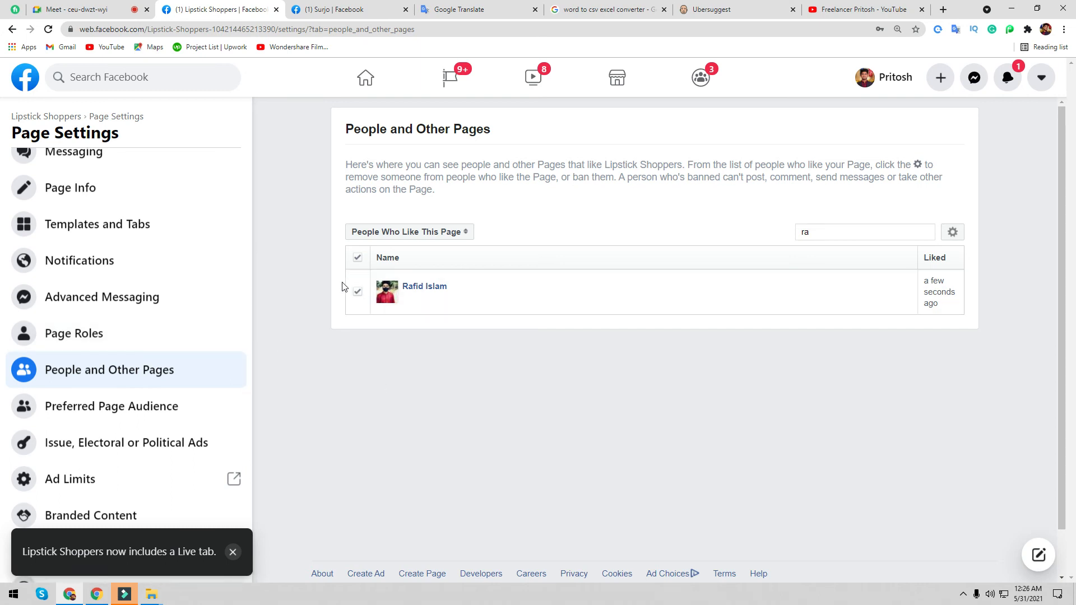
{"action": "left_click", "coordinate": [357, 291]}
{"action": "scroll", "coordinate": [141, 330], "scroll_direction": "down", "scroll_amount": 2}
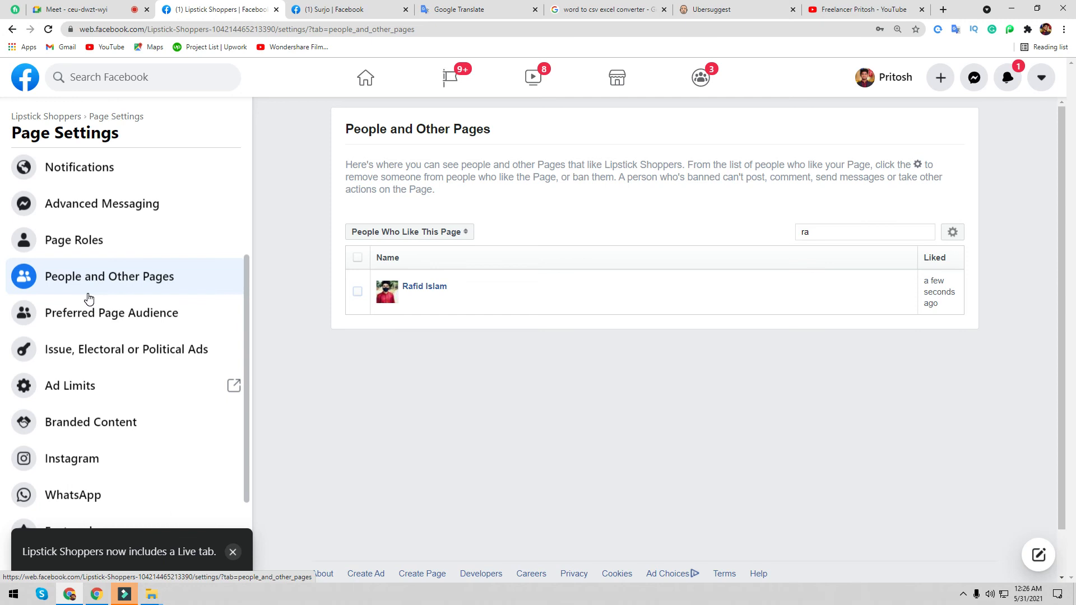
{"action": "scroll", "coordinate": [79, 381], "scroll_direction": "down", "scroll_amount": 2}
{"action": "scroll", "coordinate": [137, 313], "scroll_direction": "up", "scroll_amount": 5}
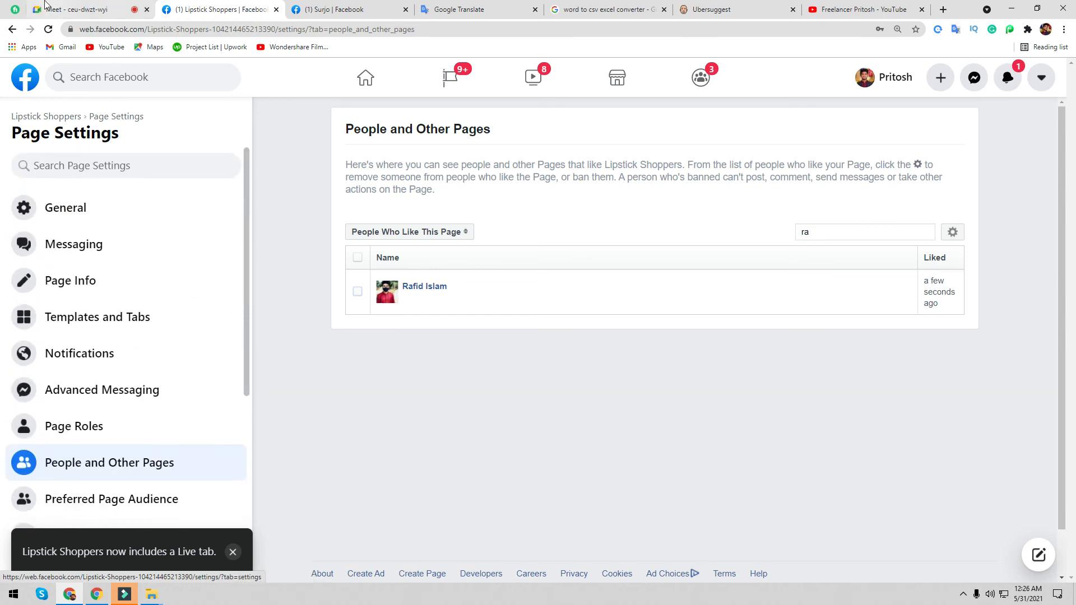
{"action": "left_click", "coordinate": [46, 6]}
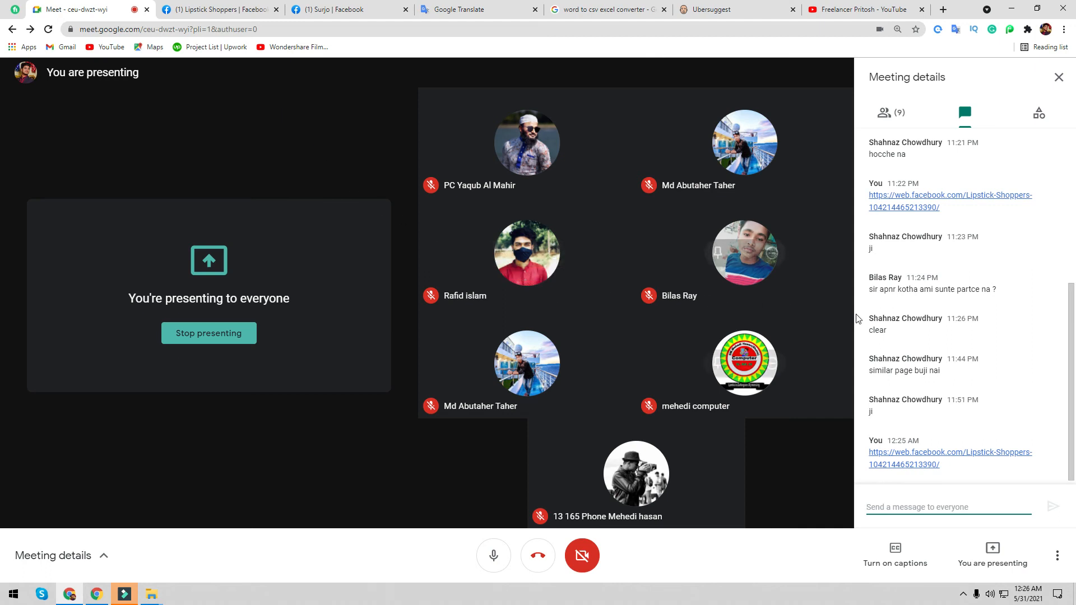
- View participants, close the meeting details panel, minimize the recorder controls, and return to Lipstick Shoppers settings
{"action": "left_click", "coordinate": [898, 117]}
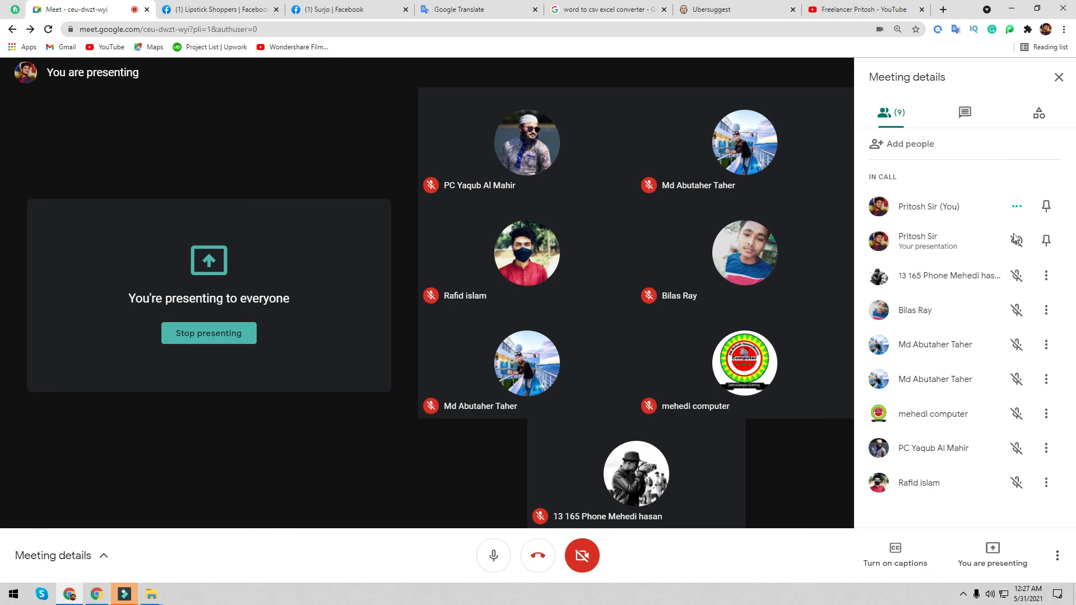
{"action": "left_click", "coordinate": [1059, 77]}
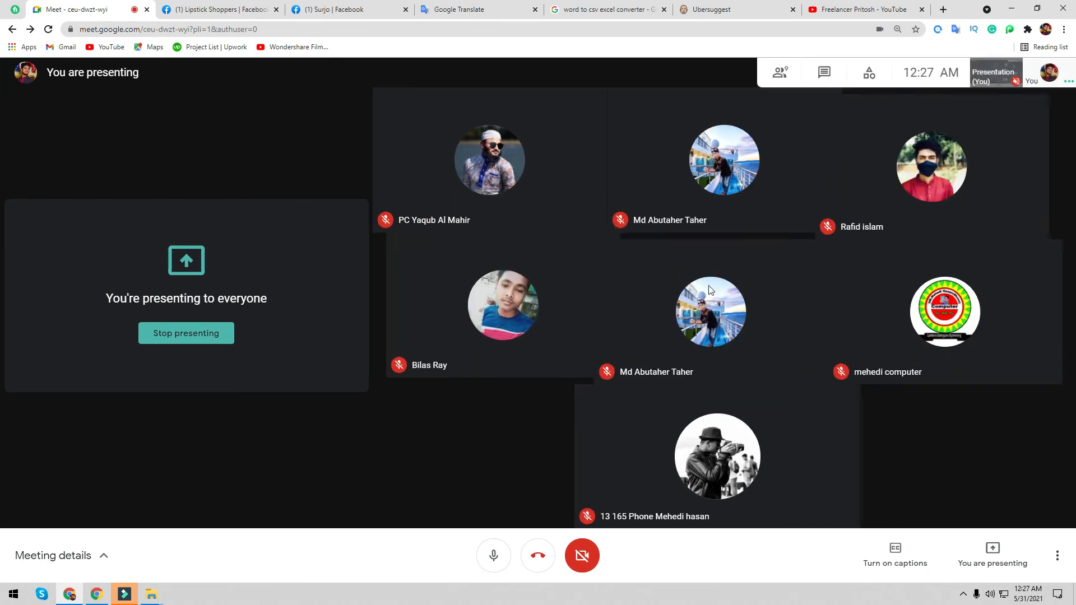
{"action": "left_click", "coordinate": [964, 594]}
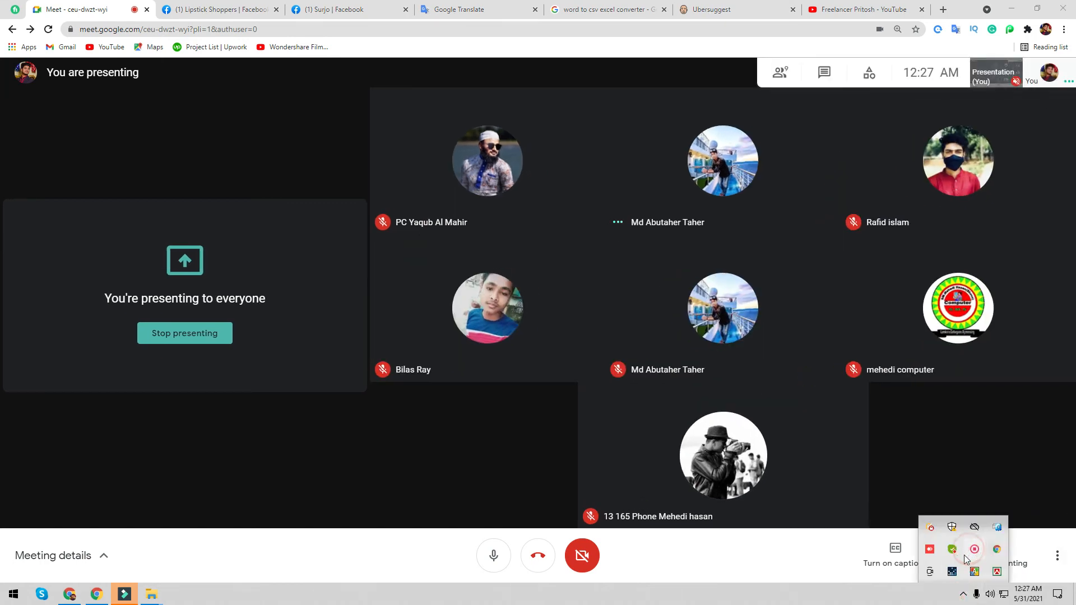
{"action": "left_click", "coordinate": [966, 558]}
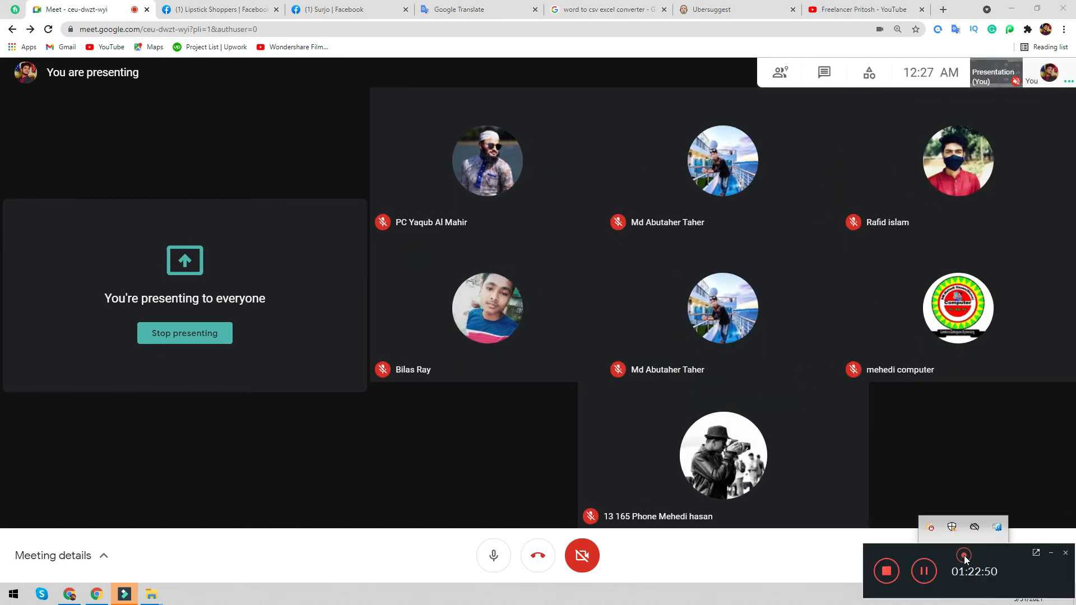
{"action": "left_click", "coordinate": [1047, 554]}
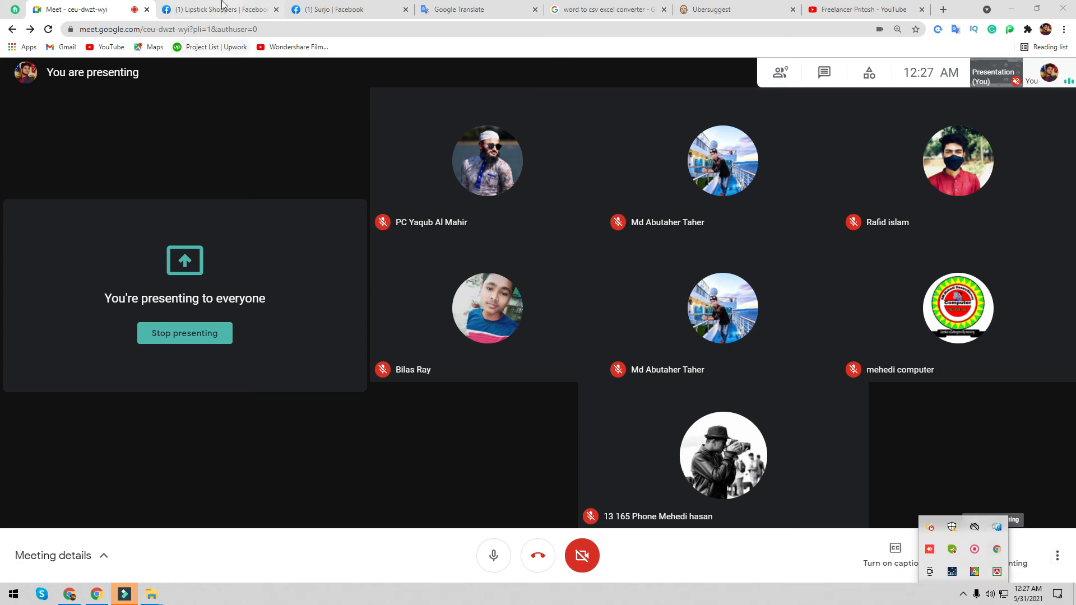
{"action": "left_click", "coordinate": [223, 8]}
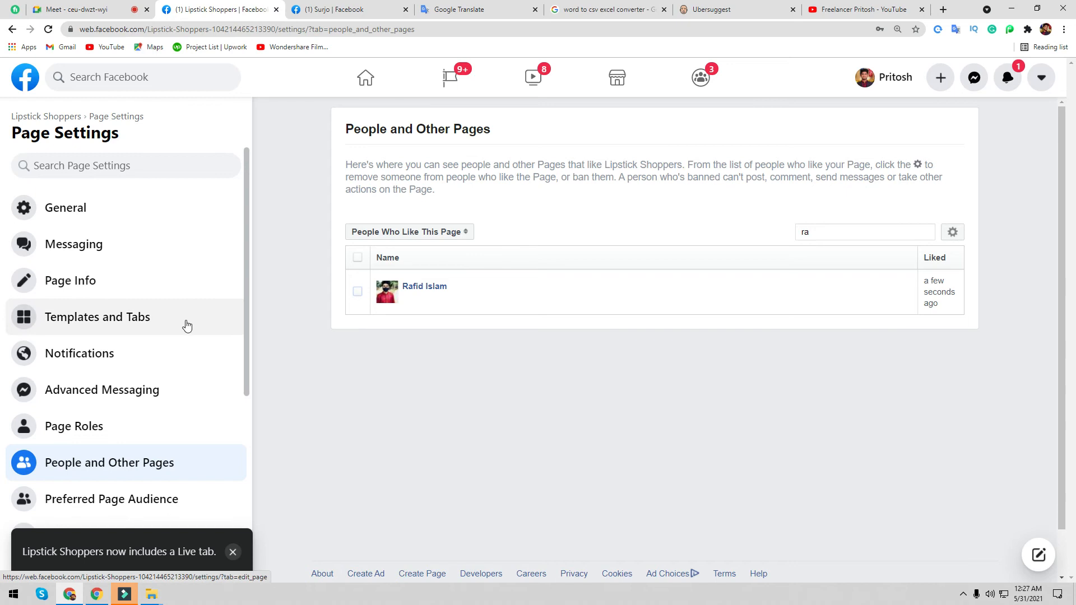
- Find and open the Instagram section in the Lipstick Shoppers Page Settings sidebar
{"action": "scroll", "coordinate": [186, 327], "scroll_direction": "down", "scroll_amount": 5}
{"action": "scroll", "coordinate": [179, 322], "scroll_direction": "up", "scroll_amount": 2}
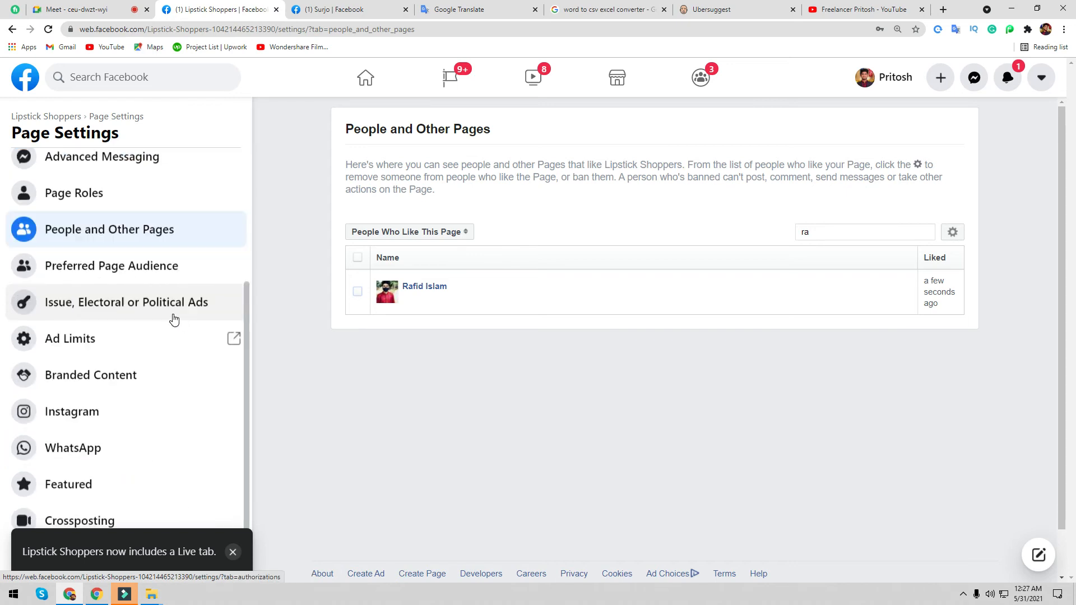
{"action": "scroll", "coordinate": [164, 308], "scroll_direction": "up", "scroll_amount": 2}
{"action": "scroll", "coordinate": [164, 308], "scroll_direction": "up", "scroll_amount": 3}
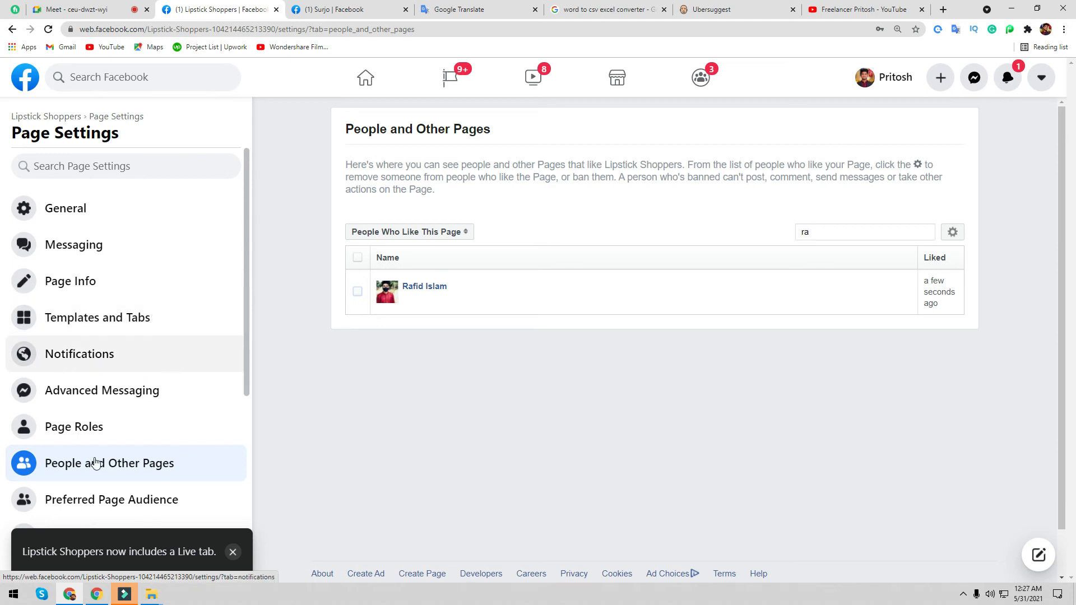
{"action": "scroll", "coordinate": [193, 449], "scroll_direction": "down", "scroll_amount": 2}
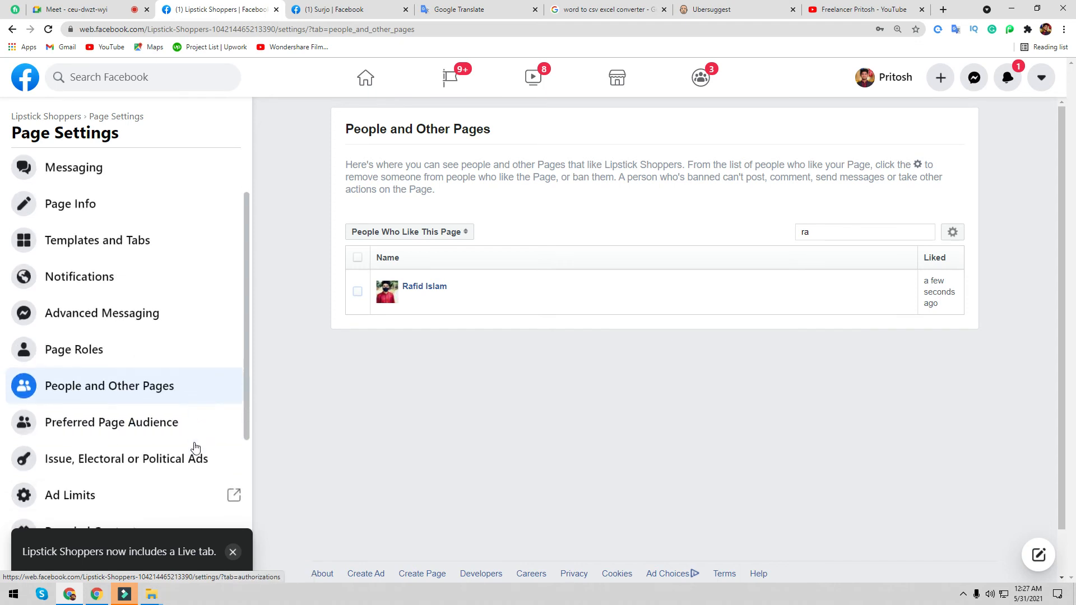
{"action": "scroll", "coordinate": [133, 372], "scroll_direction": "up", "scroll_amount": 2}
{"action": "scroll", "coordinate": [103, 401], "scroll_direction": "down", "scroll_amount": 4}
{"action": "scroll", "coordinate": [84, 359], "scroll_direction": "down", "scroll_amount": 2}
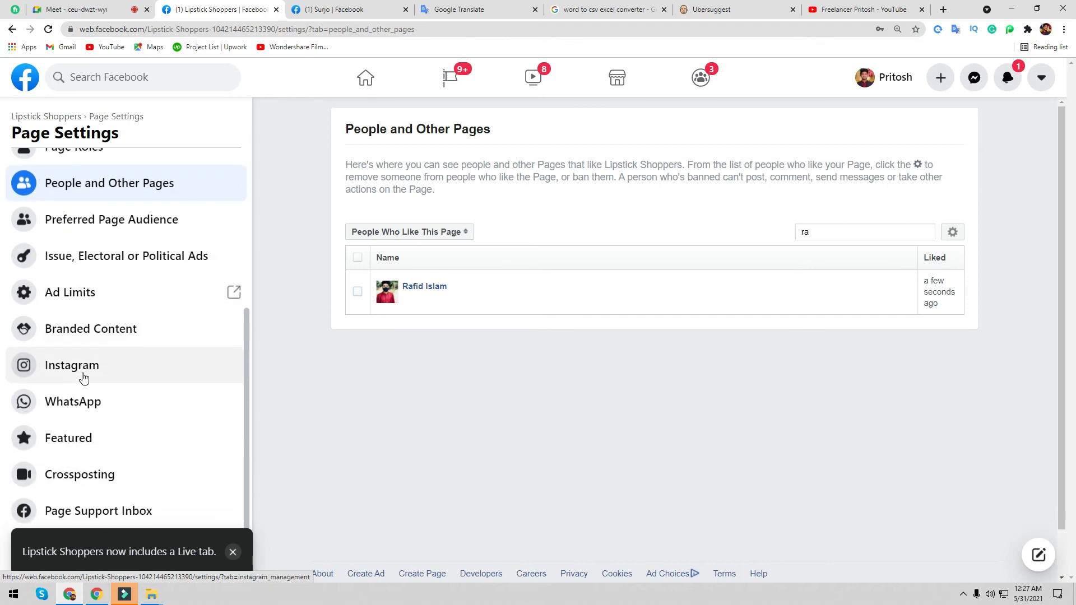
{"action": "scroll", "coordinate": [73, 394], "scroll_direction": "down", "scroll_amount": 1}
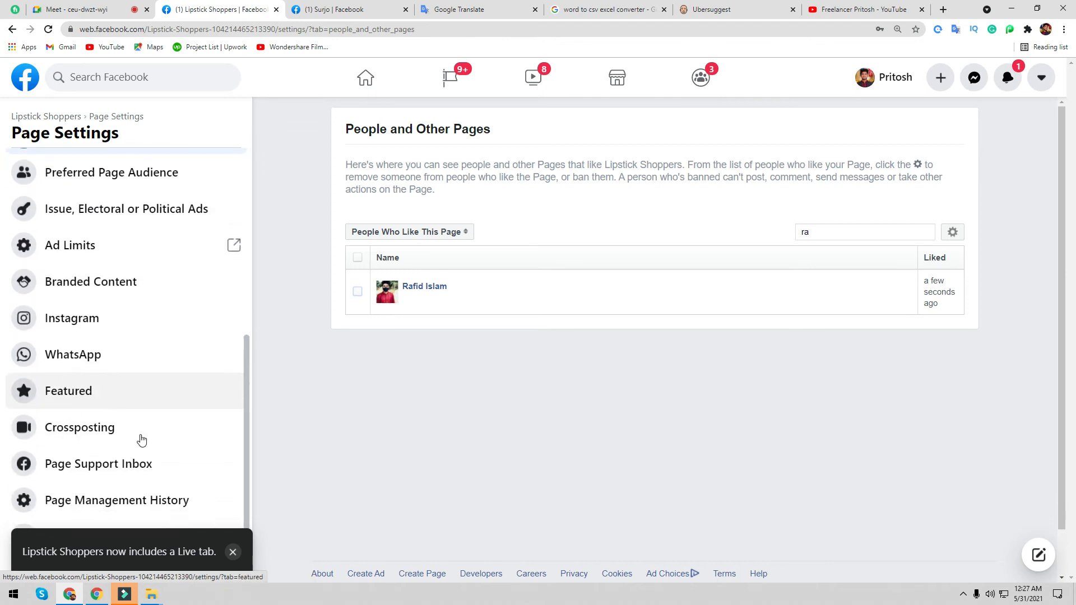
{"action": "left_click", "coordinate": [99, 324]}
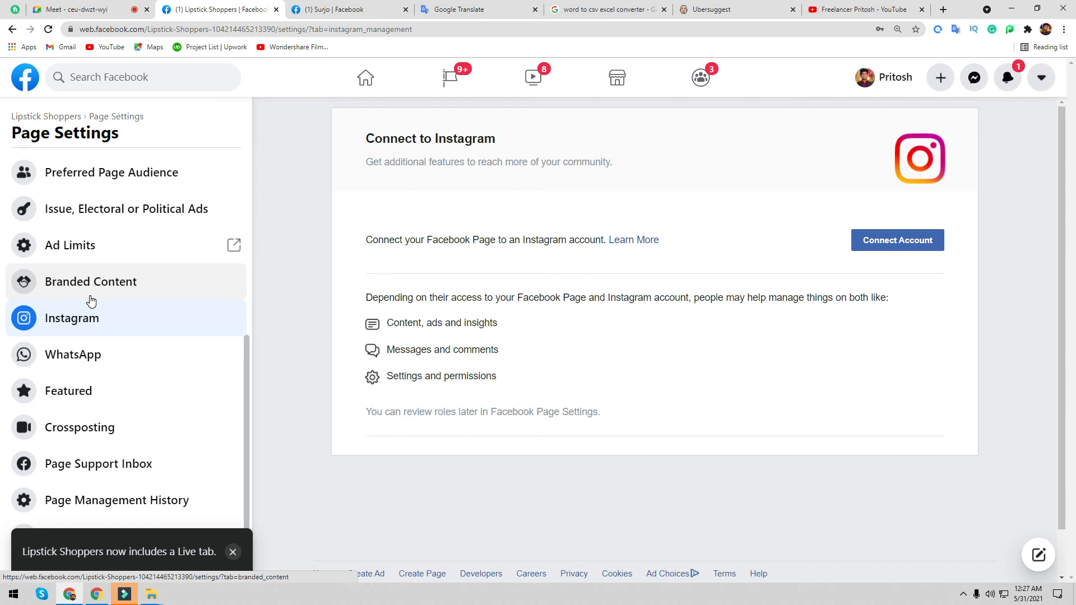
- Start Connect Account, then close the Instagram login window and Live tab notice without linking an account
{"action": "left_click", "coordinate": [906, 241]}
{"action": "left_click", "coordinate": [824, 381]}
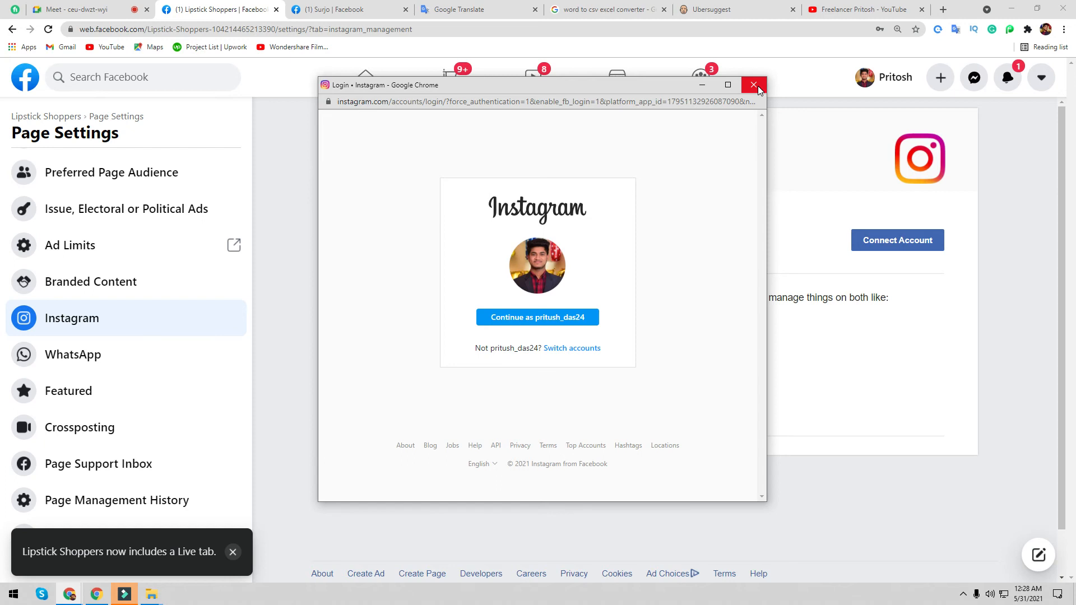
{"action": "left_click", "coordinate": [754, 86]}
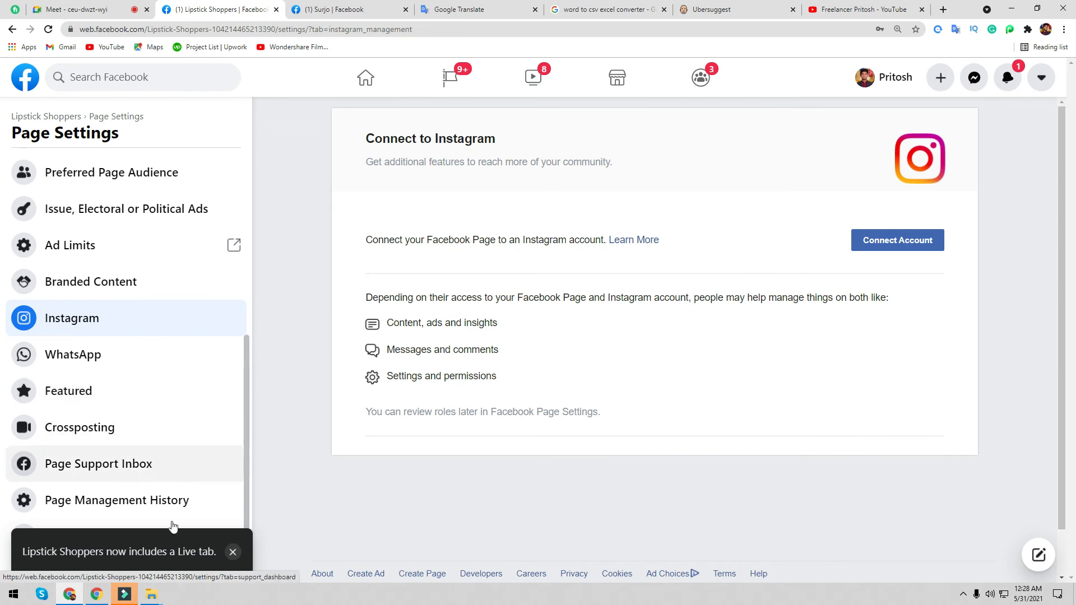
{"action": "left_click", "coordinate": [233, 553]}
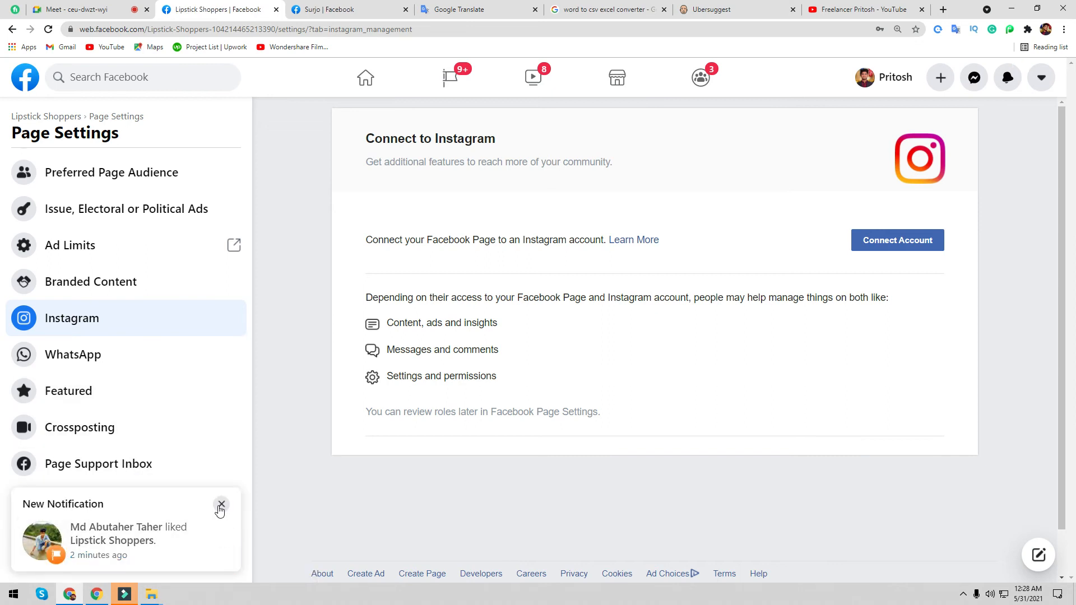
- Dismiss the new like notification and open Advanced Messaging settings
{"action": "left_click", "coordinate": [221, 504]}
{"action": "scroll", "coordinate": [174, 500], "scroll_direction": "up", "scroll_amount": 3}
{"action": "scroll", "coordinate": [174, 500], "scroll_direction": "up", "scroll_amount": 5}
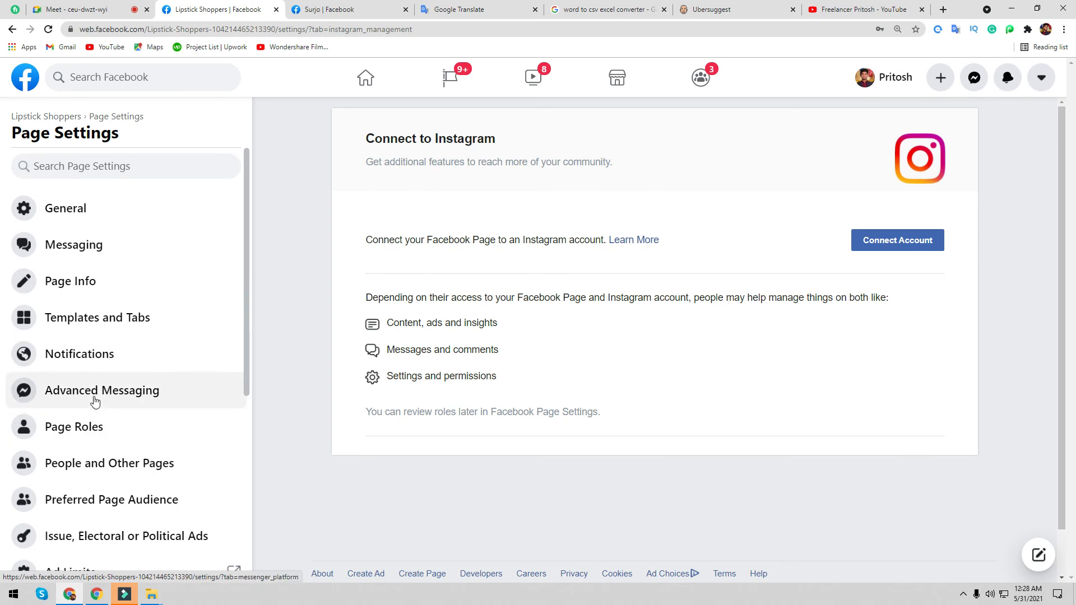
{"action": "left_click", "coordinate": [93, 398]}
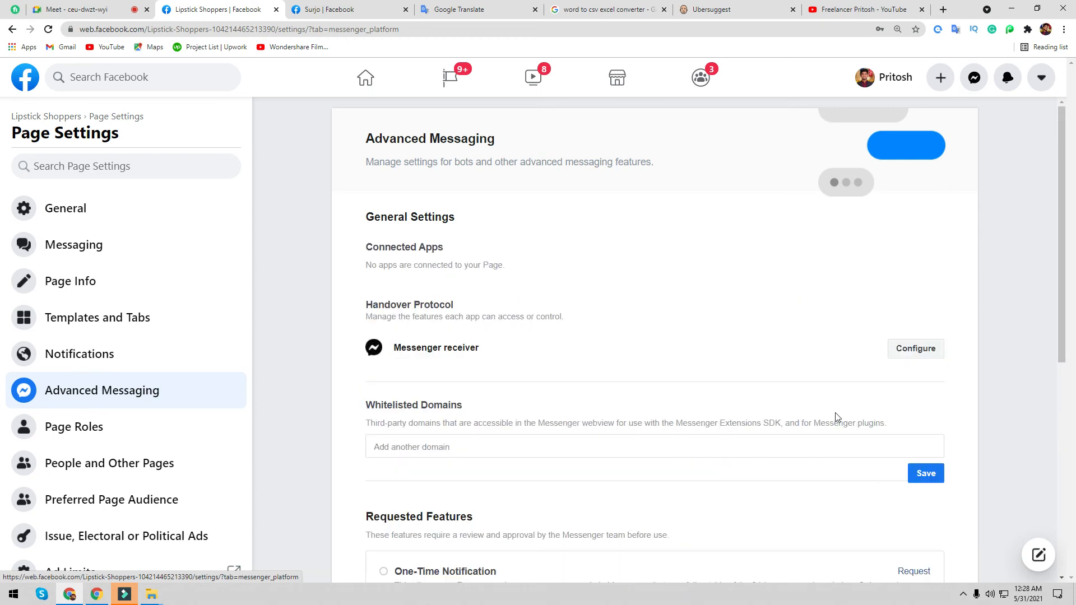
- Inspect the Messenger receiver handover settings, then close that dialog
{"action": "scroll", "coordinate": [893, 378], "scroll_direction": "down", "scroll_amount": 3}
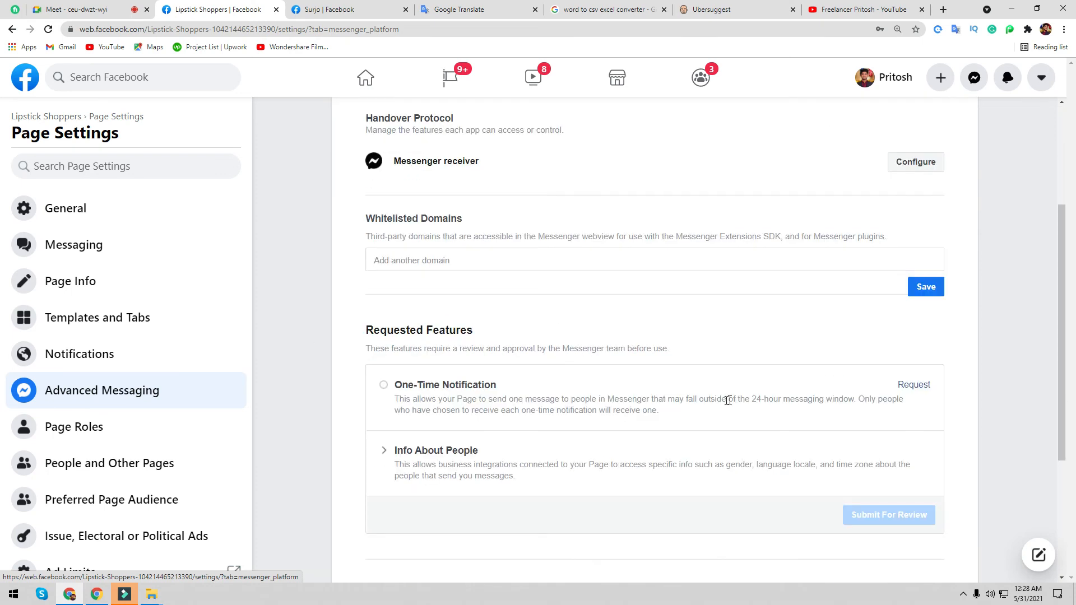
{"action": "scroll", "coordinate": [669, 438], "scroll_direction": "up", "scroll_amount": 3}
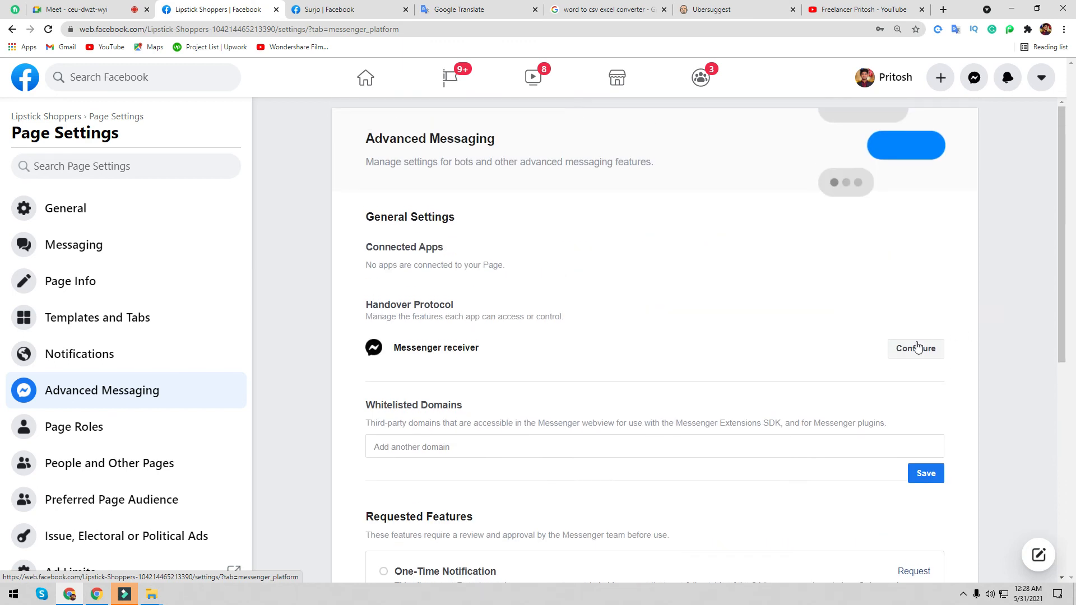
{"action": "left_click", "coordinate": [916, 348]}
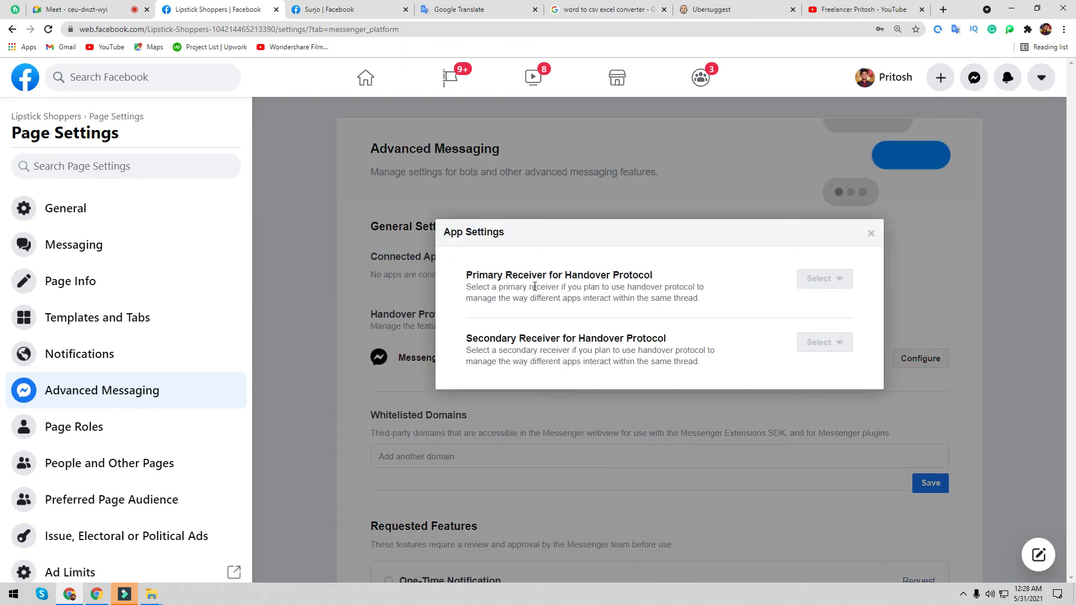
{"action": "left_click", "coordinate": [871, 233]}
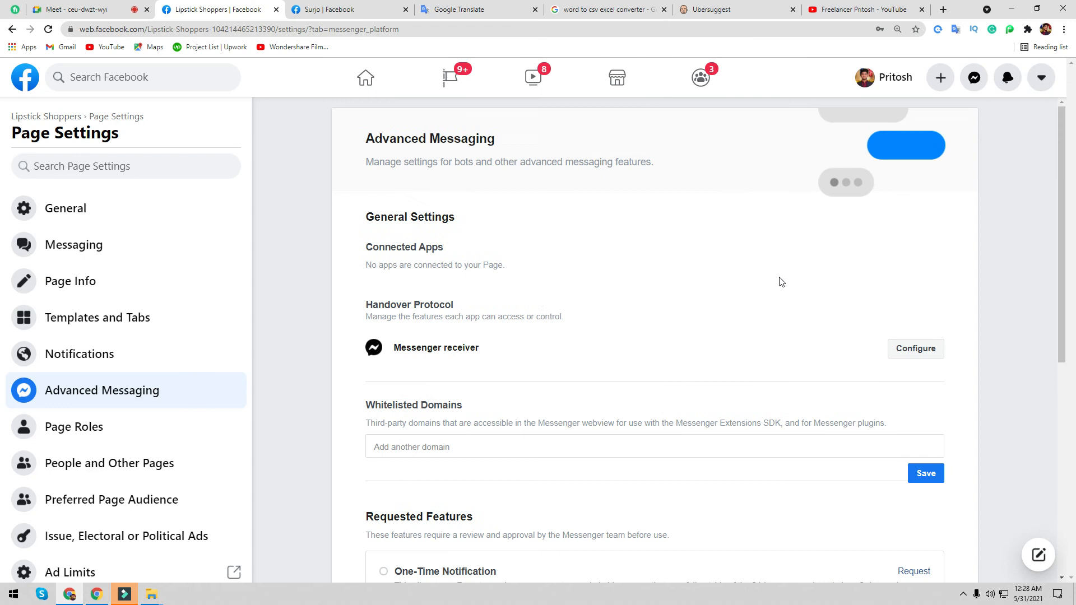
- Go back to the Lipstick Shoppers page, leaving the WhatsApp prompt without connecting
{"action": "left_click", "coordinate": [64, 119]}
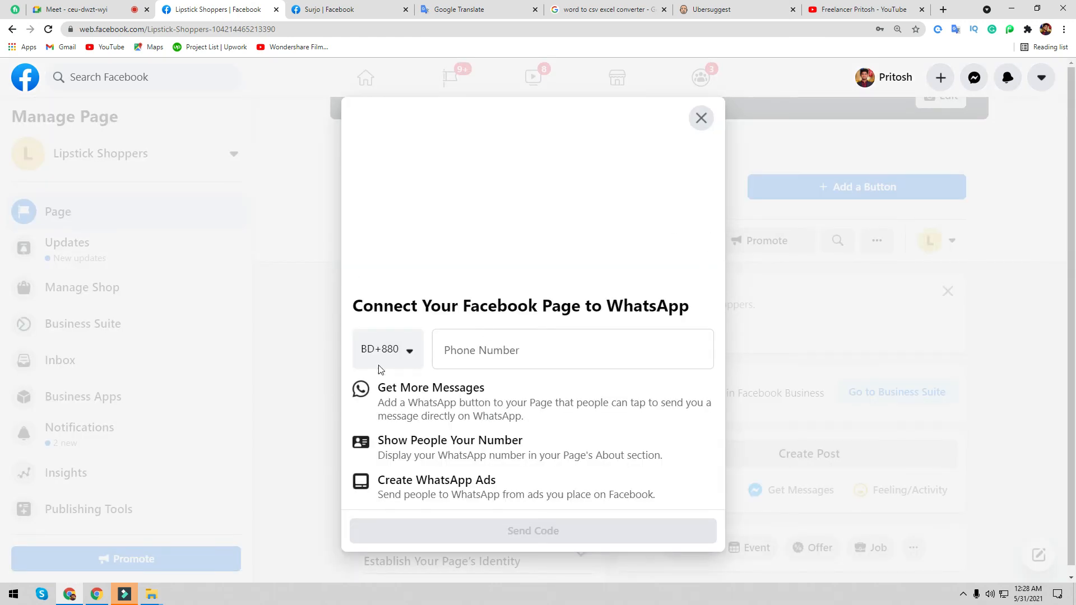
{"action": "left_click", "coordinate": [701, 117]}
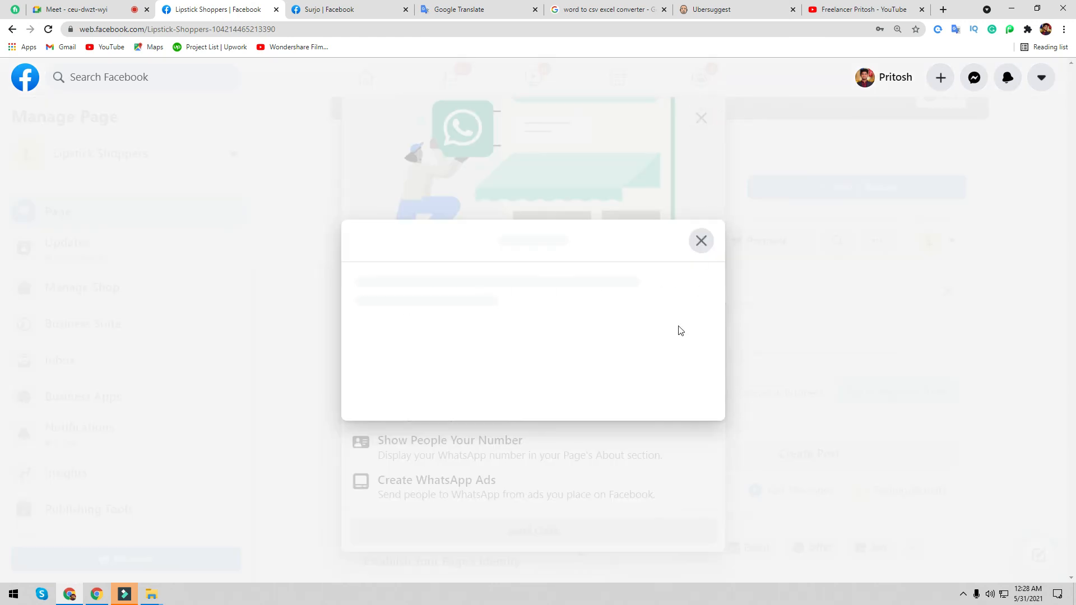
{"action": "left_click", "coordinate": [661, 401]}
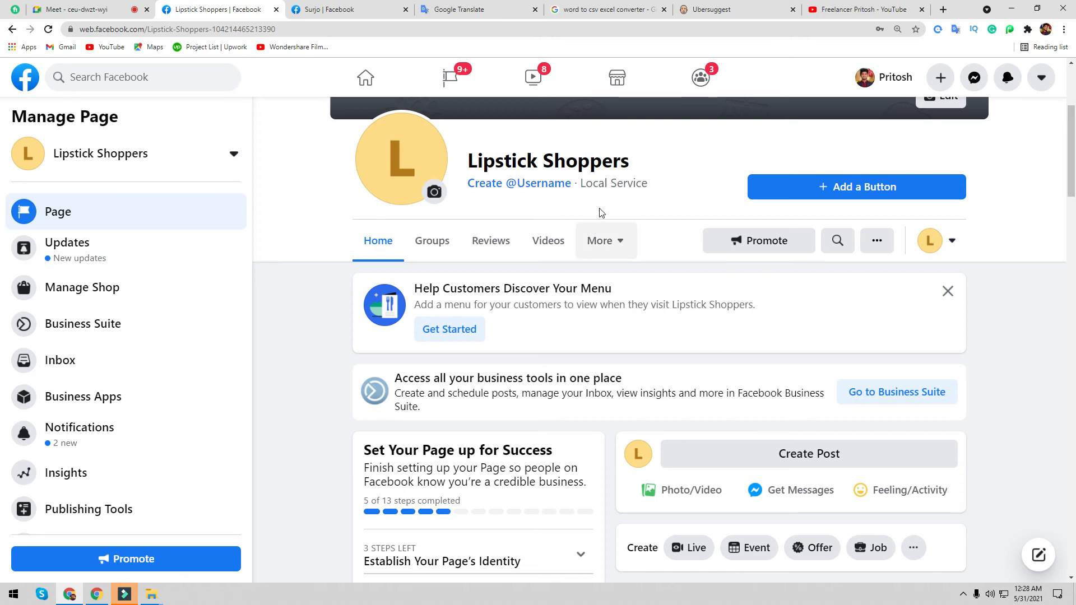
- Dismiss the Help Customers Discover Your Menu card and start adding an action button
{"action": "scroll", "coordinate": [602, 219], "scroll_direction": "up", "scroll_amount": 4}
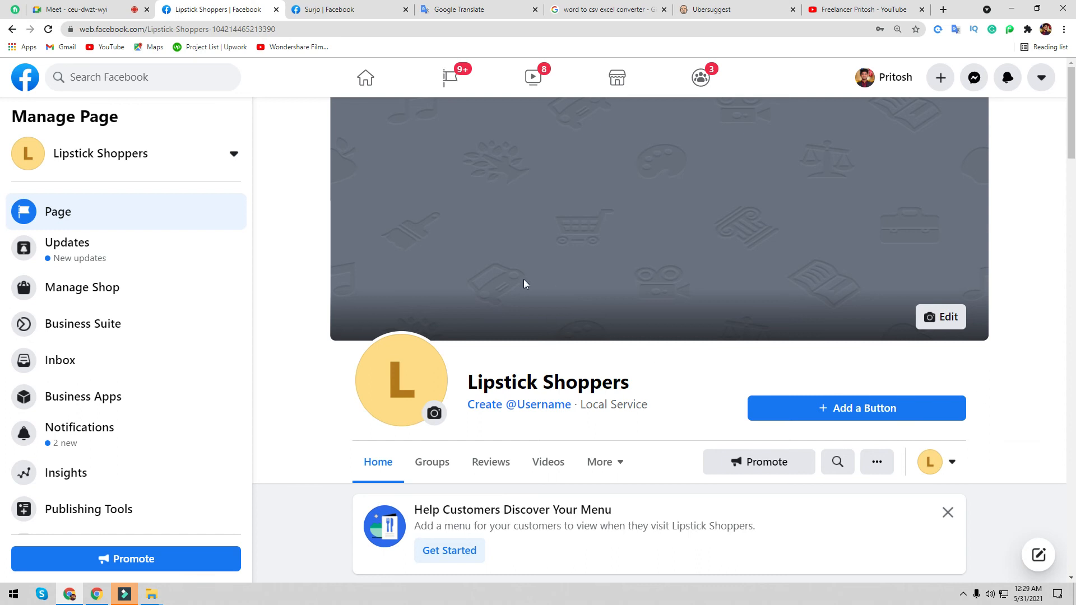
{"action": "scroll", "coordinate": [525, 284], "scroll_direction": "down", "scroll_amount": 3}
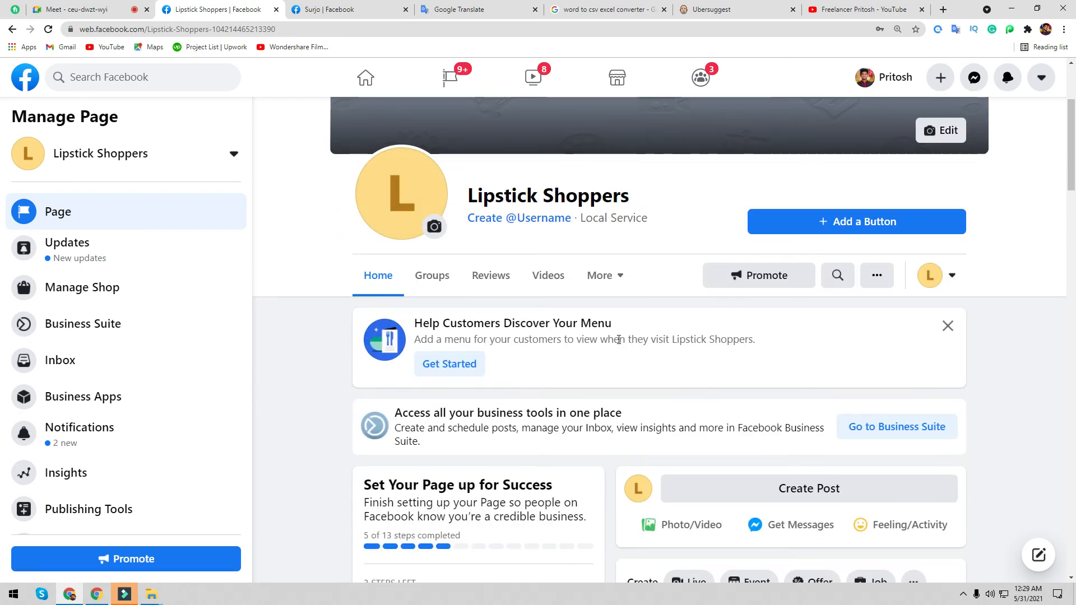
{"action": "scroll", "coordinate": [623, 342], "scroll_direction": "up", "scroll_amount": 3}
{"action": "left_click", "coordinate": [948, 513]}
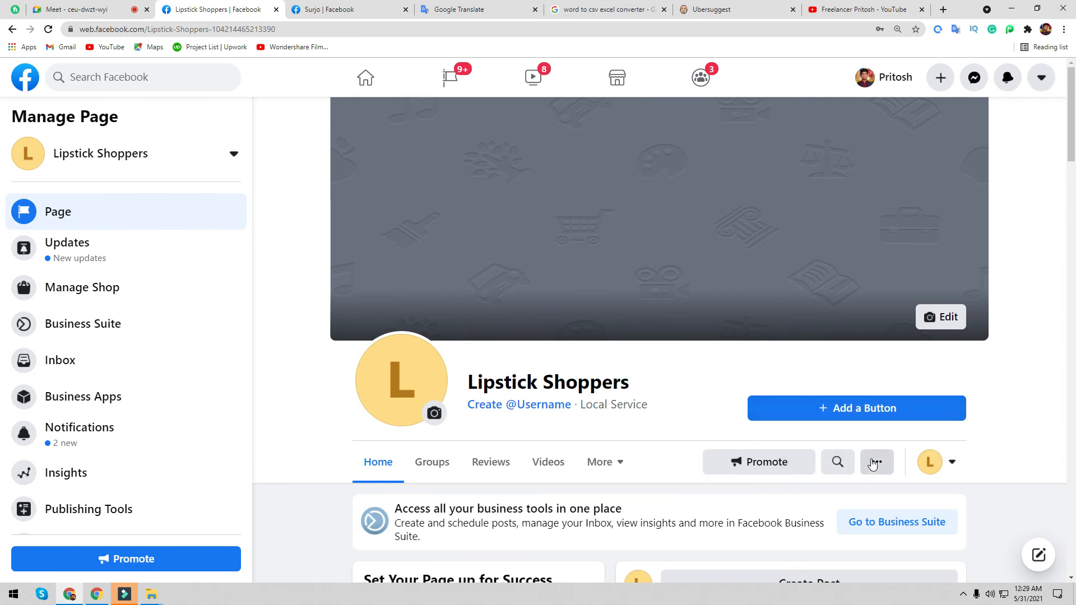
{"action": "left_click", "coordinate": [822, 414]}
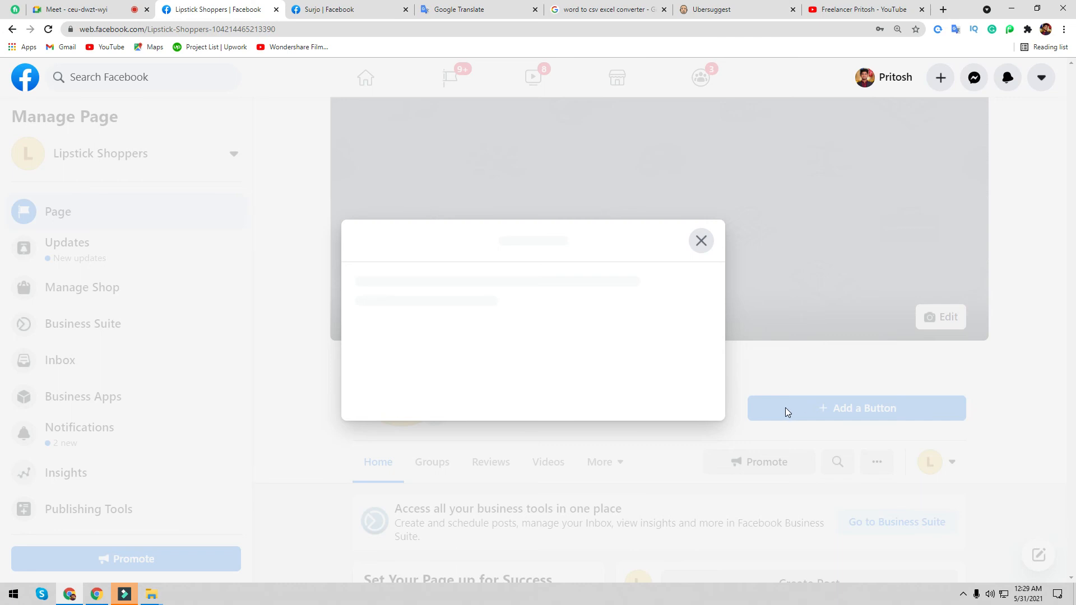
{"action": "left_click", "coordinate": [348, 7]}
- In the other Facebook tab, open the personal blog page from recent searches
{"action": "left_click", "coordinate": [489, 8]}
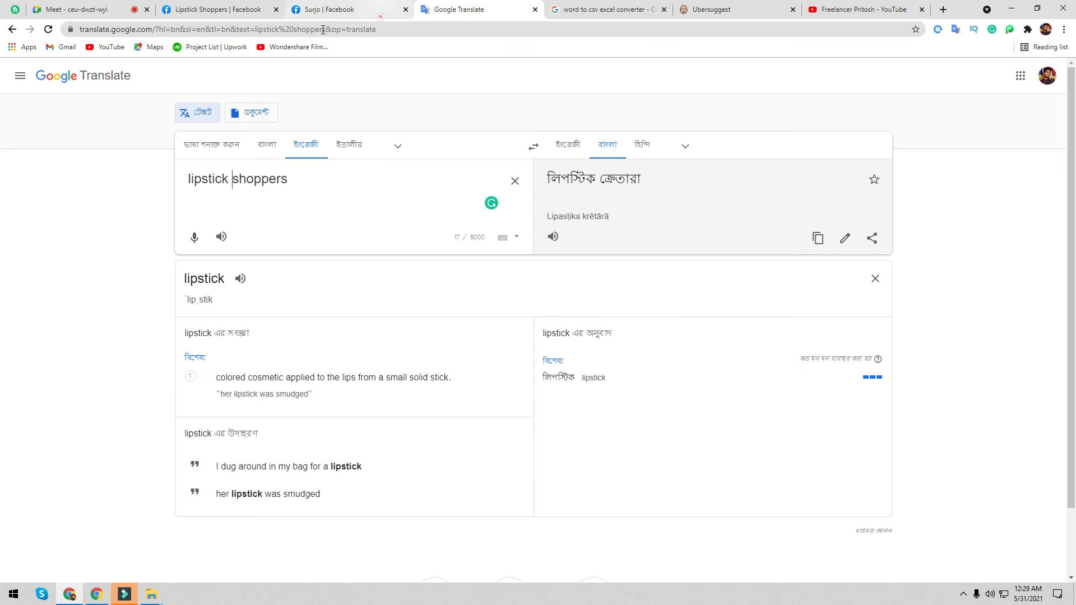
{"action": "left_click", "coordinate": [381, 16]}
{"action": "left_click", "coordinate": [118, 82]}
{"action": "left_click", "coordinate": [93, 210]}
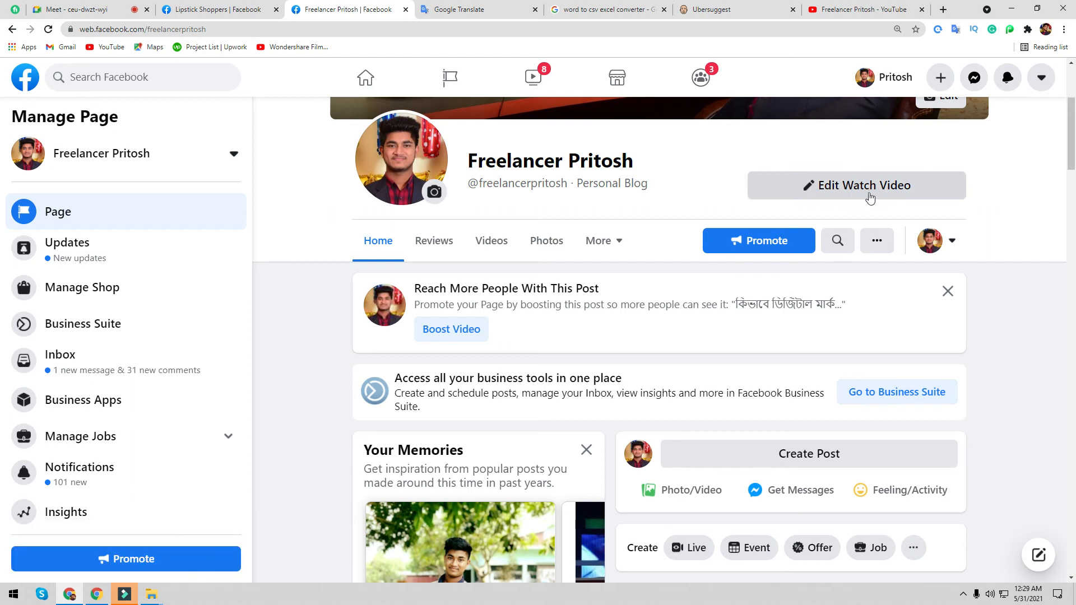
- Return to the Lipstick Shoppers tab showing the Edit Action Button choices
{"action": "left_click", "coordinate": [874, 239]}
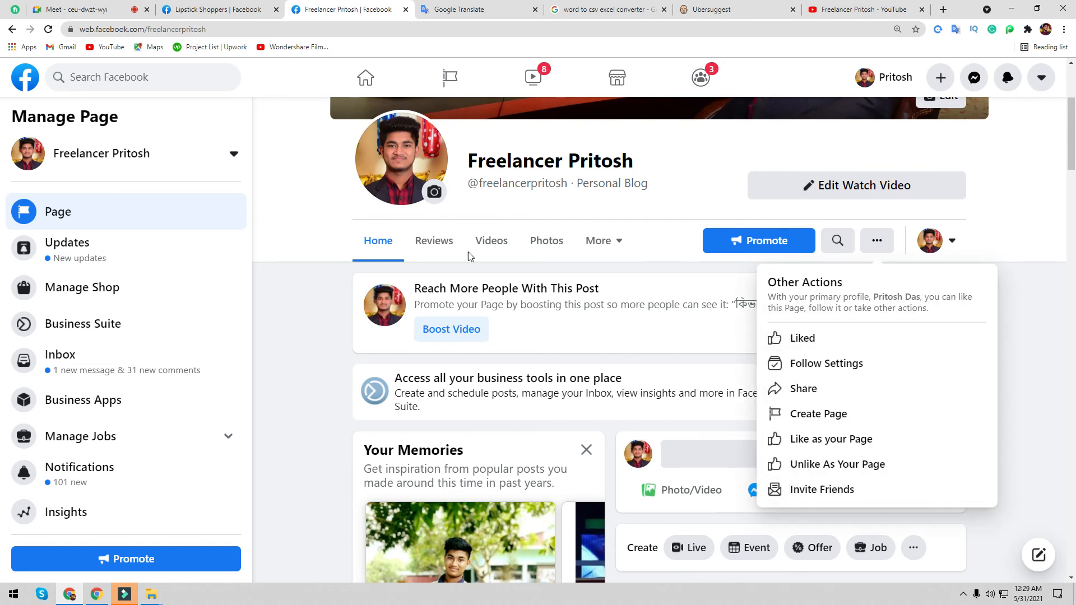
{"action": "left_click", "coordinate": [213, 7]}
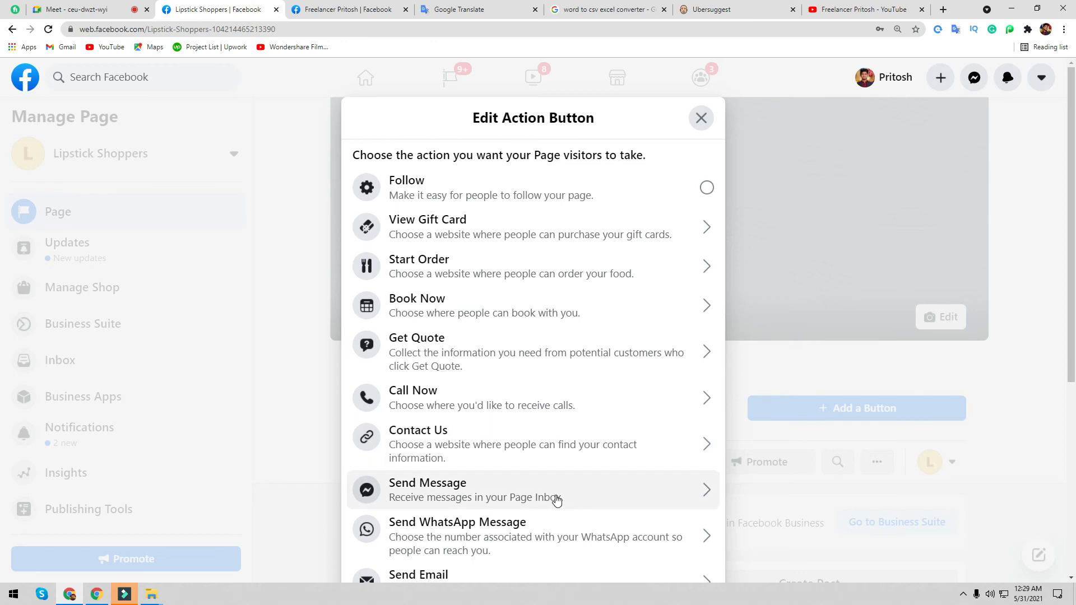
- Preview the Learn More action with its website field, then cancel it
{"action": "scroll", "coordinate": [555, 493], "scroll_direction": "down", "scroll_amount": 2}
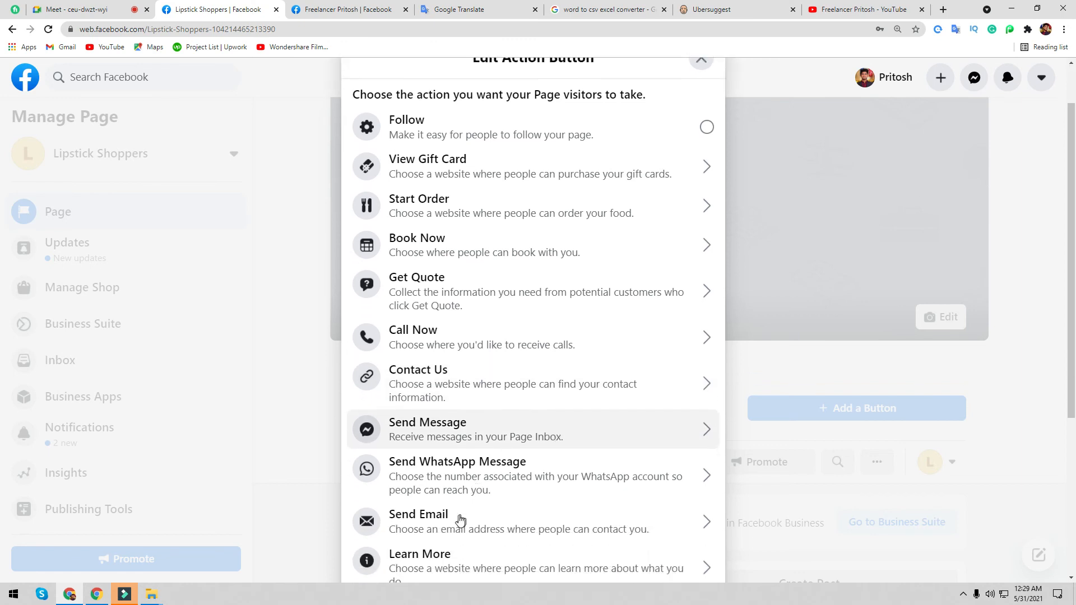
{"action": "scroll", "coordinate": [468, 450], "scroll_direction": "down", "scroll_amount": 2}
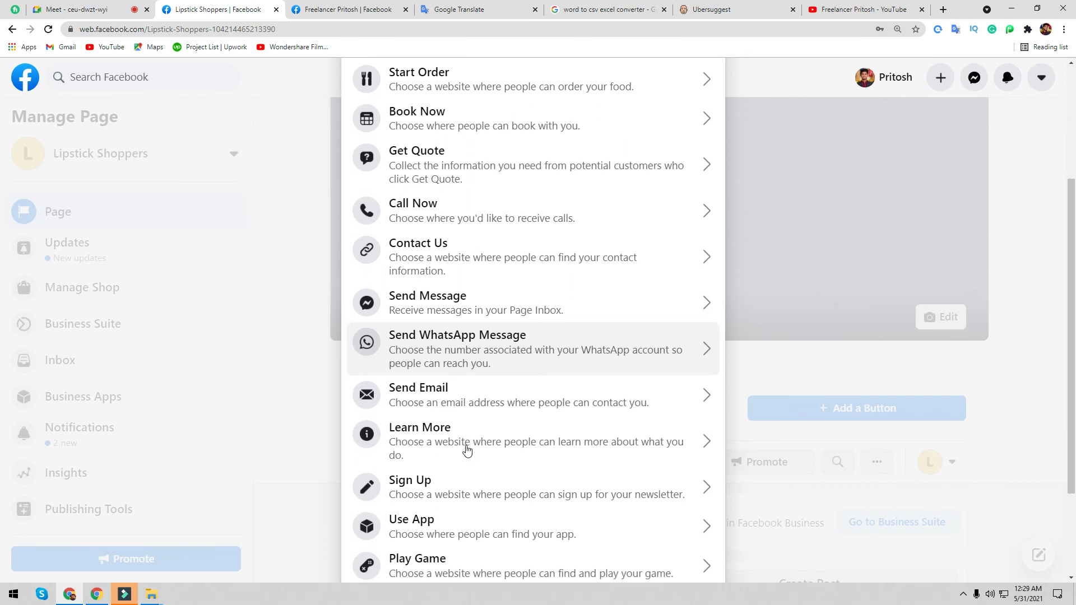
{"action": "scroll", "coordinate": [500, 359], "scroll_direction": "down", "scroll_amount": 2}
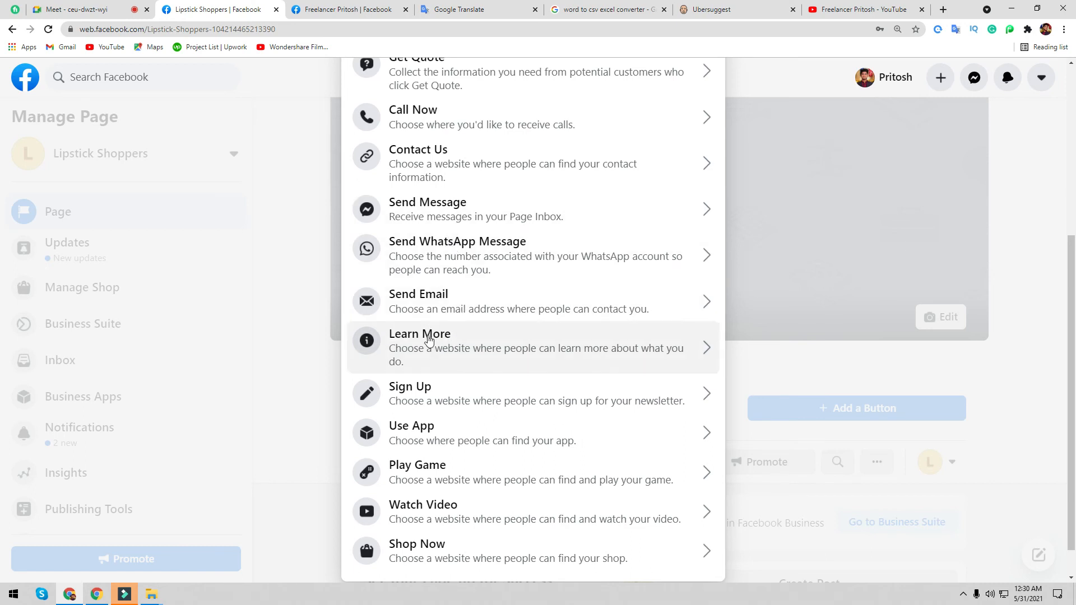
{"action": "left_click", "coordinate": [429, 344]}
{"action": "left_click", "coordinate": [432, 296]}
{"action": "left_click", "coordinate": [563, 424]}
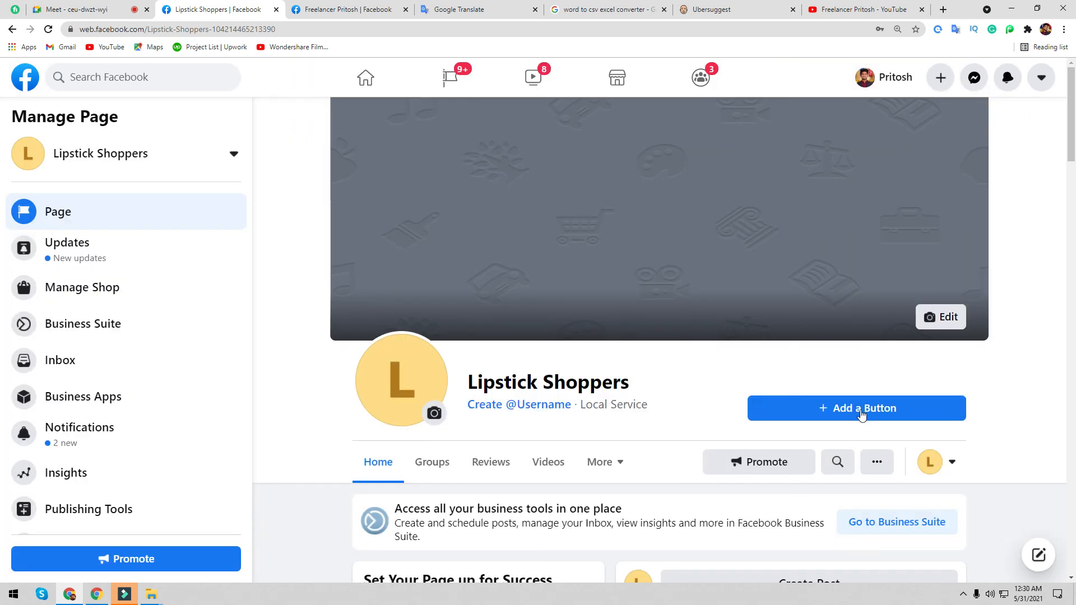
- Preview the Shop Now action with its website field, then cancel it
{"action": "left_click", "coordinate": [858, 408]}
{"action": "scroll", "coordinate": [605, 366], "scroll_direction": "down", "scroll_amount": 5}
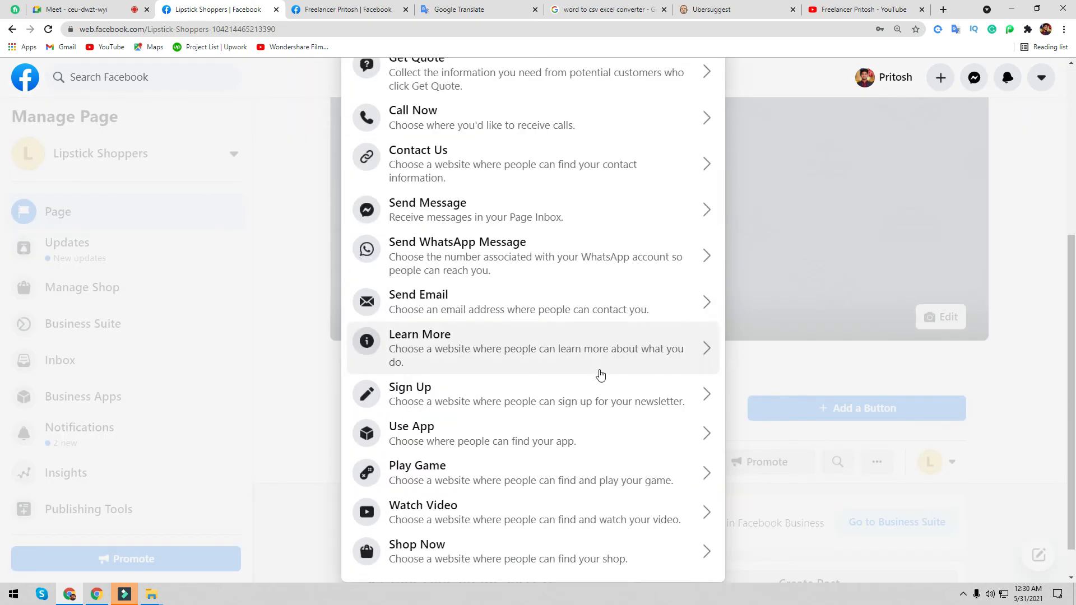
{"action": "scroll", "coordinate": [601, 372], "scroll_direction": "up", "scroll_amount": 5}
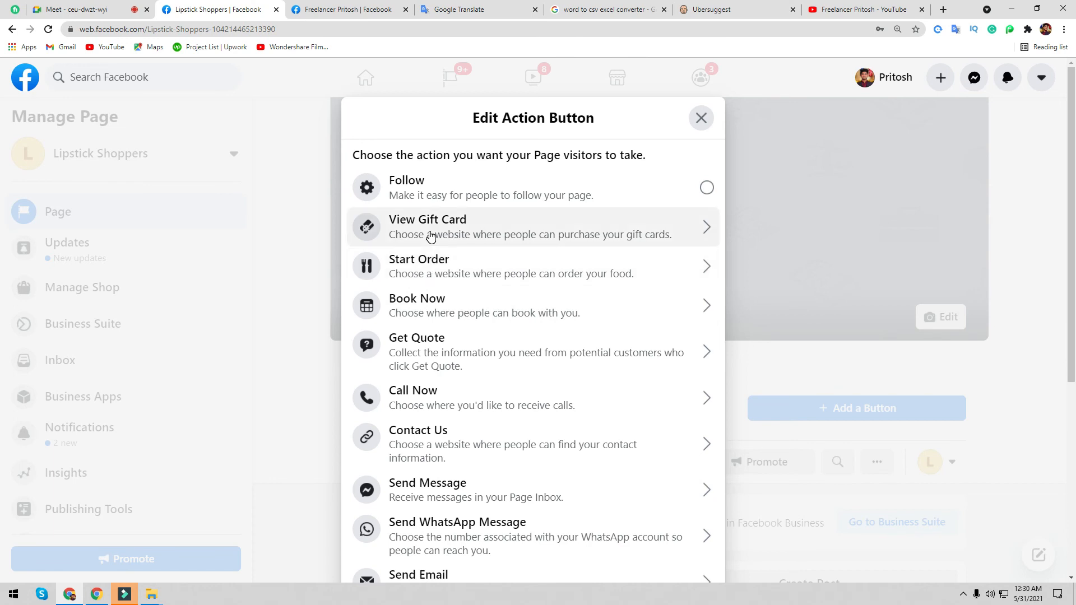
{"action": "scroll", "coordinate": [504, 342], "scroll_direction": "down", "scroll_amount": 6}
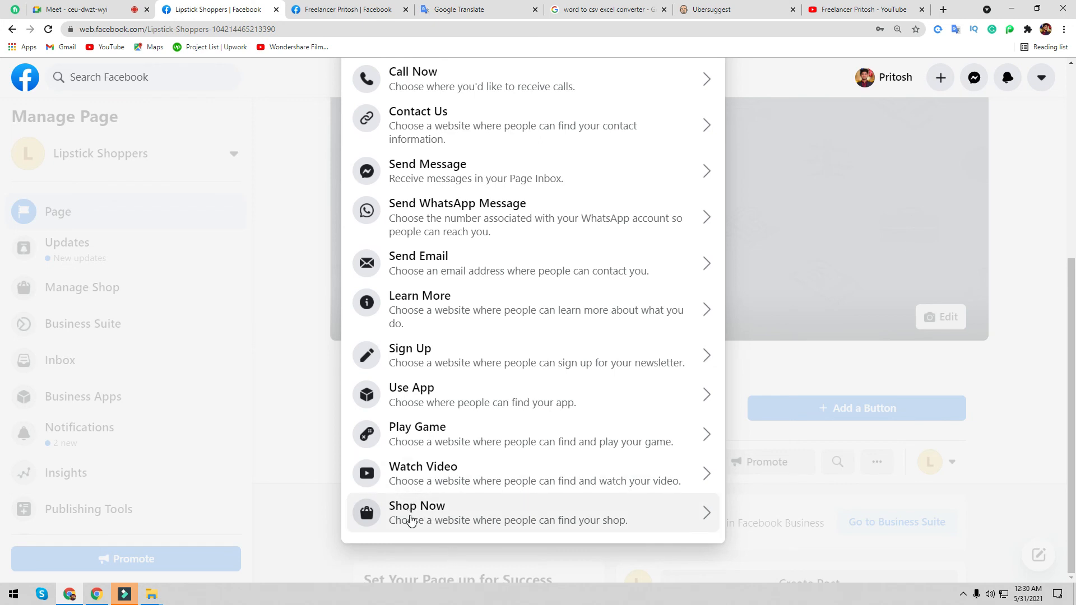
{"action": "left_click", "coordinate": [426, 502]}
{"action": "left_click", "coordinate": [400, 299]}
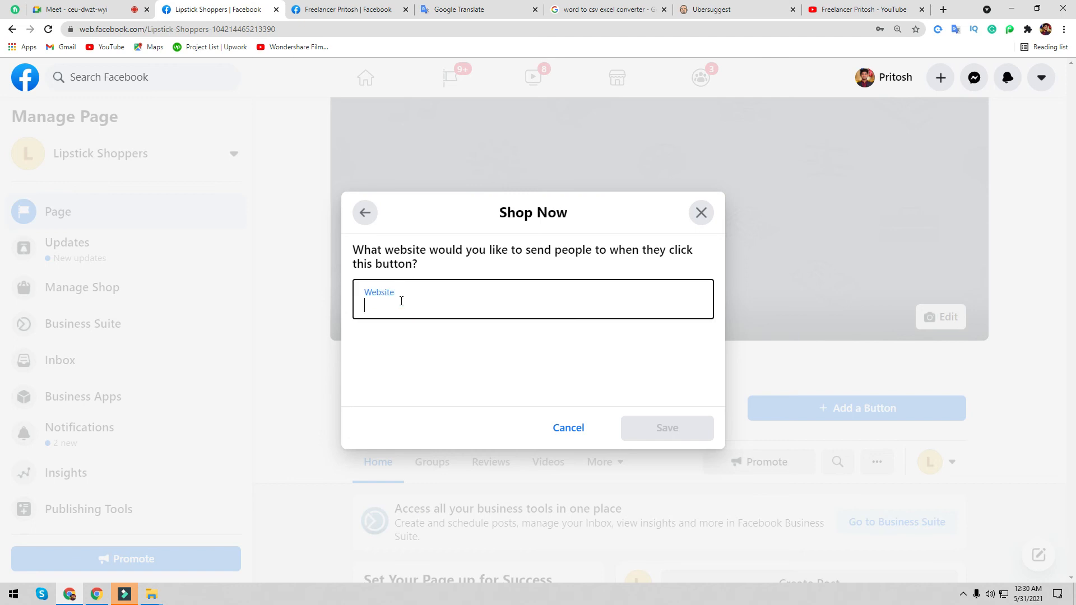
{"action": "left_click", "coordinate": [572, 426]}
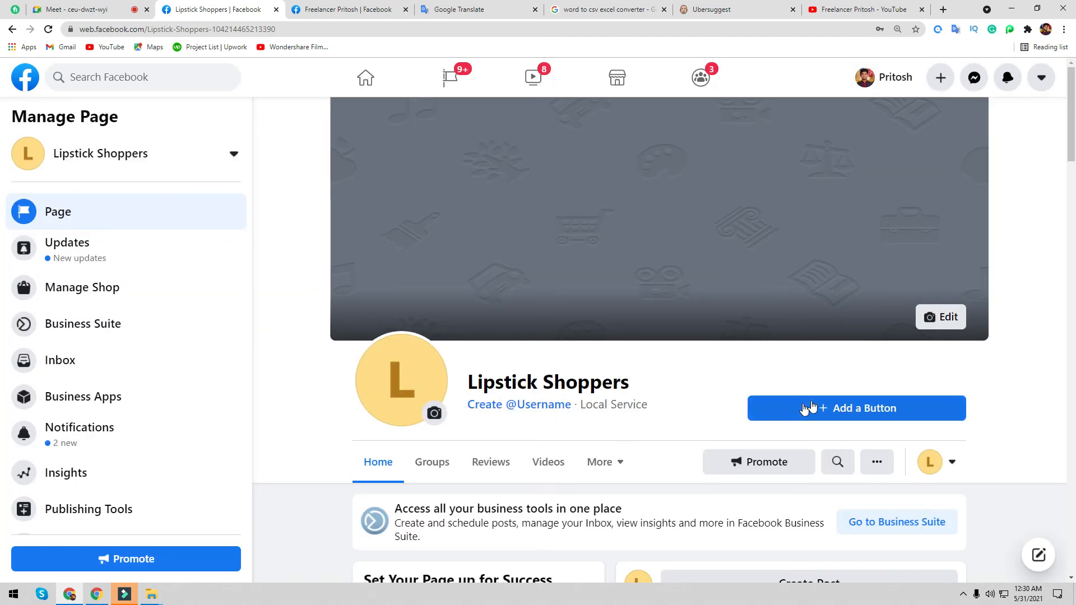
- Choose Send Message as the Lipstick Shoppers action button
{"action": "left_click", "coordinate": [802, 406]}
{"action": "scroll", "coordinate": [447, 436], "scroll_direction": "down", "scroll_amount": 2}
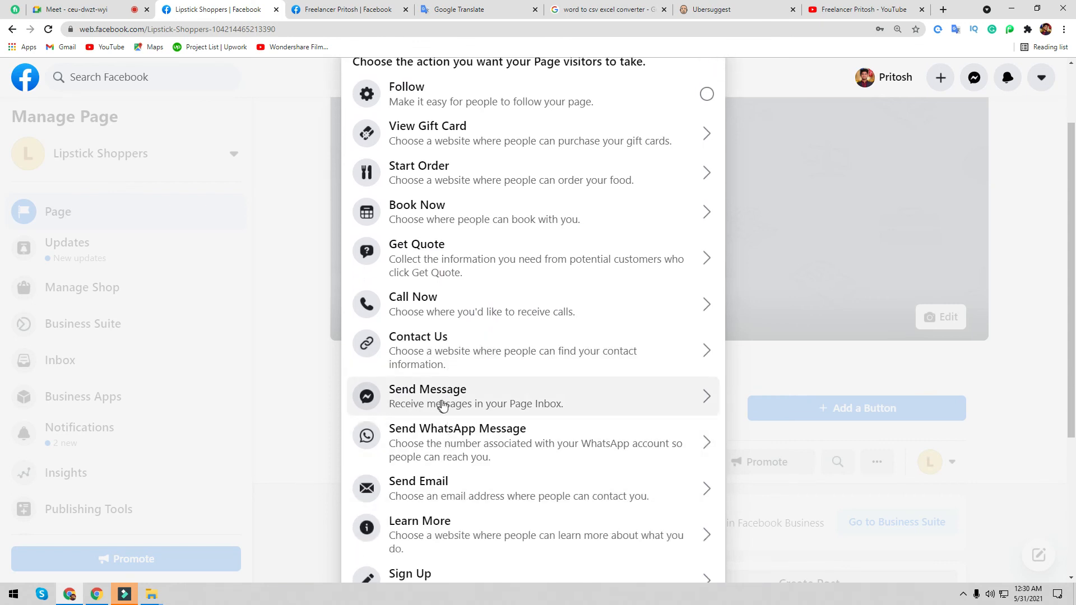
{"action": "left_click", "coordinate": [456, 398]}
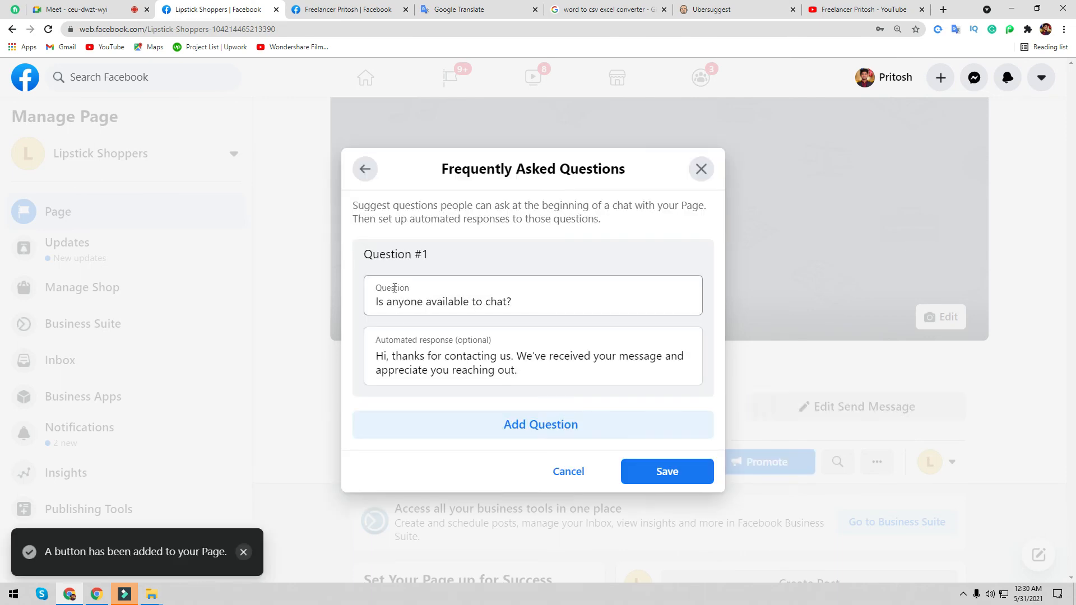
- Remove the empty Question #2 and save the FAQ with 'Is anyone available to chat?'
{"action": "left_click", "coordinate": [528, 425]}
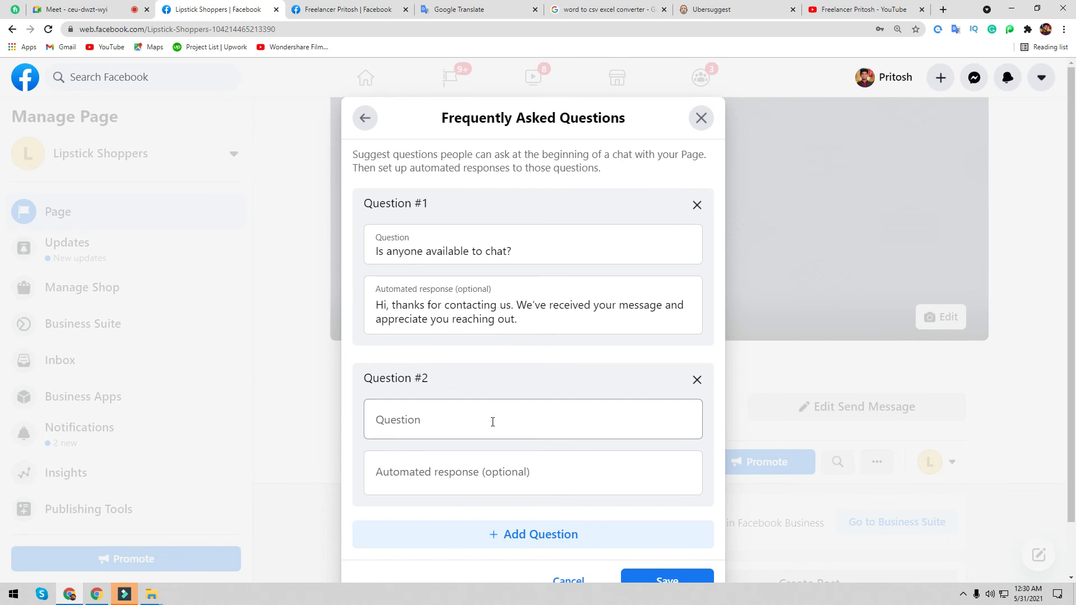
{"action": "left_click", "coordinate": [408, 278]}
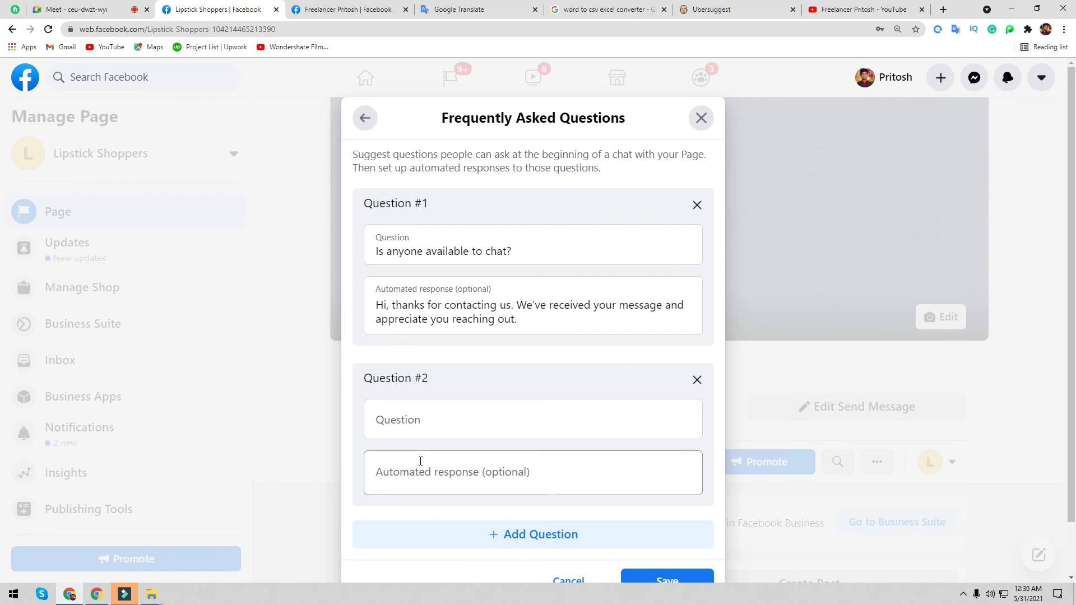
{"action": "scroll", "coordinate": [617, 550], "scroll_direction": "down", "scroll_amount": 1}
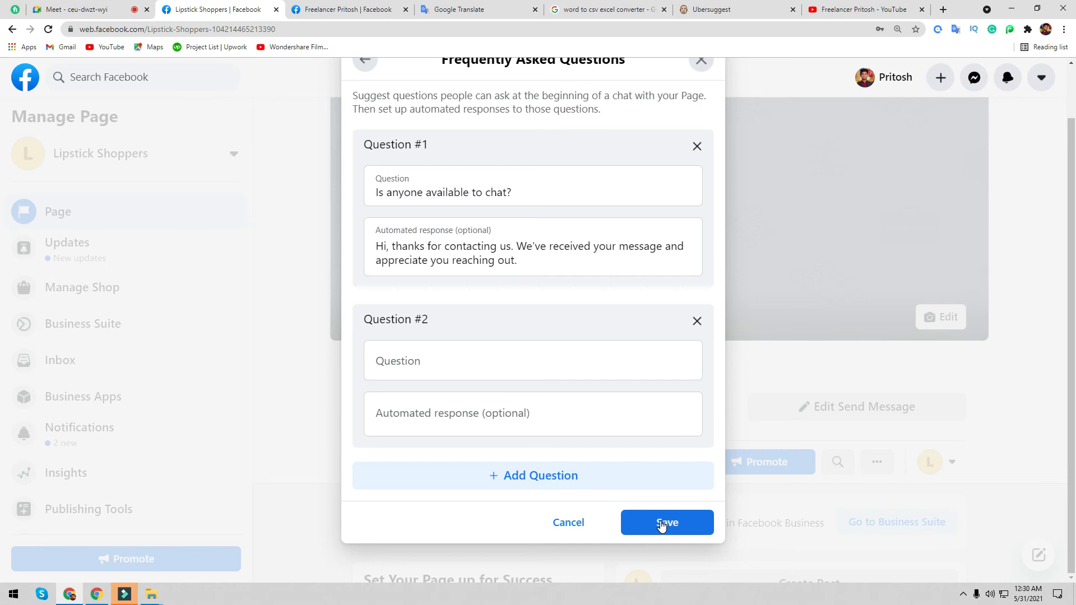
{"action": "left_click", "coordinate": [697, 321]}
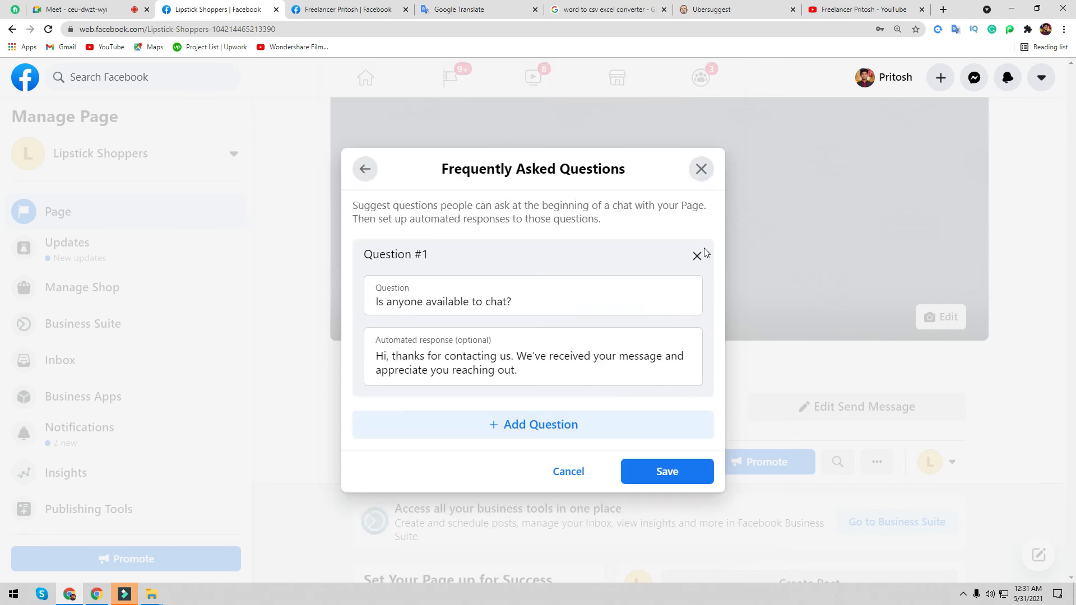
{"action": "left_click", "coordinate": [696, 256]}
{"action": "left_click", "coordinate": [676, 392]}
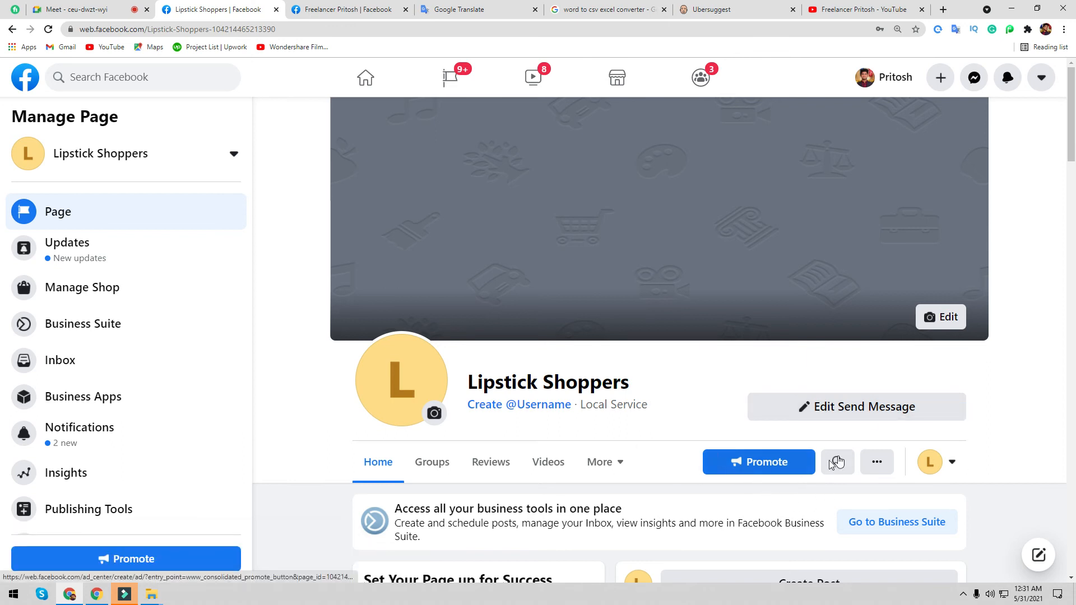
- Look through the other actions, interaction choices and extra page sections lists
{"action": "left_click", "coordinate": [878, 463]}
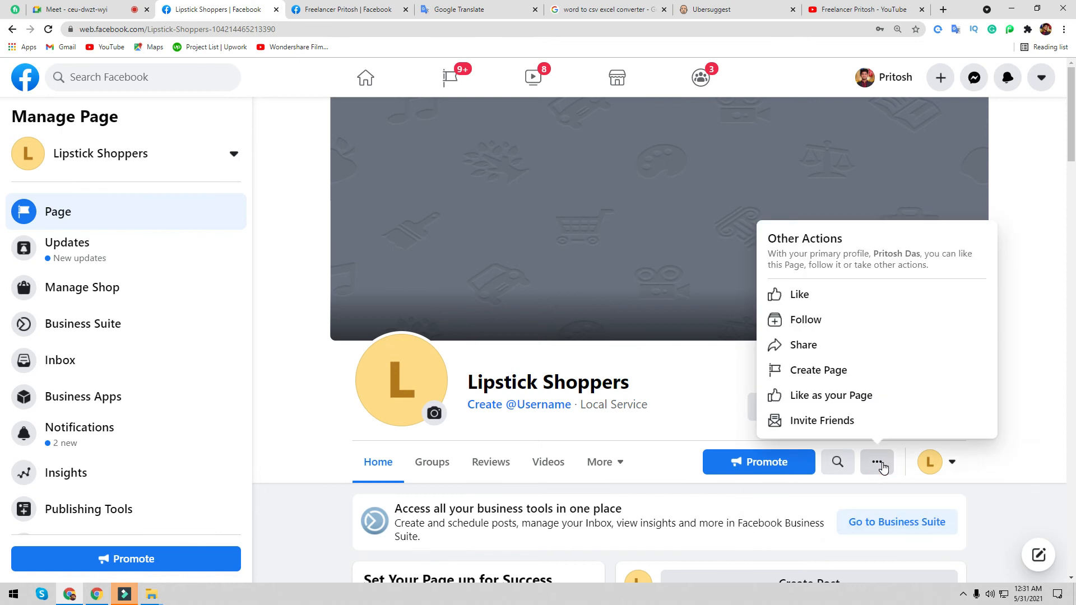
{"action": "left_click_drag", "start_coordinate": [1026, 512], "coordinate": [1005, 500]}
{"action": "left_click", "coordinate": [953, 463]}
{"action": "left_click", "coordinate": [992, 516]}
{"action": "scroll", "coordinate": [992, 516], "scroll_direction": "down", "scroll_amount": 3}
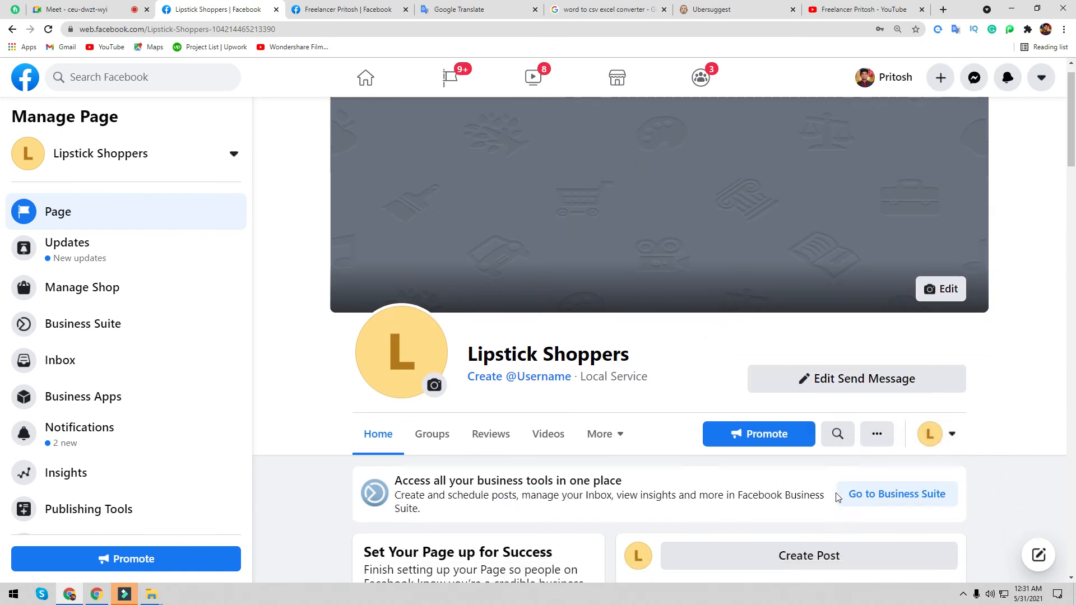
{"action": "left_click", "coordinate": [626, 277]}
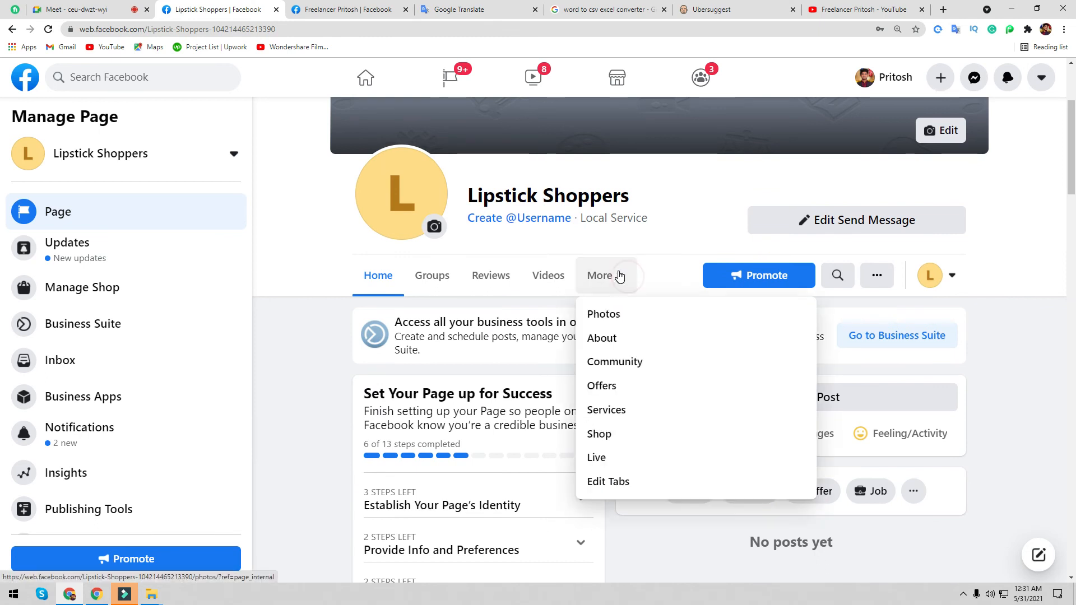
{"action": "left_click", "coordinate": [619, 275]}
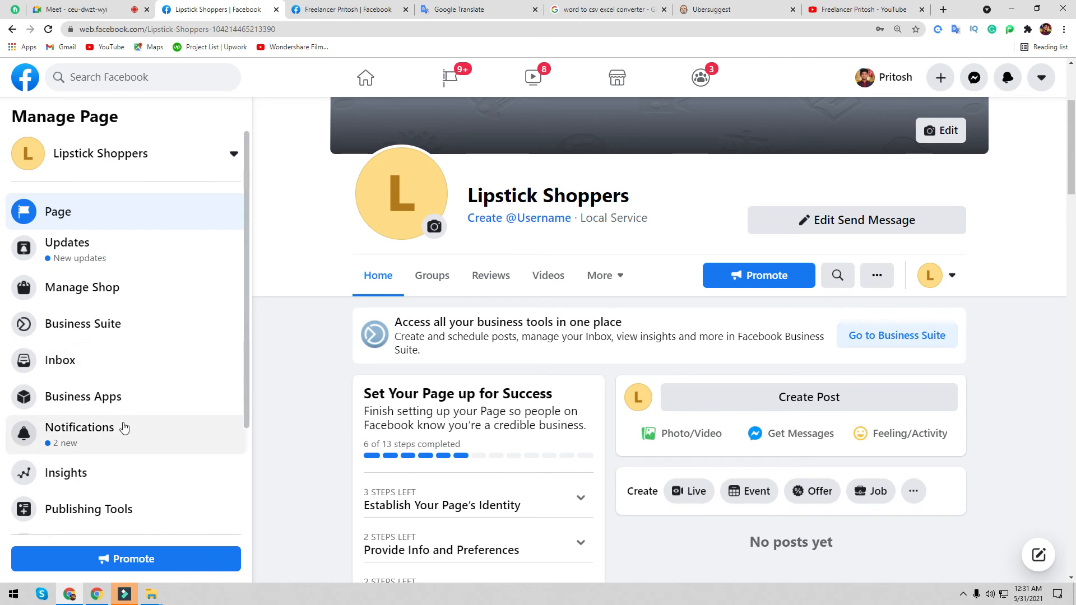
- Open the Lipstick Shoppers Inbox from the Manage Page sidebar
{"action": "scroll", "coordinate": [125, 422], "scroll_direction": "down", "scroll_amount": 3}
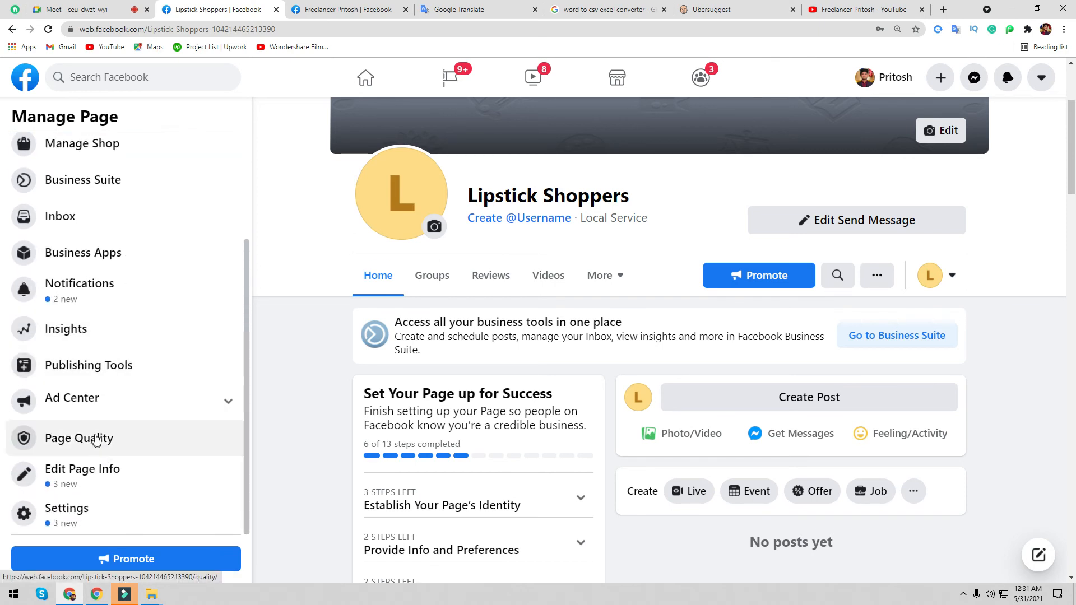
{"action": "scroll", "coordinate": [88, 287], "scroll_direction": "up", "scroll_amount": 2}
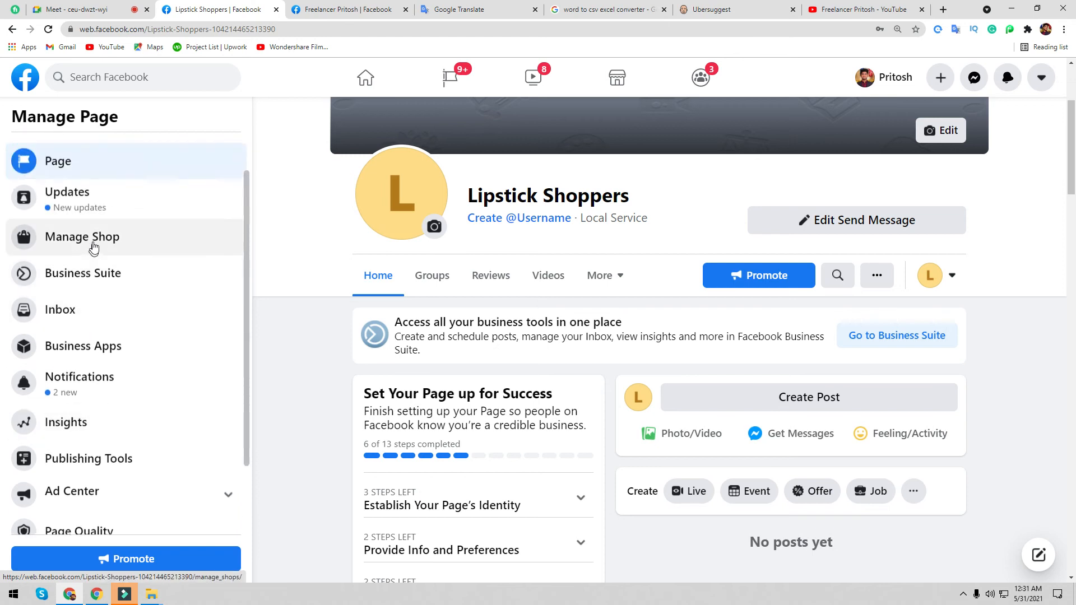
{"action": "left_click", "coordinate": [84, 316]}
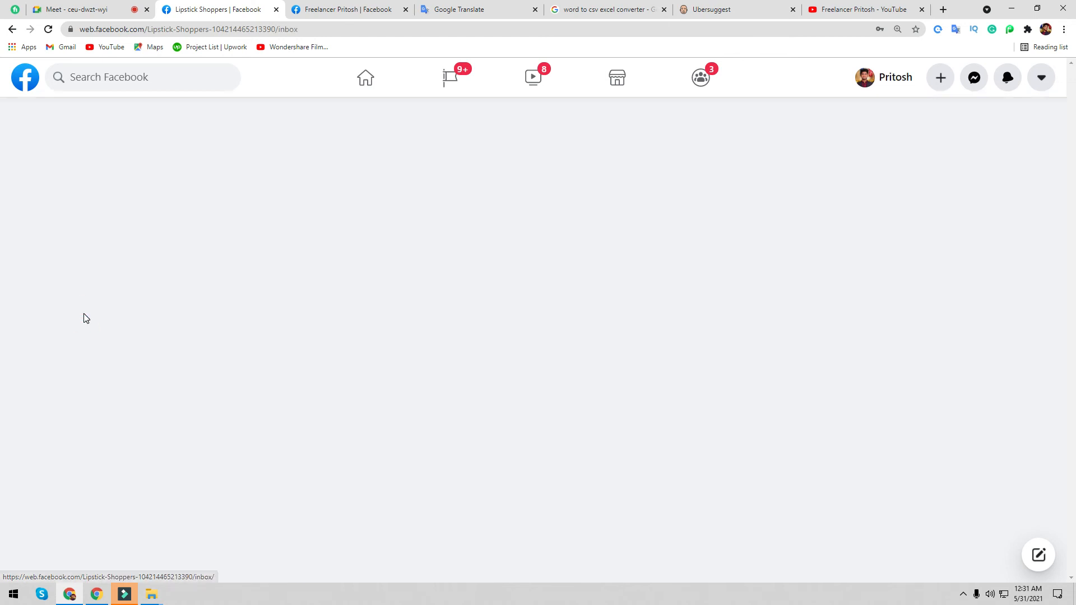
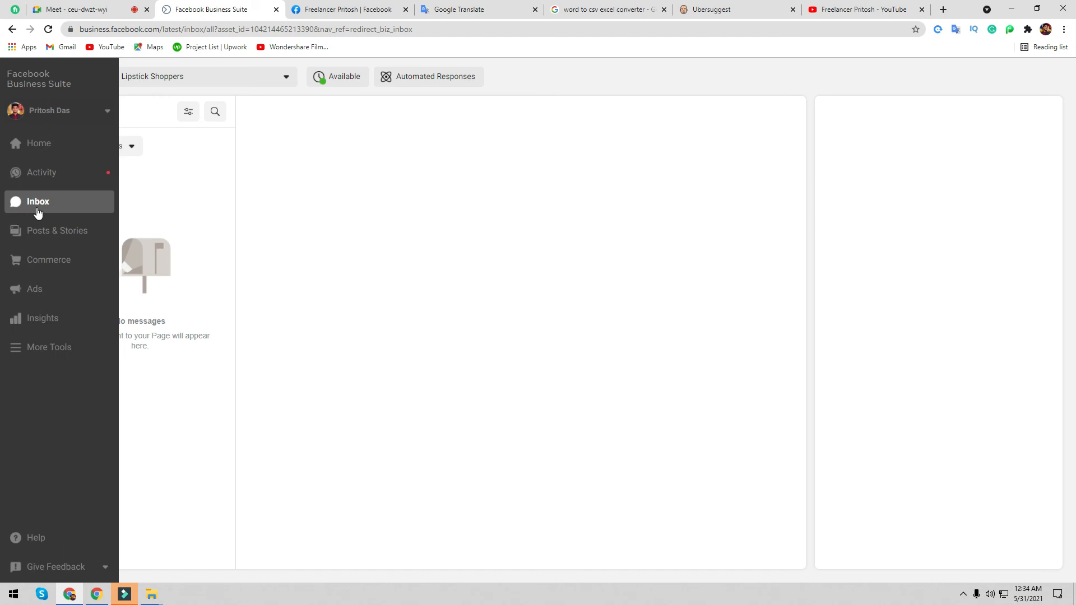
- Look over the Inbox message-type filter options, then close the list
{"action": "left_click", "coordinate": [113, 146]}
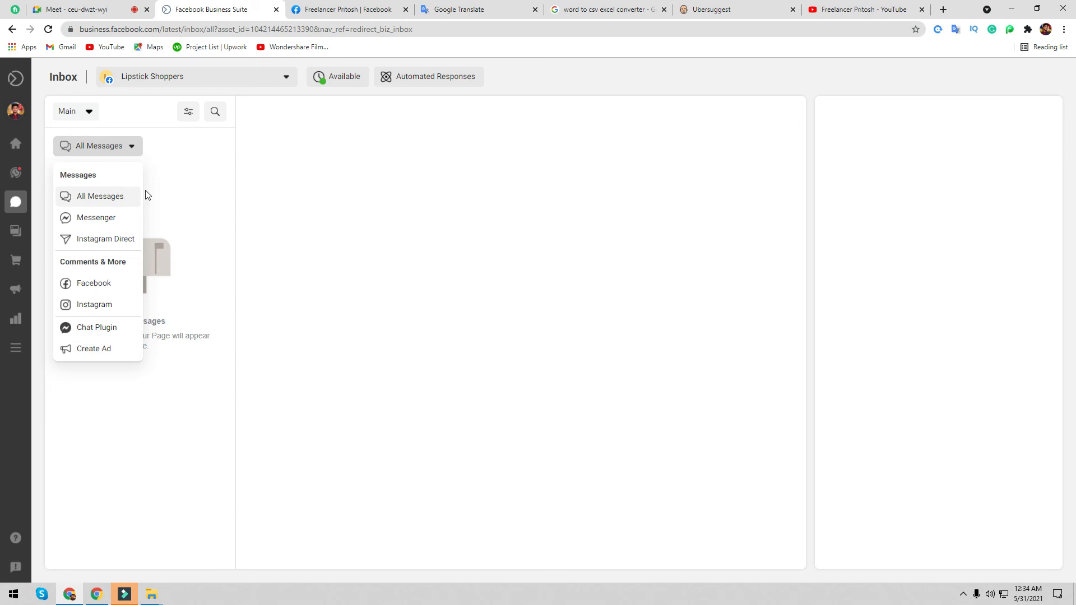
{"action": "left_click", "coordinate": [167, 188]}
{"action": "left_click", "coordinate": [189, 110]}
{"action": "left_click", "coordinate": [62, 111]}
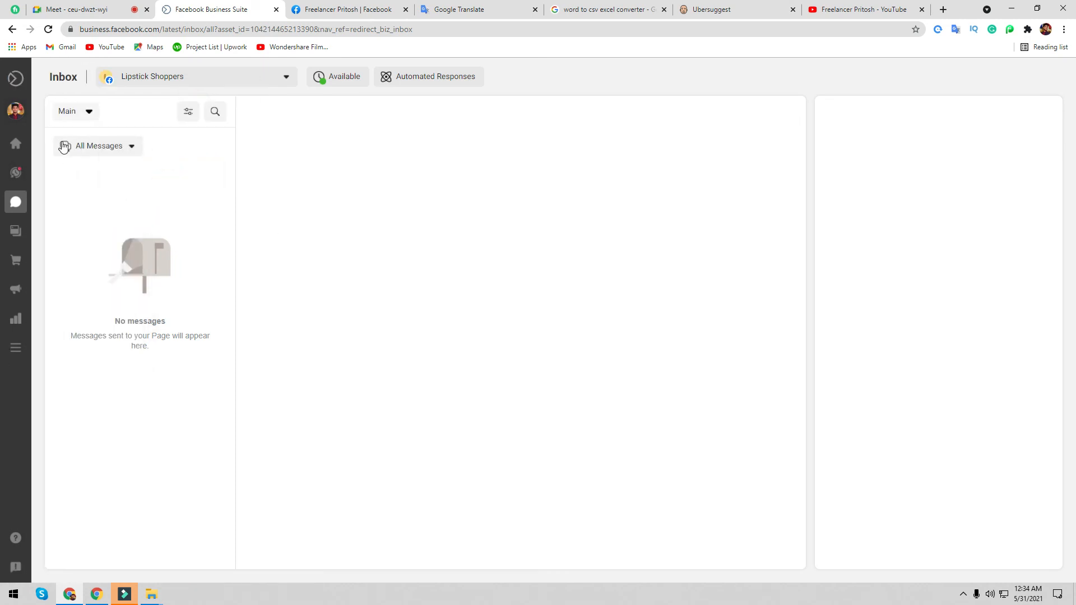
- Keep Lipstick Shoppers as the managed page and go to Automated Responses
{"action": "left_click", "coordinate": [185, 83]}
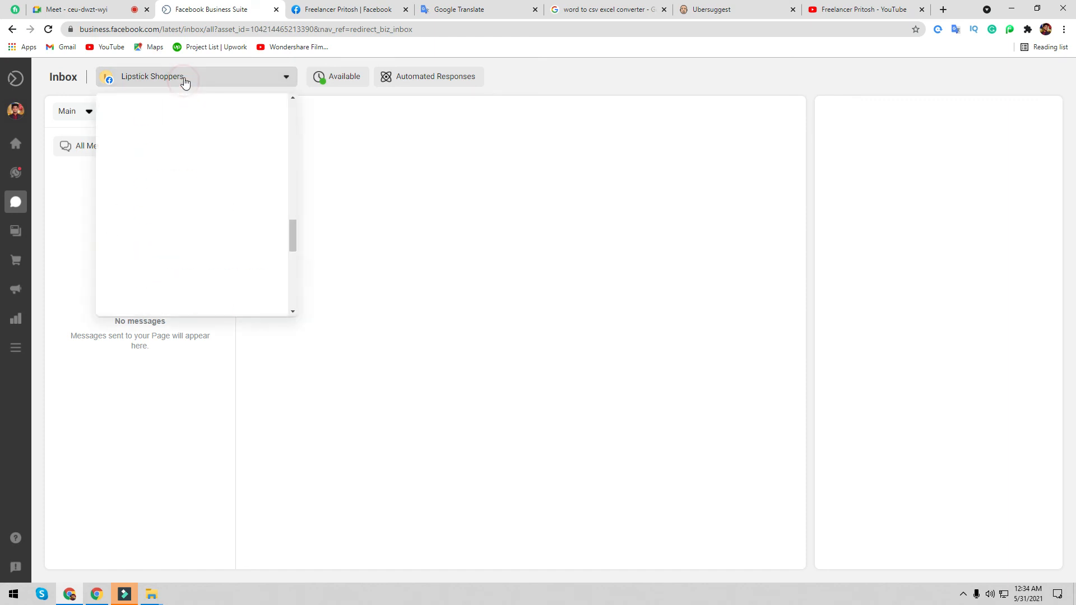
{"action": "left_click", "coordinate": [180, 79]}
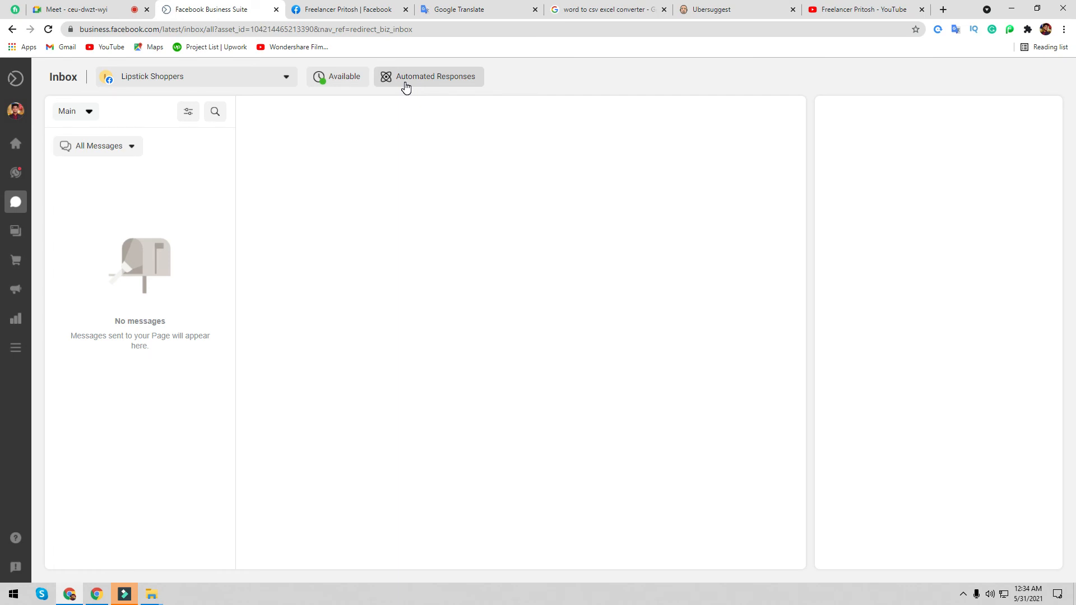
{"action": "left_click", "coordinate": [406, 84]}
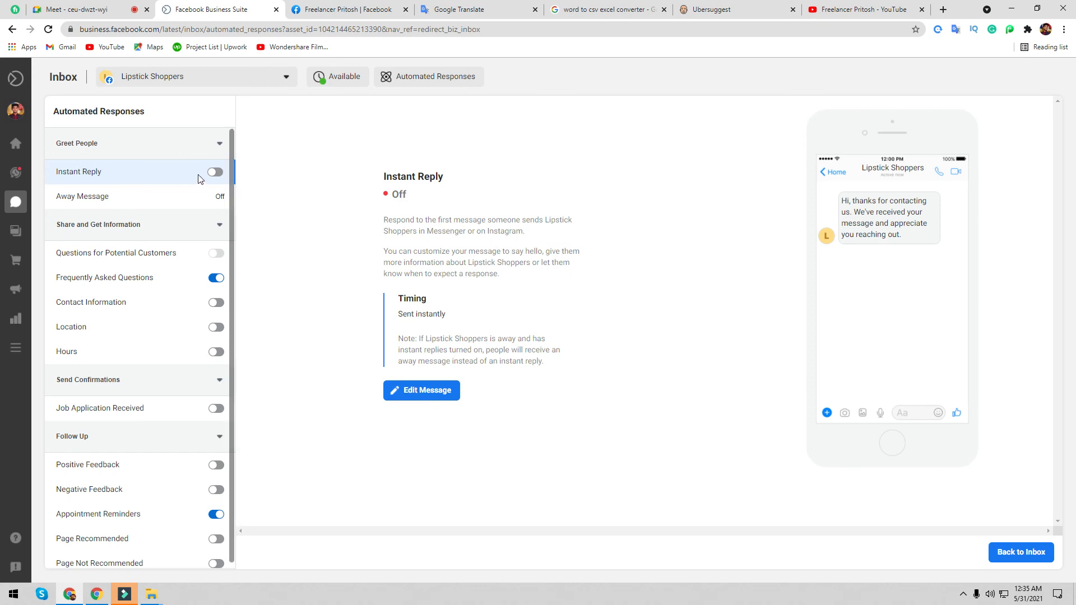
- Open the Instant Reply greeting in the message editor
{"action": "left_click", "coordinate": [421, 390]}
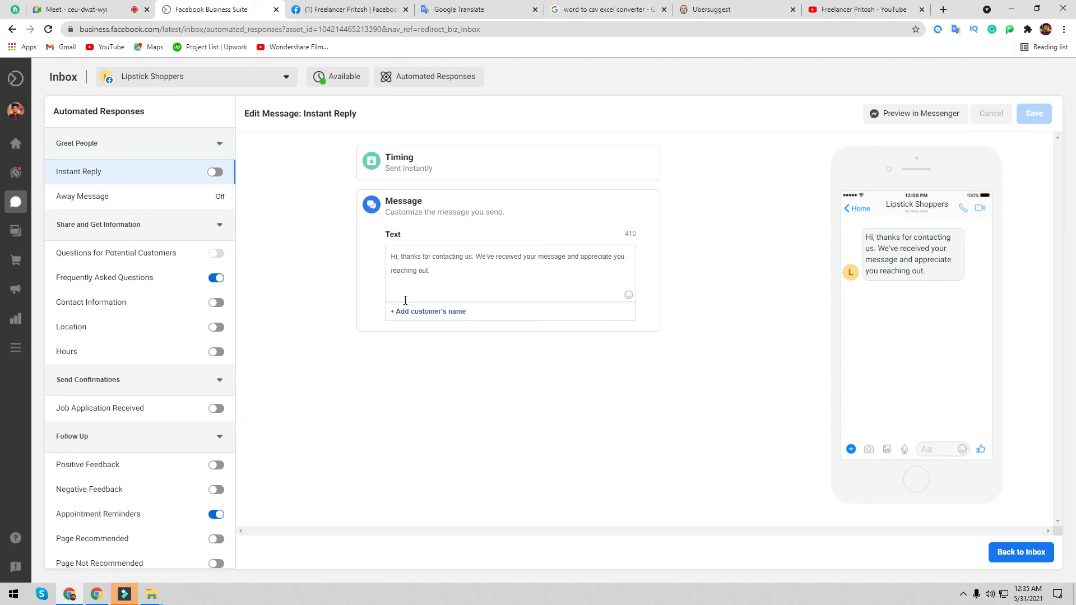
- Insert the recipient's full name after 'Hi,', save Instant Reply switched on, then view Away Message
{"action": "left_click", "coordinate": [430, 313]}
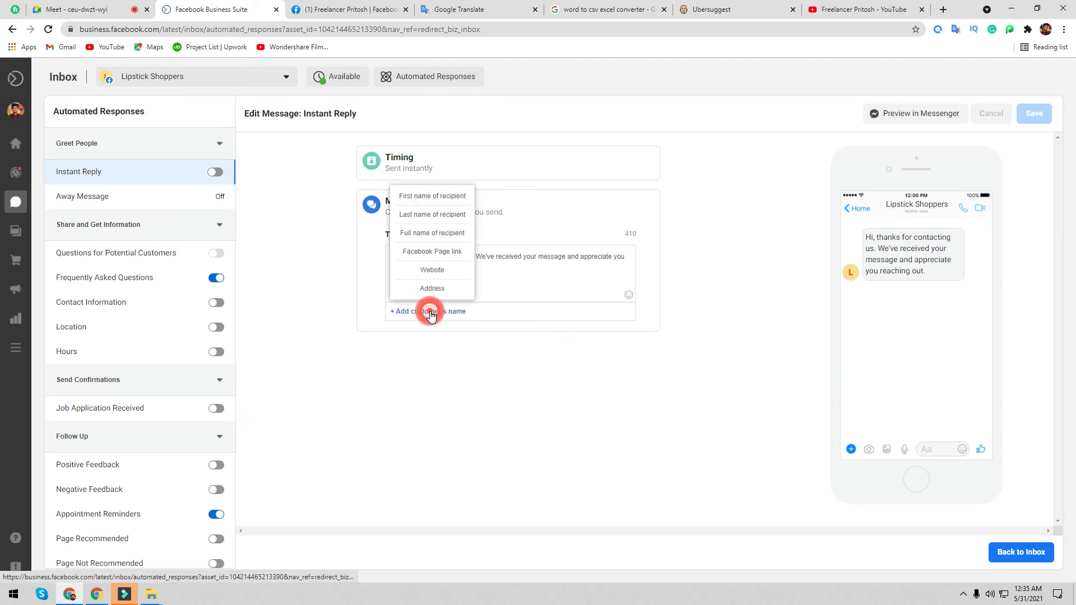
{"action": "left_click", "coordinate": [492, 338]}
{"action": "left_click", "coordinate": [400, 256]}
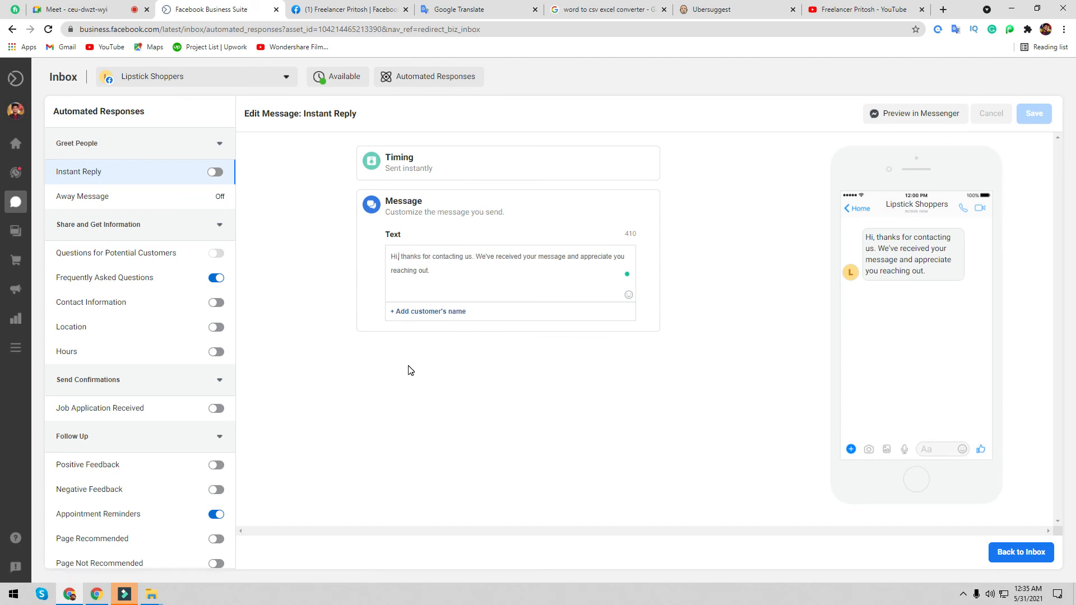
{"action": "key", "text": "ctrl+plus"}
{"action": "key", "text": "ctrl+plus"}
{"action": "key", "text": "ctrl+plus"}
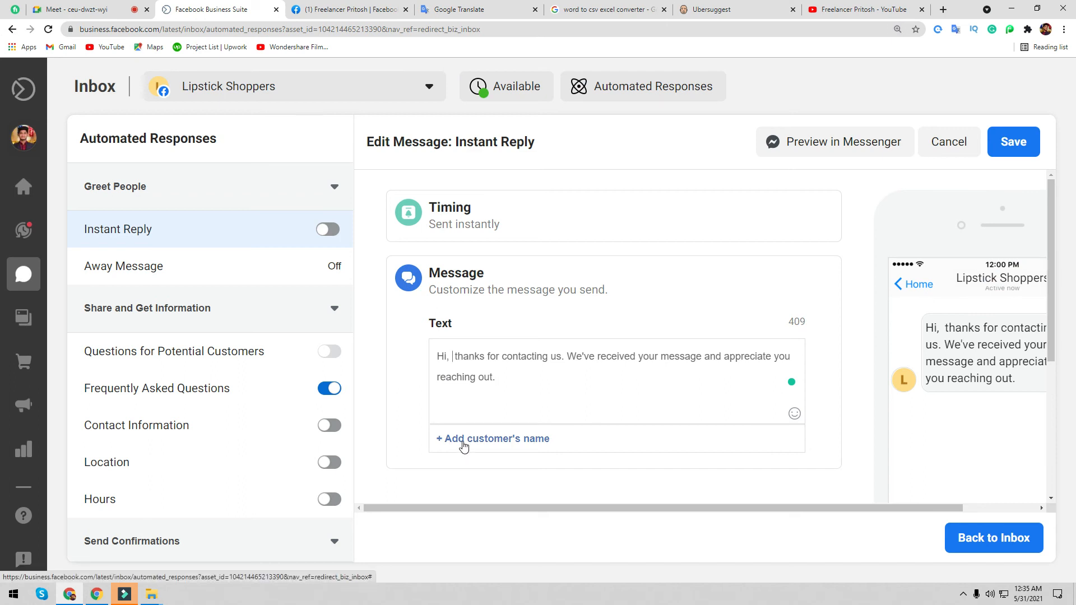
{"action": "left_click", "coordinate": [468, 440]}
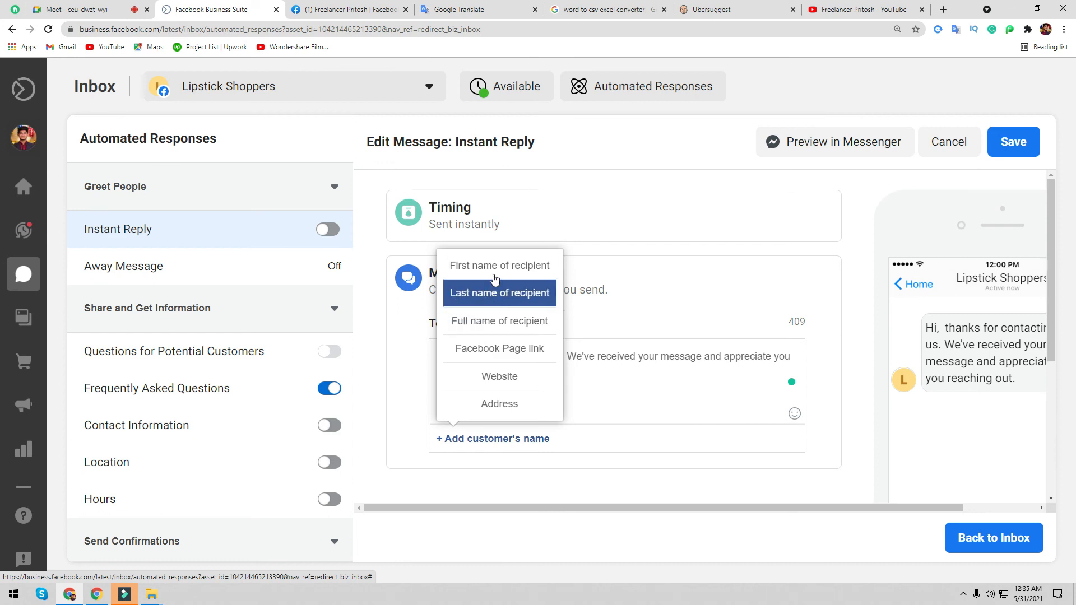
{"action": "left_click", "coordinate": [509, 321]}
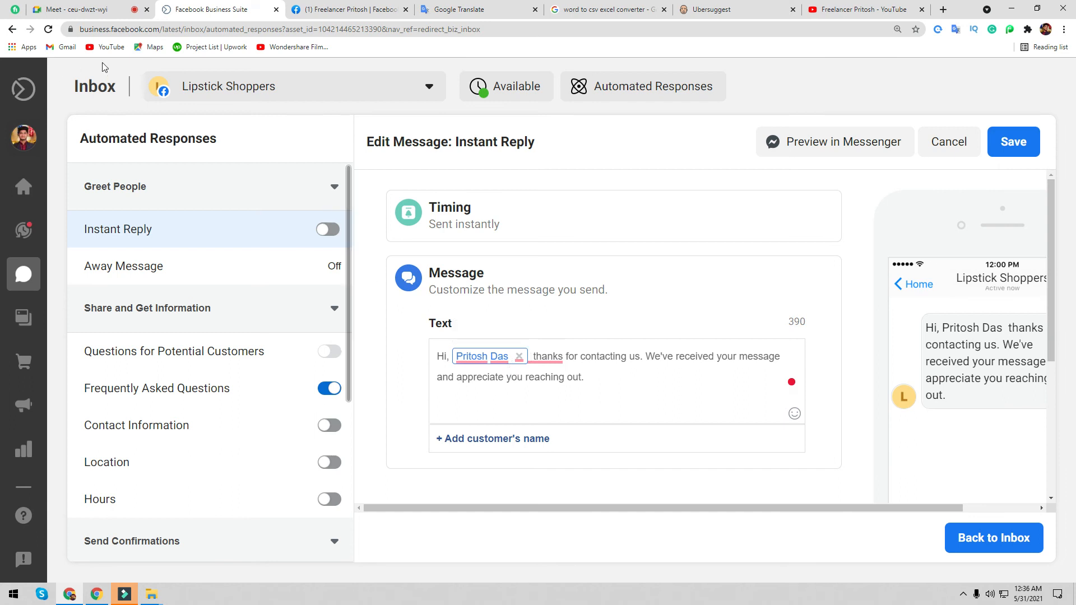
{"action": "mouse_move", "coordinate": [562, 357]}
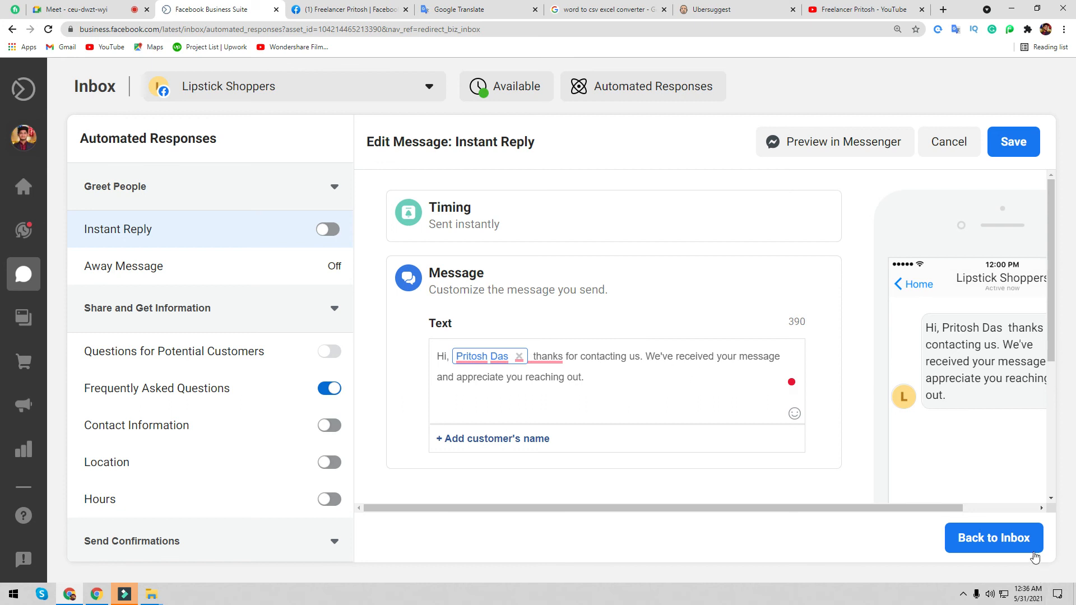
{"action": "left_click", "coordinate": [1019, 142]}
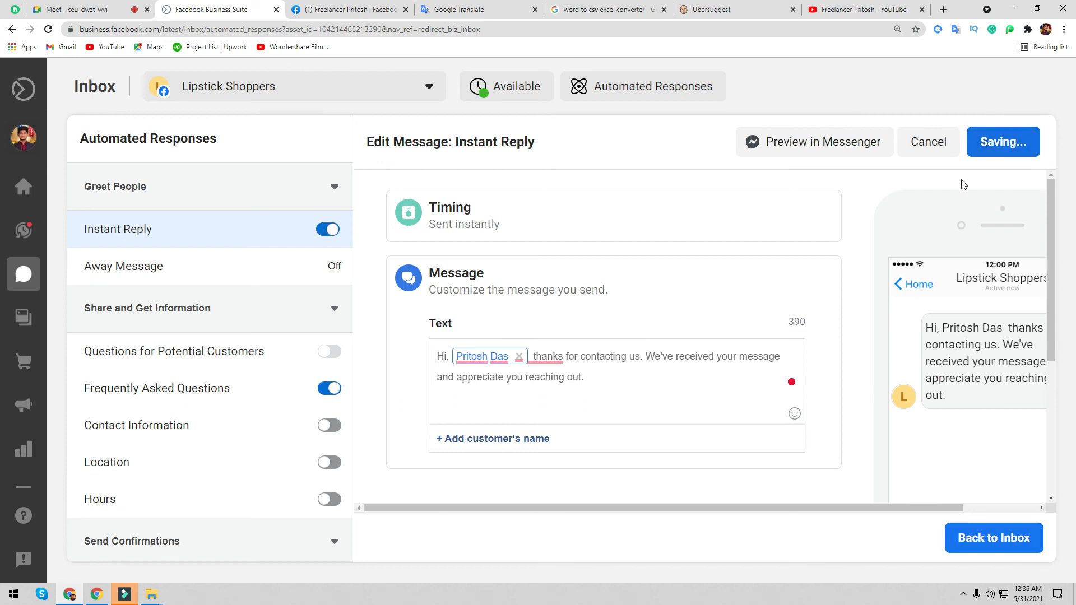
{"action": "left_click", "coordinate": [201, 272]}
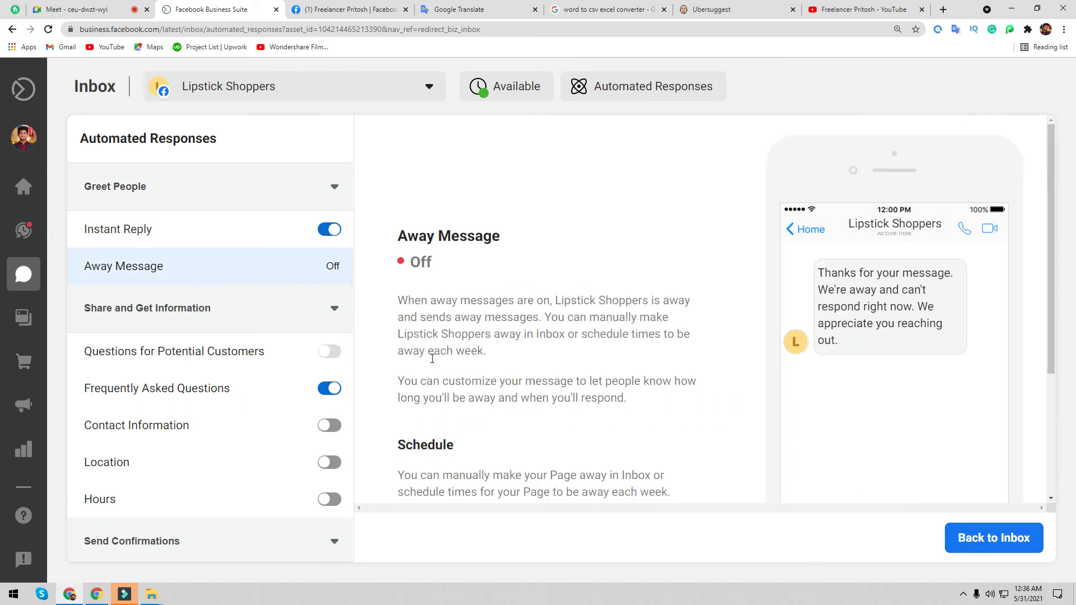
- Scroll through the automated responses and toggle the Location response on and back off
{"action": "scroll", "coordinate": [437, 371], "scroll_direction": "down", "scroll_amount": 4}
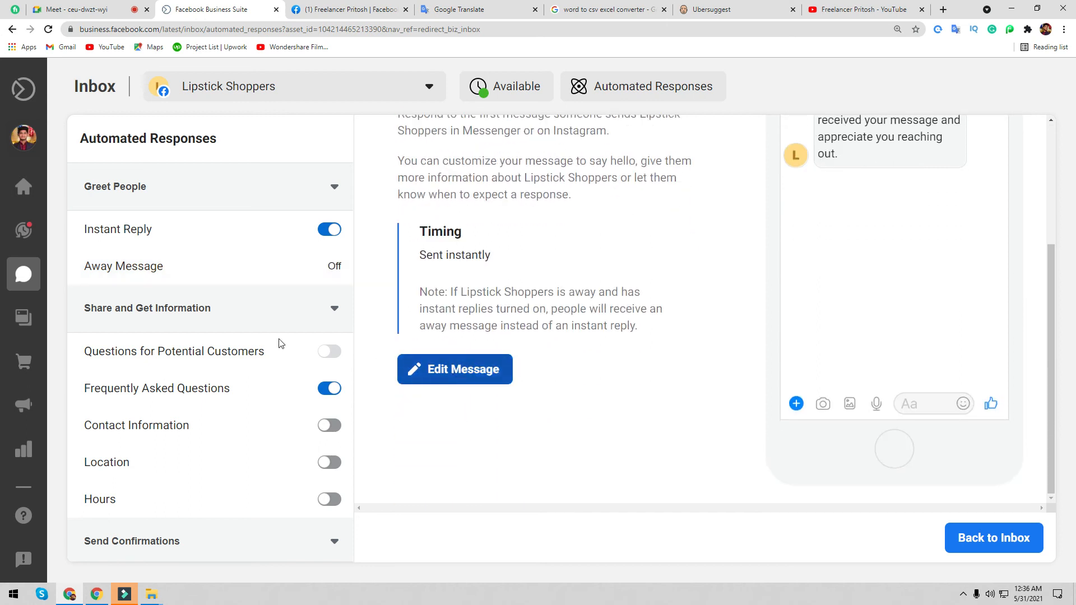
{"action": "scroll", "coordinate": [277, 344], "scroll_direction": "down", "scroll_amount": 3}
{"action": "scroll", "coordinate": [253, 345], "scroll_direction": "up", "scroll_amount": 3}
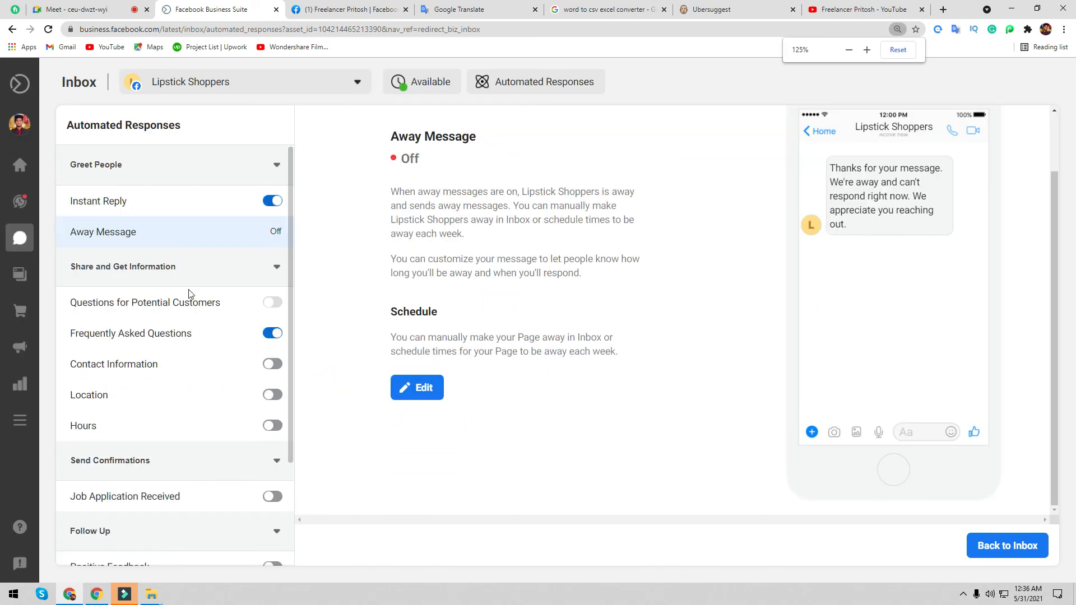
{"action": "scroll", "coordinate": [209, 301], "scroll_direction": "down", "scroll_amount": 3}
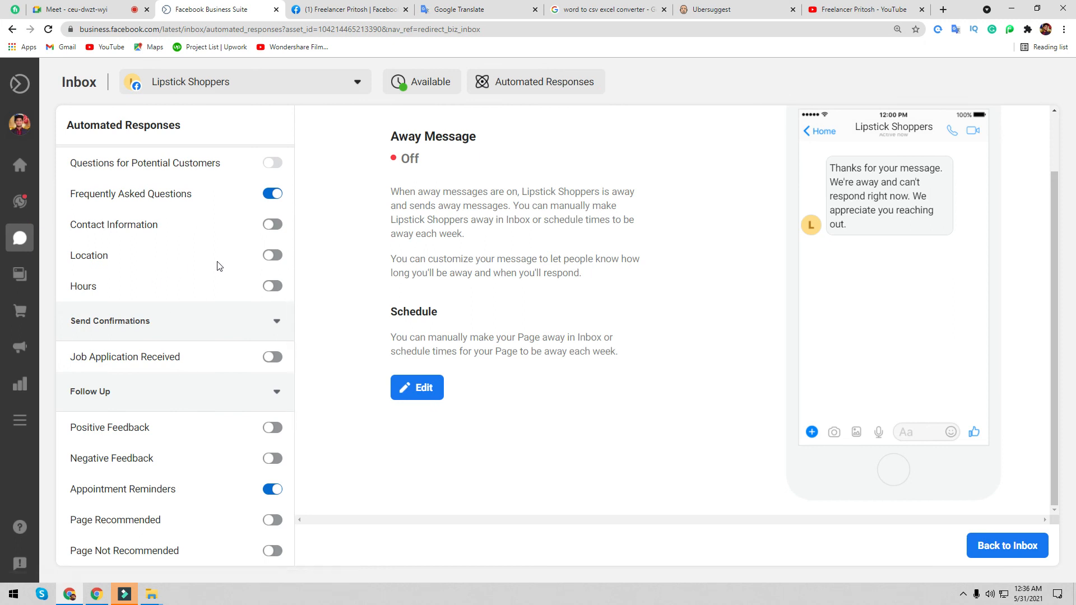
{"action": "left_click", "coordinate": [278, 258]}
{"action": "left_click", "coordinate": [277, 258]}
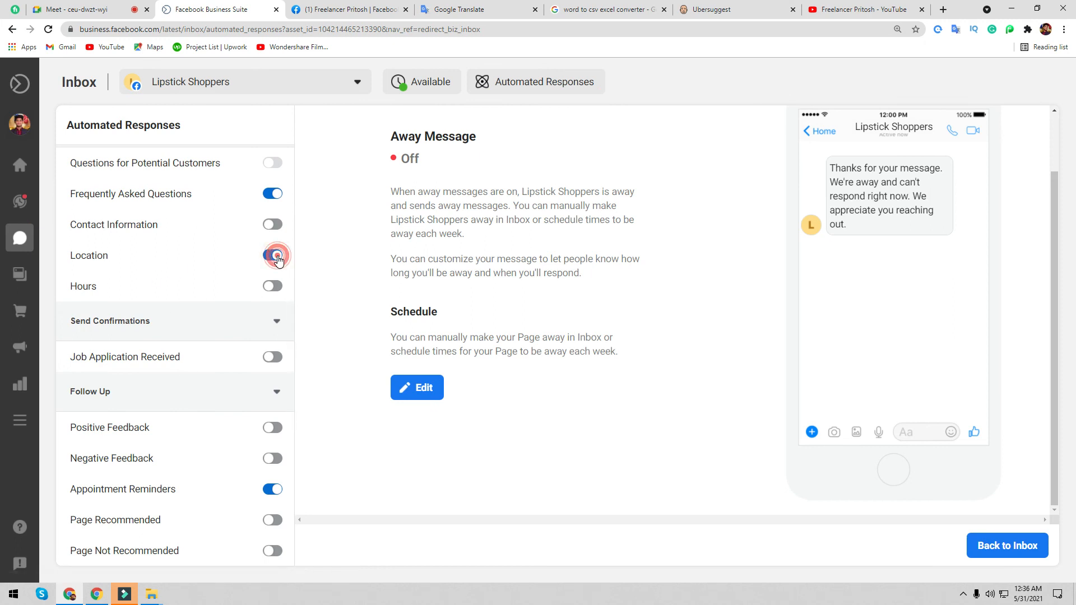
{"action": "scroll", "coordinate": [205, 474], "scroll_direction": "up", "scroll_amount": 2}
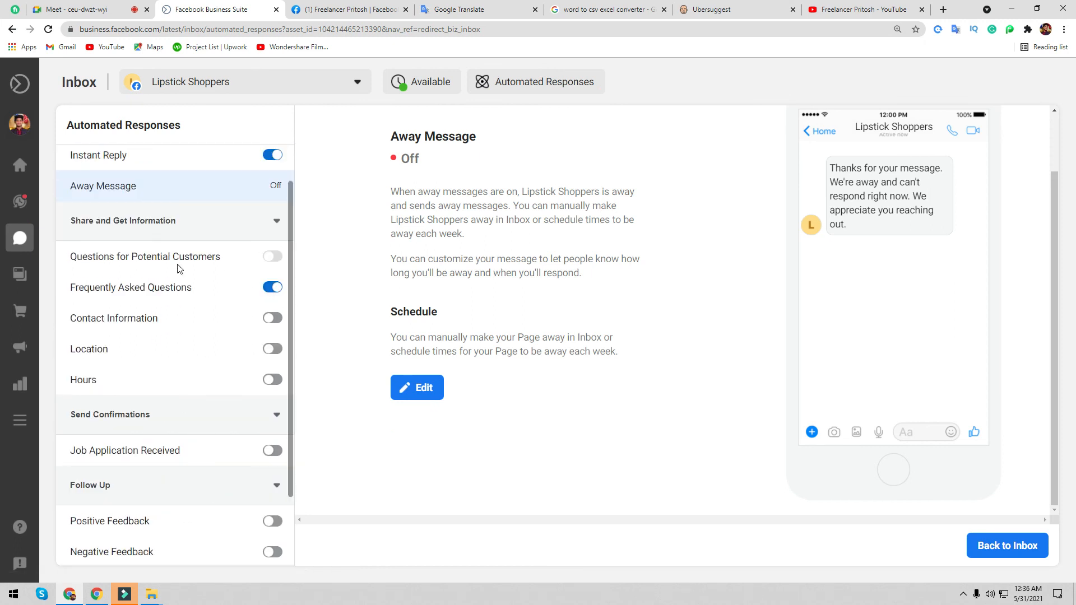
- Explore Questions for Potential Customers and its message editor, then return to Instant Reply
{"action": "left_click", "coordinate": [237, 262]}
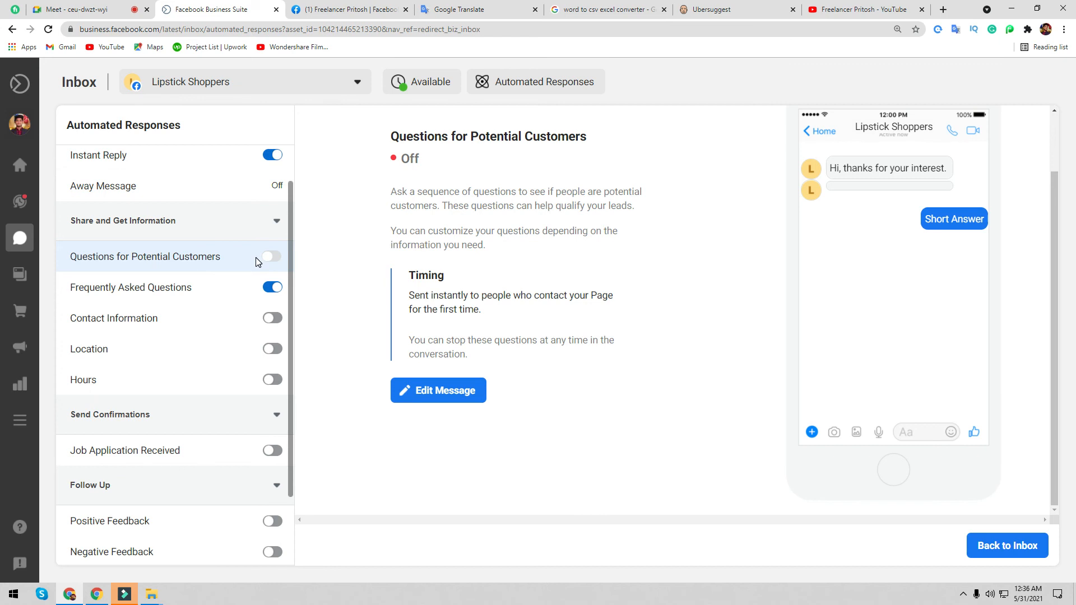
{"action": "left_click", "coordinate": [270, 256]}
{"action": "left_click", "coordinate": [269, 259]}
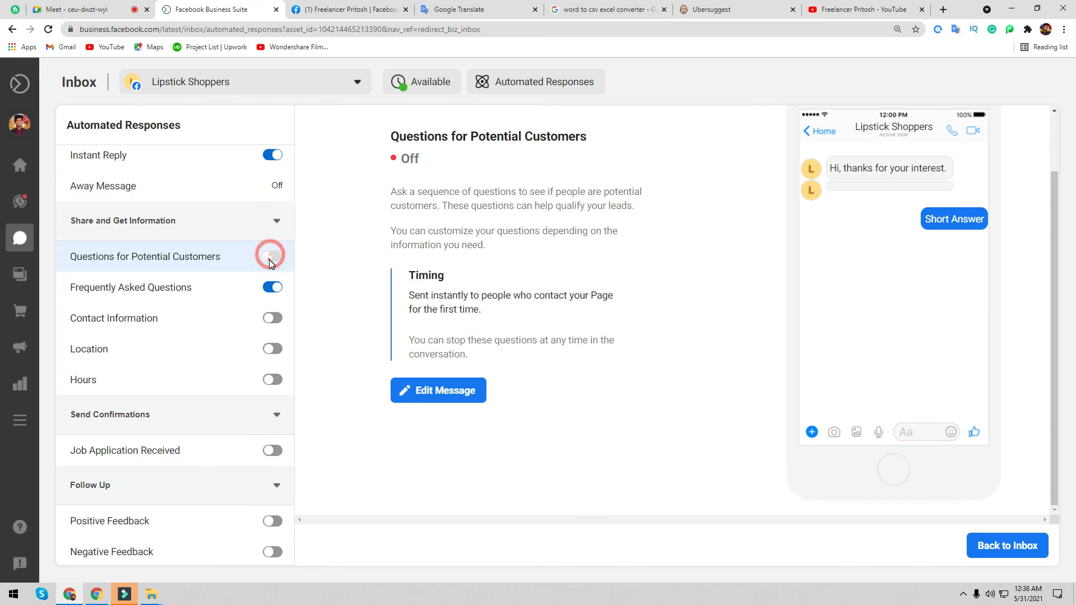
{"action": "left_click", "coordinate": [426, 390]}
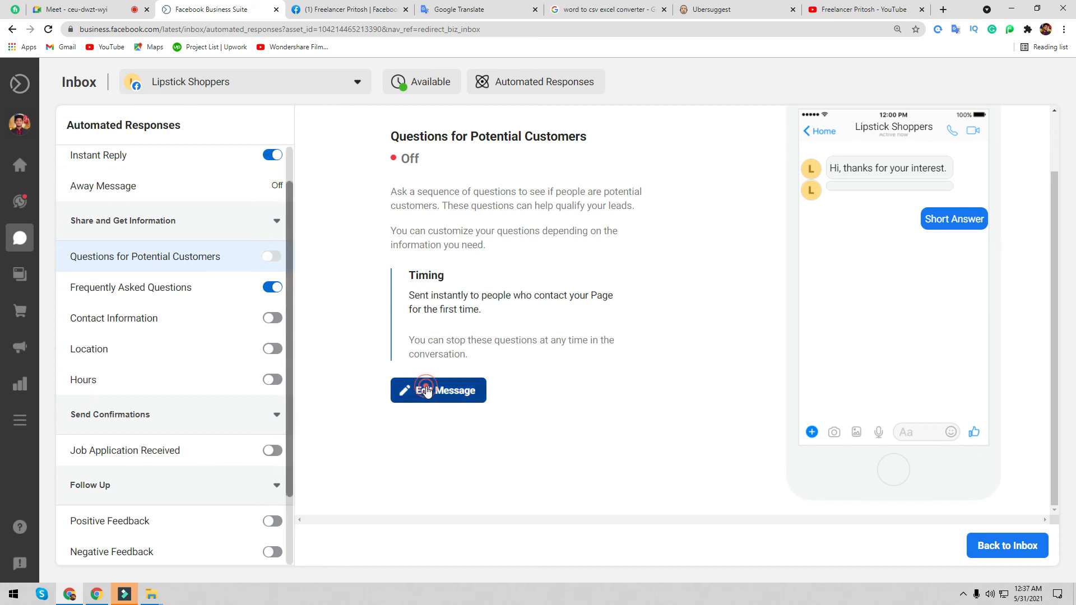
{"action": "left_click", "coordinate": [270, 259]}
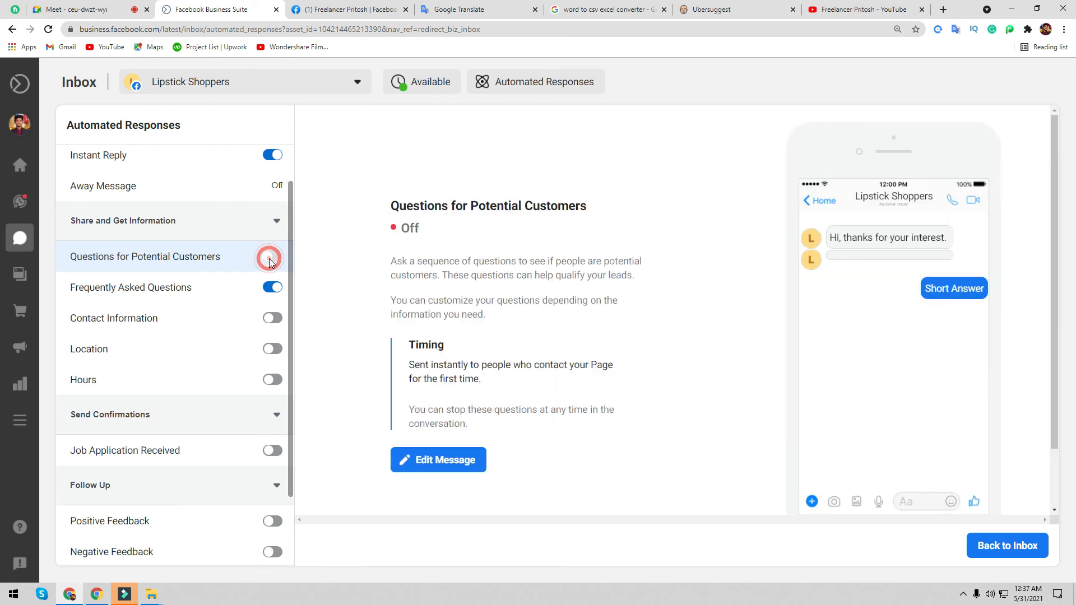
{"action": "left_click", "coordinate": [447, 470]}
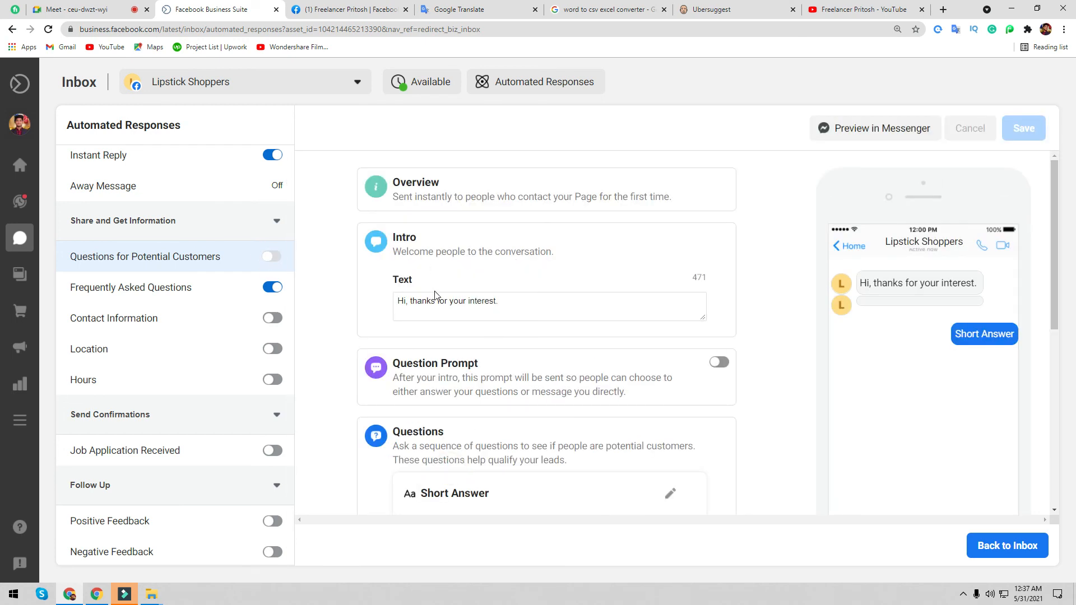
{"action": "scroll", "coordinate": [432, 271], "scroll_direction": "down", "scroll_amount": 2}
{"action": "left_click", "coordinate": [509, 208]}
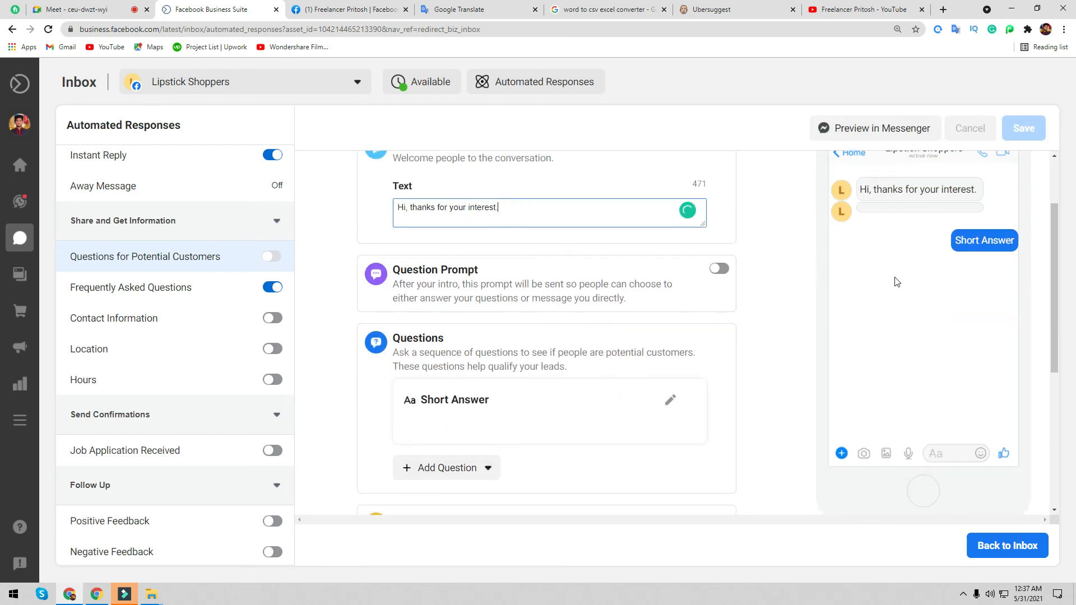
{"action": "scroll", "coordinate": [193, 254], "scroll_direction": "up", "scroll_amount": 1}
{"action": "left_click", "coordinate": [190, 203]}
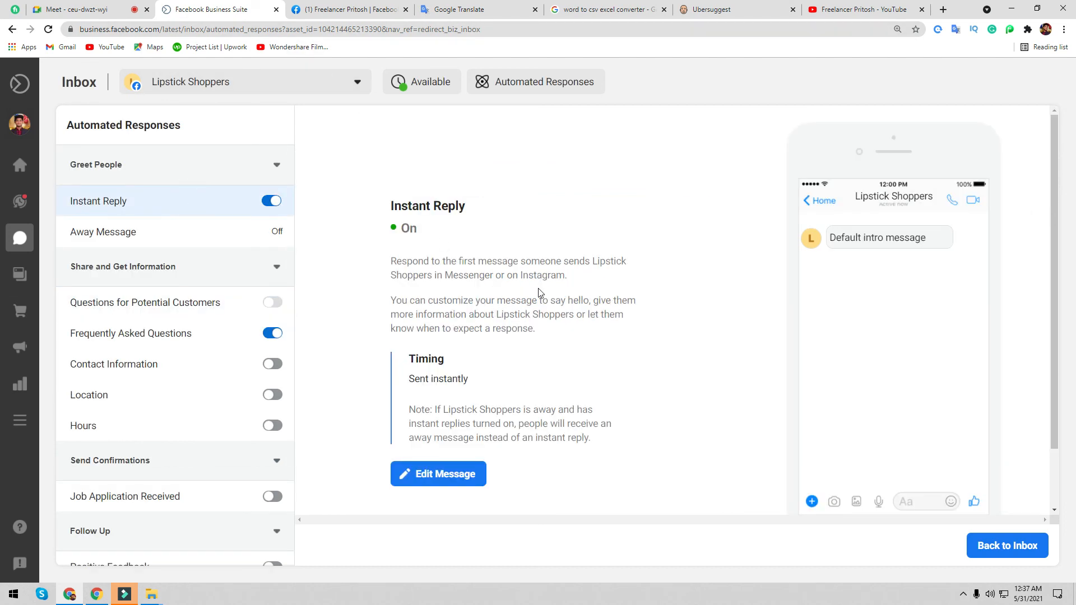
- Navigate back to the Lipstick Shoppers Facebook page, then select the Google Translate tab's address
{"action": "left_click", "coordinate": [328, 11]}
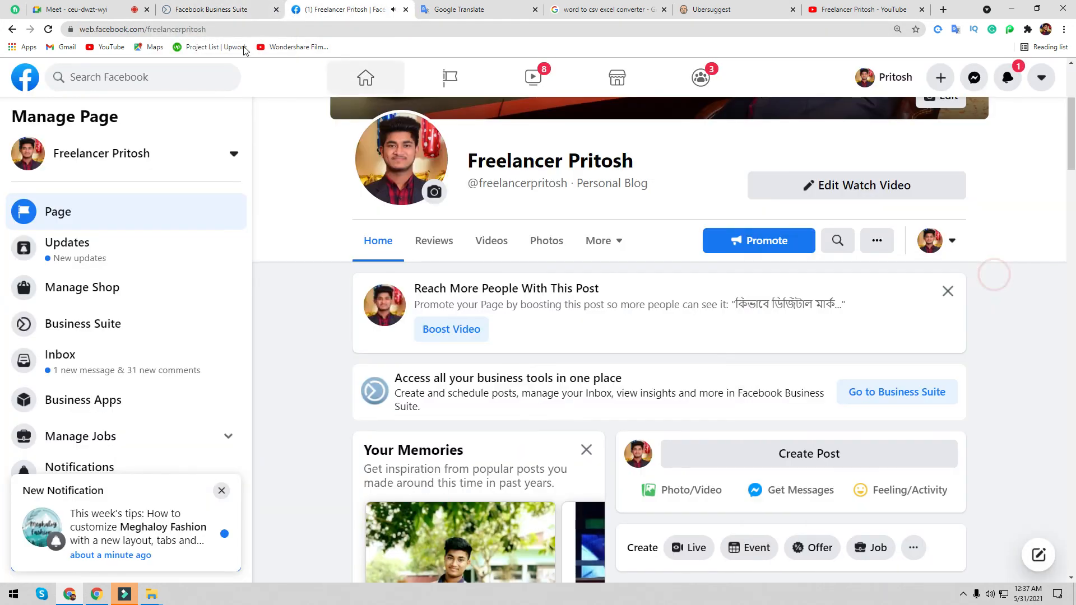
{"action": "left_click", "coordinate": [202, 7]}
{"action": "left_click", "coordinate": [8, 31]}
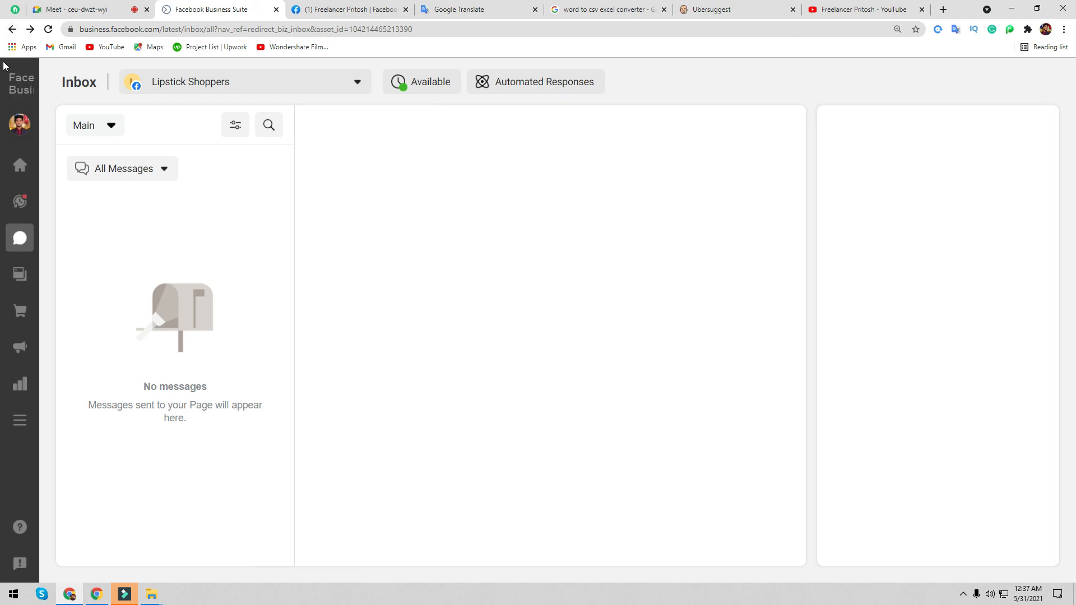
{"action": "left_click", "coordinate": [13, 30]}
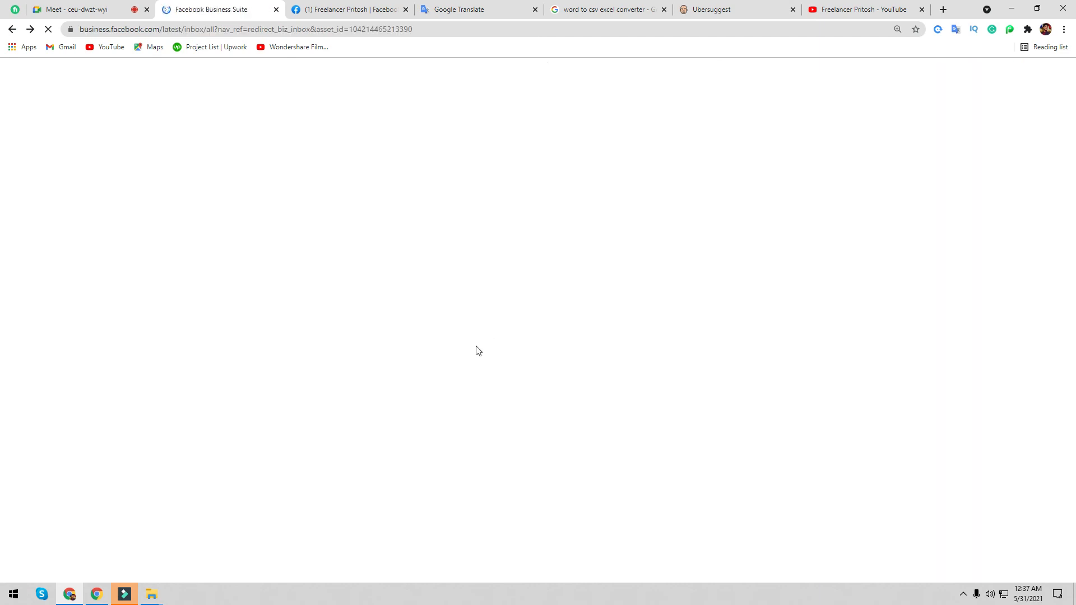
{"action": "left_click", "coordinate": [12, 30]}
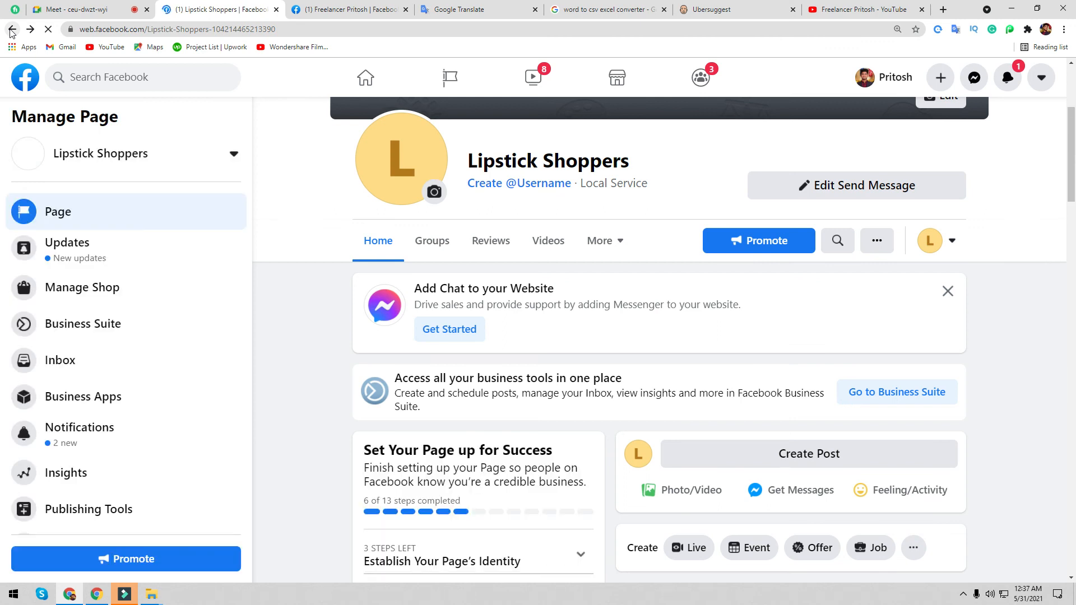
{"action": "scroll", "coordinate": [454, 230], "scroll_direction": "up", "scroll_amount": 4}
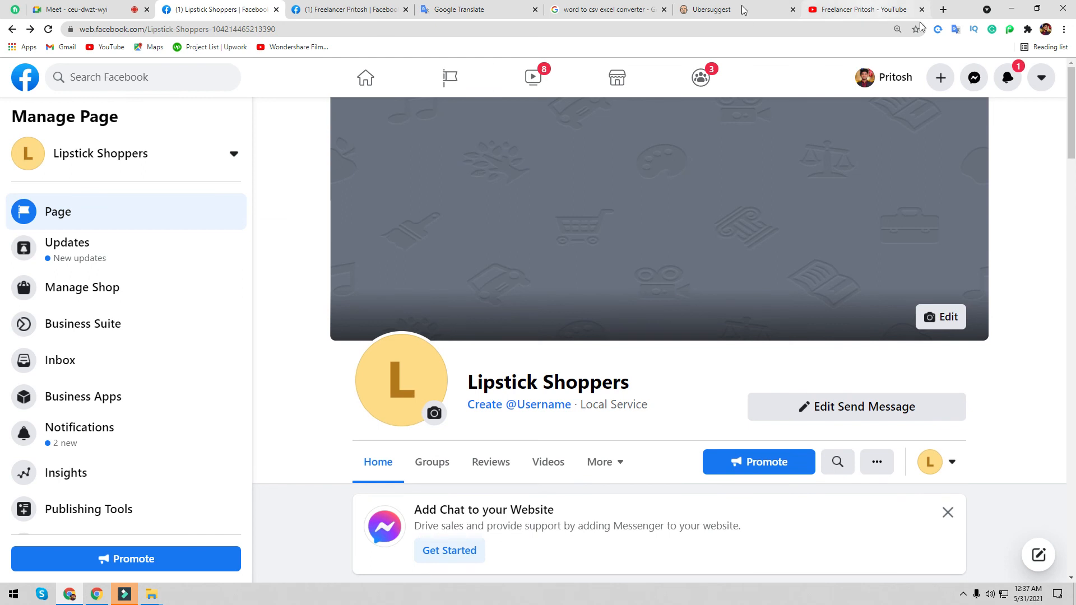
{"action": "left_click", "coordinate": [466, 9]}
{"action": "left_click", "coordinate": [458, 28]}
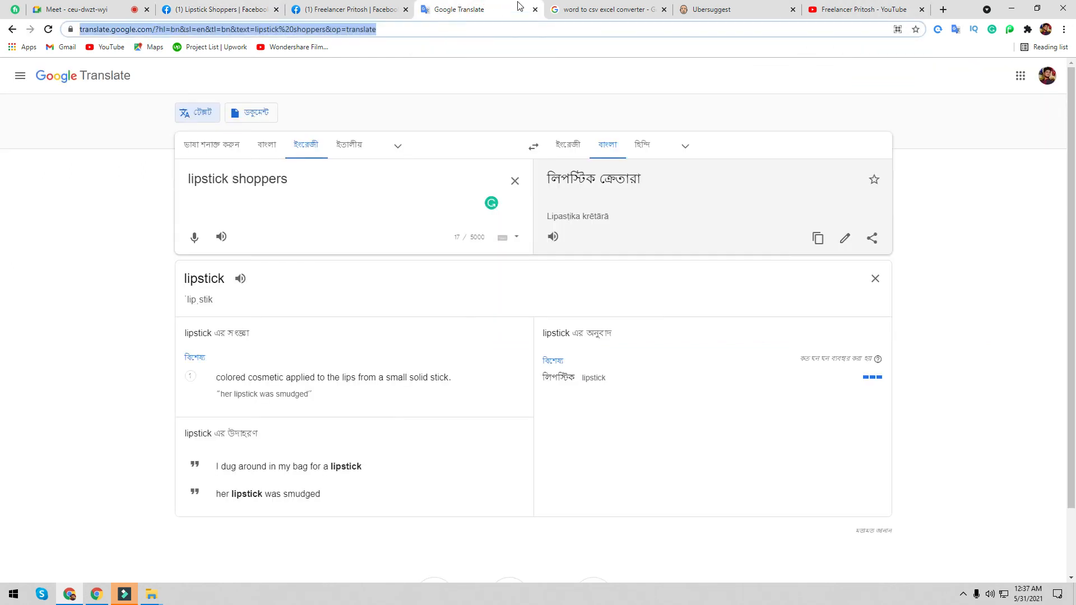
- Search Google for 'logo maker free' from the address bar suggestion
{"action": "left_click", "coordinate": [552, 9]}
{"action": "left_click", "coordinate": [532, 33]}
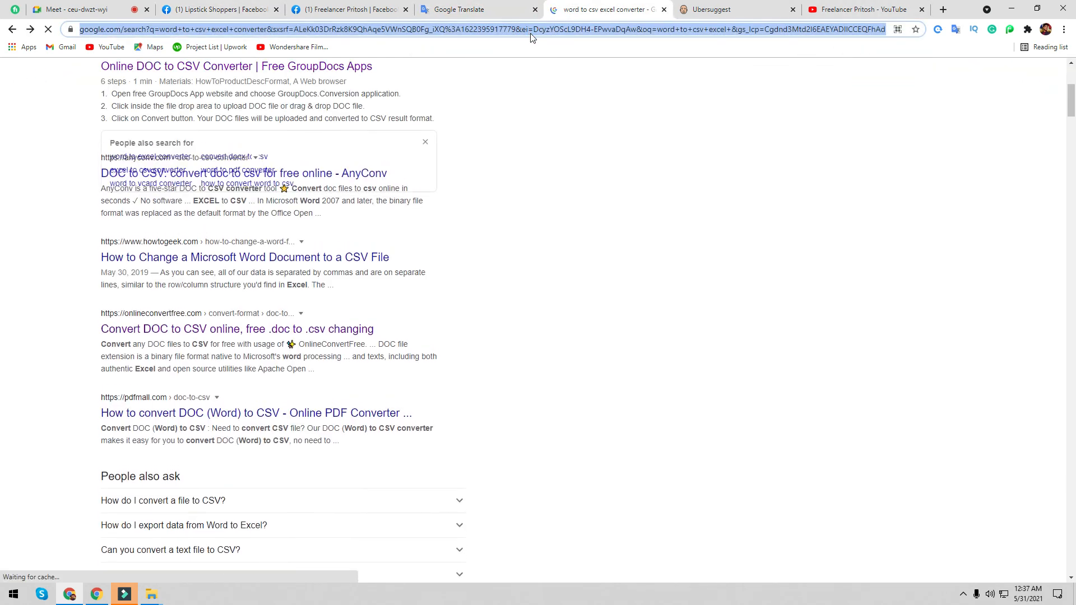
{"action": "type", "text": "lo"}
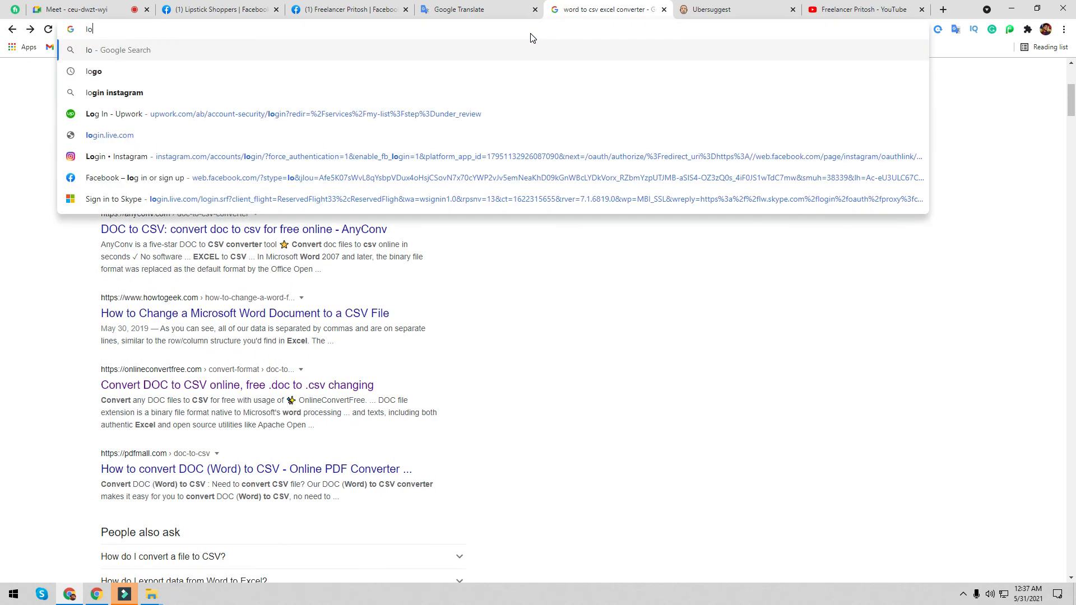
{"action": "type", "text": "gl ,"}
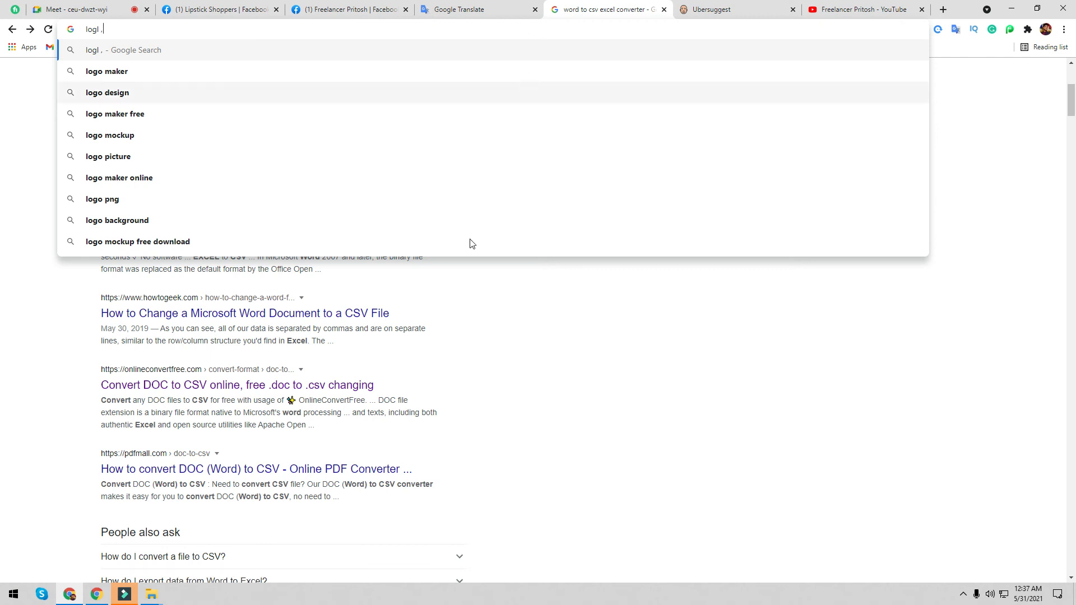
{"action": "left_click", "coordinate": [112, 119]}
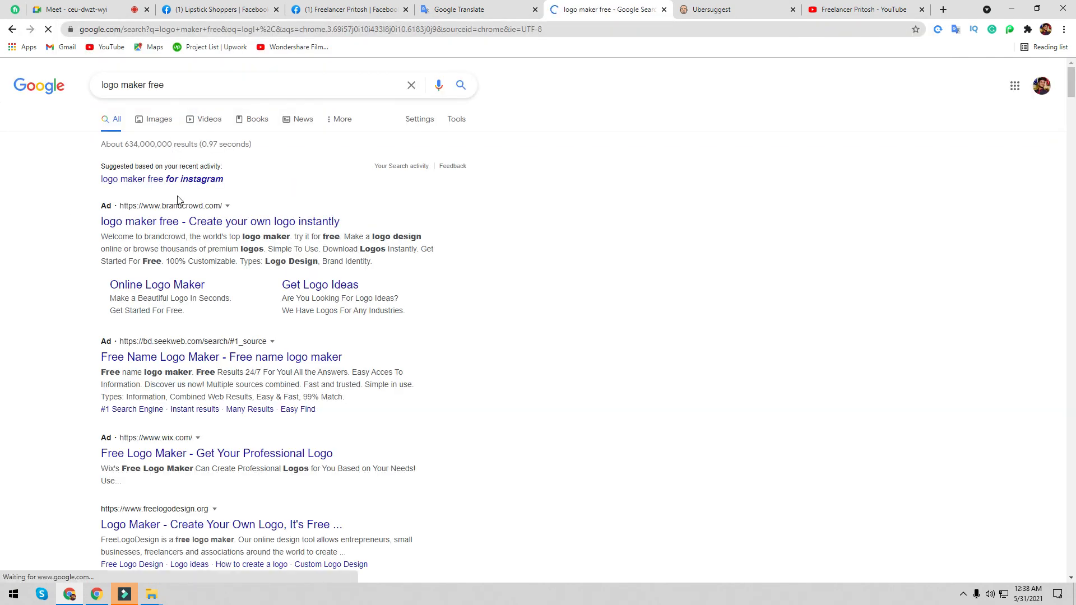
{"action": "scroll", "coordinate": [273, 467], "scroll_direction": "down", "scroll_amount": 5}
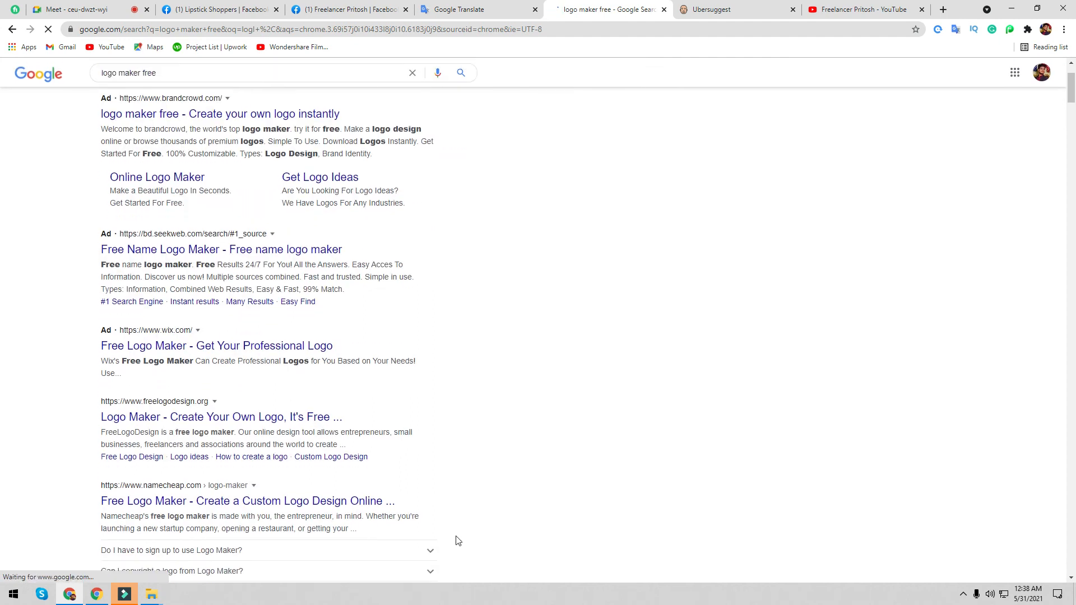
{"action": "scroll", "coordinate": [157, 250], "scroll_direction": "down", "scroll_amount": 3}
- Open the LogoMaker.com result and check the Lipstick Shoppers page notifications
{"action": "left_click", "coordinate": [204, 302]}
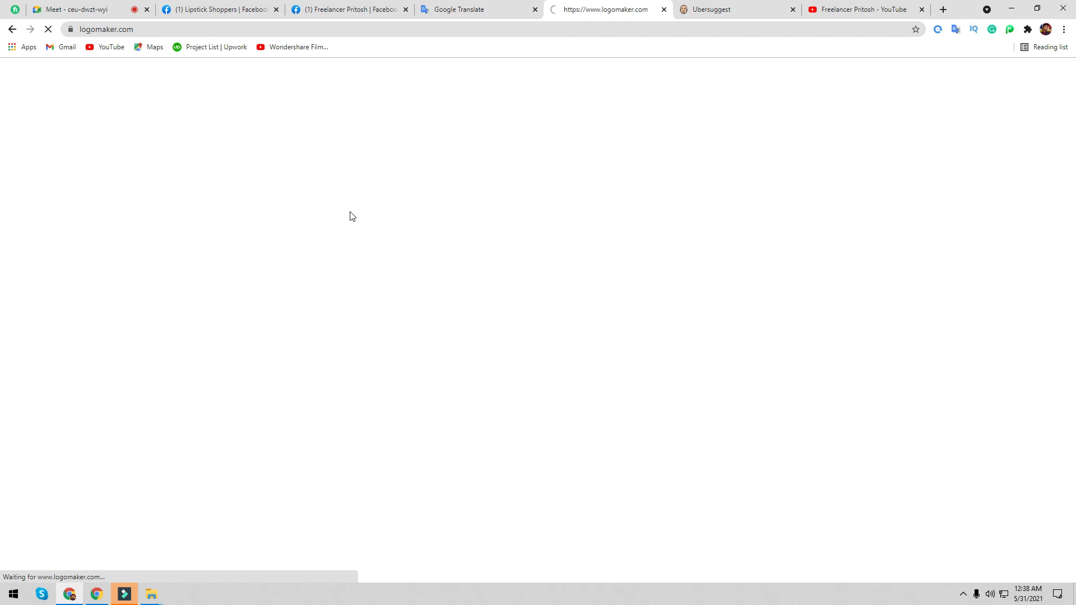
{"action": "left_click", "coordinate": [267, 12]}
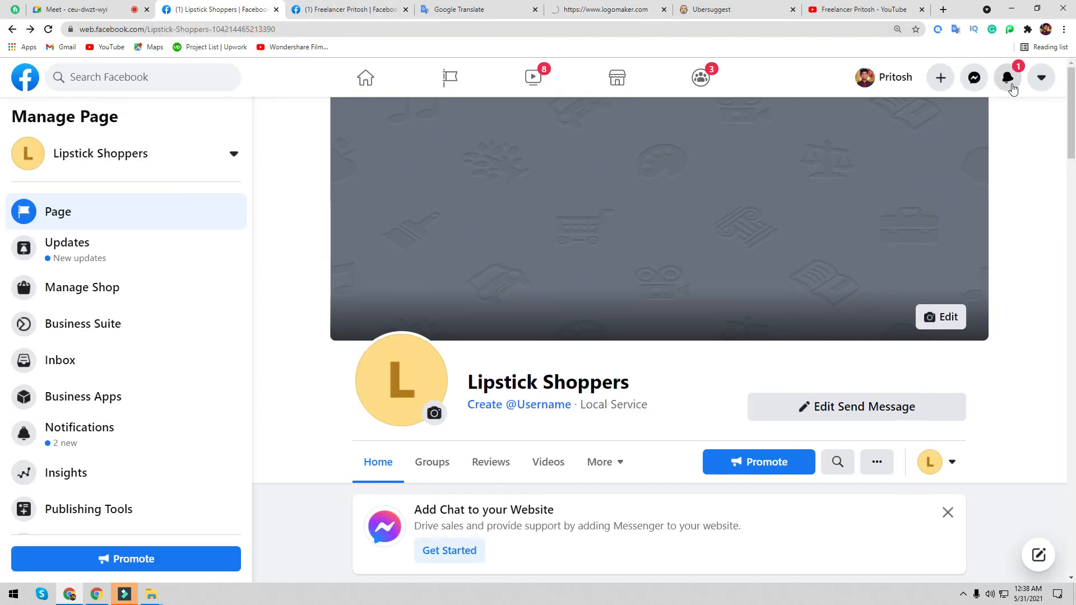
{"action": "left_click", "coordinate": [1008, 78]}
{"action": "left_click", "coordinate": [1008, 78]}
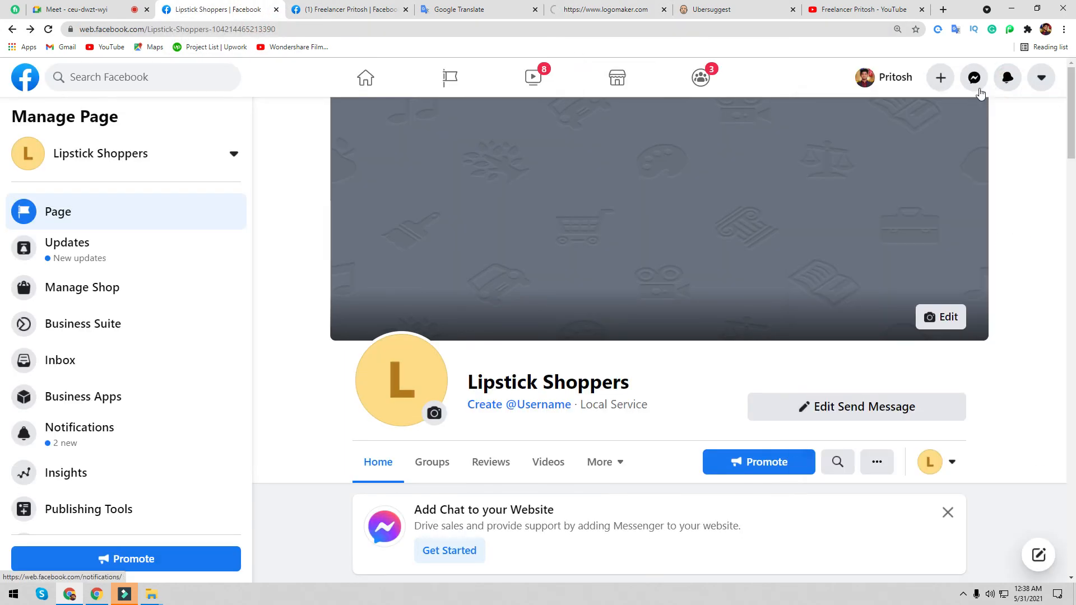
{"action": "left_click", "coordinate": [1005, 78]}
{"action": "left_click", "coordinate": [1004, 78]}
{"action": "left_click", "coordinate": [1004, 78]}
{"action": "left_click", "coordinate": [1004, 78]}
- Return to the LogoMaker page, then go back to the logo maker search results
{"action": "left_click", "coordinate": [594, 11]}
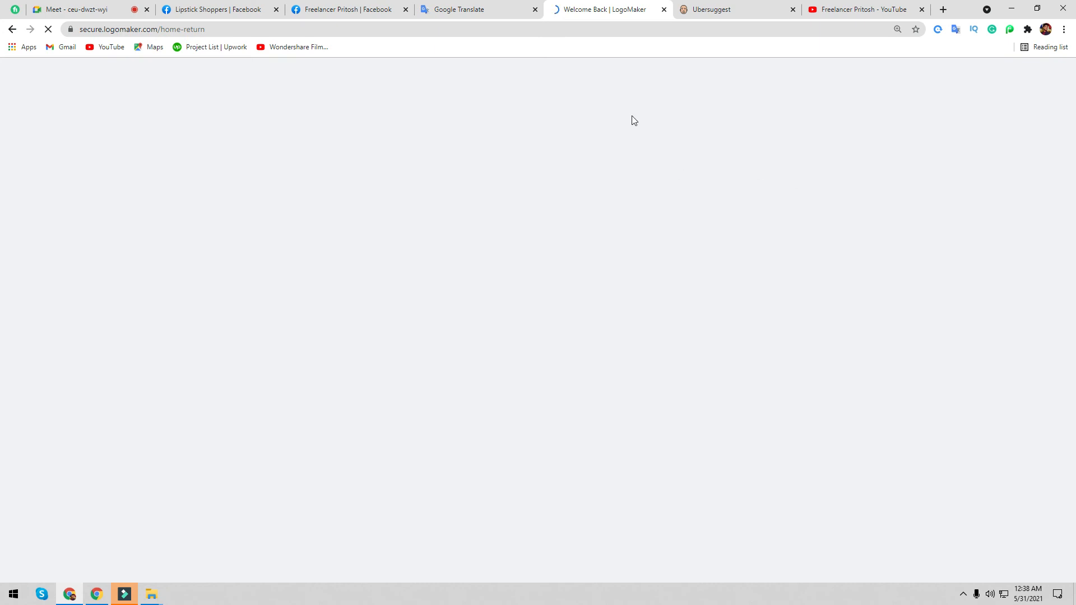
{"action": "left_click", "coordinate": [12, 29]}
{"action": "scroll", "coordinate": [213, 365], "scroll_direction": "down", "scroll_amount": 13}
{"action": "scroll", "coordinate": [204, 348], "scroll_direction": "up", "scroll_amount": 1}
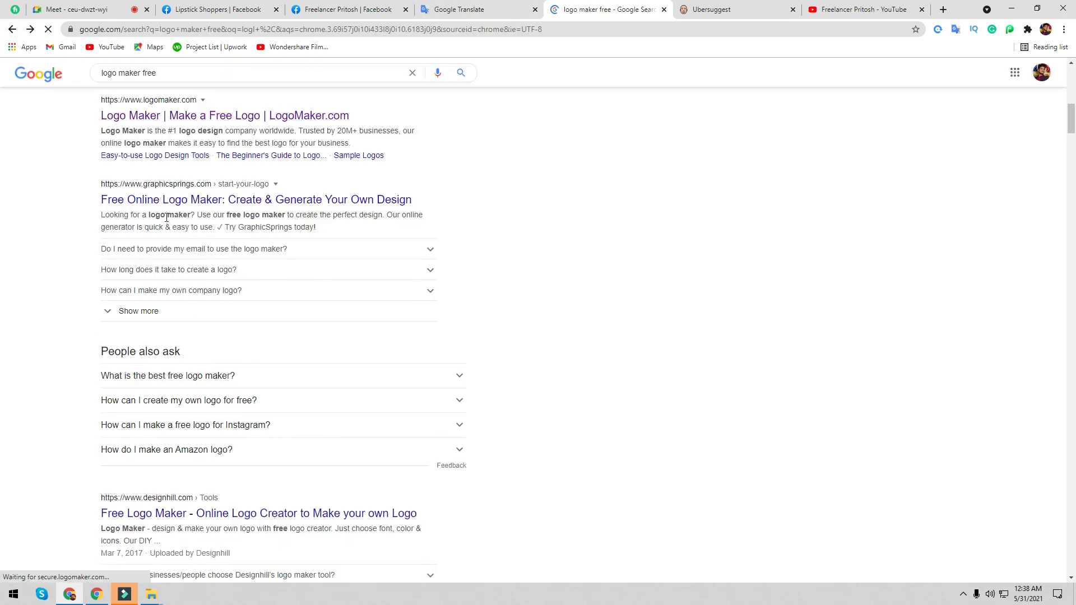
- Open the GraphicSprings result, start 'Create Your Logo', and close the two Downloads windows
{"action": "left_click", "coordinate": [160, 266]}
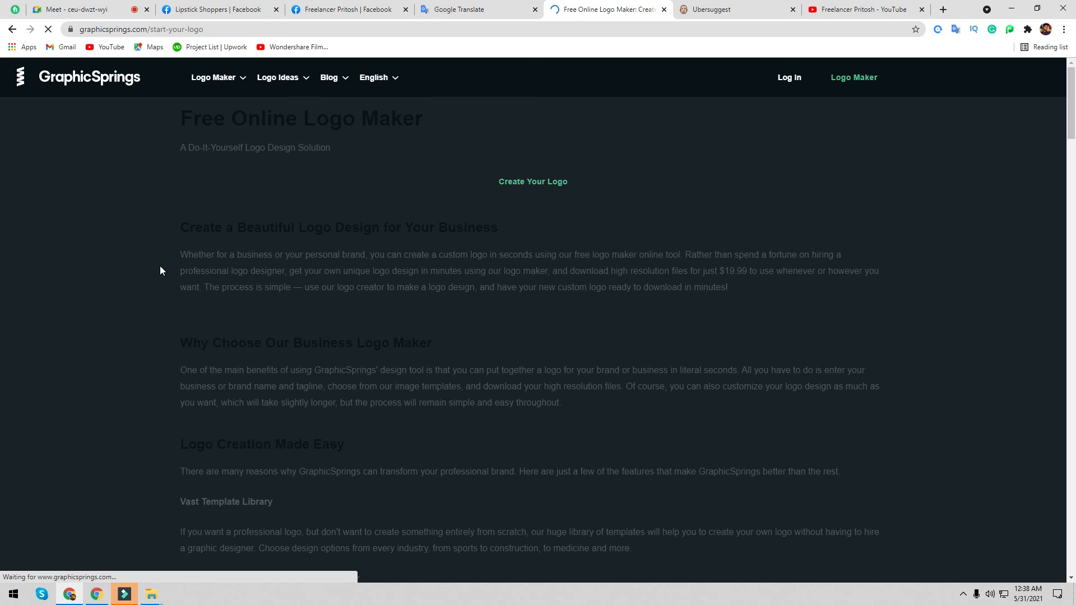
{"action": "left_click", "coordinate": [525, 185]}
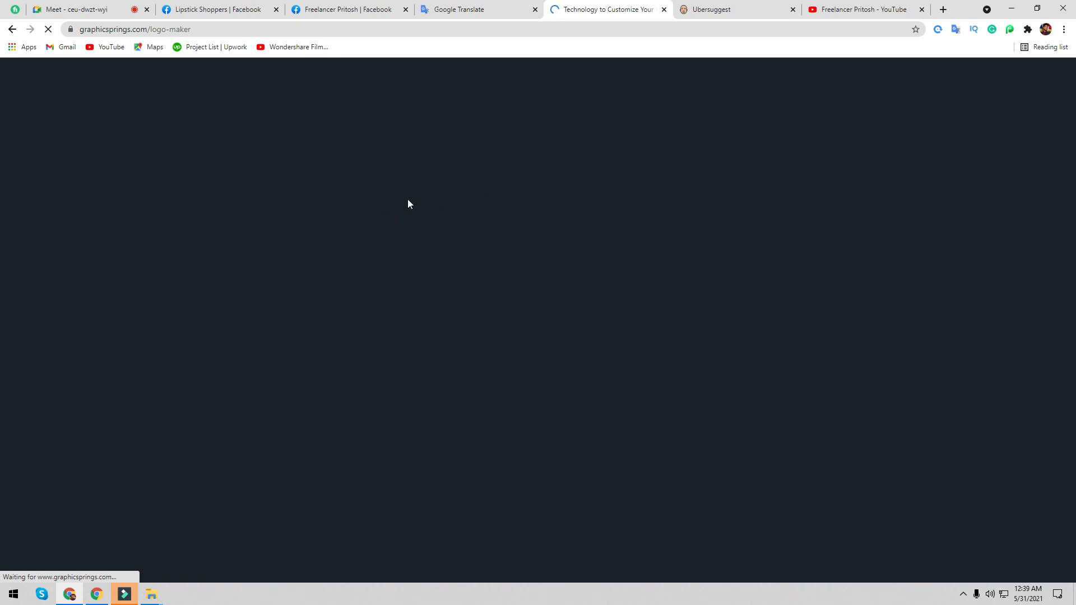
{"action": "left_click", "coordinate": [152, 595]}
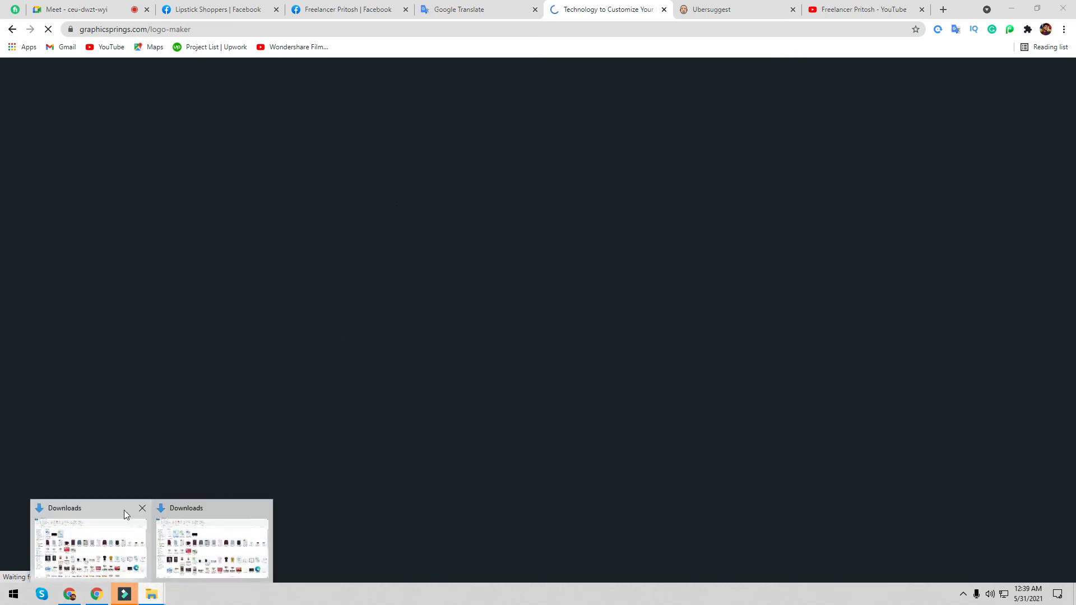
{"action": "left_click", "coordinate": [143, 510]}
{"action": "left_click", "coordinate": [195, 507]}
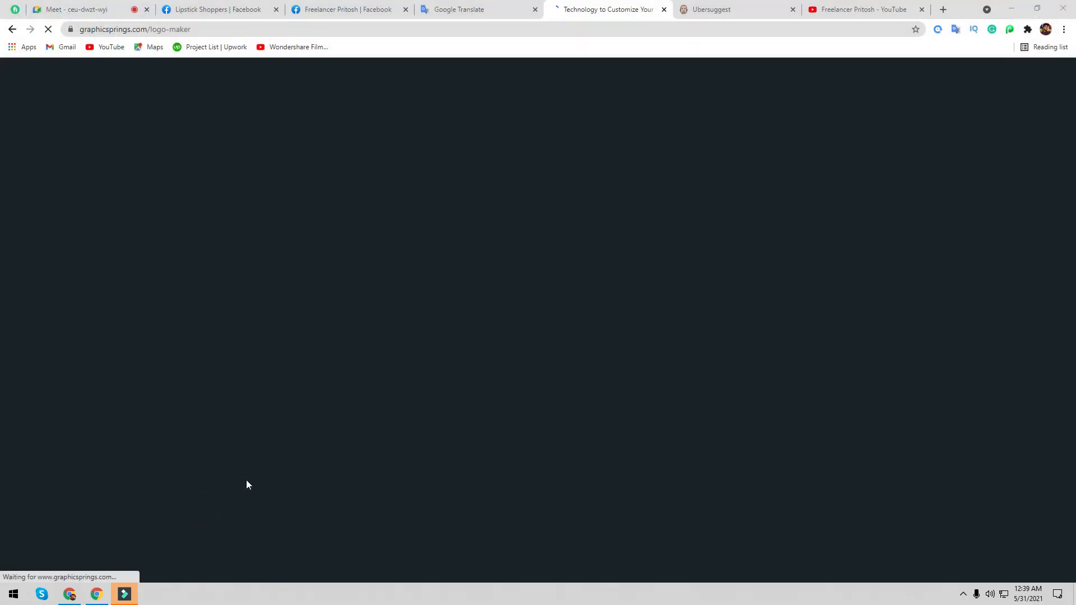
- Bring up the screen recorder controls from the system tray and click the business name field
{"action": "left_click", "coordinate": [964, 594]}
{"action": "left_click", "coordinate": [976, 561]}
{"action": "left_click", "coordinate": [343, 253]}
{"action": "left_click", "coordinate": [343, 253]}
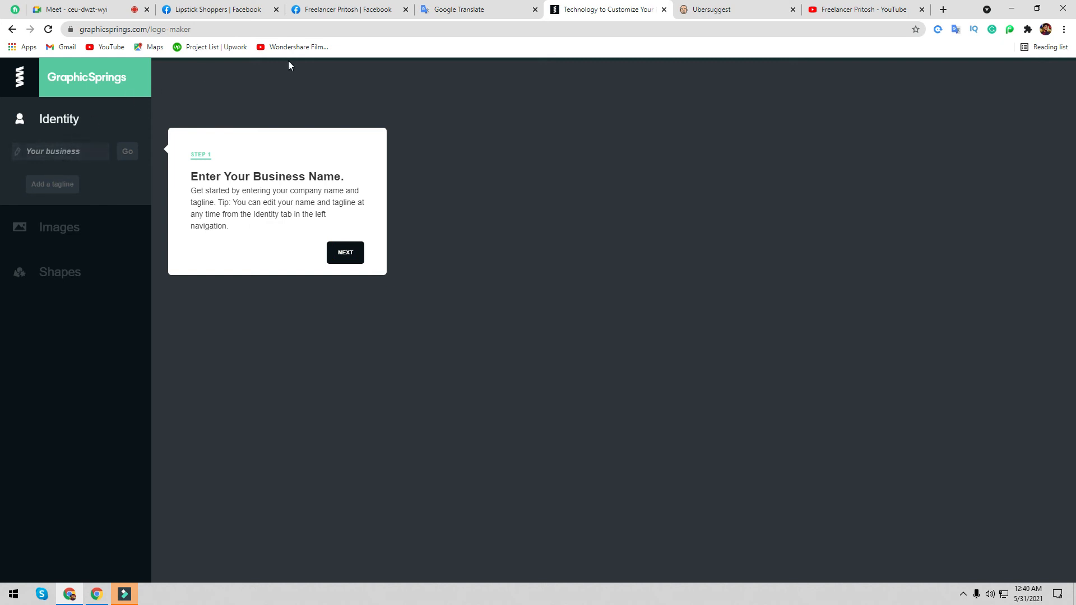
- Copy 'lipstick shoppers' from Google Translate and paste it as the business name, then continue
{"action": "left_click", "coordinate": [416, 5]}
{"action": "left_click_drag", "start_coordinate": [189, 179], "coordinate": [333, 180]}
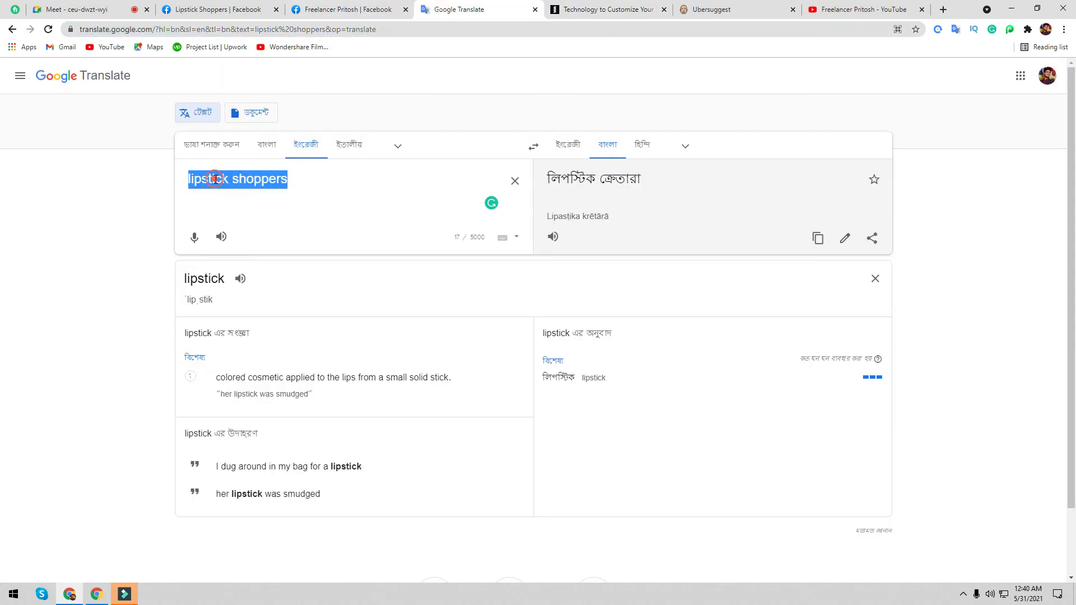
{"action": "key", "text": "ctrl+c"}
{"action": "left_click", "coordinate": [592, 14]}
{"action": "left_click", "coordinate": [90, 156]}
{"action": "key", "text": "ctrl+v"}
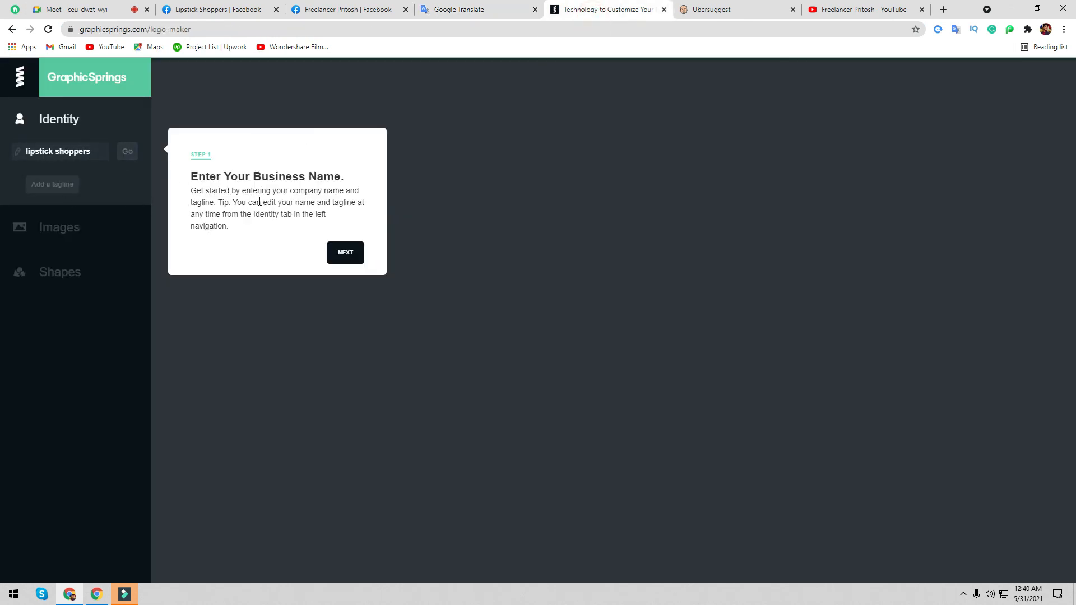
{"action": "left_click", "coordinate": [342, 251]}
- Skip through the setup walkthrough and browse the Fashion & Beauty logos
{"action": "left_click", "coordinate": [360, 319]}
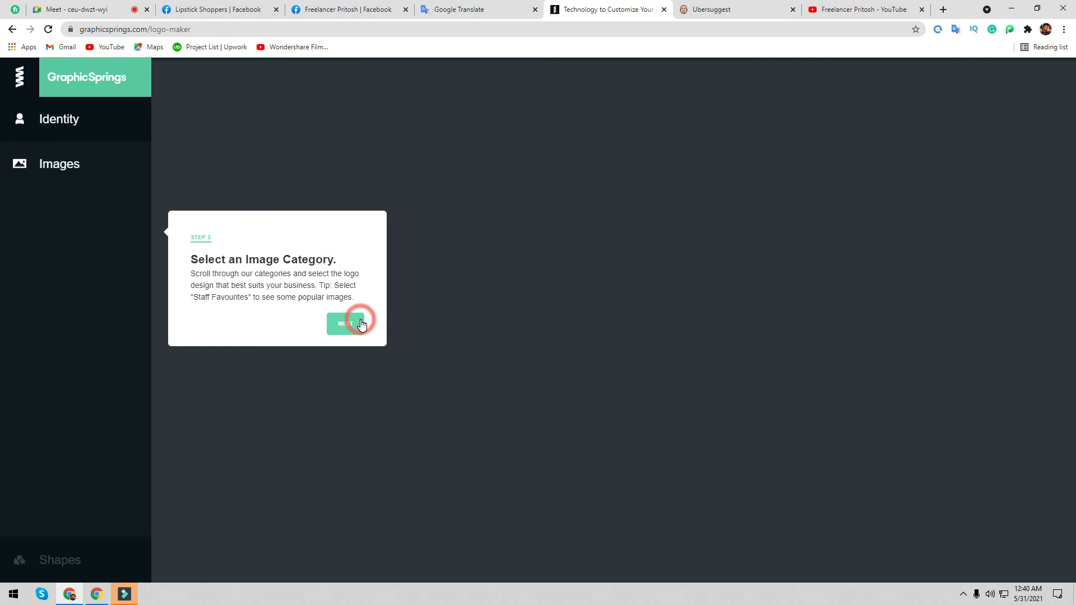
{"action": "left_click", "coordinate": [345, 330]}
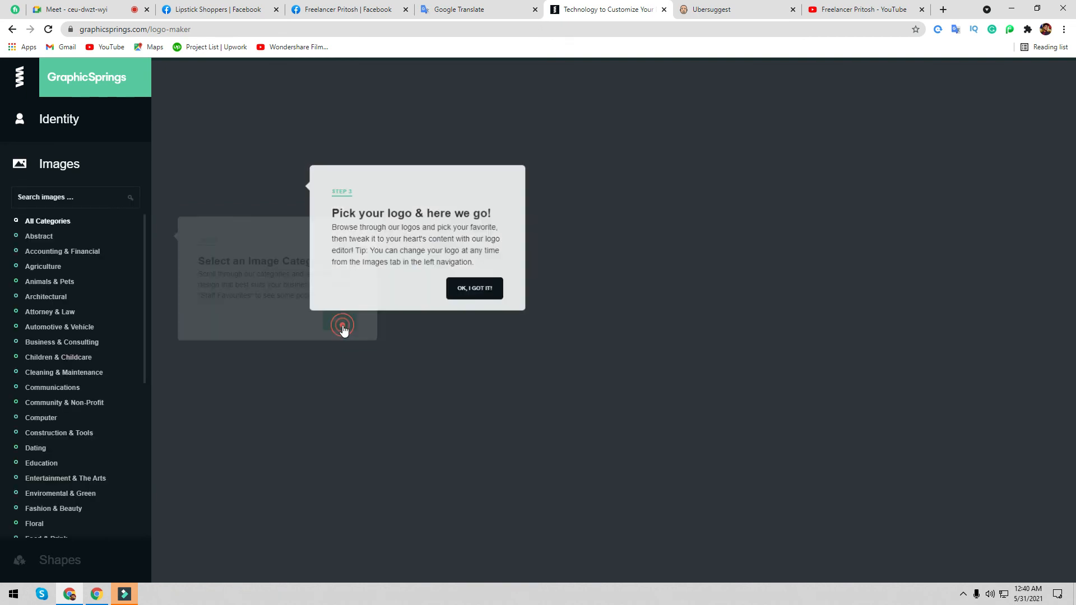
{"action": "left_click", "coordinate": [465, 292]}
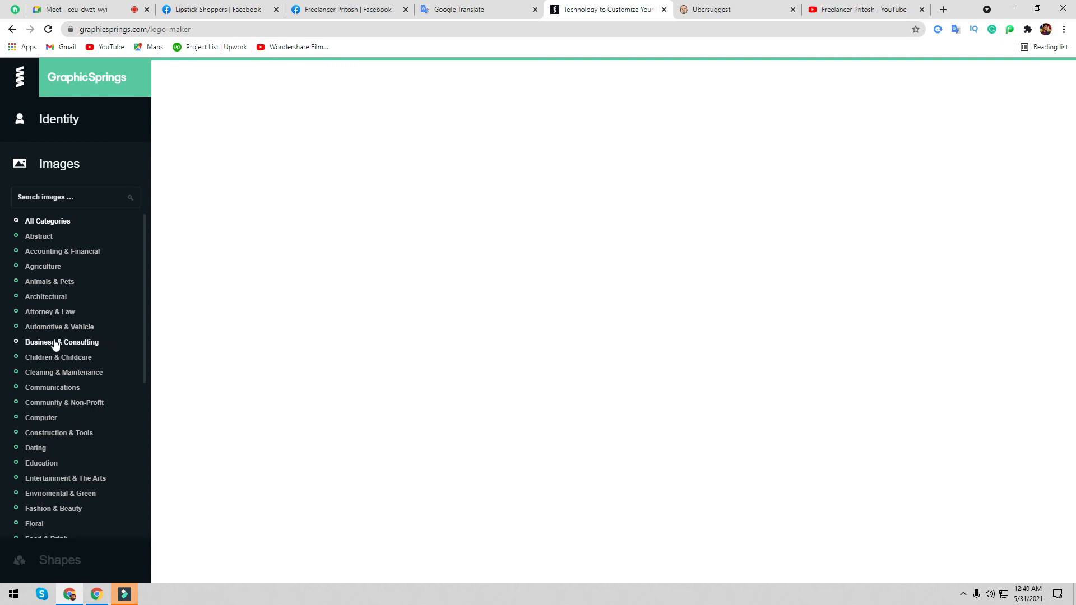
{"action": "scroll", "coordinate": [60, 393], "scroll_direction": "down", "scroll_amount": 1}
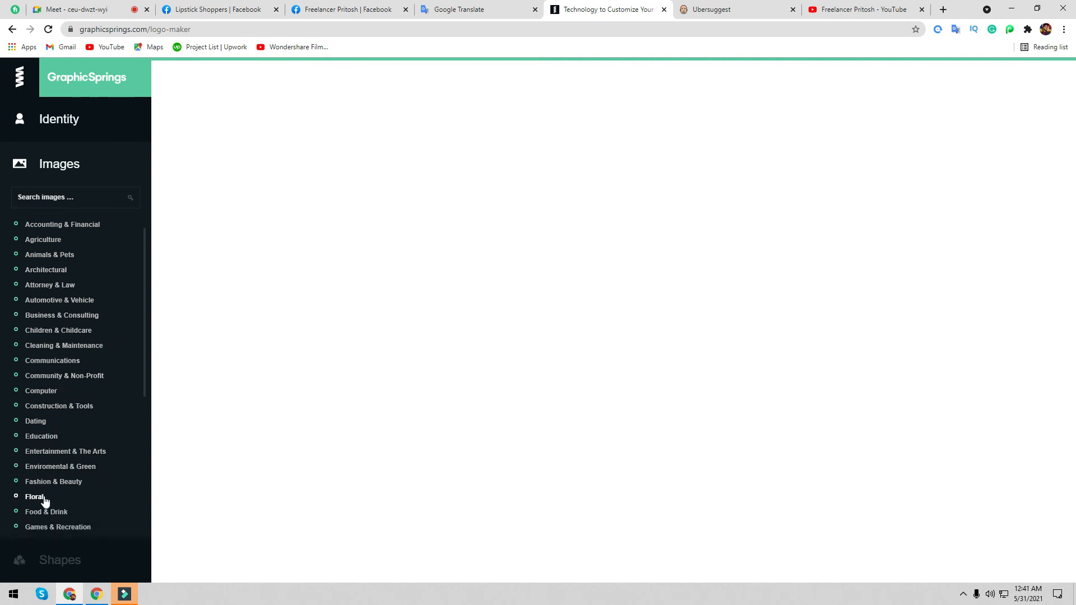
{"action": "left_click", "coordinate": [50, 486]}
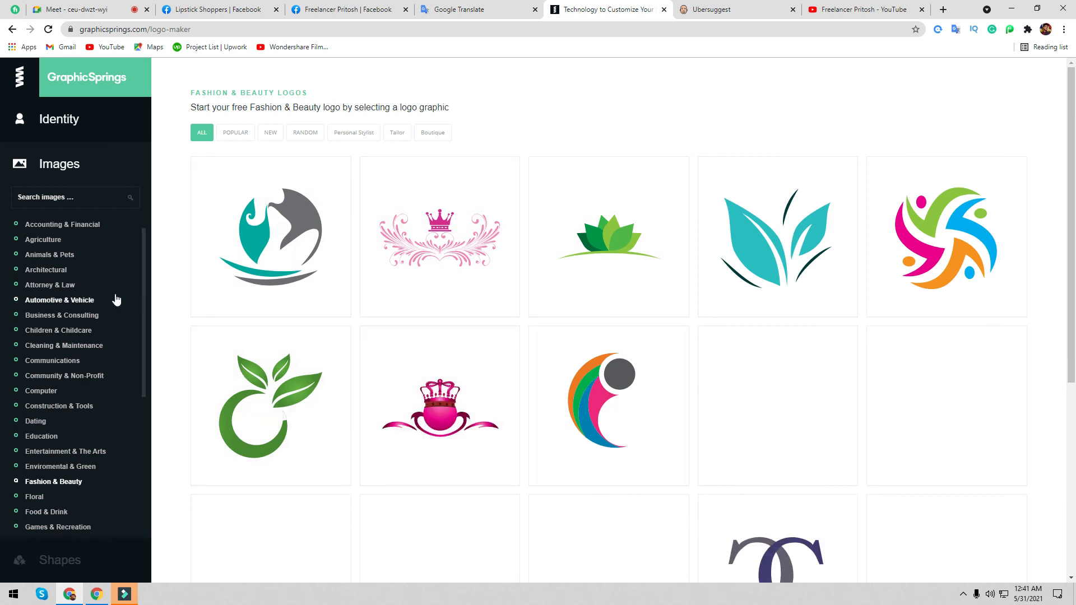
{"action": "scroll", "coordinate": [106, 297], "scroll_direction": "up", "scroll_amount": 1}
{"action": "scroll", "coordinate": [81, 280], "scroll_direction": "down", "scroll_amount": 4}
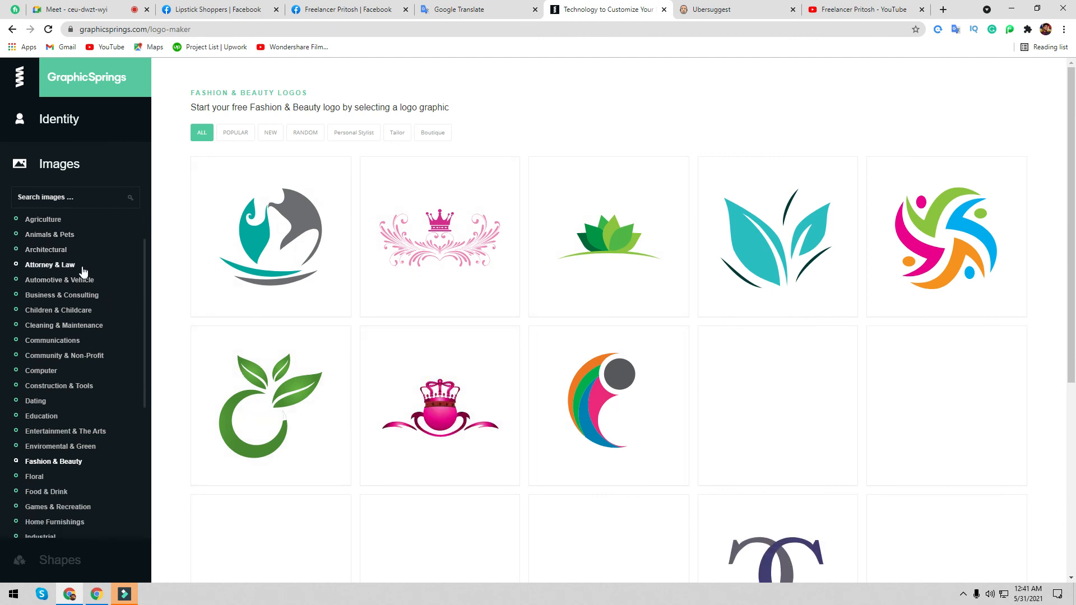
{"action": "scroll", "coordinate": [588, 394], "scroll_direction": "down", "scroll_amount": 5}
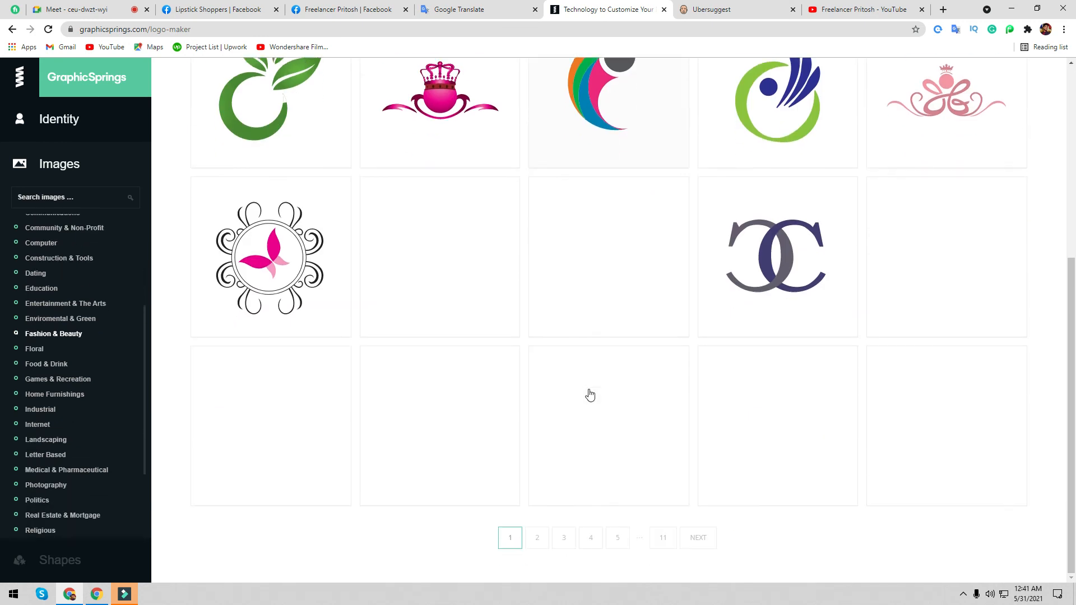
{"action": "scroll", "coordinate": [34, 411], "scroll_direction": "up", "scroll_amount": 4}
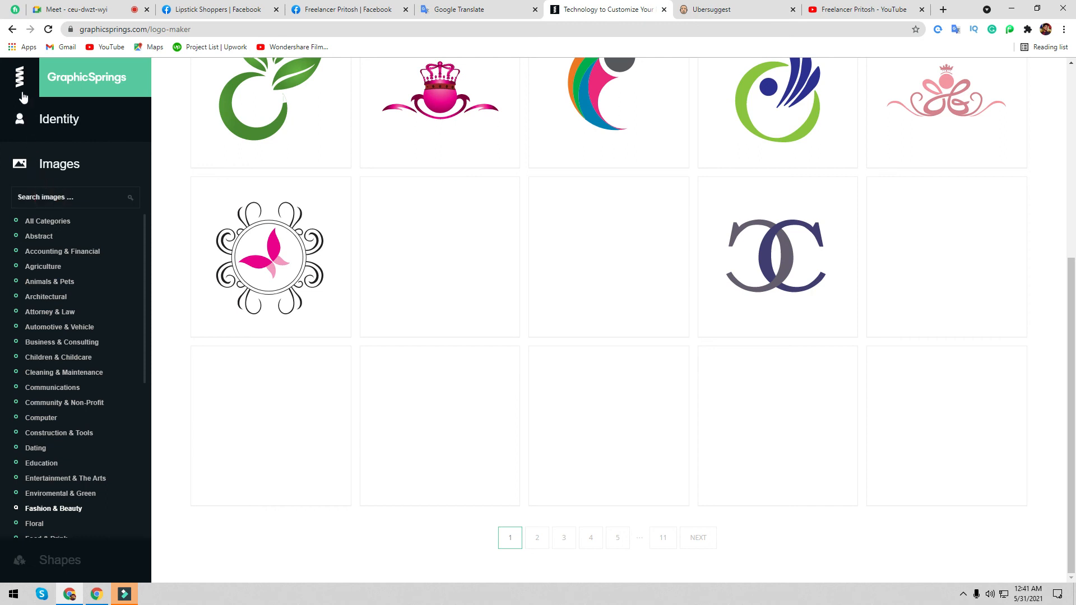
- Reapply the 'lipstick shoppers' business name, adding and then removing an empty tagline field
{"action": "left_click", "coordinate": [26, 123]}
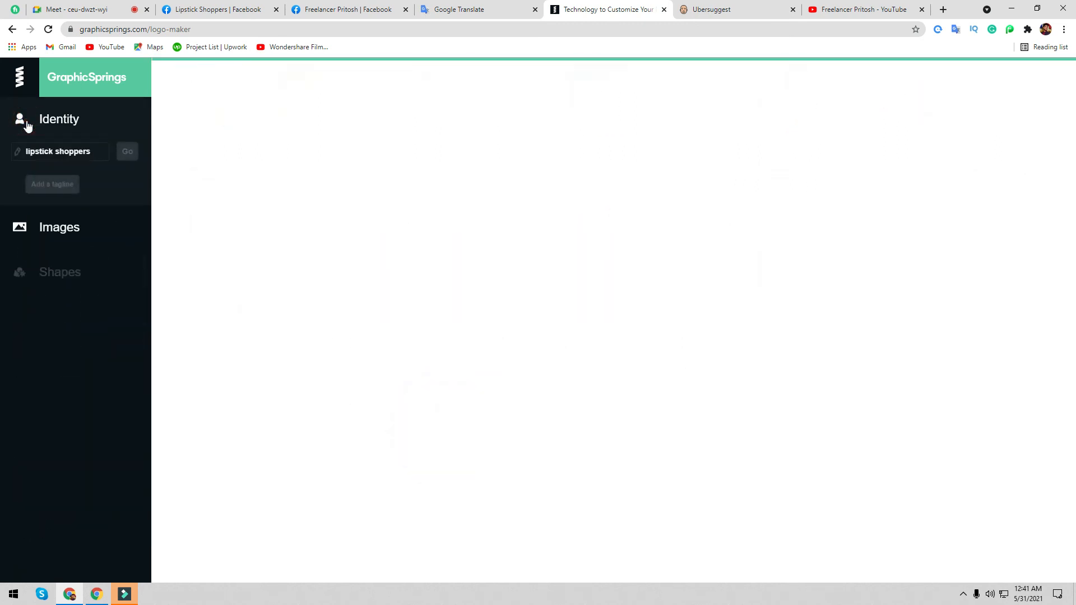
{"action": "left_click", "coordinate": [126, 153]}
{"action": "left_click", "coordinate": [60, 189]}
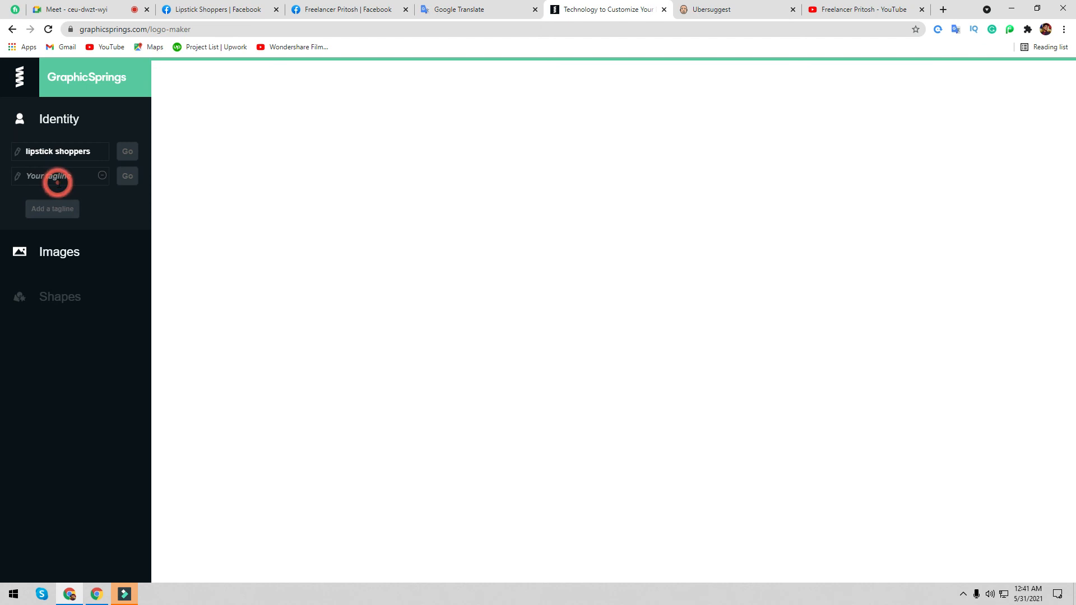
{"action": "left_click", "coordinate": [101, 176]}
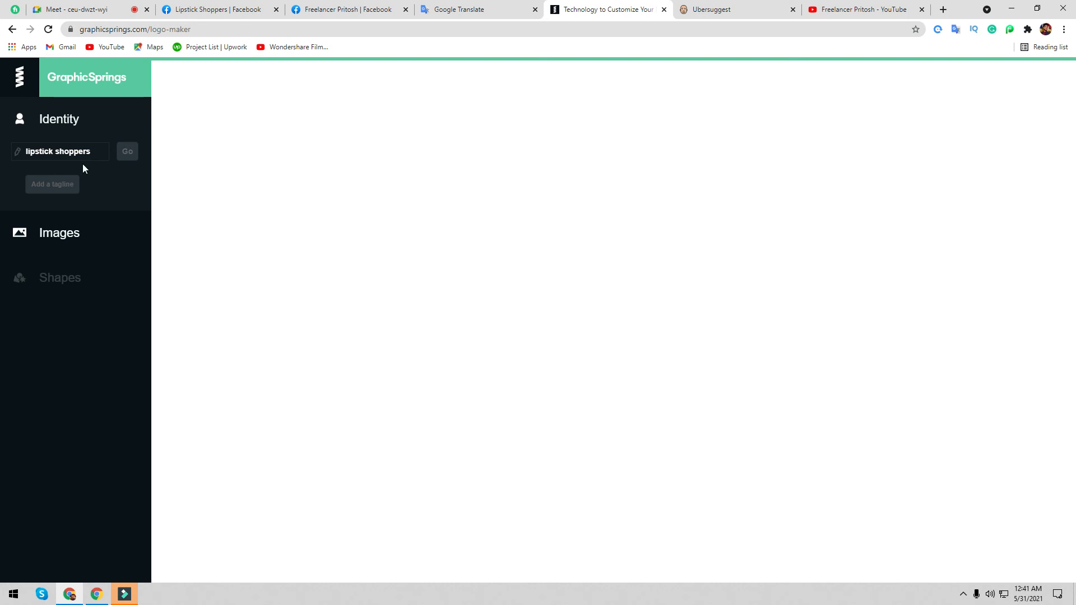
{"action": "left_click", "coordinate": [92, 148]}
{"action": "left_click", "coordinate": [131, 154]}
{"action": "left_click", "coordinate": [129, 154]}
- Return to Fashion & Beauty logos and choose the floral woman-face logo on page 3
{"action": "left_click", "coordinate": [65, 233]}
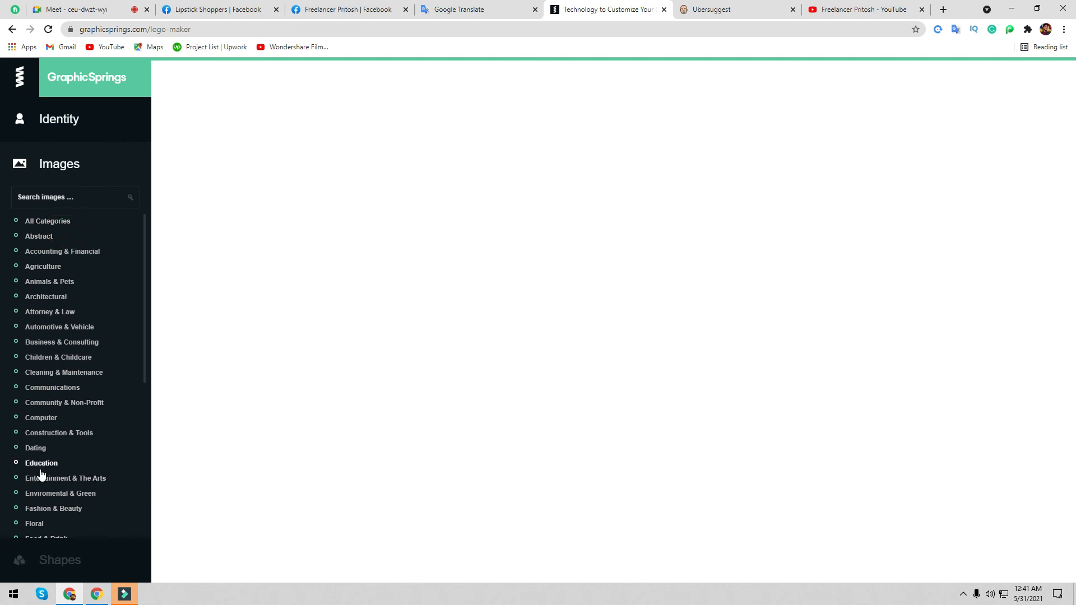
{"action": "left_click", "coordinate": [43, 511]}
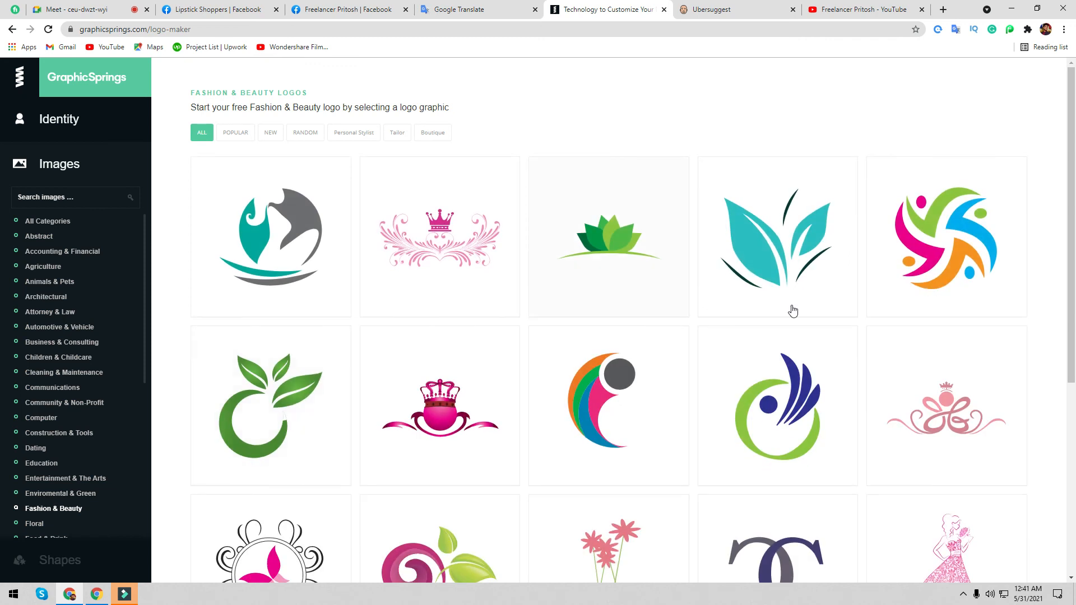
{"action": "scroll", "coordinate": [728, 314], "scroll_direction": "down", "scroll_amount": 5}
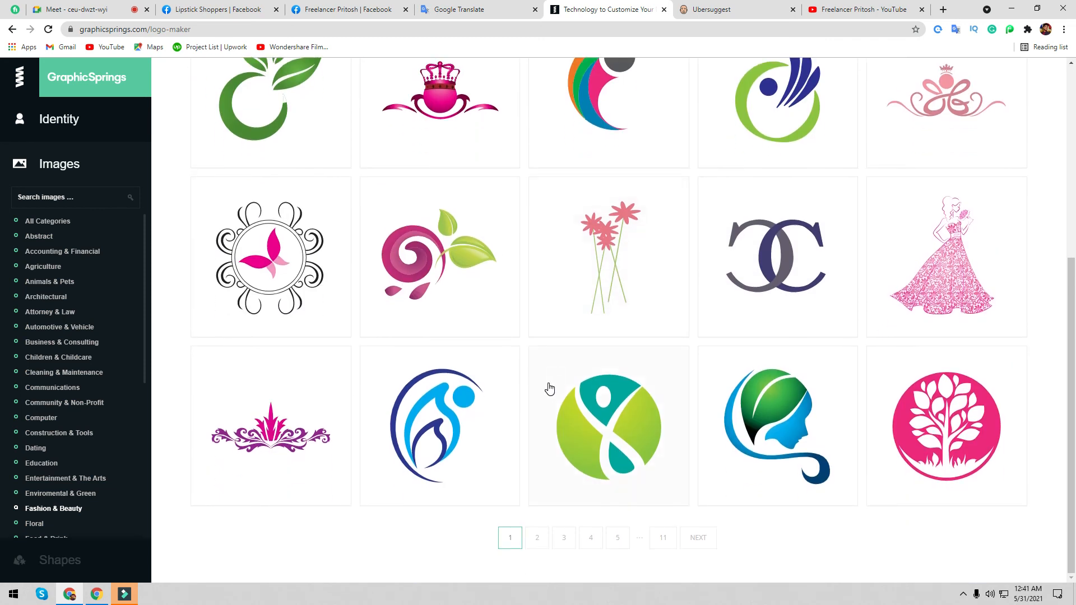
{"action": "scroll", "coordinate": [545, 393], "scroll_direction": "up", "scroll_amount": 1}
{"action": "scroll", "coordinate": [529, 390], "scroll_direction": "down", "scroll_amount": 2}
{"action": "scroll", "coordinate": [521, 387], "scroll_direction": "up", "scroll_amount": 3}
{"action": "scroll", "coordinate": [519, 370], "scroll_direction": "up", "scroll_amount": 1}
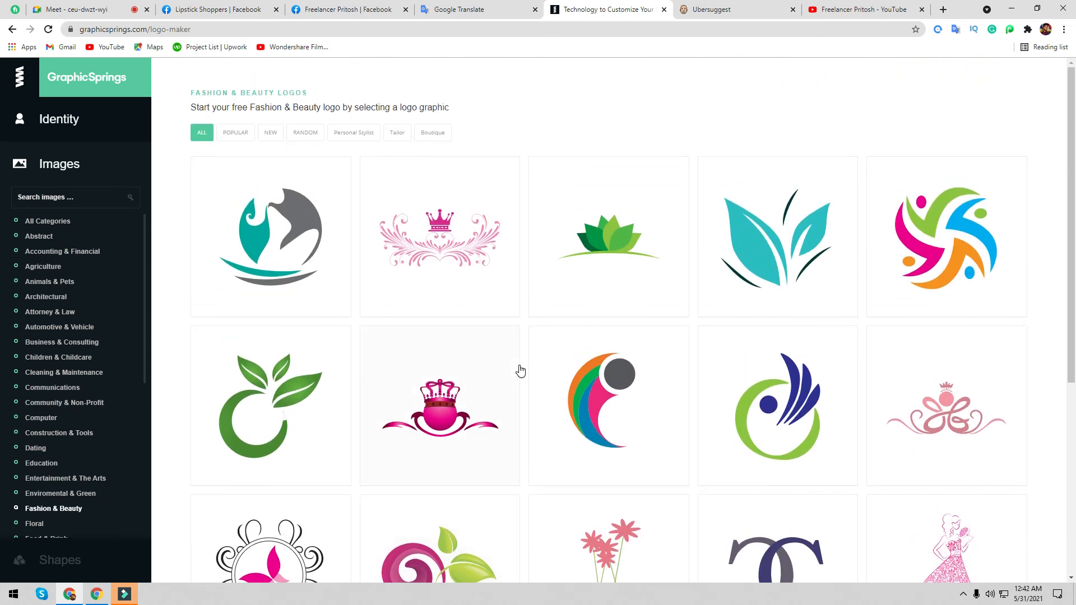
{"action": "scroll", "coordinate": [462, 315], "scroll_direction": "down", "scroll_amount": 4}
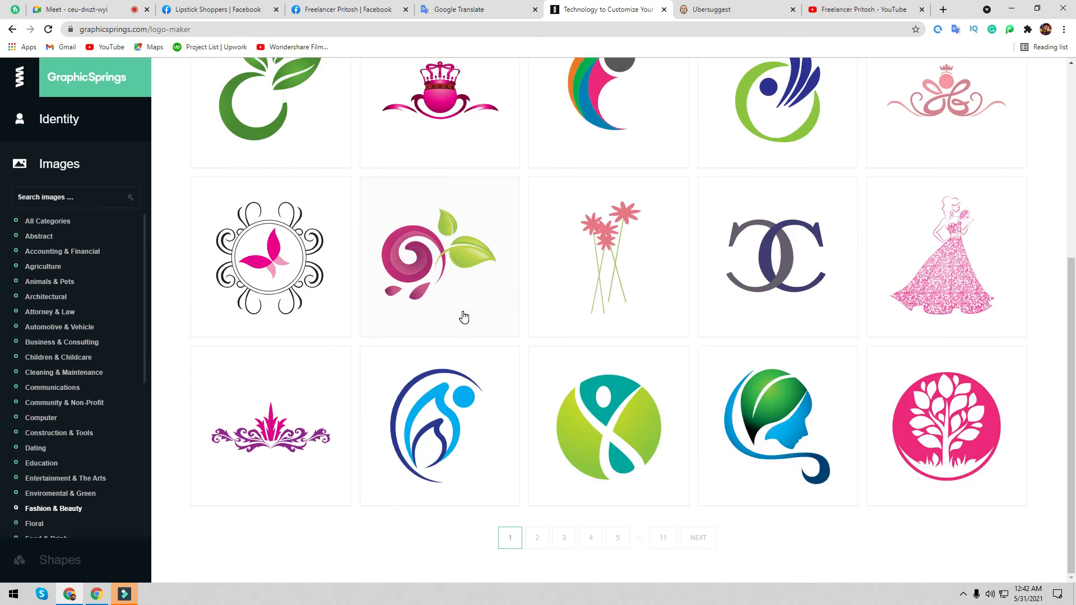
{"action": "left_click", "coordinate": [571, 542]}
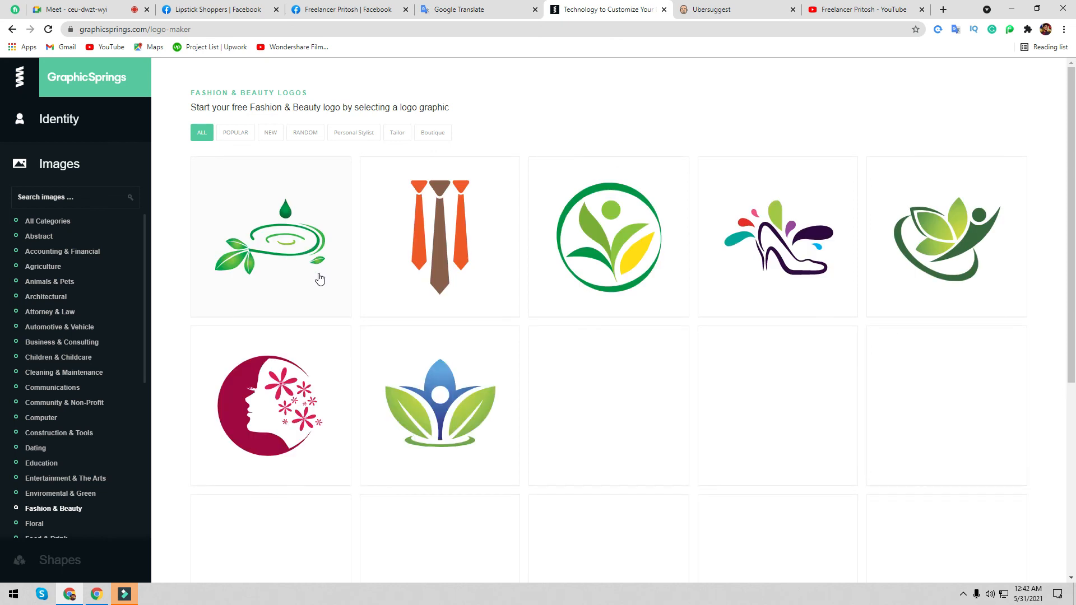
{"action": "scroll", "coordinate": [494, 455], "scroll_direction": "down", "scroll_amount": 2}
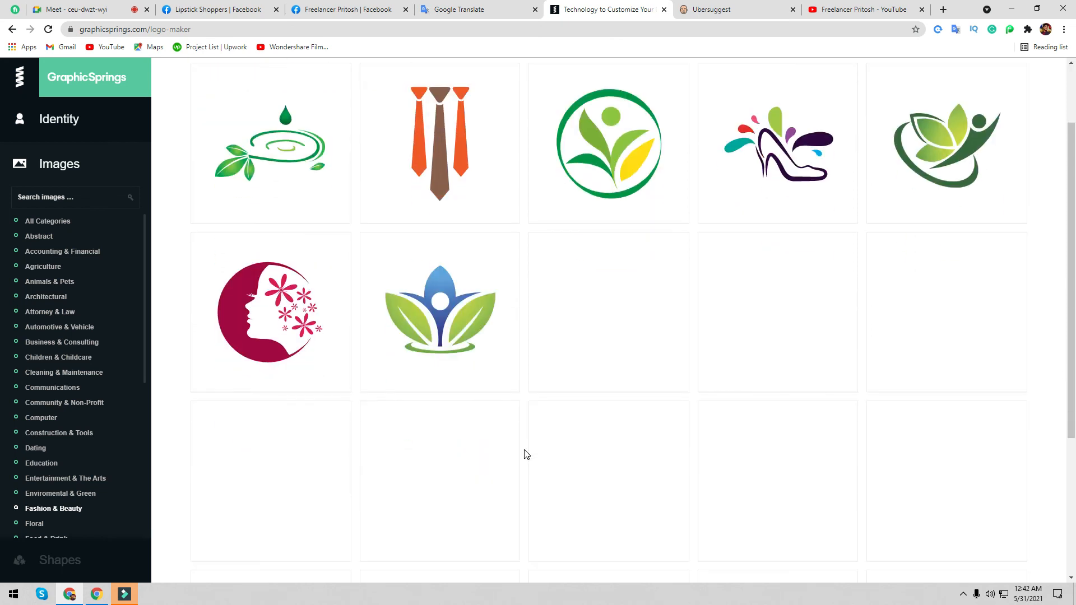
{"action": "left_click", "coordinate": [291, 234]}
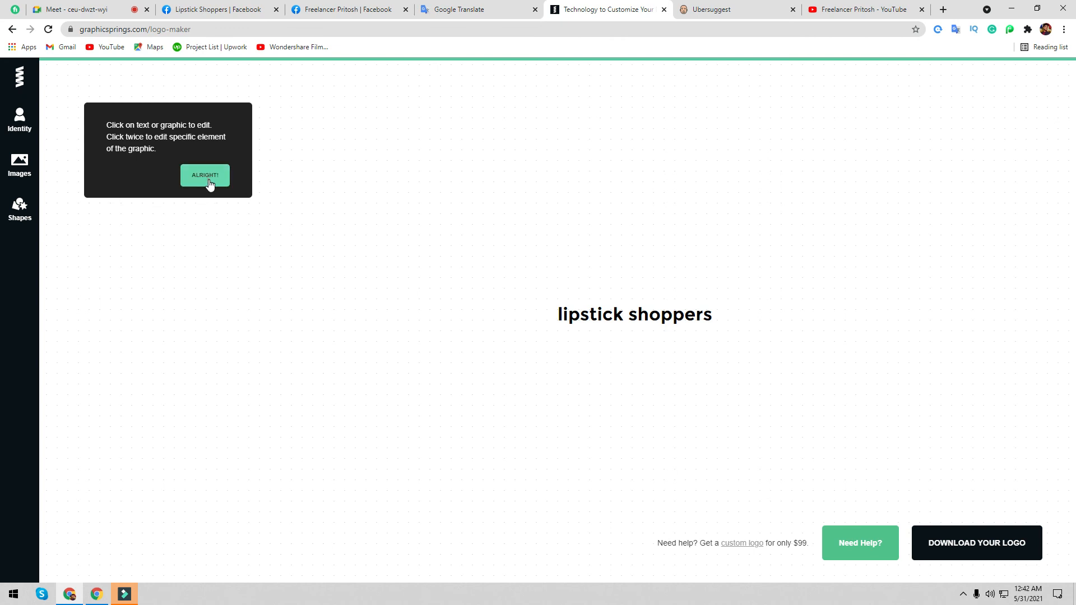
- Move the 'lipstick shoppers' text left and add the floral woman-face image above it
{"action": "left_click", "coordinate": [209, 182]}
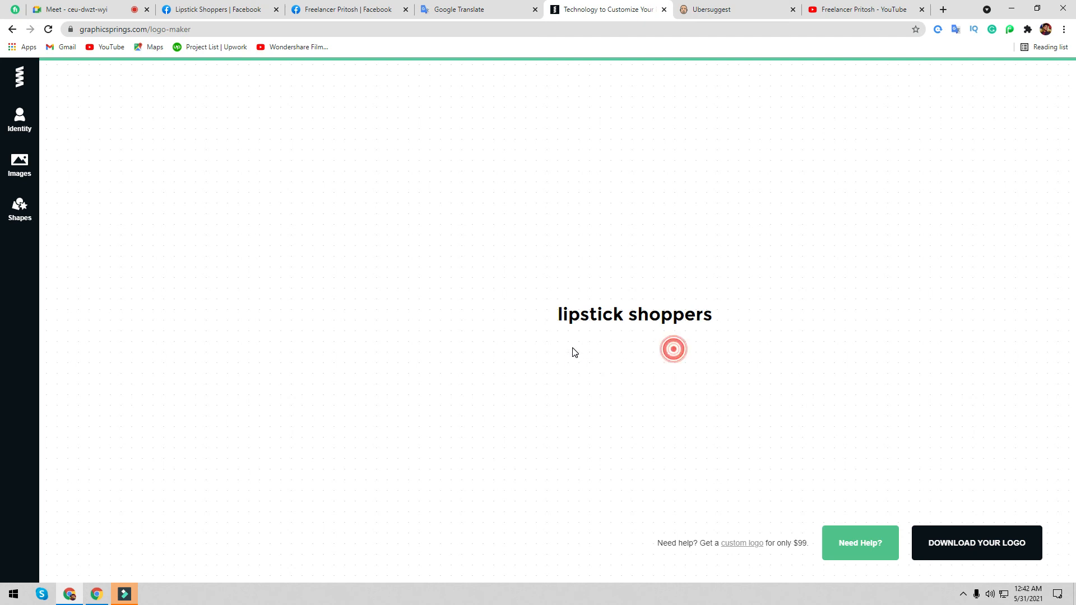
{"action": "left_click_drag", "start_coordinate": [600, 312], "coordinate": [481, 260]}
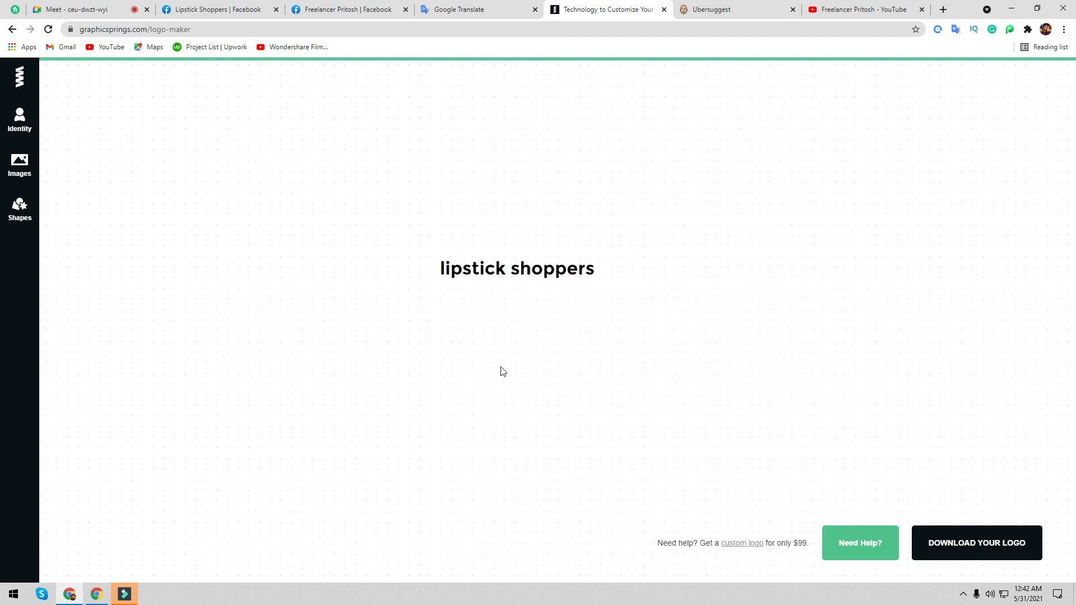
{"action": "left_click", "coordinate": [19, 163]}
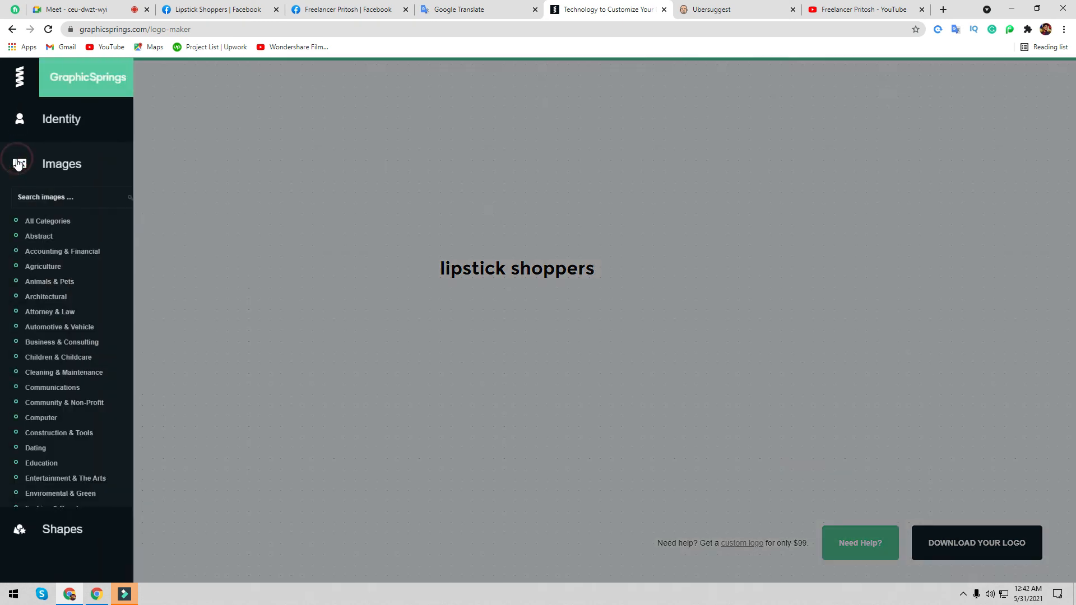
{"action": "left_click", "coordinate": [62, 524]}
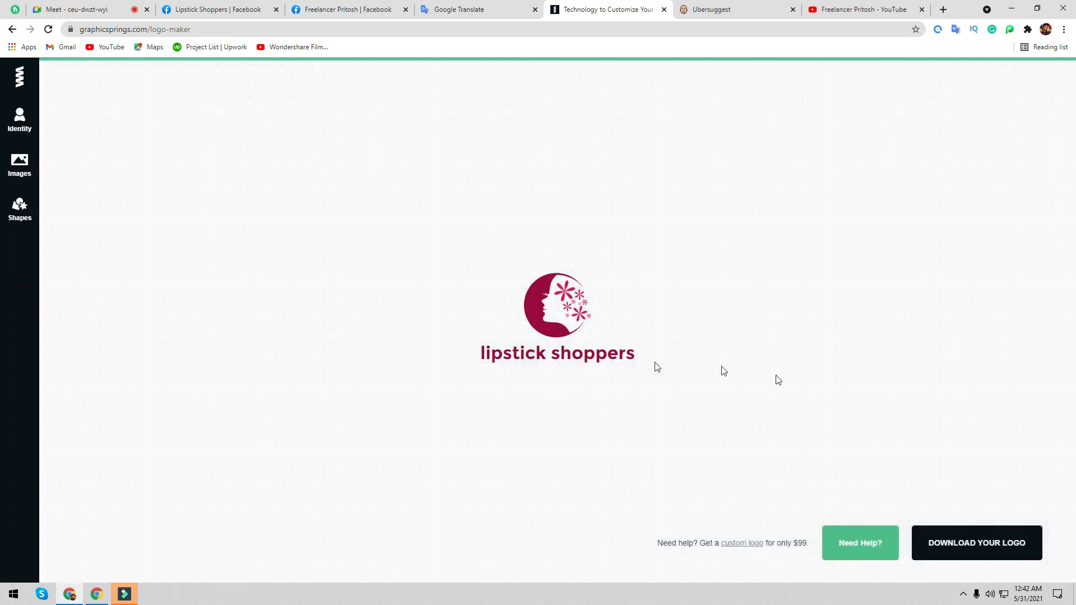
- Select the 'lipstick shoppers' text and bring up its text colour picker
{"action": "left_click", "coordinate": [588, 366]}
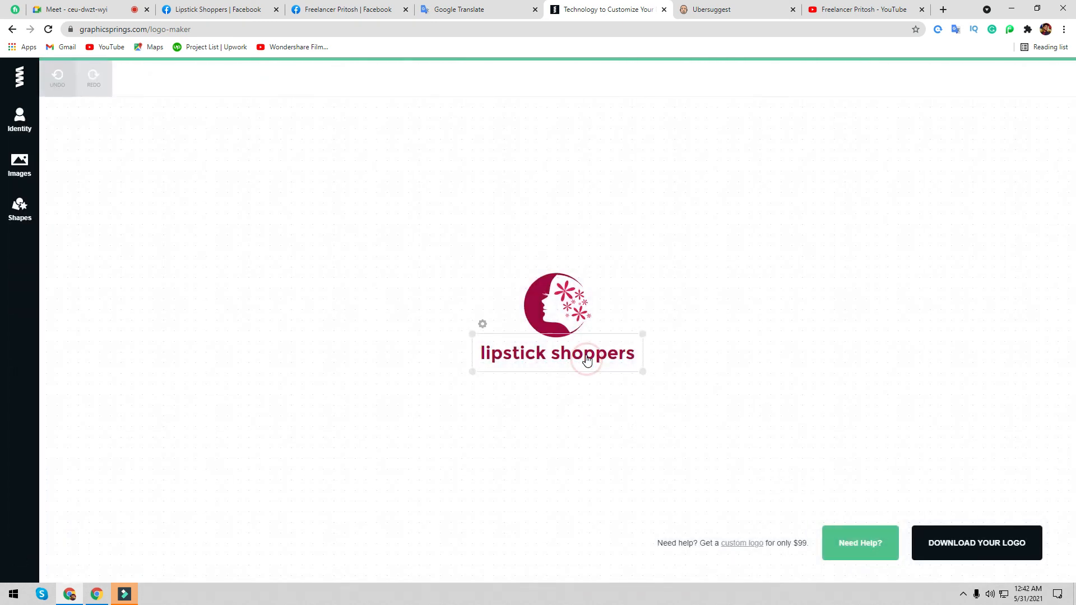
{"action": "left_click", "coordinate": [20, 210]}
{"action": "left_click", "coordinate": [221, 201]}
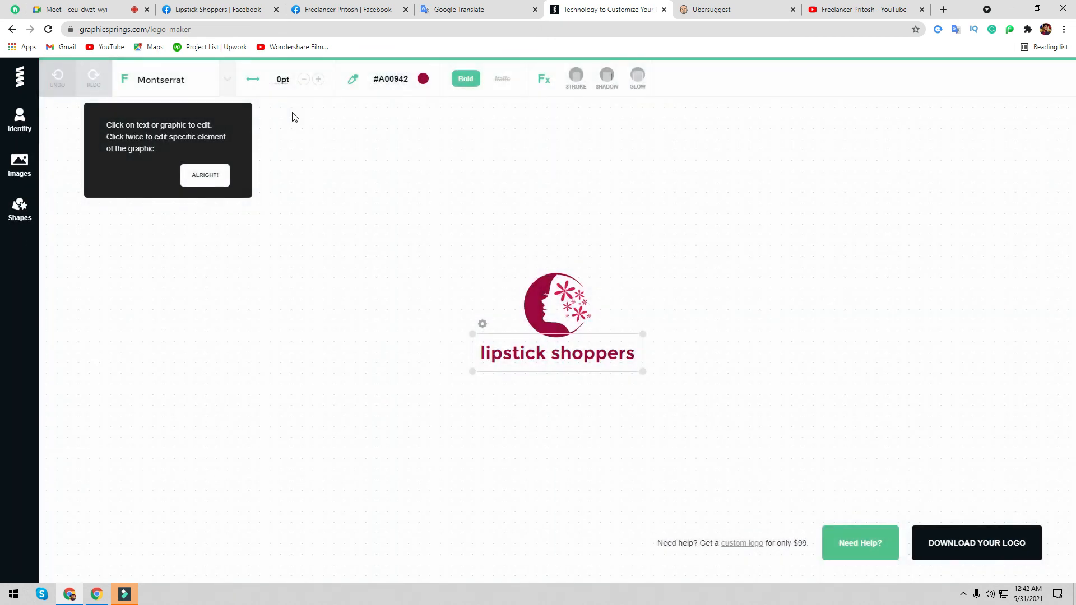
{"action": "left_click", "coordinate": [414, 80]}
- Colour the lipstick shoppers text pink #da3372 and set its font to PT Sans
{"action": "left_click_drag", "start_coordinate": [384, 190], "coordinate": [409, 155]}
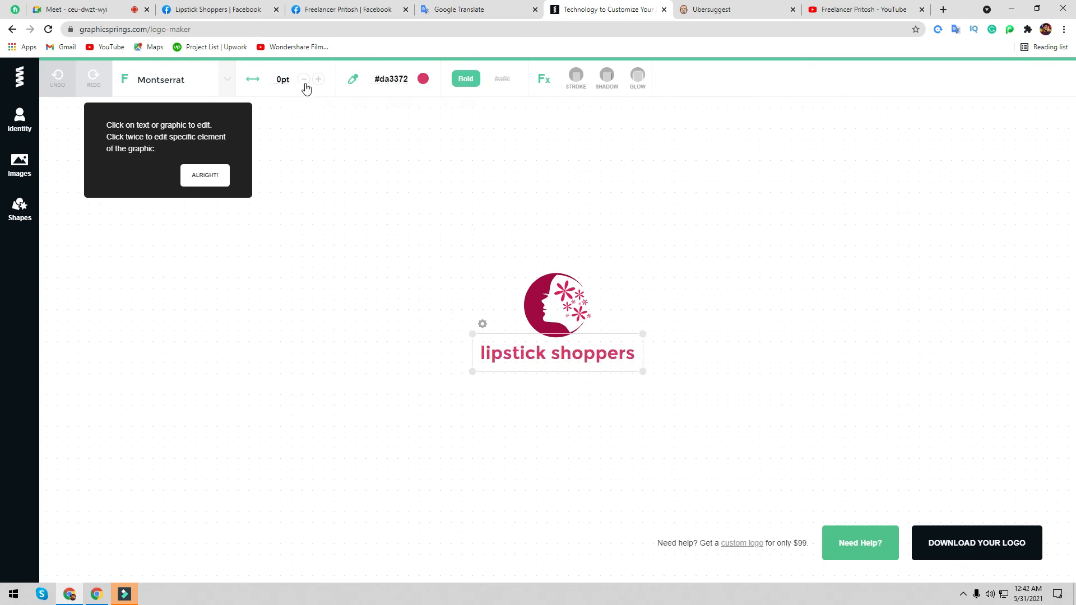
{"action": "left_click", "coordinate": [395, 81]}
{"action": "left_click", "coordinate": [206, 94]}
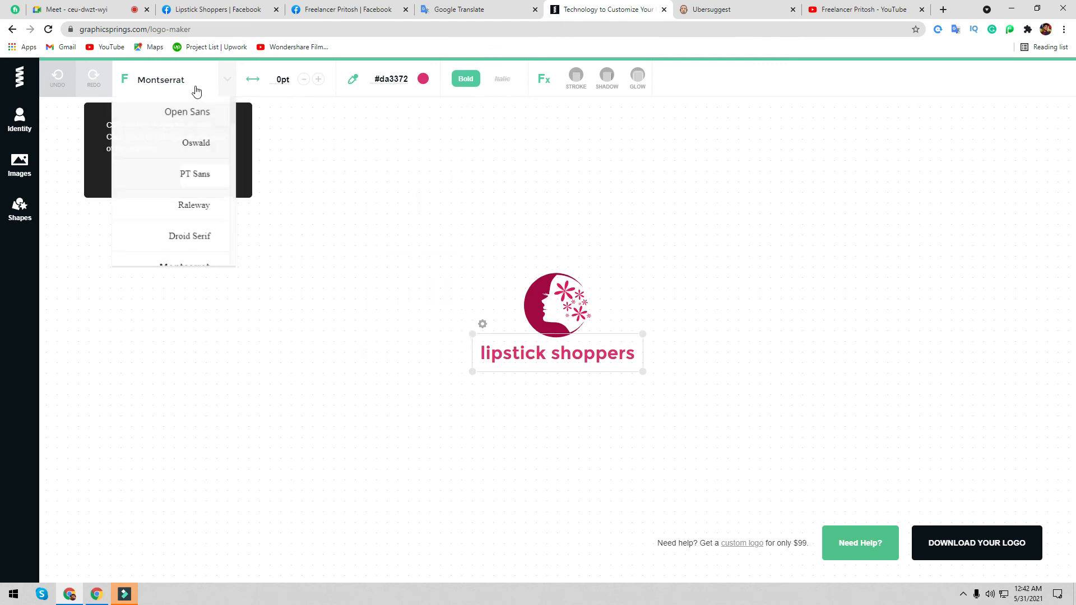
{"action": "left_click", "coordinate": [183, 174]}
{"action": "left_click", "coordinate": [166, 211]}
{"action": "scroll", "coordinate": [164, 223], "scroll_direction": "down", "scroll_amount": 2}
{"action": "left_click", "coordinate": [175, 253]}
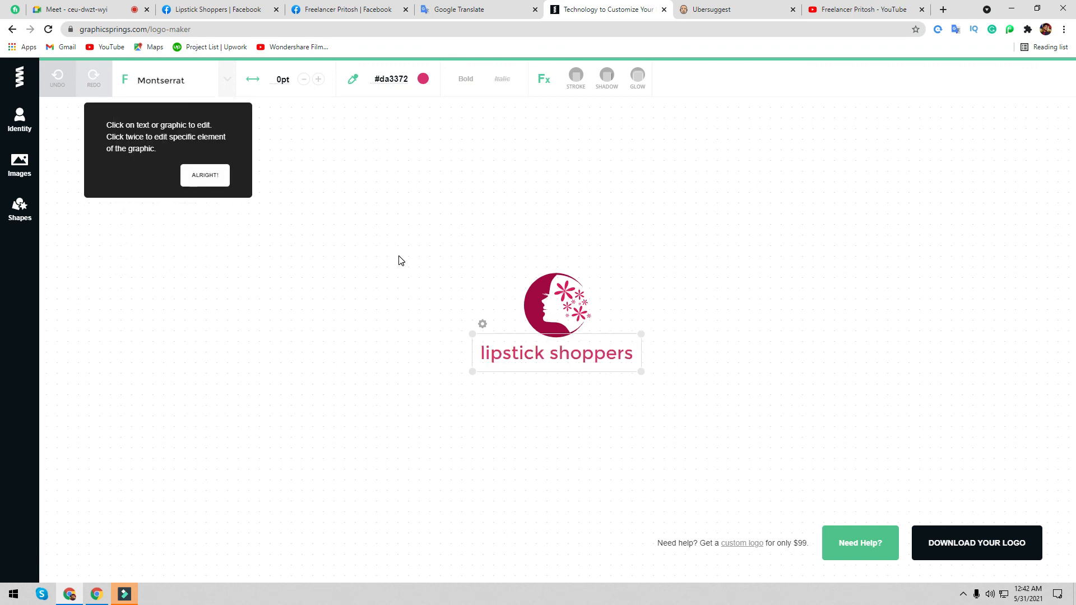
{"action": "left_click", "coordinate": [163, 80]}
{"action": "left_click", "coordinate": [182, 161]}
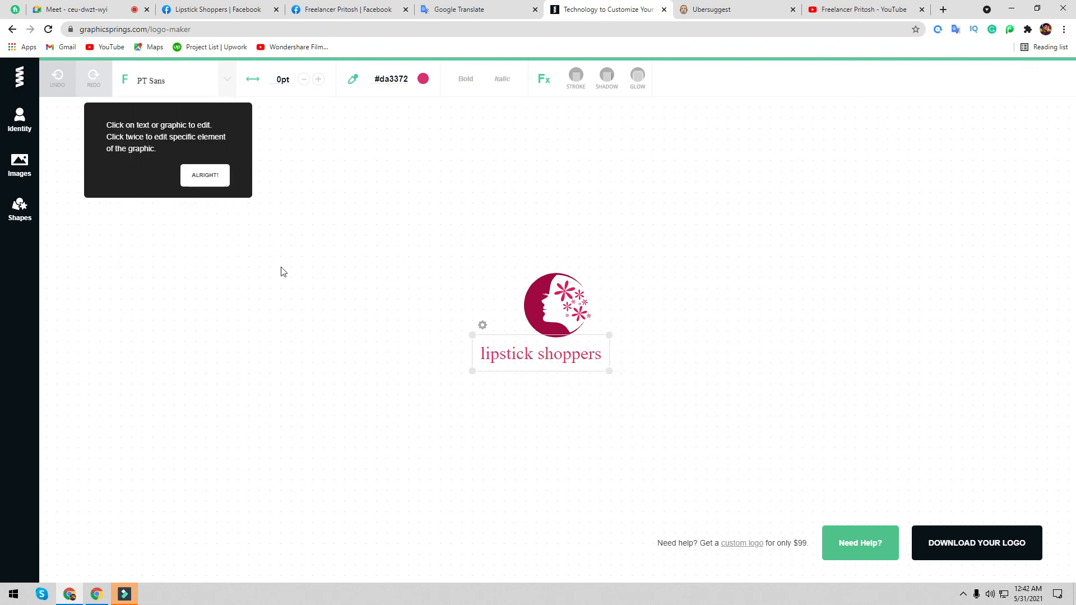
{"action": "left_click", "coordinate": [333, 313]}
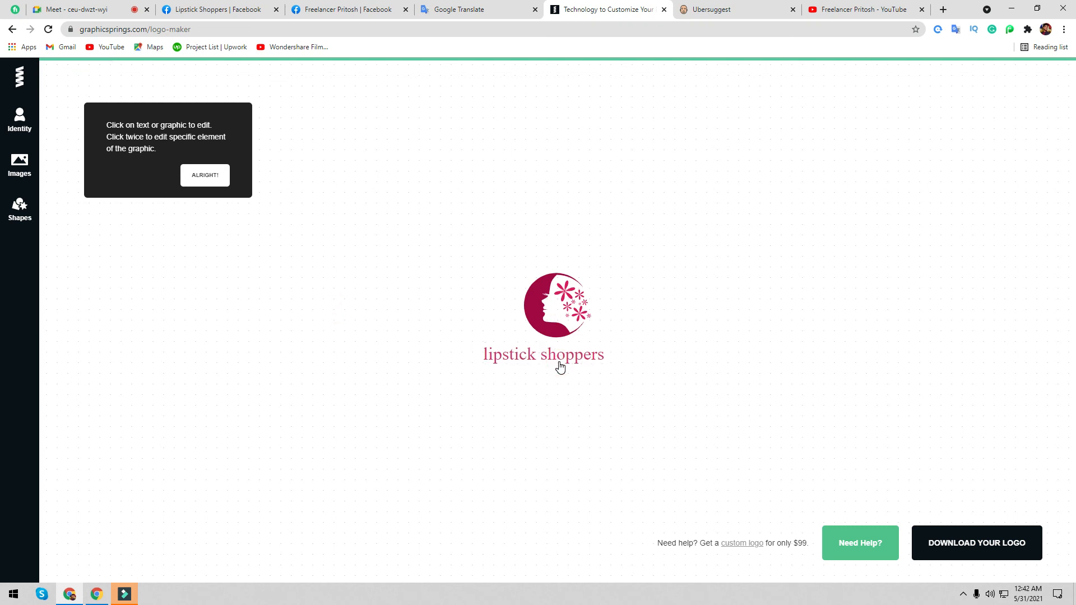
- Nudge the text under the image, try shadow and glow effects, and leave it without shadow
{"action": "mouse_move", "coordinate": [561, 367]}
{"action": "left_mouse_down"}
{"action": "mouse_move", "coordinate": [584, 358]}
{"action": "mouse_move", "coordinate": [562, 350]}
{"action": "mouse_move", "coordinate": [571, 348]}
{"action": "left_mouse_up"}
{"action": "left_click", "coordinate": [596, 354]}
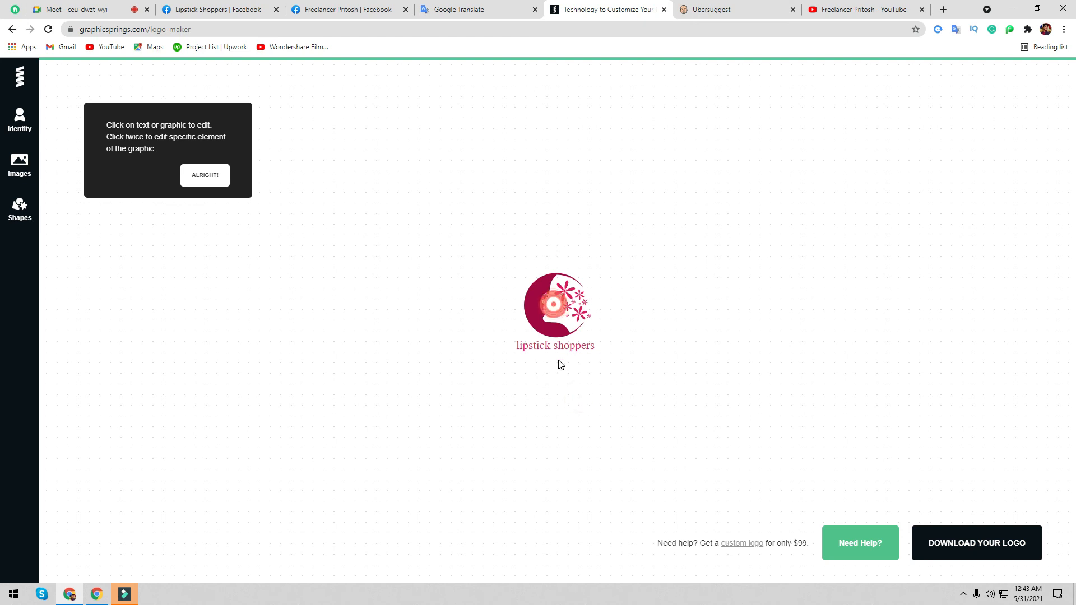
{"action": "left_click", "coordinate": [561, 351]}
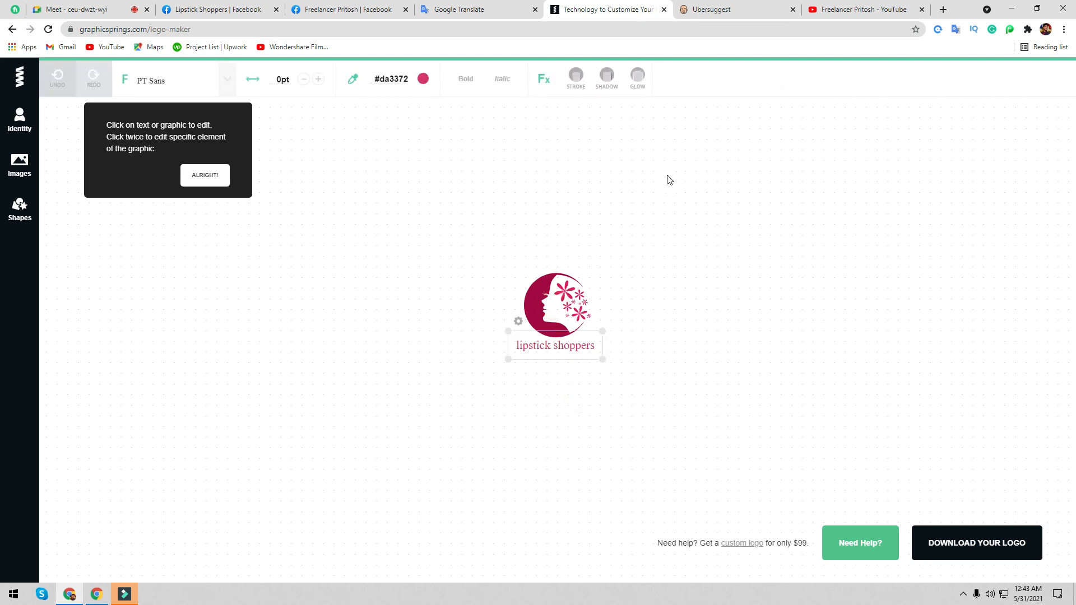
{"action": "left_click", "coordinate": [612, 82]}
{"action": "left_click", "coordinate": [606, 112]}
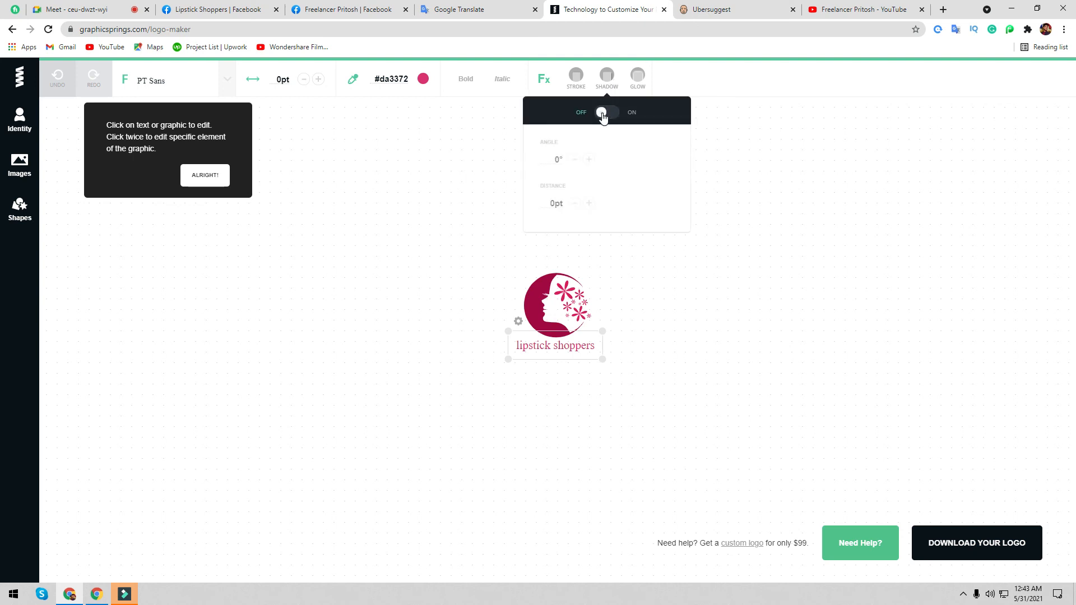
{"action": "left_click", "coordinate": [608, 113]}
{"action": "left_click", "coordinate": [639, 82]}
{"action": "left_click", "coordinate": [815, 197]}
{"action": "left_click", "coordinate": [951, 558]}
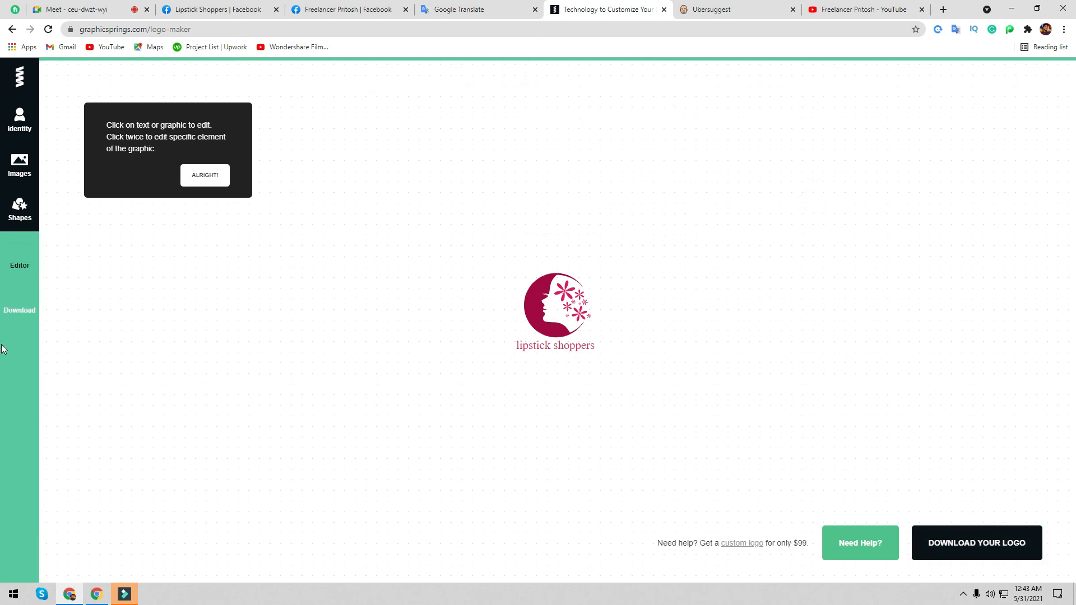
- Go to GraphicSprings' download page and scroll through the logo mockup previews
{"action": "left_click", "coordinate": [18, 311]}
{"action": "left_click", "coordinate": [206, 175]}
{"action": "left_click", "coordinate": [201, 177]}
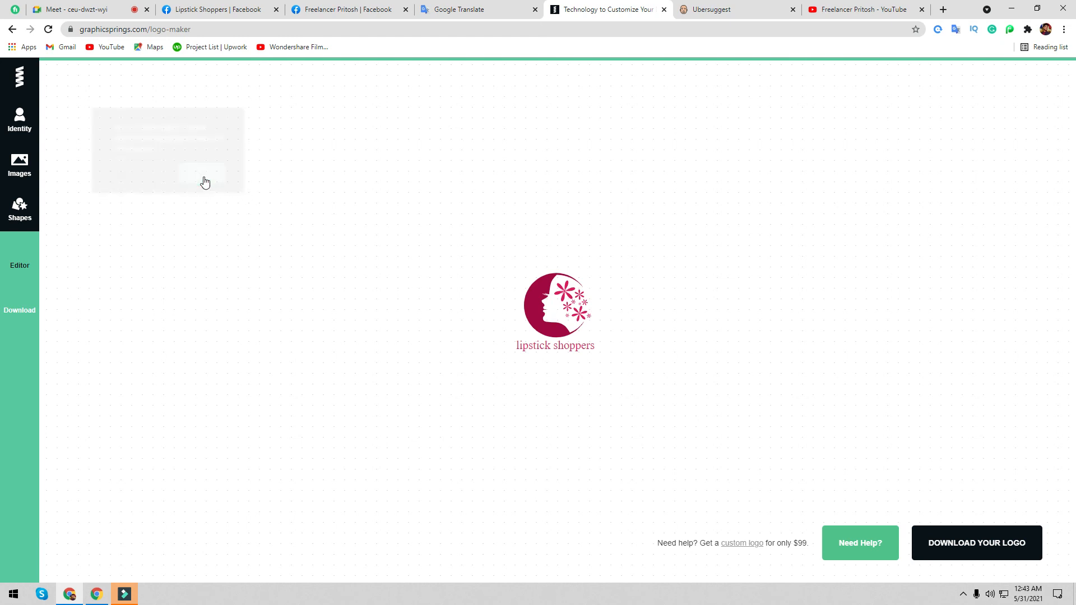
{"action": "left_click", "coordinate": [23, 308]}
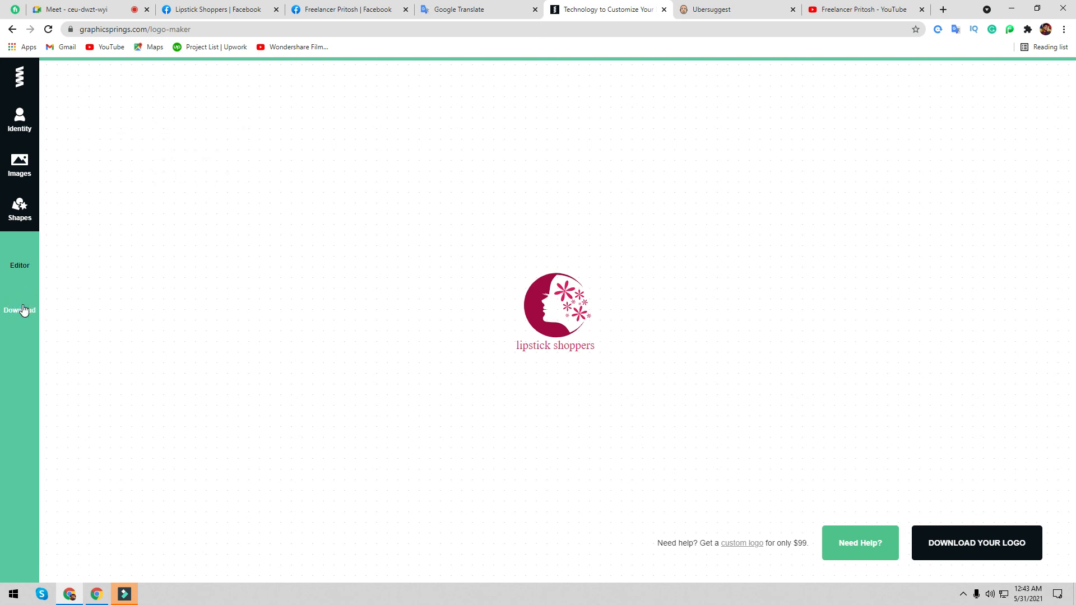
{"action": "left_click", "coordinate": [16, 437]}
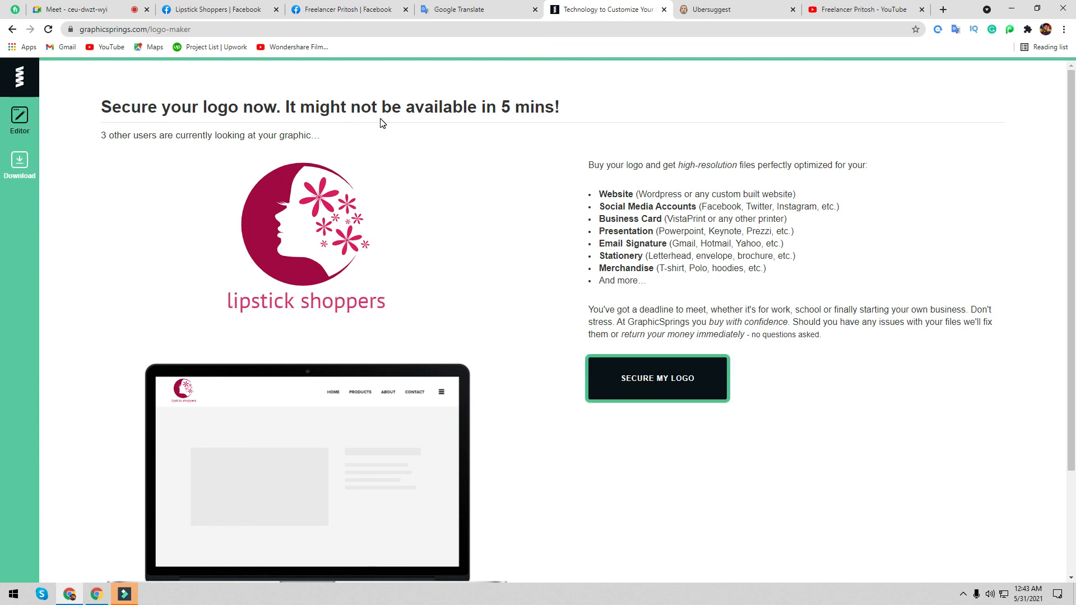
{"action": "scroll", "coordinate": [667, 432], "scroll_direction": "down", "scroll_amount": 2}
{"action": "scroll", "coordinate": [624, 340], "scroll_direction": "down", "scroll_amount": 1}
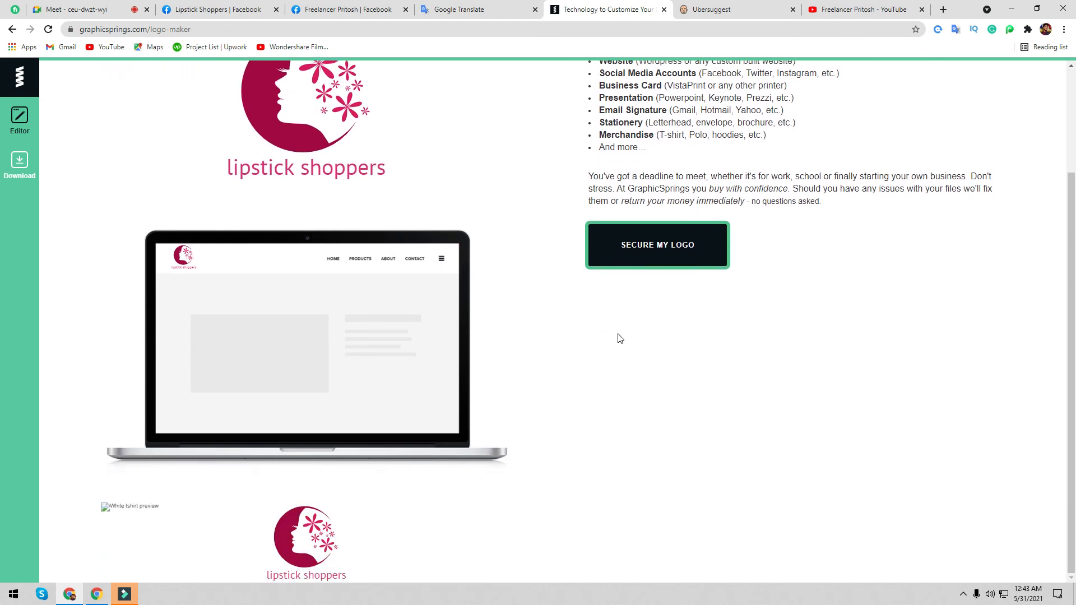
{"action": "scroll", "coordinate": [489, 382], "scroll_direction": "up", "scroll_amount": 3}
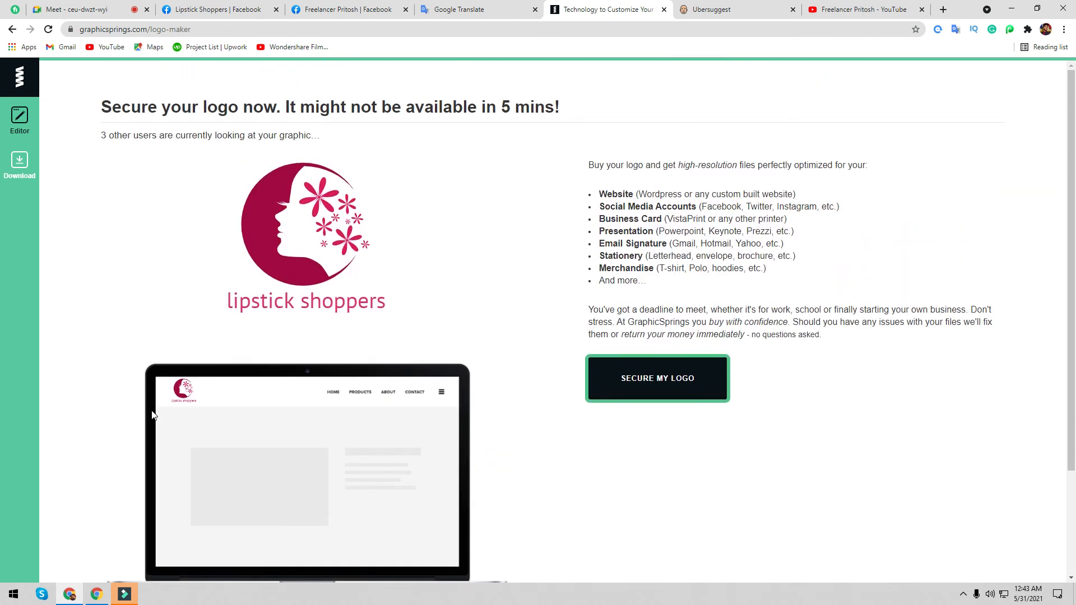
- Find Snipping Tool through Windows search and launch it
{"action": "right_click", "coordinate": [12, 593]}
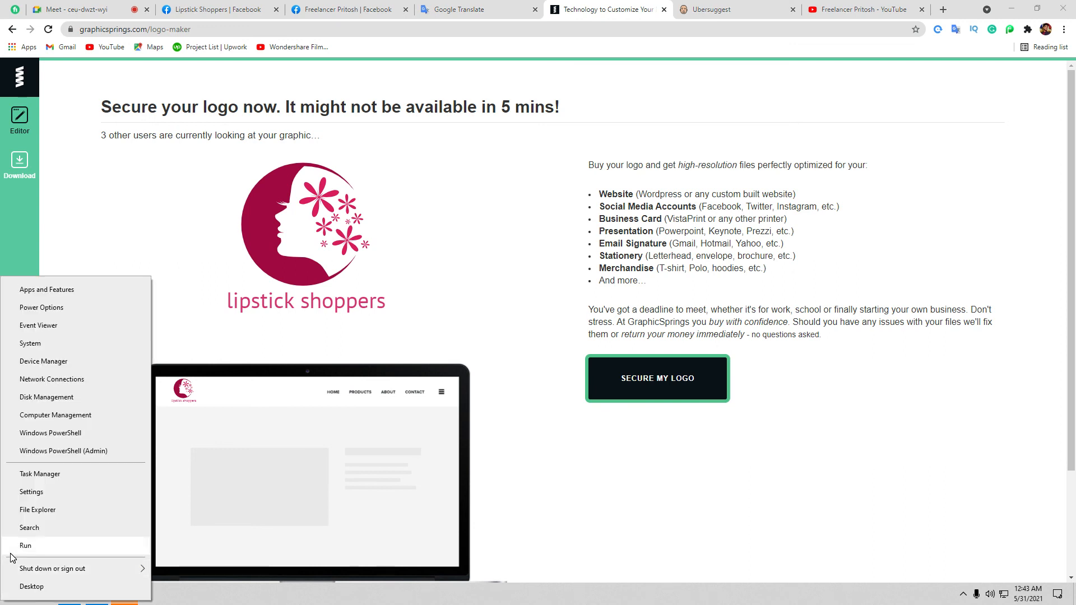
{"action": "left_click", "coordinate": [29, 528]}
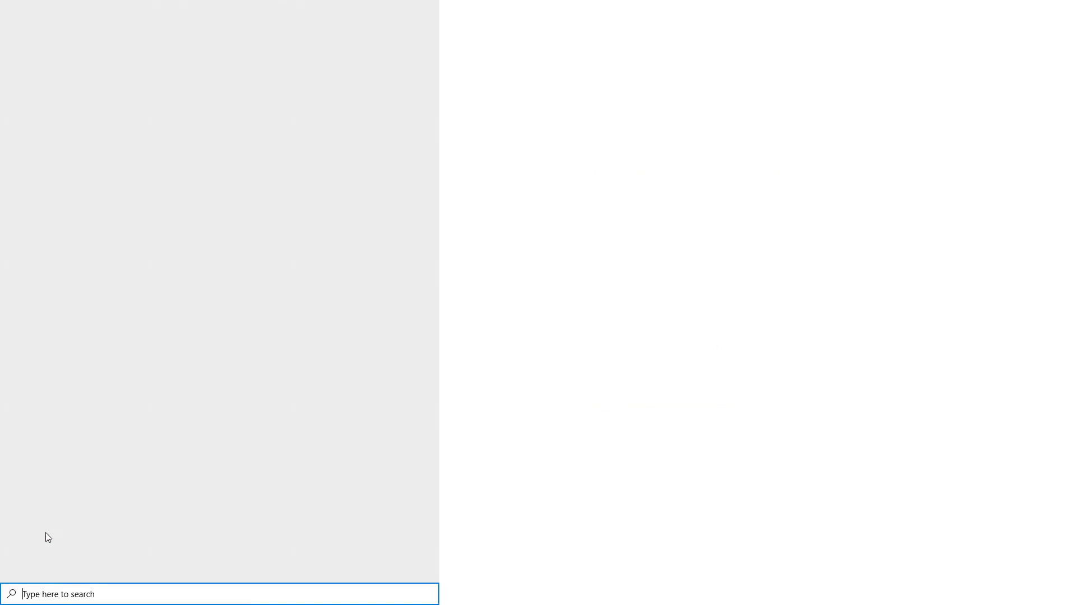
{"action": "type", "text": "s"}
{"action": "left_click", "coordinate": [58, 58]}
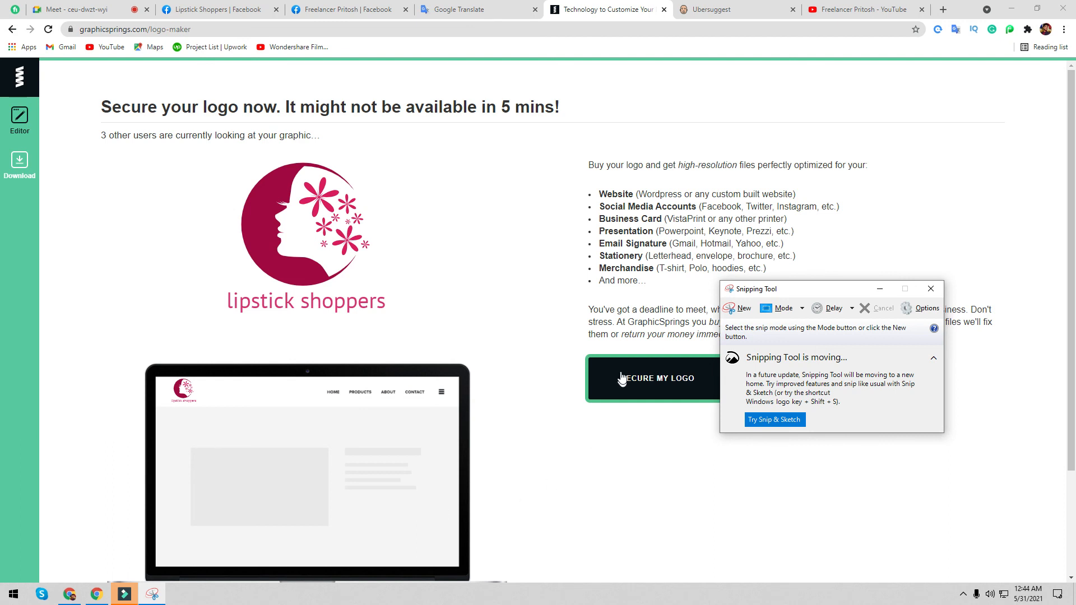
- Snip the logo area and save it as JPEG 'Capture' in Downloads, replacing the existing file
{"action": "left_click", "coordinate": [740, 307]}
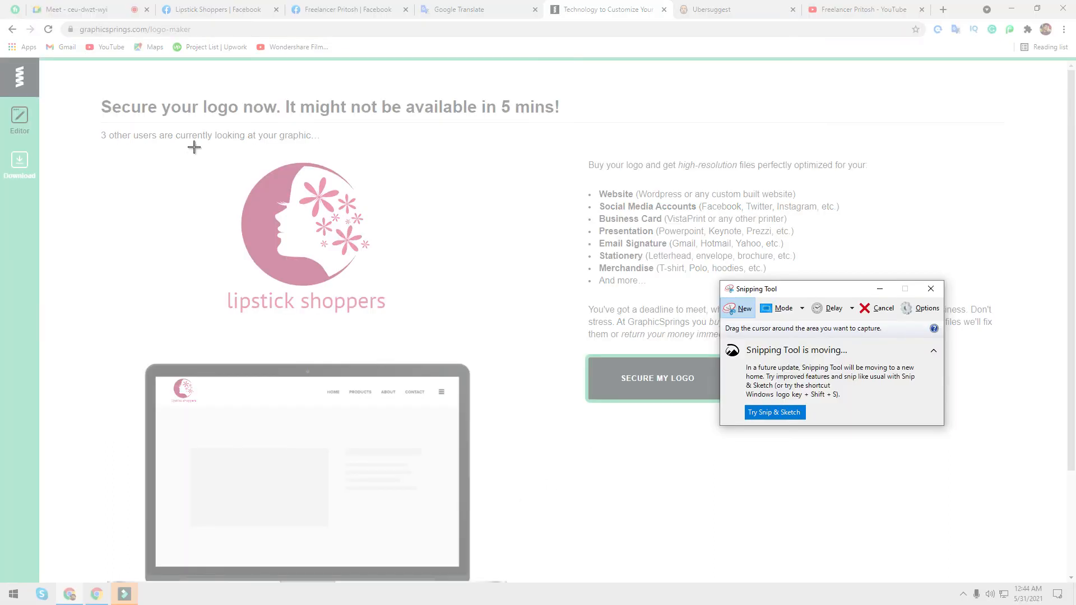
{"action": "left_click_drag", "start_coordinate": [198, 144], "coordinate": [416, 352]}
{"action": "left_click", "coordinate": [154, 62]}
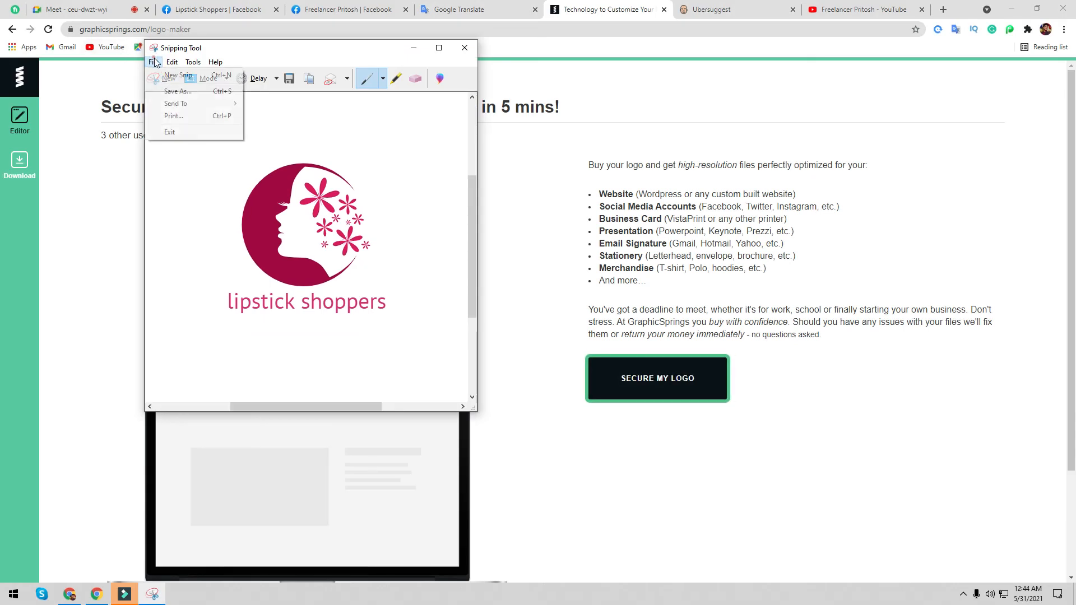
{"action": "left_click", "coordinate": [180, 91]}
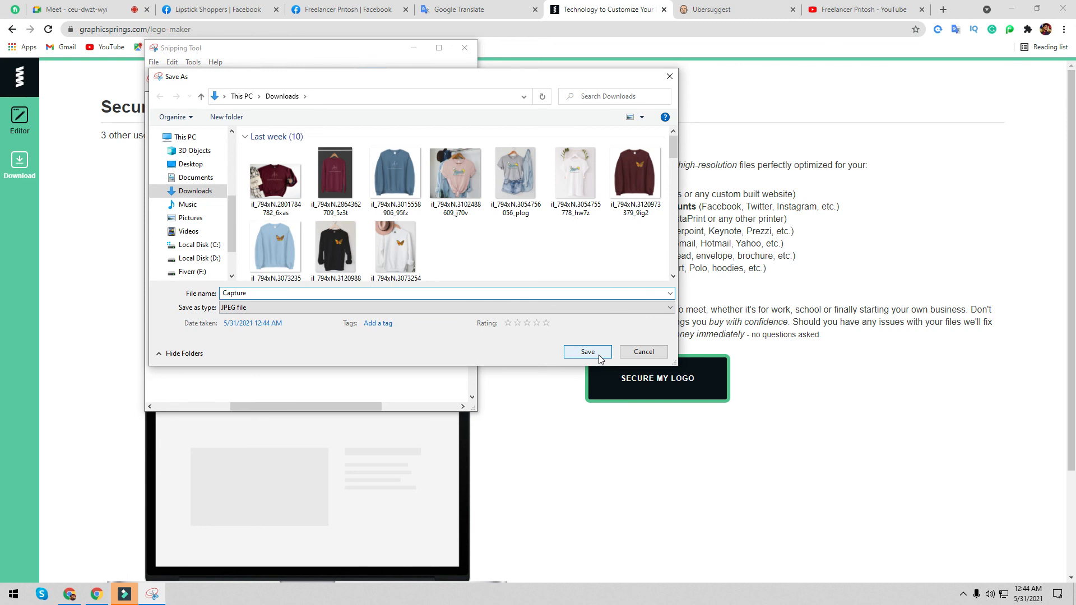
{"action": "left_click", "coordinate": [588, 352]}
{"action": "left_click", "coordinate": [570, 296]}
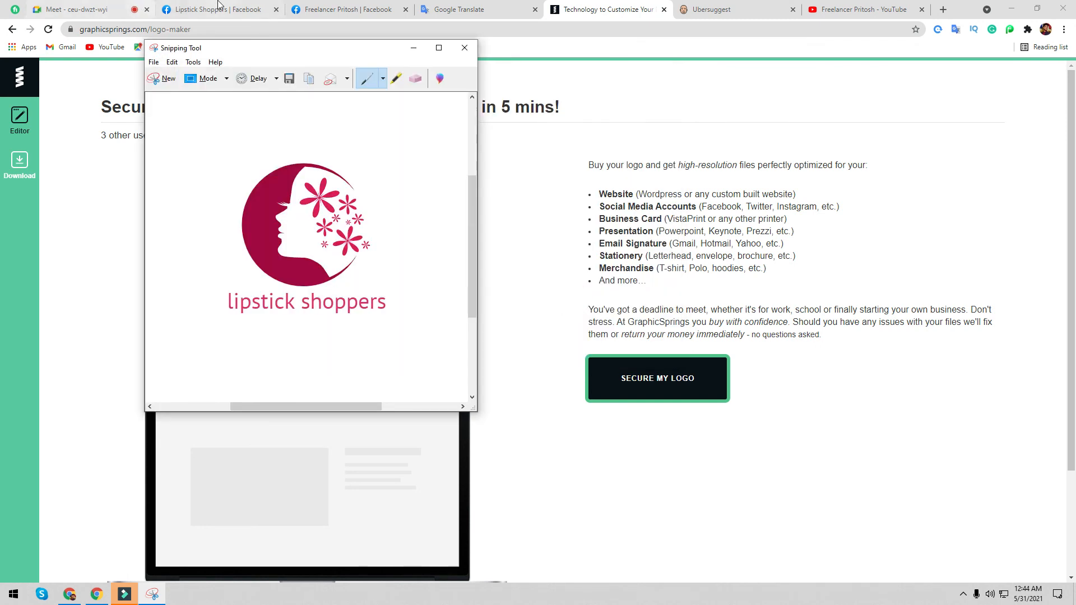
{"action": "left_click", "coordinate": [219, 5]}
- Upload Capture from Downloads as the Lipstick Shoppers page's profile picture, unzoomed, and save it
{"action": "left_click", "coordinate": [435, 414]}
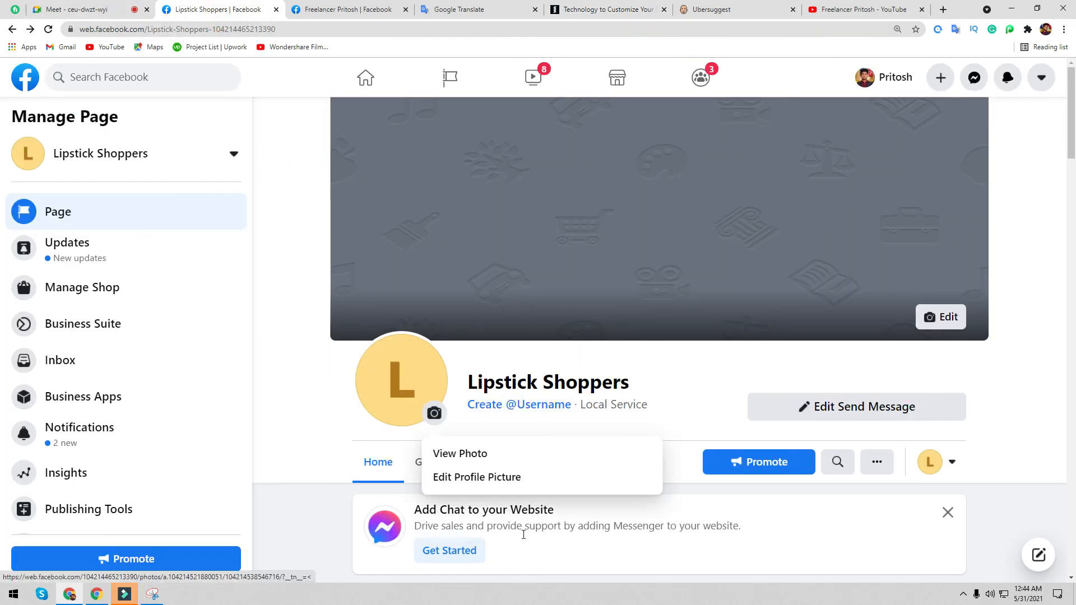
{"action": "left_click", "coordinate": [461, 477]}
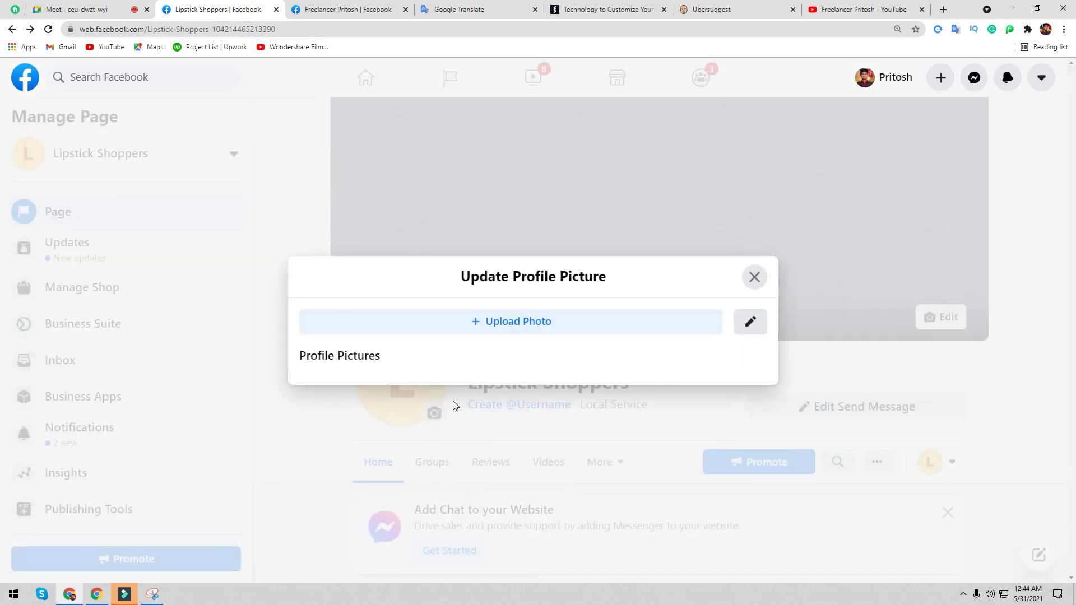
{"action": "left_click", "coordinate": [563, 288]}
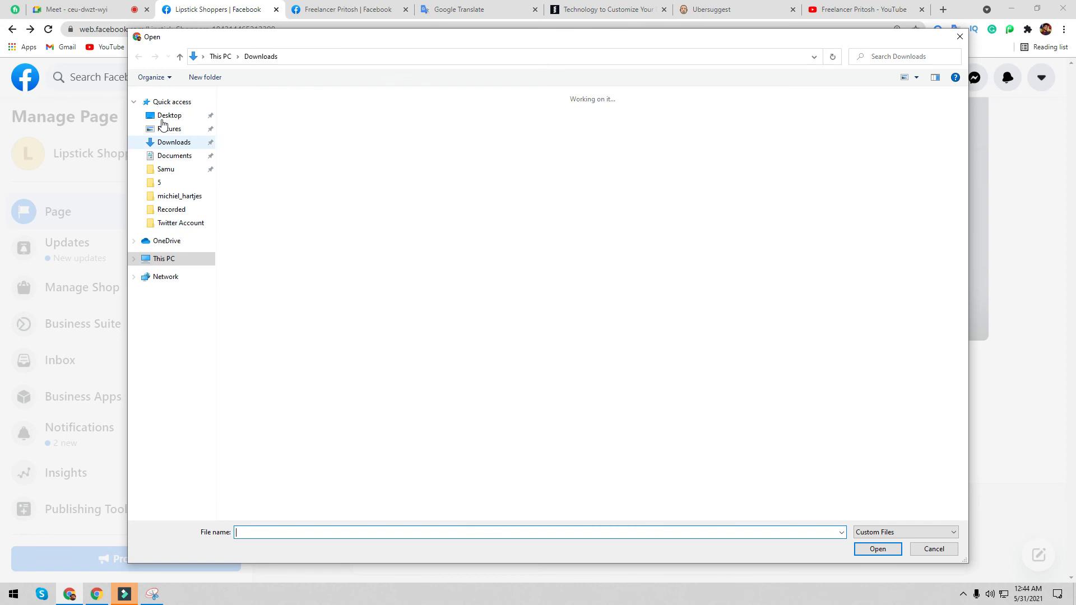
{"action": "left_click", "coordinate": [268, 146]}
{"action": "double_click", "coordinate": [268, 147]}
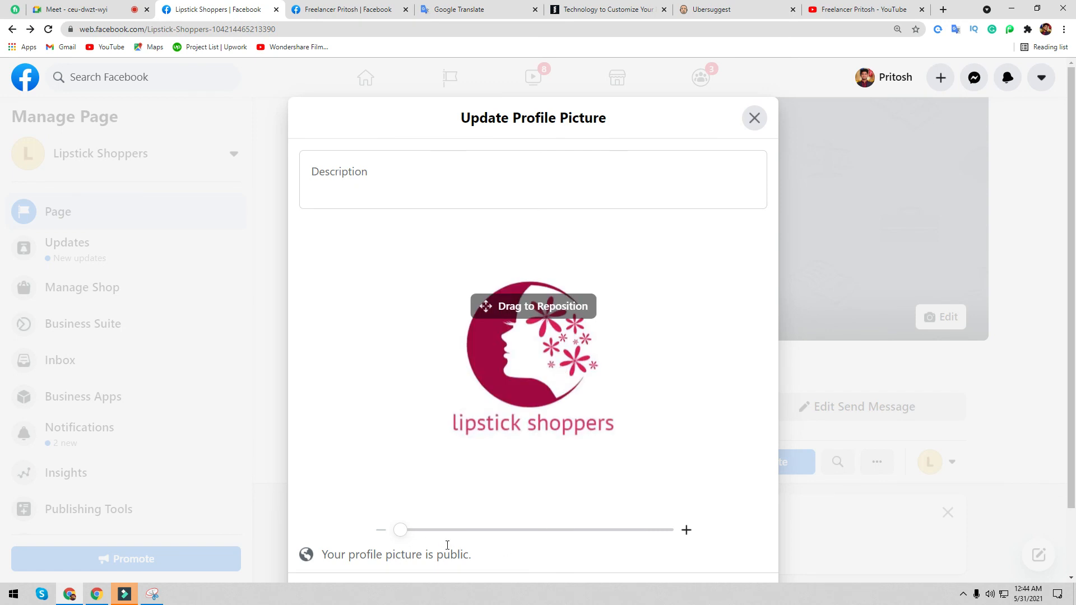
{"action": "left_click_drag", "start_coordinate": [403, 535], "coordinate": [330, 540]}
{"action": "mouse_move", "coordinate": [399, 534]}
{"action": "left_mouse_down"}
{"action": "mouse_move", "coordinate": [410, 536]}
{"action": "mouse_move", "coordinate": [389, 532]}
{"action": "left_mouse_up"}
{"action": "left_click", "coordinate": [359, 265]}
{"action": "scroll", "coordinate": [480, 481], "scroll_direction": "down", "scroll_amount": 2}
{"action": "left_click", "coordinate": [723, 522]}
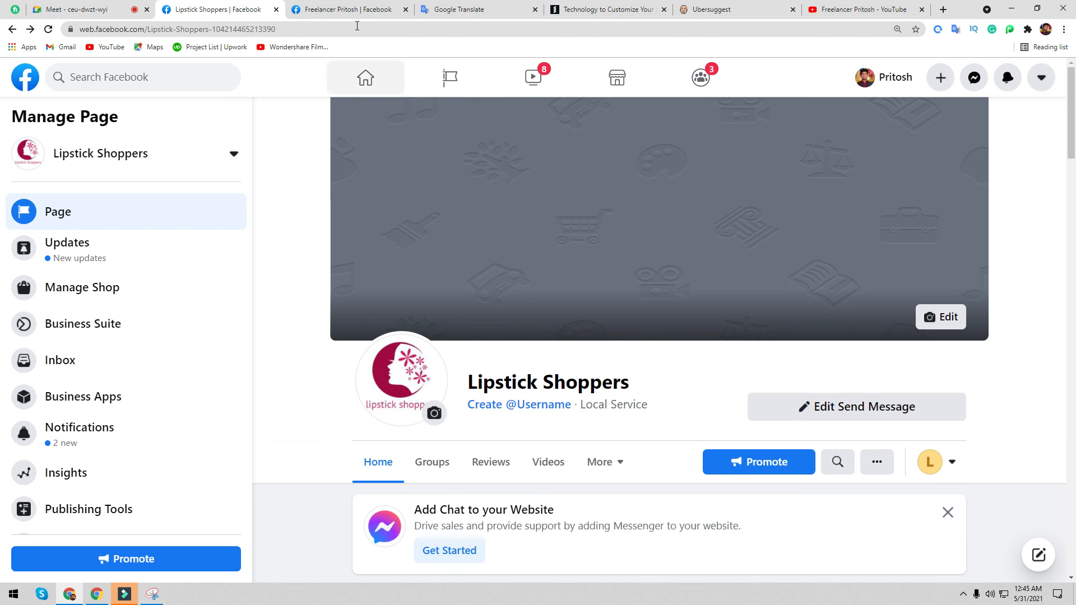
{"action": "left_click", "coordinate": [112, 6]}
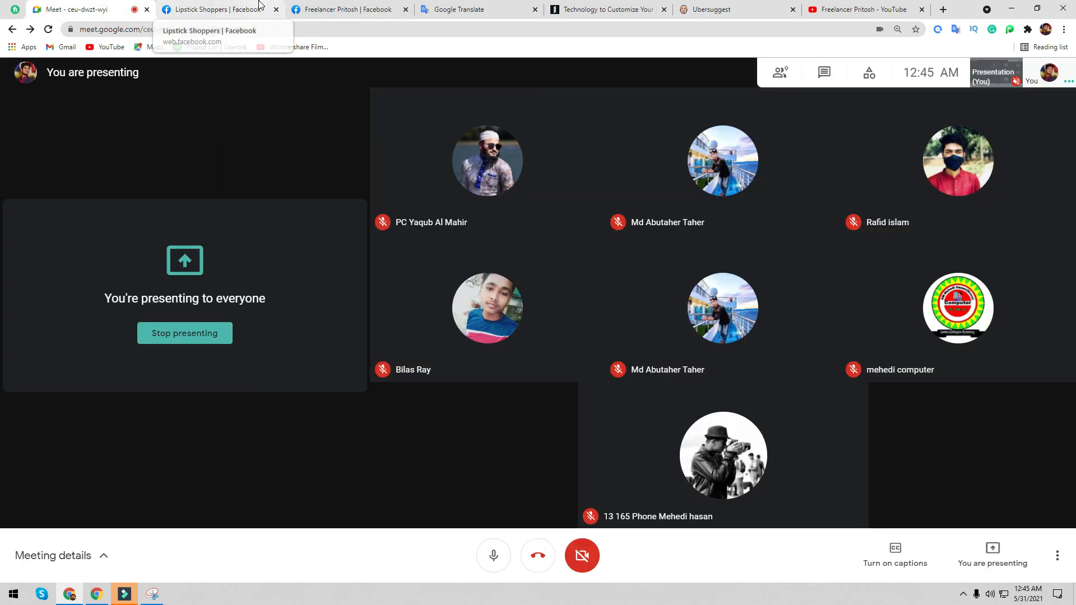
- Replace the GraphicSprings tab's address with canva.com and confirm leaving the page
{"action": "left_click", "coordinate": [259, 6]}
{"action": "left_click", "coordinate": [354, 7]}
{"action": "left_click", "coordinate": [434, 8]}
{"action": "left_click", "coordinate": [380, 7]}
{"action": "left_click", "coordinate": [603, 6]}
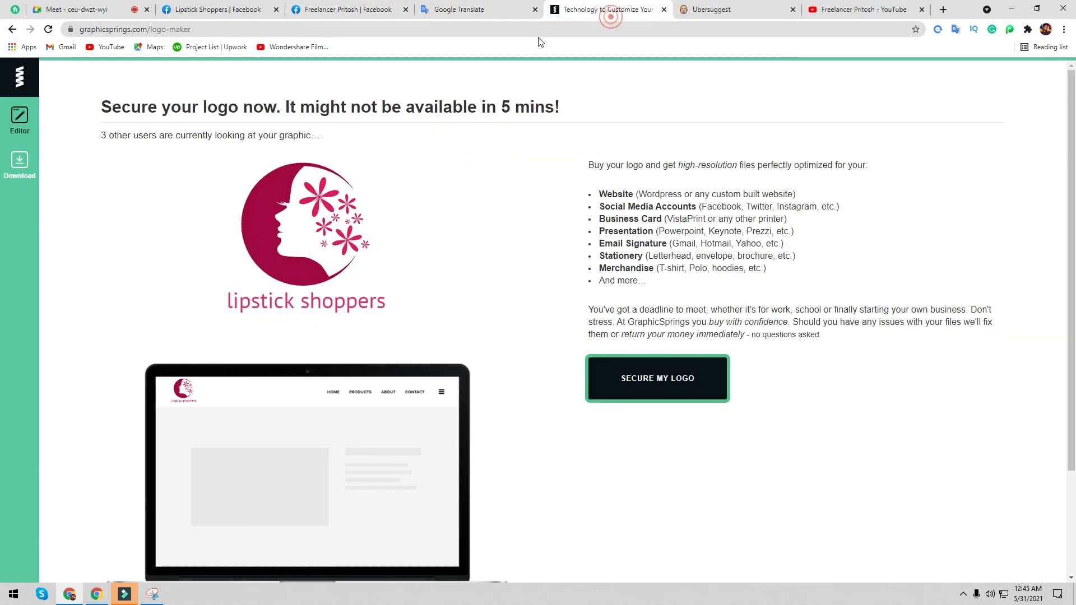
{"action": "left_click", "coordinate": [537, 26]}
{"action": "type", "text": "ca"}
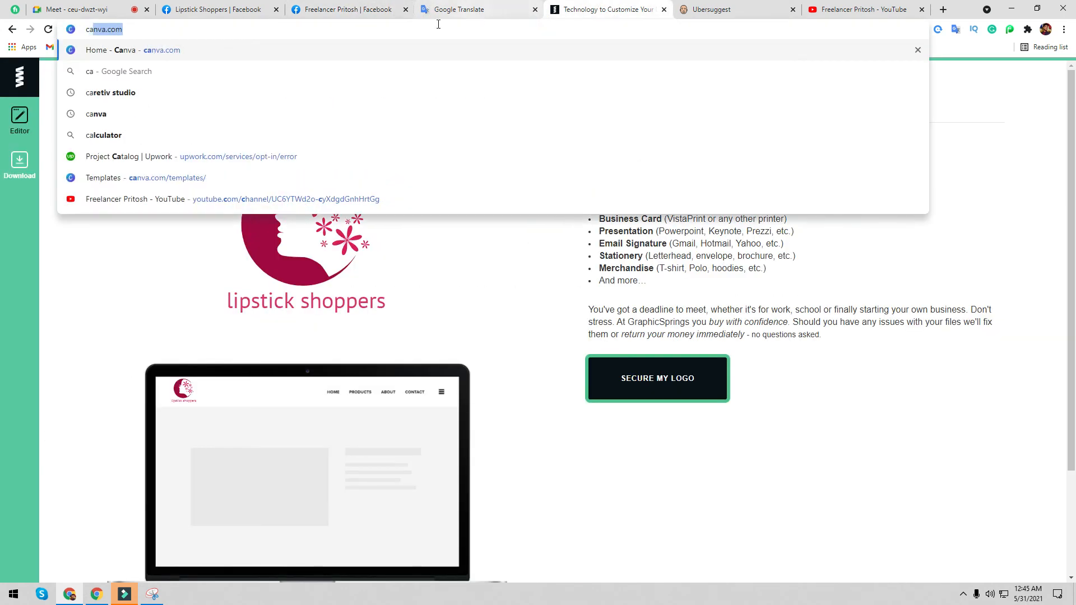
{"action": "key", "text": "Return"}
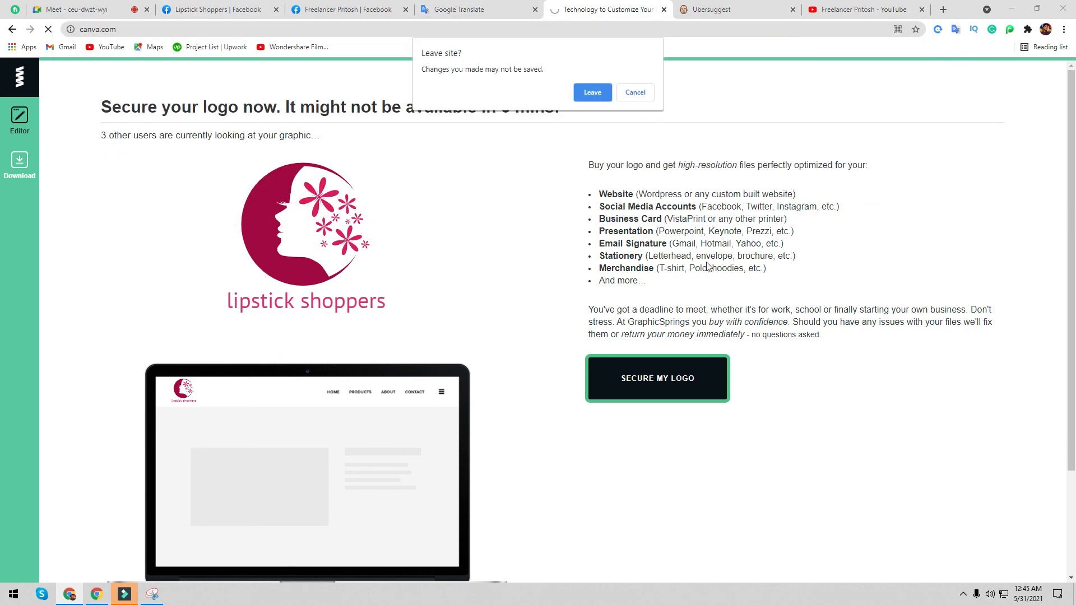
{"action": "left_click", "coordinate": [598, 92]}
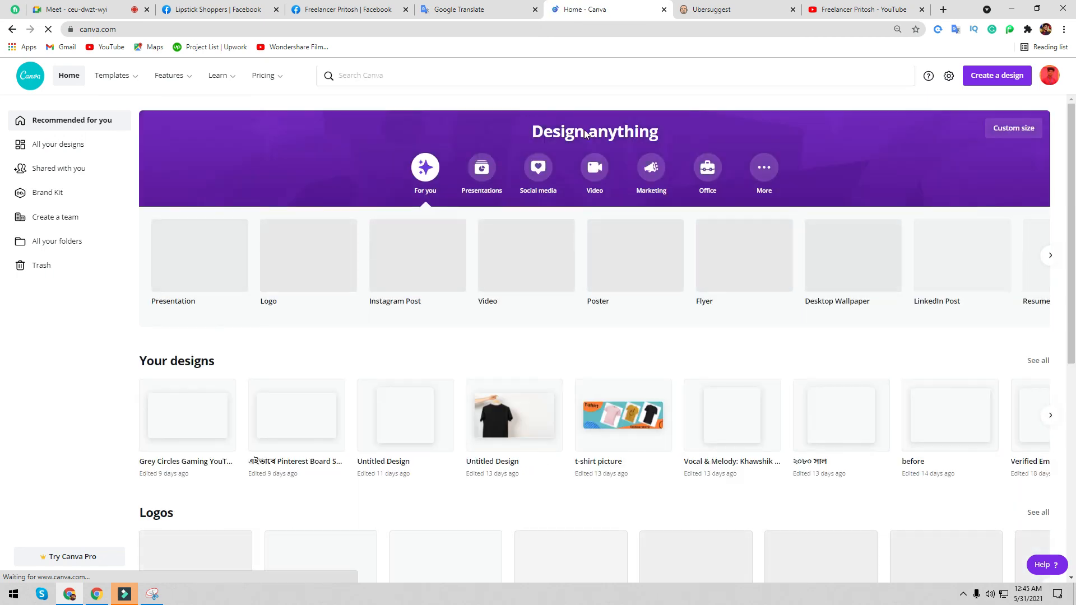
{"action": "left_click", "coordinate": [977, 80]}
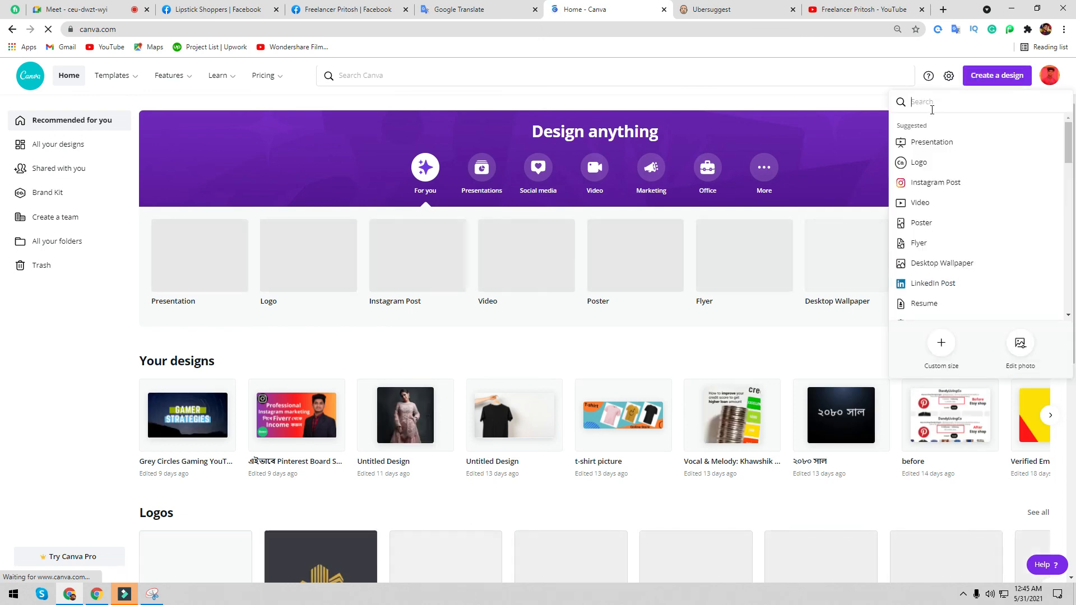
- Search 'fa' among design types and choose Facebook Cover
{"action": "type", "text": "fa"}
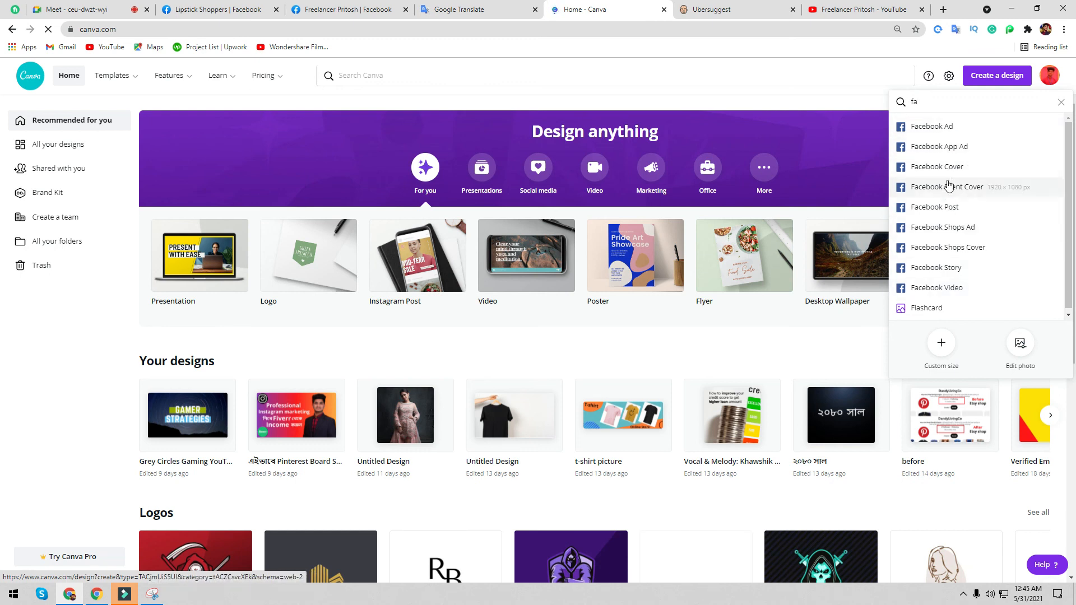
{"action": "left_click", "coordinate": [959, 163]}
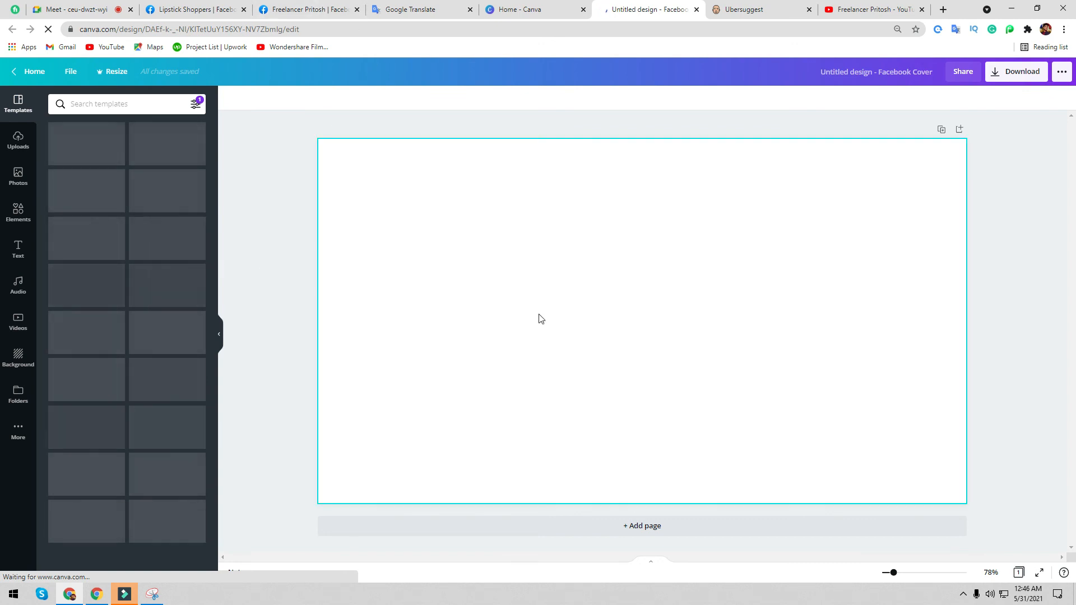
- Copy 'lipstick' from Google Translate, search Canva templates with it, and apply the red lips template
{"action": "left_click", "coordinate": [210, 10]}
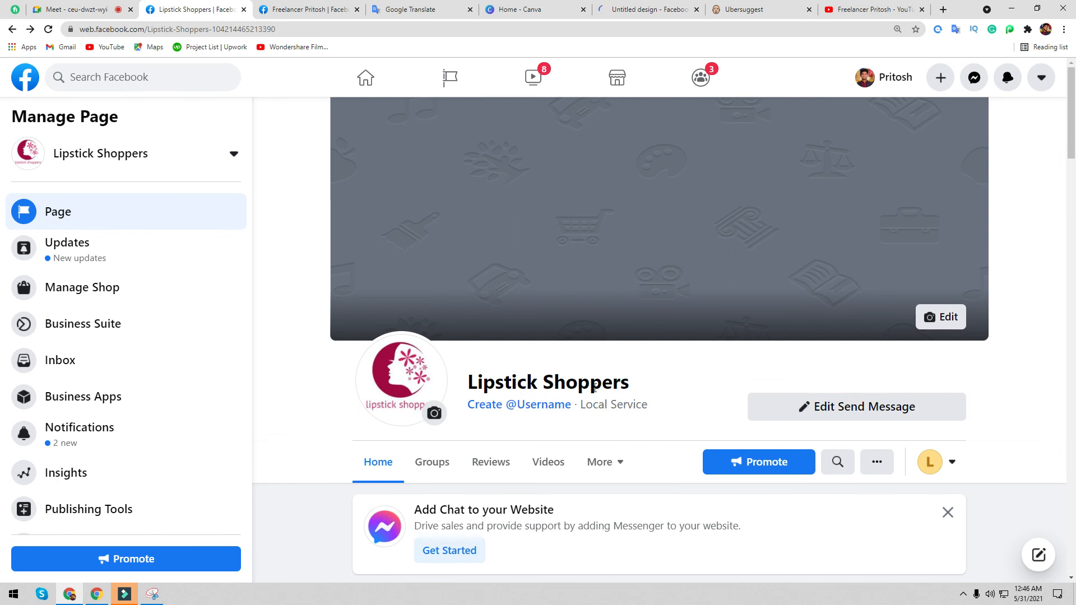
{"action": "left_click", "coordinate": [650, 10]}
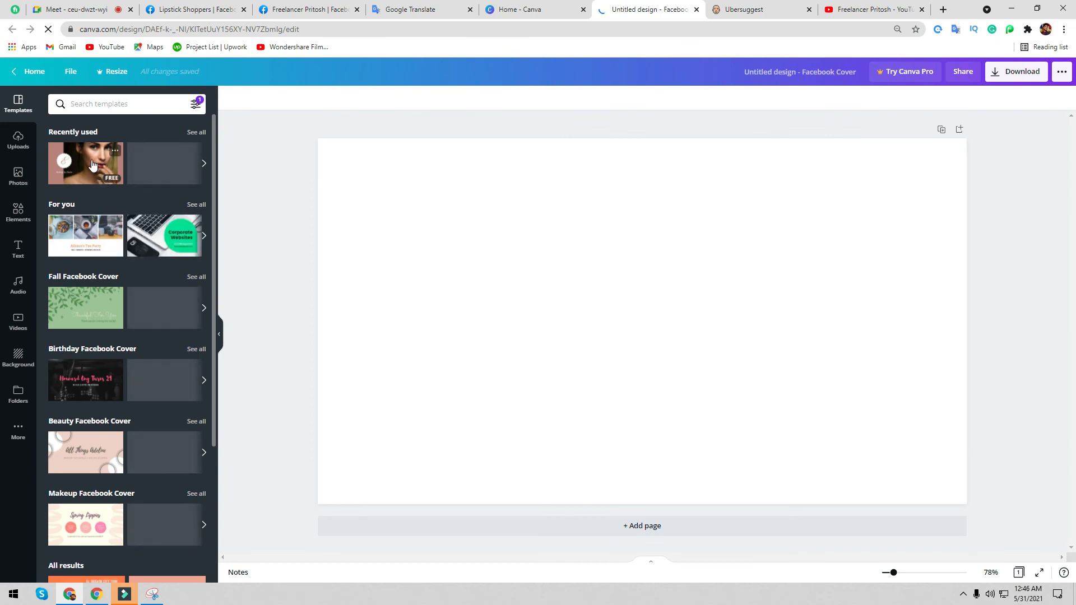
{"action": "left_click", "coordinate": [436, 12]}
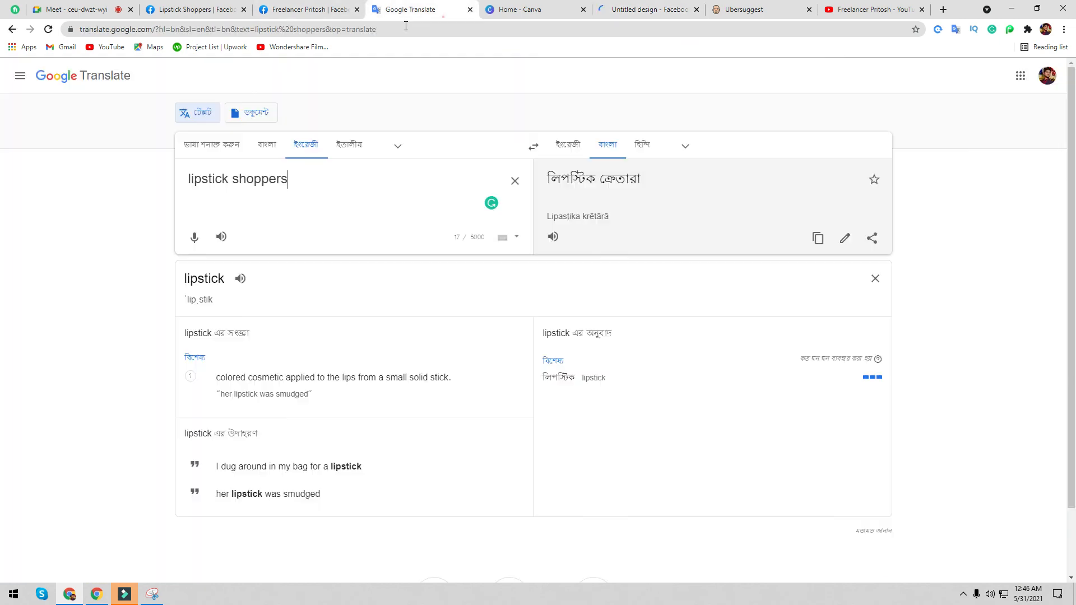
{"action": "double_click", "coordinate": [227, 179]}
{"action": "key", "text": "ctrl+c"}
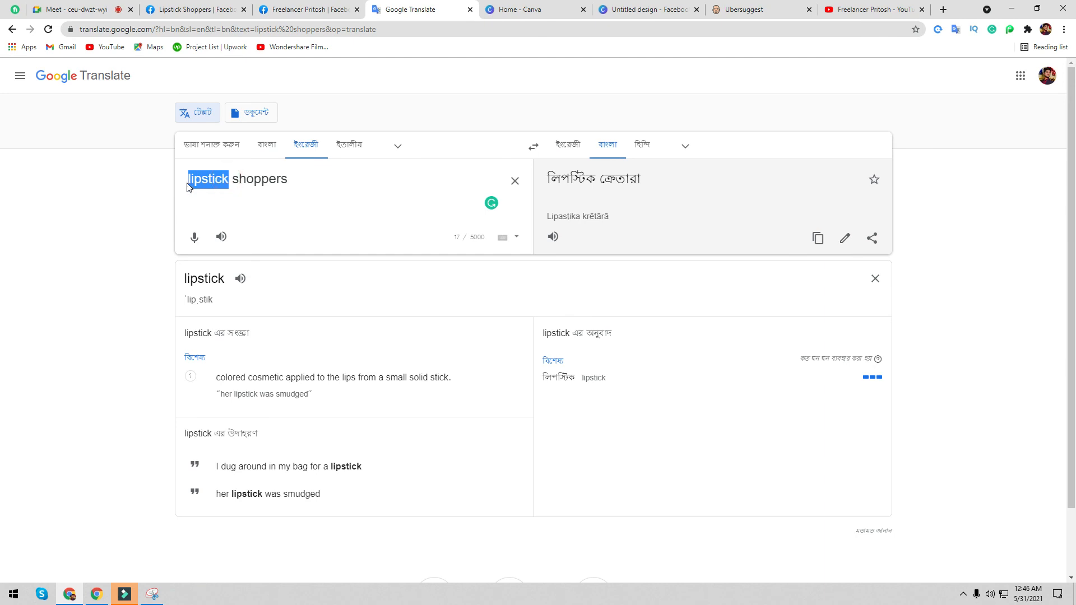
{"action": "left_click", "coordinate": [667, 16]}
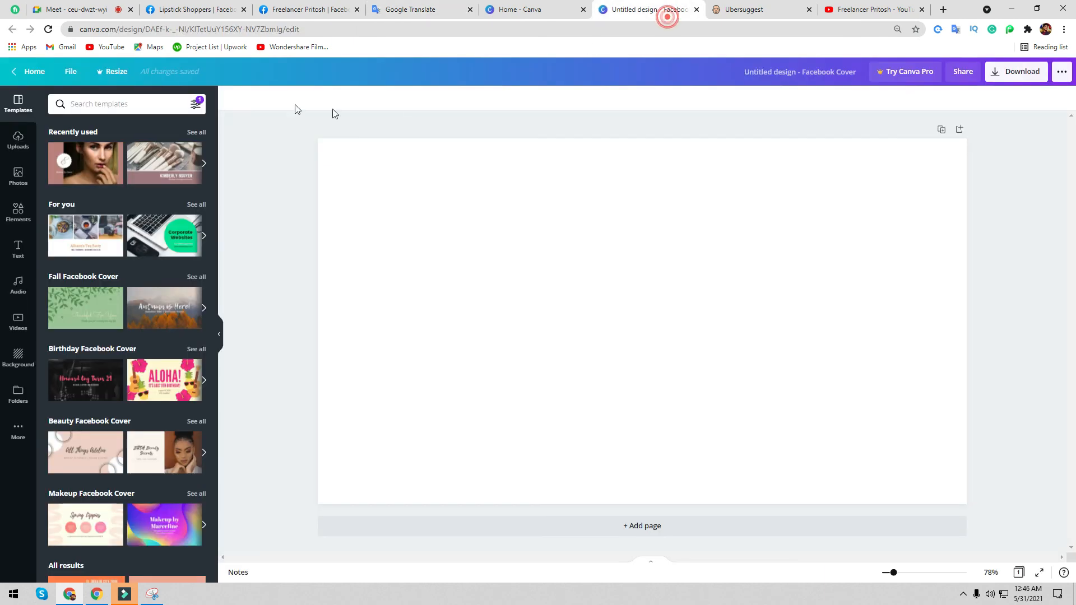
{"action": "left_click", "coordinate": [117, 107]}
{"action": "key", "text": "ctrl+v"}
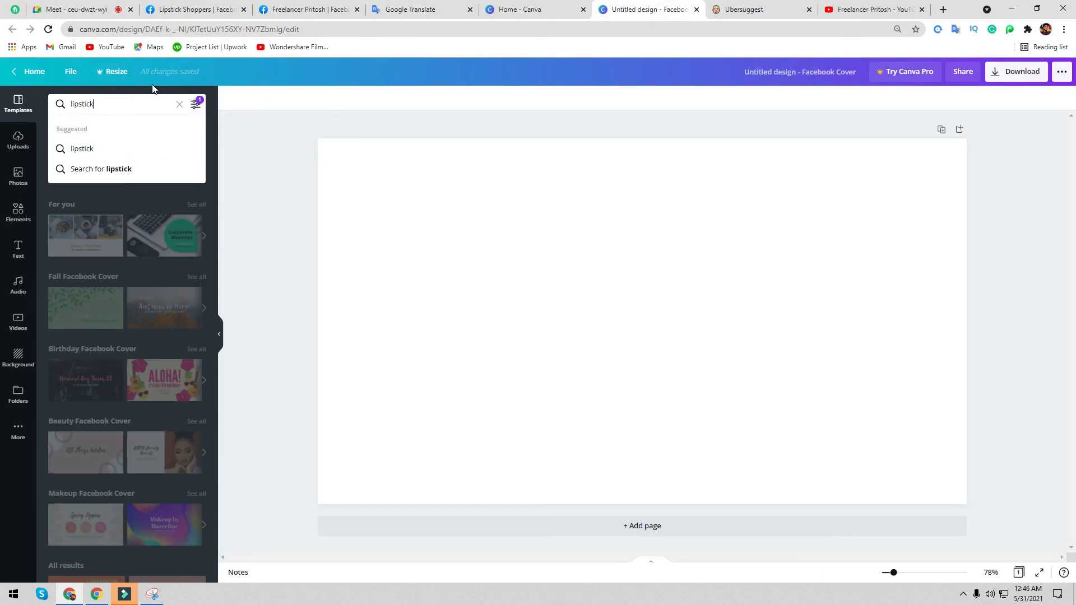
{"action": "left_click", "coordinate": [82, 149]}
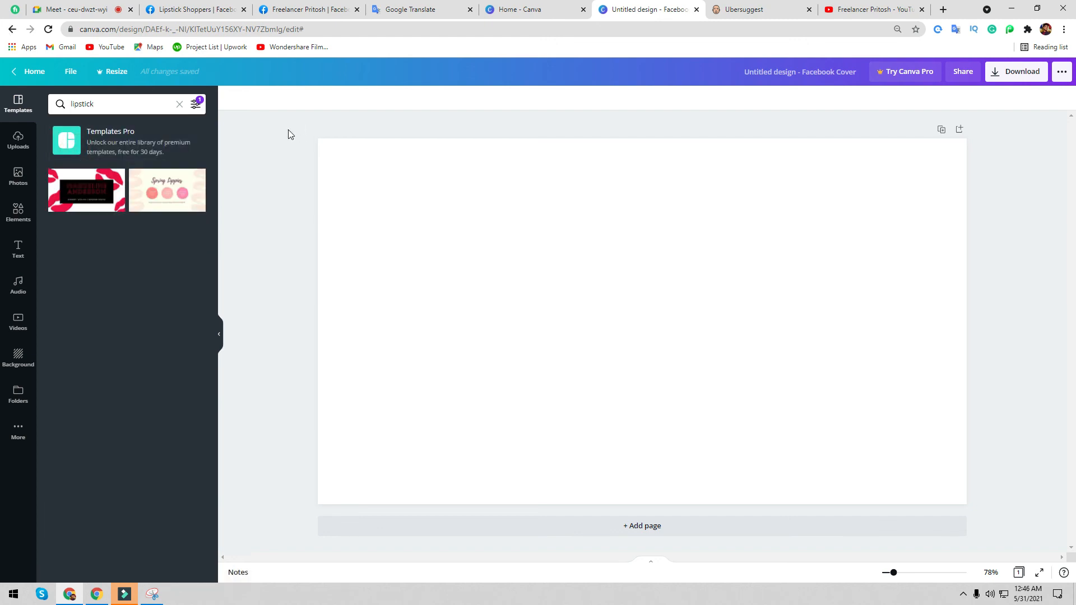
{"action": "left_click", "coordinate": [86, 190]}
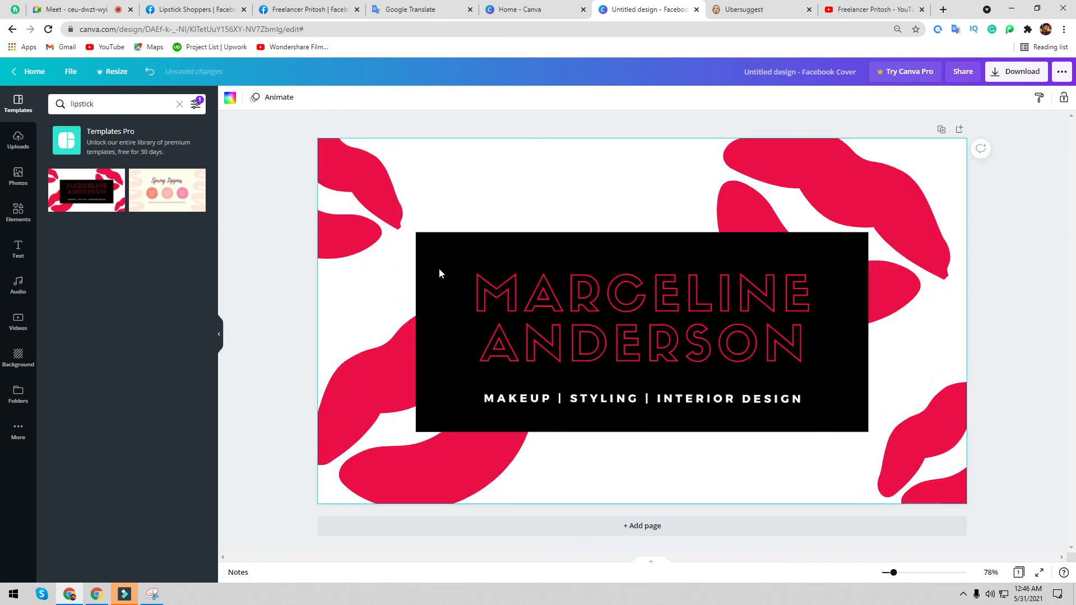
- Resize and reposition the lips shapes, moving the top-left lips onto the name block's top edge
{"action": "left_click", "coordinate": [355, 206]}
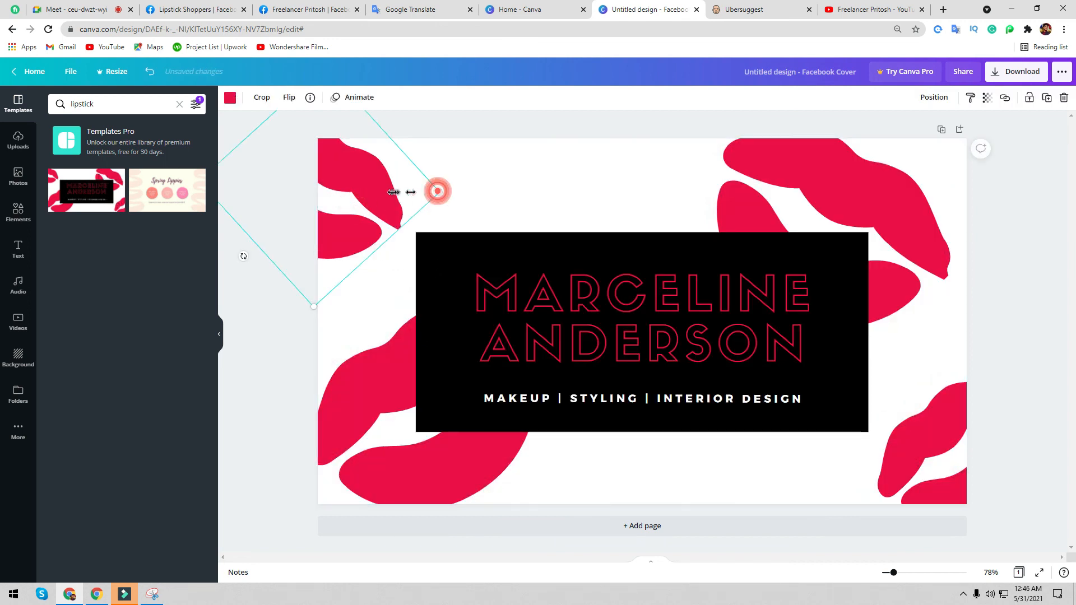
{"action": "left_click_drag", "start_coordinate": [435, 190], "coordinate": [373, 190]}
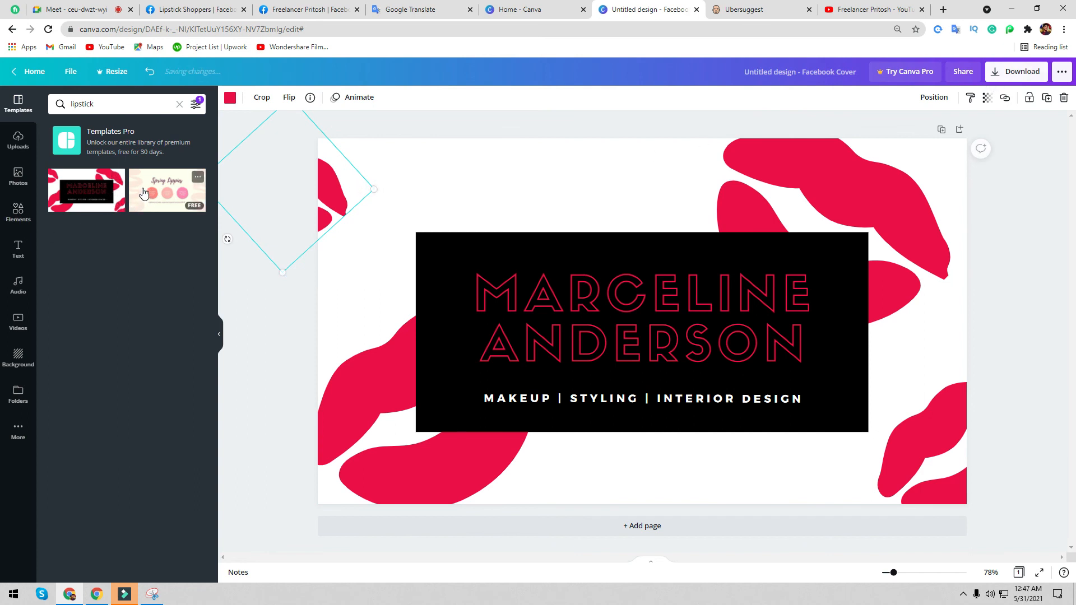
{"action": "left_click_drag", "start_coordinate": [336, 184], "coordinate": [373, 183]}
{"action": "left_click", "coordinate": [364, 430]}
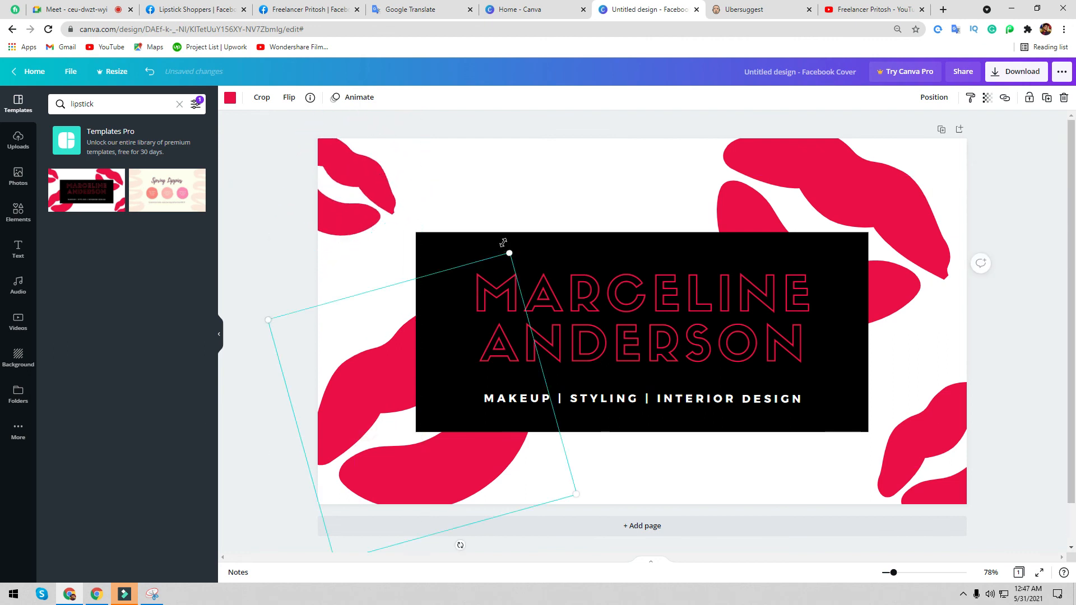
{"action": "left_click_drag", "start_coordinate": [509, 253], "coordinate": [438, 352]}
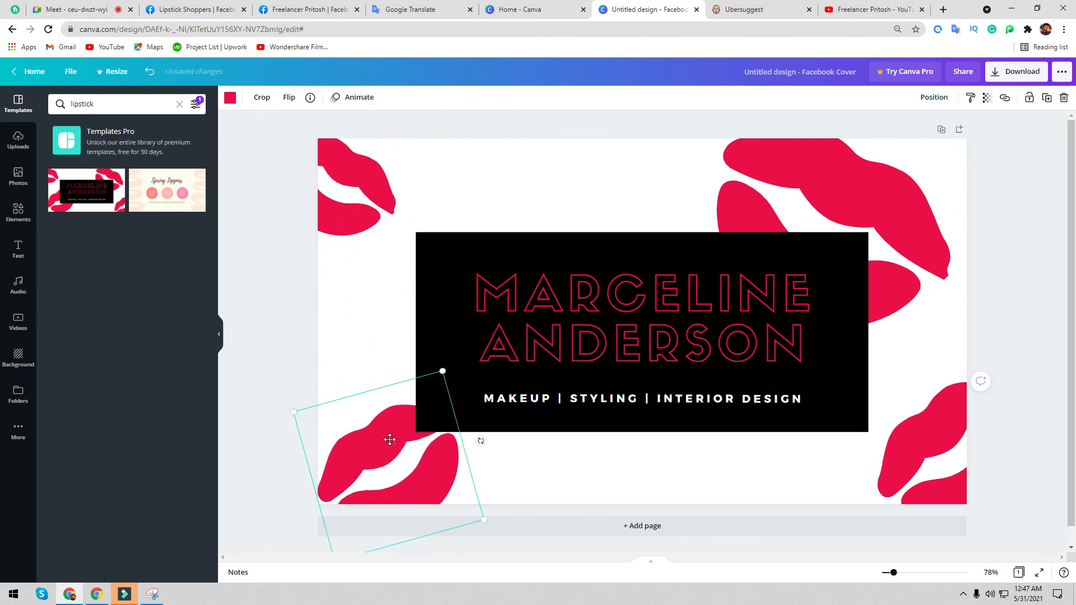
{"action": "left_click", "coordinate": [773, 196]}
{"action": "left_click", "coordinate": [937, 475]}
{"action": "left_click", "coordinate": [895, 475]}
{"action": "left_click_drag", "start_coordinate": [843, 402], "coordinate": [830, 389]}
{"action": "left_click", "coordinate": [727, 474]}
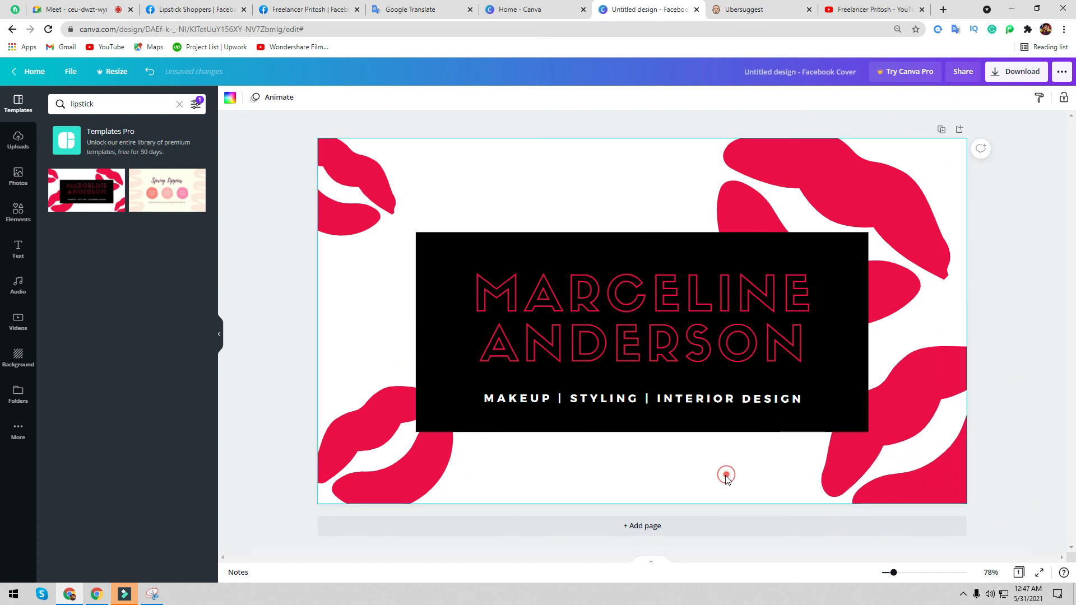
{"action": "left_click", "coordinate": [382, 212]}
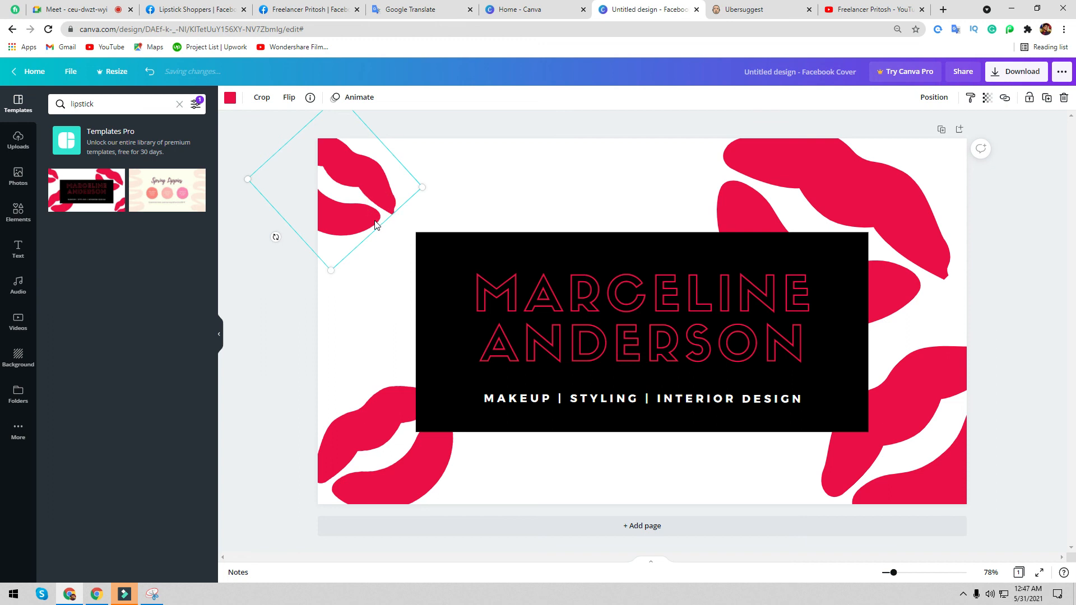
{"action": "left_click_drag", "start_coordinate": [384, 203], "coordinate": [624, 228]}
- Duplicate the black name block, then delete the original's background, heading and subtitle
{"action": "left_click", "coordinate": [717, 252]}
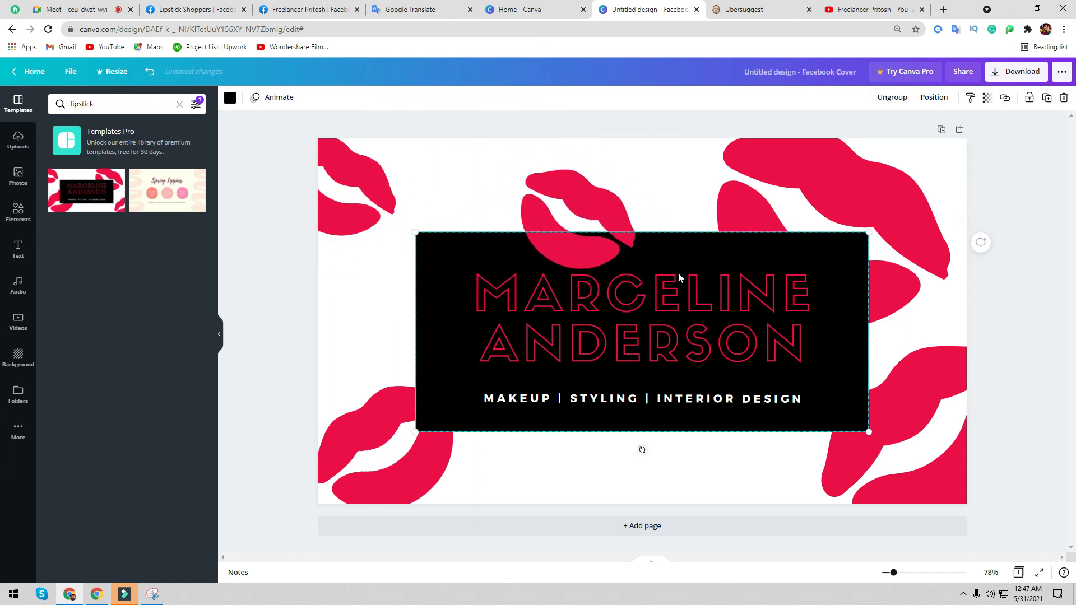
{"action": "key", "text": "ctrl+d"}
{"action": "left_click_drag", "start_coordinate": [649, 302], "coordinate": [656, 497]}
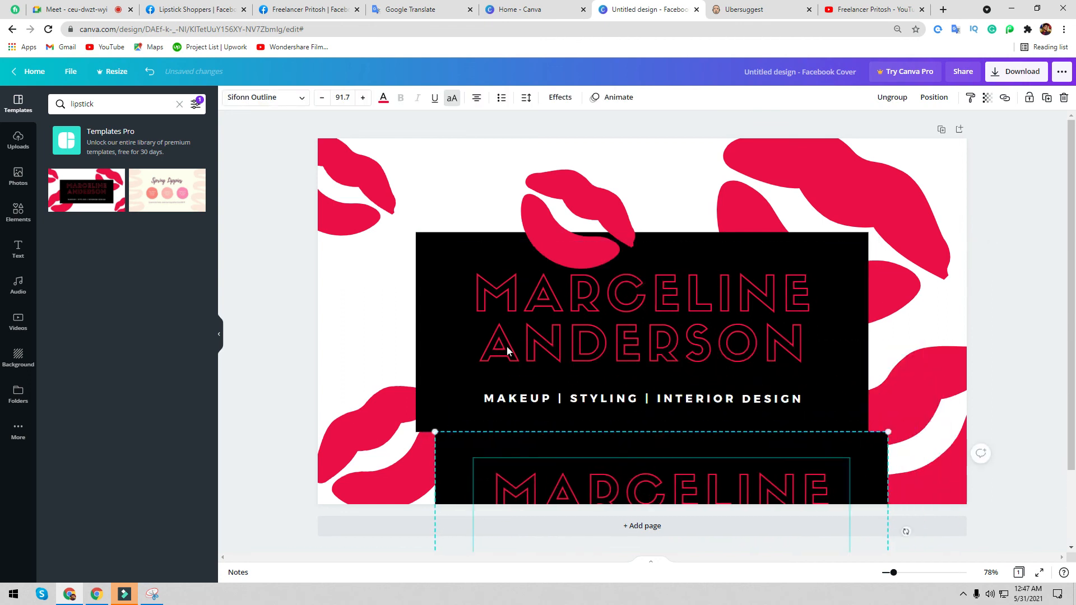
{"action": "left_click", "coordinate": [507, 347]}
{"action": "left_click", "coordinate": [428, 322]}
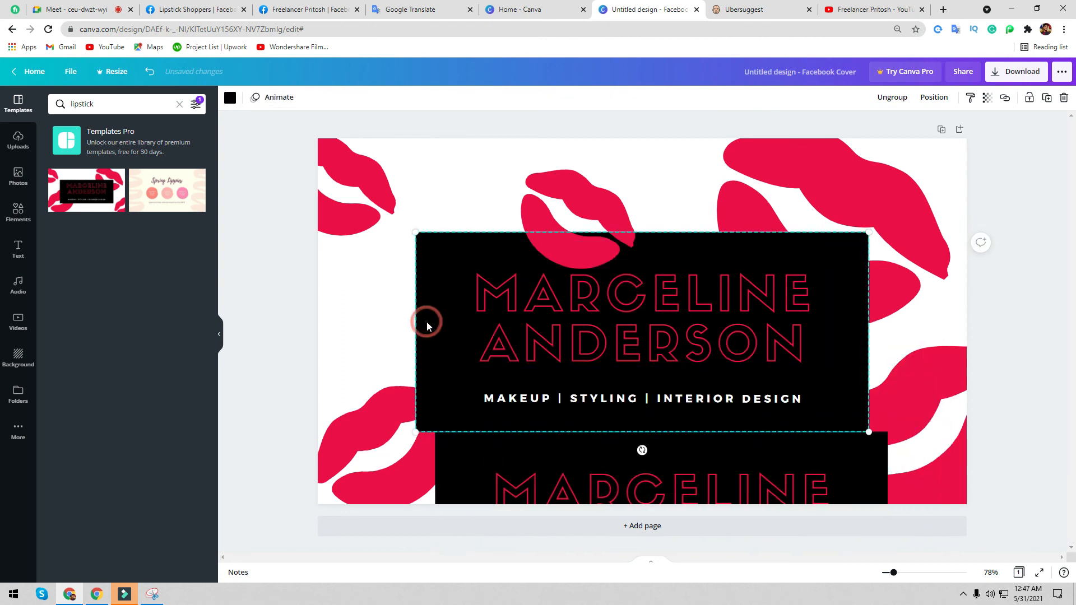
{"action": "key", "text": "Delete"}
{"action": "left_click", "coordinate": [563, 323]}
{"action": "key", "text": "Delete"}
{"action": "double_click", "coordinate": [617, 399]}
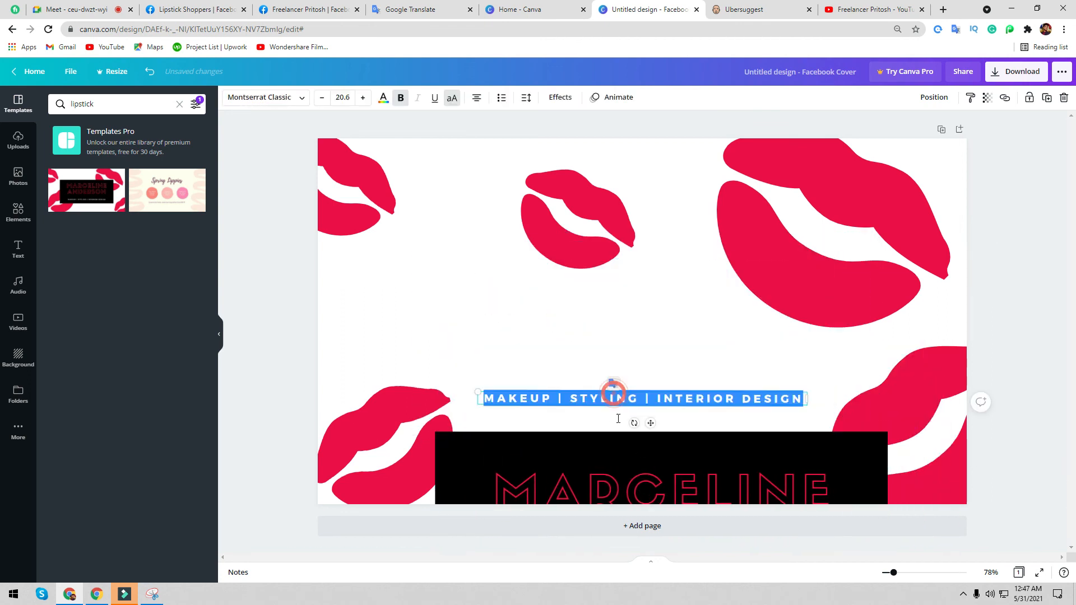
{"action": "key", "text": "Delete"}
- Move the copied name block to the canvas centre and nudge it slightly upward
{"action": "left_click", "coordinate": [608, 399]}
{"action": "left_click", "coordinate": [617, 456]}
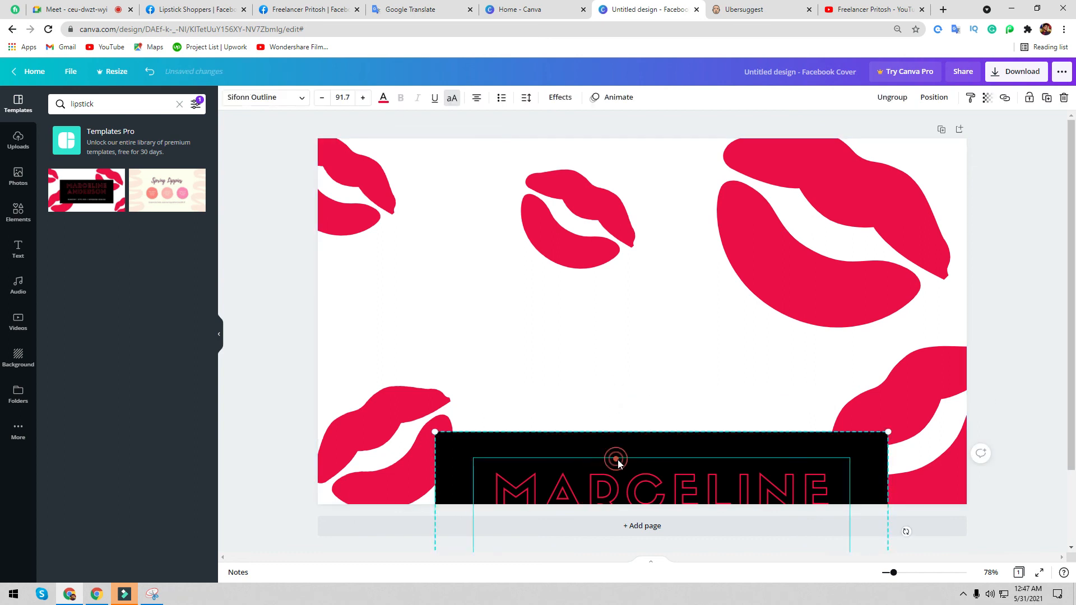
{"action": "left_click_drag", "start_coordinate": [633, 443], "coordinate": [623, 242]}
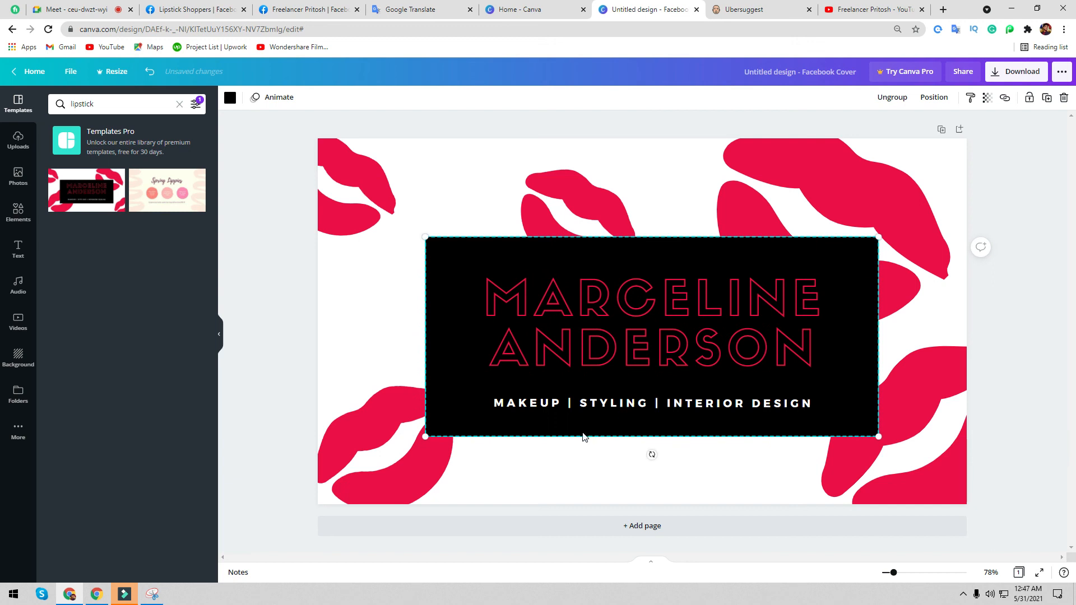
{"action": "left_click", "coordinate": [606, 461]}
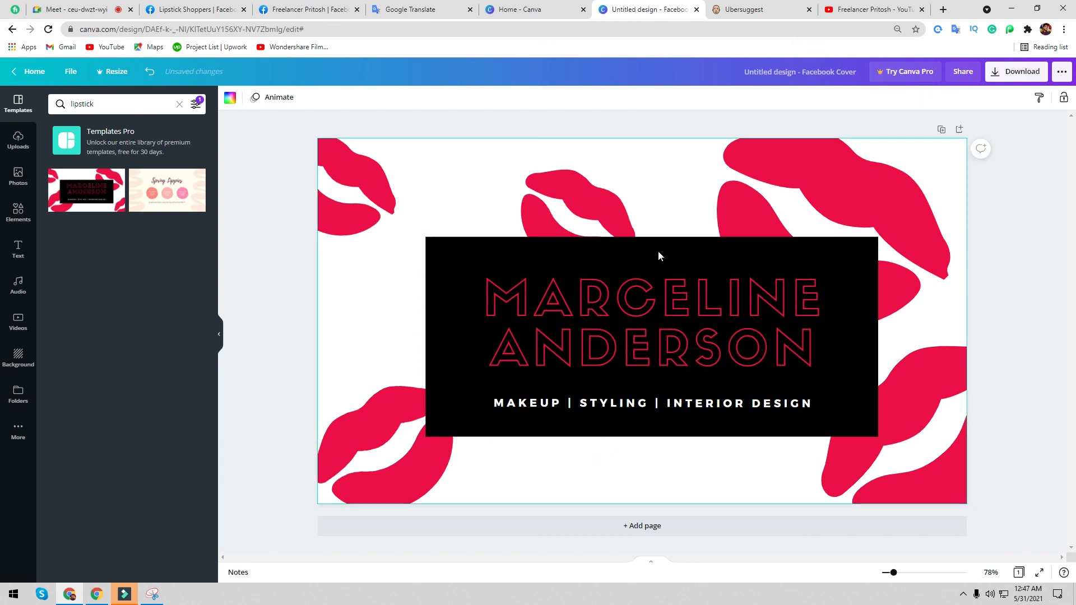
{"action": "left_click_drag", "start_coordinate": [658, 250], "coordinate": [658, 246]}
{"action": "left_click", "coordinate": [625, 462]}
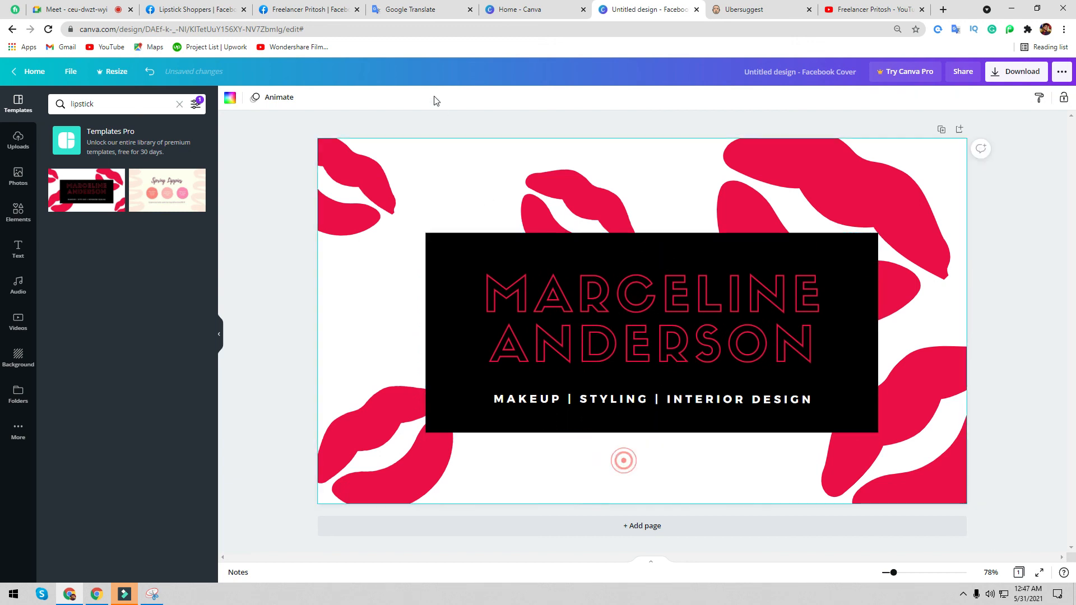
- Paste the page name 'Lipstick Shoppers' over the MARCELINE ANDERSON heading and remove the extra line
{"action": "left_click", "coordinate": [412, 7]}
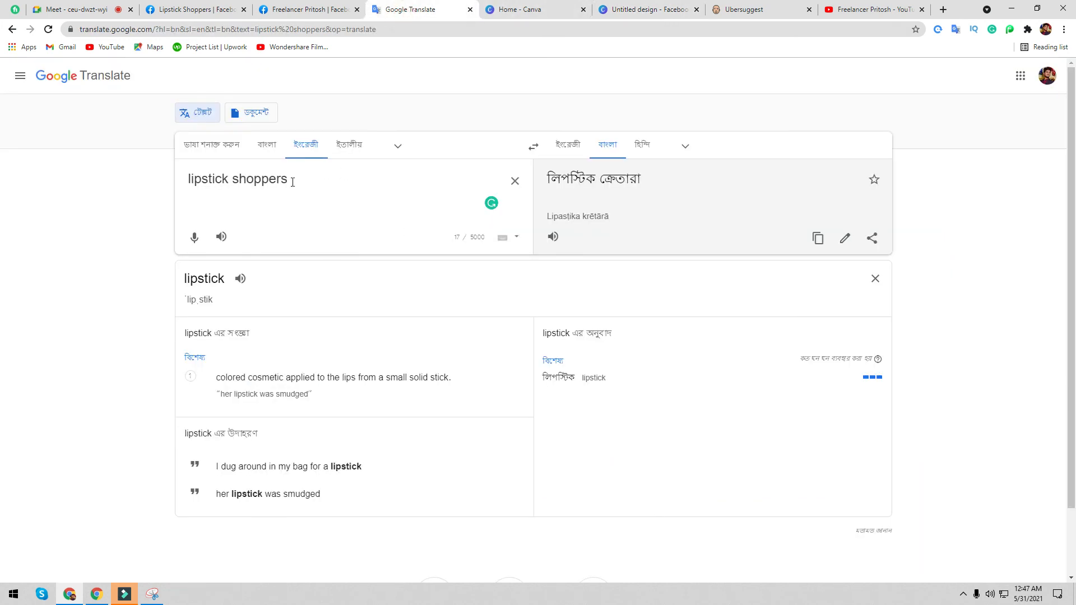
{"action": "left_click_drag", "start_coordinate": [303, 180], "coordinate": [194, 180]}
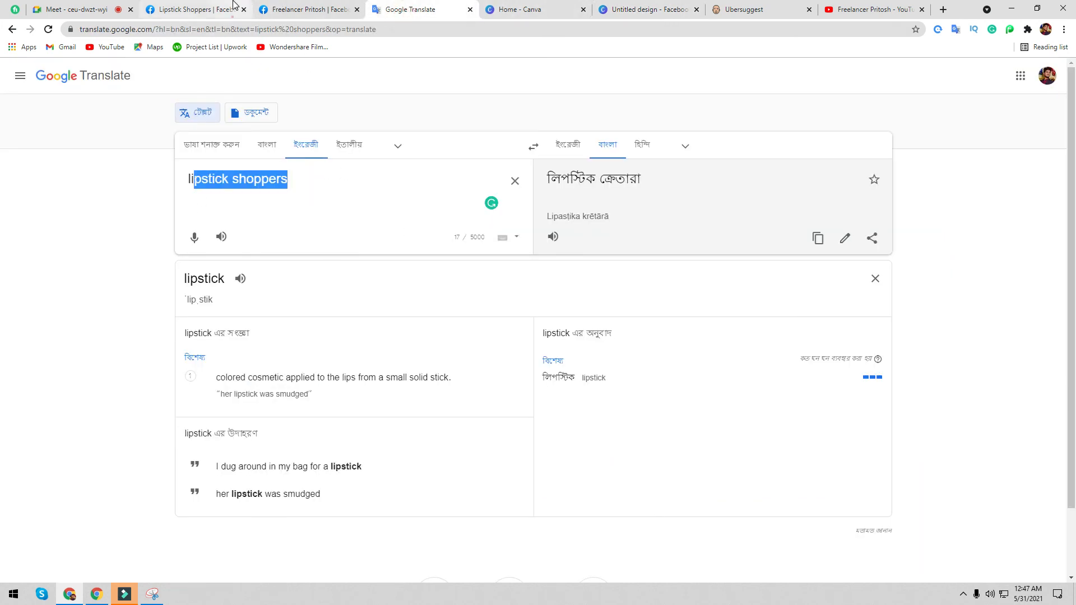
{"action": "left_click", "coordinate": [234, 5]}
{"action": "triple_click", "coordinate": [554, 374]}
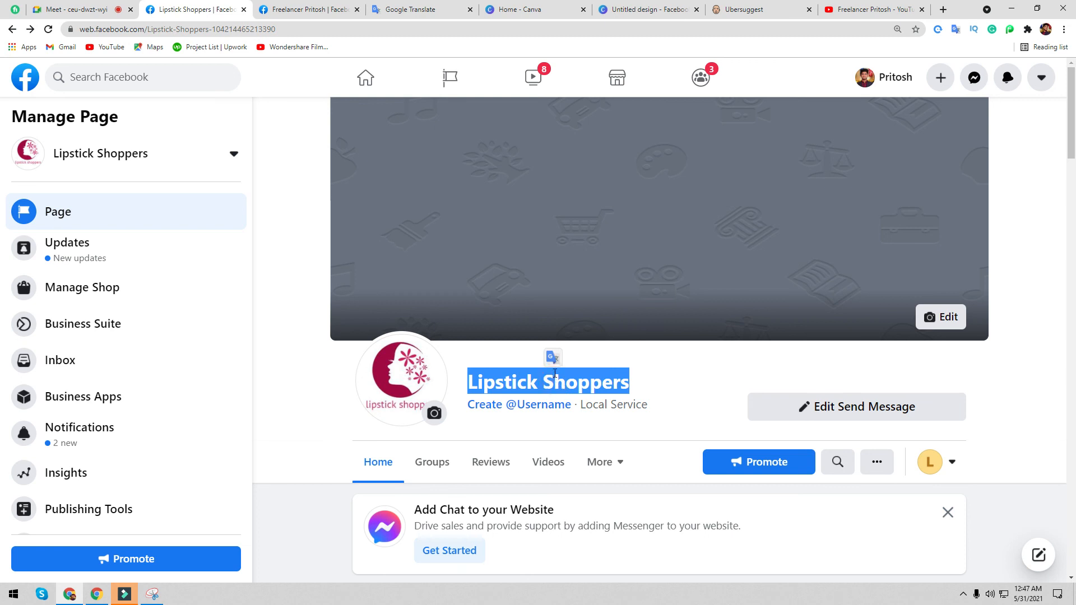
{"action": "left_click", "coordinate": [620, 9]}
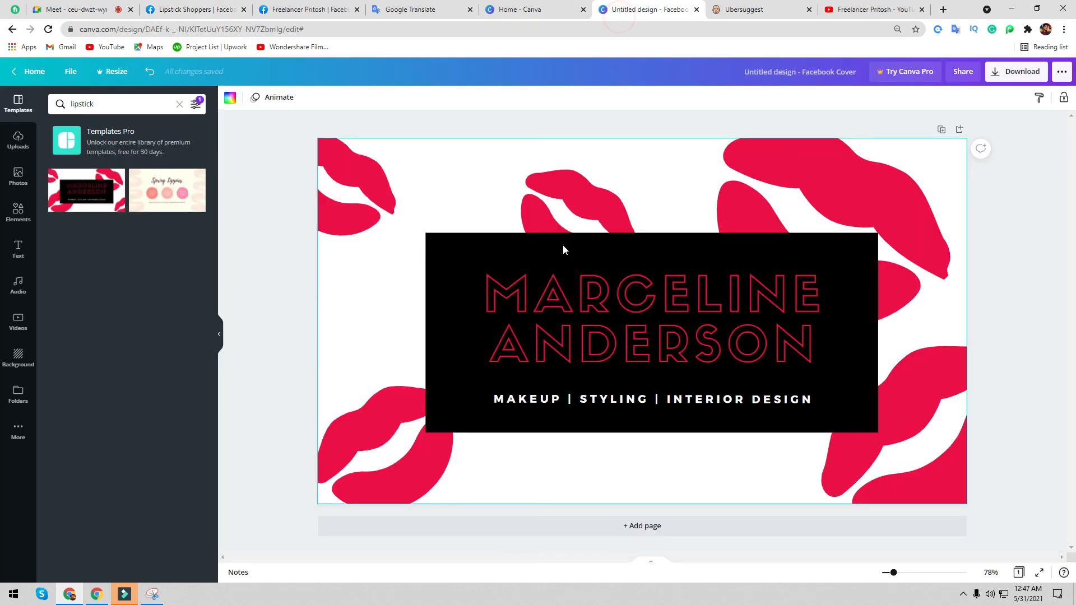
{"action": "triple_click", "coordinate": [557, 316]}
{"action": "type", "text": "LIPSTICK SHOPPERS"}
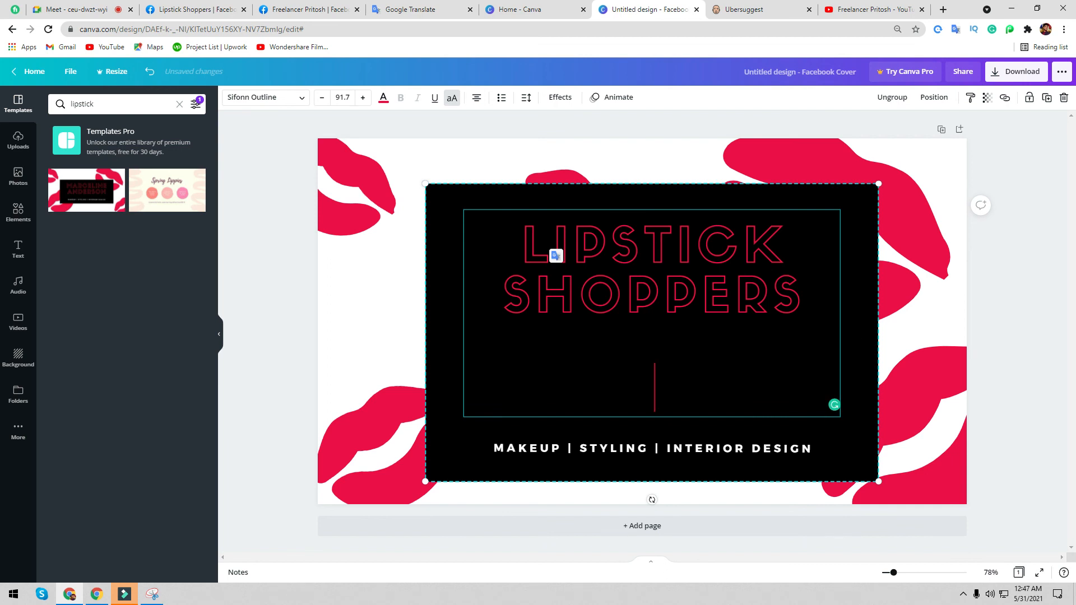
{"action": "key", "text": "BackSpace"}
{"action": "left_click", "coordinate": [777, 423]}
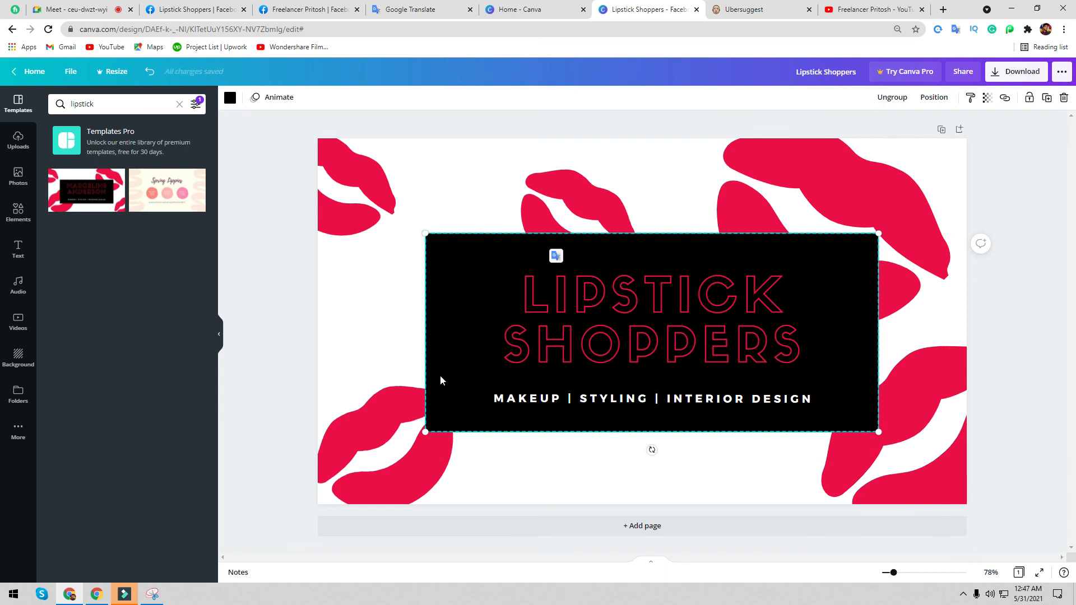
- Colour the cover background pale pink #FFDDDD and bring up the PNG download options
{"action": "left_click", "coordinate": [356, 273]}
{"action": "left_click", "coordinate": [230, 98]}
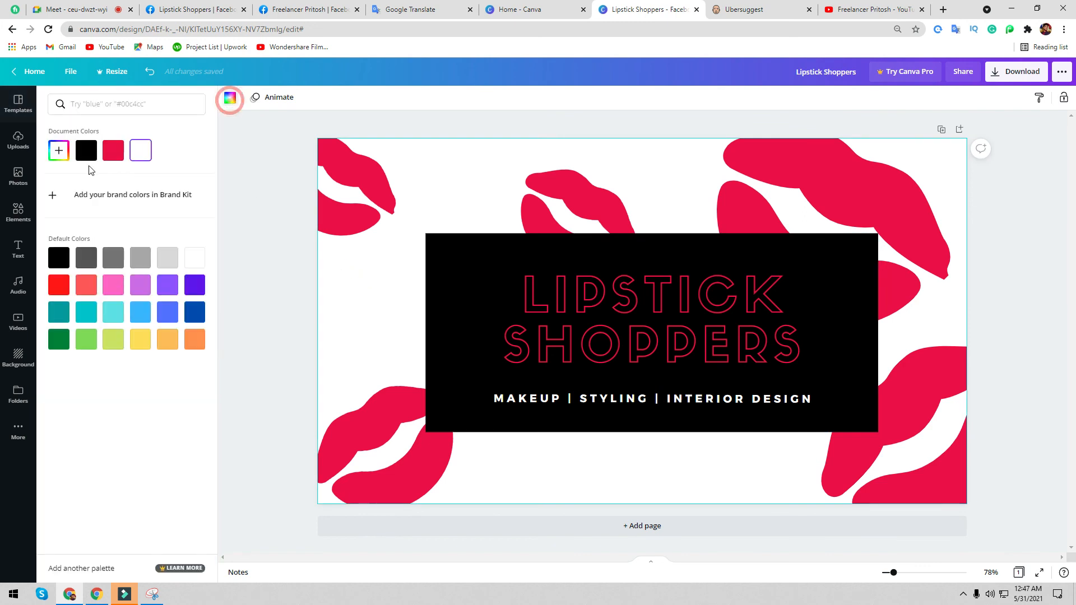
{"action": "left_click", "coordinate": [59, 150]}
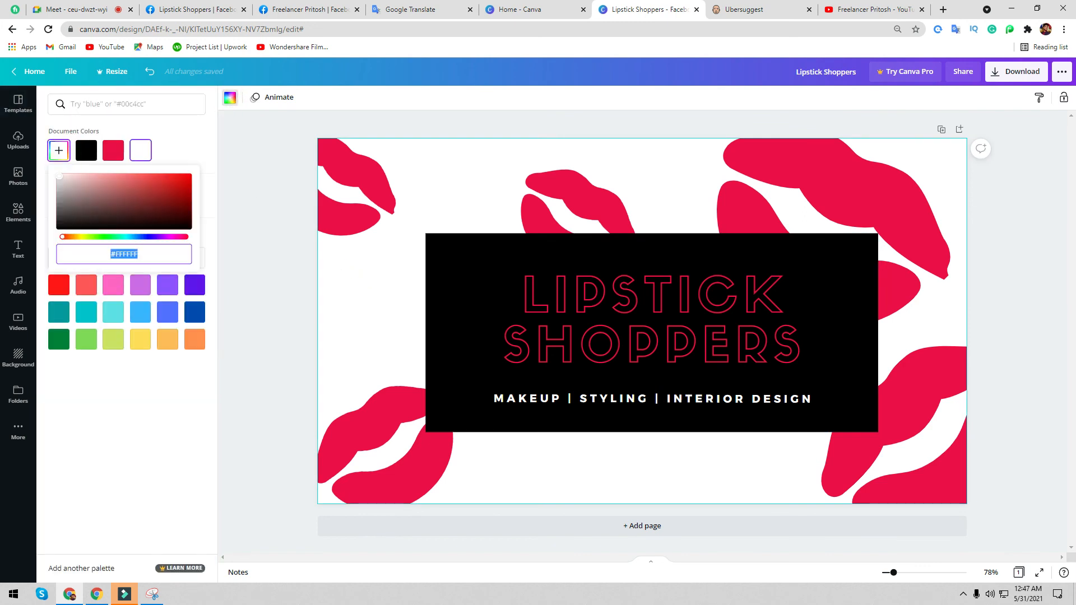
{"action": "left_click", "coordinate": [91, 186]}
{"action": "left_click_drag", "start_coordinate": [92, 186], "coordinate": [79, 132]}
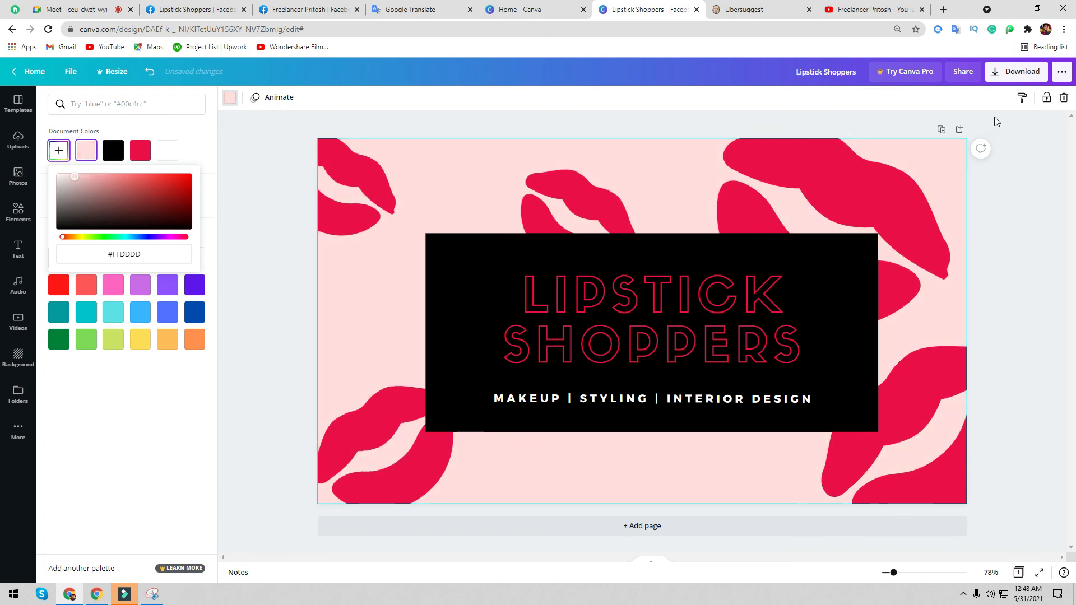
{"action": "left_click", "coordinate": [1001, 72]}
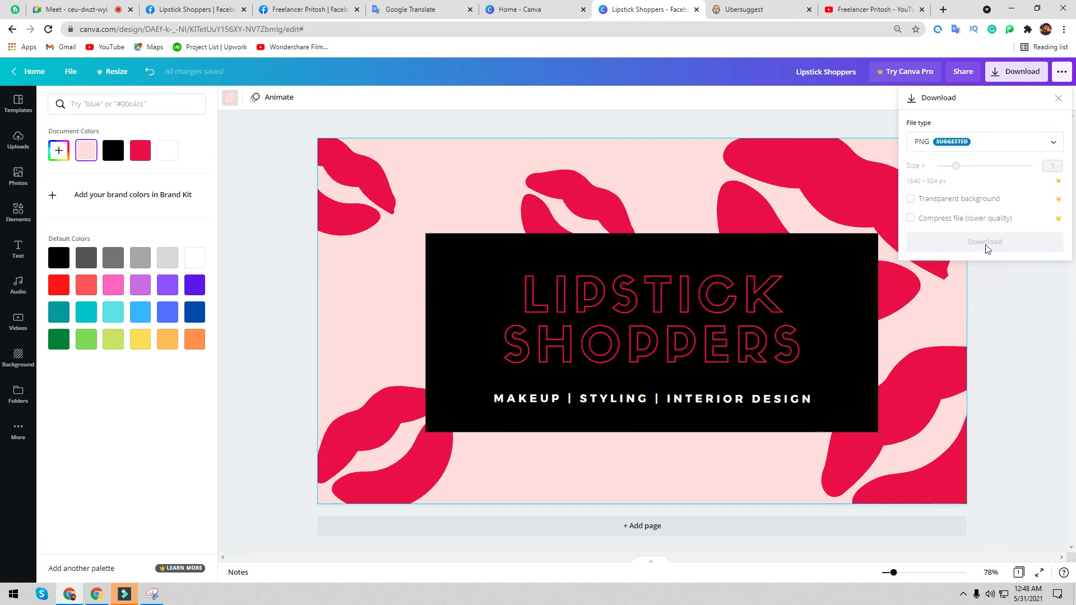
- Download the cover as PNG file Lipstick Shoppers.png, dismissing the Pro and referral pop-ups
{"action": "left_click", "coordinate": [962, 139]}
{"action": "left_click", "coordinate": [953, 185]}
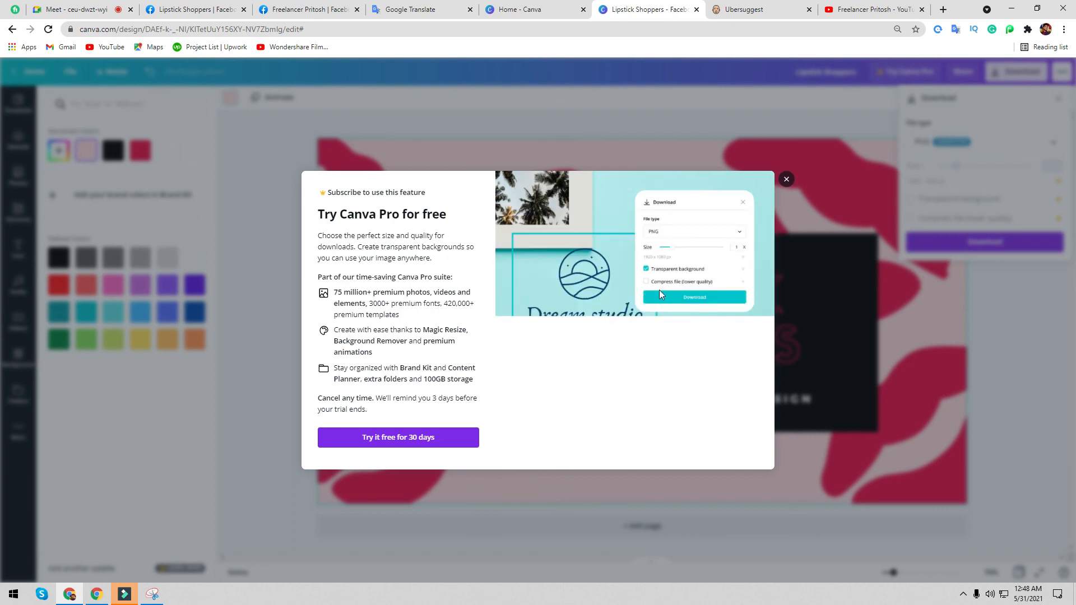
{"action": "left_click", "coordinate": [786, 180]}
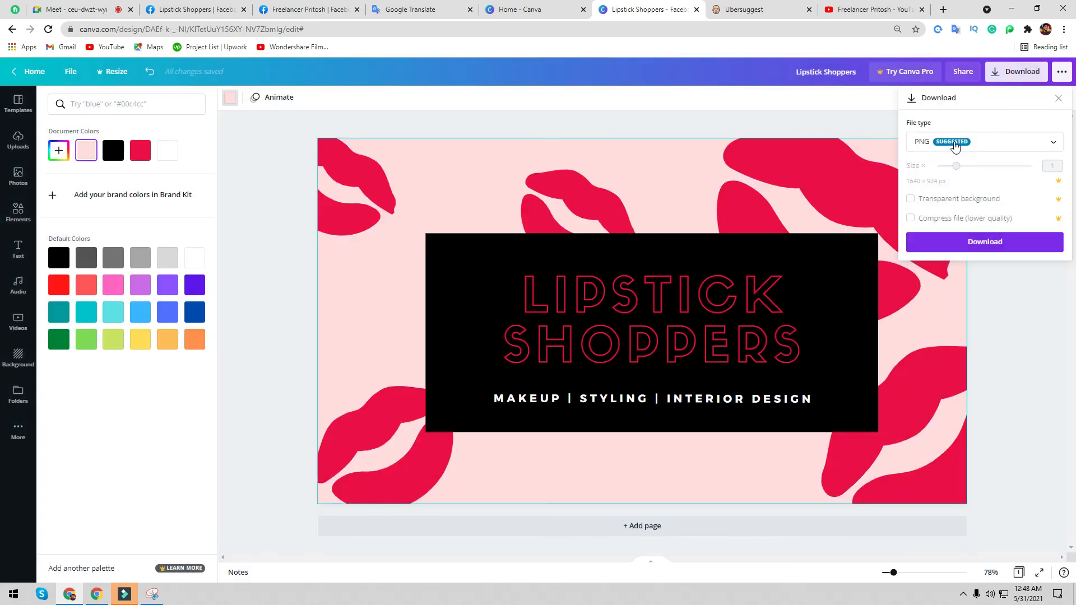
{"action": "left_click", "coordinate": [970, 241]}
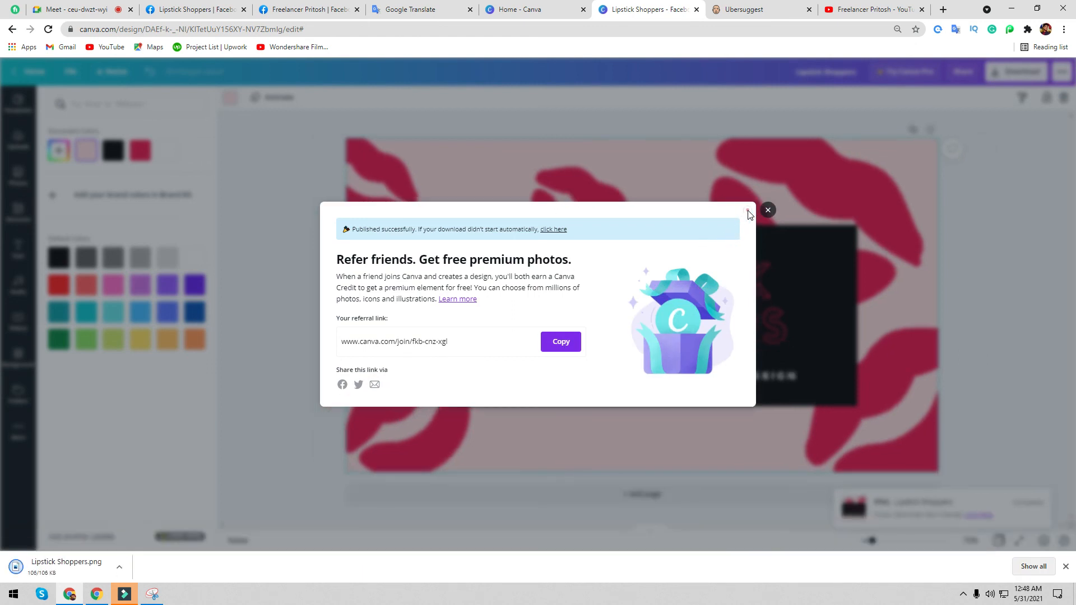
{"action": "left_click", "coordinate": [768, 210]}
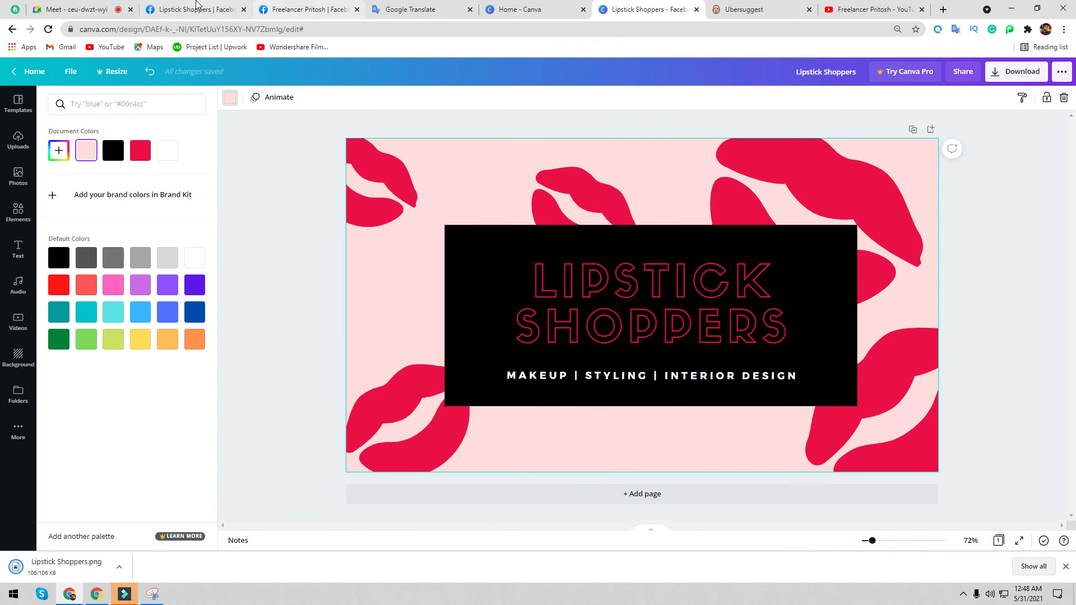
- Upload Lipstick Shoppers.png as the page cover, reposition it to show the tagline, and save
{"action": "left_click", "coordinate": [199, 7]}
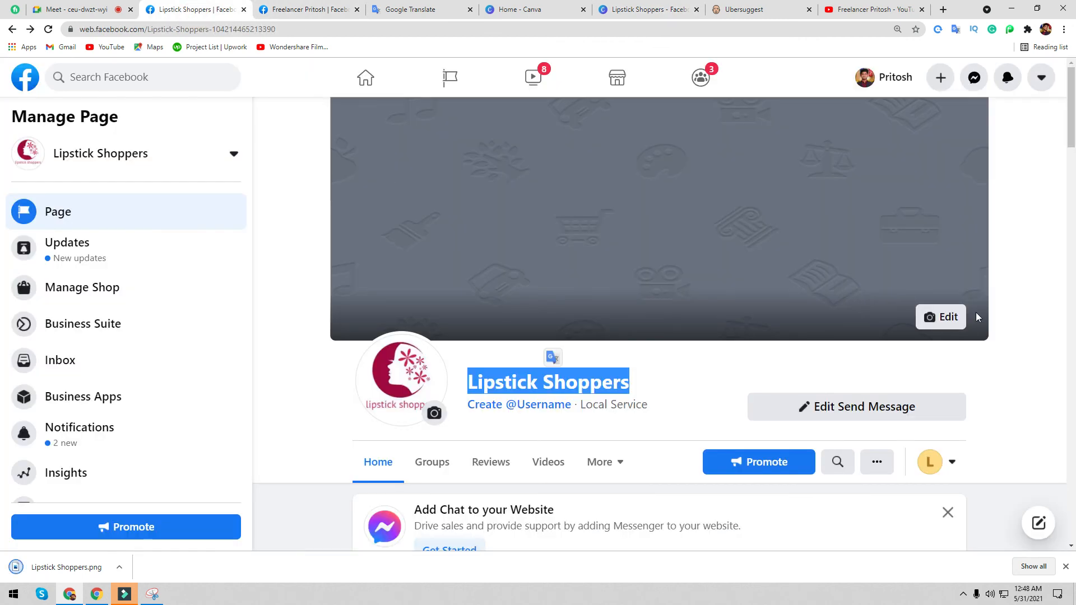
{"action": "left_click", "coordinate": [945, 317]}
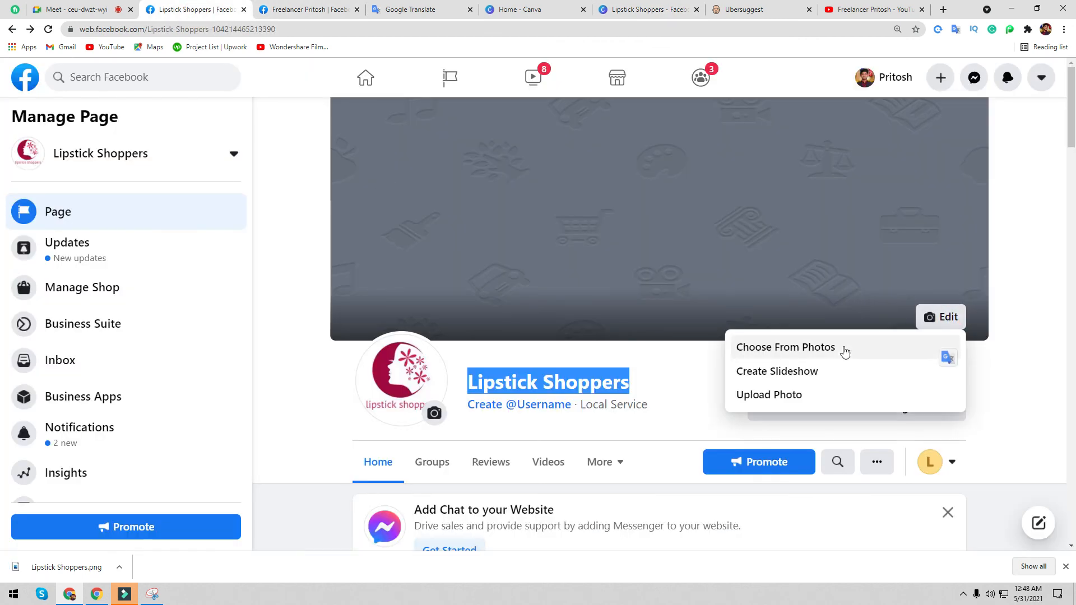
{"action": "left_click", "coordinate": [771, 394]}
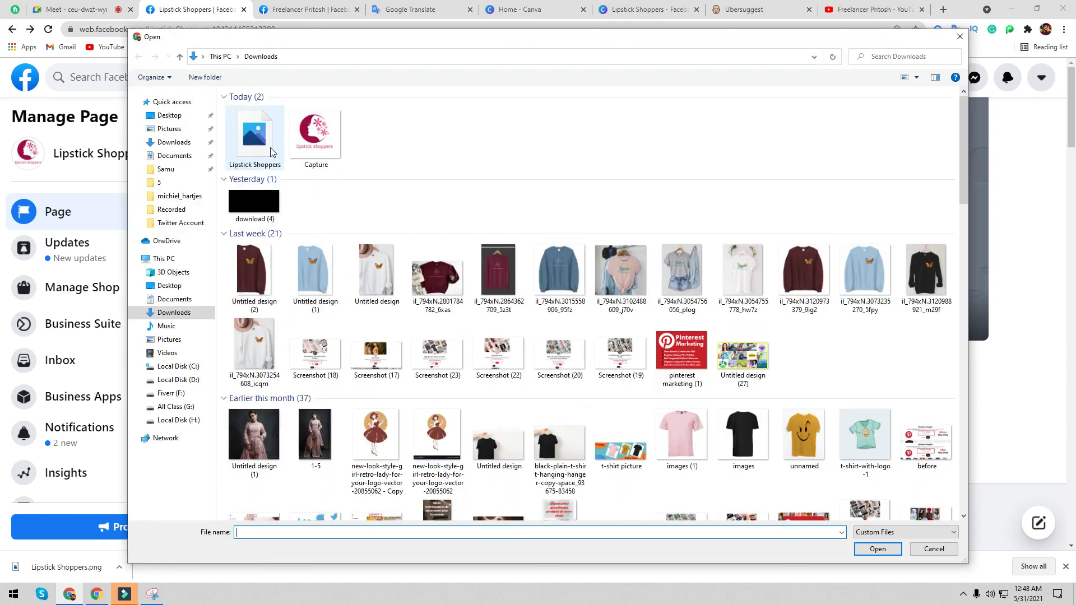
{"action": "double_click", "coordinate": [271, 152]}
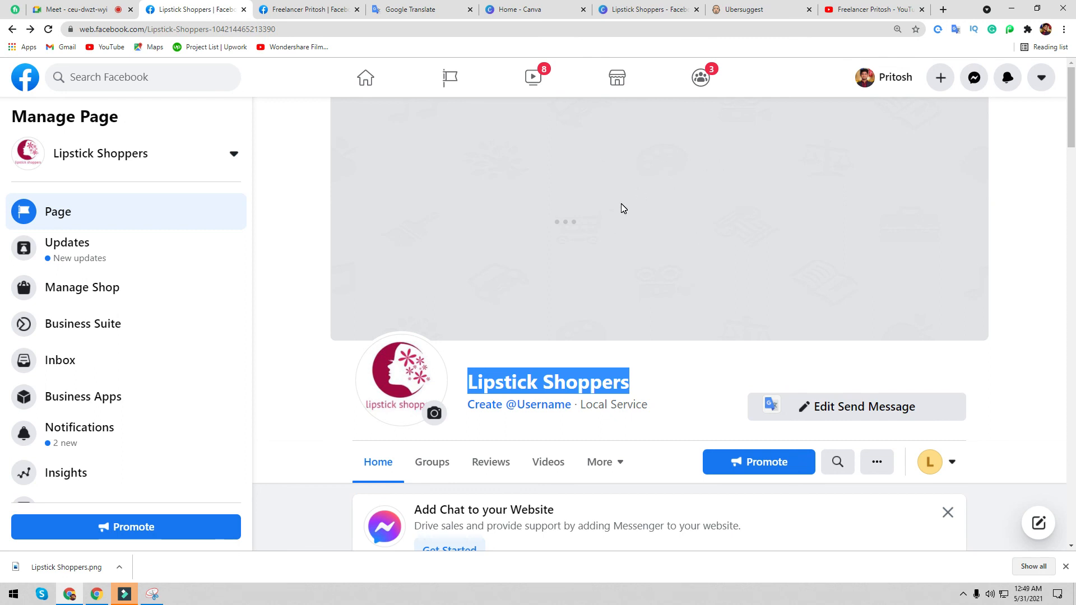
{"action": "left_click_drag", "start_coordinate": [615, 218], "coordinate": [937, 356]}
{"action": "left_click_drag", "start_coordinate": [768, 273], "coordinate": [777, 182]}
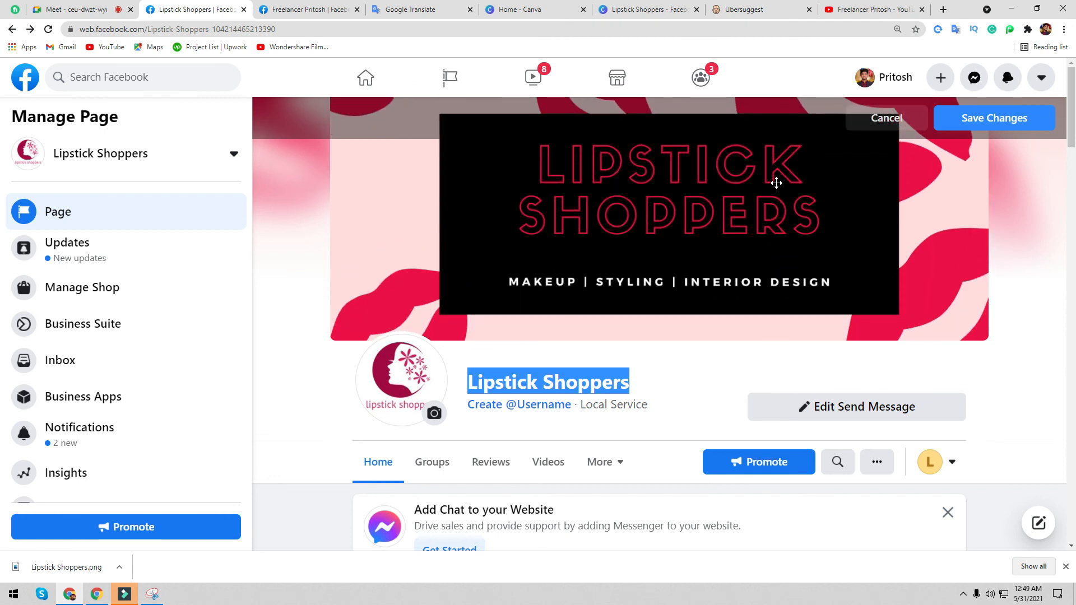
{"action": "scroll", "coordinate": [1059, 253], "scroll_direction": "down", "scroll_amount": 4}
{"action": "scroll", "coordinate": [1060, 275], "scroll_direction": "up", "scroll_amount": 4}
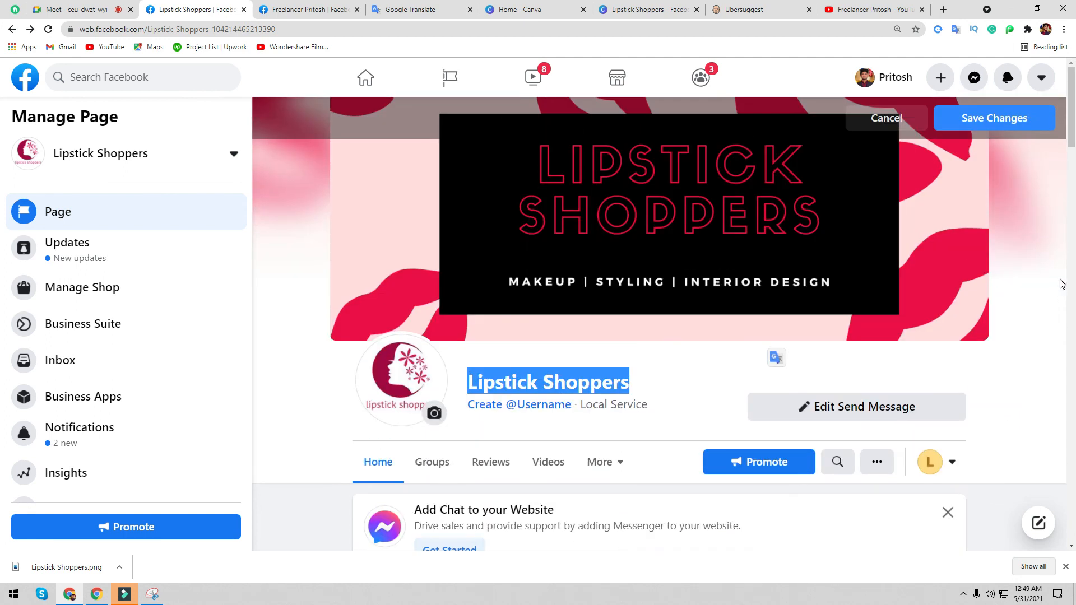
{"action": "left_click", "coordinate": [995, 121]}
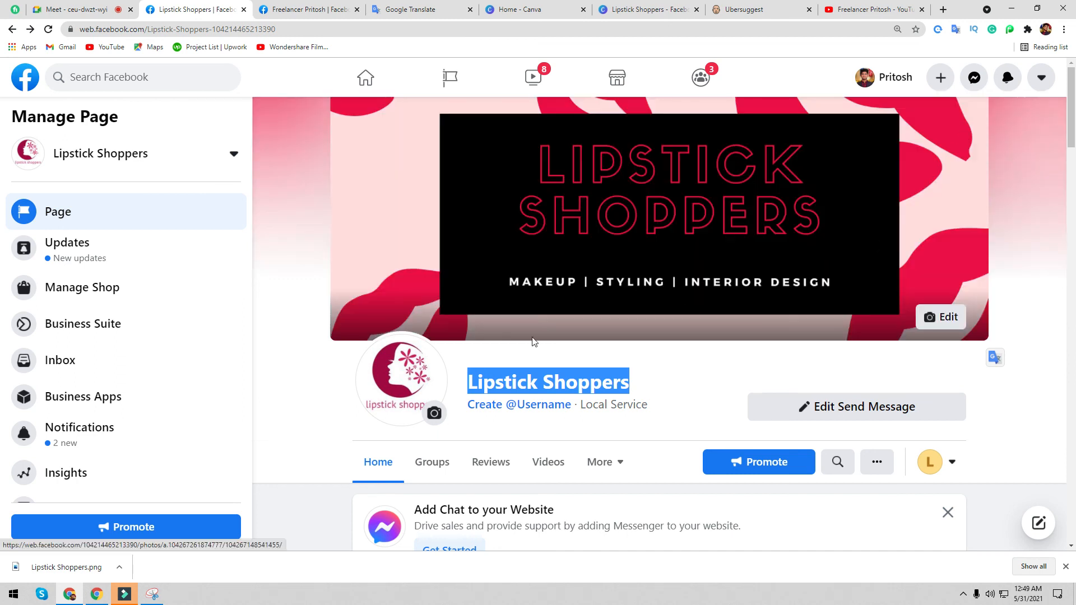
{"action": "scroll", "coordinate": [588, 315], "scroll_direction": "down", "scroll_amount": 3}
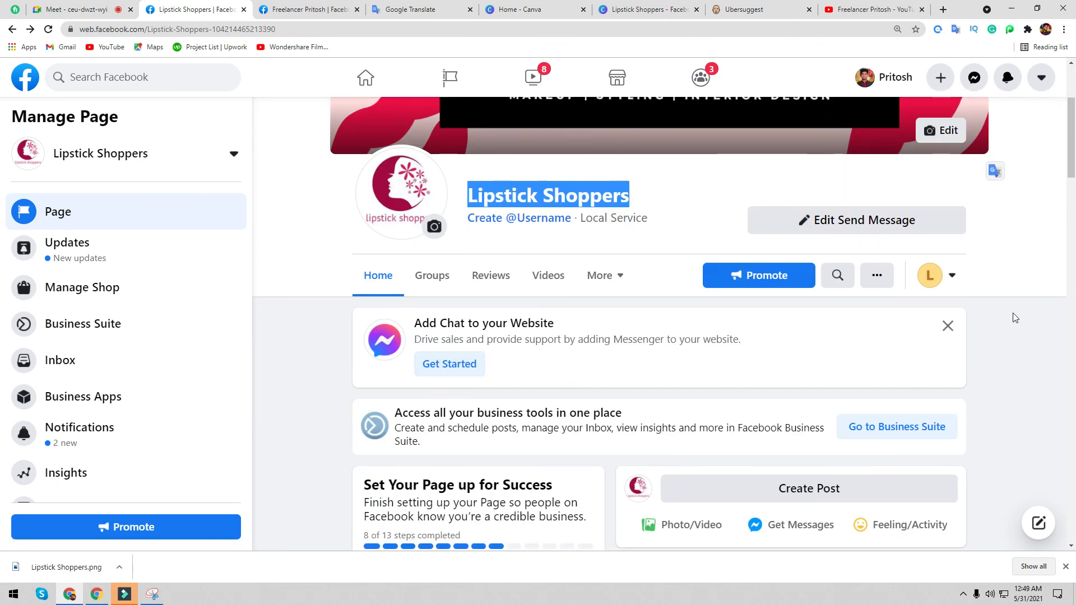
- Dismiss the Add Chat card and set the page's price range to $
{"action": "left_click", "coordinate": [948, 326]}
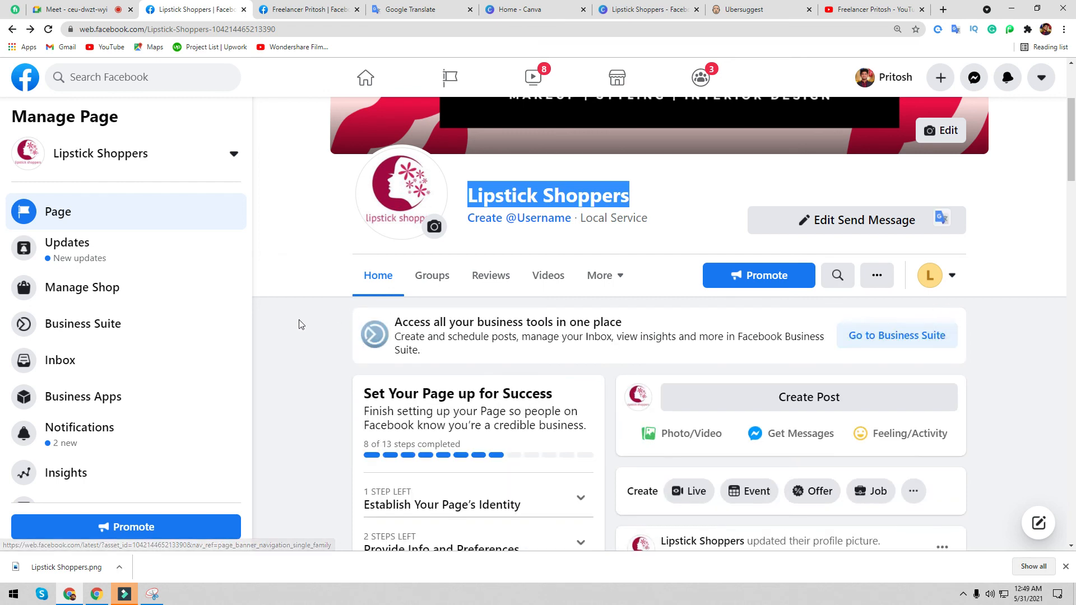
{"action": "scroll", "coordinate": [101, 390], "scroll_direction": "down", "scroll_amount": 2}
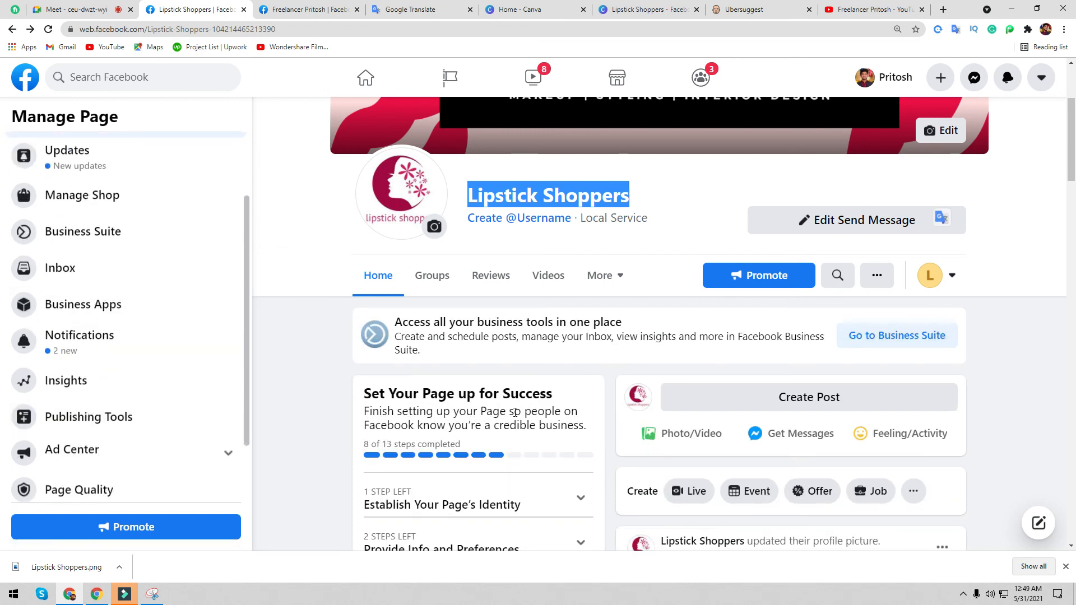
{"action": "scroll", "coordinate": [515, 412], "scroll_direction": "down", "scroll_amount": 2}
{"action": "scroll", "coordinate": [516, 412], "scroll_direction": "down", "scroll_amount": 10}
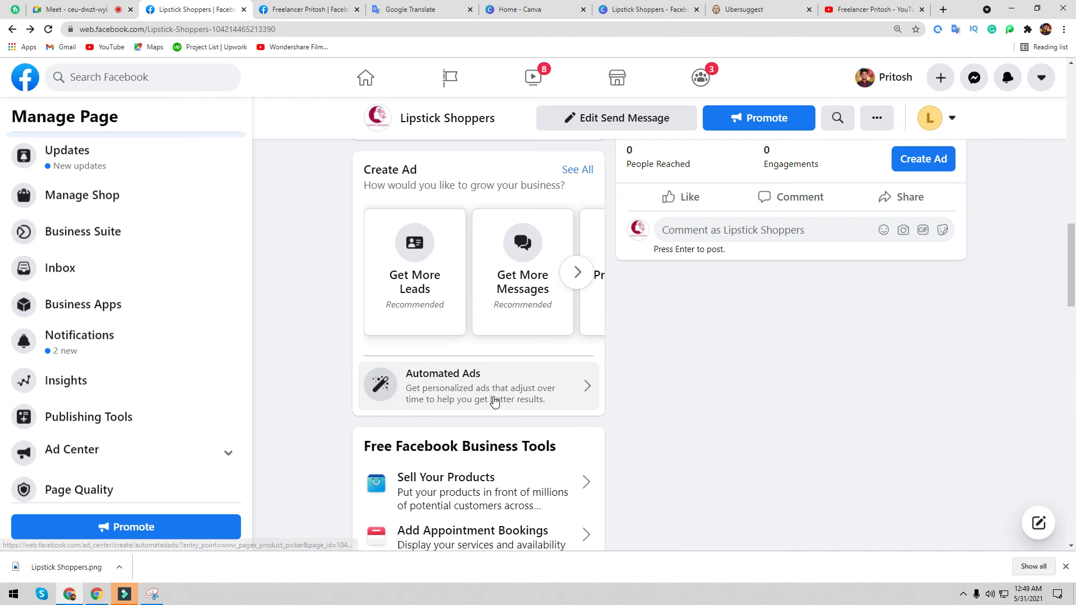
{"action": "scroll", "coordinate": [493, 401], "scroll_direction": "down", "scroll_amount": 9}
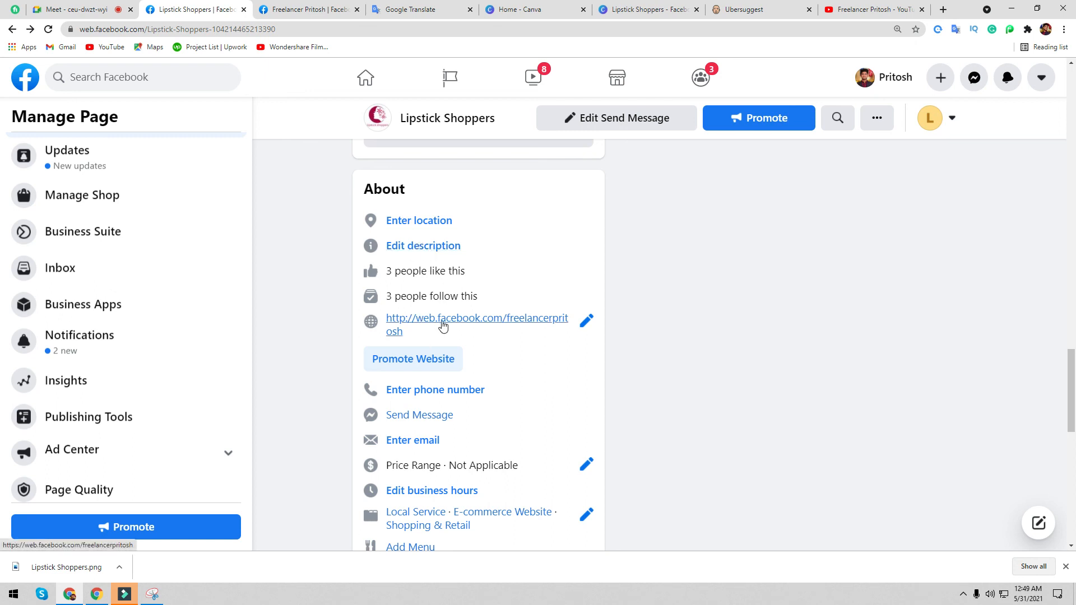
{"action": "scroll", "coordinate": [451, 336], "scroll_direction": "down", "scroll_amount": 2}
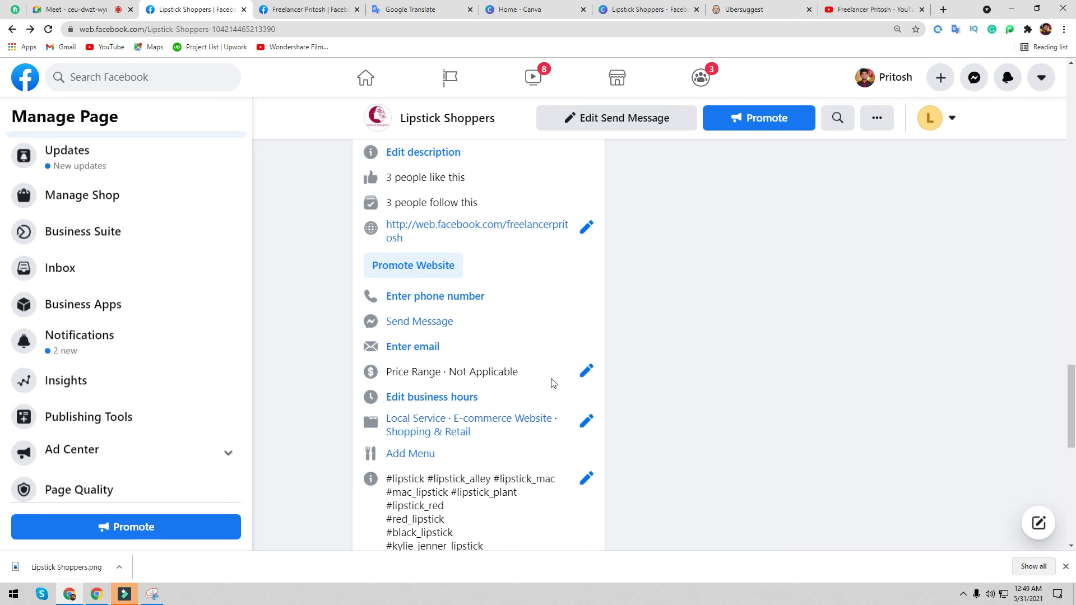
{"action": "left_click", "coordinate": [586, 373]}
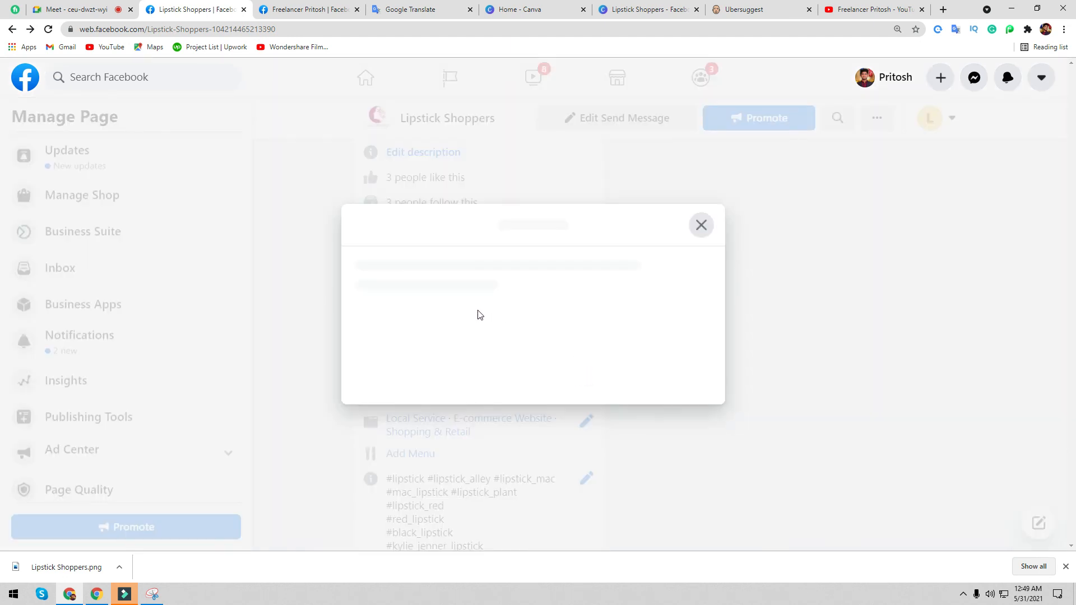
{"action": "left_click", "coordinate": [310, 267]}
{"action": "left_click", "coordinate": [755, 154]}
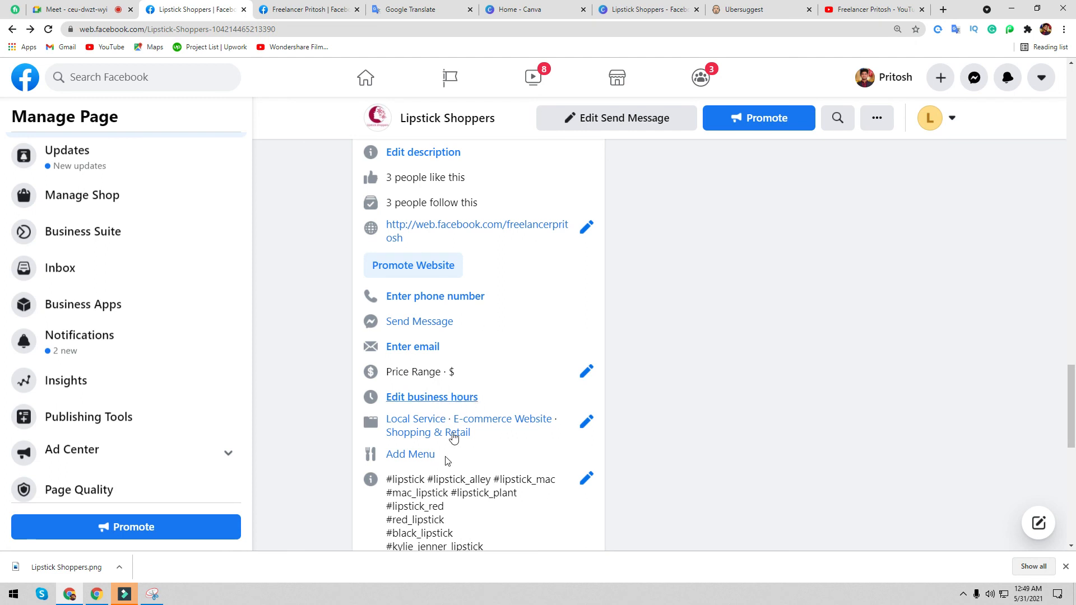
- Review the business hours without changes, then follow the Add Menu link
{"action": "left_click", "coordinate": [423, 398]}
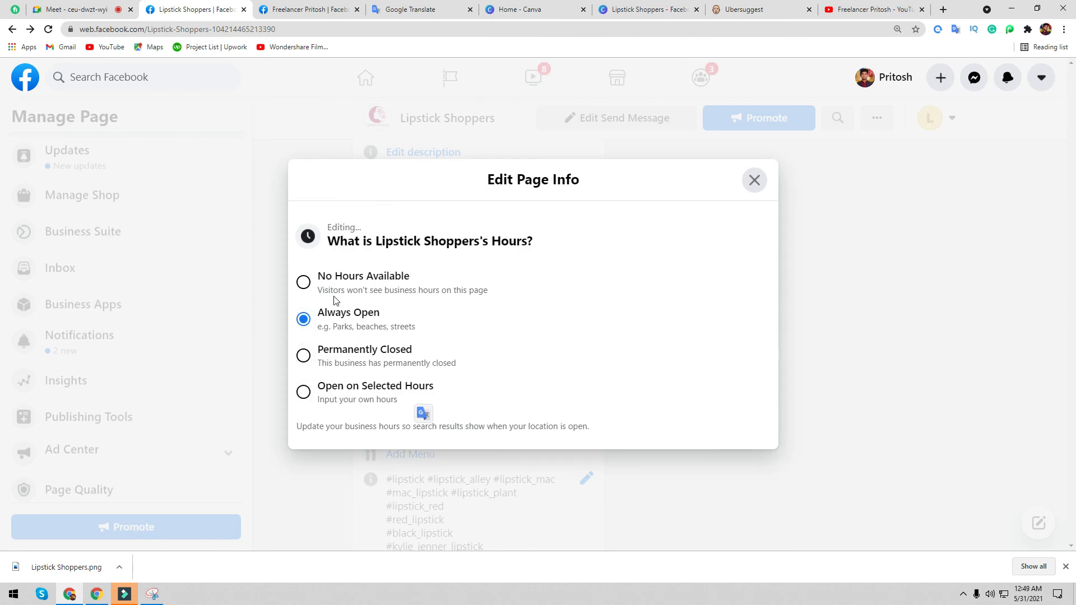
{"action": "left_click", "coordinate": [755, 180]}
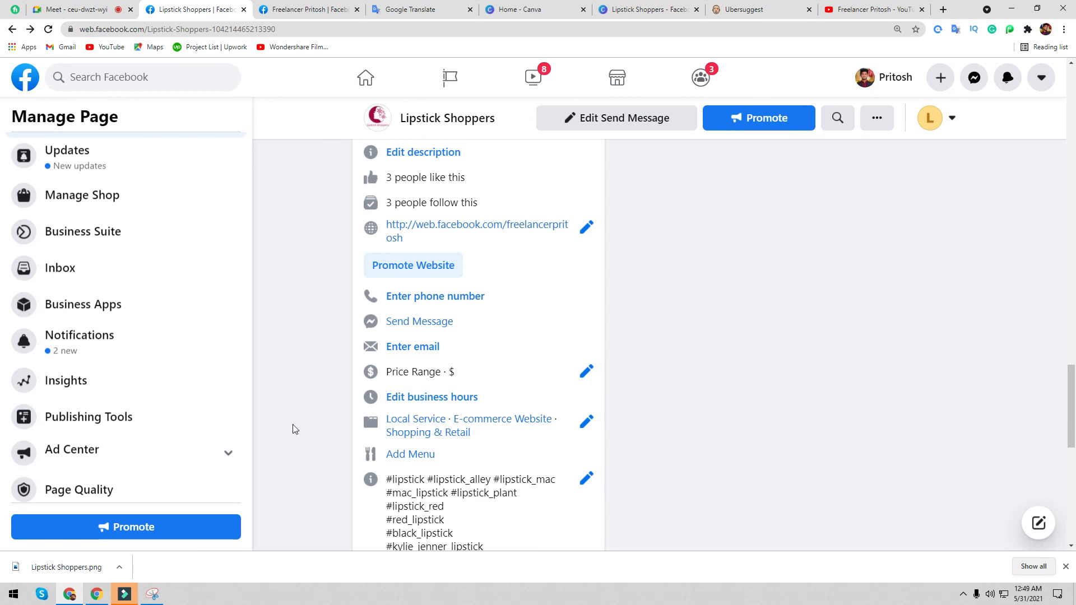
{"action": "scroll", "coordinate": [426, 367], "scroll_direction": "down", "scroll_amount": 2}
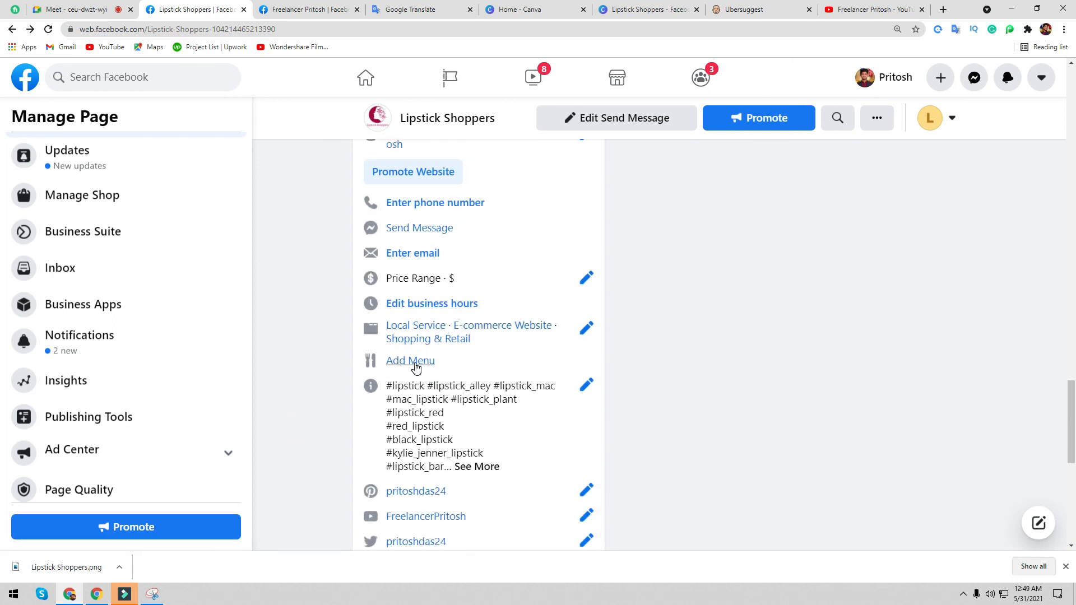
{"action": "left_click", "coordinate": [423, 362]}
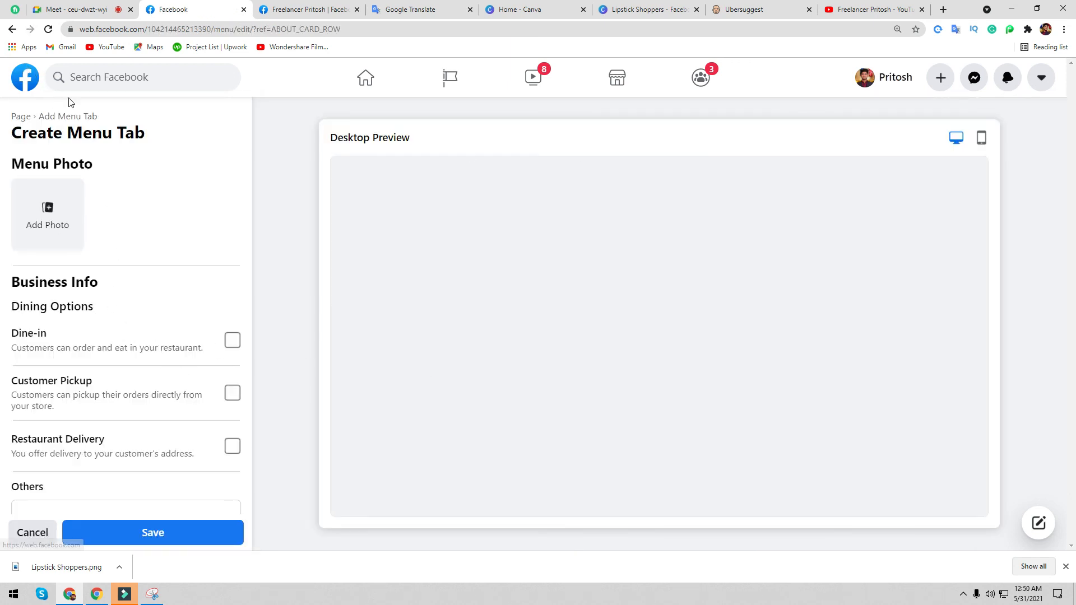
- Return to the Lipstick Shoppers page and expand its full hashtag list
{"action": "left_click", "coordinate": [12, 28]}
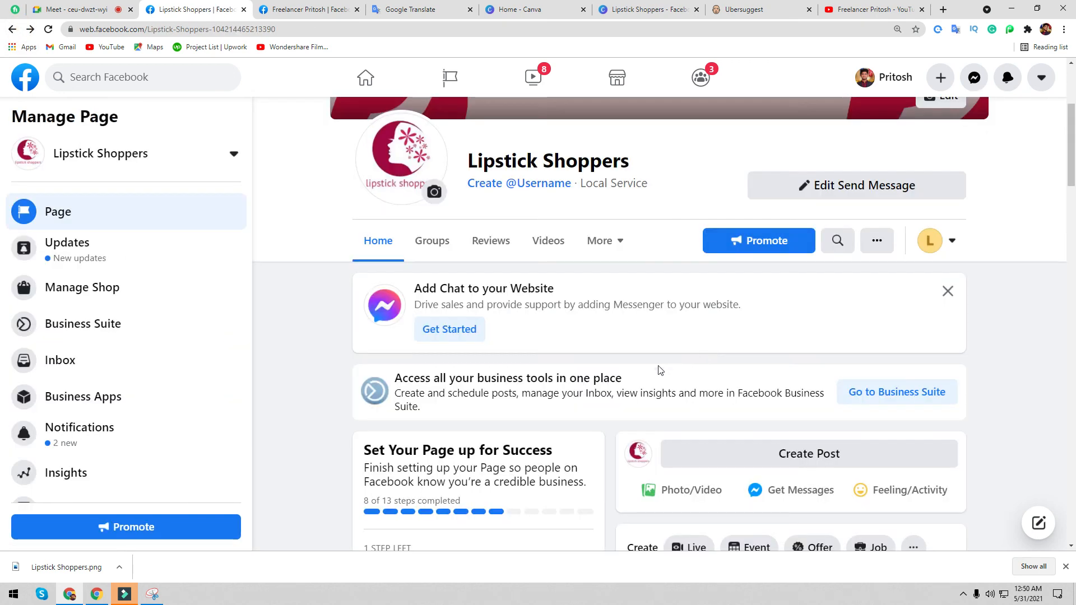
{"action": "scroll", "coordinate": [553, 428], "scroll_direction": "down", "scroll_amount": 15}
{"action": "scroll", "coordinate": [518, 428], "scroll_direction": "down", "scroll_amount": 8}
{"action": "left_click", "coordinate": [476, 436]}
{"action": "scroll", "coordinate": [473, 428], "scroll_direction": "down", "scroll_amount": 8}
{"action": "scroll", "coordinate": [413, 293], "scroll_direction": "up", "scroll_amount": 2}
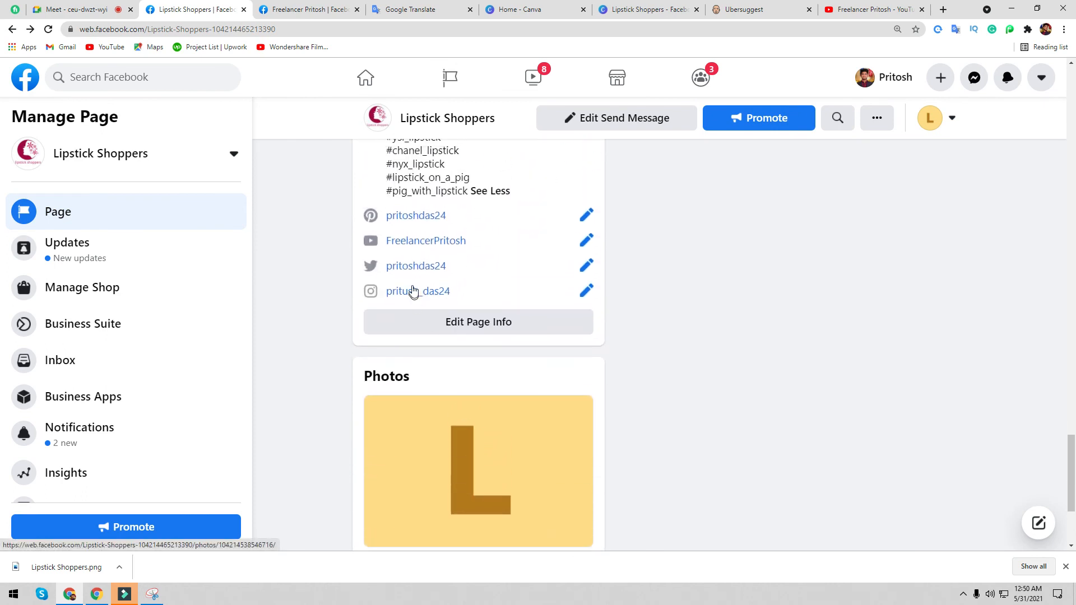
- Open the linked YouTube channel in a new tab, close it, and minimize the browser
{"action": "left_click", "coordinate": [415, 243]}
{"action": "left_click", "coordinate": [191, 5]}
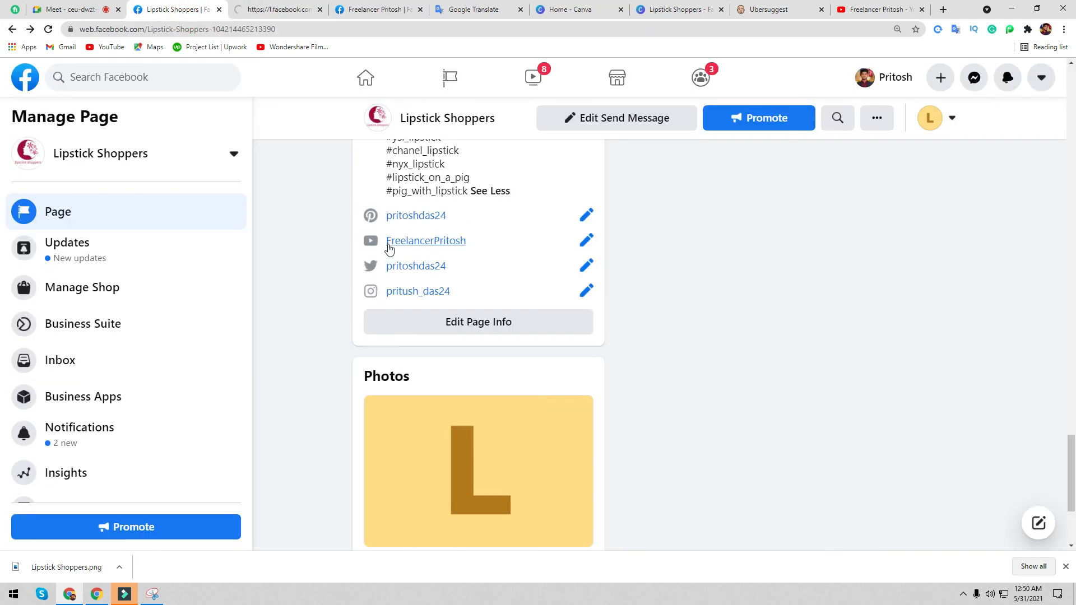
{"action": "left_click", "coordinate": [266, 6]}
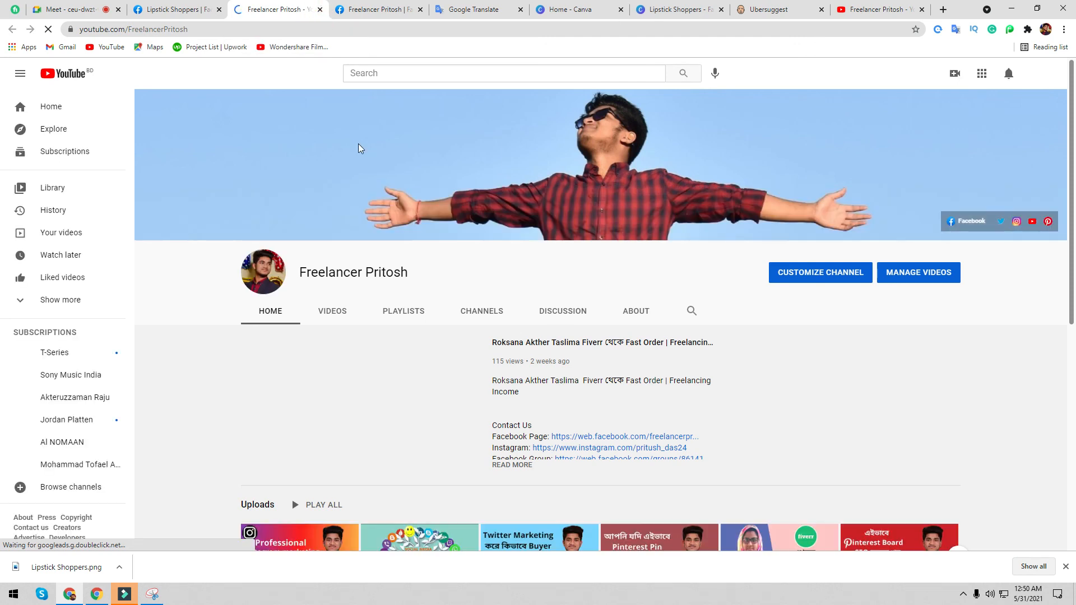
{"action": "key", "text": "ctrl+w"}
{"action": "scroll", "coordinate": [455, 430], "scroll_direction": "down", "scroll_amount": 5}
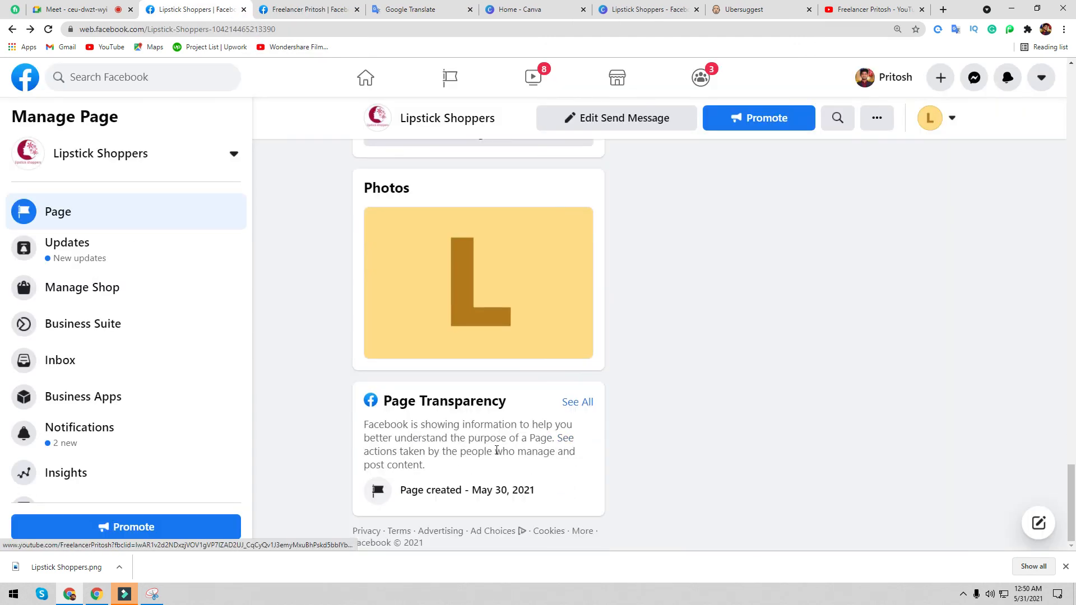
{"action": "scroll", "coordinate": [452, 457], "scroll_direction": "up", "scroll_amount": 15}
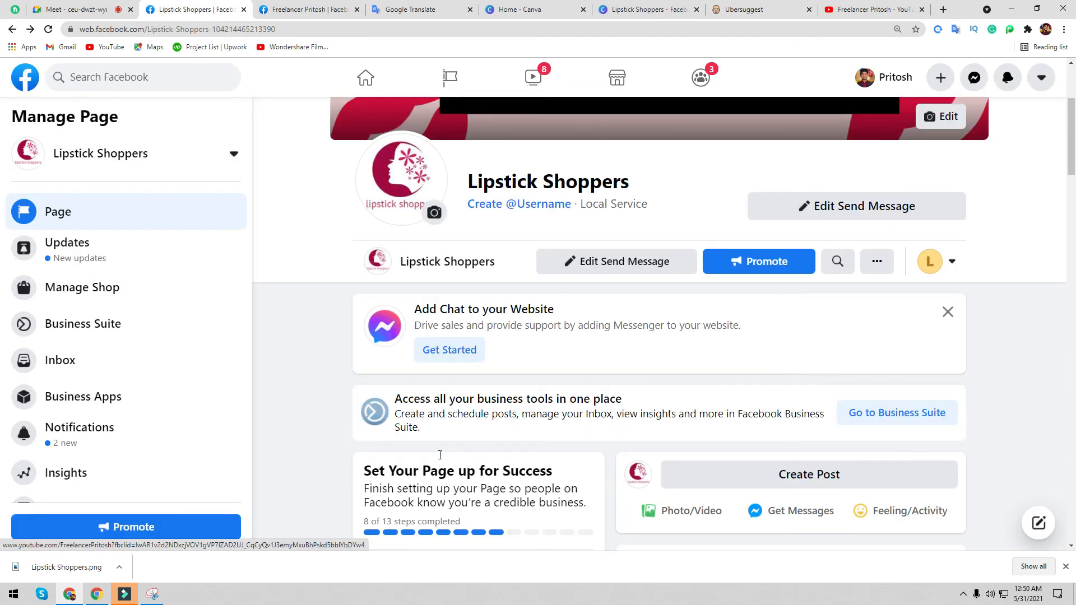
{"action": "scroll", "coordinate": [72, 434], "scroll_direction": "down", "scroll_amount": 3}
{"action": "scroll", "coordinate": [70, 426], "scroll_direction": "up", "scroll_amount": 3}
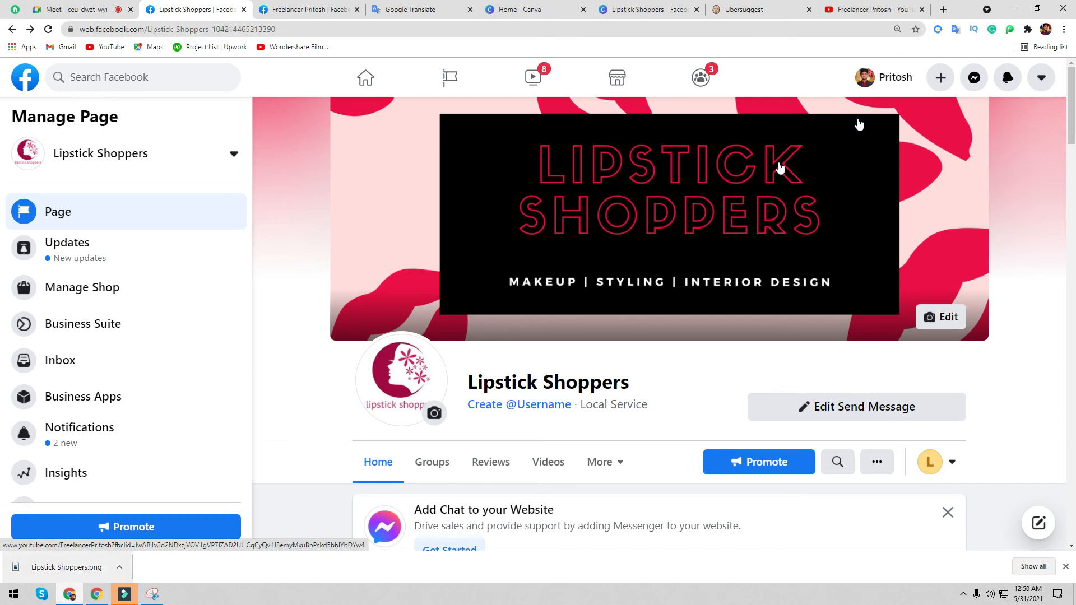
{"action": "left_click", "coordinate": [1012, 8]}
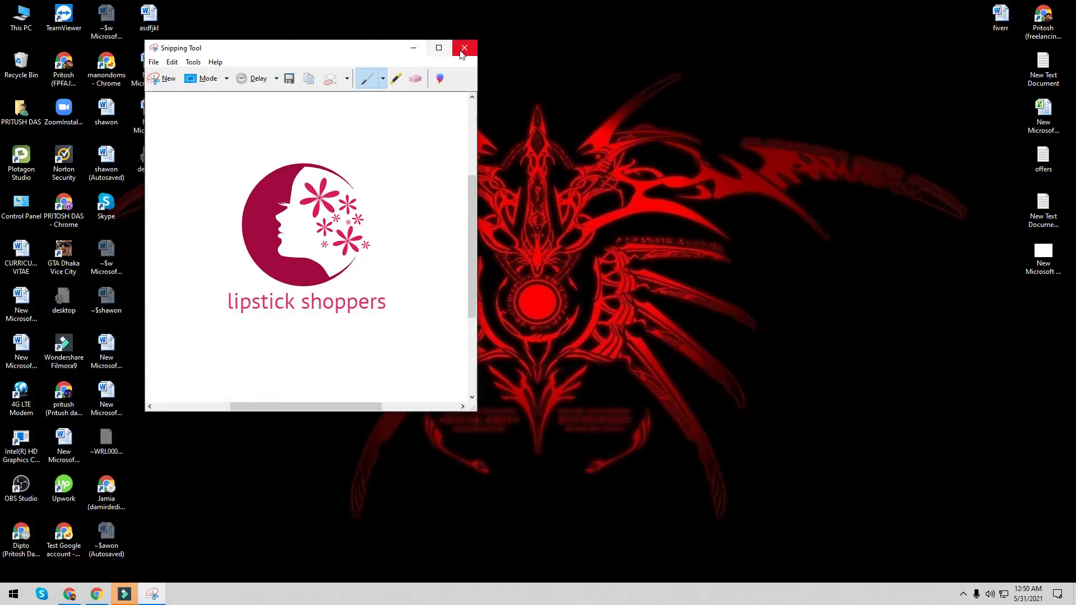
- Close the Snipping Tool capture and refresh the desktop
{"action": "left_click", "coordinate": [464, 45]}
{"action": "right_click", "coordinate": [560, 83]}
{"action": "left_click", "coordinate": [589, 116]}
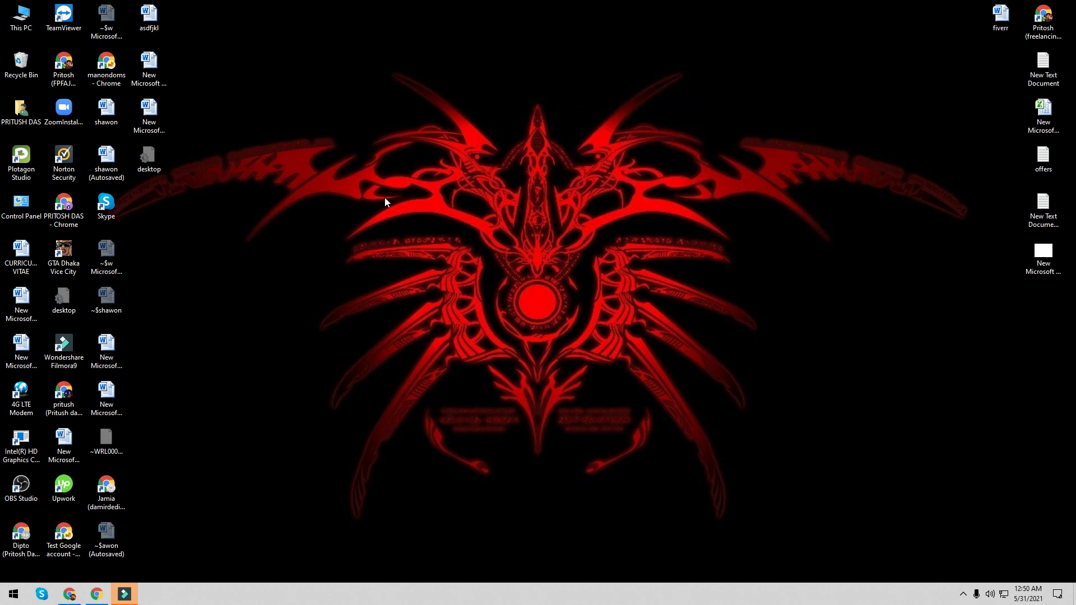
- Launch Chrome in the first profile, go to fiverr.com, then close that window
{"action": "left_click", "coordinate": [71, 218]}
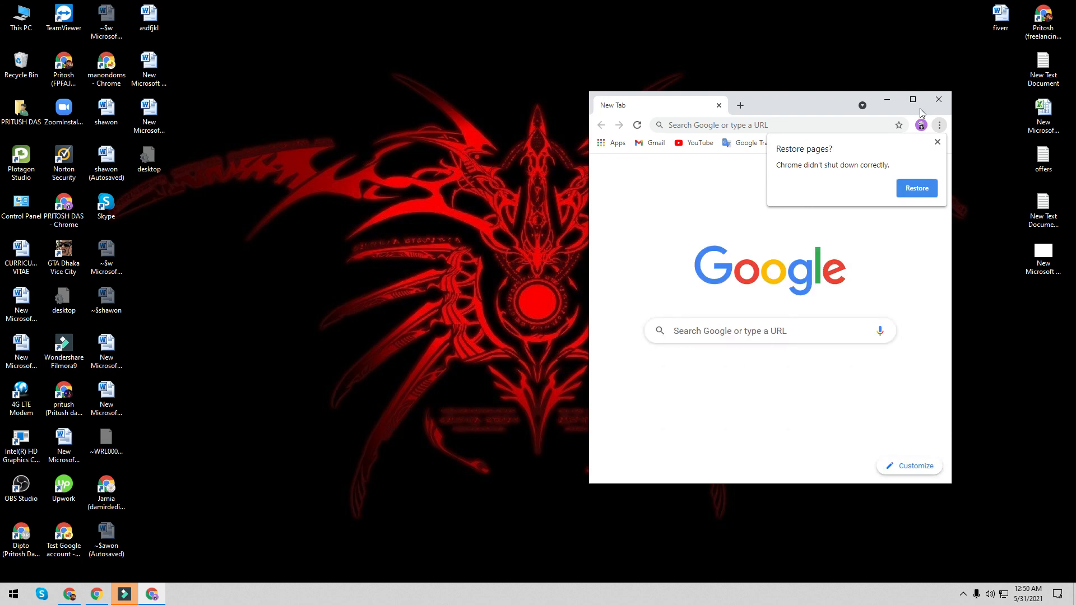
{"action": "left_click", "coordinate": [913, 100]}
{"action": "left_click", "coordinate": [1063, 46]}
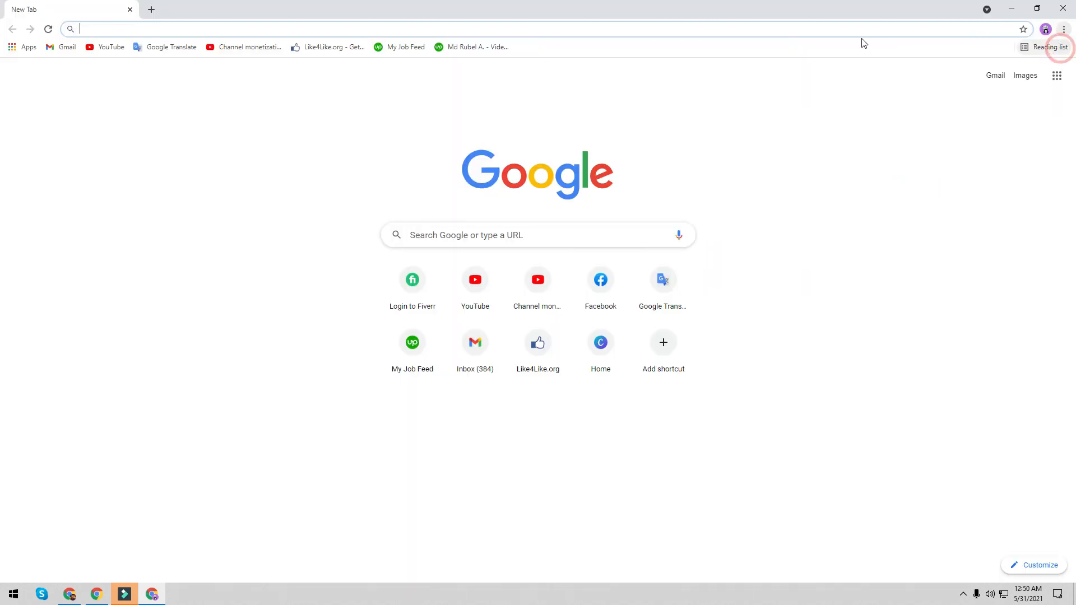
{"action": "type", "text": "f"}
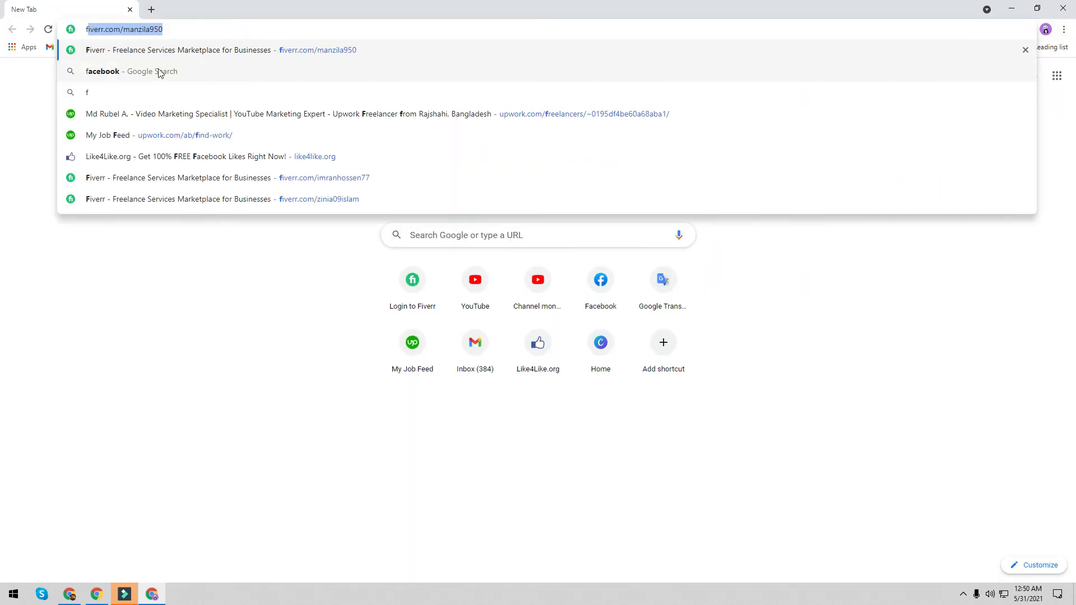
{"action": "type", "text": "iverr"}
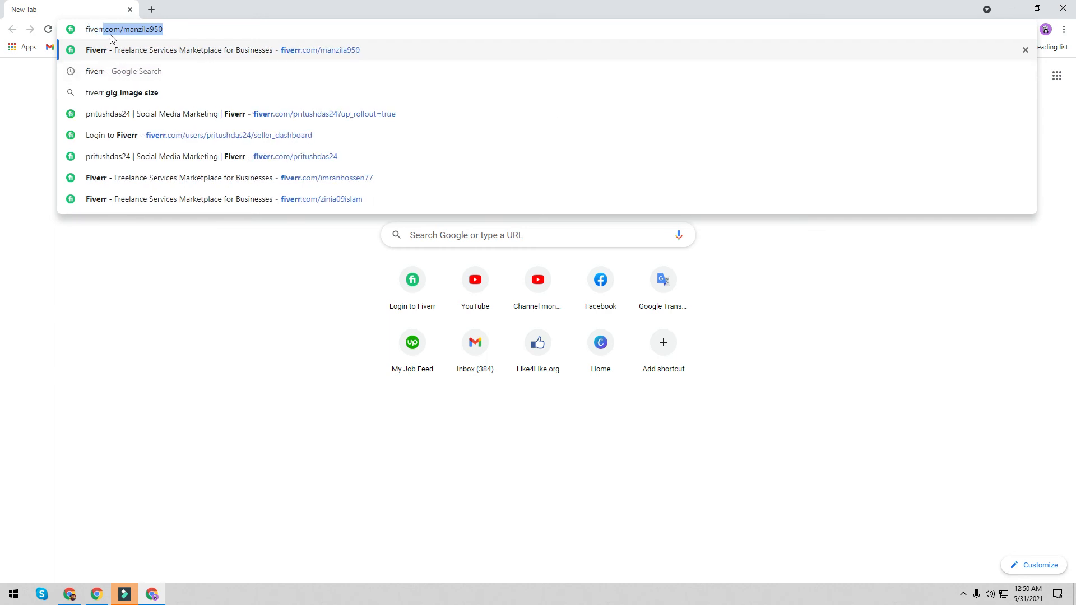
{"action": "left_click_drag", "start_coordinate": [122, 27], "coordinate": [209, 36]}
{"action": "key", "text": "BackSpace"}
{"action": "key", "text": "Return"}
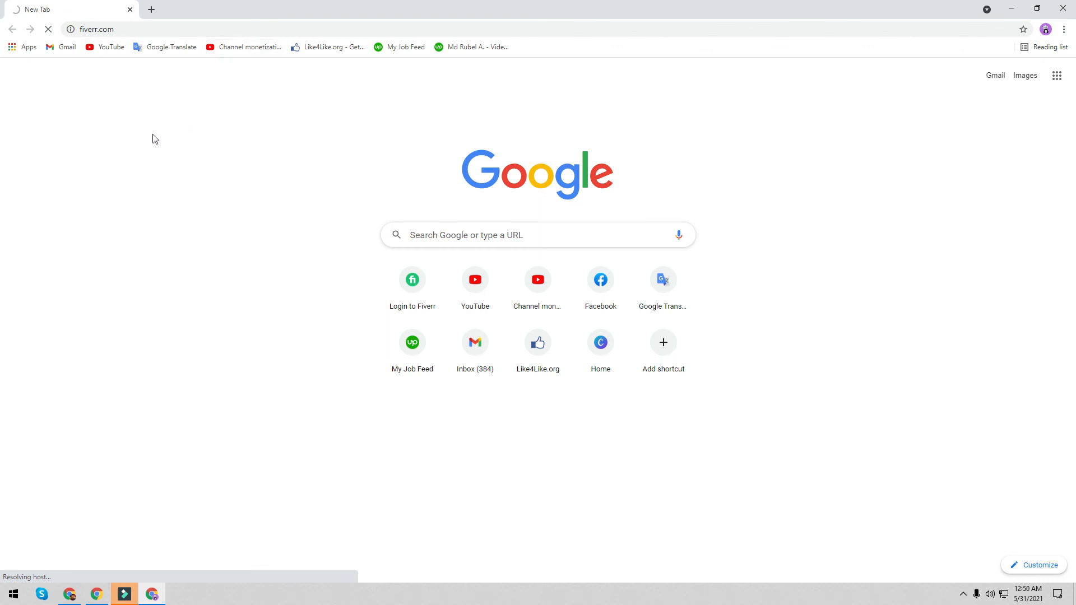
{"action": "left_click", "coordinate": [1063, 7]}
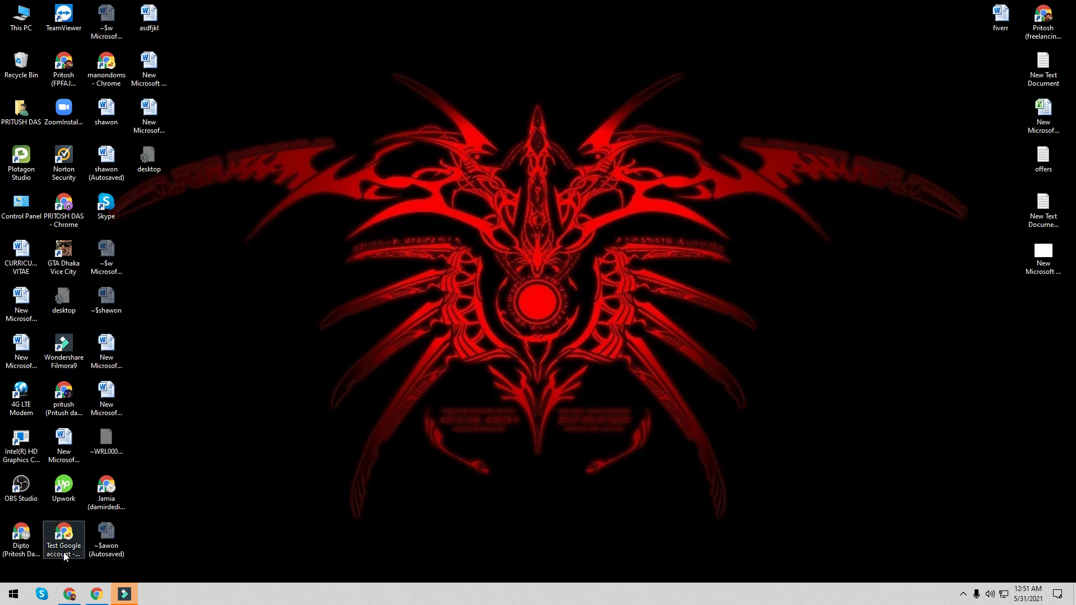
- Launch Chrome with the other profile and start typing fiverr
{"action": "left_click", "coordinate": [2, 544]}
{"action": "double_click", "coordinate": [1, 544]}
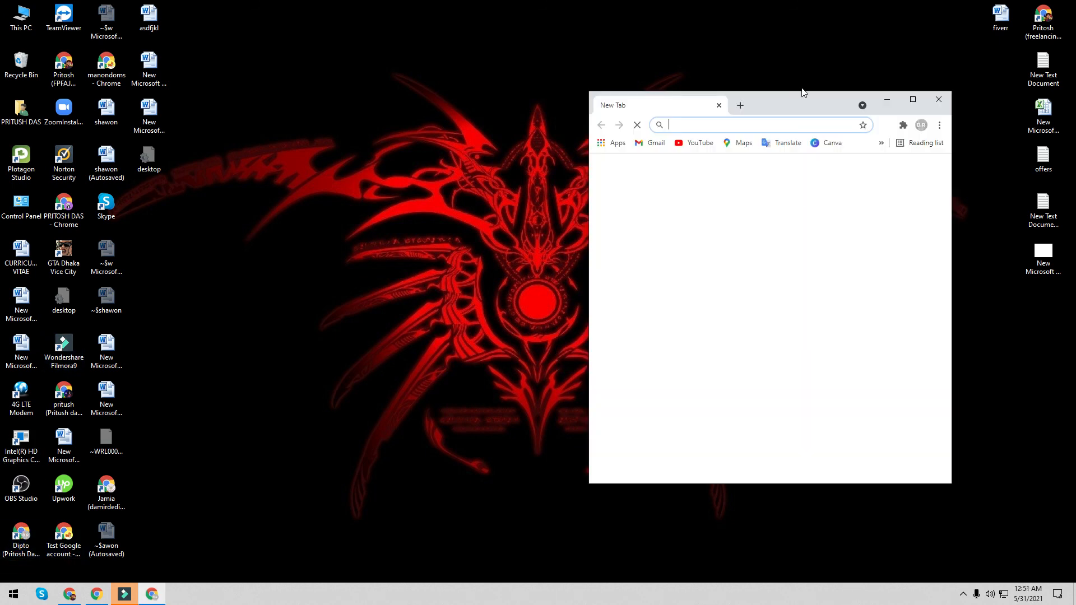
{"action": "type", "text": "f"}
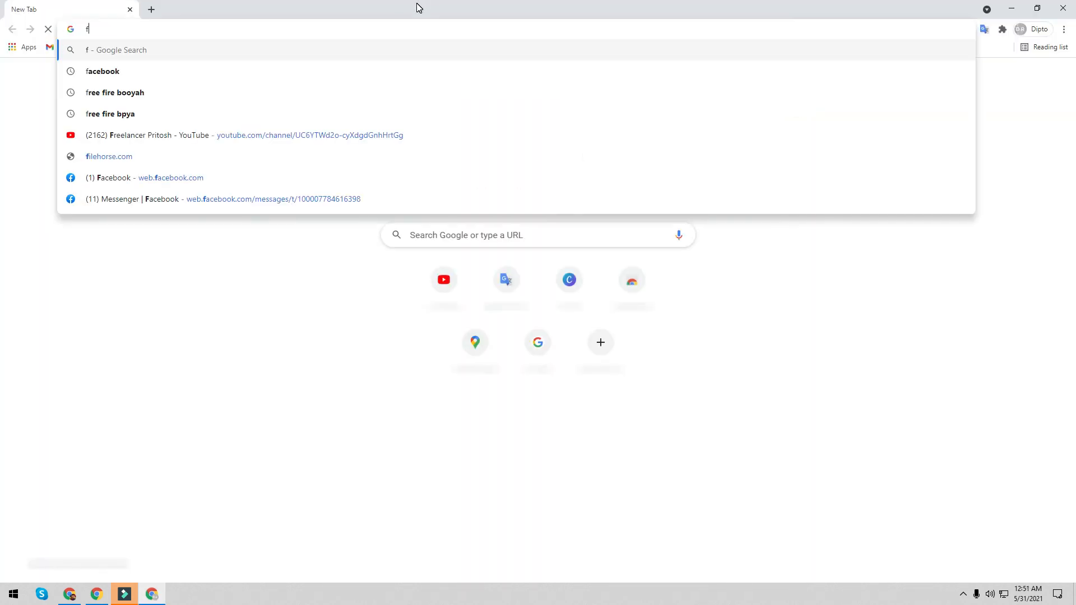
{"action": "type", "text": "iverr"}
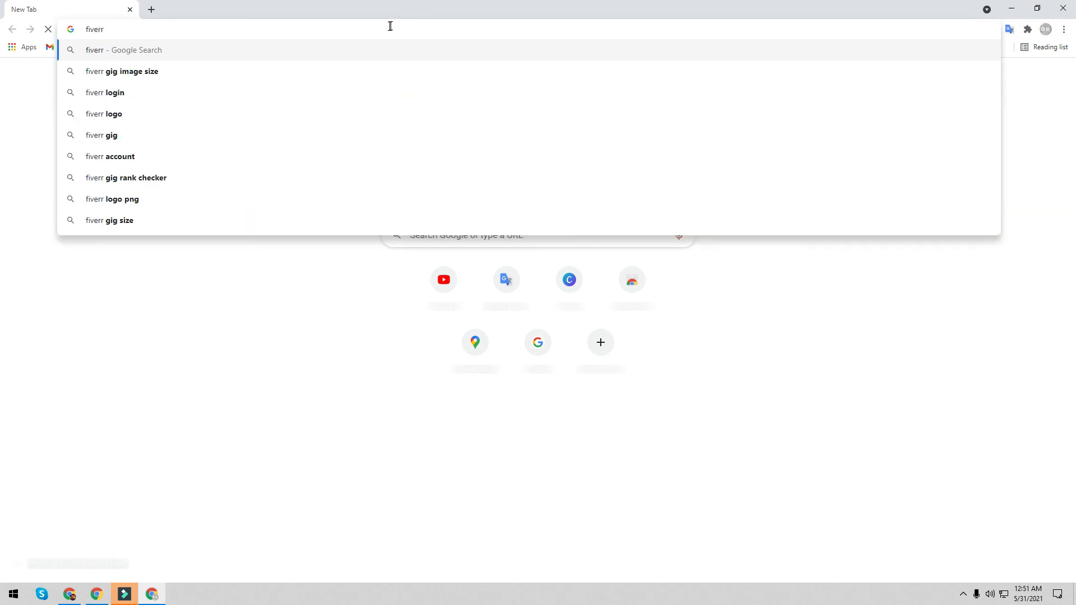
- Google fiverr, open fiverr.com, and search Fiverr for 'facebook business page'
{"action": "key", "text": "Return"}
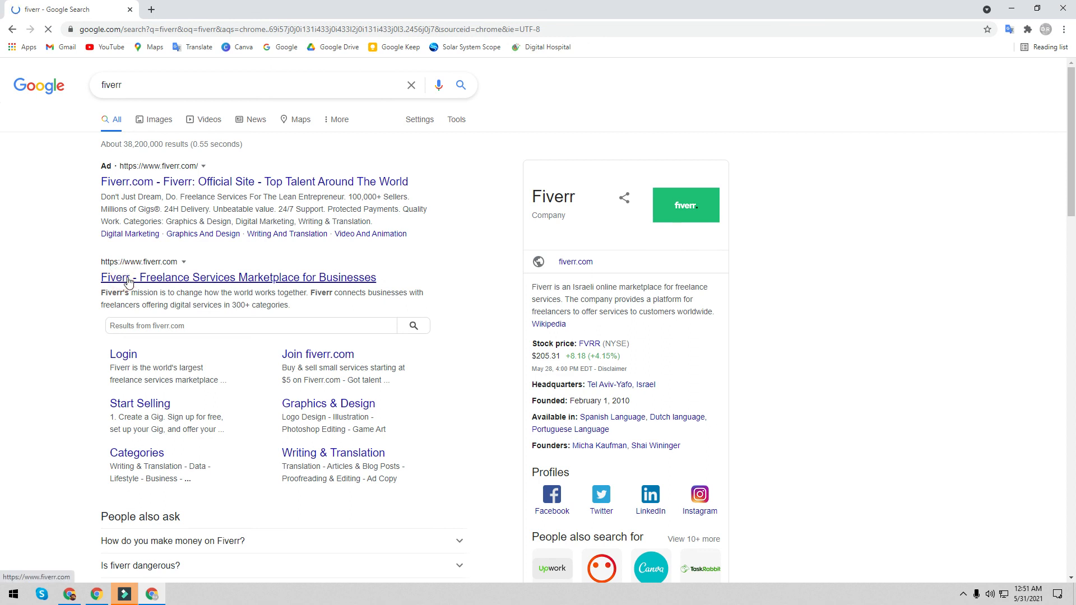
{"action": "left_click", "coordinate": [129, 278]}
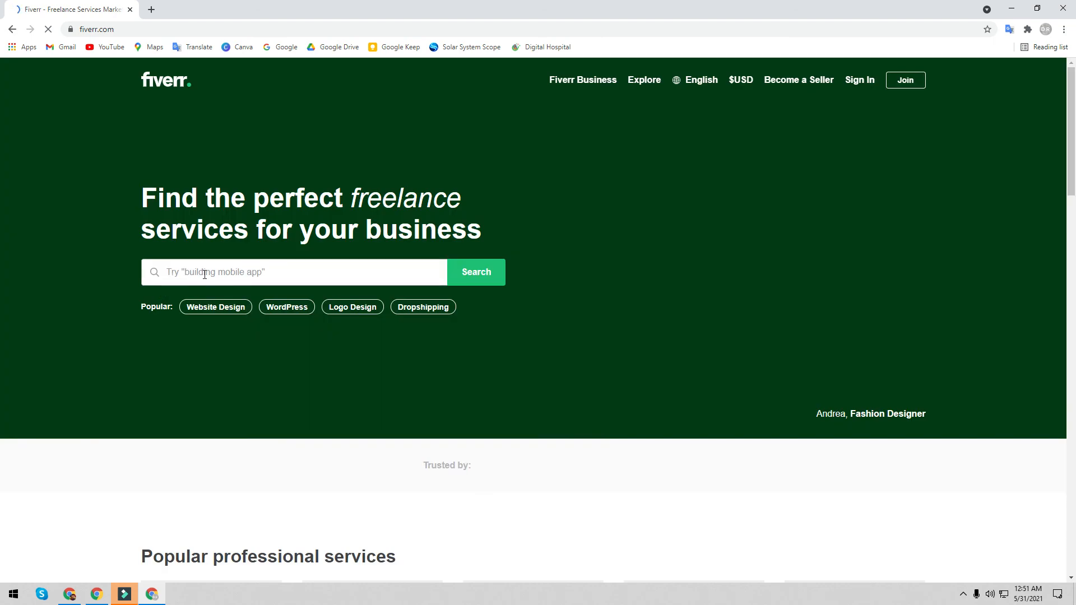
{"action": "left_click", "coordinate": [205, 274]}
{"action": "type", "text": "fa"}
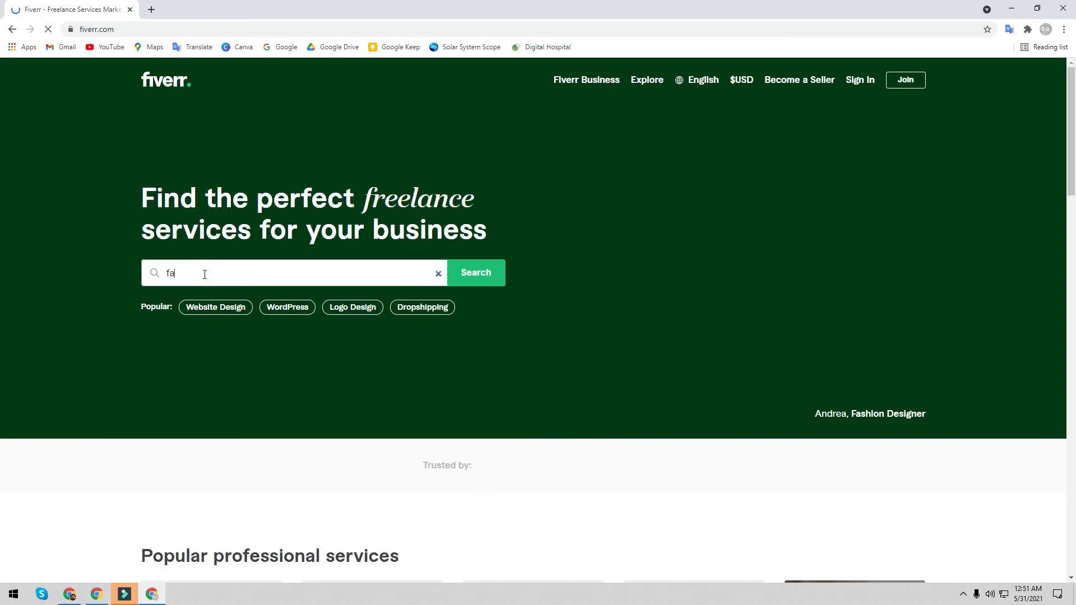
{"action": "type", "text": "cebook bus"}
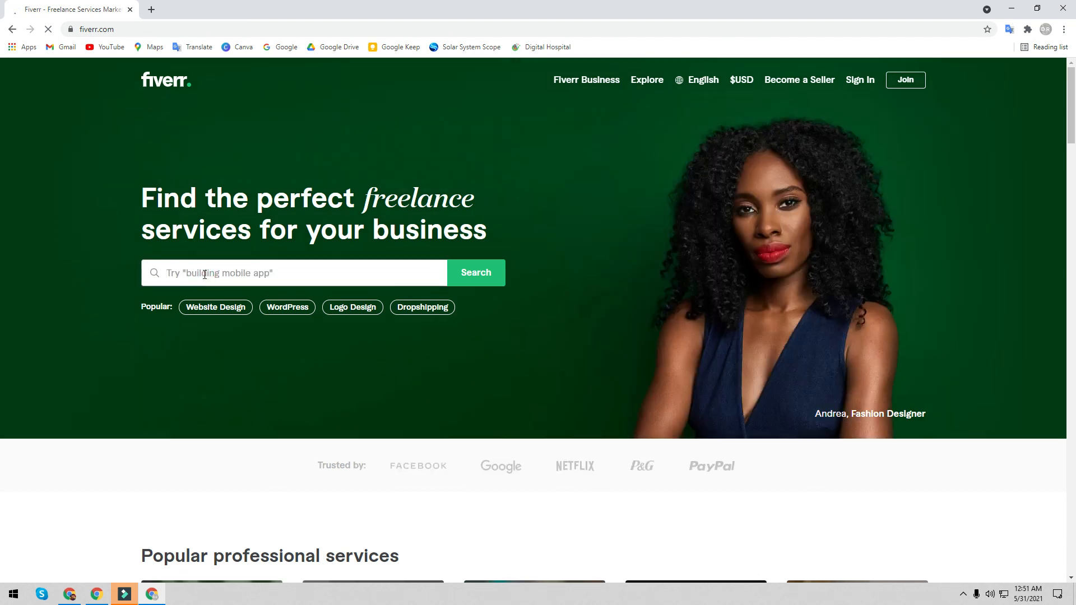
{"action": "type", "text": "facebook business"}
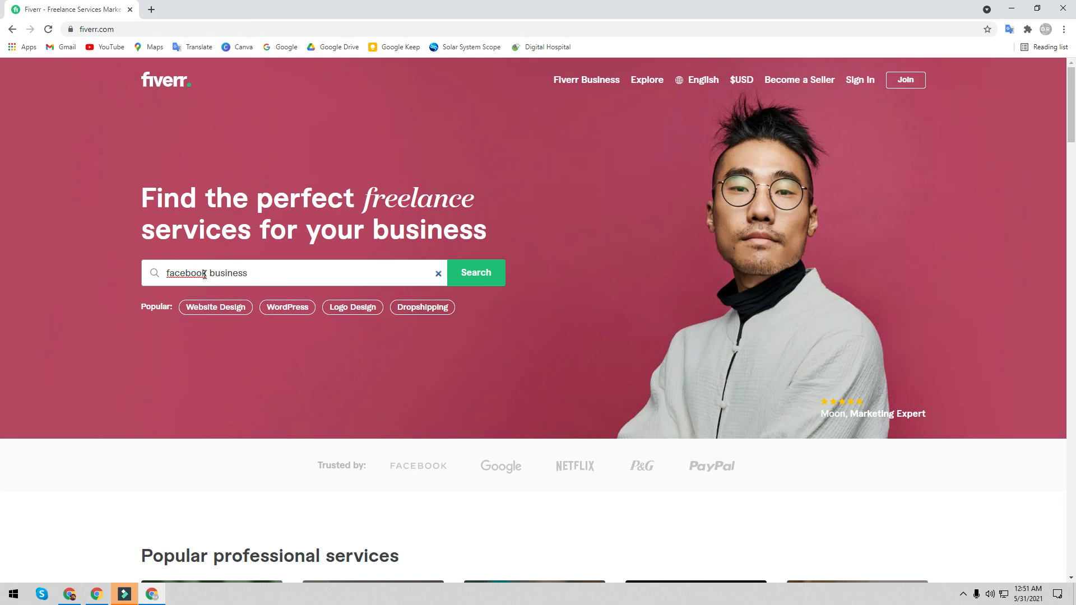
{"action": "key", "text": "Return"}
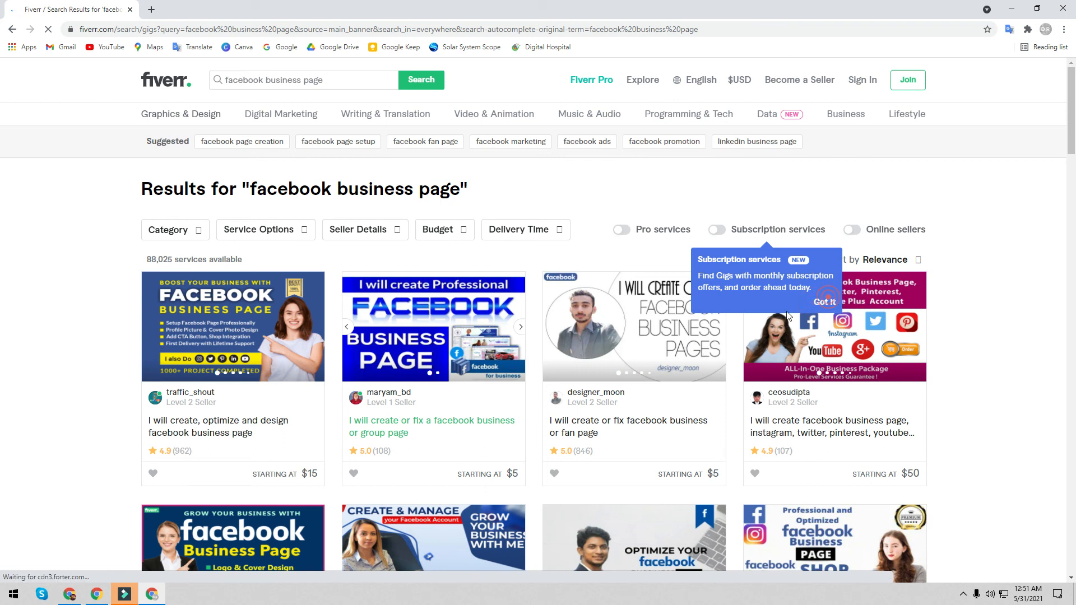
- Open the anisocialmarket 'create and manage your facebook business page' gig in a new tab
{"action": "key", "text": "ctrl+plus"}
{"action": "key", "text": "ctrl+plus"}
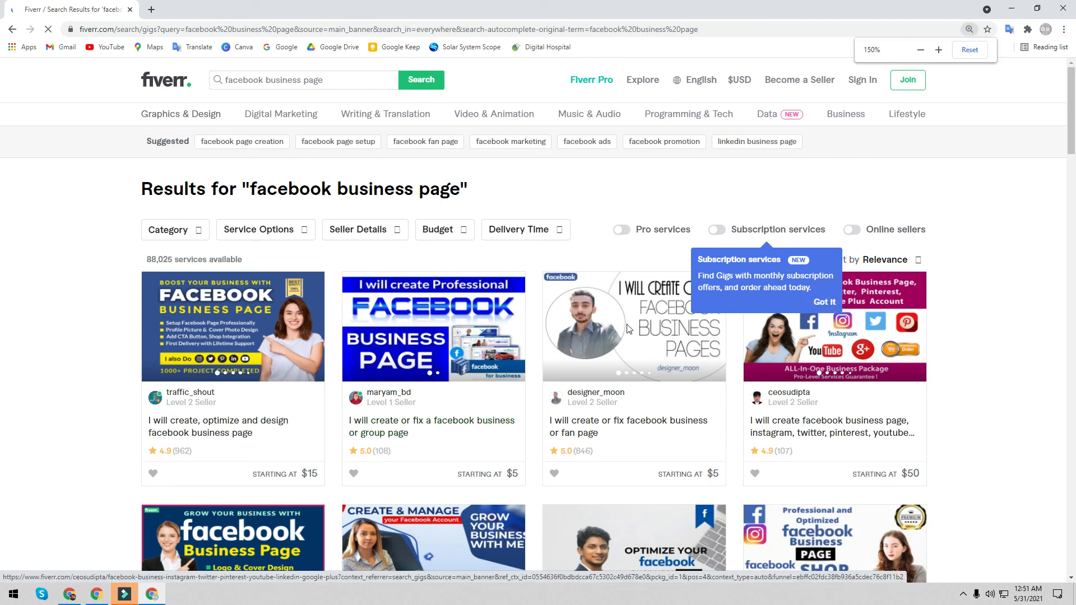
{"action": "key", "text": "ctrl+minus"}
{"action": "key", "text": "ctrl+minus"}
{"action": "scroll", "coordinate": [626, 329], "scroll_direction": "down", "scroll_amount": 12}
{"action": "scroll", "coordinate": [512, 413], "scroll_direction": "up", "scroll_amount": 8}
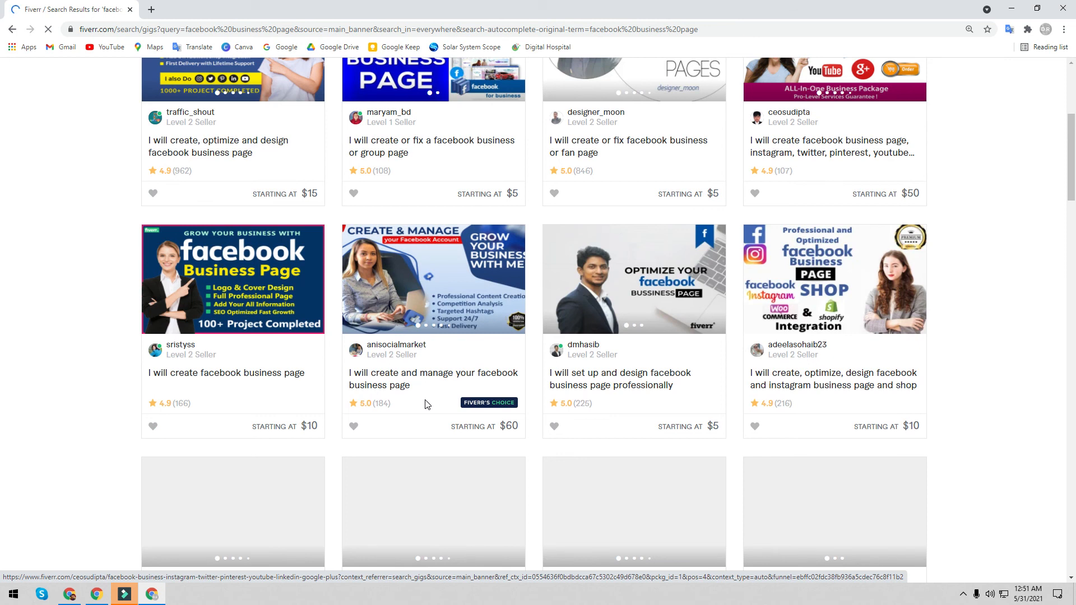
{"action": "scroll", "coordinate": [428, 405], "scroll_direction": "up", "scroll_amount": 3}
{"action": "scroll", "coordinate": [431, 401], "scroll_direction": "up", "scroll_amount": 2}
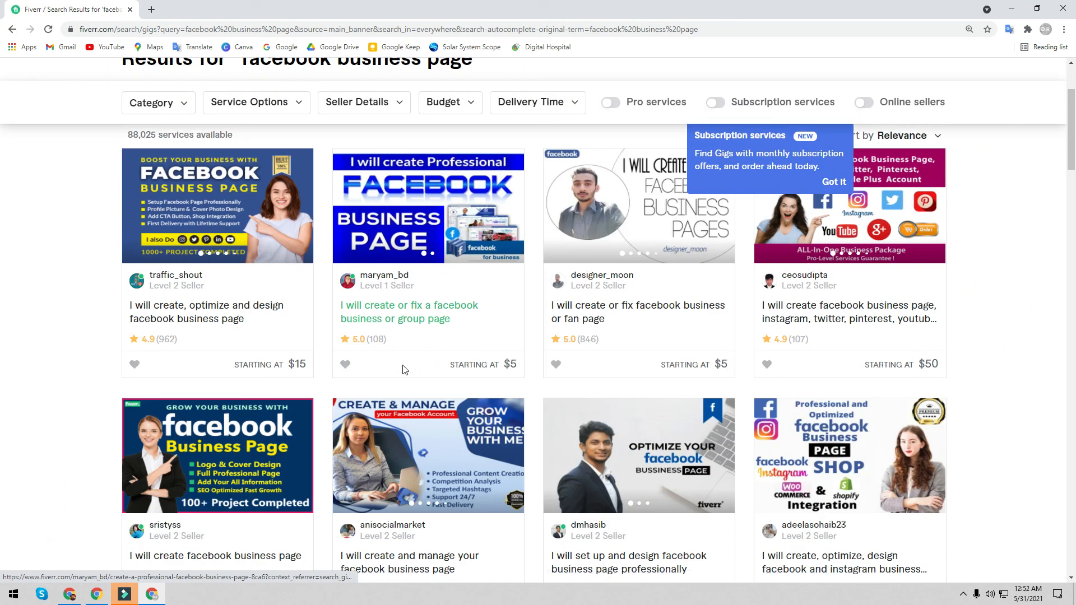
{"action": "scroll", "coordinate": [368, 367], "scroll_direction": "down", "scroll_amount": 2}
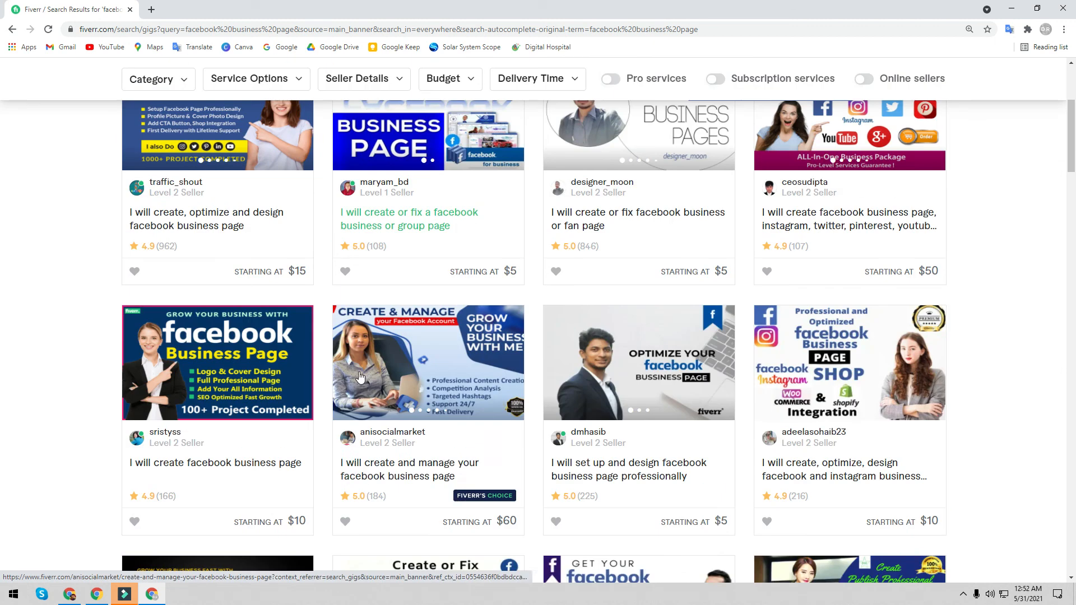
{"action": "right_click", "coordinate": [391, 366]}
{"action": "left_click", "coordinate": [425, 373]}
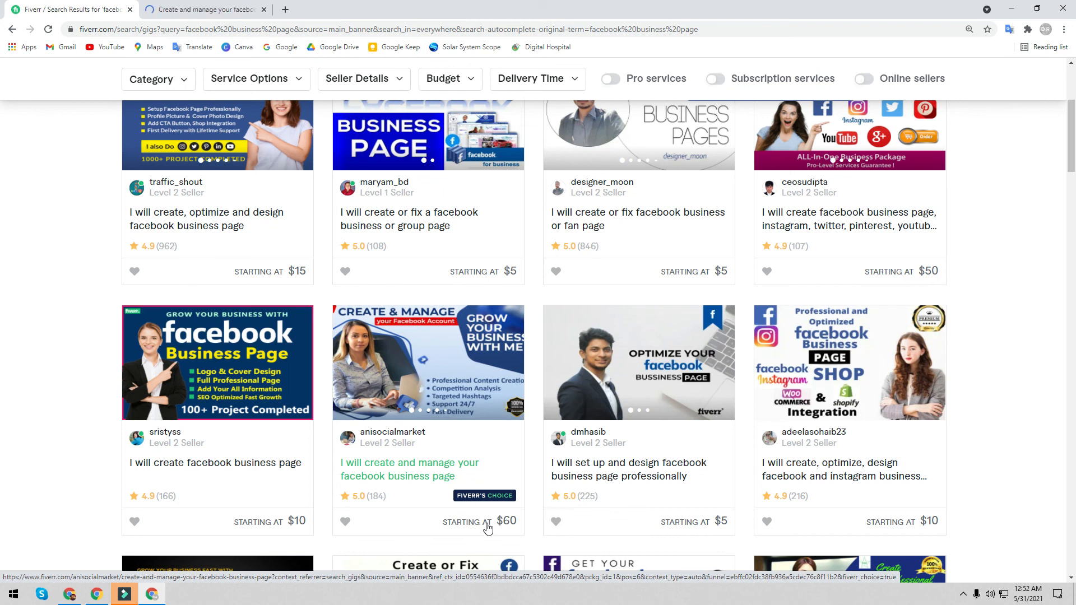
{"action": "left_click", "coordinate": [213, 10]}
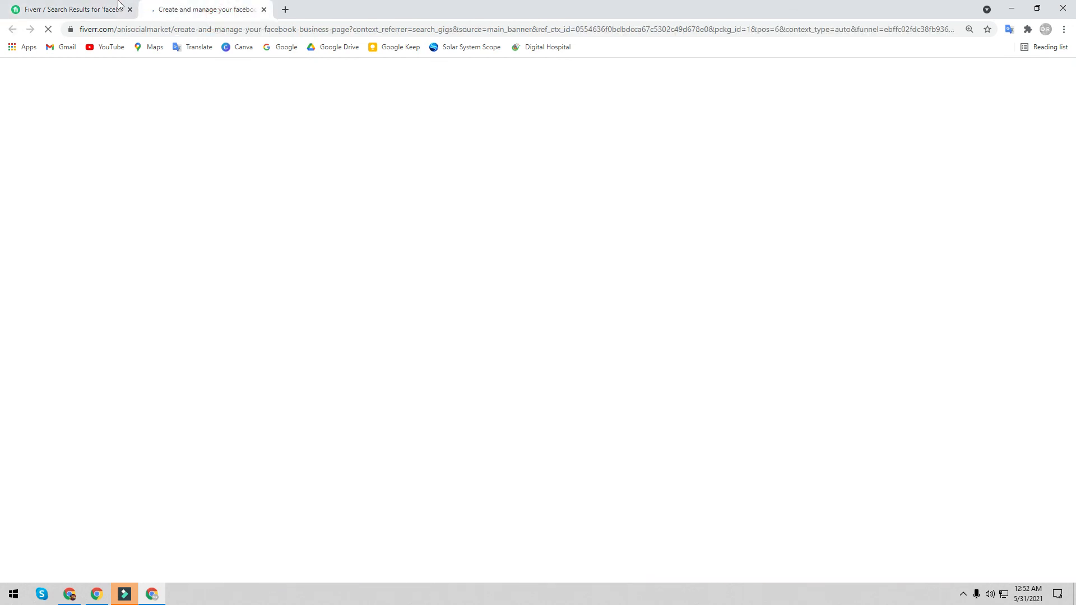
- Switch to the gig's tab and dismiss the Join Fiverr sign-up prompt
{"action": "left_click", "coordinate": [118, 15]}
{"action": "left_click", "coordinate": [229, 8]}
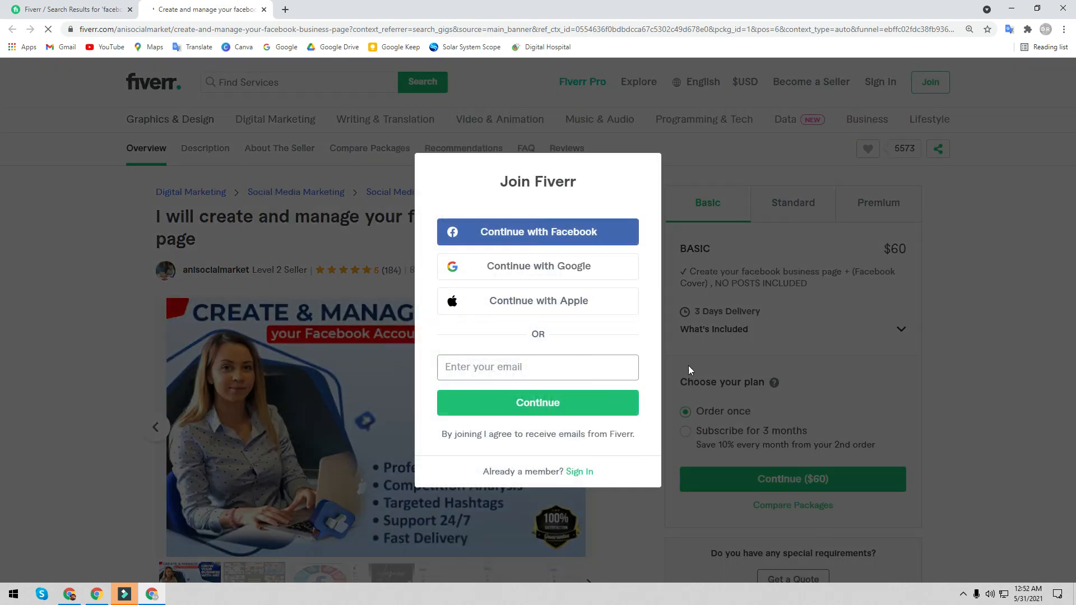
{"action": "left_click", "coordinate": [688, 365]}
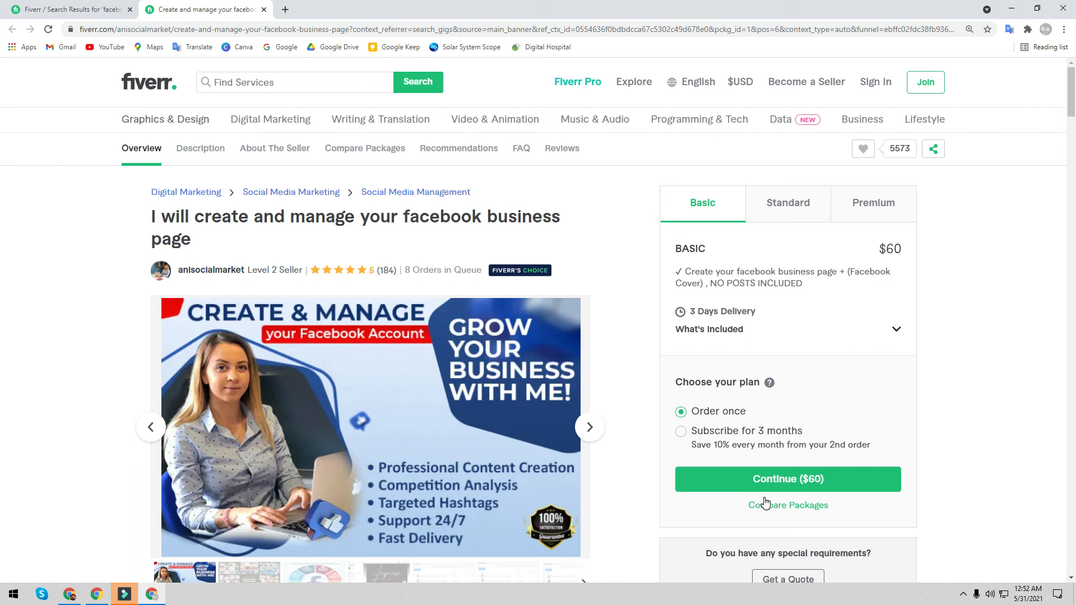
- Compare the Basic $60, Standard $170 and Premium $240 packages, then switch to the Facebook window
{"action": "left_click", "coordinate": [778, 216]}
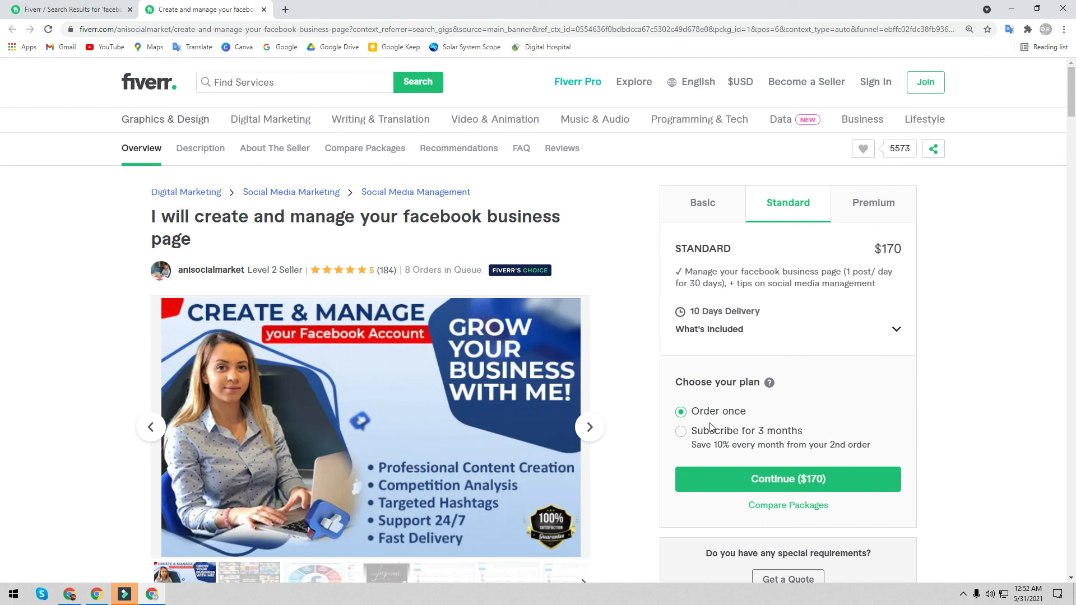
{"action": "left_click", "coordinate": [694, 203]}
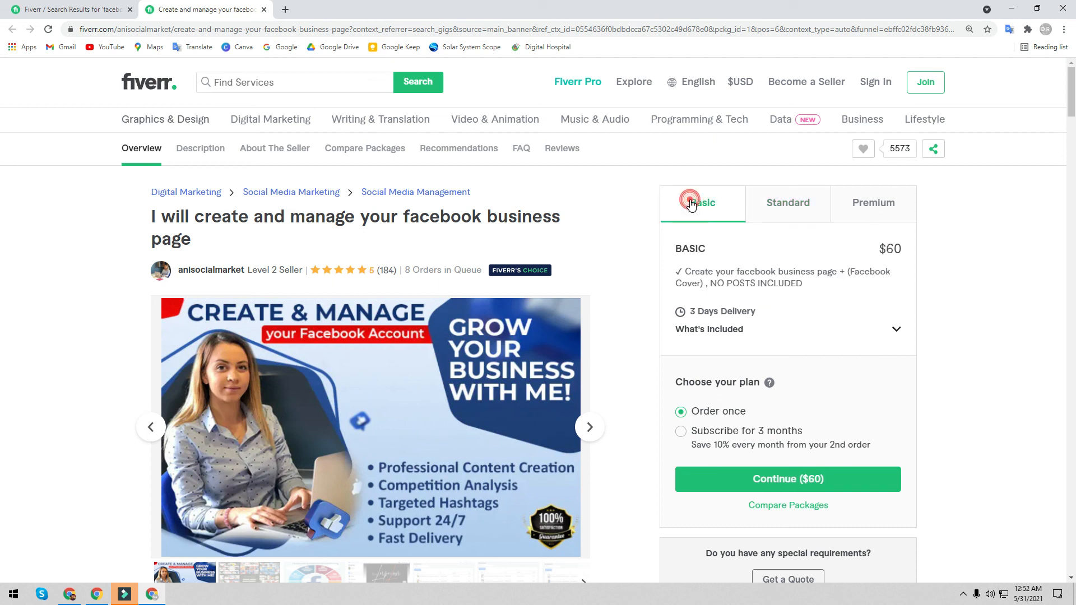
{"action": "left_click", "coordinate": [776, 206]}
{"action": "left_click", "coordinate": [711, 209]}
{"action": "left_click", "coordinate": [800, 206]}
{"action": "left_click", "coordinate": [873, 205]}
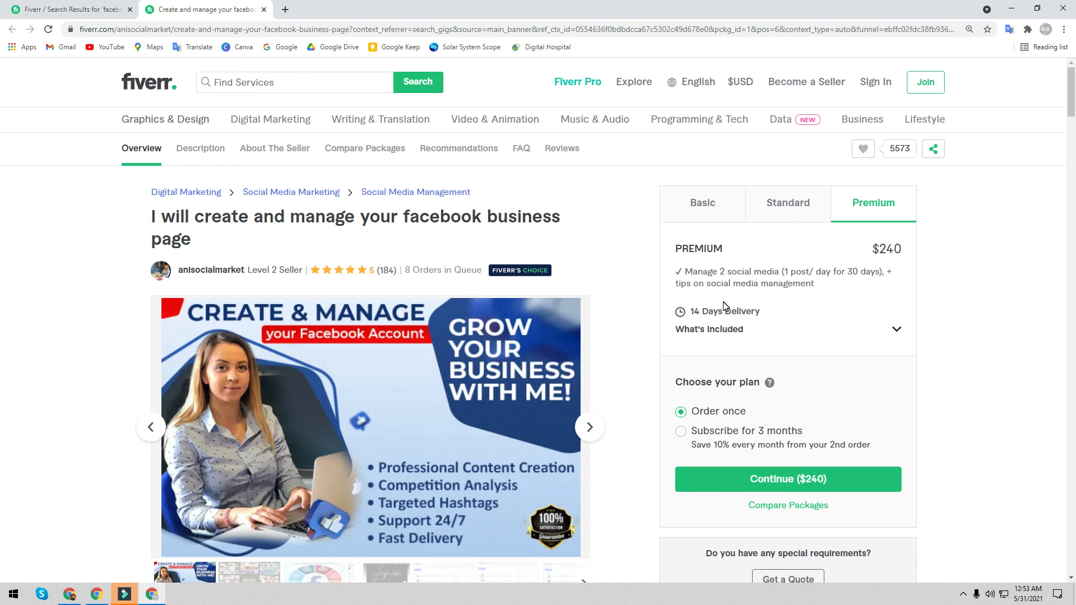
{"action": "left_click", "coordinate": [729, 206]}
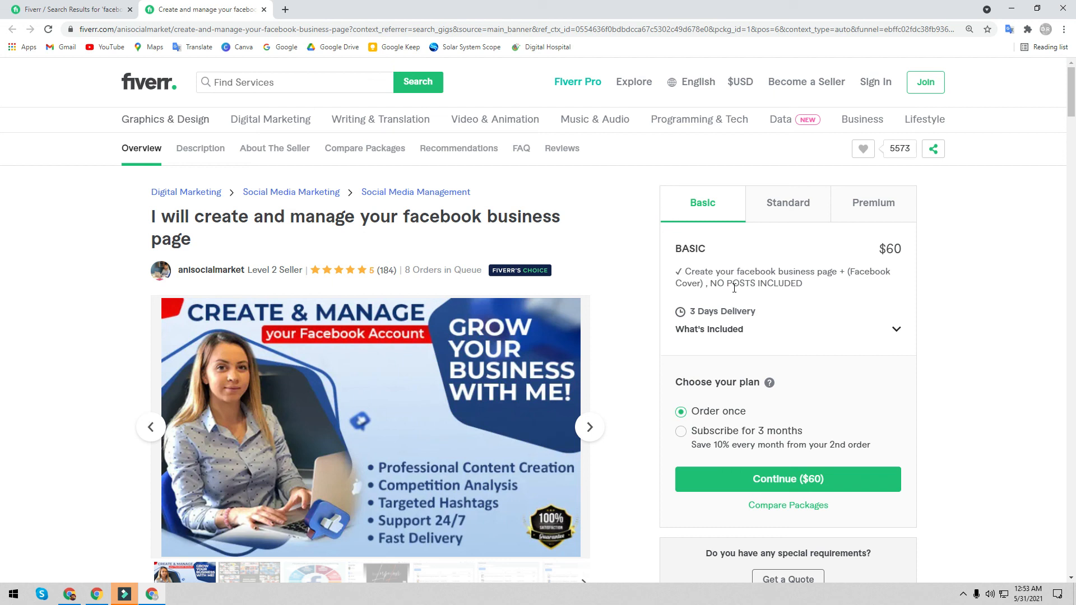
{"action": "left_click", "coordinate": [69, 595]}
{"action": "left_click", "coordinate": [237, 496]}
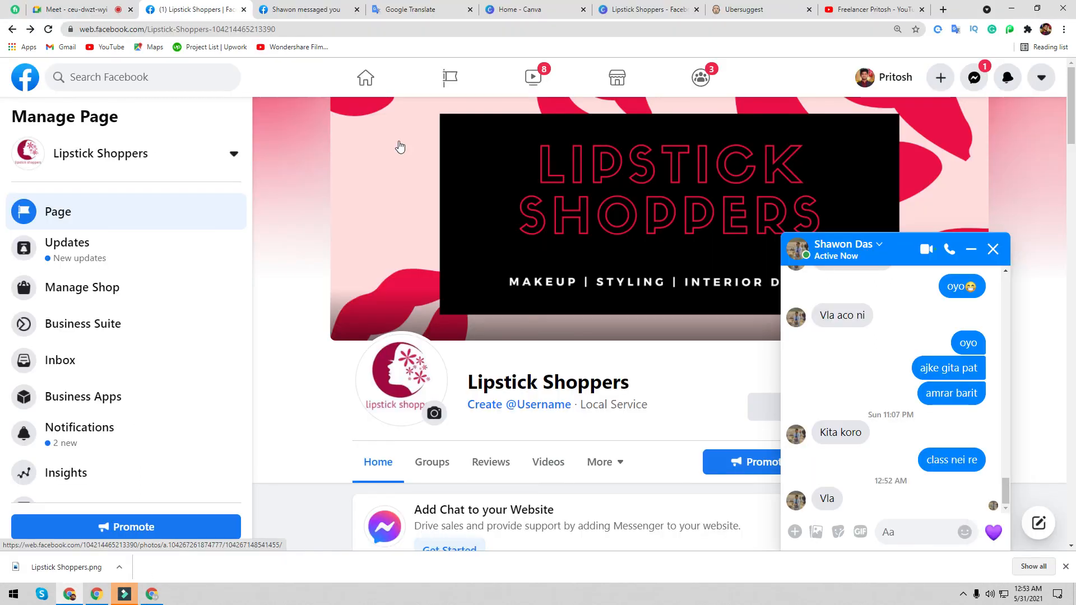
- Close the Messenger chat, check the Meet presentation, and return to Fiverr's search results
{"action": "left_click", "coordinate": [994, 249]}
{"action": "left_click", "coordinate": [84, 9]}
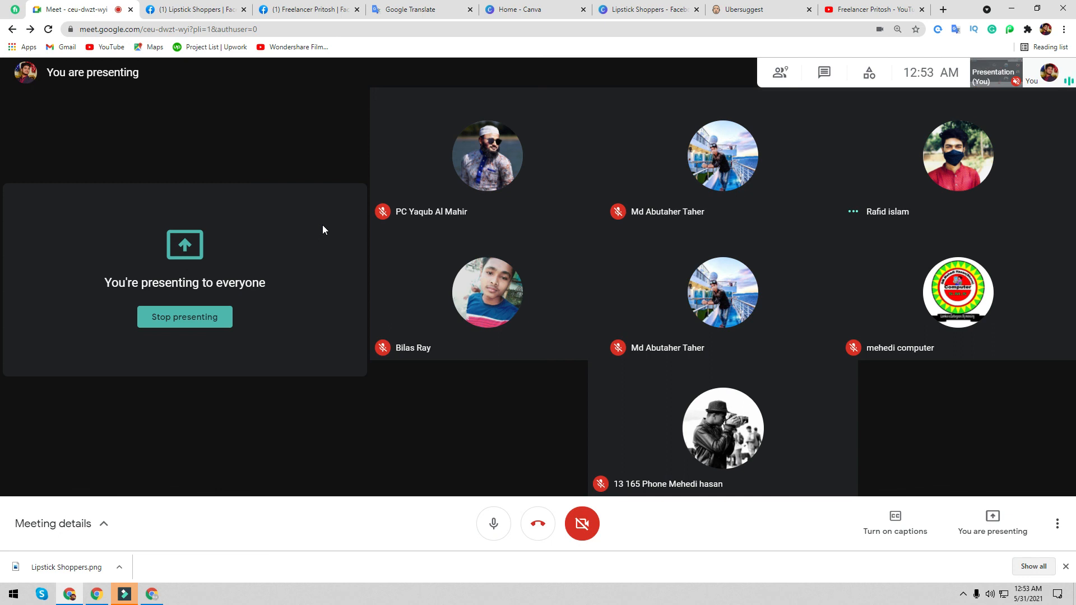
{"action": "left_click", "coordinate": [152, 594]}
{"action": "left_click", "coordinate": [45, 9]}
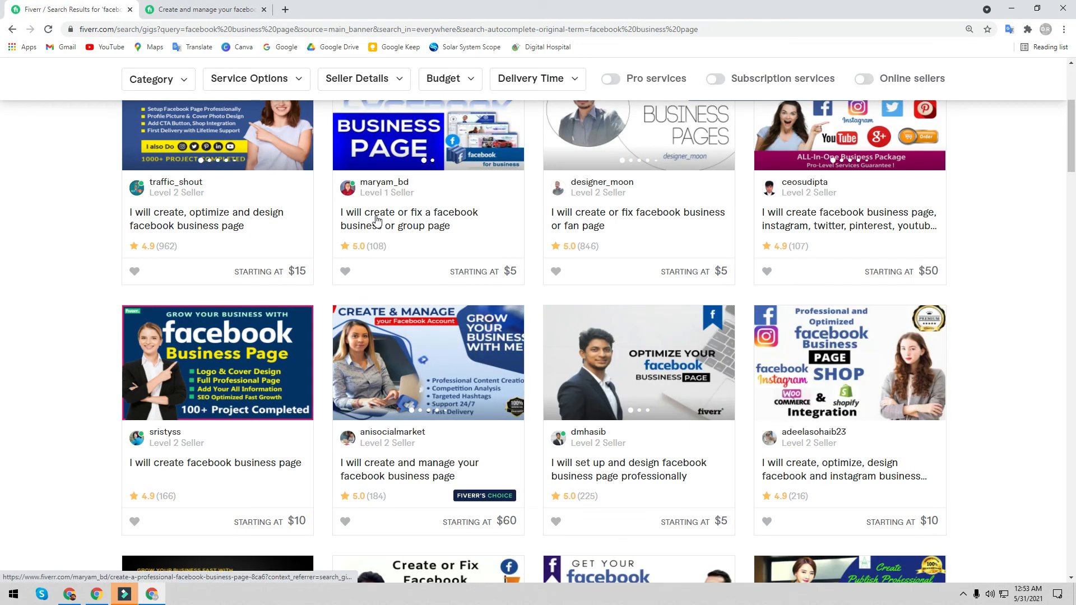
- Open the $30 'create, fix or optimize facebook business page or fan page' gig in a new tab and view it
{"action": "scroll", "coordinate": [371, 330], "scroll_direction": "down", "scroll_amount": 8}
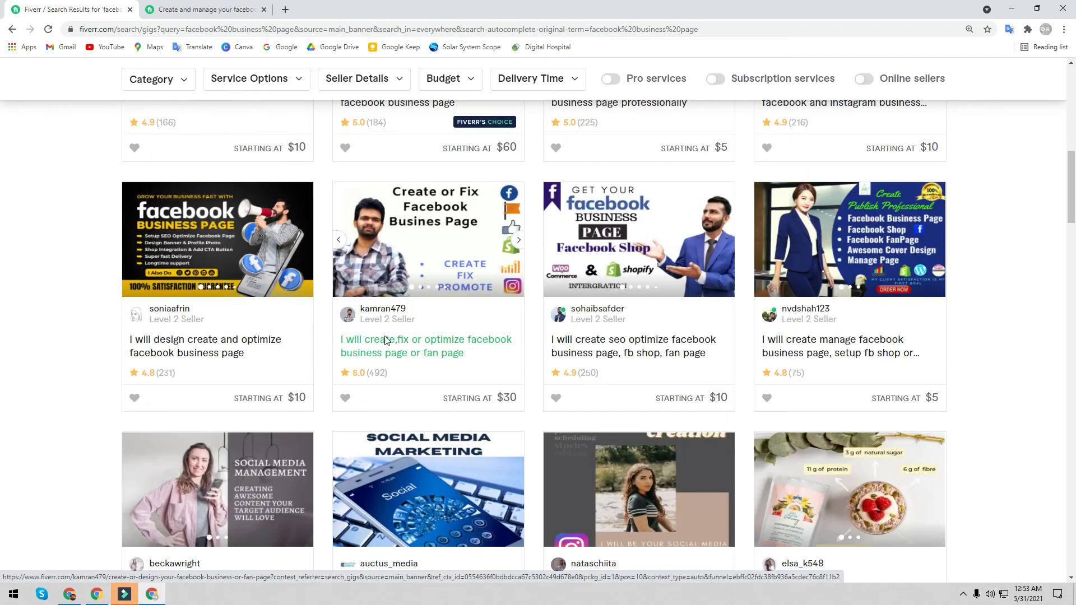
{"action": "right_click", "coordinate": [399, 220]}
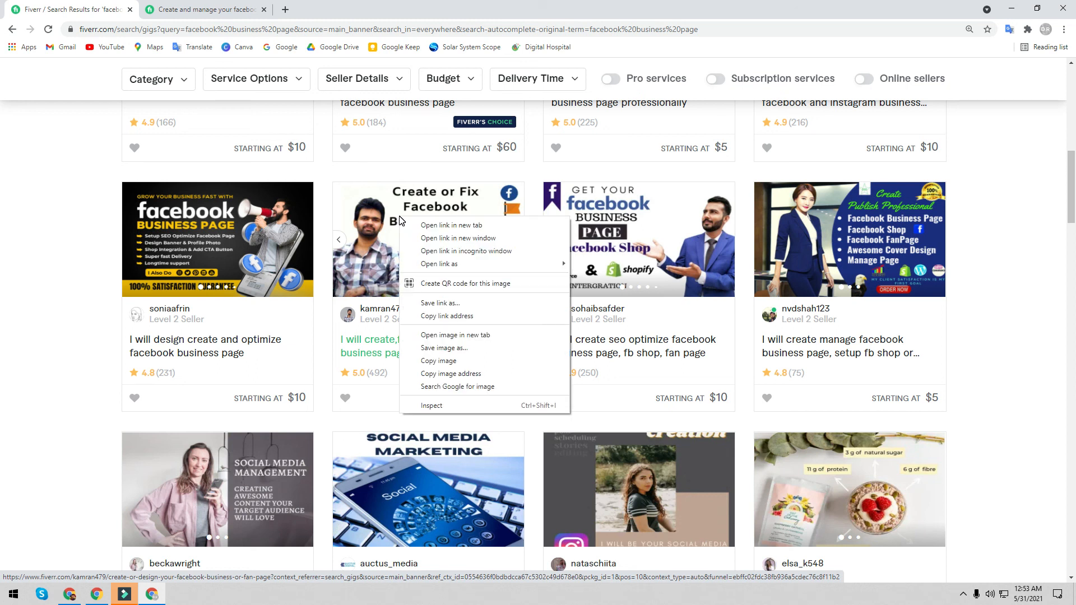
{"action": "key", "text": "Escape"}
{"action": "middle_click", "coordinate": [396, 145]}
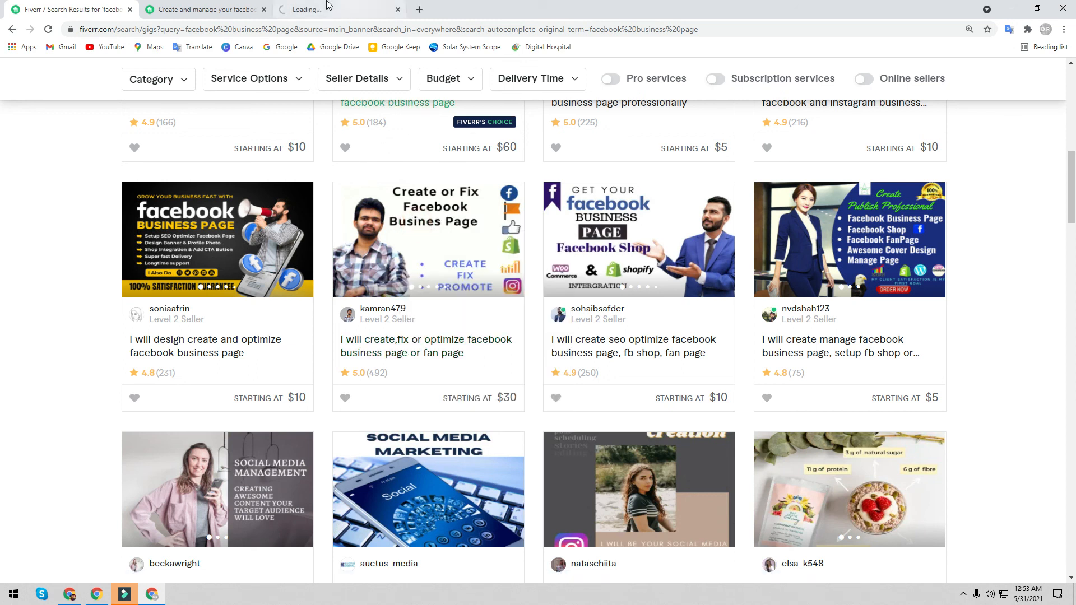
{"action": "left_click", "coordinate": [325, 8]}
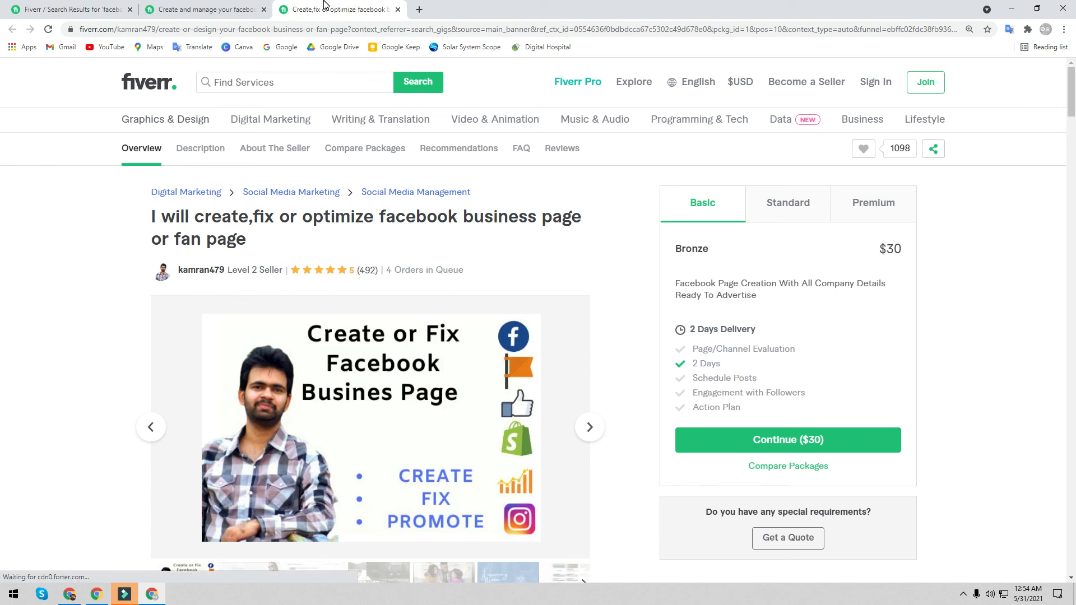
- Compare the gig's Bronze $30, Silver $40 and Gold $60 packages, then return to the search results
{"action": "left_click", "coordinate": [789, 204]}
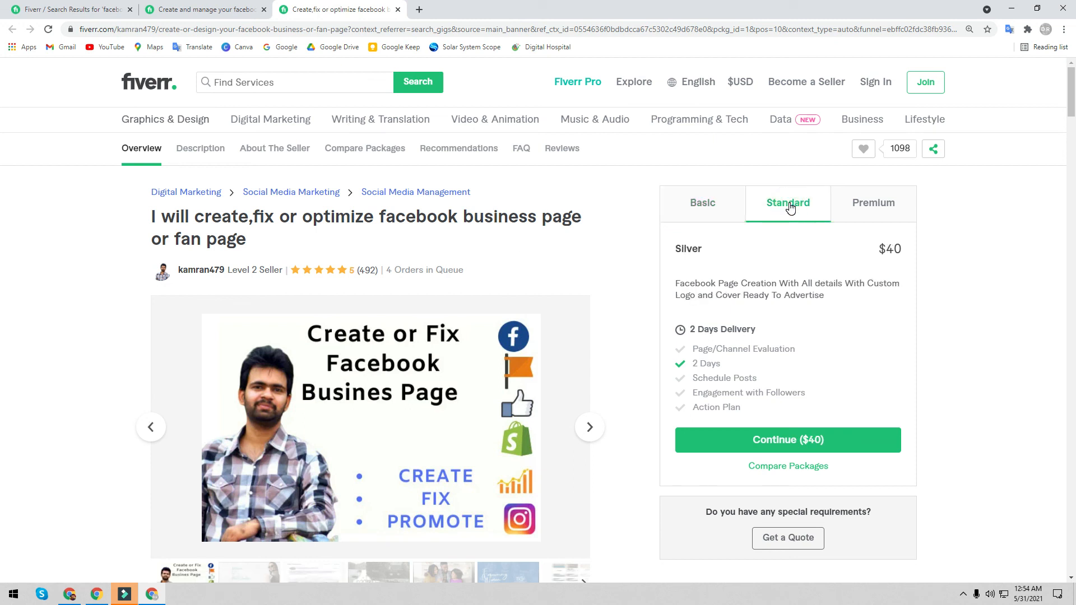
{"action": "left_click", "coordinate": [718, 207]}
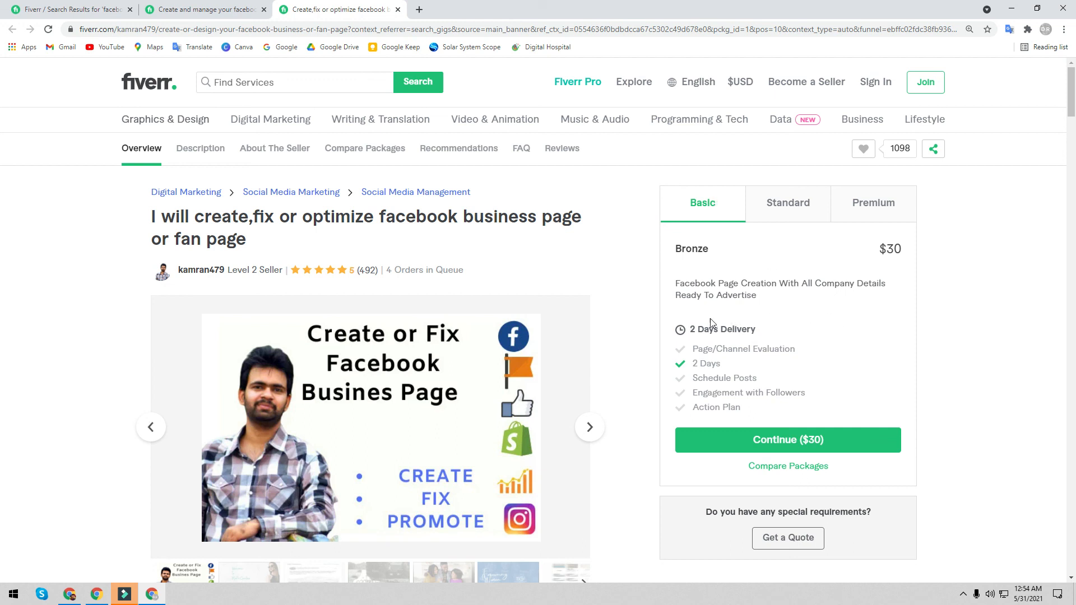
{"action": "left_click", "coordinate": [770, 208]}
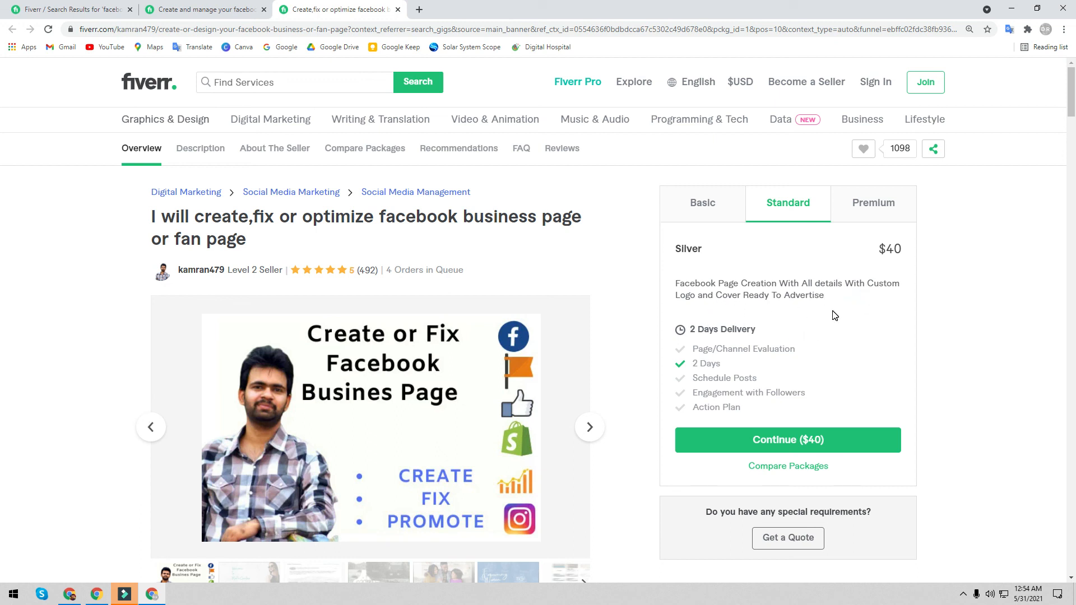
{"action": "left_click", "coordinate": [863, 206]}
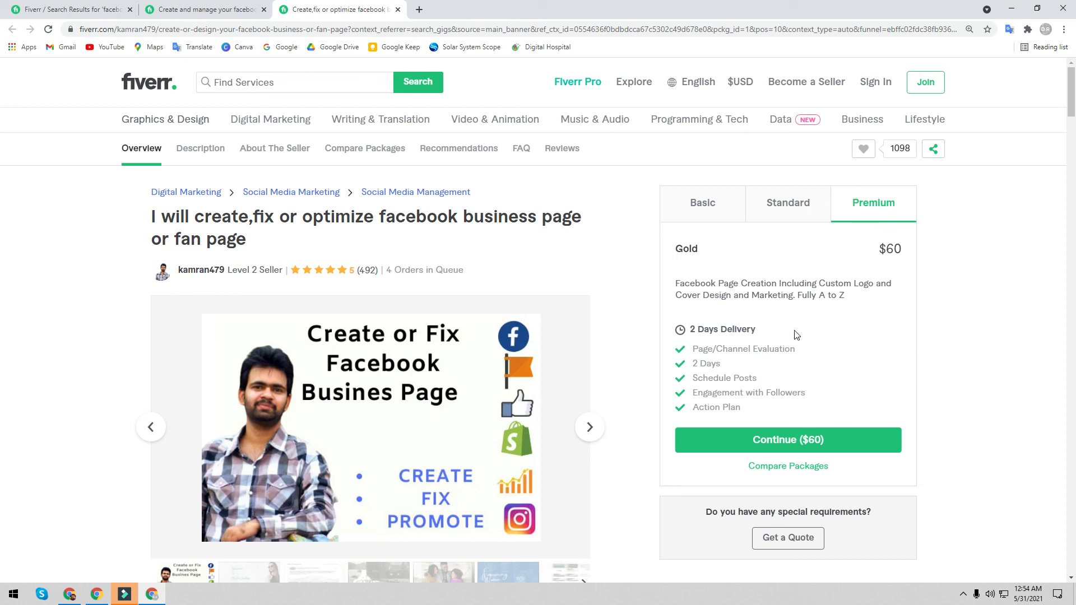
{"action": "left_click", "coordinate": [40, 9]}
- Scroll through the facebook business page gigs and dismiss the Subscription services tip
{"action": "scroll", "coordinate": [280, 252], "scroll_direction": "down", "scroll_amount": 2}
{"action": "scroll", "coordinate": [298, 349], "scroll_direction": "down", "scroll_amount": 6}
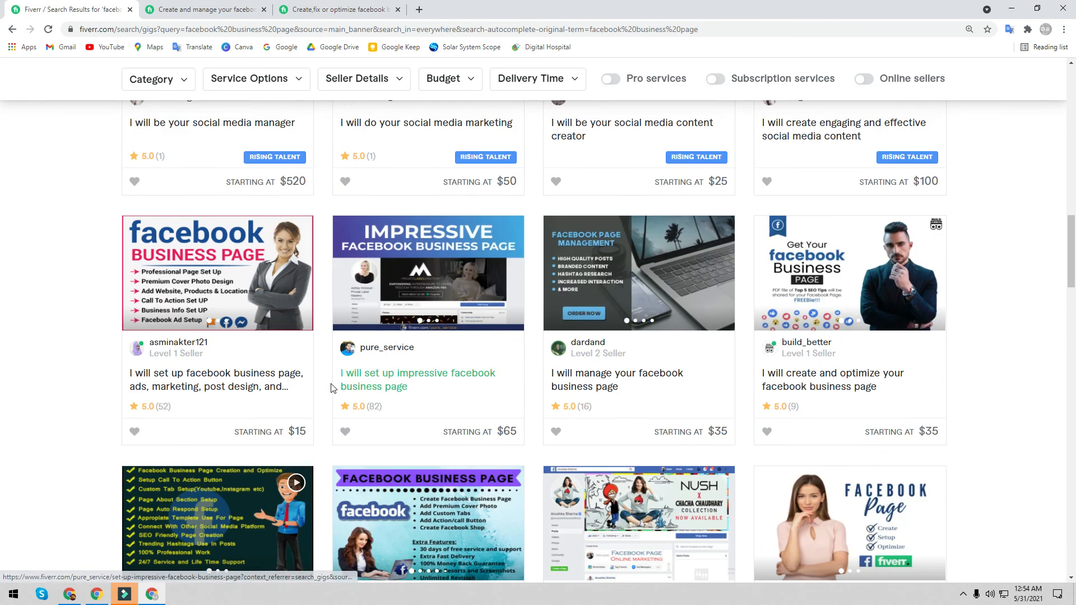
{"action": "scroll", "coordinate": [332, 388], "scroll_direction": "down", "scroll_amount": 3}
{"action": "scroll", "coordinate": [322, 386], "scroll_direction": "down", "scroll_amount": 5}
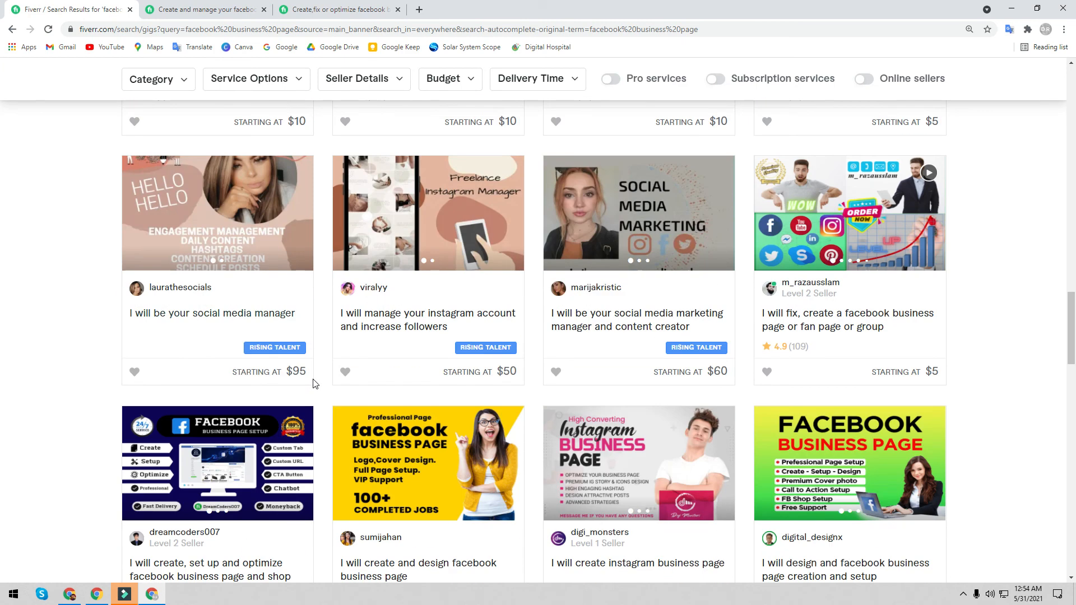
{"action": "scroll", "coordinate": [290, 337], "scroll_direction": "up", "scroll_amount": 15}
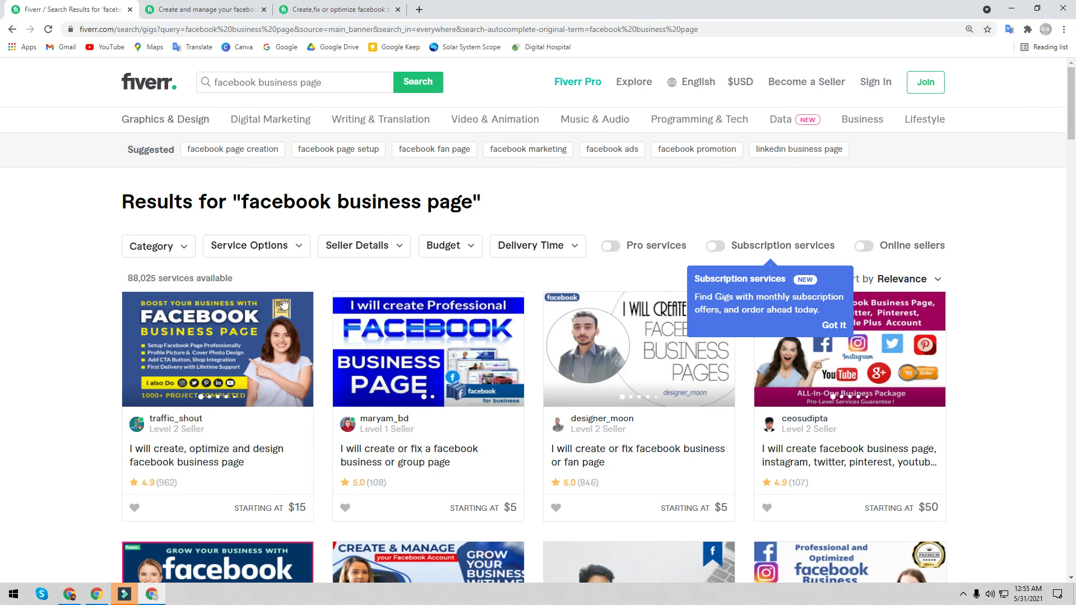
{"action": "left_click", "coordinate": [836, 324]}
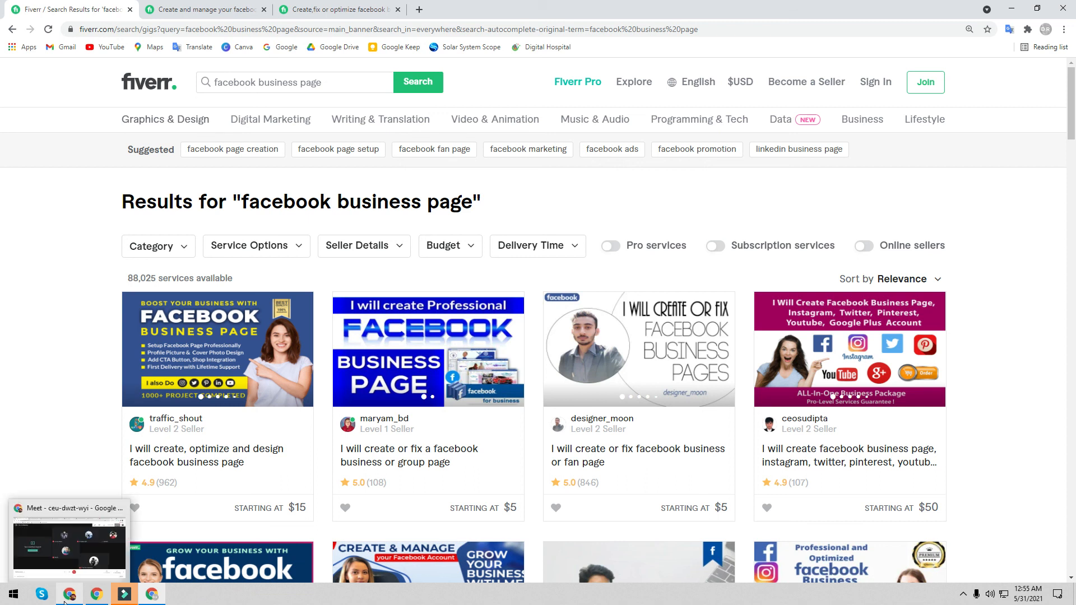
- Browse further down the gig list, then switch back to the Google Meet window
{"action": "scroll", "coordinate": [401, 494], "scroll_direction": "down", "scroll_amount": 2}
{"action": "scroll", "coordinate": [400, 493], "scroll_direction": "down", "scroll_amount": 2}
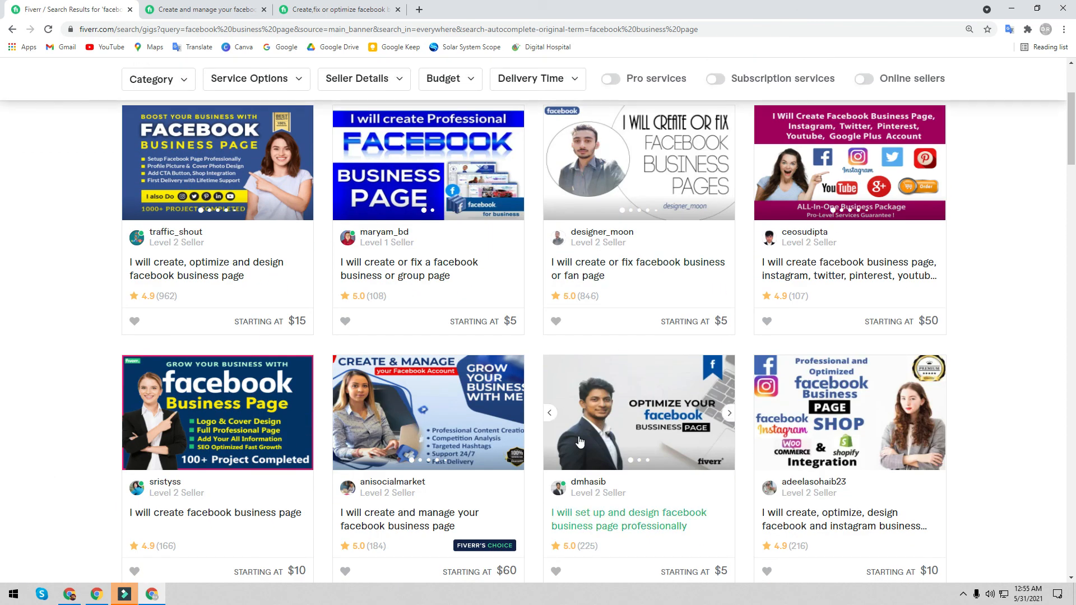
{"action": "scroll", "coordinate": [850, 256], "scroll_direction": "down", "scroll_amount": 5}
{"action": "scroll", "coordinate": [850, 256], "scroll_direction": "down", "scroll_amount": 1}
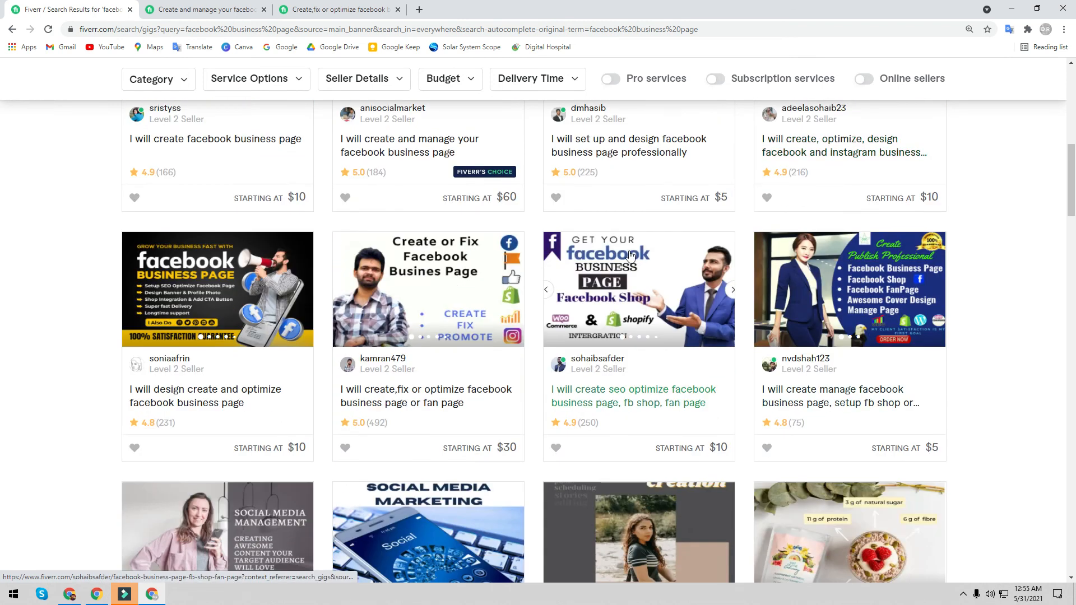
{"action": "scroll", "coordinate": [560, 256], "scroll_direction": "down", "scroll_amount": 5}
{"action": "scroll", "coordinate": [561, 255], "scroll_direction": "down", "scroll_amount": 5}
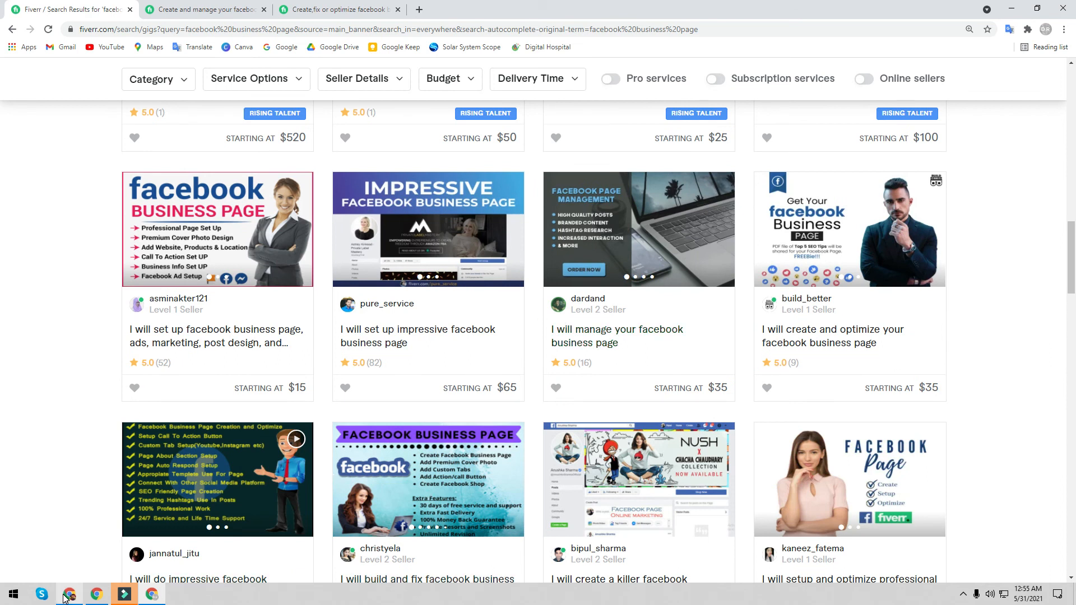
{"action": "mouse_move", "coordinate": [95, 593]}
{"action": "left_click", "coordinate": [83, 561]}
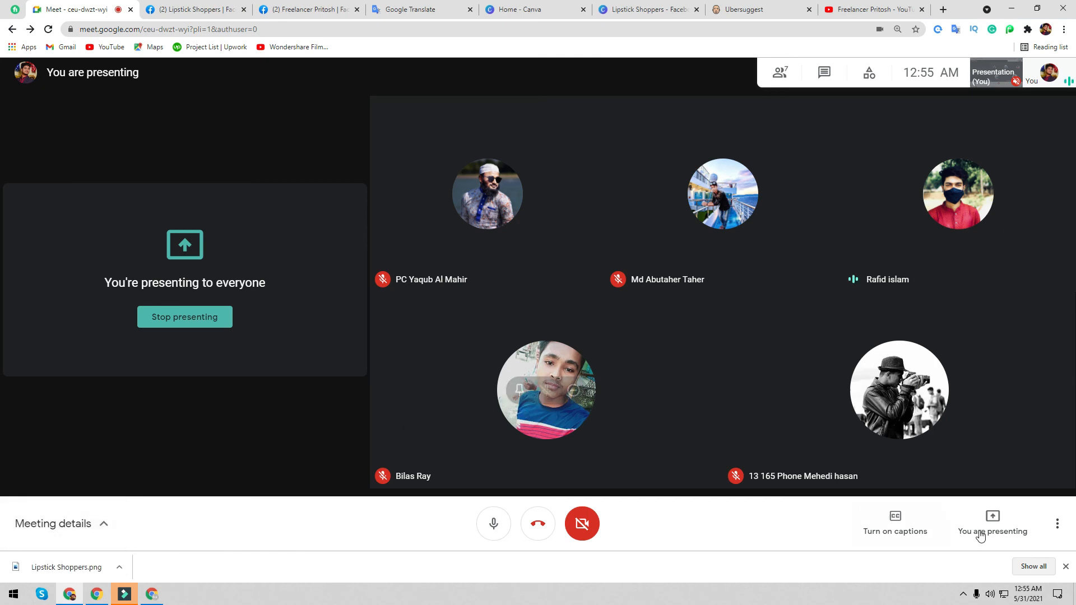
- Close the Chrome download bar and open the screen recorder's controls from the tray's hidden icons
{"action": "left_click", "coordinate": [1066, 567]}
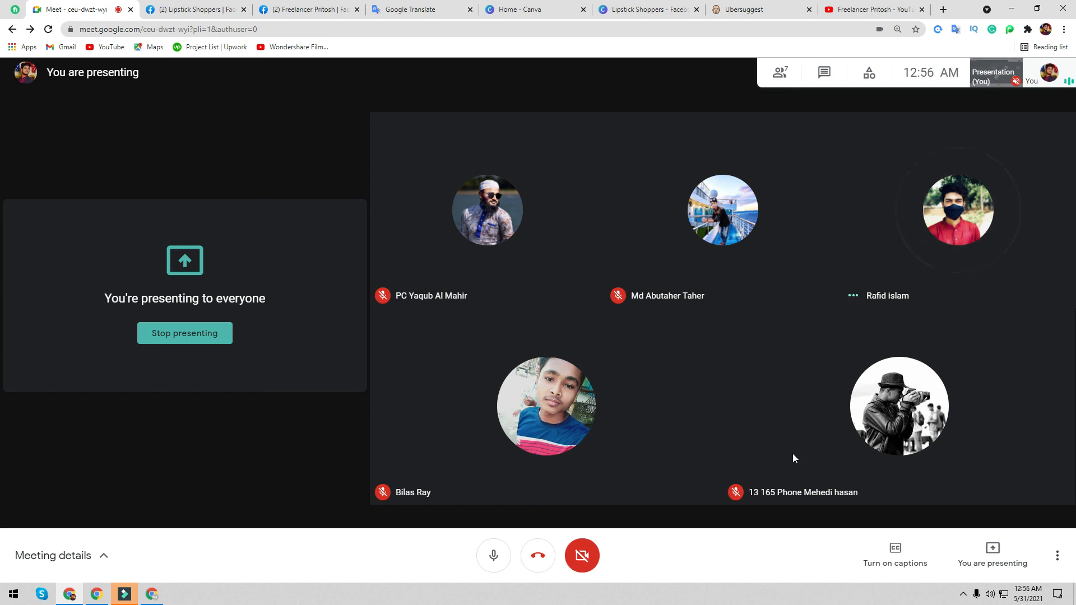
{"action": "mouse_move", "coordinate": [781, 401]}
{"action": "left_click", "coordinate": [965, 598]}
{"action": "left_click", "coordinate": [975, 553]}
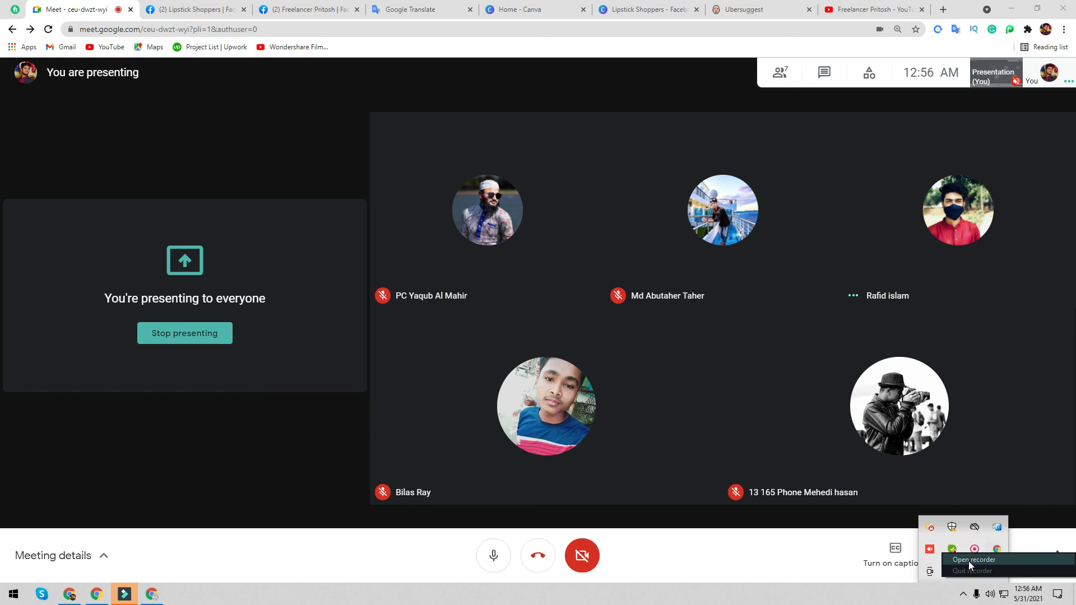
{"action": "left_click", "coordinate": [969, 560]}
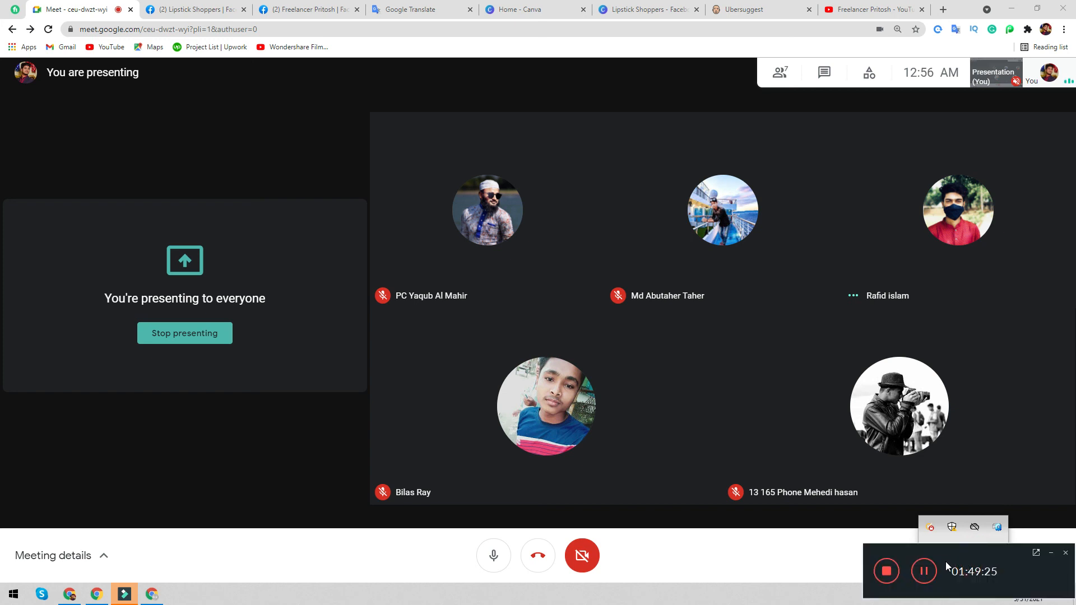